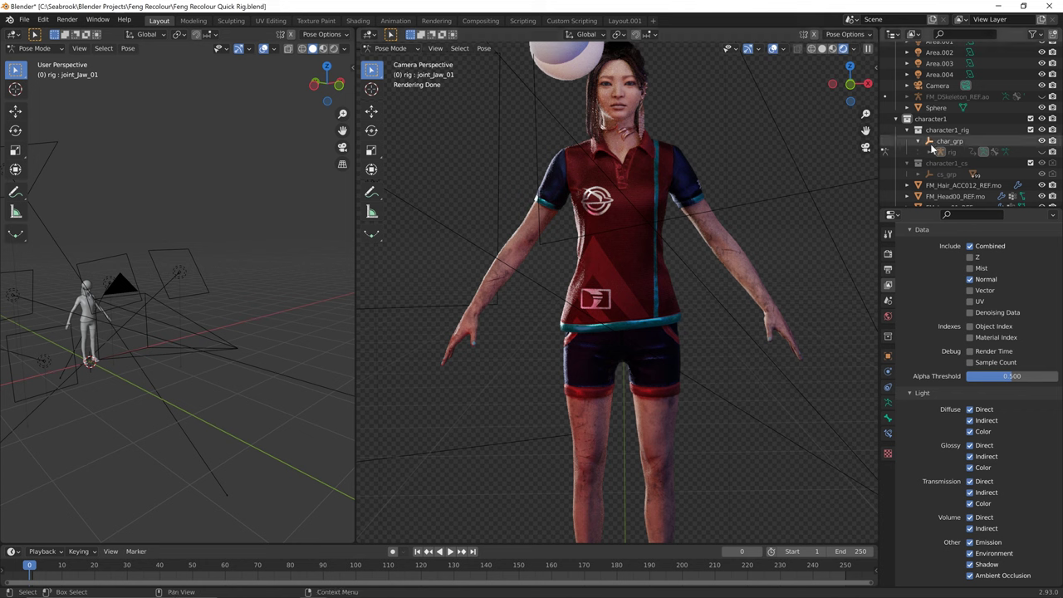
Show the character's rig in the viewport to examine its controls, and hide it again
{"action": "left_click", "coordinate": [1042, 152]}
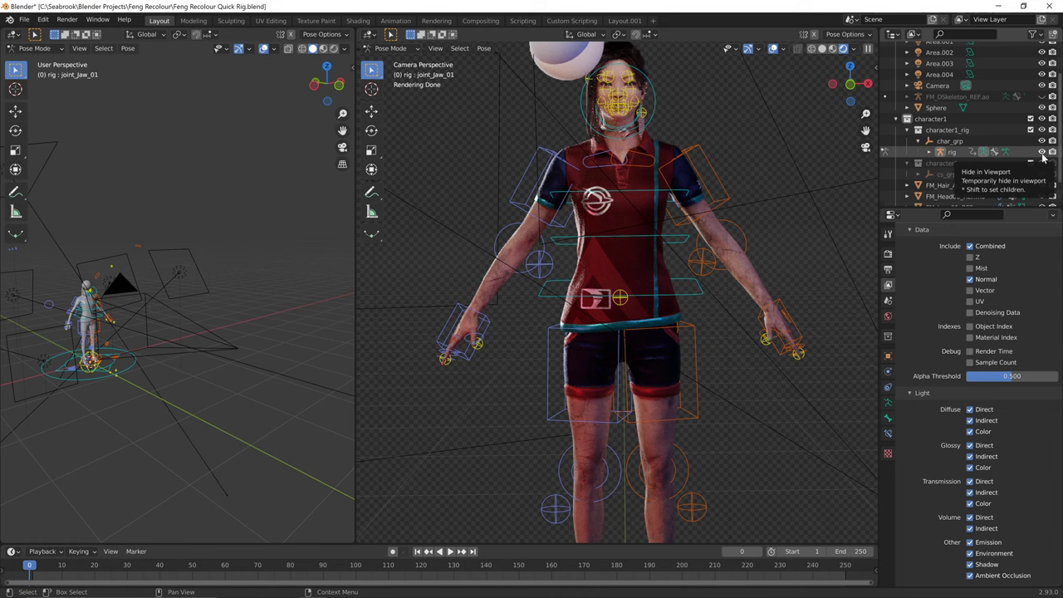
{"action": "left_click", "coordinate": [1043, 152]}
Switch to the Dead by Daylight store and rotate the Feng Min character to examine her from the side
{"action": "left_click", "coordinate": [286, 587]}
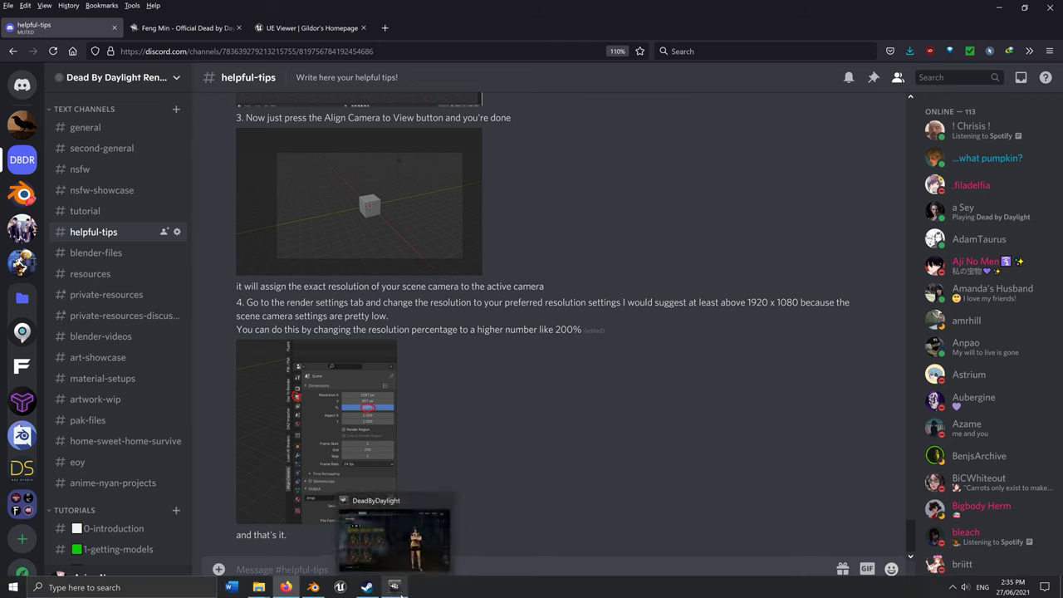
{"action": "left_click", "coordinate": [396, 588]}
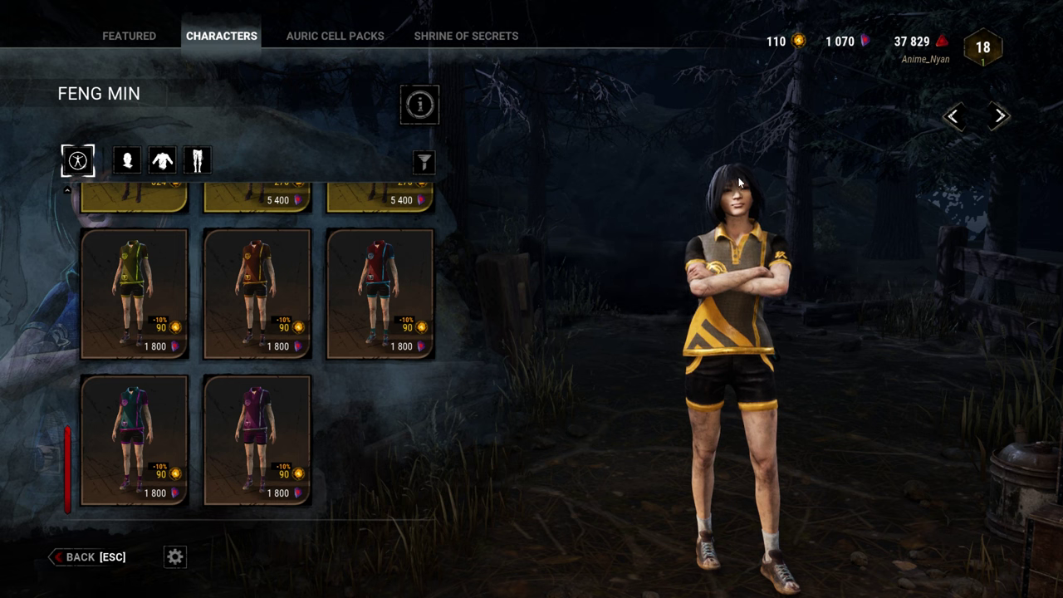
{"action": "left_click_drag", "start_coordinate": [740, 183], "coordinate": [698, 368]}
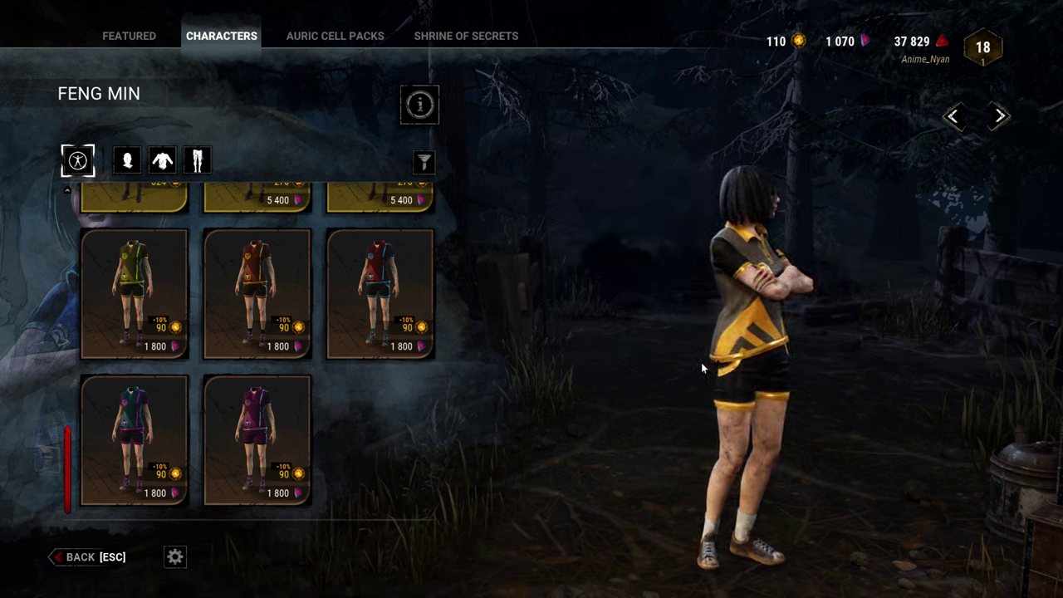
{"action": "left_click_drag", "start_coordinate": [698, 366], "coordinate": [712, 372]}
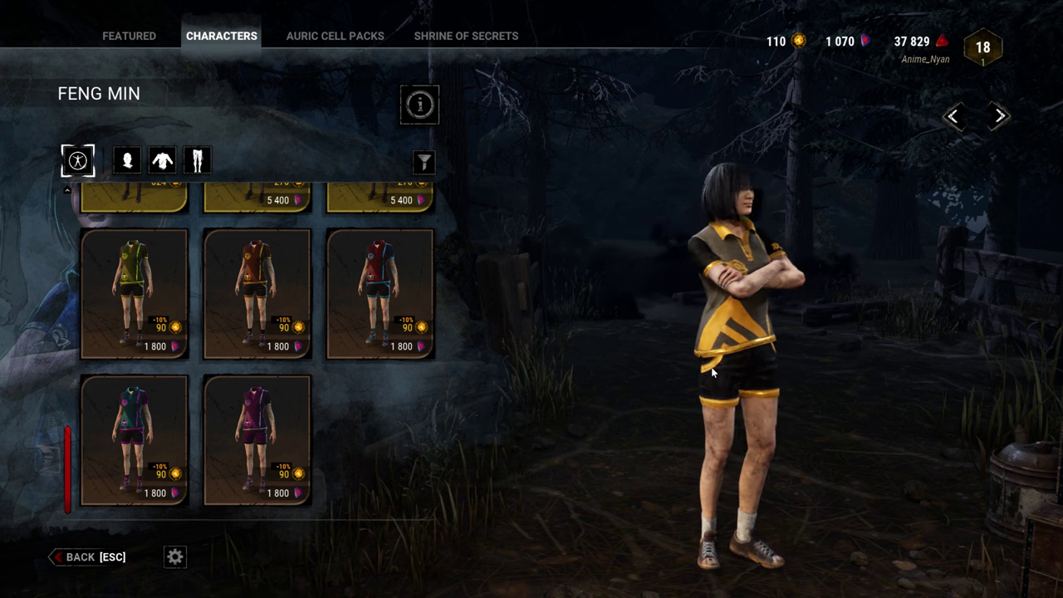
Preview the Shining Lion outfit's colour variants on Feng Min
{"action": "left_click", "coordinate": [147, 294]}
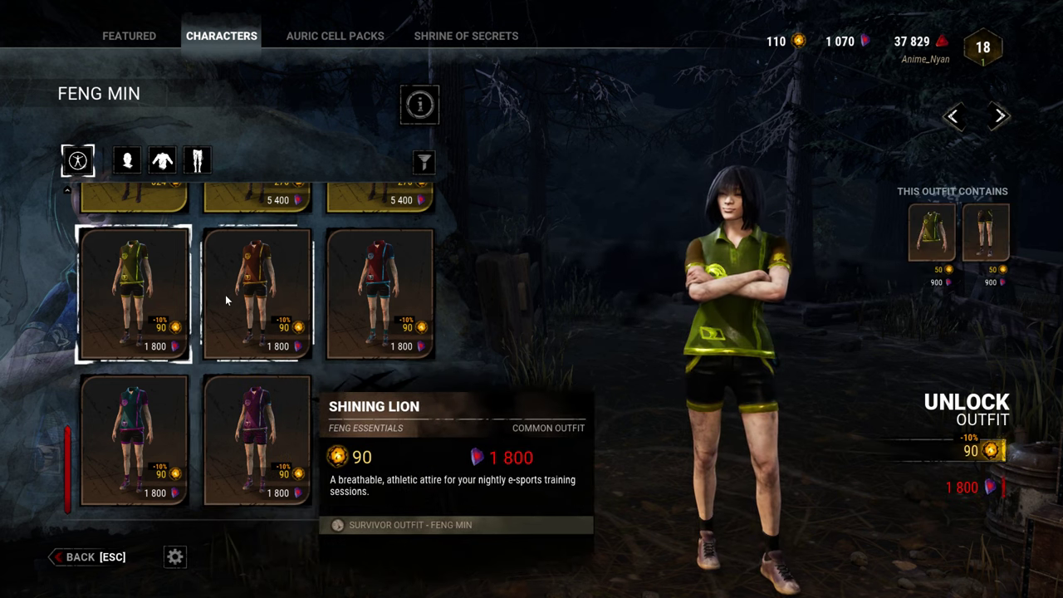
{"action": "left_click", "coordinate": [228, 296]}
{"action": "left_click", "coordinate": [385, 321]}
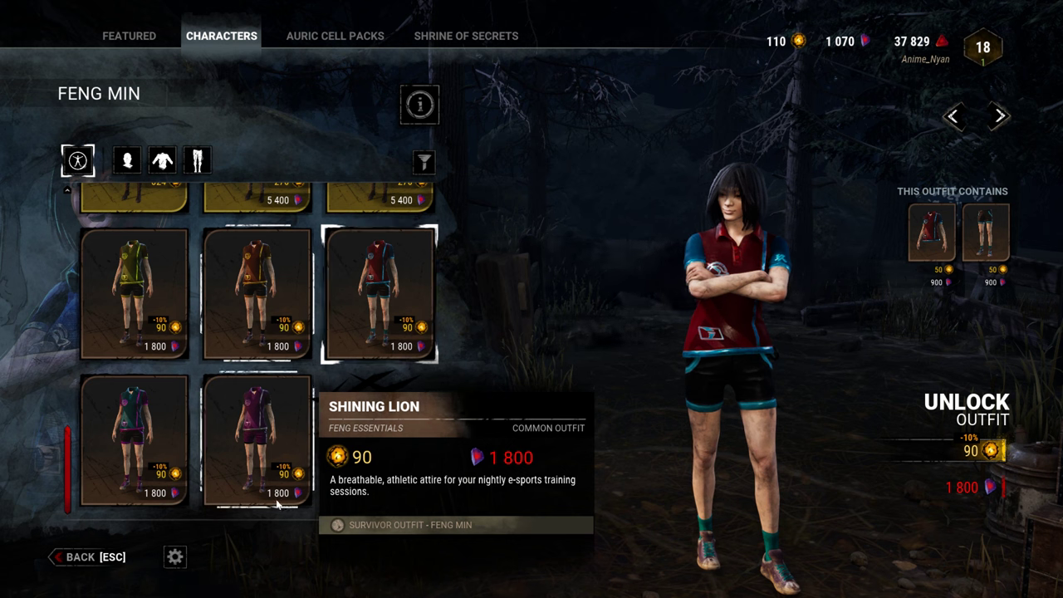
{"action": "left_click", "coordinate": [250, 465]}
{"action": "left_click", "coordinate": [137, 441]}
{"action": "left_click", "coordinate": [141, 299]}
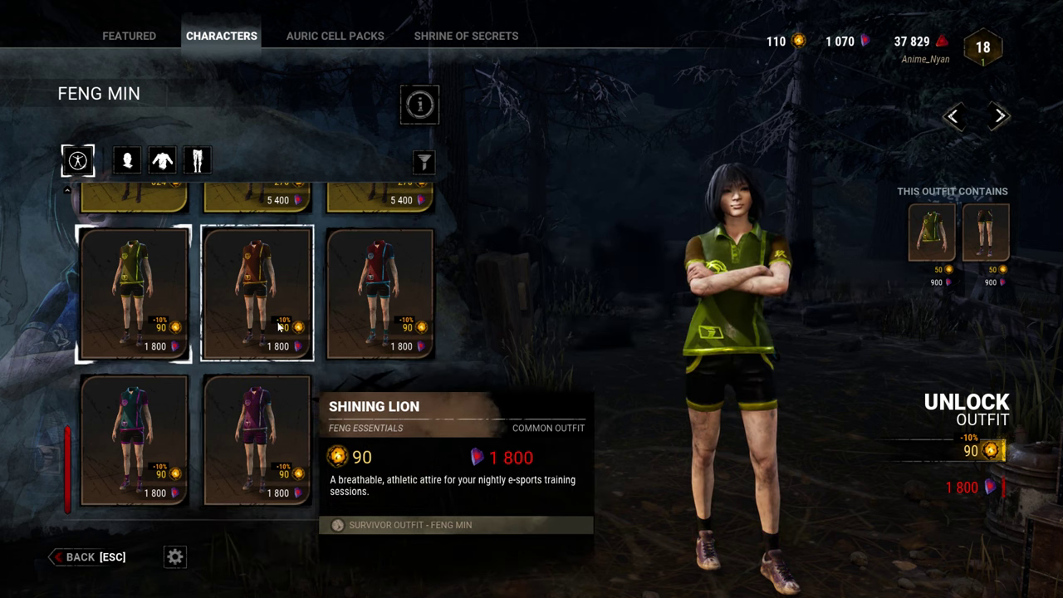
{"action": "left_click", "coordinate": [279, 325]}
{"action": "left_click", "coordinate": [362, 332]}
Preview the Outer Orbit outfit on Feng Min and return to the green Shining Lion variant
{"action": "scroll", "coordinate": [353, 343], "scroll_direction": "up", "scroll_amount": 3}
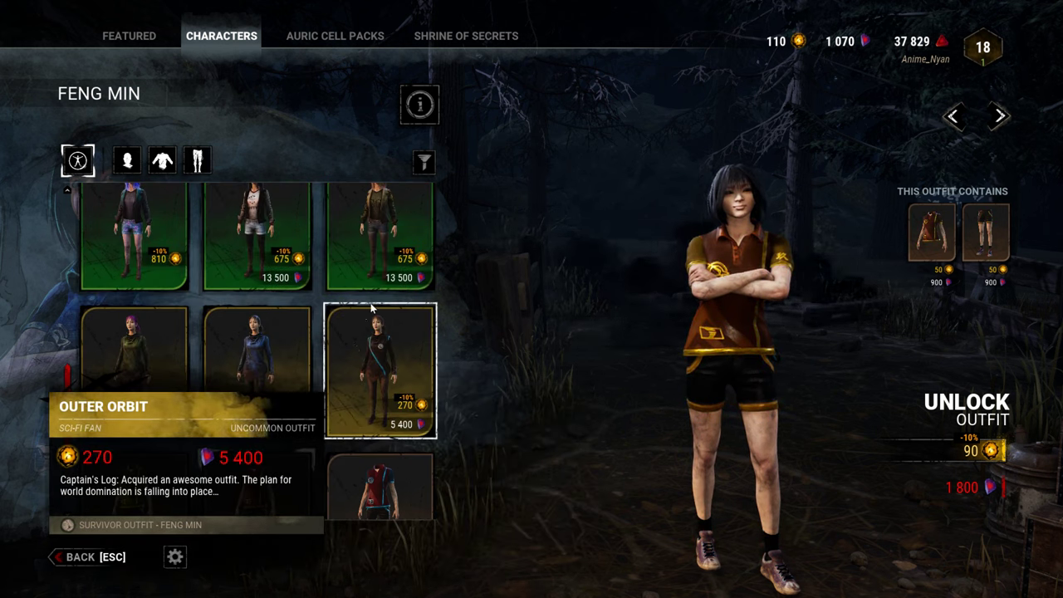
{"action": "left_click", "coordinate": [371, 365]}
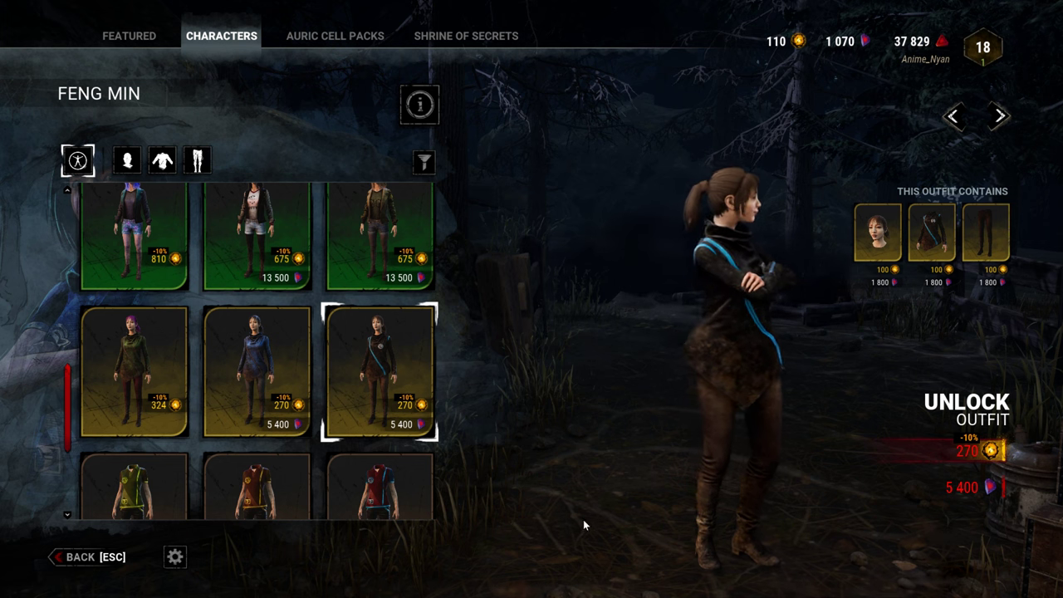
{"action": "scroll", "coordinate": [373, 422], "scroll_direction": "down", "scroll_amount": 3}
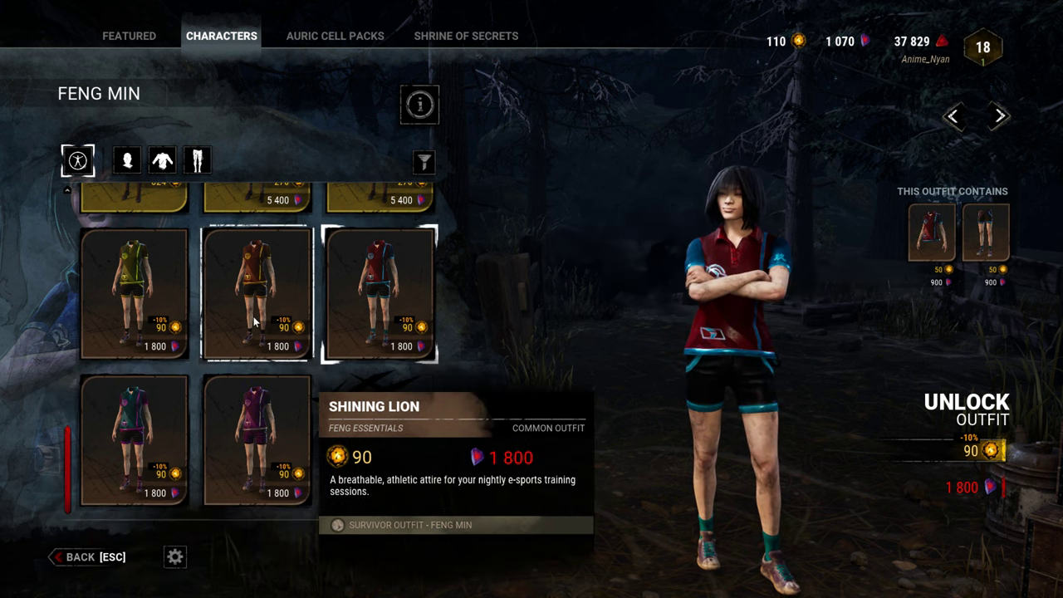
{"action": "left_click", "coordinate": [133, 295]}
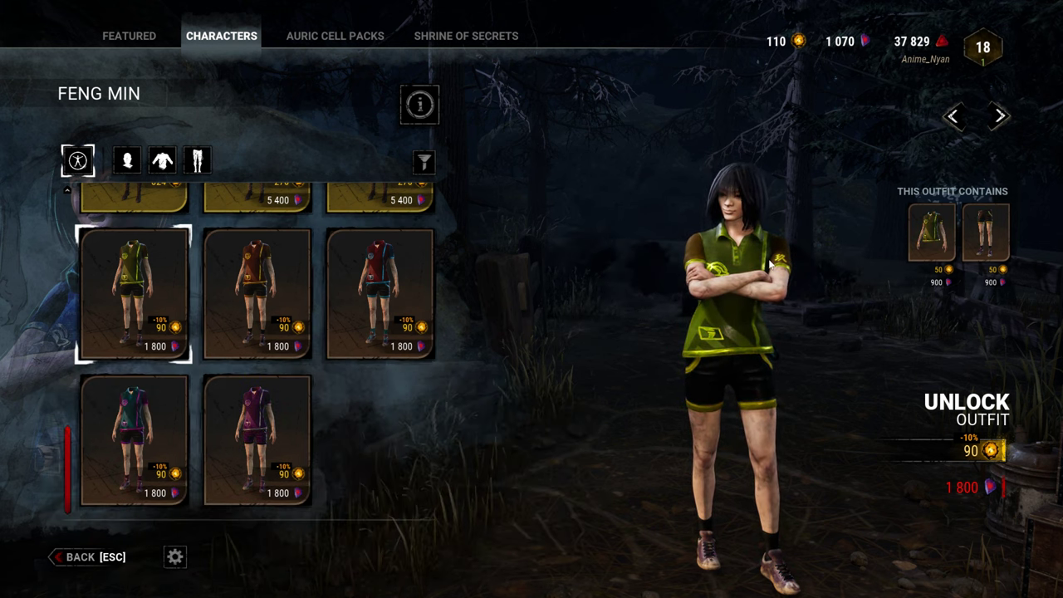
Switch to Blender to examine the recoloured Feng Min model
{"action": "key", "text": "alt+Tab"}
{"action": "key", "text": "Tab"}
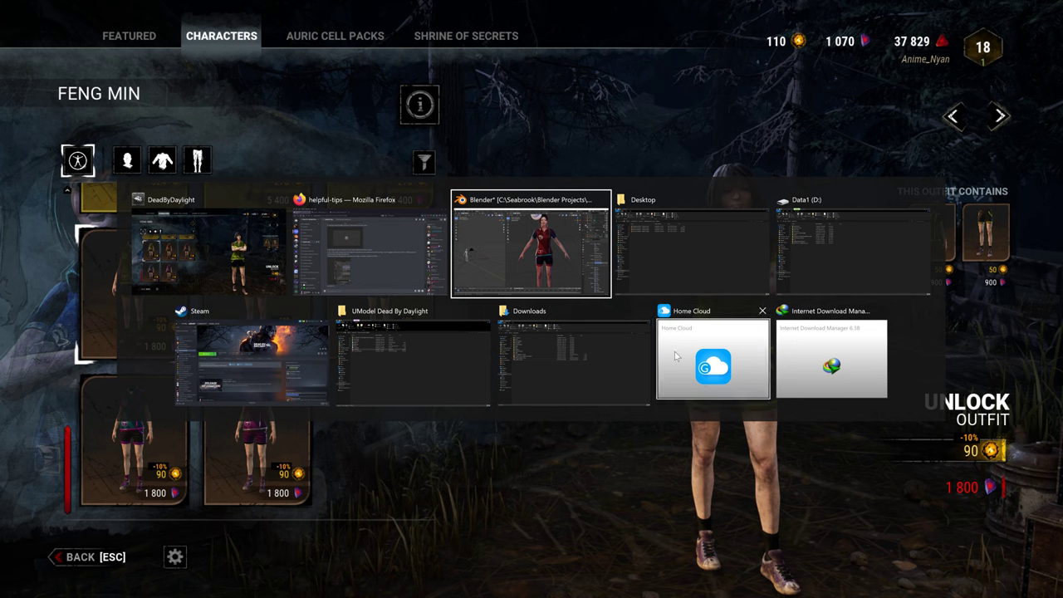
{"action": "left_click", "coordinate": [531, 287]}
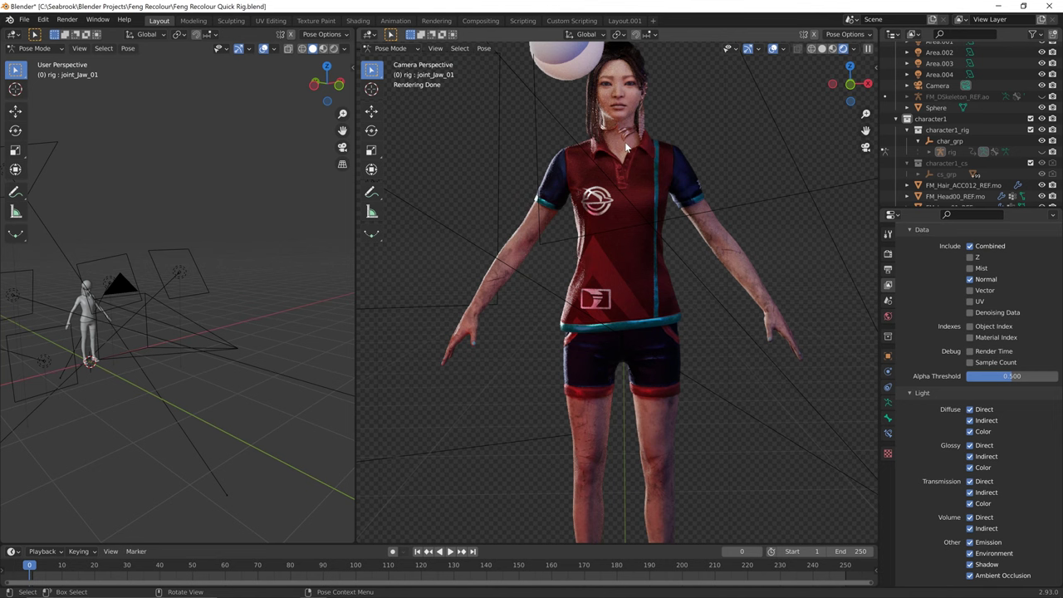
Switch to Firefox, search for "befzz psk psa github" from the Feng Min wiki page, and open the blender3d_import_psk_psa repository
{"action": "key", "text": "alt+Tab"}
{"action": "key", "text": "Tab"}
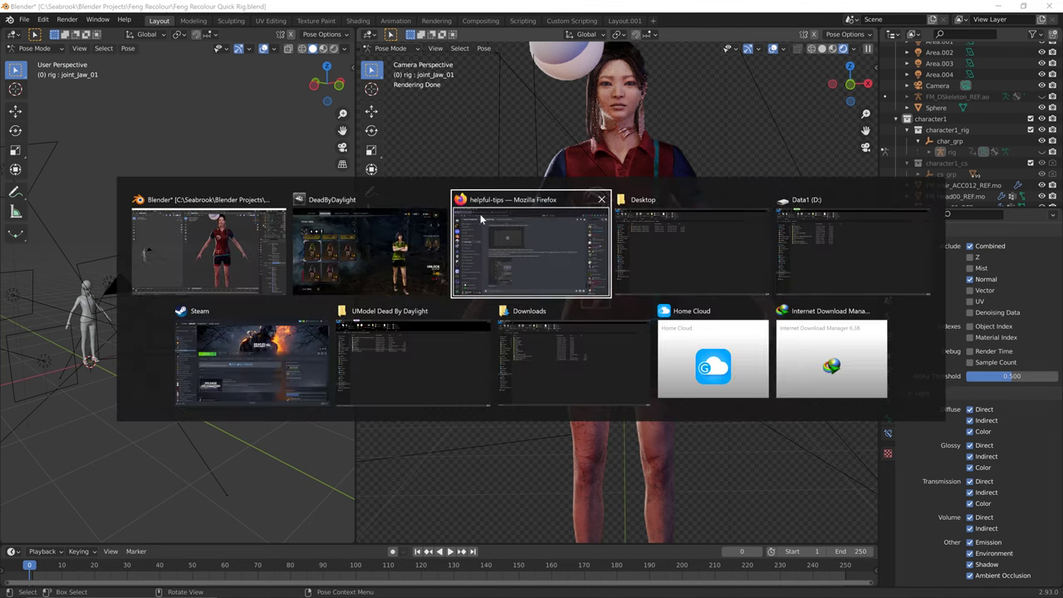
{"action": "key", "text": "ctrl+shift+Tab"}
{"action": "key", "text": "ctrl+shift+Tab"}
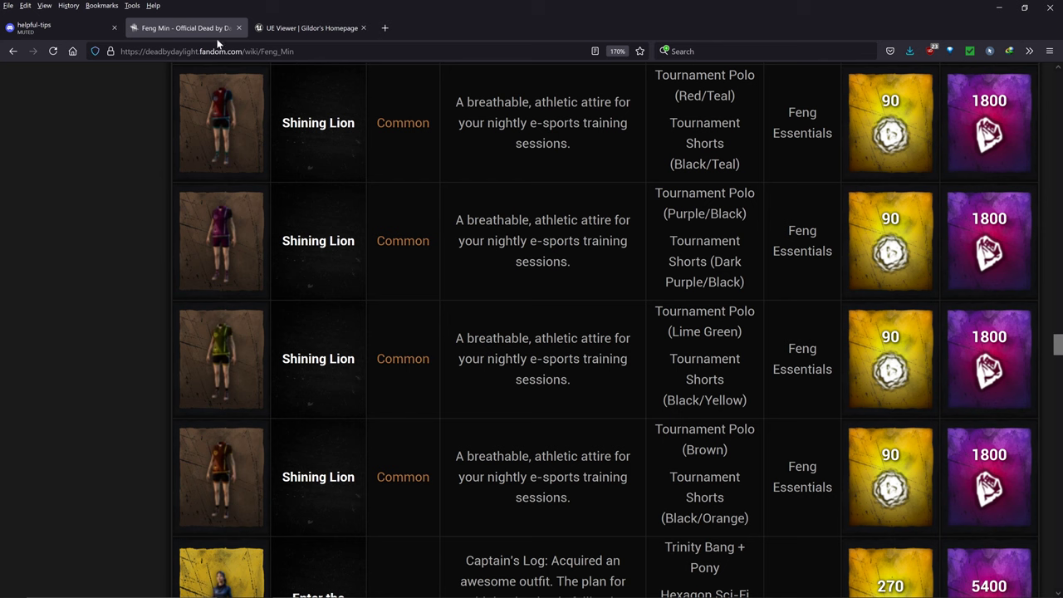
{"action": "key", "text": "ctrl+l"}
{"action": "type", "text": "befzz "}
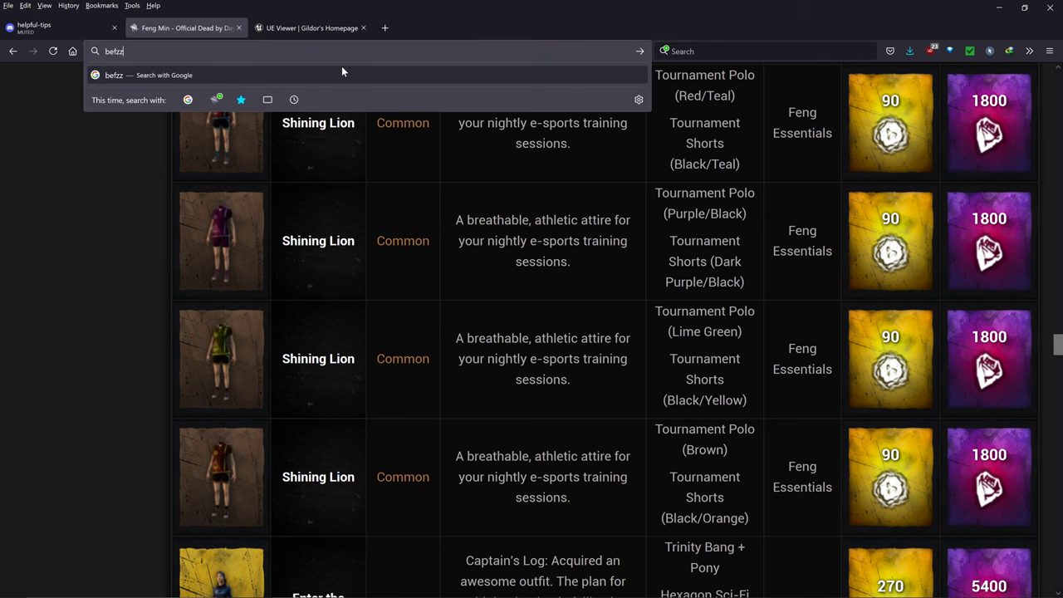
{"action": "type", "text": "psk psa github"}
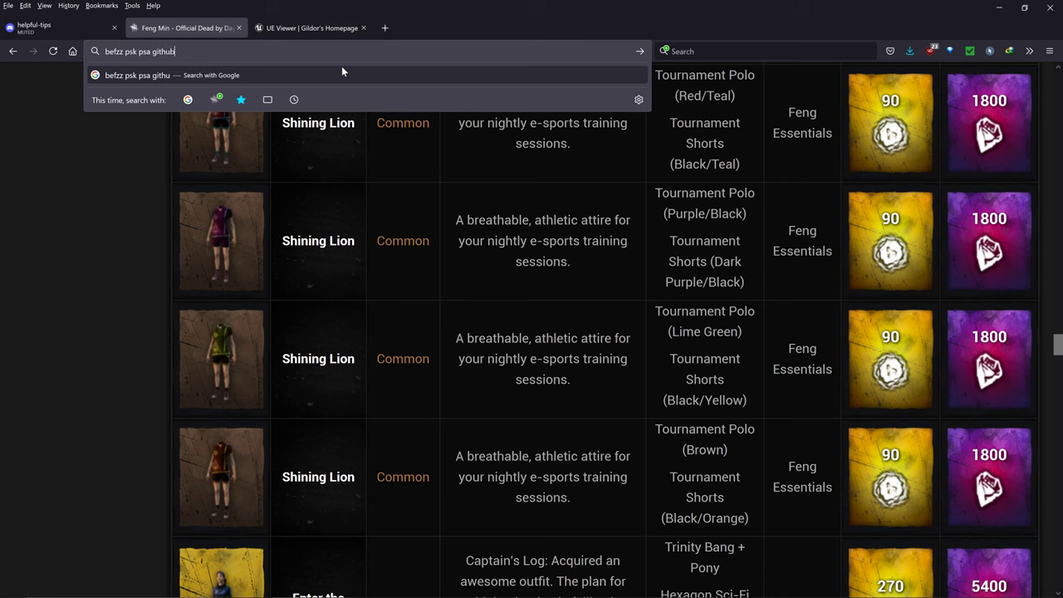
{"action": "key", "text": "Return"}
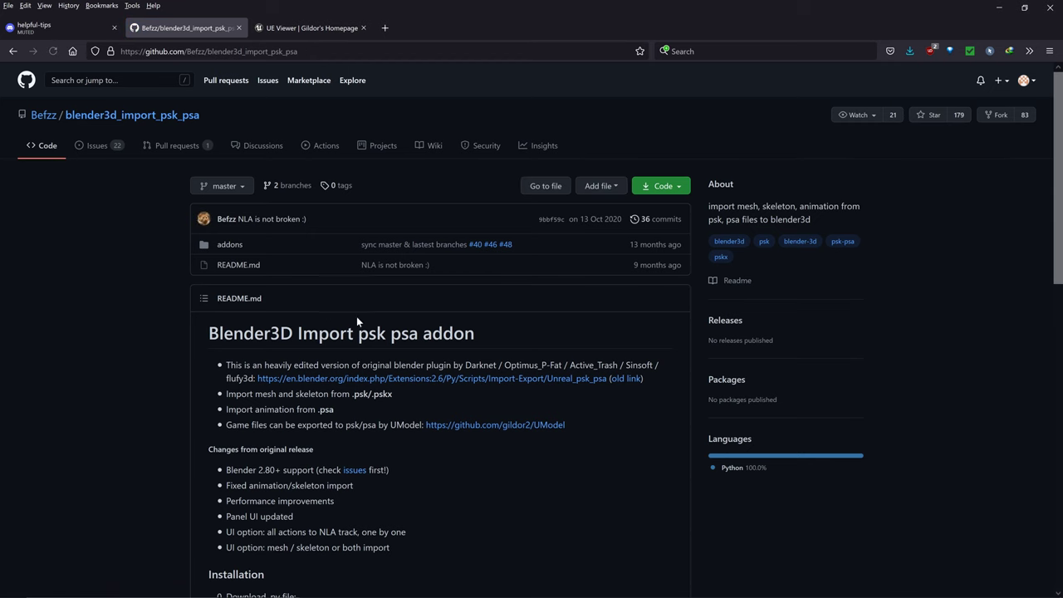
Find the add-on's installation section and highlight the "Current ( branch latest )" heading above its download links
{"action": "scroll", "coordinate": [94, 320], "scroll_direction": "down", "scroll_amount": 3}
{"action": "scroll", "coordinate": [101, 308], "scroll_direction": "down", "scroll_amount": 3}
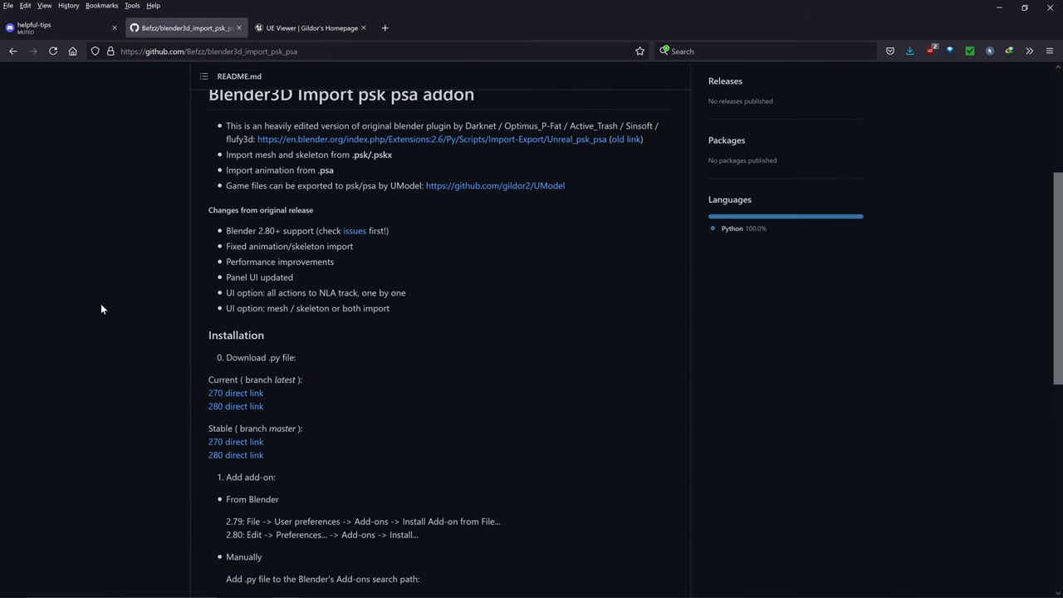
{"action": "right_click", "coordinate": [242, 413]}
{"action": "left_click", "coordinate": [159, 408]}
{"action": "left_click_drag", "start_coordinate": [205, 381], "coordinate": [347, 385]}
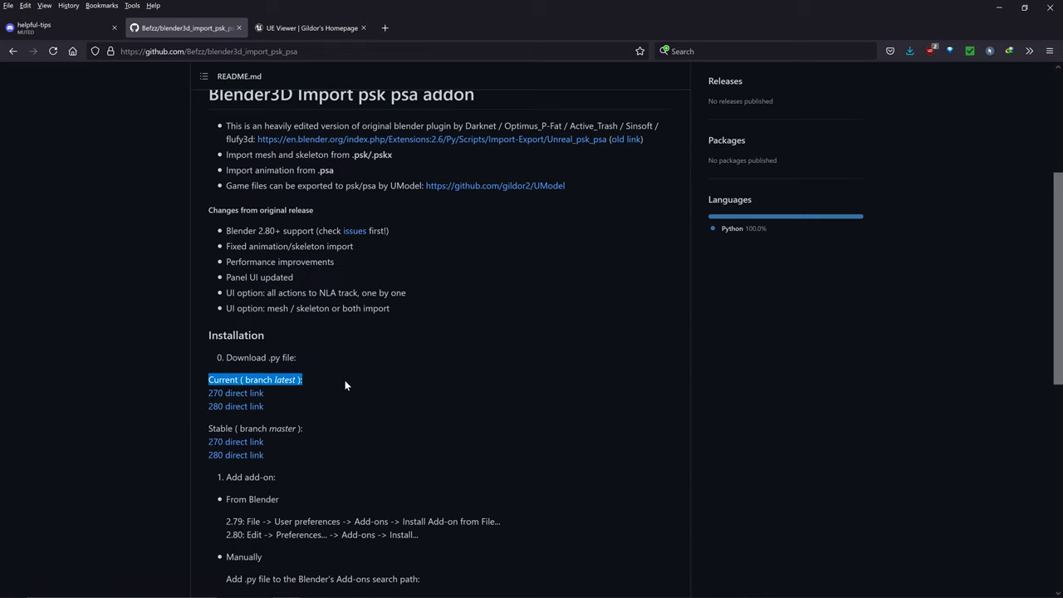
Try to save io_import_scene_unreal_psa_psk_280.py from the latest branch's 280 direct link to the Downloads folder
{"action": "right_click", "coordinate": [232, 415]}
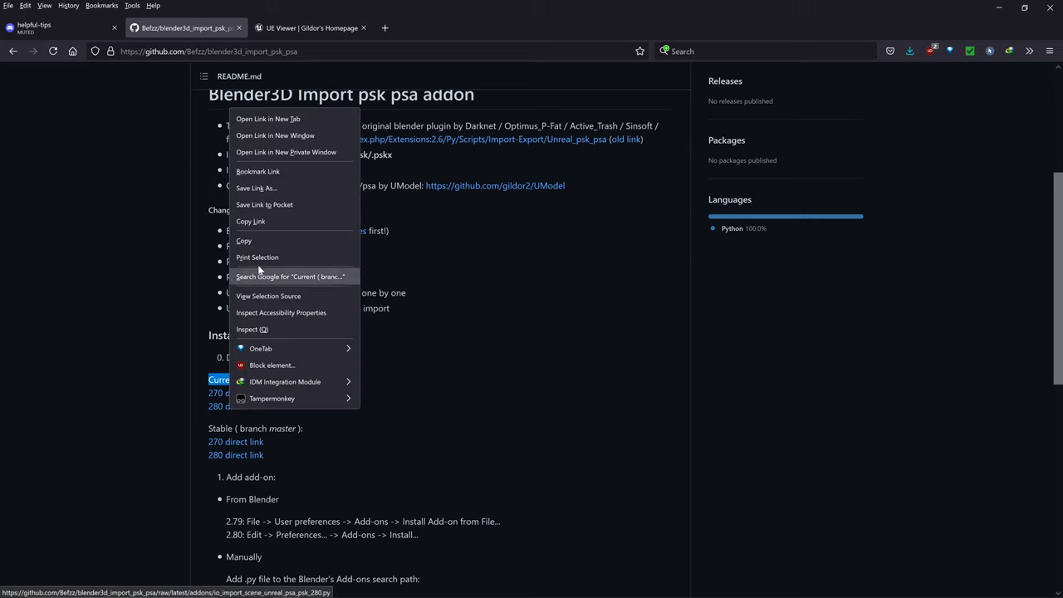
{"action": "left_click", "coordinate": [270, 192]}
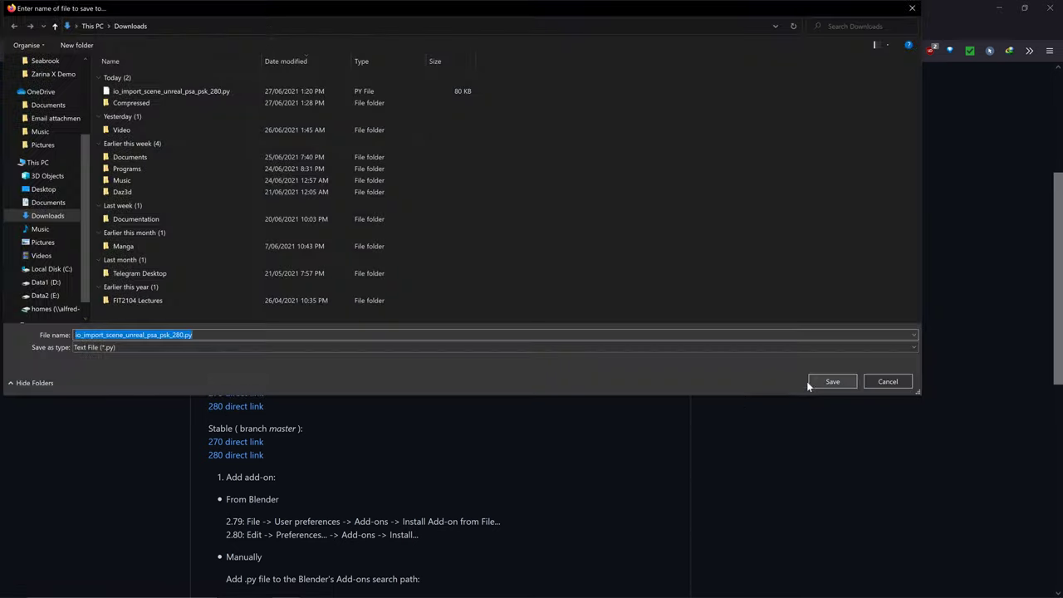
{"action": "left_click", "coordinate": [832, 381]}
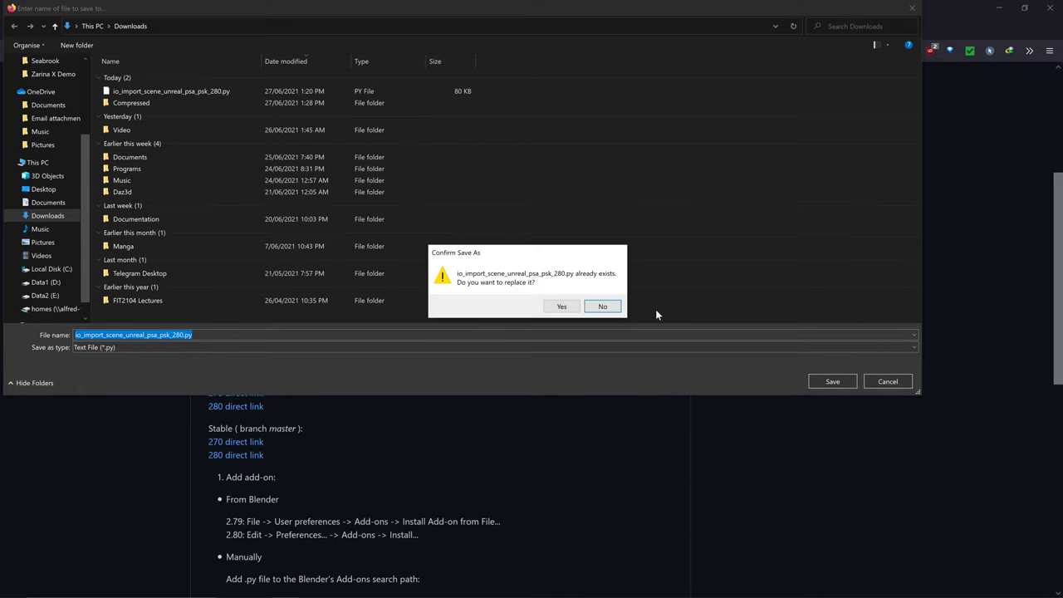
{"action": "left_click", "coordinate": [601, 307]}
{"action": "left_click", "coordinate": [886, 384]}
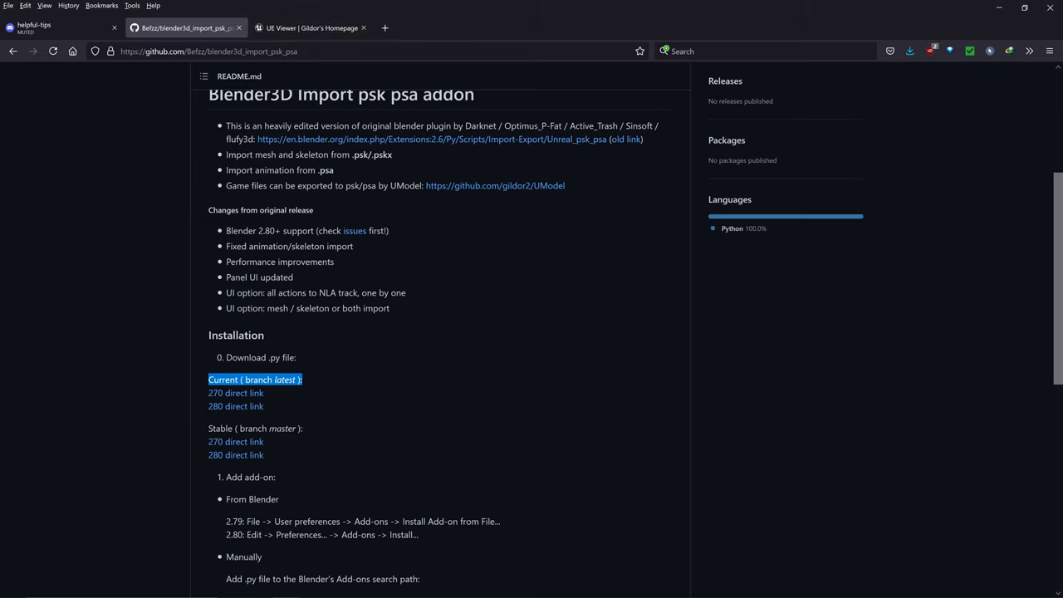
Search for "umodel" from the Gildor's Homepage page and open the UE Viewer project page
{"action": "left_click", "coordinate": [279, 33]}
{"action": "left_click", "coordinate": [287, 51]}
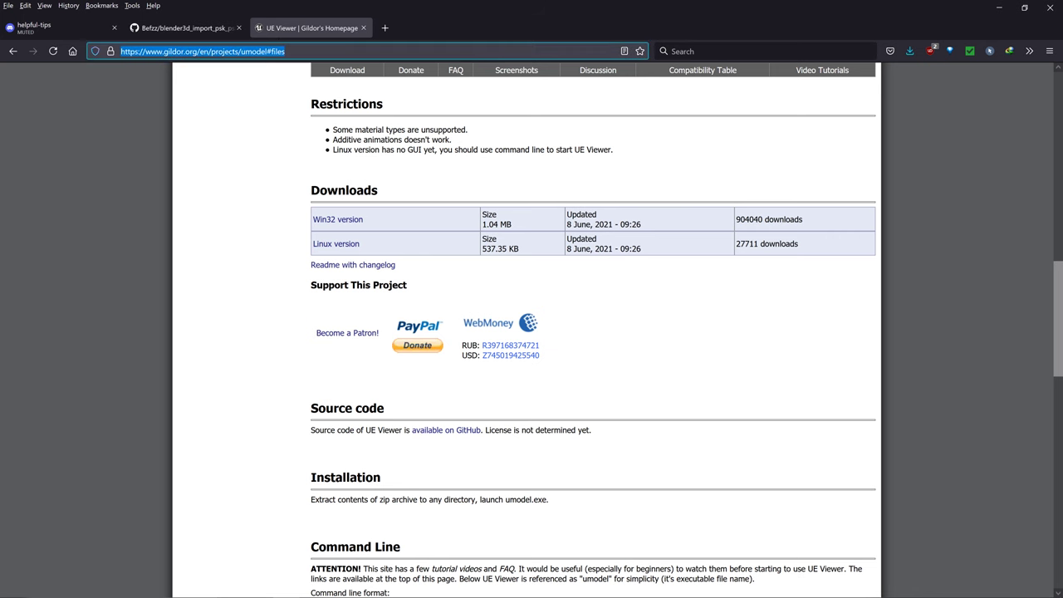
{"action": "type", "text": "umodel"}
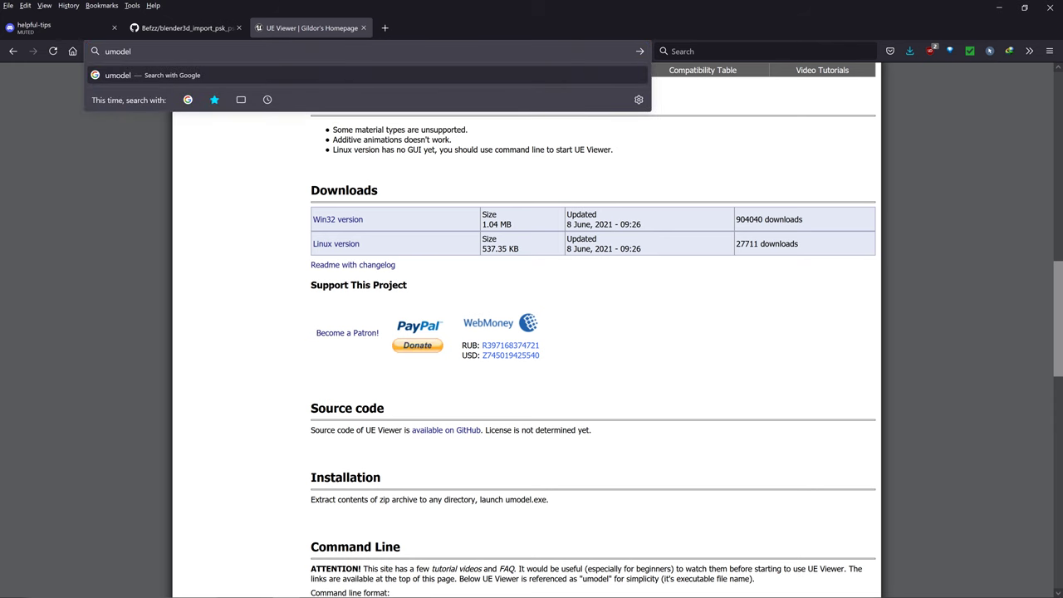
{"action": "key", "text": "Return"}
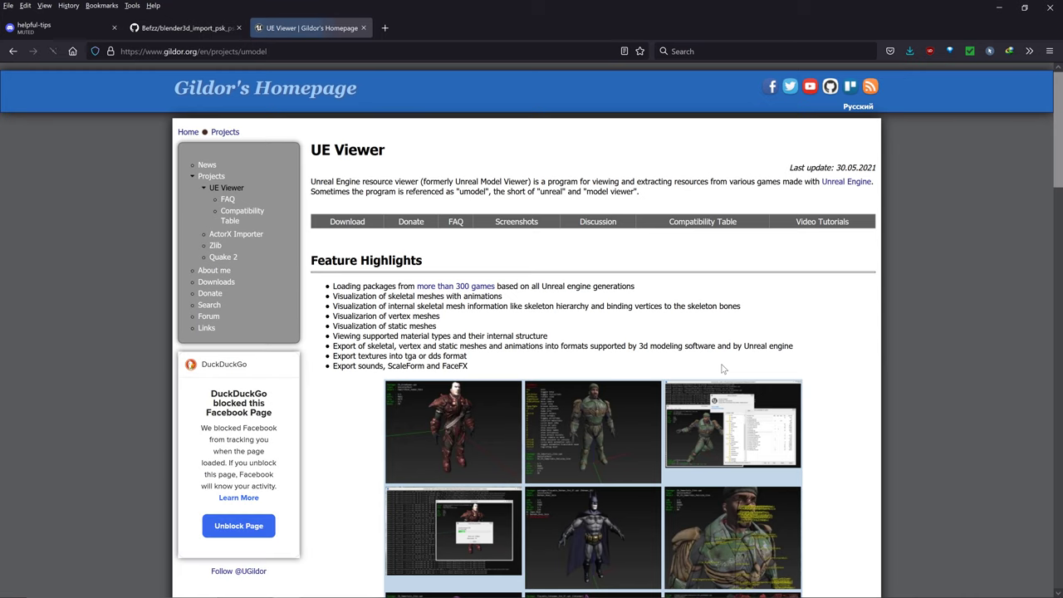
Try to download the Win32 version of UE Viewer, umodel_win32.zip, from the page's Downloads section
{"action": "left_click", "coordinate": [349, 226]}
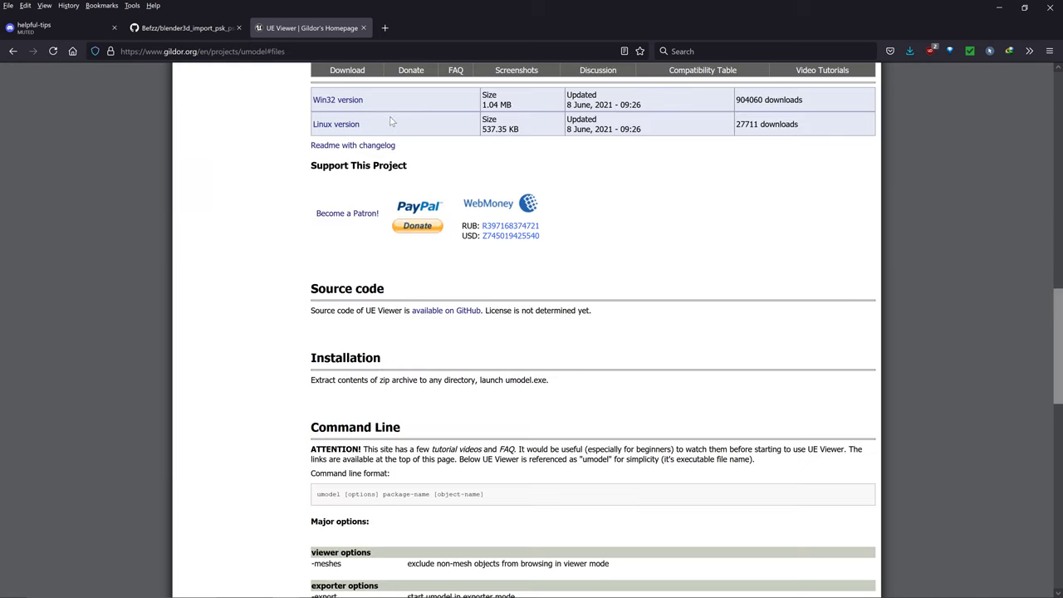
{"action": "scroll", "coordinate": [403, 176], "scroll_direction": "up", "scroll_amount": 1}
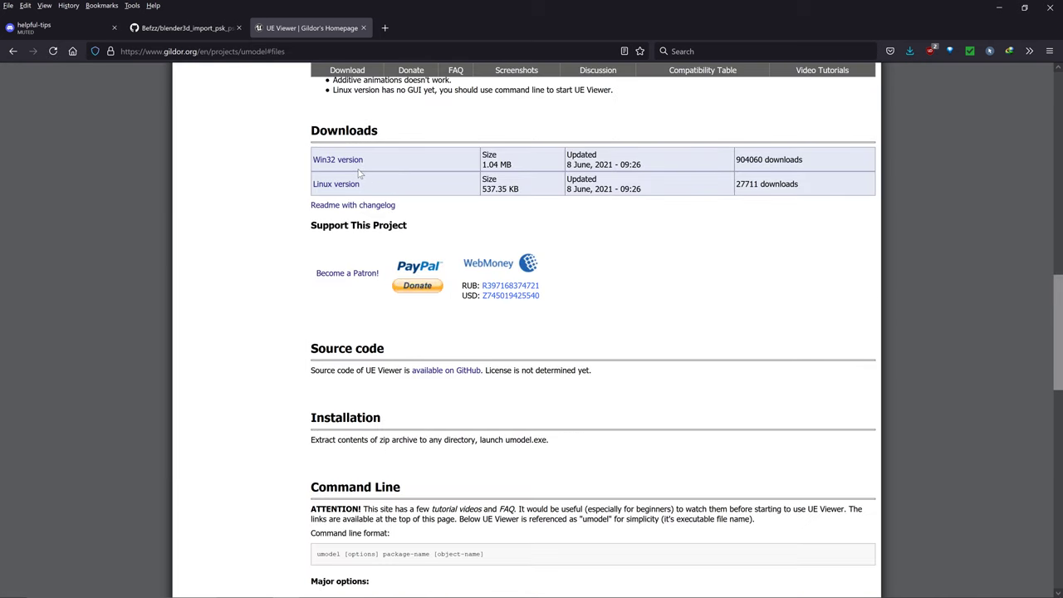
{"action": "left_click", "coordinate": [355, 162]}
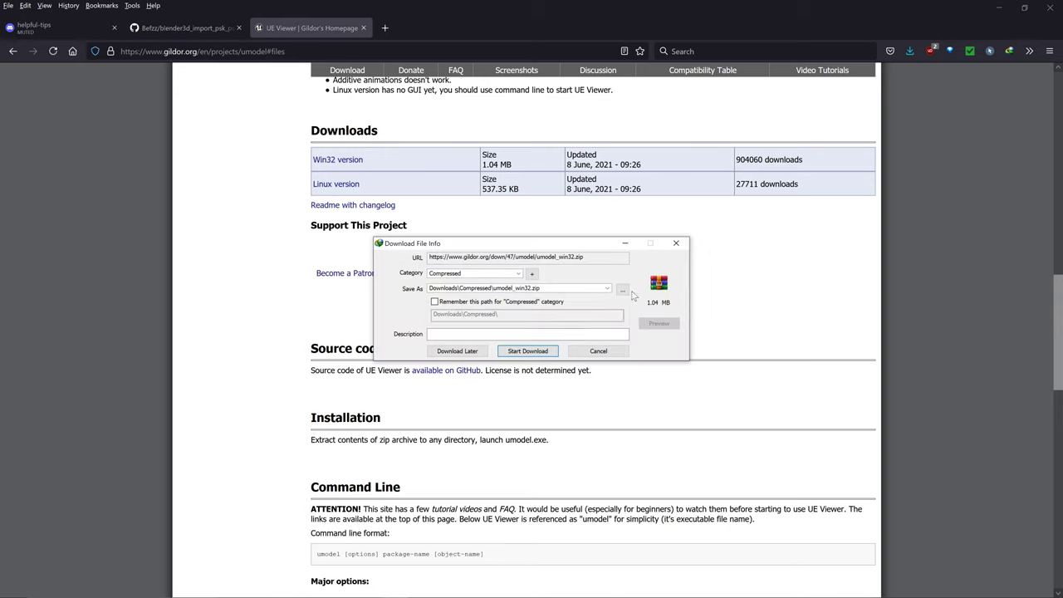
{"action": "left_click", "coordinate": [678, 243]}
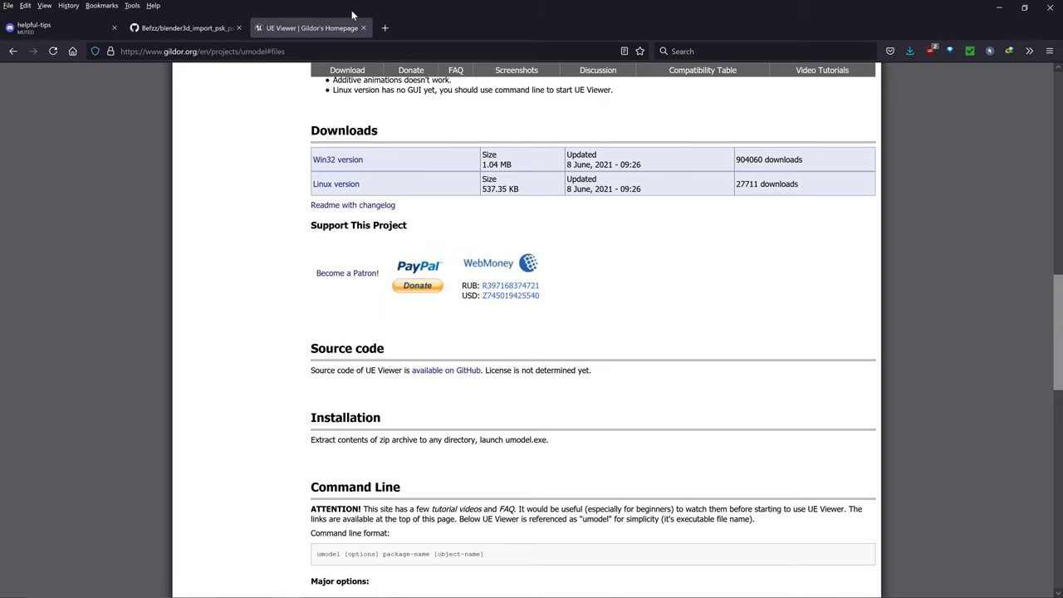
Search the web for "fuse skeleton animnyan github" and open the AnimNyan/Fuse-Skeletons repository
{"action": "key", "text": "ctrl+l"}
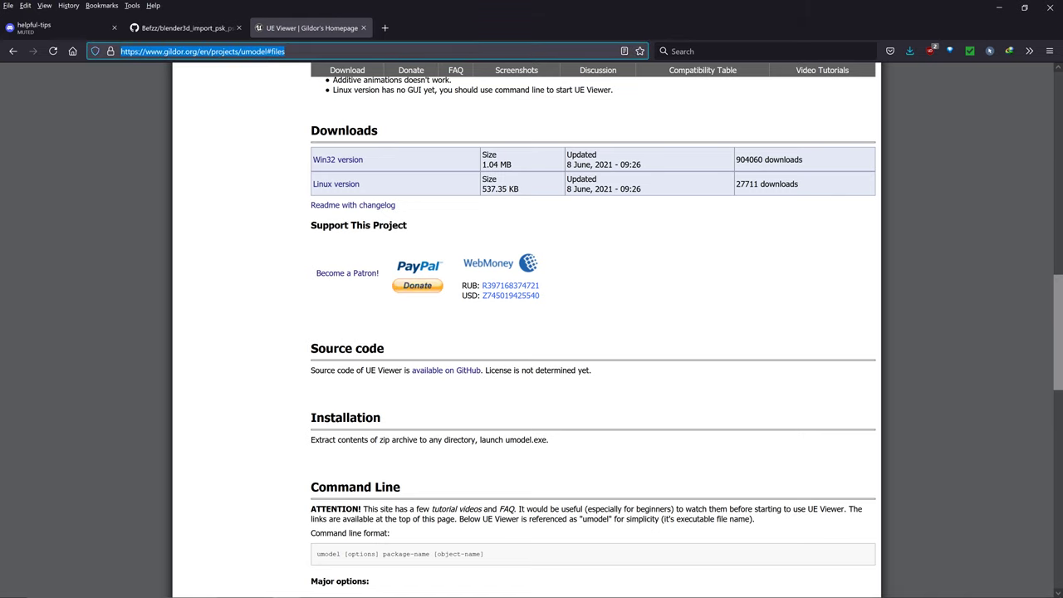
{"action": "type", "text": "fuse skele"}
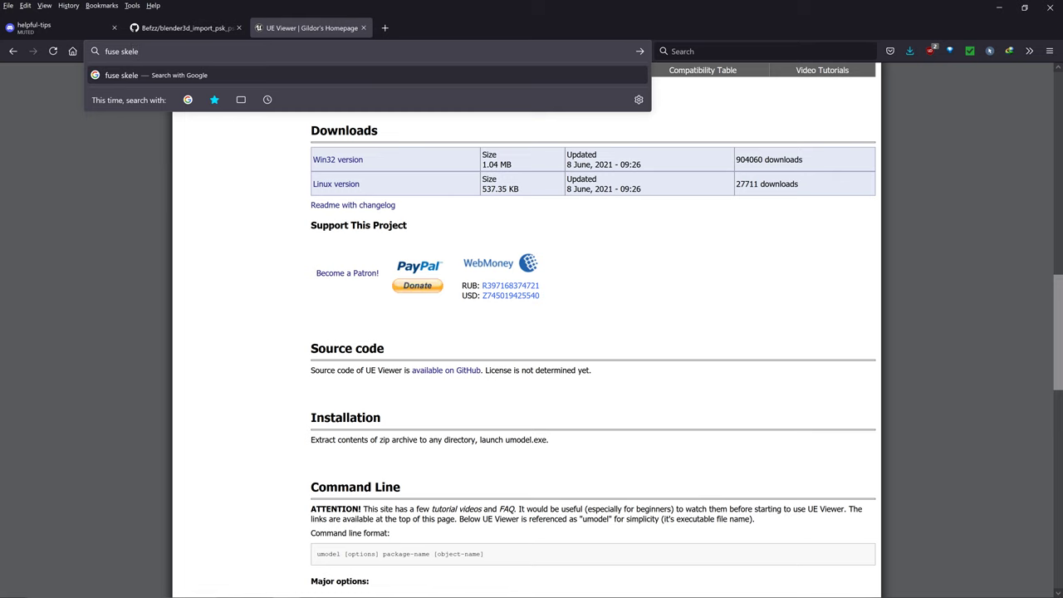
{"action": "type", "text": "ton animn"}
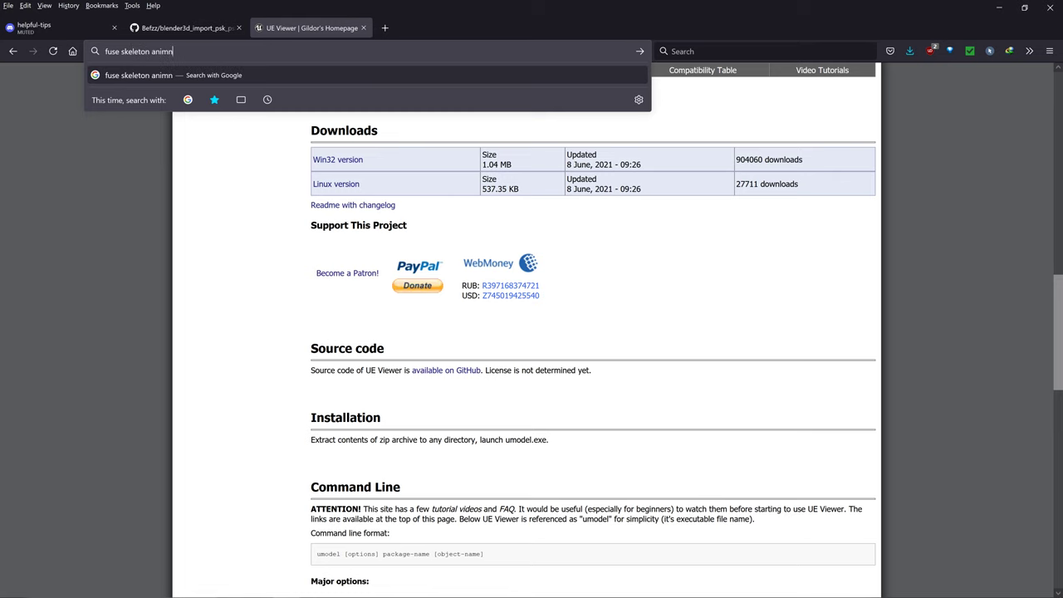
{"action": "type", "text": "yan github"}
{"action": "key", "text": "Return"}
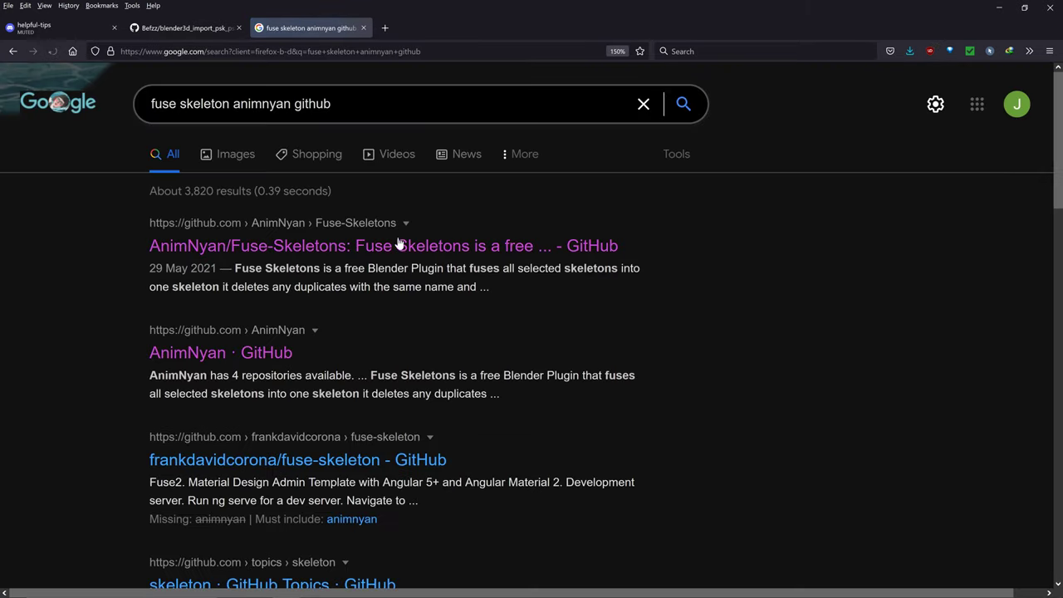
{"action": "left_click", "coordinate": [398, 255]}
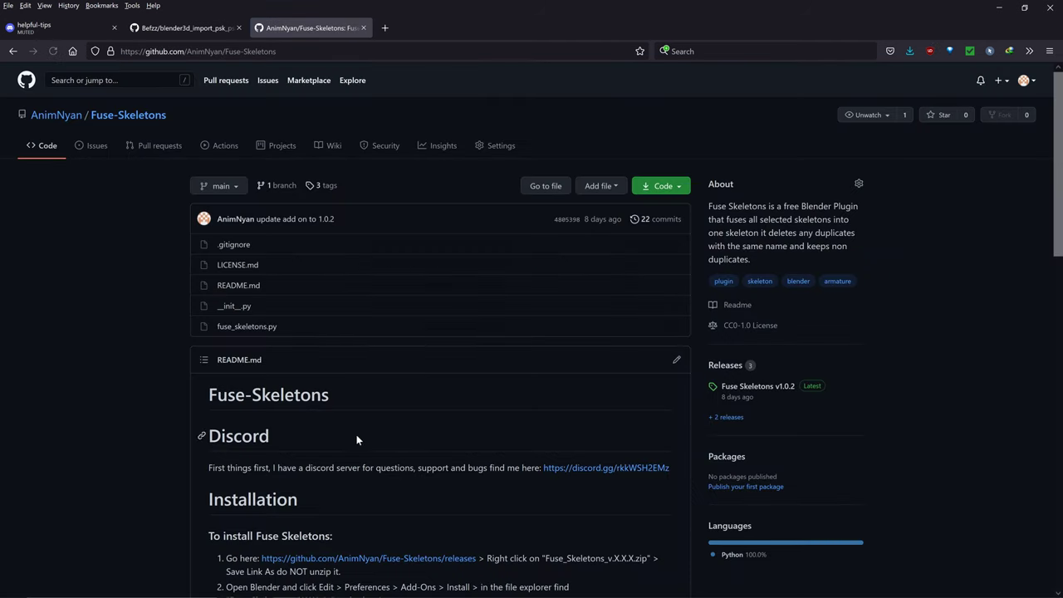
Open the repository's releases and try to save Fuse-Skeletons.v1.0.2.zip from the latest release's assets
{"action": "scroll", "coordinate": [356, 435], "scroll_direction": "down", "scroll_amount": 4}
{"action": "left_click", "coordinate": [725, 185]}
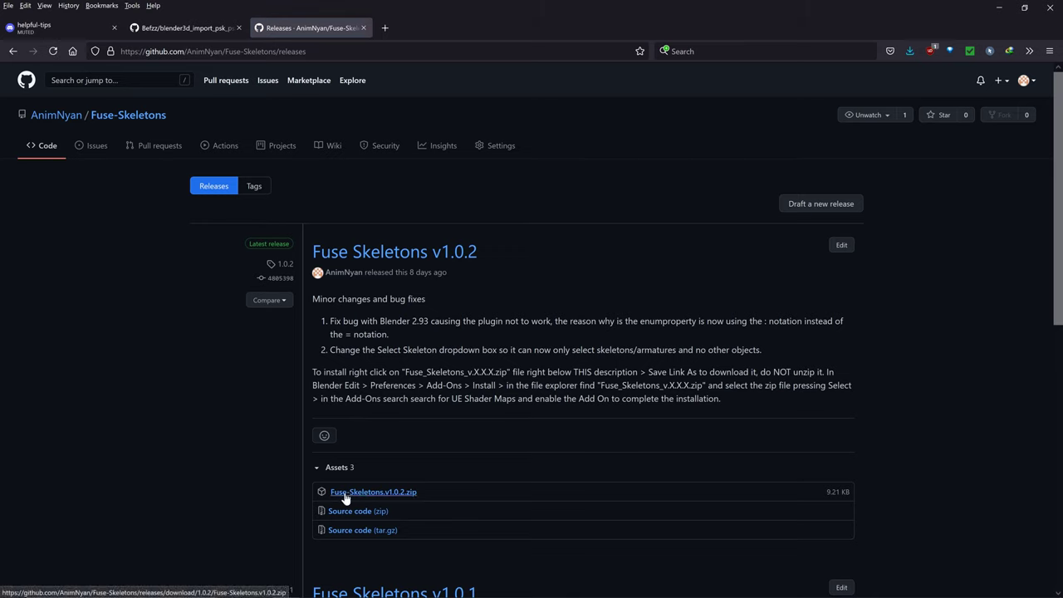
{"action": "right_click", "coordinate": [389, 497]}
{"action": "left_click", "coordinate": [437, 335]}
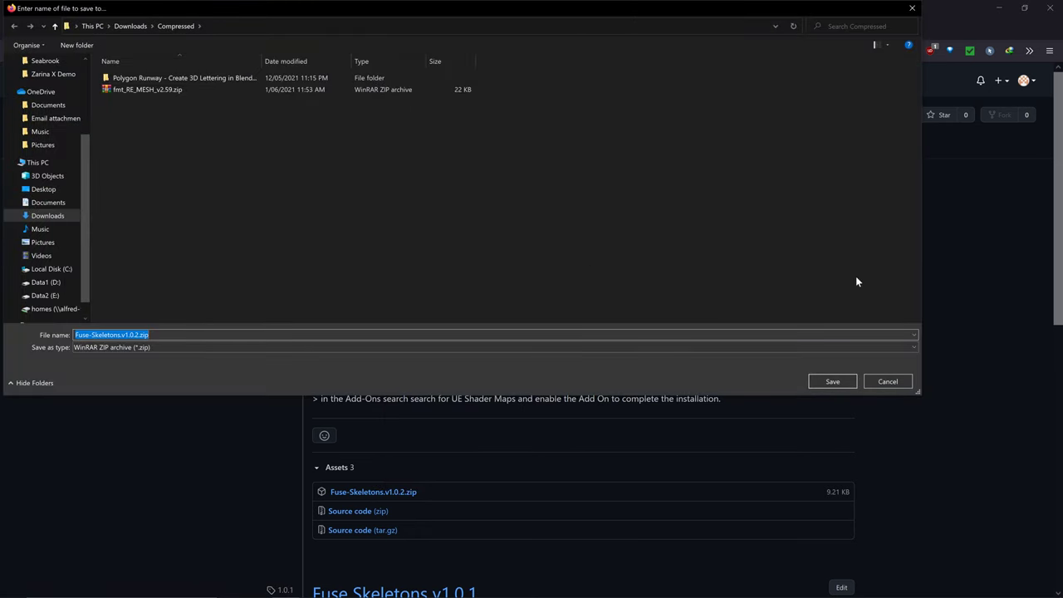
{"action": "left_click", "coordinate": [891, 382]}
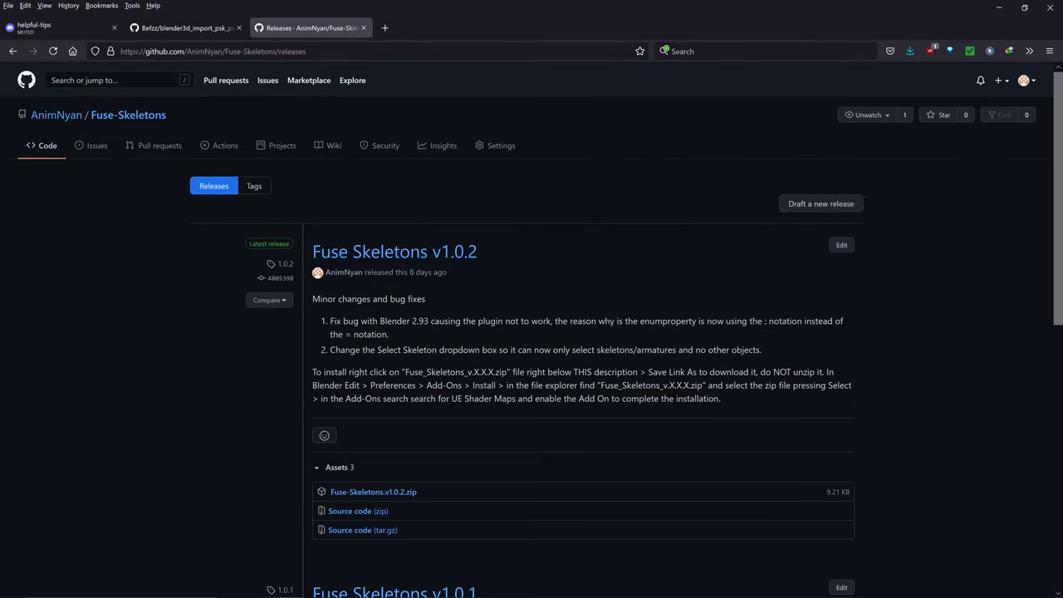
Search the web for "ueshaderscript"
{"action": "key", "text": "ctrl+l"}
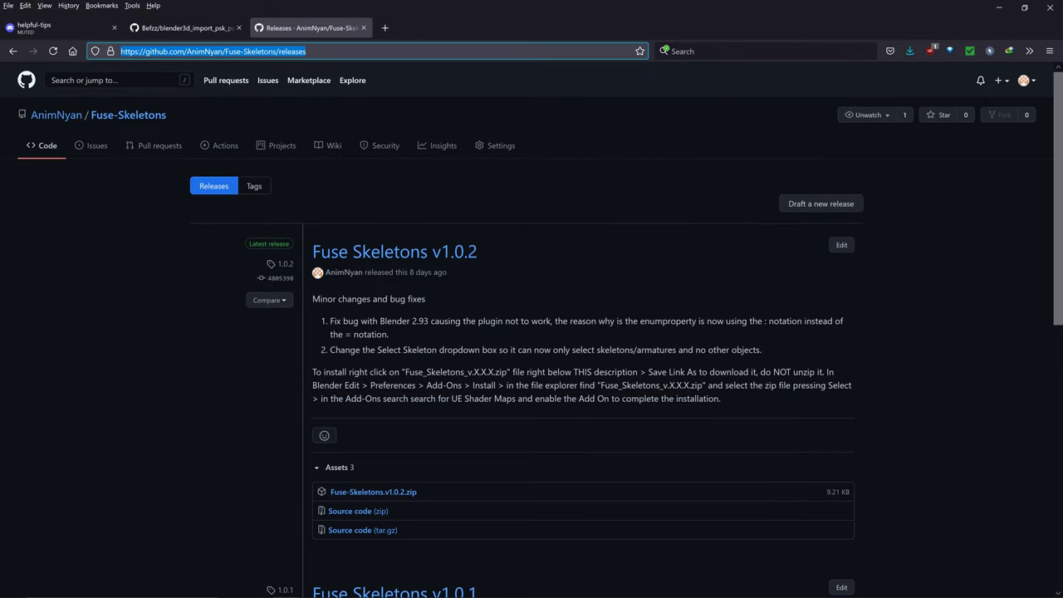
{"action": "type", "text": "ueshaders"}
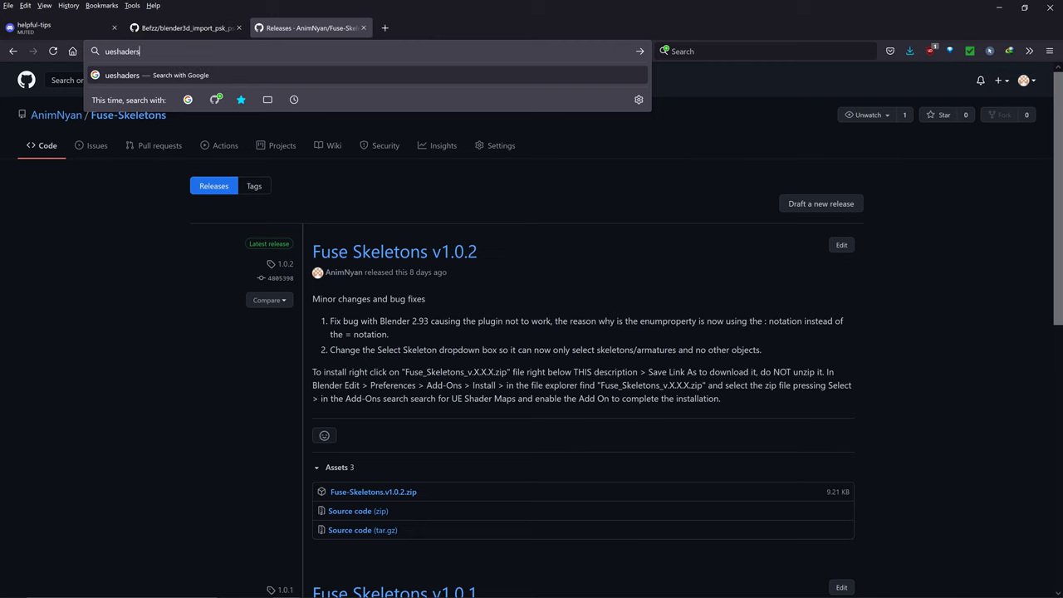
{"action": "type", "text": "cript"}
{"action": "key", "text": "Return"}
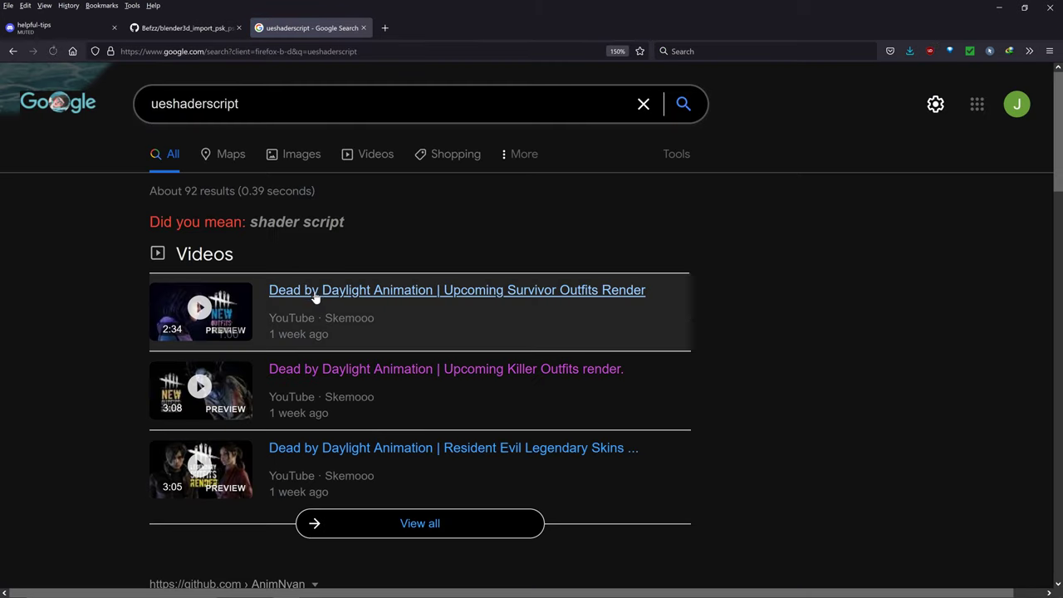
Refine the search to "ueshaderscript anim nyan github" and open the UEShaderScript repository through AnimNyan's GitHub profile
{"action": "left_click", "coordinate": [239, 104]}
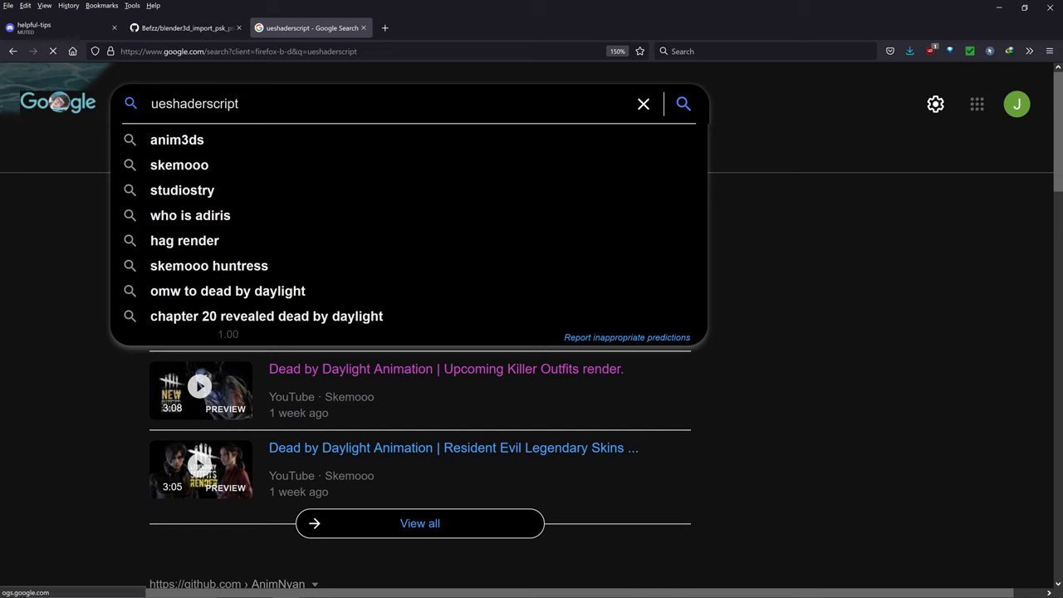
{"action": "type", "text": "ps"}
{"action": "key", "text": "BackSpace"}
{"action": "key", "text": "BackSpace"}
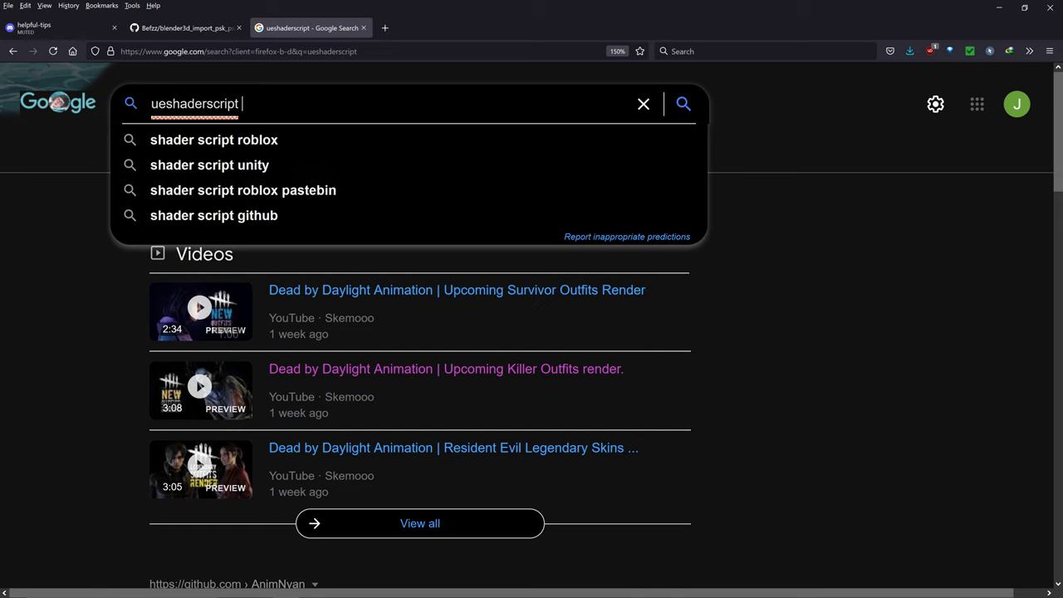
{"action": "type", "text": "anim nyan"}
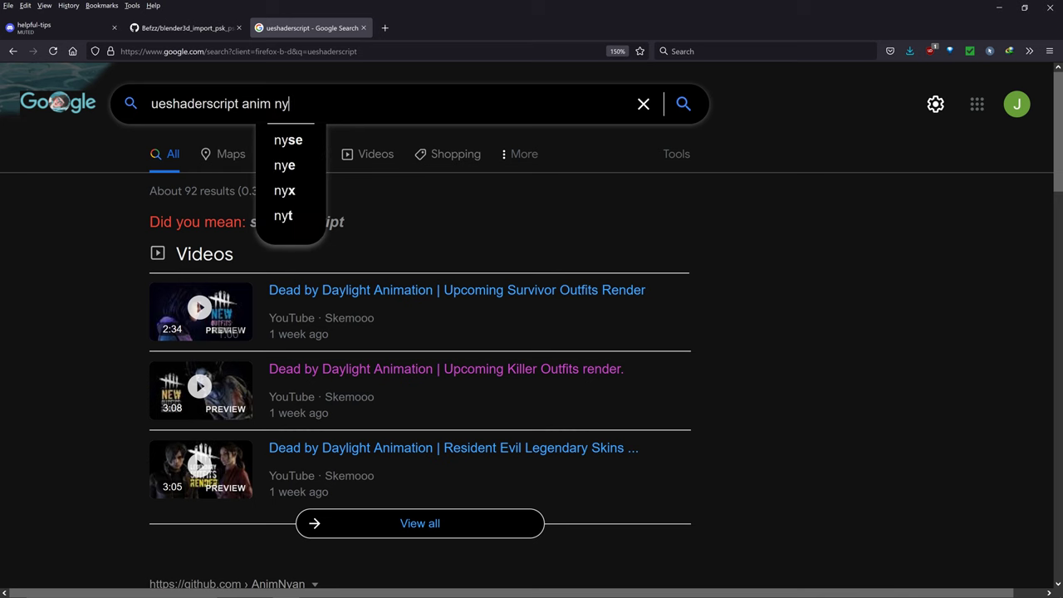
{"action": "key", "text": "Return"}
{"action": "left_click", "coordinate": [378, 104]}
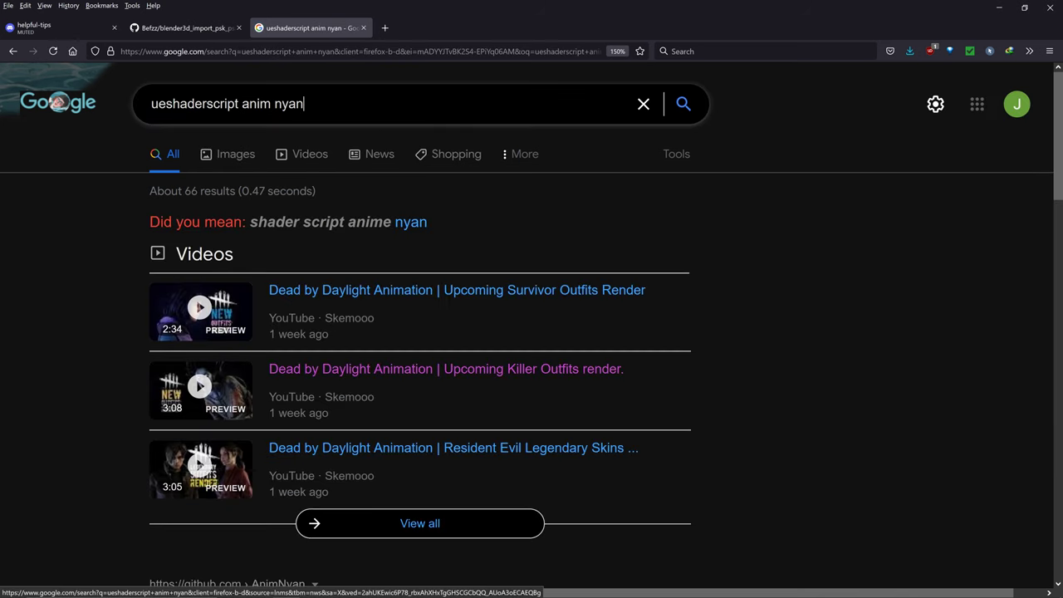
{"action": "type", "text": "github"}
{"action": "key", "text": "Return"}
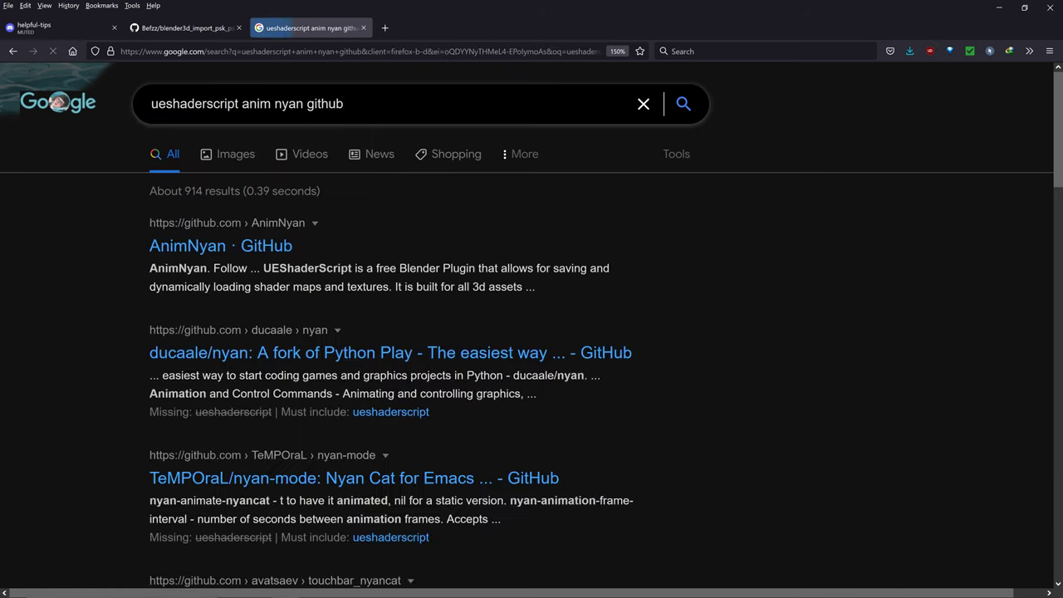
{"action": "left_click", "coordinate": [220, 245]}
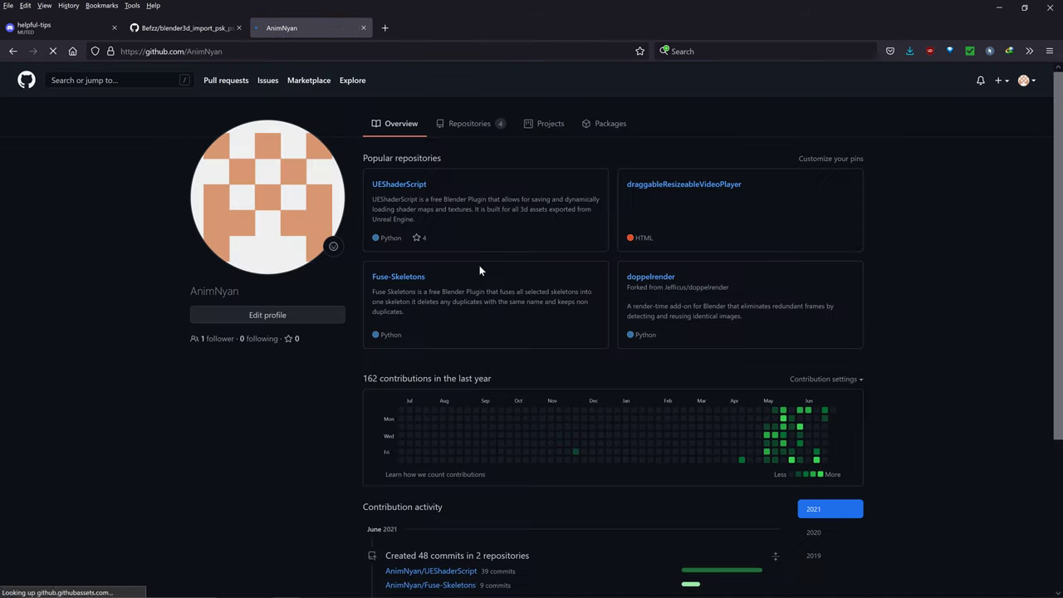
{"action": "left_click", "coordinate": [423, 186]}
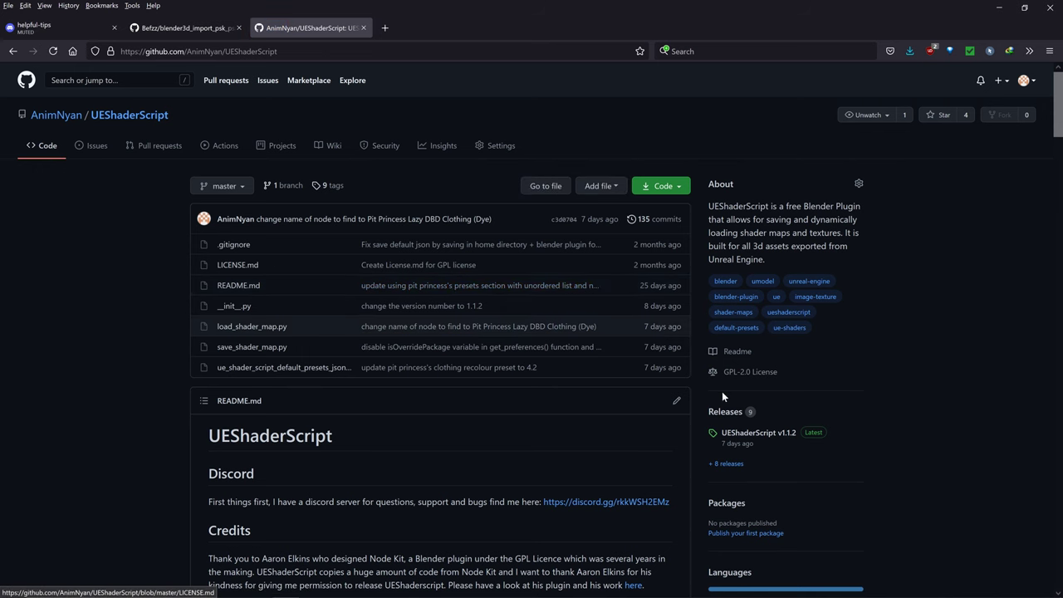
Open UEShaderScript's releases and try to save UEShaderScript.v1.1.2.zip from the latest release's assets
{"action": "left_click", "coordinate": [734, 397]}
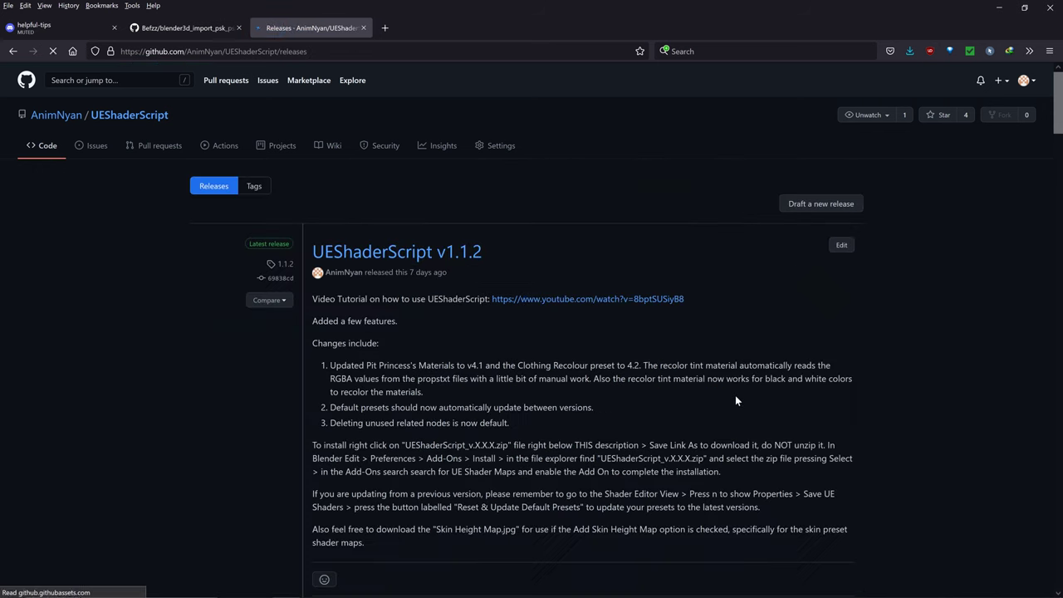
{"action": "scroll", "coordinate": [434, 416], "scroll_direction": "down", "scroll_amount": 3}
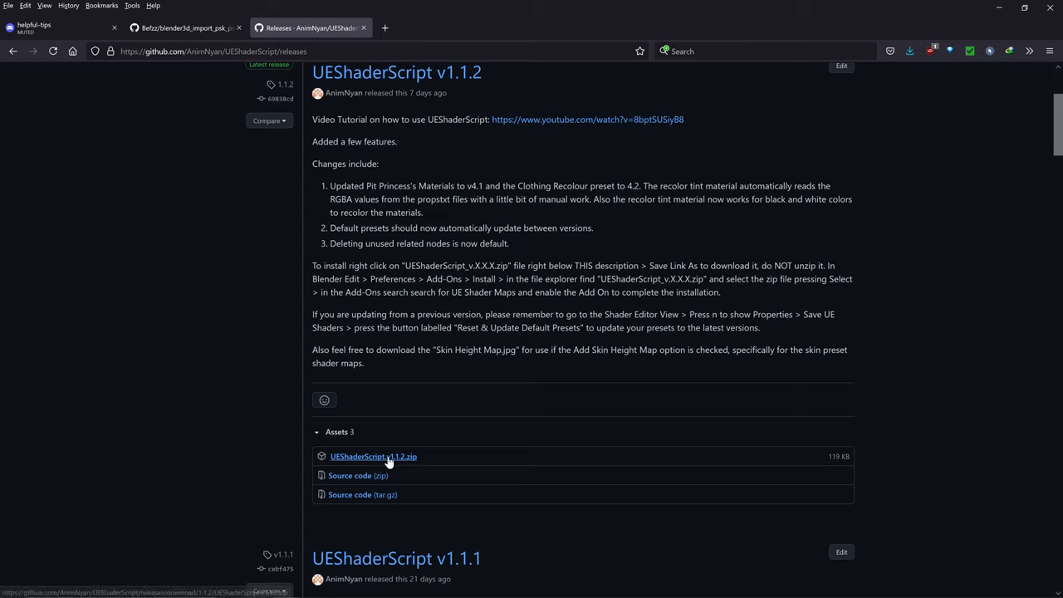
{"action": "right_click", "coordinate": [346, 455]}
{"action": "left_click", "coordinate": [379, 304]}
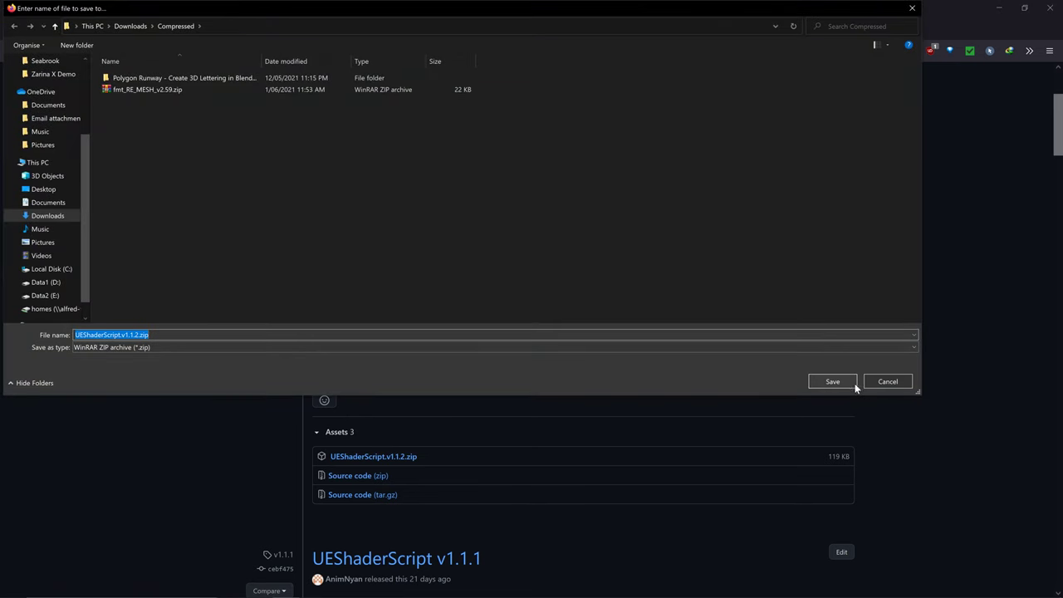
{"action": "left_click", "coordinate": [891, 384]}
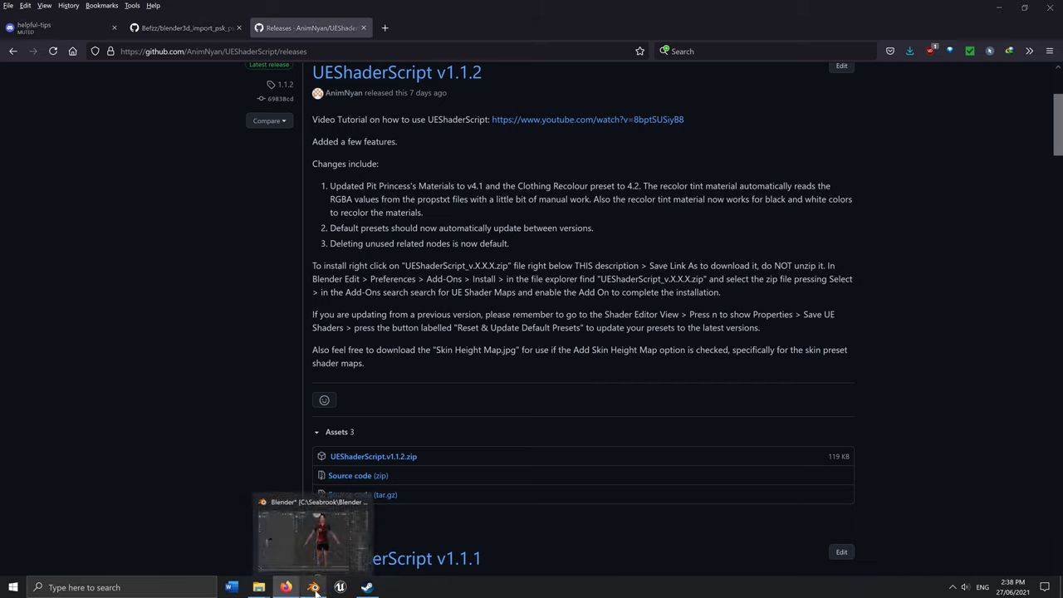
Launch a new Blender instance, dismiss its splash screen and open the Add-ons section of the preferences
{"action": "right_click", "coordinate": [314, 590]}
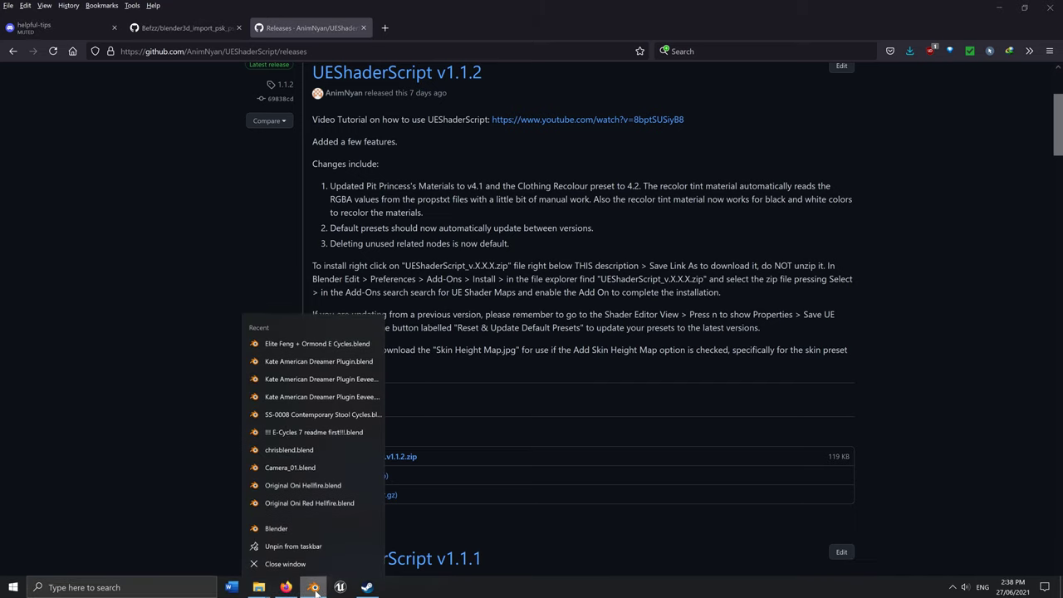
{"action": "left_click", "coordinate": [300, 527]}
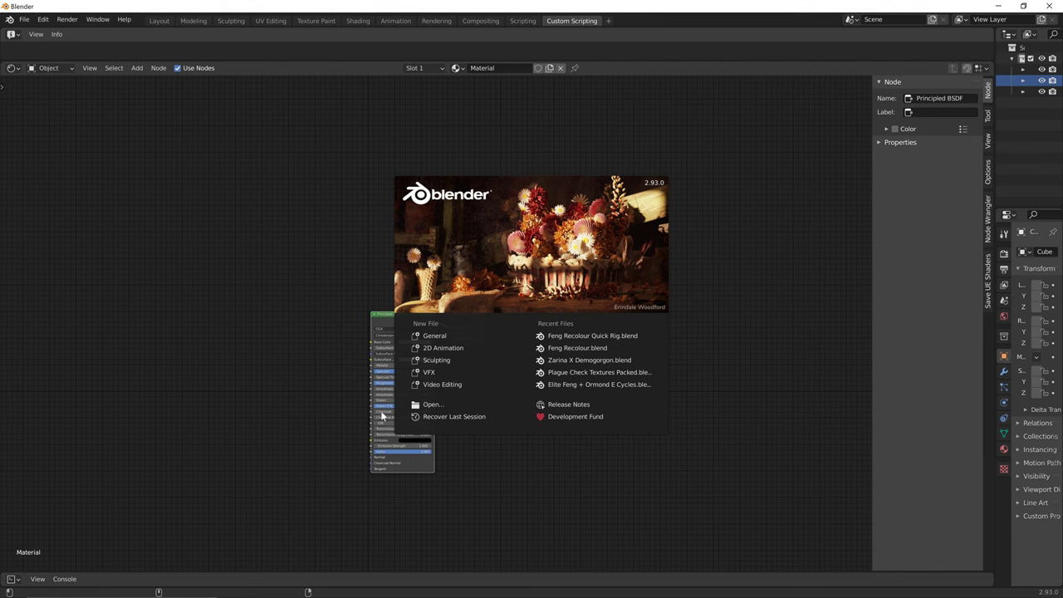
{"action": "left_click", "coordinate": [198, 149]}
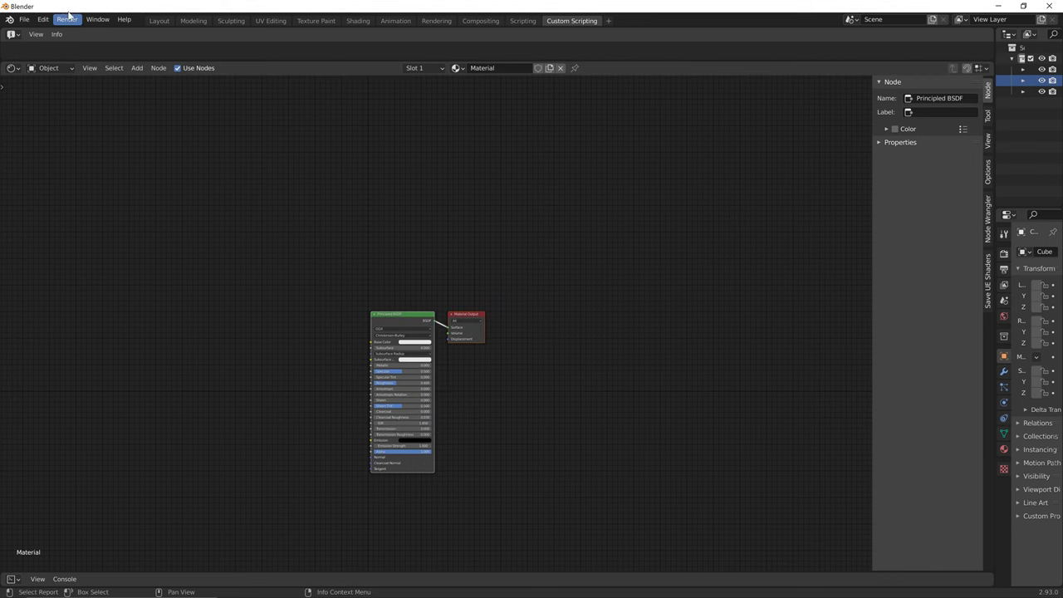
{"action": "left_click", "coordinate": [42, 19]}
{"action": "left_click", "coordinate": [70, 177]}
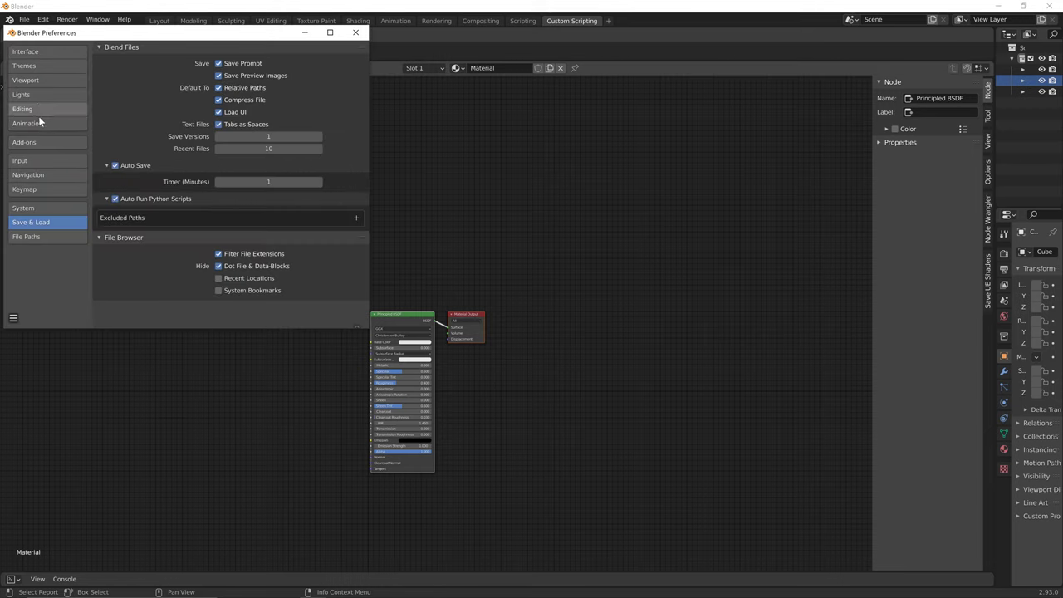
{"action": "left_click", "coordinate": [38, 143]}
Install the Fuse-Skeletons.v1.0.2.zip add-on from the Downloads folder
{"action": "left_click", "coordinate": [287, 47]}
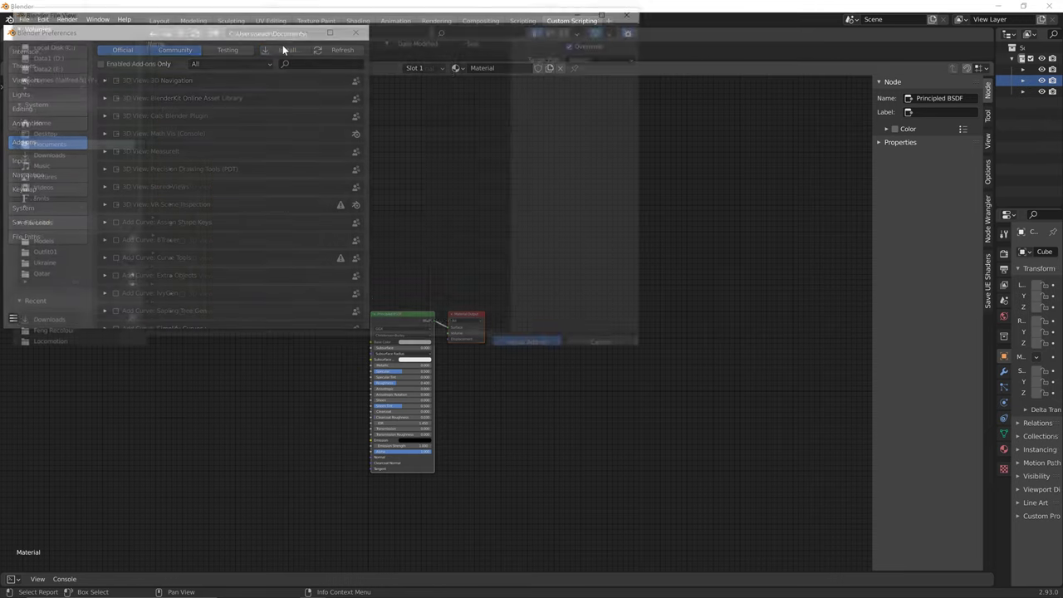
{"action": "left_click", "coordinate": [67, 154]}
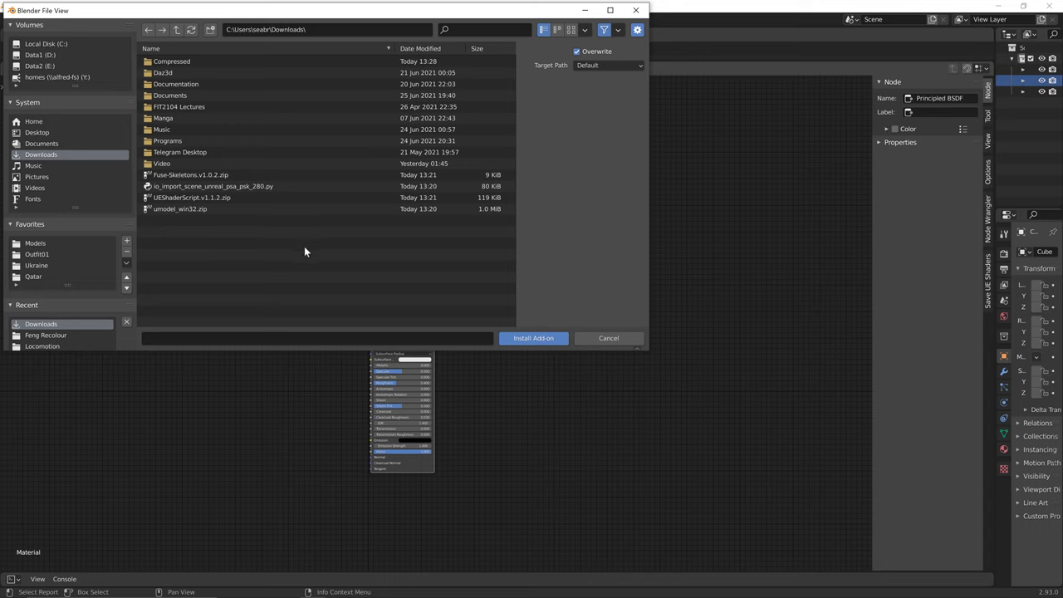
{"action": "left_click", "coordinate": [187, 185]}
{"action": "left_click", "coordinate": [178, 174]}
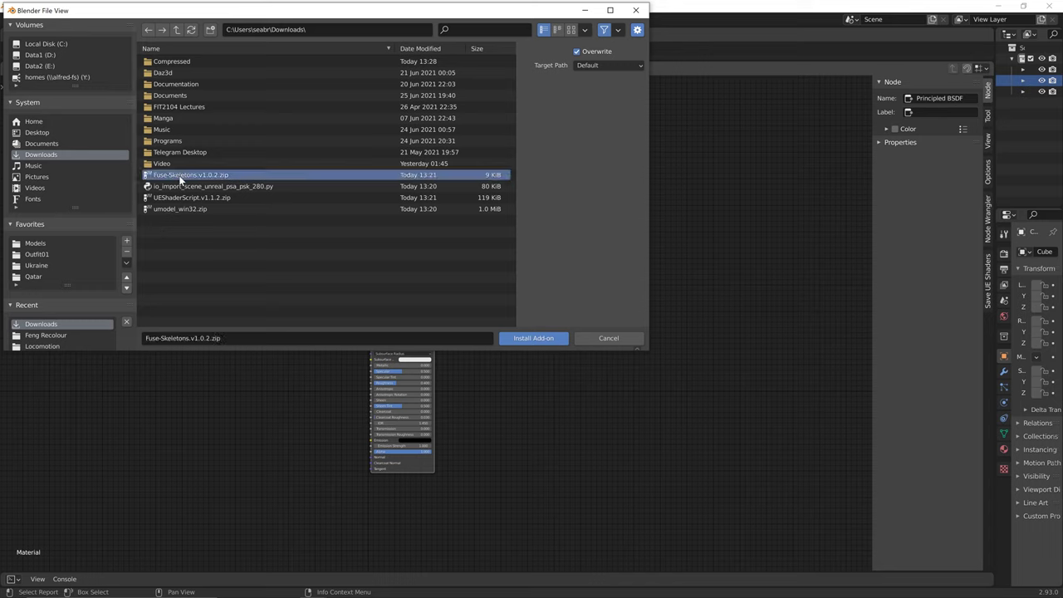
{"action": "left_click", "coordinate": [534, 338]}
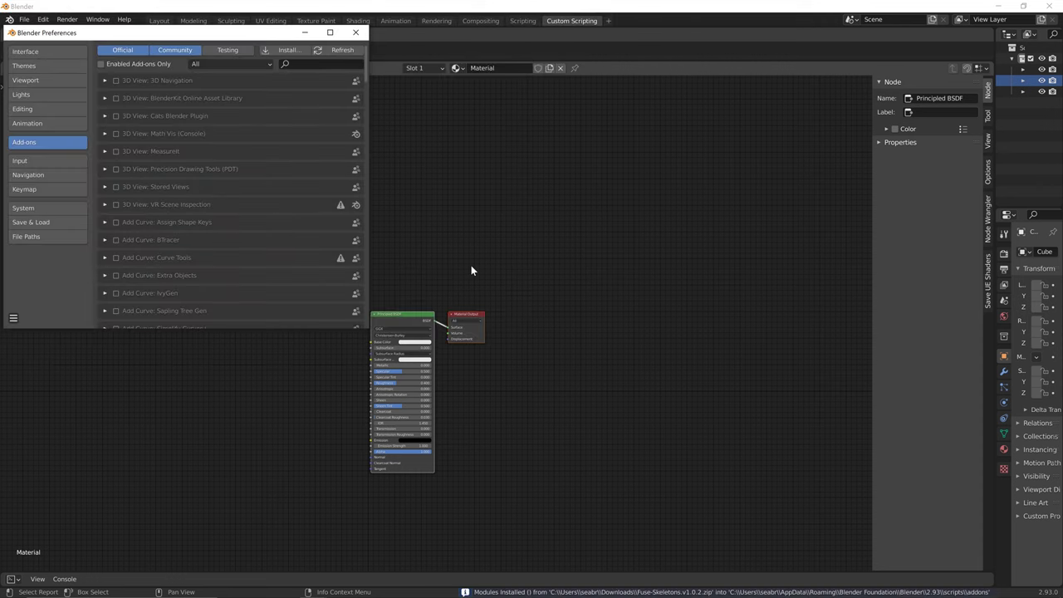
Search the installed add-ons for "fuse ske" to check the Fuse Skeletons entry
{"action": "left_click", "coordinate": [302, 64]}
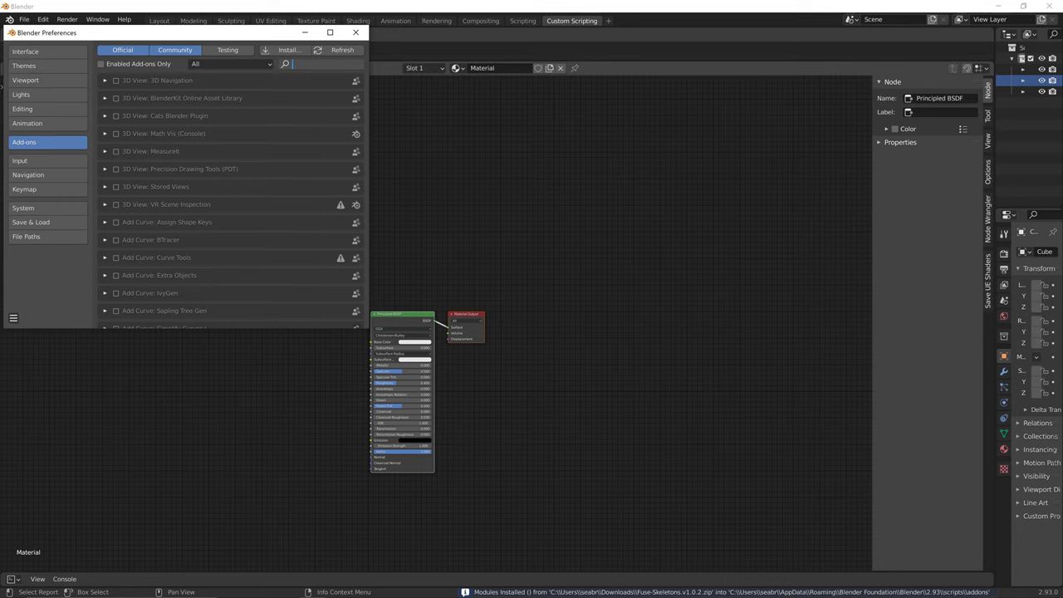
{"action": "type", "text": "fuse ske"}
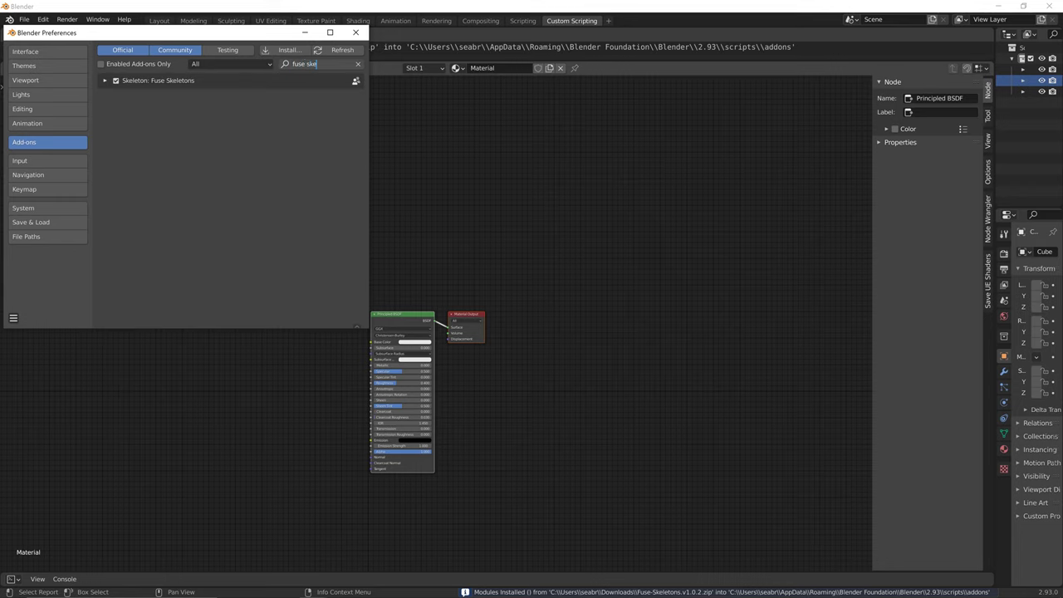
{"action": "key", "text": "Return"}
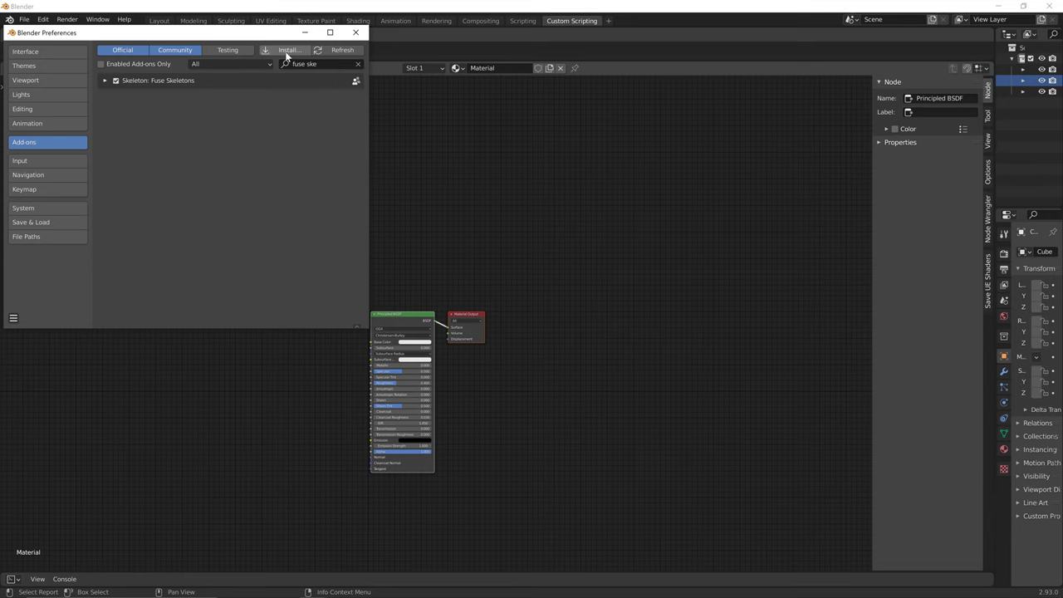
Install the io_import_scene_unreal_psa_psk_280.py add-on from the Downloads folder and search the add-ons for "psk" to check its entry
{"action": "left_click", "coordinate": [358, 66]}
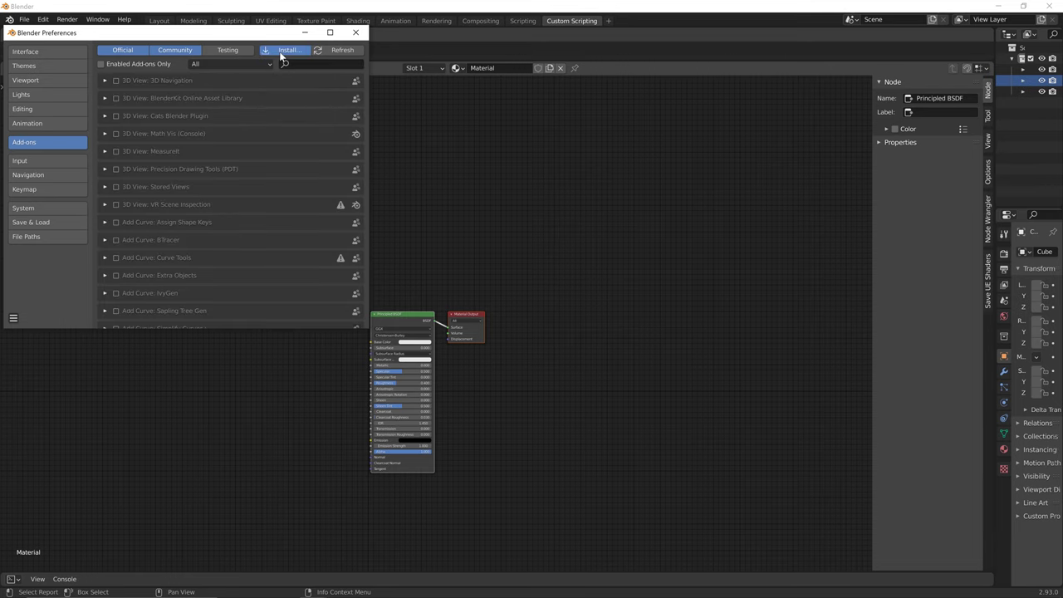
{"action": "left_click", "coordinate": [282, 51]}
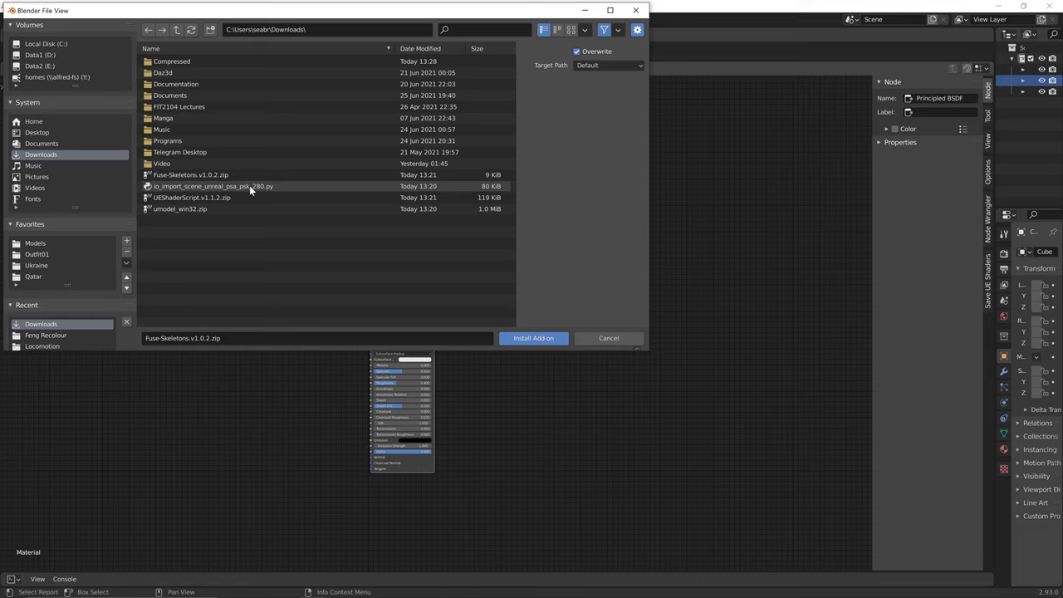
{"action": "left_click", "coordinate": [189, 187]}
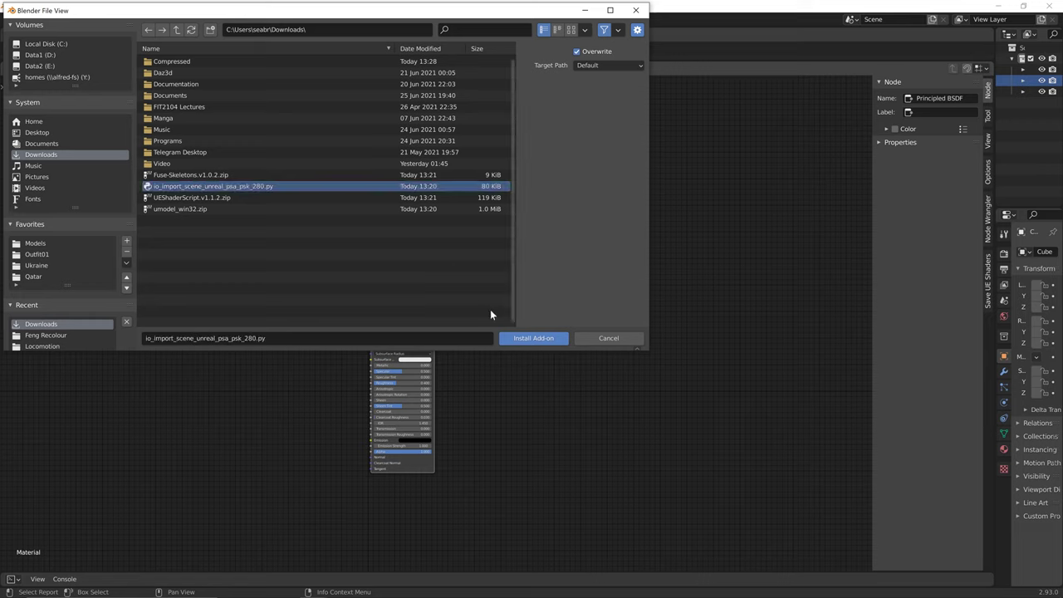
{"action": "left_click", "coordinate": [522, 340]}
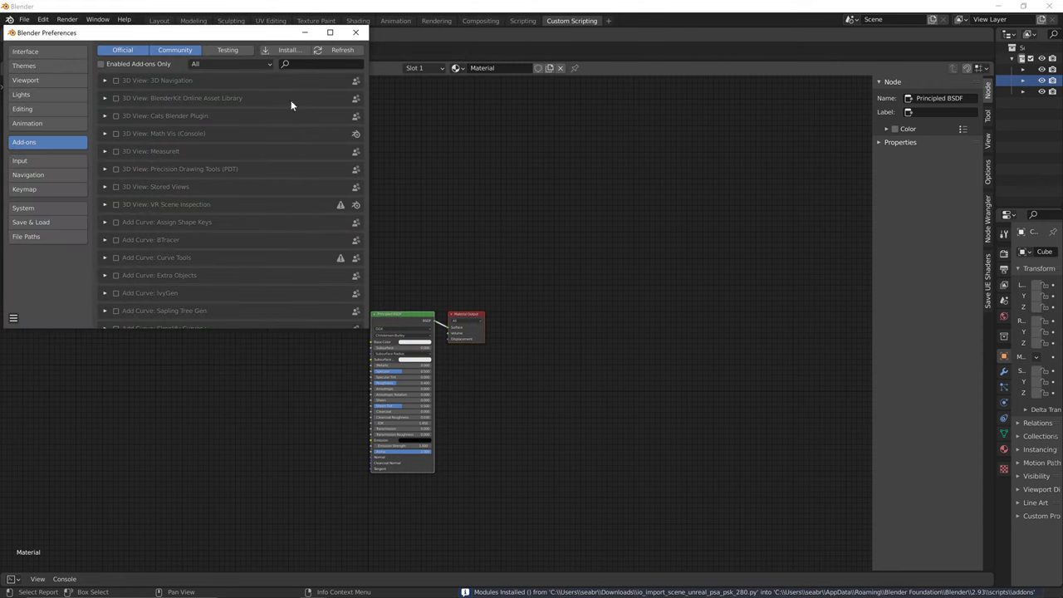
{"action": "left_click", "coordinate": [310, 64]}
{"action": "type", "text": "psk"}
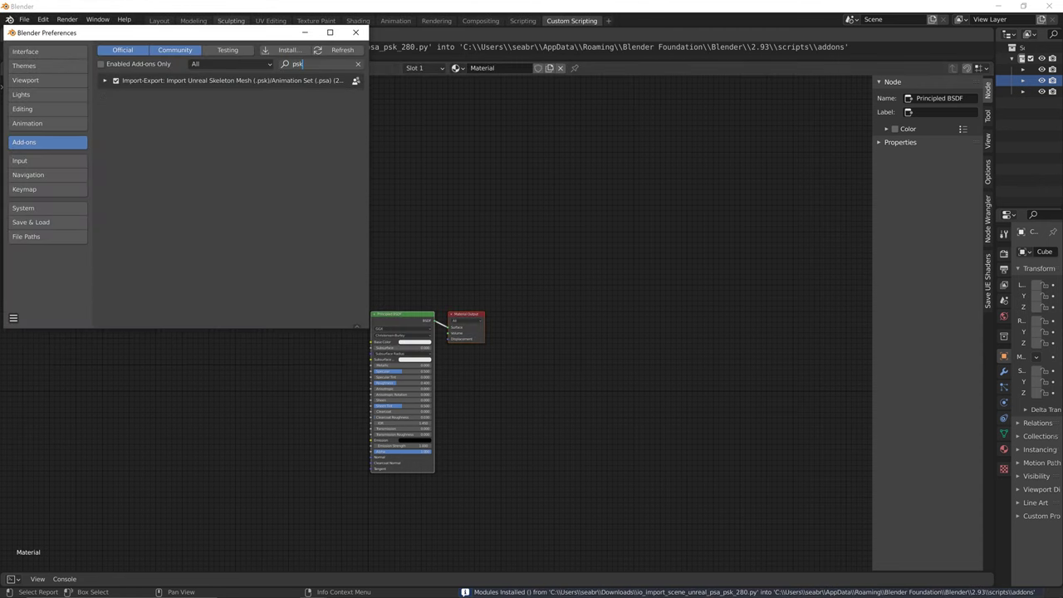
{"action": "key", "text": "Return"}
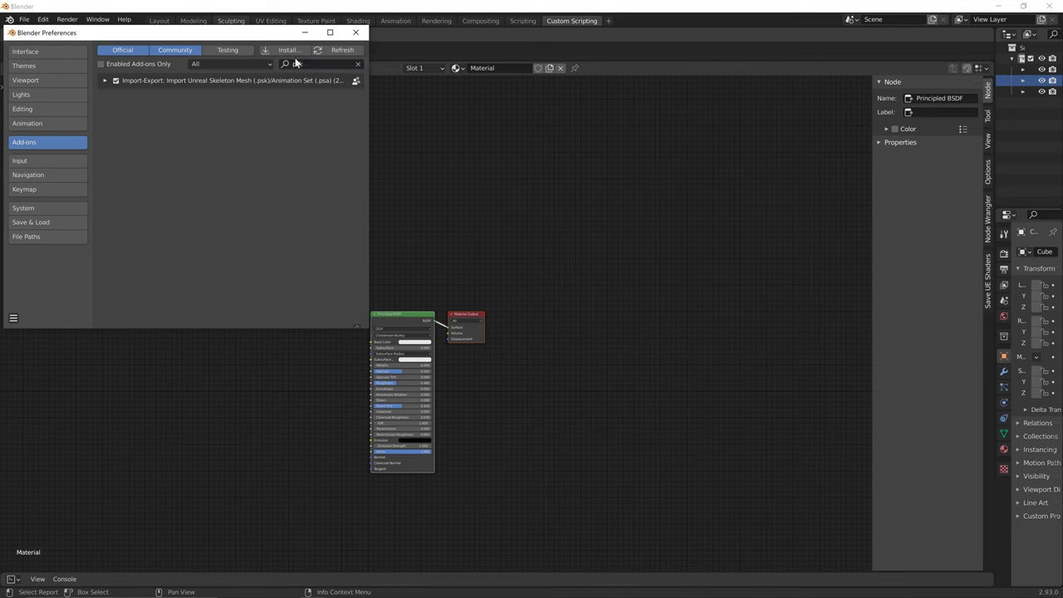
Install the UEShaderScript.v1.1.2.zip add-on from the Downloads folder and search the add-ons for "ue sh" to check its entry
{"action": "left_click", "coordinate": [358, 64]}
{"action": "left_click", "coordinate": [283, 50]}
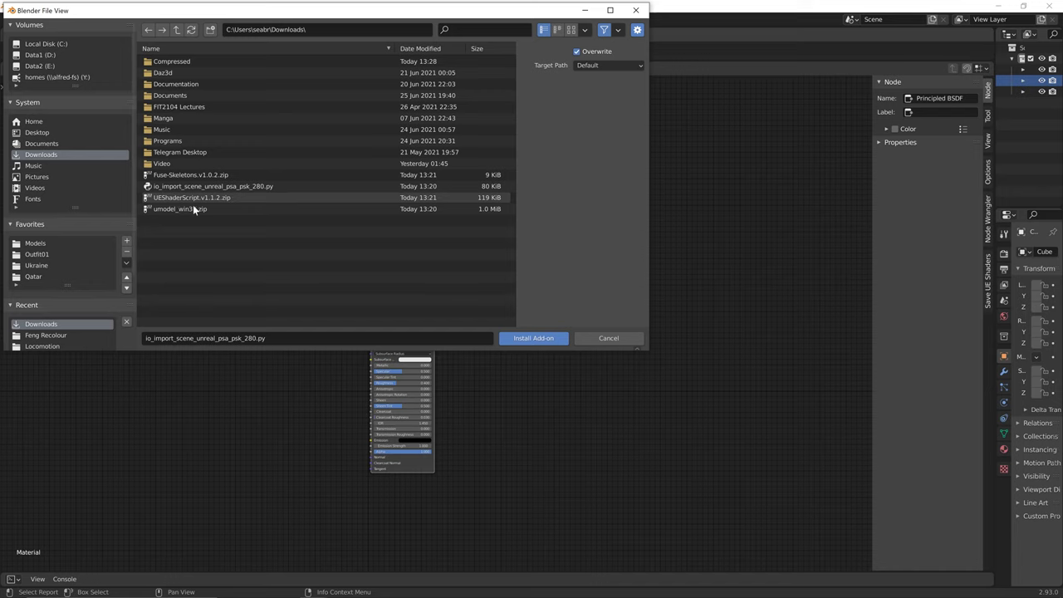
{"action": "left_click", "coordinate": [233, 198]}
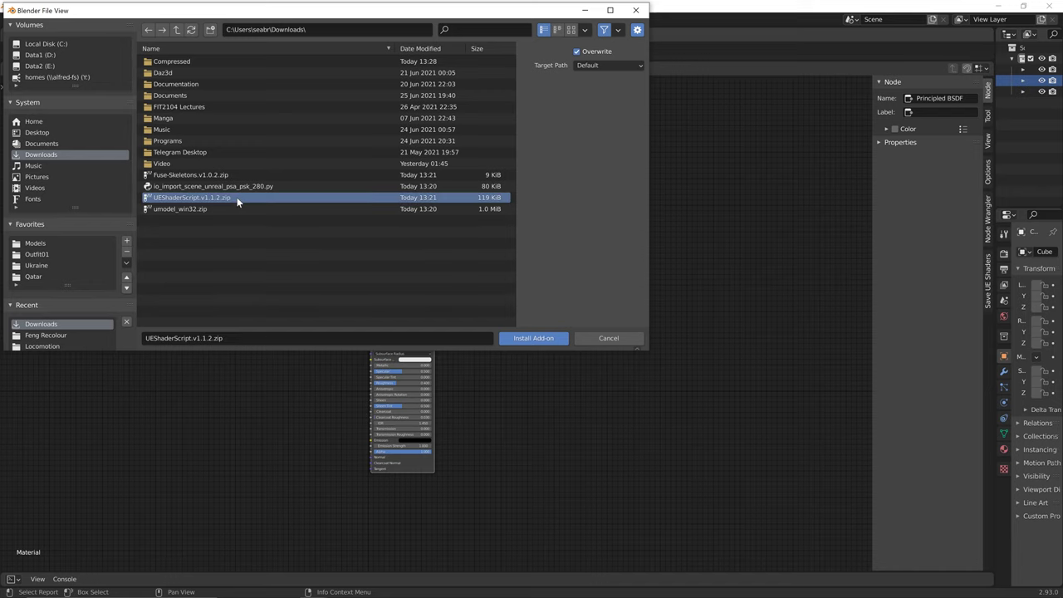
{"action": "left_click", "coordinate": [534, 338]}
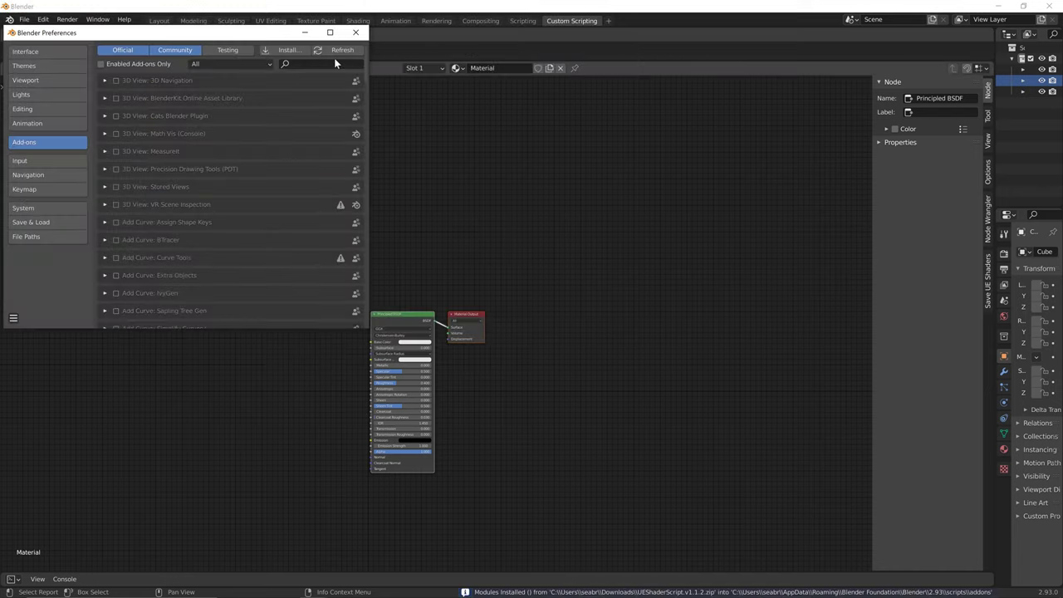
{"action": "type", "text": "ue sh"}
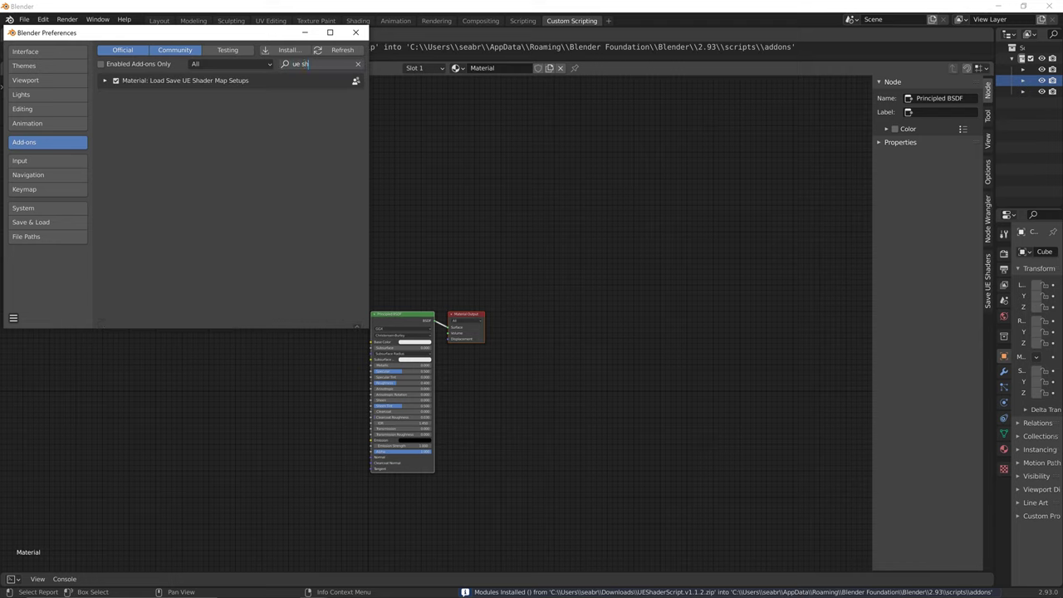
{"action": "key", "text": "Return"}
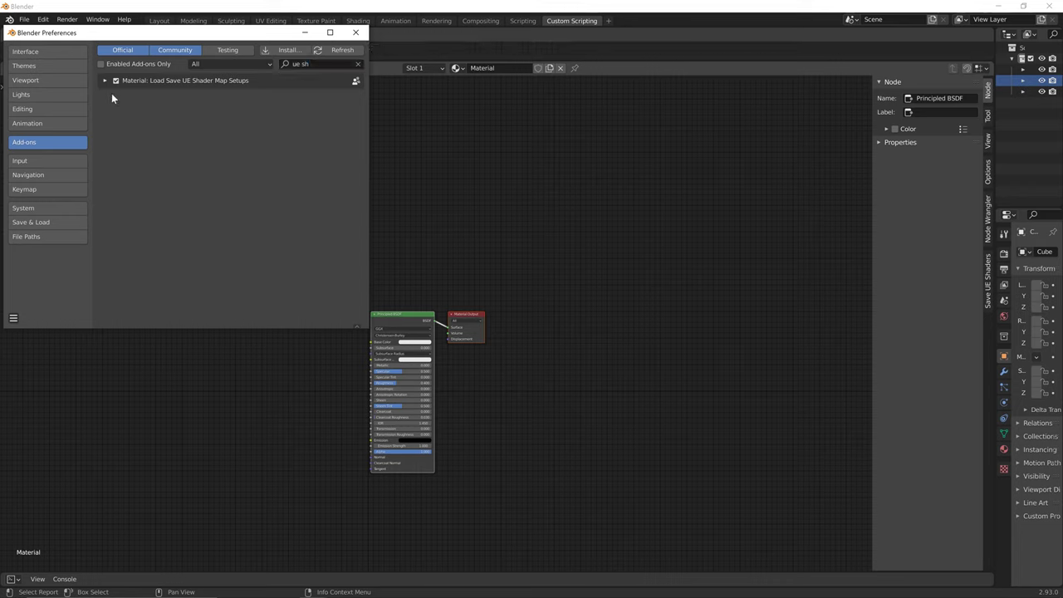
Close the preferences and quit Blender without saving the untitled file
{"action": "left_click", "coordinate": [355, 33]}
{"action": "left_click", "coordinate": [1049, 5]}
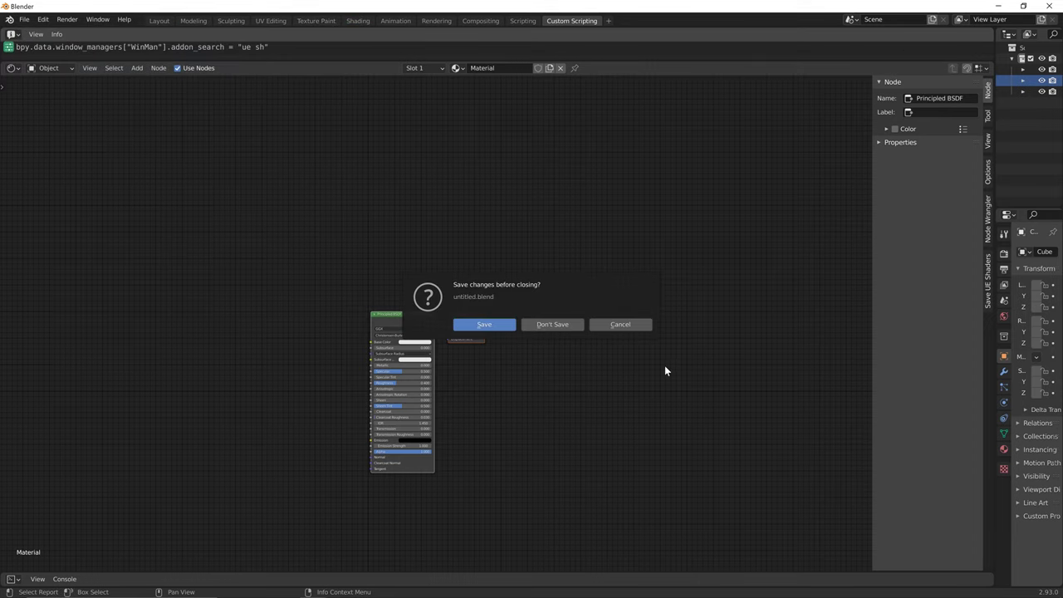
{"action": "left_click", "coordinate": [575, 326]}
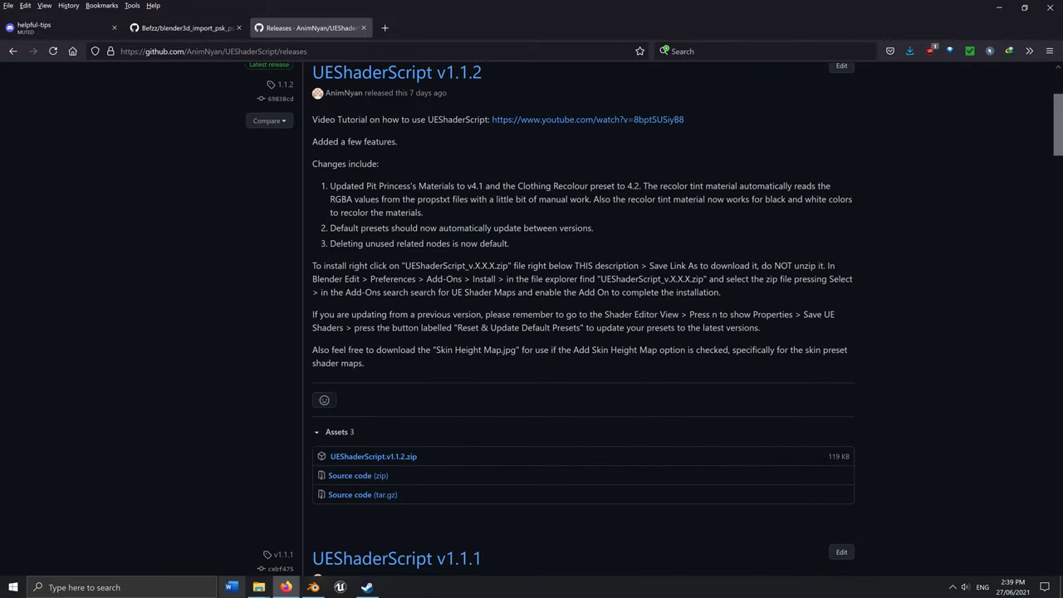
In File Explorer, copy umodel_win32.zip from Downloads into the UModel Dead By Daylight folder on Data1 (D:), replacing the existing archive
{"action": "mouse_move", "coordinate": [264, 588]}
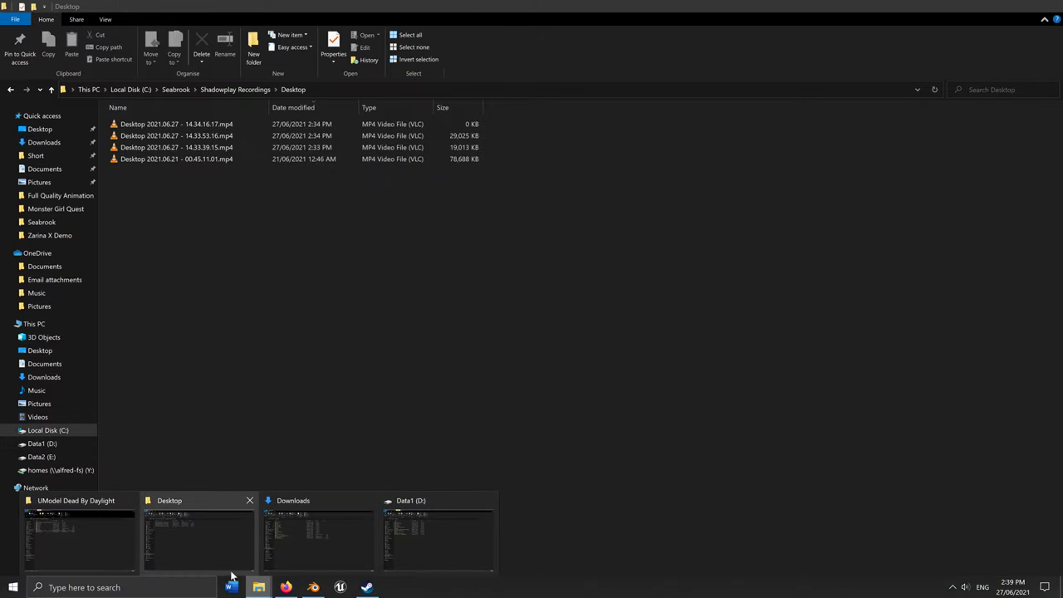
{"action": "left_click", "coordinate": [338, 544]}
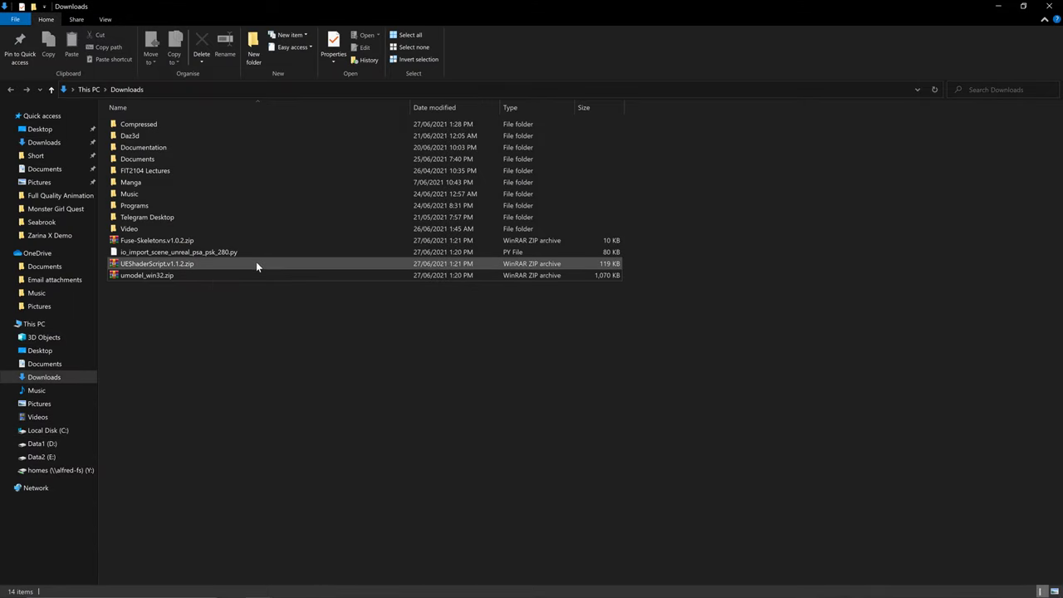
{"action": "left_click", "coordinate": [142, 276]}
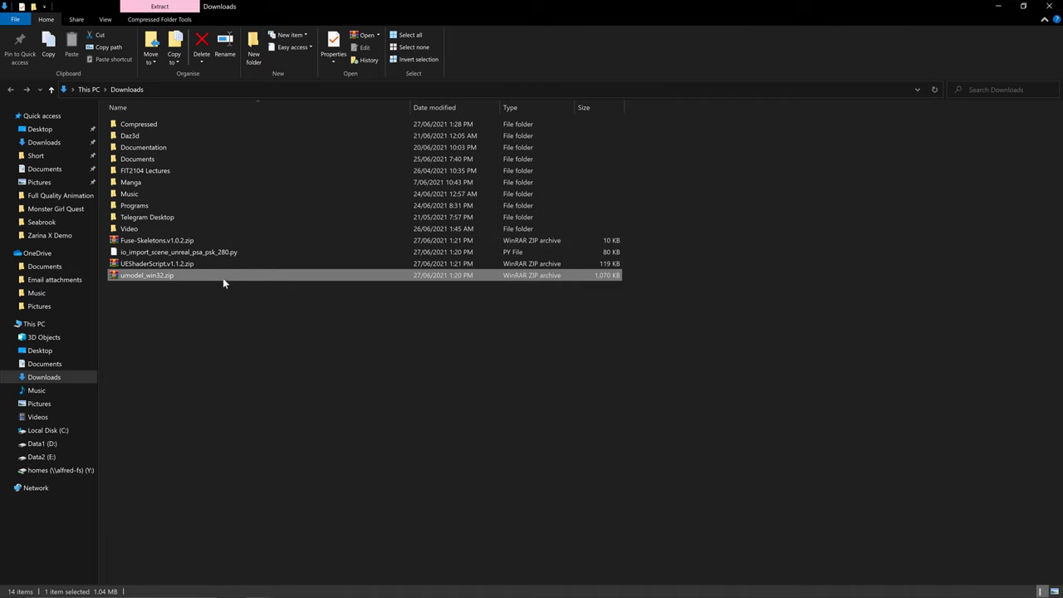
{"action": "left_click", "coordinate": [55, 446]}
{"action": "double_click", "coordinate": [166, 228]}
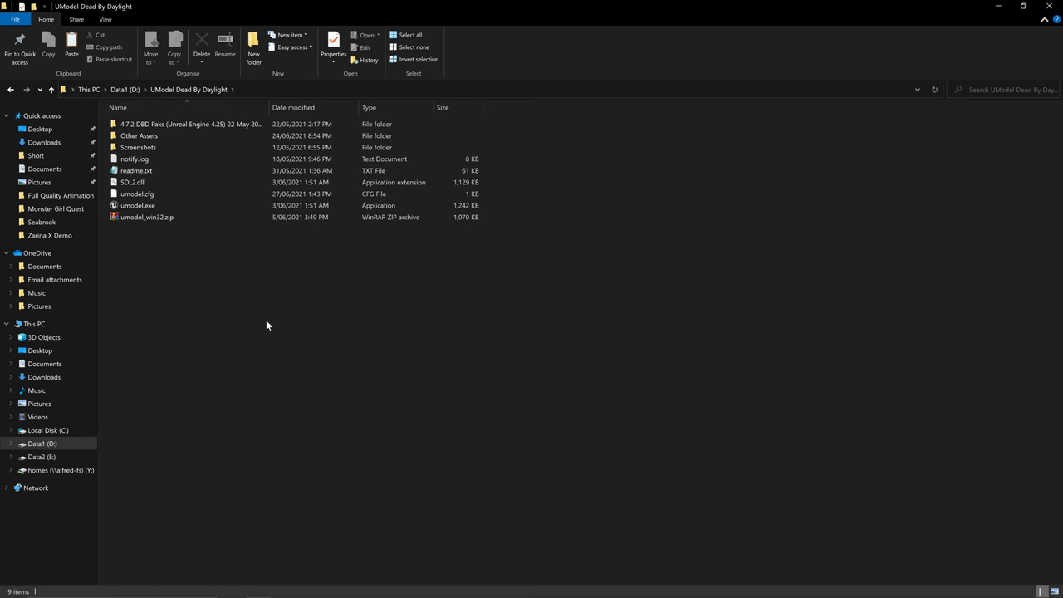
{"action": "key", "text": "ctrl+v"}
{"action": "left_click", "coordinate": [462, 304]}
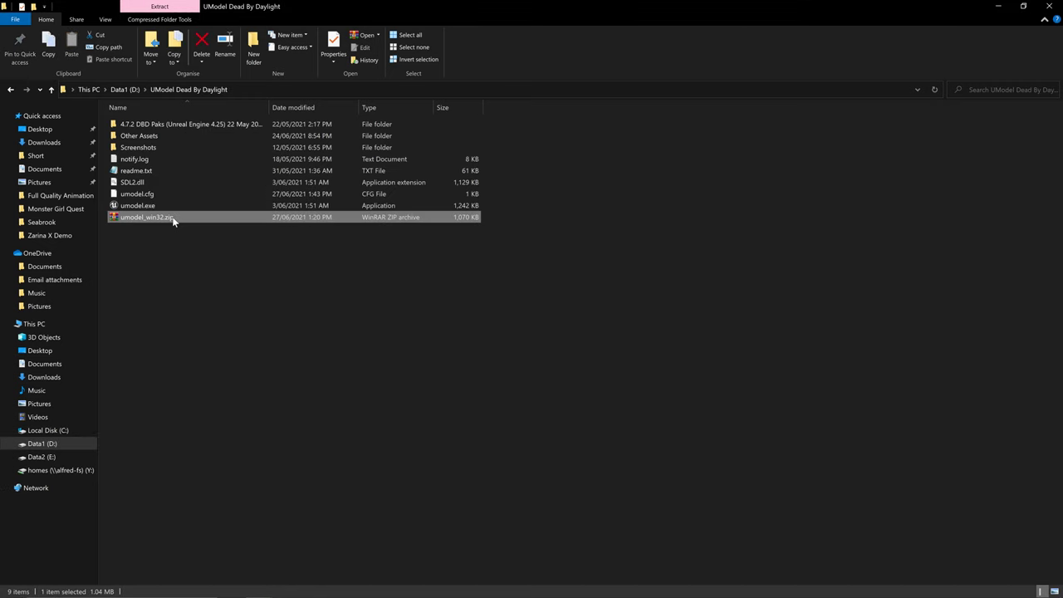
{"action": "right_click", "coordinate": [173, 221]}
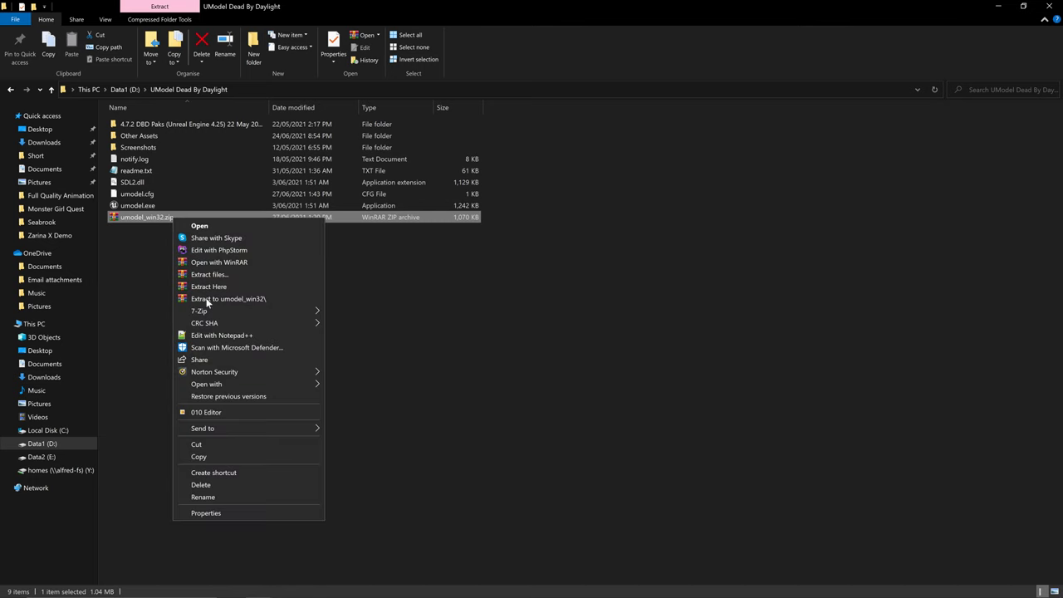
{"action": "left_click", "coordinate": [136, 293]}
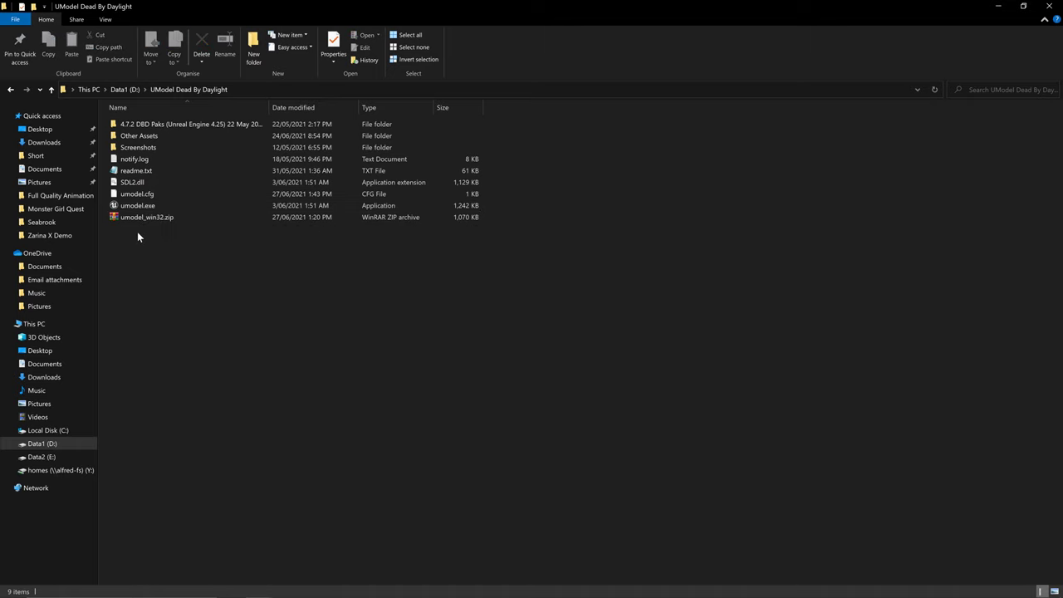
{"action": "left_click", "coordinate": [152, 203]}
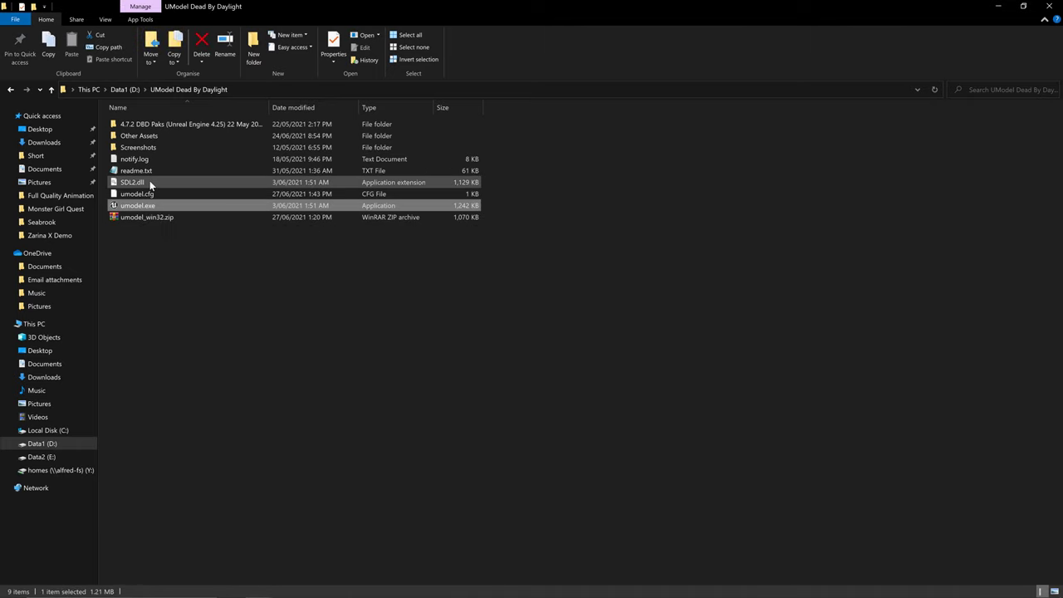
{"action": "left_click", "coordinate": [143, 146], "text": "shift"}
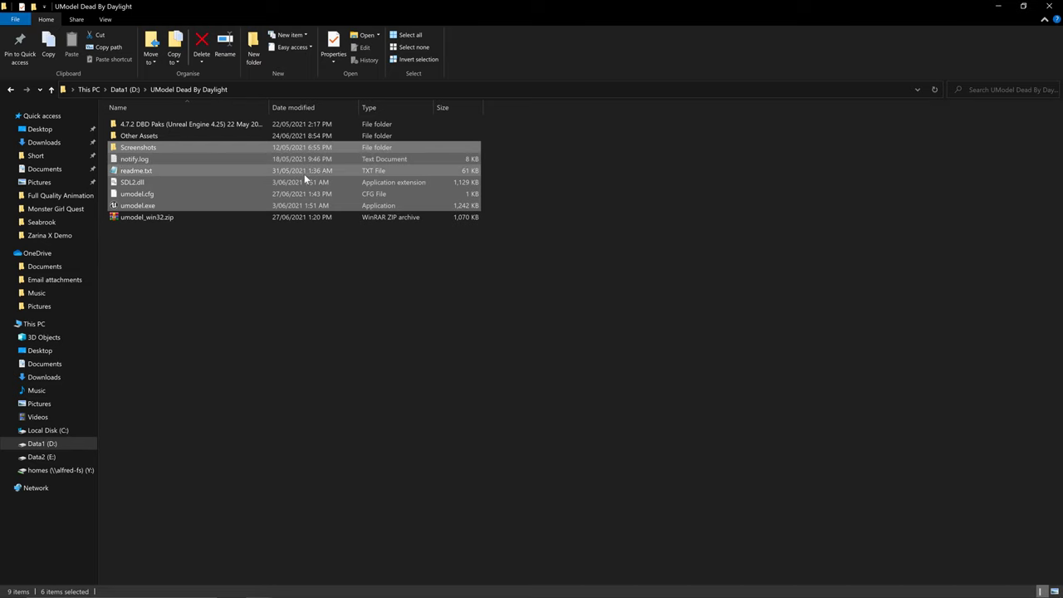
Launch umodel.exe from the UModel Dead By Daylight folder
{"action": "left_click", "coordinate": [165, 205]}
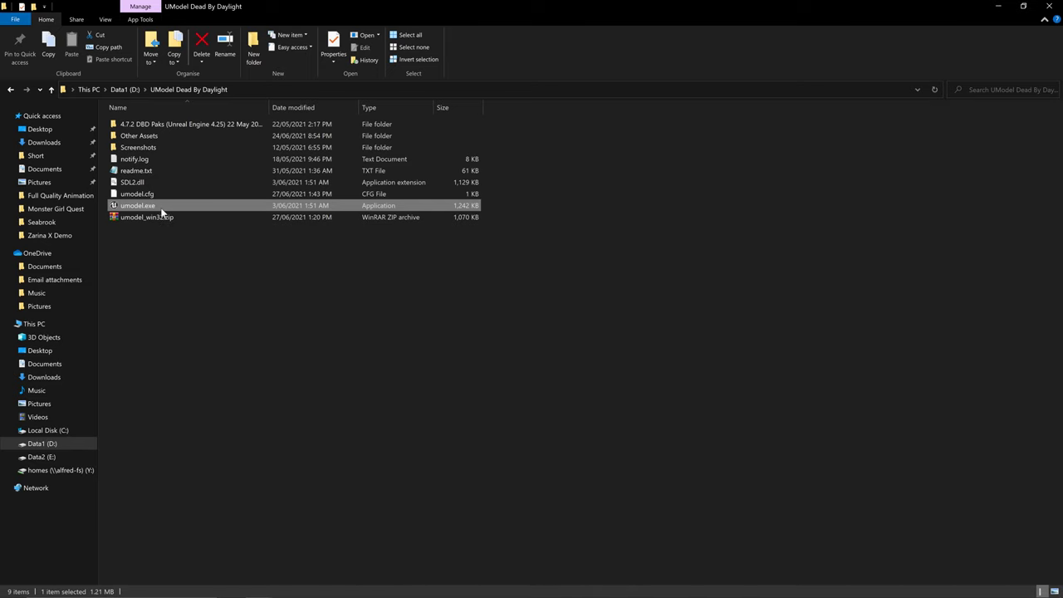
{"action": "double_click", "coordinate": [162, 211]}
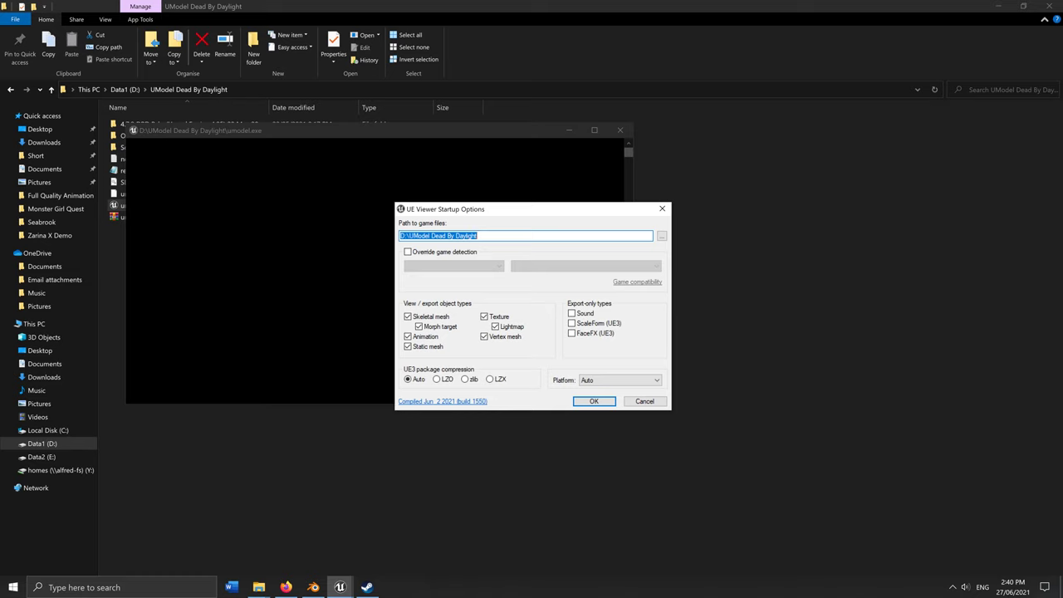
Switch to Steam, browse Dead by Daylight's local files from the library and bring up the game's installation folder
{"action": "mouse_move", "coordinate": [367, 589]}
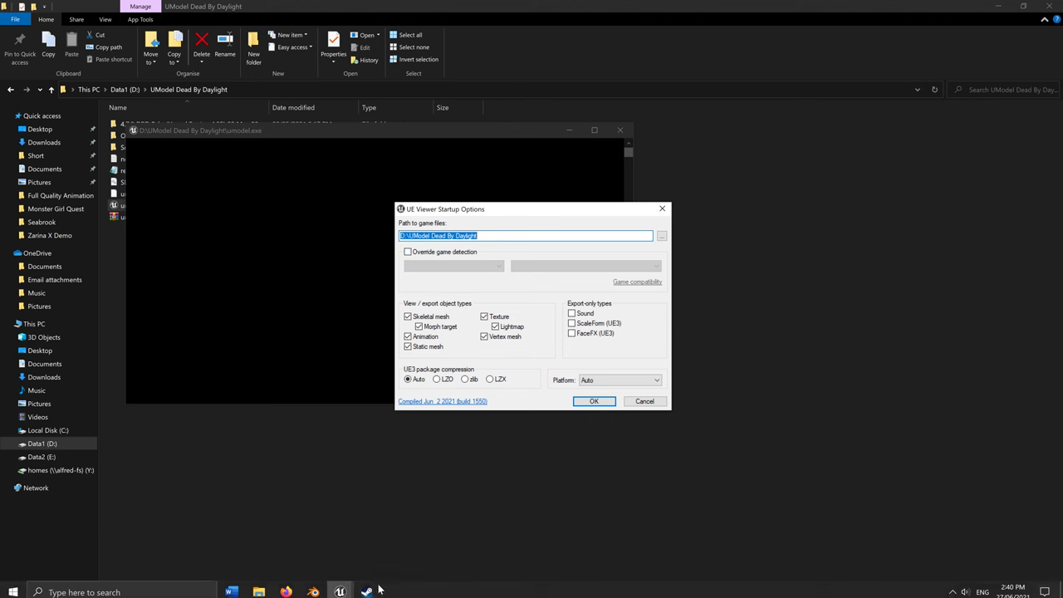
{"action": "left_click", "coordinate": [370, 590]}
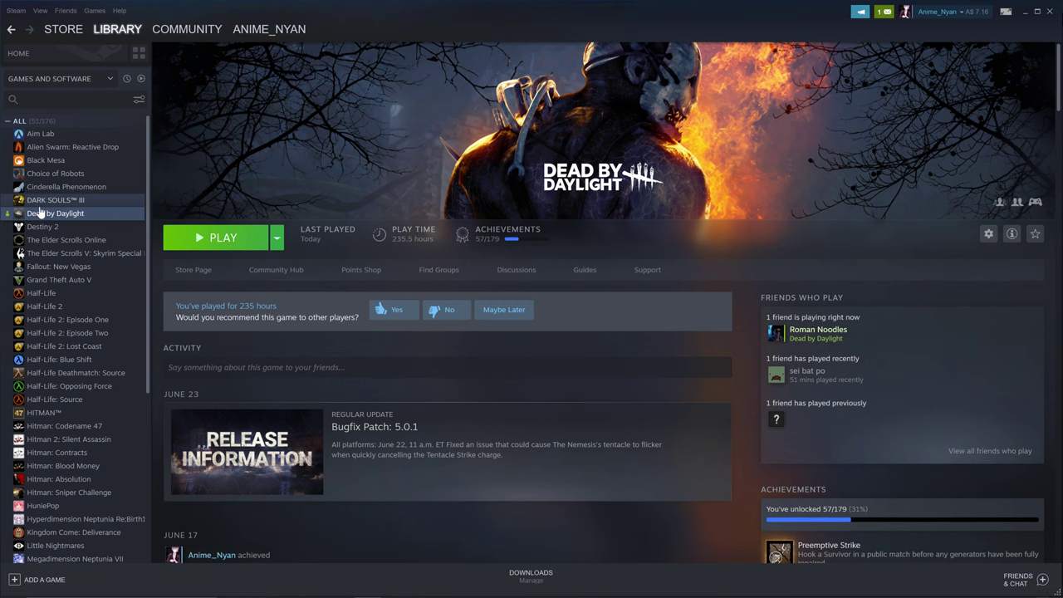
{"action": "left_click", "coordinate": [119, 35]}
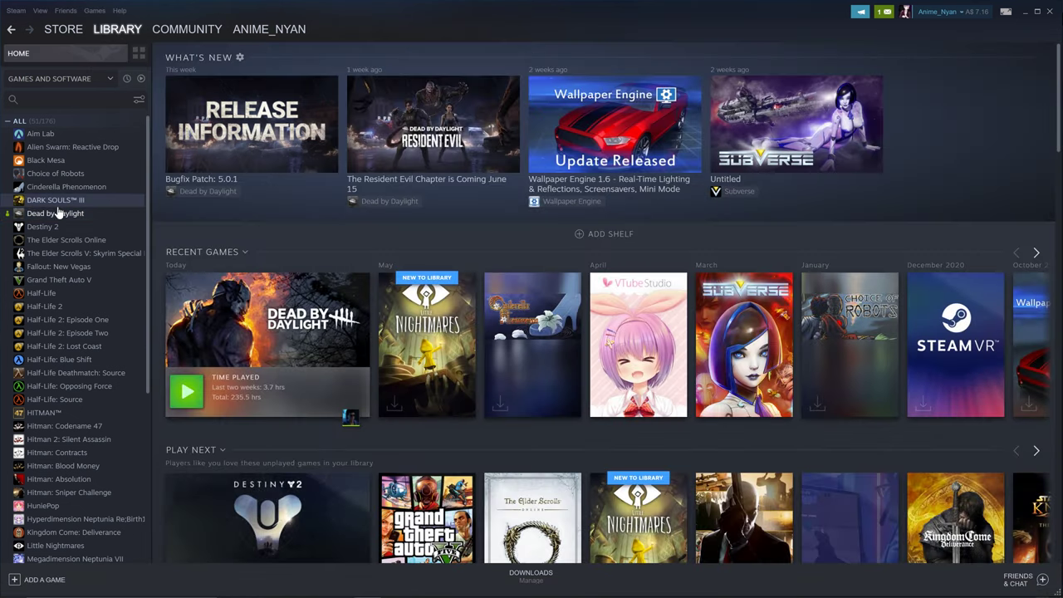
{"action": "left_click", "coordinate": [57, 214]}
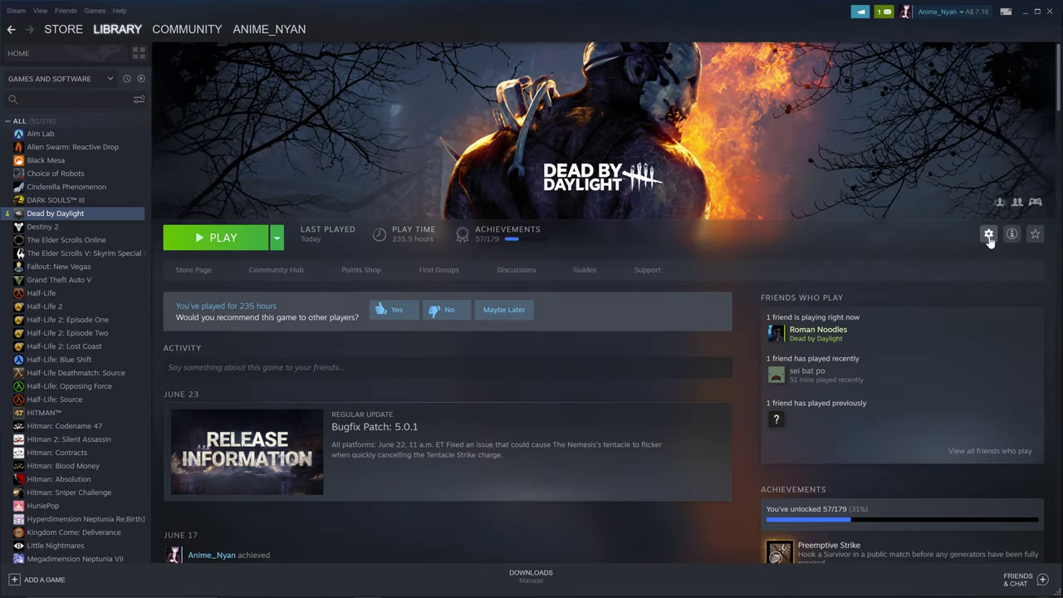
{"action": "left_click", "coordinate": [989, 235]}
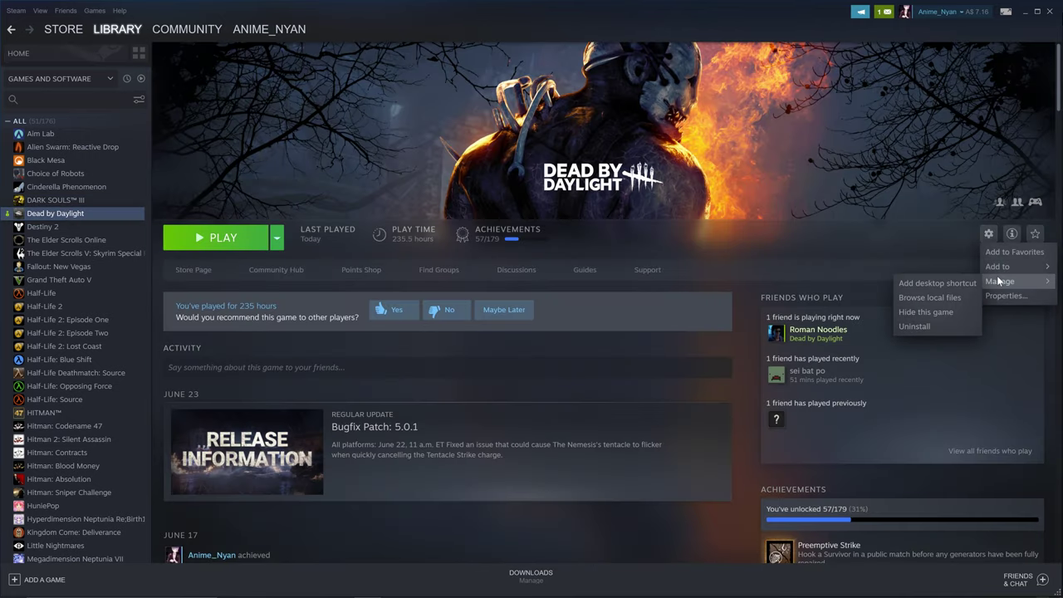
{"action": "left_click", "coordinate": [906, 262]}
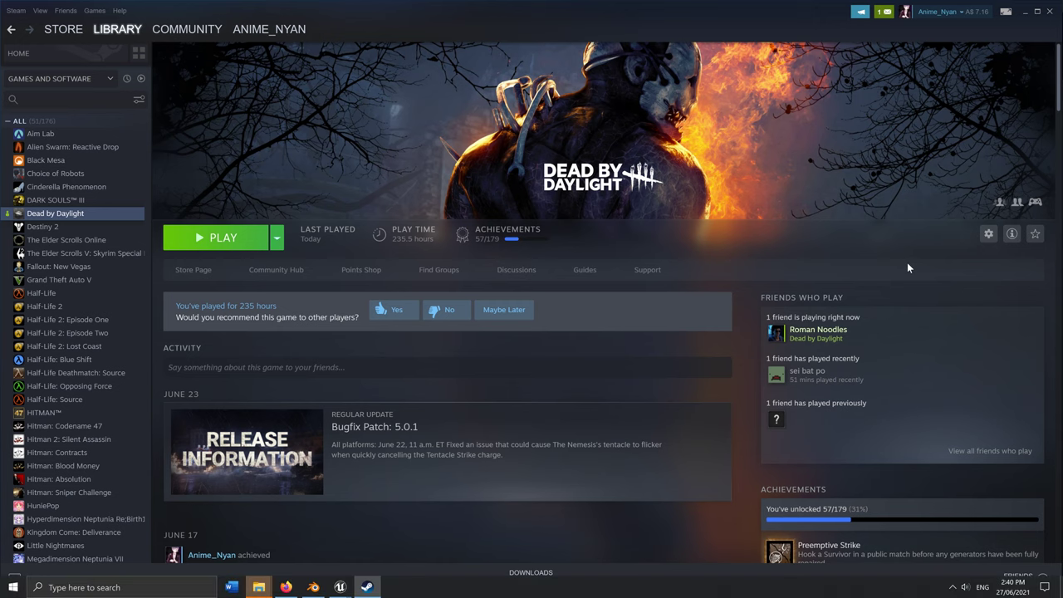
{"action": "mouse_move", "coordinate": [259, 587]}
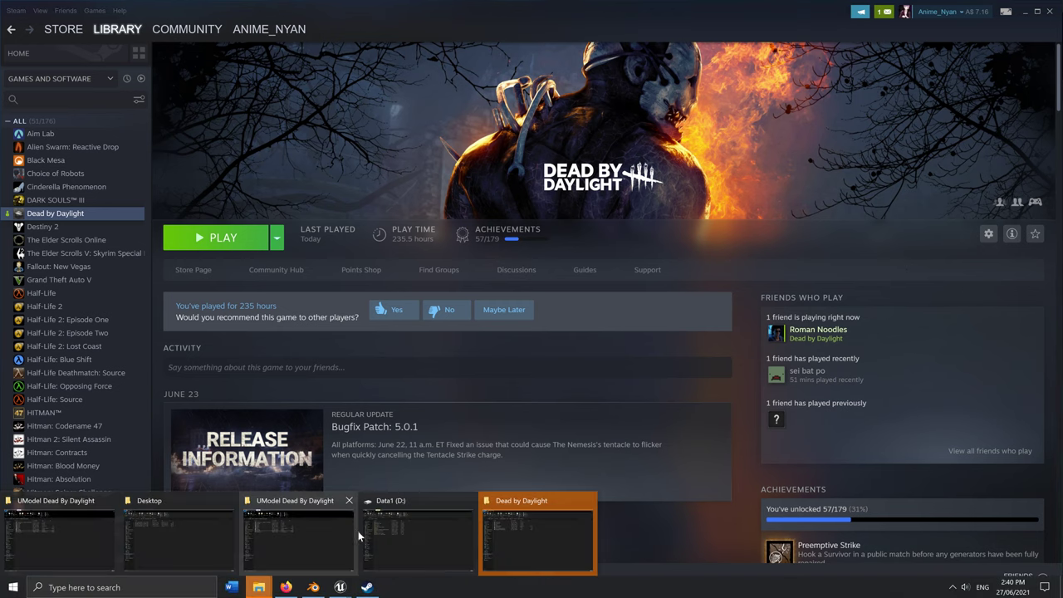
{"action": "left_click", "coordinate": [558, 524]}
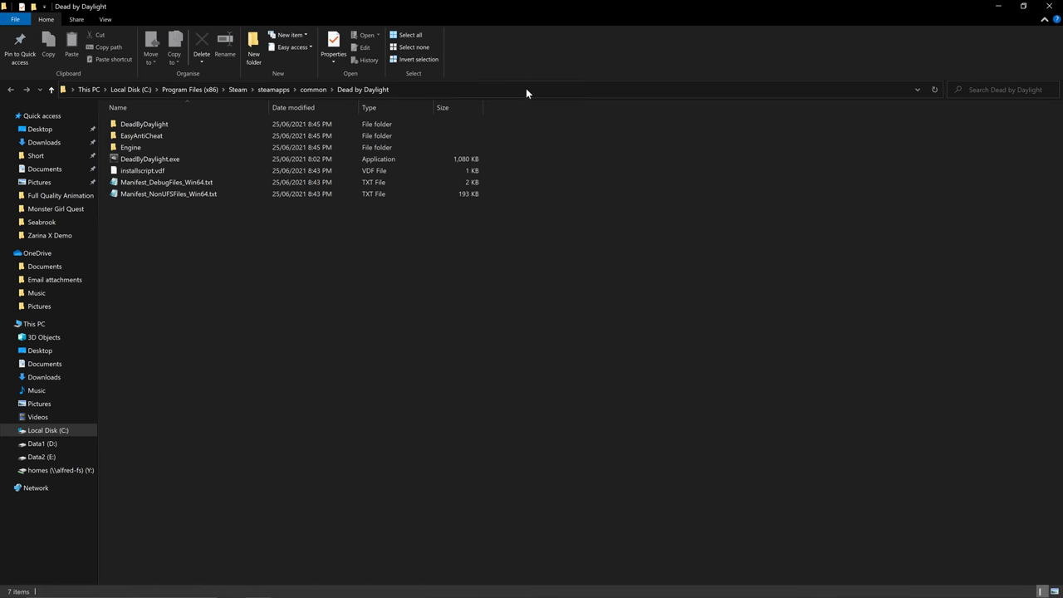
Copy the installation folder's path and set UE Viewer's path to game files to C:\Program Files (x86)\Steam\steamapps\common\Dead by Daylight
{"action": "left_click", "coordinate": [453, 90]}
{"action": "key", "text": "ctrl+c"}
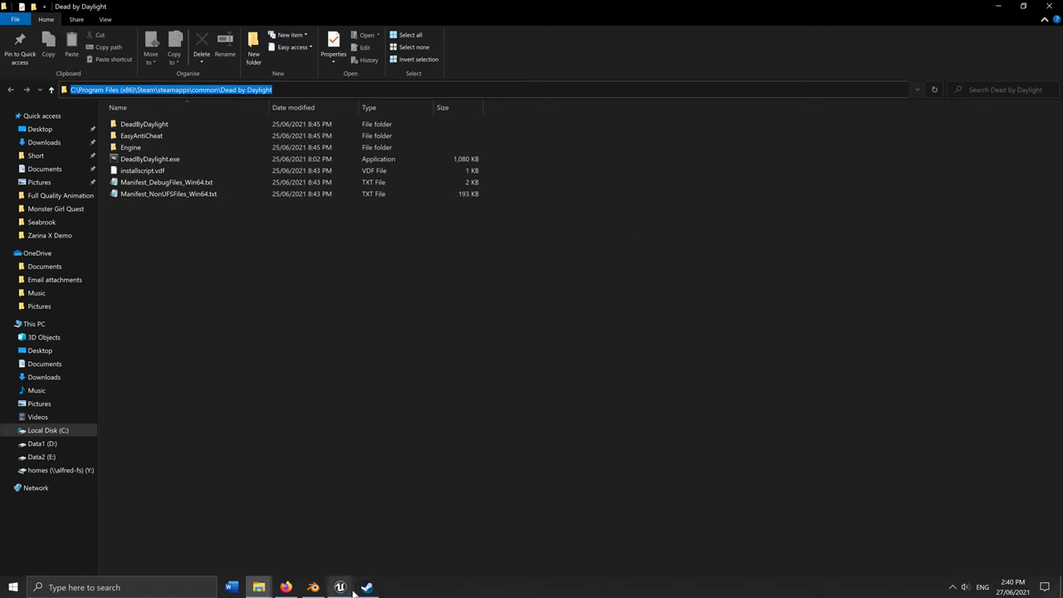
{"action": "mouse_move", "coordinate": [366, 590]}
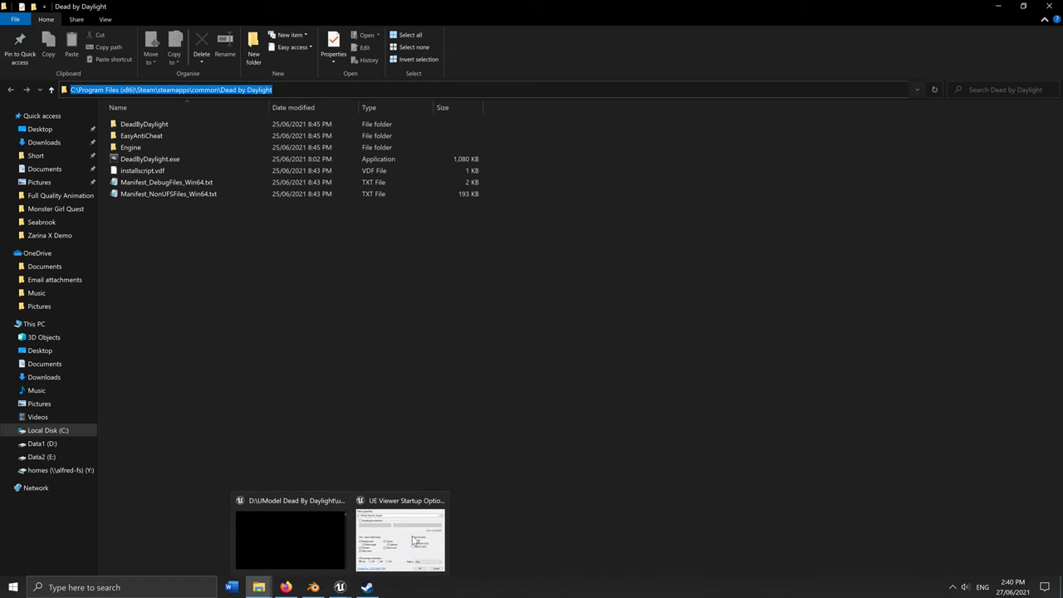
{"action": "left_click", "coordinate": [415, 540]}
{"action": "key", "text": "ctrl+v"}
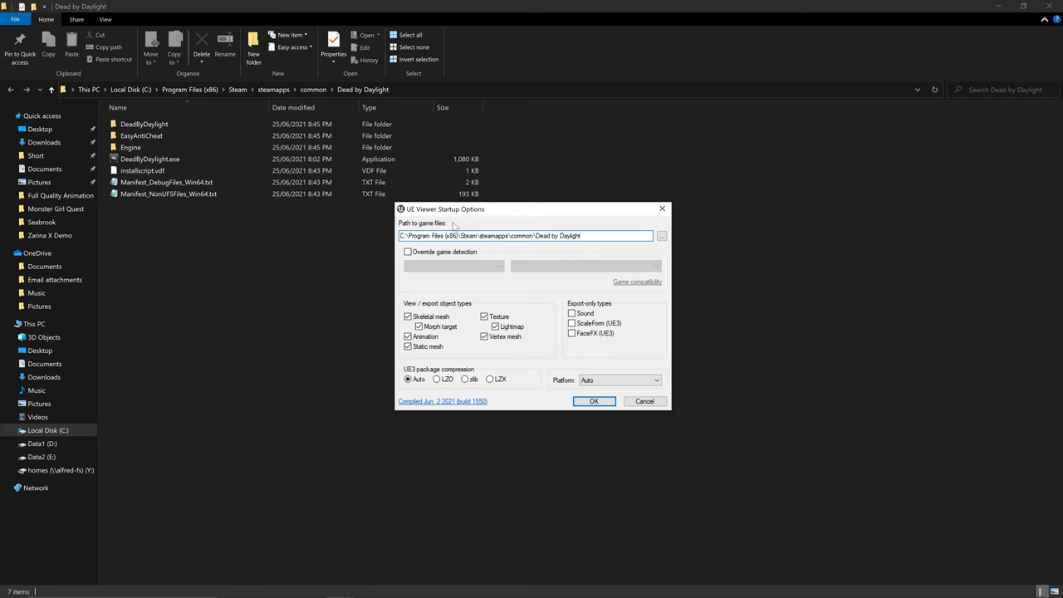
Override game detection with Unreal engine 4, version Unreal engine 4.25, and load the game files in UE Viewer
{"action": "left_click", "coordinate": [424, 252]}
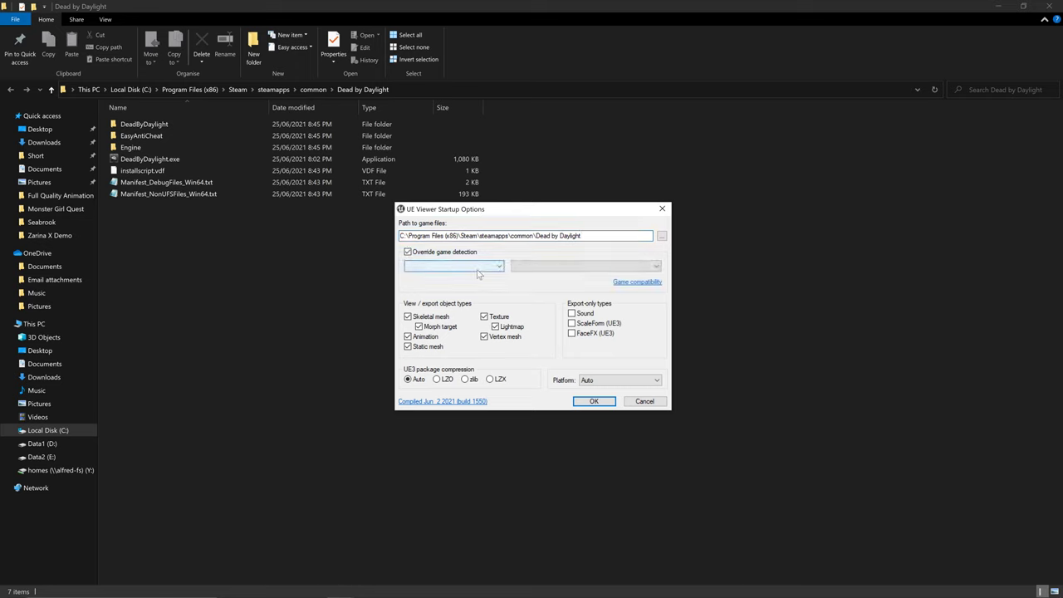
{"action": "left_click", "coordinate": [453, 266]}
{"action": "left_click", "coordinate": [465, 310]}
{"action": "left_click", "coordinate": [566, 266]}
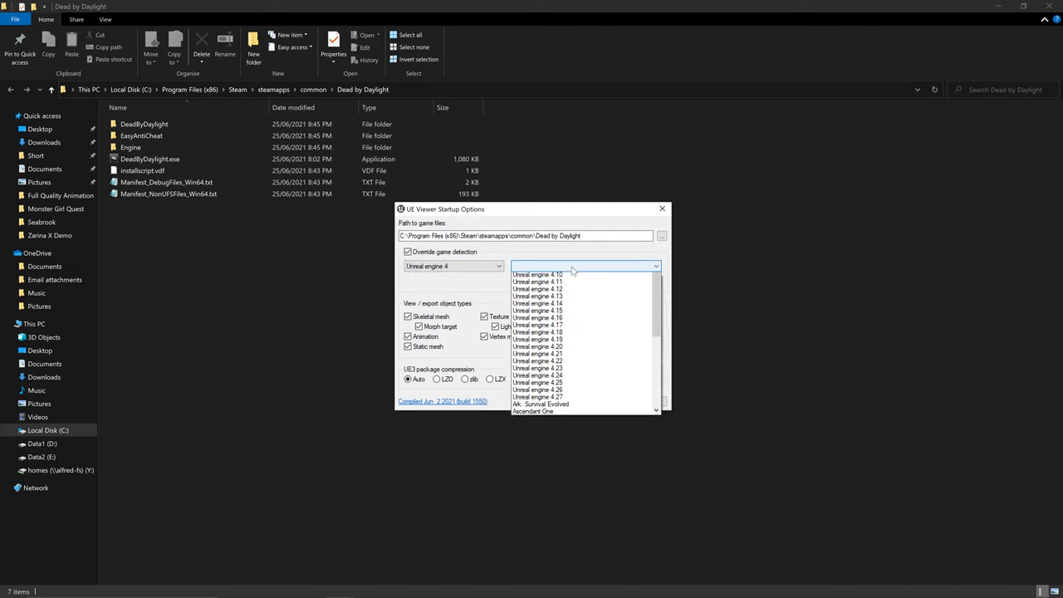
{"action": "left_click", "coordinate": [573, 457]}
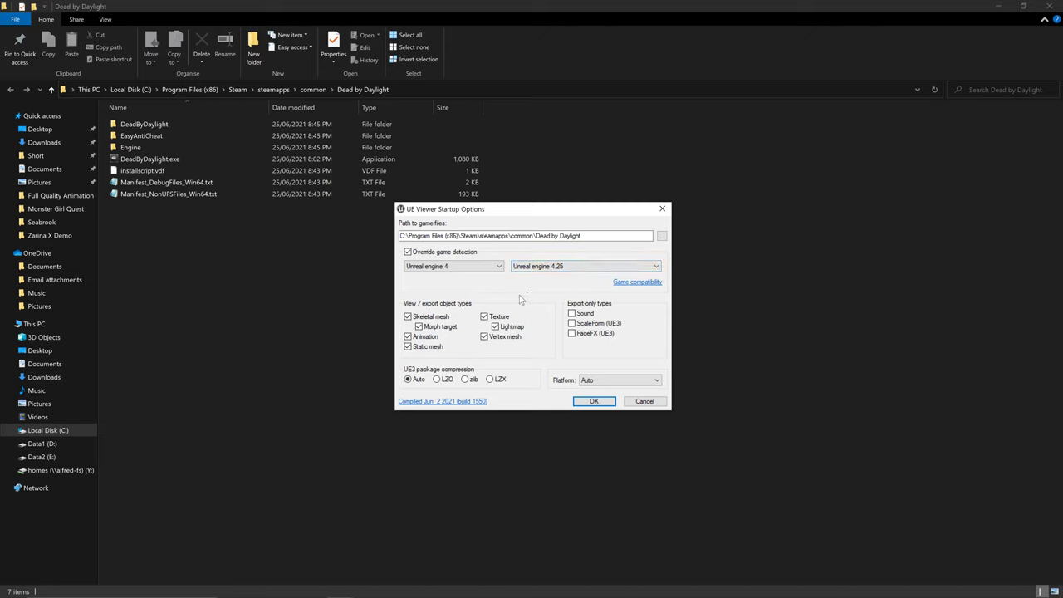
{"action": "left_click", "coordinate": [593, 401]}
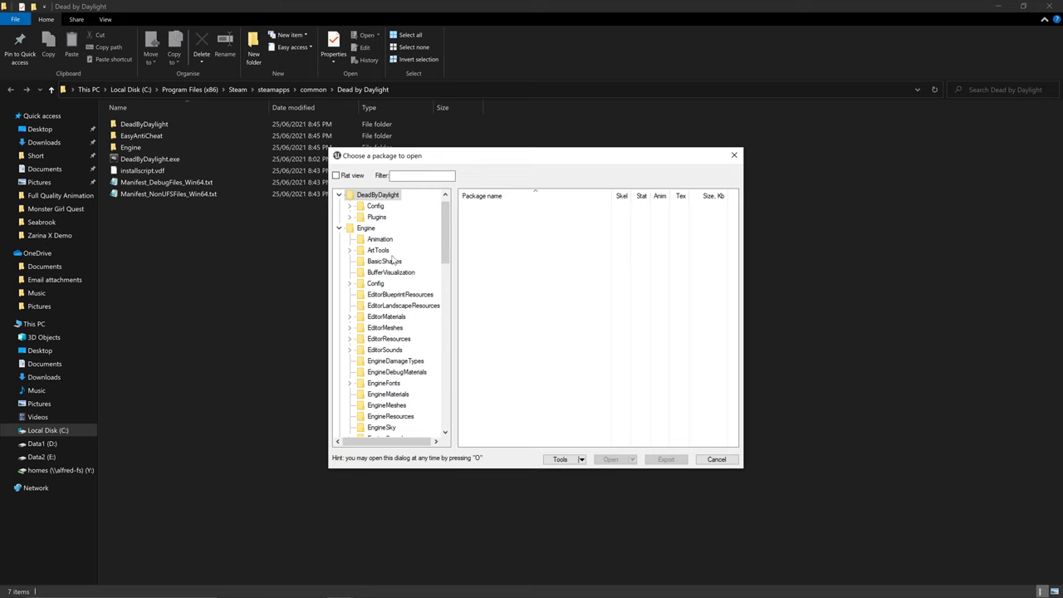
Expand Game > Characters > Campers in the package tree to list the survivor folders
{"action": "scroll", "coordinate": [394, 261], "scroll_direction": "down", "scroll_amount": 7}
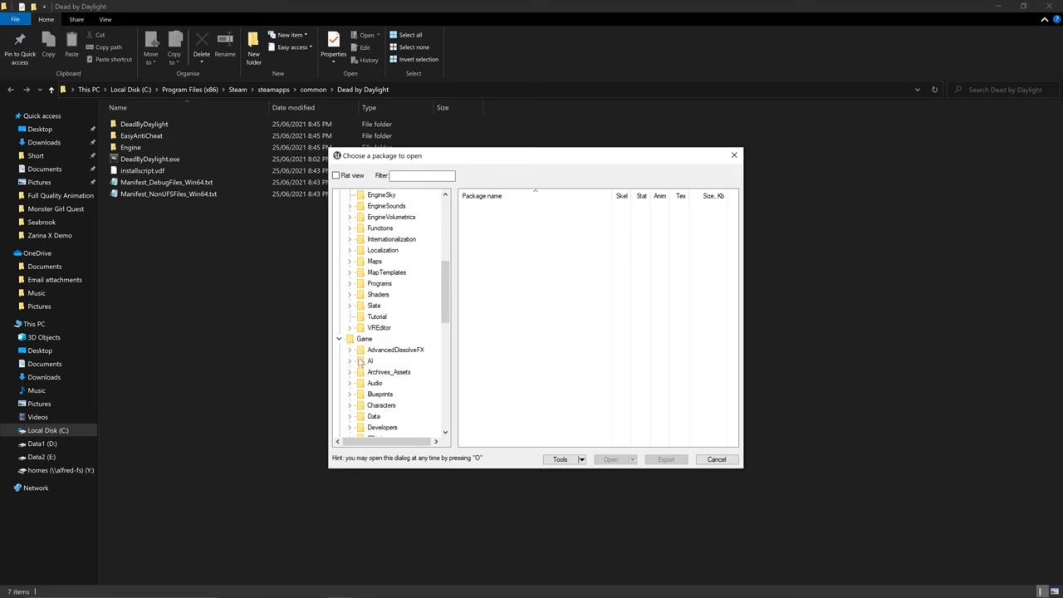
{"action": "left_click", "coordinate": [350, 405]}
{"action": "scroll", "coordinate": [383, 349], "scroll_direction": "down", "scroll_amount": 3}
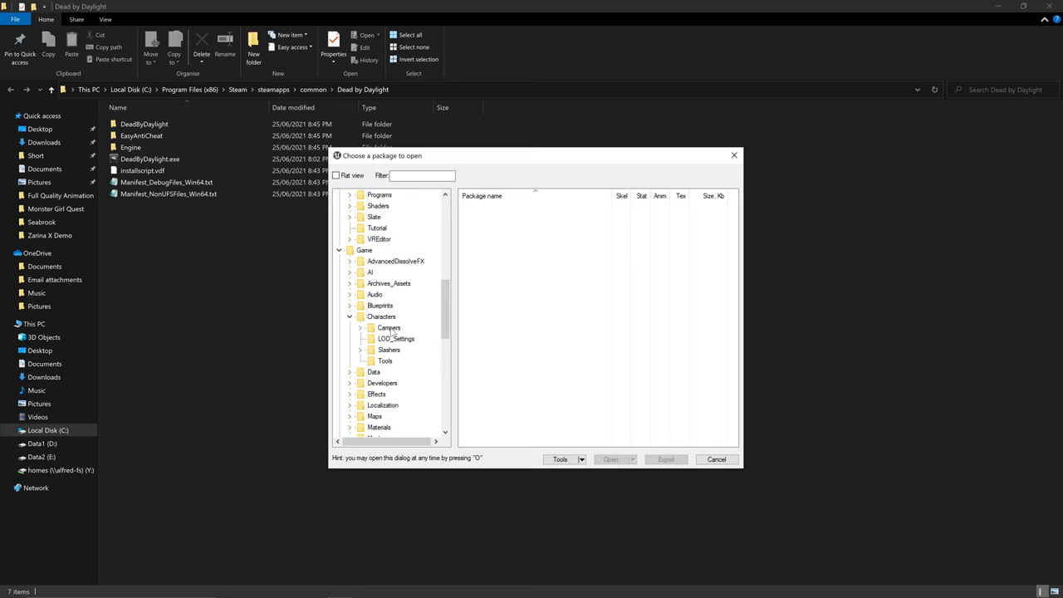
{"action": "left_click", "coordinate": [391, 329]}
{"action": "left_click", "coordinate": [389, 350]}
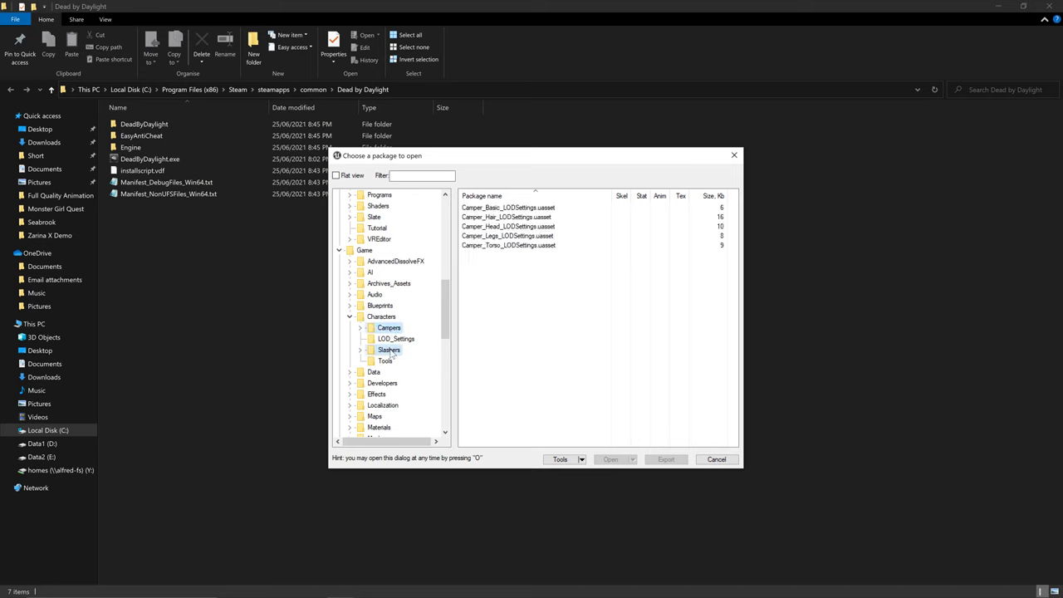
{"action": "left_click", "coordinate": [362, 329]}
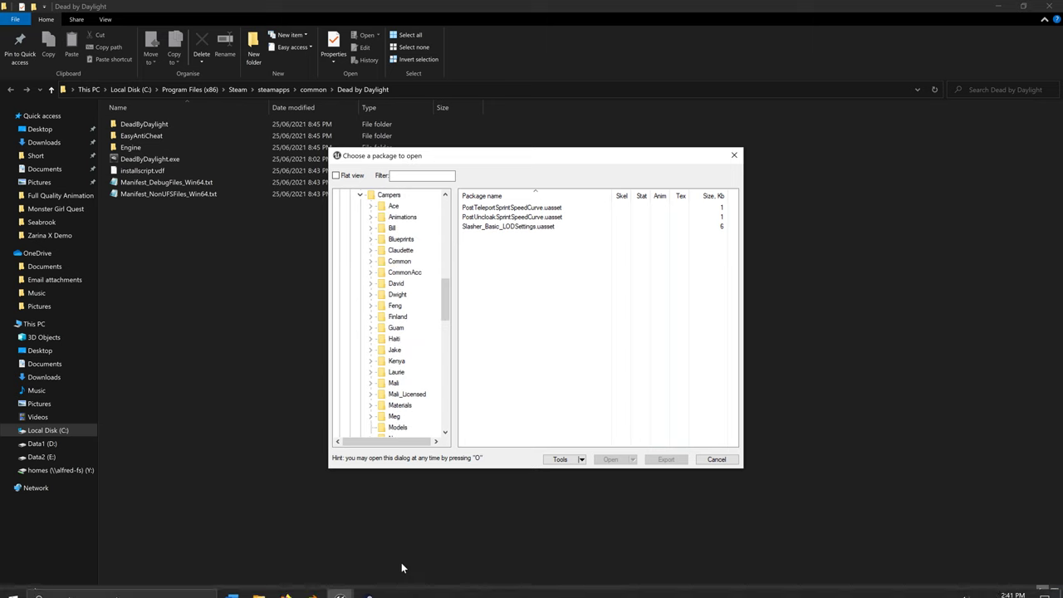
Switch to Blender to view the rigged Feng character, and return to the package chooser with Blender minimized
{"action": "left_click", "coordinate": [343, 581]}
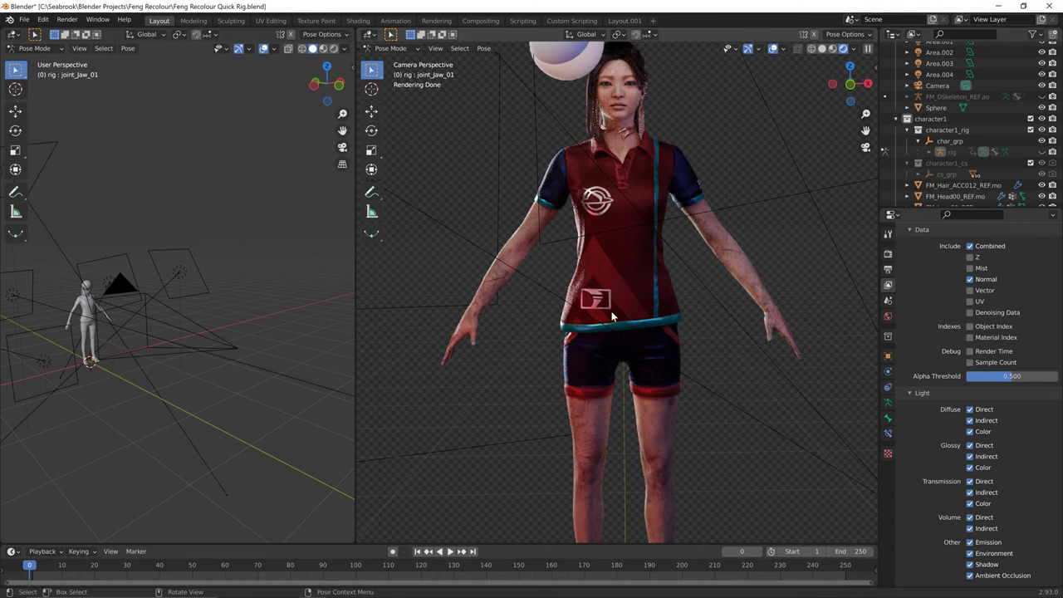
{"action": "key", "text": "alt+Tab"}
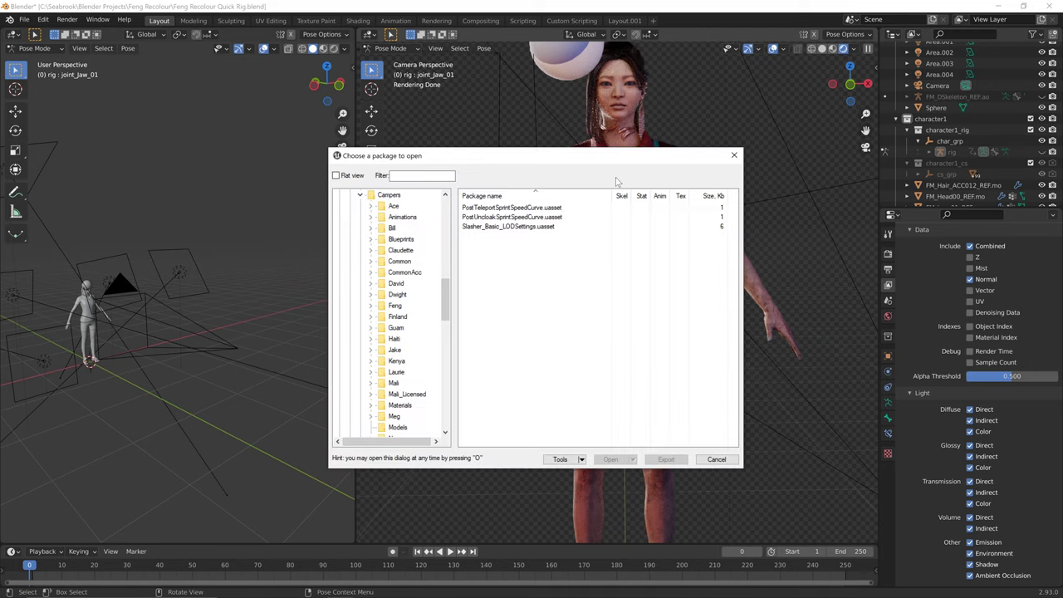
{"action": "left_click", "coordinate": [997, 7]}
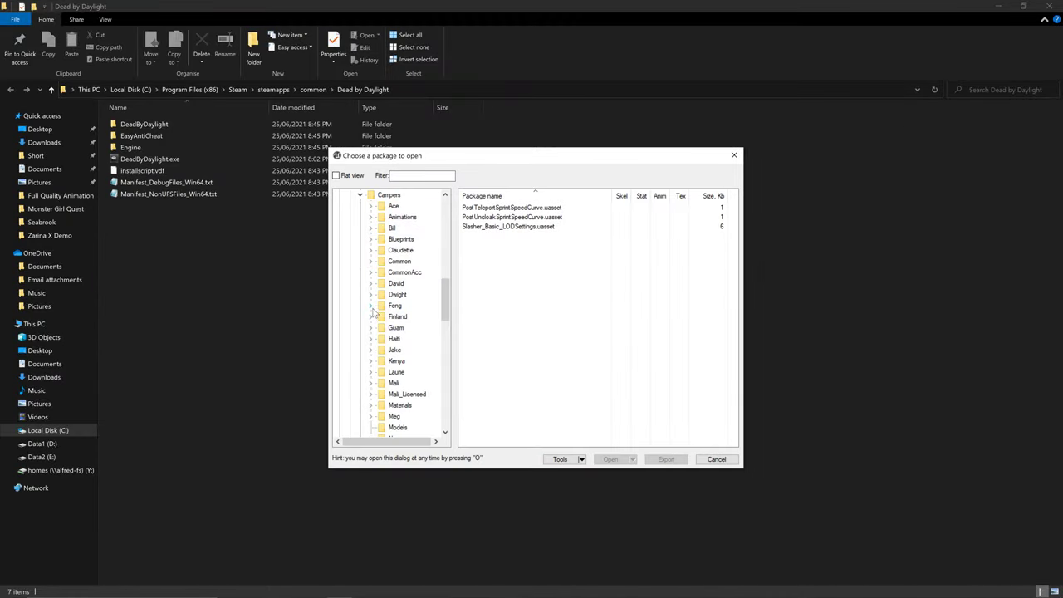
Expand the Feng folder under Campers and open the content of its Models folder
{"action": "left_click", "coordinate": [371, 305]}
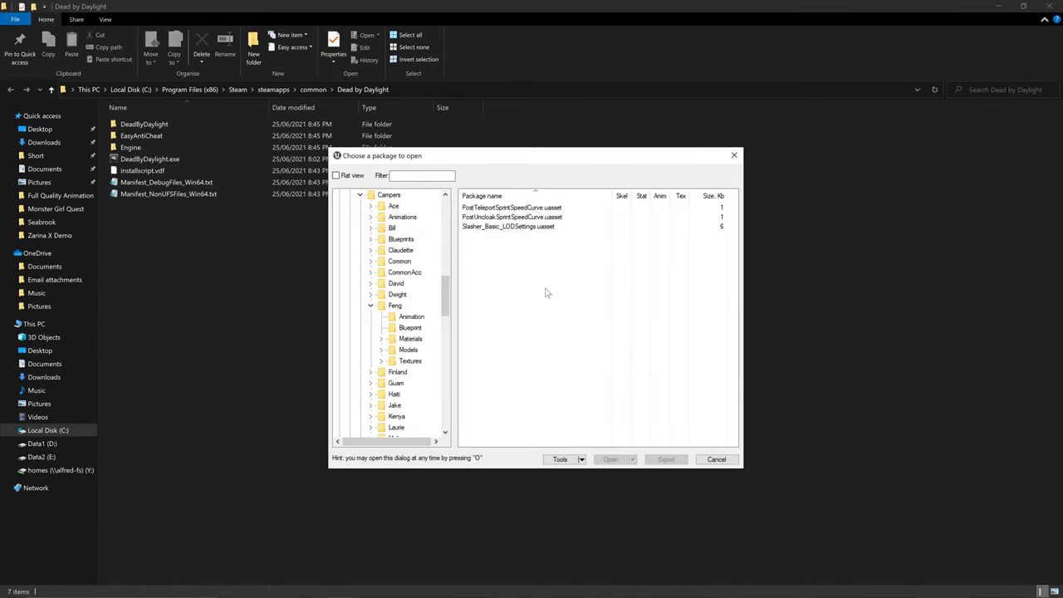
{"action": "left_click", "coordinate": [381, 350]}
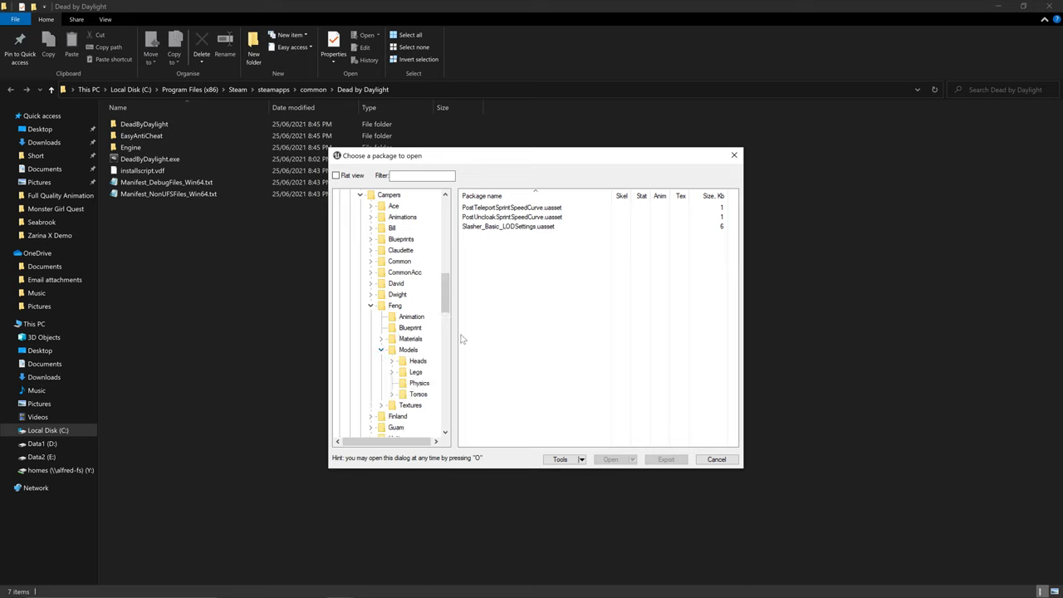
{"action": "left_click", "coordinate": [400, 351]}
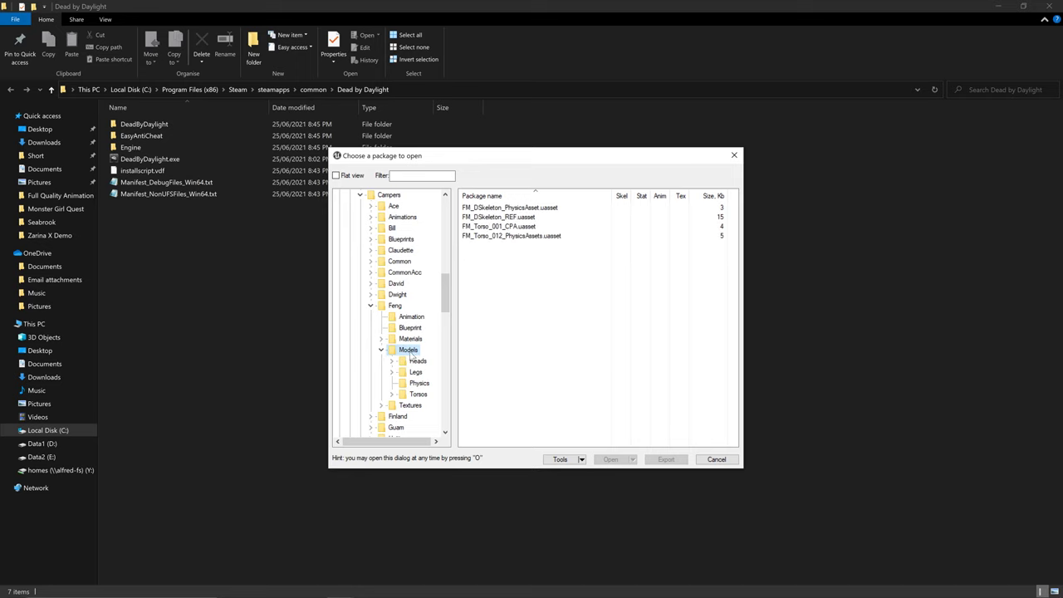
{"action": "right_click", "coordinate": [413, 352]}
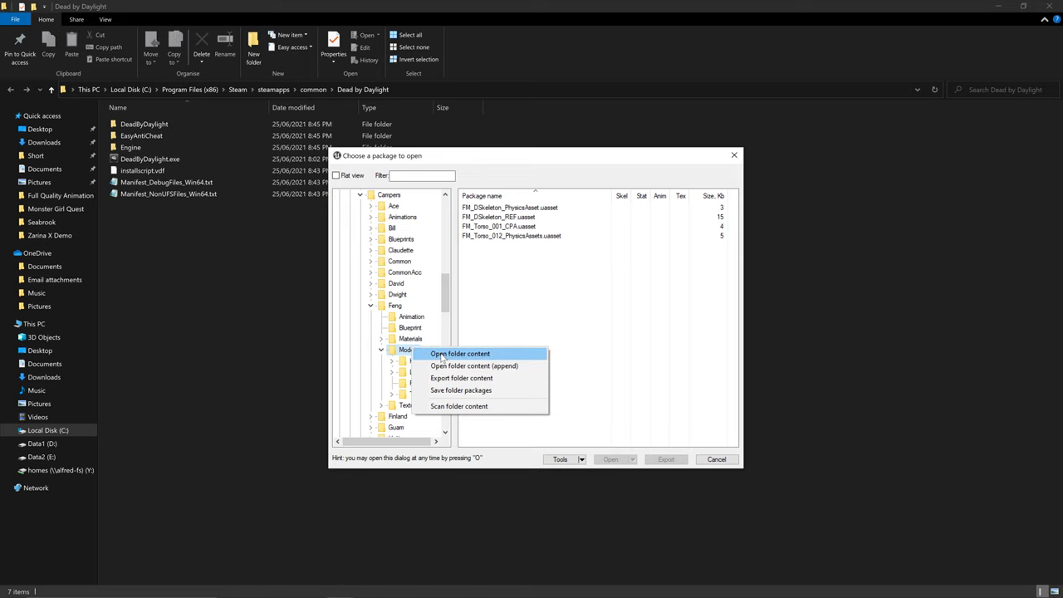
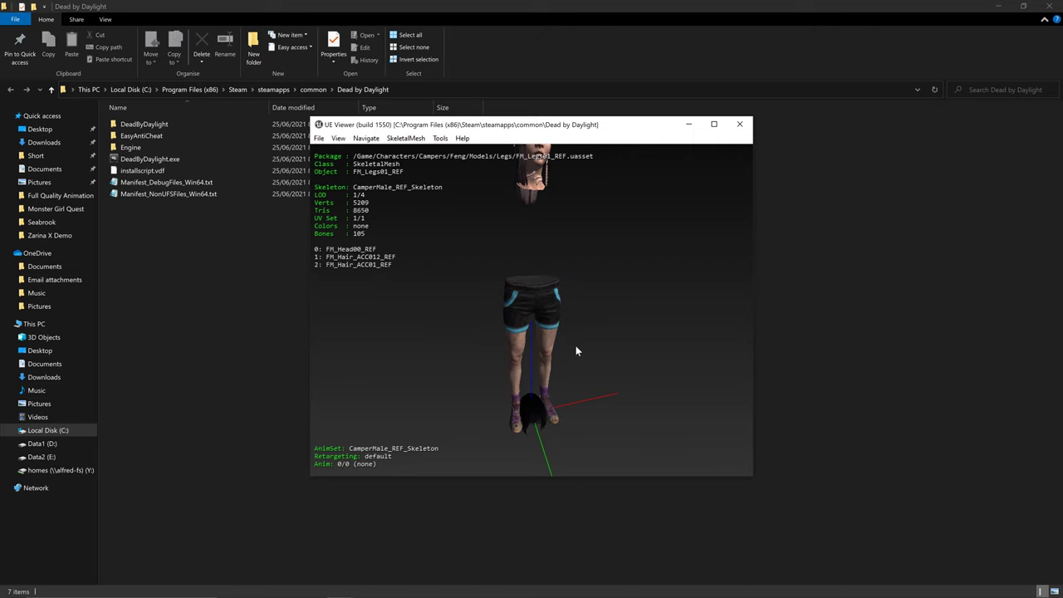
Add the FM_Legs01_REF mesh to the tagged meshes, and browse through the torso meshes to FM_Torso01_REF and tag it too
{"action": "key", "text": "ctrl+a"}
{"action": "key", "text": "Page_Down"}
{"action": "key", "text": "Page_Down"}
{"action": "key", "text": "Page_Down"}
{"action": "key", "text": "Page_Down"}
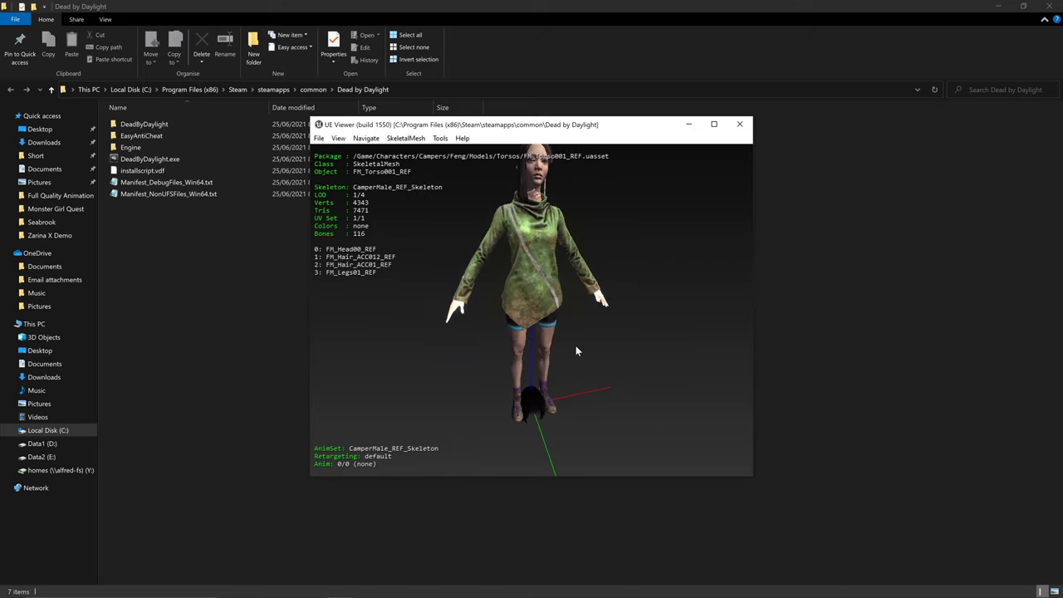
{"action": "key", "text": "Page_Down"}
{"action": "key", "text": "Page_Down"}
{"action": "key", "text": "Page_Down"}
{"action": "key", "text": "Page_Down"}
{"action": "key", "text": "Page_Down"}
{"action": "key", "text": "Page_Down"}
{"action": "key", "text": "Page_Down"}
{"action": "key", "text": "Page_Down"}
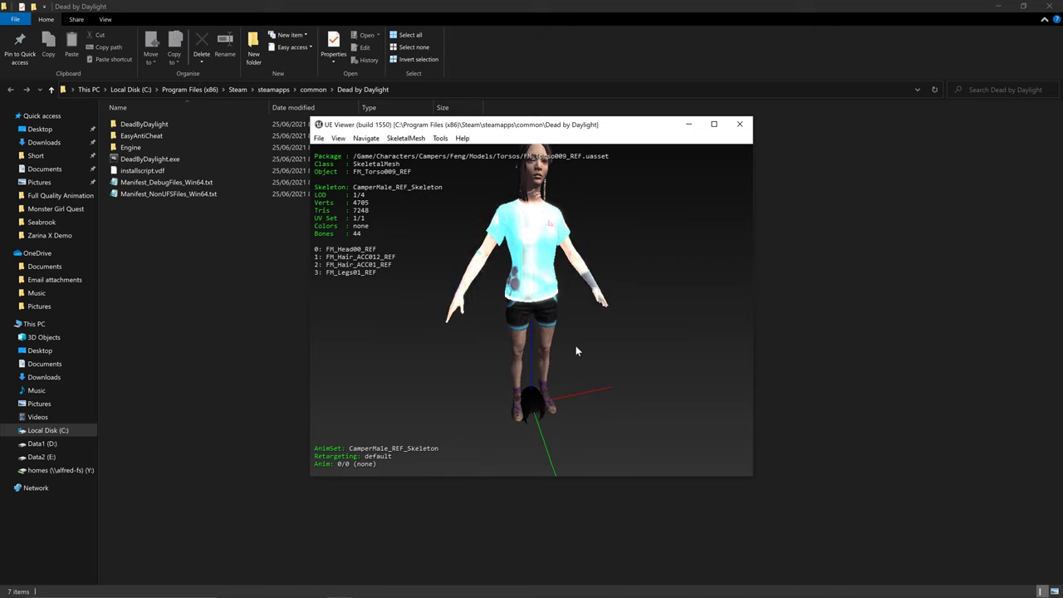
{"action": "key", "text": "Page_Down"}
{"action": "key", "text": "Page_Down"}
{"action": "key", "text": "Page_Down"}
{"action": "key", "text": "Page_Down"}
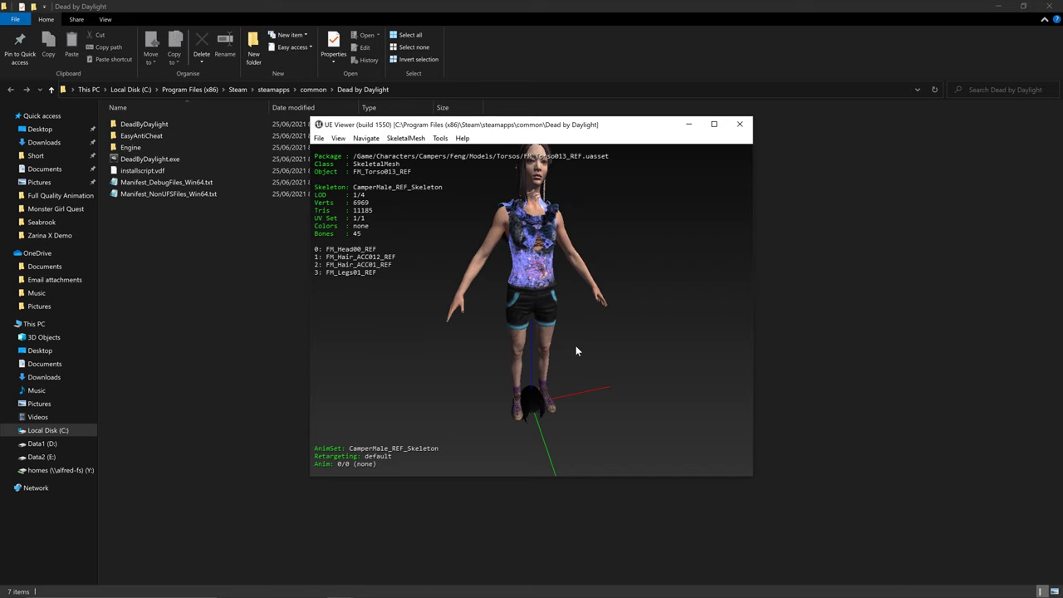
{"action": "key", "text": "Page_Down"}
{"action": "key", "text": "Page_Down"}
{"action": "key", "text": "Page_Down"}
{"action": "key", "text": "Page_Down"}
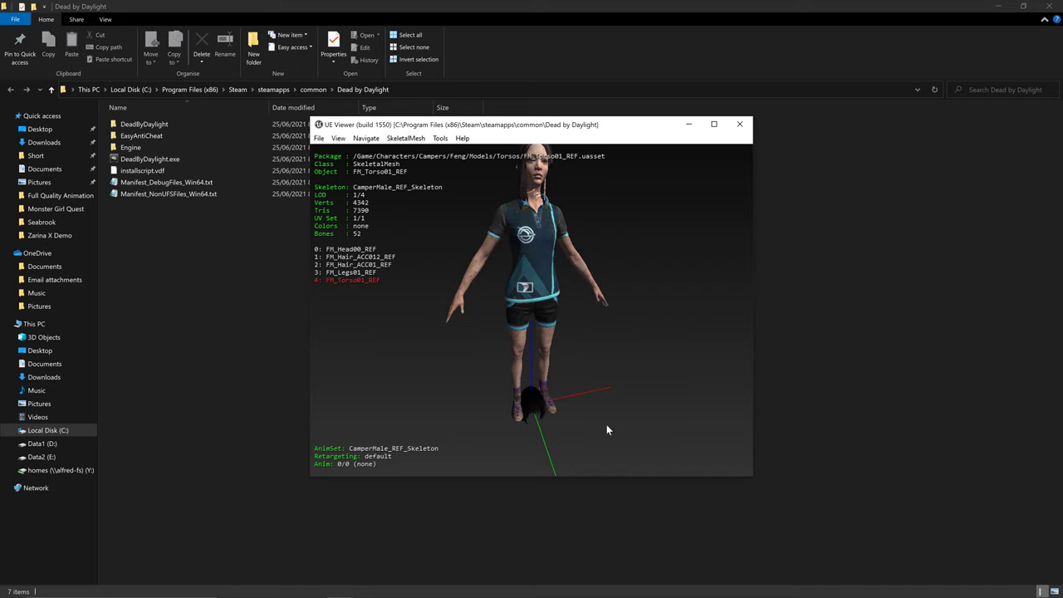
Bring up the export options for the tagged Feng meshes and browse for the export directory
{"action": "left_click", "coordinate": [440, 138]}
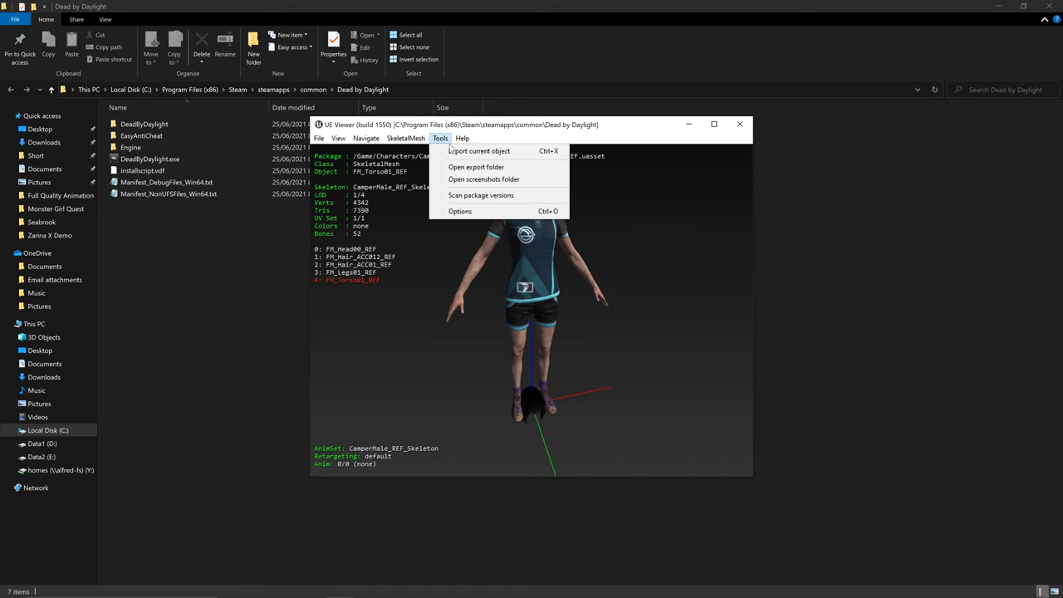
{"action": "left_click", "coordinate": [455, 156]}
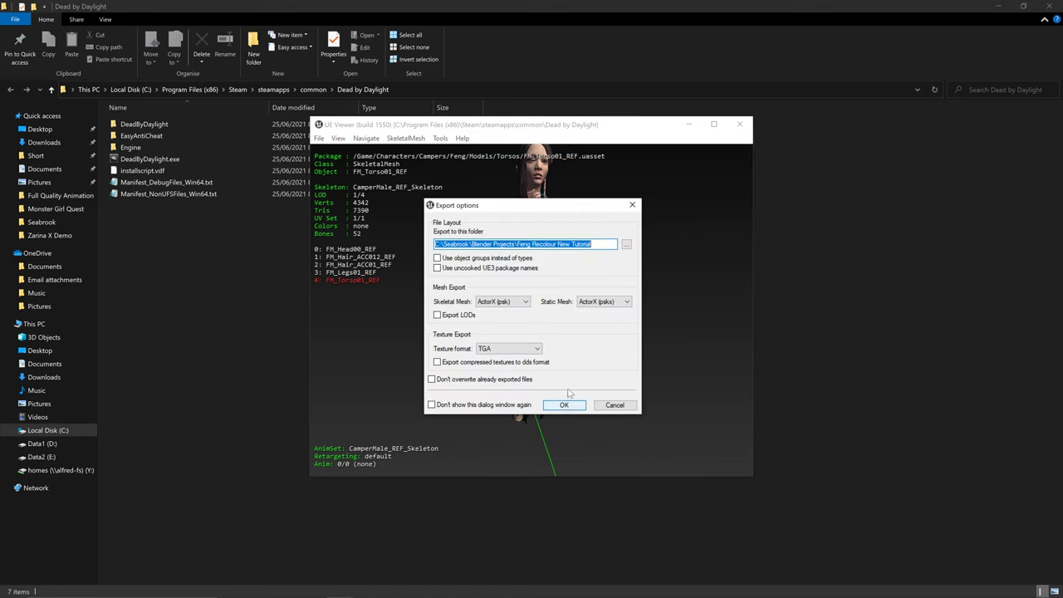
{"action": "left_click", "coordinate": [627, 244]}
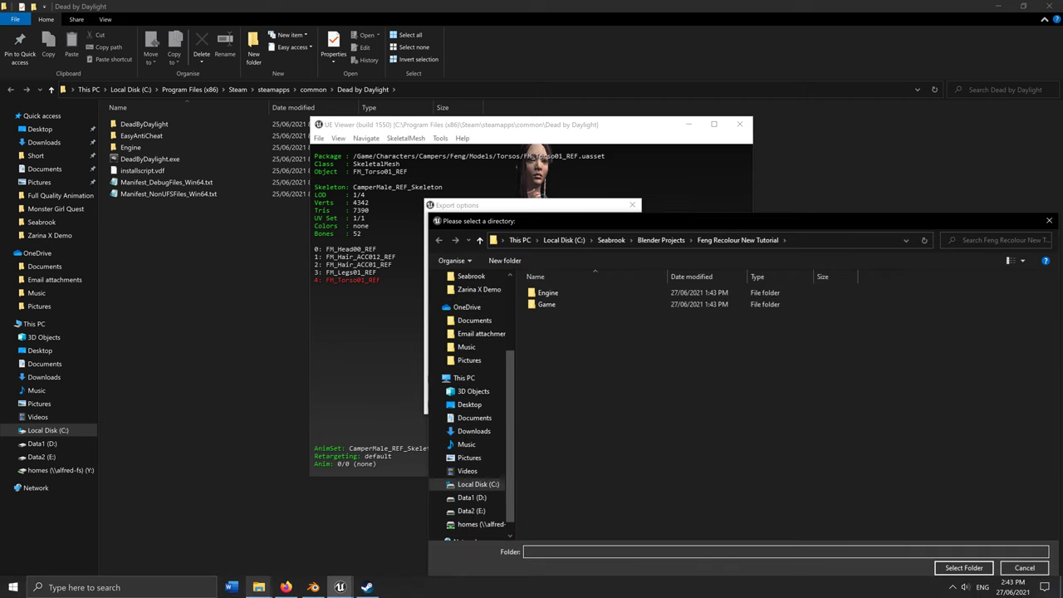
In File Explorer, permanently delete the Feng Recolour New Tutorial folder from C:\Seabrook\Blender Projects
{"action": "mouse_move", "coordinate": [258, 588]}
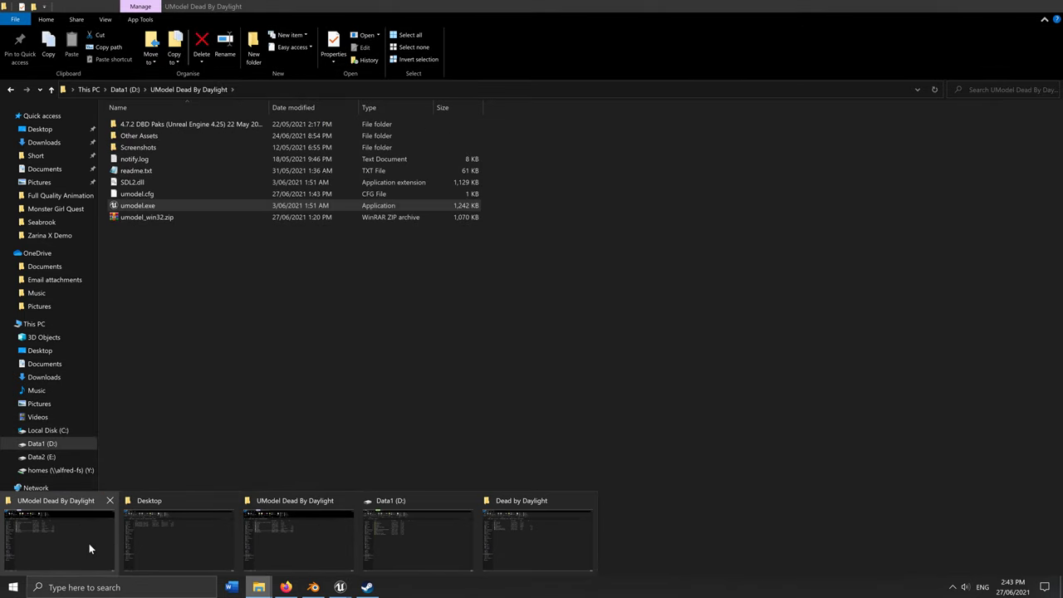
{"action": "left_click", "coordinate": [89, 548]}
{"action": "left_click", "coordinate": [80, 428]}
{"action": "left_click", "coordinate": [217, 298]}
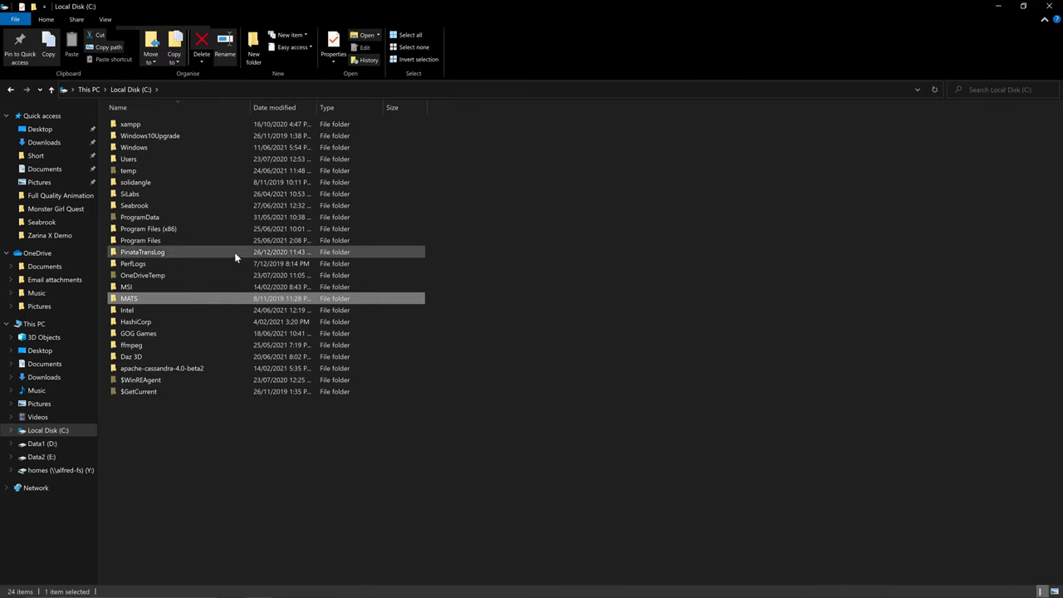
{"action": "double_click", "coordinate": [201, 206]}
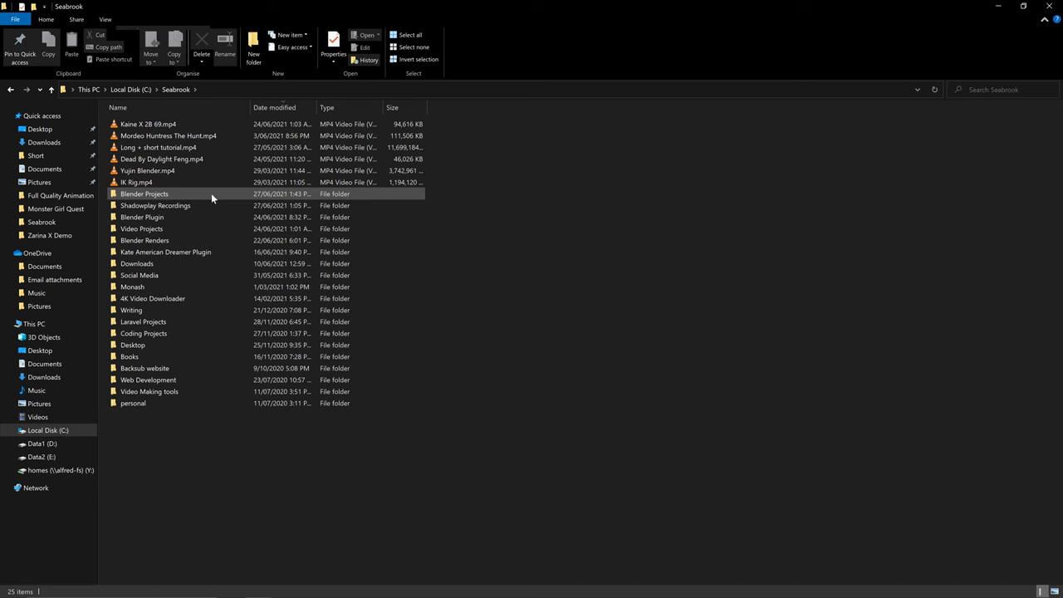
{"action": "double_click", "coordinate": [196, 195]}
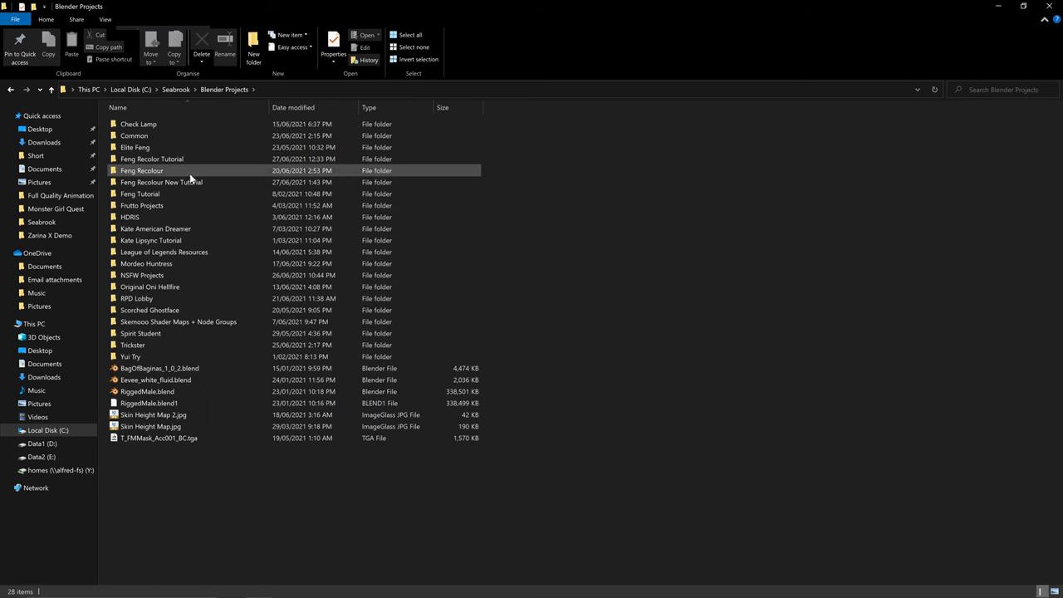
{"action": "left_click", "coordinate": [191, 182]}
{"action": "key", "text": "shift+Delete"}
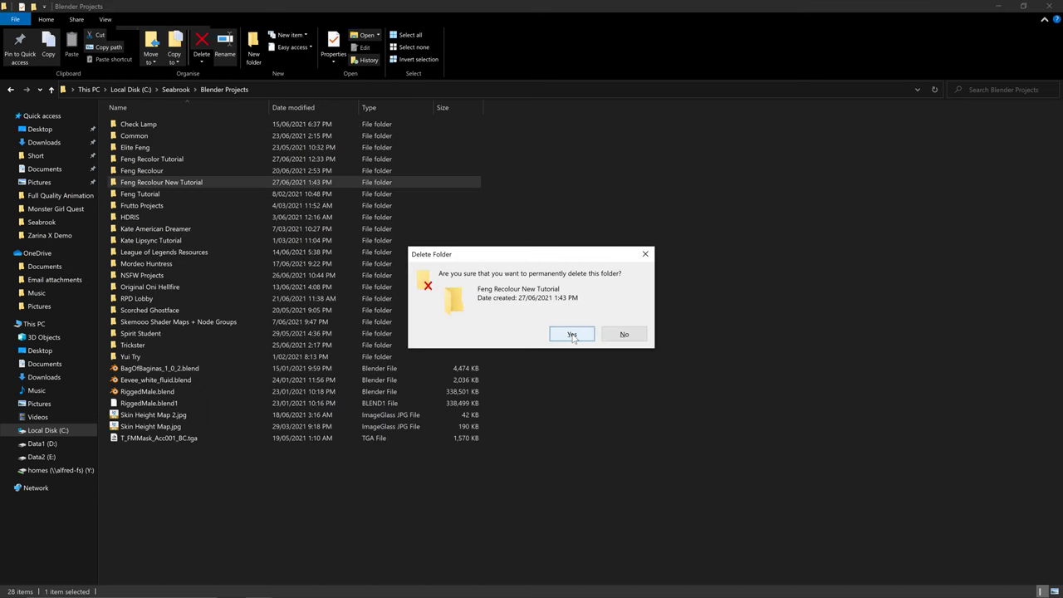
{"action": "left_click", "coordinate": [572, 334]}
Switch back to UE Viewer, reopen the export directory chooser, and browse to C:\Seabrook\Blender Projects
{"action": "mouse_move", "coordinate": [411, 584]}
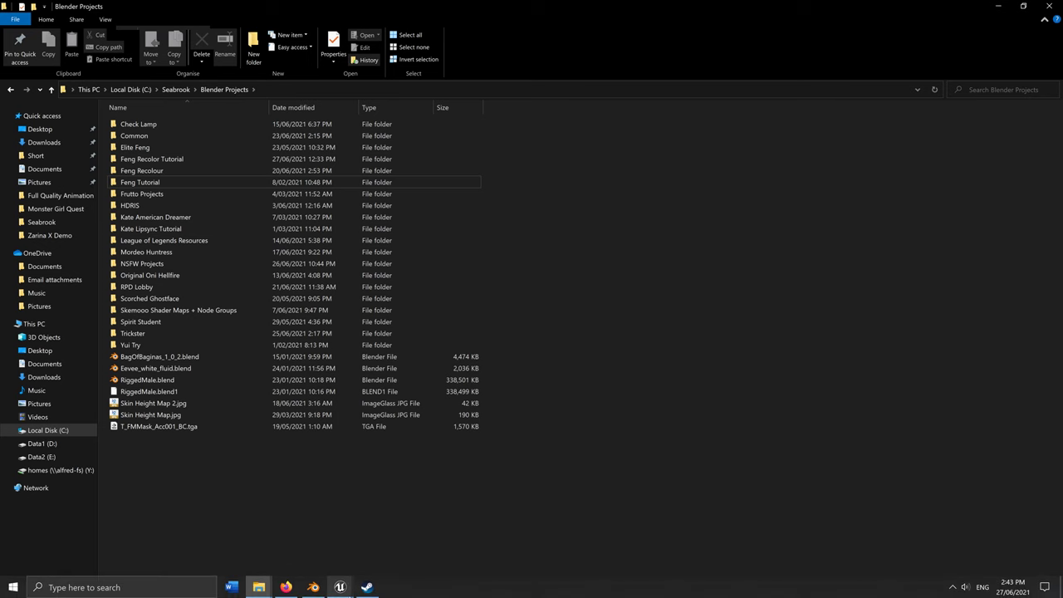
{"action": "mouse_move", "coordinate": [340, 588]}
{"action": "left_click", "coordinate": [391, 545]}
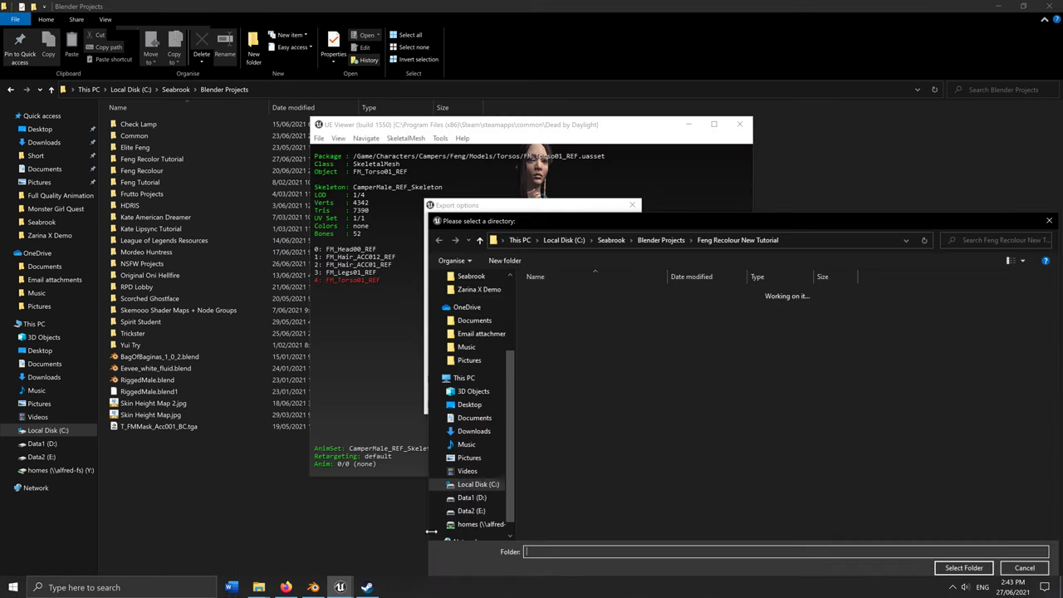
{"action": "left_click", "coordinate": [1049, 220]}
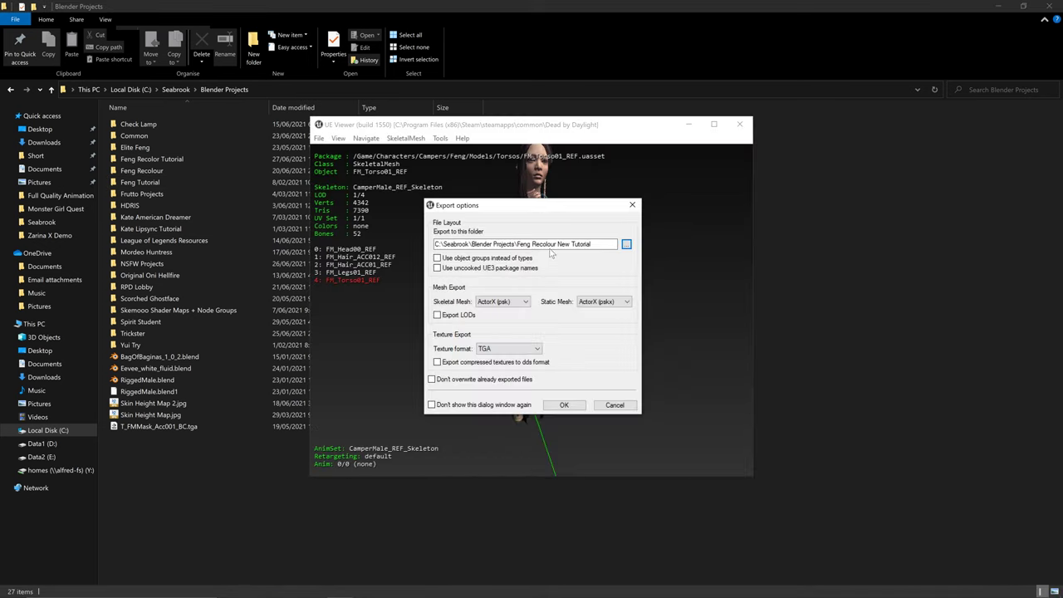
{"action": "left_click", "coordinate": [626, 244]}
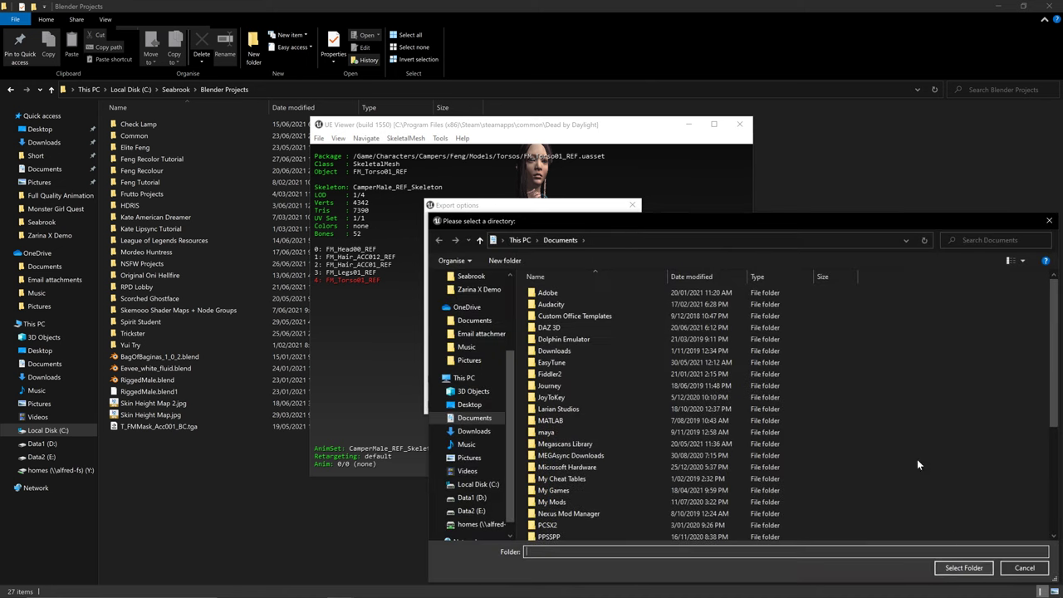
{"action": "left_click", "coordinate": [480, 484]}
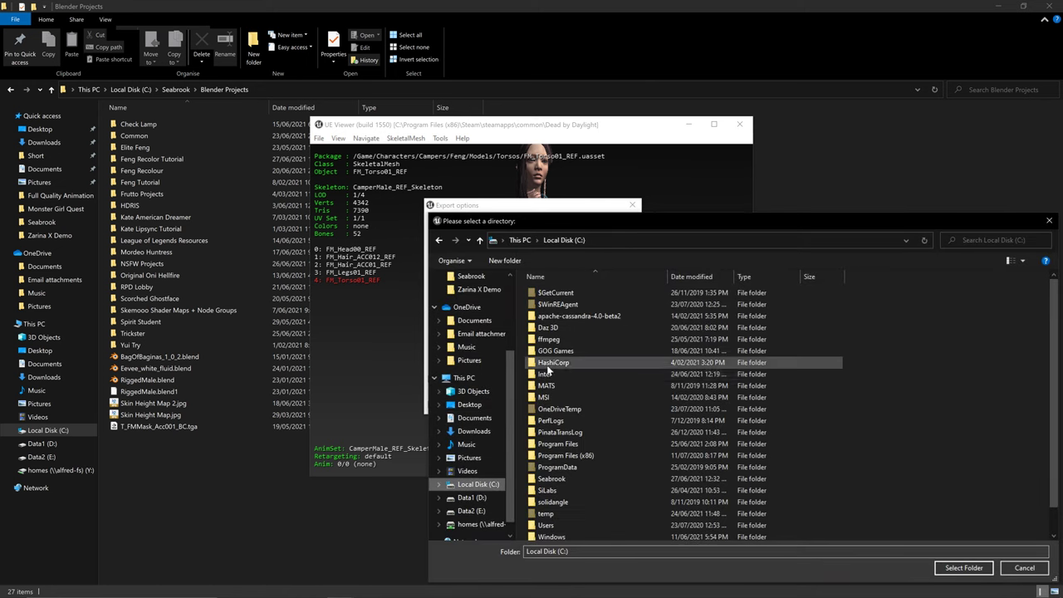
{"action": "double_click", "coordinate": [567, 479]}
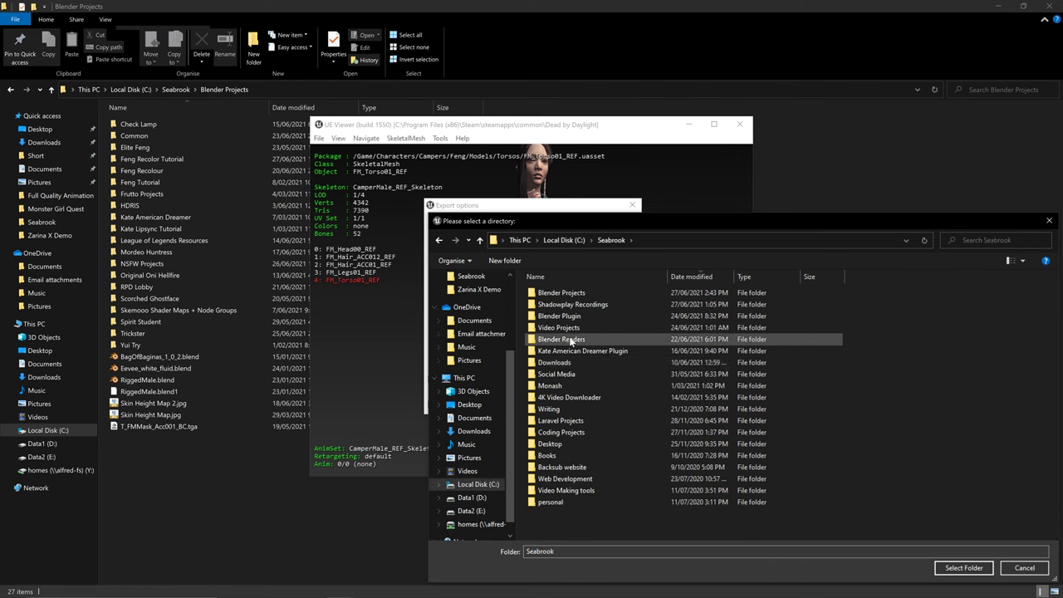
{"action": "double_click", "coordinate": [562, 293]}
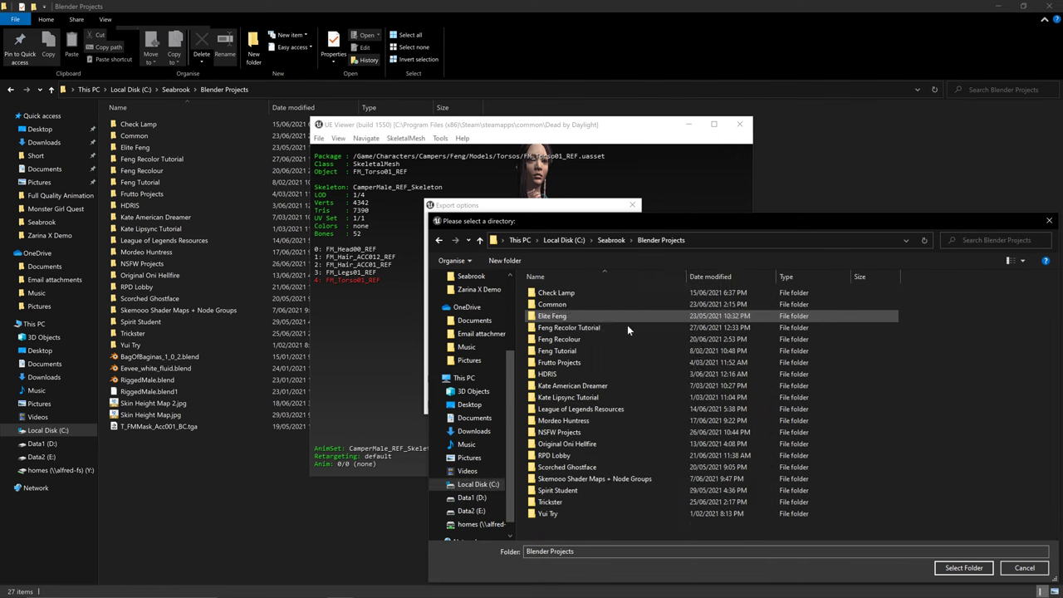
Create a new folder named Feng Recolor New Tutorial inside Blender Projects
{"action": "right_click", "coordinate": [952, 393]}
{"action": "mouse_move", "coordinate": [930, 572]}
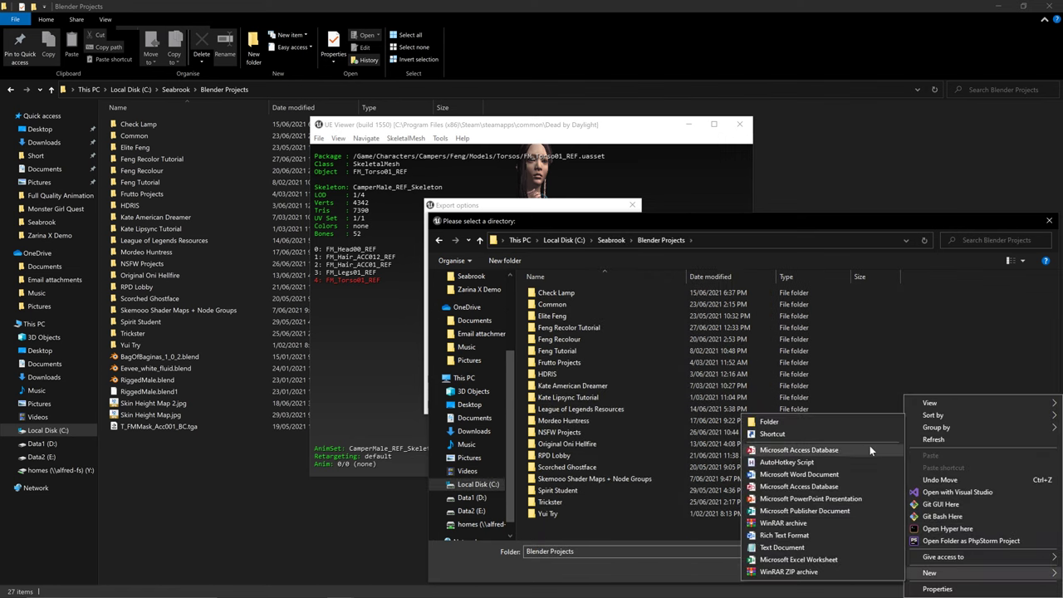
{"action": "left_click", "coordinate": [860, 423]}
{"action": "type", "text": "Feng"}
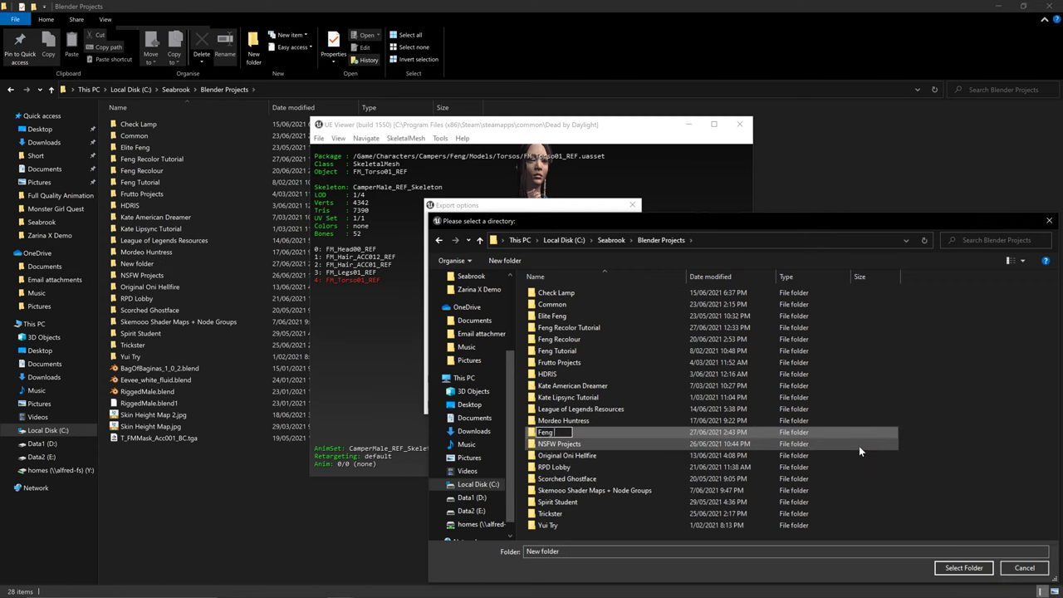
{"action": "type", "text": " Recolor New Tutorial"}
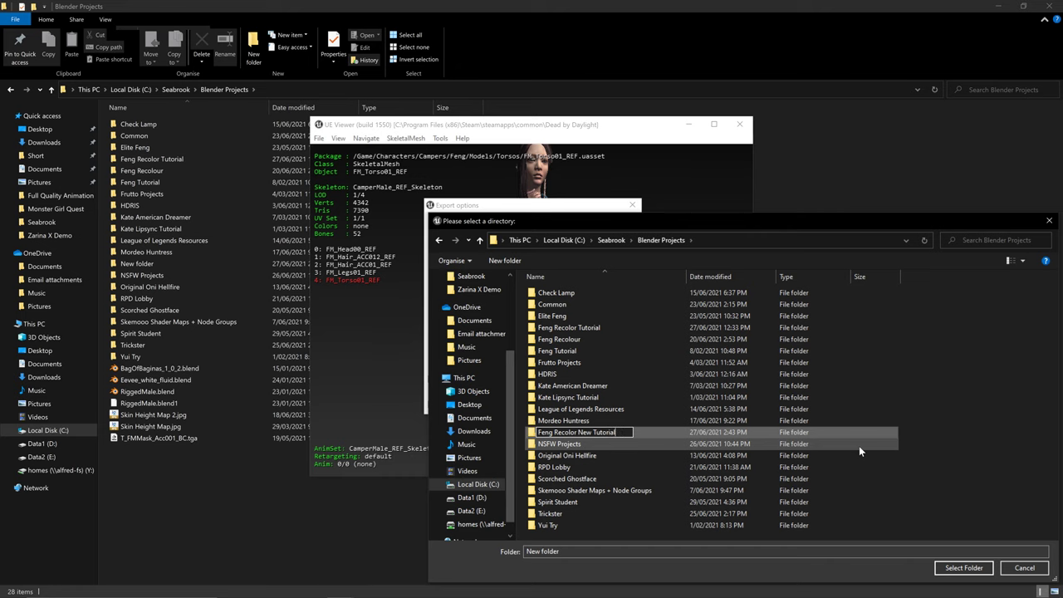
{"action": "key", "text": "Return"}
Choose the Feng Recolor New Tutorial folder as the export directory and export the tagged Feng meshes
{"action": "double_click", "coordinate": [638, 328]}
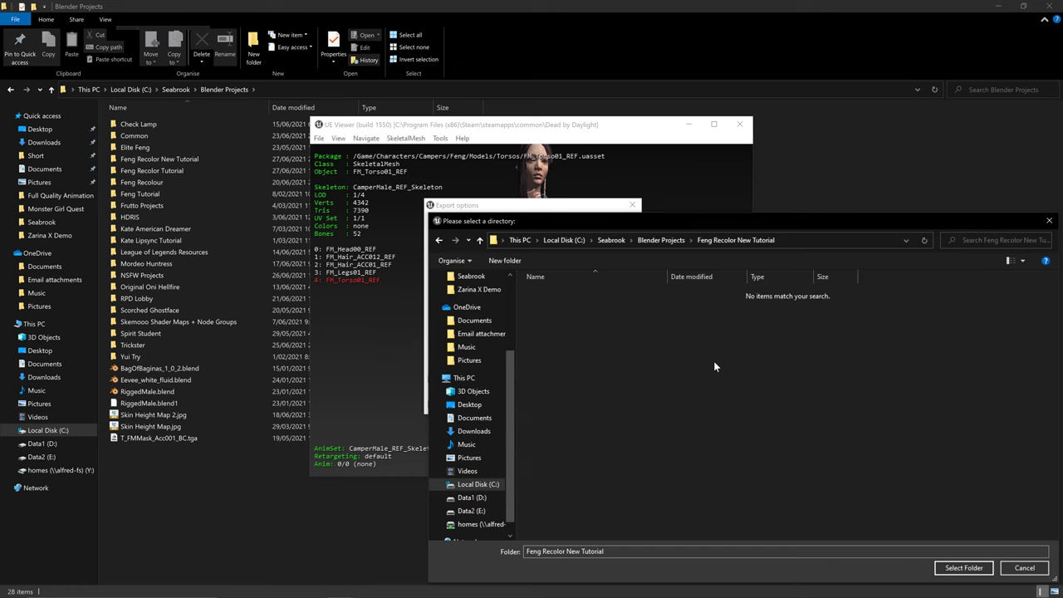
{"action": "left_click", "coordinate": [961, 568]}
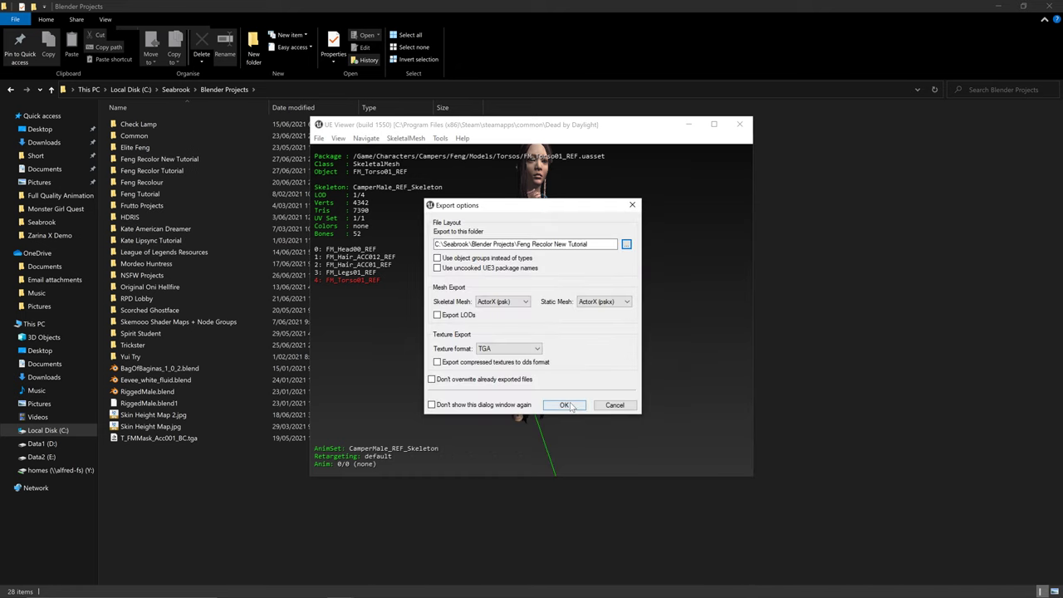
{"action": "left_click", "coordinate": [564, 405]}
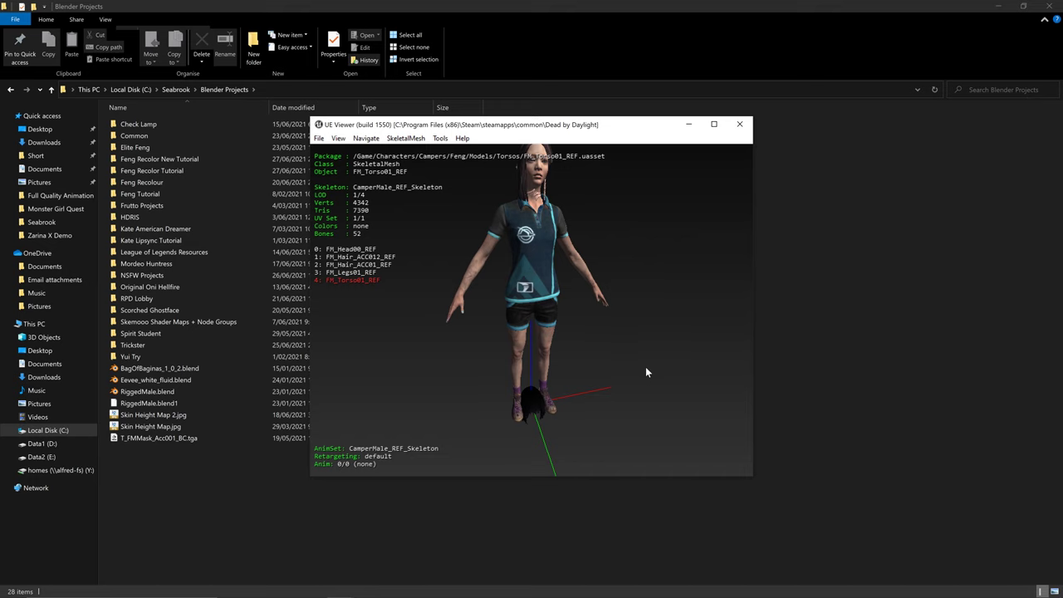
Reopen the package chooser and look through the packages and outfit subfolders of Feng's Materials folder
{"action": "key", "text": "o"}
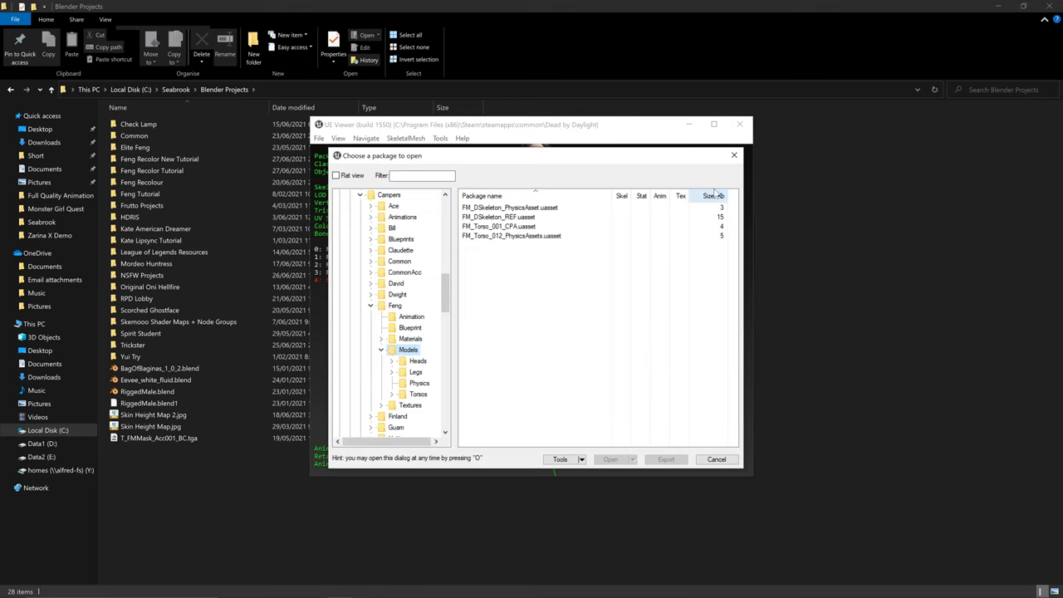
{"action": "left_click", "coordinate": [733, 155]}
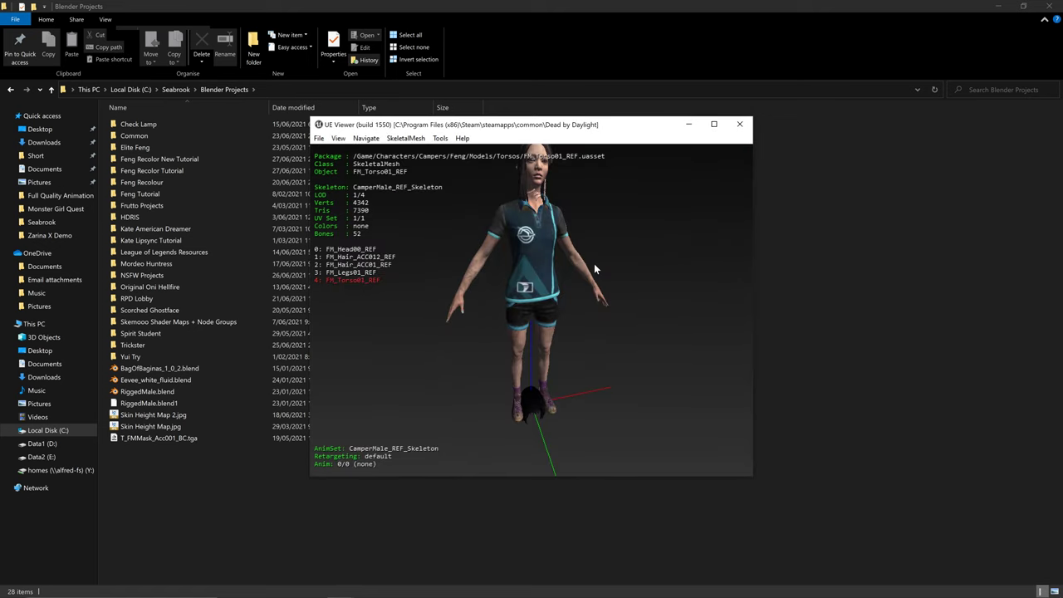
{"action": "key", "text": "o"}
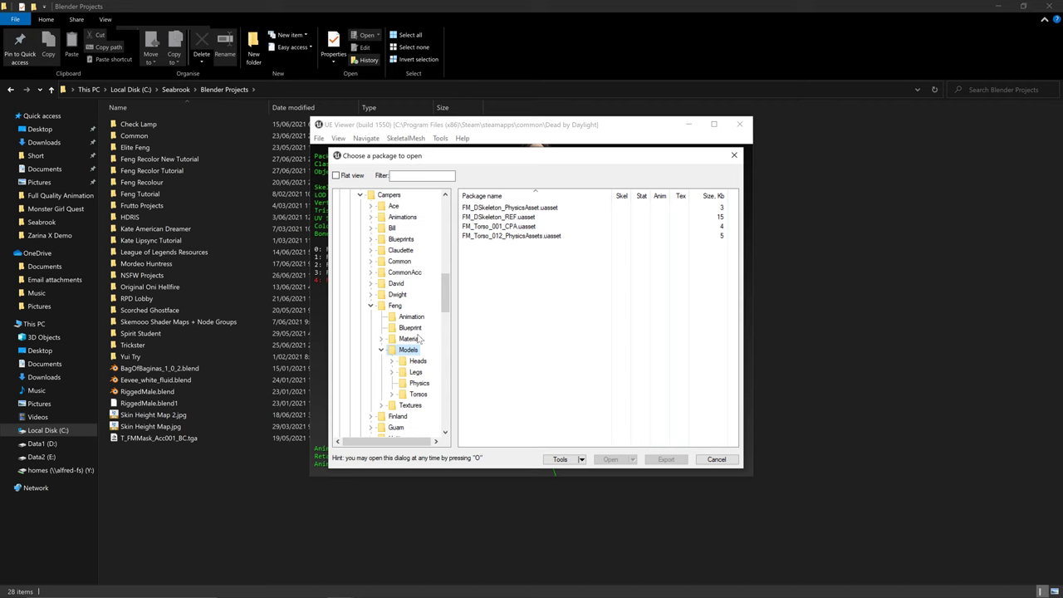
{"action": "left_click", "coordinate": [383, 339]}
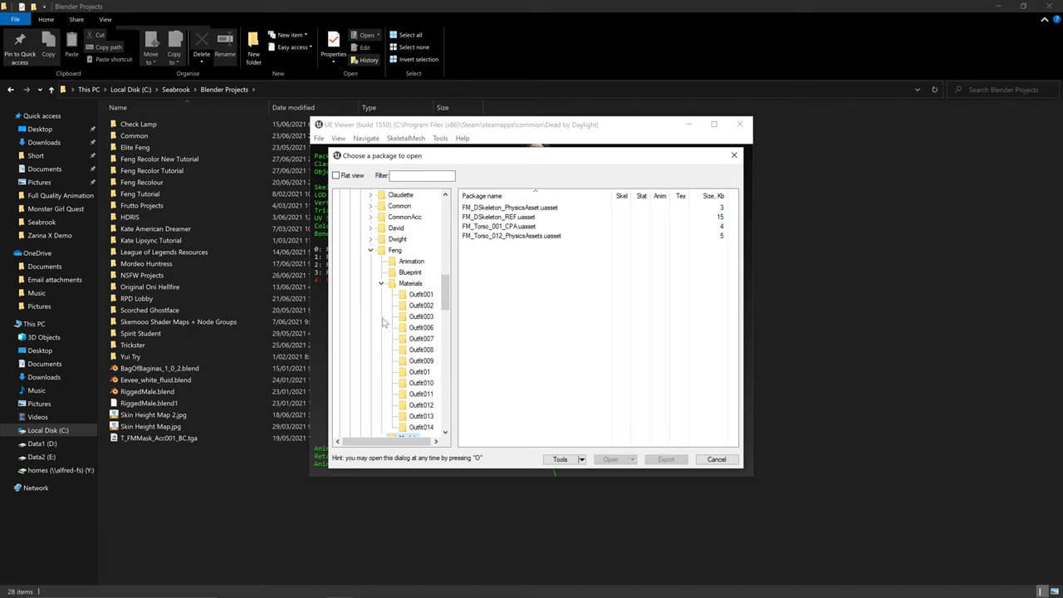
{"action": "left_click", "coordinate": [405, 284]}
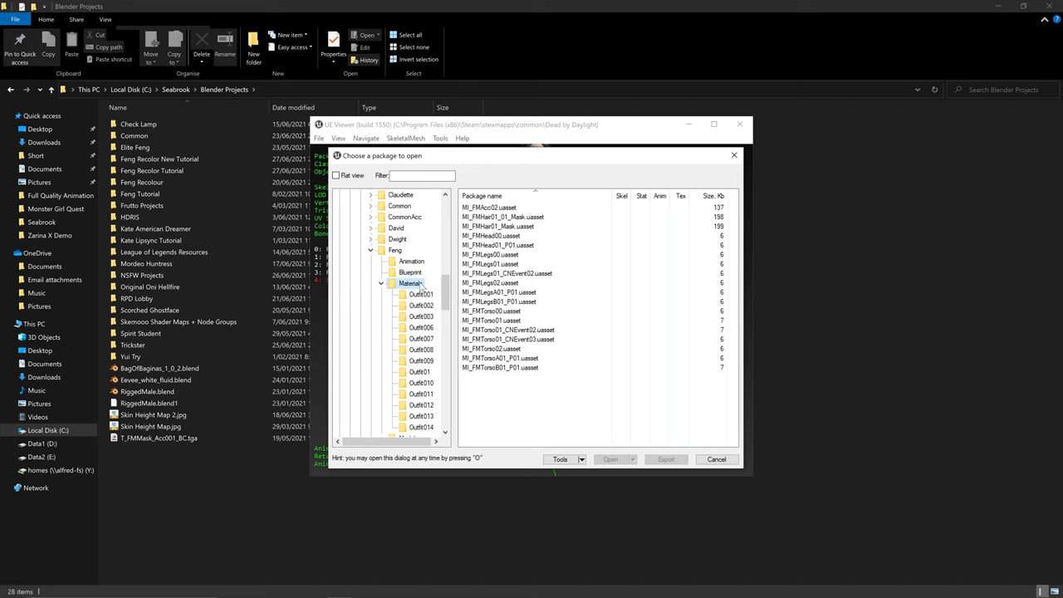
{"action": "scroll", "coordinate": [386, 351], "scroll_direction": "down", "scroll_amount": 4}
Collapse the Materials folder and export FM_DSkeleton_REF.uasset from Feng's Models folder to the Feng Recolor New Tutorial folder
{"action": "left_click", "coordinate": [404, 306]}
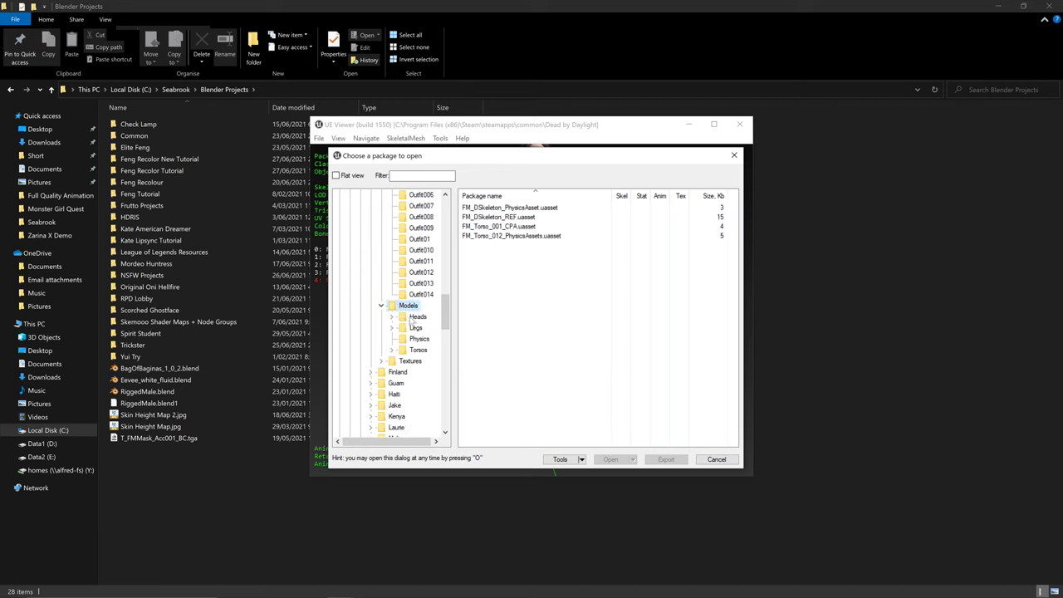
{"action": "scroll", "coordinate": [397, 271], "scroll_direction": "up", "scroll_amount": 3}
{"action": "left_click", "coordinate": [381, 250]}
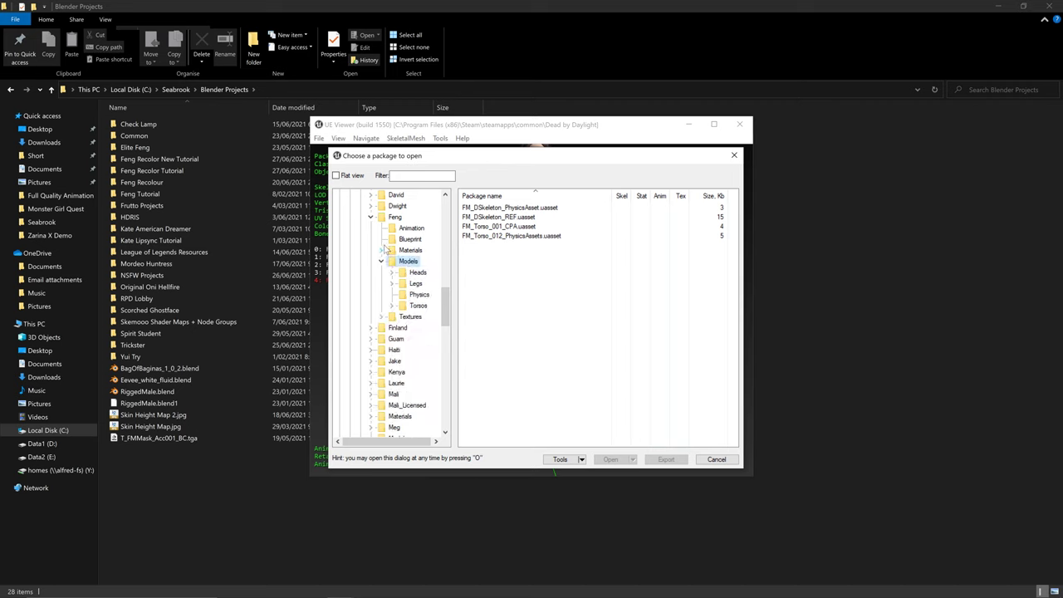
{"action": "left_click", "coordinate": [509, 217]}
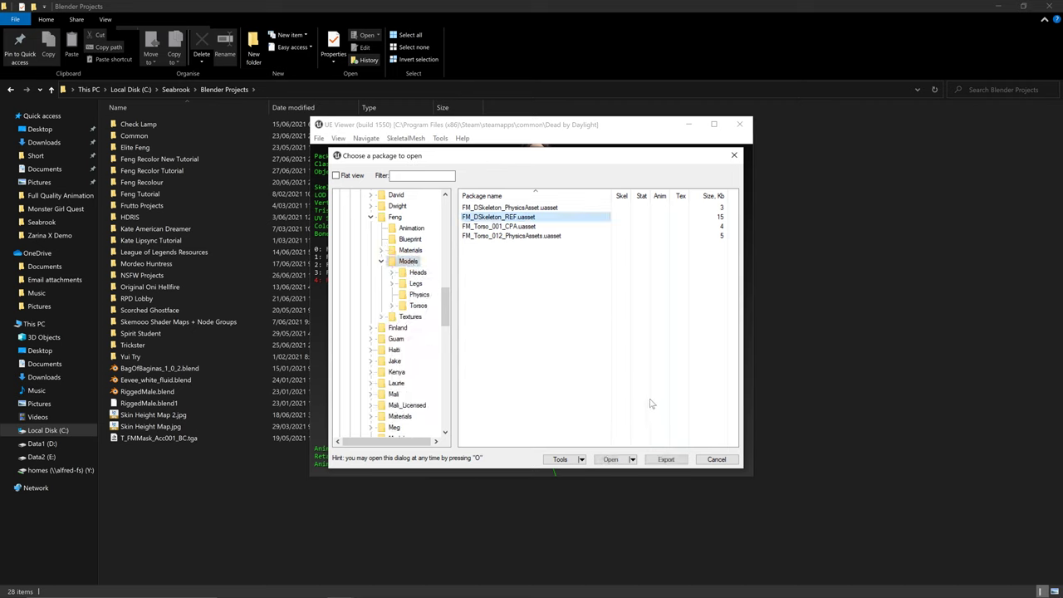
{"action": "left_click", "coordinate": [666, 460]}
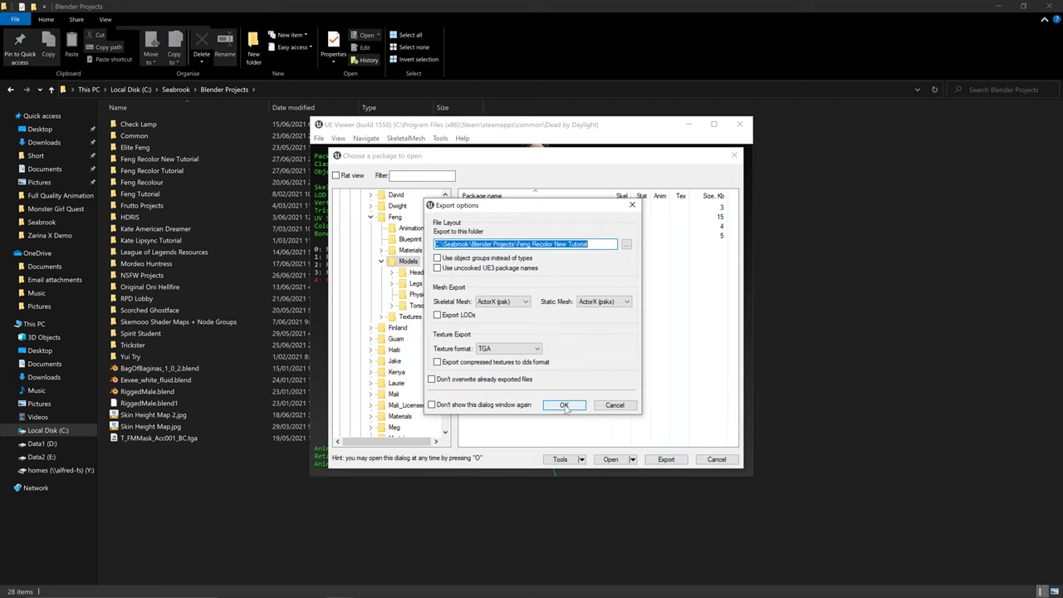
{"action": "left_click", "coordinate": [564, 405]}
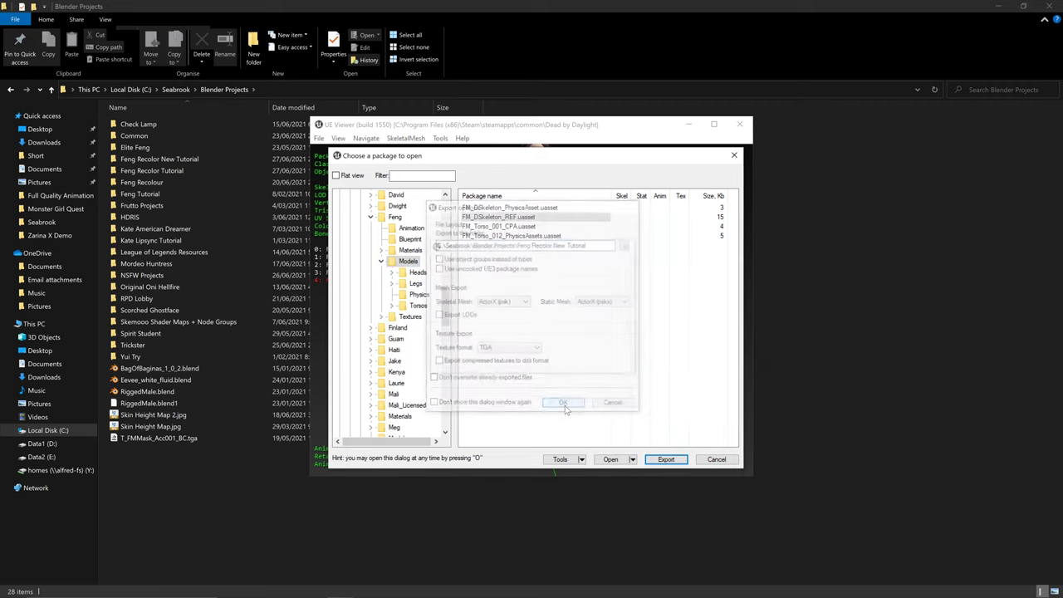
Look through the outfit subfolders of Feng's Materials folder, starting at Outfit001 and ending at Outfit01
{"action": "left_click", "coordinate": [410, 251]}
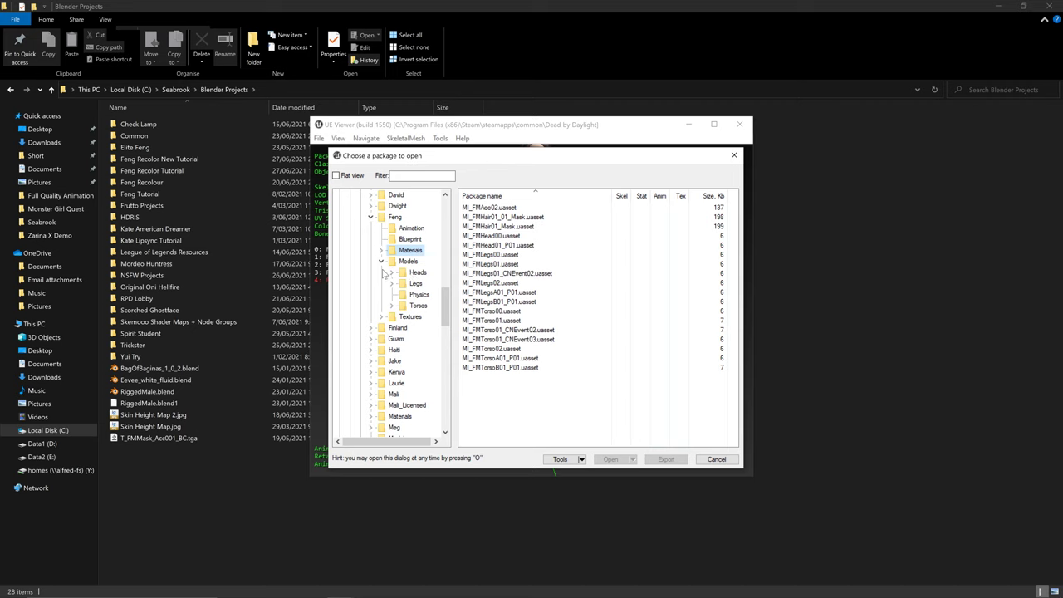
{"action": "left_click", "coordinate": [381, 251]}
{"action": "left_click", "coordinate": [421, 262]}
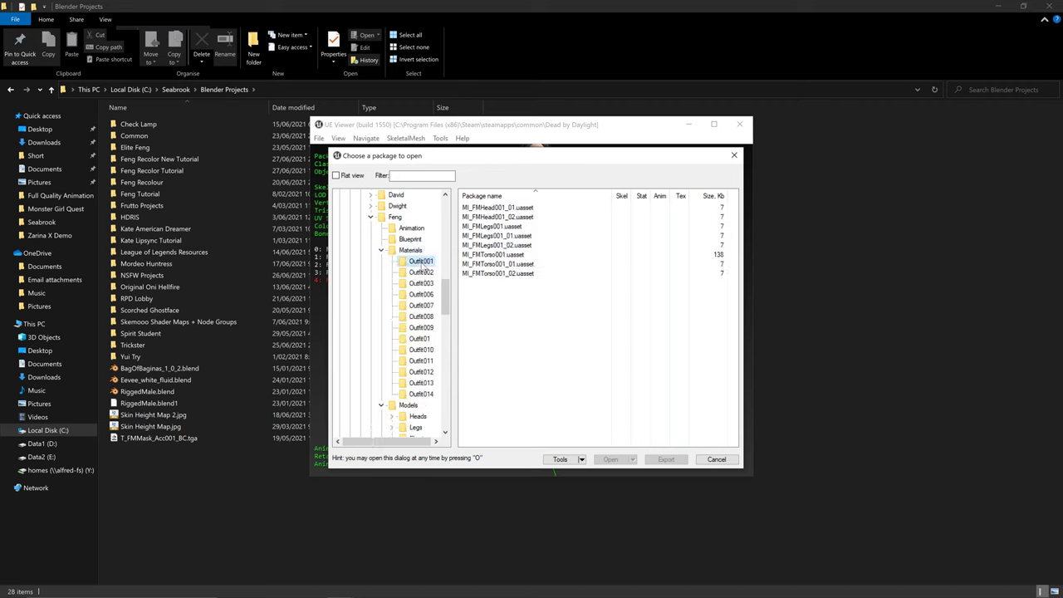
{"action": "left_click", "coordinate": [418, 283]}
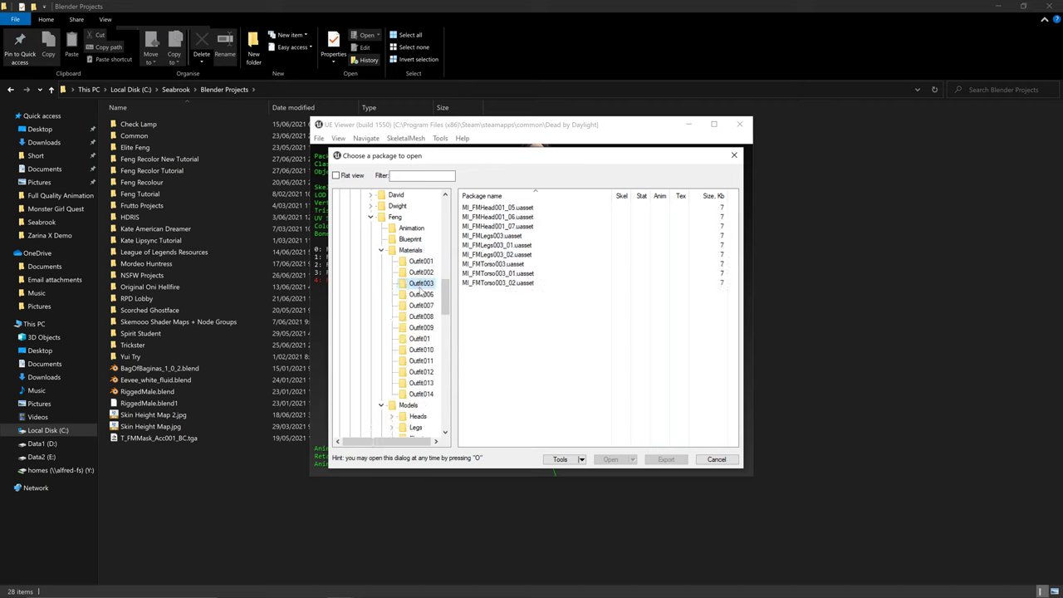
{"action": "left_click", "coordinate": [422, 295]}
{"action": "left_click", "coordinate": [425, 306]}
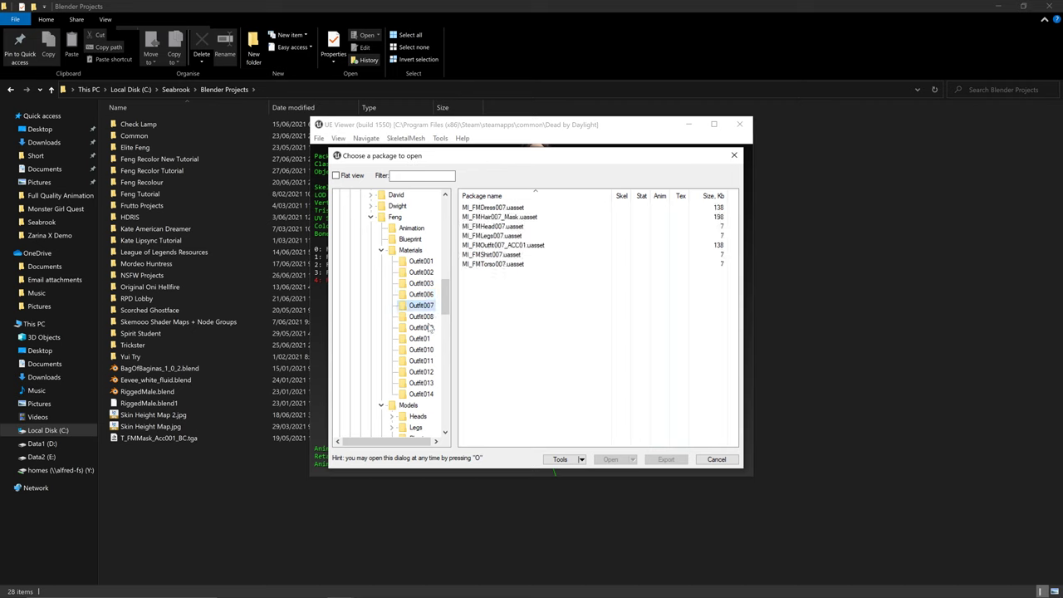
{"action": "left_click", "coordinate": [424, 319]}
{"action": "left_click", "coordinate": [424, 329]}
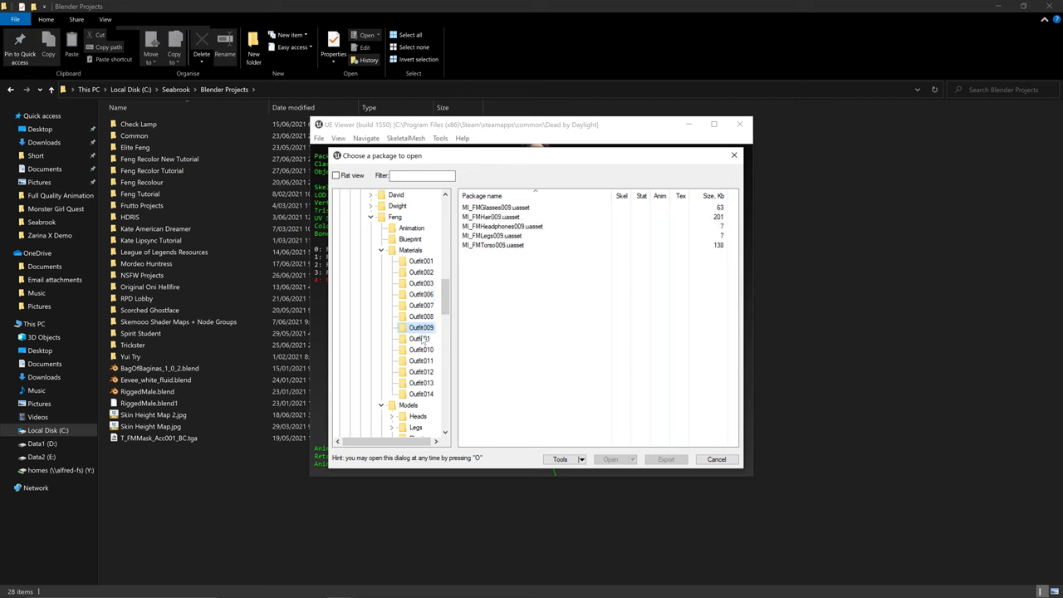
{"action": "left_click", "coordinate": [424, 339]}
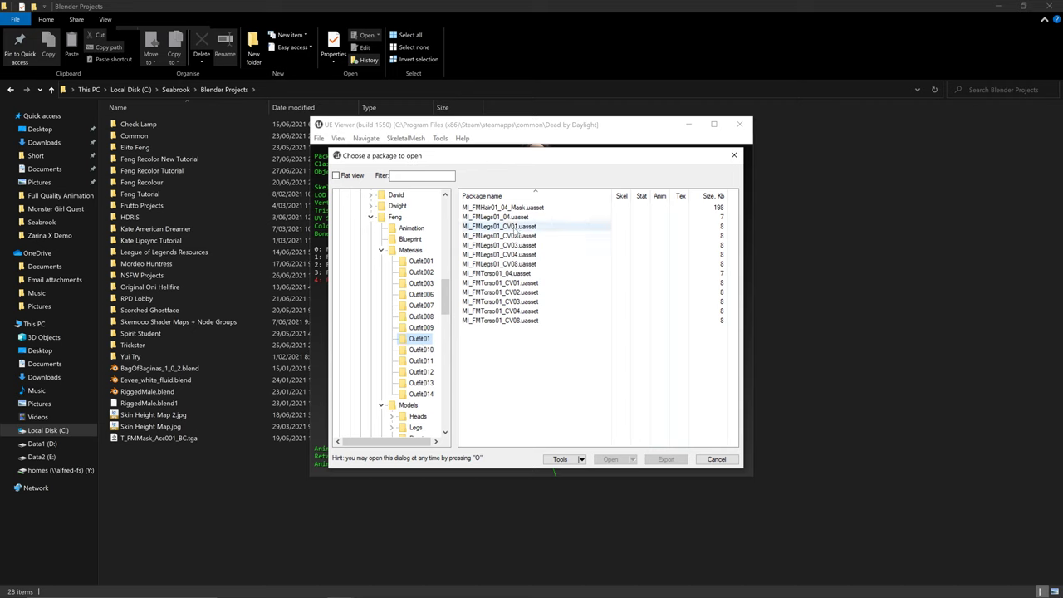
Filter the Outfit01 packages by "cv" and open MI_FMLegs01_CV01.uasset
{"action": "left_click", "coordinate": [399, 177]}
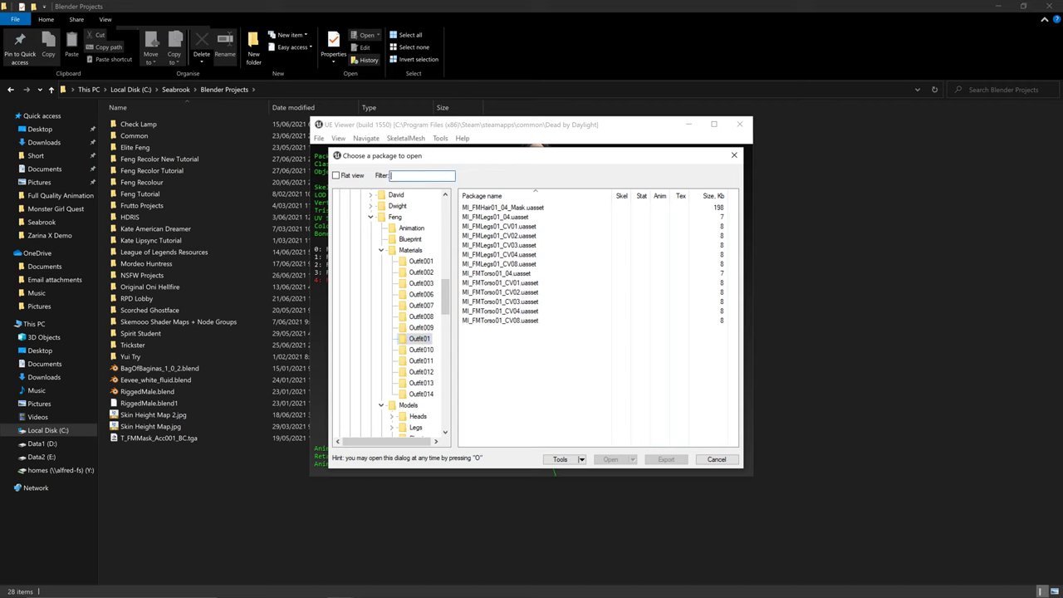
{"action": "type", "text": "cv"}
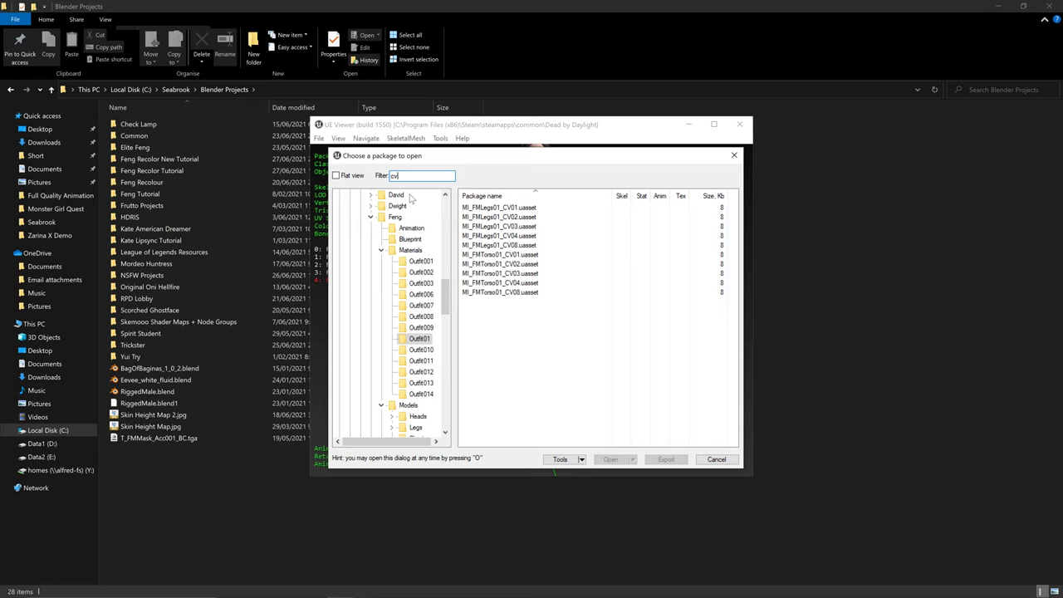
{"action": "left_click", "coordinate": [508, 207]}
{"action": "double_click", "coordinate": [509, 208]}
Toggle the inclusion of meshes in object navigation, and open the entire content of the Outfit01 materials folder
{"action": "left_click", "coordinate": [366, 138]}
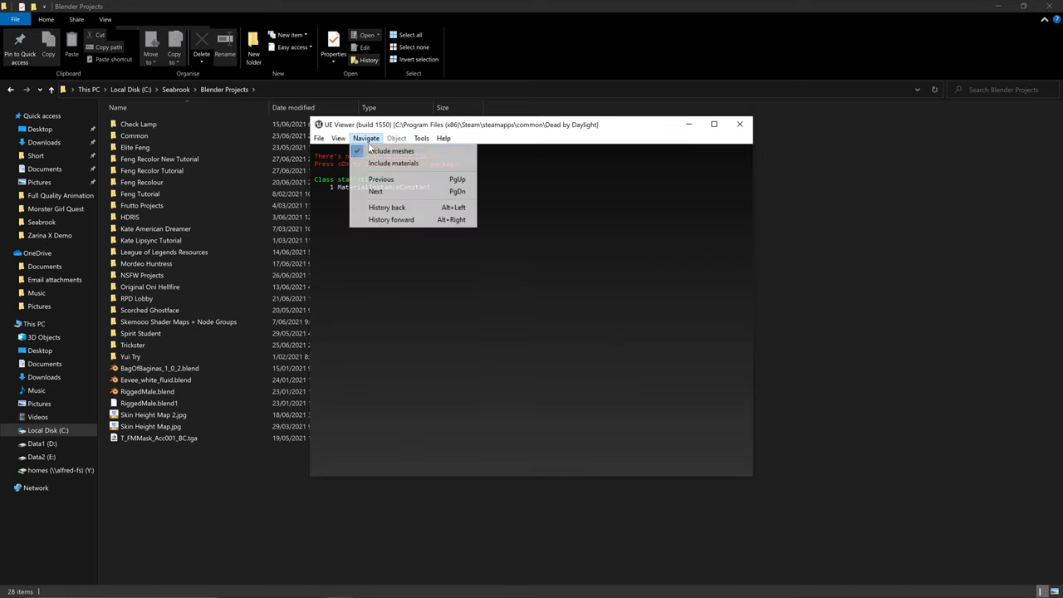
{"action": "left_click", "coordinate": [372, 152]}
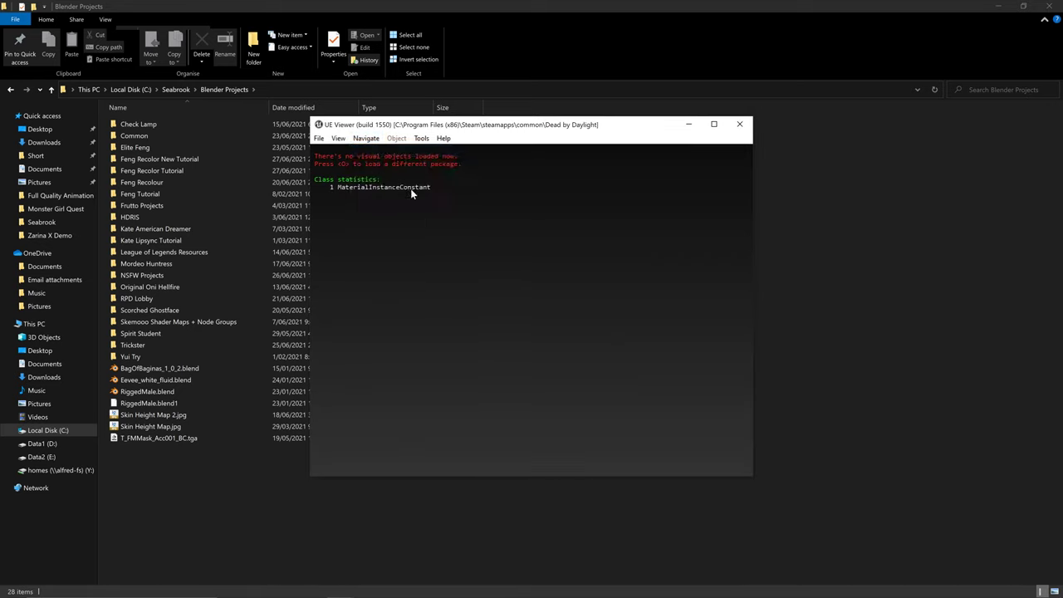
{"action": "key", "text": "o"}
{"action": "right_click", "coordinate": [411, 352]}
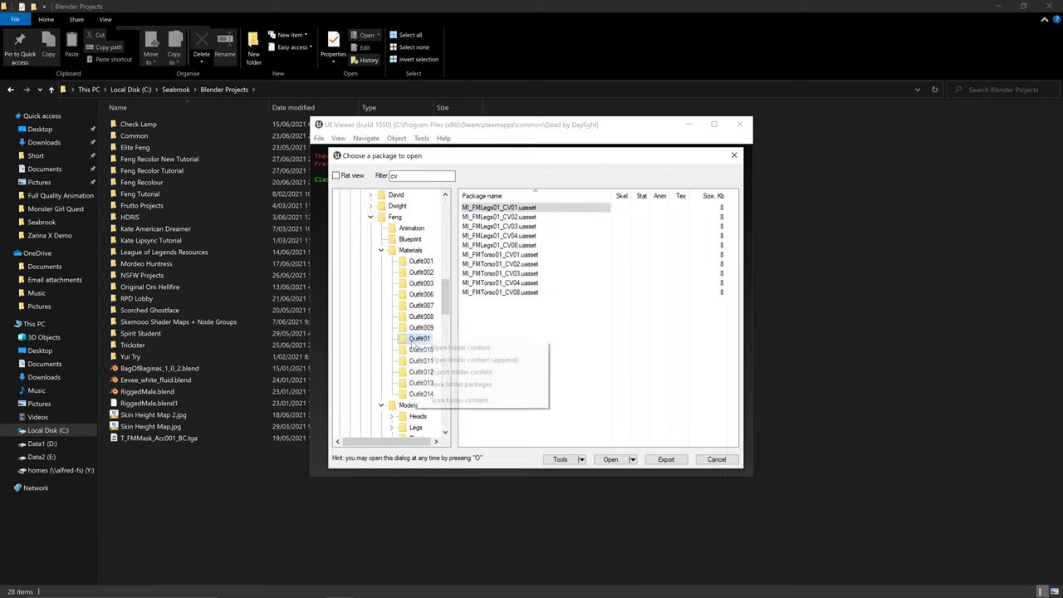
{"action": "left_click", "coordinate": [433, 349]}
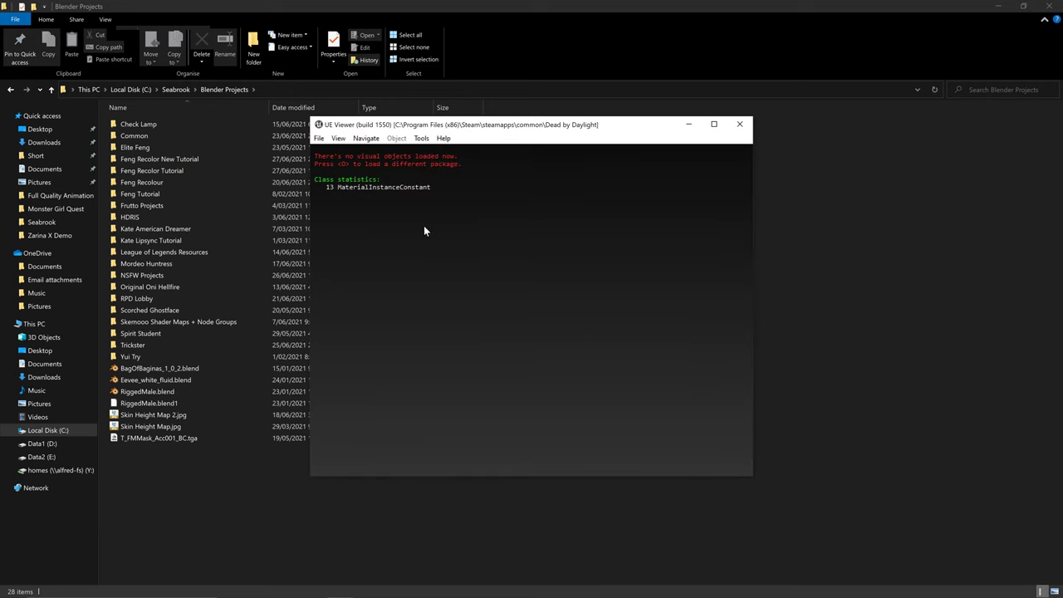
Preview the Outfit01 legs materials MI_FMLegs01_CV01, CV02 and CV03 one after another, returning to the package list
{"action": "key", "text": "o"}
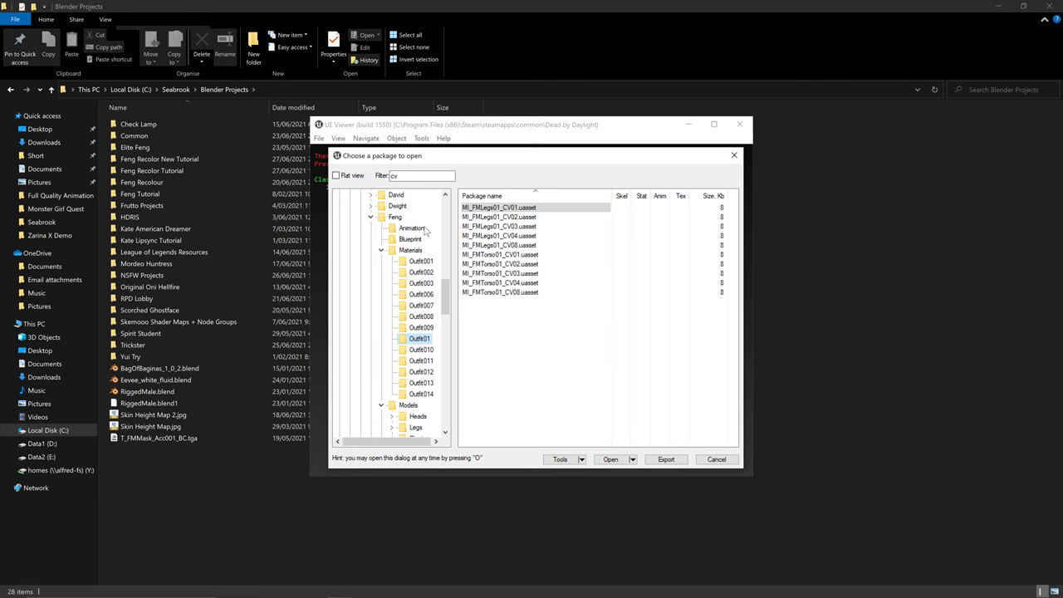
{"action": "double_click", "coordinate": [491, 208]}
{"action": "left_click", "coordinate": [366, 138]}
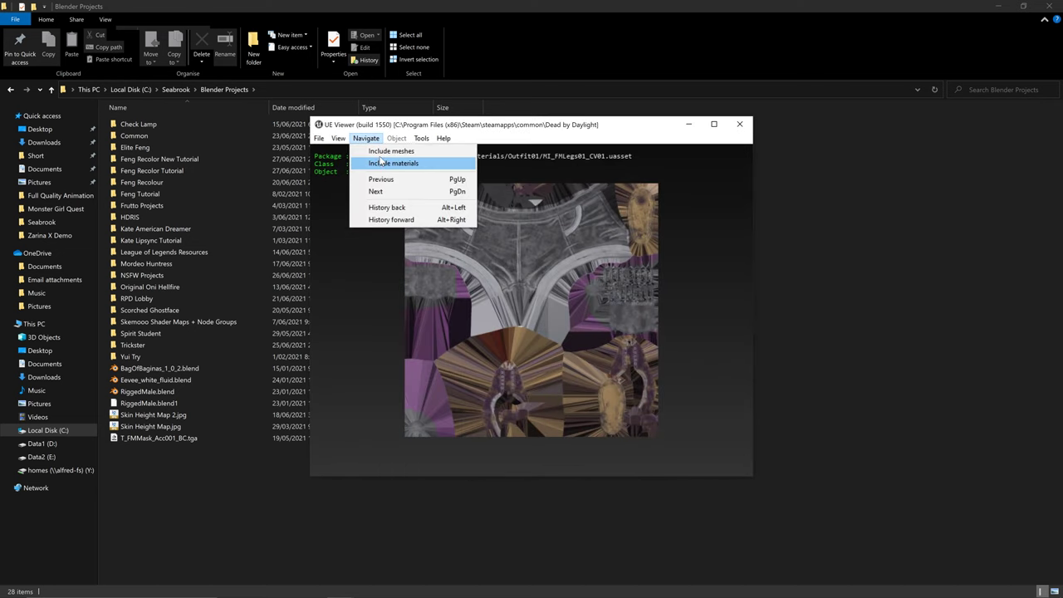
{"action": "left_click", "coordinate": [375, 139]}
{"action": "key", "text": "o"}
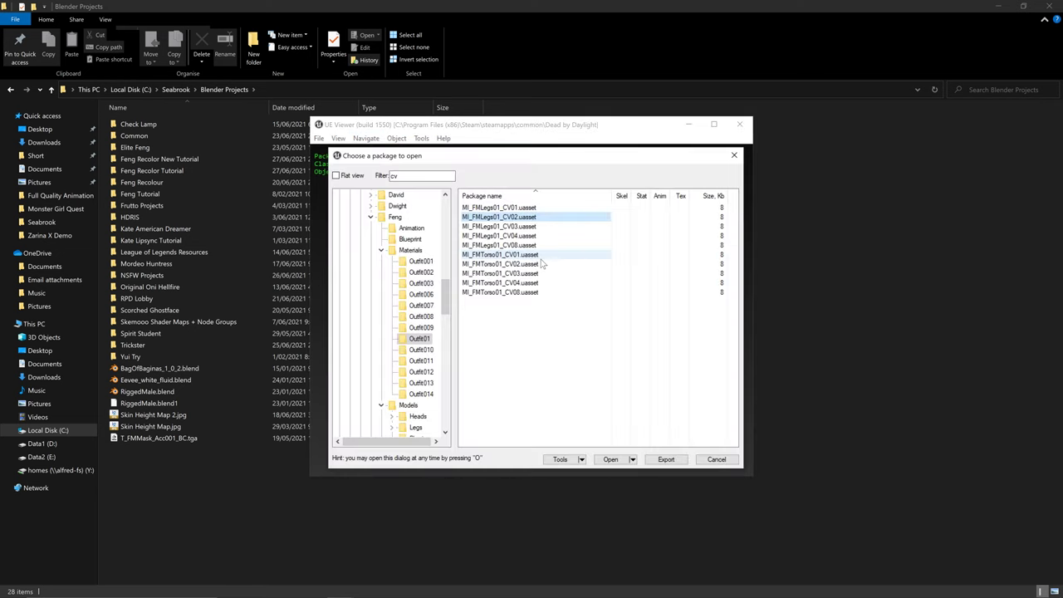
{"action": "double_click", "coordinate": [539, 227]}
{"action": "key", "text": "o"}
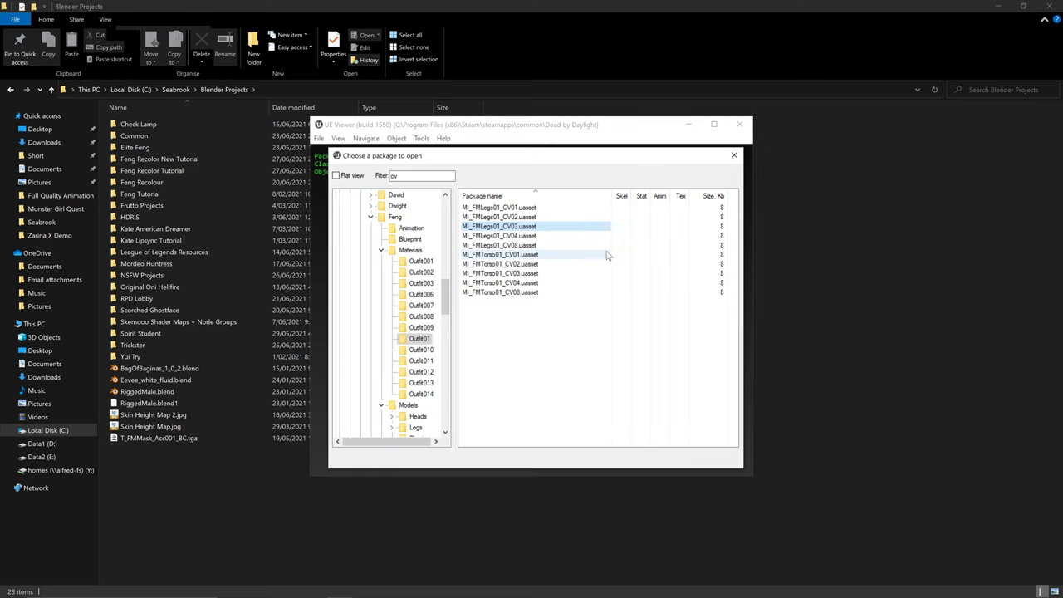
Reverse the name order and export all the filtered Outfit01 torso and legs CV packages to the Feng Recolor New Tutorial folder
{"action": "left_click", "coordinate": [508, 198]}
{"action": "left_click", "coordinate": [504, 217]}
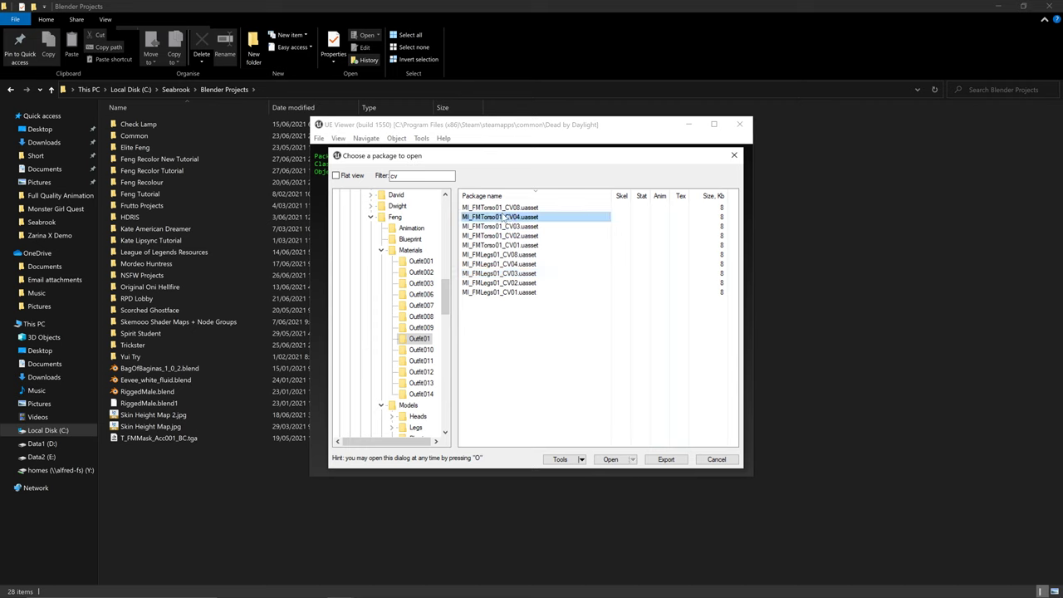
{"action": "left_click", "coordinate": [500, 208]}
{"action": "left_click", "coordinate": [500, 282], "text": "shift"}
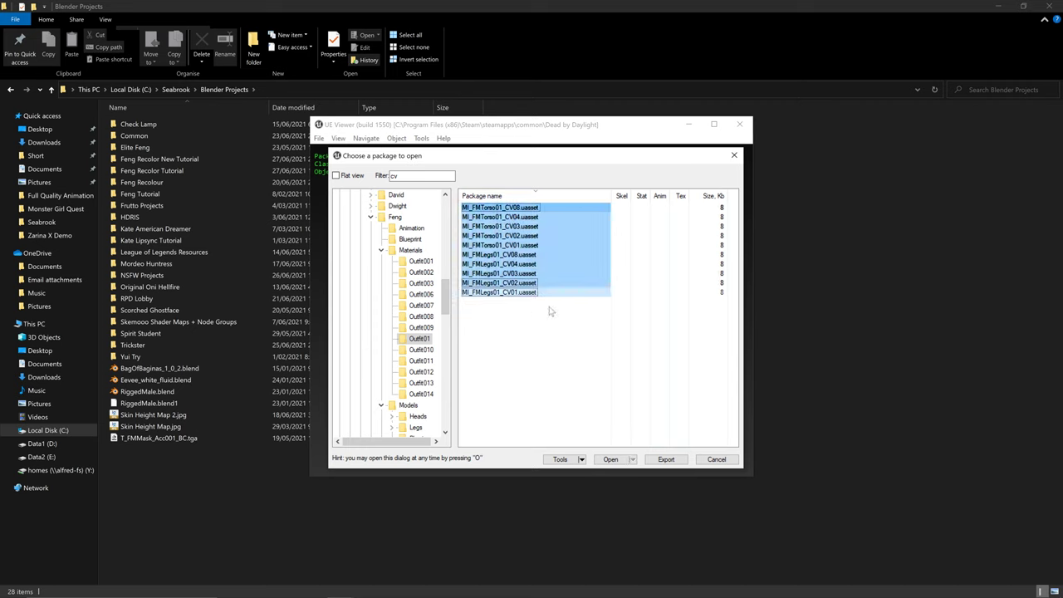
{"action": "left_click", "coordinate": [513, 293]}
{"action": "left_click", "coordinate": [484, 208], "text": "shift"}
{"action": "left_click", "coordinate": [483, 209]}
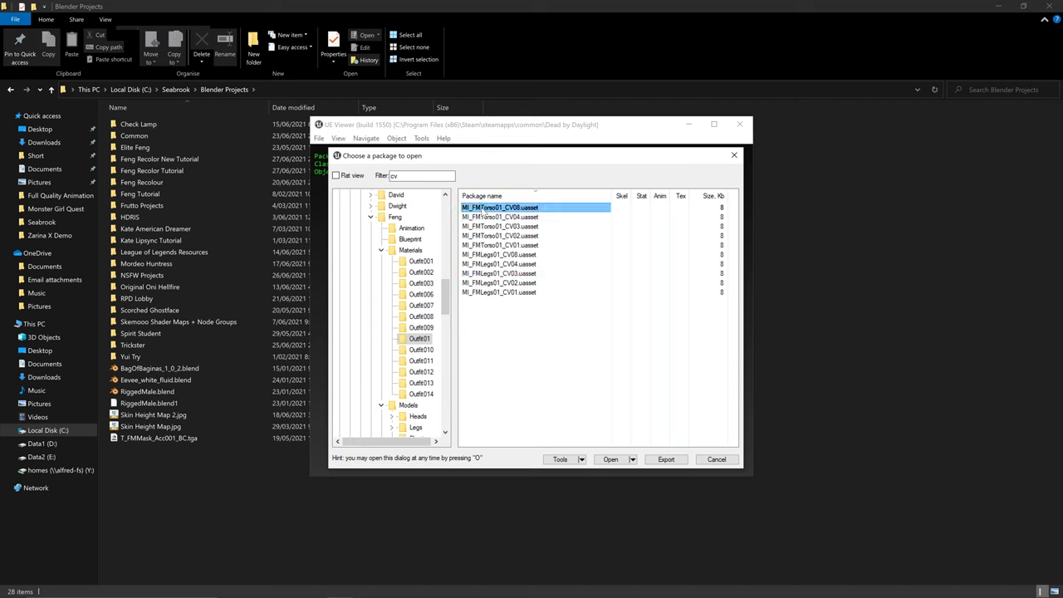
{"action": "left_click", "coordinate": [510, 292], "text": "shift"}
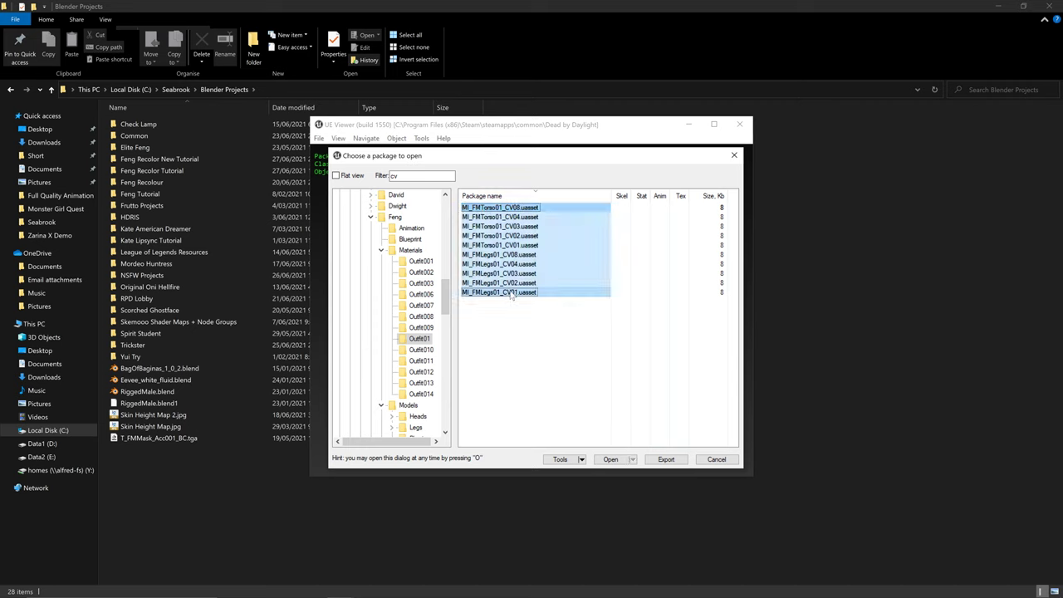
{"action": "left_click", "coordinate": [554, 209]}
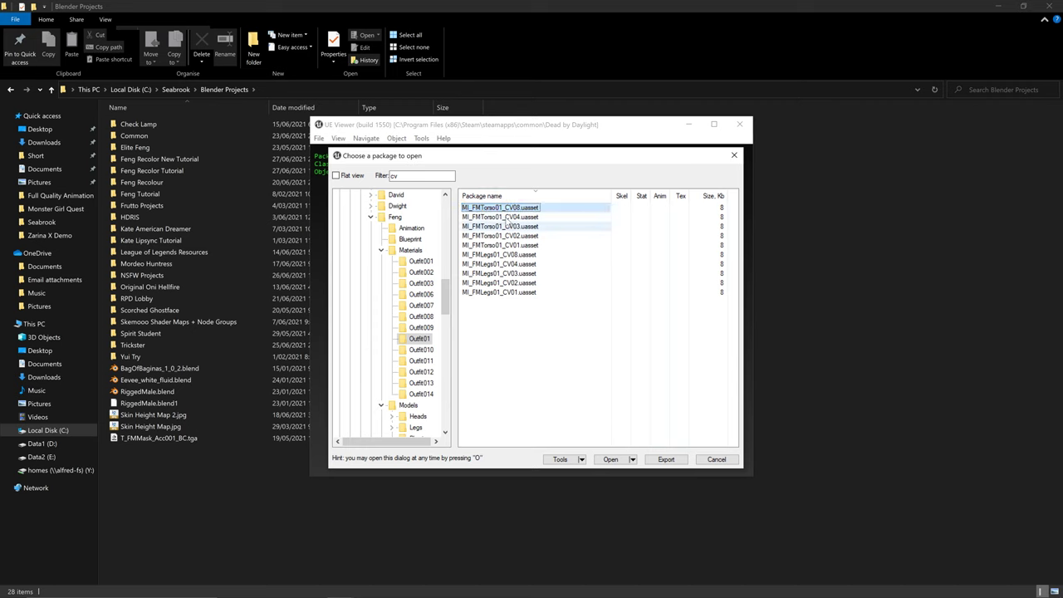
{"action": "left_click", "coordinate": [505, 294], "text": "shift"}
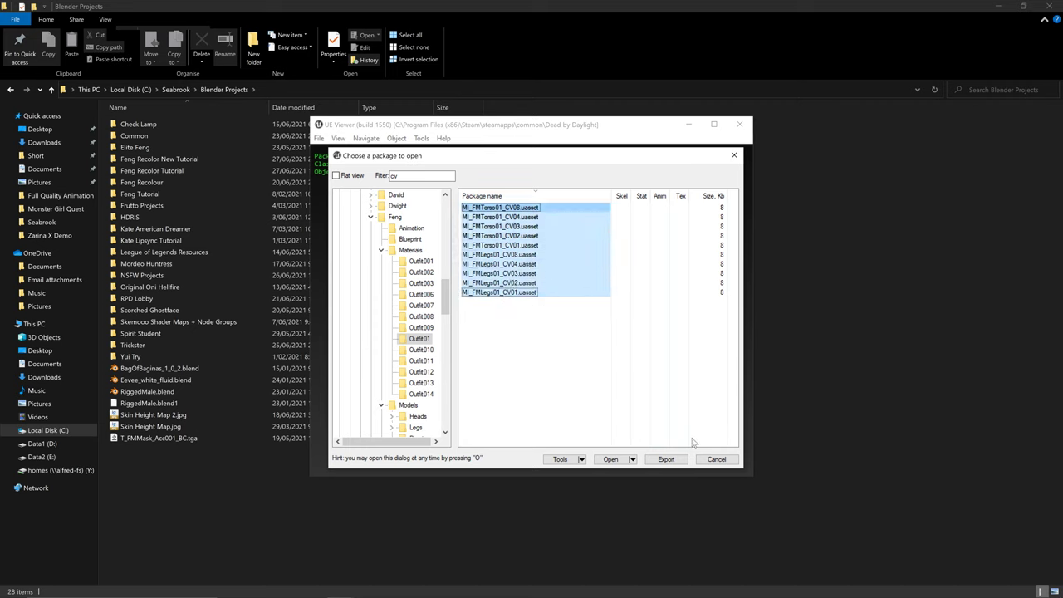
{"action": "left_click", "coordinate": [667, 460]}
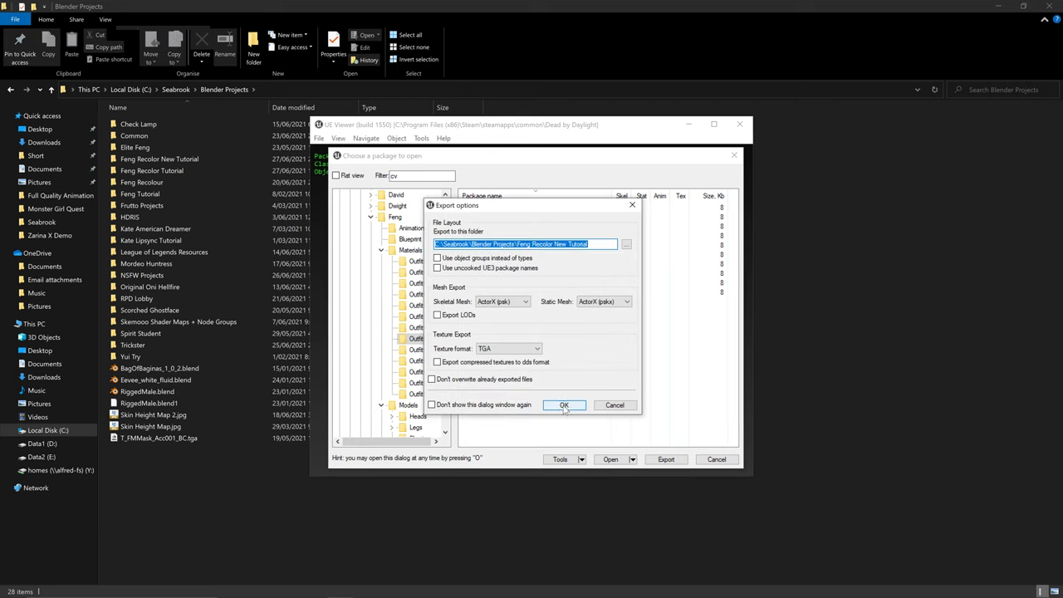
{"action": "left_click", "coordinate": [564, 405]}
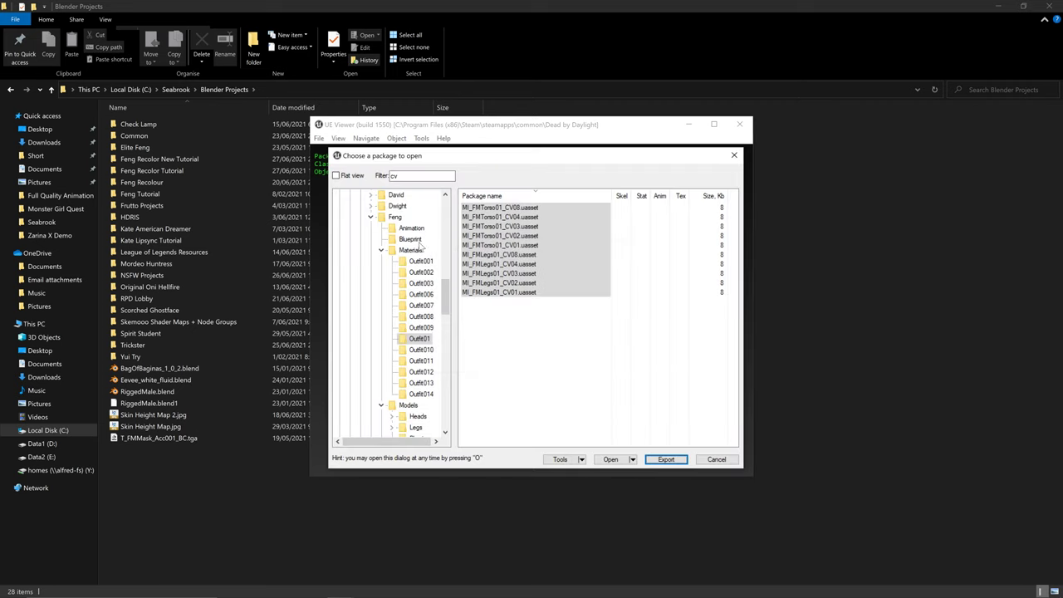
Clear the package filter and export FM_SitOnLog.uasset from Feng's Animation folder to the Feng Recolor New Tutorial folder
{"action": "left_click", "coordinate": [412, 227]}
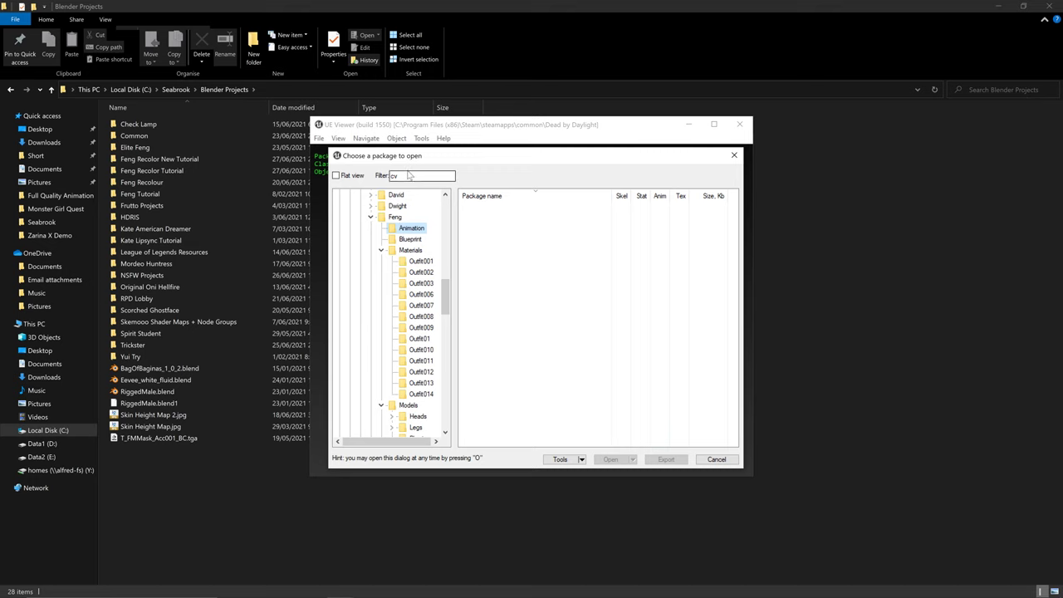
{"action": "left_click", "coordinate": [409, 175]}
{"action": "key", "text": "BackSpace"}
{"action": "key", "text": "BackSpace"}
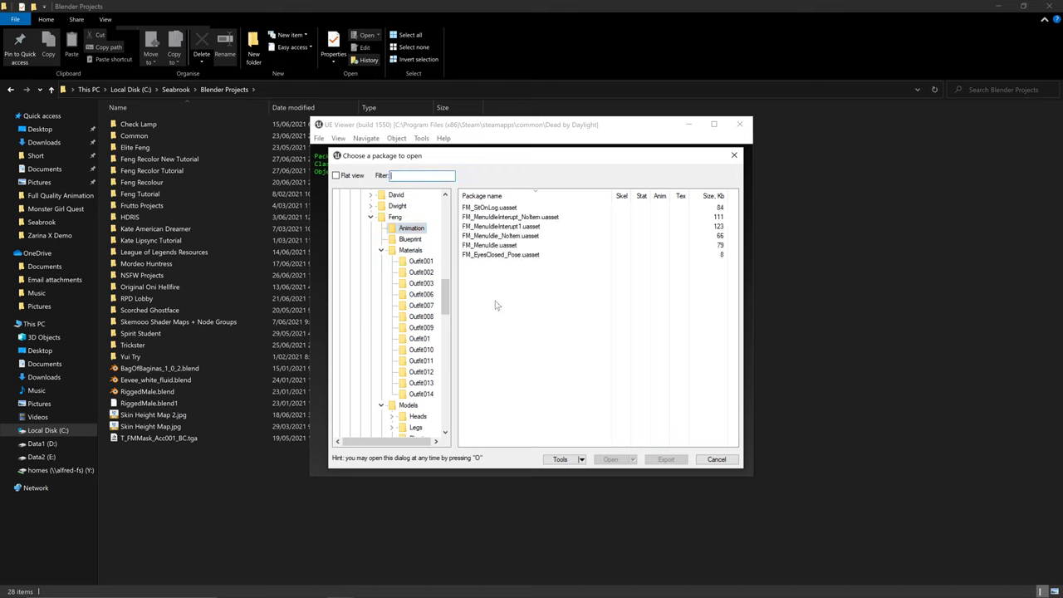
{"action": "left_click", "coordinate": [470, 206]}
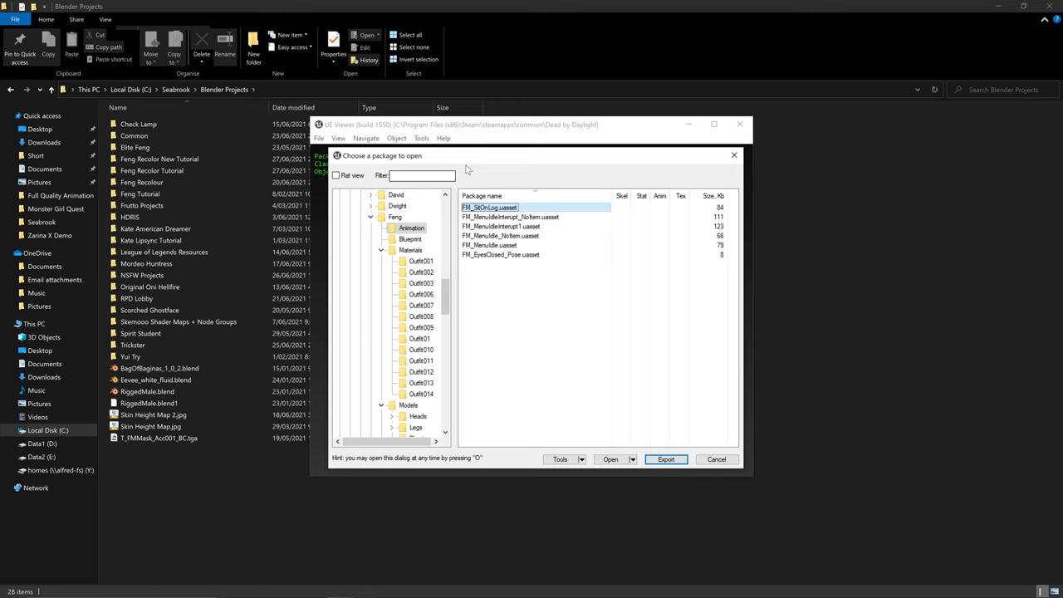
{"action": "left_click", "coordinate": [683, 462]}
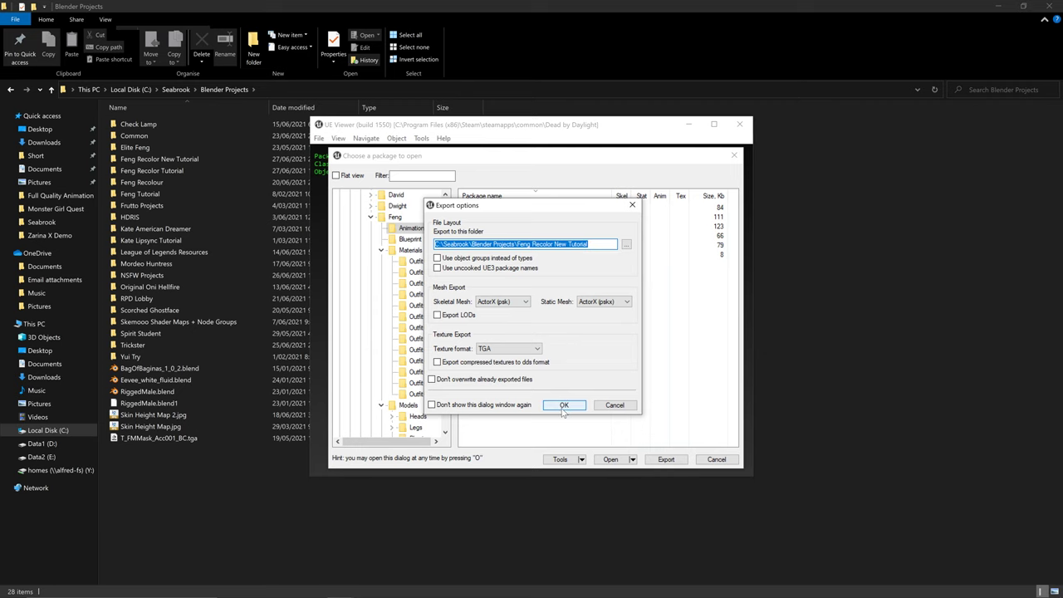
{"action": "left_click", "coordinate": [562, 410]}
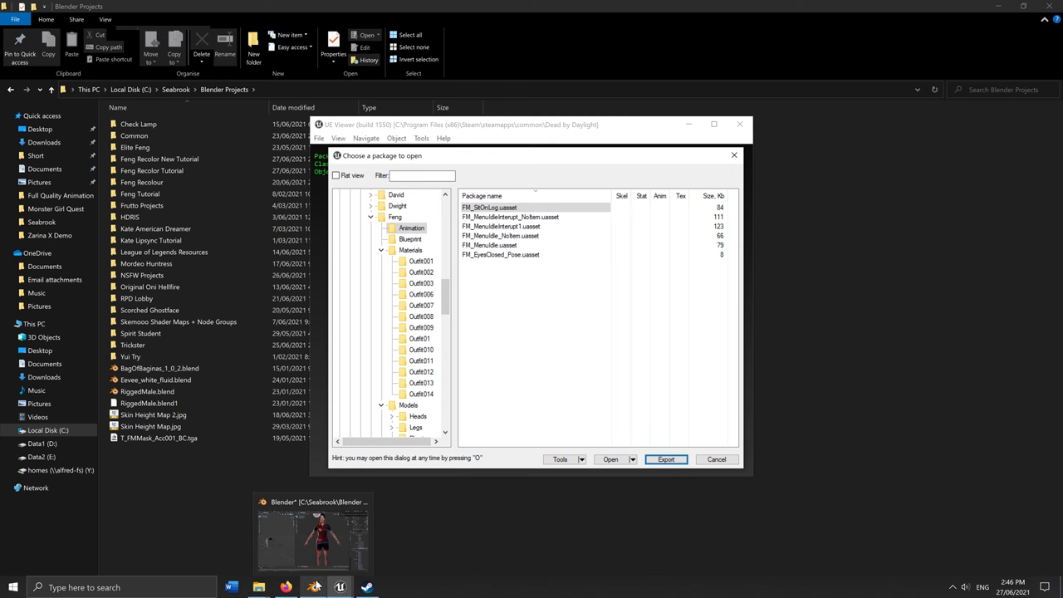
Launch a new Blender instance, dismiss its splash screen and switch to the Layout workspace
{"action": "right_click", "coordinate": [315, 587]}
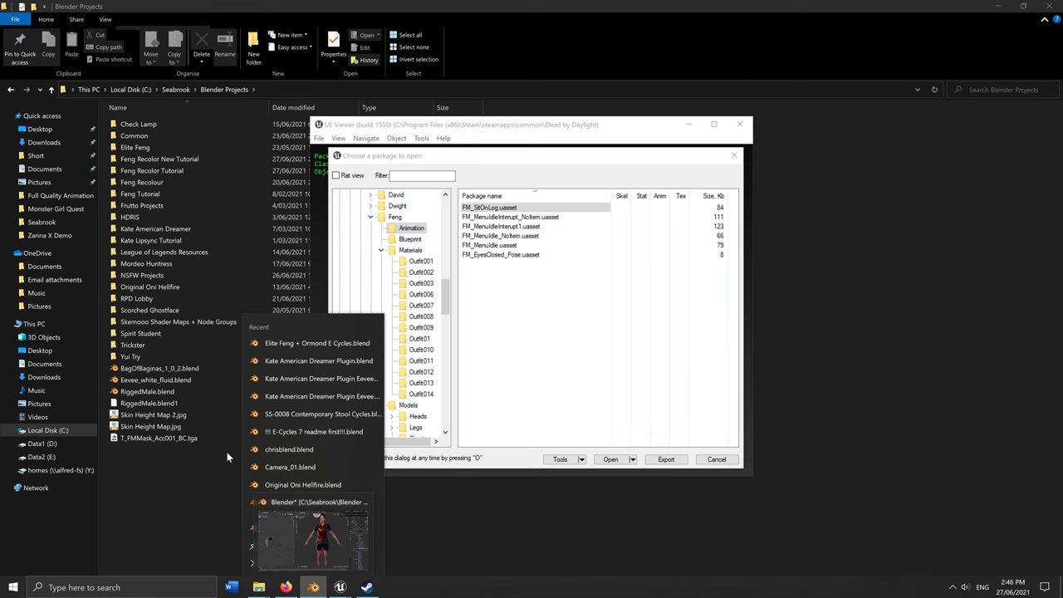
{"action": "left_click", "coordinate": [206, 551]}
{"action": "right_click", "coordinate": [314, 586]}
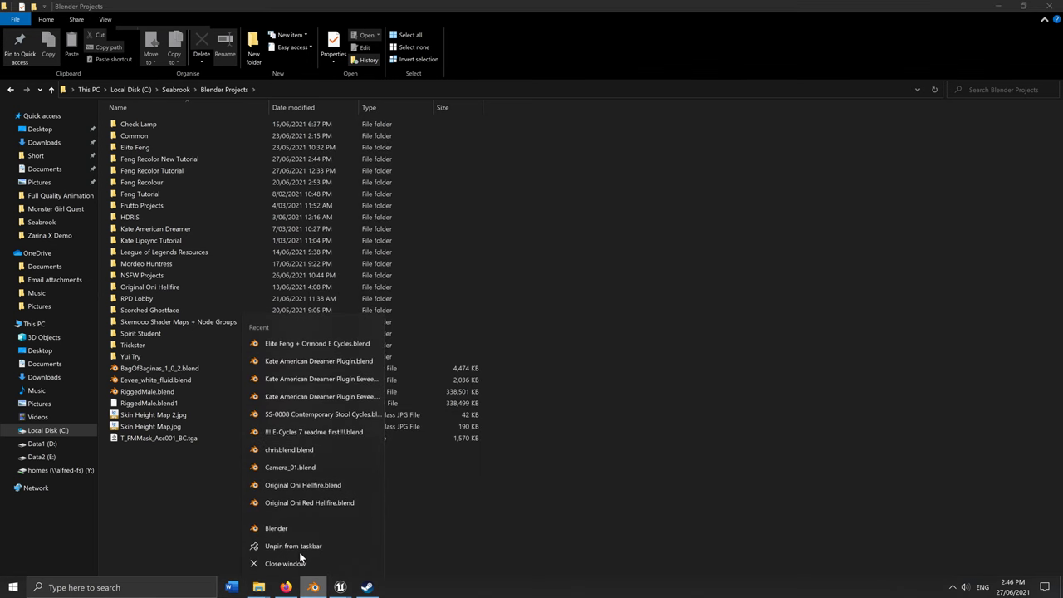
{"action": "left_click", "coordinate": [286, 531]}
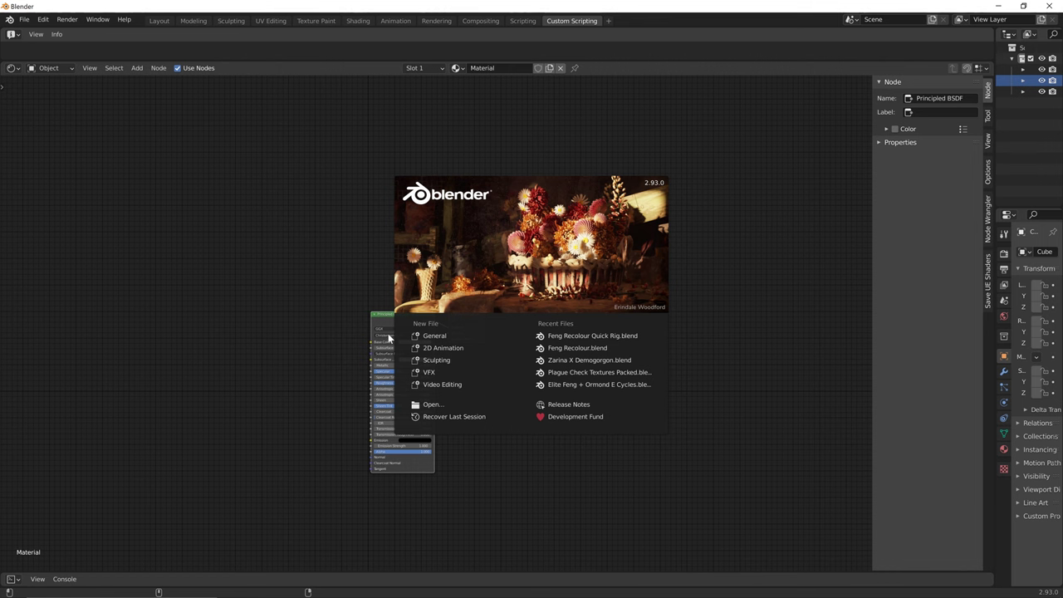
{"action": "left_click", "coordinate": [277, 63]}
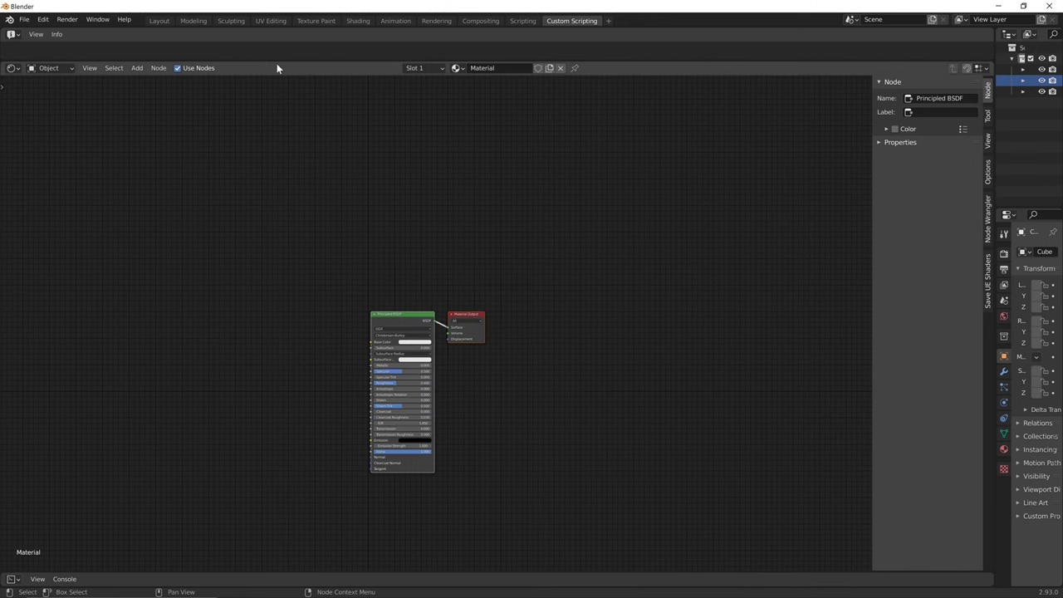
{"action": "left_click", "coordinate": [158, 20]}
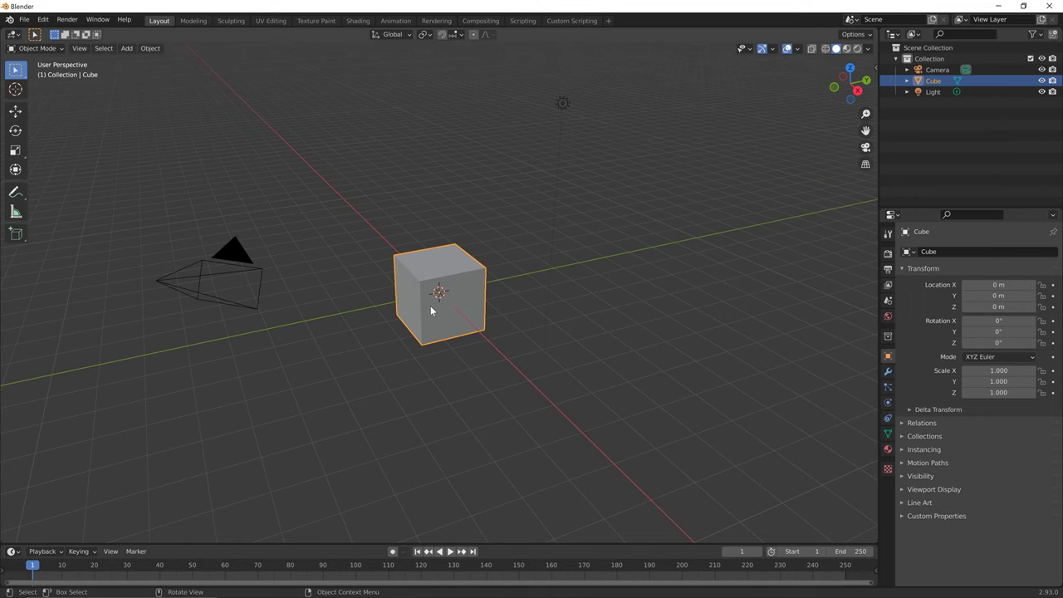
Delete the default camera, cube and light from the scene
{"action": "left_click", "coordinate": [636, 317]}
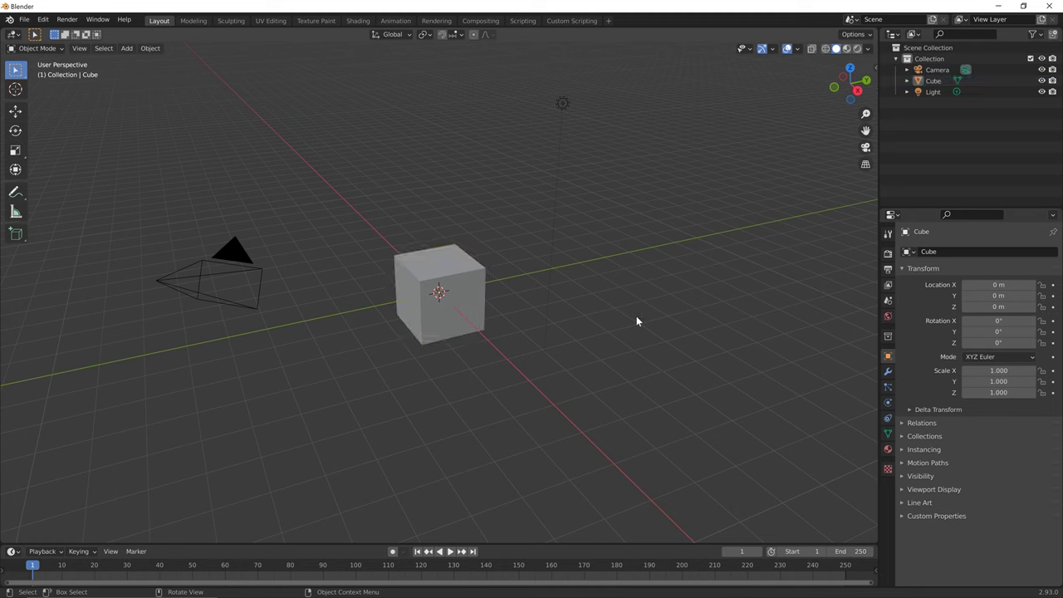
{"action": "left_click", "coordinate": [584, 312]}
{"action": "key", "text": "a"}
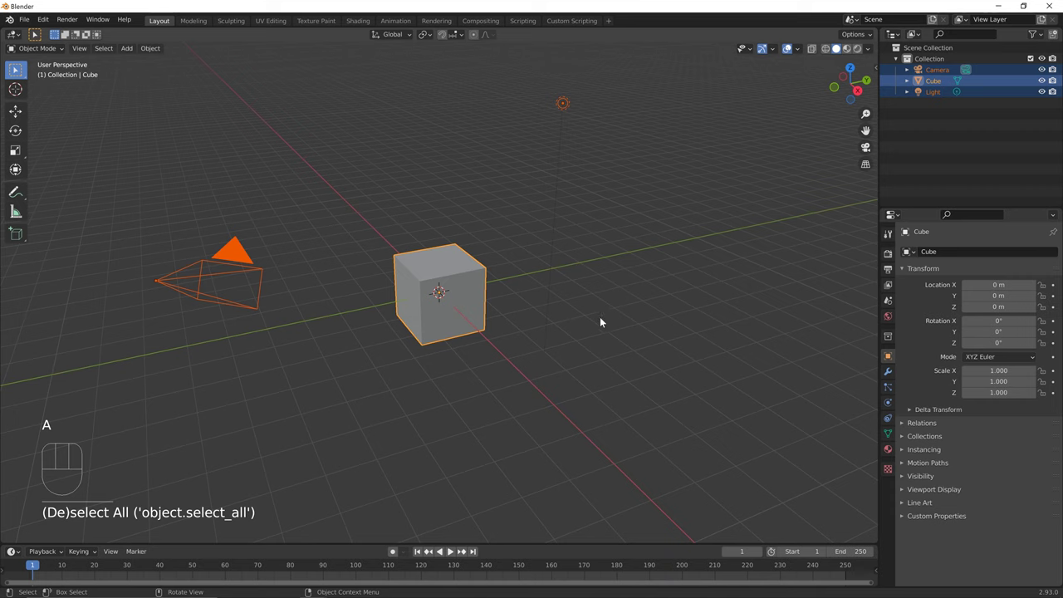
{"action": "key", "text": "x"}
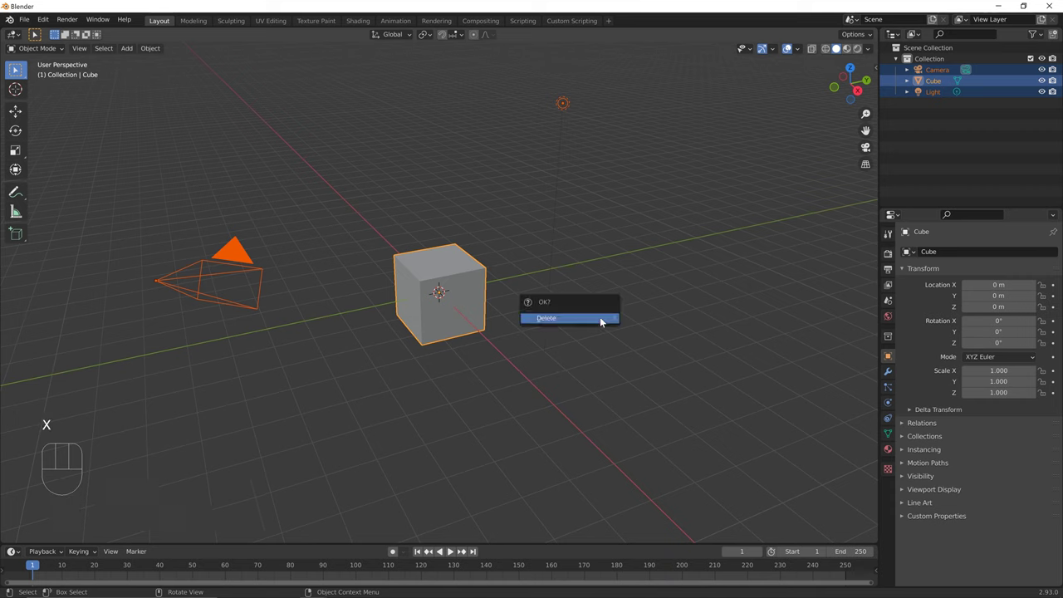
{"action": "left_click", "coordinate": [602, 321]}
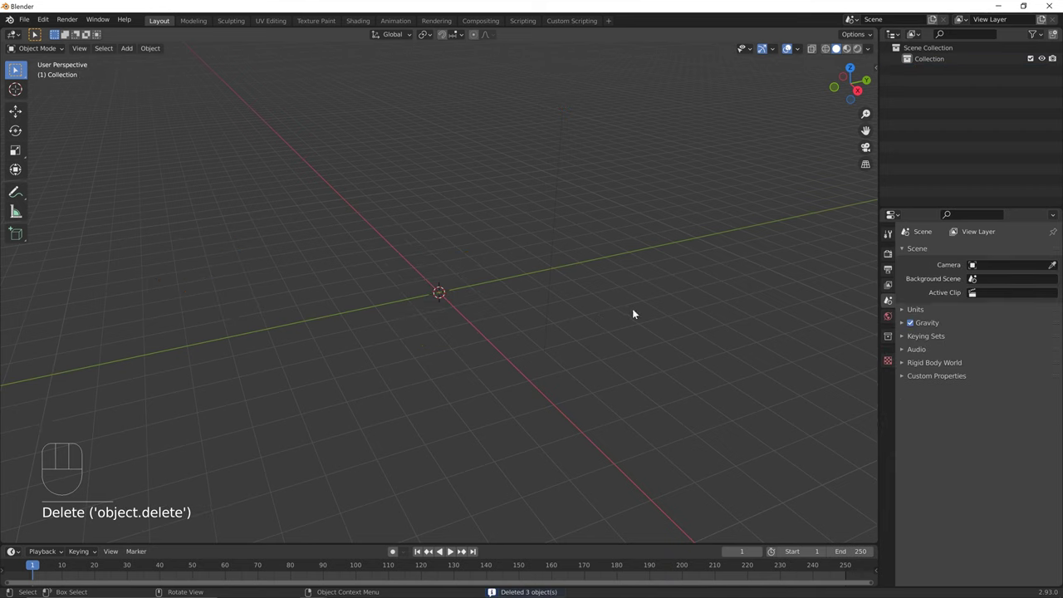
Show the PSK/PSA import options, enable Reorient bones and limit the PSK import to Mesh
{"action": "key", "text": "n"}
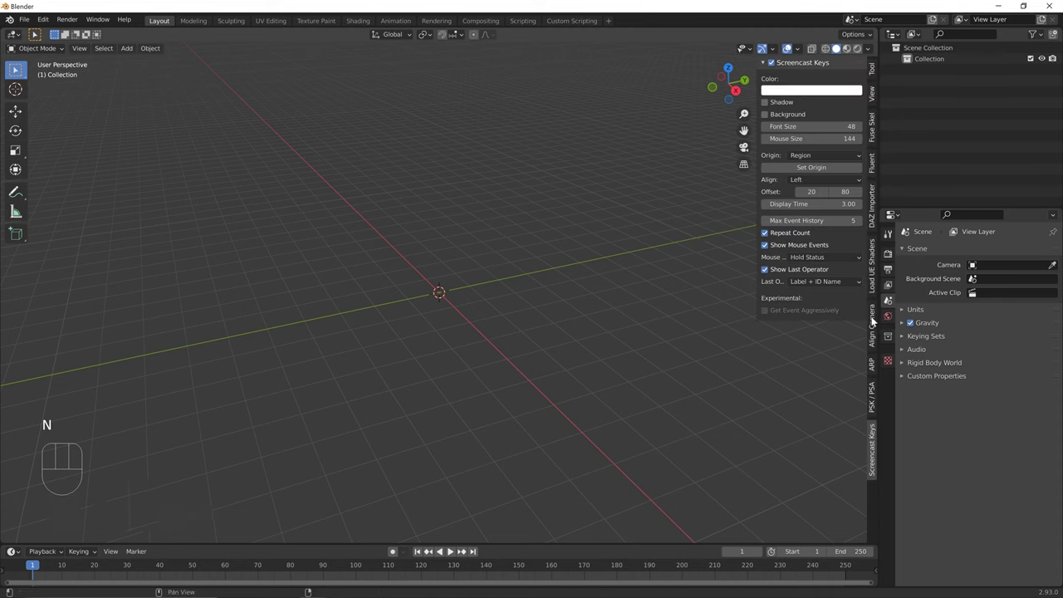
{"action": "left_click", "coordinate": [872, 407]}
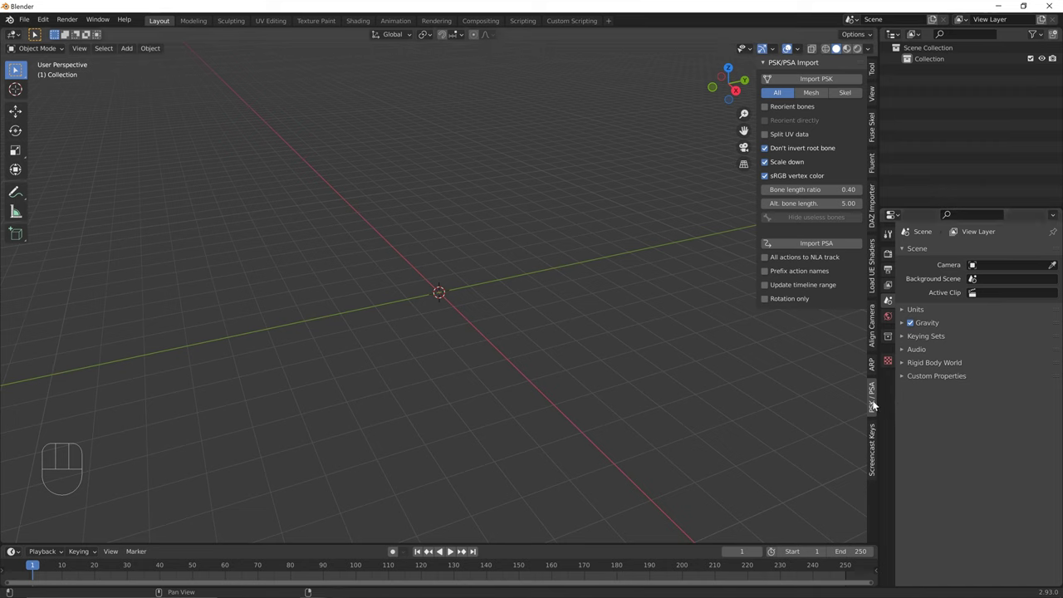
{"action": "key", "text": "n"}
{"action": "key", "text": "n"}
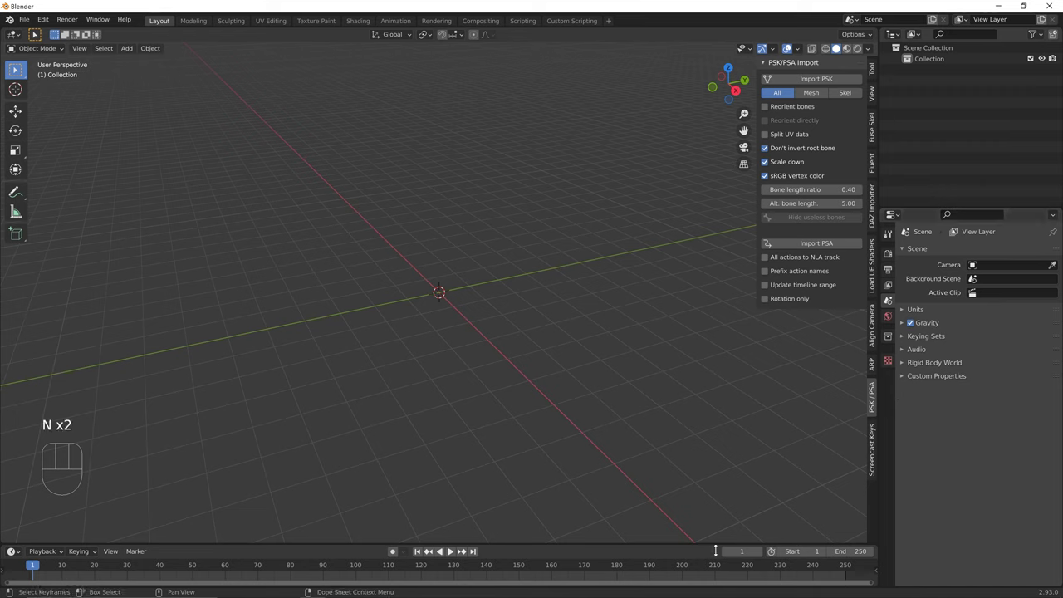
{"action": "key", "text": "n"}
{"action": "key", "text": "n"}
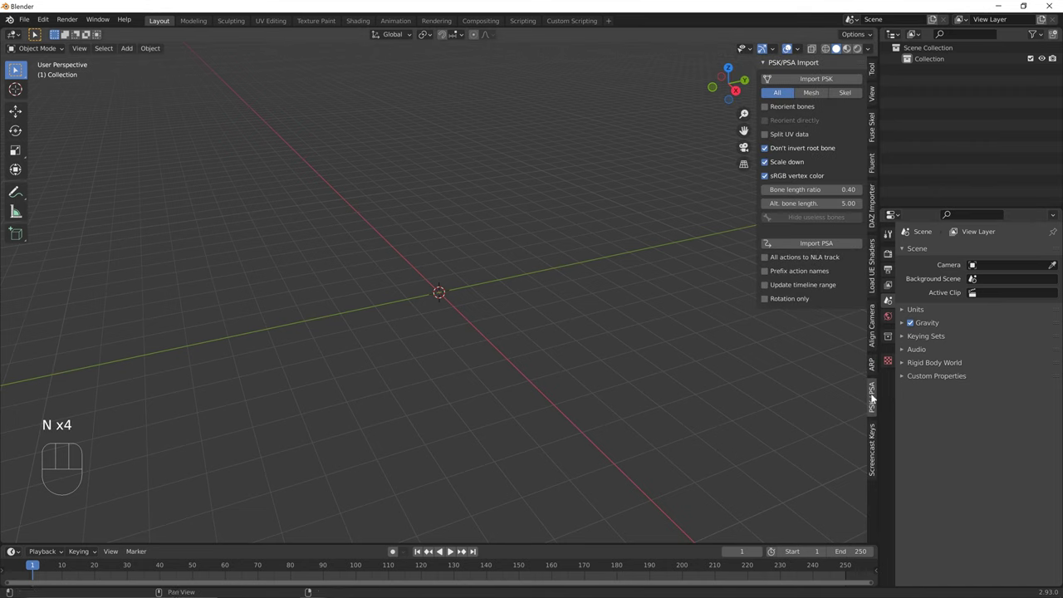
{"action": "left_click", "coordinate": [793, 107]}
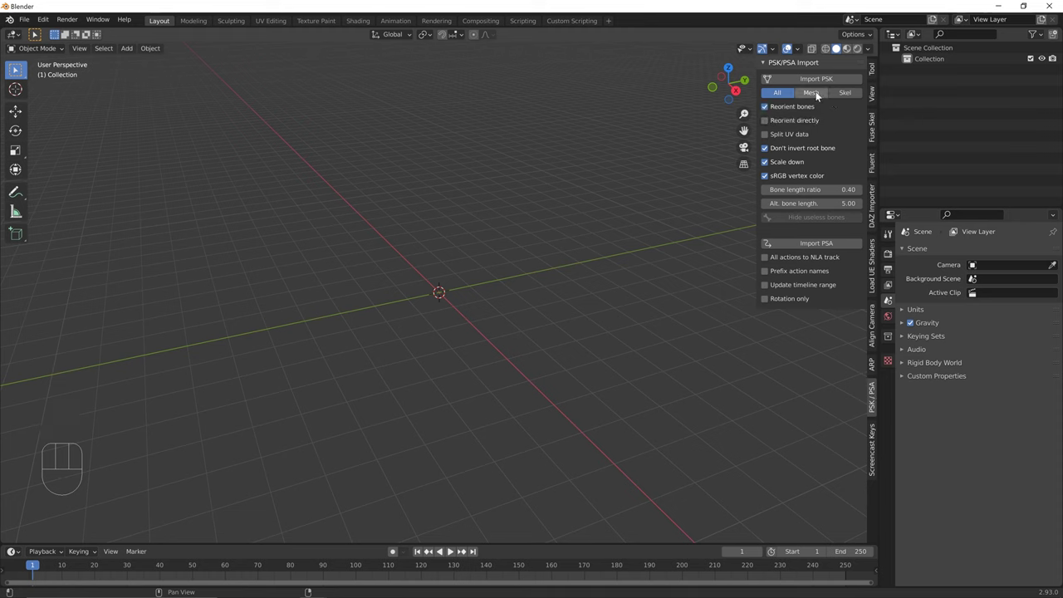
{"action": "left_click", "coordinate": [817, 94]}
Start a PSK import, browse to C:\Seabrook\Blender Projects\Feng Recolor New Tutorial\Game\Characters\Campers\Feng and add that folder to the favorites
{"action": "left_click", "coordinate": [813, 79]}
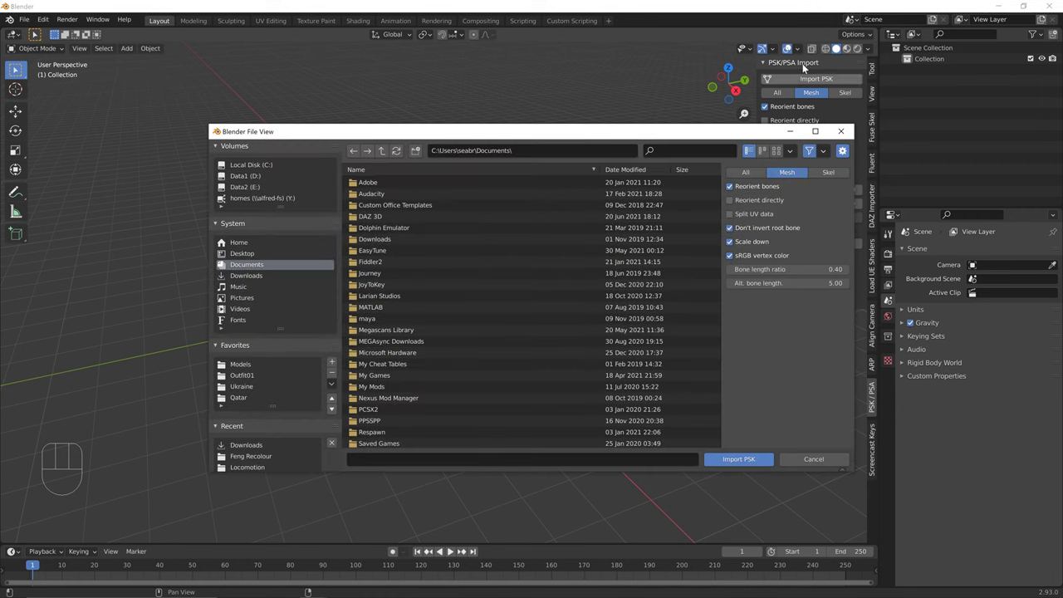
{"action": "left_click", "coordinate": [305, 275]}
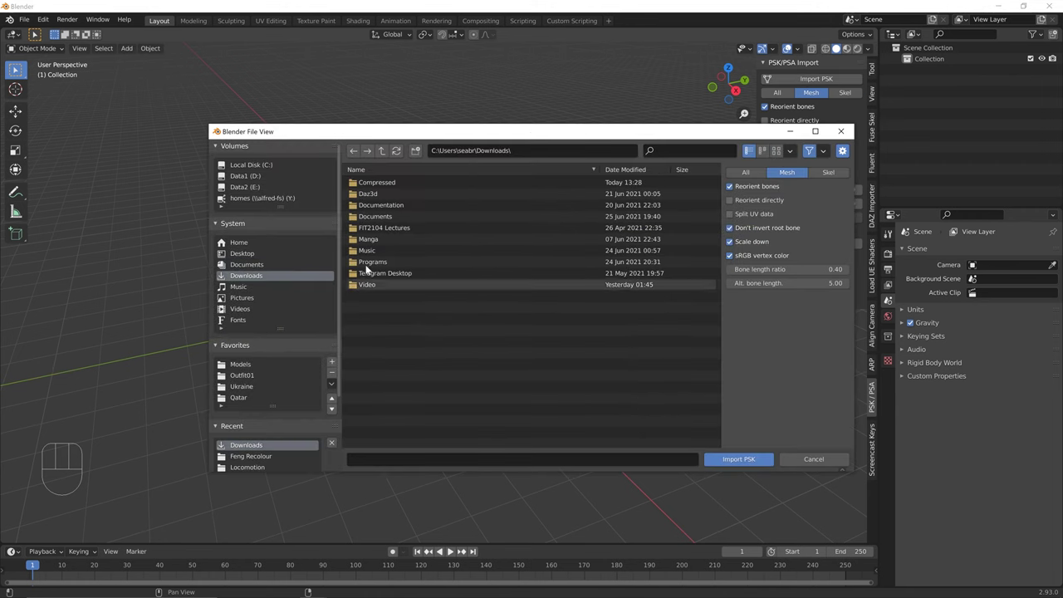
{"action": "left_click", "coordinate": [266, 164]}
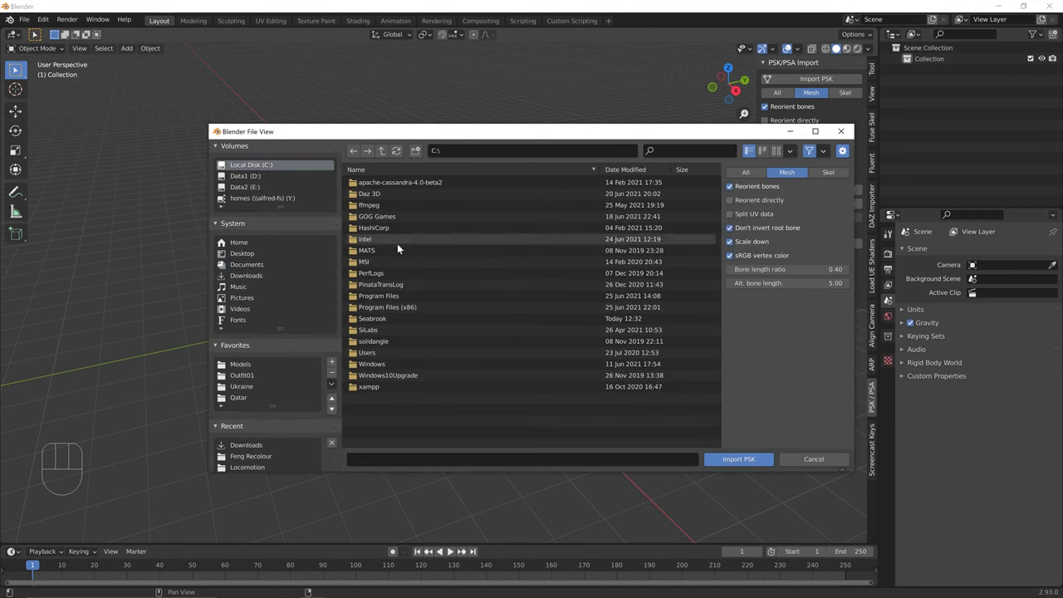
{"action": "double_click", "coordinate": [384, 317]}
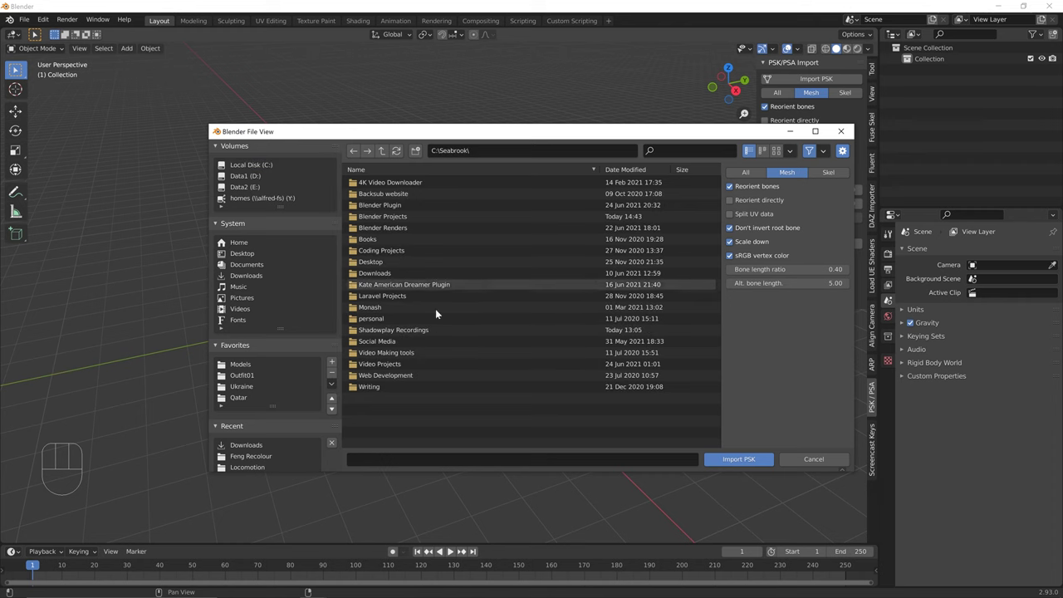
{"action": "double_click", "coordinate": [390, 216]}
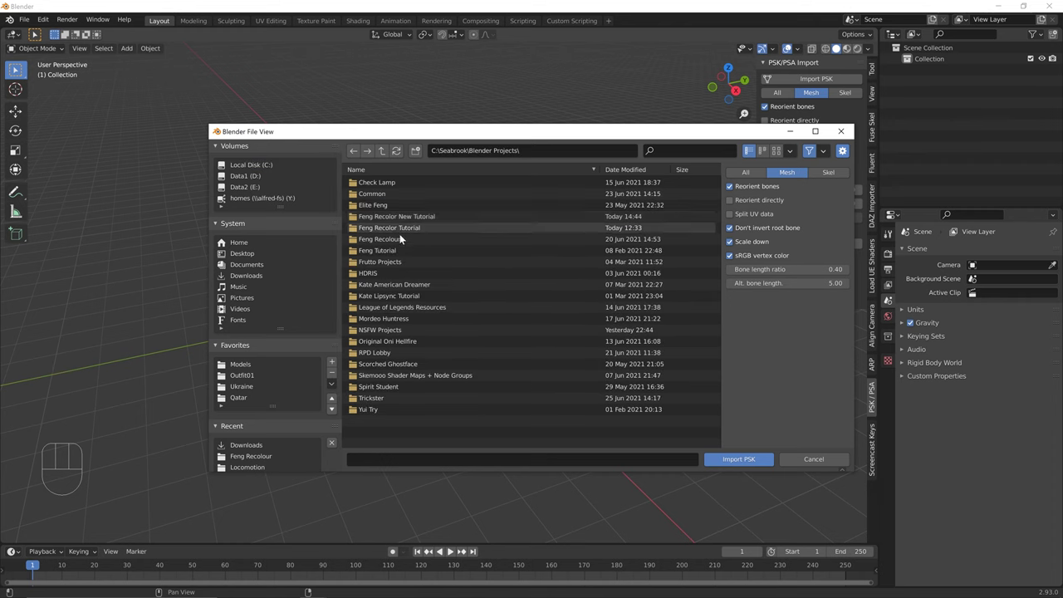
{"action": "double_click", "coordinate": [391, 216]}
{"action": "double_click", "coordinate": [372, 182]}
{"action": "left_click", "coordinate": [376, 184]}
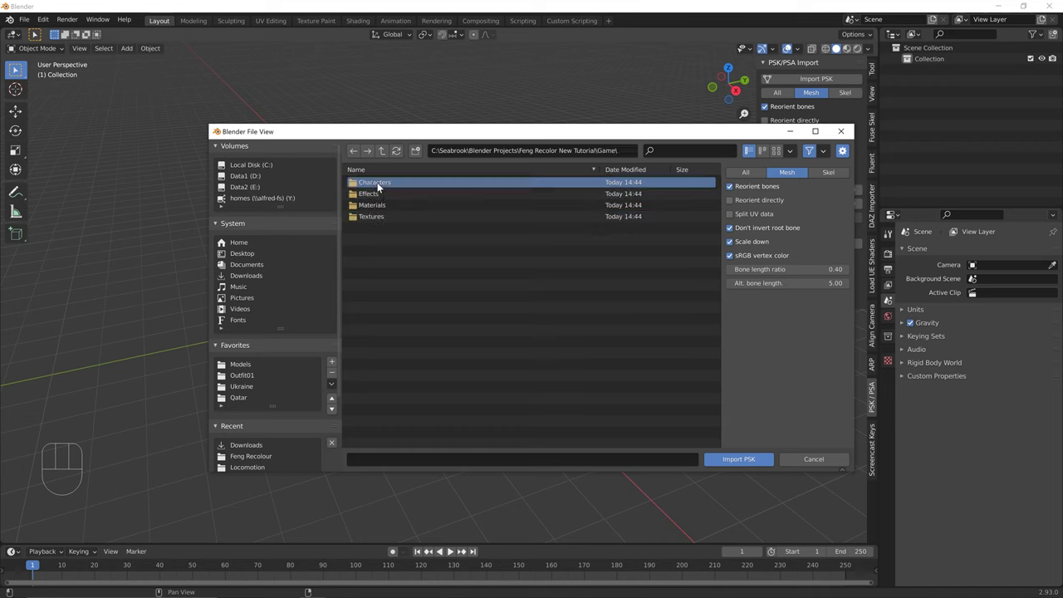
{"action": "double_click", "coordinate": [376, 185]}
{"action": "double_click", "coordinate": [372, 179]}
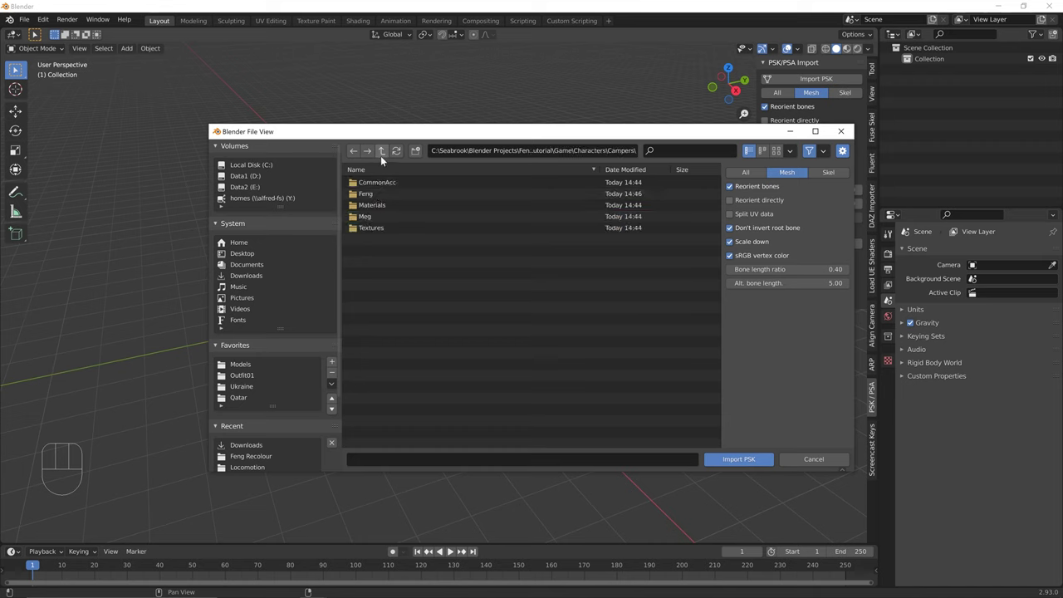
{"action": "double_click", "coordinate": [388, 192]}
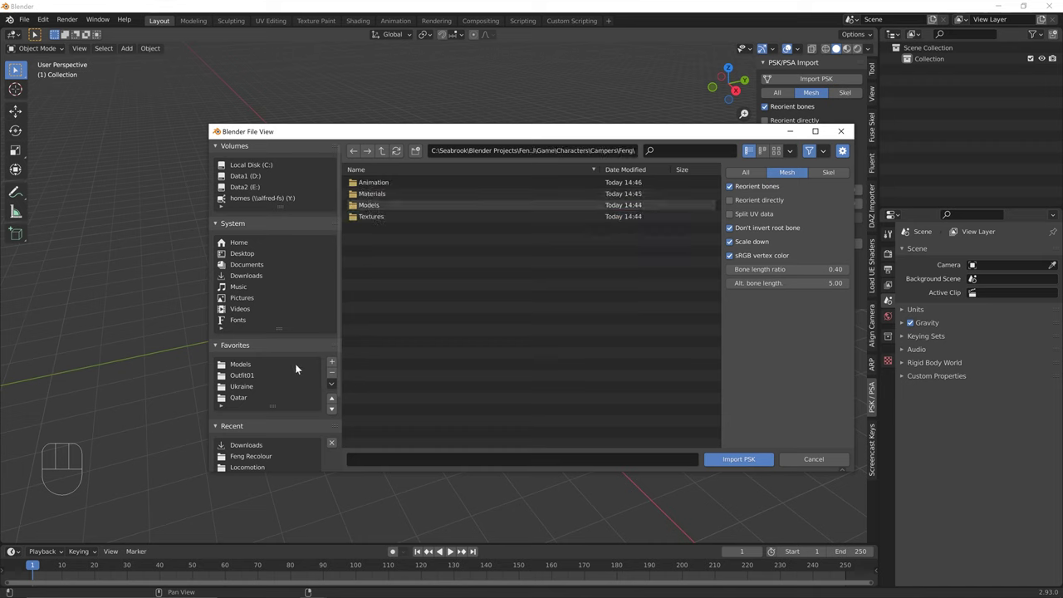
{"action": "left_click", "coordinate": [331, 362]}
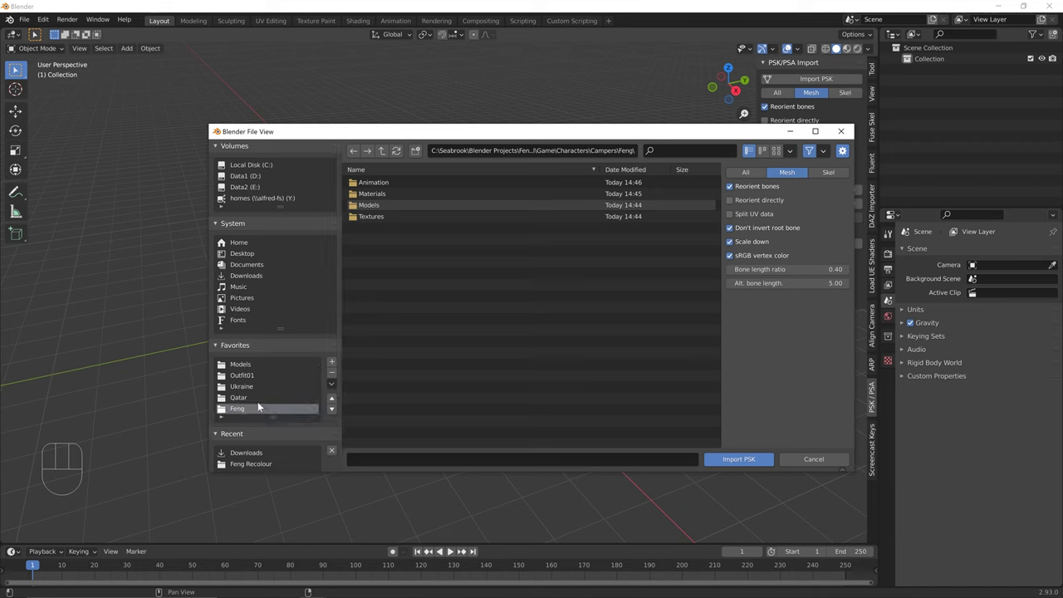
Import the head mesh FM_Head00_REF.psk from Feng's Models\Heads folder
{"action": "double_click", "coordinate": [401, 205]}
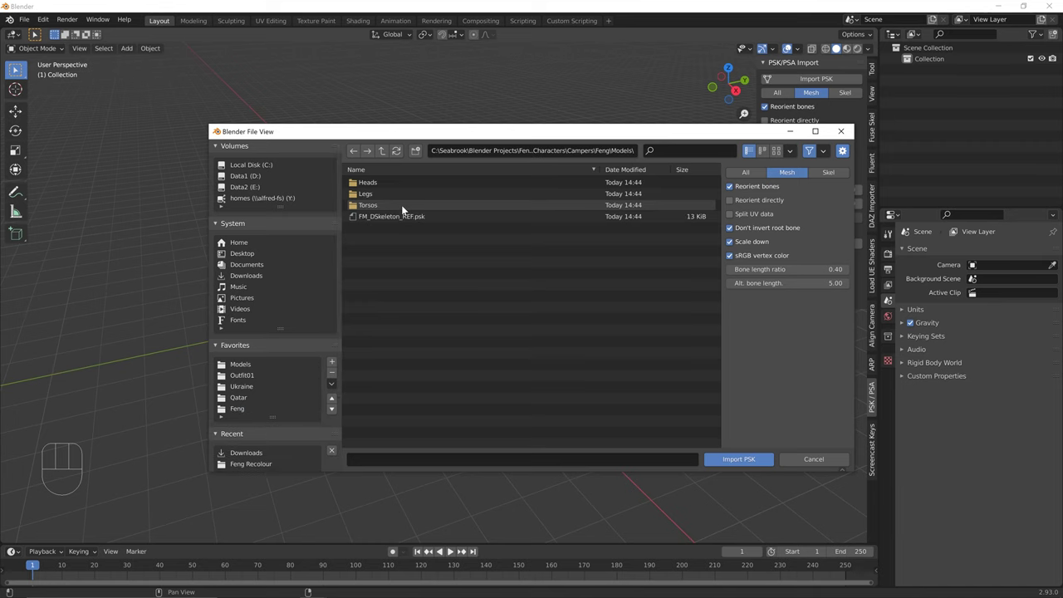
{"action": "double_click", "coordinate": [386, 180]}
{"action": "left_click", "coordinate": [381, 195]}
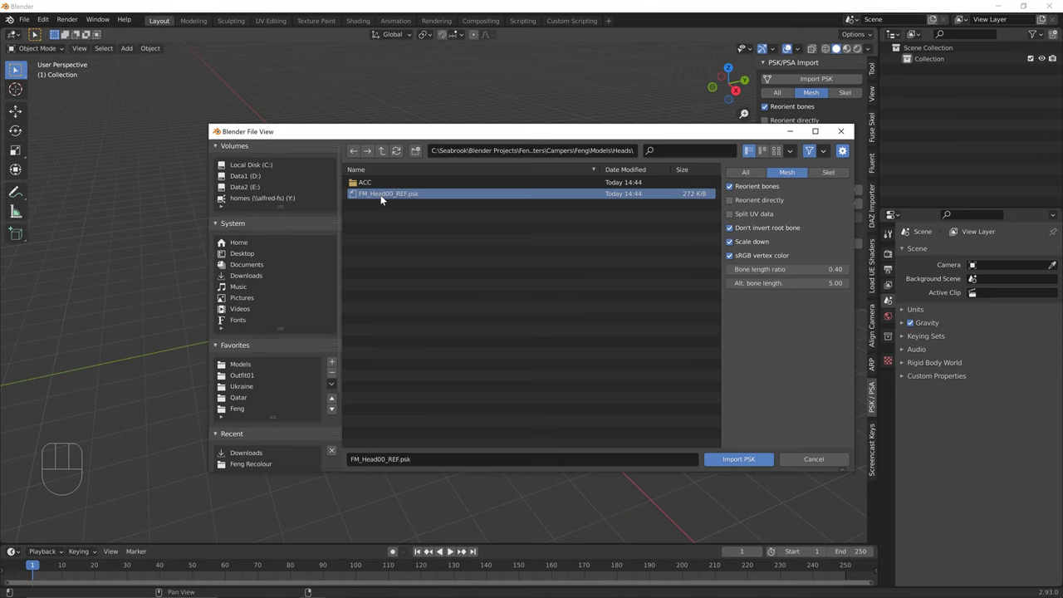
{"action": "double_click", "coordinate": [381, 194]}
Examine the imported head mesh and its placement relative to the scene origin from several angles and distances
{"action": "middle_click_drag", "start_coordinate": [387, 252], "coordinate": [612, 294]}
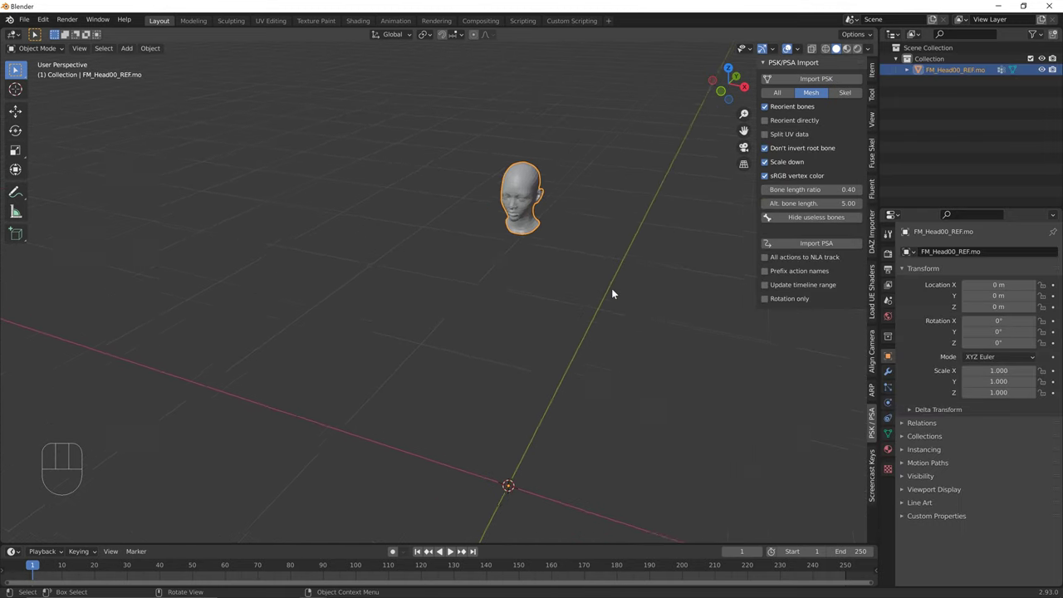
{"action": "scroll", "coordinate": [612, 308], "scroll_direction": "up", "scroll_amount": 1}
{"action": "scroll", "coordinate": [612, 311], "scroll_direction": "down", "scroll_amount": 6}
{"action": "scroll", "coordinate": [552, 337], "scroll_direction": "up", "scroll_amount": 2}
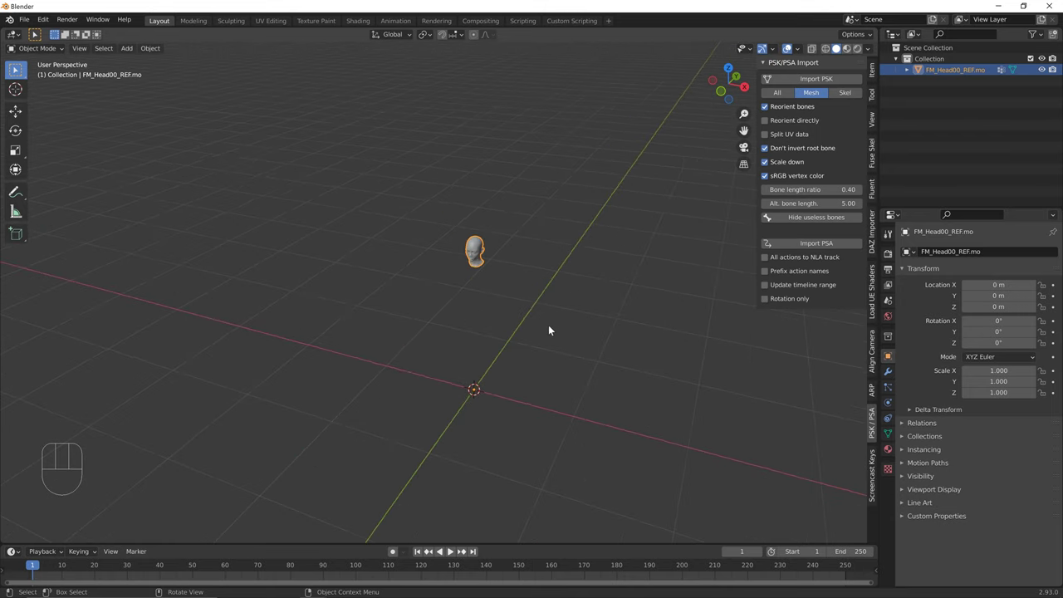
{"action": "scroll", "coordinate": [550, 327], "scroll_direction": "down", "scroll_amount": 2}
{"action": "scroll", "coordinate": [550, 327], "scroll_direction": "up", "scroll_amount": 2}
{"action": "middle_click_drag", "start_coordinate": [636, 466], "coordinate": [662, 428]}
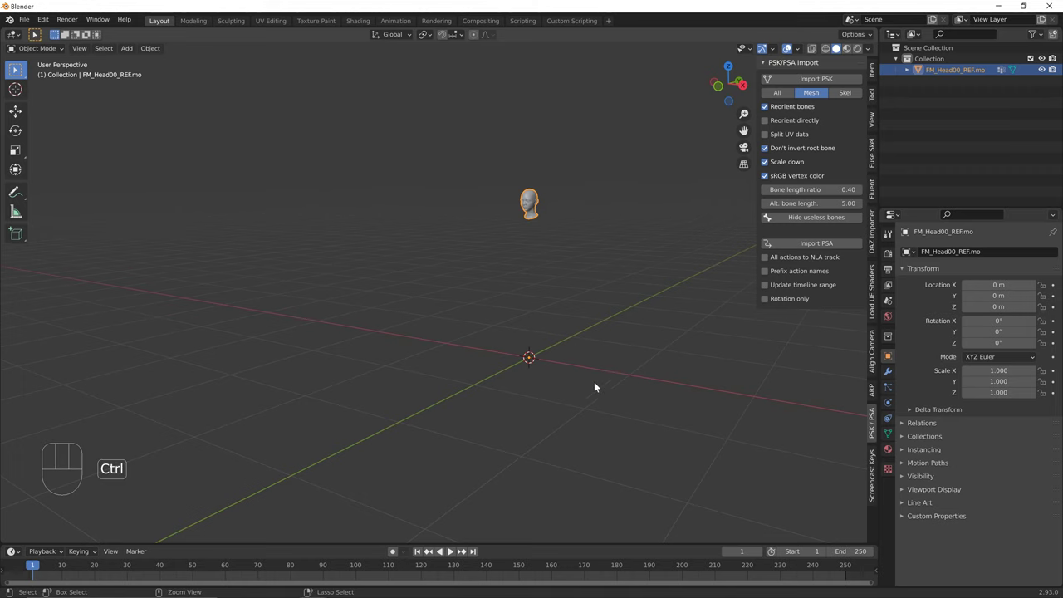
{"action": "middle_click_drag", "start_coordinate": [594, 383], "coordinate": [574, 330], "text": "ctrl"}
{"action": "middle_click_drag", "start_coordinate": [584, 270], "coordinate": [619, 292]}
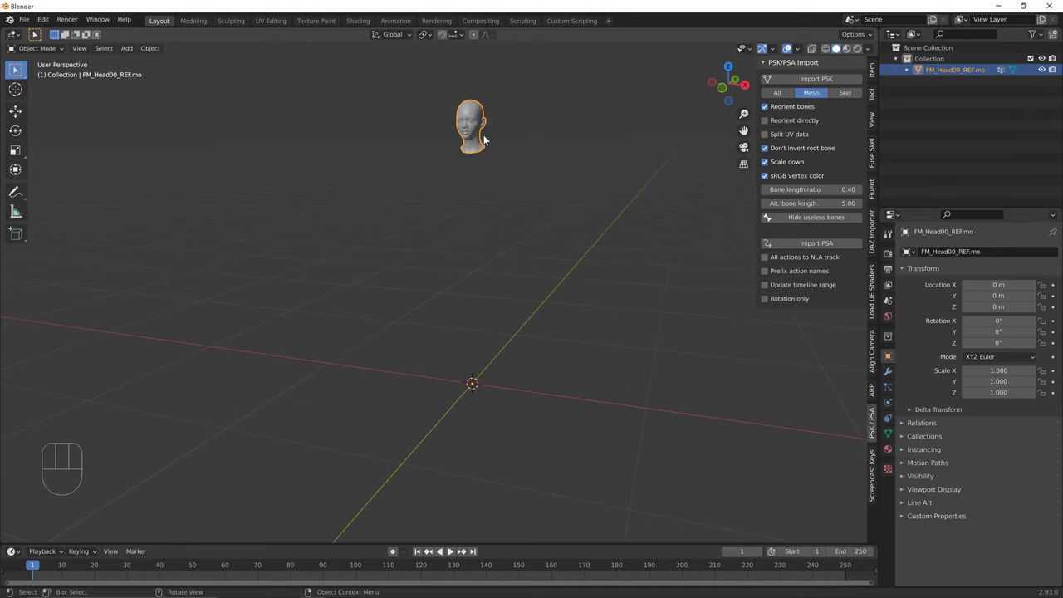
{"action": "middle_click_drag", "start_coordinate": [489, 180], "coordinate": [526, 231]}
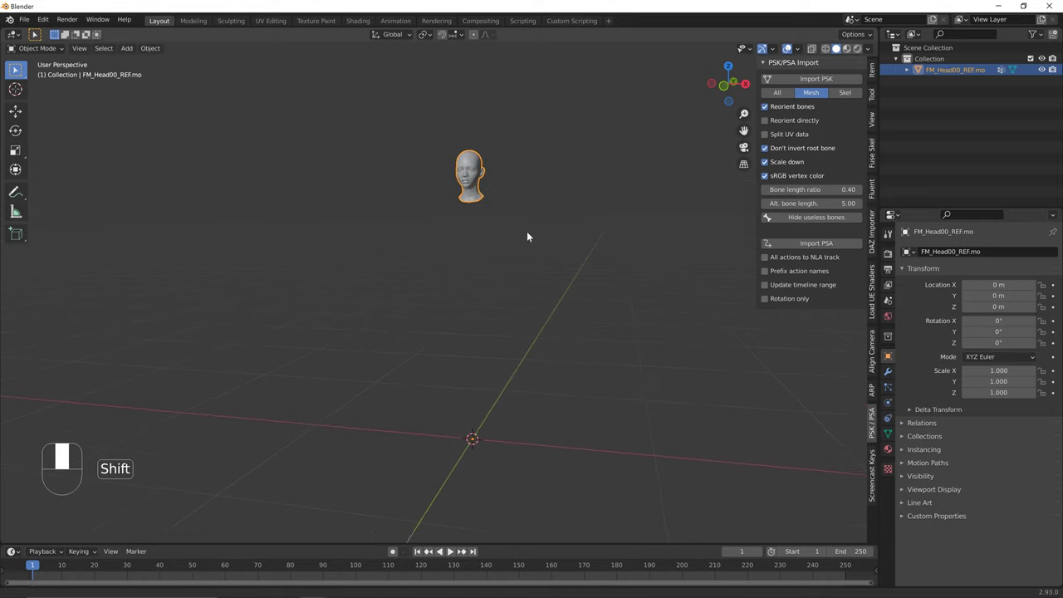
{"action": "middle_click_drag", "start_coordinate": [582, 293], "coordinate": [571, 252], "text": "ctrl"}
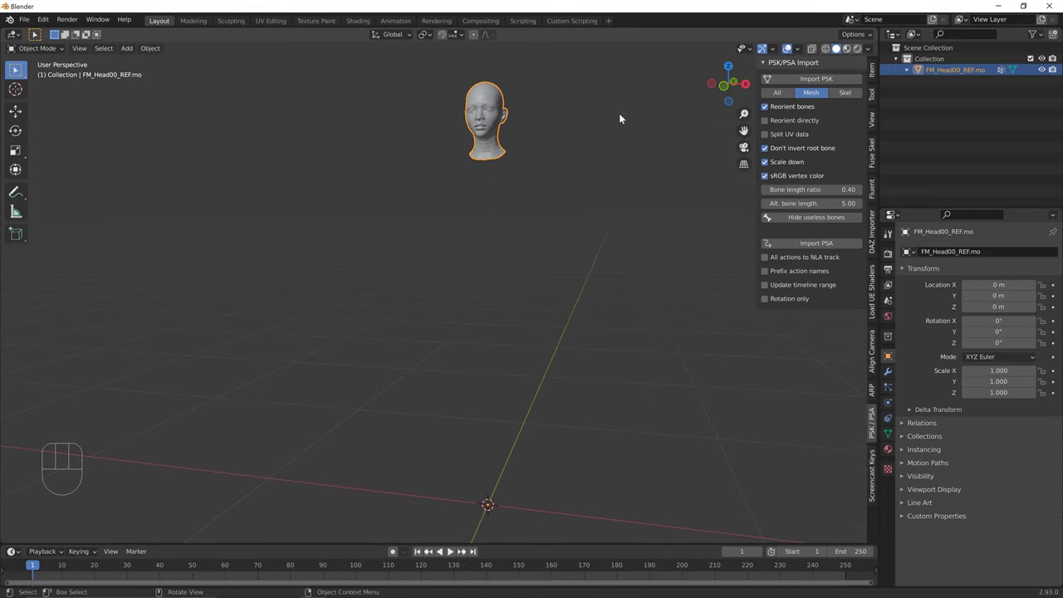
Import FM_Hair_ACC01_REF.psk from Heads\ACC\Top\Models with the All option, bringing in both mesh and skeleton
{"action": "left_click", "coordinate": [806, 80]}
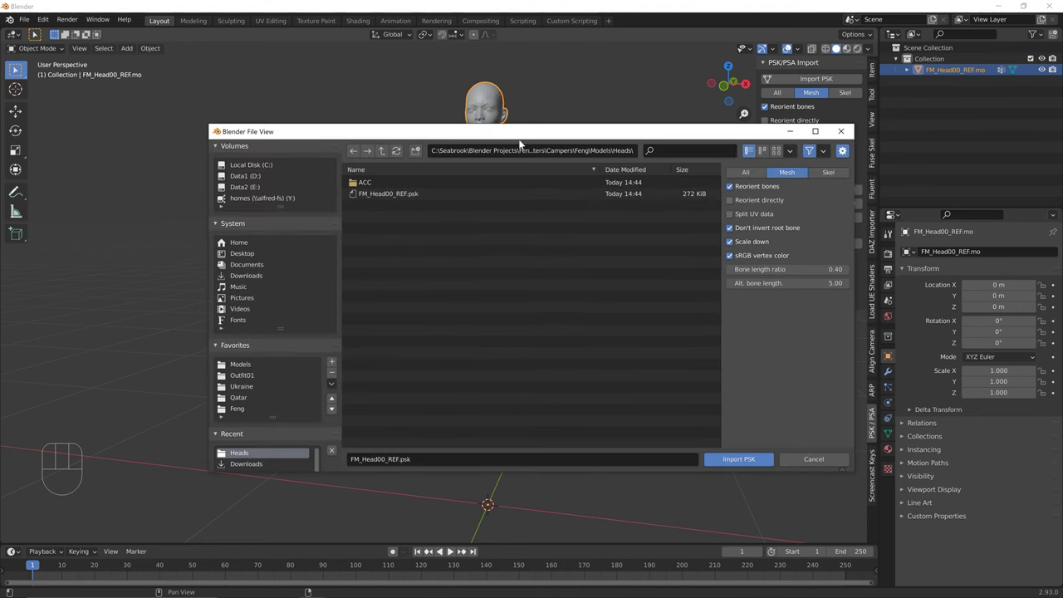
{"action": "double_click", "coordinate": [408, 181]}
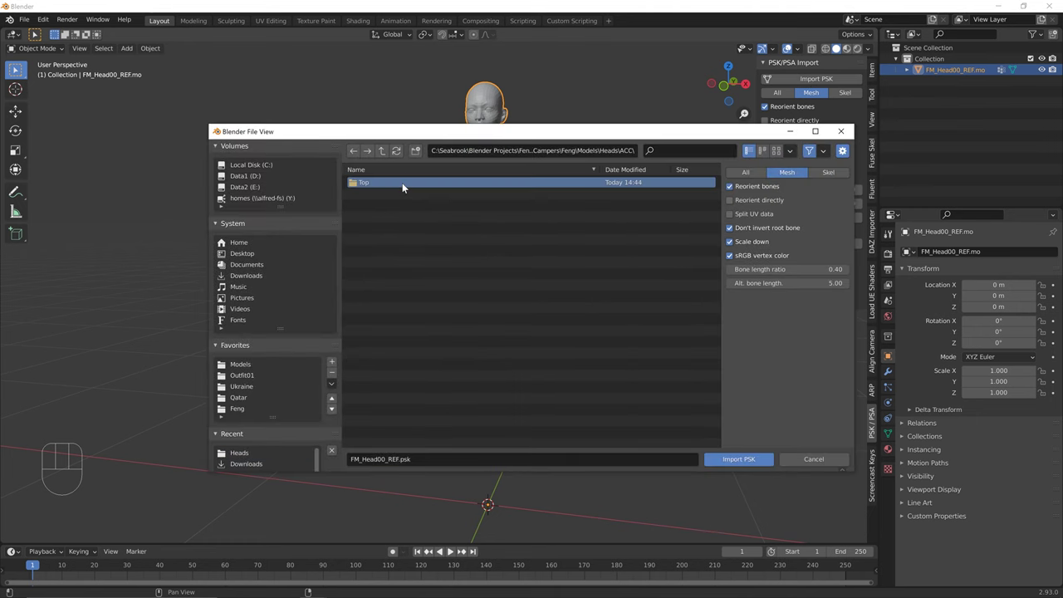
{"action": "double_click", "coordinate": [402, 183]}
{"action": "double_click", "coordinate": [617, 184]}
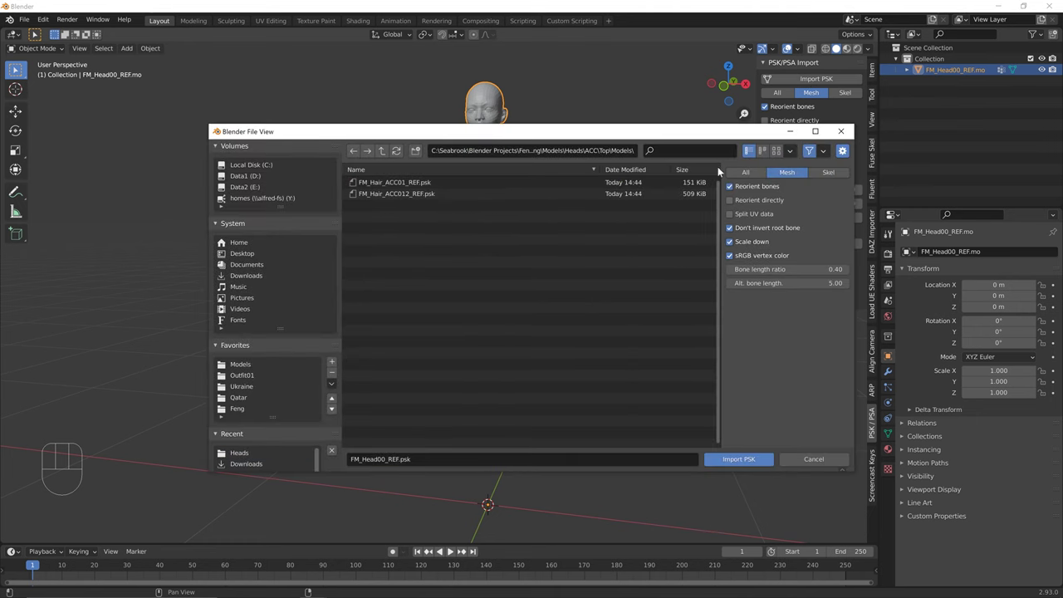
{"action": "left_click", "coordinate": [762, 173]}
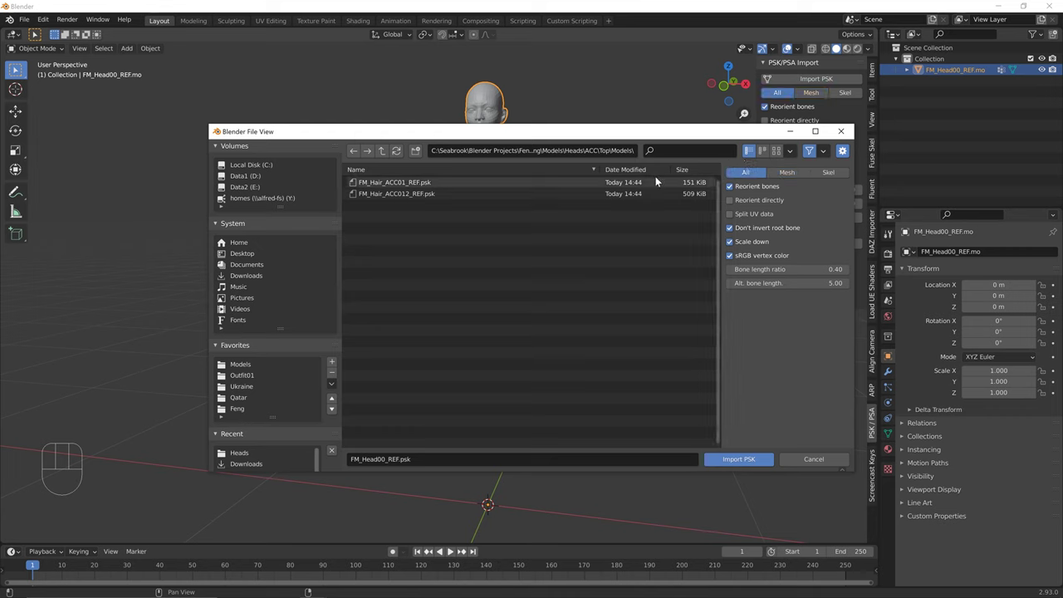
{"action": "left_click", "coordinate": [603, 182]}
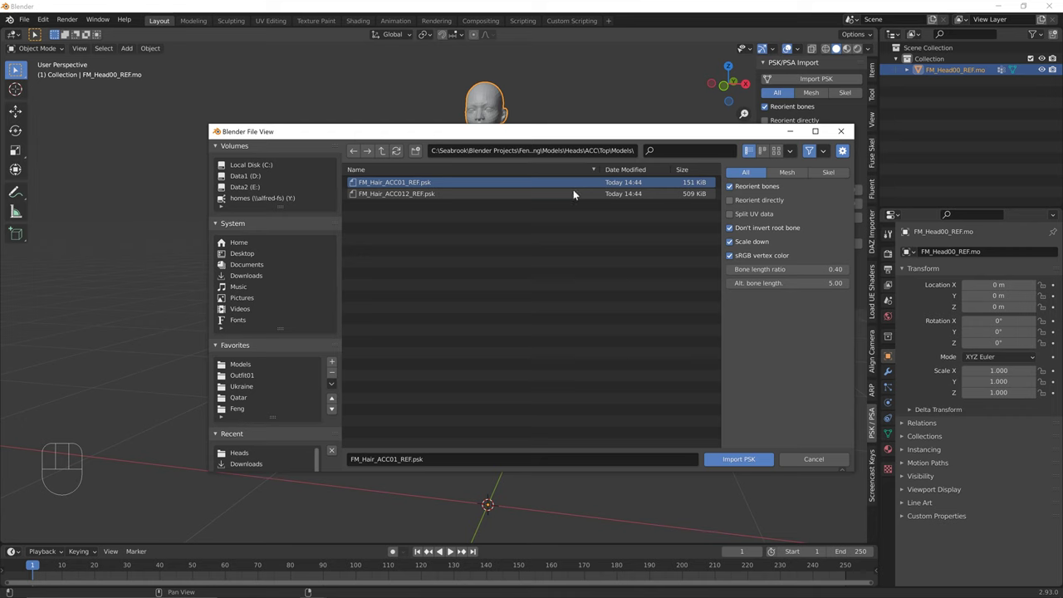
{"action": "double_click", "coordinate": [524, 188]}
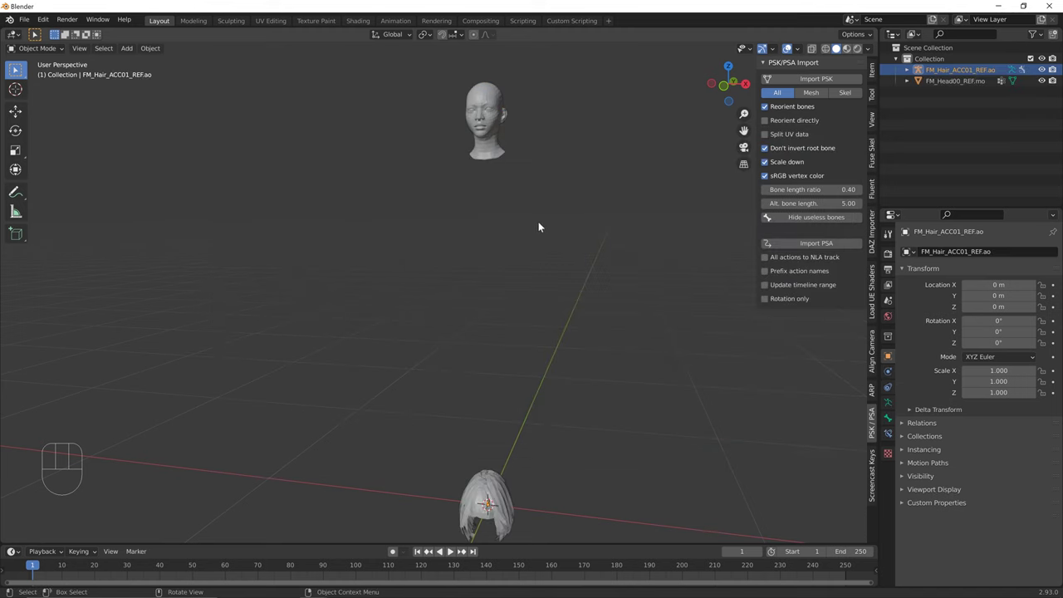
{"action": "middle_click_drag", "start_coordinate": [538, 222], "coordinate": [511, 325]}
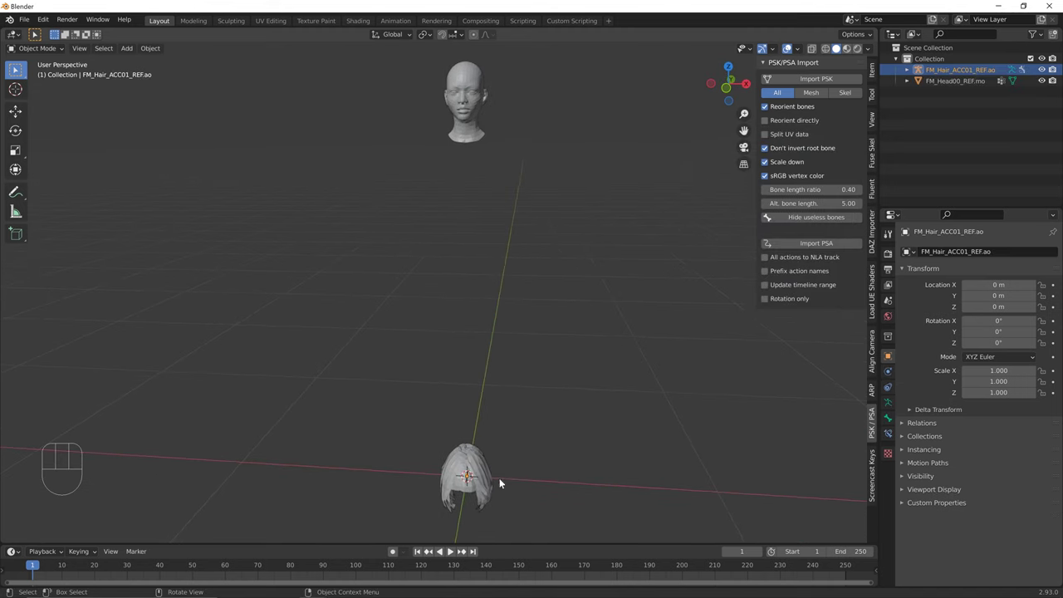
Switch the PSK import back to Mesh and import FM_Torso01_REF.psk from Feng's Models\Torsos folder
{"action": "left_click", "coordinate": [809, 86]}
{"action": "left_click", "coordinate": [811, 93]}
{"action": "left_click", "coordinate": [816, 79]}
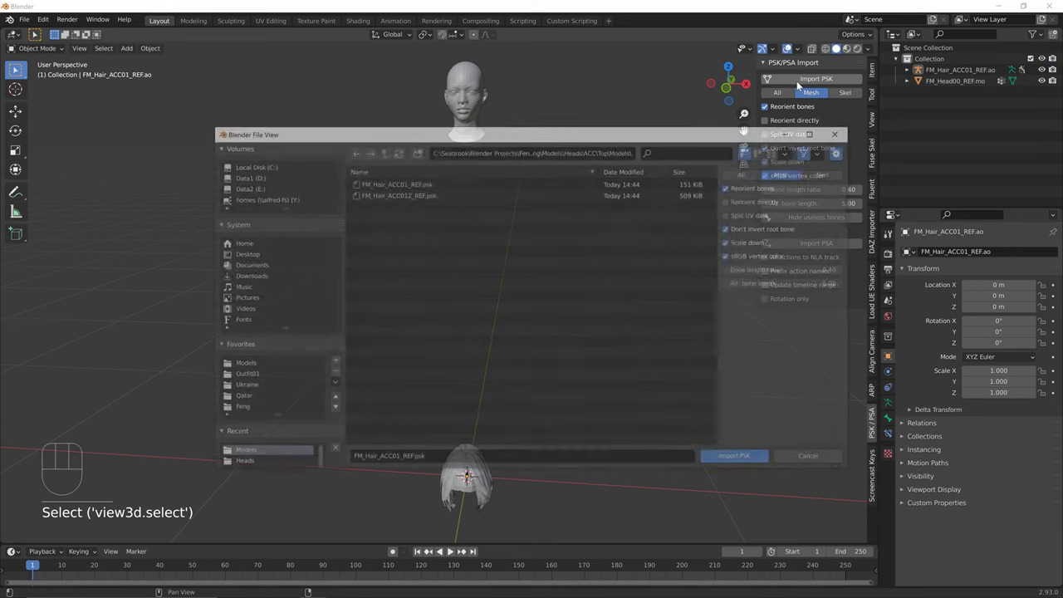
{"action": "left_click", "coordinate": [382, 150]}
{"action": "left_click", "coordinate": [383, 150]}
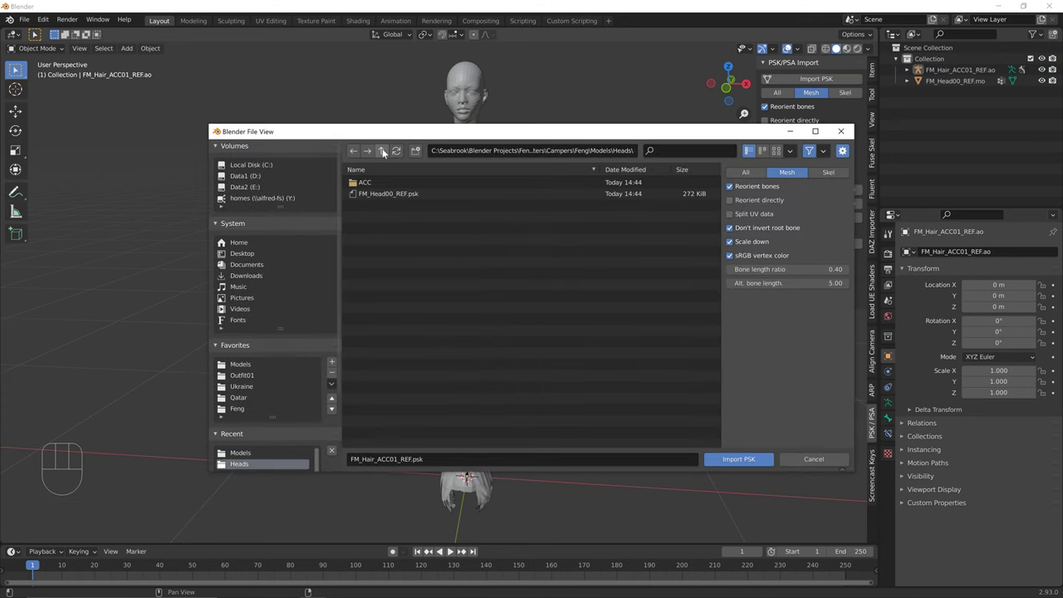
{"action": "left_click", "coordinate": [382, 150]}
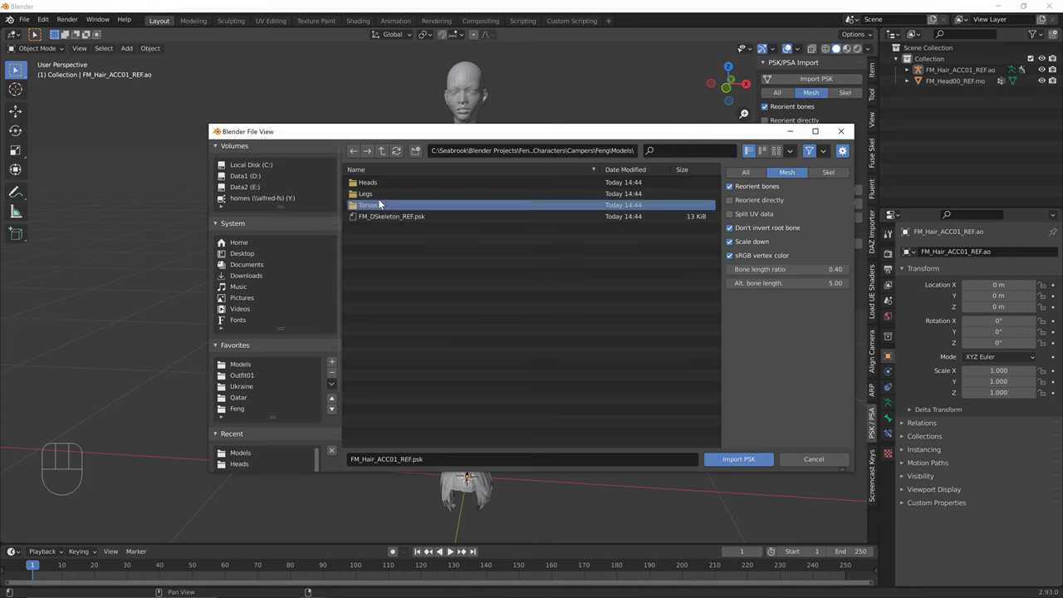
{"action": "left_click", "coordinate": [380, 205]}
{"action": "double_click", "coordinate": [381, 182]}
{"action": "scroll", "coordinate": [531, 253], "scroll_direction": "down", "scroll_amount": 3}
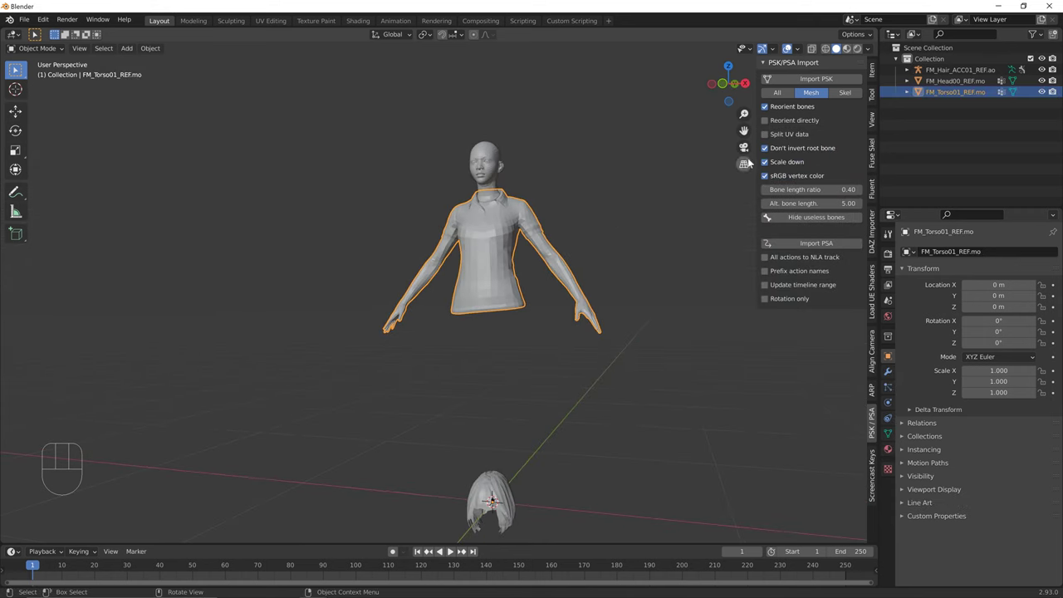
Import the legs mesh FM_Legs01_REF.psk from Feng's Models\Legs folder
{"action": "left_click", "coordinate": [796, 80]}
{"action": "left_click", "coordinate": [382, 150]}
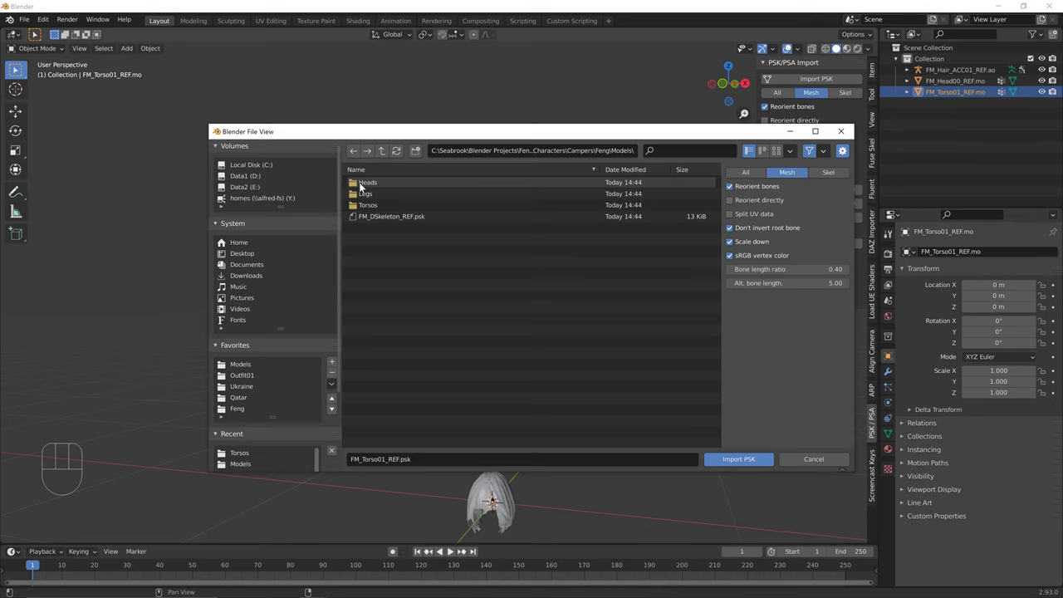
{"action": "left_click", "coordinate": [367, 191]}
{"action": "double_click", "coordinate": [372, 183]}
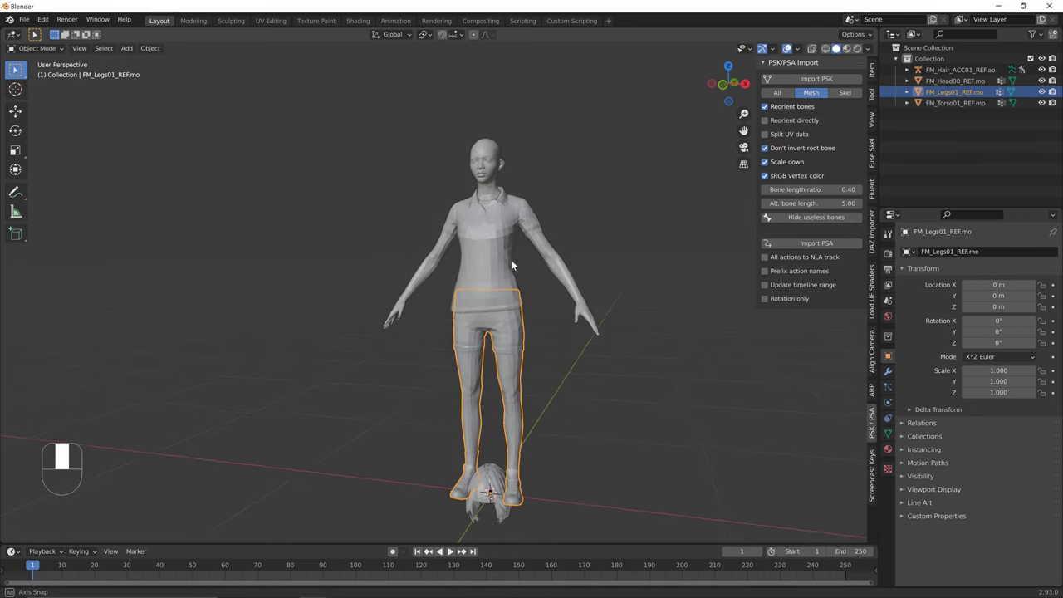
Import FM_DSkeleton_REF.psk from Feng's Models folder with the Skel option
{"action": "left_click", "coordinate": [825, 81]}
{"action": "left_click", "coordinate": [383, 152]}
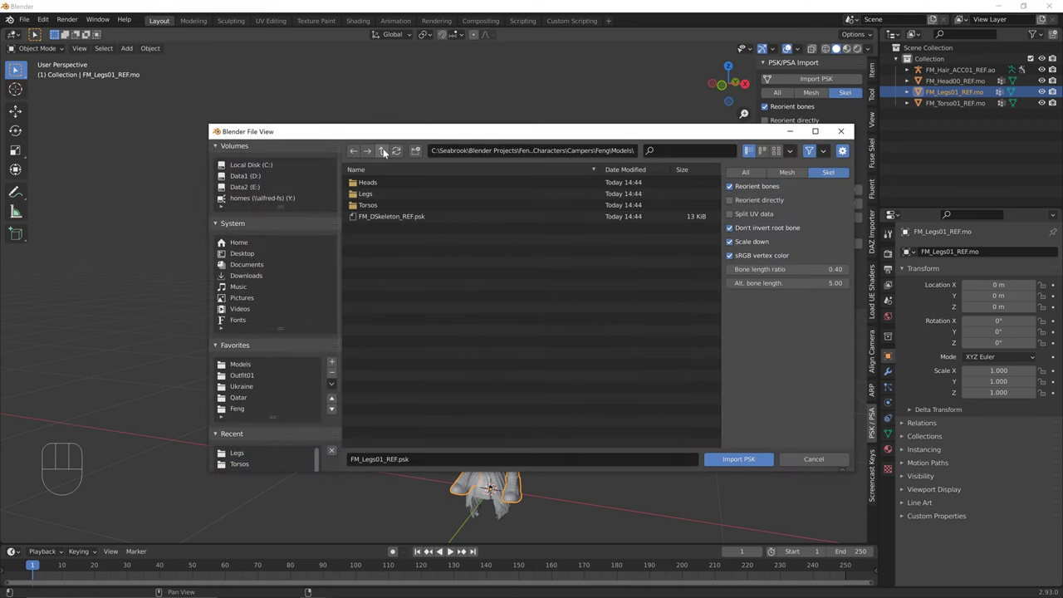
{"action": "double_click", "coordinate": [390, 220]}
{"action": "middle_click_drag", "start_coordinate": [406, 239], "coordinate": [460, 276]}
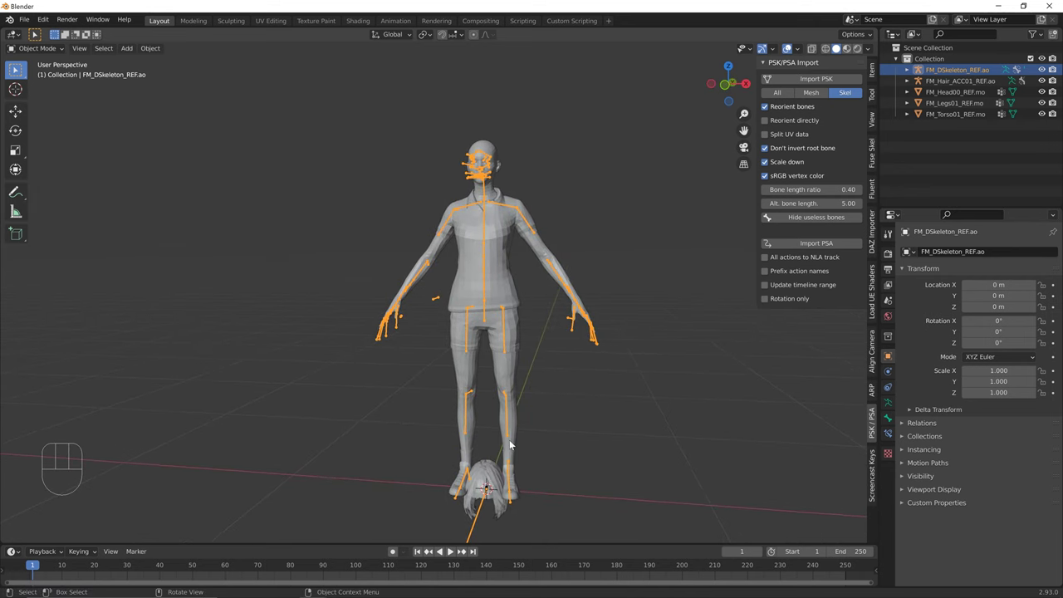
Parent the head, legs and torso meshes to the FM_DSkeleton_REF armature using Armature Deform With Empty Groups
{"action": "left_click", "coordinate": [955, 112]}
{"action": "left_click", "coordinate": [953, 92], "text": "shift"}
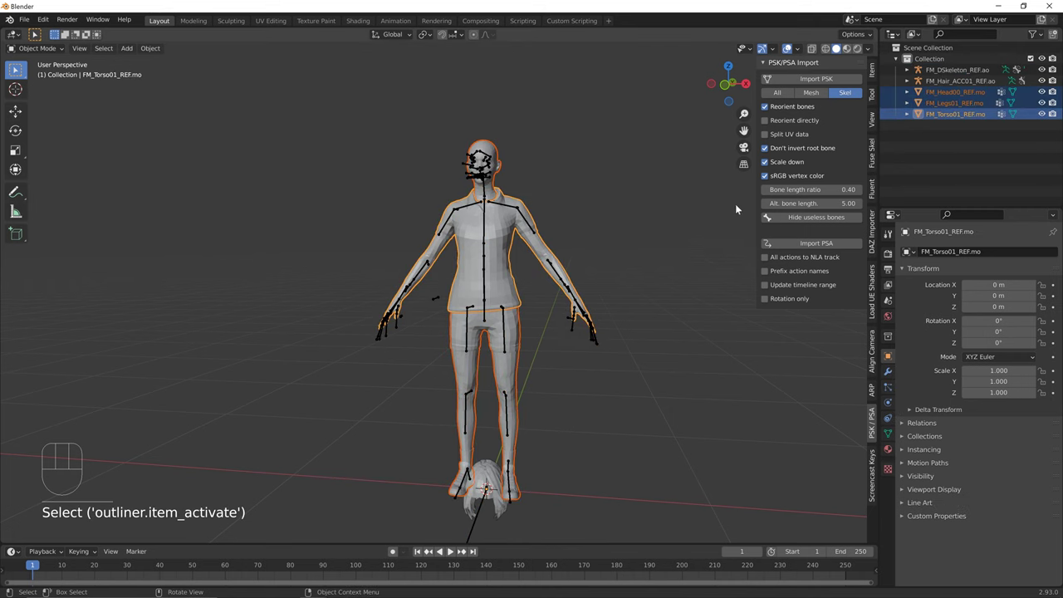
{"action": "left_click", "coordinate": [946, 117]}
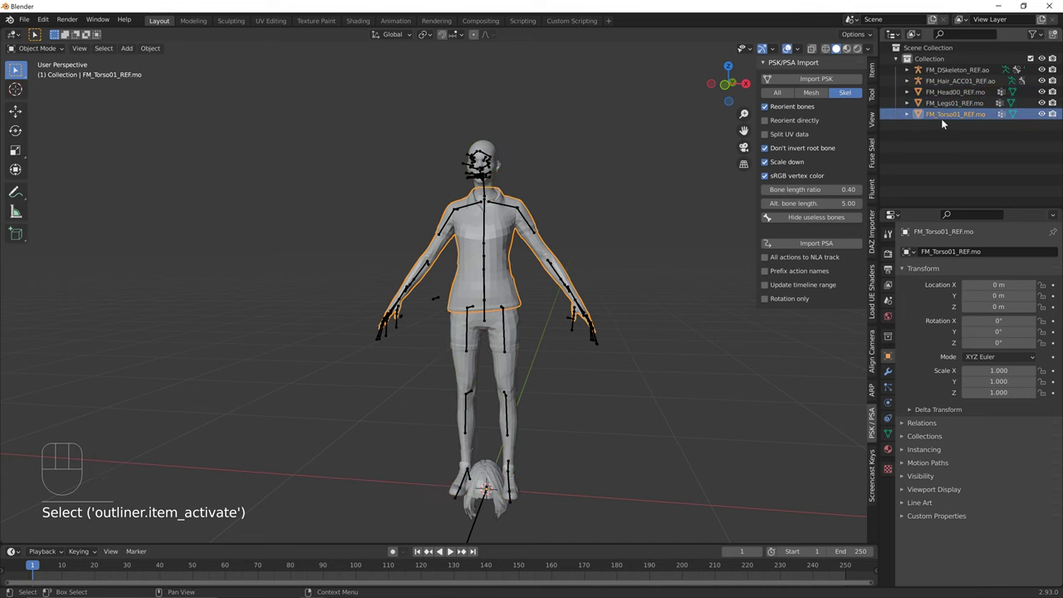
{"action": "left_click", "coordinate": [942, 93], "text": "shift"}
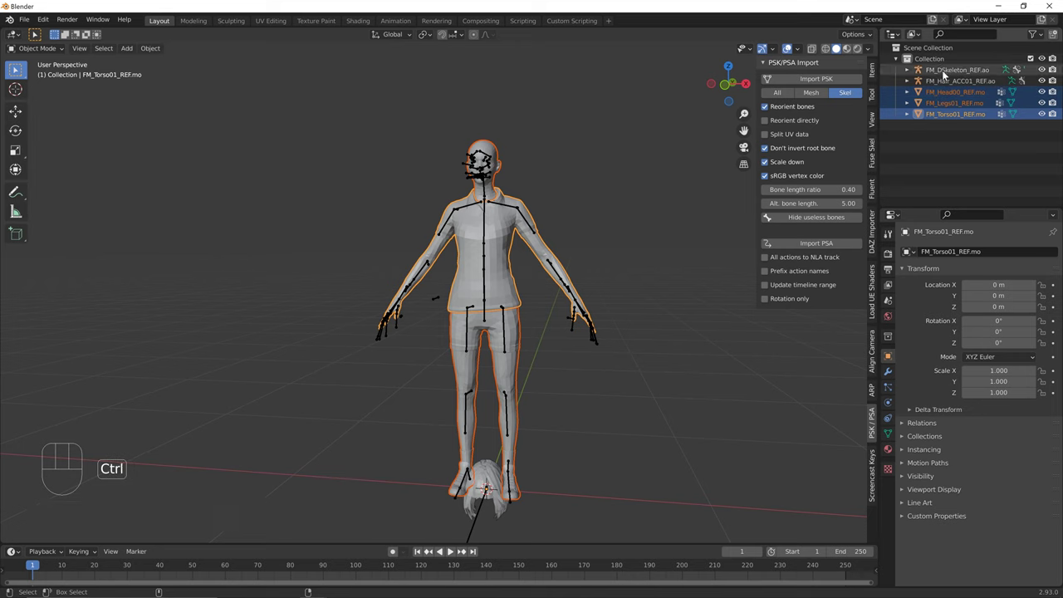
{"action": "left_click", "coordinate": [944, 71], "text": "ctrl"}
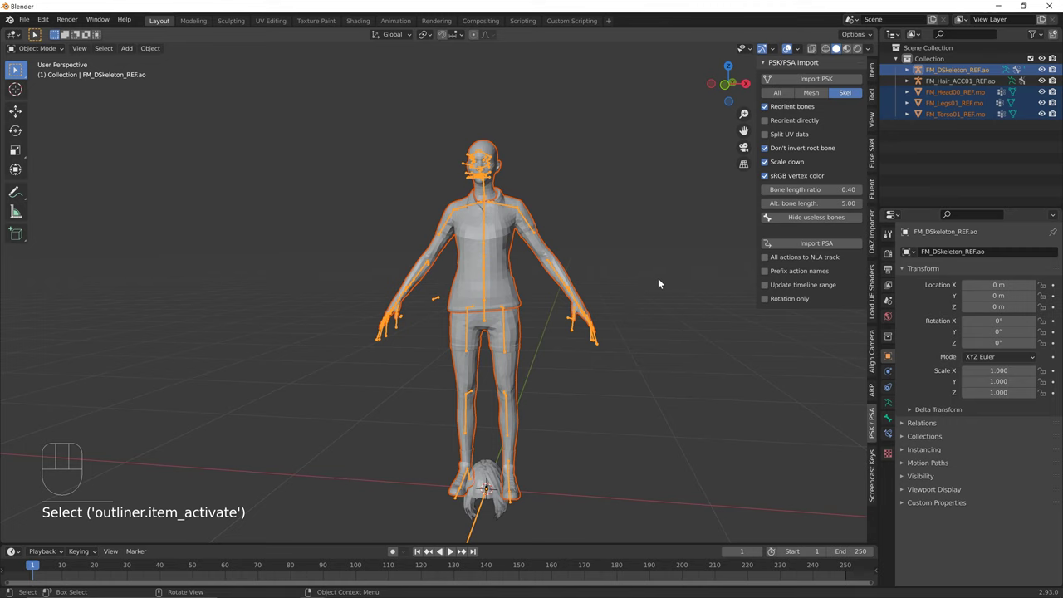
{"action": "key", "text": "ctrl+p"}
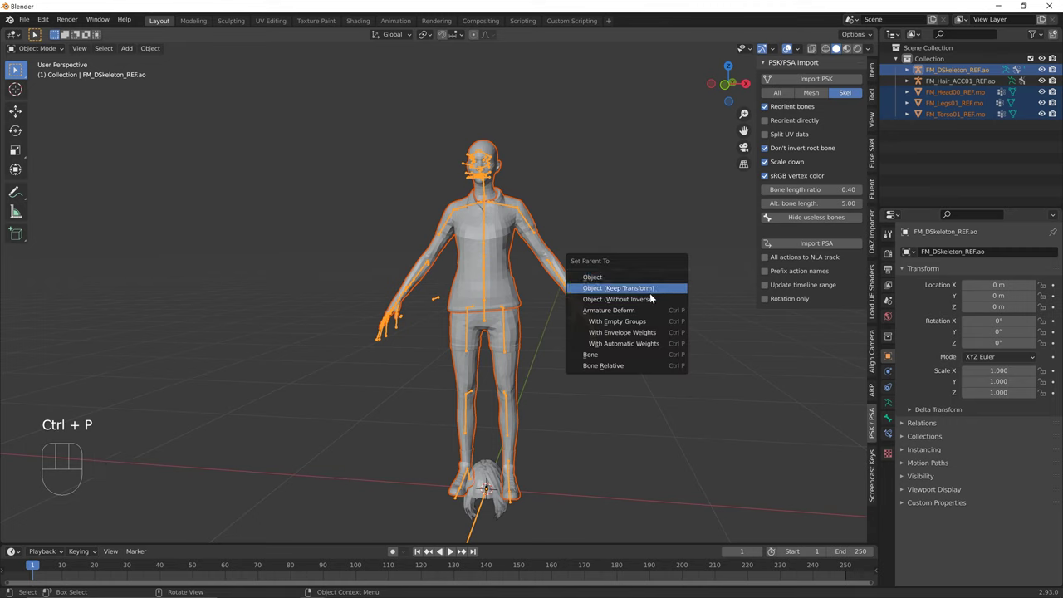
{"action": "left_click", "coordinate": [635, 321]}
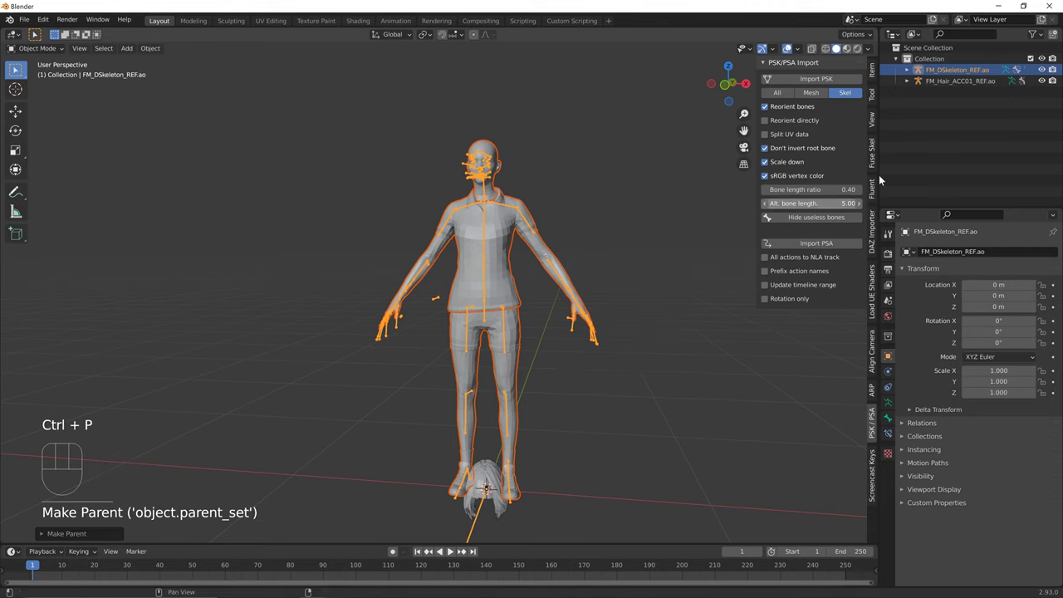
Fuse the hair skeleton FM_Hair_ACC01_REF.ao into FM_DSkeleton_REF.ao with Fuse Skeletons, using FM_DSkeleton_REF.ao as the base
{"action": "left_click", "coordinate": [490, 477]}
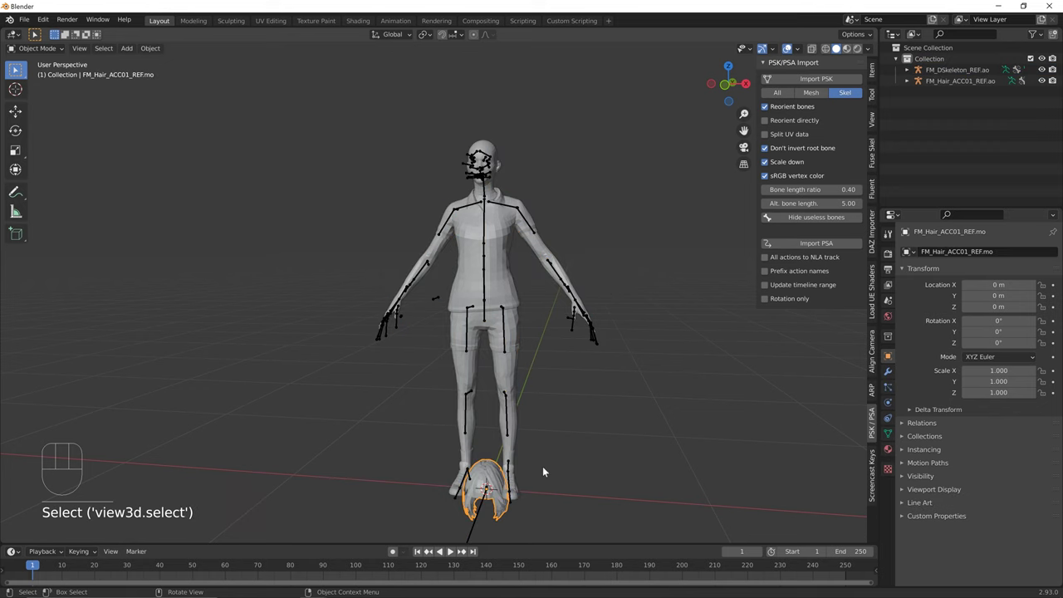
{"action": "middle_click_drag", "start_coordinate": [491, 451], "coordinate": [560, 472]}
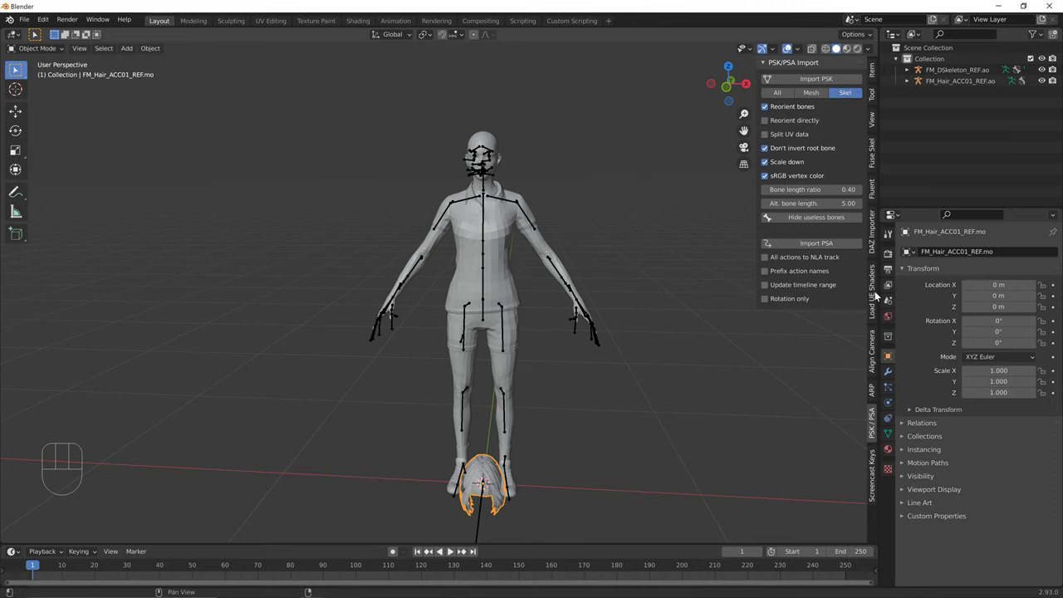
{"action": "left_click", "coordinate": [871, 150]}
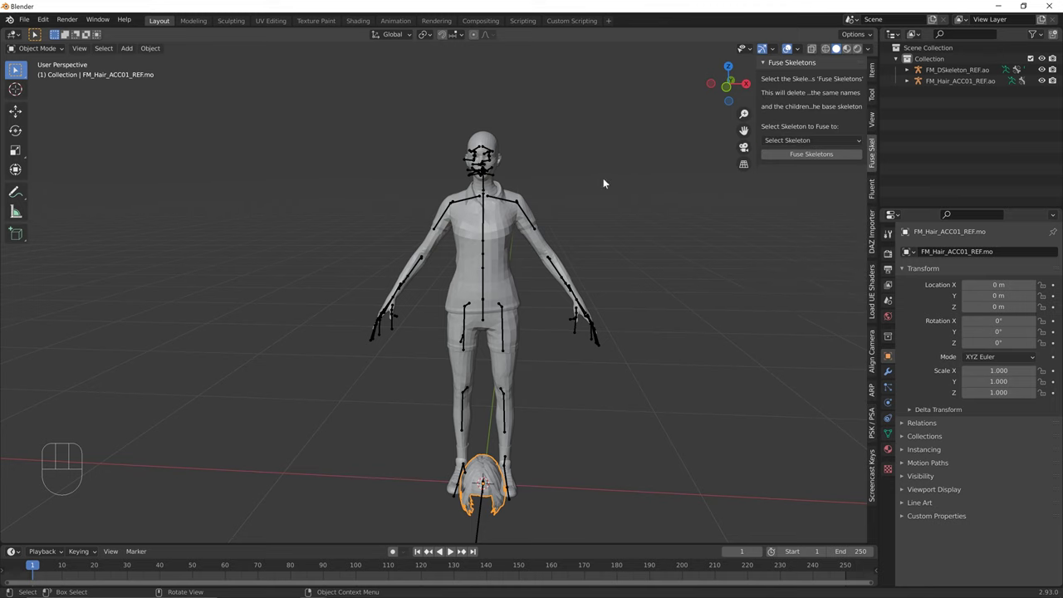
{"action": "left_click", "coordinate": [562, 457]}
{"action": "left_click", "coordinate": [951, 80]}
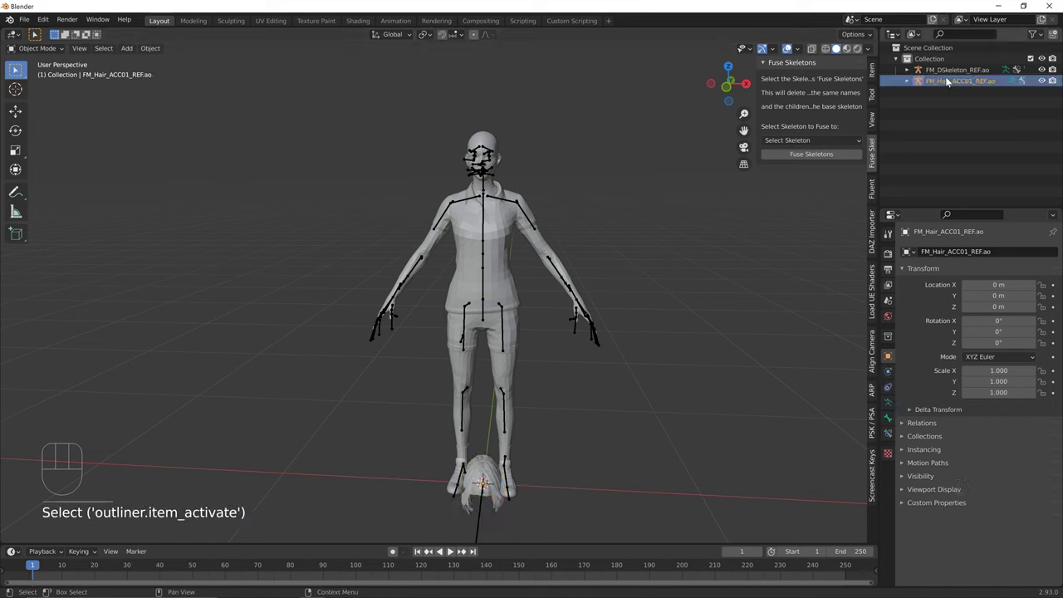
{"action": "left_click", "coordinate": [935, 71], "text": "ctrl"}
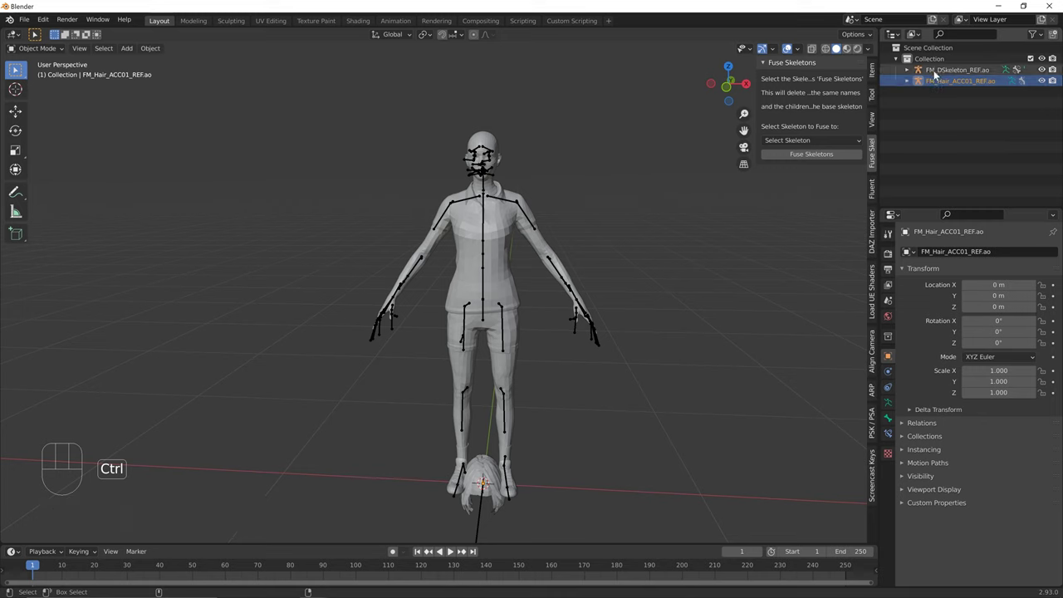
{"action": "left_click", "coordinate": [935, 72], "text": "ctrl"}
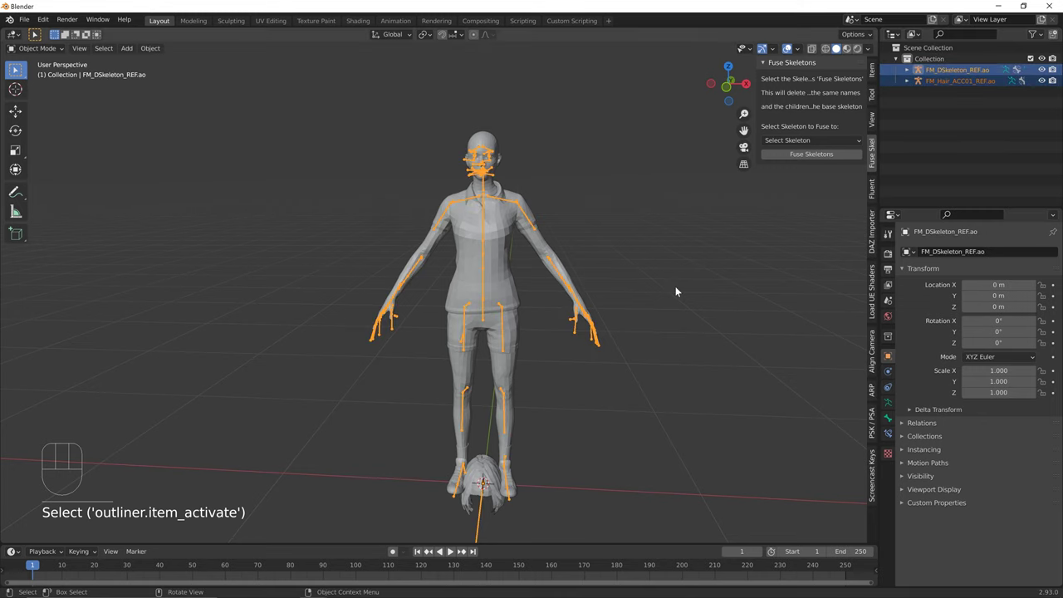
{"action": "left_click", "coordinate": [823, 141]}
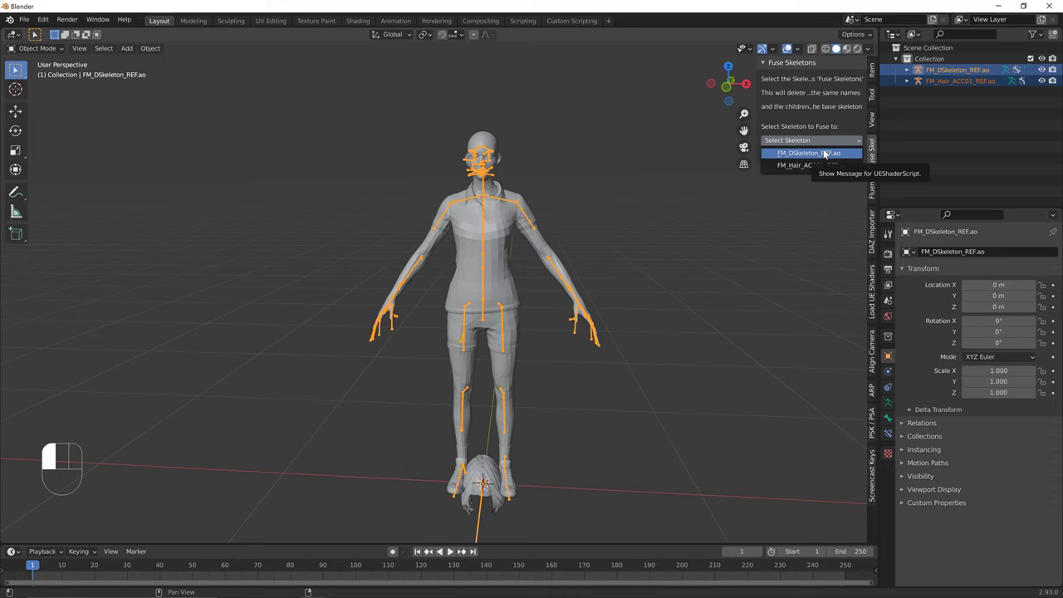
{"action": "left_click", "coordinate": [824, 154]}
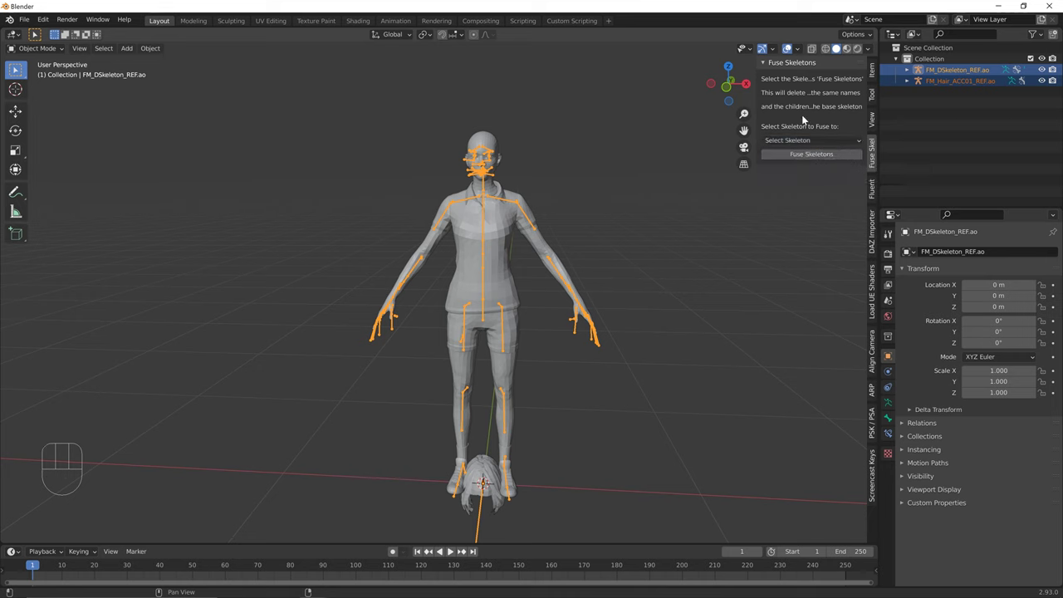
{"action": "left_click", "coordinate": [784, 151]}
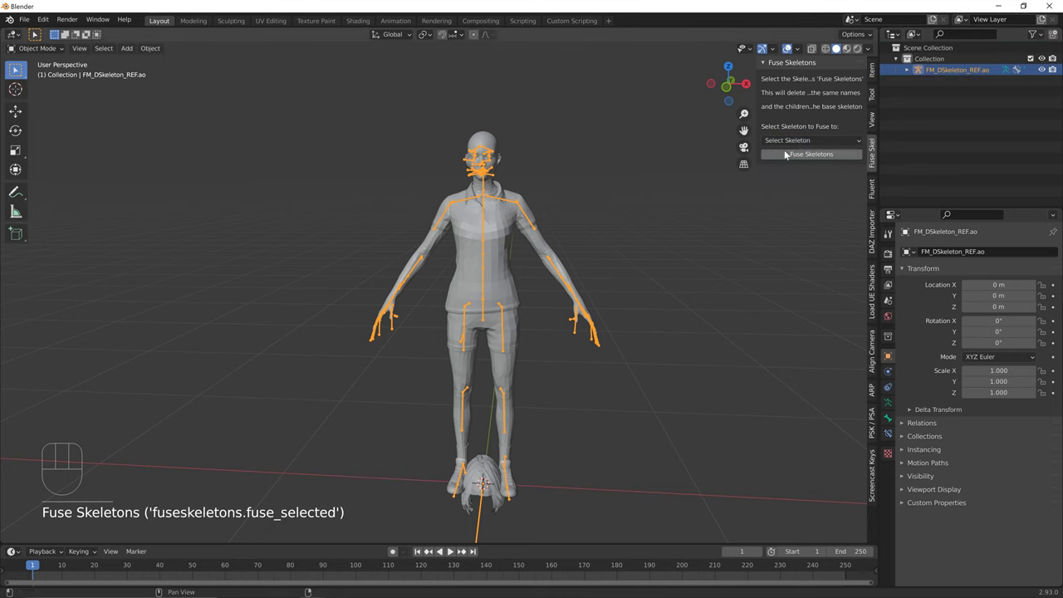
{"action": "middle_click_drag", "start_coordinate": [678, 245], "coordinate": [616, 356]}
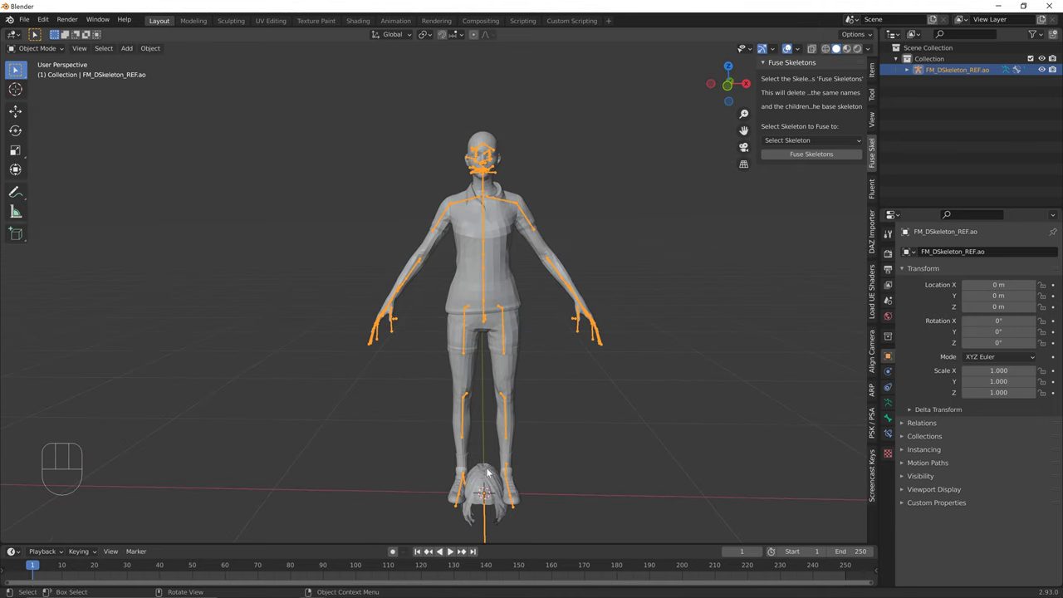
Import the FM_SitOnLog.psa animation from Feng's animation folder onto the FM_DSkeleton_REF armature
{"action": "left_click", "coordinate": [487, 496]}
{"action": "left_click", "coordinate": [488, 496]}
{"action": "left_click", "coordinate": [494, 497]}
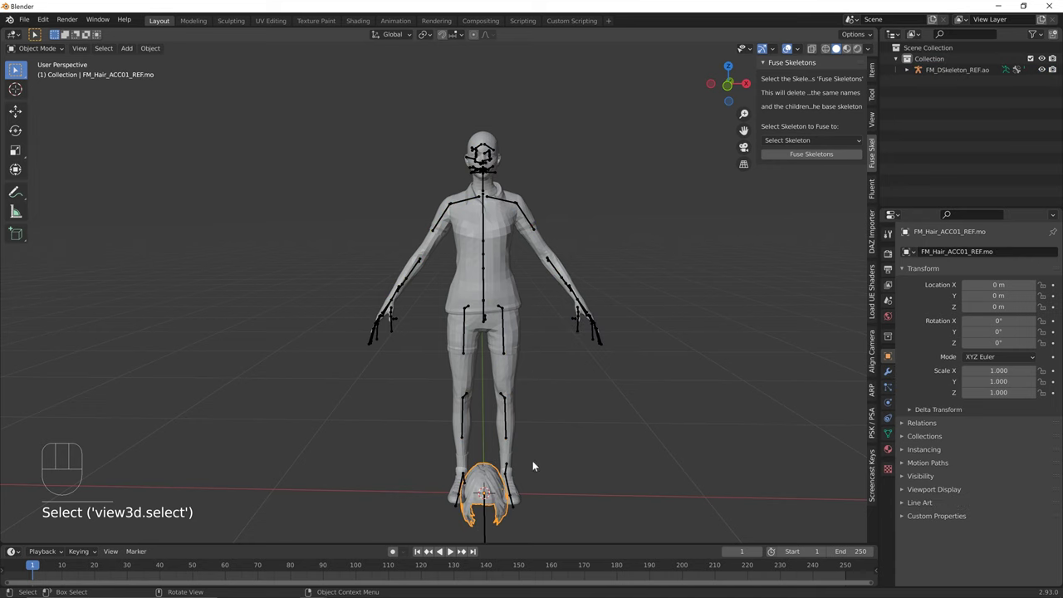
{"action": "left_click", "coordinate": [510, 479]}
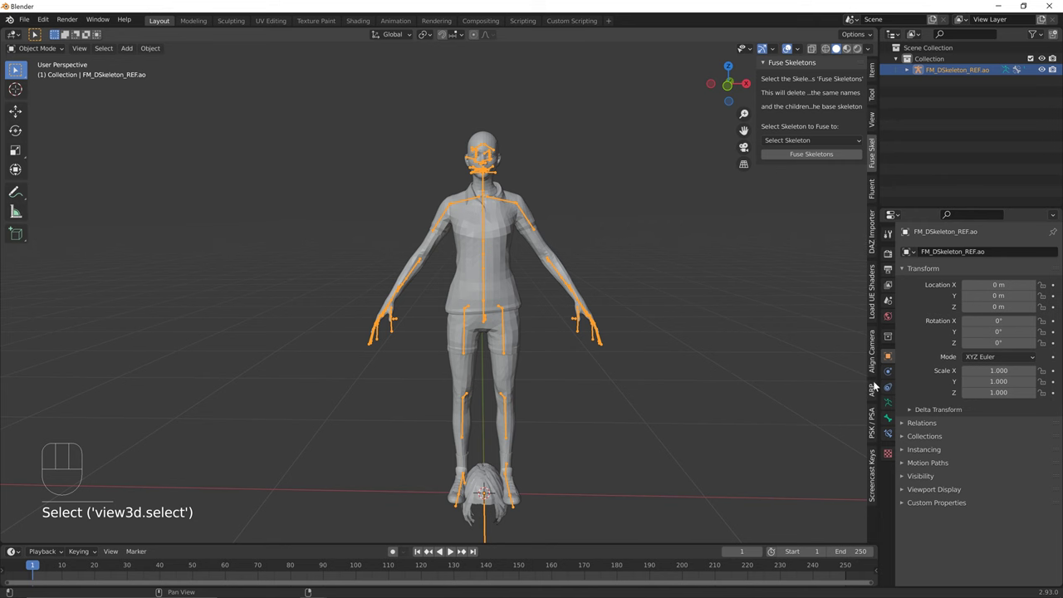
{"action": "left_click", "coordinate": [872, 418]}
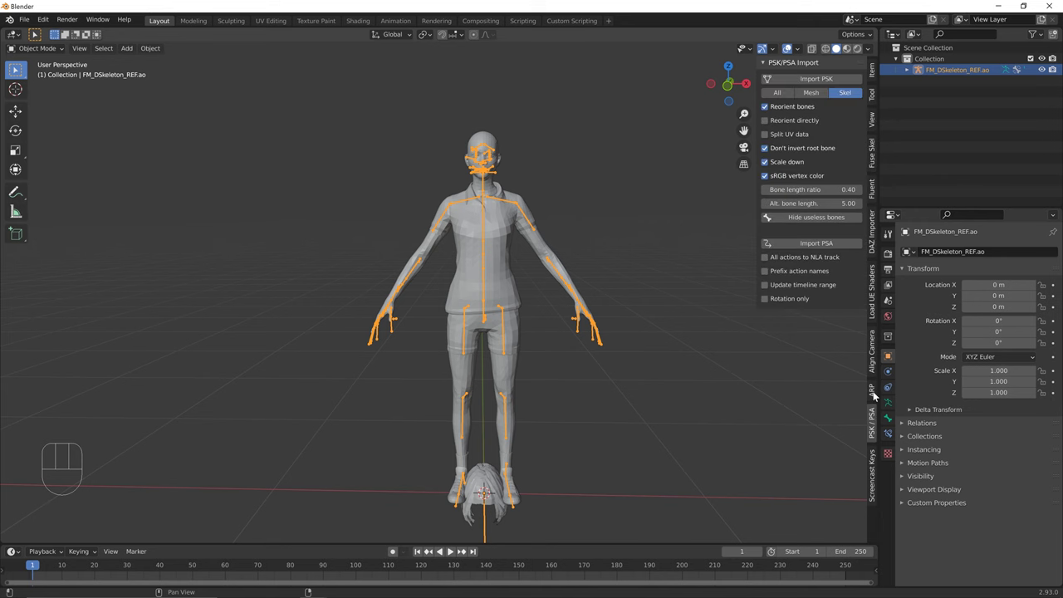
{"action": "left_click", "coordinate": [806, 243]}
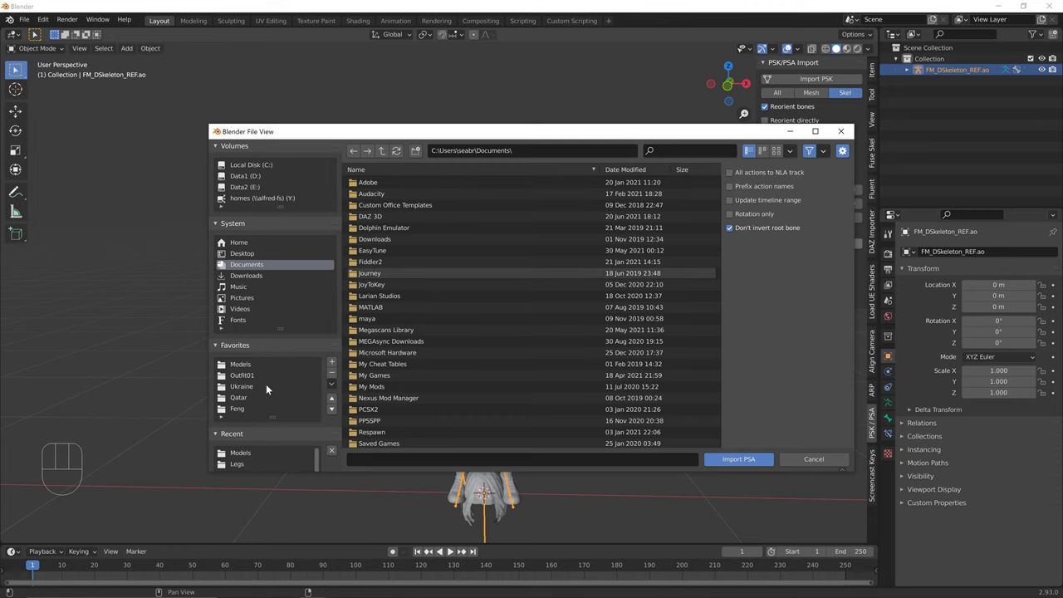
{"action": "left_click", "coordinate": [250, 408]}
{"action": "double_click", "coordinate": [385, 191]}
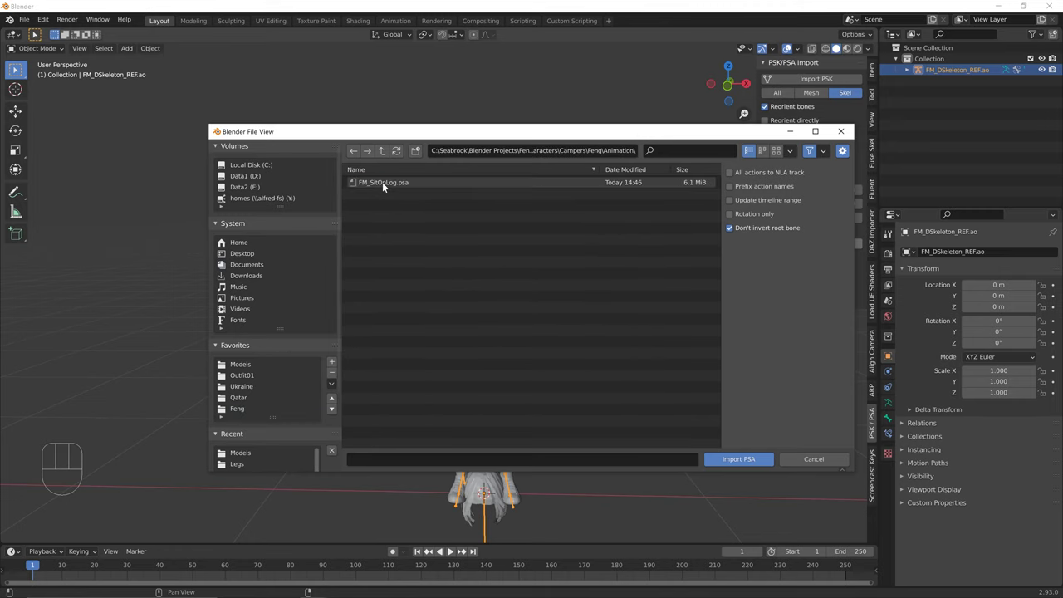
{"action": "double_click", "coordinate": [383, 182]}
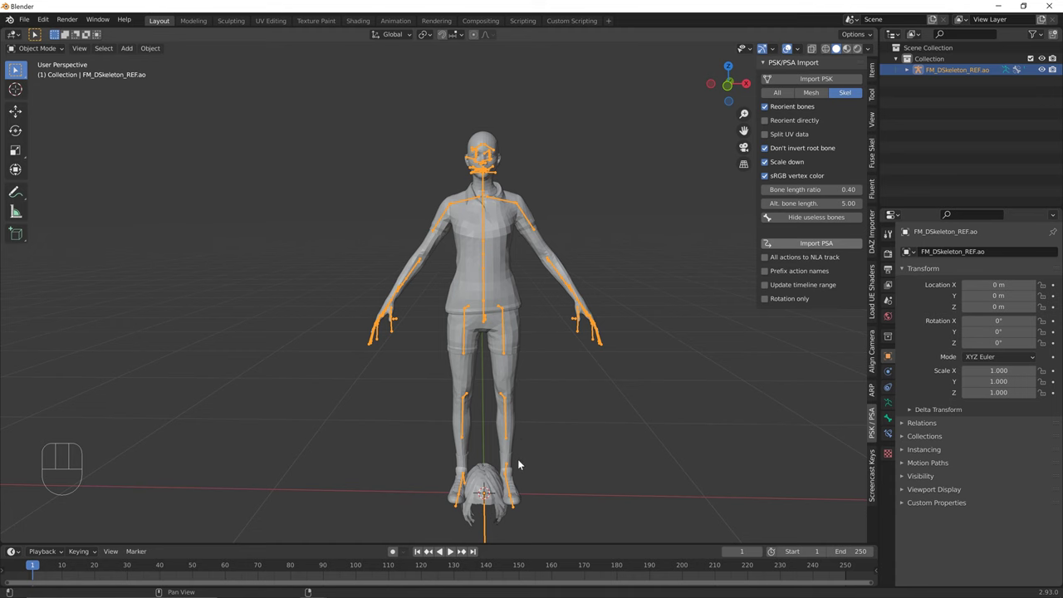
Play the imported sitting animation to check how the body and hair follow the skeleton, and undo the animation import
{"action": "middle_click_drag", "start_coordinate": [517, 459], "coordinate": [489, 505]}
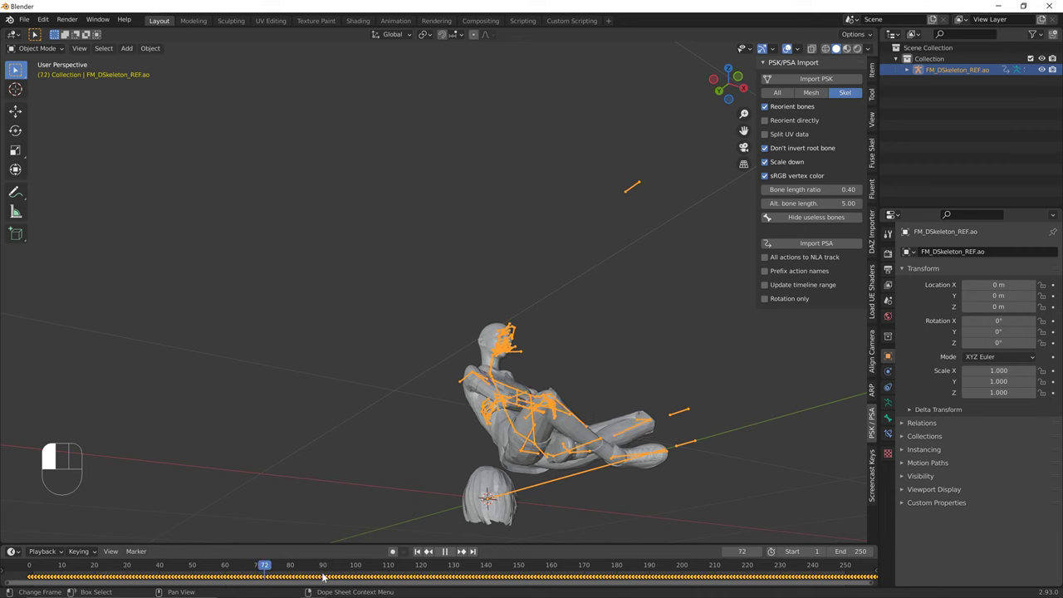
{"action": "key", "text": "Escape"}
{"action": "middle_click_drag", "start_coordinate": [493, 333], "coordinate": [358, 296]}
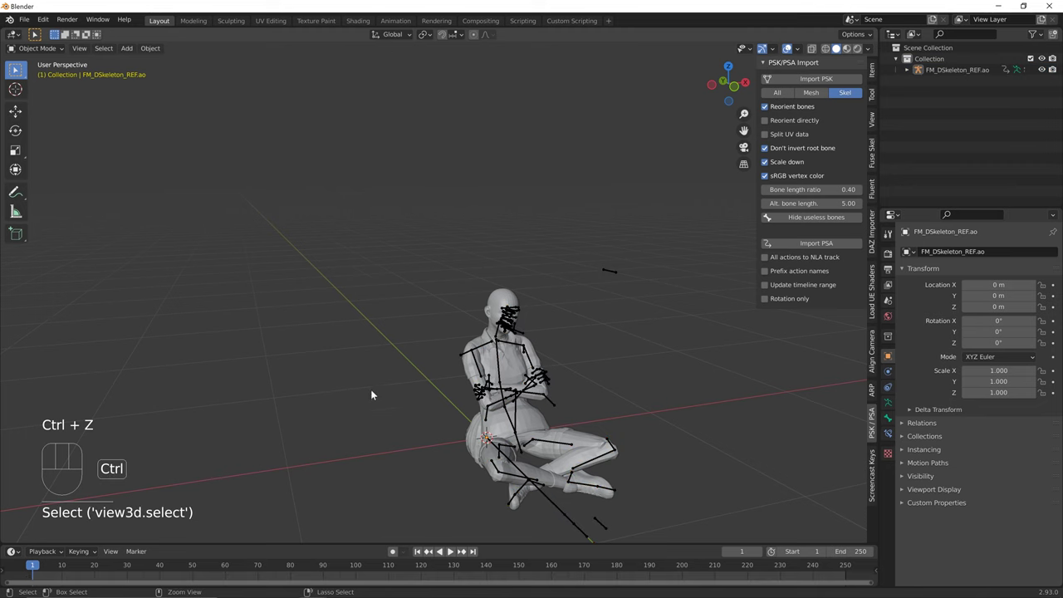
{"action": "key", "text": "ctrl+z"}
{"action": "key", "text": "ctrl+z"}
Move the hair mesh straight up along Z by about 1.53 m from the feet onto the head
{"action": "left_click", "coordinate": [501, 429]}
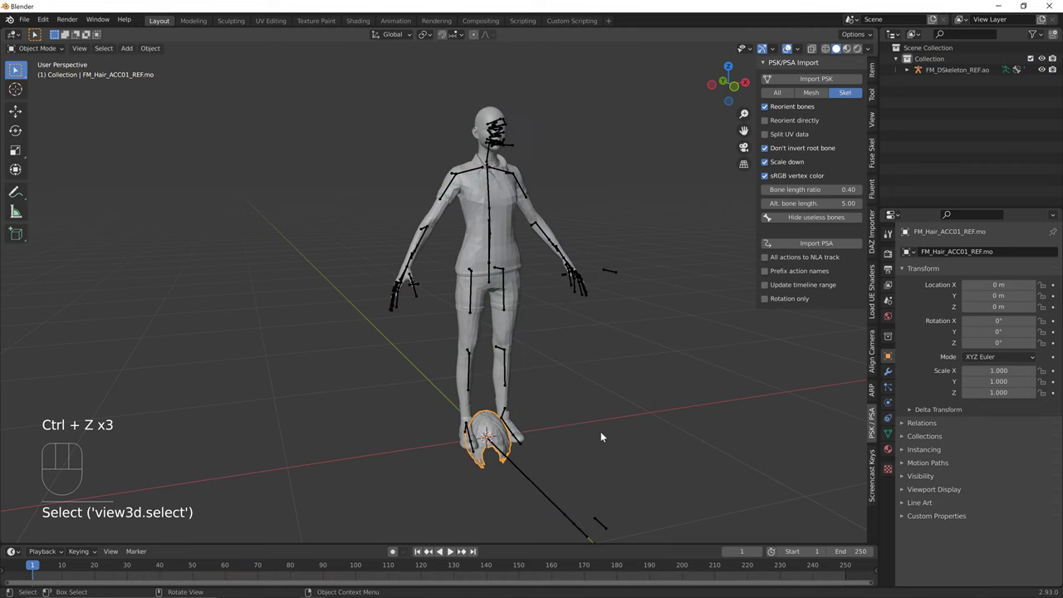
{"action": "middle_click_drag", "start_coordinate": [601, 431], "coordinate": [581, 432]}
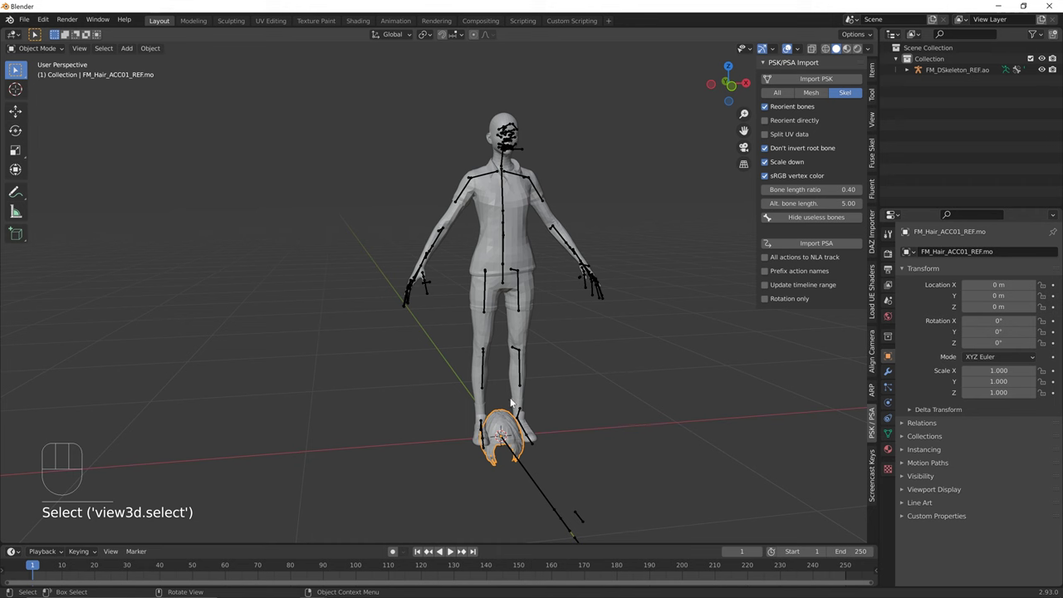
{"action": "middle_click_drag", "start_coordinate": [600, 303], "coordinate": [612, 342]}
{"action": "key", "text": "KP_1"}
{"action": "key", "text": "n"}
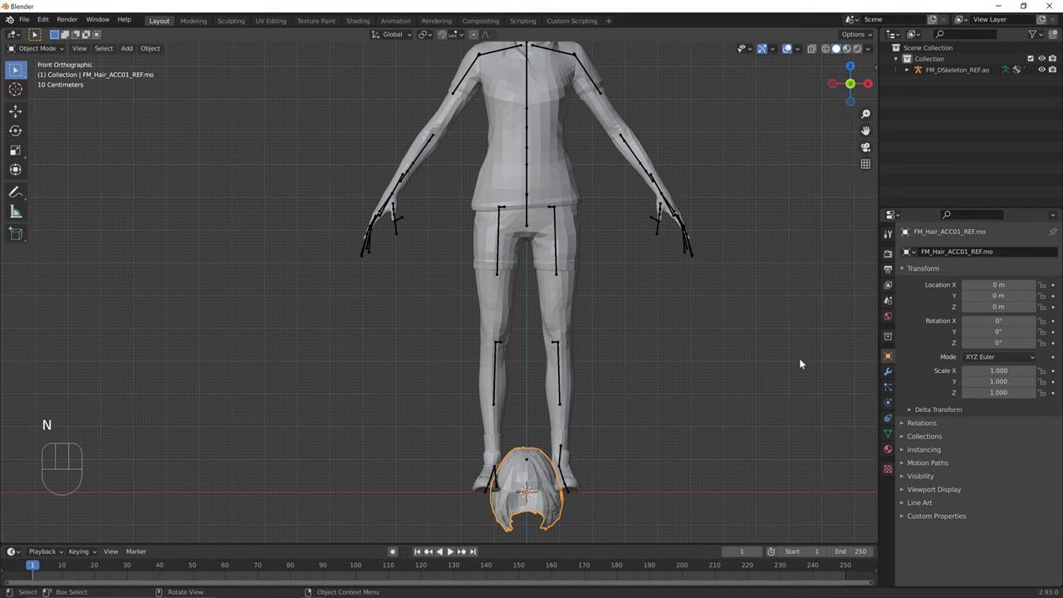
{"action": "middle_click_drag", "start_coordinate": [757, 337], "coordinate": [703, 332]}
{"action": "key", "text": "KP_1"}
{"action": "key", "text": "g"}
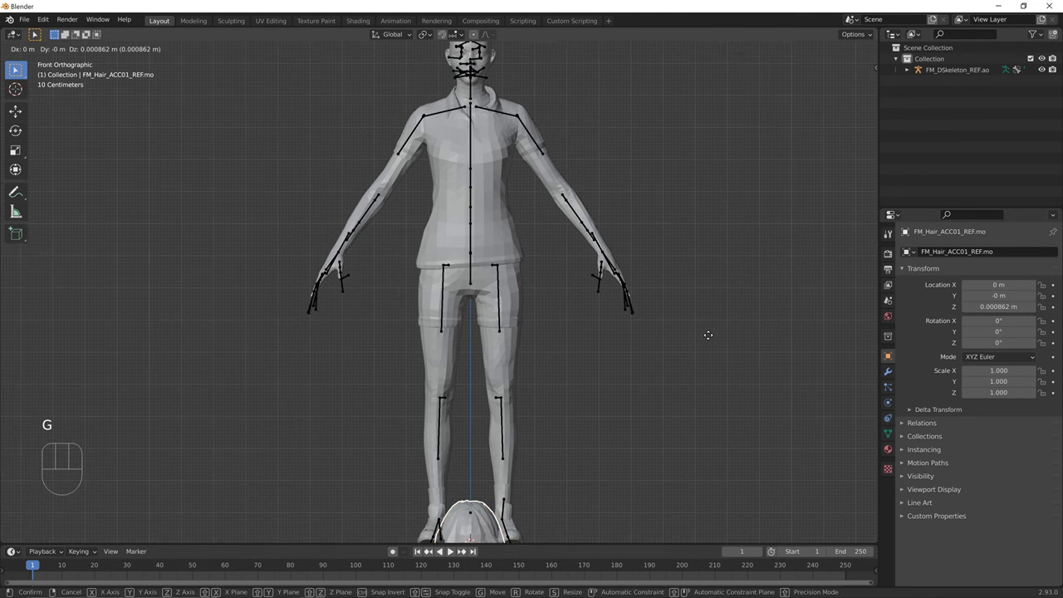
{"action": "key", "text": "z"}
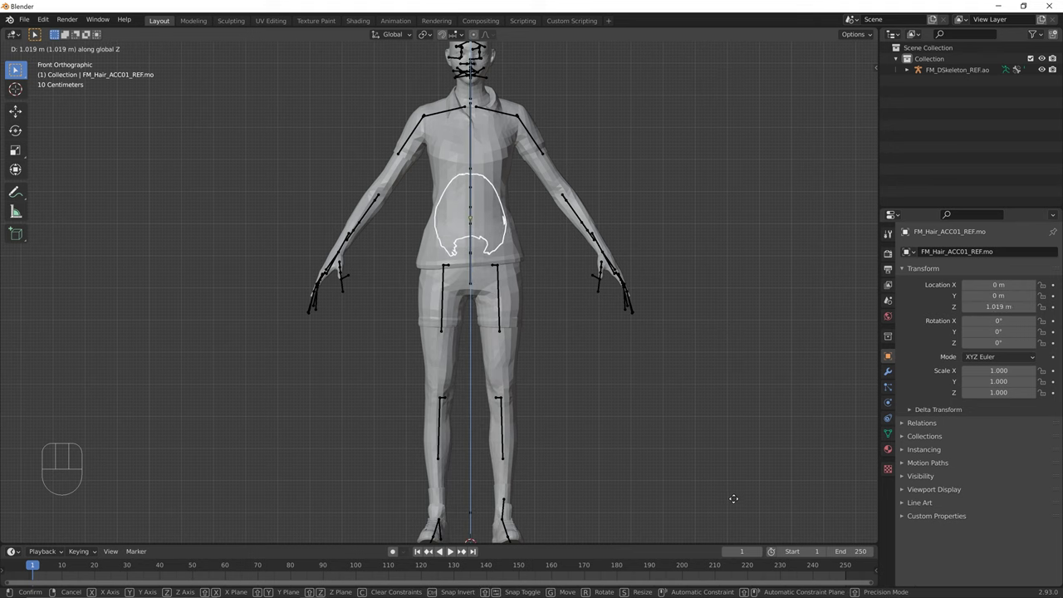
{"action": "left_click", "coordinate": [729, 349]}
{"action": "middle_click_drag", "start_coordinate": [708, 363], "coordinate": [707, 454], "text": "shift"}
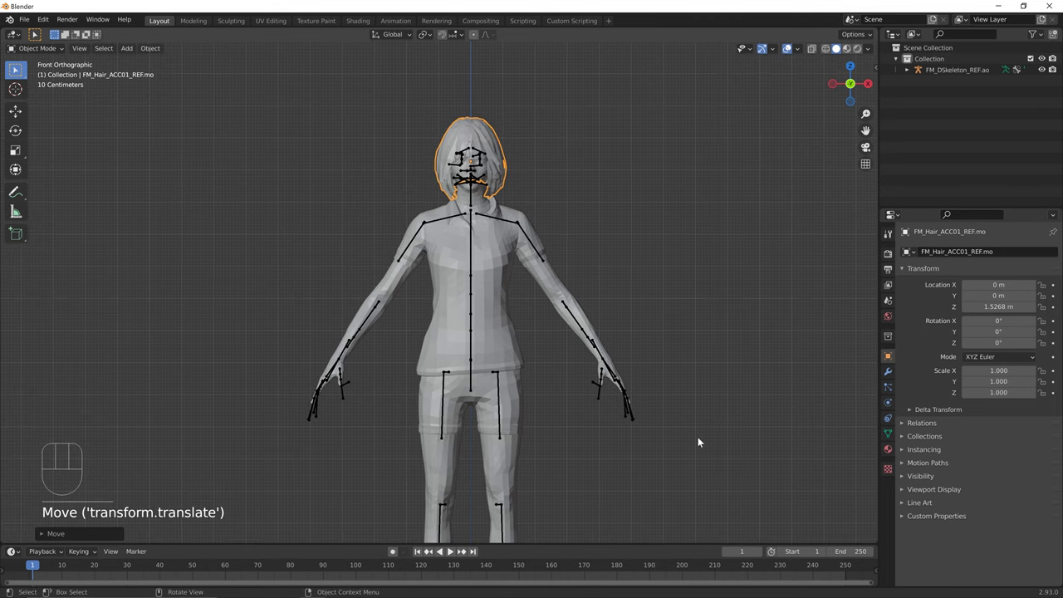
Move the hair mesh about 14 mm towards negative Y and 2 mm up to fit the head, using a wireframe side view
{"action": "middle_click_drag", "start_coordinate": [688, 357], "coordinate": [678, 432]}
{"action": "key", "text": "KP_3"}
{"action": "scroll", "coordinate": [705, 246], "scroll_direction": "up", "scroll_amount": 1}
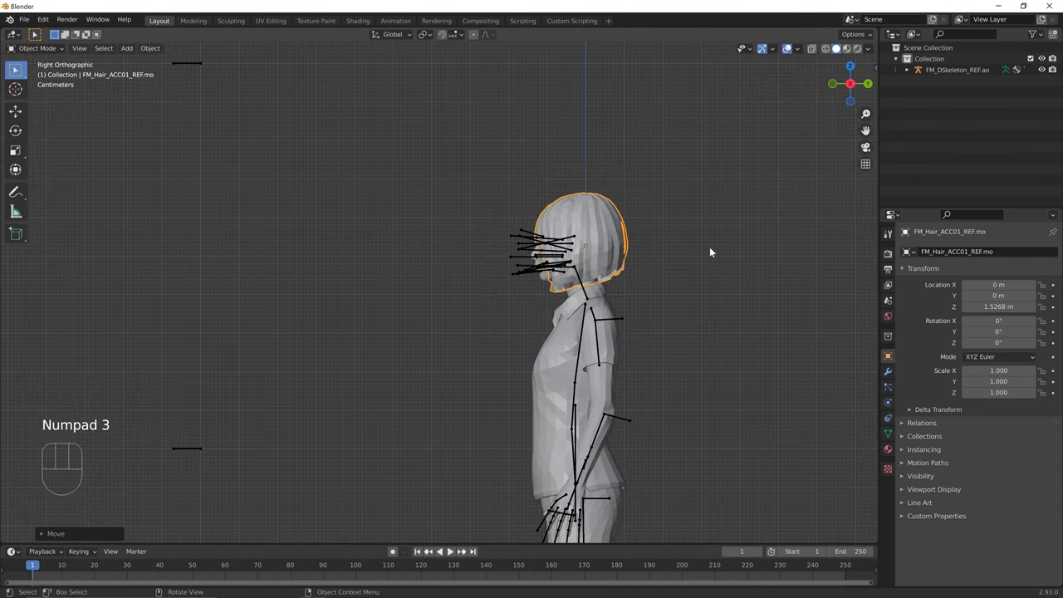
{"action": "key", "text": "z"}
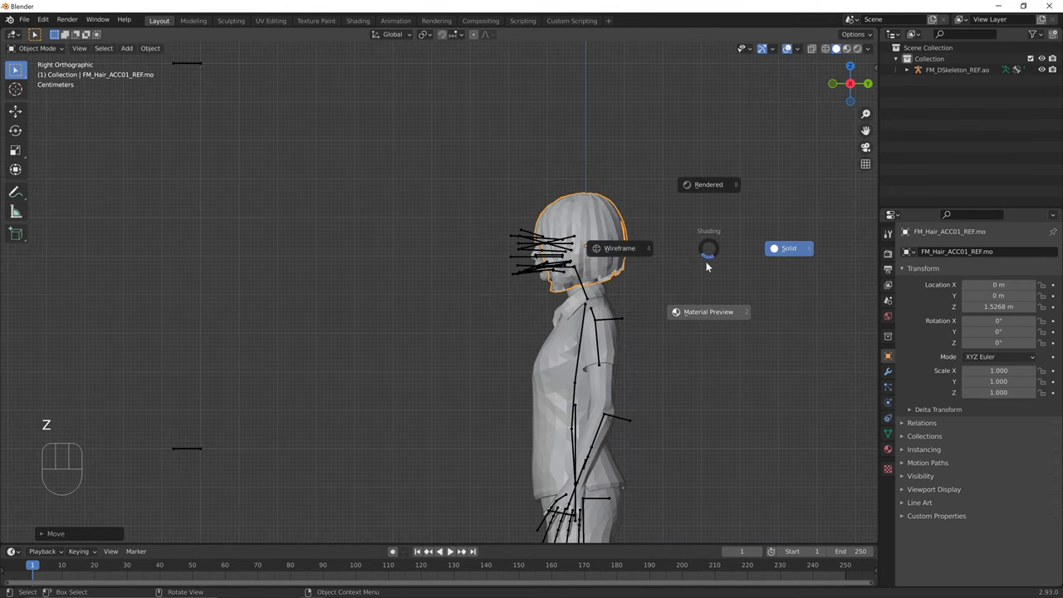
{"action": "left_click", "coordinate": [638, 253]}
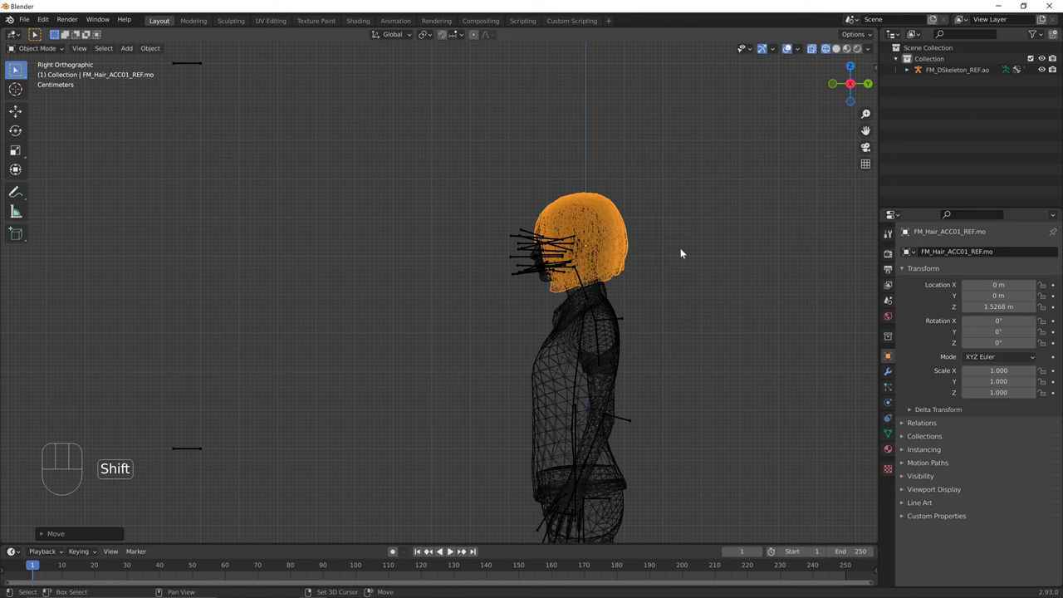
{"action": "middle_click_drag", "start_coordinate": [681, 253], "coordinate": [636, 304], "text": "shift"}
{"action": "scroll", "coordinate": [635, 304], "scroll_direction": "up", "scroll_amount": 4}
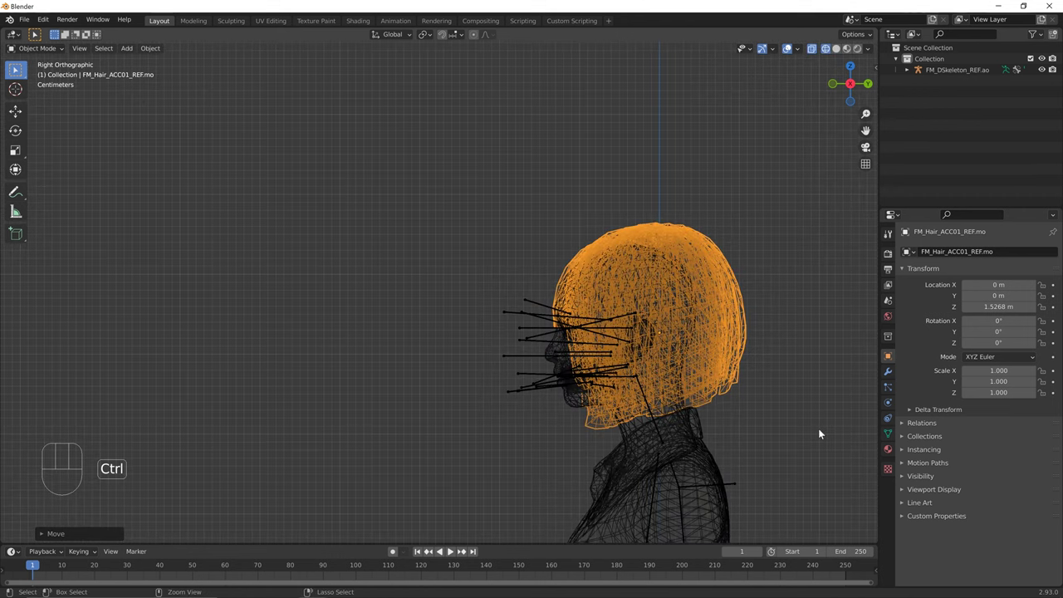
{"action": "scroll", "coordinate": [806, 405], "scroll_direction": "down", "scroll_amount": 3, "text": "ctrl"}
{"action": "middle_click_drag", "start_coordinate": [817, 405], "coordinate": [602, 317], "text": "shift"}
{"action": "key", "text": "g"}
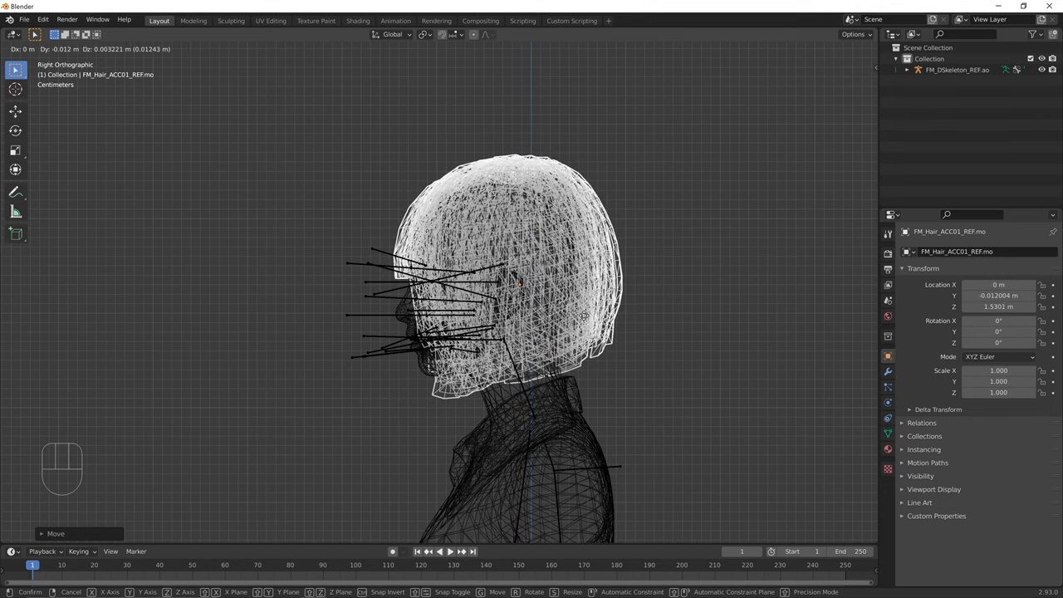
{"action": "left_click", "coordinate": [579, 317]}
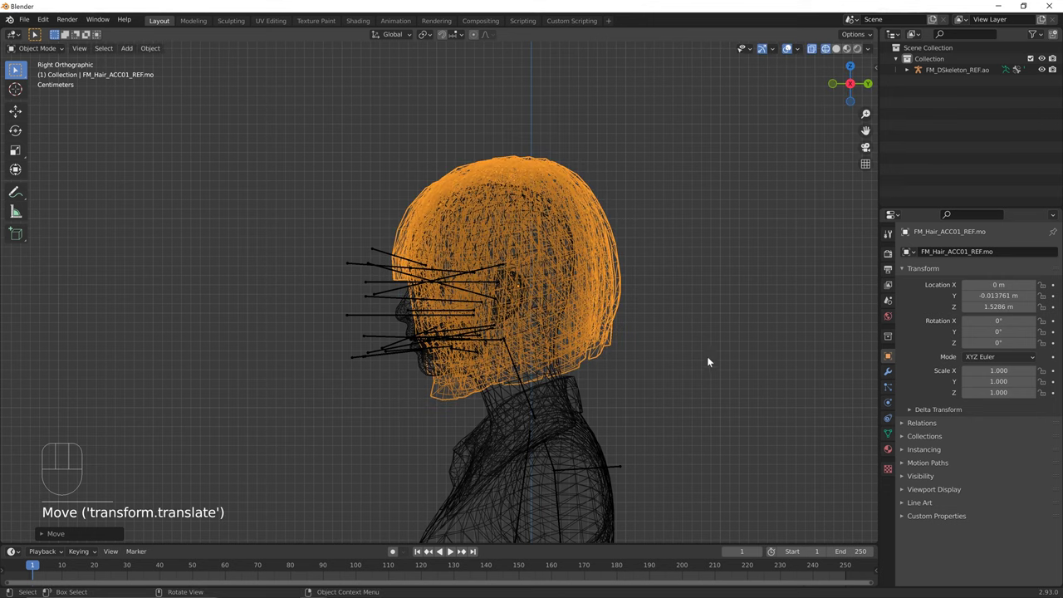
Return to solid shading and inspect the hair fit around the head and the objects parented to the skeleton
{"action": "middle_click_drag", "start_coordinate": [684, 366], "coordinate": [762, 370]}
{"action": "key", "text": "z"}
{"action": "left_click", "coordinate": [771, 391]}
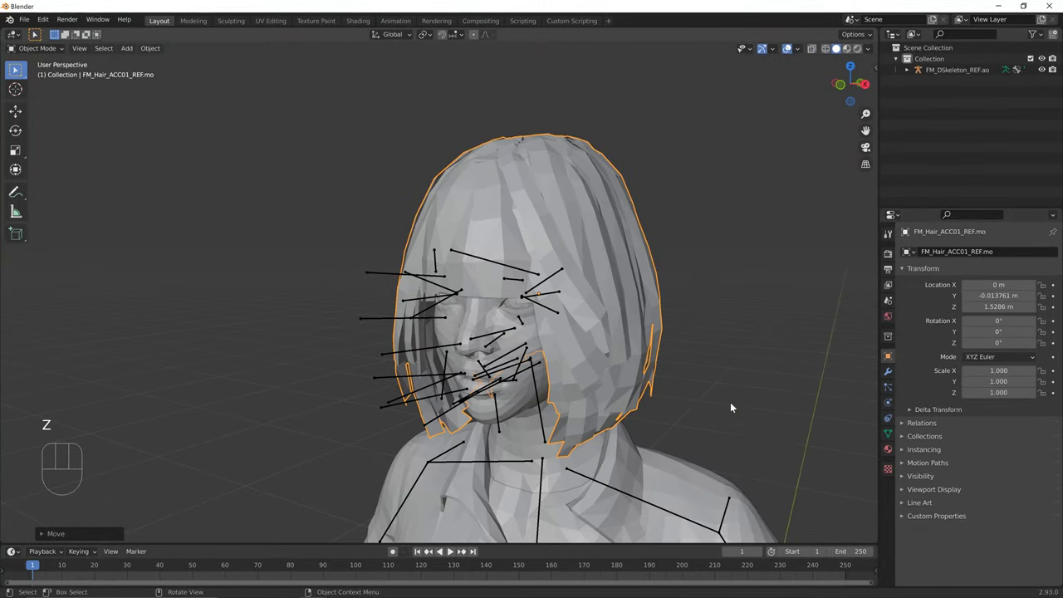
{"action": "mouse_move", "coordinate": [730, 402]}
{"action": "middle_mouse_down"}
{"action": "mouse_move", "coordinate": [657, 413]}
{"action": "mouse_move", "coordinate": [700, 398]}
{"action": "mouse_move", "coordinate": [673, 397]}
{"action": "mouse_move", "coordinate": [698, 366]}
{"action": "middle_mouse_up"}
{"action": "scroll", "coordinate": [657, 413], "scroll_direction": "down", "scroll_amount": 4}
{"action": "left_click", "coordinate": [908, 70]}
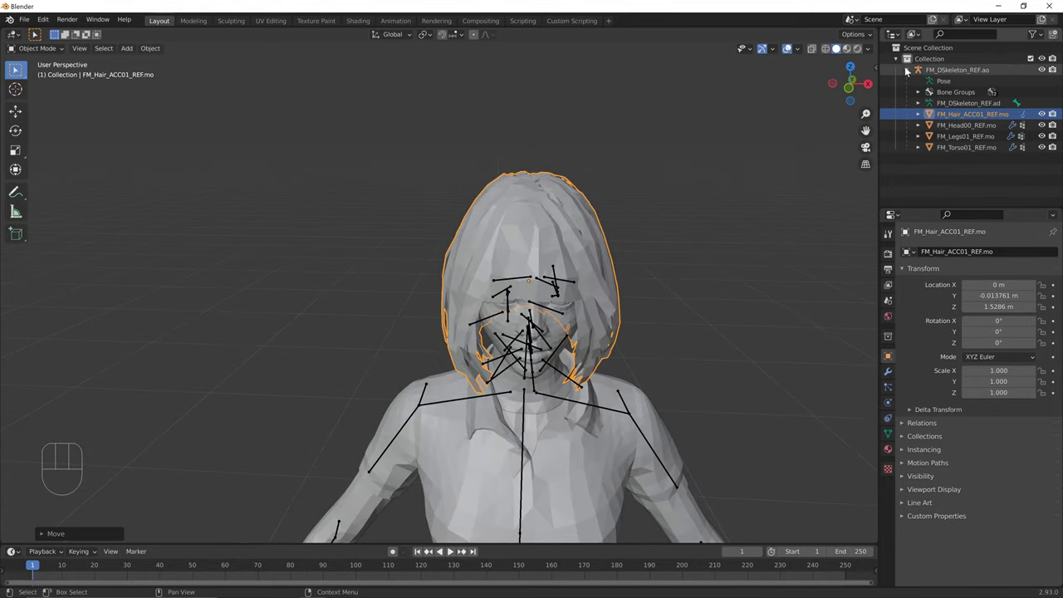
{"action": "left_click", "coordinate": [909, 71]}
{"action": "middle_click_drag", "start_coordinate": [665, 411], "coordinate": [624, 228], "text": "shift"}
{"action": "scroll", "coordinate": [653, 285], "scroll_direction": "up", "scroll_amount": 3}
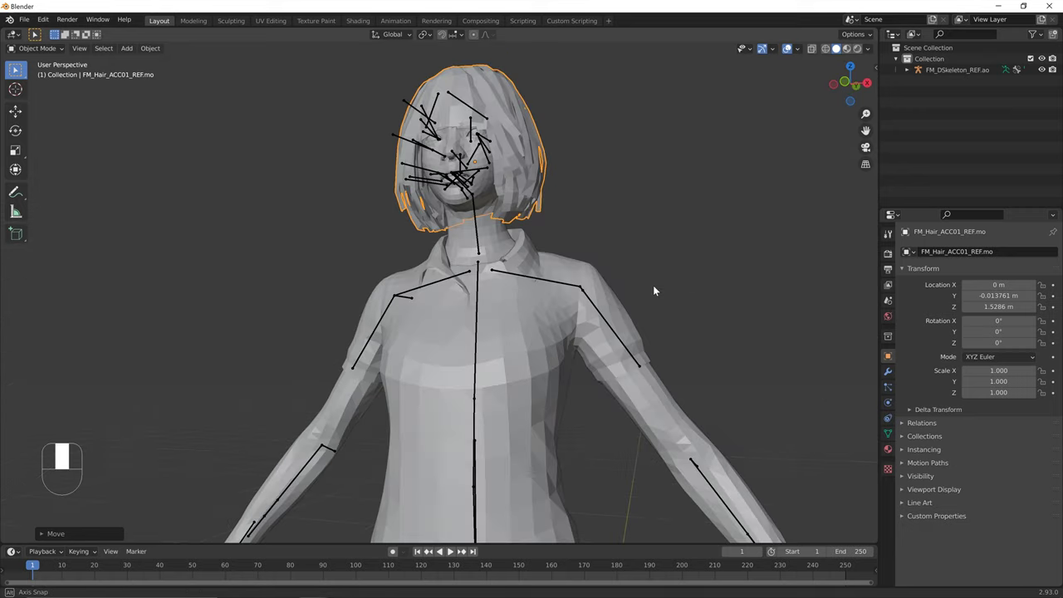
{"action": "middle_click_drag", "start_coordinate": [670, 299], "coordinate": [673, 294]}
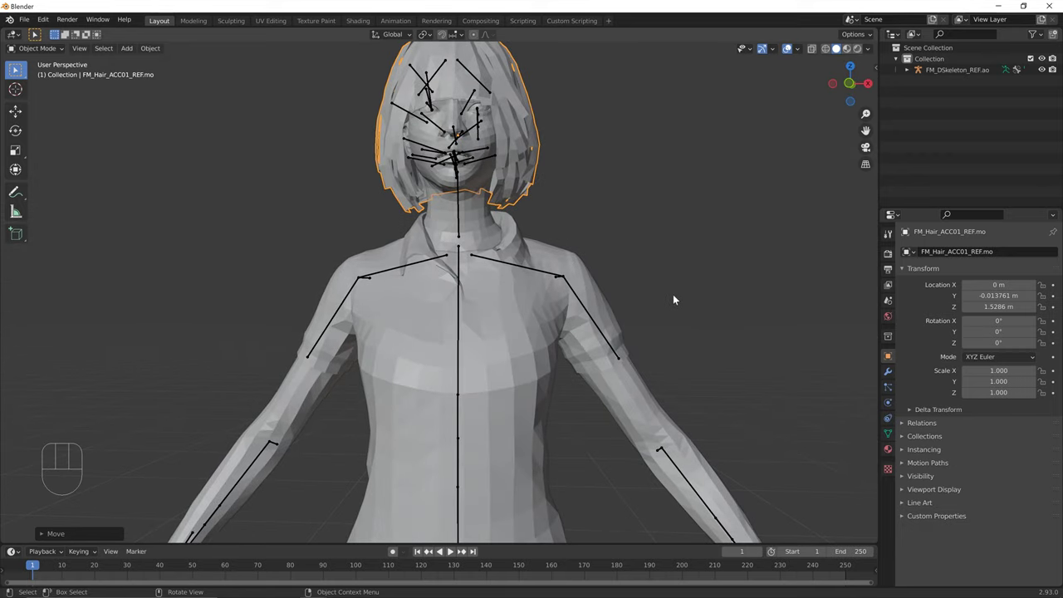
Examine the vertex groups of the hair mesh and of the torso mesh
{"action": "left_click", "coordinate": [889, 433]}
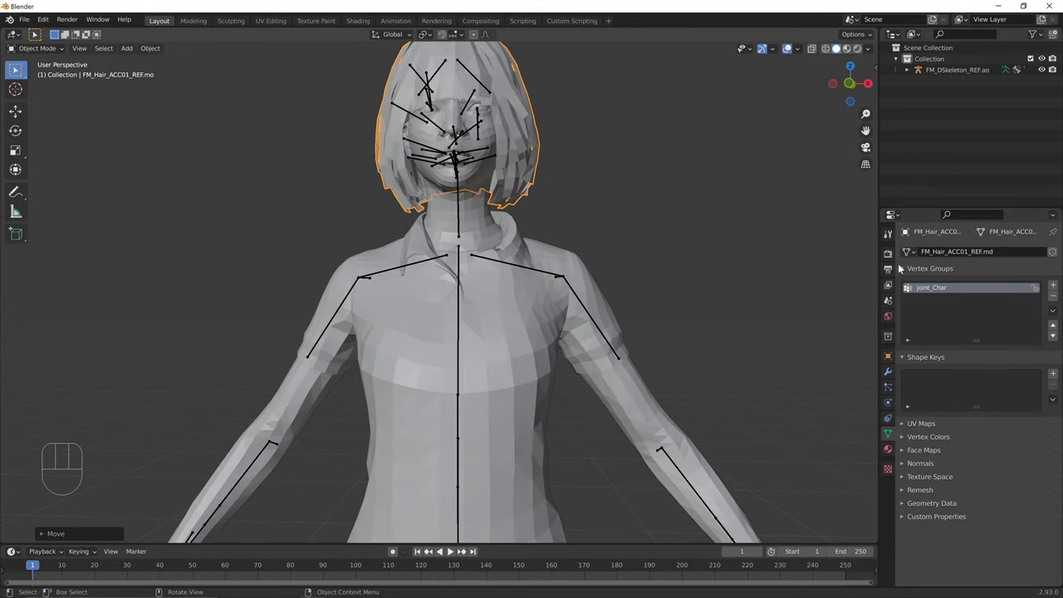
{"action": "scroll", "coordinate": [551, 316], "scroll_direction": "down", "scroll_amount": 2}
{"action": "left_click", "coordinate": [530, 318]}
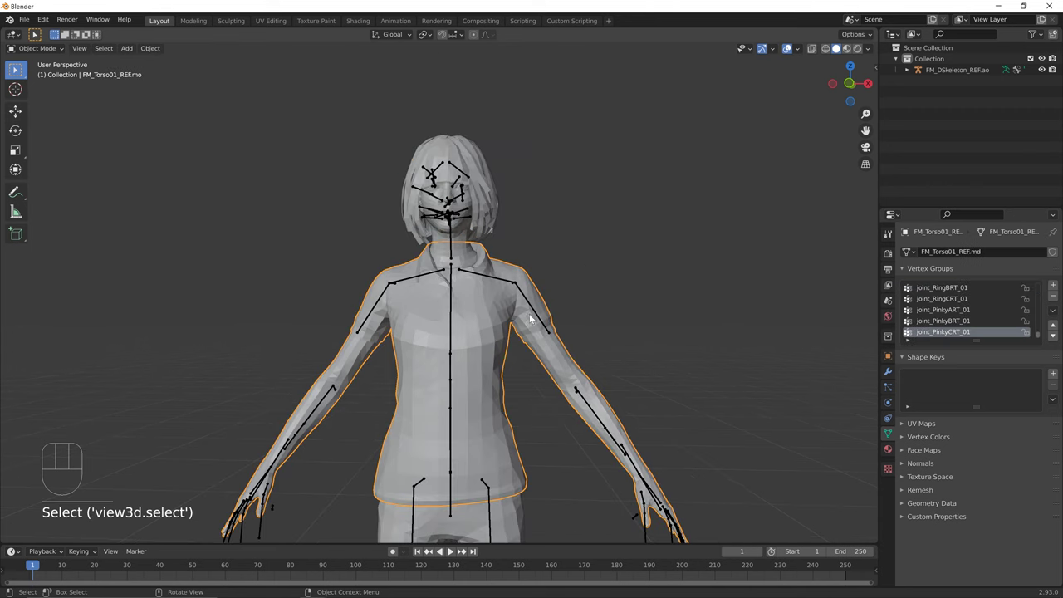
Import a PSA animation onto the FM_DSkeleton_REF armature to test the hair, and undo the import
{"action": "left_click", "coordinate": [537, 314]}
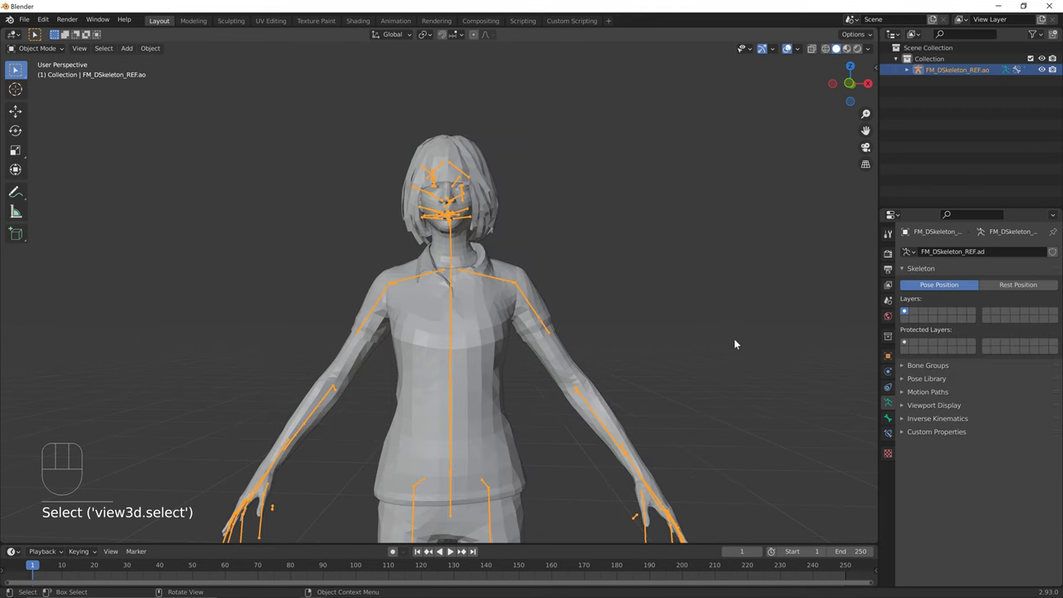
{"action": "key", "text": "n"}
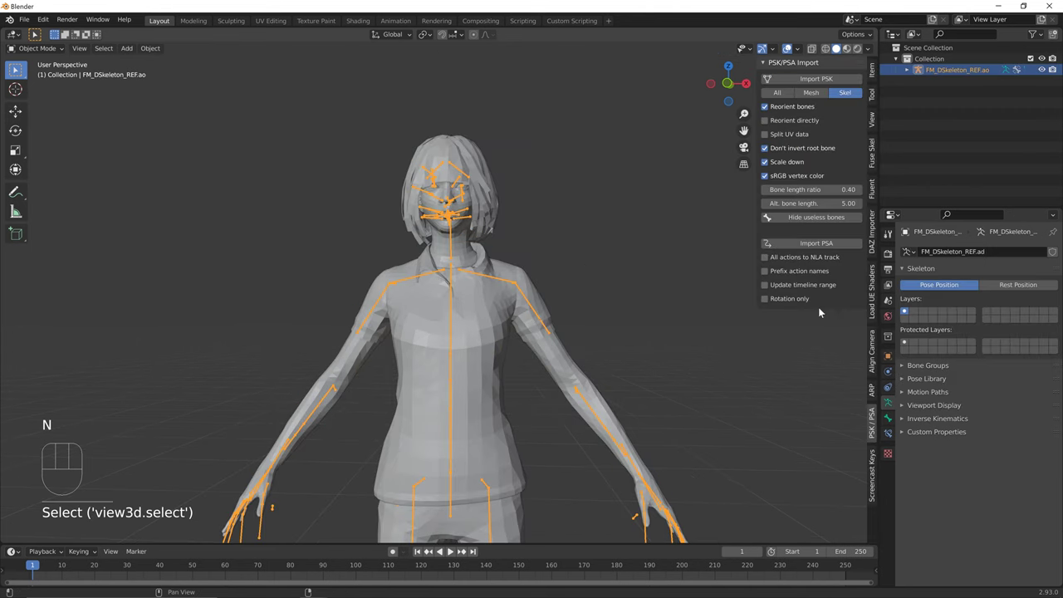
{"action": "left_click", "coordinate": [829, 244]}
{"action": "double_click", "coordinate": [432, 182]}
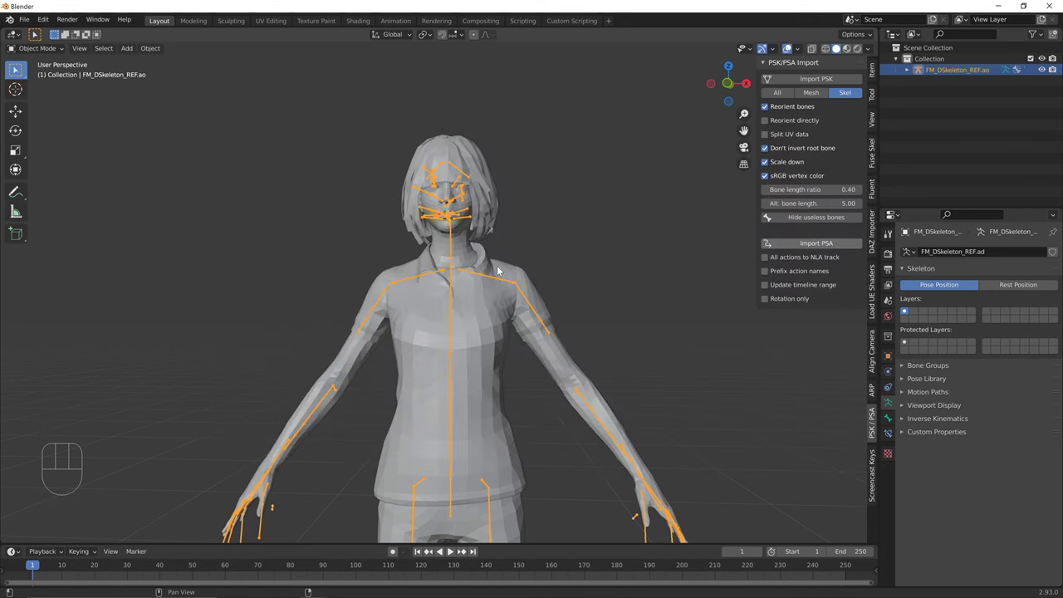
{"action": "left_click", "coordinate": [544, 270]}
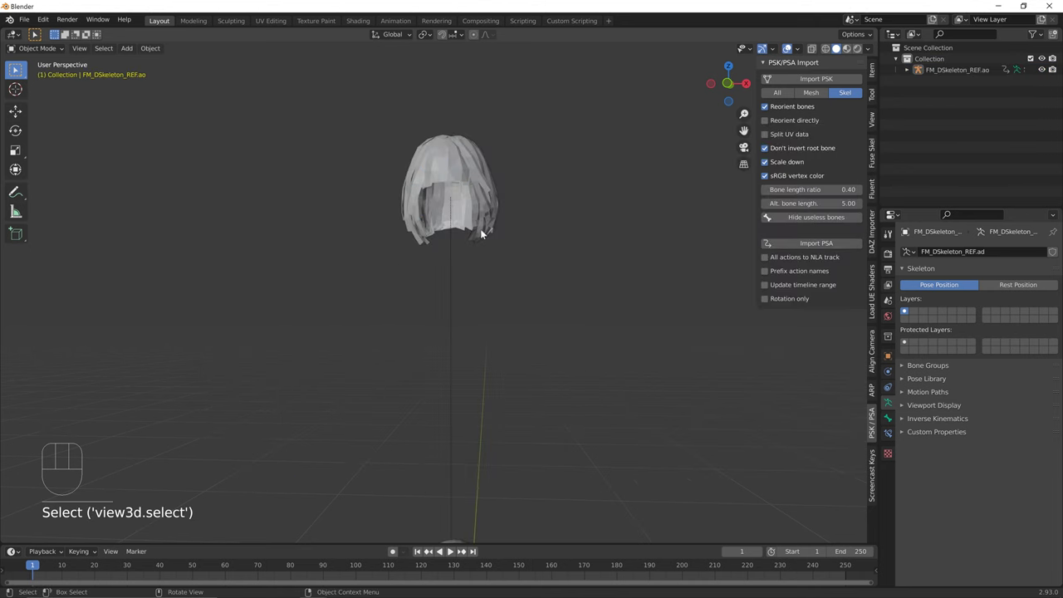
{"action": "key", "text": "ctrl+z"}
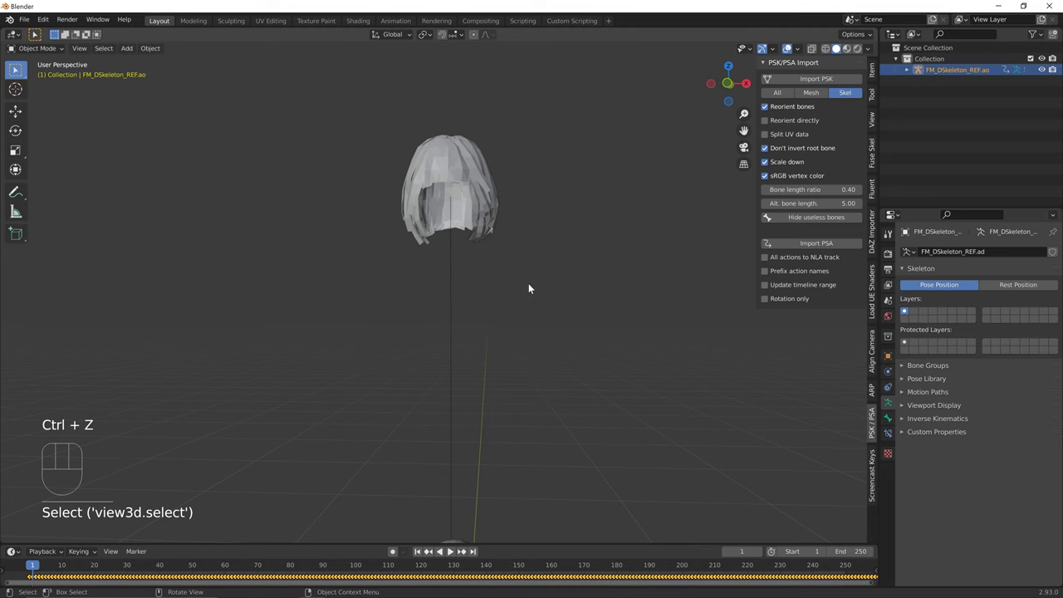
{"action": "key", "text": "ctrl+z"}
{"action": "key", "text": "ctrl+z"}
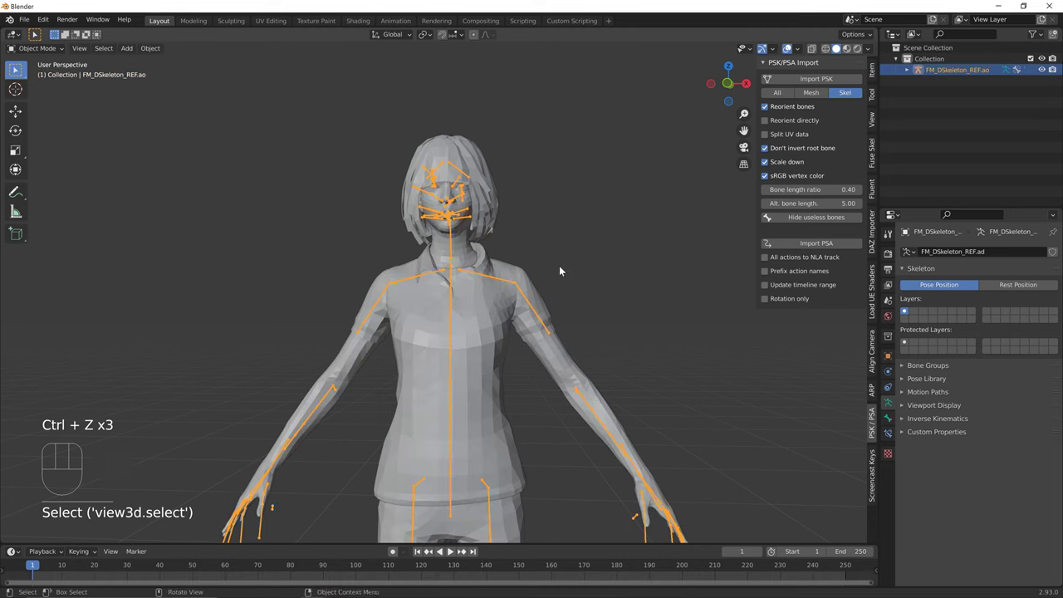
Rename the hair mesh's joint_Char vertex group to joint_Head_01
{"action": "left_click", "coordinate": [482, 198]}
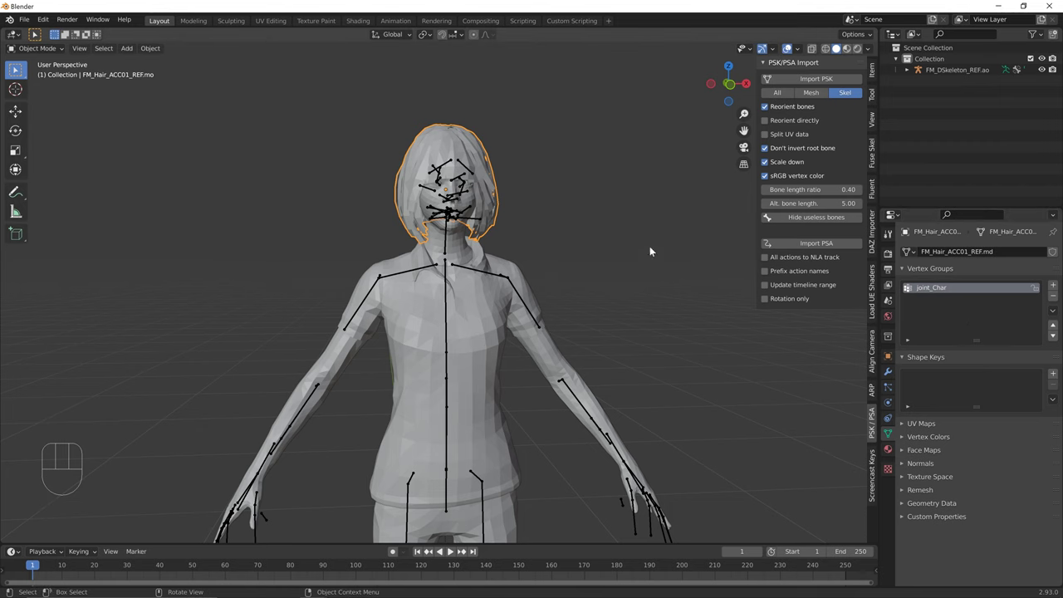
{"action": "middle_click_drag", "start_coordinate": [650, 246], "coordinate": [532, 234]}
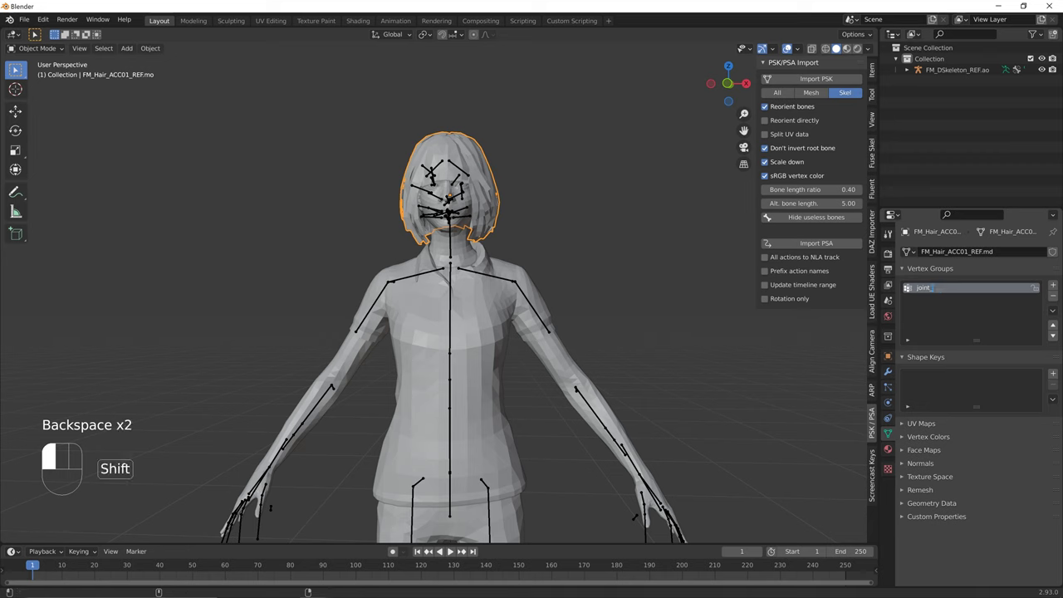
{"action": "type", "text": "Head"}
{"action": "key", "text": "shift"}
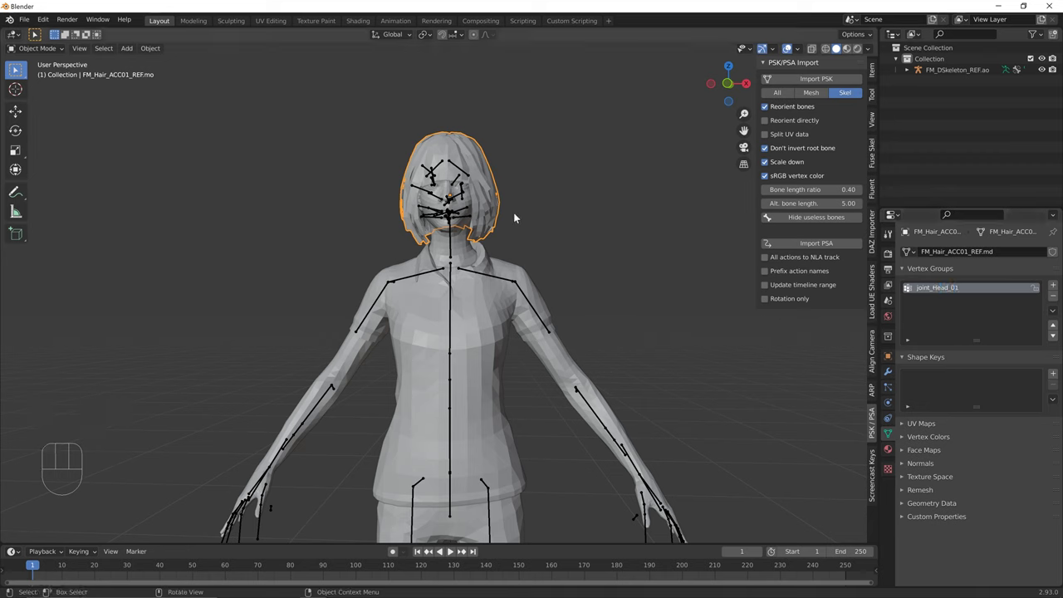
Check the hair's joint_Head_01 weights in Weight Paint mode and return to Object Mode
{"action": "left_click", "coordinate": [37, 48]}
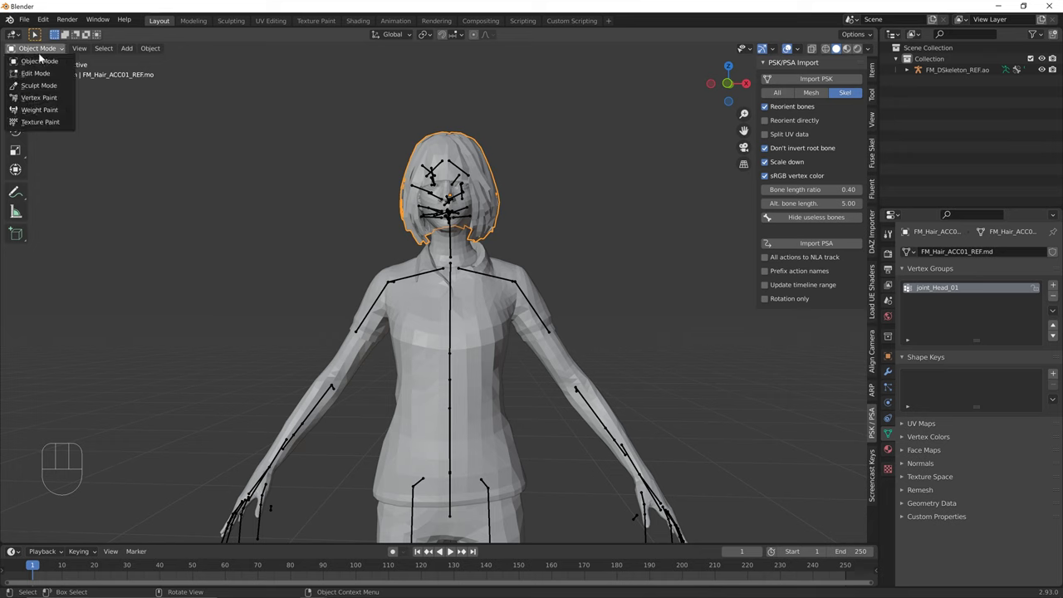
{"action": "left_click", "coordinate": [33, 107]}
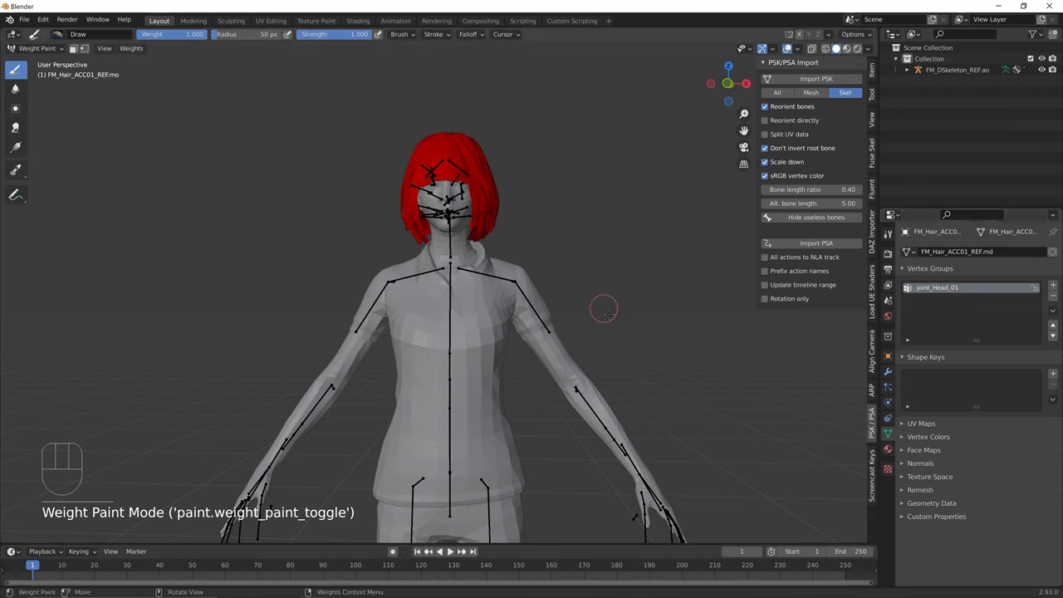
{"action": "left_click", "coordinate": [37, 48]}
{"action": "left_click", "coordinate": [33, 58]}
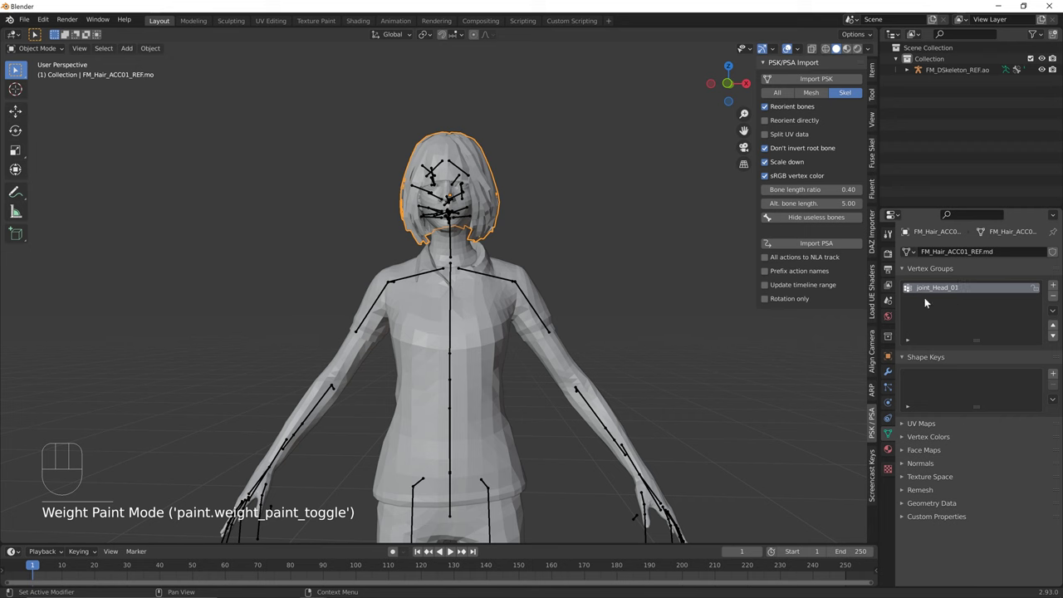
Open the FM_DSkeleton_REF armature in Edit Mode and select the joint_Head_01 bone to check its name
{"action": "scroll", "coordinate": [569, 295], "scroll_direction": "up", "scroll_amount": 1}
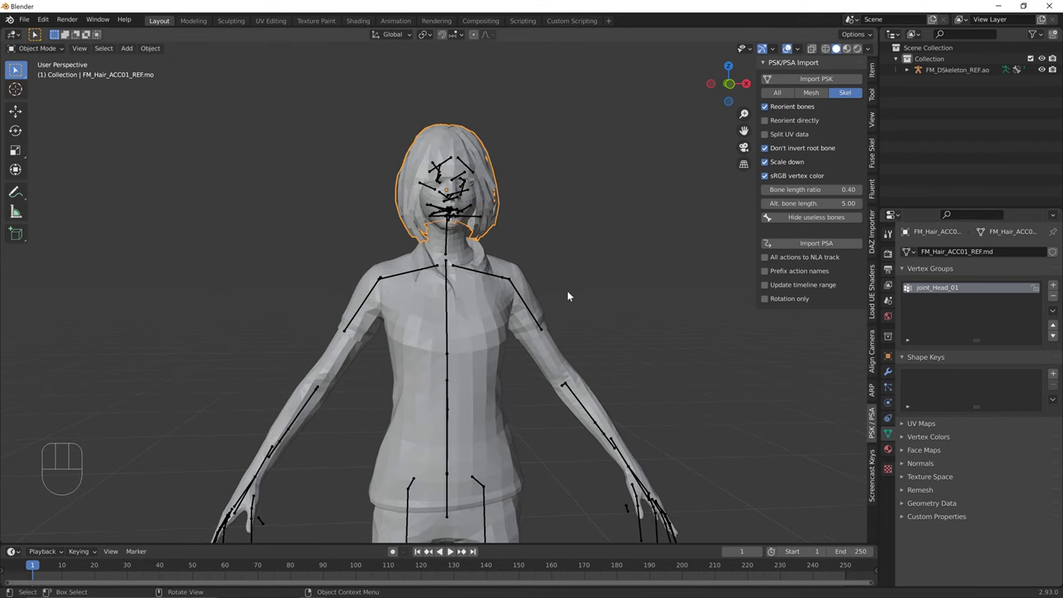
{"action": "left_click", "coordinate": [448, 274]}
{"action": "middle_click_drag", "start_coordinate": [465, 284], "coordinate": [494, 294]}
{"action": "left_click", "coordinate": [438, 288]}
{"action": "left_click", "coordinate": [38, 47]}
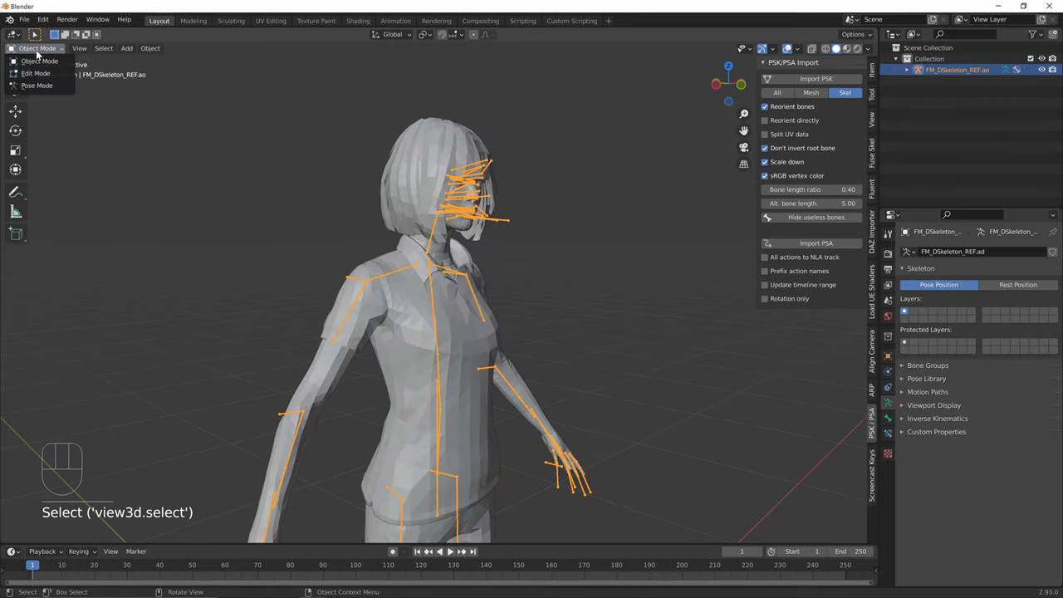
{"action": "left_click", "coordinate": [35, 73]}
{"action": "scroll", "coordinate": [494, 310], "scroll_direction": "up", "scroll_amount": 3}
{"action": "middle_click_drag", "start_coordinate": [466, 275], "coordinate": [494, 279], "text": "shift"}
{"action": "left_click", "coordinate": [495, 278]}
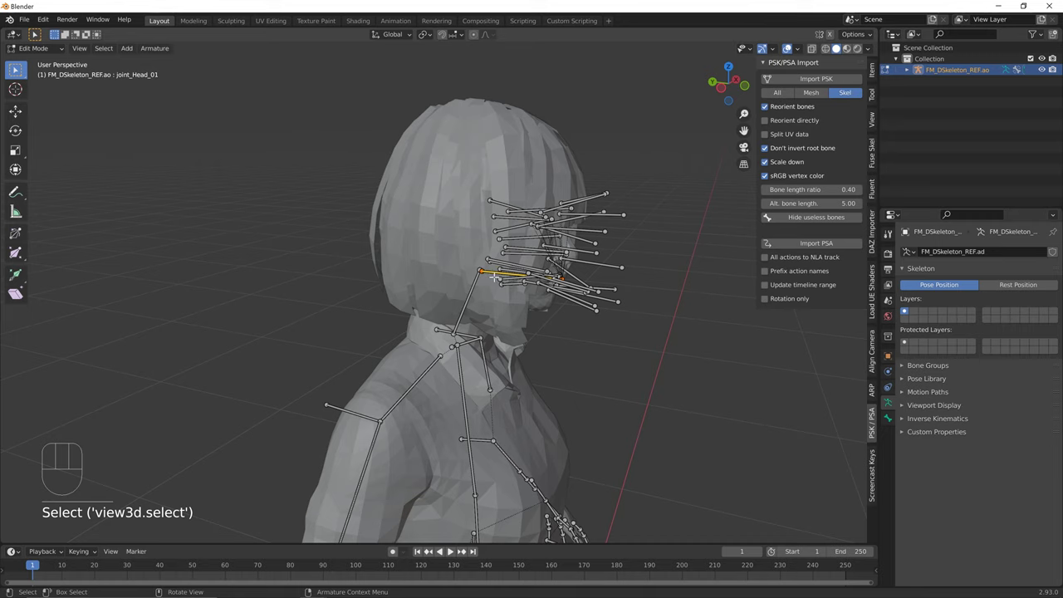
Examine the head bone's position among the face and neck bones, and return to Object Mode
{"action": "scroll", "coordinate": [495, 279], "scroll_direction": "up", "scroll_amount": 8}
{"action": "middle_click_drag", "start_coordinate": [438, 286], "coordinate": [312, 347], "text": "shift"}
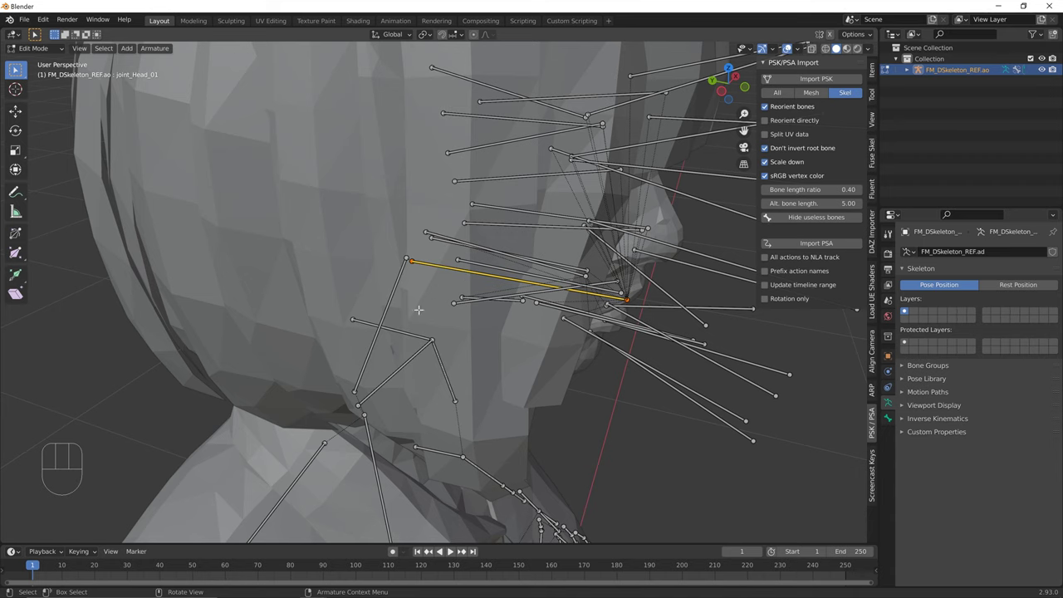
{"action": "scroll", "coordinate": [483, 294], "scroll_direction": "down", "scroll_amount": 5}
{"action": "middle_click_drag", "start_coordinate": [522, 368], "coordinate": [275, 173]}
{"action": "left_click", "coordinate": [51, 53]}
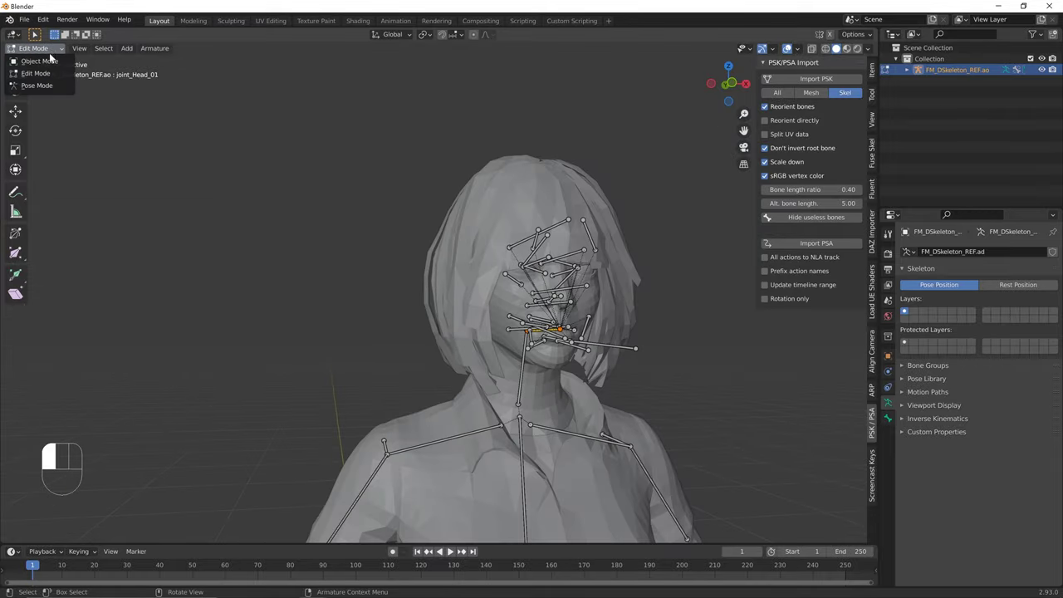
{"action": "key", "text": "Tab"}
{"action": "scroll", "coordinate": [422, 378], "scroll_direction": "down", "scroll_amount": 4}
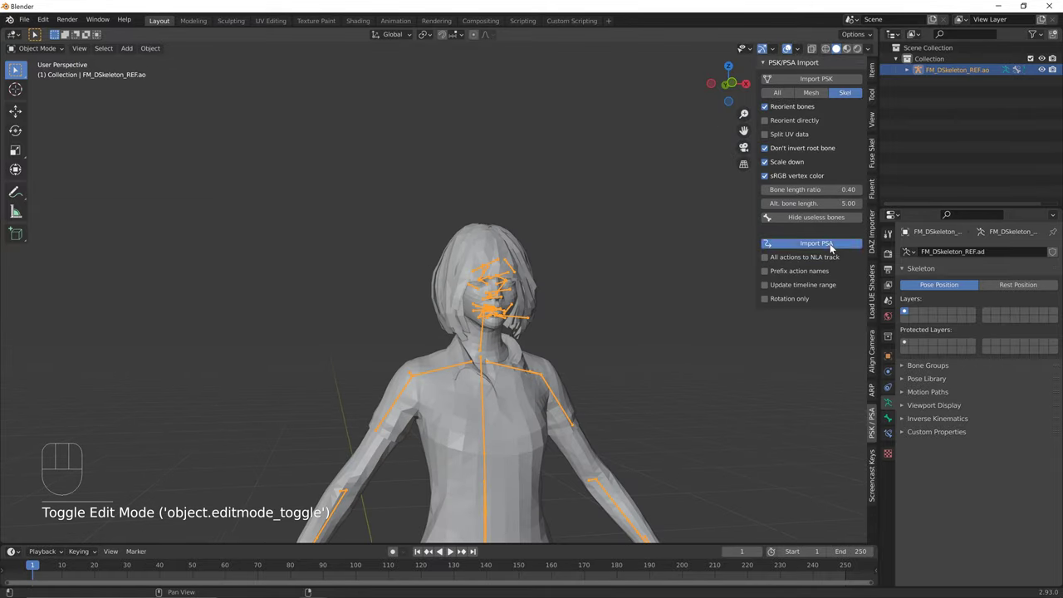
Test how the hair follows the head by playing an imported PSA sitting animation, and undo the import
{"action": "left_click", "coordinate": [831, 243]}
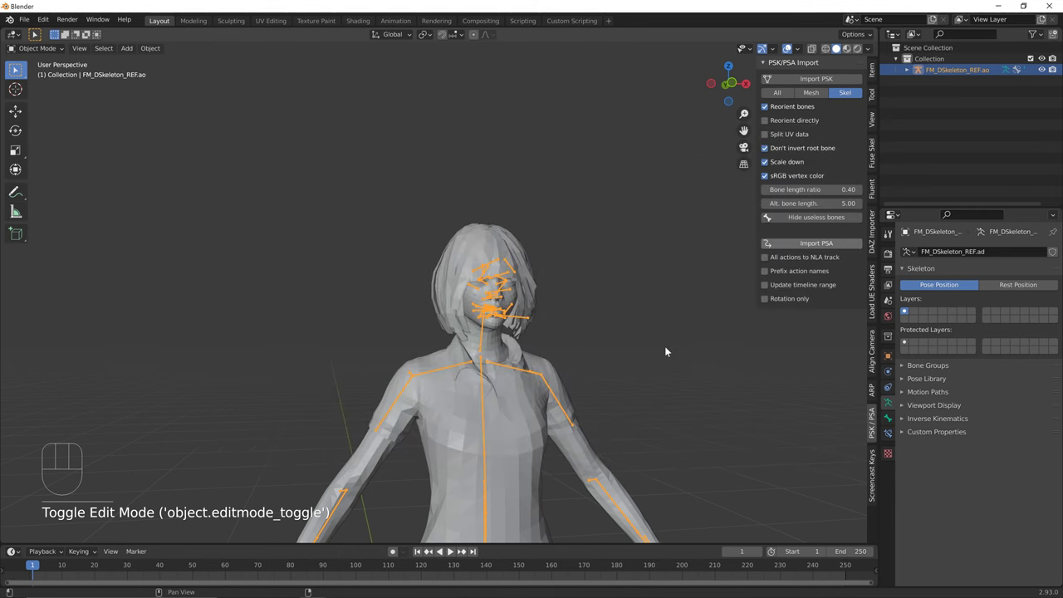
{"action": "middle_click_drag", "start_coordinate": [665, 366], "coordinate": [569, 150]}
{"action": "key", "text": "space"}
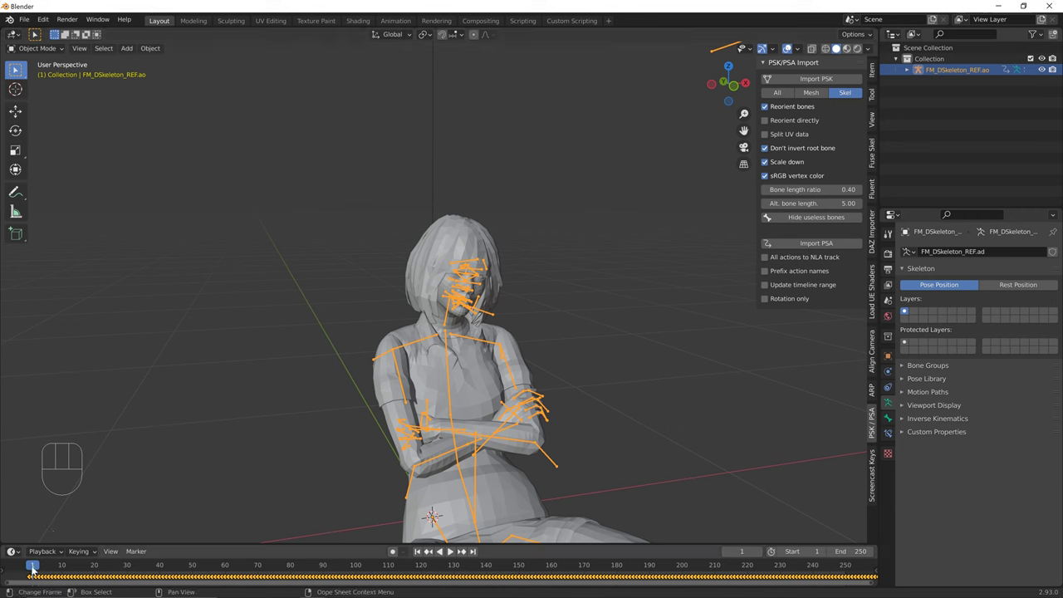
{"action": "left_click_drag", "start_coordinate": [166, 565], "coordinate": [411, 565]}
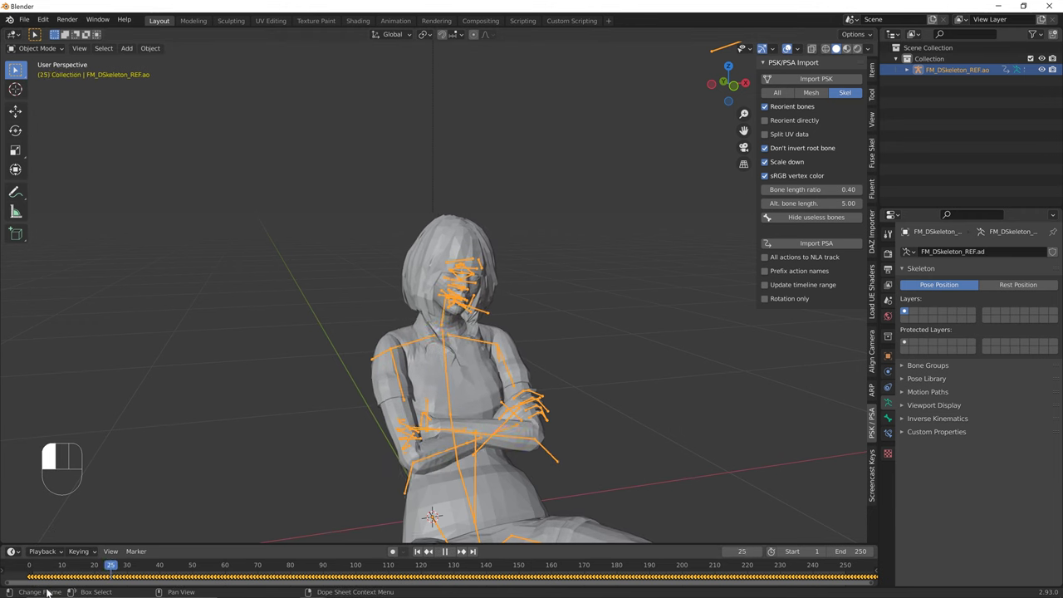
{"action": "key", "text": "Escape"}
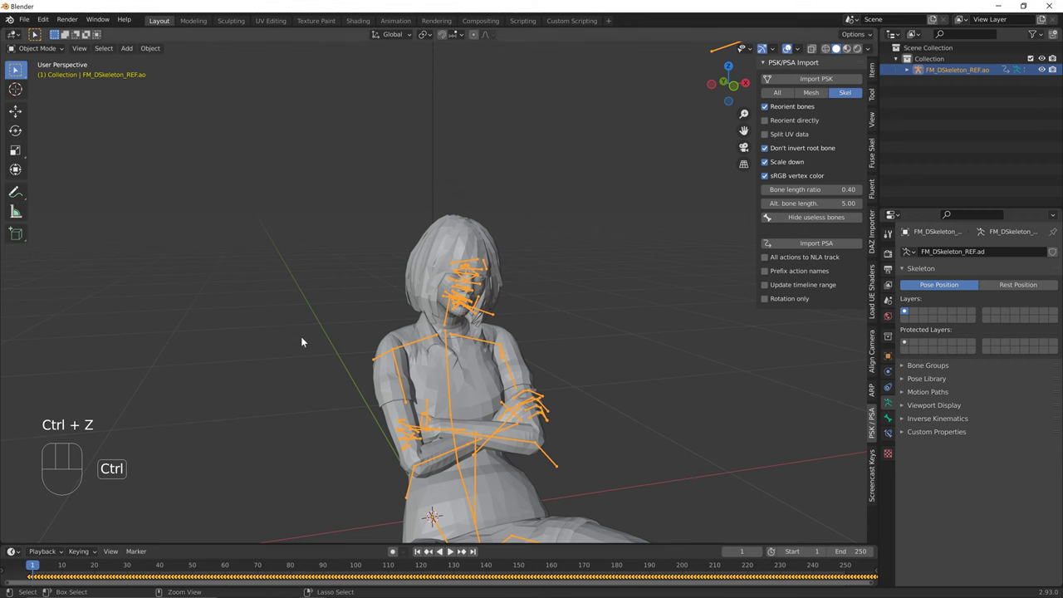
{"action": "key", "text": "ctrl+z"}
{"action": "scroll", "coordinate": [494, 259], "scroll_direction": "down", "scroll_amount": 2}
{"action": "middle_click_drag", "start_coordinate": [493, 258], "coordinate": [449, 274], "text": "shift"}
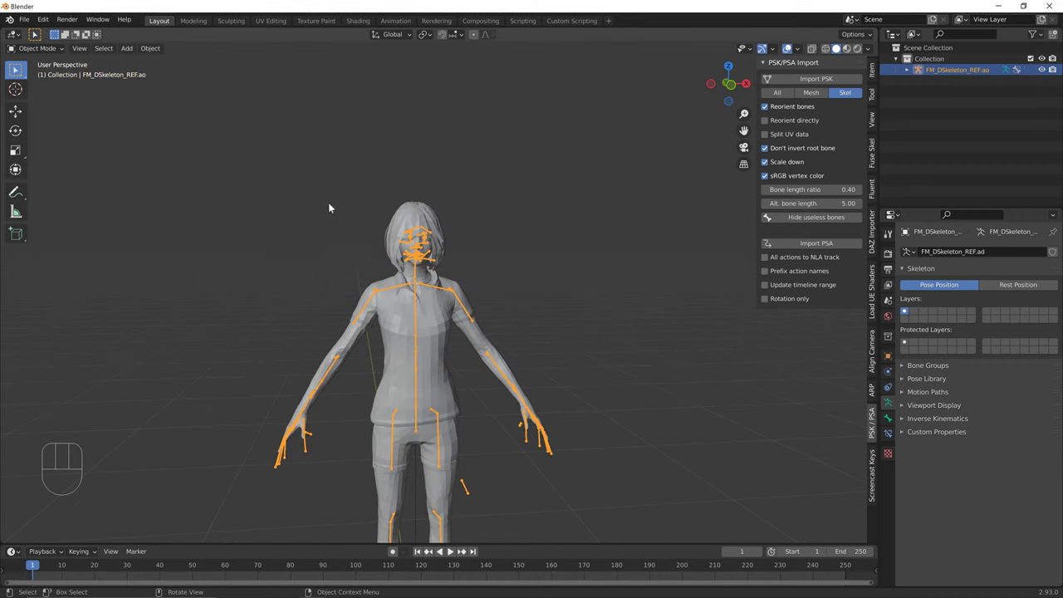
Undo the hair fitting and head-bone binding, going back to the separate FM_Hair_ACC01_REF armature at the scene origin
{"action": "left_click", "coordinate": [444, 249]}
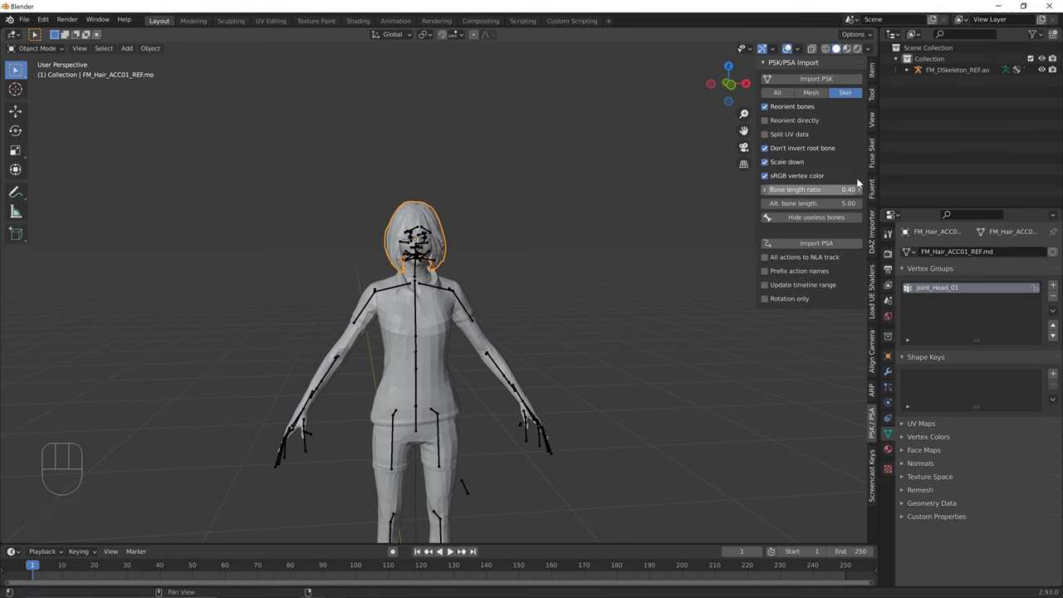
{"action": "key", "text": "ctrl+z"}
{"action": "key", "text": "ctrl+z"}
{"action": "key", "text": "ctrl+z"}
{"action": "key", "text": "ctrl+z"}
{"action": "key", "text": "ctrl+z"}
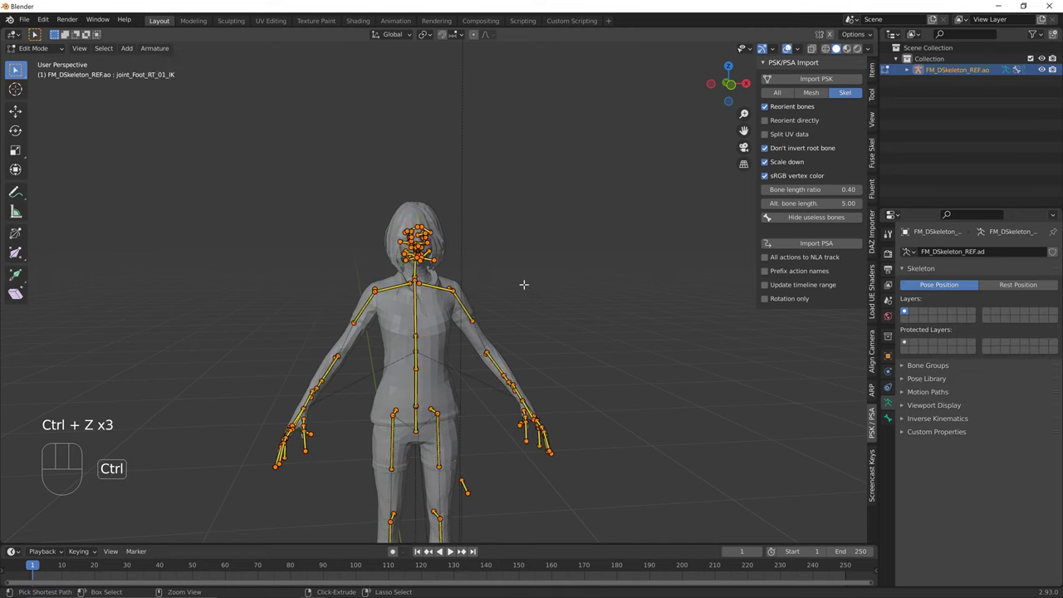
{"action": "key", "text": "ctrl+z"}
{"action": "key", "text": "ctrl+z"}
{"action": "key", "text": "ctrl+z"}
{"action": "key", "text": "ctrl+z"}
{"action": "key", "text": "ctrl+z"}
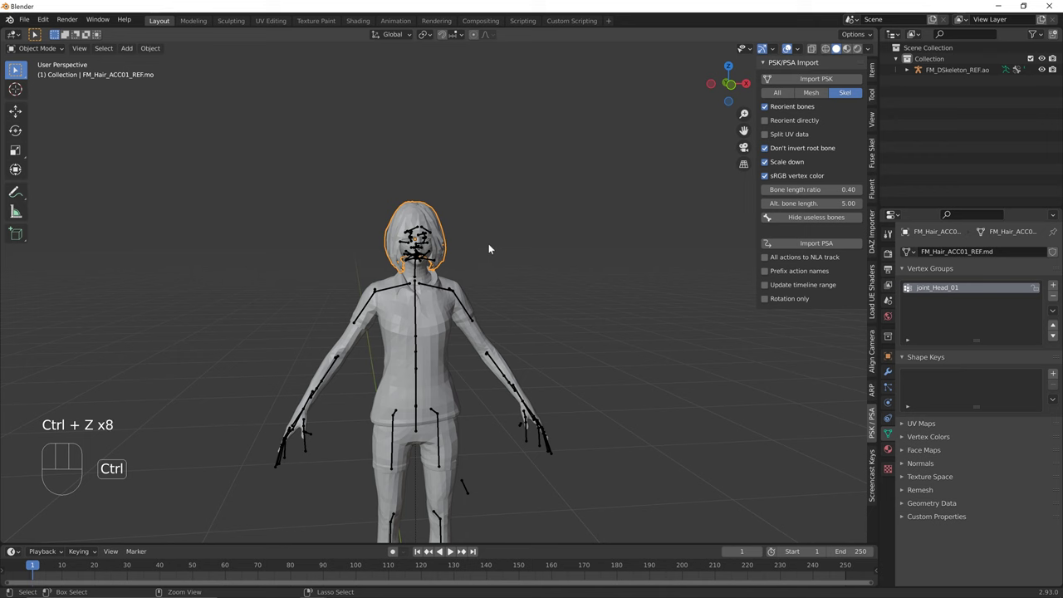
{"action": "key", "text": "ctrl+z"}
{"action": "key", "text": "ctrl+z"}
{"action": "key", "text": "ctrl+z"}
{"action": "key", "text": "ctrl+z"}
{"action": "key", "text": "ctrl+z"}
{"action": "key", "text": "ctrl+z"}
{"action": "key", "text": "ctrl+z"}
{"action": "key", "text": "ctrl+z"}
{"action": "key", "text": "ctrl+z"}
{"action": "middle_click_drag", "start_coordinate": [486, 263], "coordinate": [479, 275]}
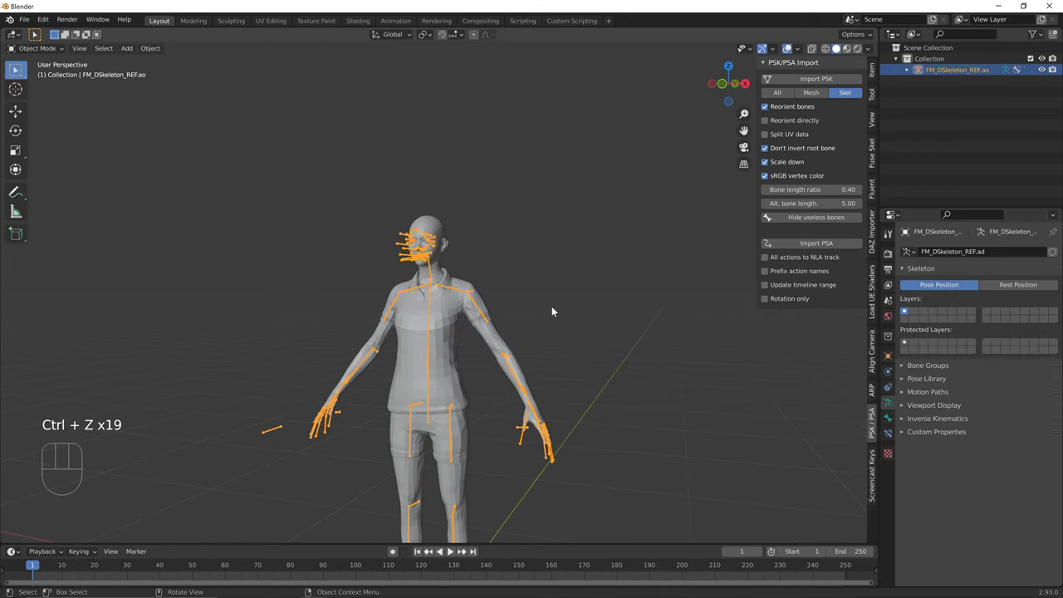
{"action": "key", "text": "ctrl+z"}
{"action": "key", "text": "ctrl+z"}
{"action": "key", "text": "ctrl+z"}
{"action": "key", "text": "ctrl+z"}
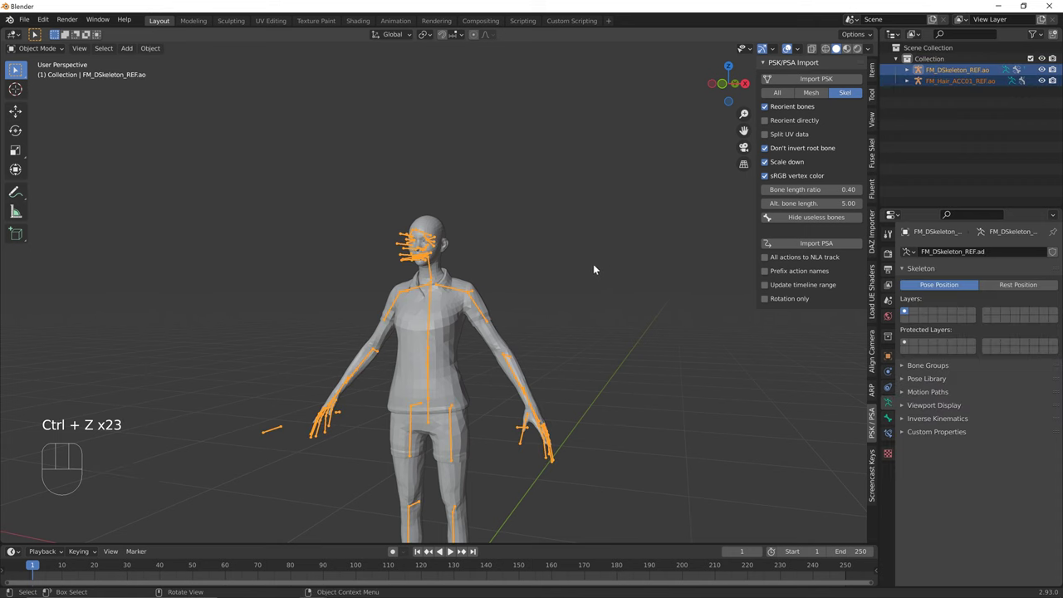
Delete the FM_Hair_ACC01_REF.ao armature of the first hair from the scene
{"action": "middle_click_drag", "start_coordinate": [517, 232], "coordinate": [520, 342]}
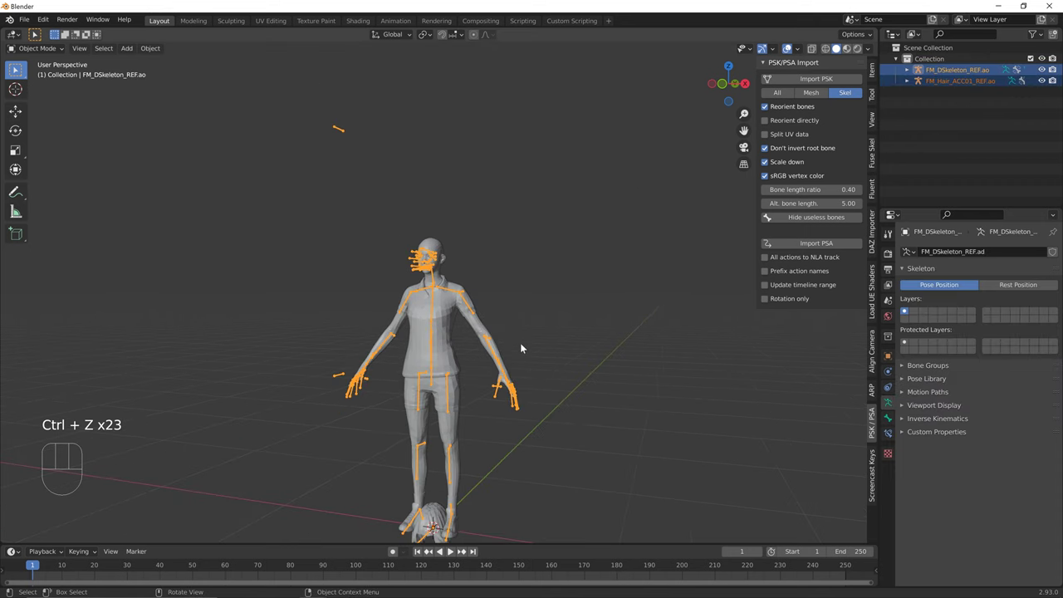
{"action": "left_click", "coordinate": [966, 101]}
{"action": "key", "text": "Delete"}
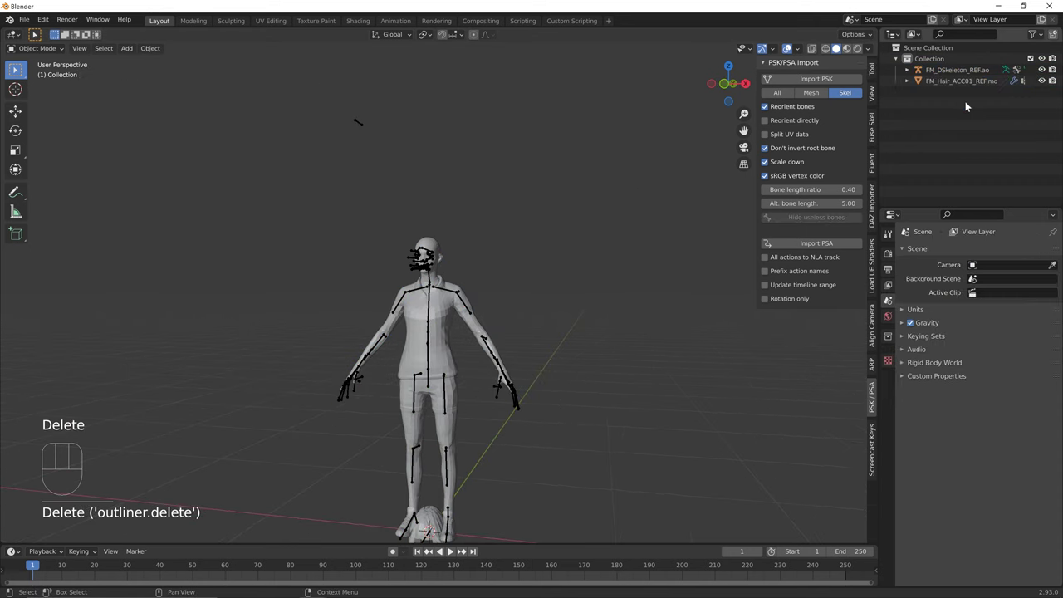
Import FM_Hair_ACC012_REF.psk from Feng's Heads\ACC\Top\Models folder, using the All option for both mesh and skeleton
{"action": "left_click", "coordinate": [816, 79]}
{"action": "left_click", "coordinate": [382, 182]}
{"action": "double_click", "coordinate": [381, 181]}
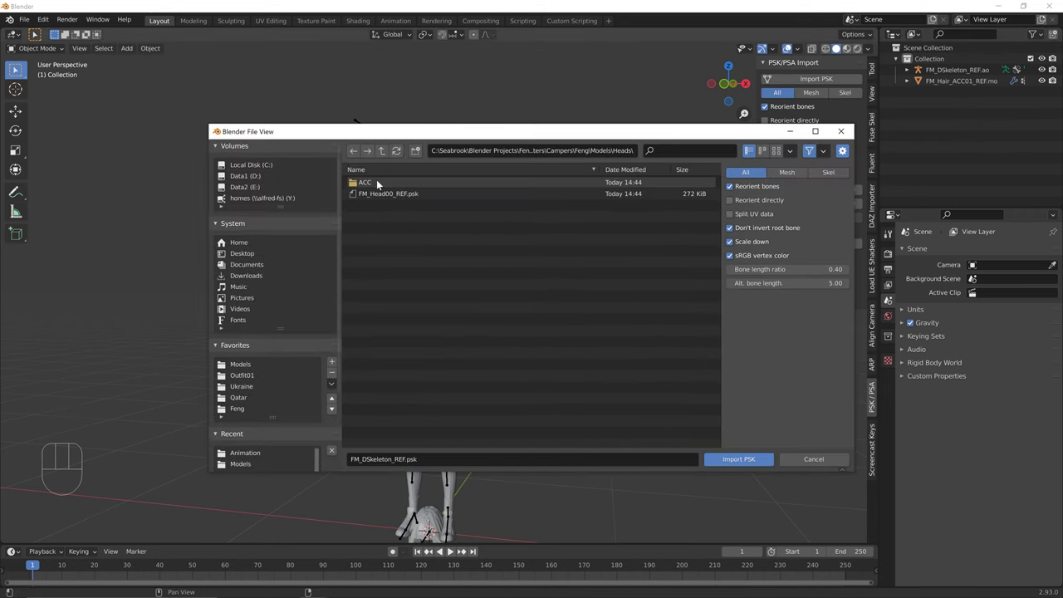
{"action": "double_click", "coordinate": [376, 181]}
{"action": "double_click", "coordinate": [379, 182]}
{"action": "double_click", "coordinate": [380, 182]}
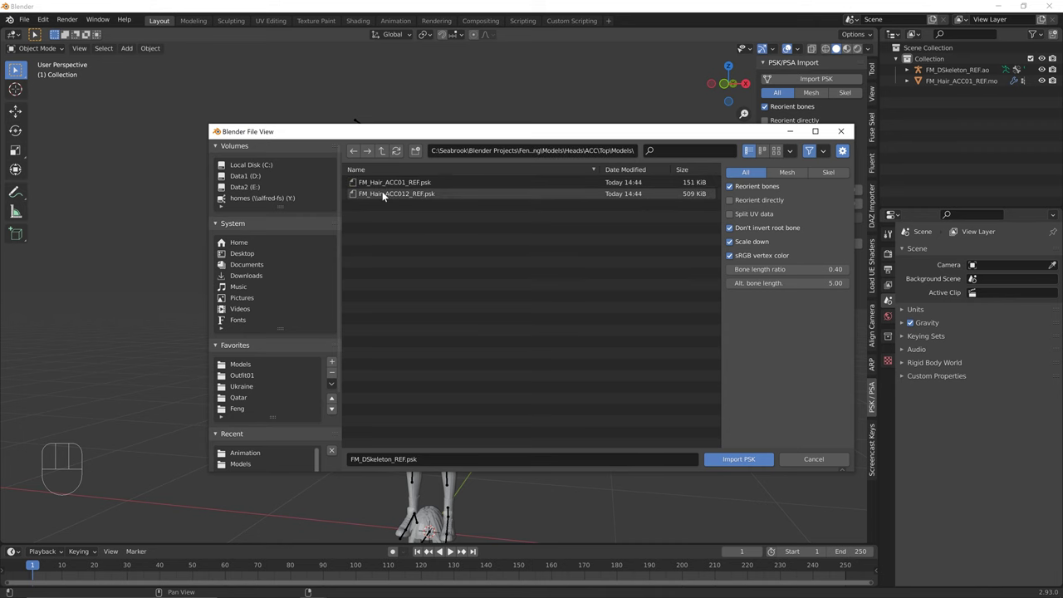
{"action": "double_click", "coordinate": [382, 192]}
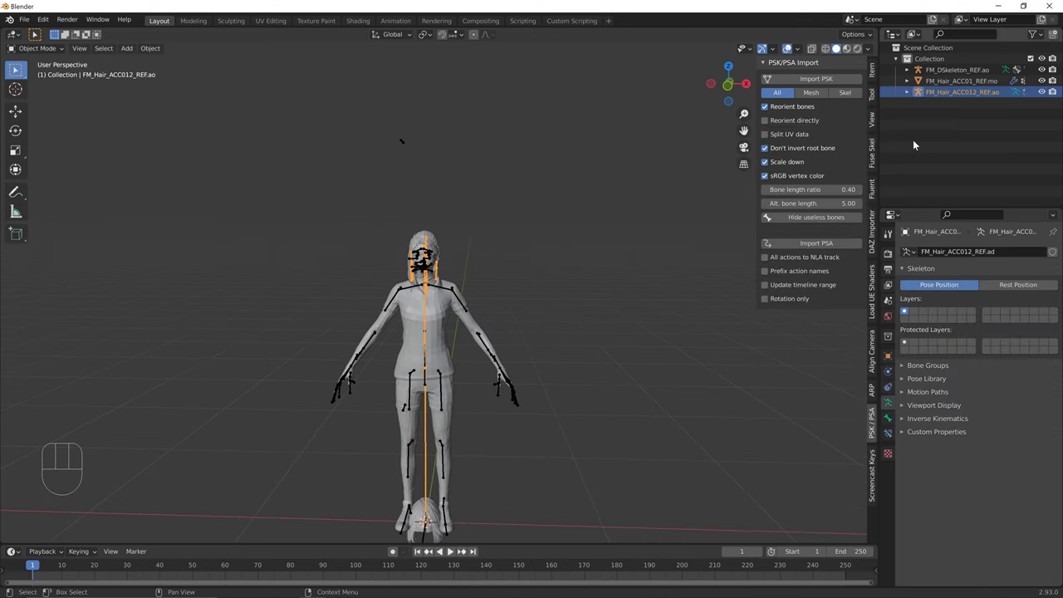
Delete the separate FM_Hair_ACC01_REF mesh and check the head, legs and torso meshes parented to the FM_DSkeleton_REF armature
{"action": "left_click", "coordinate": [945, 83]}
{"action": "key", "text": "Delete"}
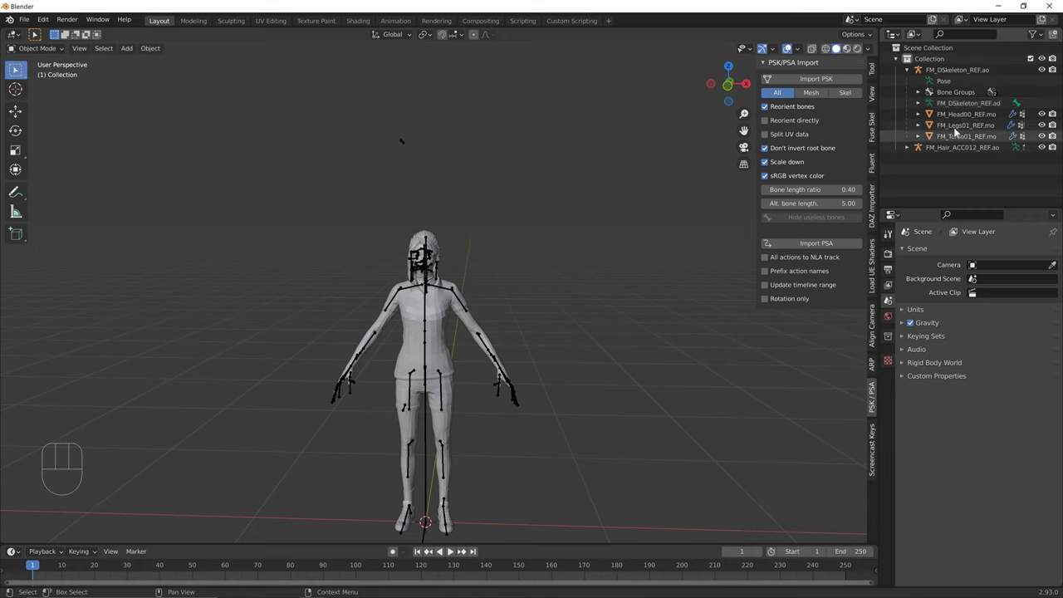
{"action": "left_click", "coordinate": [960, 135]}
{"action": "left_click", "coordinate": [956, 116], "text": "shift"}
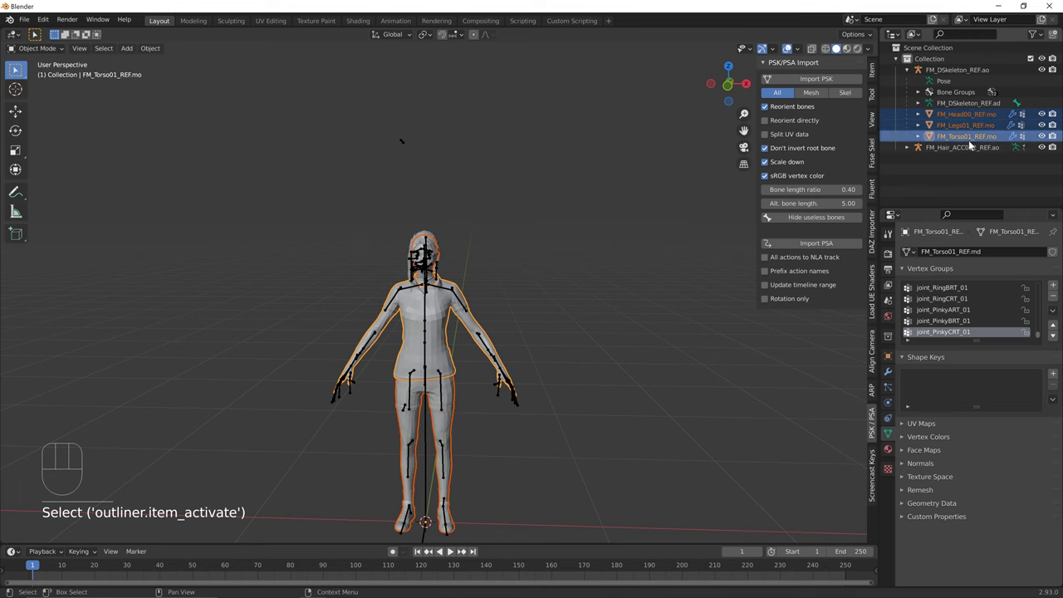
{"action": "left_click", "coordinate": [907, 71]}
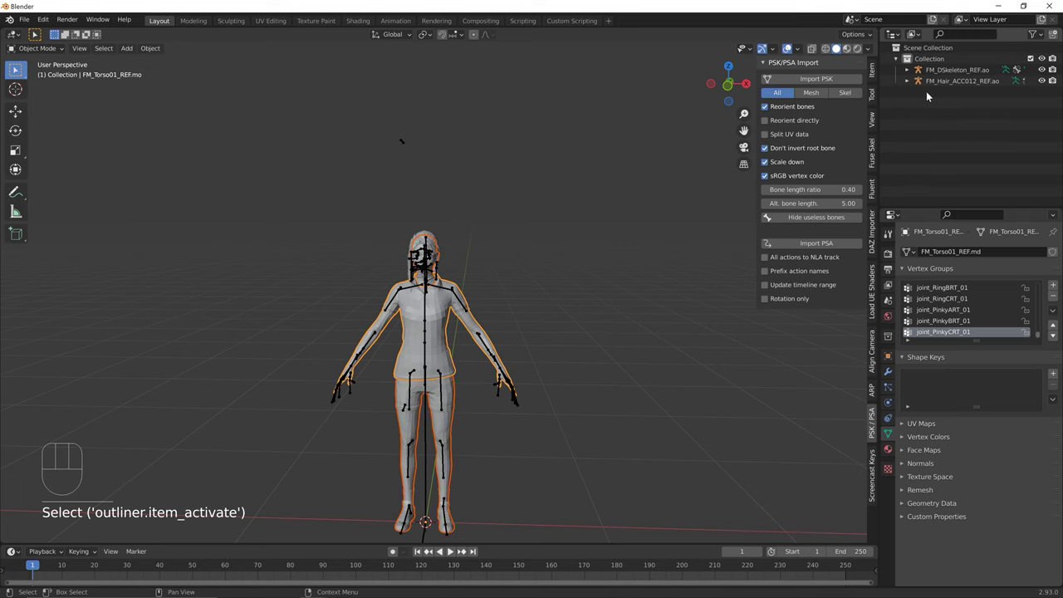
Fuse the FM_Hair_ACC012_REF hair armature into the FM_DSkeleton_REF body armature with Fuse Skeletons
{"action": "left_click", "coordinate": [939, 81]}
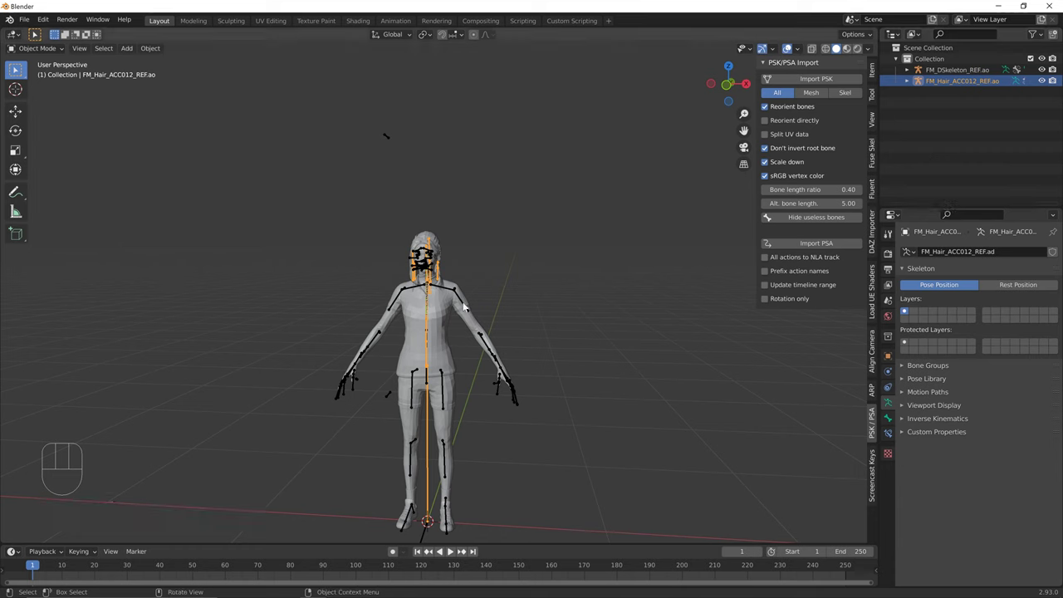
{"action": "left_click", "coordinate": [934, 91]}
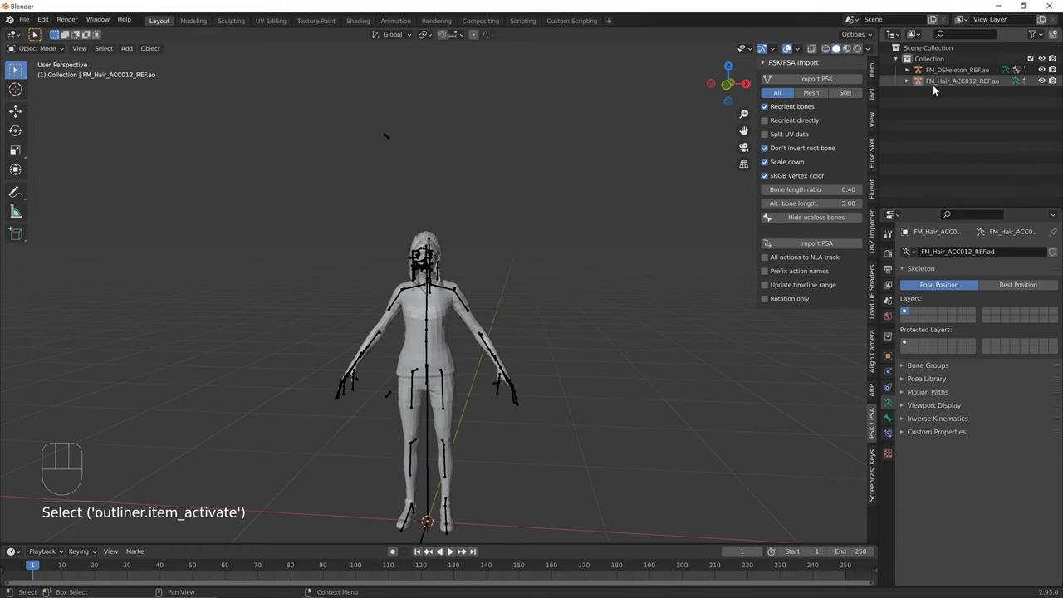
{"action": "left_click", "coordinate": [955, 81]}
{"action": "left_click", "coordinate": [955, 70], "text": "ctrl"}
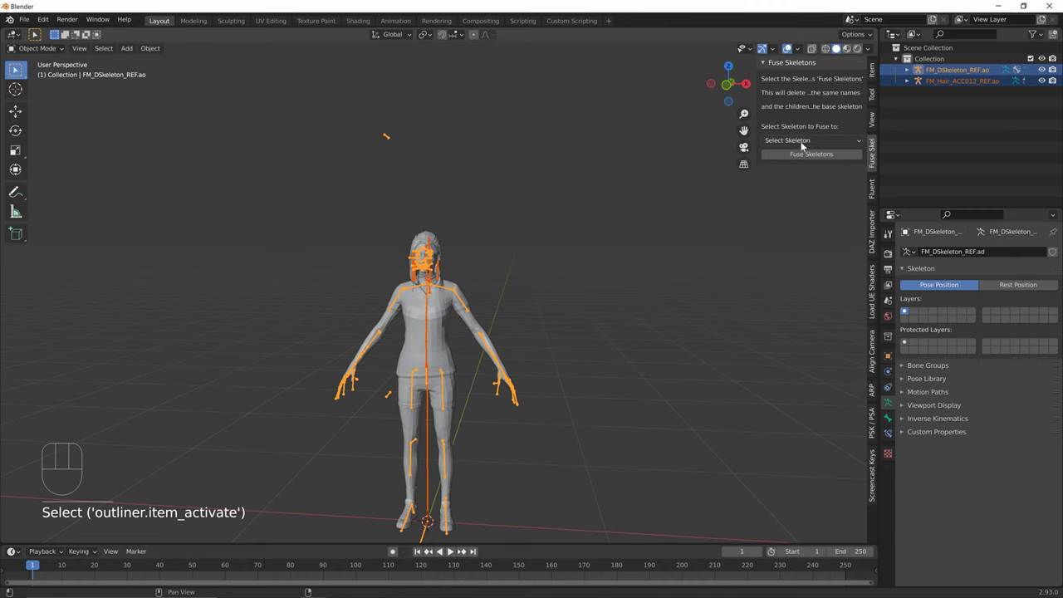
{"action": "left_click", "coordinate": [802, 142]}
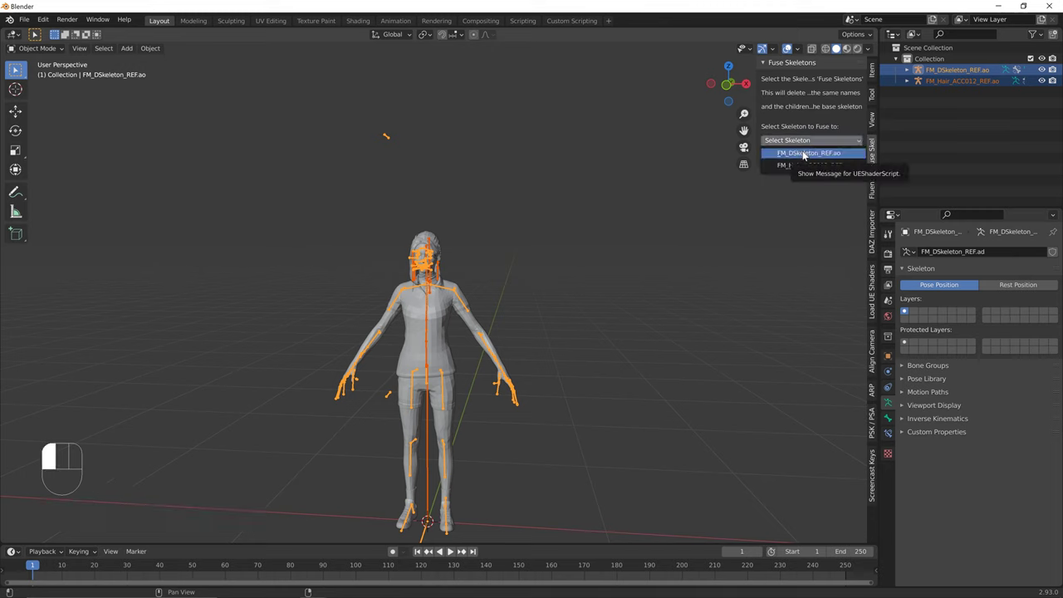
{"action": "left_click", "coordinate": [797, 158]}
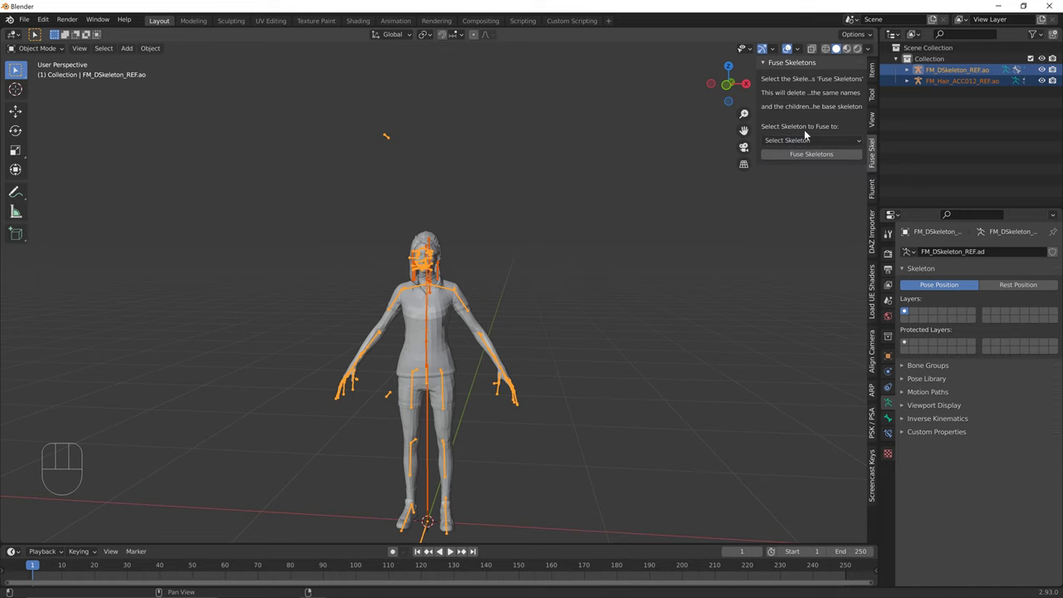
{"action": "left_click", "coordinate": [799, 139]}
{"action": "left_click", "coordinate": [800, 141]}
{"action": "left_click", "coordinate": [793, 146]}
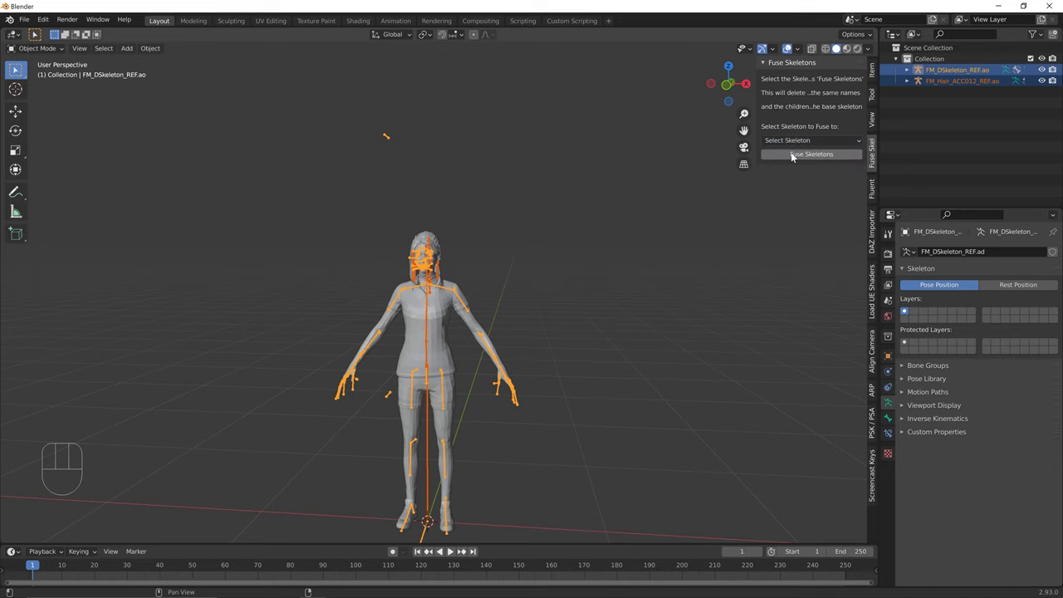
{"action": "left_click", "coordinate": [791, 153]}
Import the FM_SitOnLog.psa animation onto the fused FM_DSkeleton_REF armature
{"action": "middle_click_drag", "start_coordinate": [637, 291], "coordinate": [591, 311]}
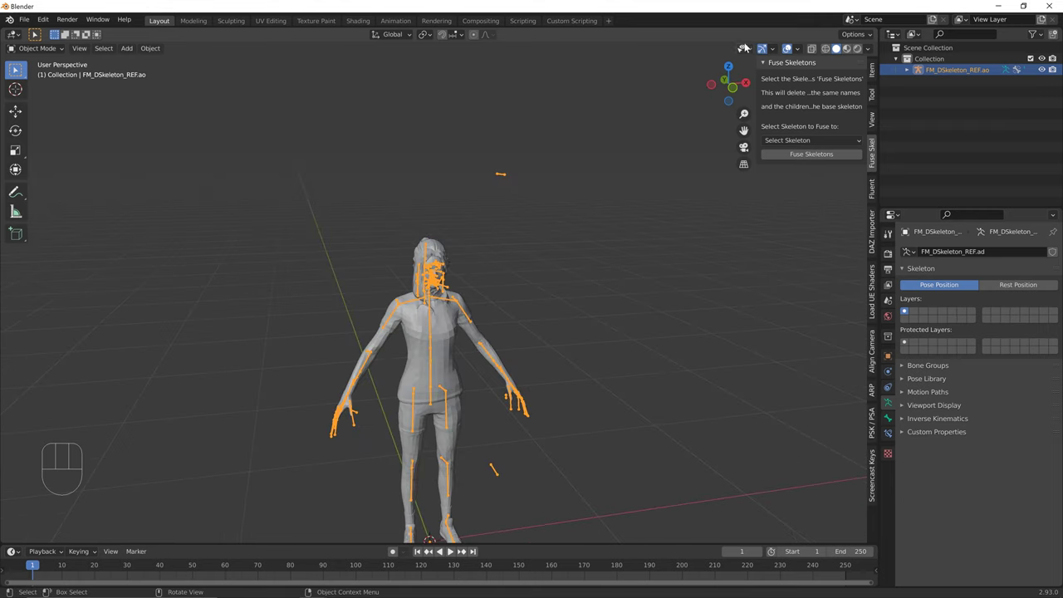
{"action": "left_click", "coordinate": [464, 322]}
{"action": "left_click", "coordinate": [466, 317]}
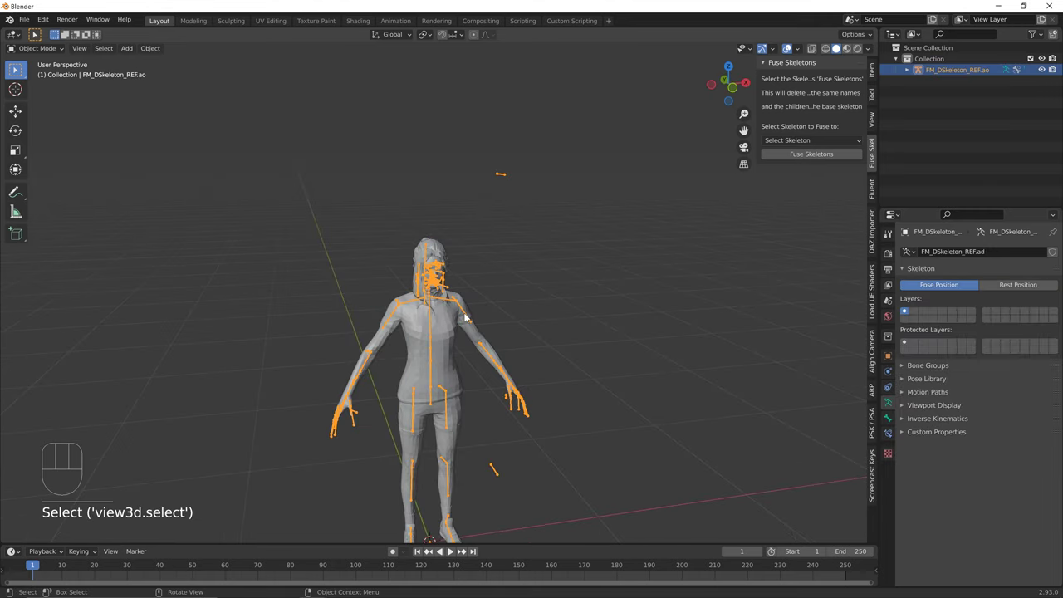
{"action": "left_click", "coordinate": [871, 427]}
{"action": "left_click", "coordinate": [817, 243]}
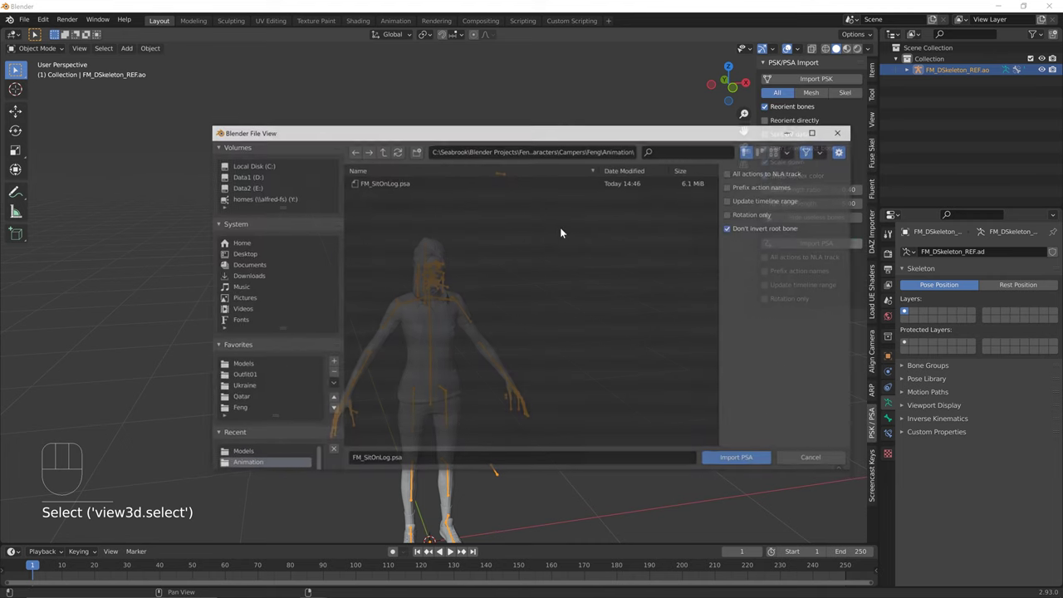
{"action": "double_click", "coordinate": [441, 182]}
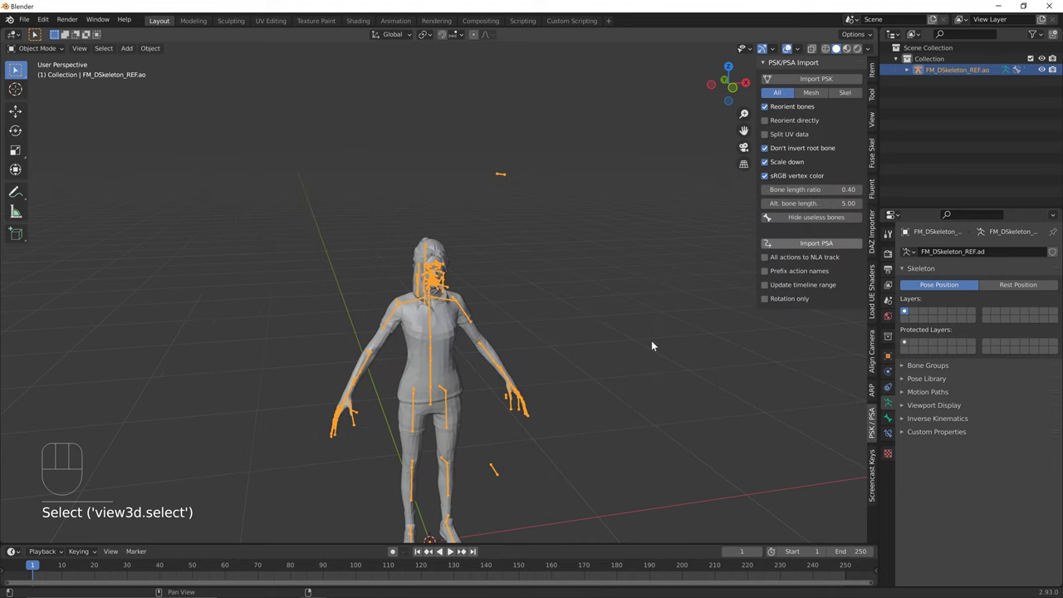
{"action": "middle_click_drag", "start_coordinate": [621, 348], "coordinate": [535, 369]}
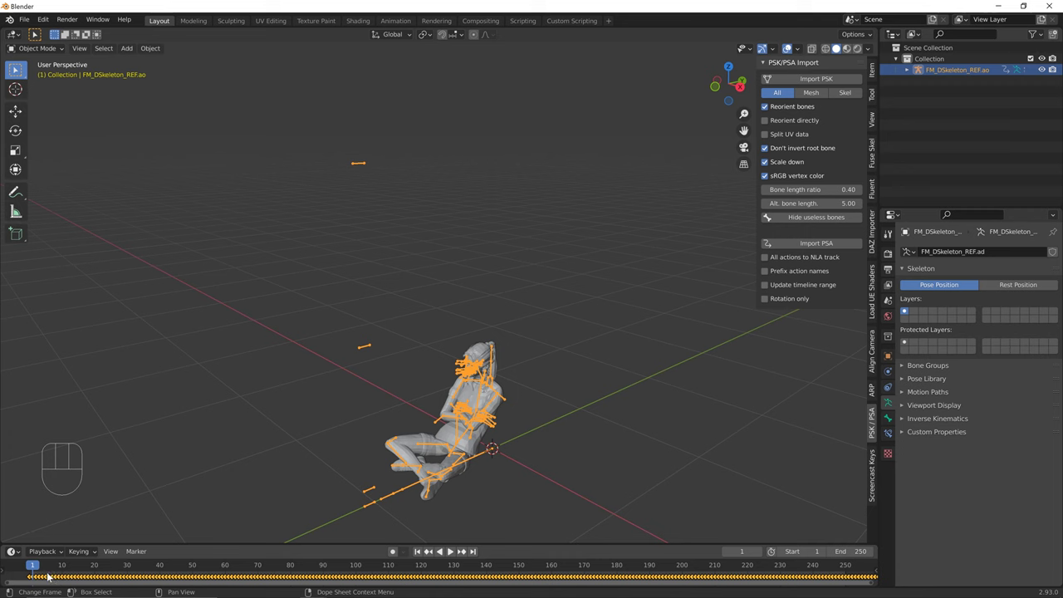
Scrub through the timeline to check how the body and hair follow the sitting animation
{"action": "mouse_move", "coordinate": [35, 570]}
{"action": "left_mouse_down"}
{"action": "mouse_move", "coordinate": [513, 568]}
{"action": "mouse_move", "coordinate": [29, 568]}
{"action": "left_mouse_up"}
{"action": "mouse_move", "coordinate": [153, 592]}
{"action": "left_mouse_down"}
{"action": "mouse_move", "coordinate": [308, 586]}
{"action": "mouse_move", "coordinate": [339, 565]}
{"action": "mouse_move", "coordinate": [292, 565]}
{"action": "left_mouse_up"}
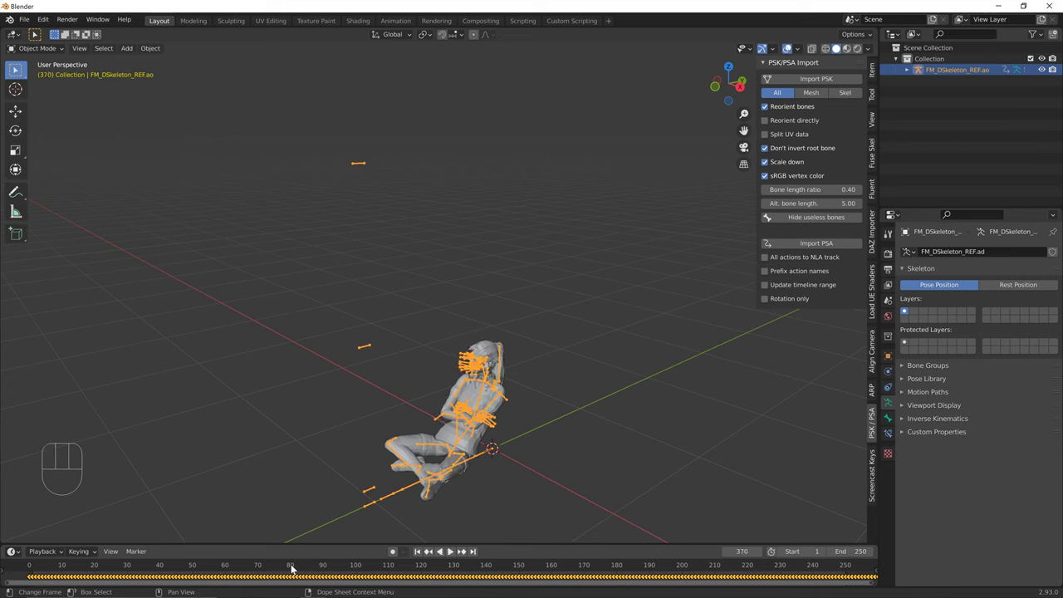
{"action": "left_click_drag", "start_coordinate": [365, 568], "coordinate": [29, 568]}
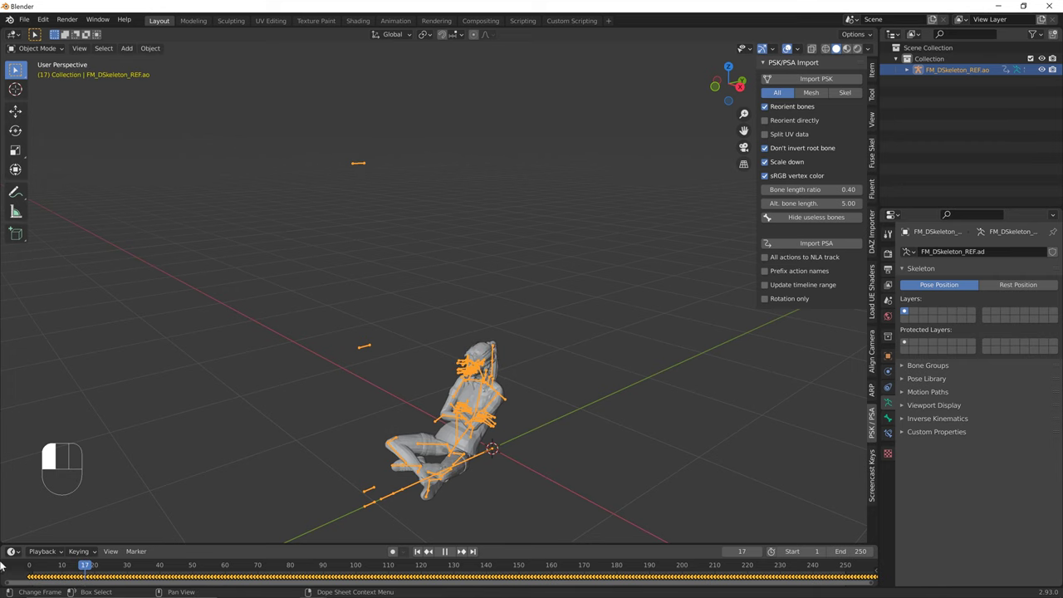
{"action": "middle_click_drag", "start_coordinate": [211, 332], "coordinate": [278, 361]}
{"action": "scroll", "coordinate": [309, 363], "scroll_direction": "up", "scroll_amount": 3}
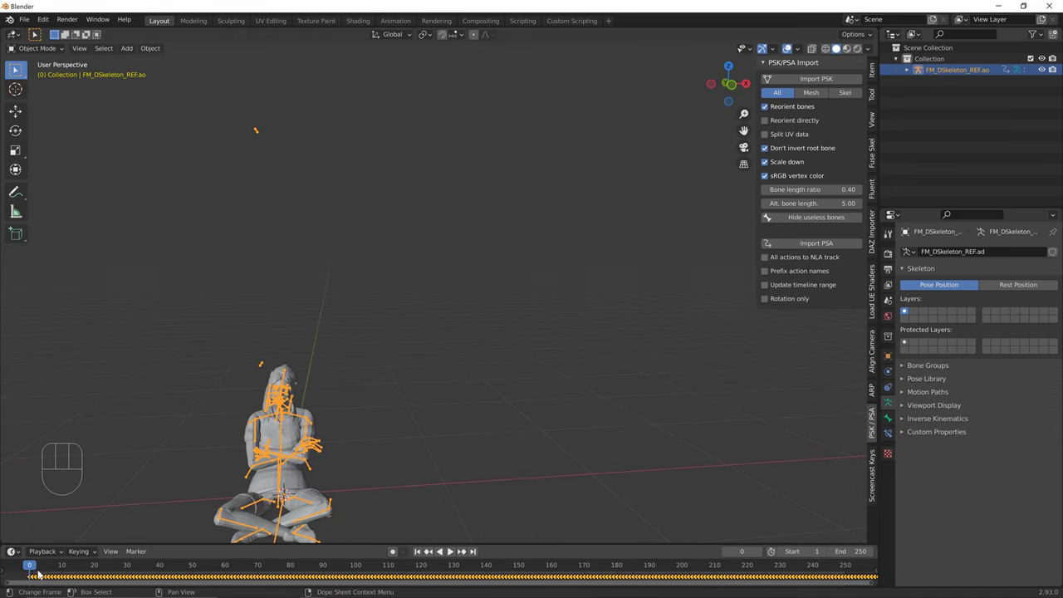
Undo the import of the sitting animation on the fused skeleton
{"action": "key", "text": "ctrl+z"}
{"action": "key", "text": "ctrl+z"}
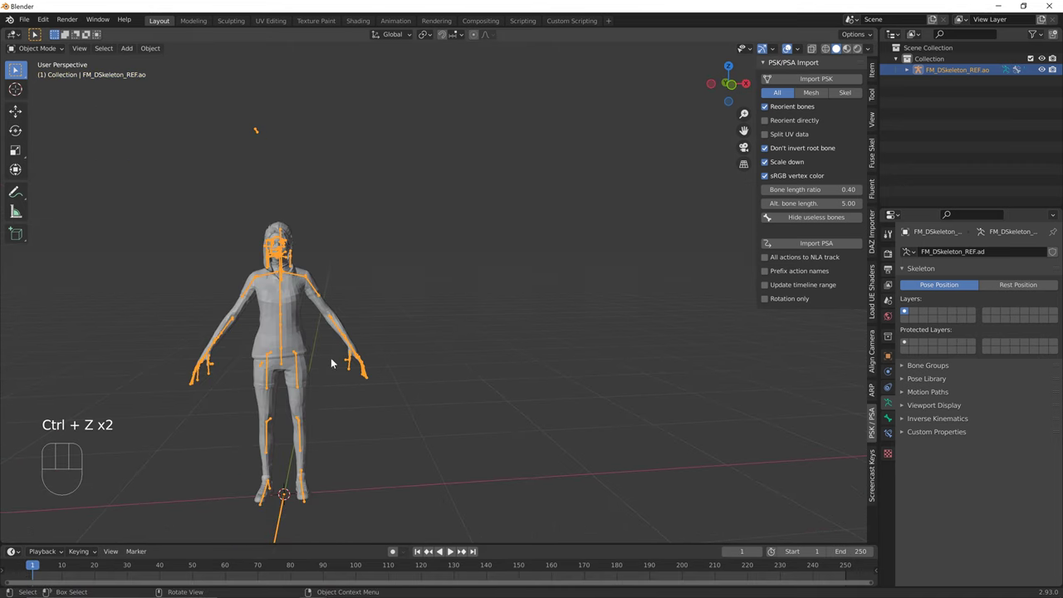
{"action": "middle_click_drag", "start_coordinate": [330, 358], "coordinate": [573, 382], "text": "shift"}
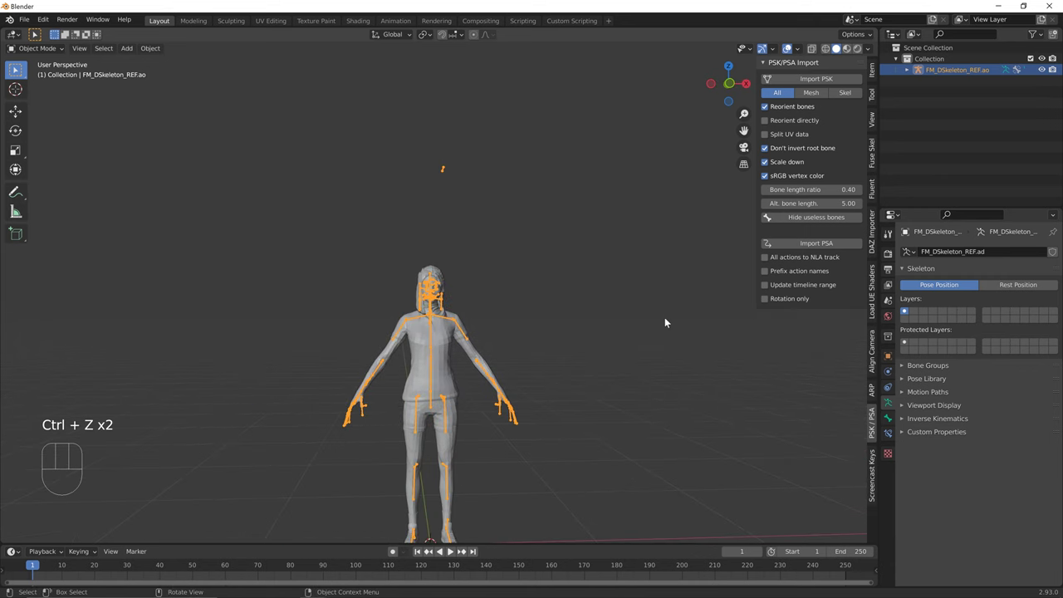
Apply Shade Smooth to the hair, head, legs and torso meshes under FM_DSkeleton_REF
{"action": "left_click", "coordinate": [907, 70]}
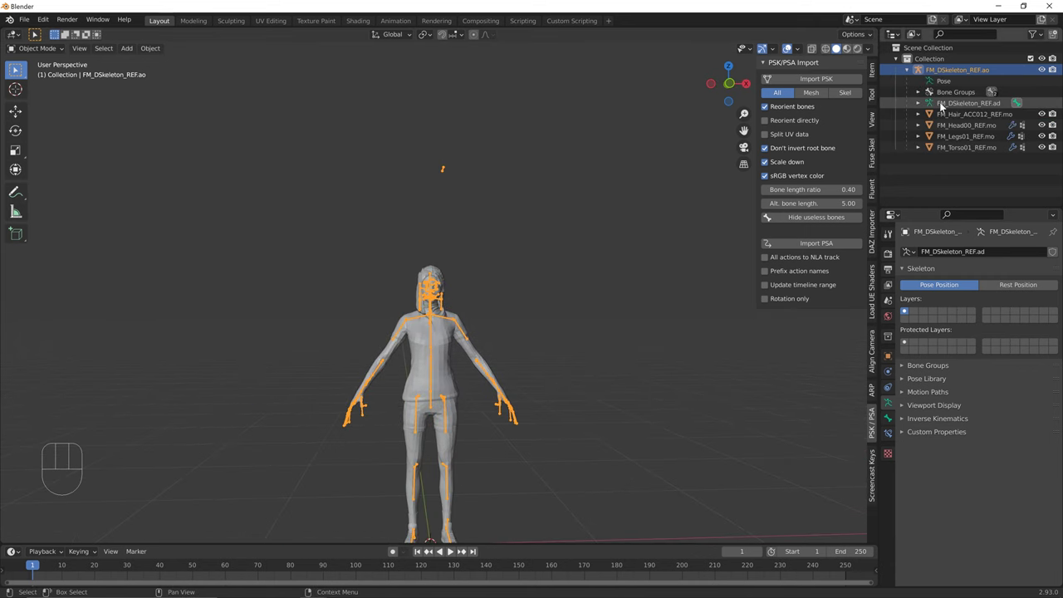
{"action": "left_click", "coordinate": [945, 147]}
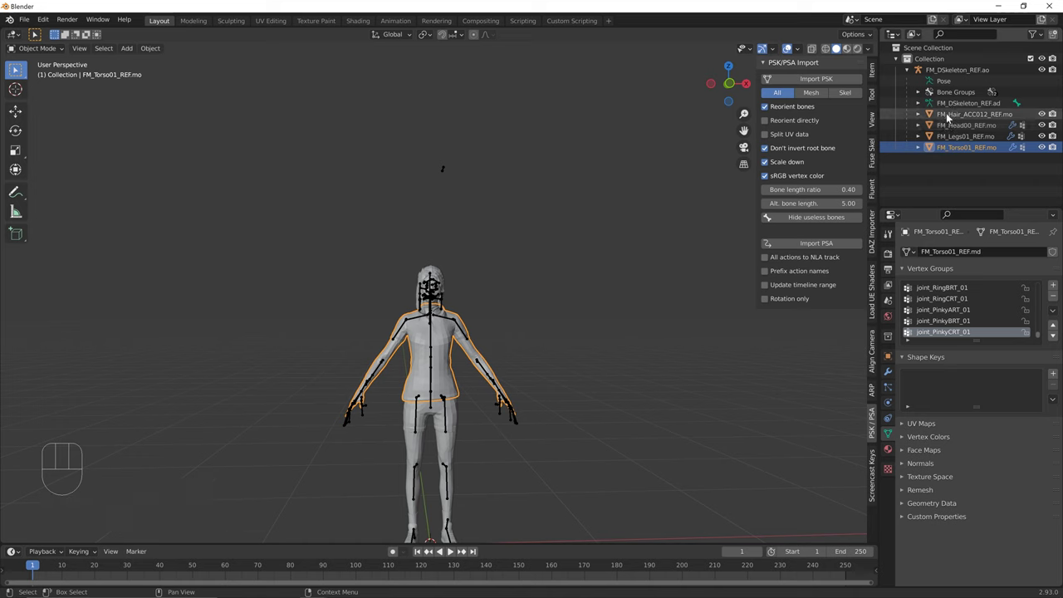
{"action": "left_click", "coordinate": [947, 115], "text": "shift"}
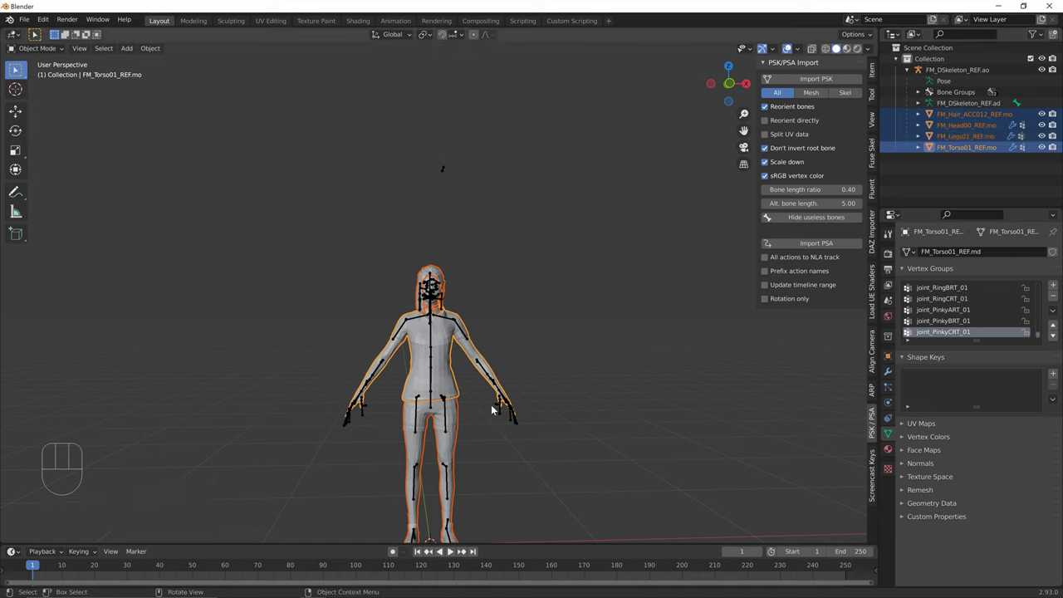
{"action": "right_click", "coordinate": [445, 356]}
{"action": "left_click", "coordinate": [446, 352]}
{"action": "scroll", "coordinate": [563, 386], "scroll_direction": "up", "scroll_amount": 4}
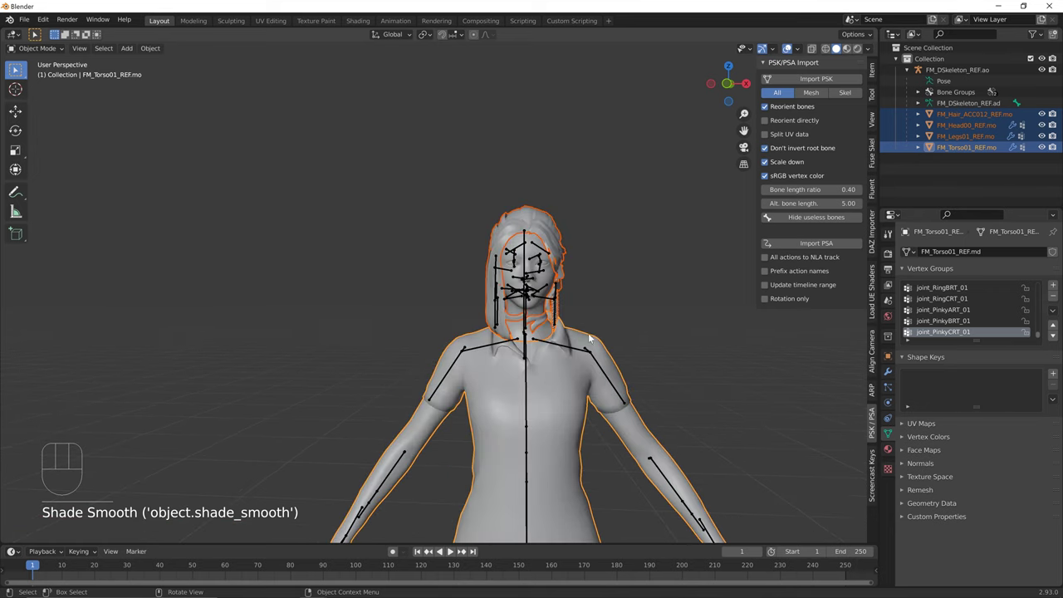
{"action": "middle_click_drag", "start_coordinate": [541, 368], "coordinate": [526, 220]}
{"action": "scroll", "coordinate": [533, 349], "scroll_direction": "down", "scroll_amount": 2}
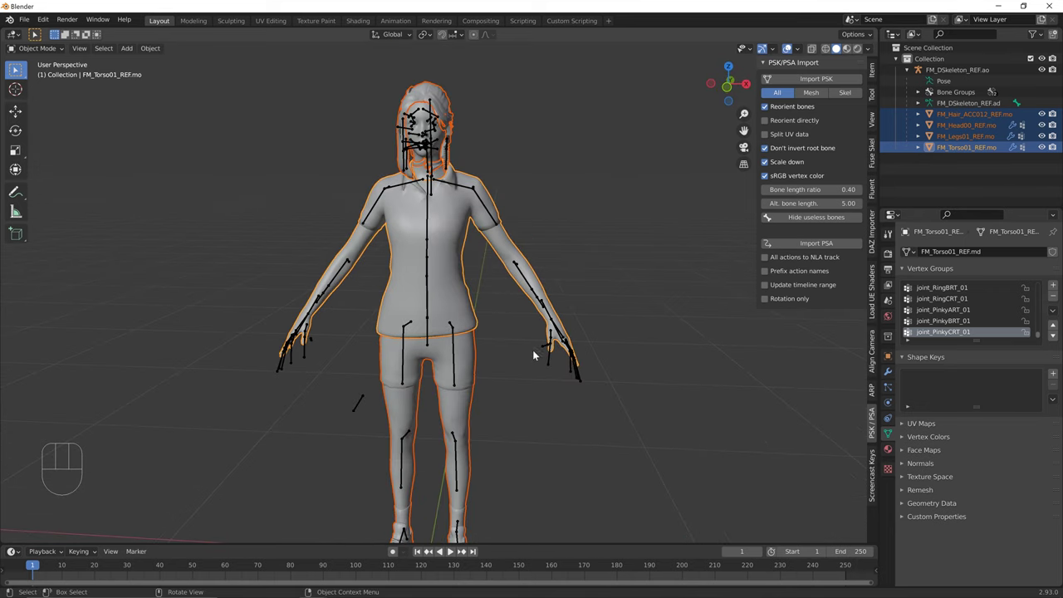
{"action": "left_click", "coordinate": [582, 200]}
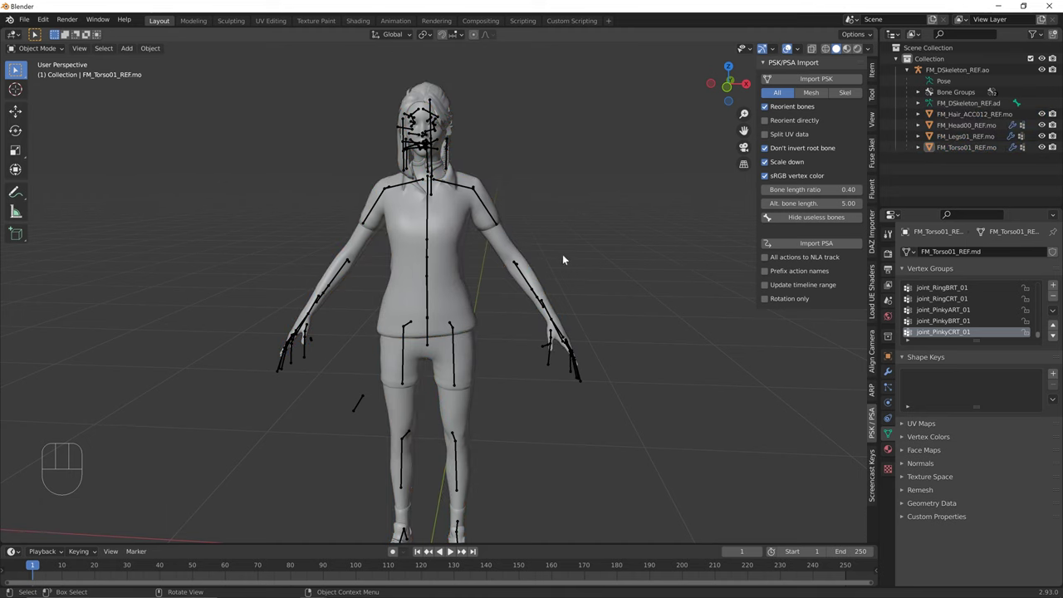
Switch the viewport to Material Preview shading and select the hair, head, legs and torso meshes
{"action": "key", "text": "z"}
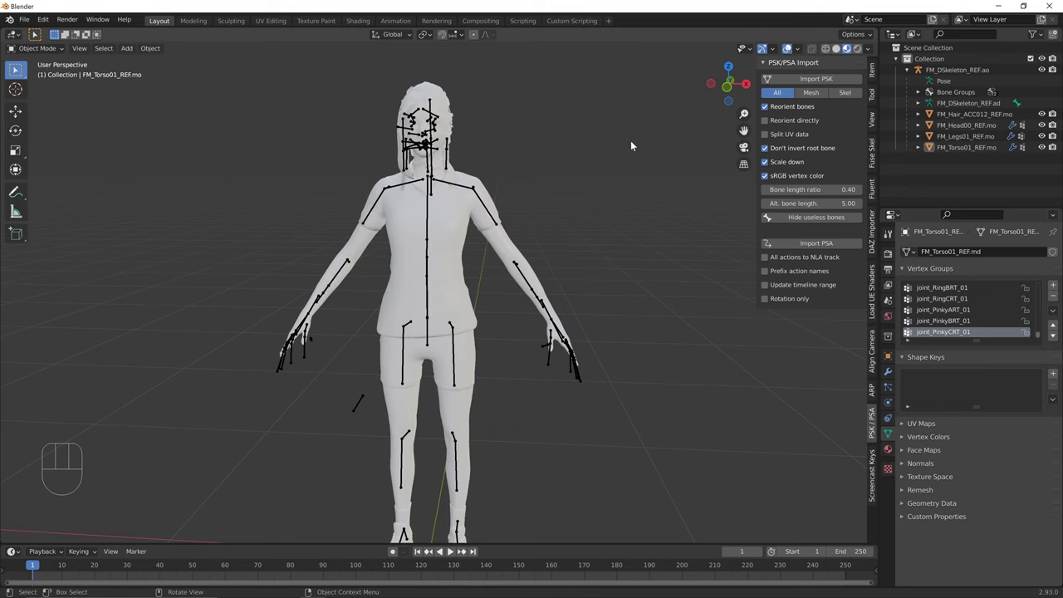
{"action": "left_click", "coordinate": [472, 271]}
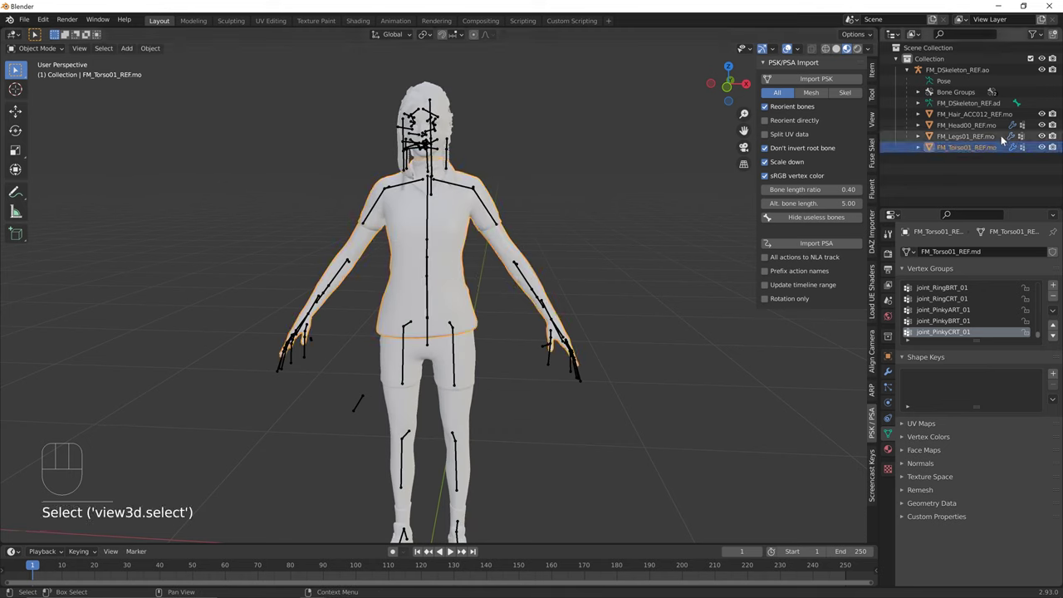
{"action": "left_click", "coordinate": [956, 114], "text": "shift"}
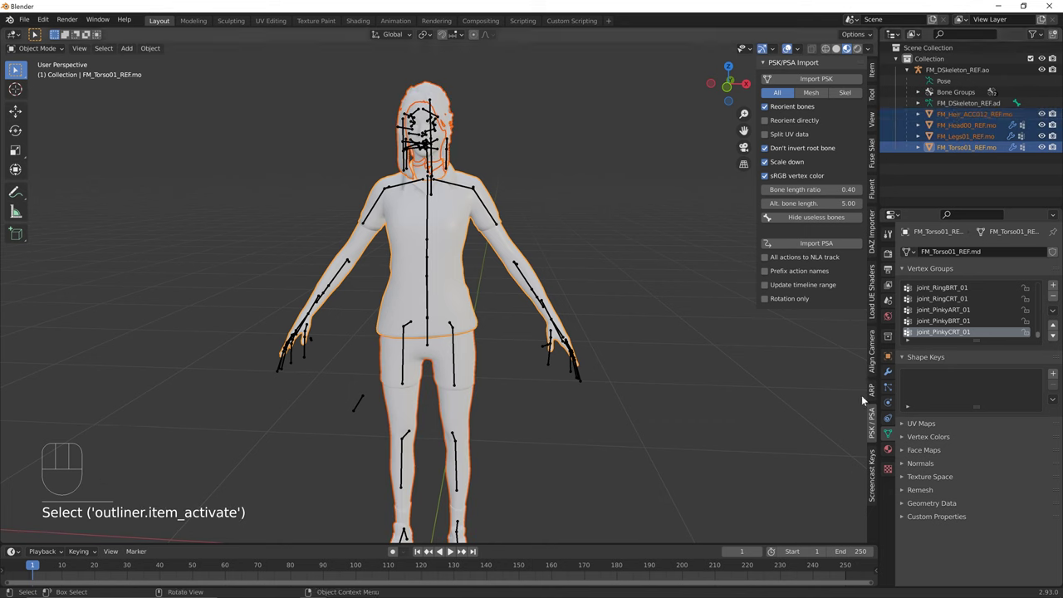
Bring up the Load UE Shaders settings with enough room to read them and choose the DBD Pit Princess Clothing preset
{"action": "left_click", "coordinate": [873, 320]}
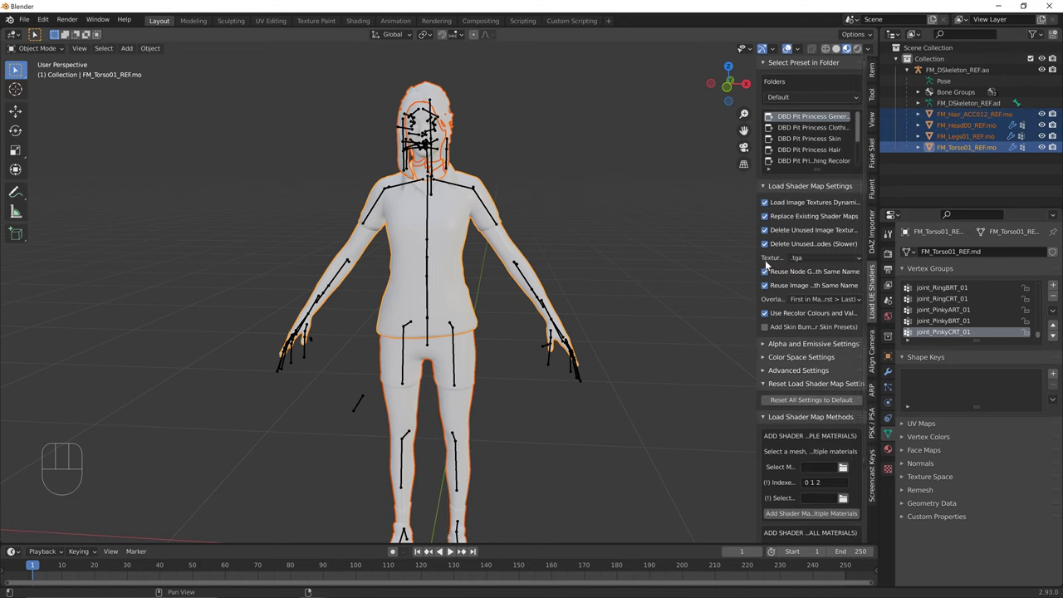
{"action": "left_click_drag", "start_coordinate": [756, 257], "coordinate": [633, 265]}
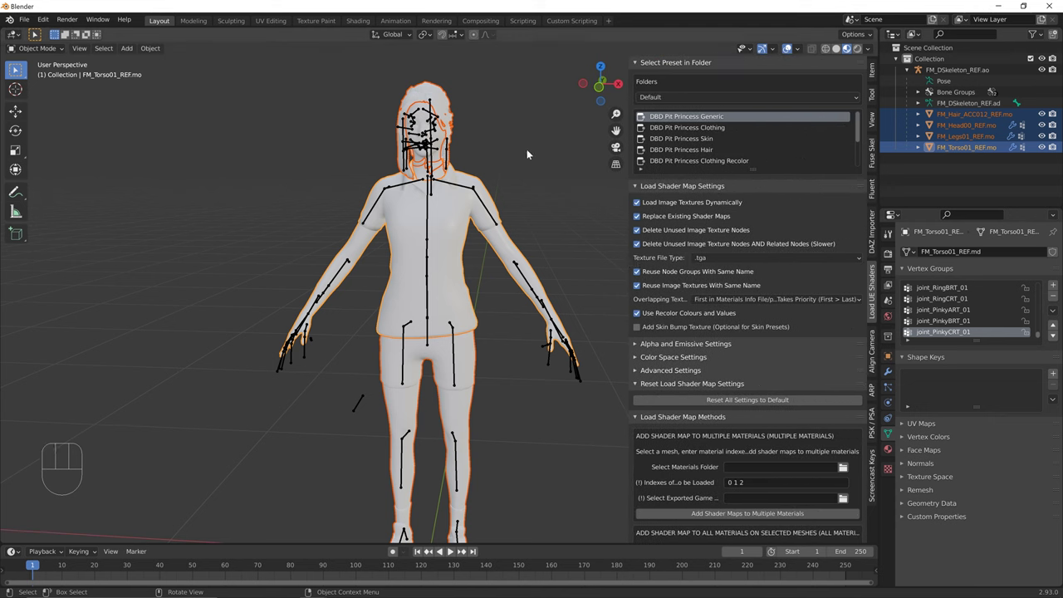
{"action": "middle_click_drag", "start_coordinate": [527, 154], "coordinate": [558, 141]}
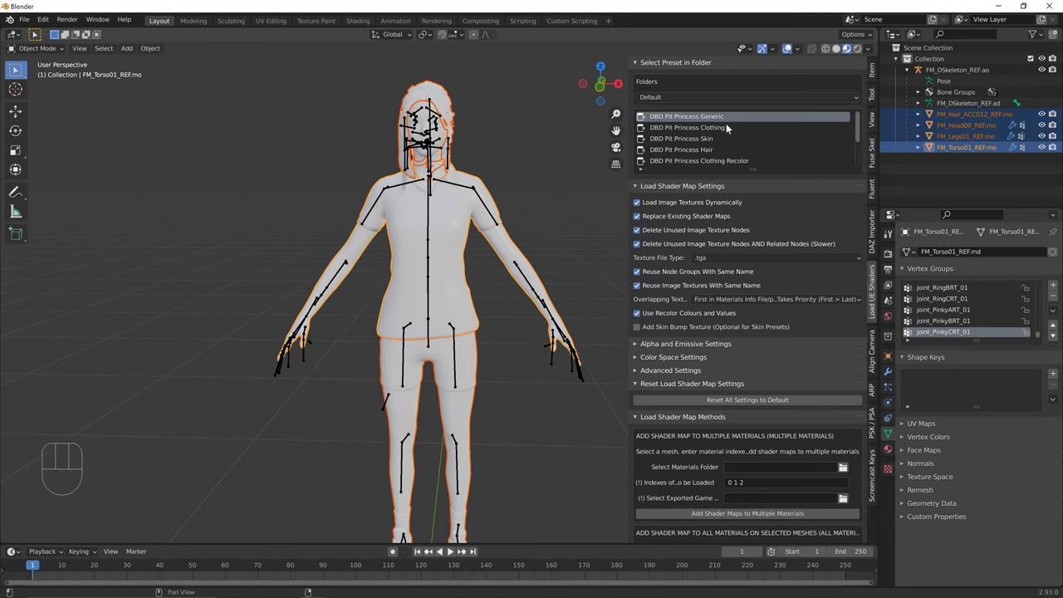
{"action": "left_click", "coordinate": [678, 129]}
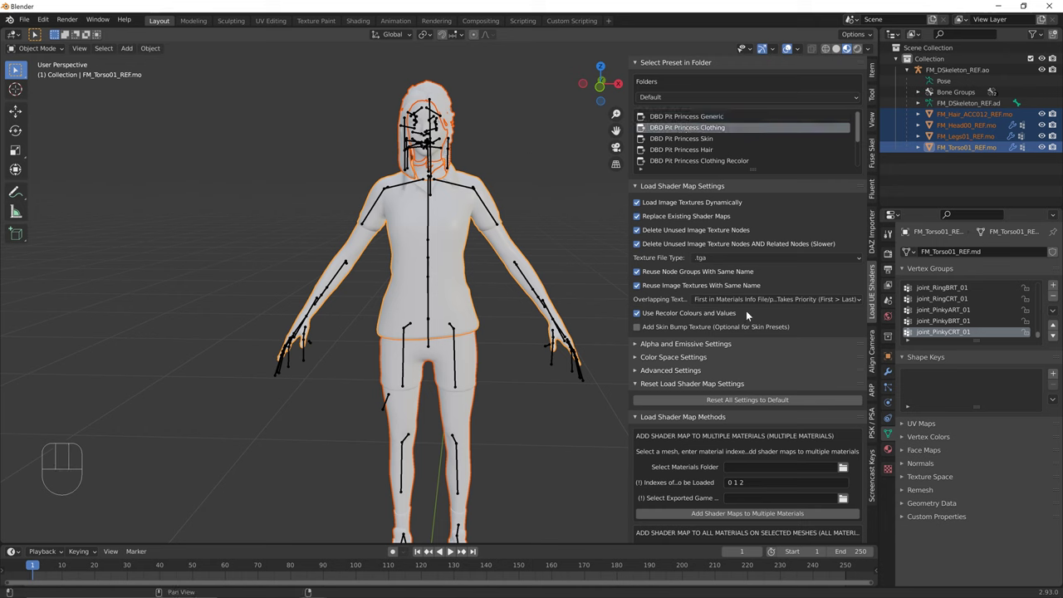
Widen the sidebar so the Load Shader Map Methods options for all selected meshes can be read in full
{"action": "scroll", "coordinate": [688, 440], "scroll_direction": "down", "scroll_amount": 3}
{"action": "scroll", "coordinate": [688, 374], "scroll_direction": "up", "scroll_amount": 3}
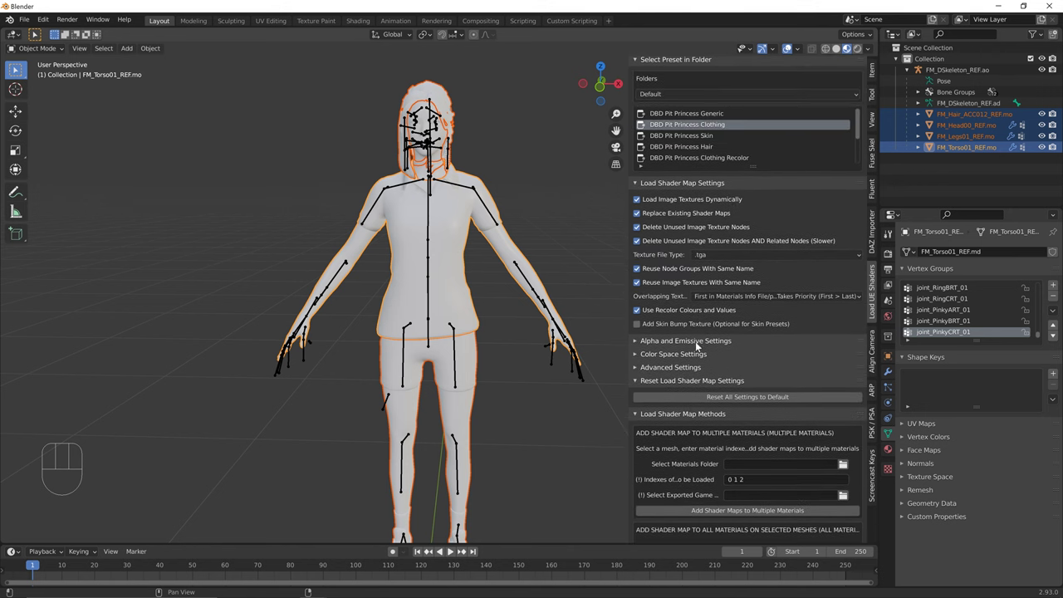
{"action": "scroll", "coordinate": [679, 305], "scroll_direction": "down", "scroll_amount": 3}
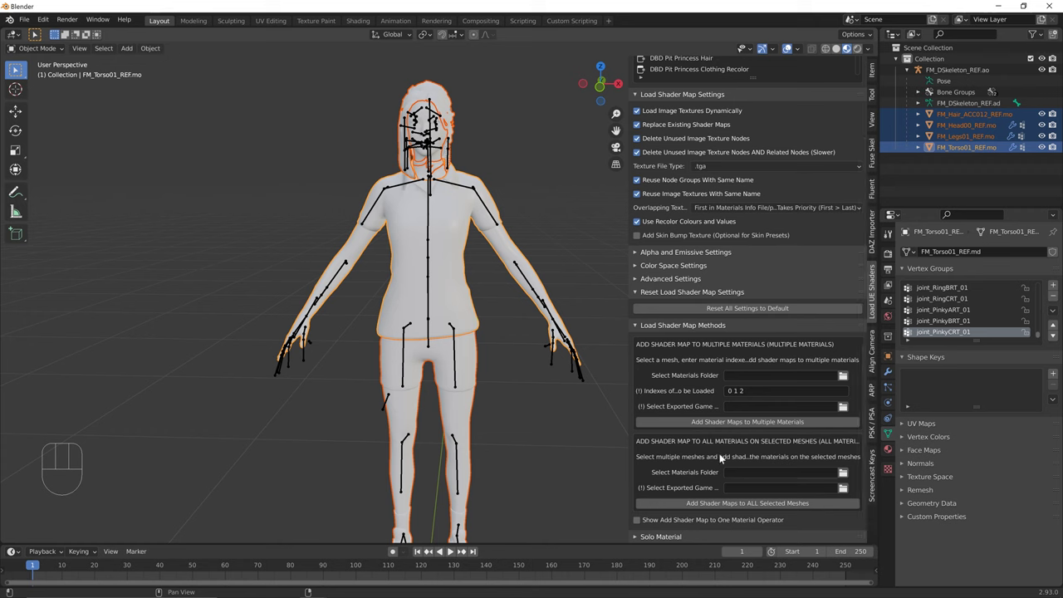
{"action": "left_click_drag", "start_coordinate": [630, 416], "coordinate": [596, 413]}
{"action": "left_click", "coordinate": [844, 489]}
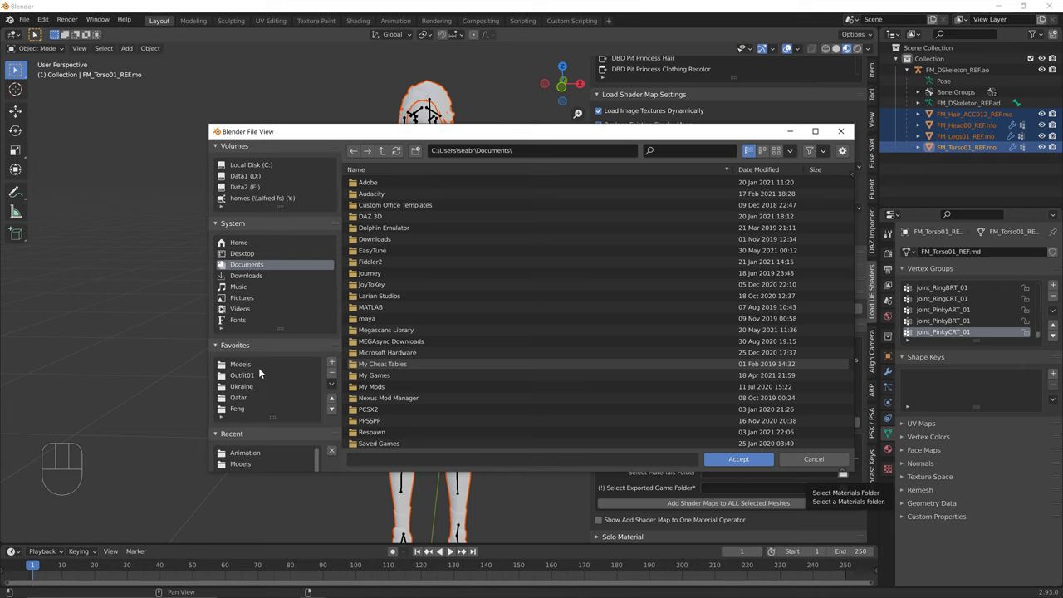
{"action": "left_click", "coordinate": [268, 165]}
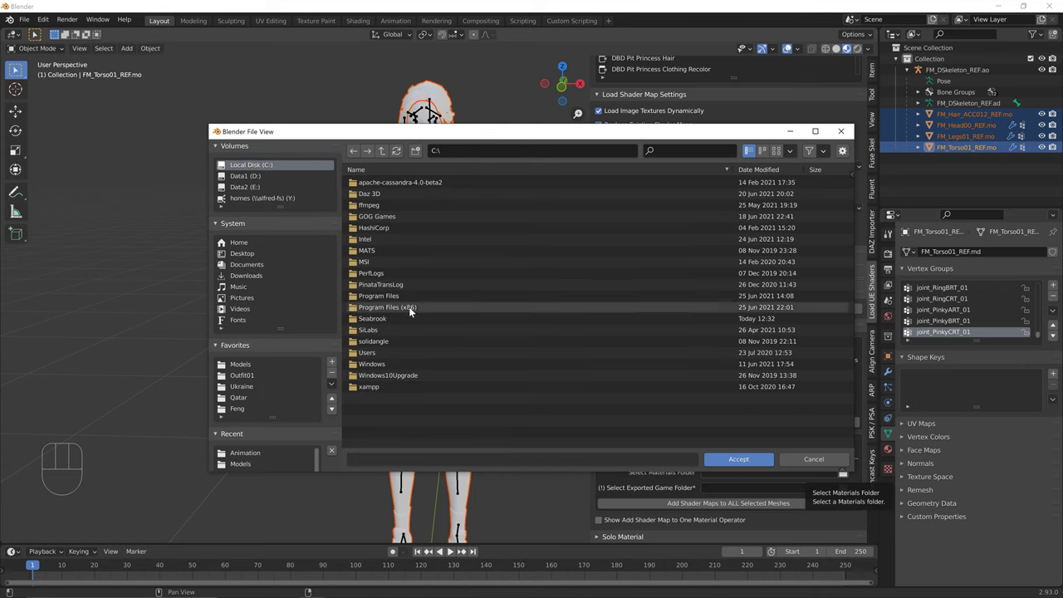
{"action": "double_click", "coordinate": [378, 315]}
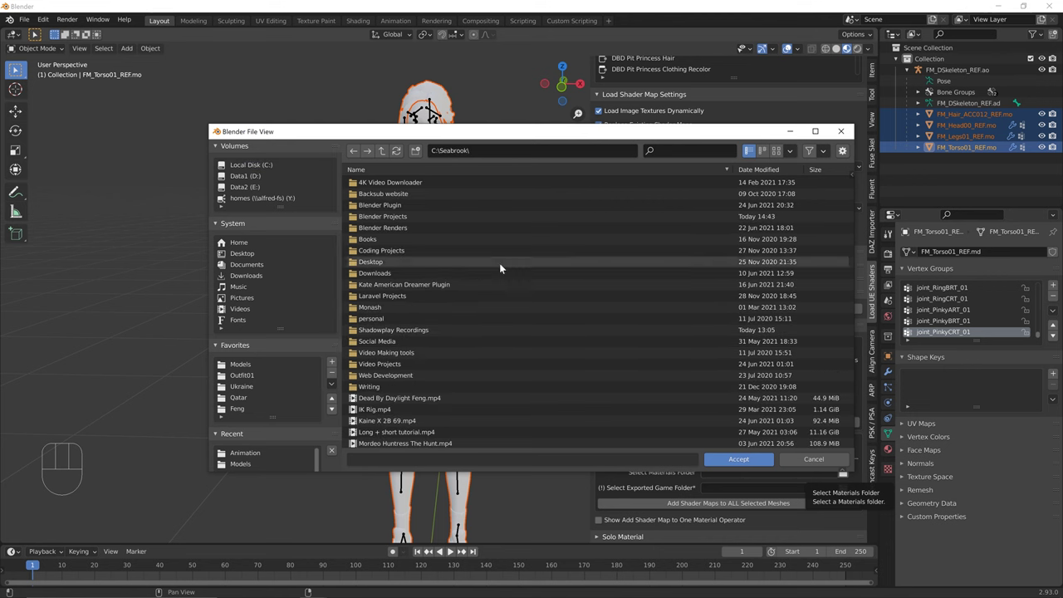
{"action": "left_click", "coordinate": [841, 131]}
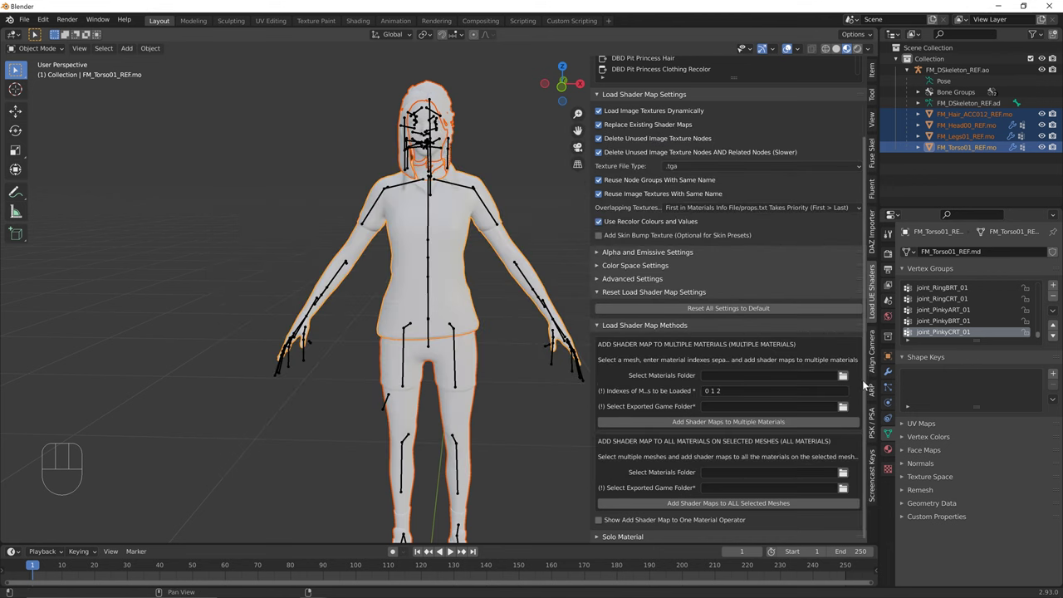
Check the torso's material slots, enlarge the node editor in the Shading workspace with MI_FMTorso01 active, and return to Layout
{"action": "left_click", "coordinate": [888, 449]}
{"action": "left_click", "coordinate": [940, 265]}
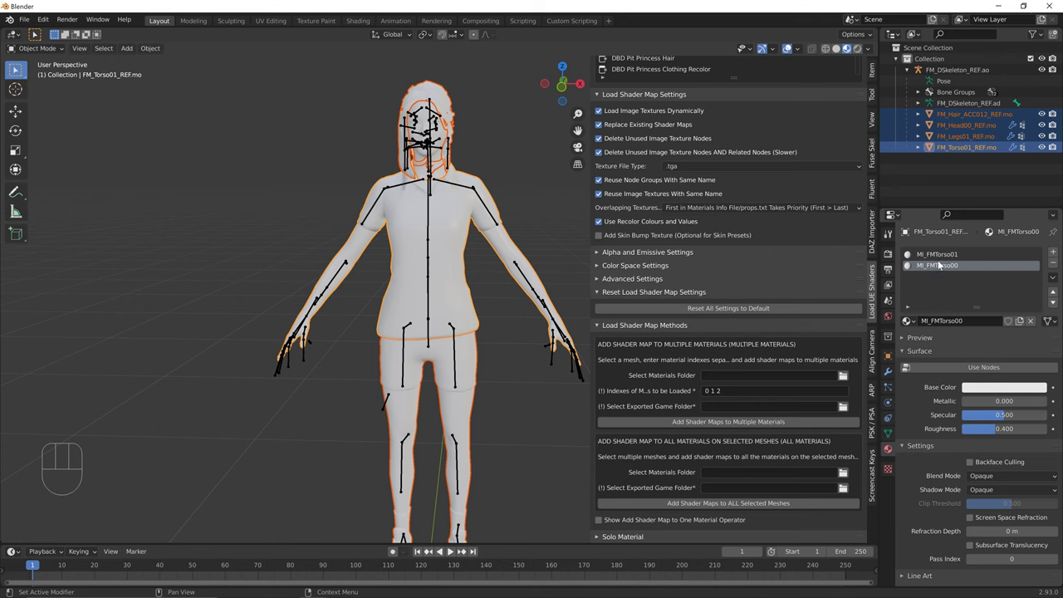
{"action": "left_click", "coordinate": [940, 254]}
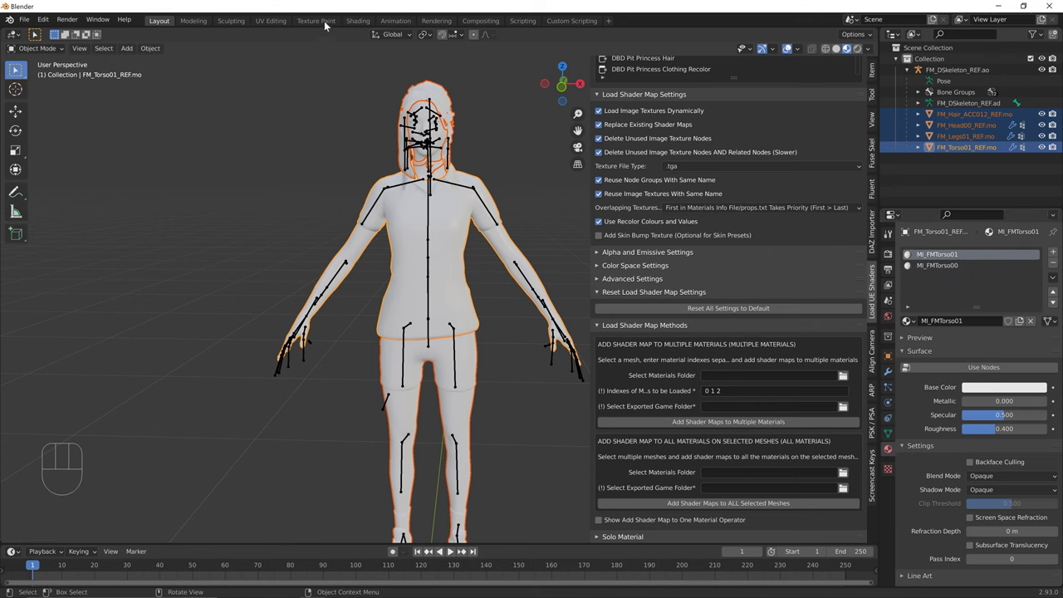
{"action": "left_click", "coordinate": [358, 21]}
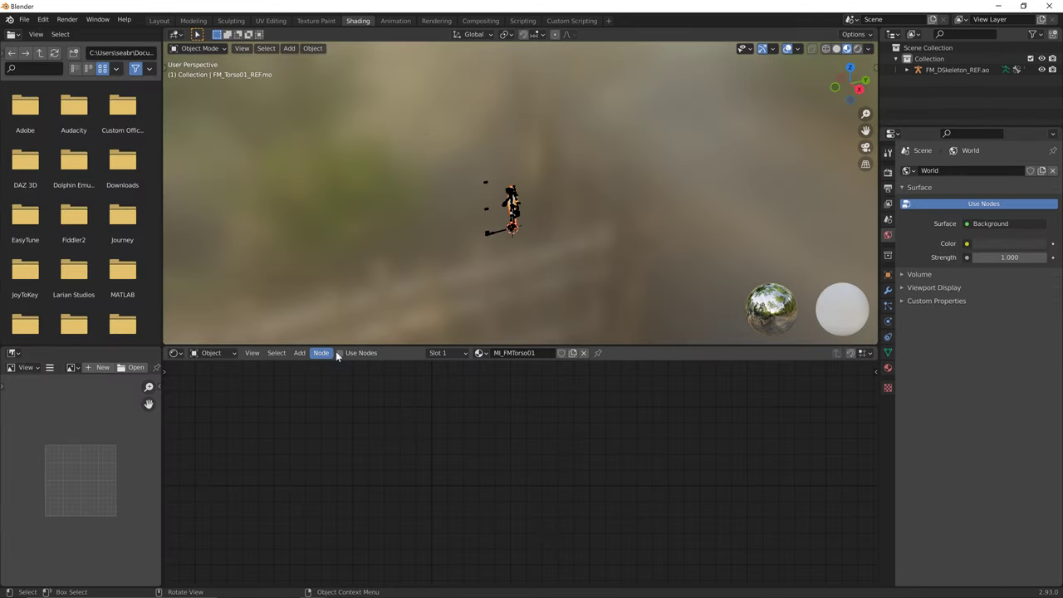
{"action": "left_click_drag", "start_coordinate": [357, 345], "coordinate": [423, 172]}
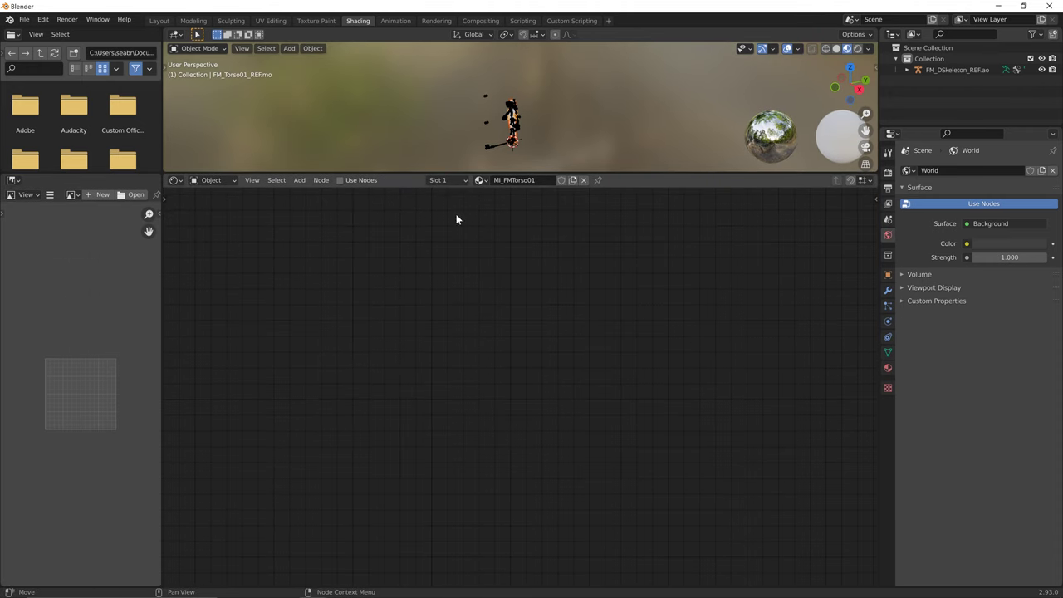
{"action": "left_click", "coordinate": [159, 20]}
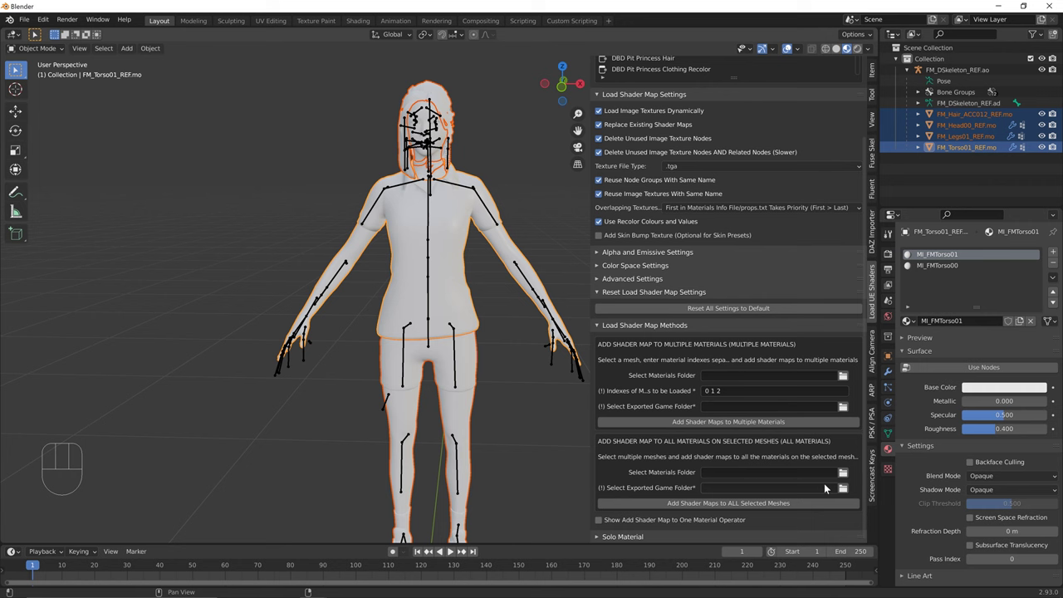
{"action": "left_click", "coordinate": [843, 488]}
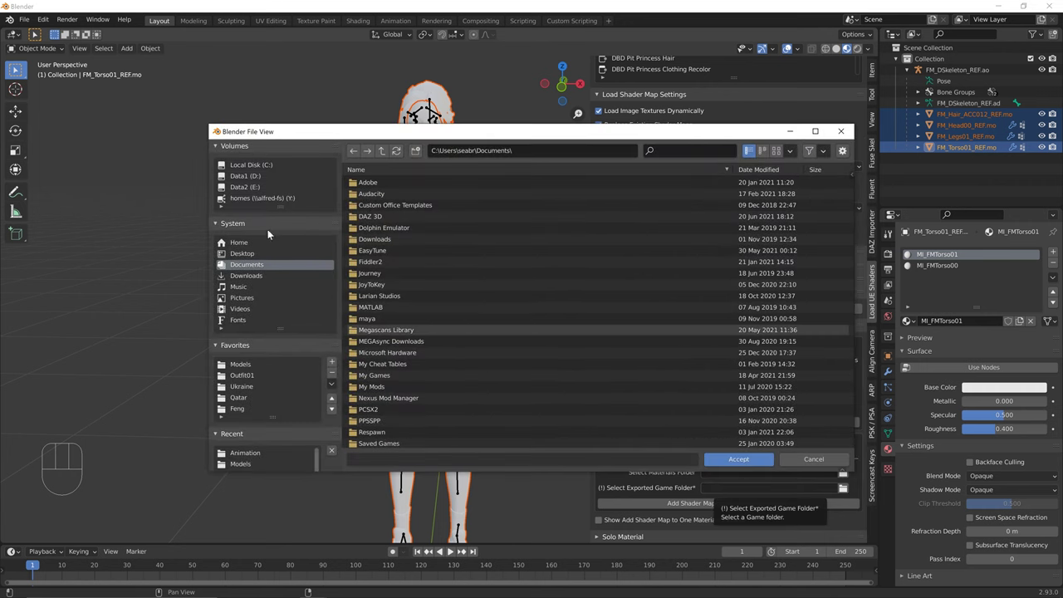
{"action": "left_click", "coordinate": [270, 167]}
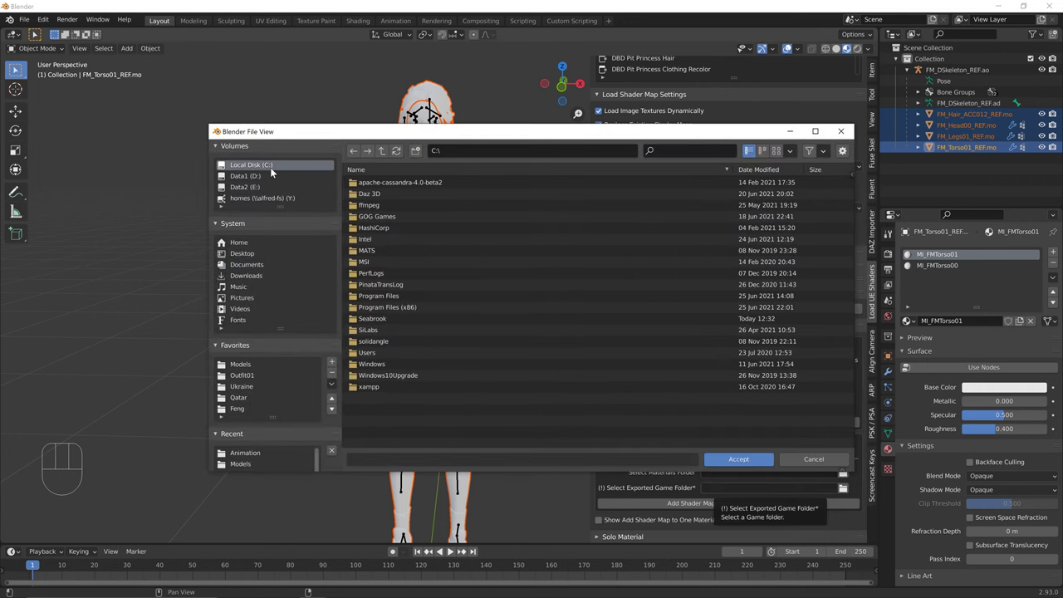
{"action": "double_click", "coordinate": [380, 317]}
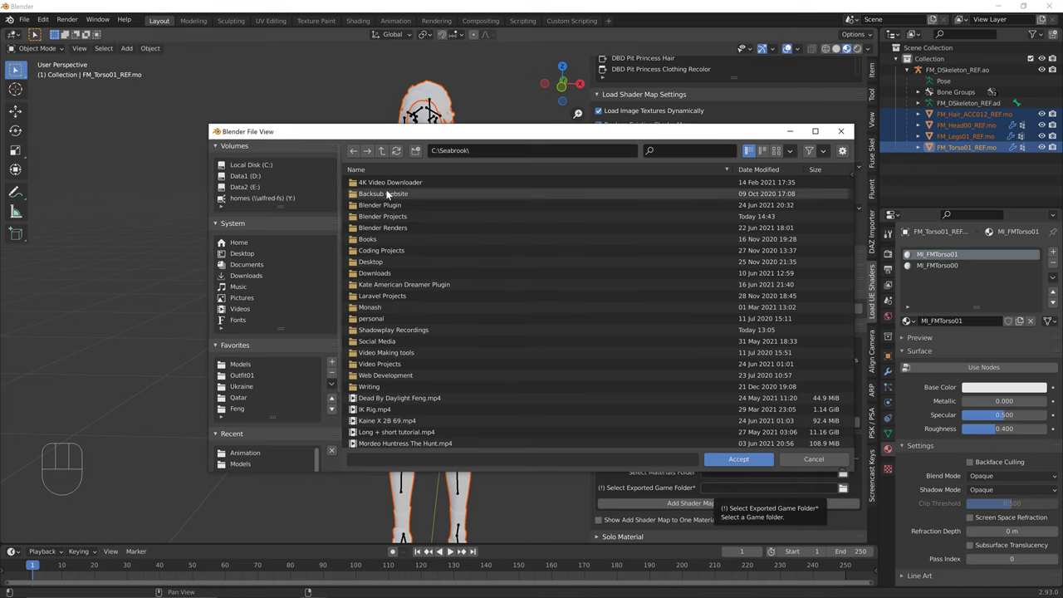
{"action": "left_click", "coordinate": [249, 408]}
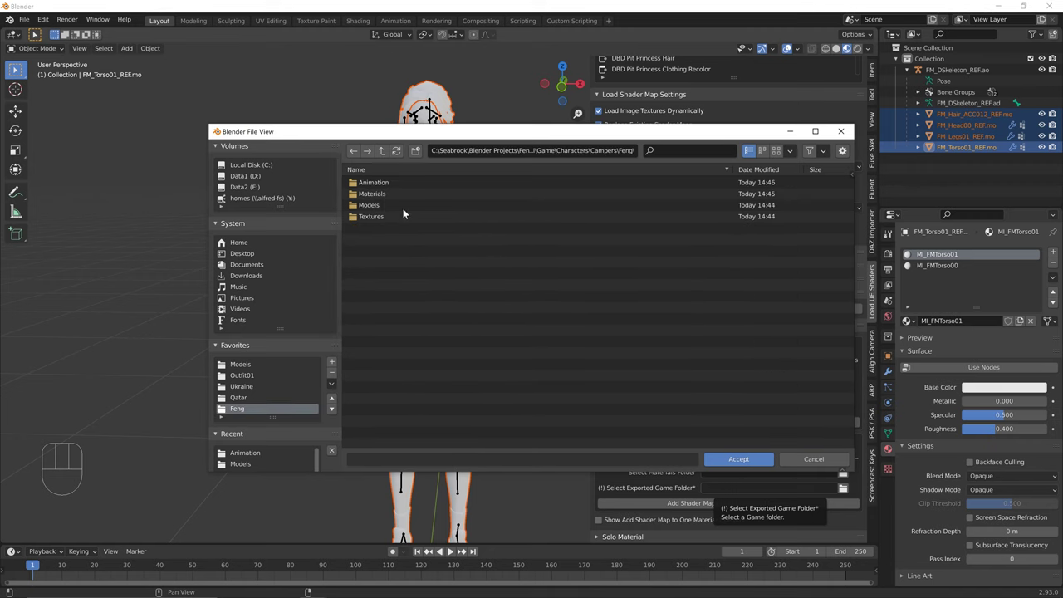
{"action": "left_click", "coordinate": [380, 151]}
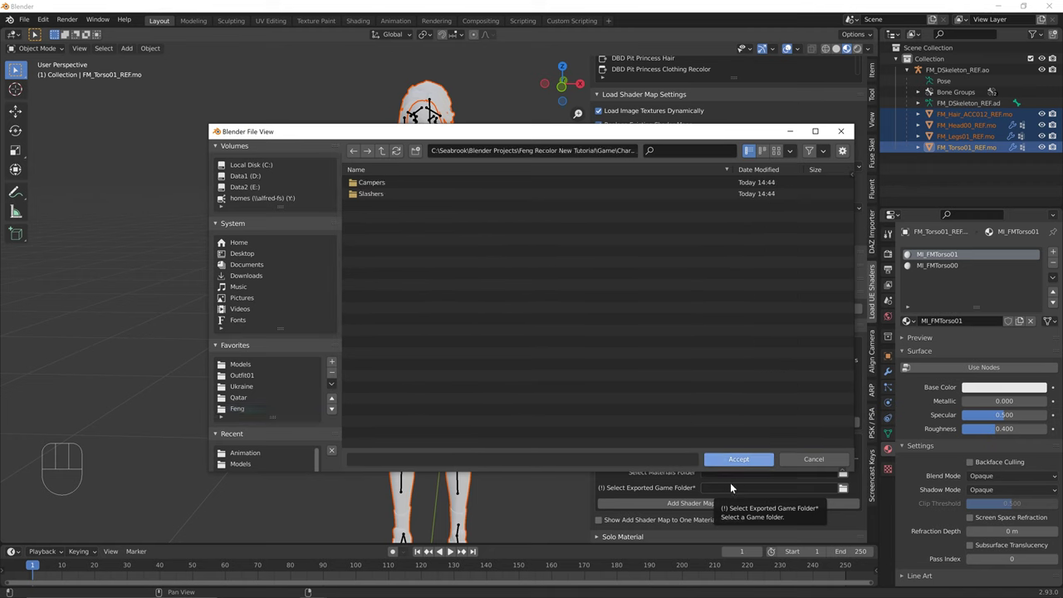
{"action": "left_click", "coordinate": [841, 132]}
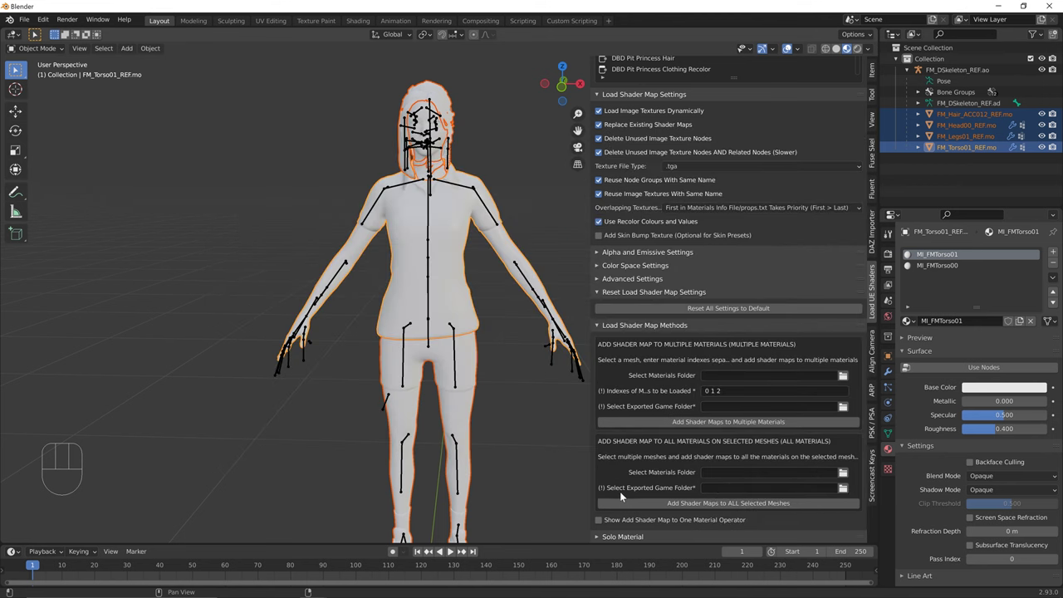
Set the exported game folder for the shader maps to the Game folder inside Feng Recolor New Tutorial
{"action": "left_click", "coordinate": [843, 489]}
{"action": "left_click", "coordinate": [288, 407]}
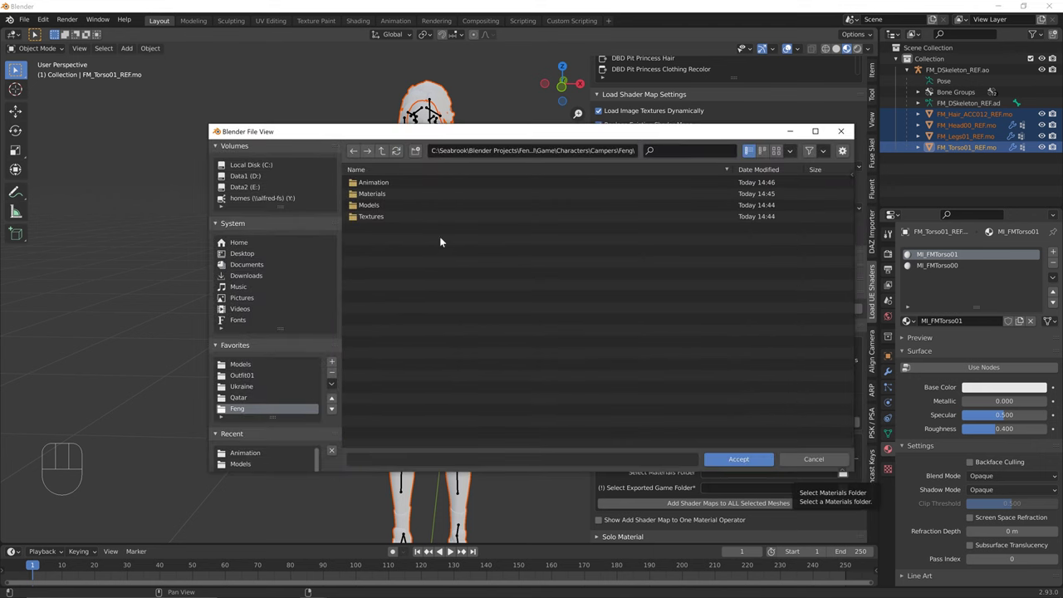
{"action": "left_click", "coordinate": [382, 150]}
{"action": "left_click", "coordinate": [383, 150]}
{"action": "left_click", "coordinate": [382, 151]}
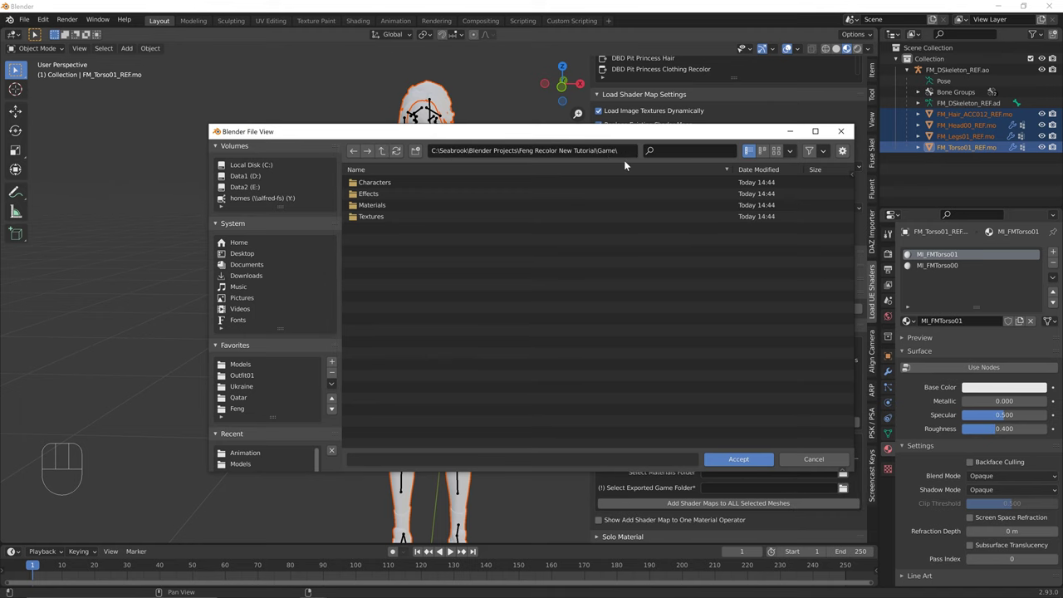
{"action": "left_click", "coordinate": [739, 458]}
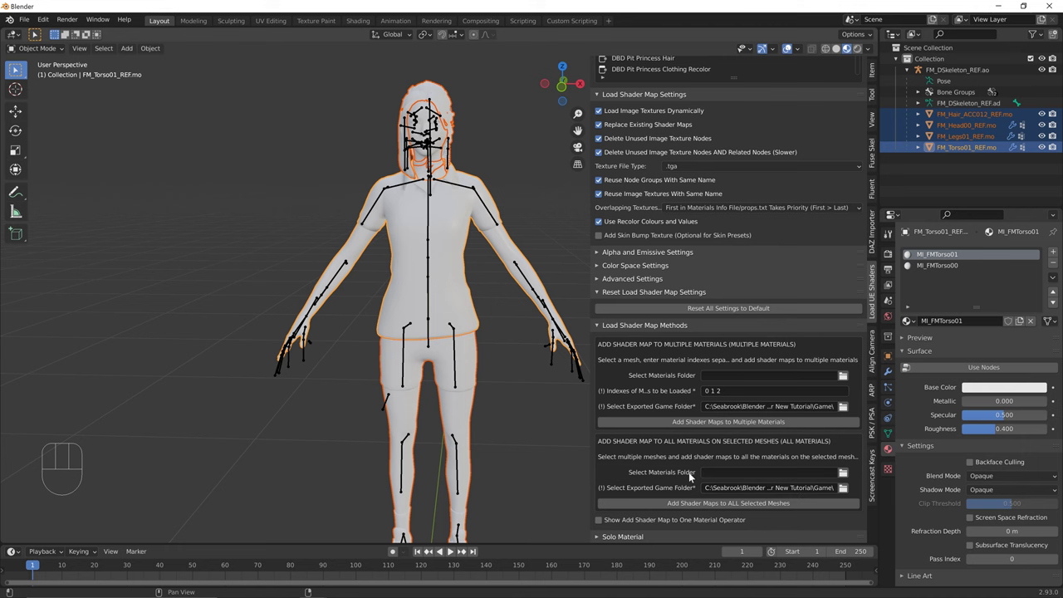
Set the materials folder for the shader maps to Game\Characters\Campers\Feng\Materials
{"action": "left_click", "coordinate": [843, 473]}
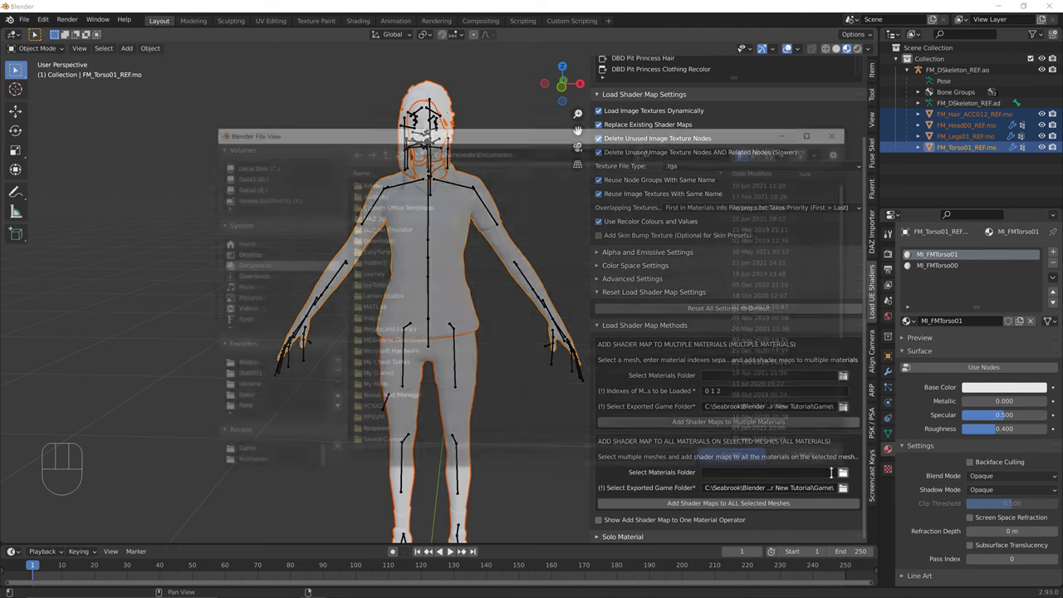
{"action": "left_click", "coordinate": [275, 408]}
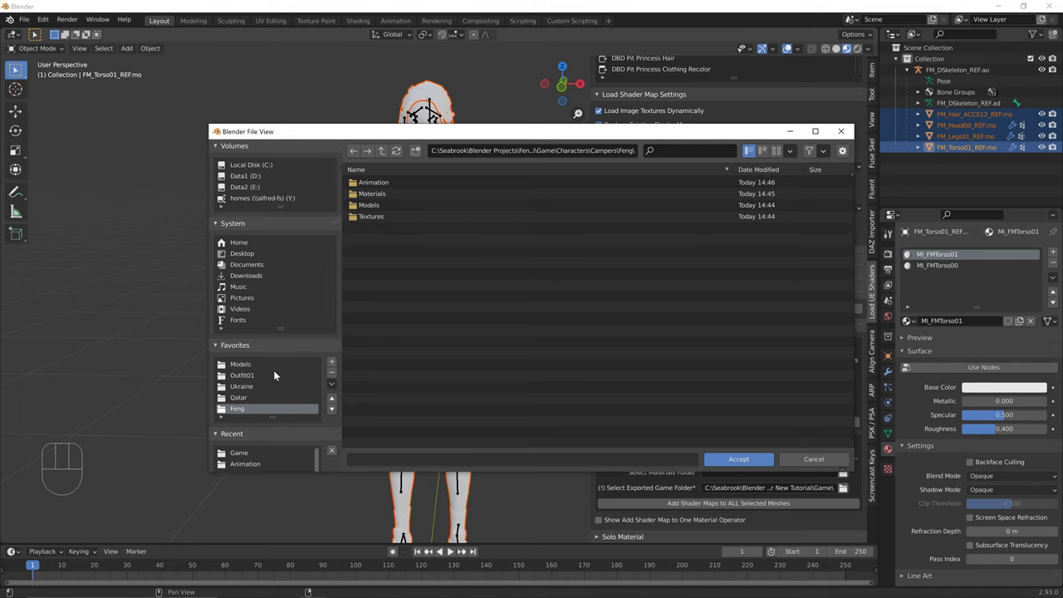
{"action": "left_click", "coordinate": [403, 190]}
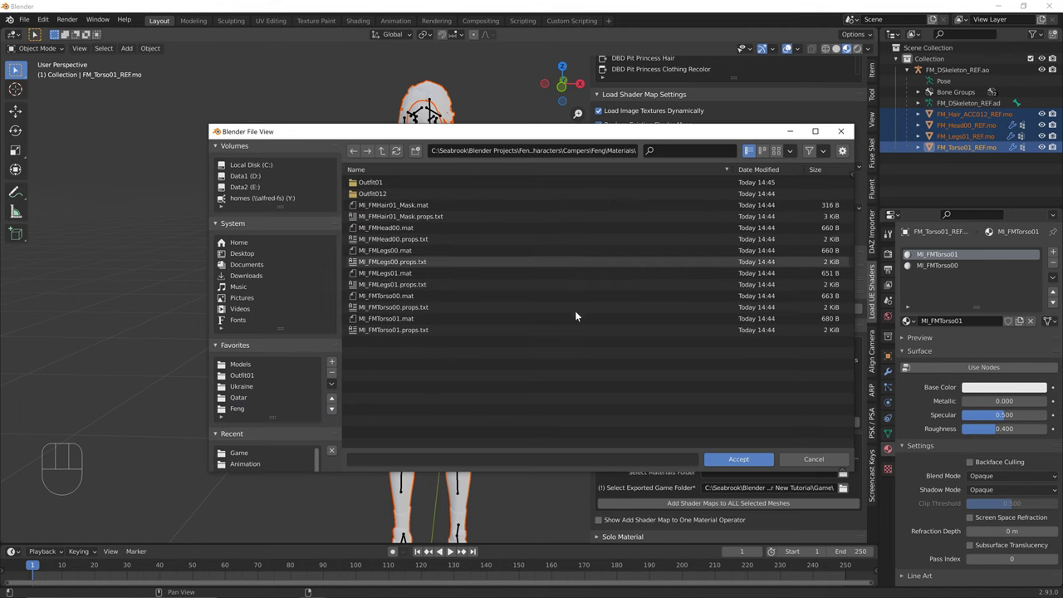
{"action": "left_click", "coordinate": [743, 460]}
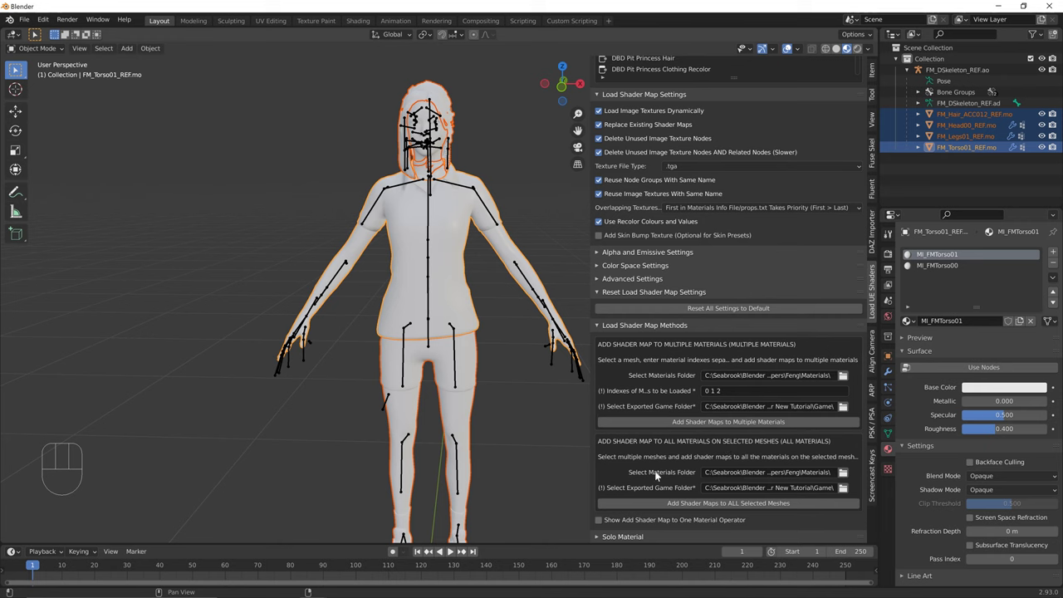
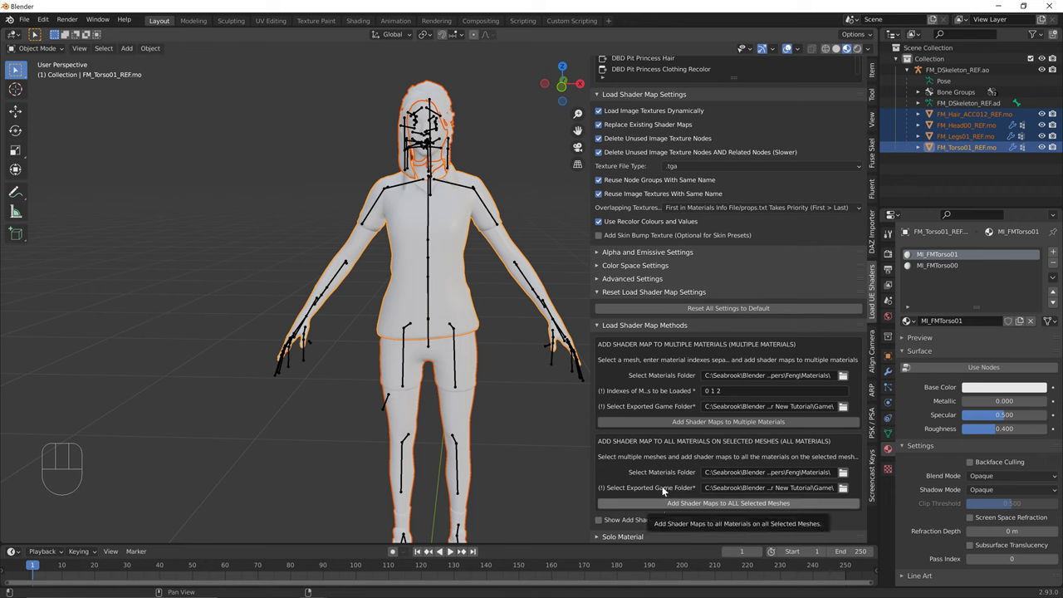
Add shader maps to all materials on the selected meshes using the DBD Pit Princess Clothing preset, and view the textured character
{"action": "scroll", "coordinate": [663, 486], "scroll_direction": "up", "scroll_amount": 3}
{"action": "left_click", "coordinate": [651, 127]}
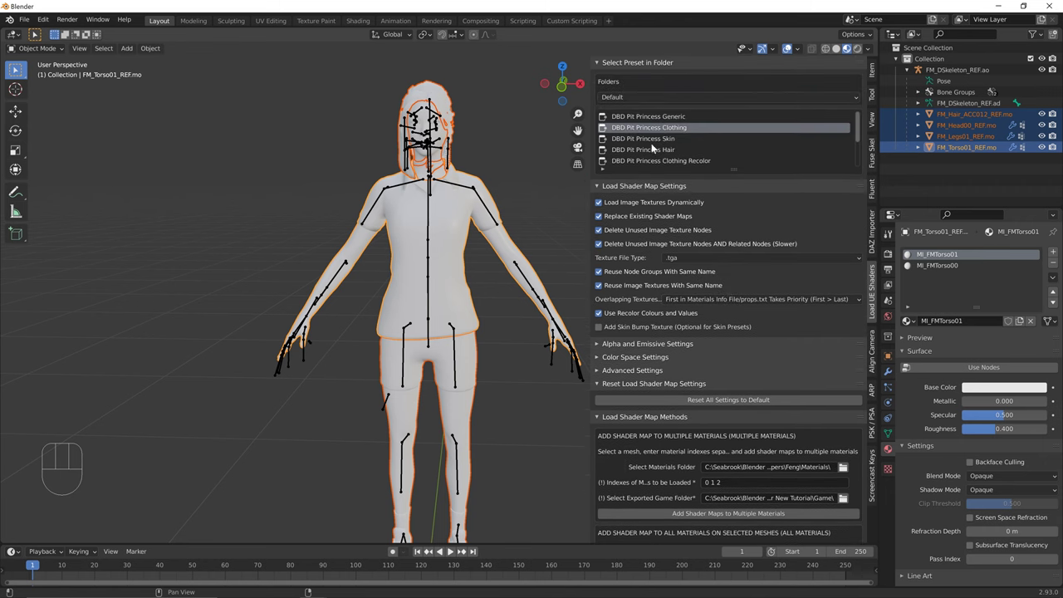
{"action": "scroll", "coordinate": [667, 373], "scroll_direction": "down", "scroll_amount": 1}
{"action": "scroll", "coordinate": [698, 250], "scroll_direction": "up", "scroll_amount": 1}
{"action": "scroll", "coordinate": [651, 311], "scroll_direction": "down", "scroll_amount": 2}
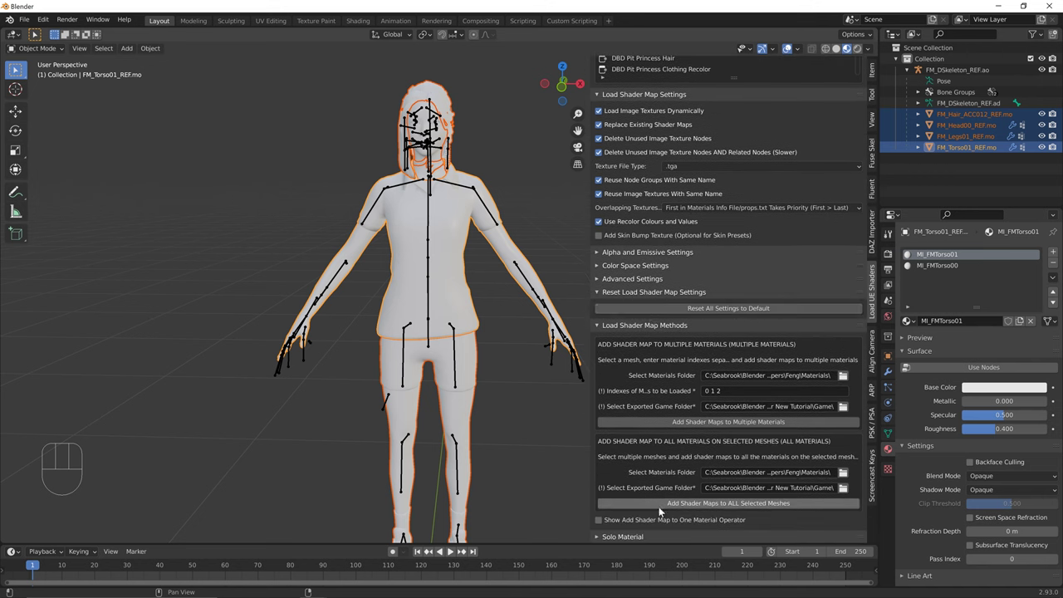
{"action": "left_click", "coordinate": [659, 506]}
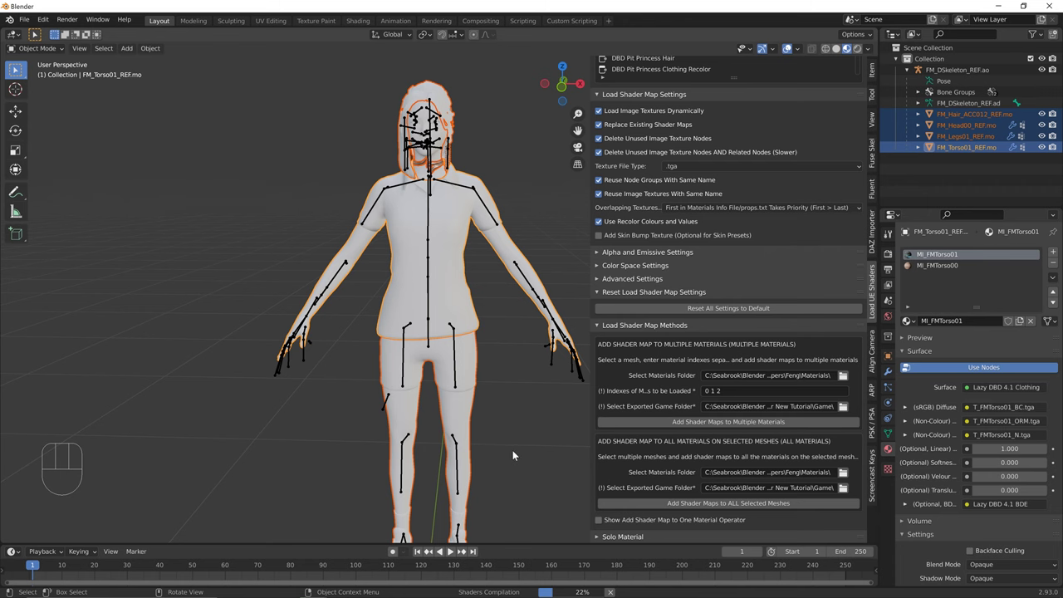
{"action": "middle_click_drag", "start_coordinate": [513, 450], "coordinate": [521, 448]}
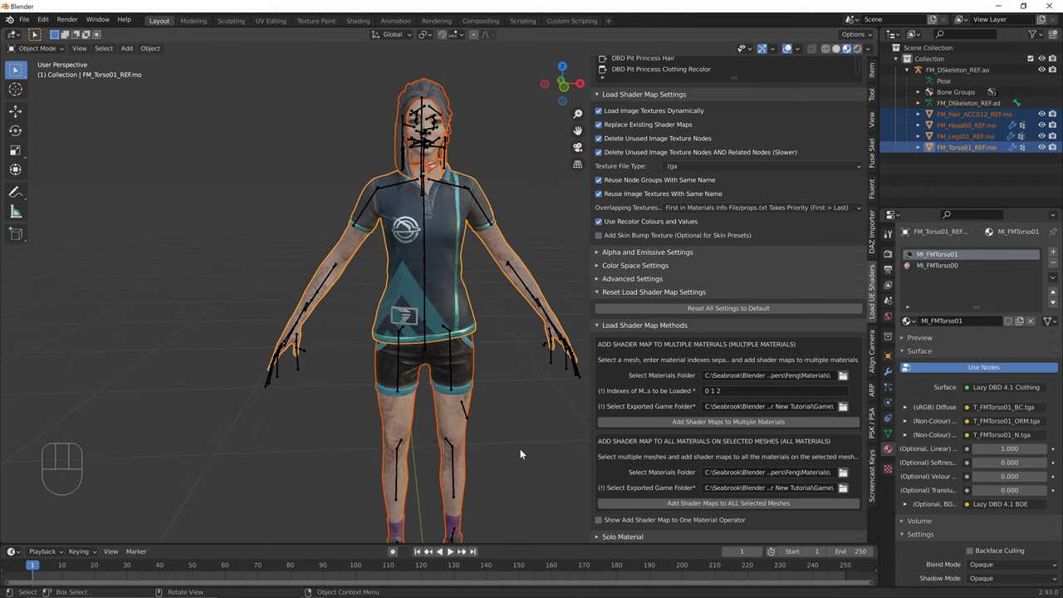
{"action": "middle_click_drag", "start_coordinate": [519, 438], "coordinate": [508, 419]}
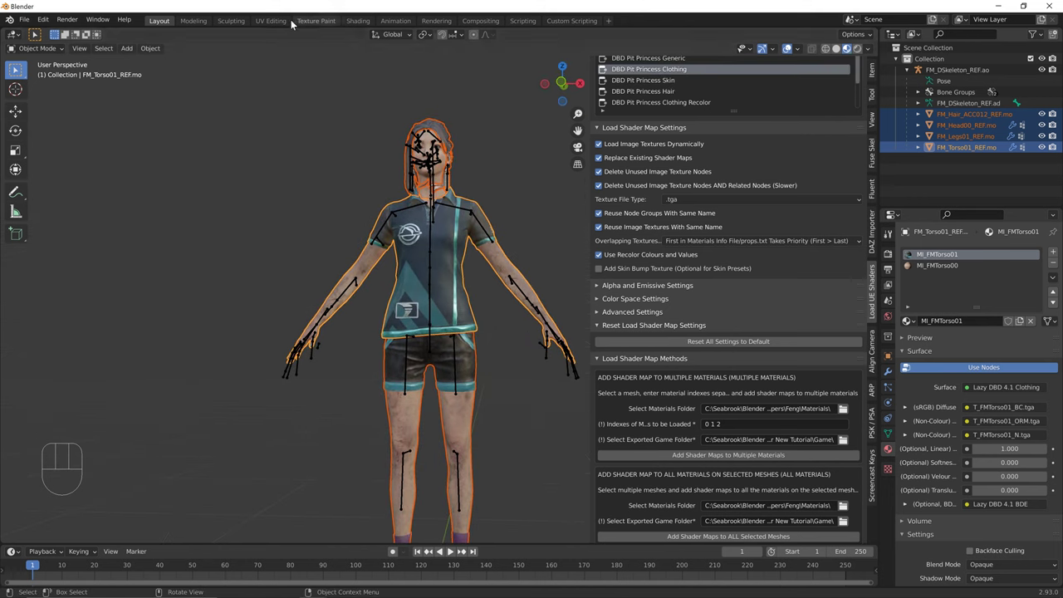
Examine the shader node setup of MI_FMTorso01 in the Shading workspace alongside the torso's material slots
{"action": "left_click", "coordinate": [356, 21]}
{"action": "scroll", "coordinate": [655, 261], "scroll_direction": "down", "scroll_amount": 5}
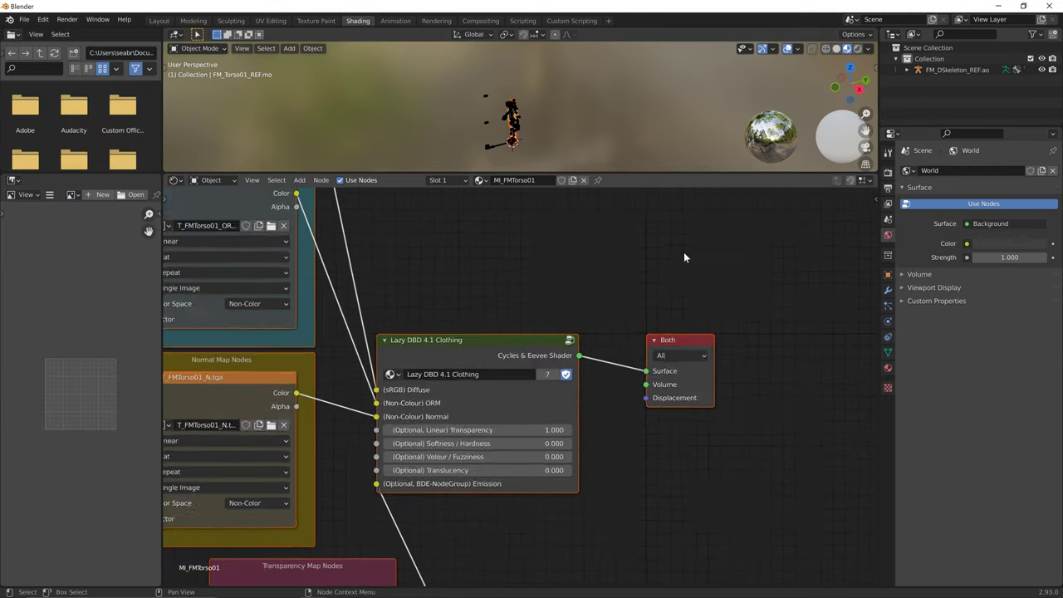
{"action": "scroll", "coordinate": [561, 313], "scroll_direction": "down", "scroll_amount": 2}
{"action": "scroll", "coordinate": [562, 314], "scroll_direction": "up", "scroll_amount": 2}
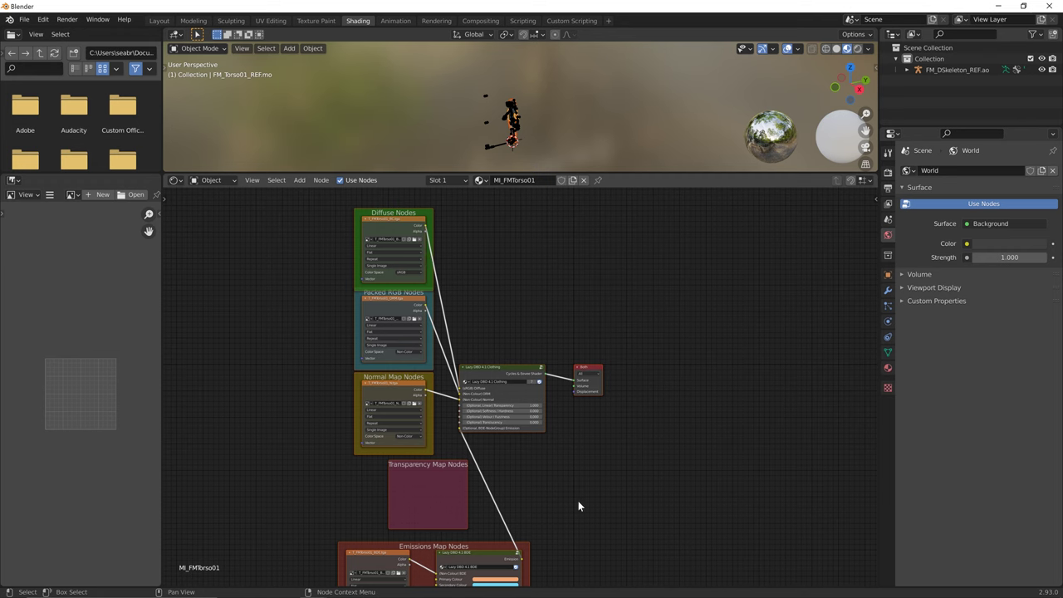
{"action": "key", "text": "Home"}
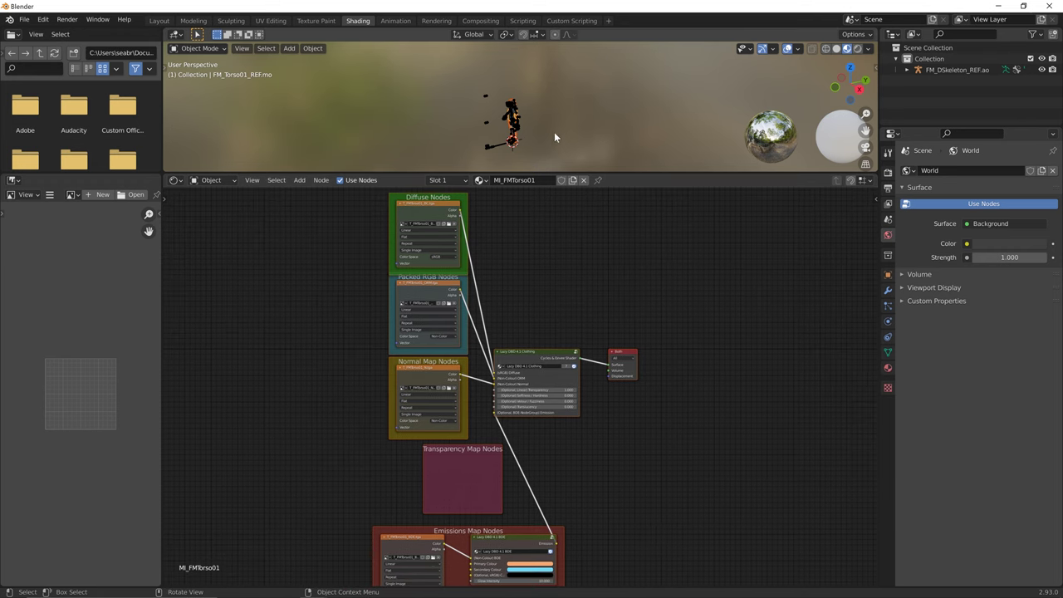
{"action": "left_click", "coordinate": [888, 368]}
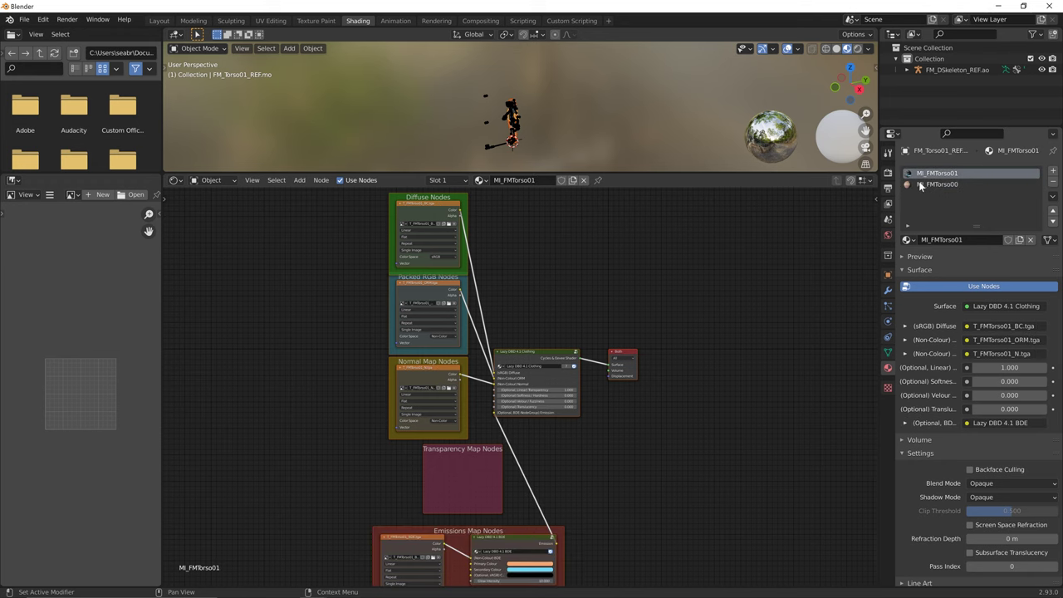
{"action": "scroll", "coordinate": [681, 266], "scroll_direction": "up", "scroll_amount": 2}
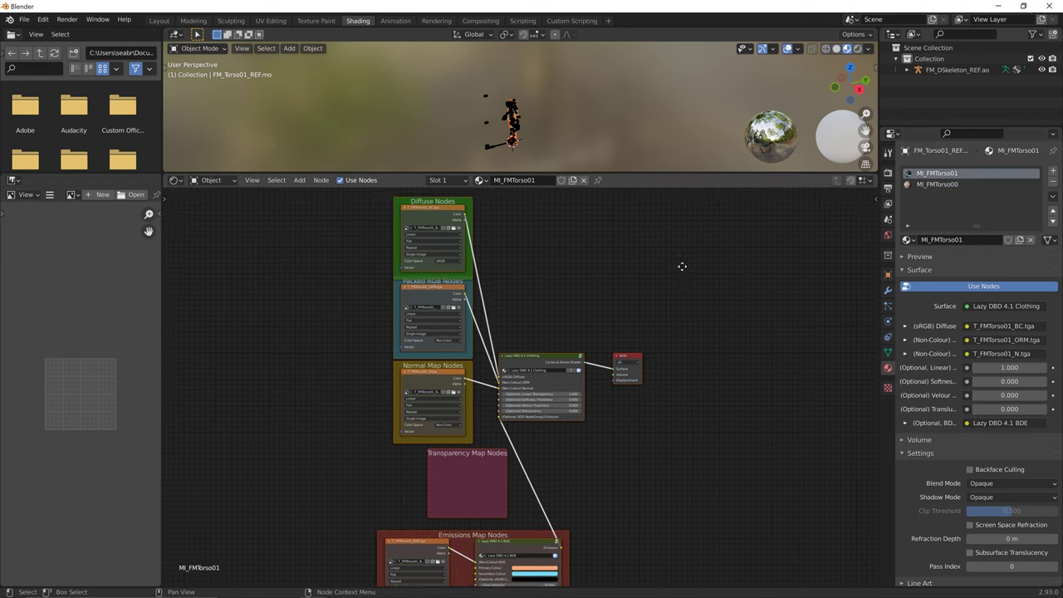
Switch to the Blender Projects folder in File Explorer and open the Feng Recolor New Tutorial folder
{"action": "scroll", "coordinate": [652, 294], "scroll_direction": "up", "scroll_amount": 3}
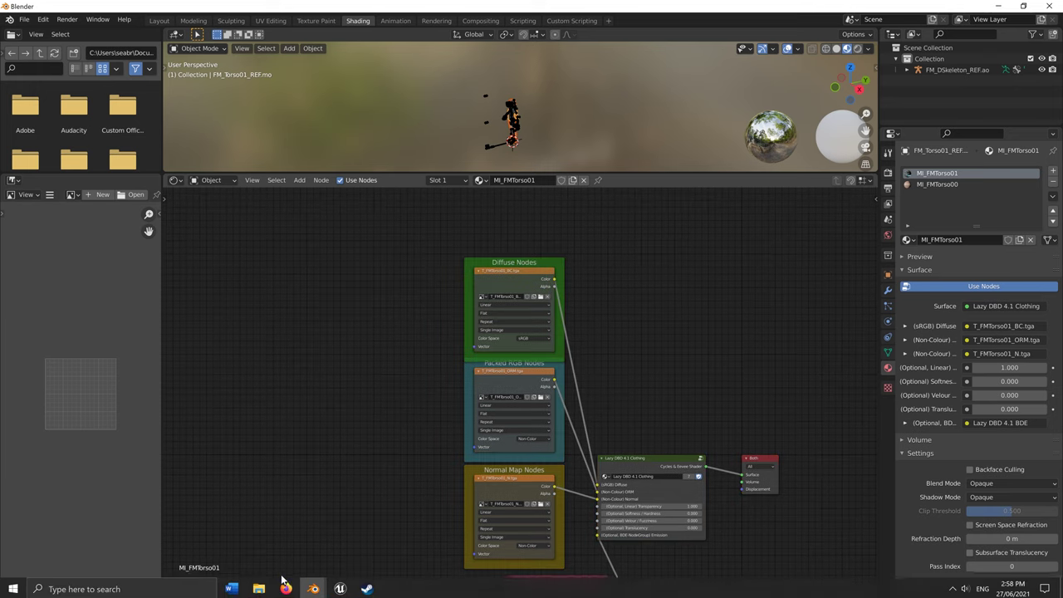
{"action": "mouse_move", "coordinate": [258, 586]}
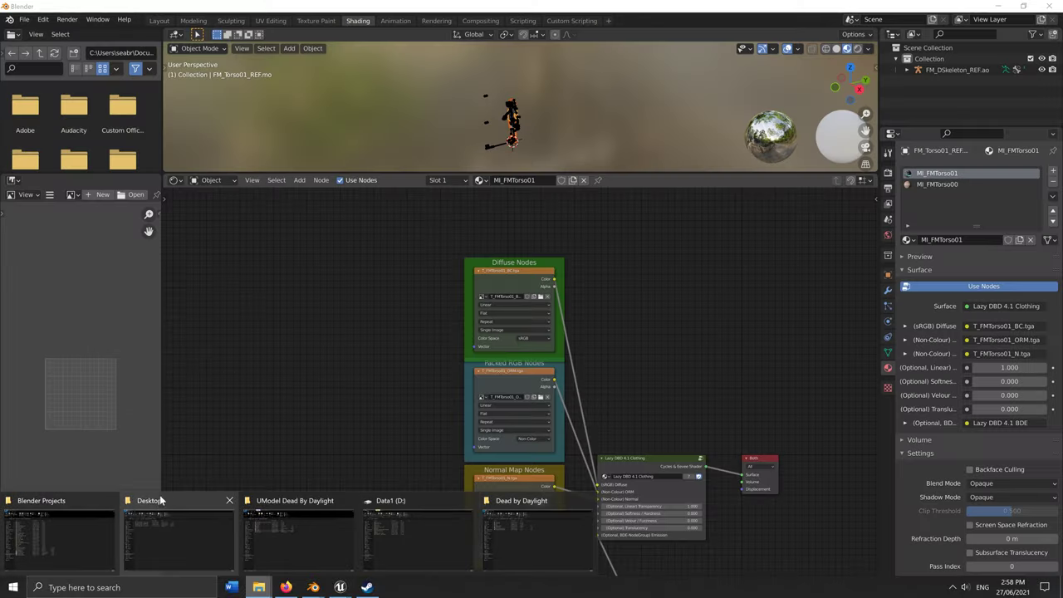
{"action": "mouse_move", "coordinate": [153, 531]}
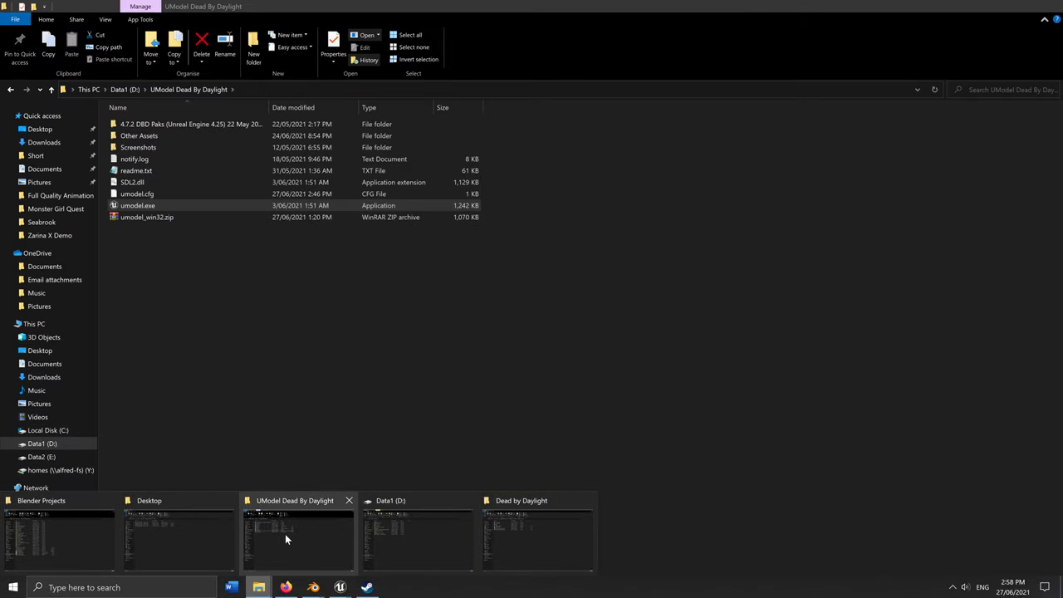
{"action": "mouse_move", "coordinate": [491, 533]}
{"action": "mouse_move", "coordinate": [470, 519]}
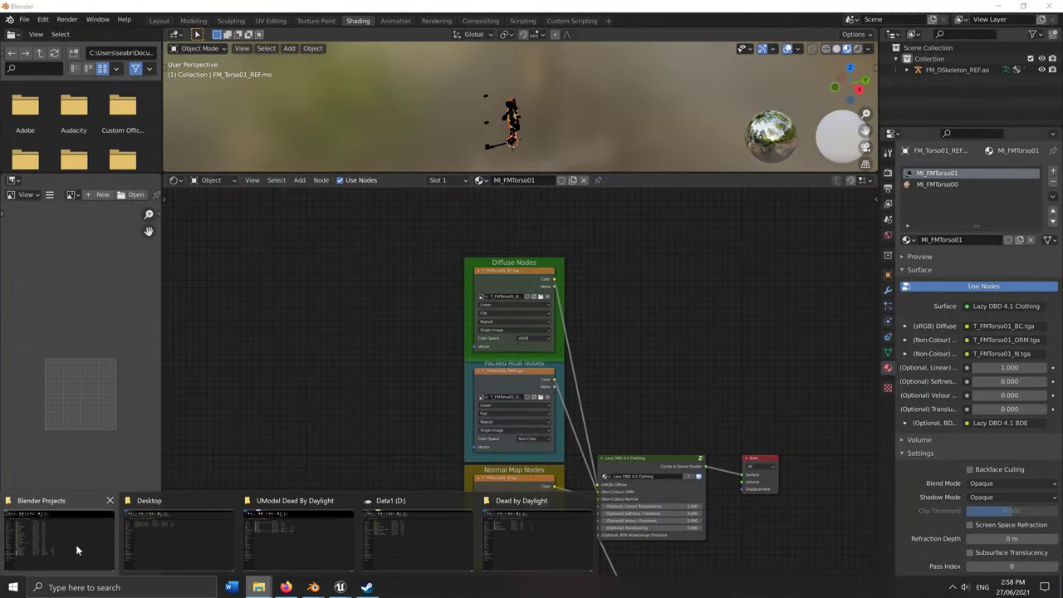
{"action": "left_click", "coordinate": [75, 549]}
{"action": "left_click", "coordinate": [220, 242]}
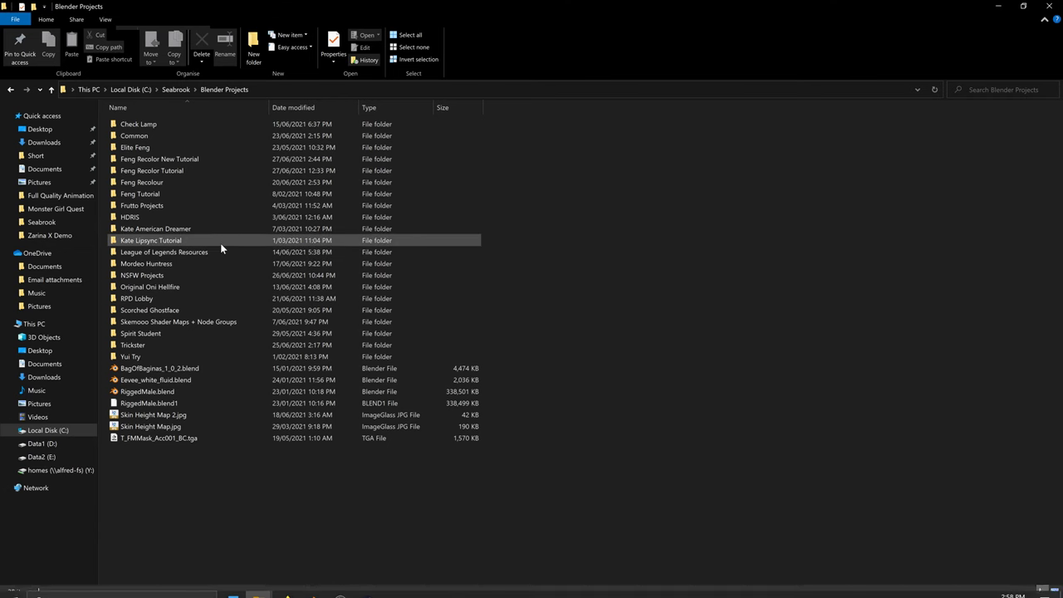
{"action": "double_click", "coordinate": [179, 159]}
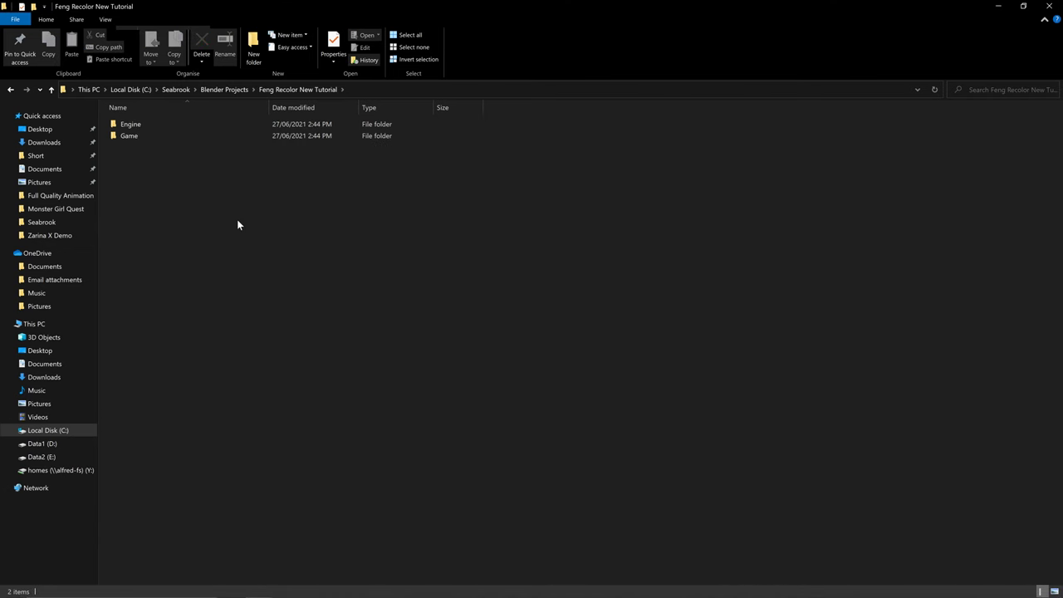
Browse to the exported materials in Game\Characters\Campers\Feng\Materials
{"action": "double_click", "coordinate": [201, 139]}
{"action": "double_click", "coordinate": [191, 123]}
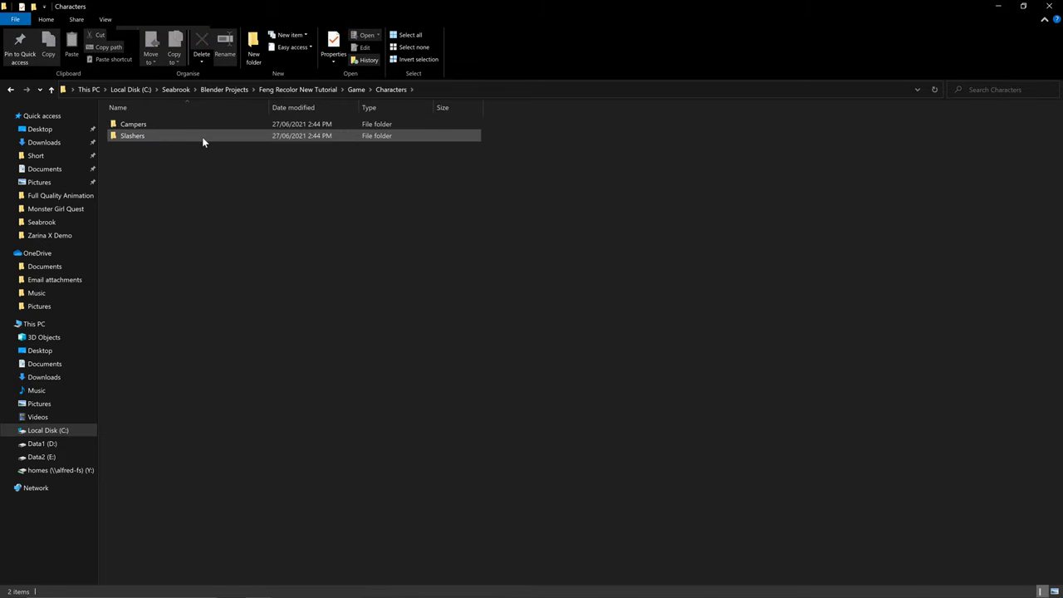
{"action": "double_click", "coordinate": [191, 123]}
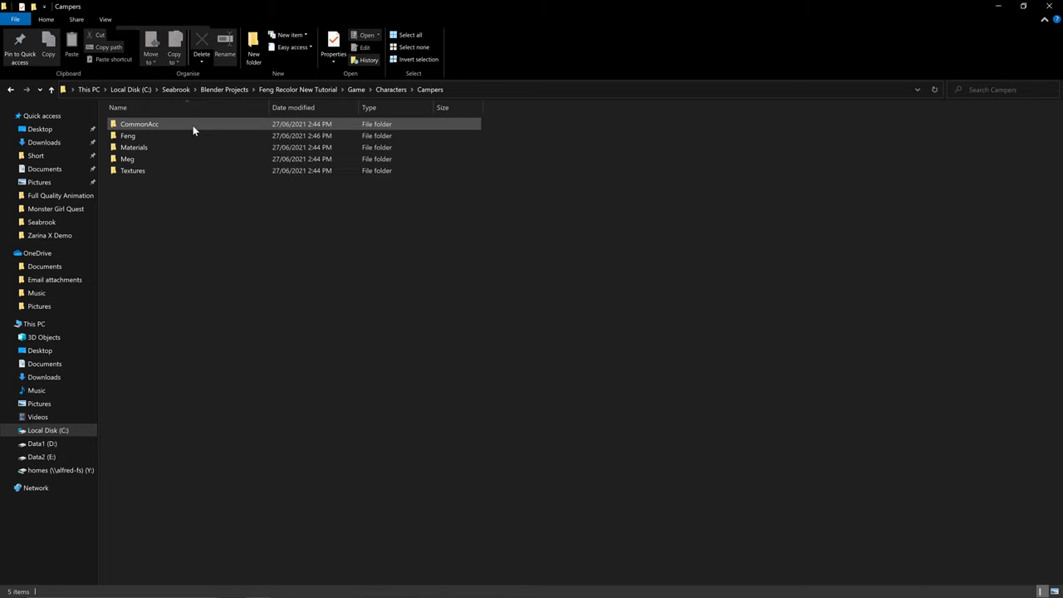
{"action": "double_click", "coordinate": [194, 140]}
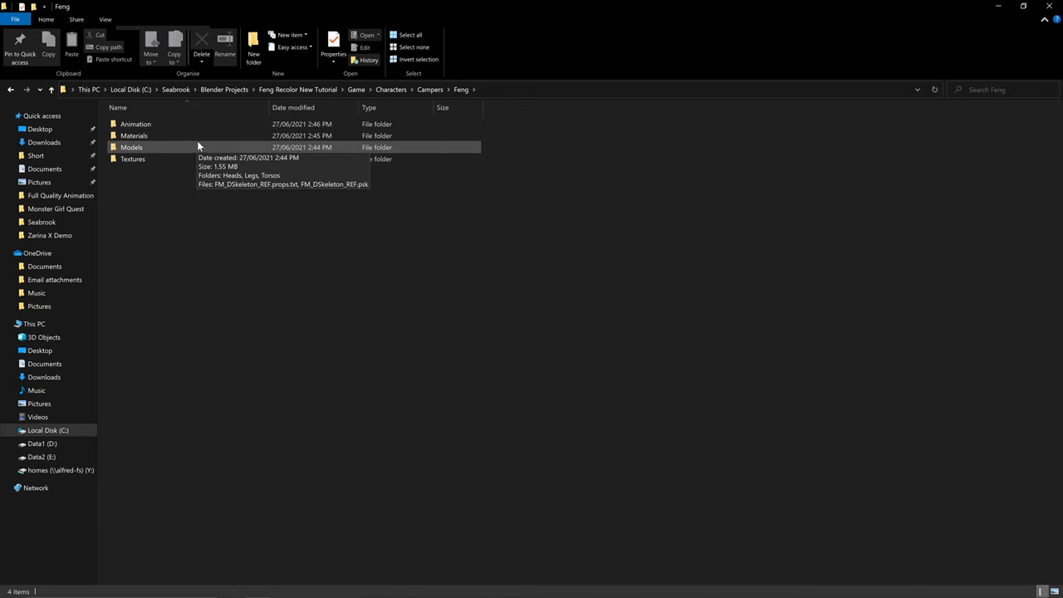
{"action": "left_click", "coordinate": [193, 138]}
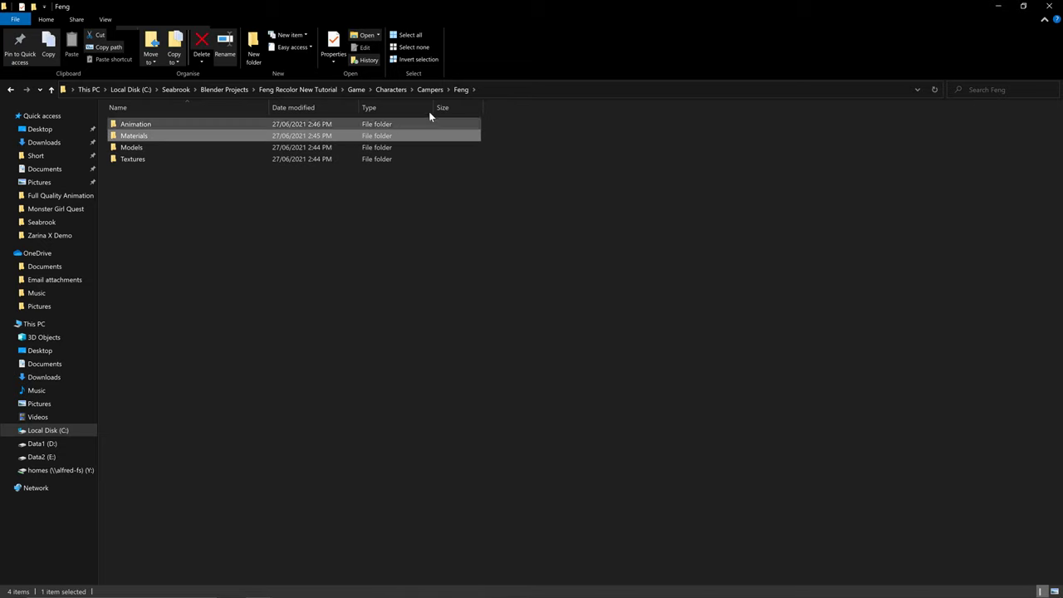
{"action": "double_click", "coordinate": [319, 138]}
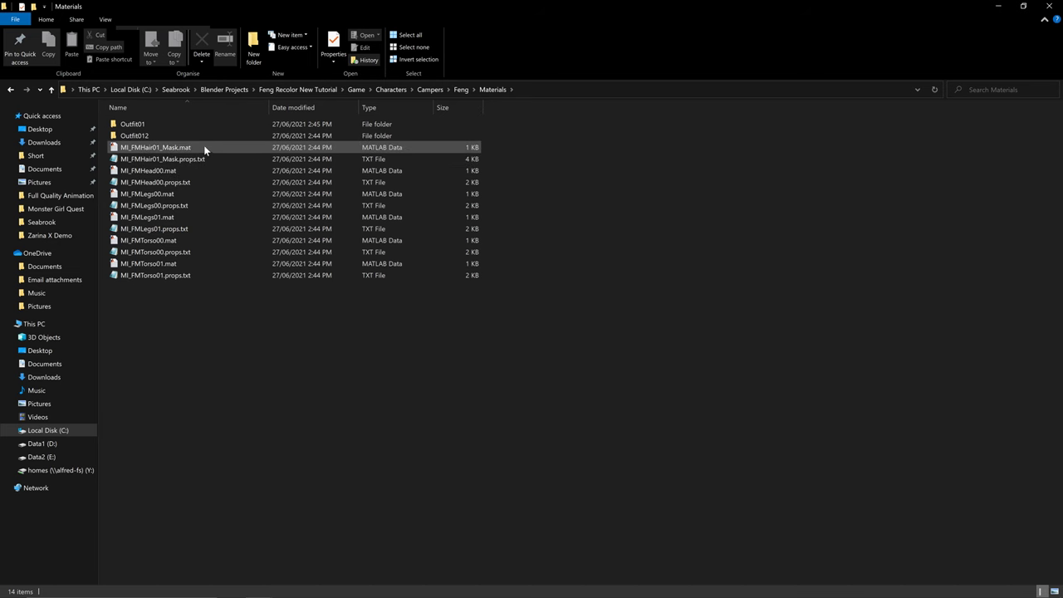
Open MI_FMHead00.props.txt, check the torso's material name in Blender's shader editor, and return to the Materials folder
{"action": "left_click", "coordinate": [209, 182]}
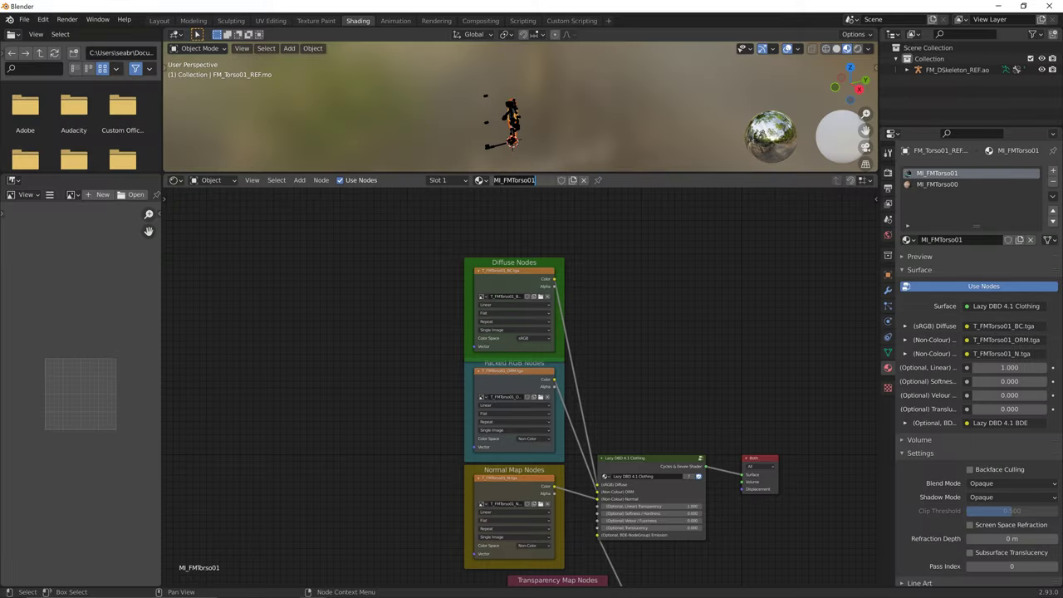
{"action": "key", "text": "alt+Tab"}
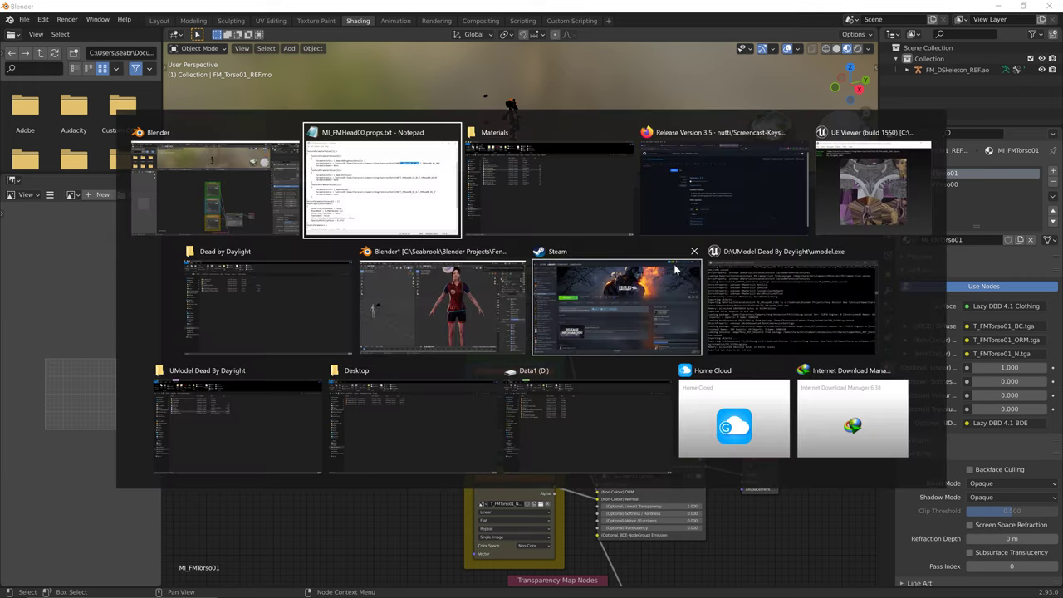
{"action": "left_click", "coordinate": [520, 183]}
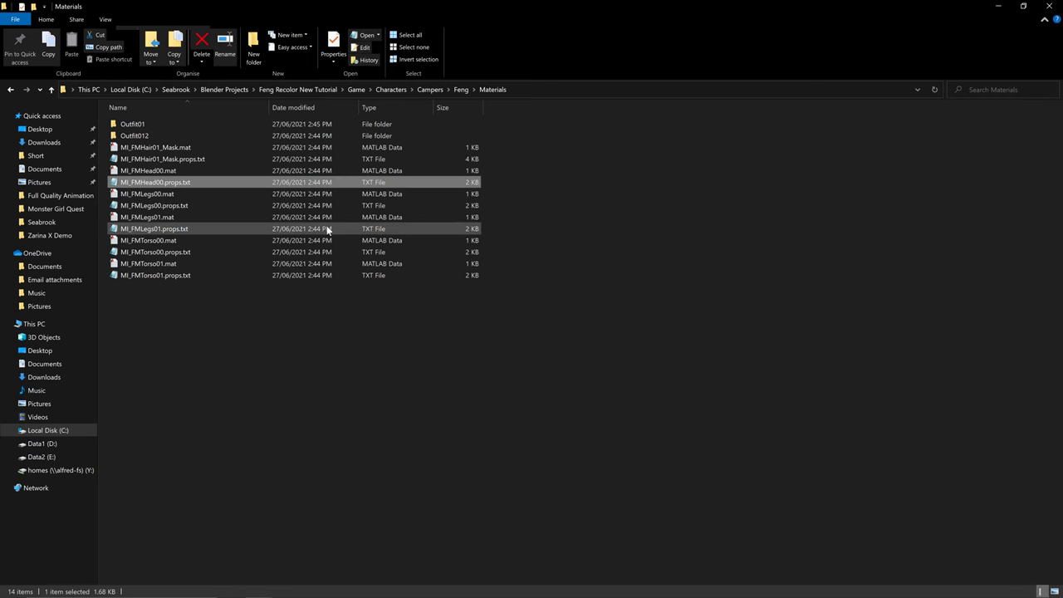
Open MI_FMTorso00.props.txt and highlight the texture name T_FMTorso00_01_ORM in the AORoughnessMetallic parameter
{"action": "double_click", "coordinate": [233, 252]}
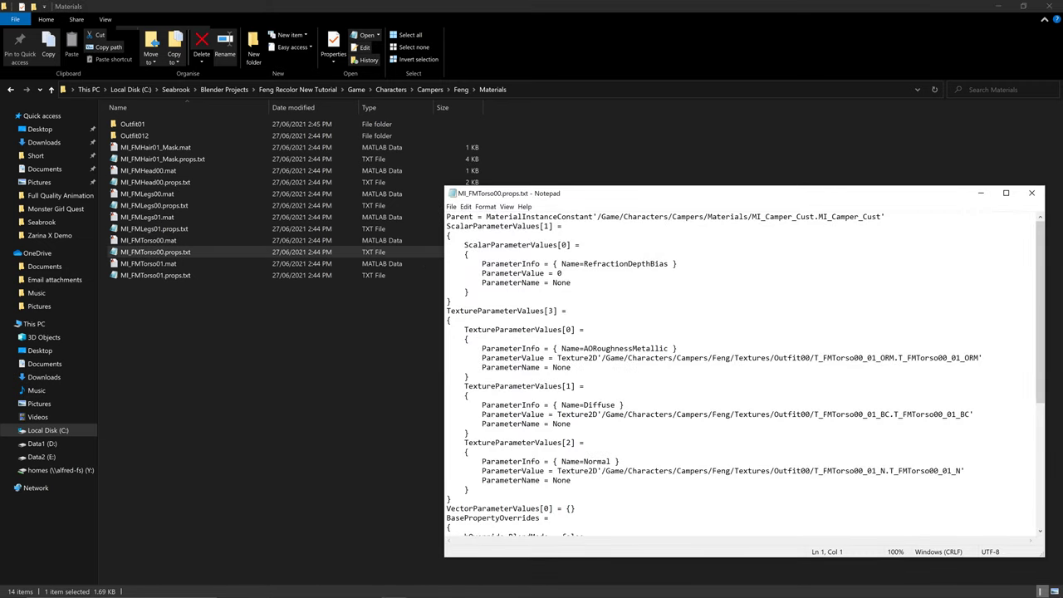
{"action": "left_click_drag", "start_coordinate": [576, 508], "coordinate": [459, 310]}
{"action": "left_click", "coordinate": [623, 405]}
{"action": "left_click_drag", "start_coordinate": [815, 358], "coordinate": [895, 358]}
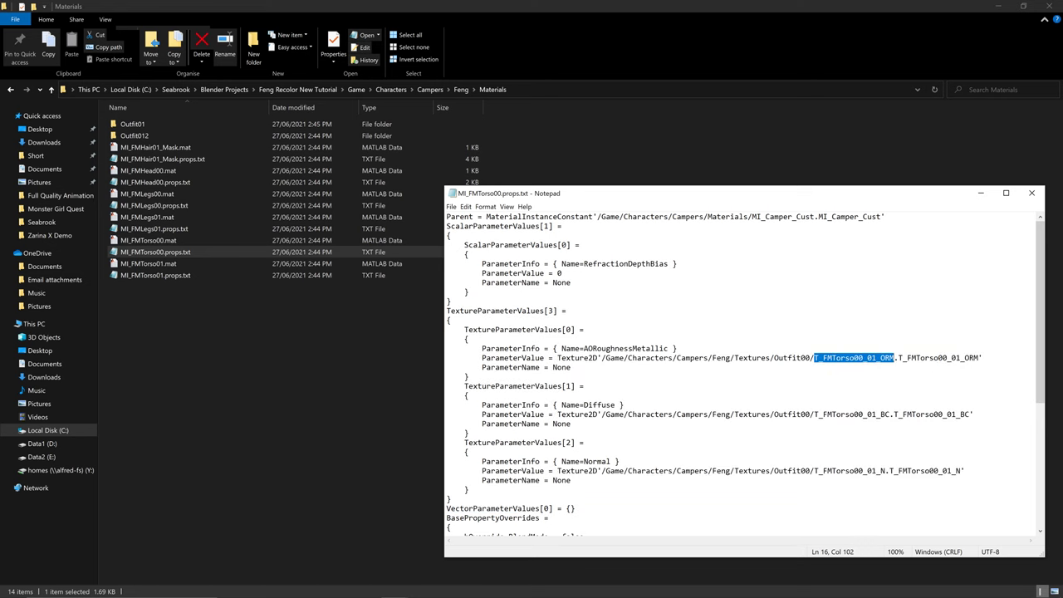
Switch back to Blender and examine the diffuse, packed RGB, normal and emissions map nodes of MI_FMTorso01
{"action": "key", "text": "alt"}
{"action": "key", "text": "alt+Tab"}
{"action": "key", "text": "Tab"}
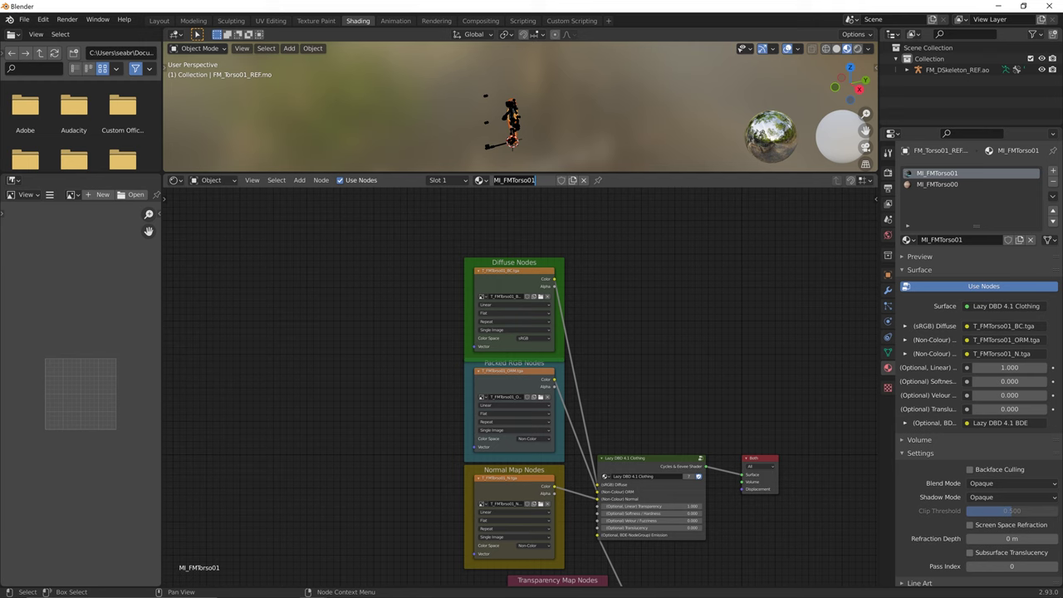
{"action": "middle_click_drag", "start_coordinate": [379, 411], "coordinate": [363, 371]}
{"action": "left_click", "coordinate": [511, 348]}
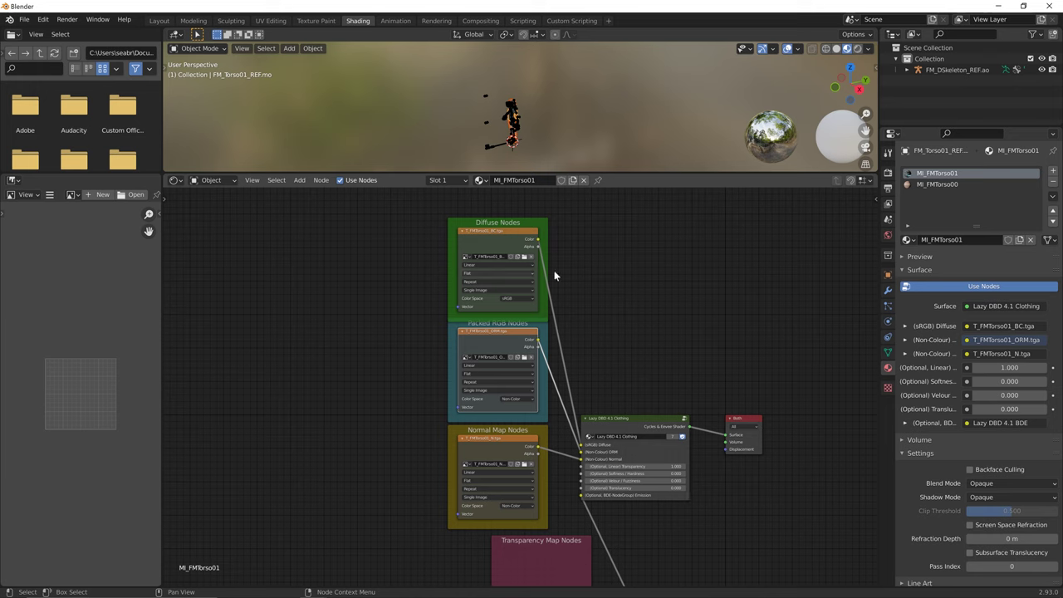
{"action": "left_click_drag", "start_coordinate": [539, 332], "coordinate": [550, 331]}
{"action": "left_click", "coordinate": [521, 253]}
{"action": "left_click", "coordinate": [504, 346]}
{"action": "left_click", "coordinate": [499, 436]}
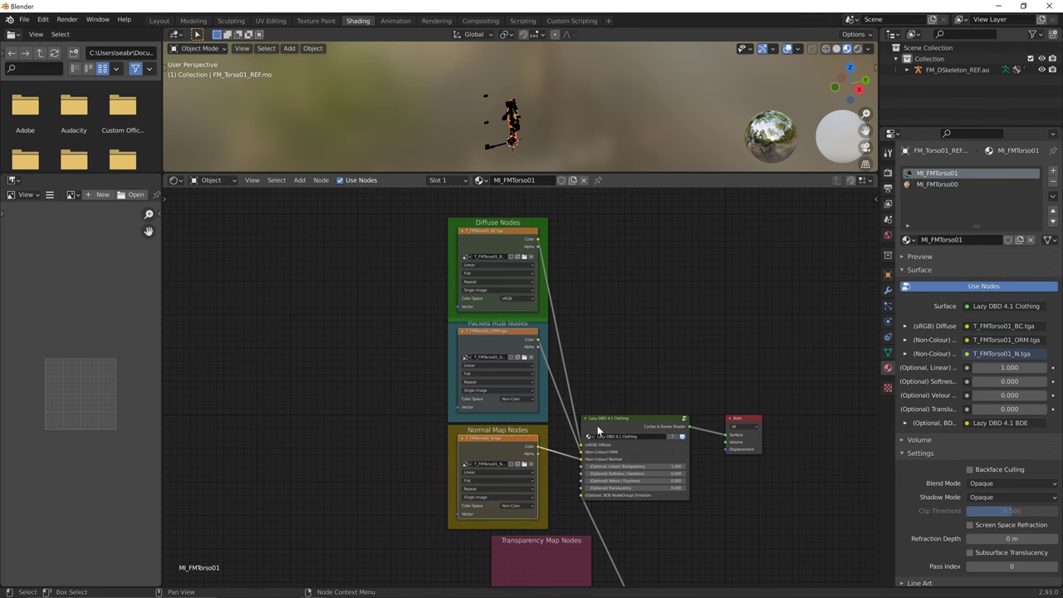
{"action": "middle_click_drag", "start_coordinate": [597, 425], "coordinate": [600, 249]}
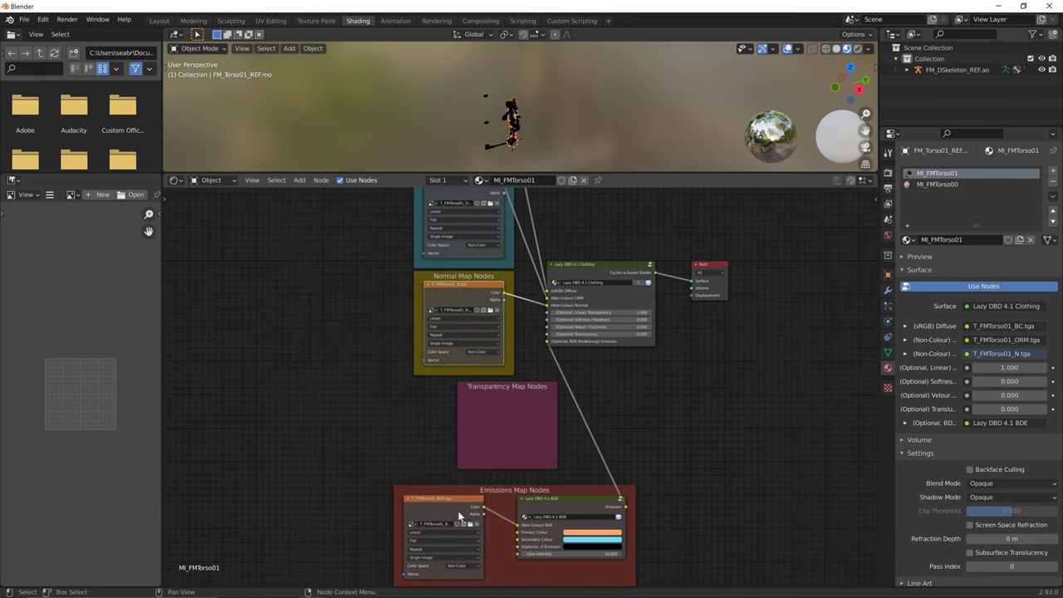
{"action": "middle_click_drag", "start_coordinate": [346, 368], "coordinate": [390, 537]}
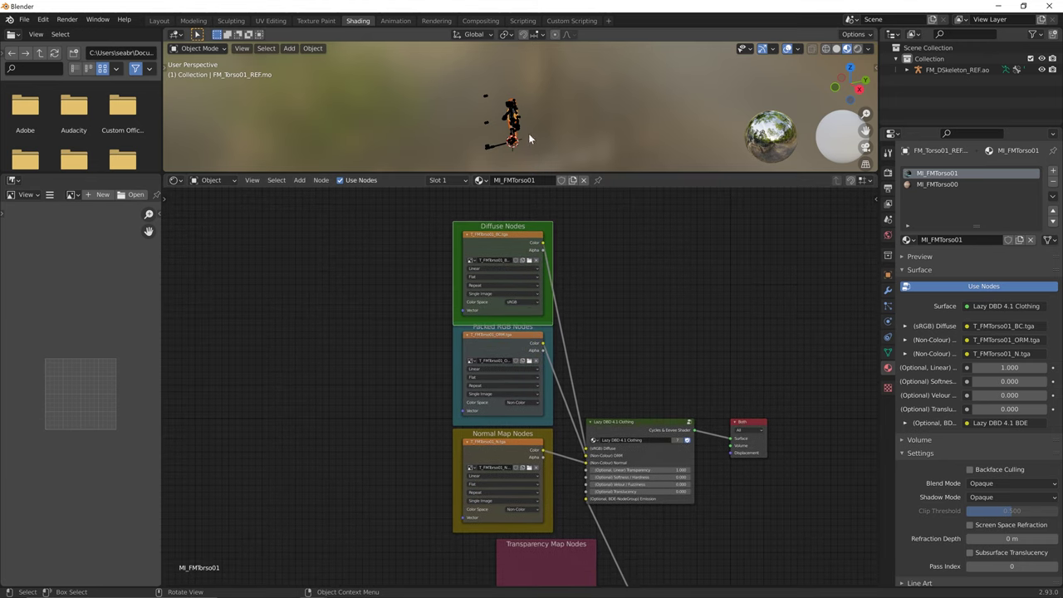
Frame the character's head and upper body from the front and enlarge the 3D viewport above the shader editor
{"action": "scroll", "coordinate": [437, 90], "scroll_direction": "up", "scroll_amount": 8}
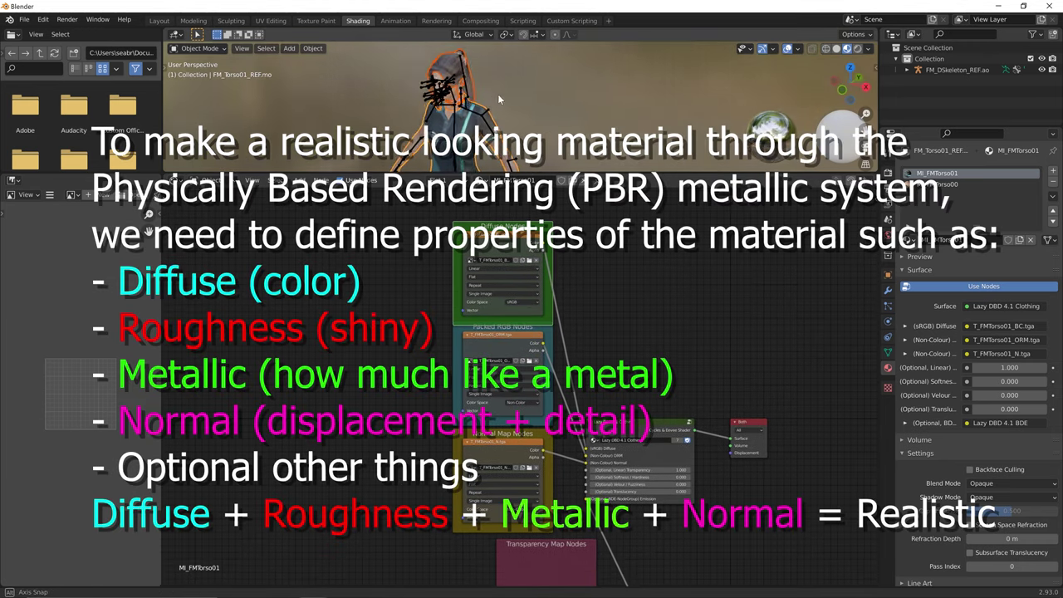
{"action": "middle_click_drag", "start_coordinate": [397, 115], "coordinate": [554, 107]}
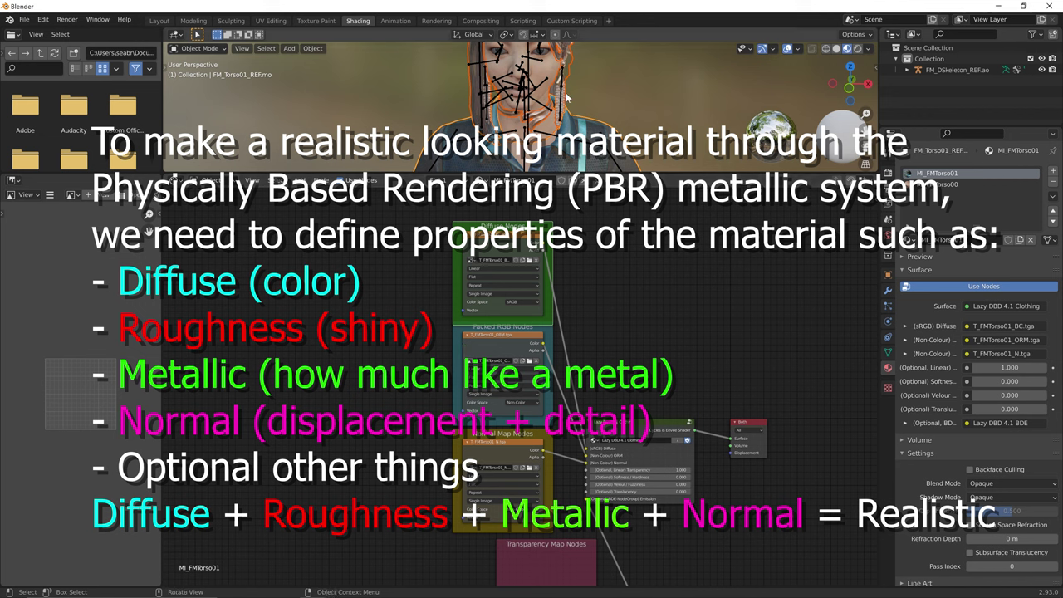
{"action": "left_click_drag", "start_coordinate": [625, 173], "coordinate": [617, 287]}
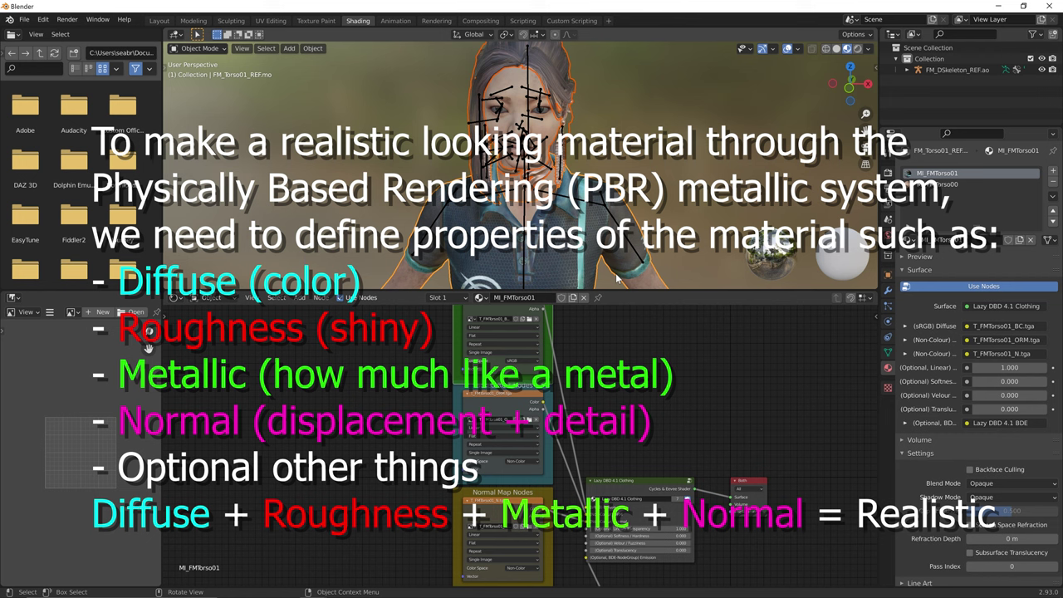
Examine how the packed RGB, normal and emissions map nodes feed the Lazy DBD 4.1 Clothing group of MI_FMTorso01
{"action": "middle_click_drag", "start_coordinate": [587, 397], "coordinate": [589, 399]}
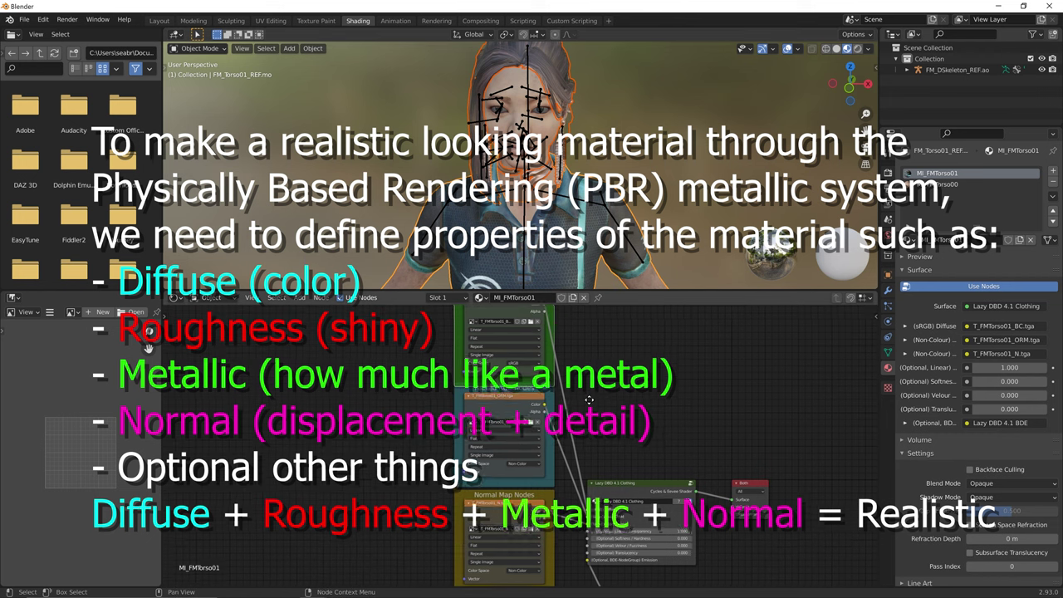
{"action": "scroll", "coordinate": [589, 400], "scroll_direction": "up", "scroll_amount": 2}
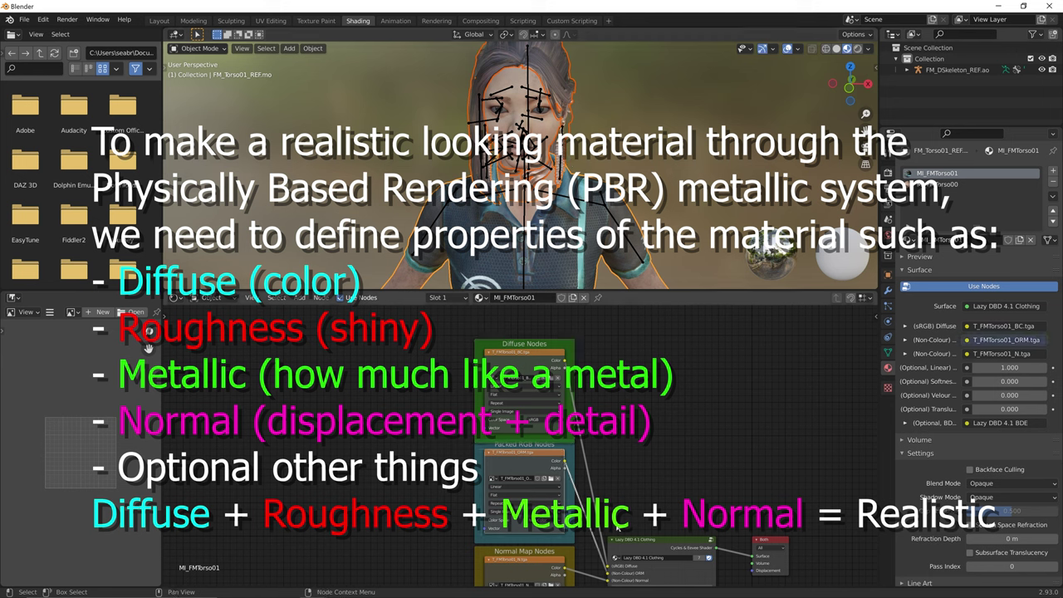
{"action": "middle_click_drag", "start_coordinate": [683, 482], "coordinate": [671, 422]}
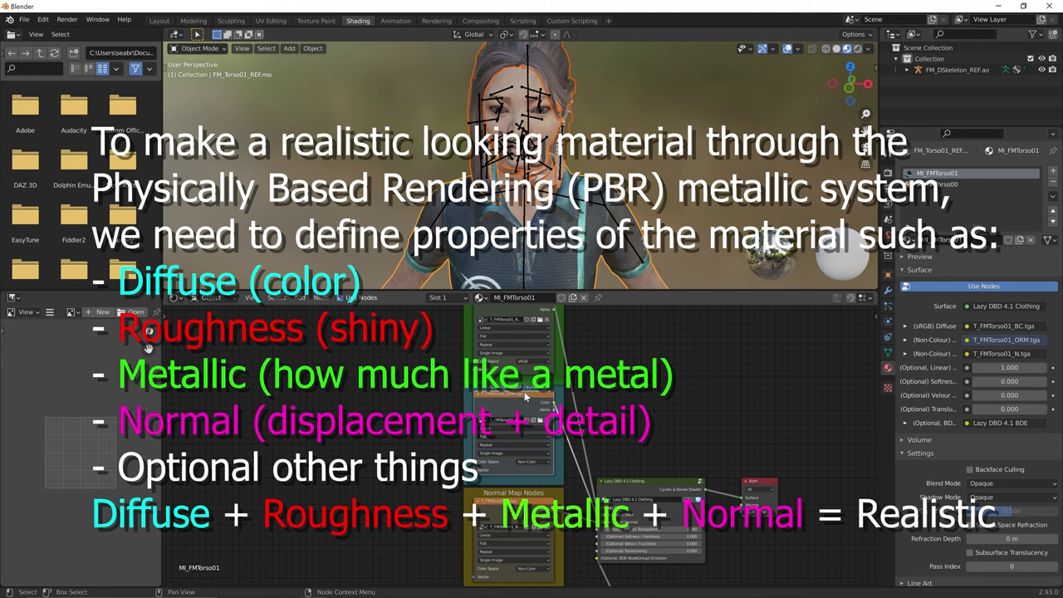
{"action": "middle_click_drag", "start_coordinate": [640, 443], "coordinate": [623, 357]}
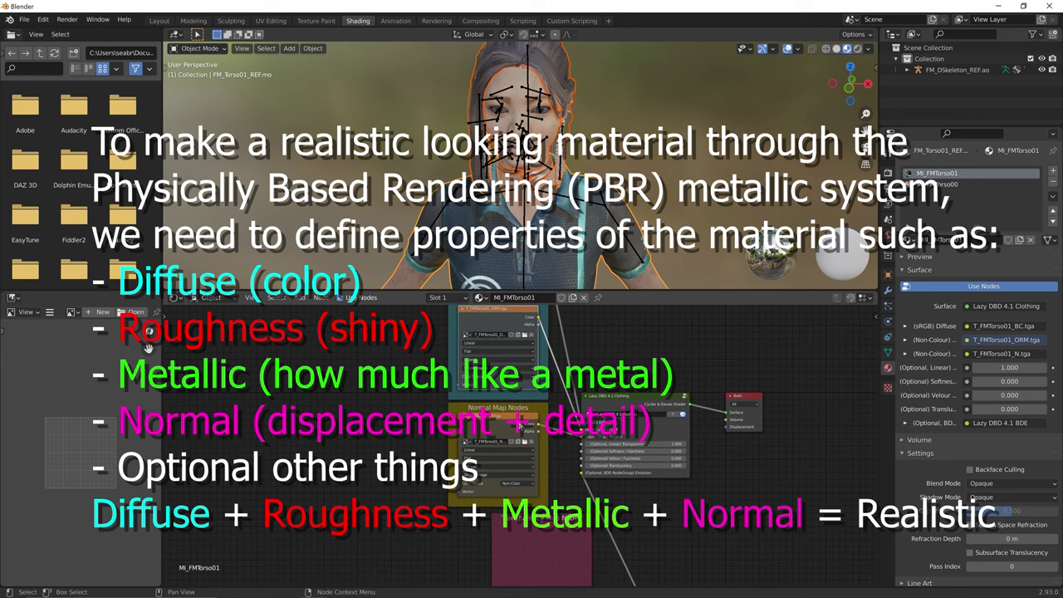
{"action": "left_click", "coordinate": [486, 426]}
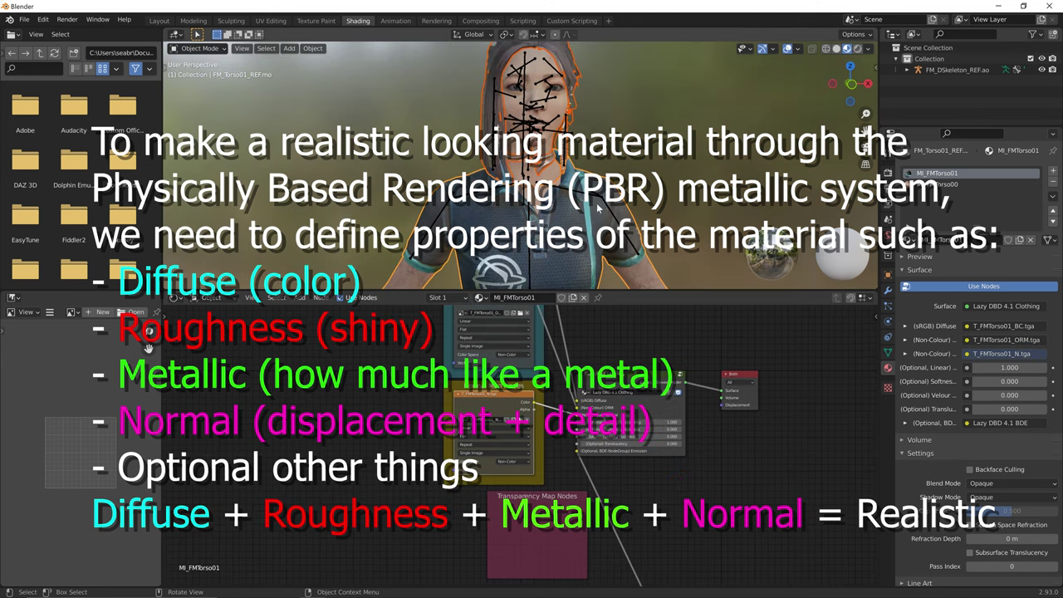
{"action": "scroll", "coordinate": [413, 422], "scroll_direction": "down", "scroll_amount": 3}
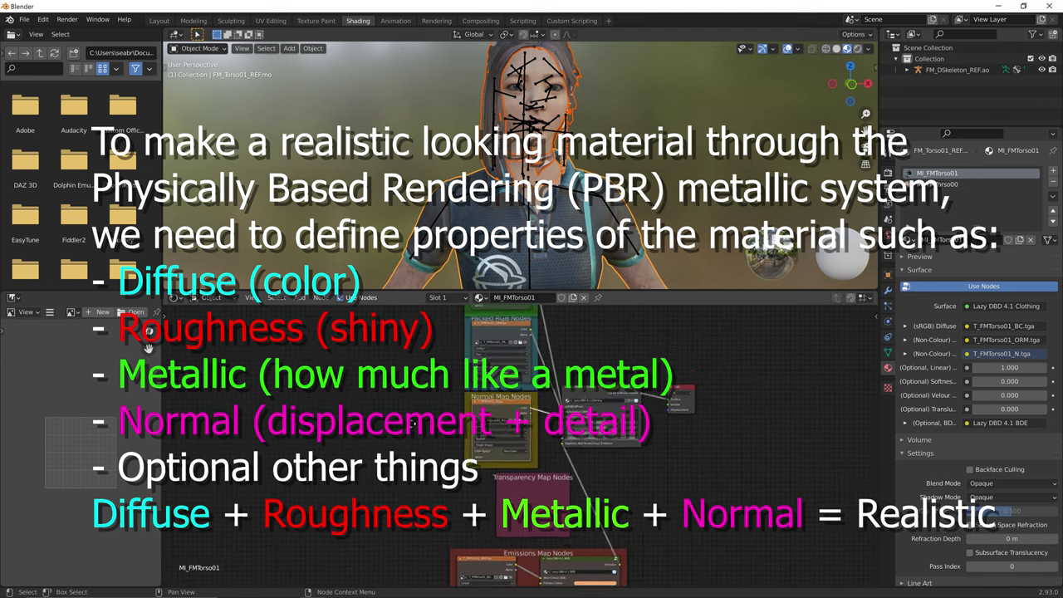
{"action": "middle_click_drag", "start_coordinate": [412, 423], "coordinate": [420, 297]}
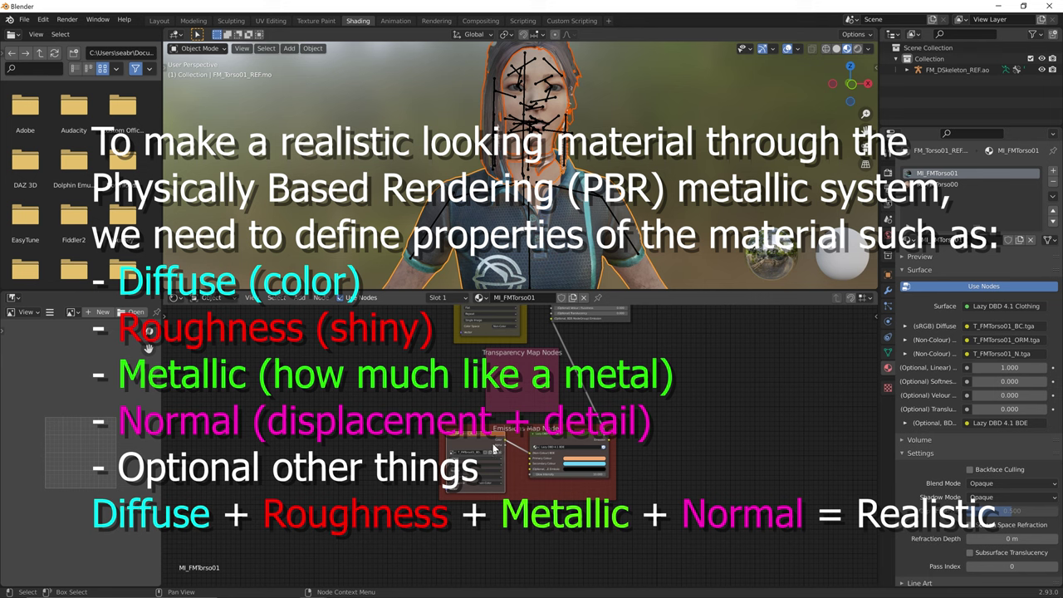
{"action": "middle_click_drag", "start_coordinate": [499, 441], "coordinate": [678, 548]}
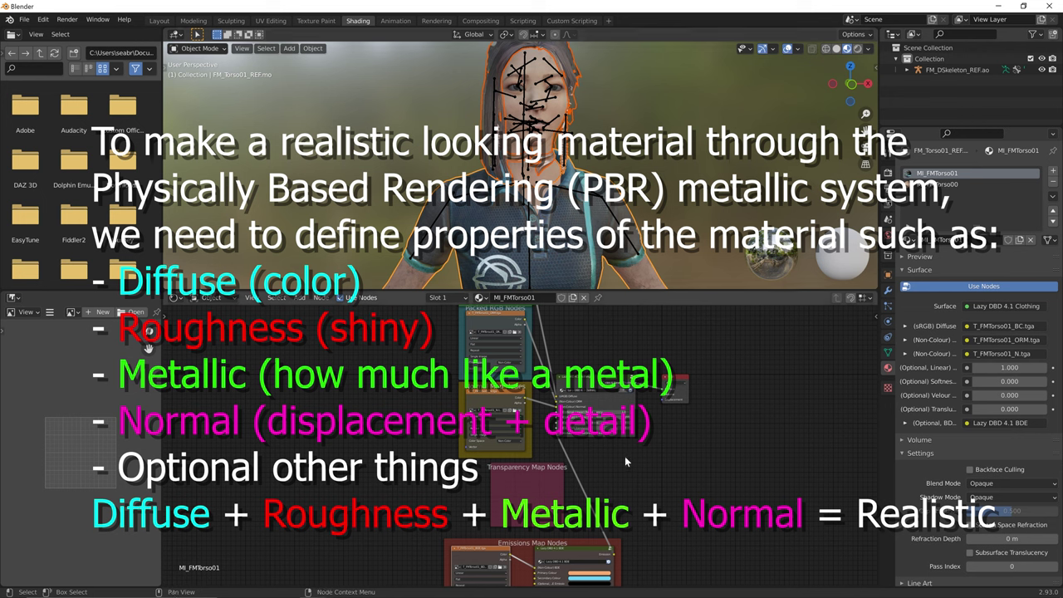
Return to the Layout workspace and select only the character's legs mesh, FM_Legs01_REF.mo
{"action": "left_click", "coordinate": [163, 20]}
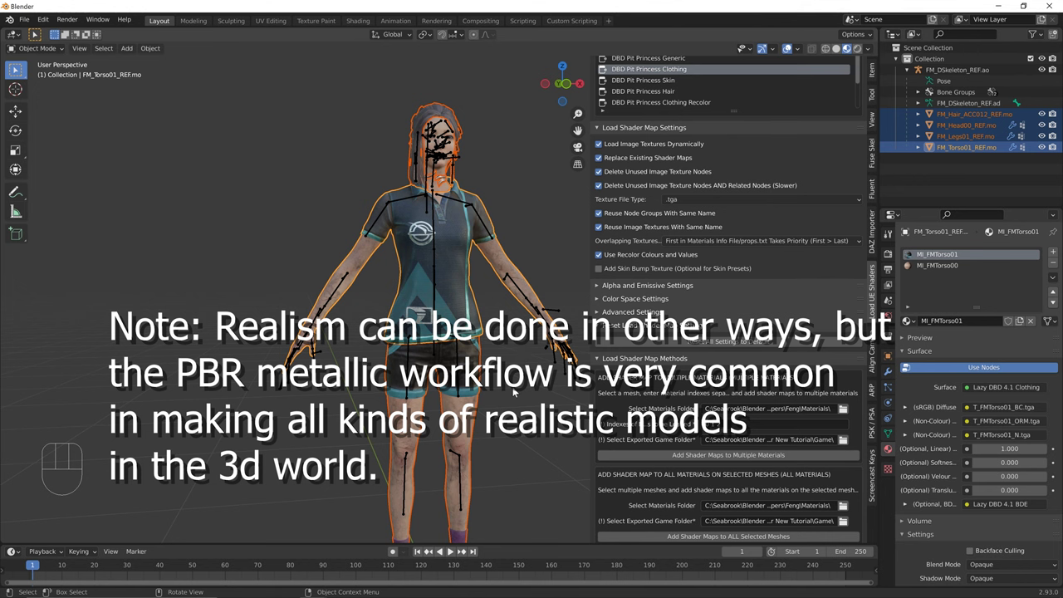
{"action": "left_click", "coordinate": [514, 393]}
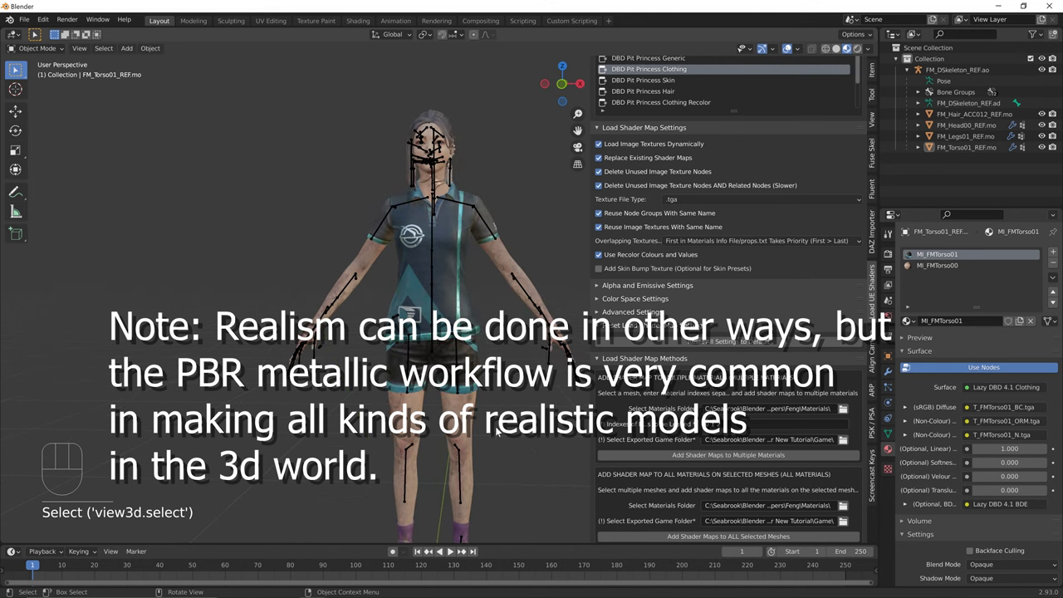
{"action": "left_click", "coordinate": [462, 362]}
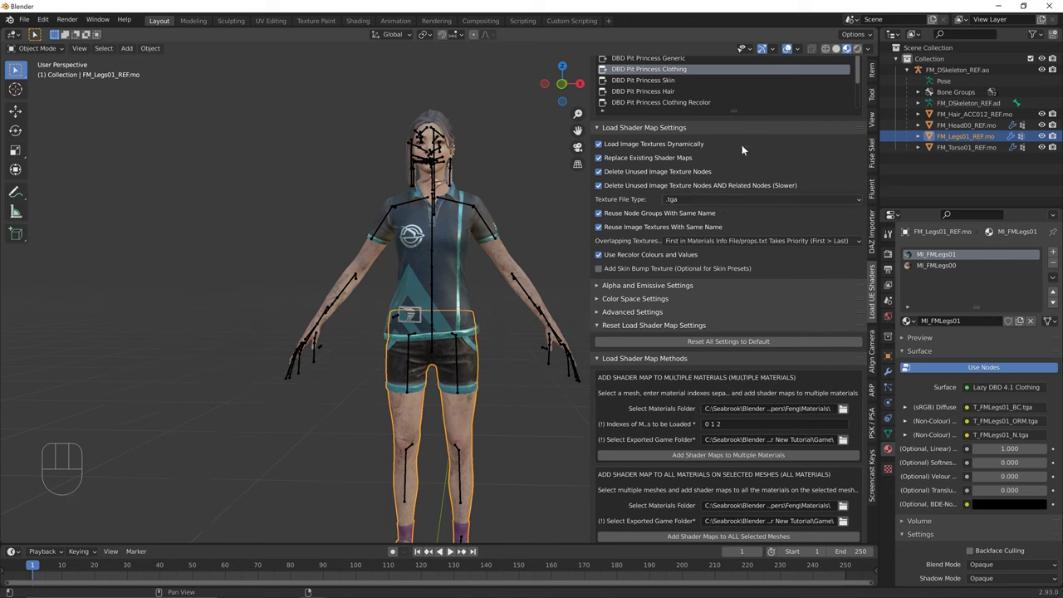
Make MI_FMLegs00 the active material, widen the properties editor and solo that material across all meshes
{"action": "middle_click_drag", "start_coordinate": [491, 419], "coordinate": [507, 409]}
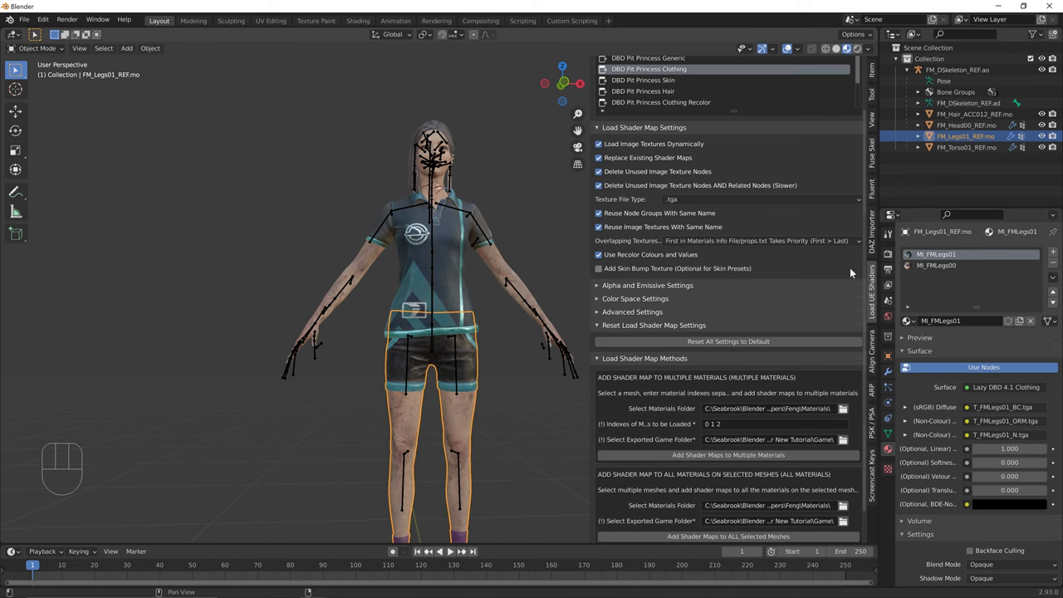
{"action": "left_click", "coordinate": [931, 266]}
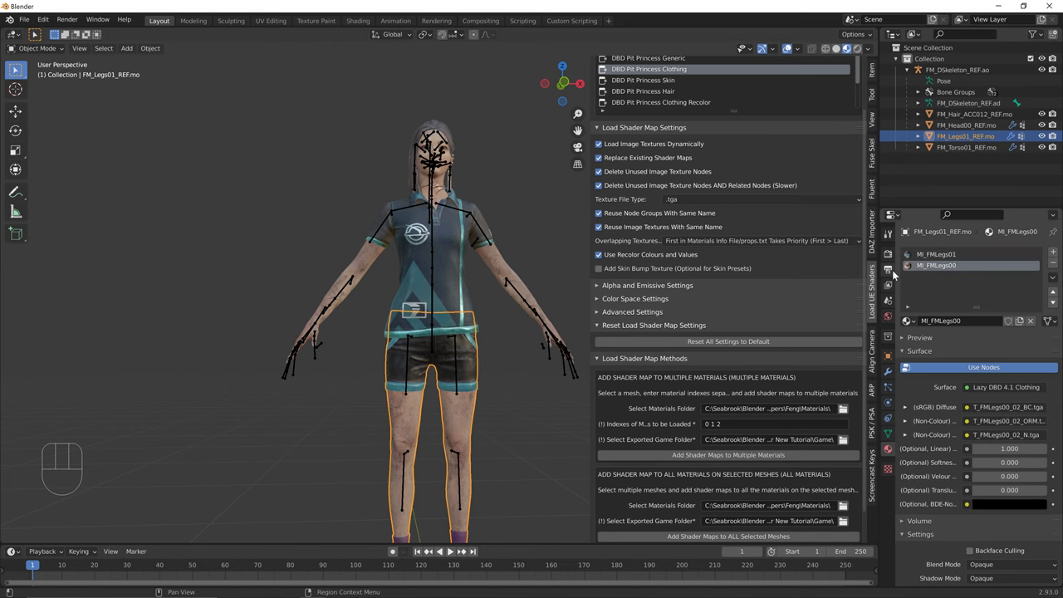
{"action": "left_click_drag", "start_coordinate": [899, 280], "coordinate": [838, 278]}
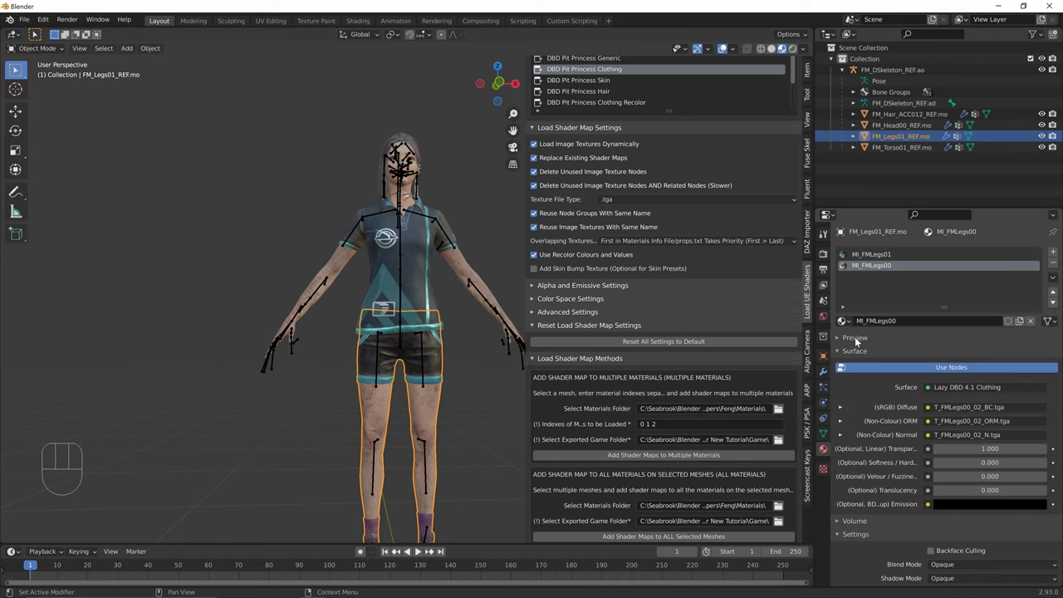
{"action": "left_click", "coordinate": [847, 265]}
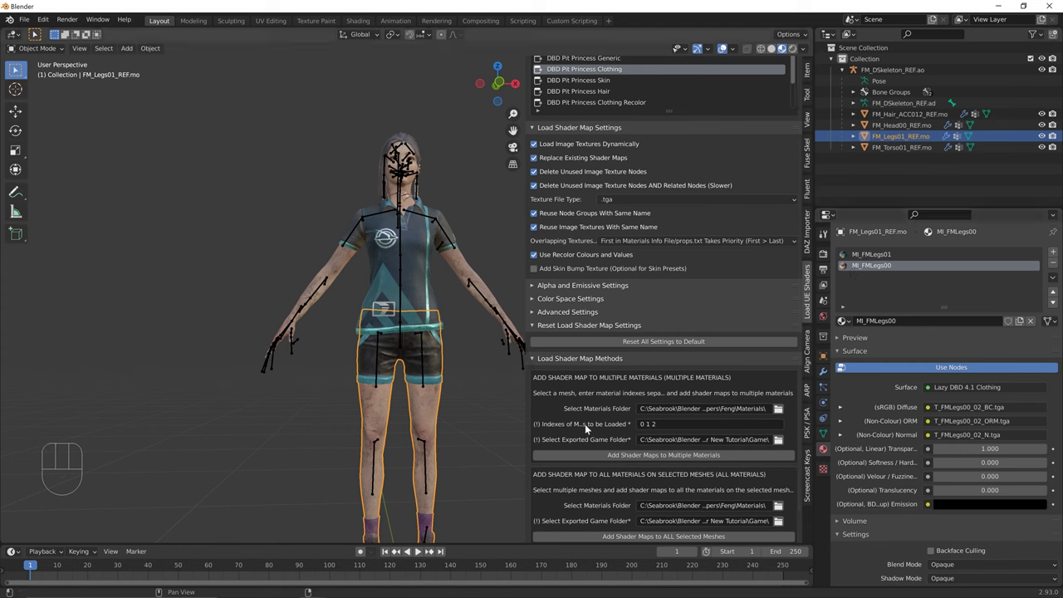
{"action": "scroll", "coordinate": [596, 430], "scroll_direction": "down", "scroll_amount": 1}
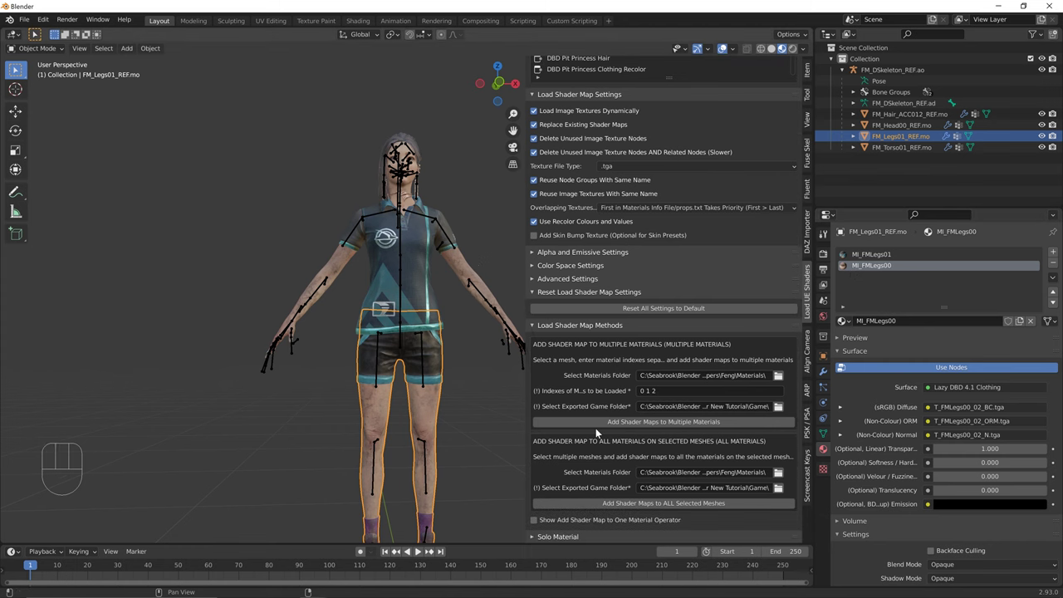
{"action": "scroll", "coordinate": [577, 458], "scroll_direction": "down", "scroll_amount": 3}
{"action": "left_click", "coordinate": [596, 472]}
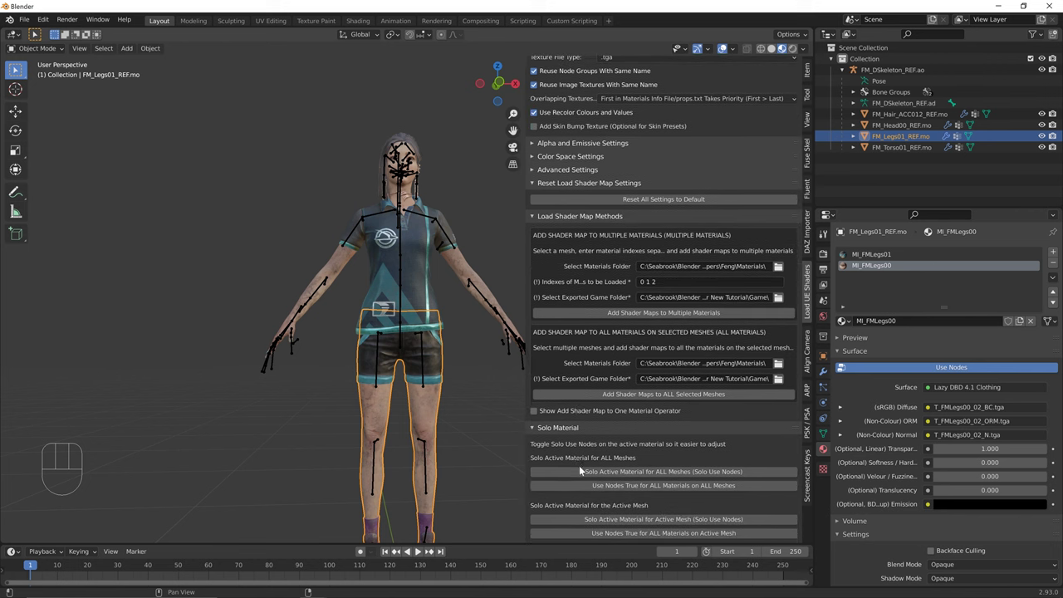
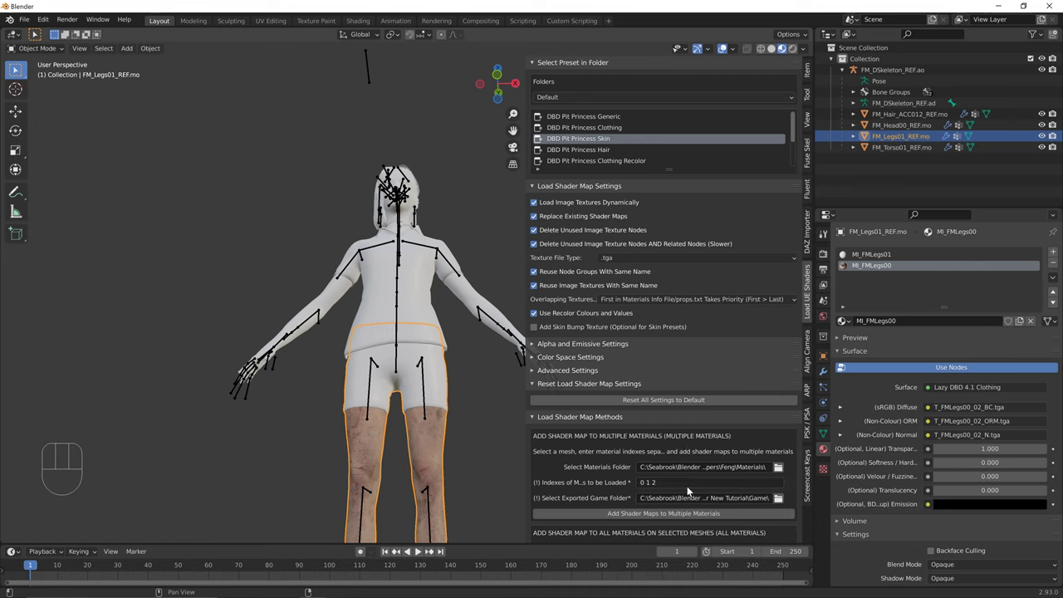
Set the material slot indexes to be loaded to 1 for the MI_FMLegs00 material of the legs mesh
{"action": "left_click", "coordinate": [688, 483]}
{"action": "left_click", "coordinate": [688, 482]}
{"action": "key", "text": "BackSpace"}
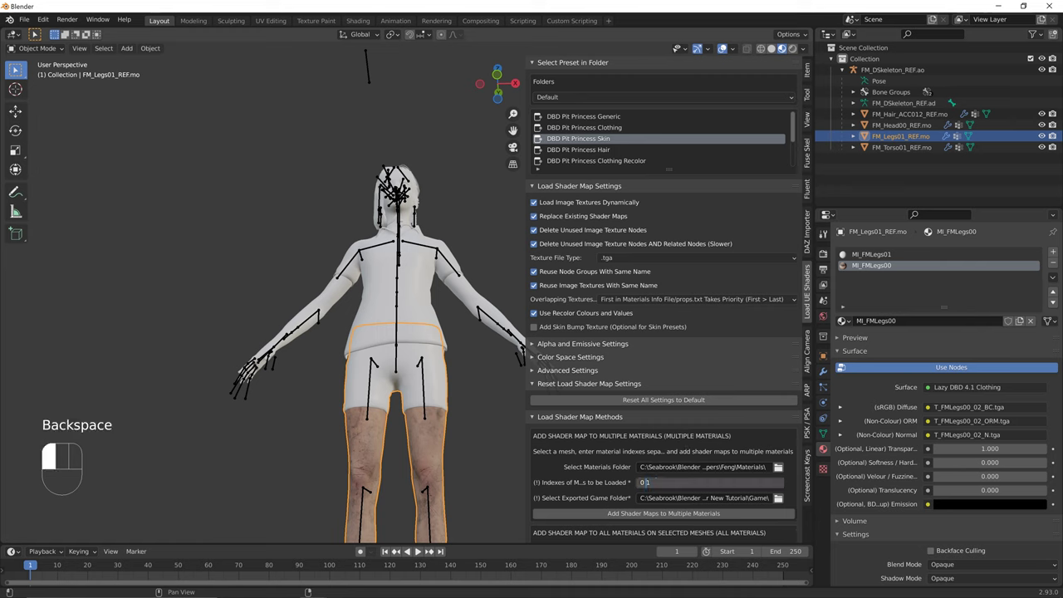
{"action": "key", "text": "BackSpace"}
{"action": "double_click", "coordinate": [901, 266]}
{"action": "left_click", "coordinate": [898, 279]}
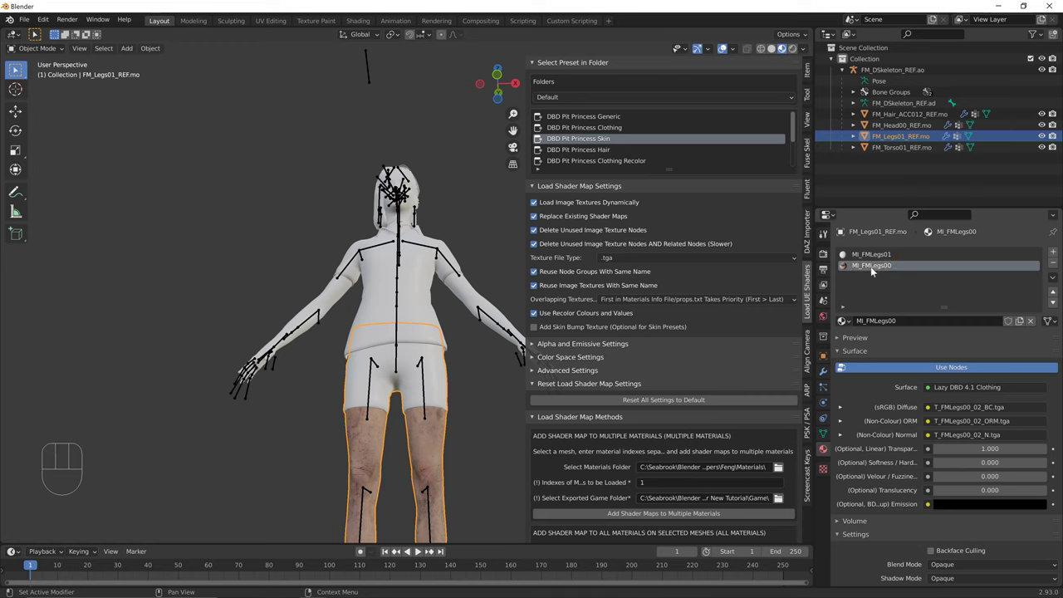
{"action": "left_click", "coordinate": [668, 483]}
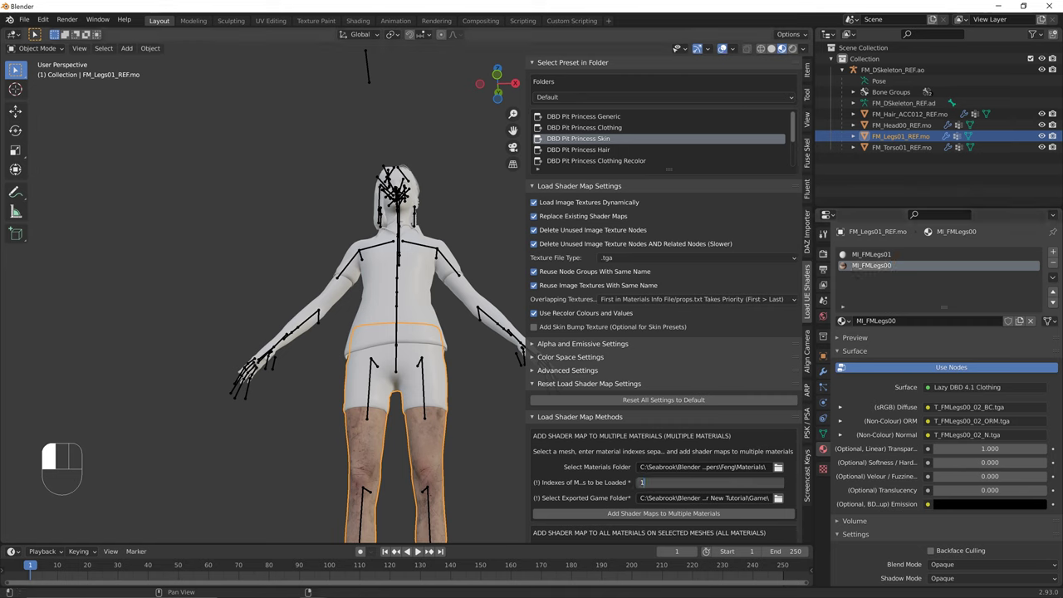
Load the DBD Pit Princess Skin shader map onto MI_FMLegs00 and re-enable nodes for all materials on all meshes
{"action": "left_click", "coordinate": [619, 130]}
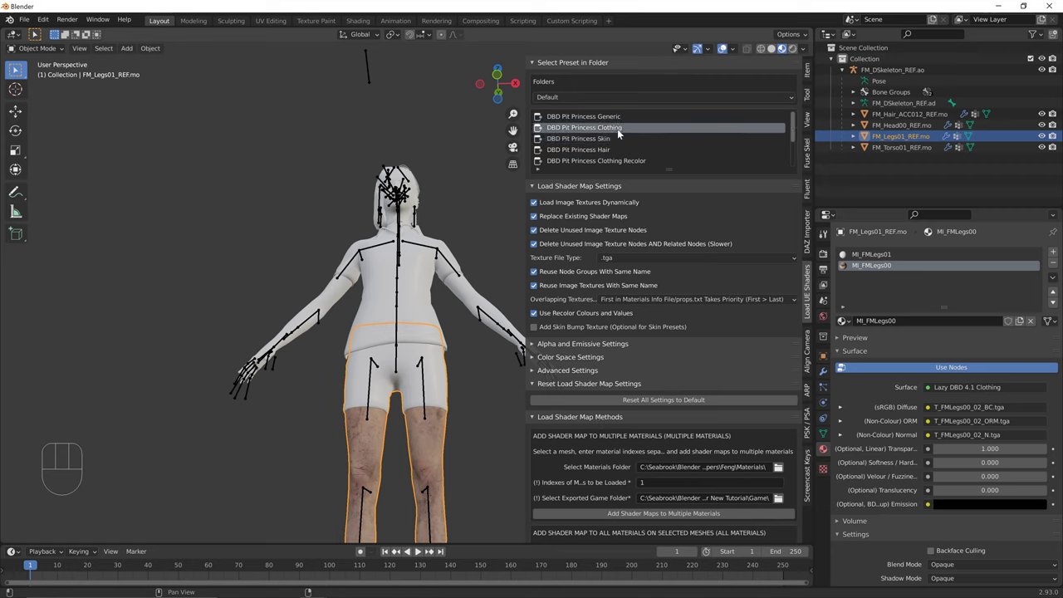
{"action": "left_click", "coordinate": [619, 139]}
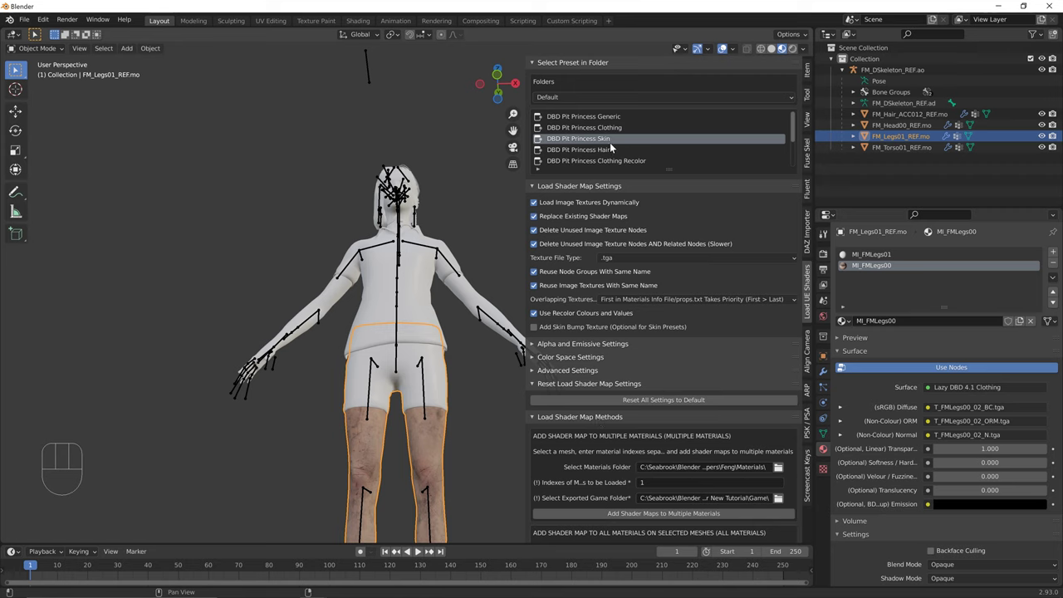
{"action": "left_click", "coordinate": [601, 512]}
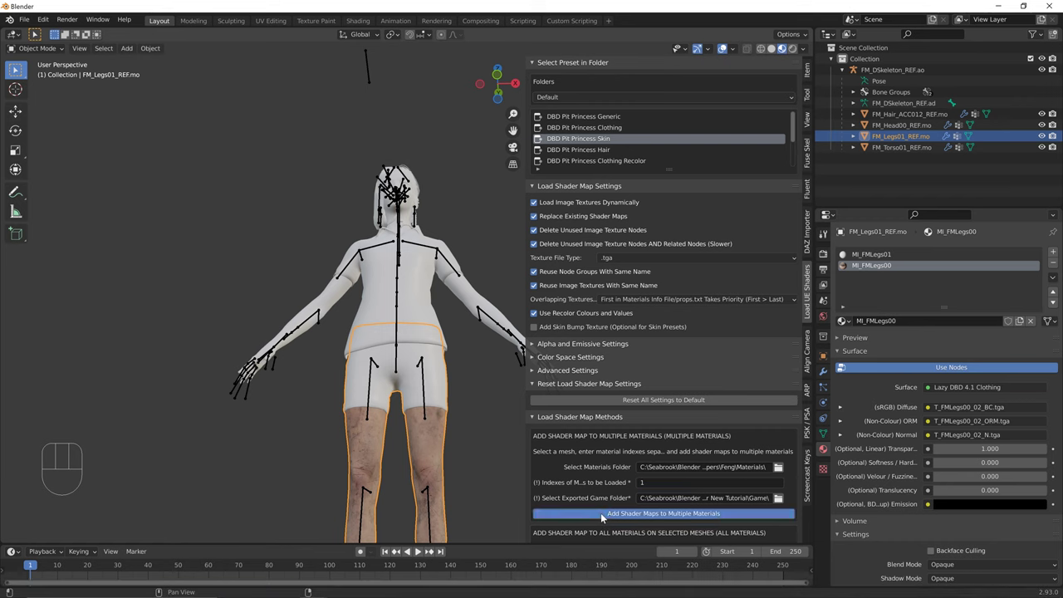
{"action": "left_click_drag", "start_coordinate": [503, 482], "coordinate": [485, 469]}
{"action": "middle_click_drag", "start_coordinate": [485, 470], "coordinate": [372, 478]}
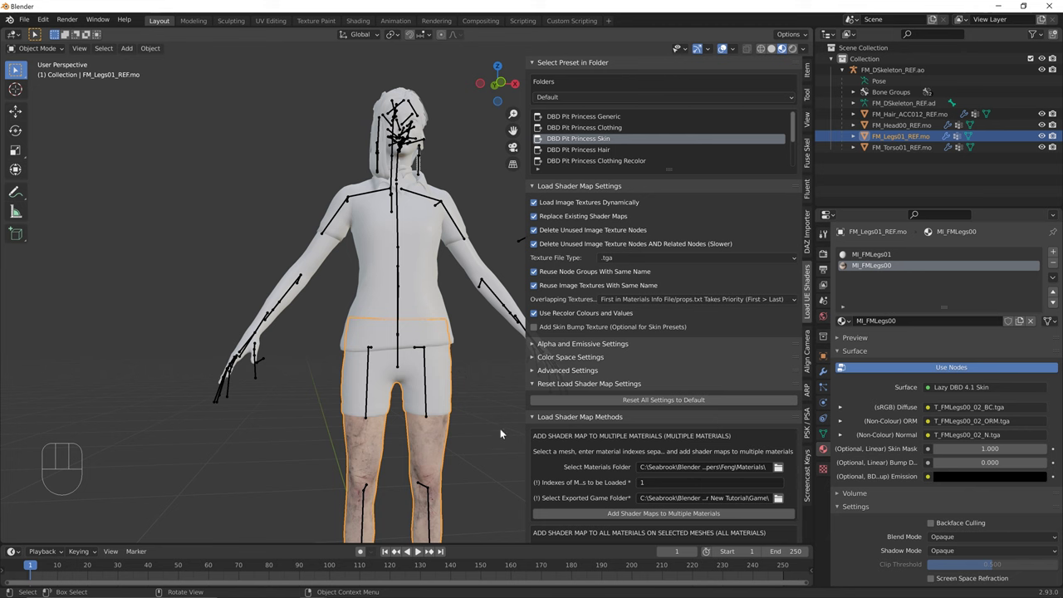
{"action": "scroll", "coordinate": [552, 387], "scroll_direction": "down", "scroll_amount": 3}
{"action": "scroll", "coordinate": [552, 388], "scroll_direction": "down", "scroll_amount": 3}
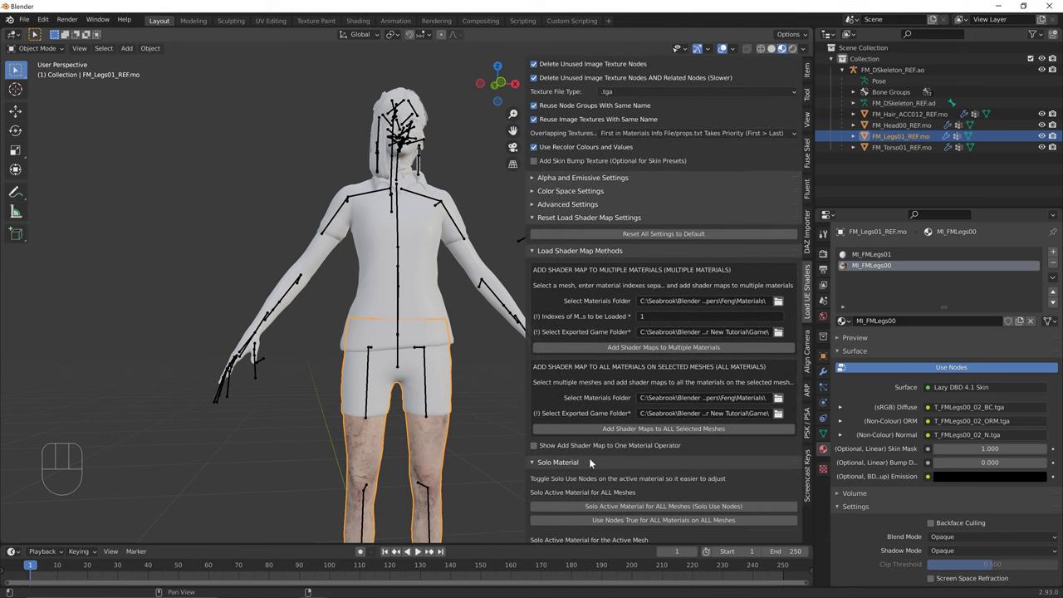
{"action": "left_click", "coordinate": [604, 487]}
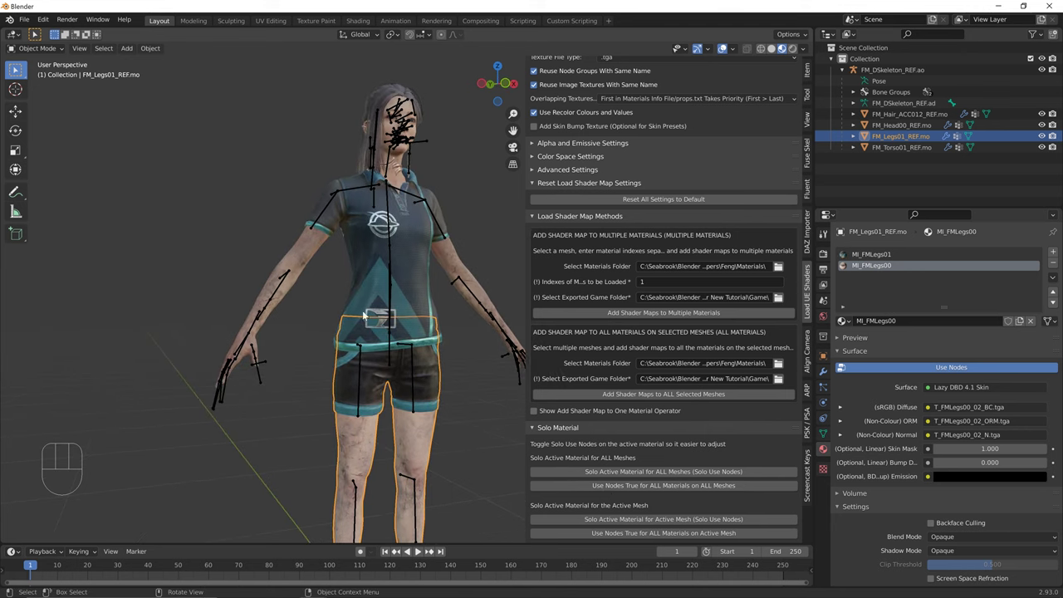
Select the torso mesh and solo its MI_FMTorso00 material across all meshes
{"action": "left_click", "coordinate": [398, 282]}
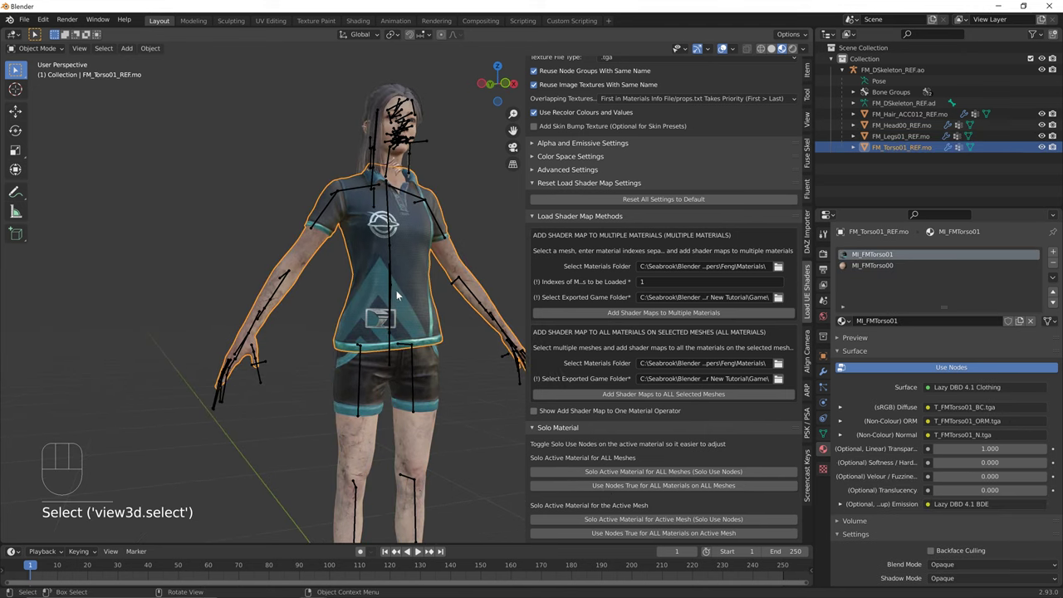
{"action": "left_click", "coordinate": [873, 266]}
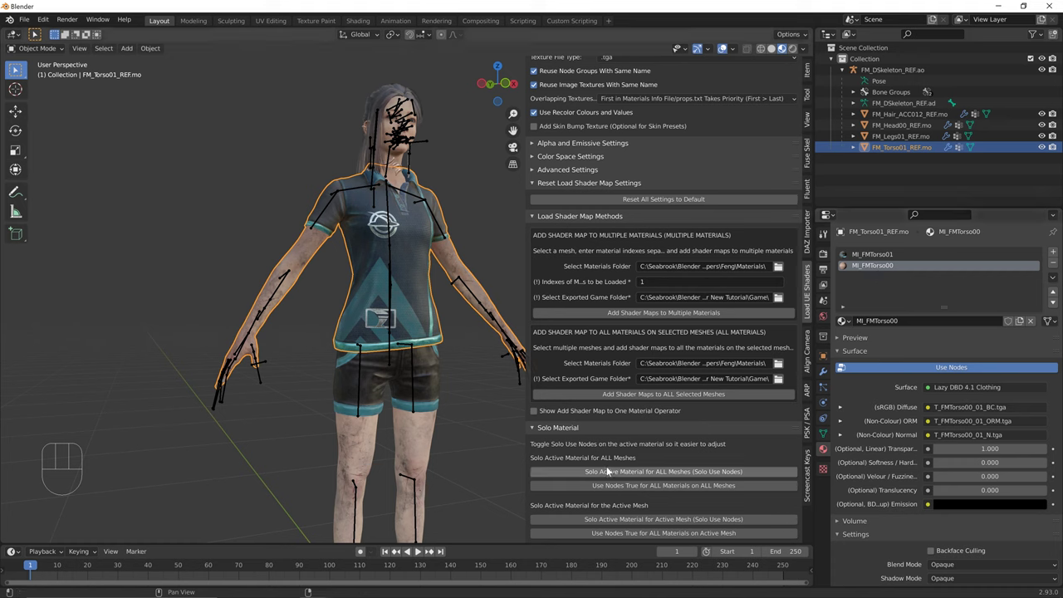
{"action": "left_click", "coordinate": [643, 472]}
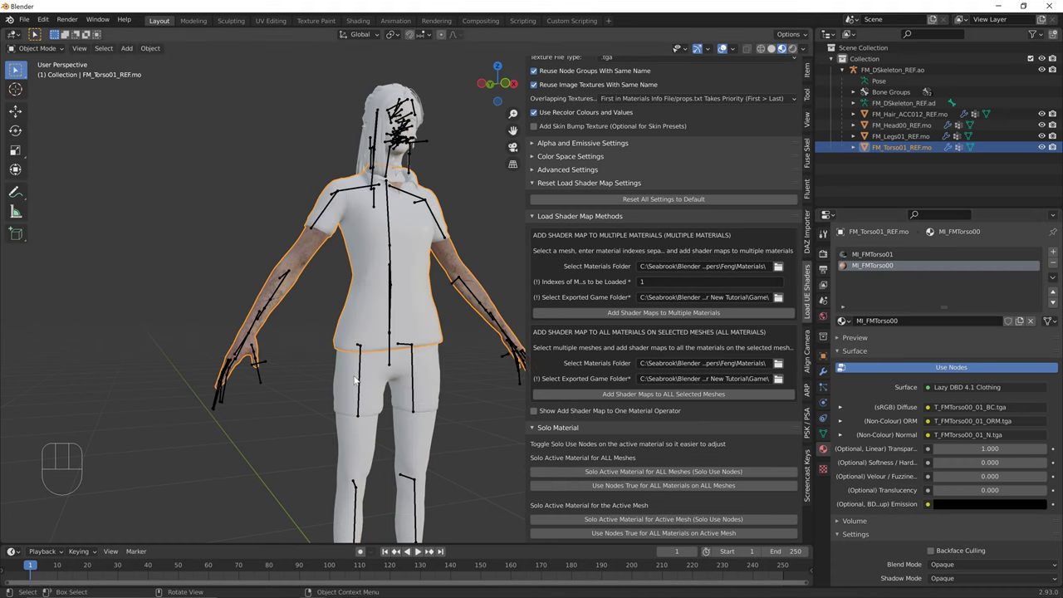
{"action": "mouse_move", "coordinate": [382, 397]}
{"action": "middle_mouse_down"}
{"action": "mouse_move", "coordinate": [480, 390]}
{"action": "mouse_move", "coordinate": [384, 396]}
{"action": "middle_mouse_up"}
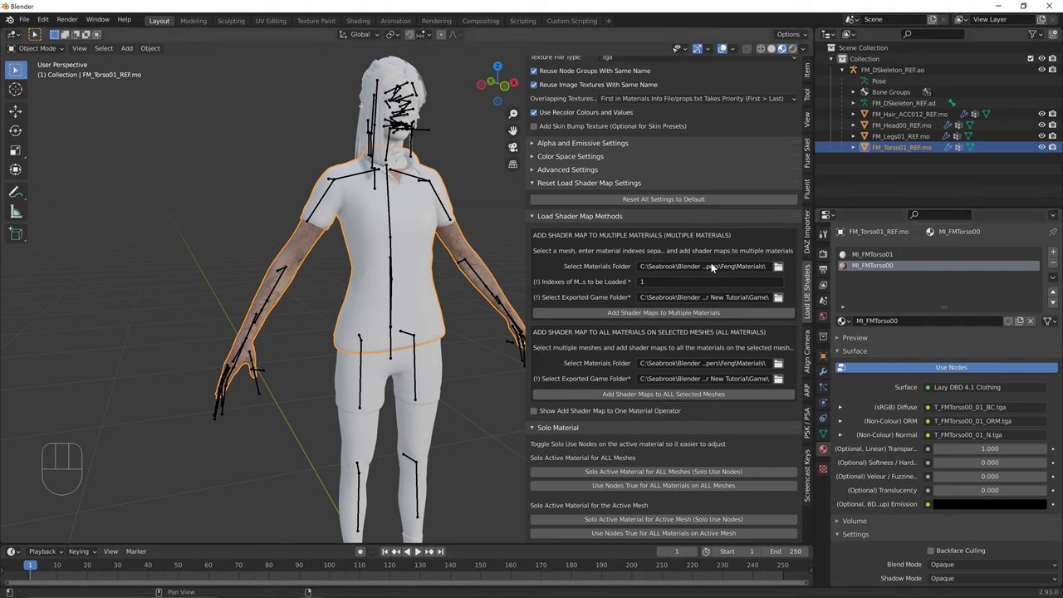
Check the slot order of MI_FMTorso01 and MI_FMTorso00, keep slot index 1 for MI_FMTorso00 and widen the add-on sidebar
{"action": "left_click", "coordinate": [897, 255]}
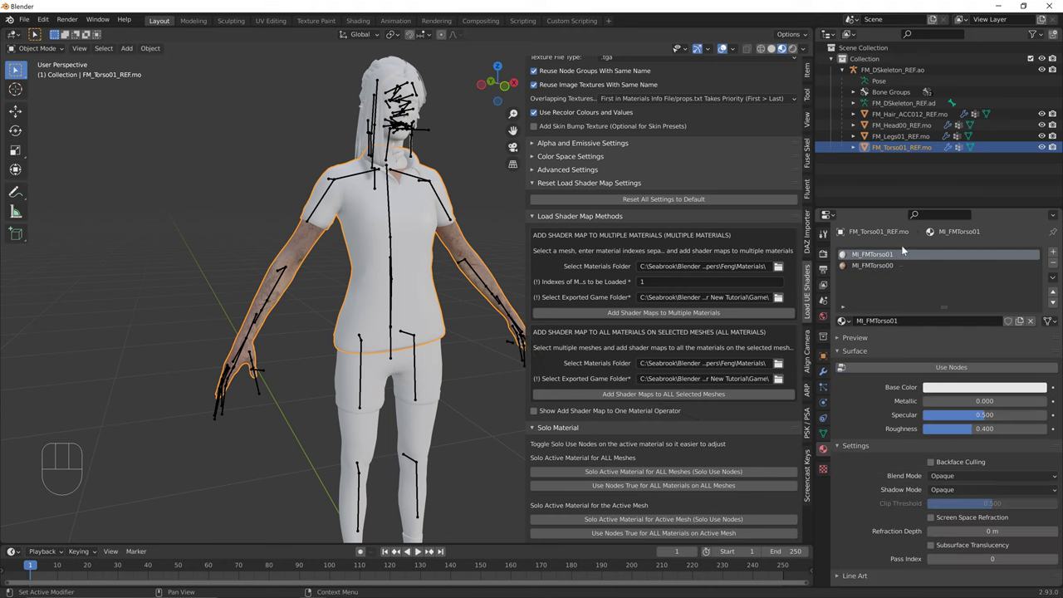
{"action": "left_click", "coordinate": [899, 265]}
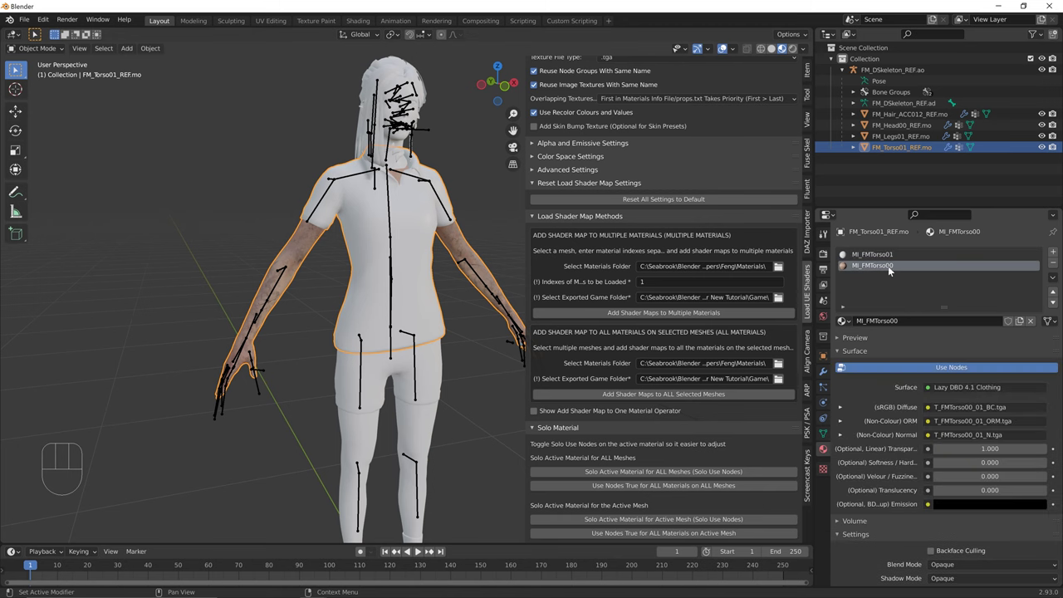
{"action": "double_click", "coordinate": [888, 266]}
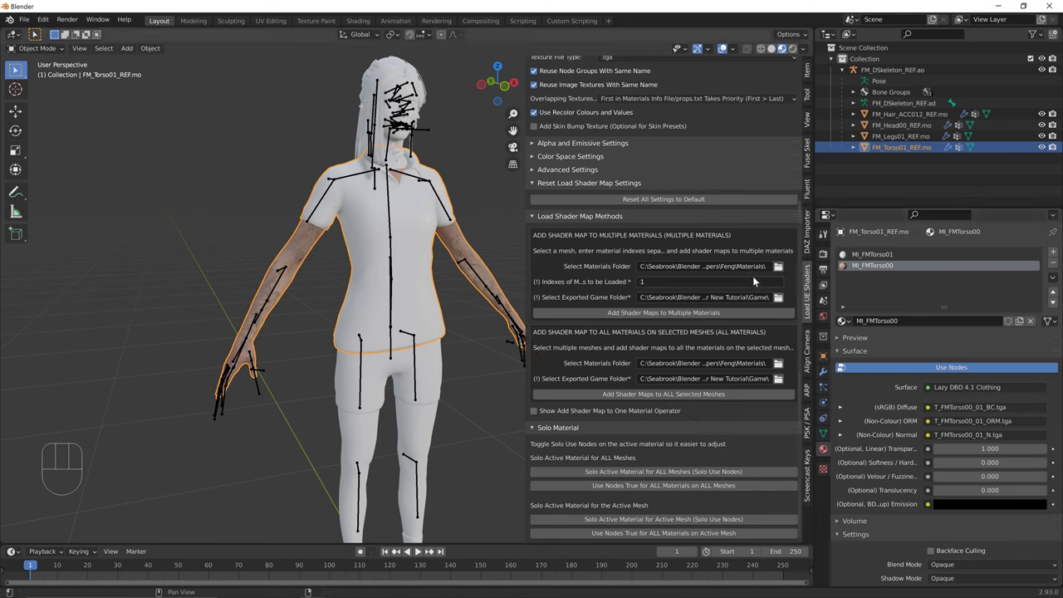
{"action": "left_click", "coordinate": [751, 281]}
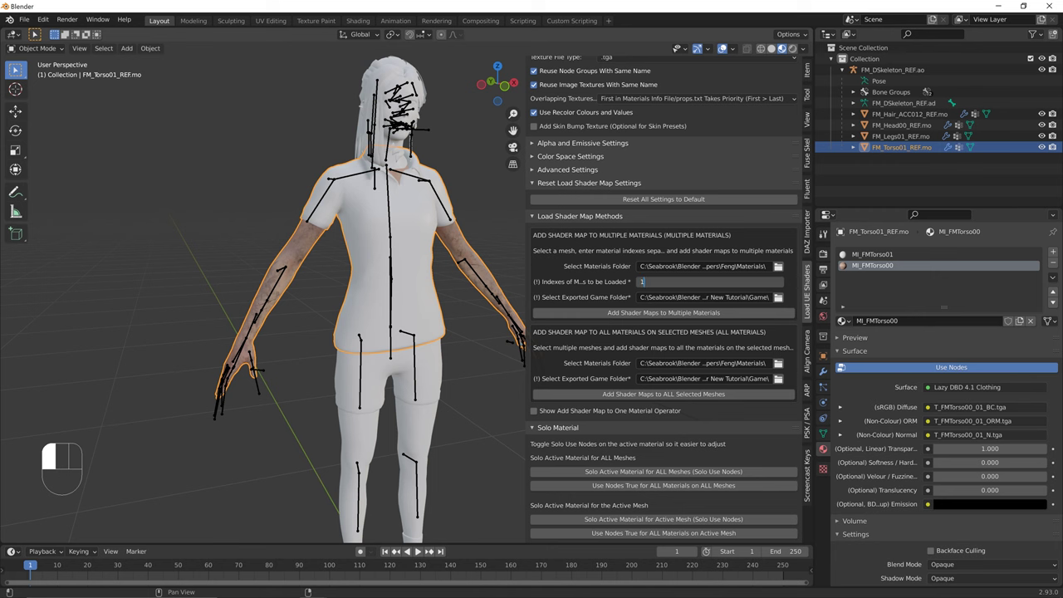
{"action": "left_click", "coordinate": [552, 278]}
{"action": "left_click_drag", "start_coordinate": [526, 283], "coordinate": [486, 300]}
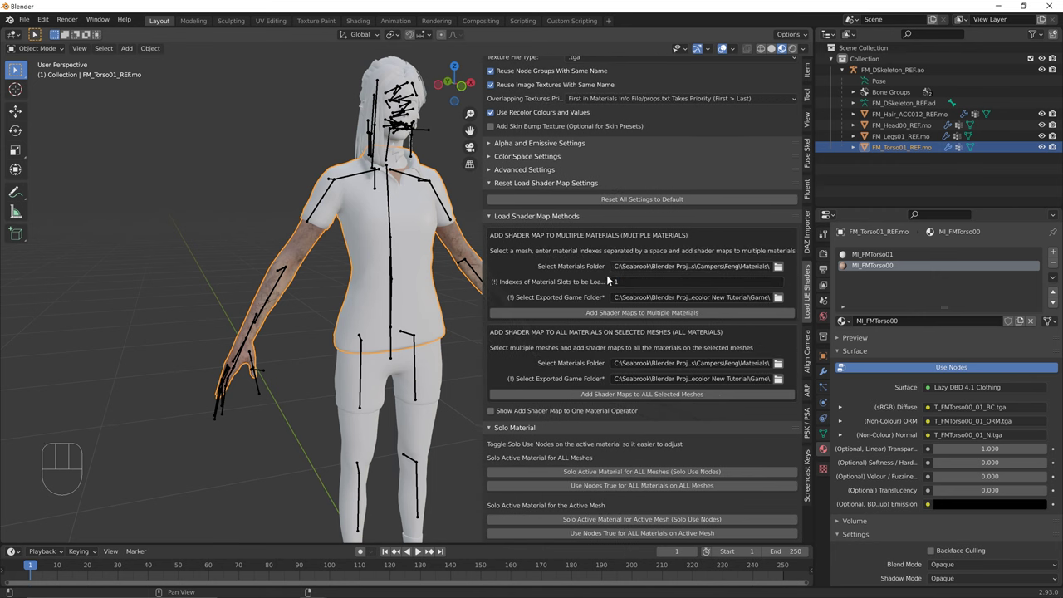
Load the DBD Pit Princess Skin shader map onto MI_FMTorso00 and turn nodes back on for every material on all meshes
{"action": "scroll", "coordinate": [607, 275], "scroll_direction": "up", "scroll_amount": 5}
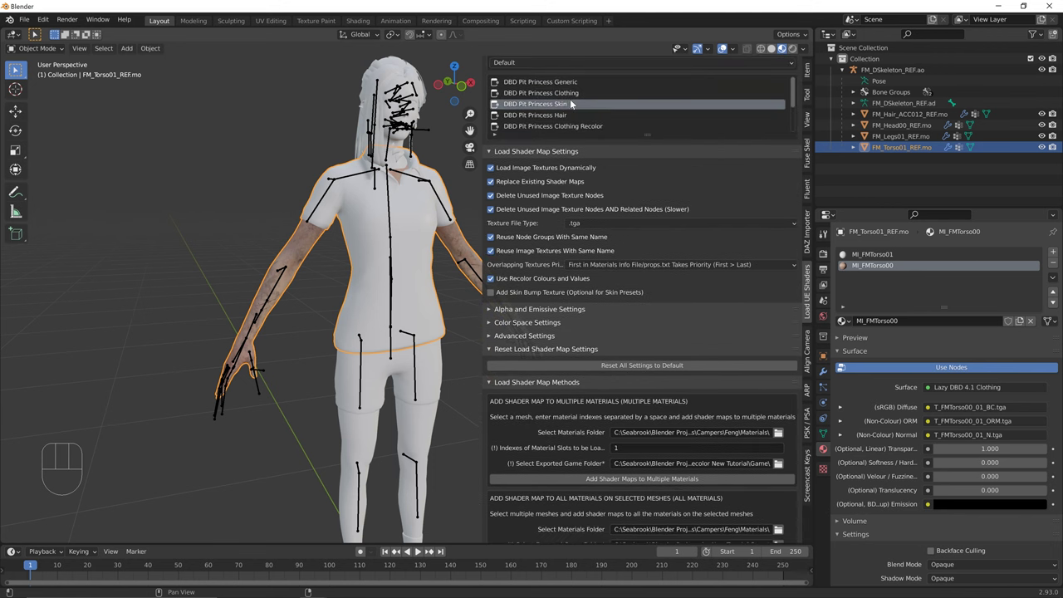
{"action": "left_click", "coordinate": [610, 480]}
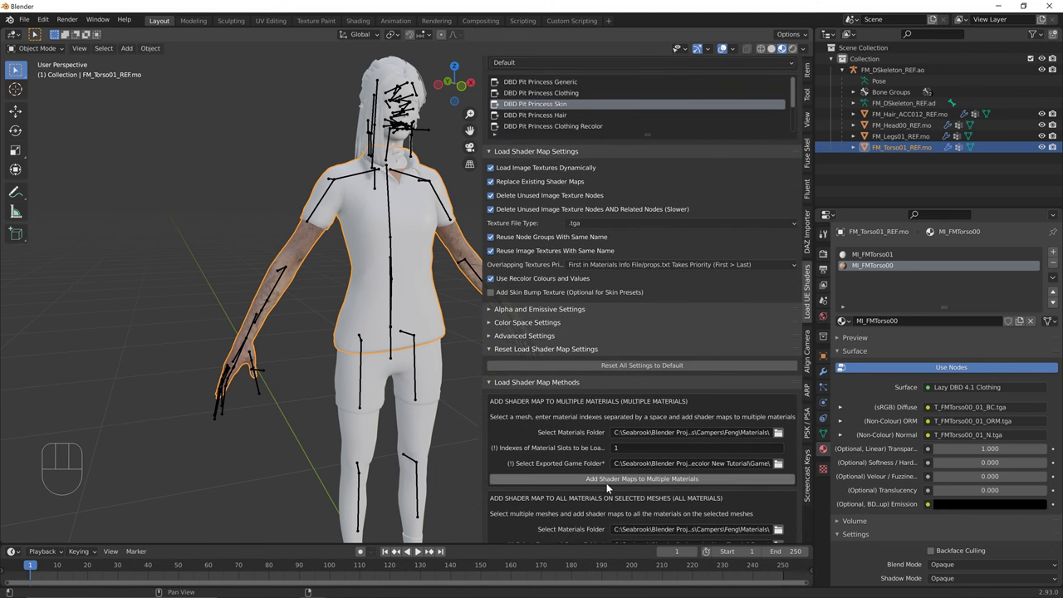
{"action": "middle_click_drag", "start_coordinate": [513, 454], "coordinate": [440, 407]}
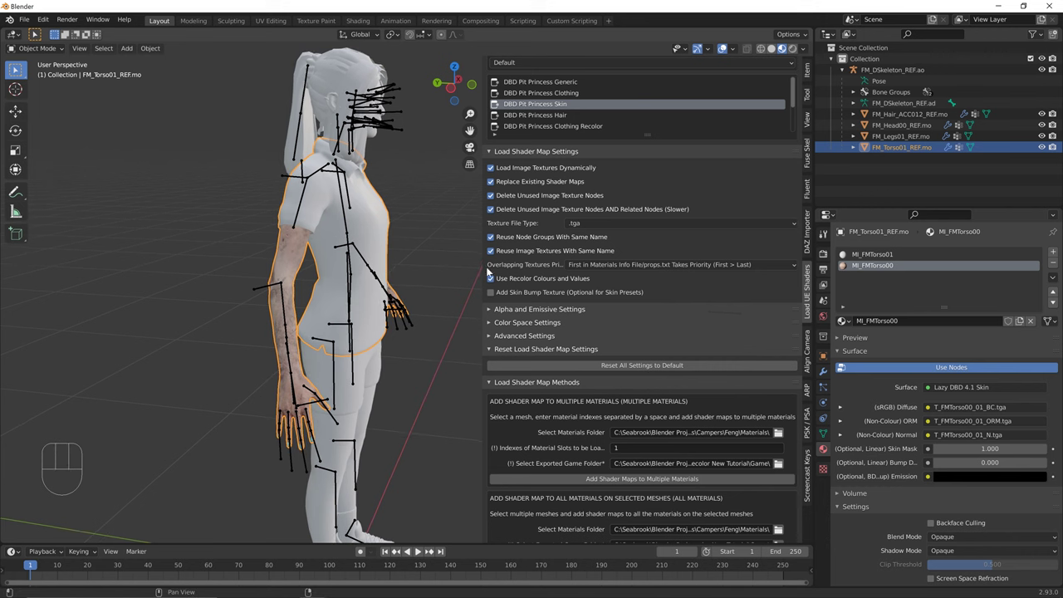
{"action": "scroll", "coordinate": [507, 445], "scroll_direction": "down", "scroll_amount": 4}
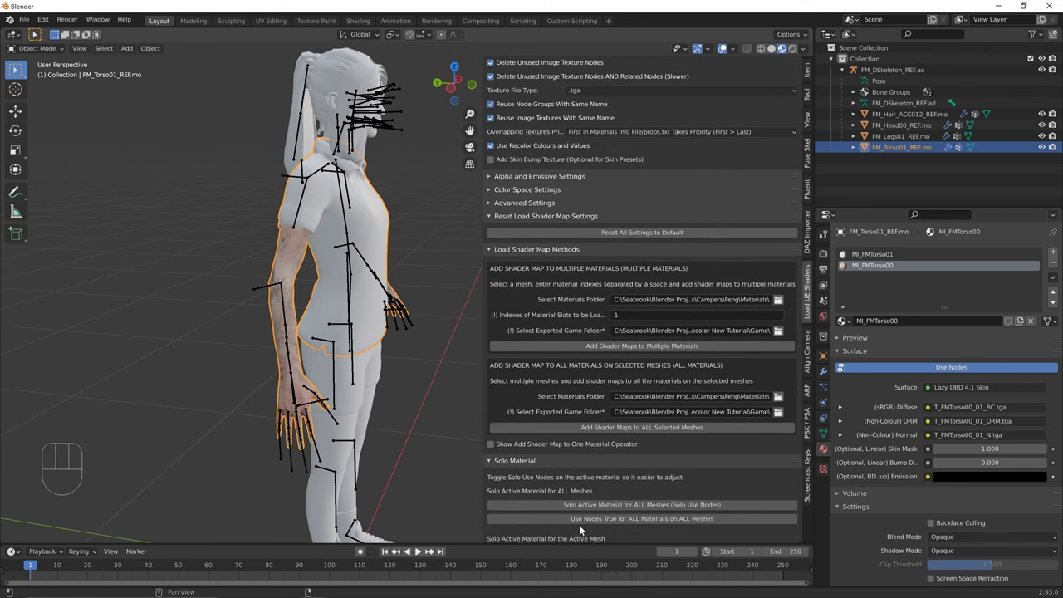
{"action": "left_click", "coordinate": [579, 519]}
{"action": "middle_click_drag", "start_coordinate": [292, 397], "coordinate": [349, 357]}
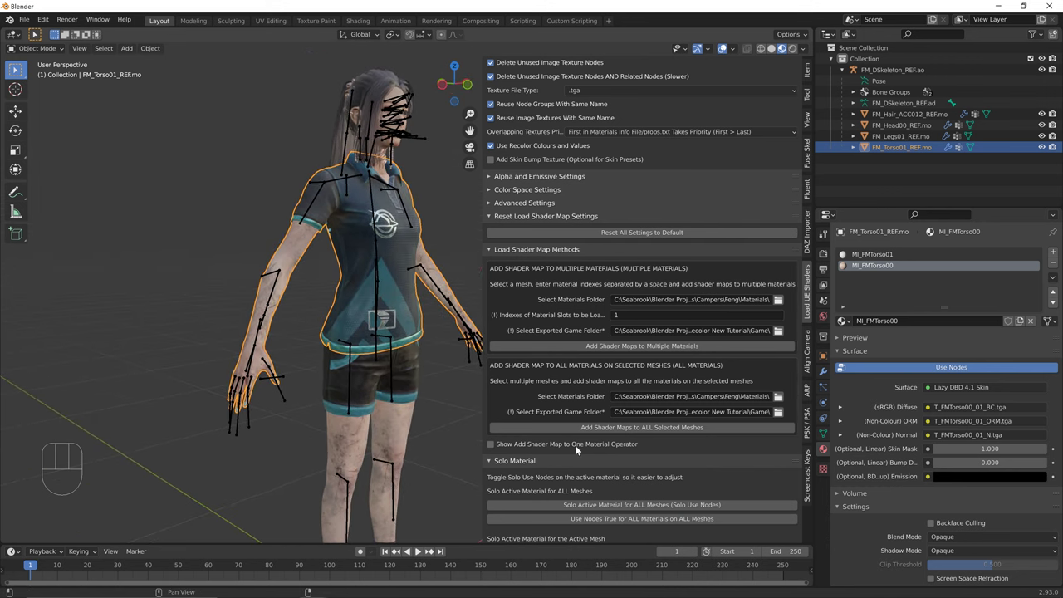
Load the DBD Pit Princess Skin shader map onto MI_FMHead00 of the head mesh, using material slot index 0
{"action": "left_click", "coordinate": [392, 142]}
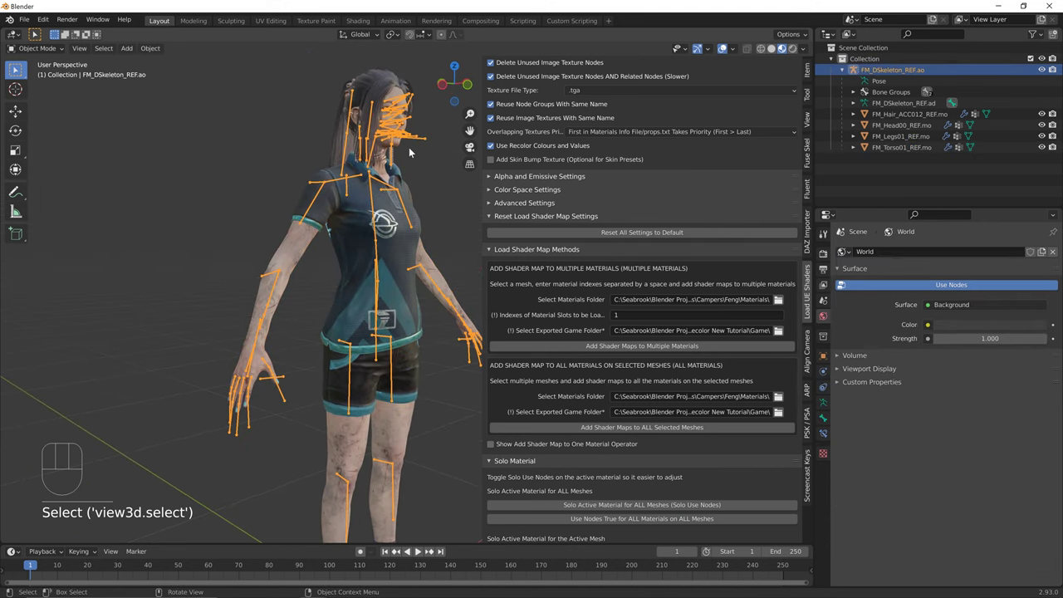
{"action": "left_click", "coordinate": [402, 143]}
{"action": "middle_click_drag", "start_coordinate": [402, 143], "coordinate": [397, 267]}
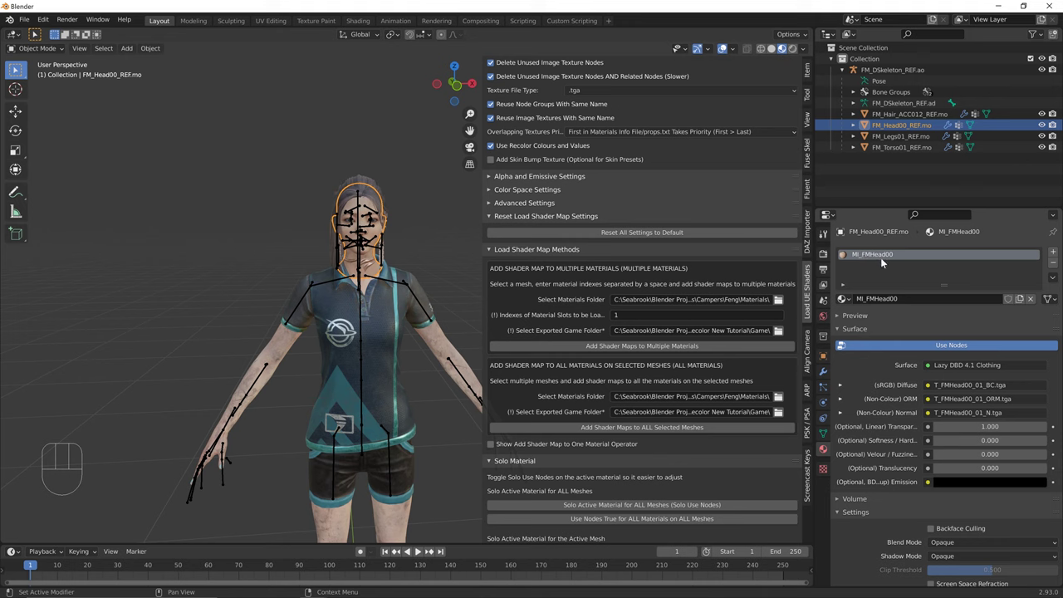
{"action": "left_click", "coordinate": [656, 315]}
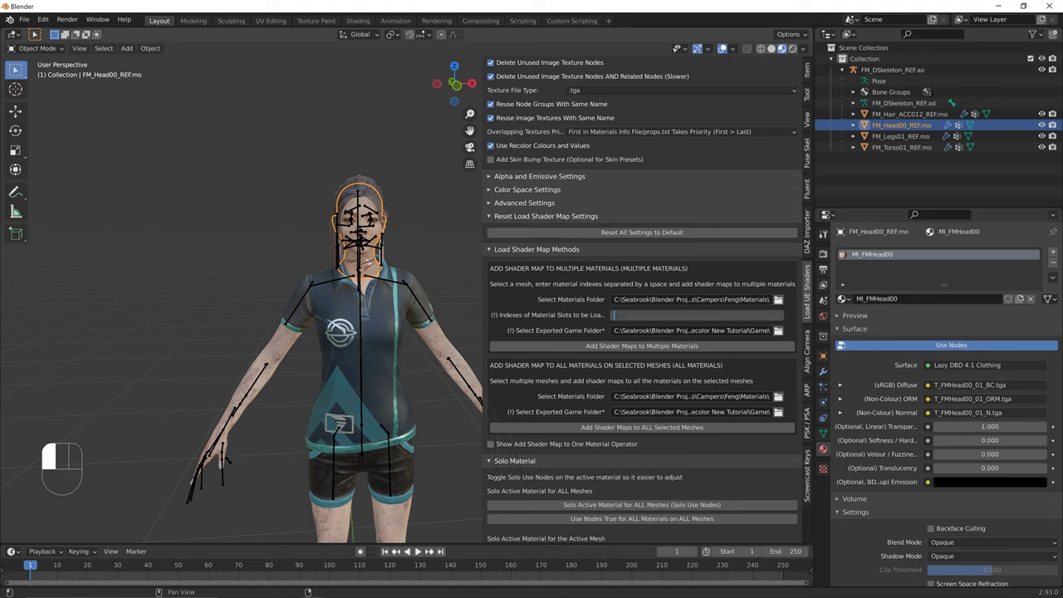
{"action": "type", "text": "0"}
{"action": "key", "text": "Return"}
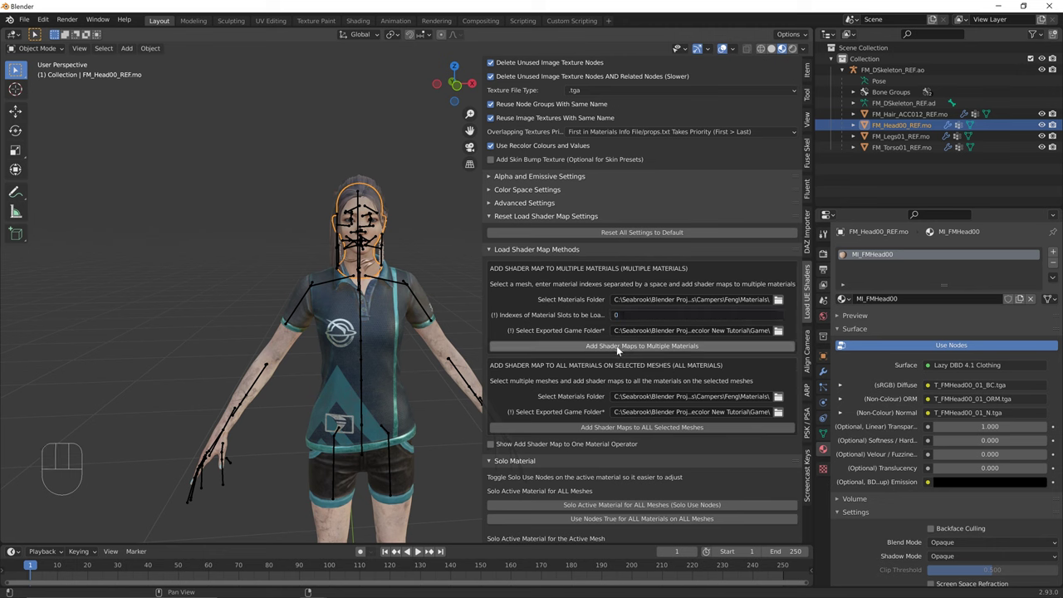
{"action": "left_click", "coordinate": [617, 345]}
{"action": "middle_click_drag", "start_coordinate": [338, 345], "coordinate": [332, 278]}
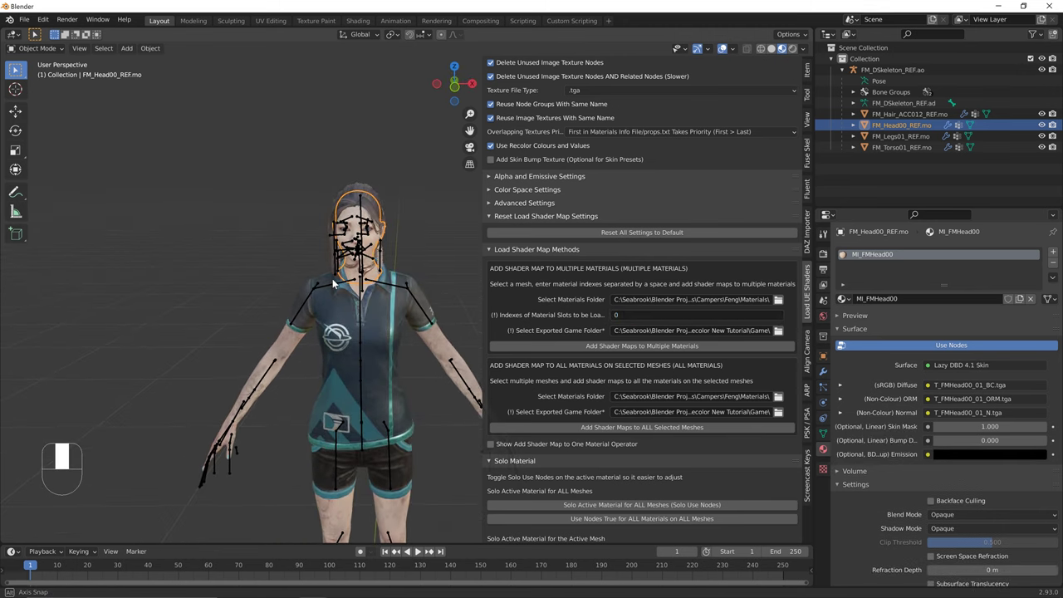
Select the hair mesh and solo its MI_FMHair012 material across all meshes
{"action": "left_click", "coordinate": [380, 212]}
{"action": "middle_click_drag", "start_coordinate": [380, 213], "coordinate": [388, 189]}
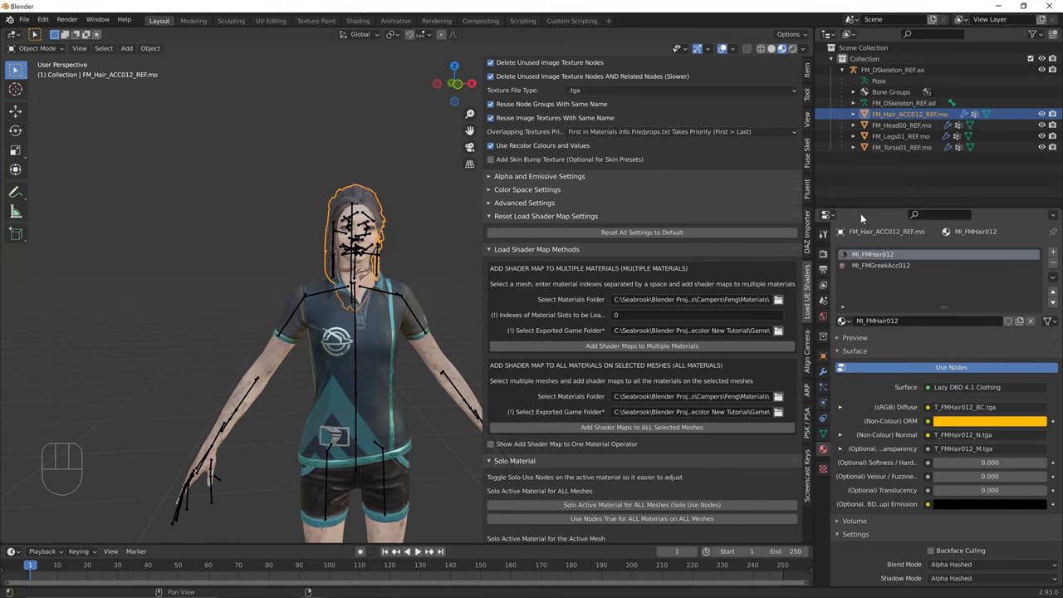
{"action": "scroll", "coordinate": [769, 301], "scroll_direction": "down", "scroll_amount": 1}
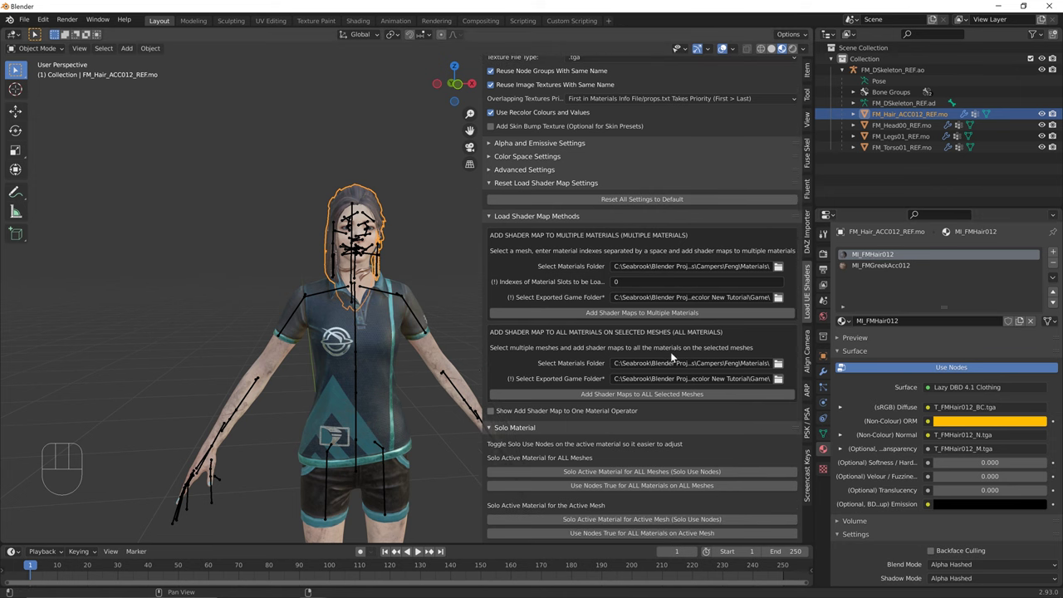
{"action": "left_click", "coordinate": [581, 471]}
{"action": "middle_click_drag", "start_coordinate": [391, 333], "coordinate": [465, 341]}
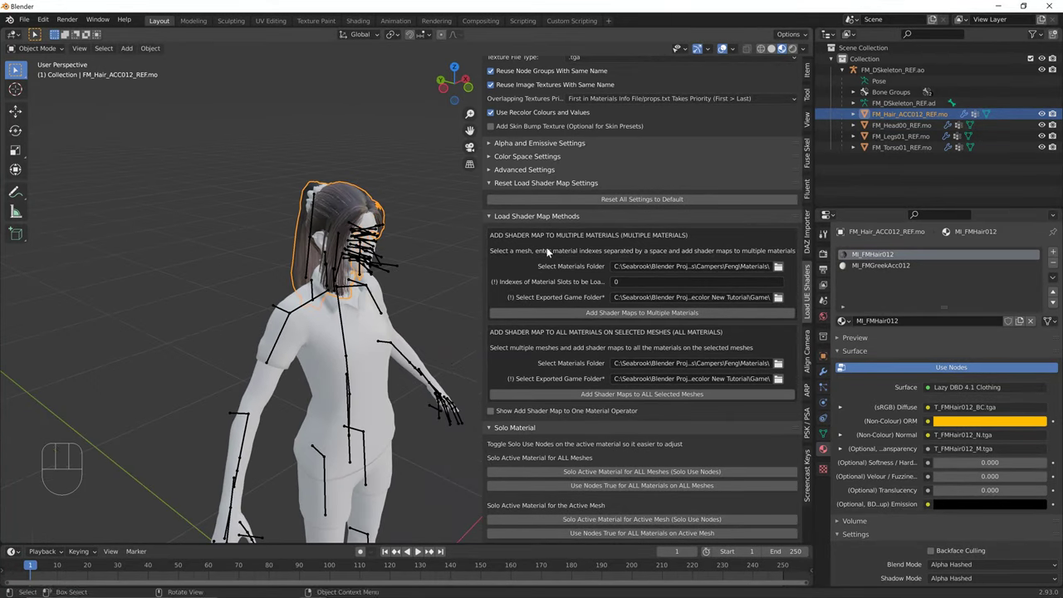
Load the DBD Pit Princess Hair shader map onto MI_FMHair012 of the hair mesh, using material slot index 0
{"action": "scroll", "coordinate": [627, 221], "scroll_direction": "up", "scroll_amount": 4}
{"action": "scroll", "coordinate": [627, 221], "scroll_direction": "up", "scroll_amount": 1}
{"action": "scroll", "coordinate": [640, 229], "scroll_direction": "down", "scroll_amount": 1}
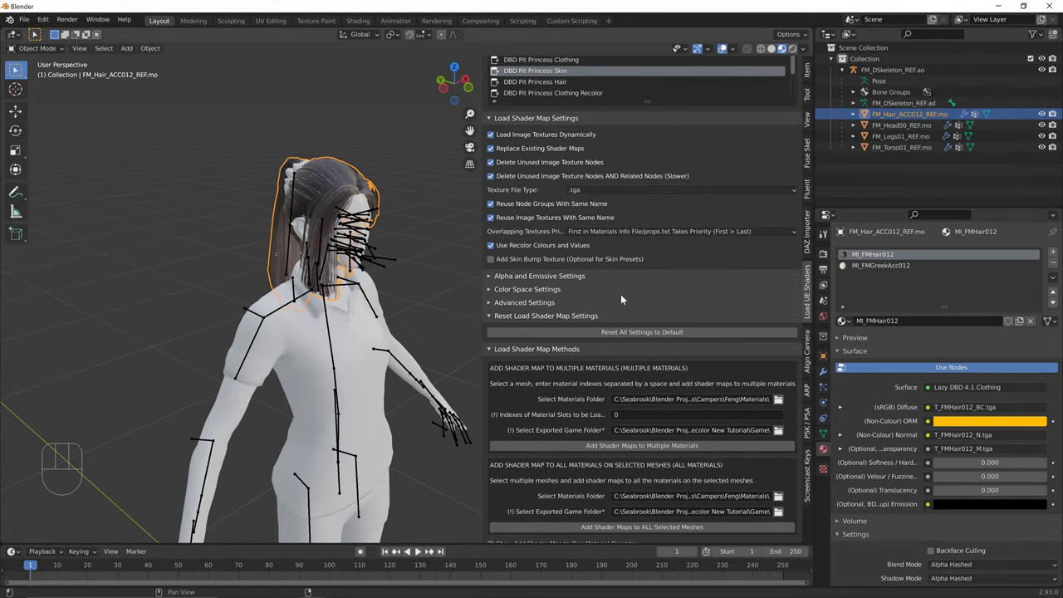
{"action": "scroll", "coordinate": [621, 294], "scroll_direction": "up", "scroll_amount": 2}
{"action": "left_click", "coordinate": [585, 149]}
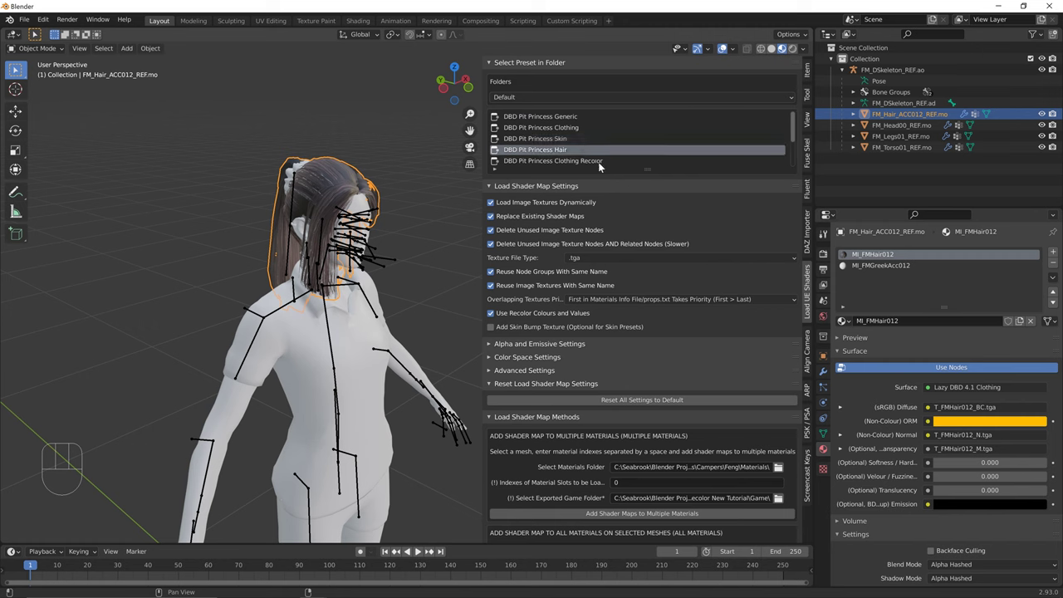
{"action": "left_click", "coordinate": [908, 265]}
{"action": "left_click", "coordinate": [904, 254]}
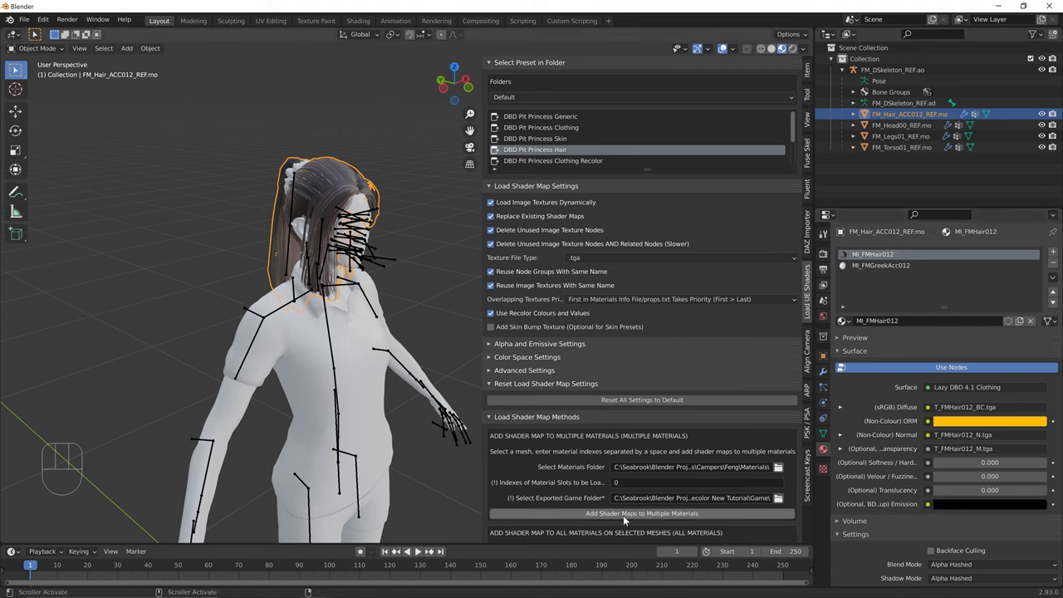
{"action": "left_click", "coordinate": [635, 483]}
{"action": "key", "text": "BackSpace"}
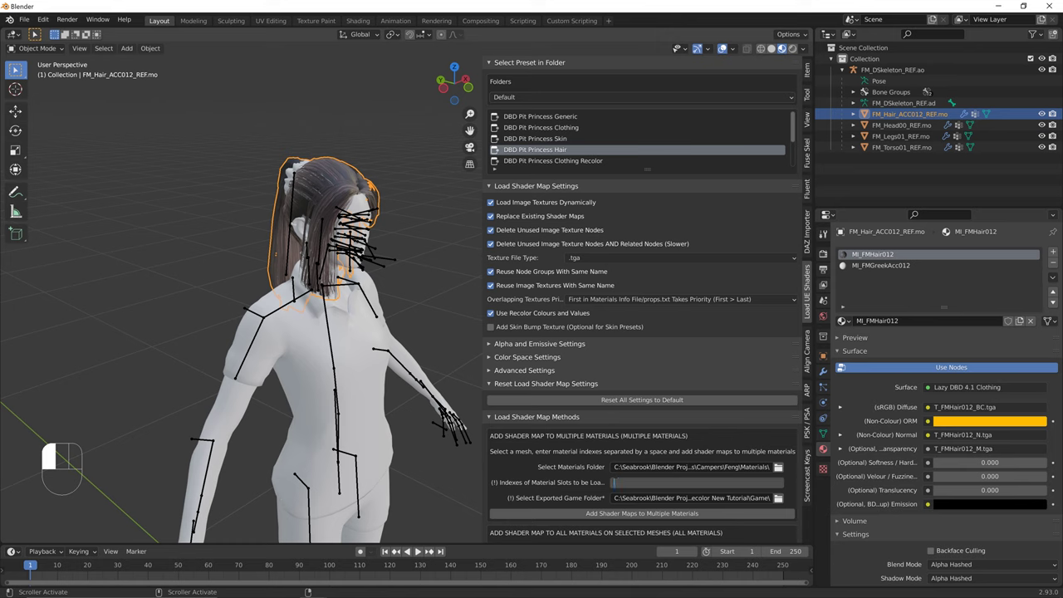
{"action": "type", "text": "0"}
{"action": "left_click", "coordinate": [567, 481]}
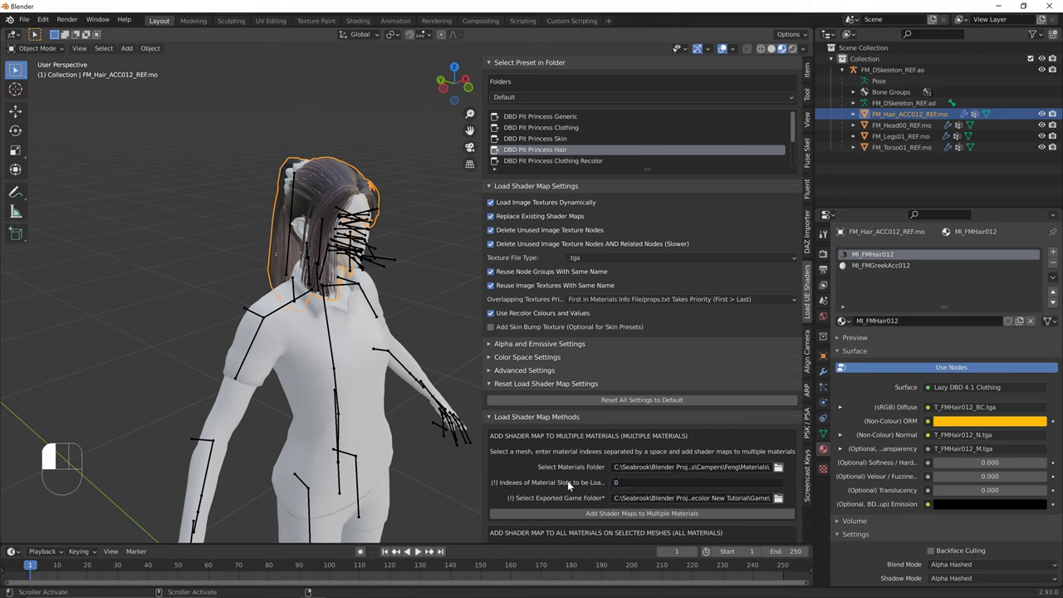
{"action": "left_click", "coordinate": [592, 515]}
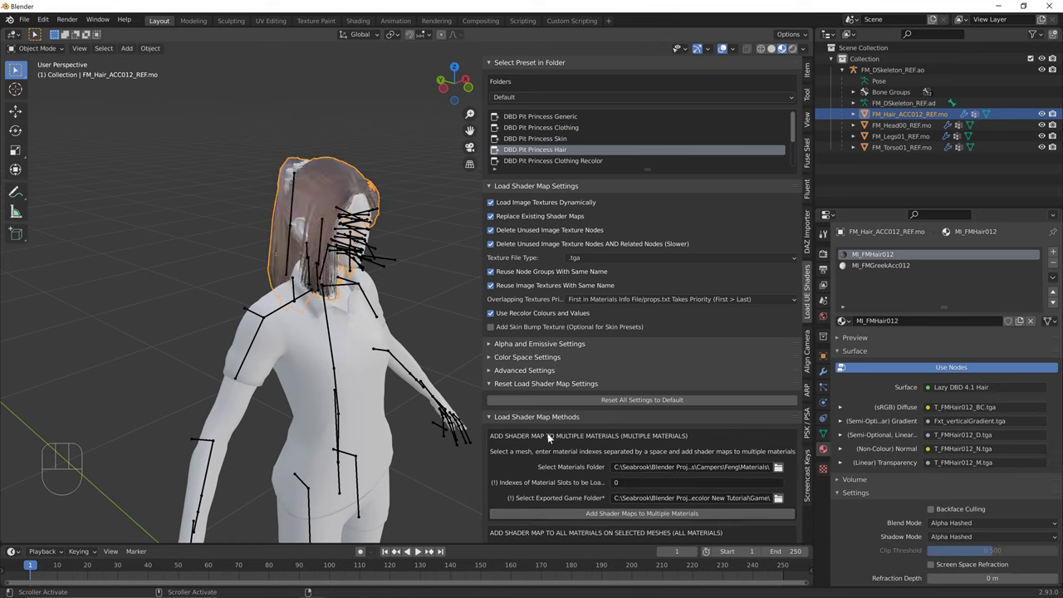
Keep the material slot index at 0 and turn nodes back on for every material on all meshes
{"action": "middle_click_drag", "start_coordinate": [403, 396], "coordinate": [363, 379]}
{"action": "scroll", "coordinate": [539, 442], "scroll_direction": "down", "scroll_amount": 5}
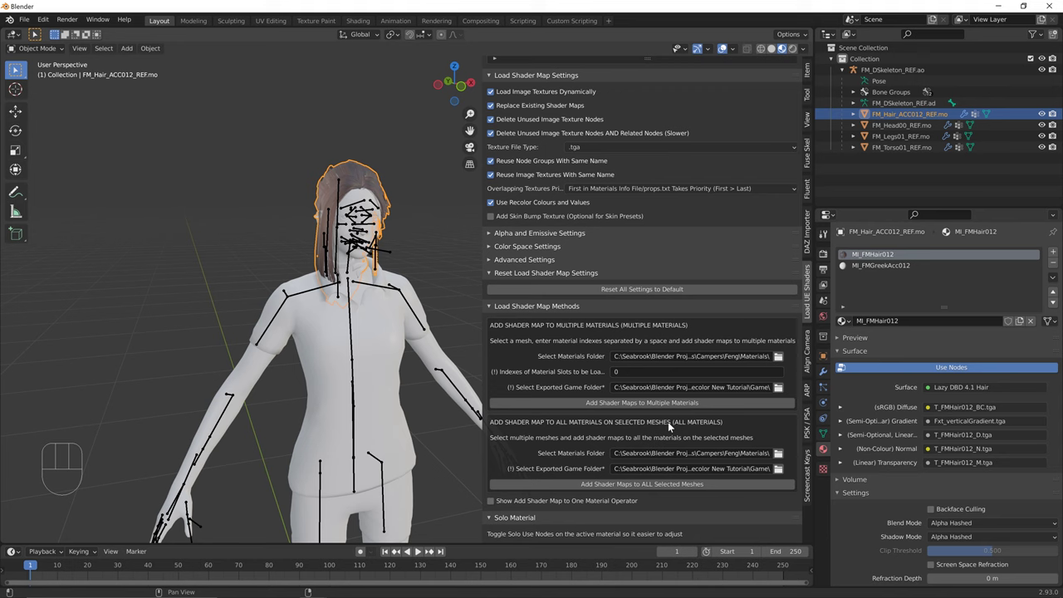
{"action": "left_click", "coordinate": [556, 332]}
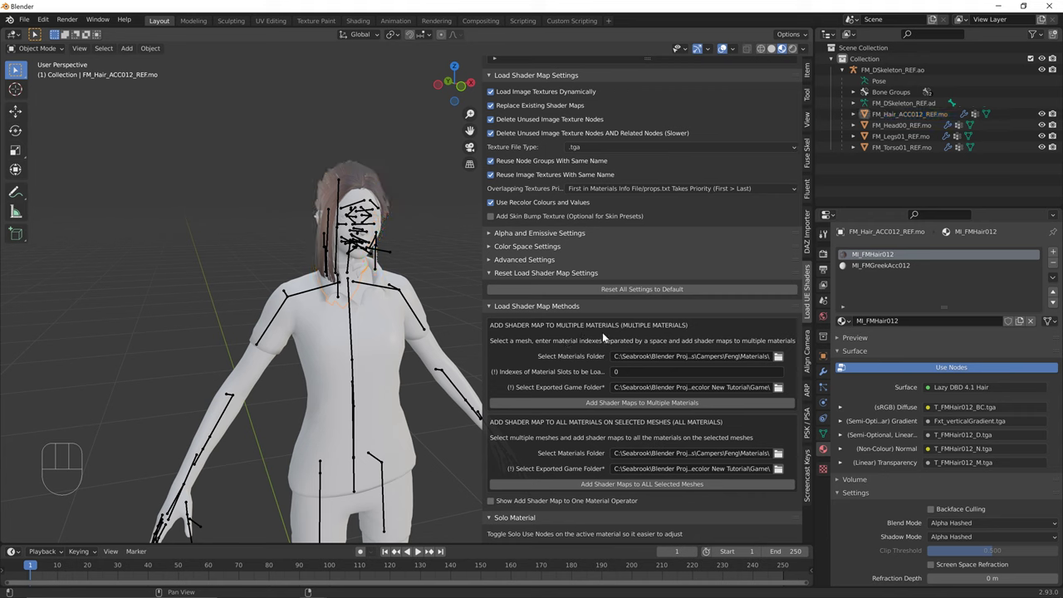
{"action": "scroll", "coordinate": [603, 332], "scroll_direction": "up", "scroll_amount": 3}
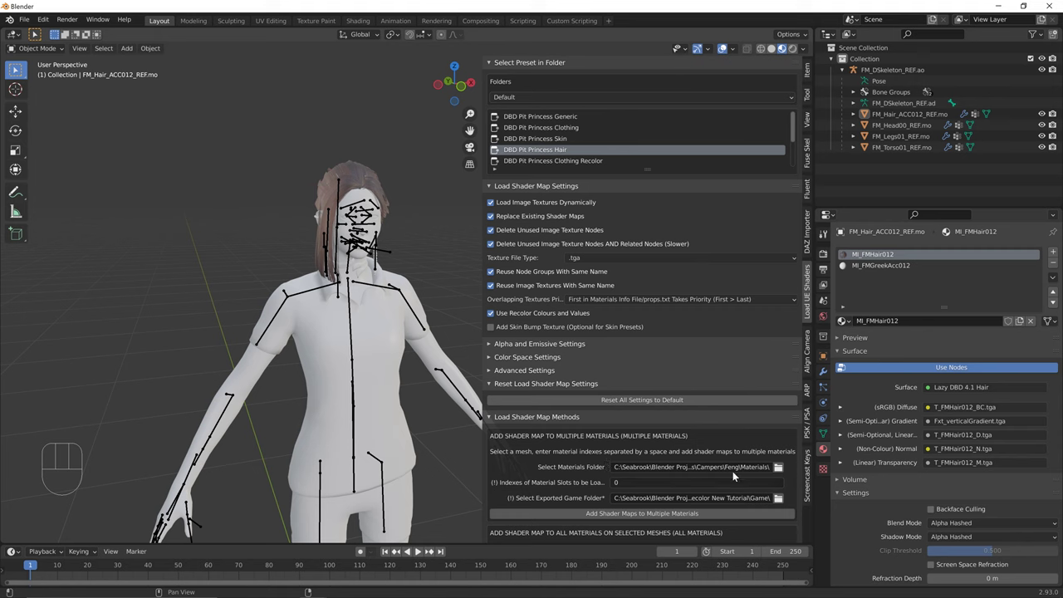
{"action": "left_click", "coordinate": [706, 483]}
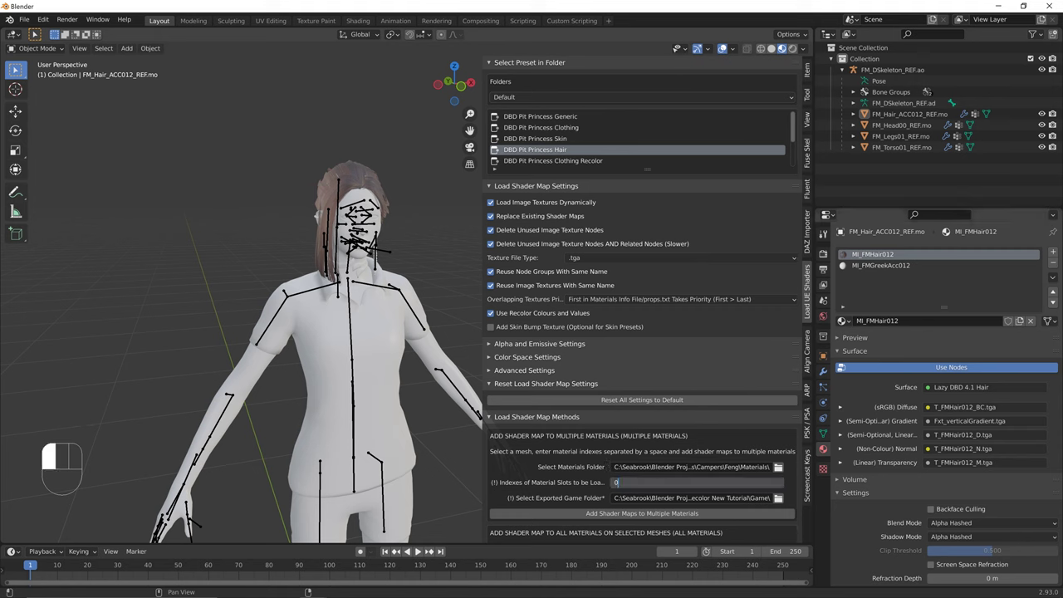
{"action": "type", "text": "0"}
{"action": "key", "text": "Return"}
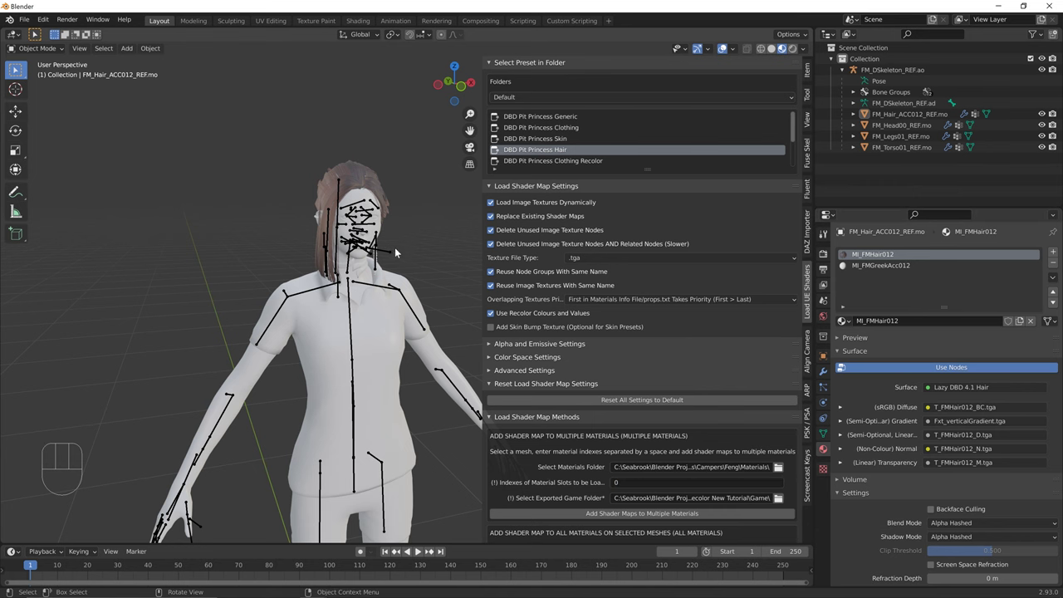
{"action": "scroll", "coordinate": [610, 424], "scroll_direction": "down", "scroll_amount": 5}
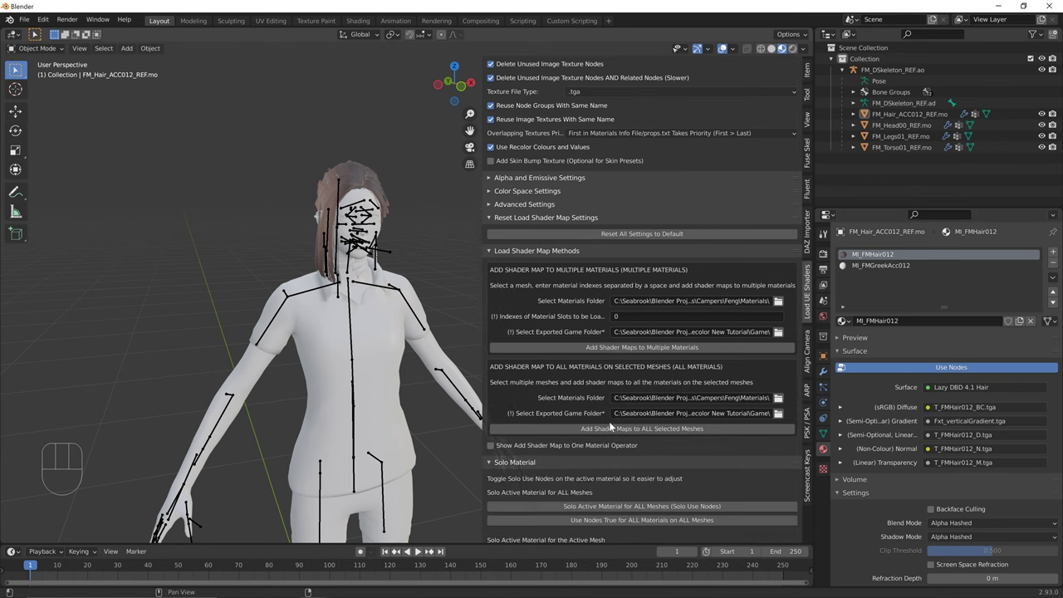
{"action": "left_click", "coordinate": [612, 523]}
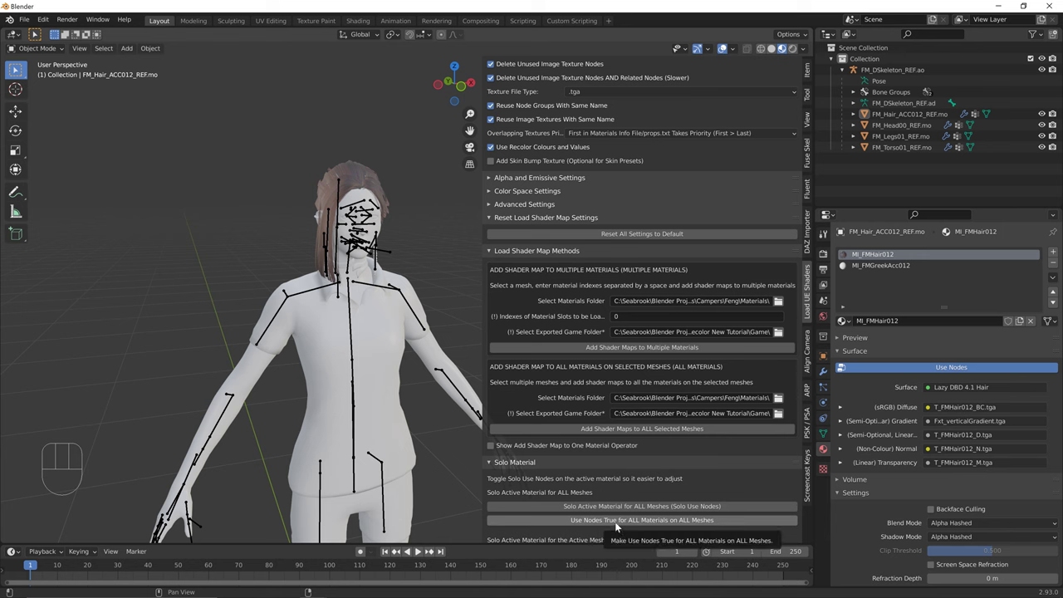
{"action": "middle_click_drag", "start_coordinate": [365, 453], "coordinate": [416, 466]}
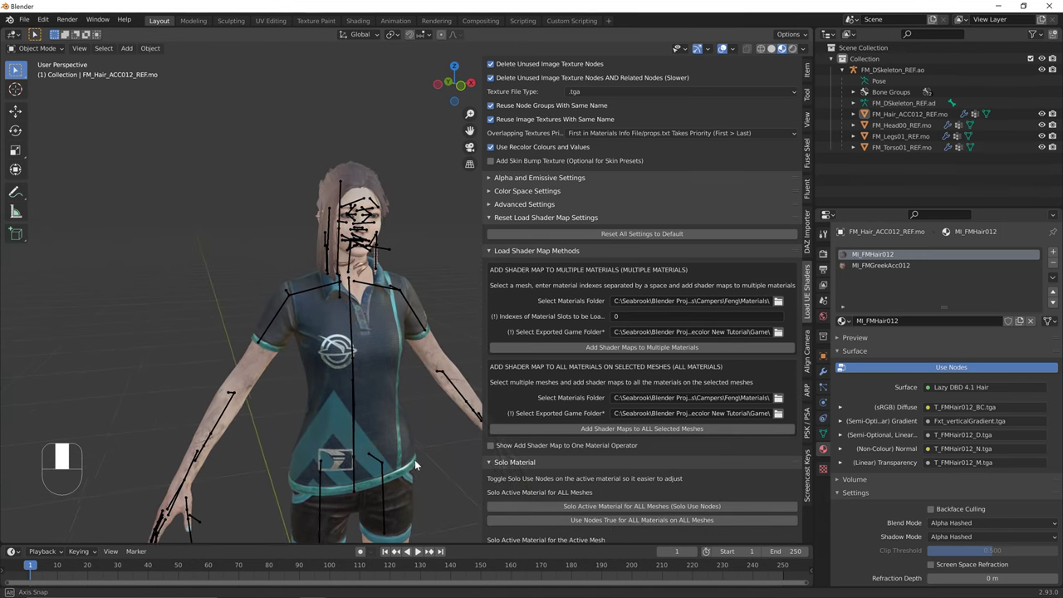
Select the torso mesh, choose the DBD Pit Princess Clothing Recolor preset and make MI_FMTorso01 the active material
{"action": "left_click", "coordinate": [357, 175]}
{"action": "scroll", "coordinate": [684, 305], "scroll_direction": "up", "scroll_amount": 3}
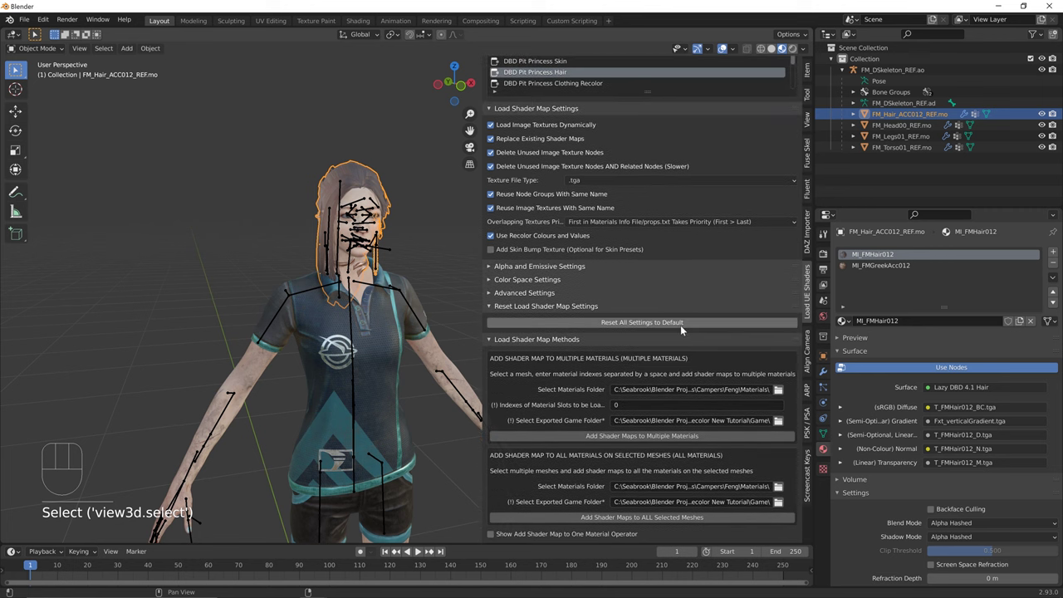
{"action": "middle_click_drag", "start_coordinate": [370, 363], "coordinate": [366, 387]}
{"action": "left_click", "coordinate": [366, 386]}
{"action": "scroll", "coordinate": [668, 231], "scroll_direction": "up", "scroll_amount": 3}
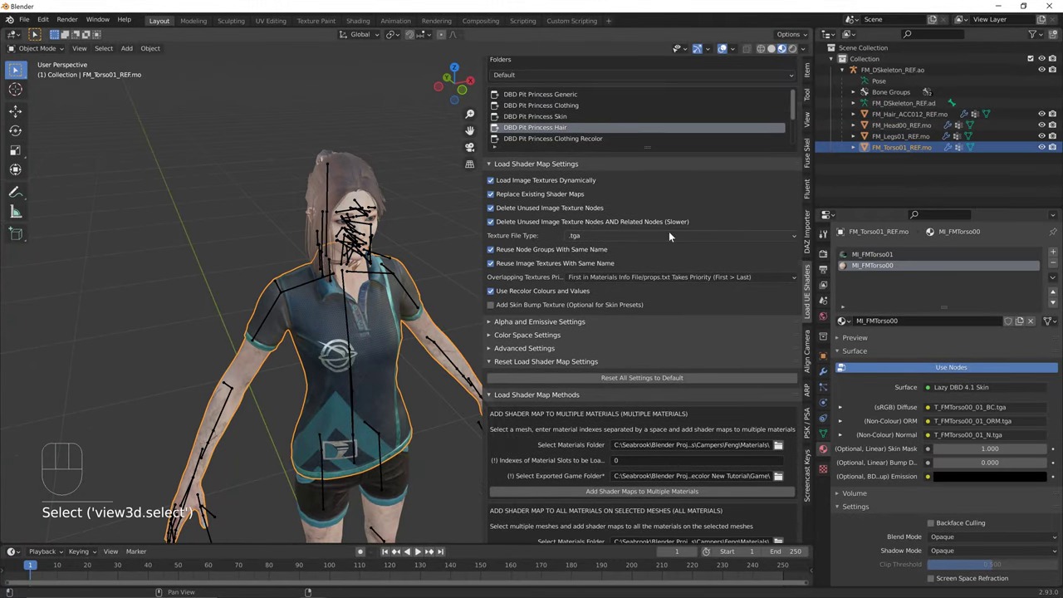
{"action": "left_click", "coordinate": [596, 161]}
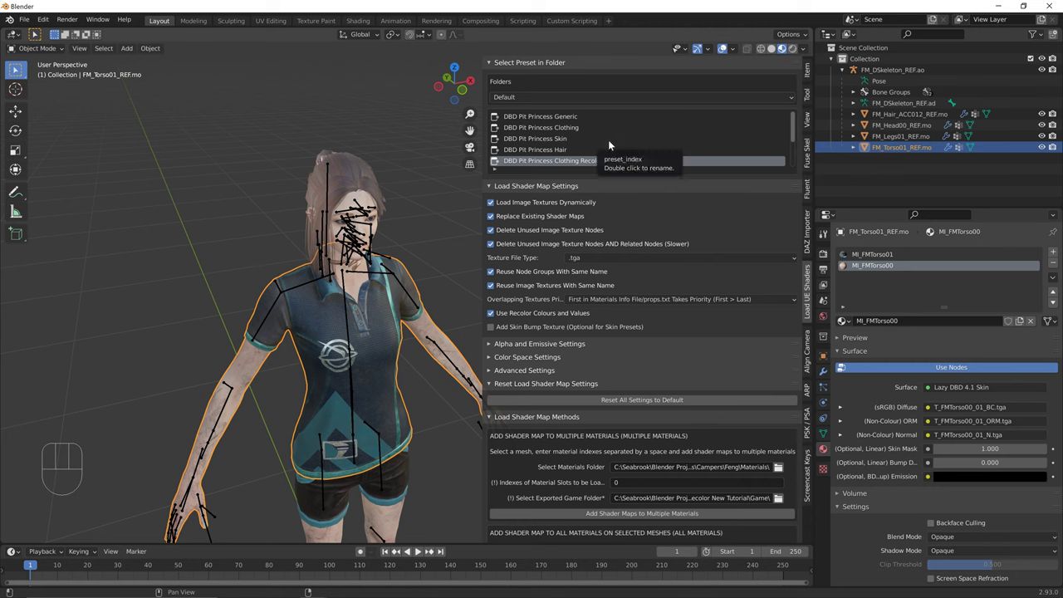
{"action": "left_click", "coordinate": [897, 254]}
Switch to File Explorer and open the Feng Recolor New Tutorial project's Game\Characters\Campers\Feng\Materials\Outfit01 folder
{"action": "mouse_move", "coordinate": [258, 587]}
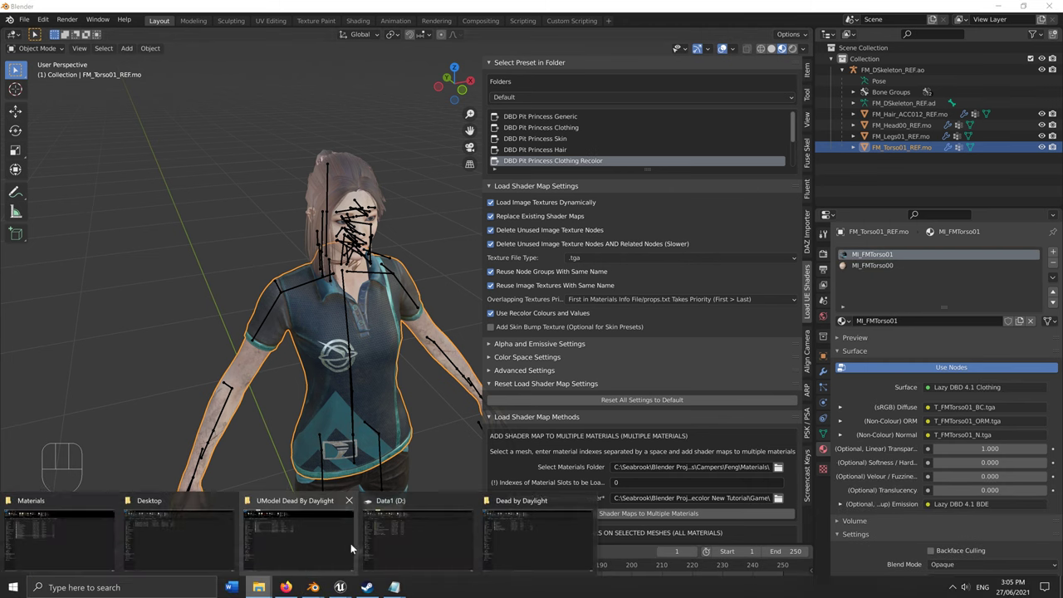
{"action": "left_click", "coordinate": [43, 531]}
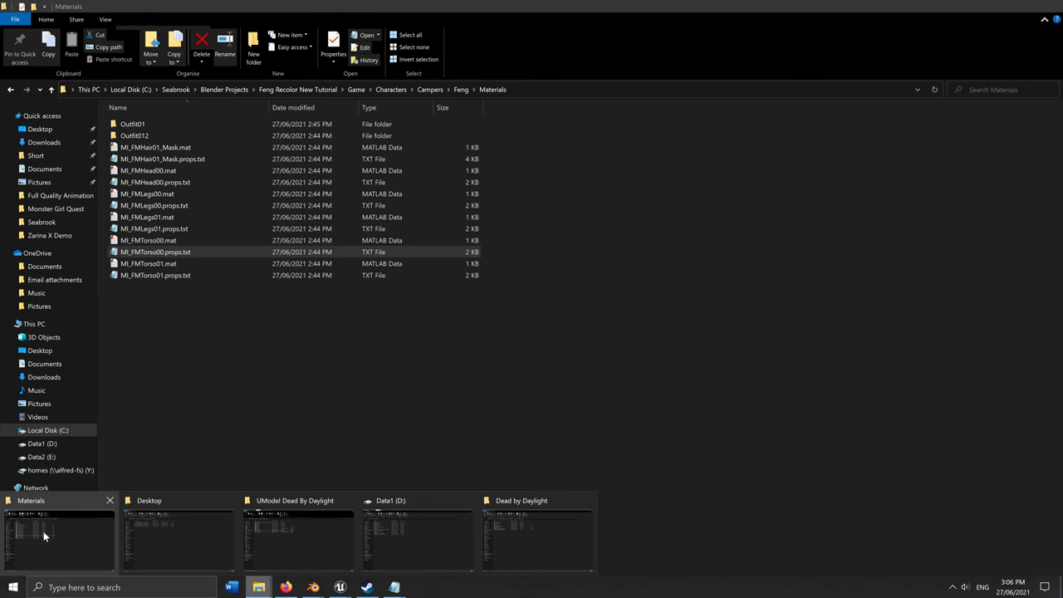
{"action": "left_click", "coordinate": [307, 91]}
{"action": "double_click", "coordinate": [237, 132]}
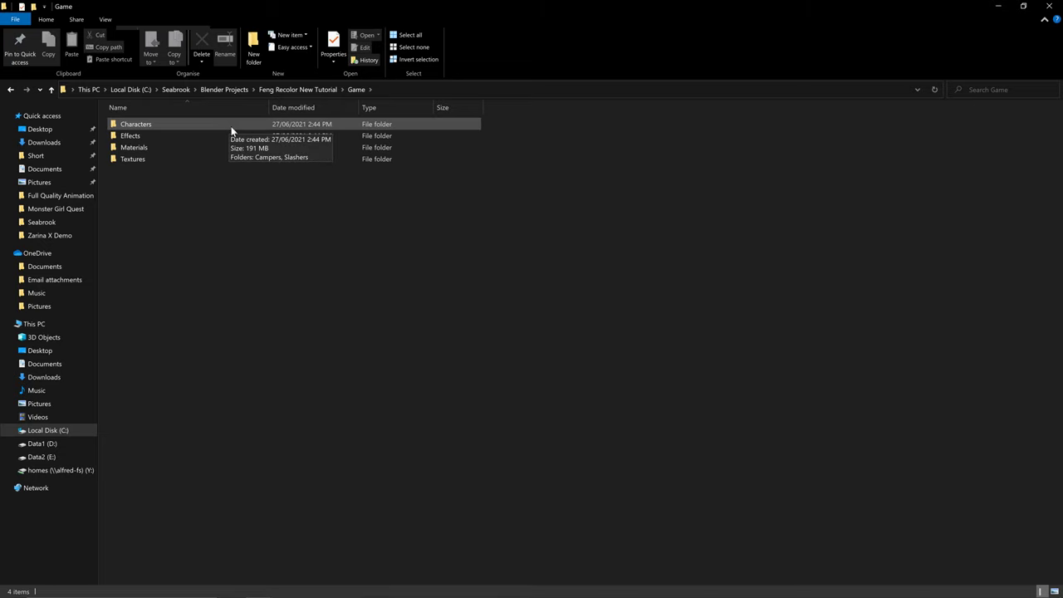
{"action": "double_click", "coordinate": [231, 128]}
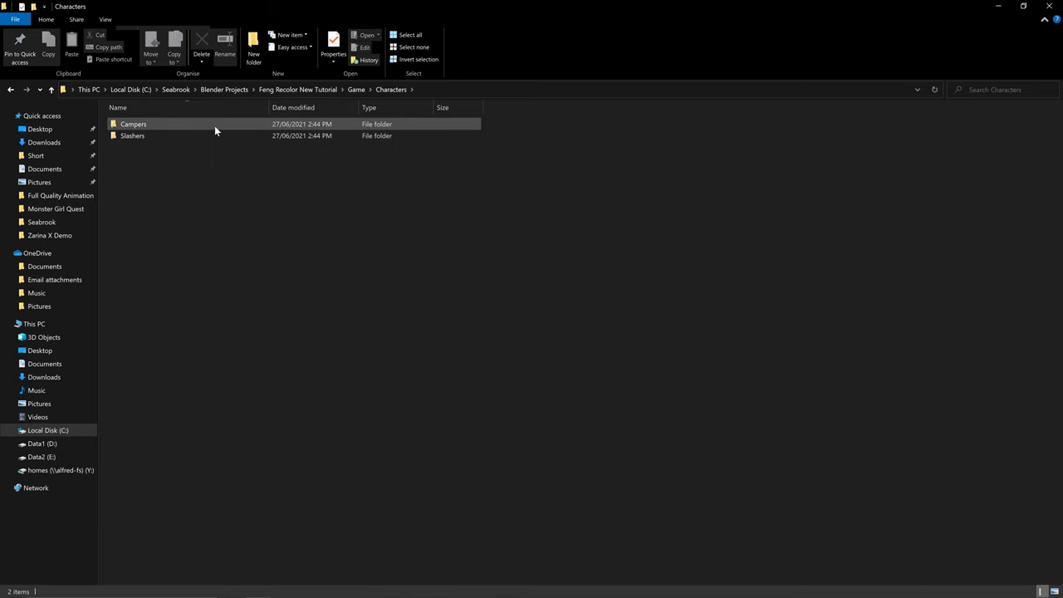
{"action": "double_click", "coordinate": [212, 125]}
{"action": "double_click", "coordinate": [196, 135]}
{"action": "double_click", "coordinate": [184, 136]}
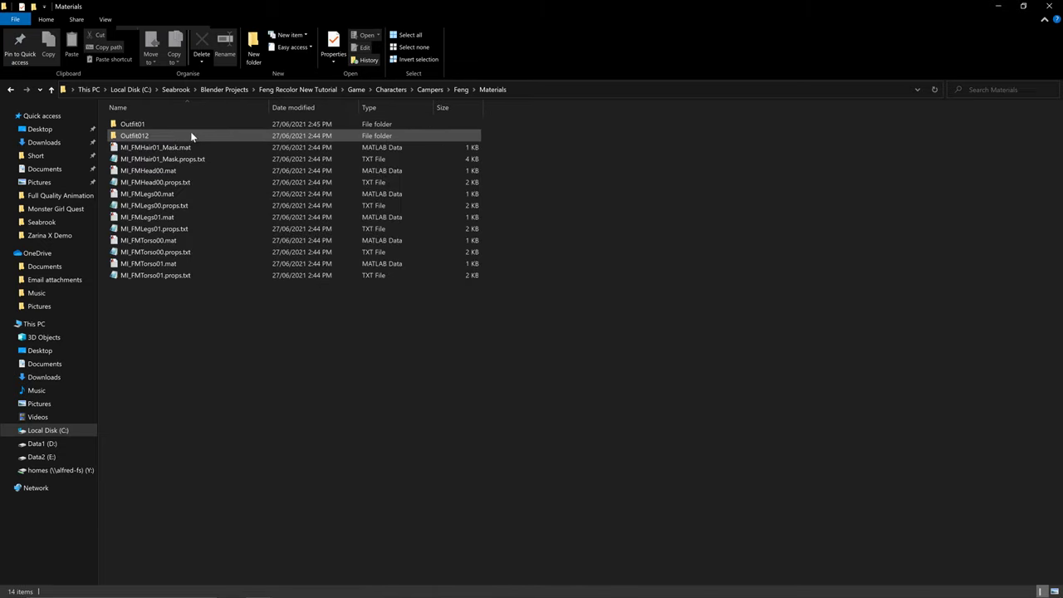
{"action": "double_click", "coordinate": [196, 125]}
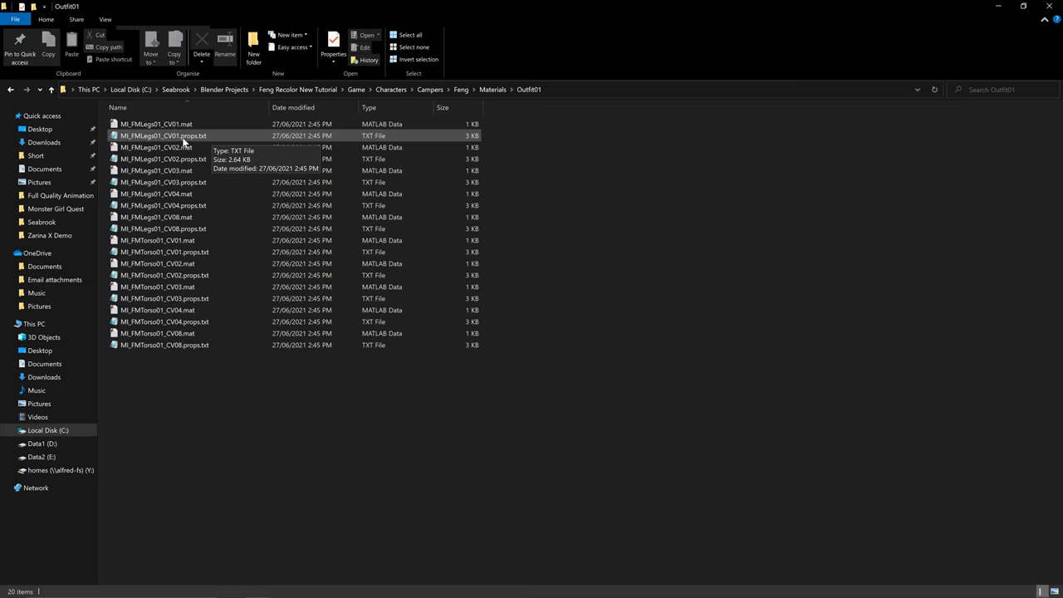
Open the name of MI_FMLegs01_CV01.props.txt for editing and examine its MI_FMLegs01 part without renaming the file
{"action": "left_click", "coordinate": [199, 136]}
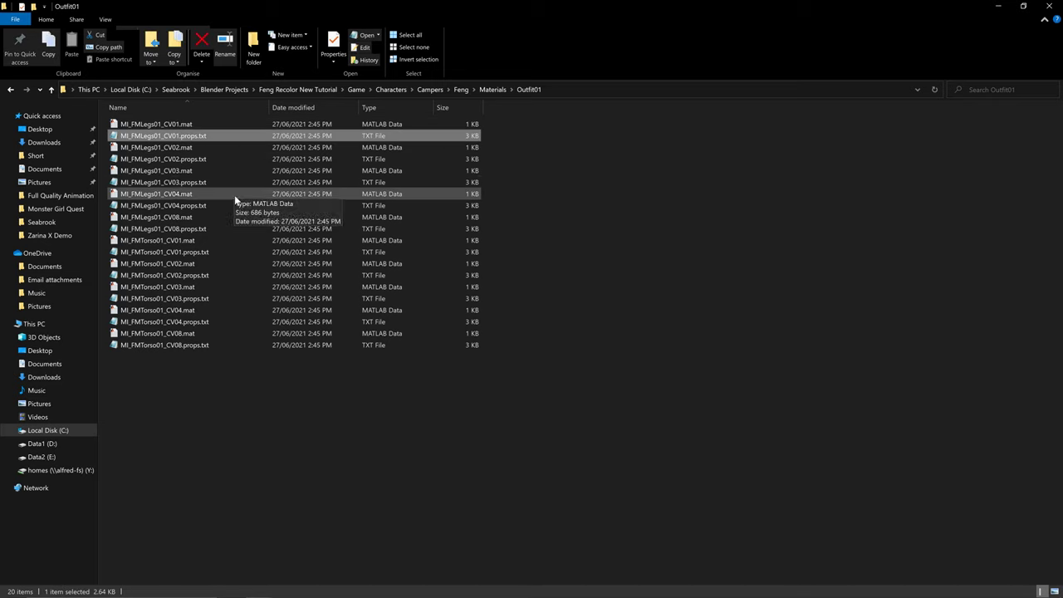
{"action": "right_click", "coordinate": [171, 141]}
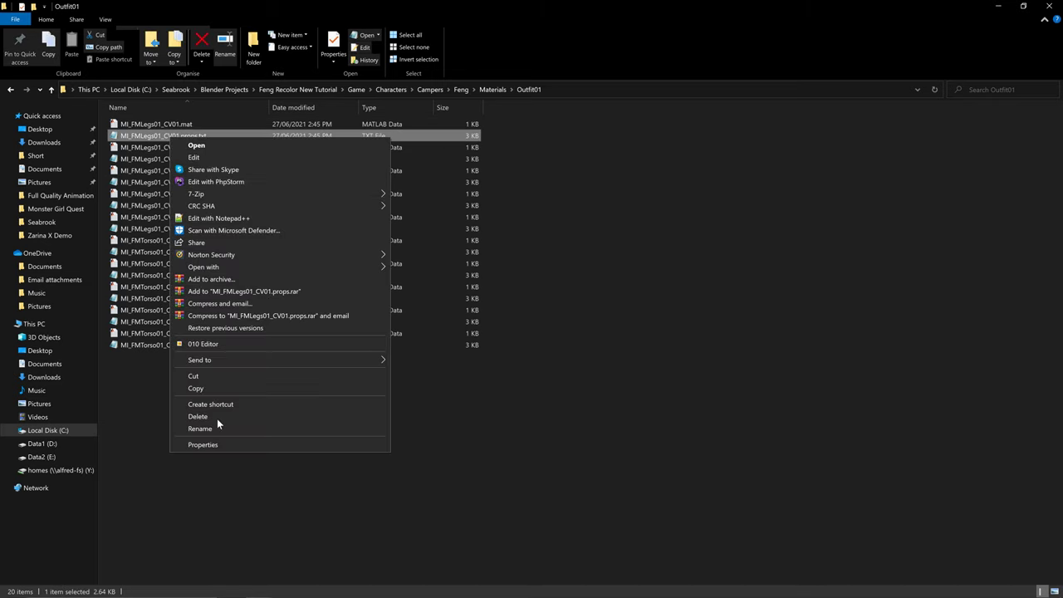
{"action": "left_click", "coordinate": [274, 429]}
{"action": "mouse_move", "coordinate": [140, 136]}
{"action": "left_mouse_down"}
{"action": "mouse_move", "coordinate": [180, 135]}
{"action": "mouse_move", "coordinate": [120, 135]}
{"action": "mouse_move", "coordinate": [155, 135]}
{"action": "left_mouse_up"}
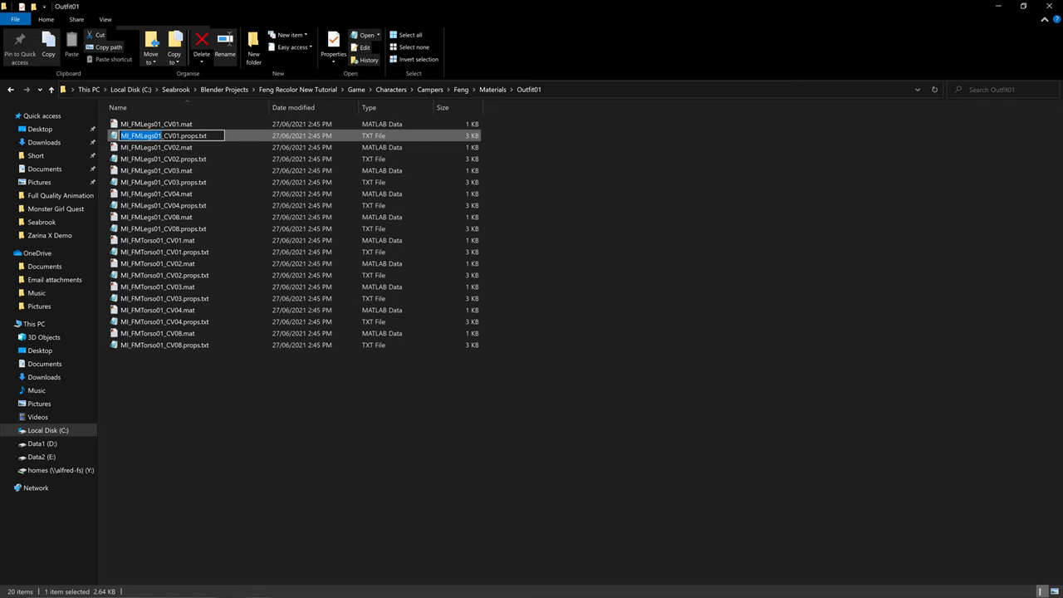
{"action": "left_click", "coordinate": [158, 182]}
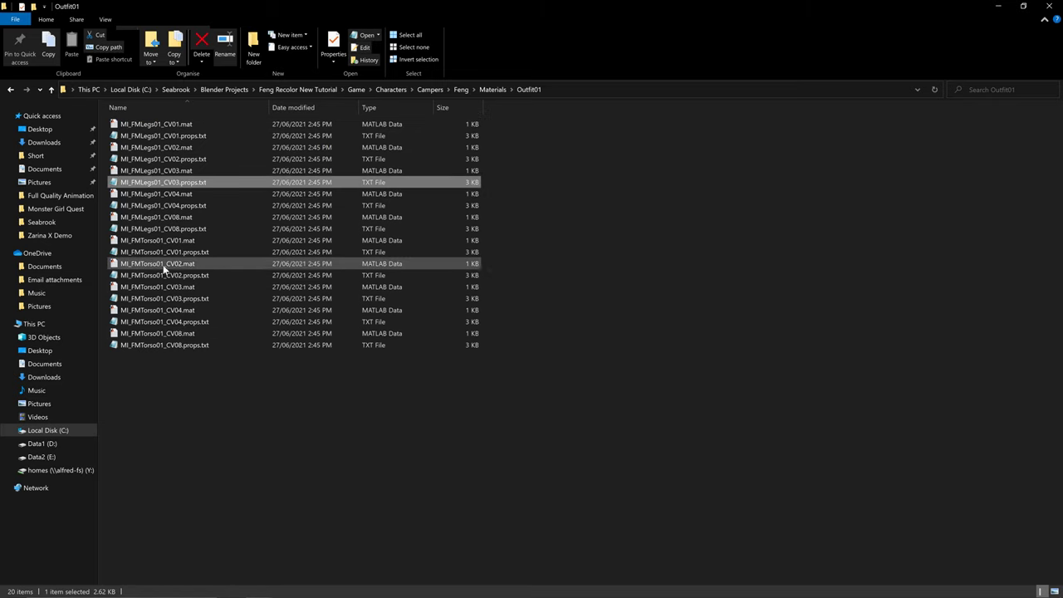
Examine the recolor suffix in the name of MI_FMTorso01_CV01.mat in rename mode, leaving the file name as it is
{"action": "left_click", "coordinate": [152, 240]}
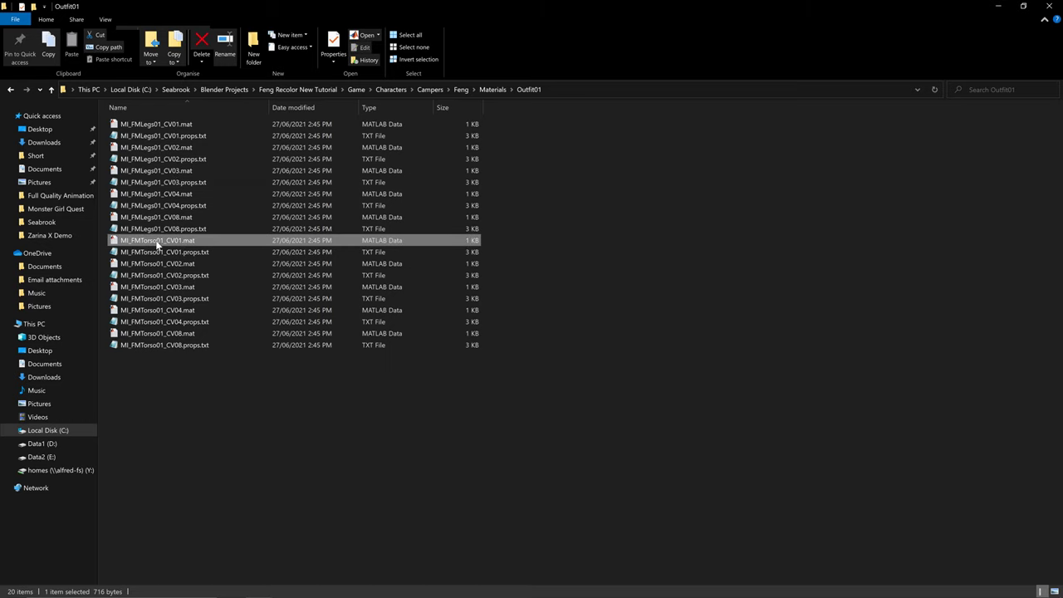
{"action": "right_click", "coordinate": [157, 242]}
{"action": "key", "text": "m"}
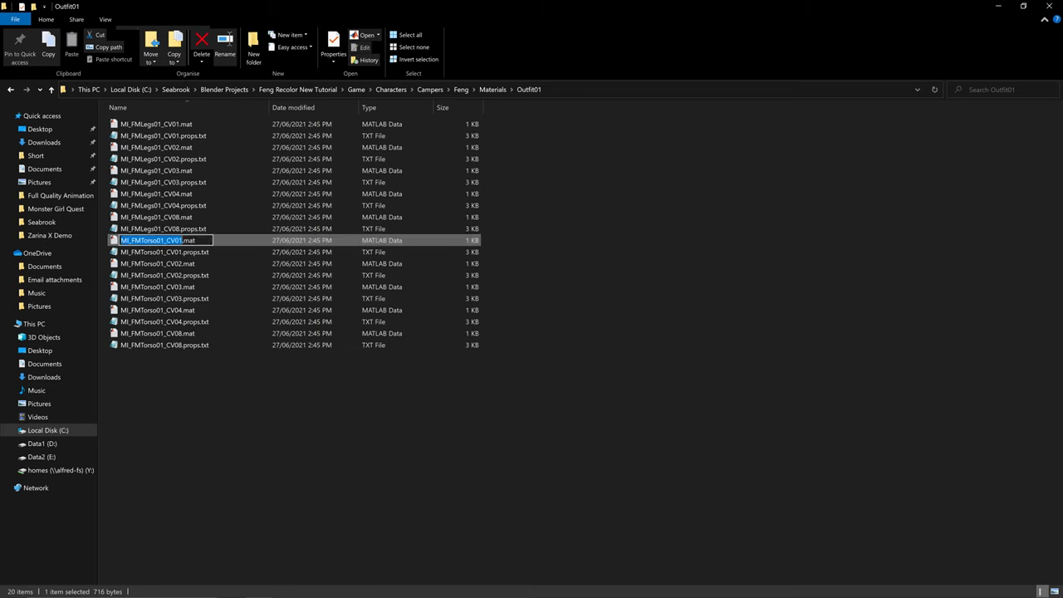
{"action": "key", "text": "Escape"}
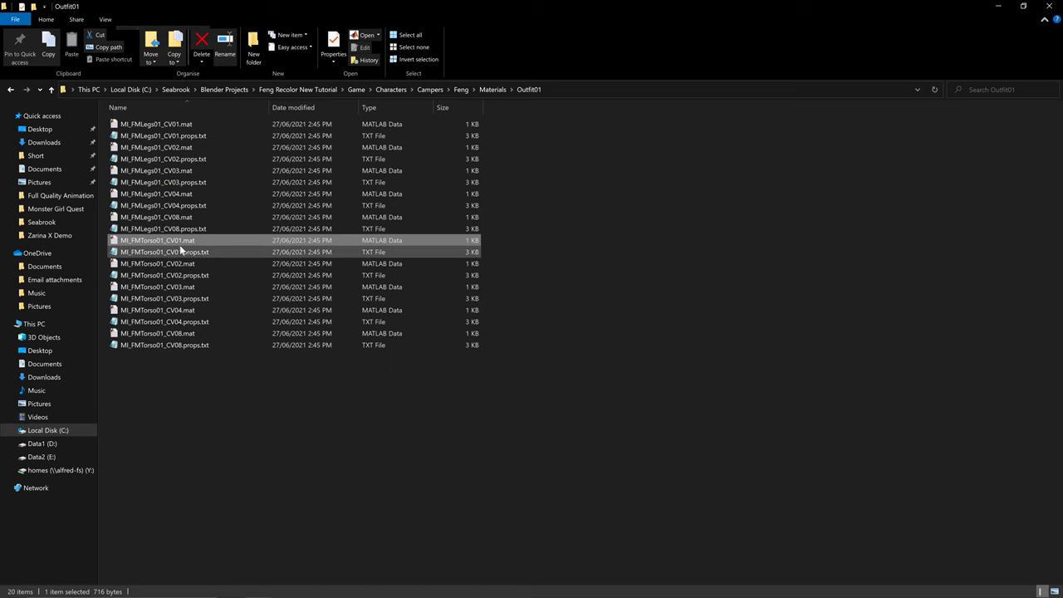
{"action": "right_click", "coordinate": [179, 244]}
{"action": "left_click", "coordinate": [233, 535]}
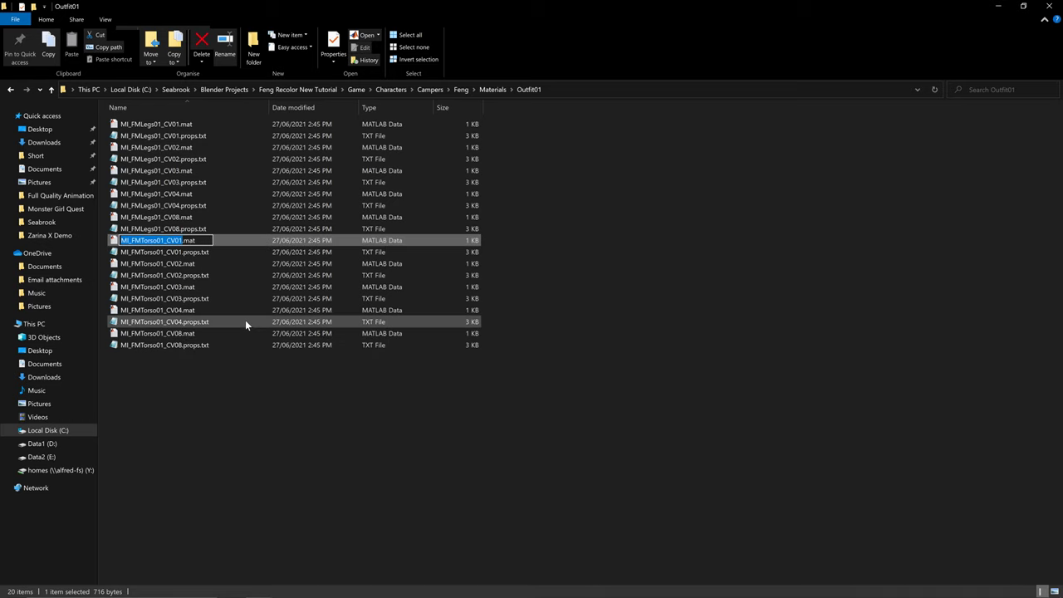
{"action": "left_click", "coordinate": [524, 334]}
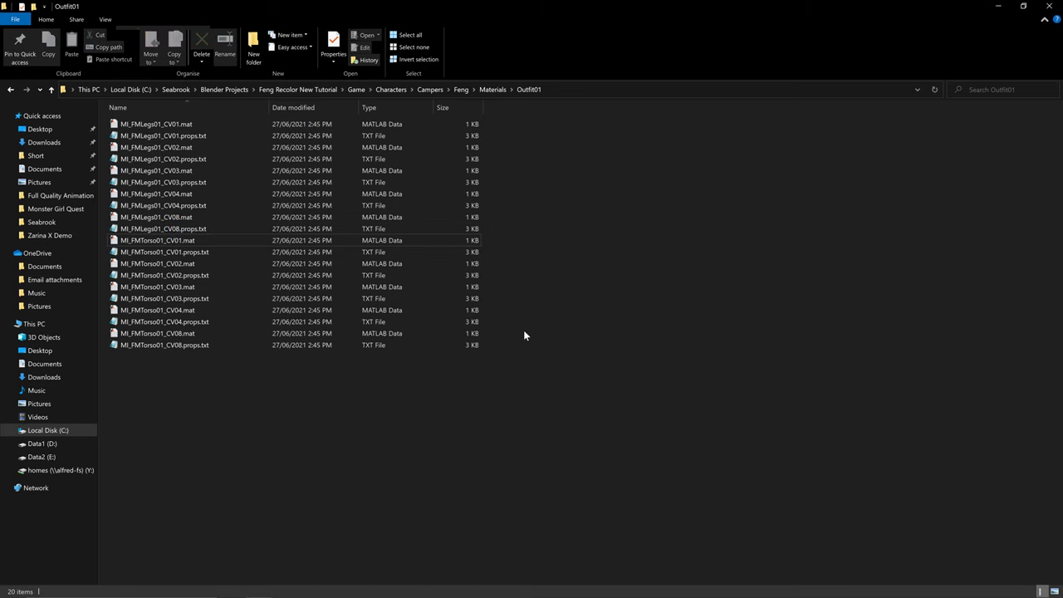
Copy the base name of the file MI_FMTorso01_CV01.mat, leaving the file itself unrenamed
{"action": "right_click", "coordinate": [199, 239]}
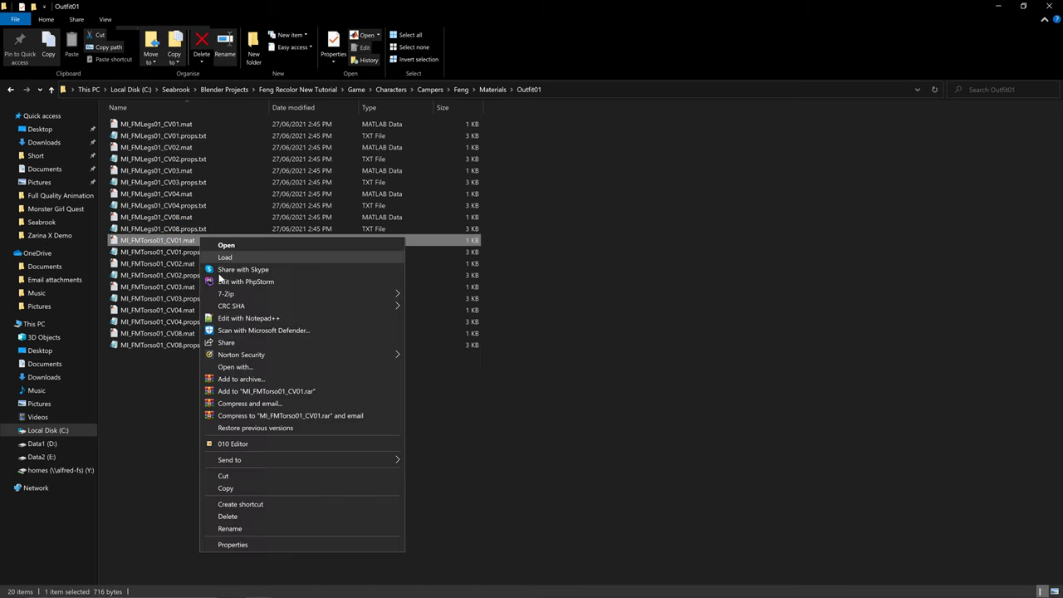
{"action": "left_click", "coordinate": [270, 528]}
{"action": "key", "text": "ctrl+c"}
{"action": "key", "text": "Escape"}
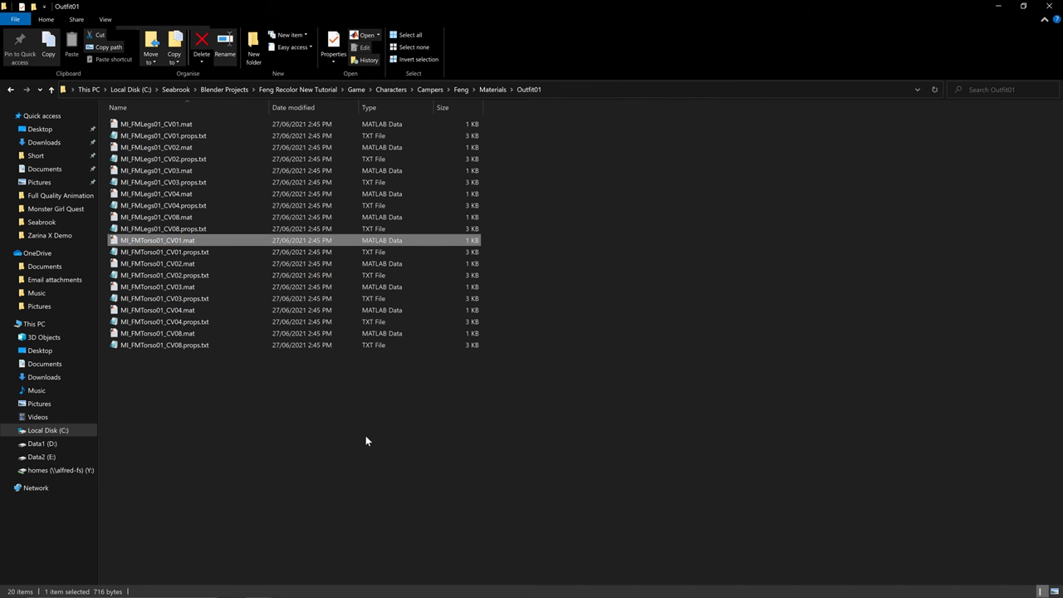
Switch to Blender and rename the torso's MI_FMTorso01 material to MI_FMTorso01_CV01
{"action": "key", "text": "alt+Tab"}
{"action": "left_click", "coordinate": [409, 184]}
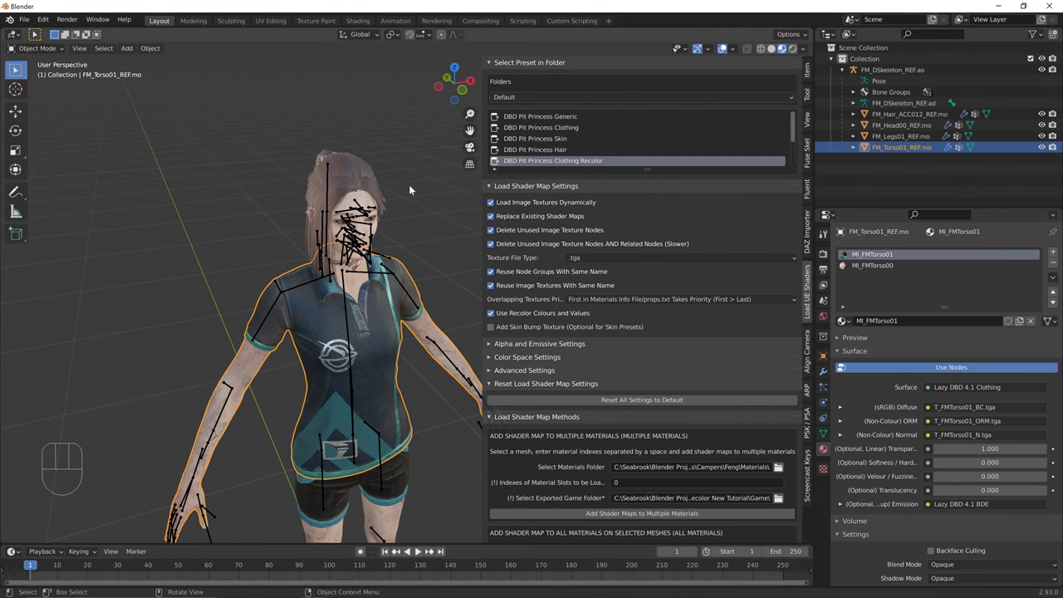
{"action": "double_click", "coordinate": [873, 254]}
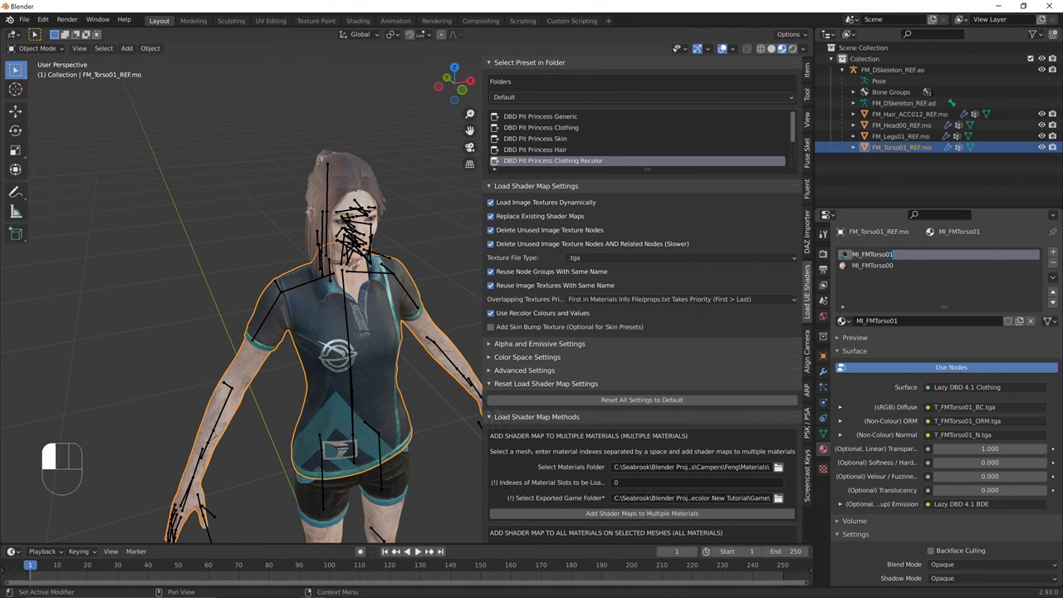
{"action": "key", "text": "ctrl+v"}
{"action": "key", "text": "Return"}
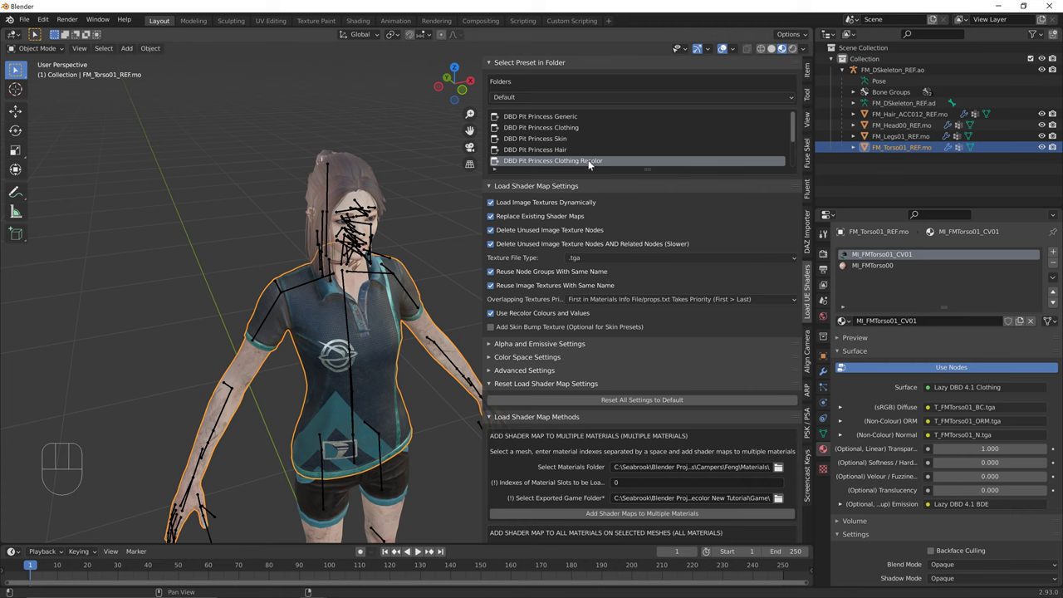
Add shader maps to material slot 0 of the torso mesh with the DBD Pit Princess Clothing Recolor preset
{"action": "scroll", "coordinate": [579, 141], "scroll_direction": "down", "scroll_amount": 2}
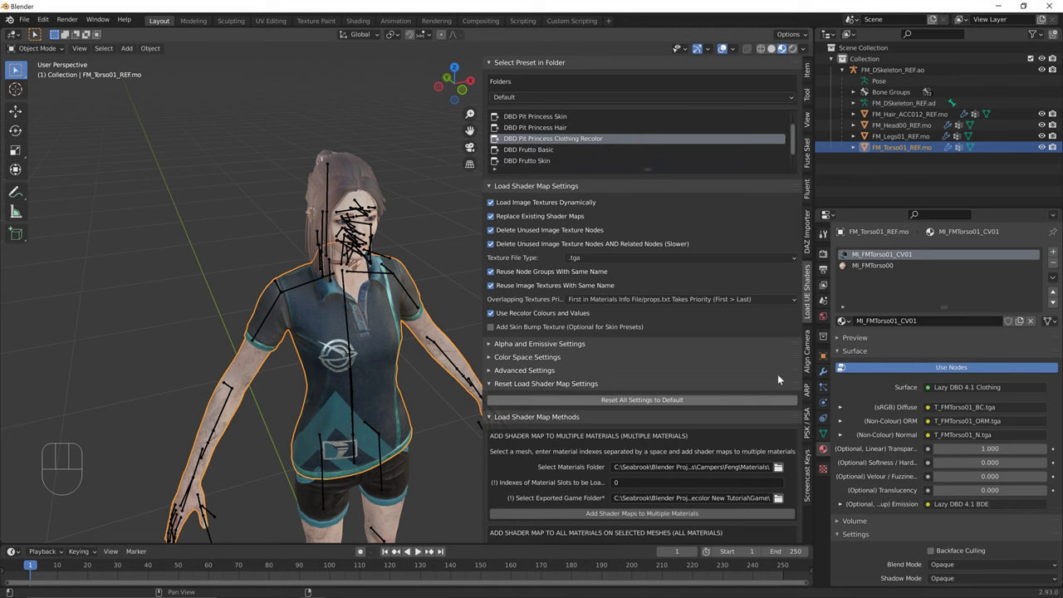
{"action": "double_click", "coordinate": [917, 254]}
{"action": "left_click", "coordinate": [898, 260]}
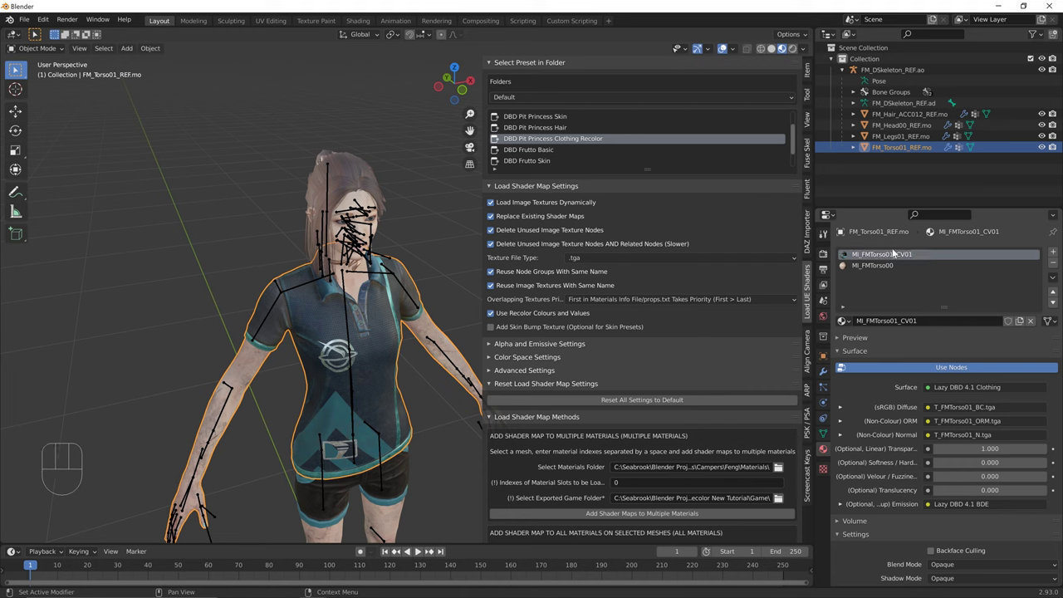
{"action": "left_click", "coordinate": [665, 483]}
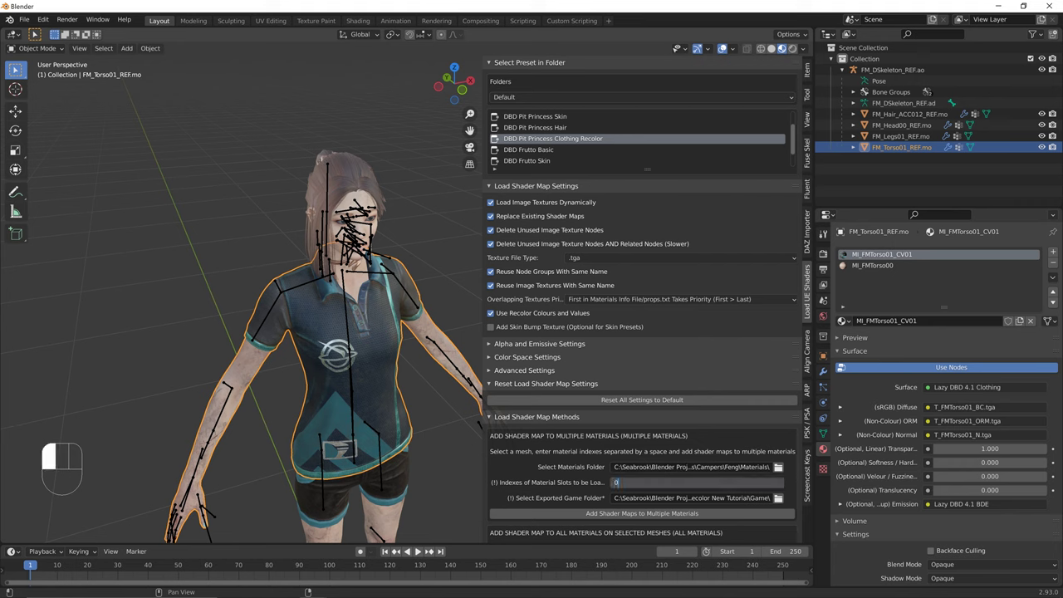
{"action": "left_click", "coordinate": [564, 496]}
{"action": "left_click", "coordinate": [582, 514]}
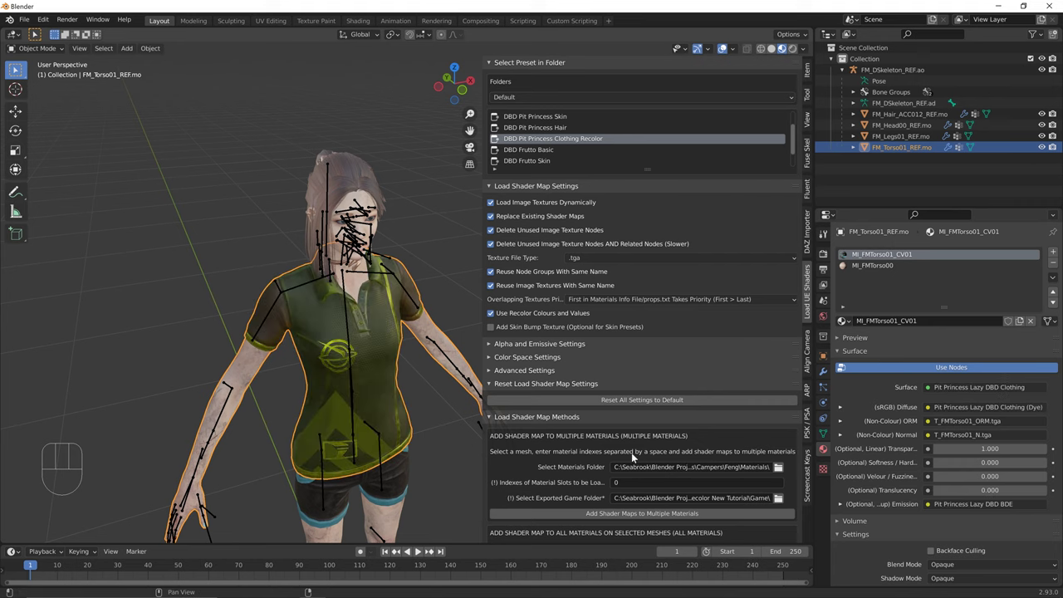
{"action": "middle_click_drag", "start_coordinate": [408, 488], "coordinate": [370, 387]}
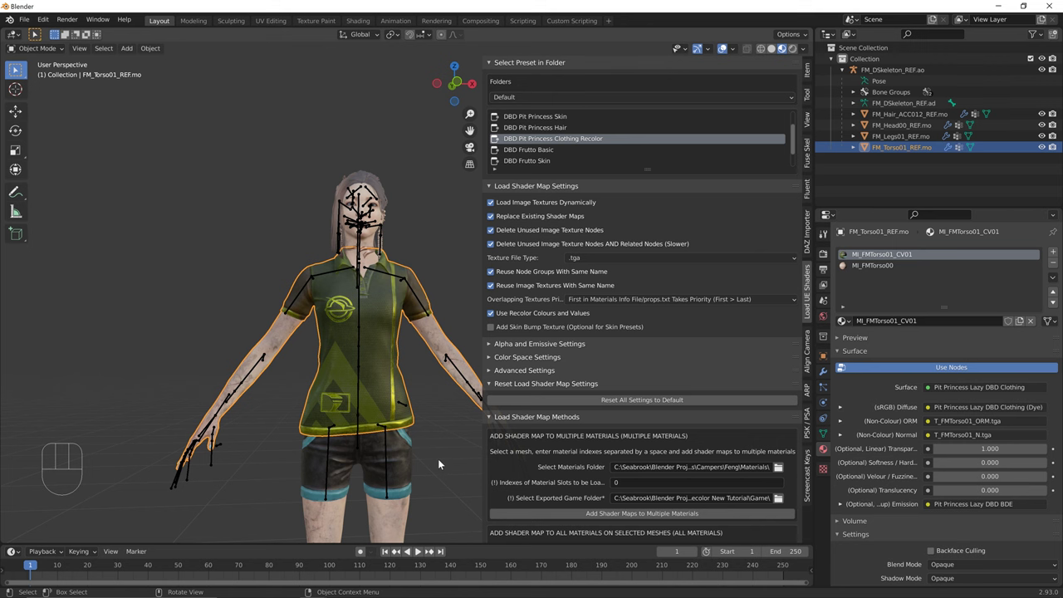
Open the Shading workspace and examine the colour inputs of the torso material's Clothing (Dye) node group
{"action": "left_click", "coordinate": [358, 20]}
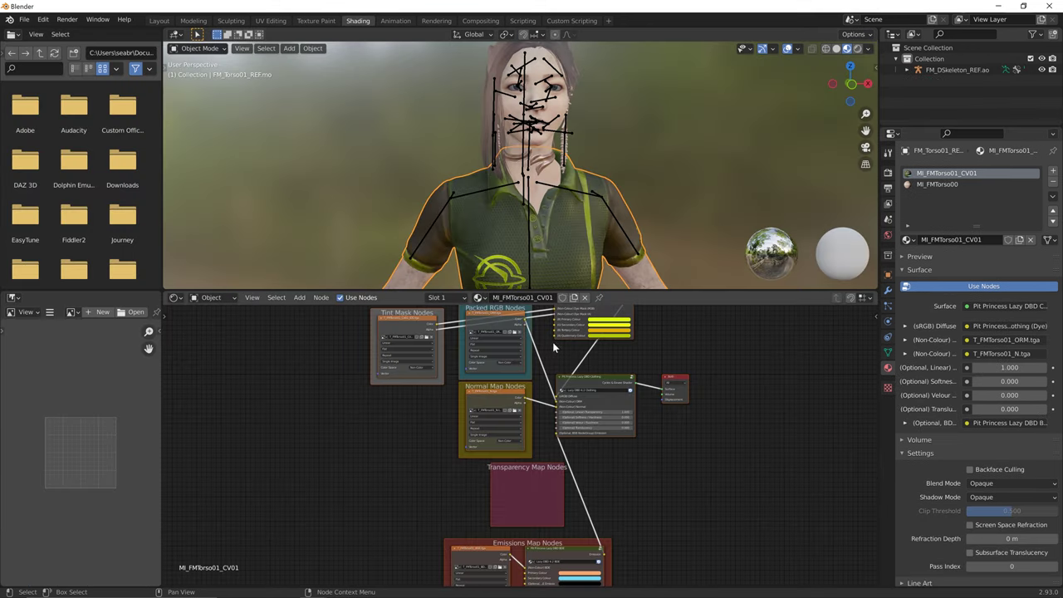
{"action": "scroll", "coordinate": [590, 474], "scroll_direction": "up", "scroll_amount": 4}
{"action": "scroll", "coordinate": [565, 446], "scroll_direction": "up", "scroll_amount": 2}
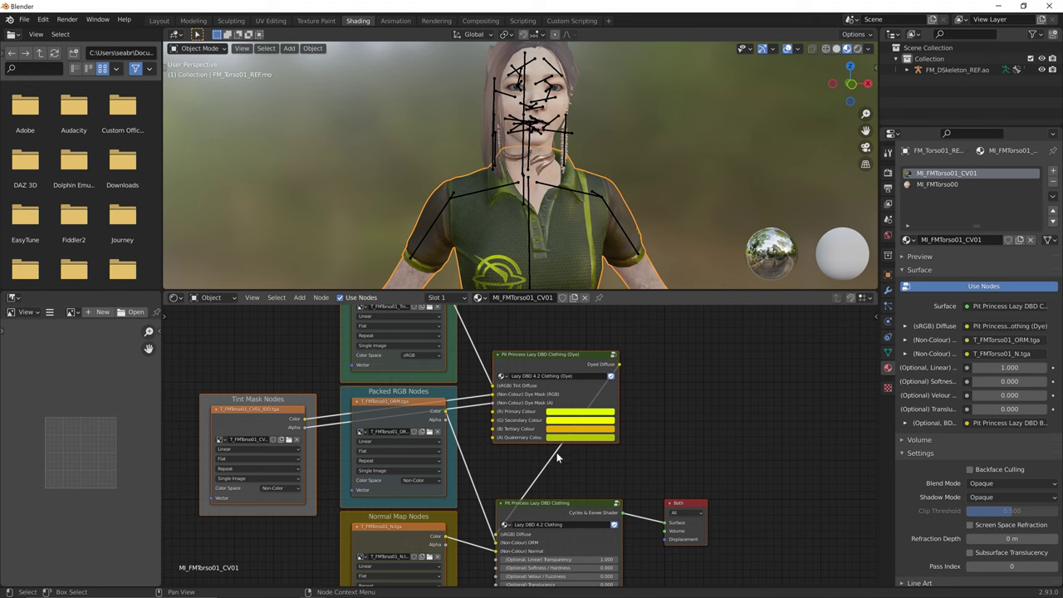
Switch to File Explorer's Outfit01 folder, open MI_FMLegs01_CV01.props.txt and examine the RGB values of its channel tint parameters
{"action": "mouse_move", "coordinate": [316, 594]}
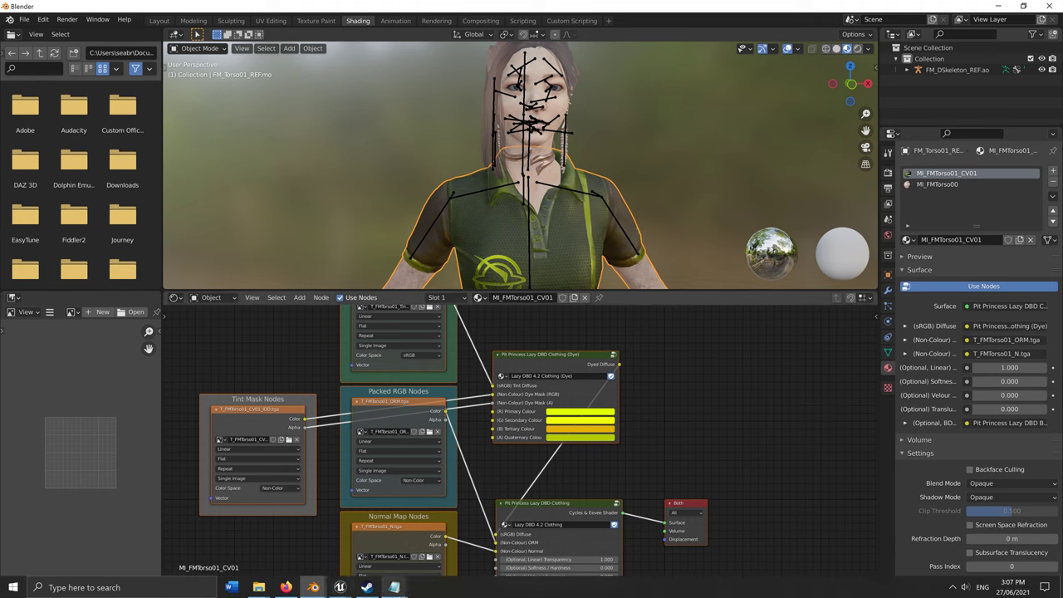
{"action": "mouse_move", "coordinate": [258, 588]}
{"action": "mouse_move", "coordinate": [308, 552]}
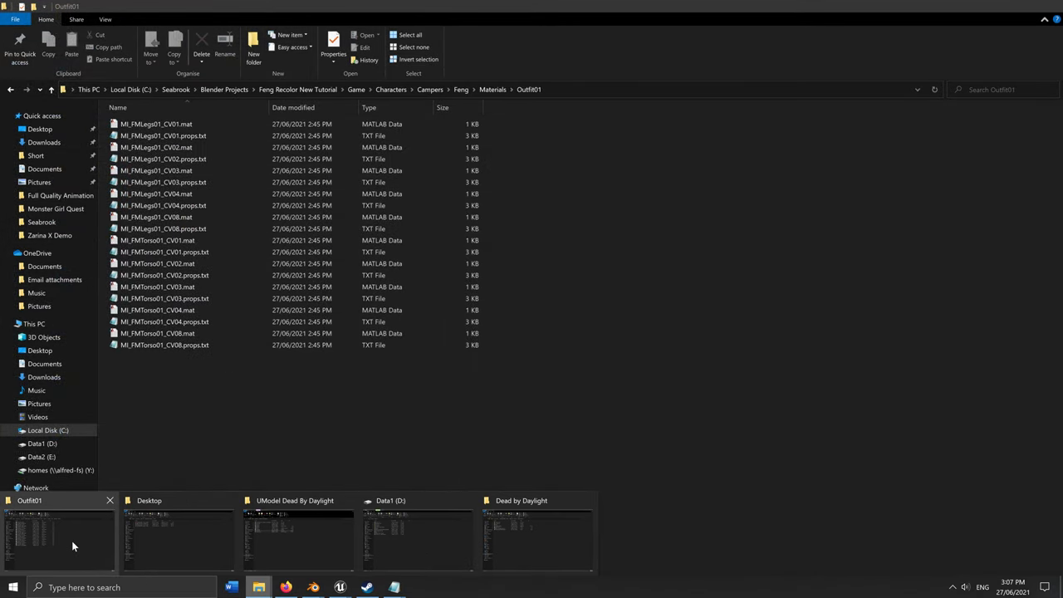
{"action": "left_click", "coordinate": [72, 541]}
{"action": "double_click", "coordinate": [199, 136]}
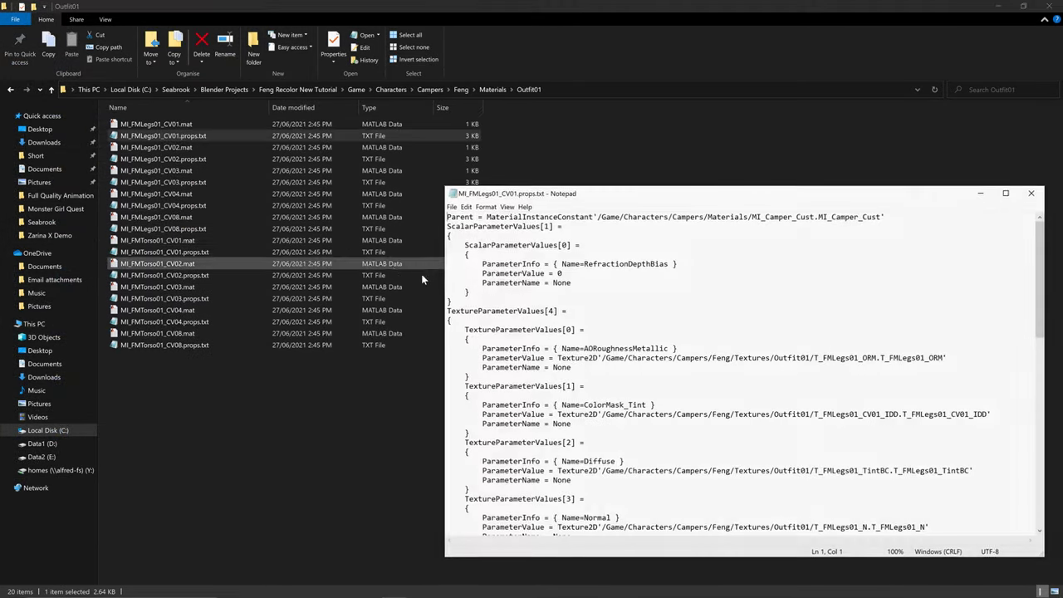
{"action": "scroll", "coordinate": [743, 374], "scroll_direction": "down", "scroll_amount": 11}
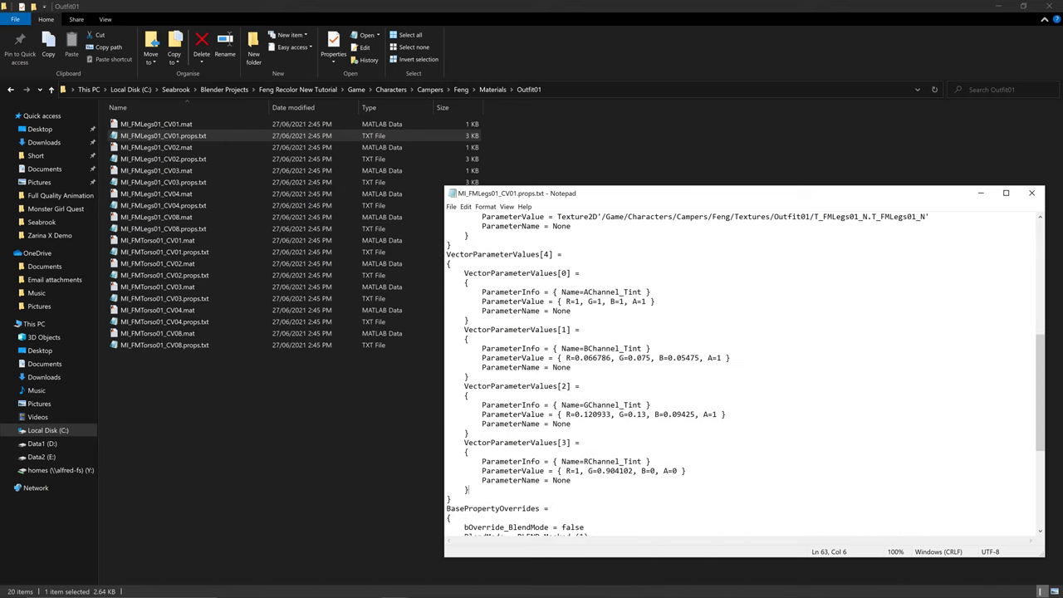
{"action": "left_click_drag", "start_coordinate": [571, 480], "coordinate": [450, 329]}
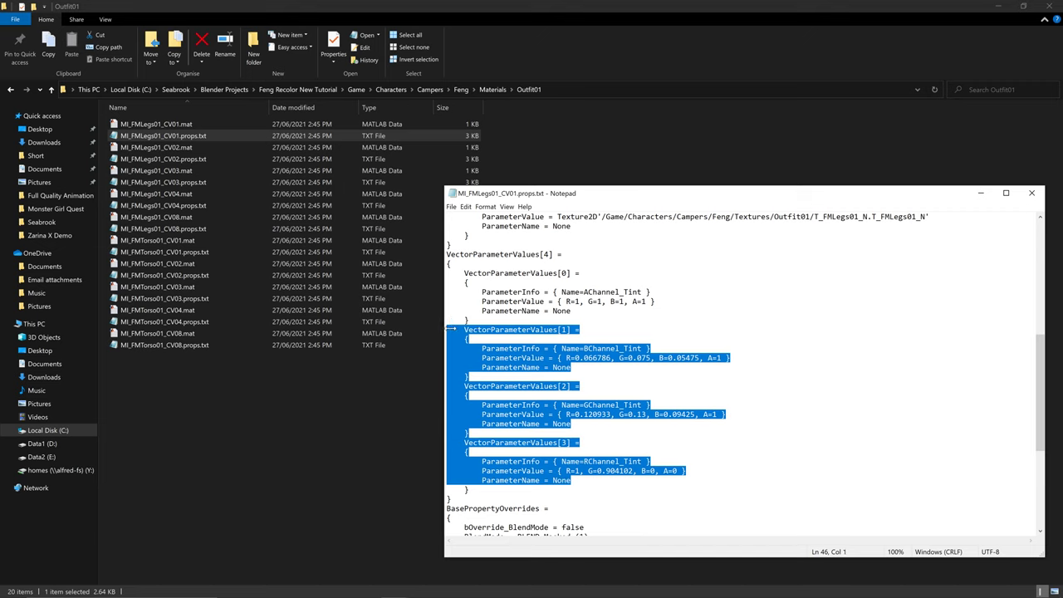
{"action": "left_click", "coordinate": [467, 396]}
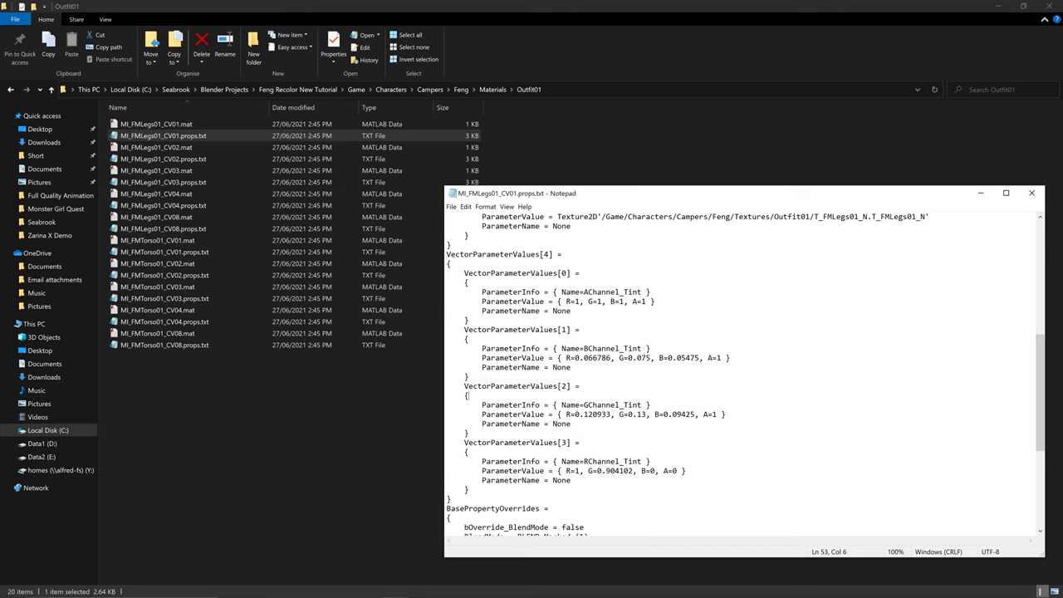
{"action": "left_click_drag", "start_coordinate": [566, 471], "coordinate": [641, 471]}
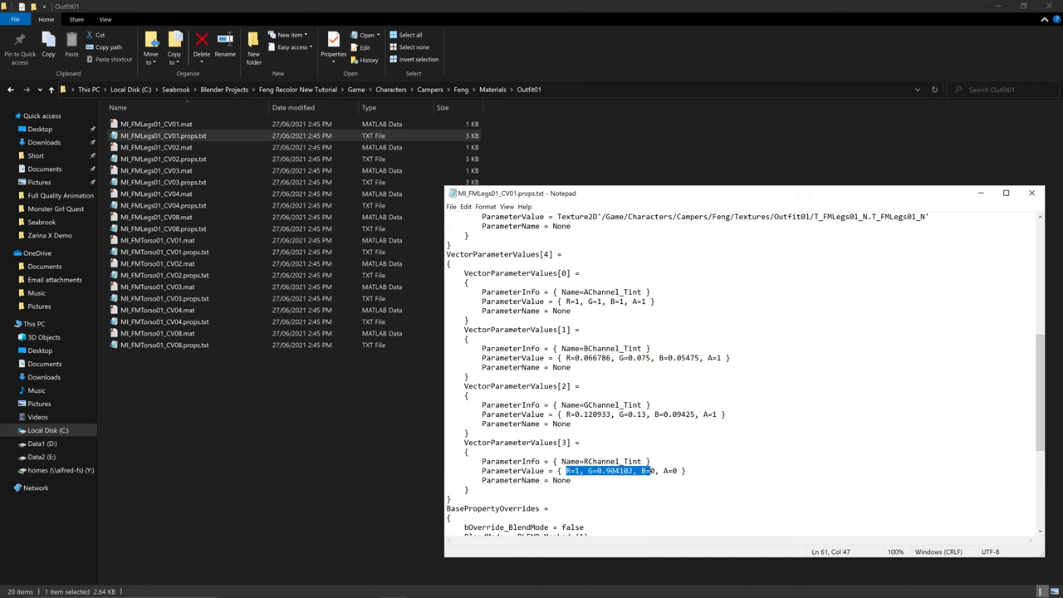
Switch back to Blender and compare the Primary to Quaternary colours on the Clothing (Dye) node with the tint parameters
{"action": "mouse_move", "coordinate": [598, 596]}
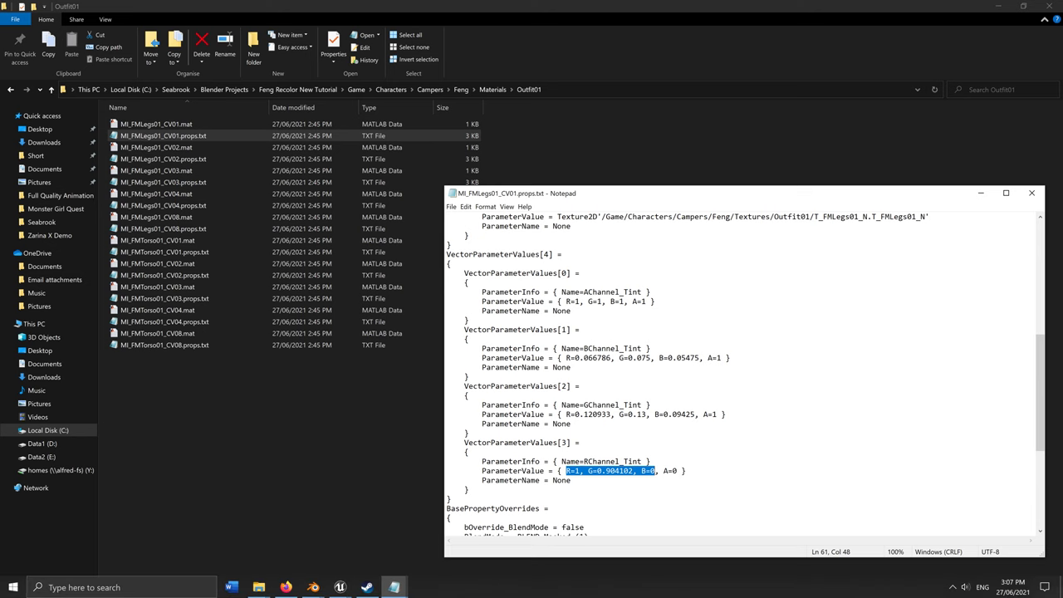
{"action": "mouse_move", "coordinate": [309, 587]}
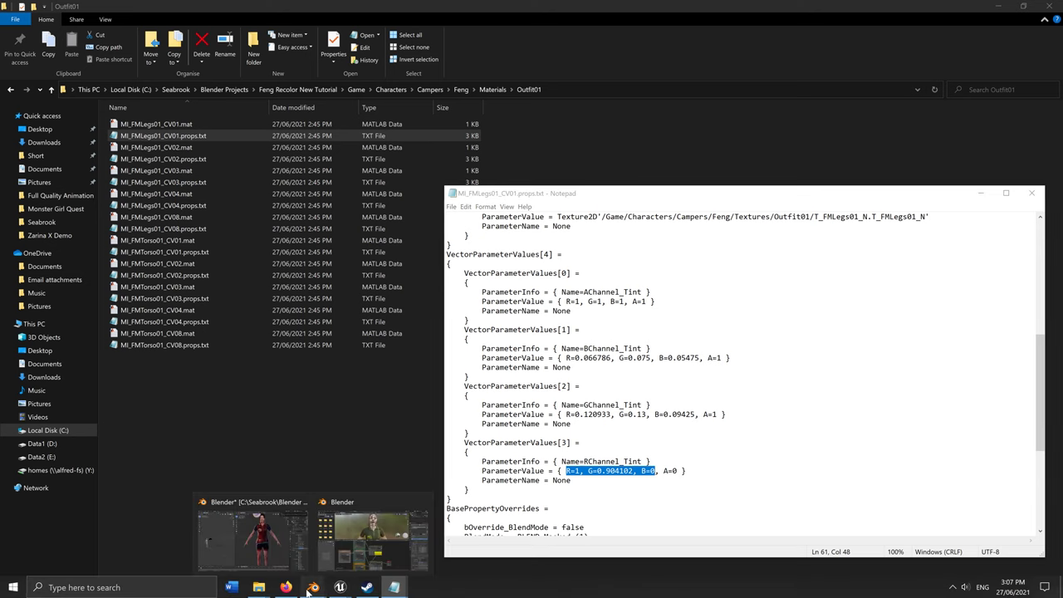
{"action": "left_click", "coordinate": [373, 544]}
{"action": "left_click", "coordinate": [582, 438]}
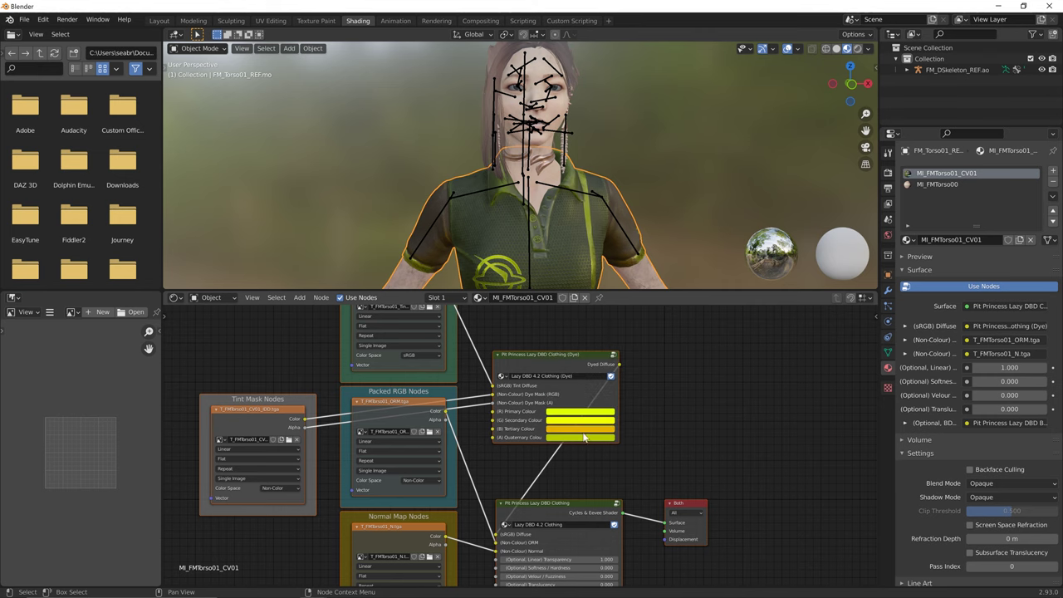
Return to the Layout workspace, select the legs mesh and make MI_FMLegs01 its active material
{"action": "left_click", "coordinate": [161, 20]}
{"action": "left_click", "coordinate": [382, 489]}
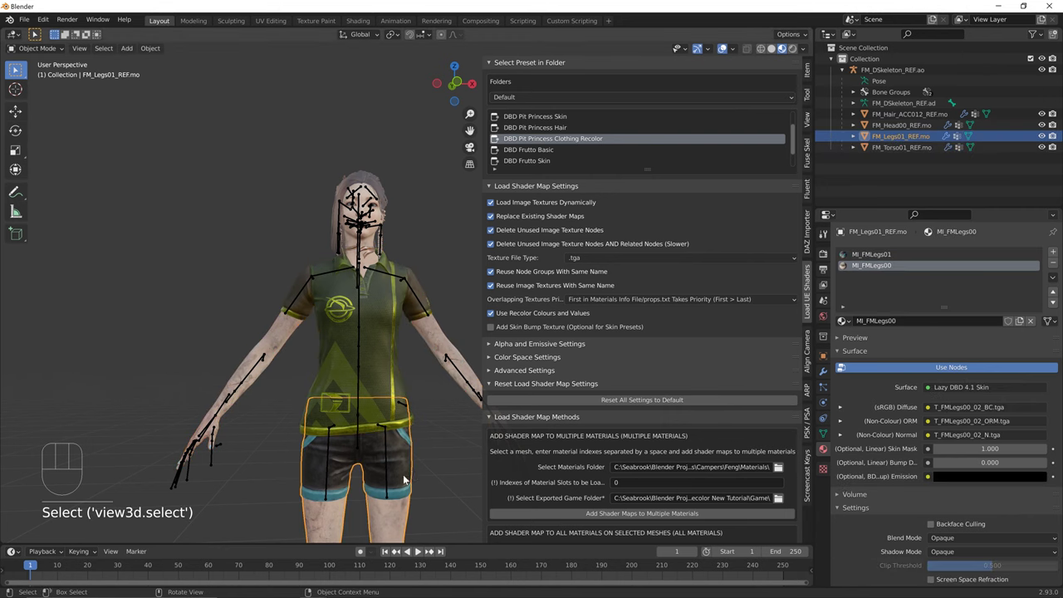
{"action": "left_click", "coordinate": [897, 255]}
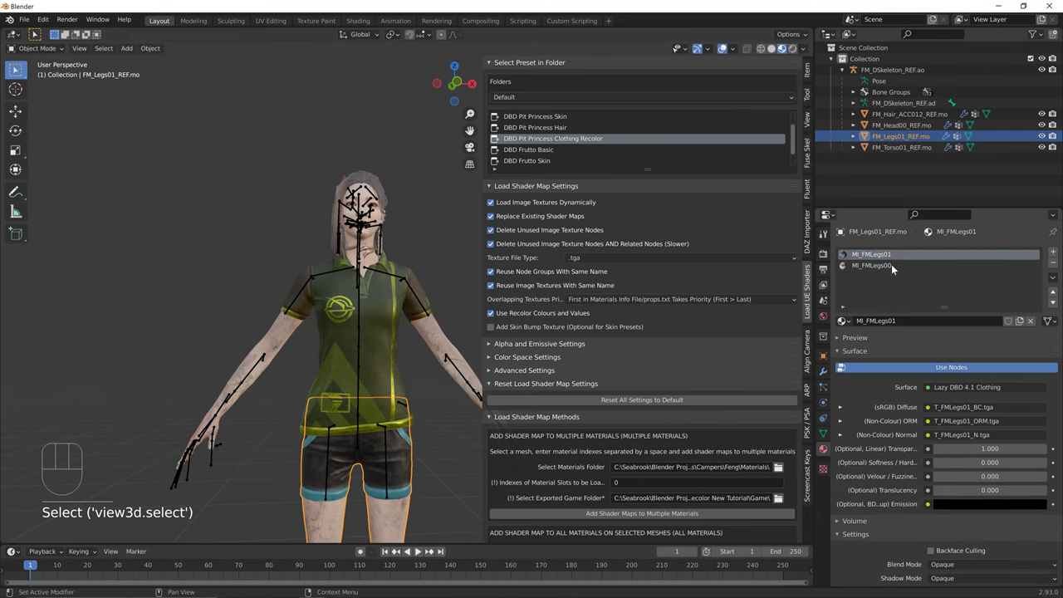
Switch to File Explorer's Outfit01 folder and copy the base name of MI_FMLegs01_CV01.mat without renaming the file
{"action": "mouse_move", "coordinate": [258, 587]}
{"action": "mouse_move", "coordinate": [211, 555]}
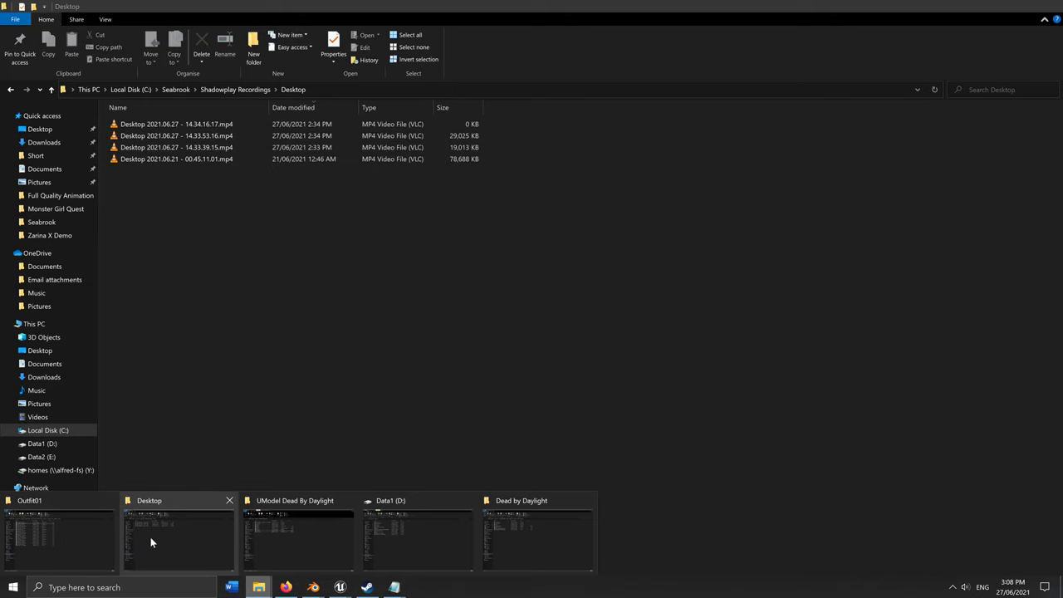
{"action": "left_click", "coordinate": [85, 538]}
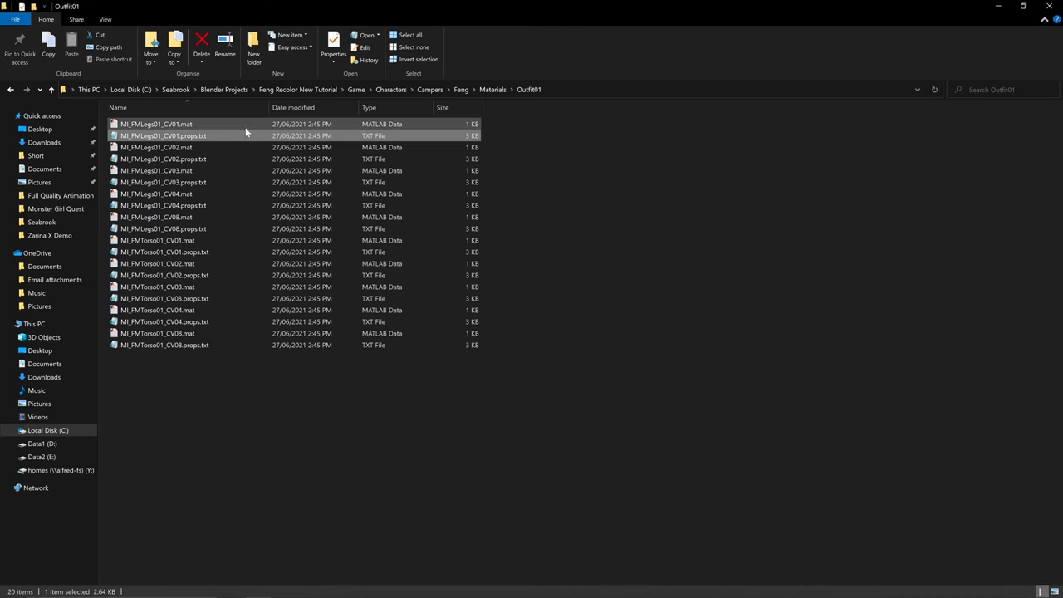
{"action": "left_click", "coordinate": [207, 149]}
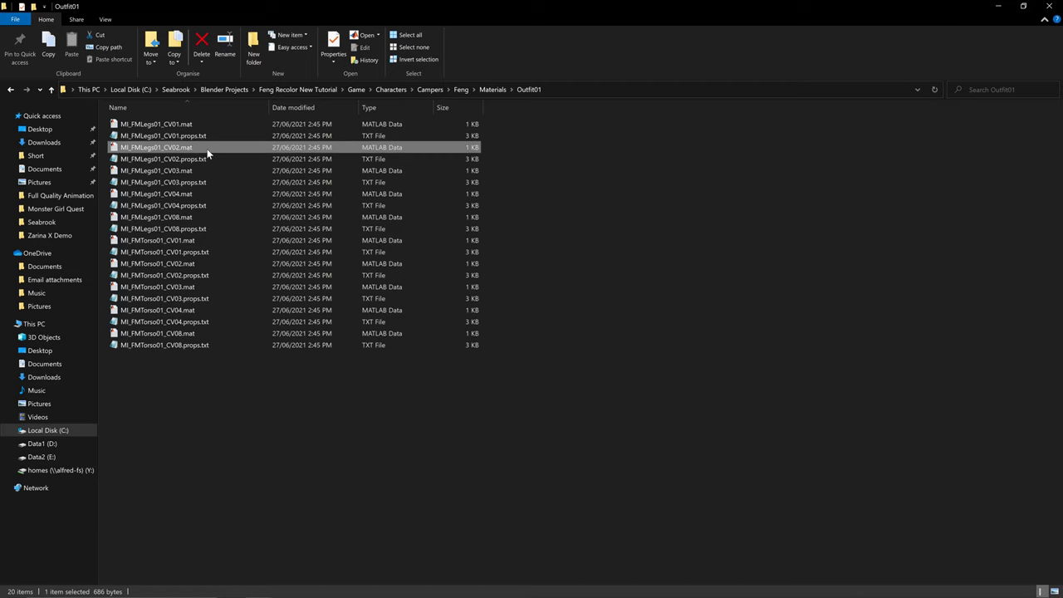
{"action": "right_click", "coordinate": [207, 148]}
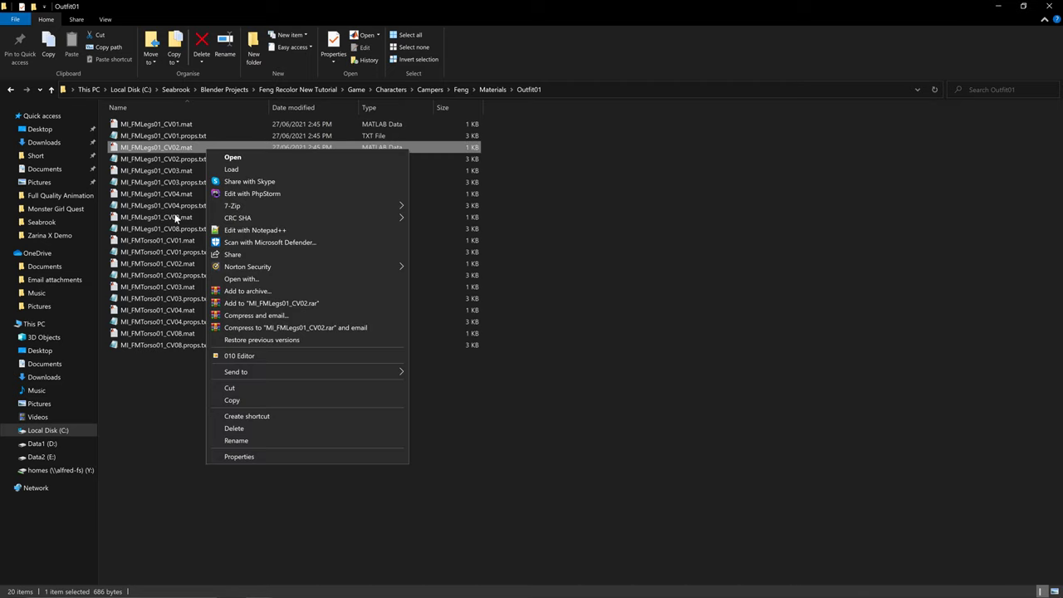
{"action": "left_click", "coordinate": [176, 126]}
{"action": "right_click", "coordinate": [190, 126]}
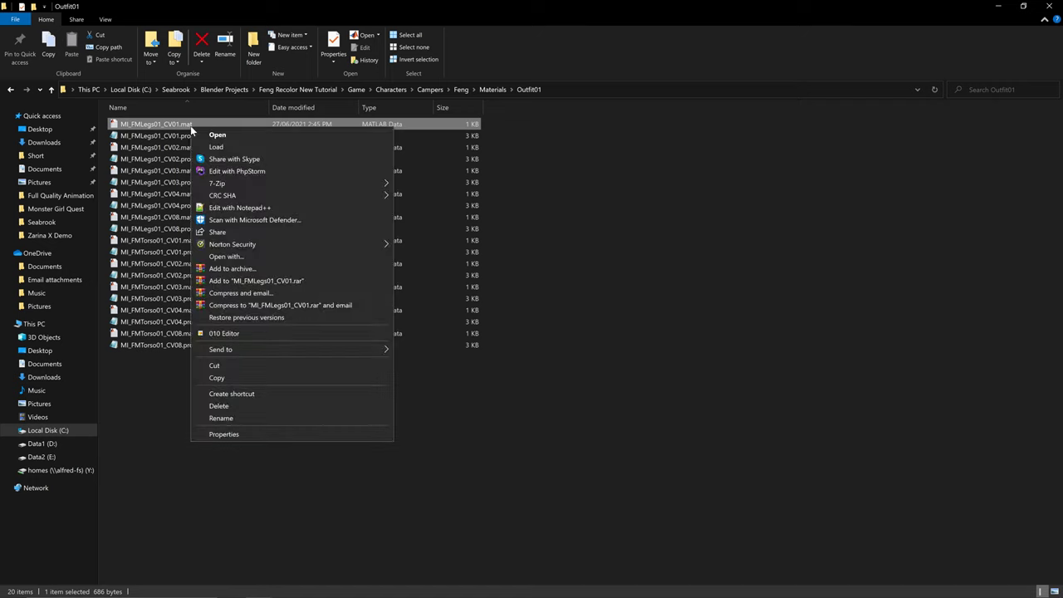
{"action": "left_click", "coordinate": [260, 418]}
{"action": "key", "text": "ctrl+c"}
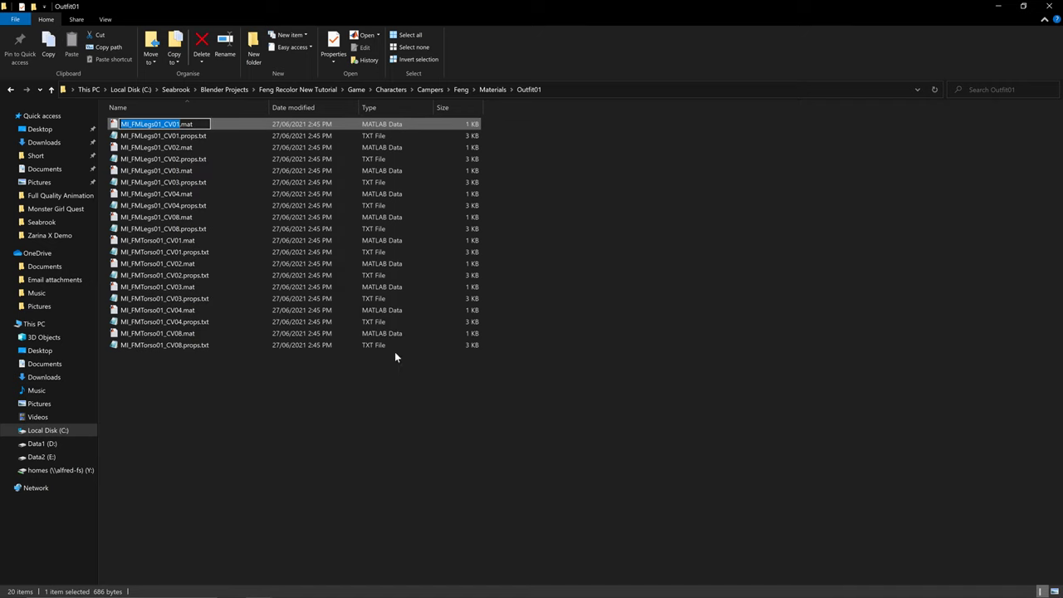
{"action": "key", "text": "Escape"}
Switch to Blender, rename the MI_FMLegs01 material to MI_FMLegs01_CV01 and add recolor shader maps to the legs' material slot 0
{"action": "key", "text": "alt+Tab"}
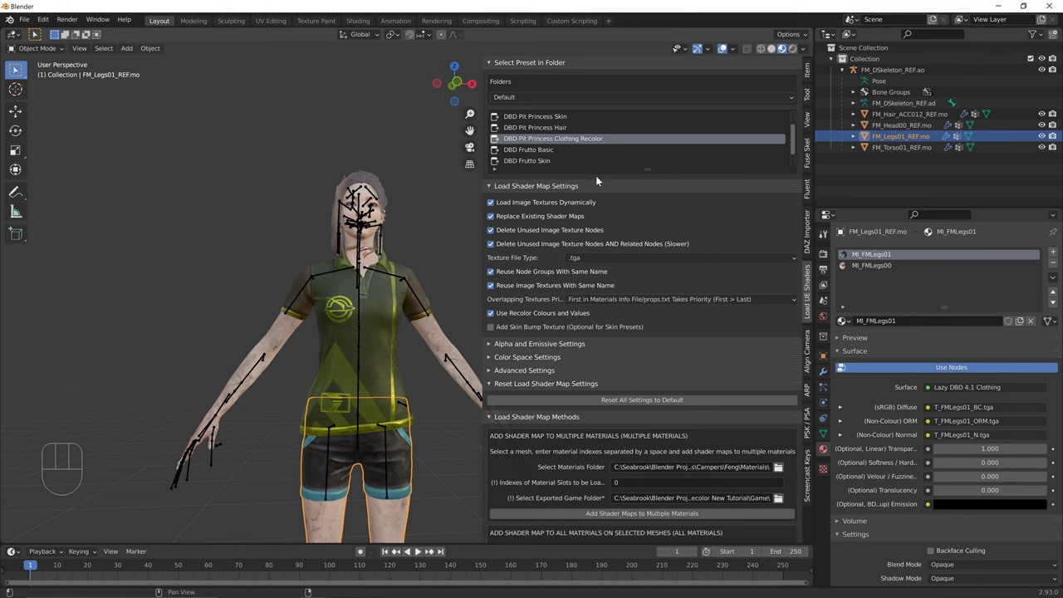
{"action": "double_click", "coordinate": [872, 254]}
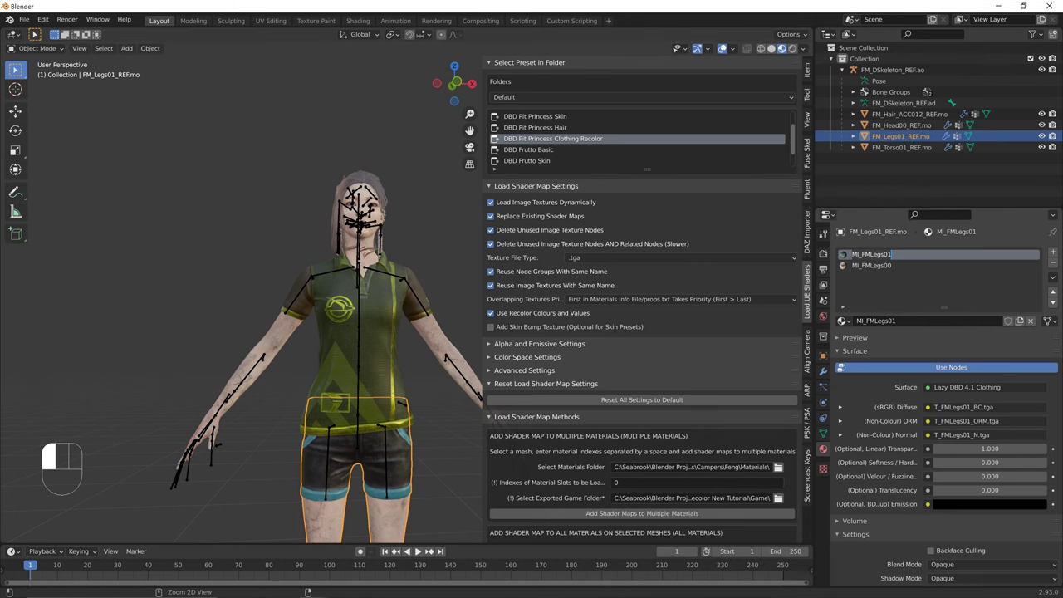
{"action": "key", "text": "ctrl+v"}
{"action": "left_click", "coordinate": [920, 274]}
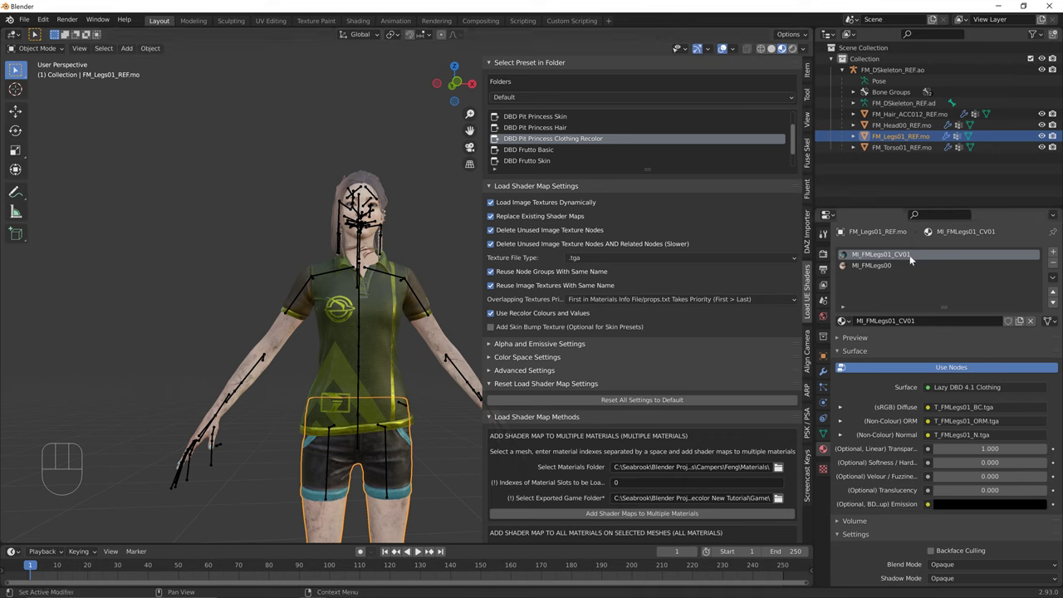
{"action": "left_click", "coordinate": [619, 513]}
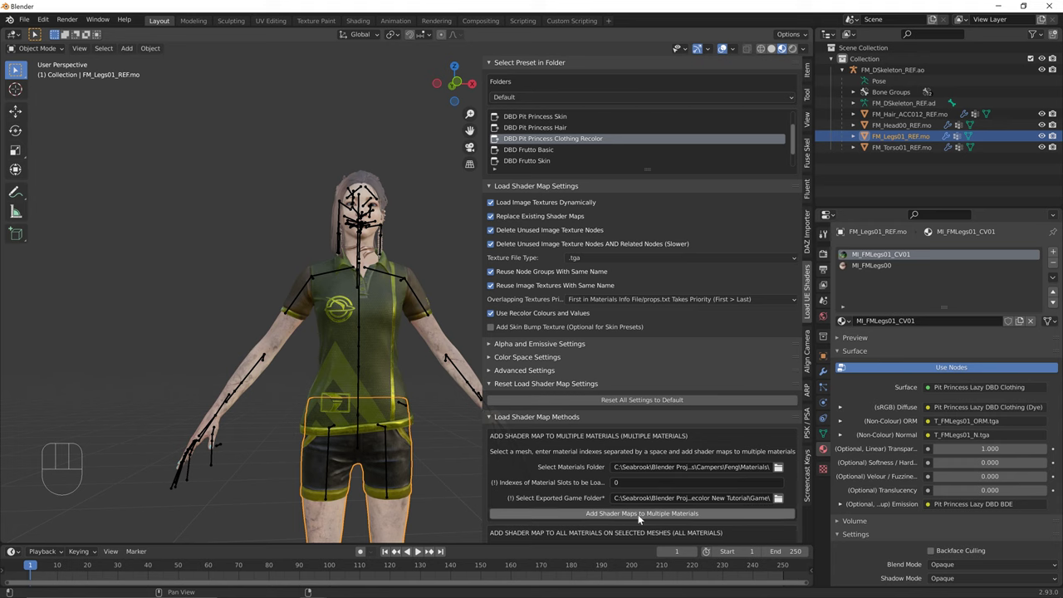
{"action": "middle_click_drag", "start_coordinate": [422, 450], "coordinate": [407, 390]}
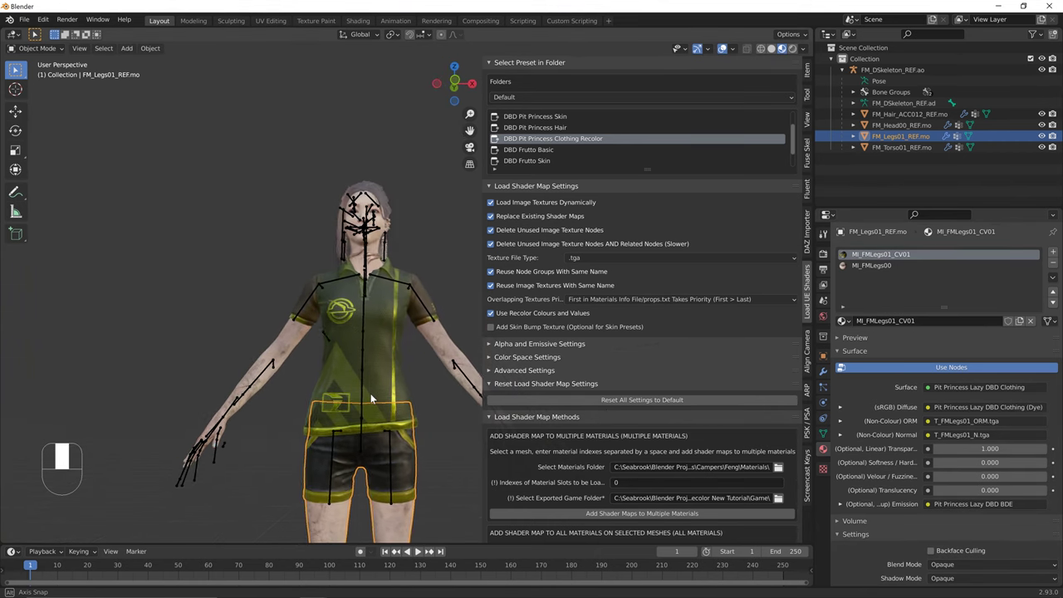
Rename the torso clothing material to MI_FMTorso01_CV02 and the legs clothing material to MI_FMLegs01_CV02
{"action": "left_click", "coordinate": [408, 374]}
{"action": "double_click", "coordinate": [924, 261]}
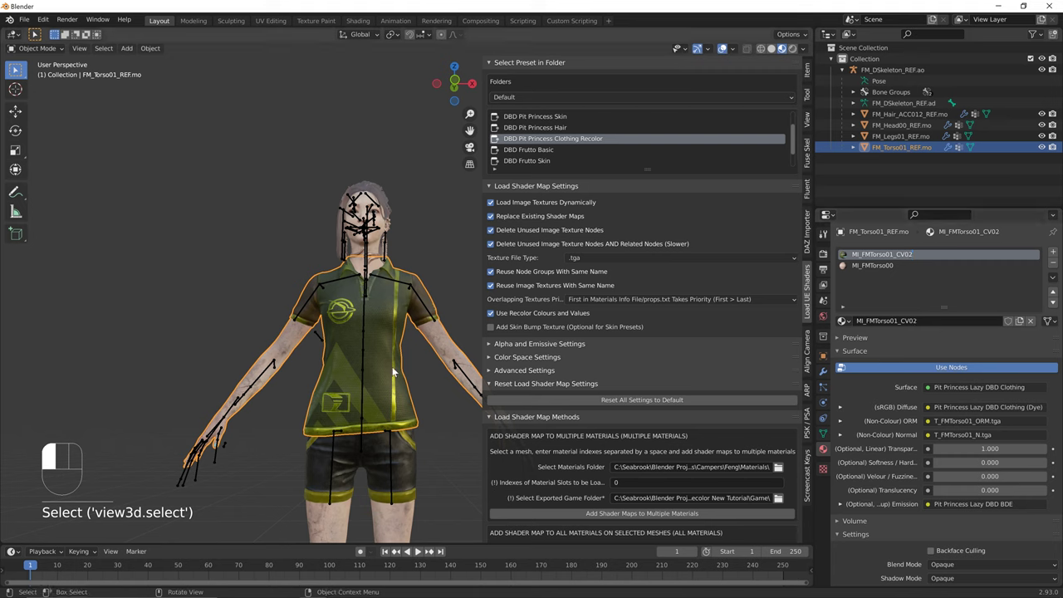
{"action": "left_click", "coordinate": [396, 473]}
{"action": "double_click", "coordinate": [929, 256]}
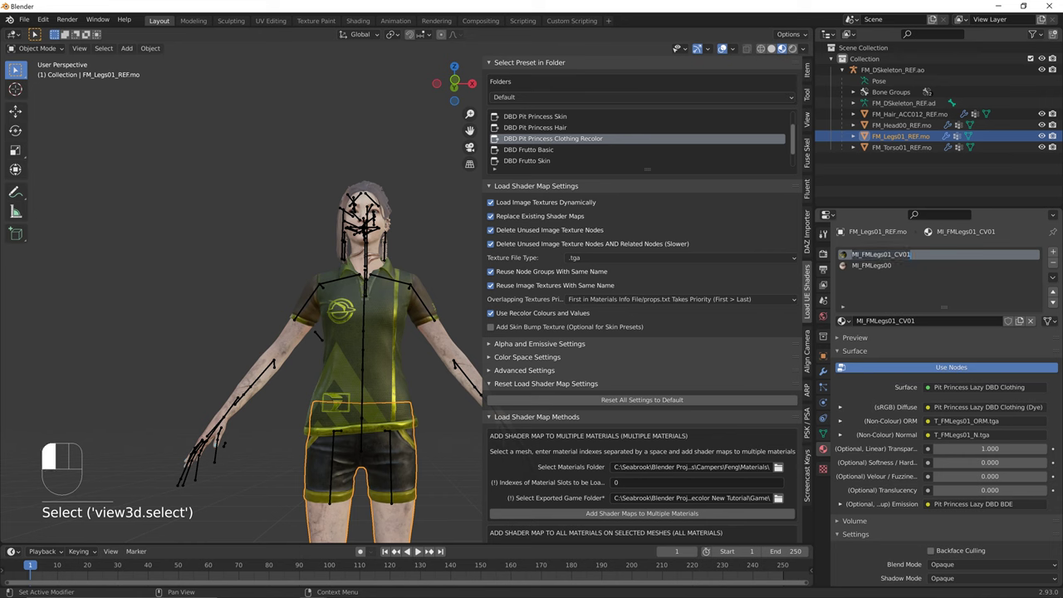
Add the CV02 recolor shader maps to material slot 0 of the torso mesh and of the legs mesh
{"action": "left_click", "coordinate": [358, 349]}
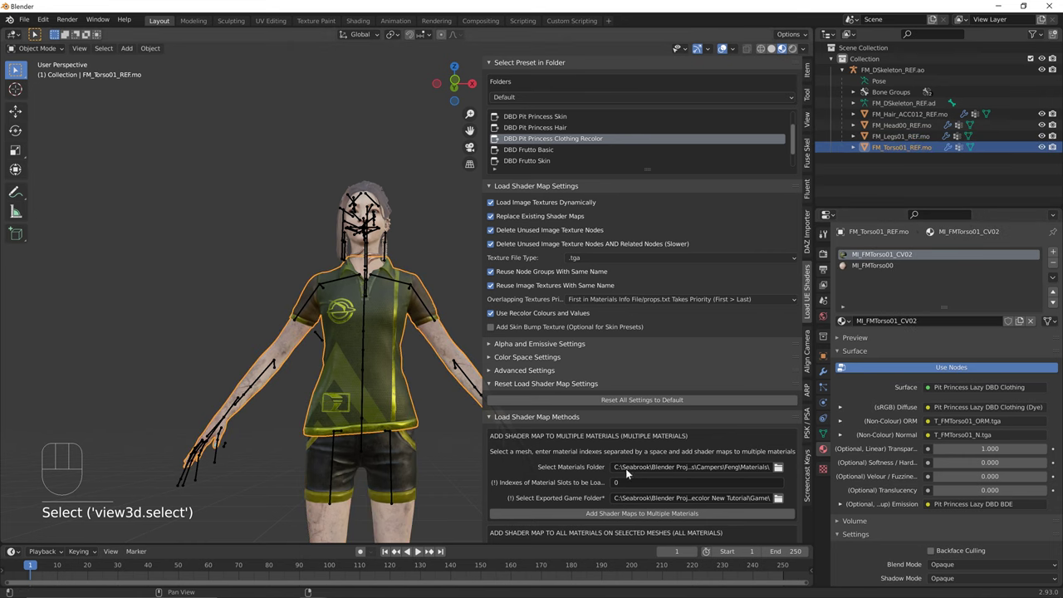
{"action": "left_click", "coordinate": [615, 513]}
{"action": "left_click", "coordinate": [390, 455]}
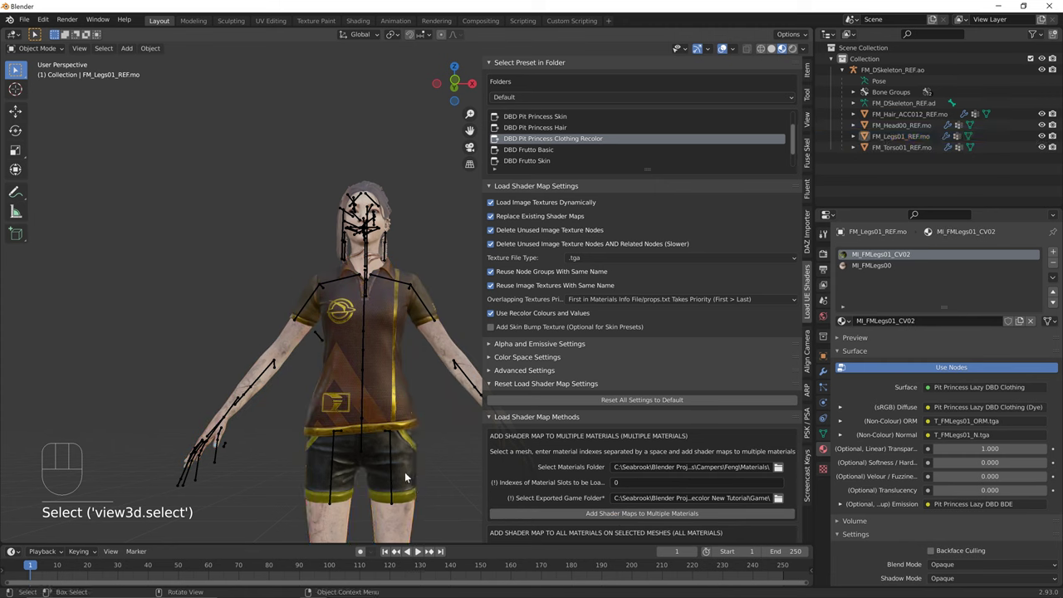
{"action": "left_click", "coordinate": [404, 477]}
{"action": "left_click", "coordinate": [565, 513]}
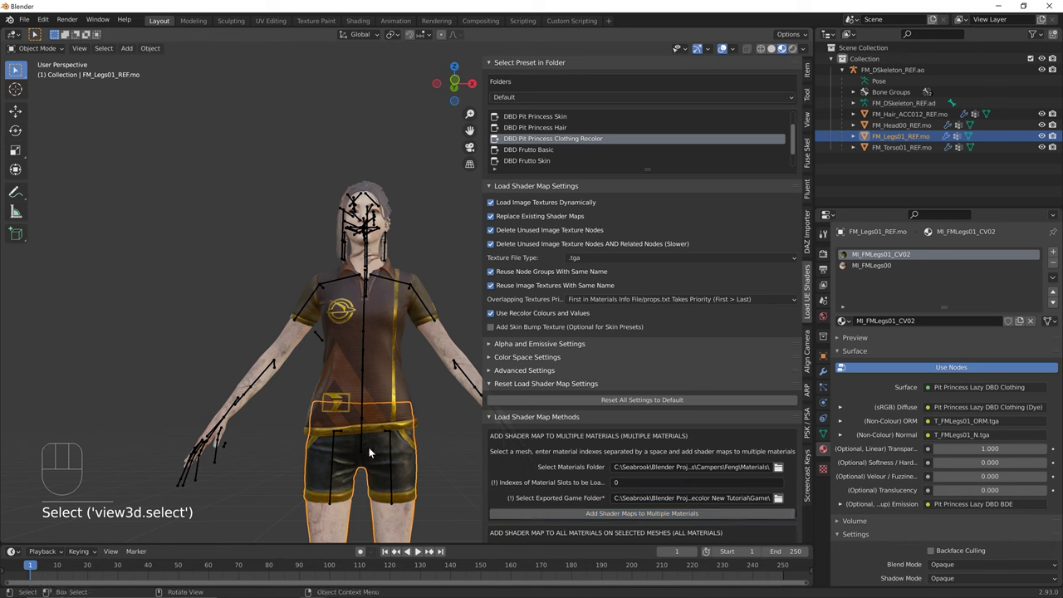
Rename the torso clothing material to MI_FMTorso01_CV03 and the legs clothing material to MI_FMLegs01_CV03
{"action": "left_click", "coordinate": [366, 351]}
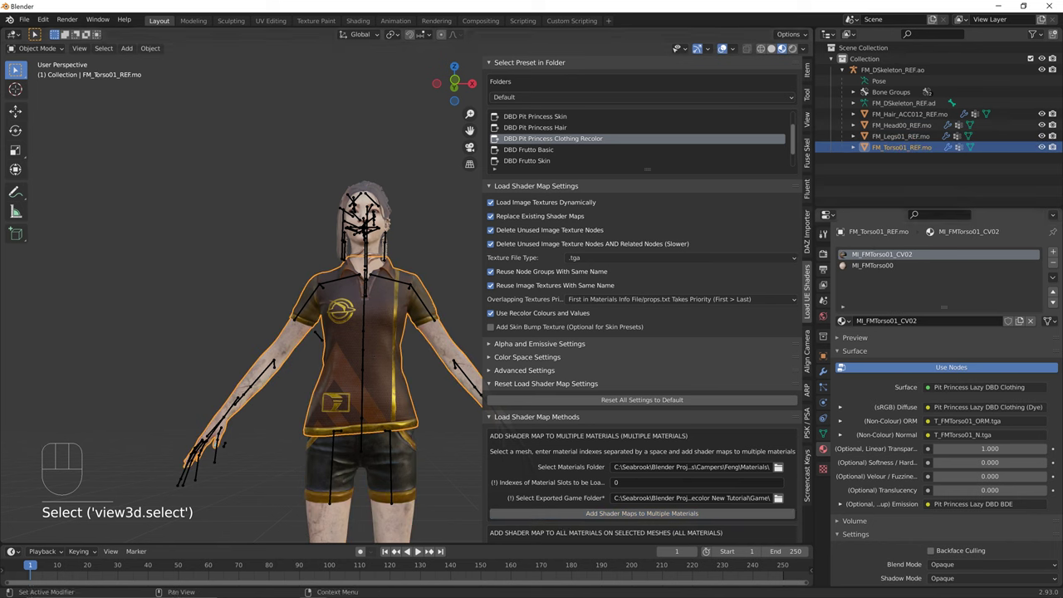
{"action": "left_click", "coordinate": [880, 255]}
{"action": "type", "text": "3"}
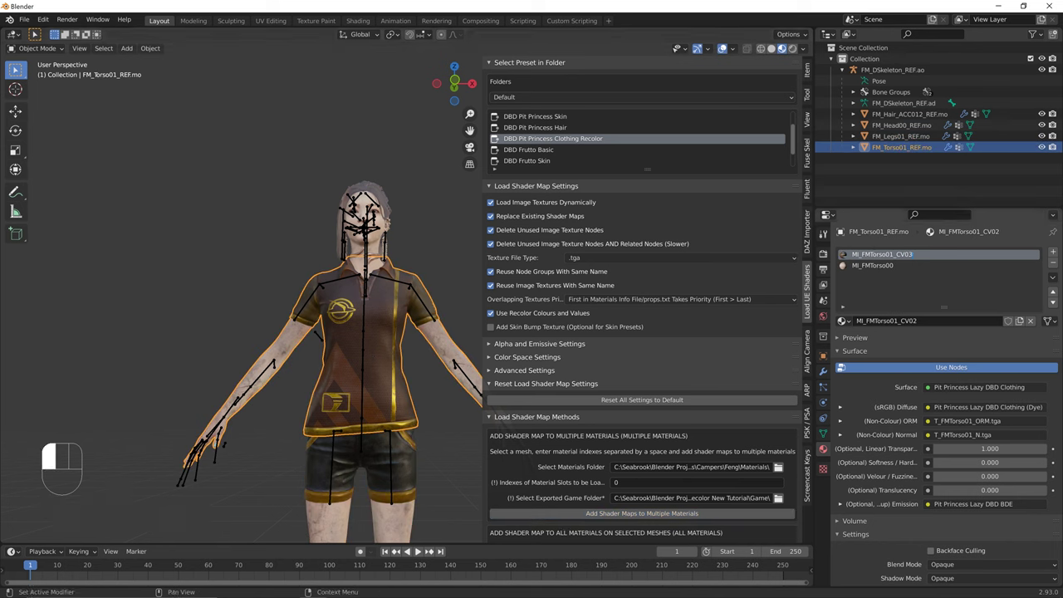
{"action": "left_click", "coordinate": [400, 480]}
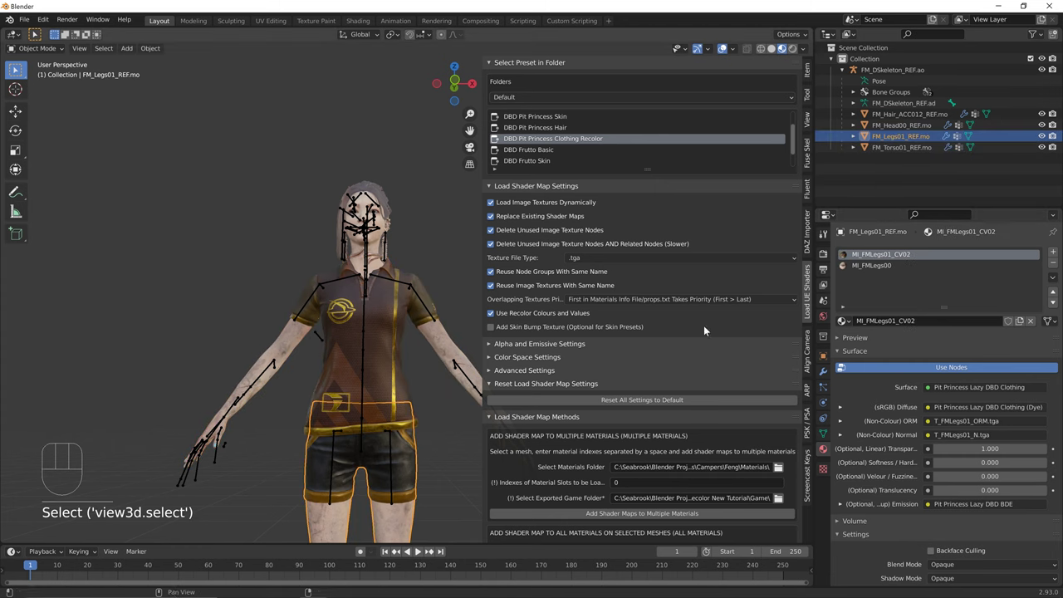
{"action": "double_click", "coordinate": [926, 265]}
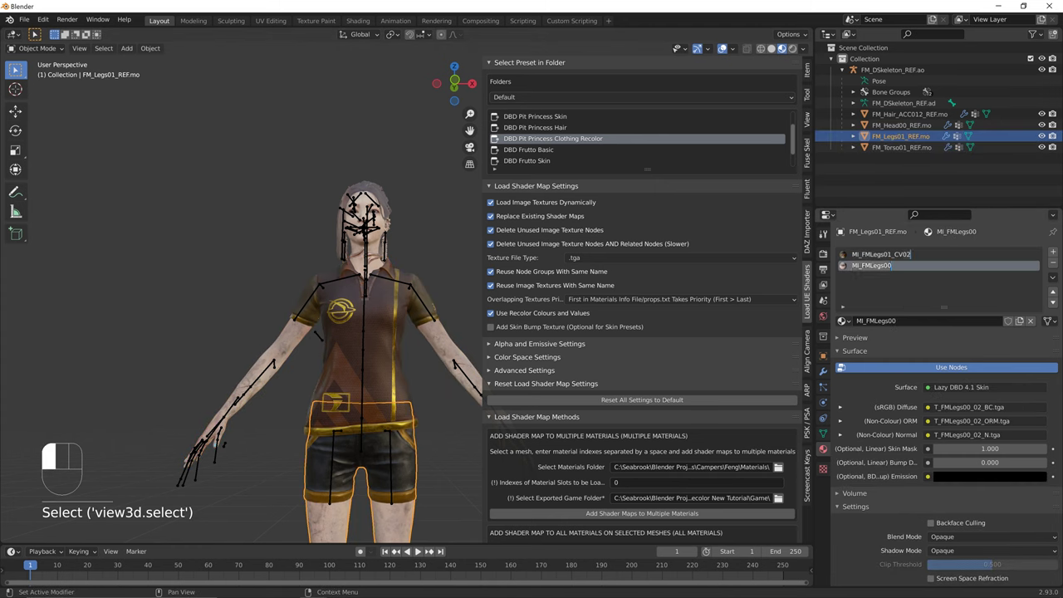
{"action": "key", "text": "BackSpace"}
{"action": "type", "text": "3"}
{"action": "key", "text": "Return"}
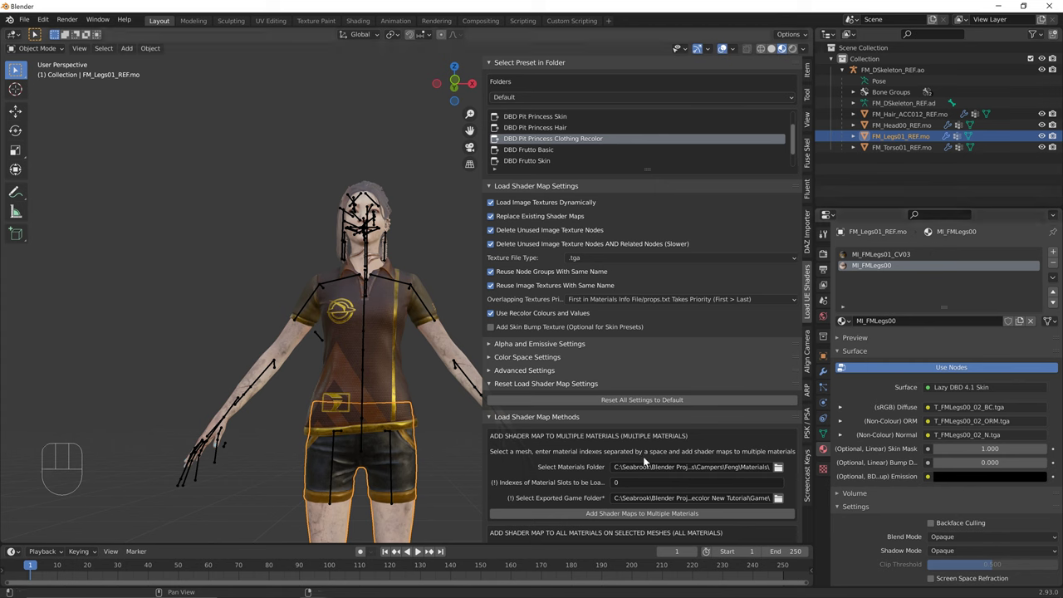
Add the CV03 recolor shader maps to slot 0 of the legs mesh and of the torso mesh
{"action": "left_click", "coordinate": [631, 511]}
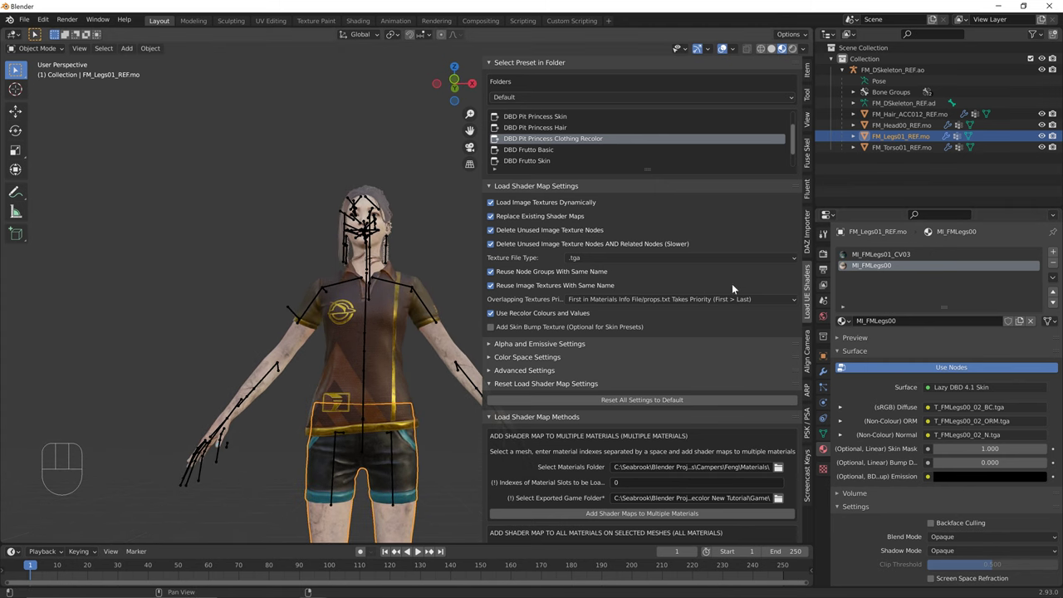
{"action": "left_click", "coordinate": [892, 257]}
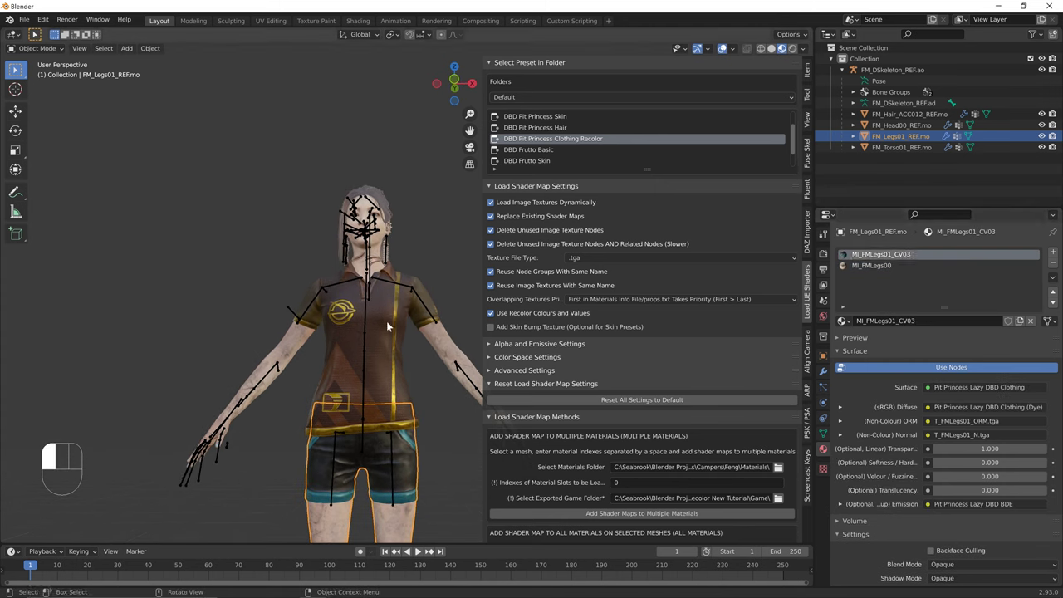
{"action": "left_click", "coordinate": [379, 346]}
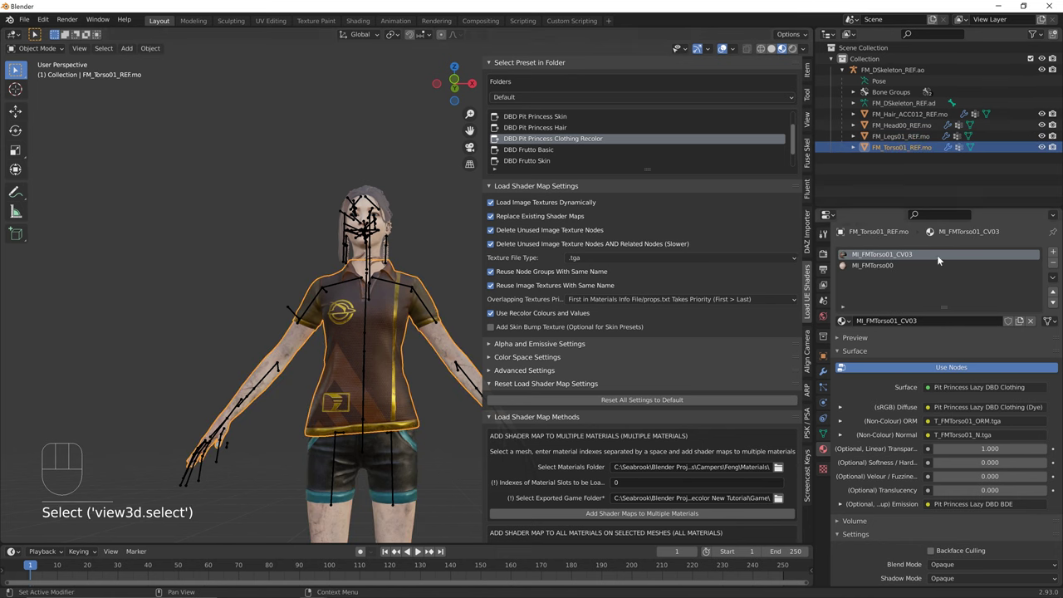
{"action": "left_click", "coordinate": [642, 513]}
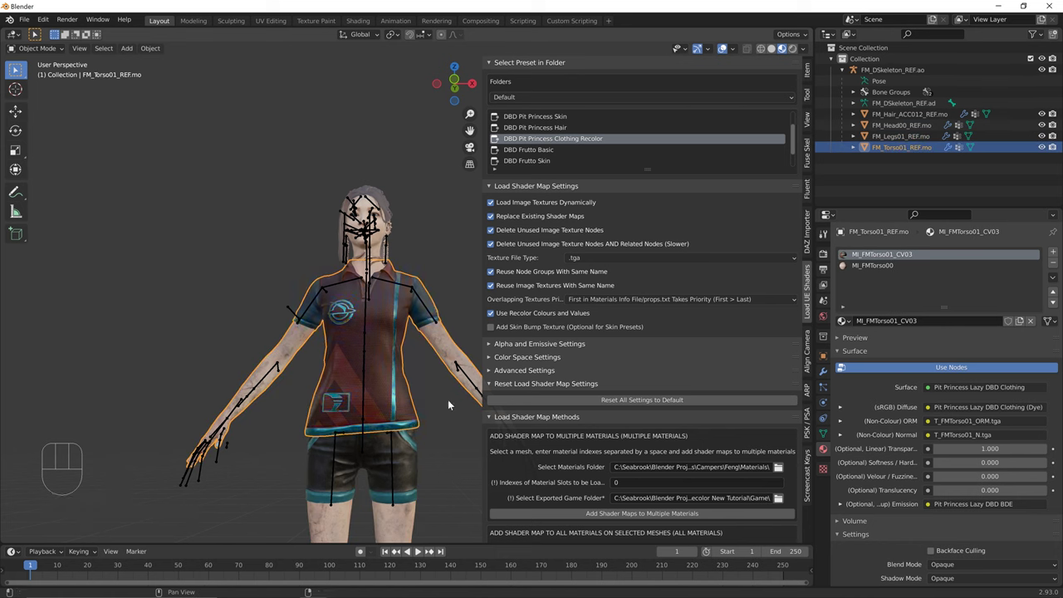
Rename the torso clothing material to MI_FMTorso01_CV04 and the legs clothing material to MI_FMLegs01_CV04
{"action": "double_click", "coordinate": [926, 256]}
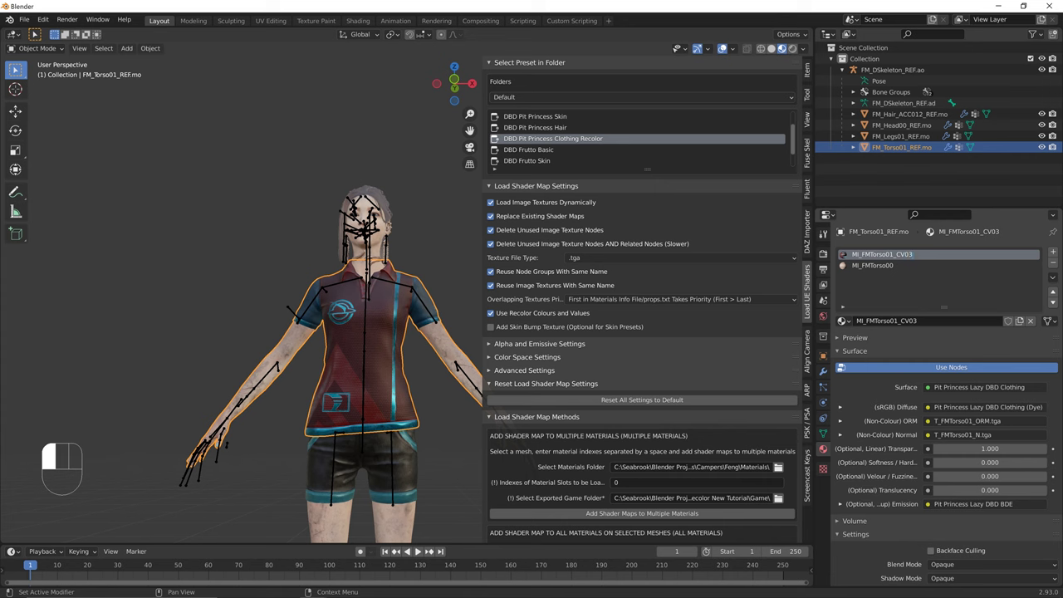
{"action": "left_click", "coordinate": [374, 465]}
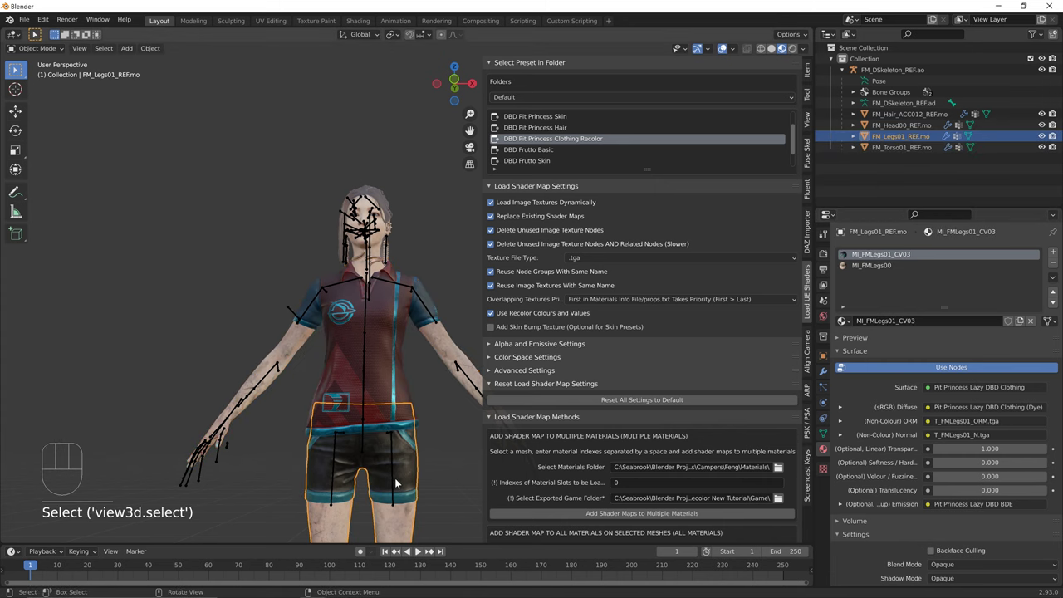
{"action": "left_click", "coordinate": [881, 255]}
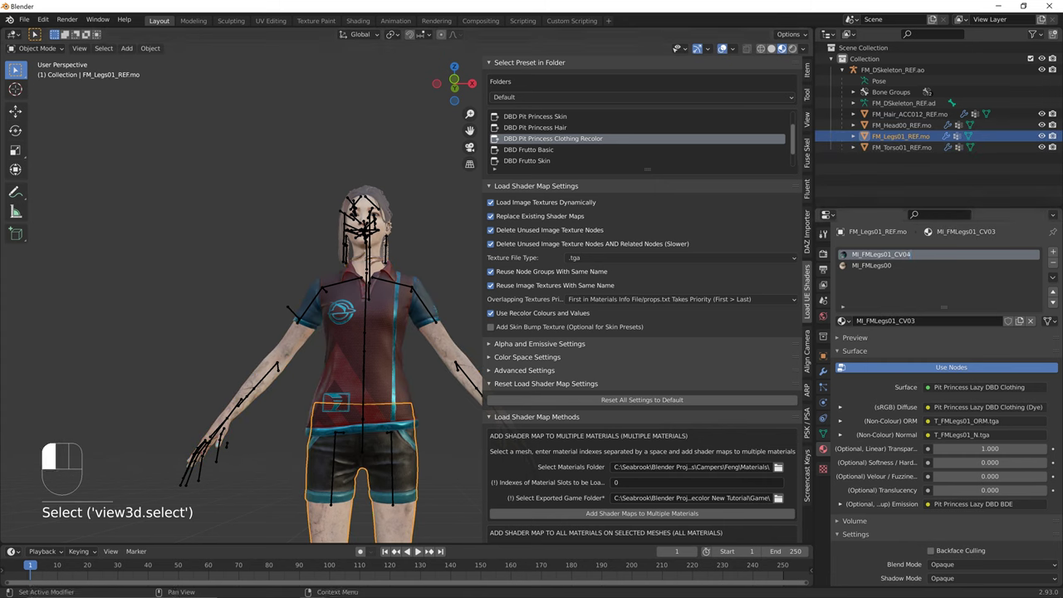
Add the CV04 recolor shader maps to material slot 0 of the legs and torso meshes
{"action": "left_click", "coordinate": [613, 514]}
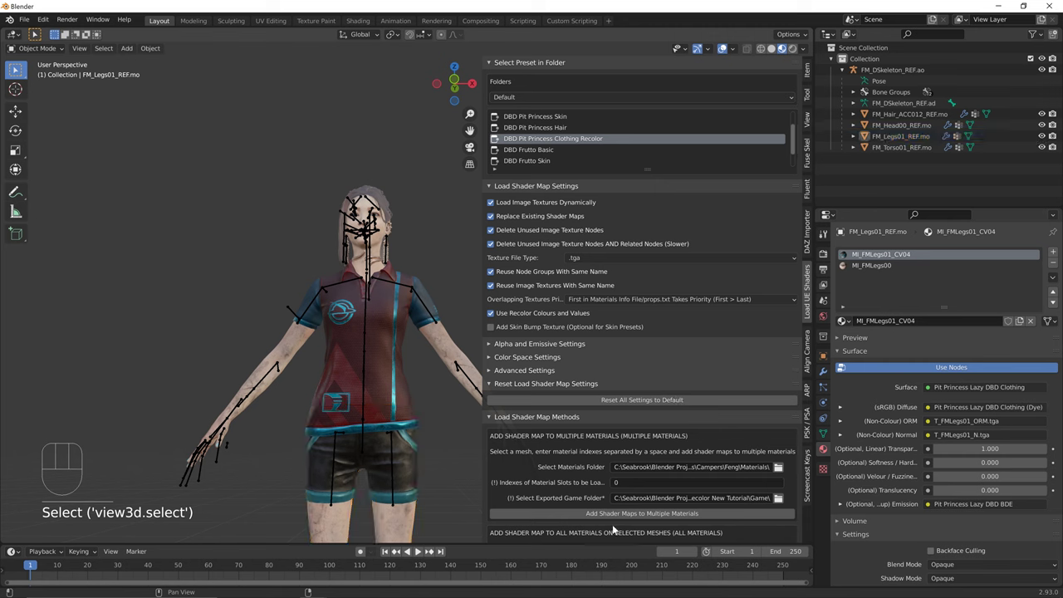
{"action": "left_click", "coordinate": [370, 480]}
{"action": "left_click", "coordinate": [581, 513]}
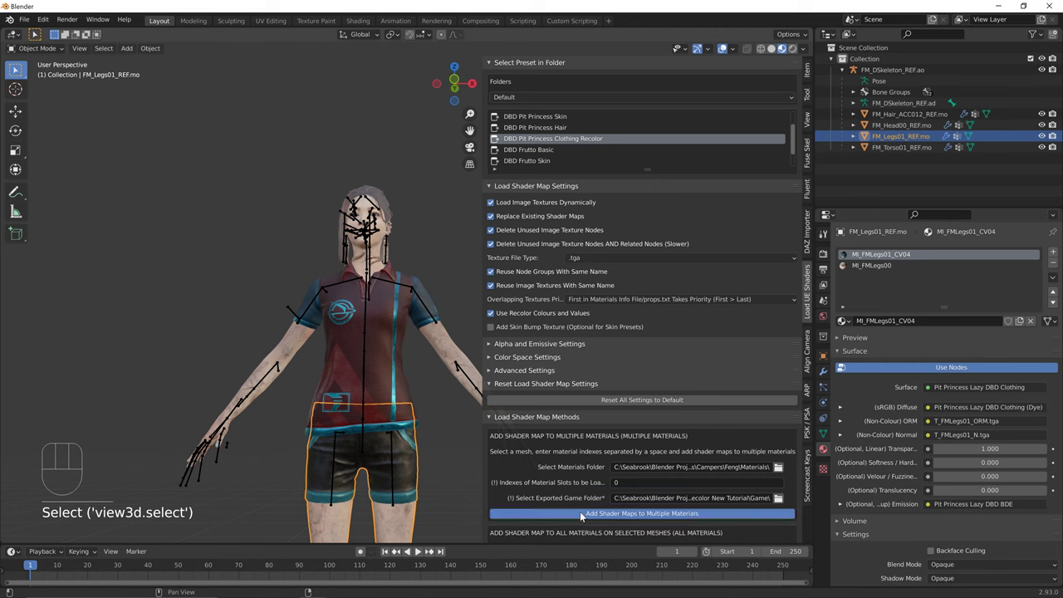
{"action": "left_click", "coordinate": [401, 396]}
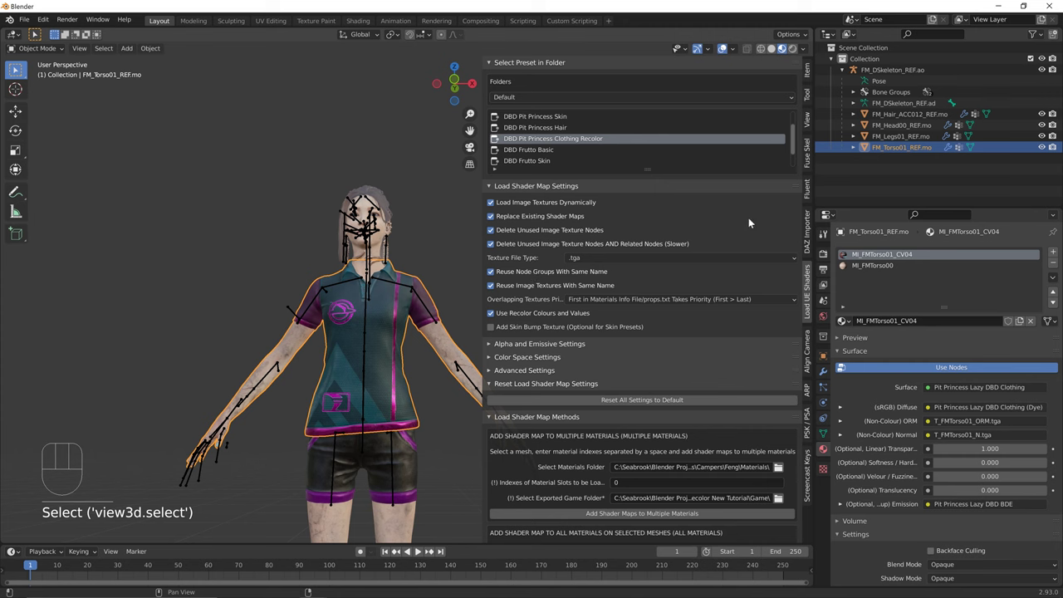
Rename the torso and legs clothing materials with the suffix CV05 and try to add shader maps to the legs
{"action": "double_click", "coordinate": [883, 254]}
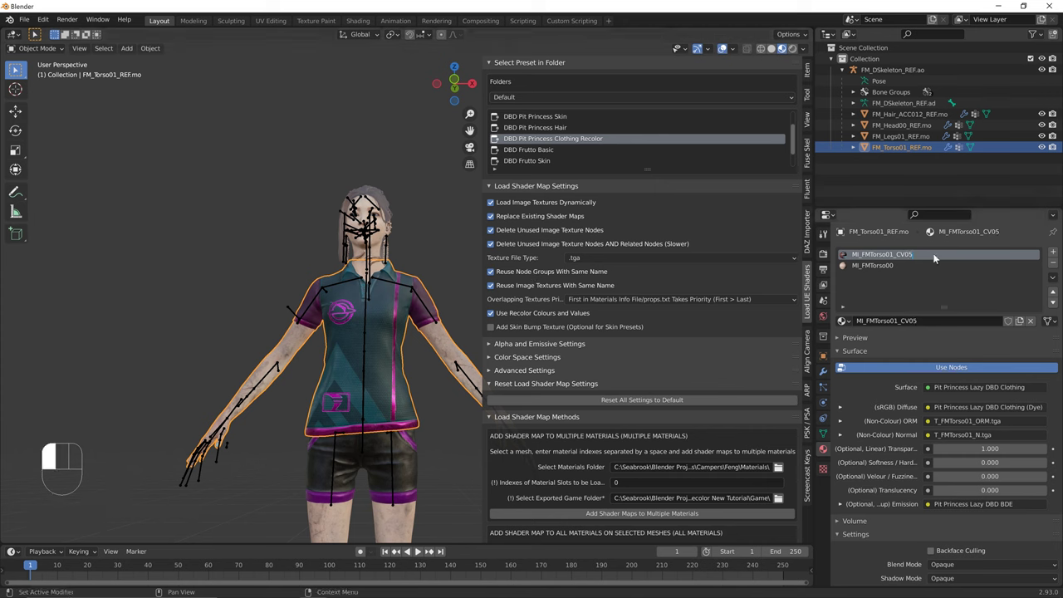
{"action": "left_click", "coordinate": [451, 402]}
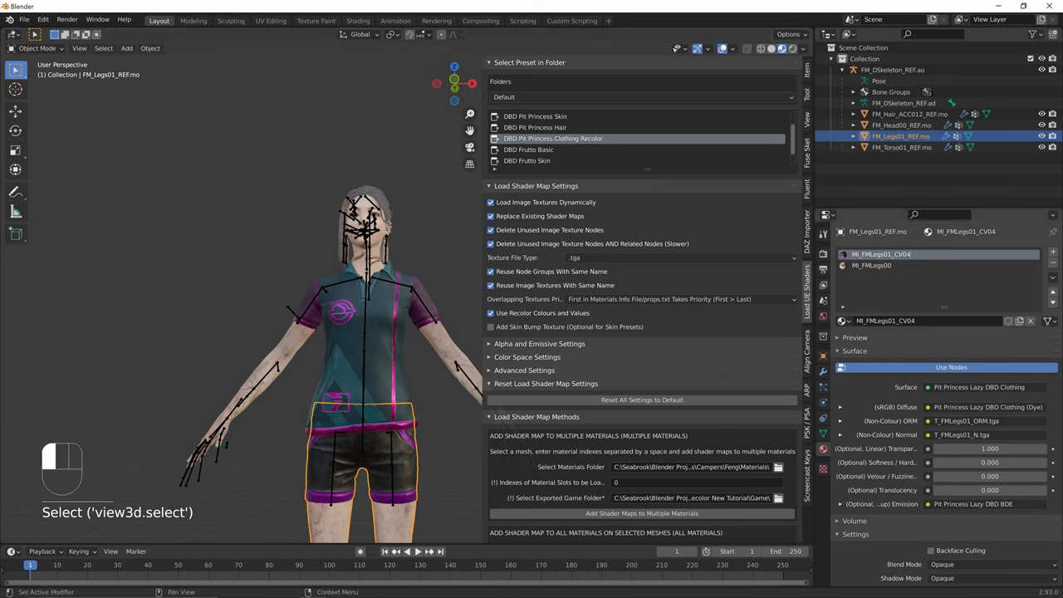
{"action": "left_click", "coordinate": [673, 513]}
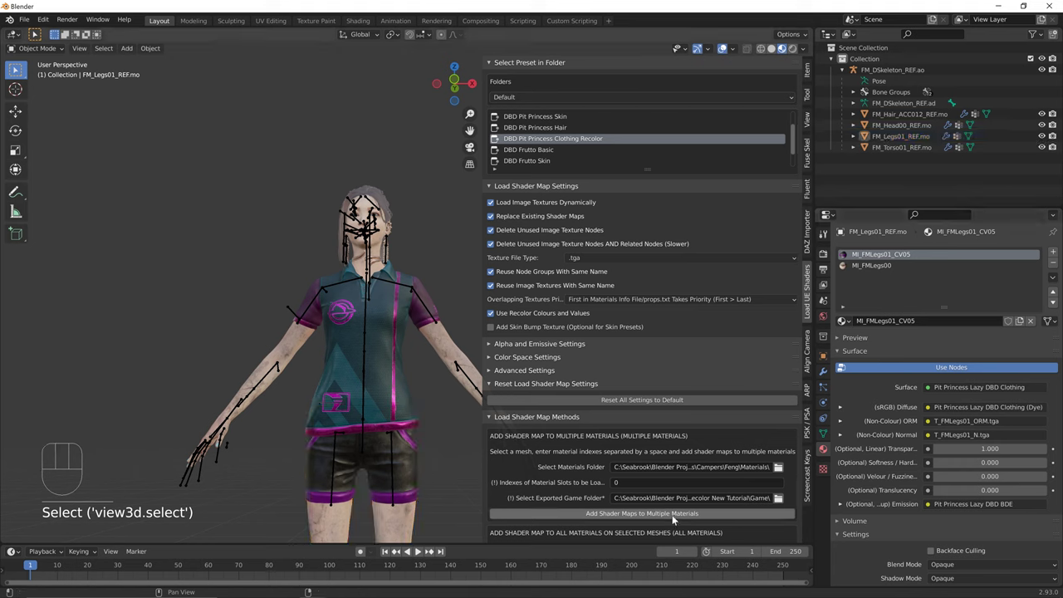
{"action": "left_click", "coordinate": [415, 473]}
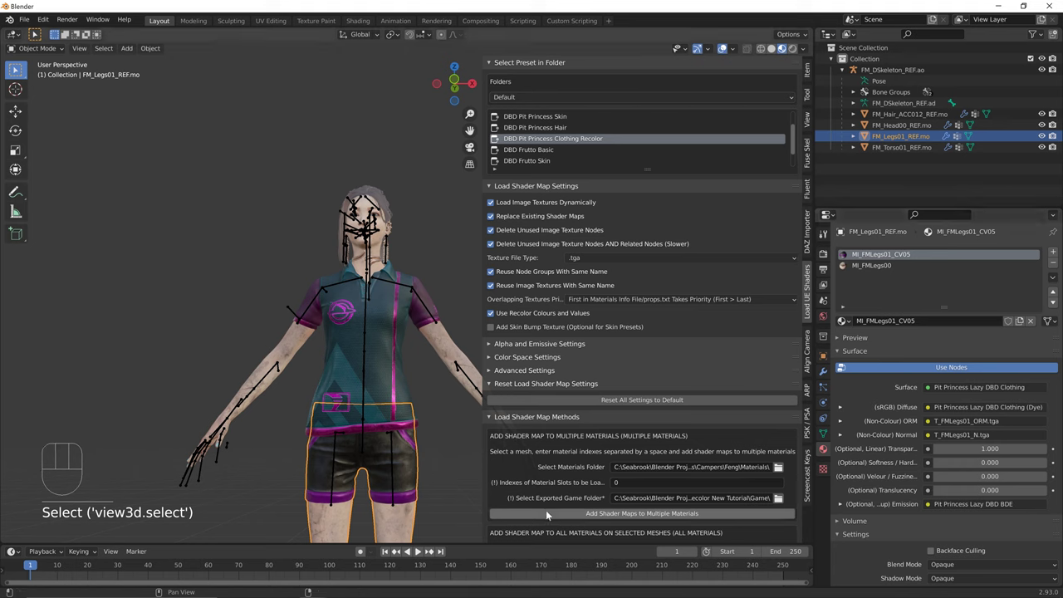
{"action": "left_click", "coordinate": [546, 514]}
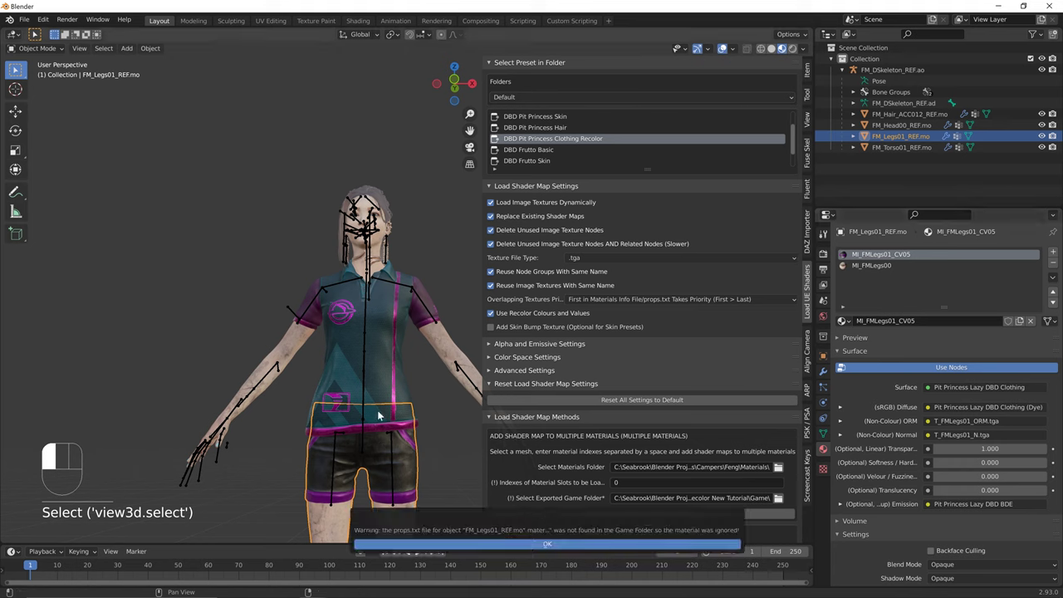
{"action": "left_click", "coordinate": [502, 546]}
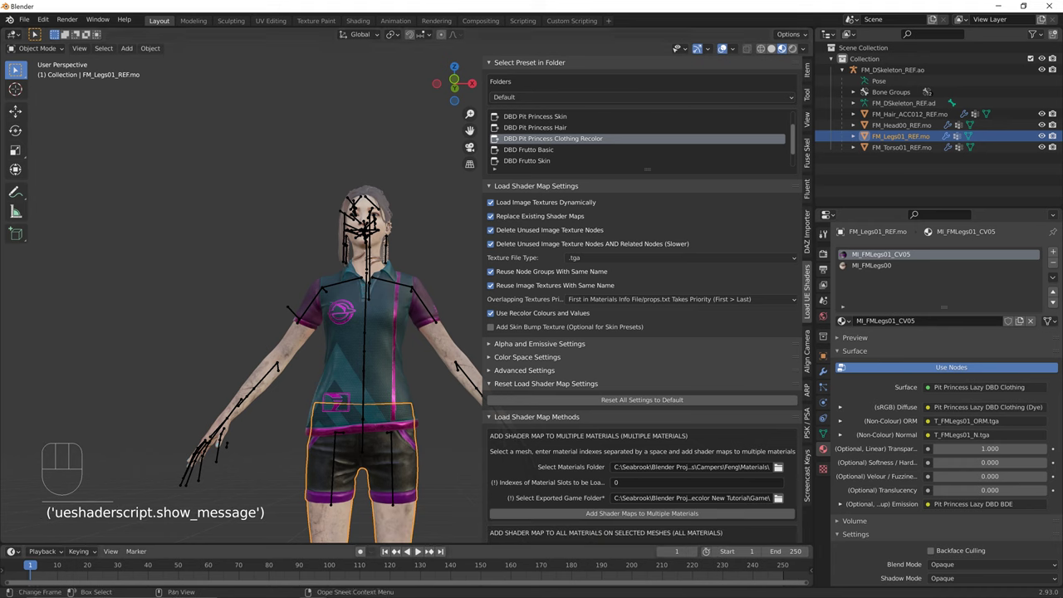
Switch to File Explorer's Outfit01 folder, check which recolor numbers exist for the legs and torso, and return to Blender
{"action": "mouse_move", "coordinate": [366, 587]}
{"action": "mouse_move", "coordinate": [258, 587]}
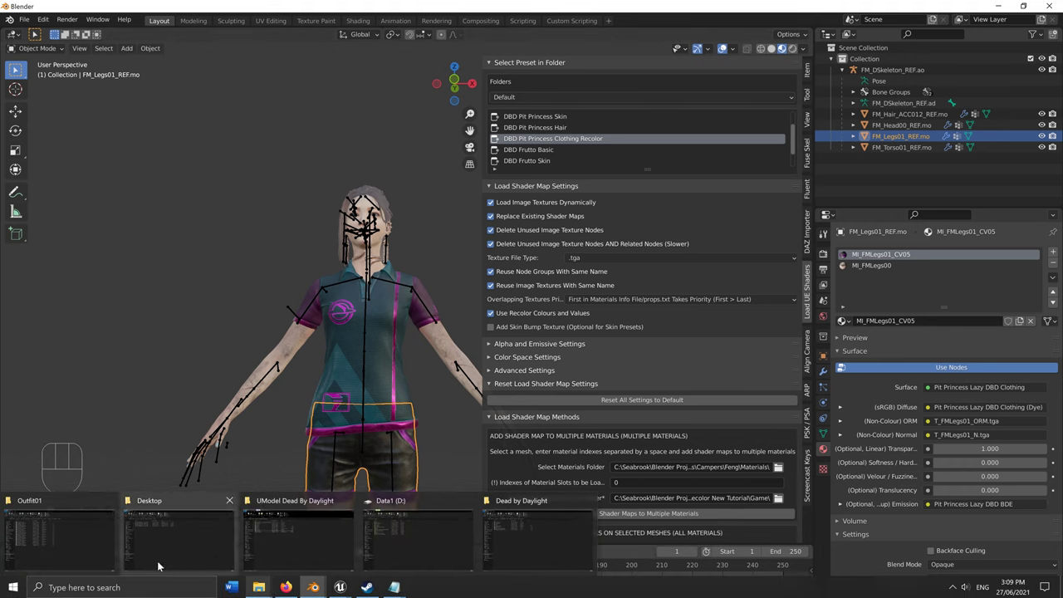
{"action": "left_click", "coordinate": [76, 568]}
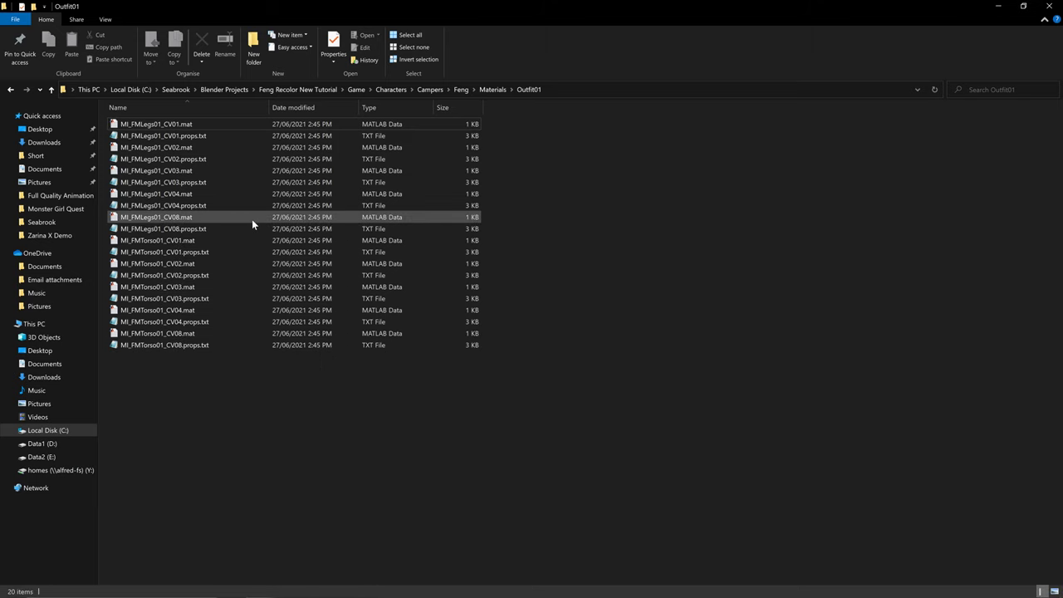
{"action": "key", "text": "alt+Tab"}
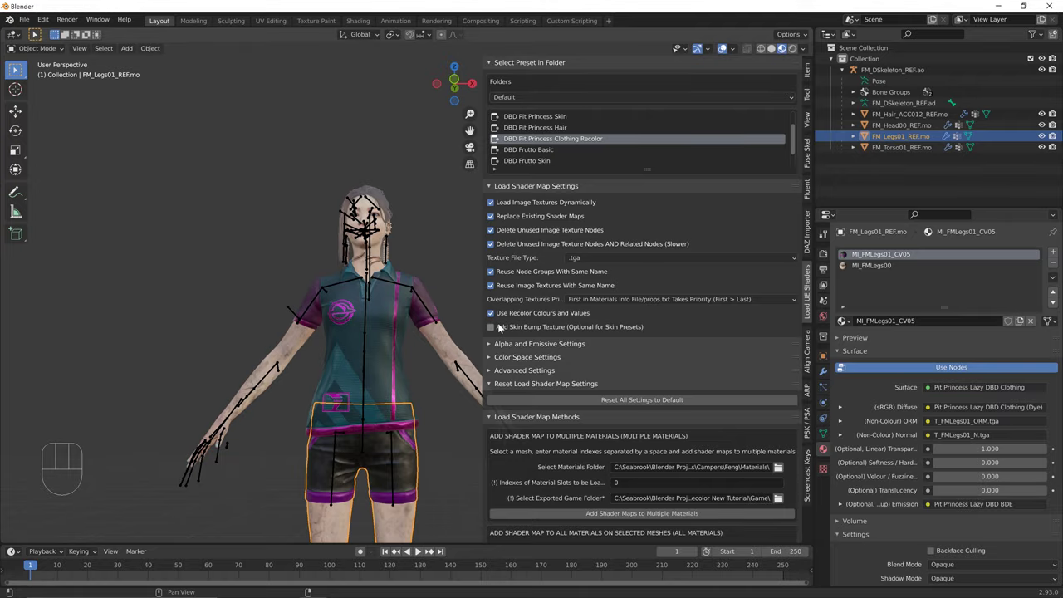
Rename the materials to MI_FMLegs01_CV08 and MI_FMTorso01_CV08, checking the torso file name in File Explorer's Outfit01 folder
{"action": "double_click", "coordinate": [921, 259]}
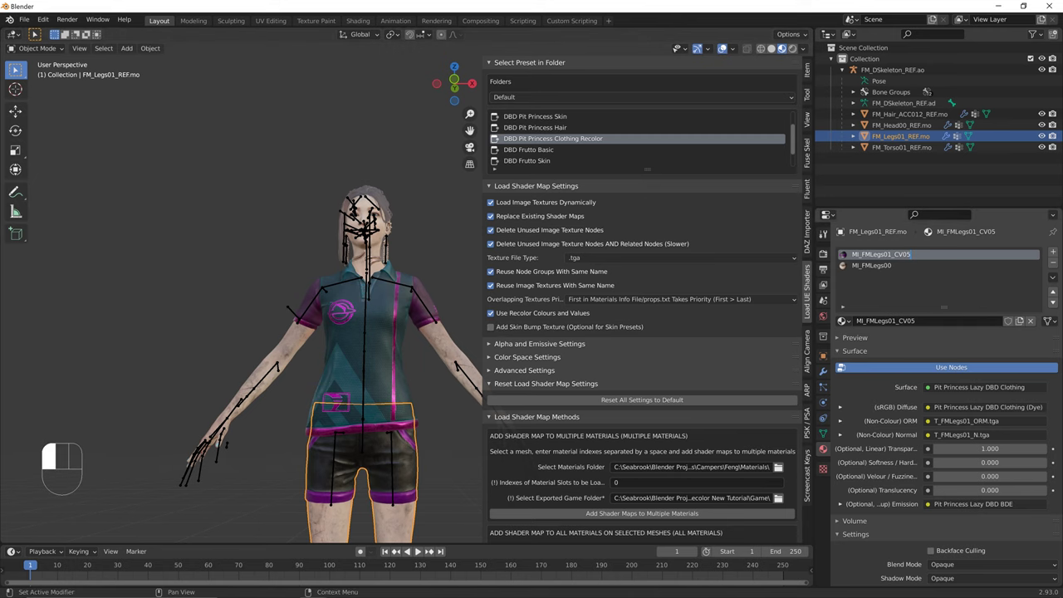
{"action": "key", "text": "alt+Tab"}
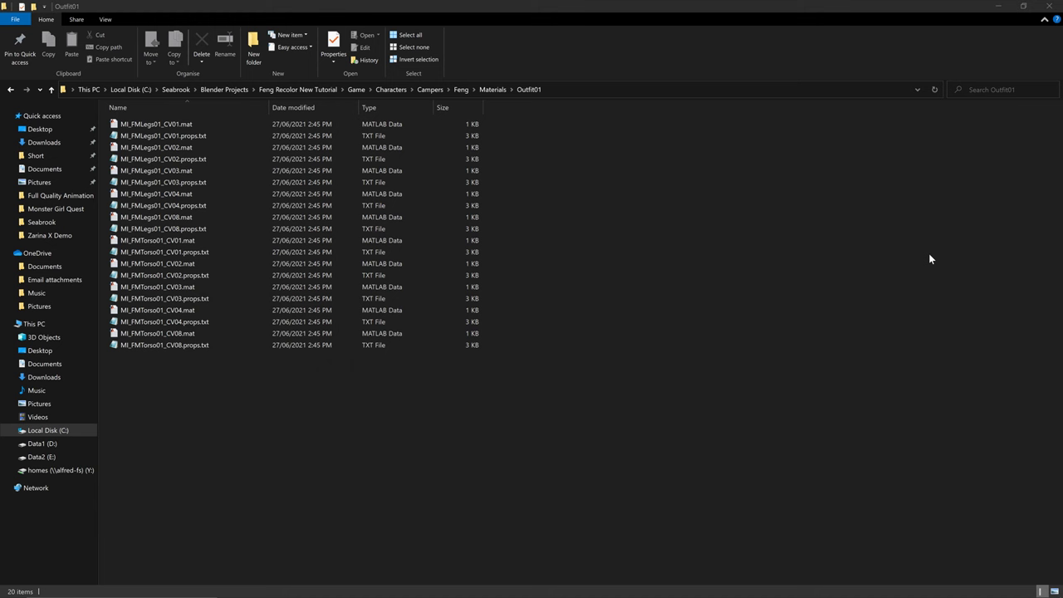
{"action": "left_click", "coordinate": [180, 334]}
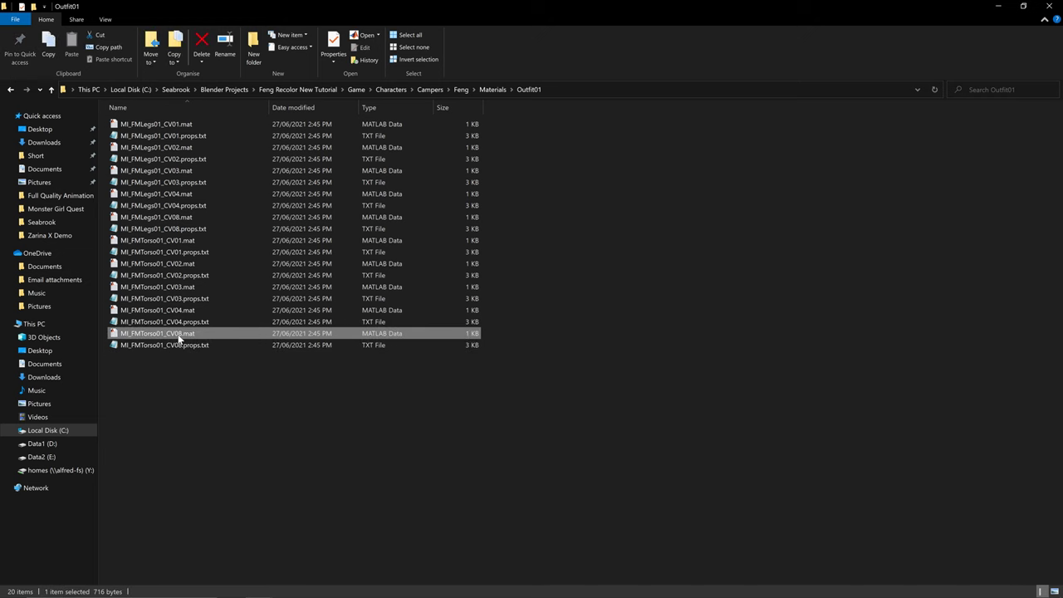
{"action": "key", "text": "alt+Tab"}
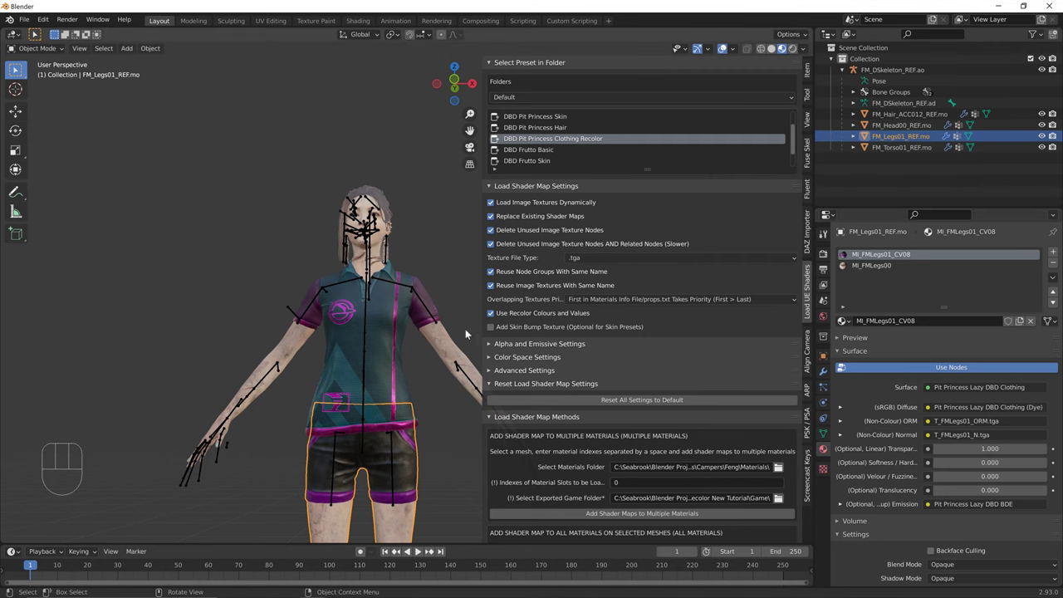
{"action": "left_click", "coordinate": [379, 353]}
{"action": "left_click", "coordinate": [913, 255]}
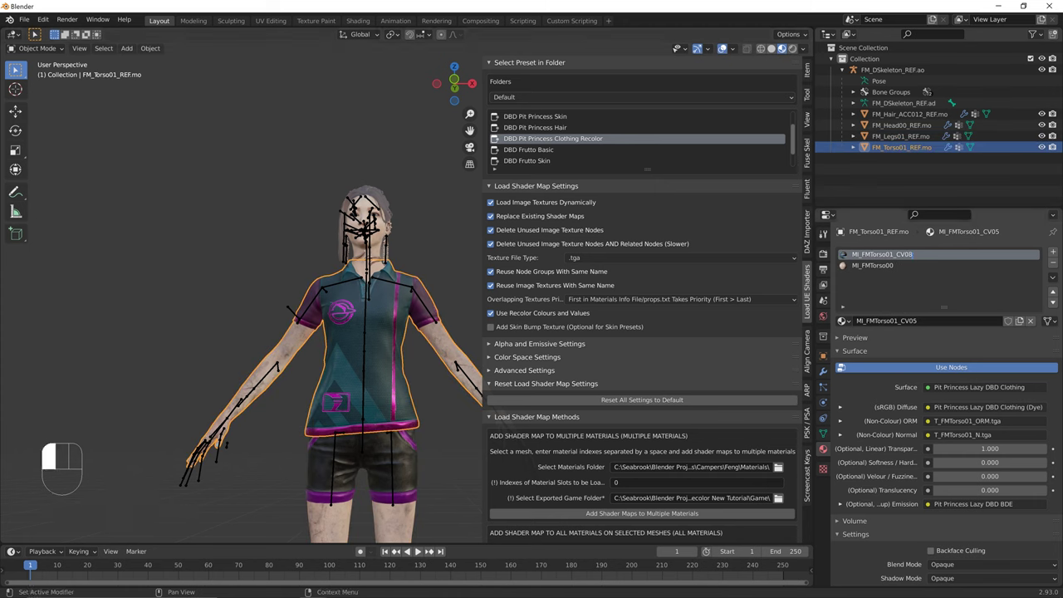
Add the CV08 recolor shader maps to slot 0 of the torso and legs meshes and inspect the recolored outfit
{"action": "left_click", "coordinate": [581, 513]}
{"action": "left_click", "coordinate": [385, 492]}
{"action": "middle_click_drag", "start_coordinate": [464, 486], "coordinate": [386, 375]}
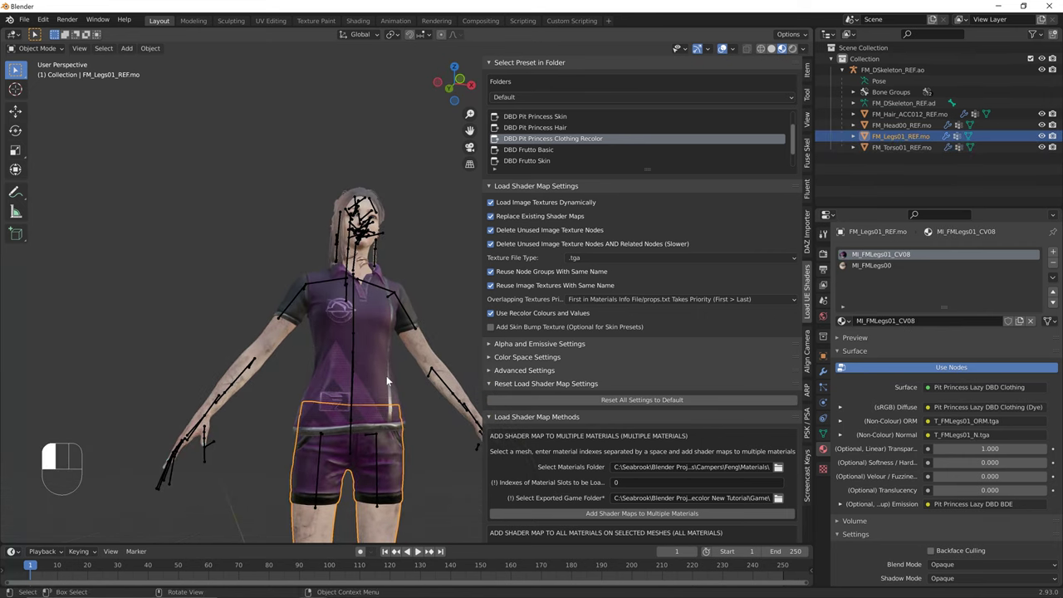
Inspect the dye colours in the torso's MI_FMTorso01_CV08 material nodes in the Shading workspace and return to Layout
{"action": "left_click", "coordinate": [386, 376]}
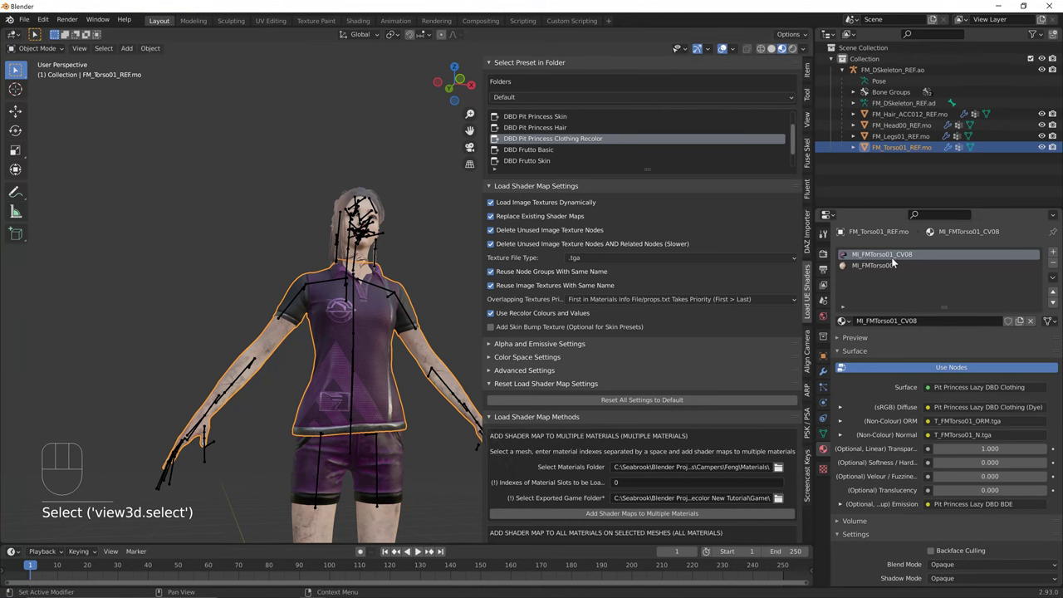
{"action": "left_click", "coordinate": [358, 21]}
{"action": "middle_click_drag", "start_coordinate": [779, 382], "coordinate": [754, 381]}
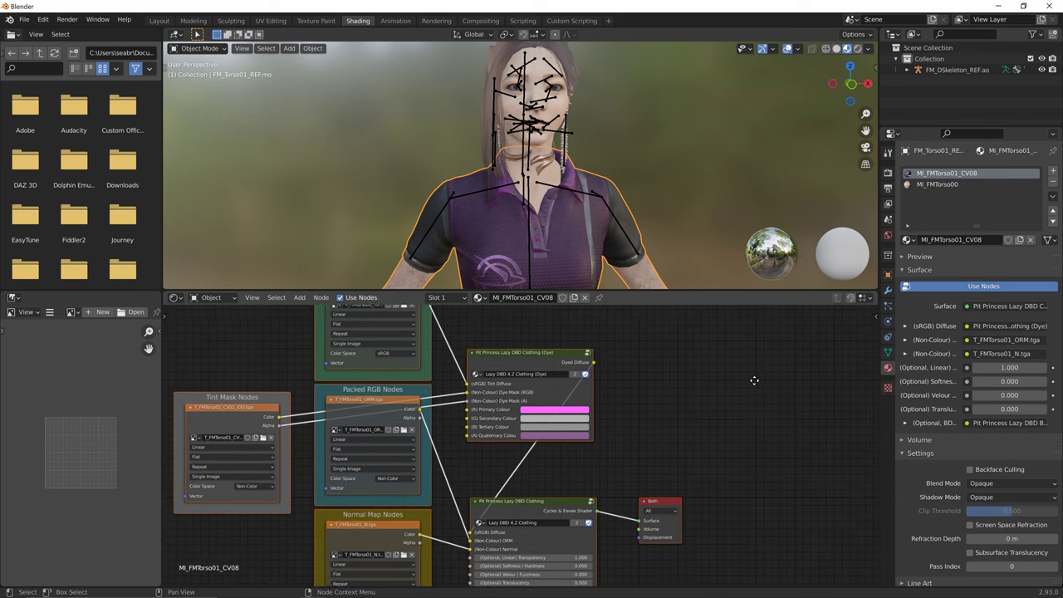
{"action": "left_click", "coordinate": [158, 21]}
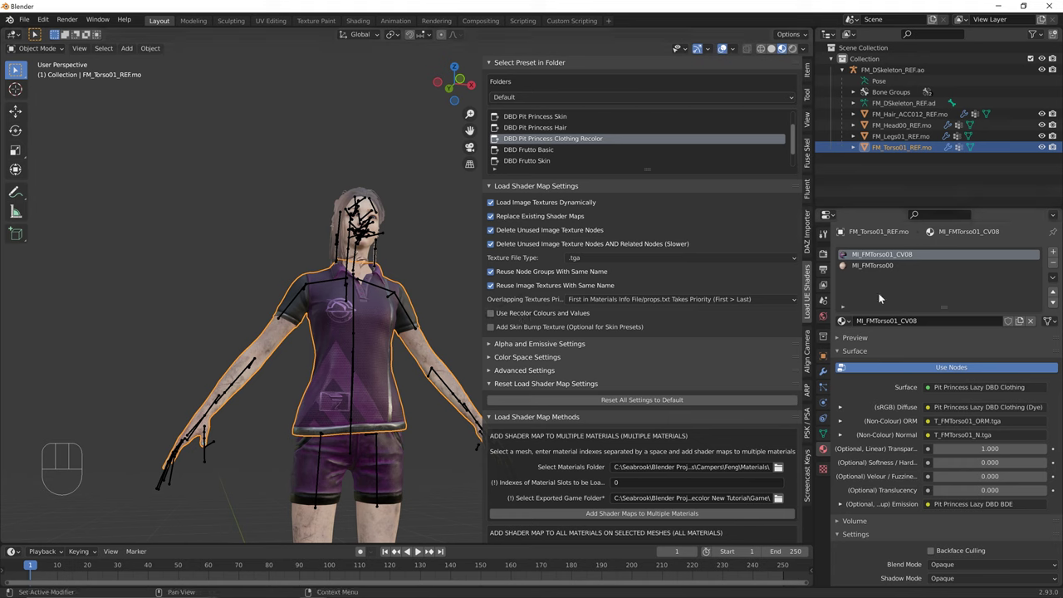
Turn off Use Recolor Colours and Values and re-add the shader maps to slot 0 of the torso and legs meshes
{"action": "double_click", "coordinate": [918, 254]}
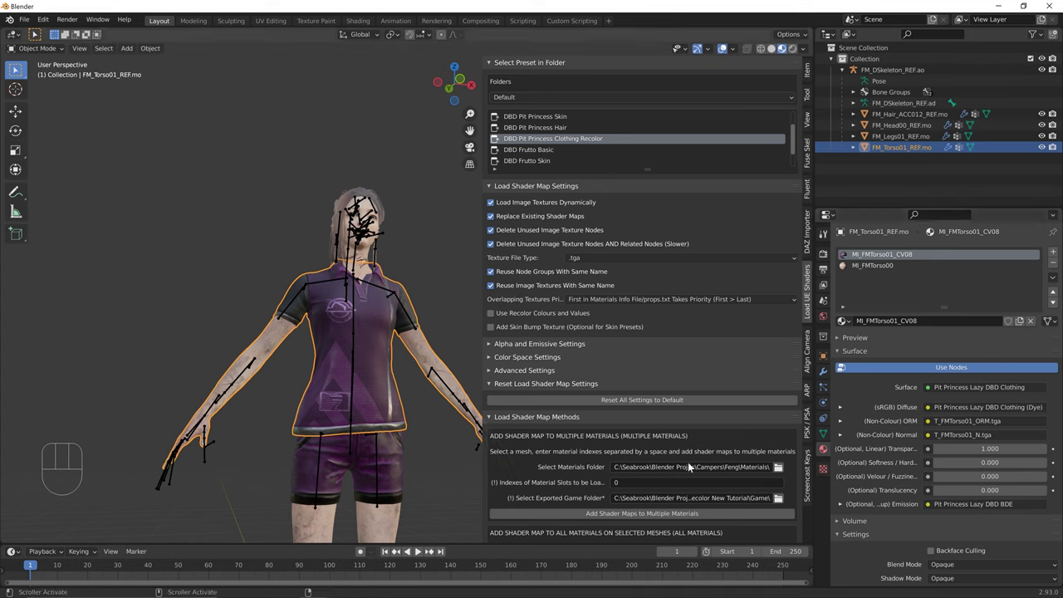
{"action": "left_click", "coordinate": [665, 513]}
{"action": "left_click", "coordinate": [390, 483]}
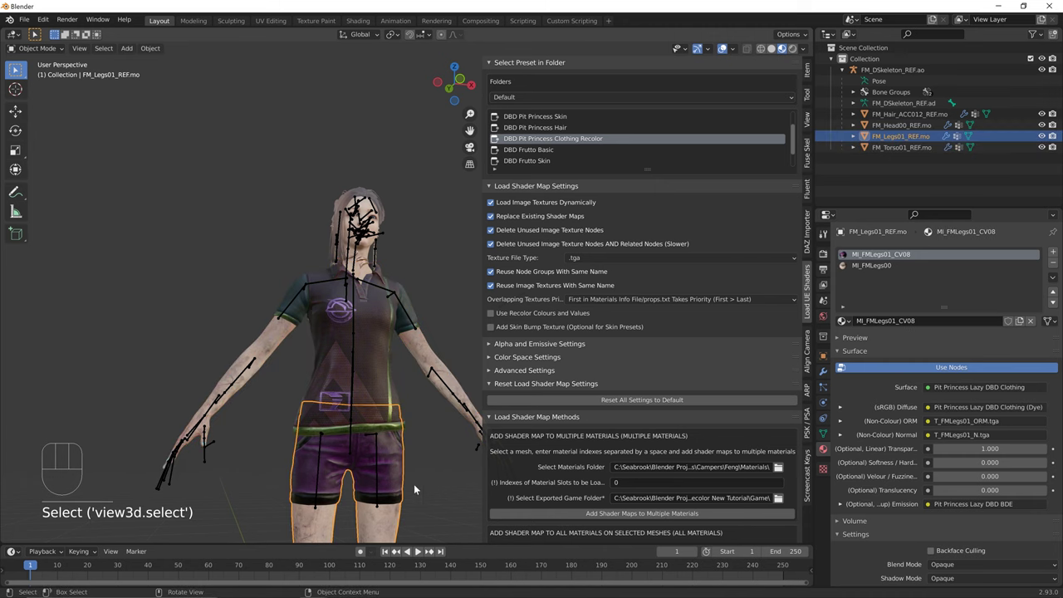
{"action": "left_click", "coordinate": [568, 515]}
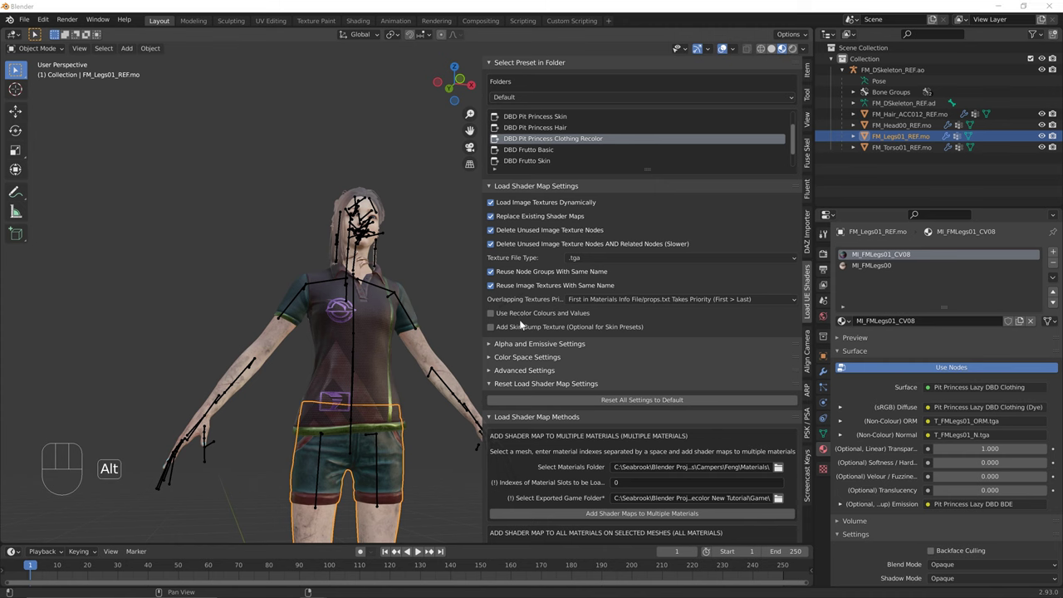
Switch to MI_FMLegs01_CV01.props.txt in Notepad, highlight the A, B, G and R channel tint values, and return to Blender
{"action": "key", "text": "alt+Tab"}
{"action": "left_click", "coordinate": [631, 135]}
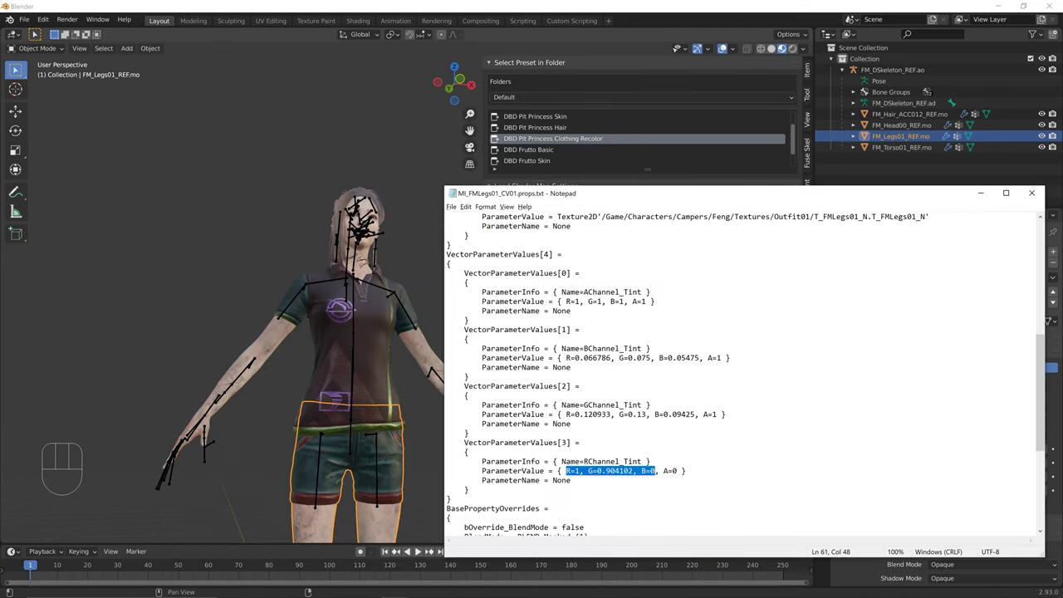
{"action": "key", "text": "Down"}
{"action": "key", "text": "Down"}
{"action": "key", "text": "shift+Up"}
{"action": "key", "text": "shift+Up"}
{"action": "key", "text": "shift+Up"}
{"action": "key", "text": "shift+Up"}
{"action": "key", "text": "shift+Up"}
{"action": "key", "text": "shift+Up"}
{"action": "key", "text": "shift+Up"}
{"action": "key", "text": "shift+Up"}
{"action": "key", "text": "shift+Up"}
{"action": "key", "text": "shift+Up"}
{"action": "key", "text": "shift+Up"}
{"action": "key", "text": "shift+Up"}
{"action": "key", "text": "shift+Up"}
{"action": "key", "text": "shift+Up"}
{"action": "key", "text": "shift+Up"}
{"action": "key", "text": "shift+Up"}
{"action": "key", "text": "shift+Up"}
{"action": "key", "text": "shift+Up"}
{"action": "key", "text": "shift+Up"}
{"action": "key", "text": "shift+Up"}
{"action": "key", "text": "shift+Home"}
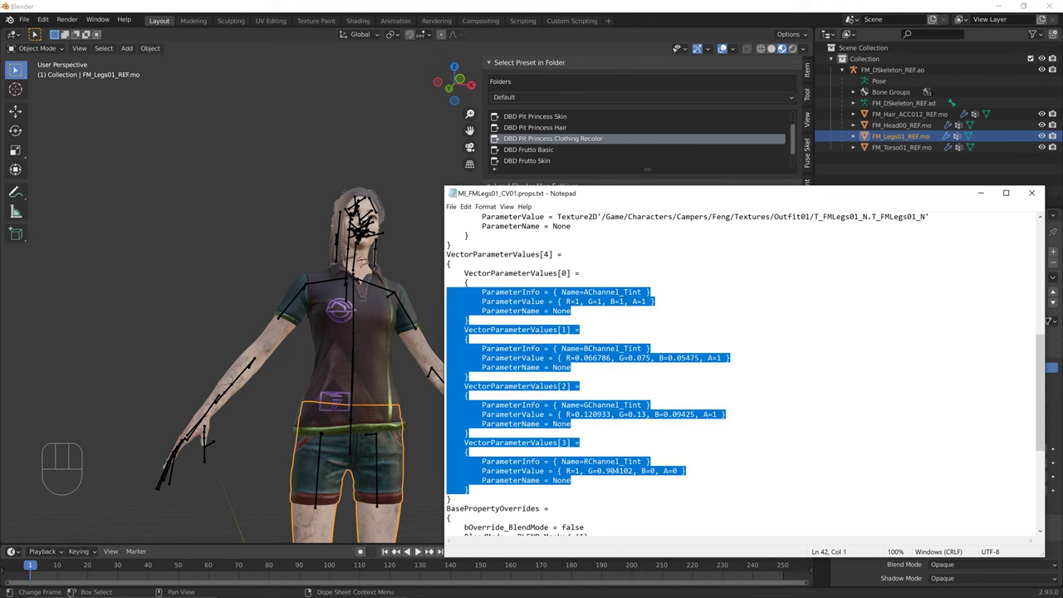
{"action": "left_click", "coordinate": [188, 274]}
Select the torso mesh in the Shading workspace and set the Primary Colour of its clothing dye node to green
{"action": "left_click", "coordinate": [358, 20]}
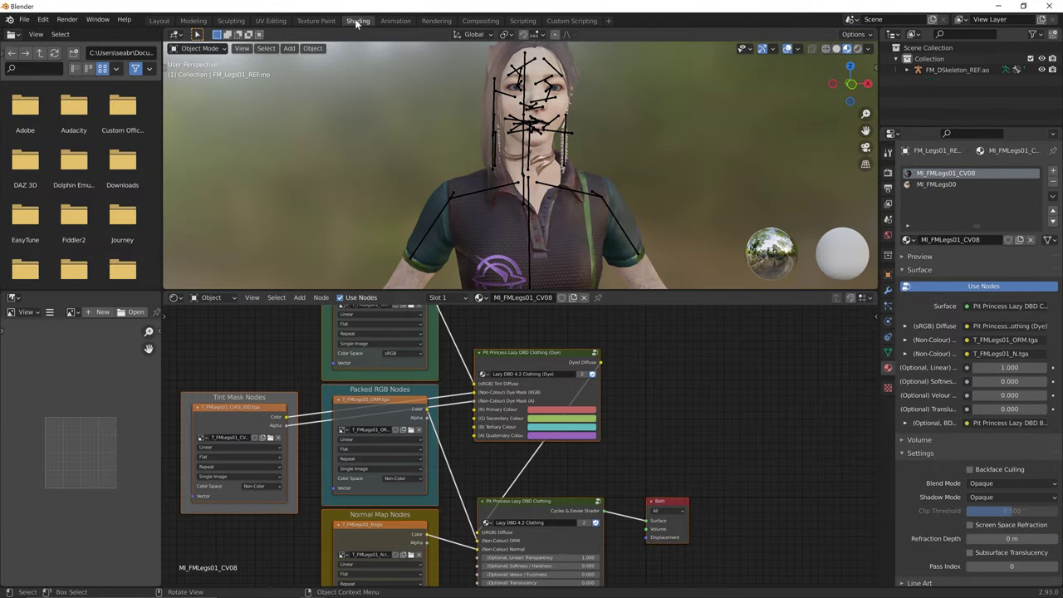
{"action": "scroll", "coordinate": [680, 192], "scroll_direction": "up", "scroll_amount": 4}
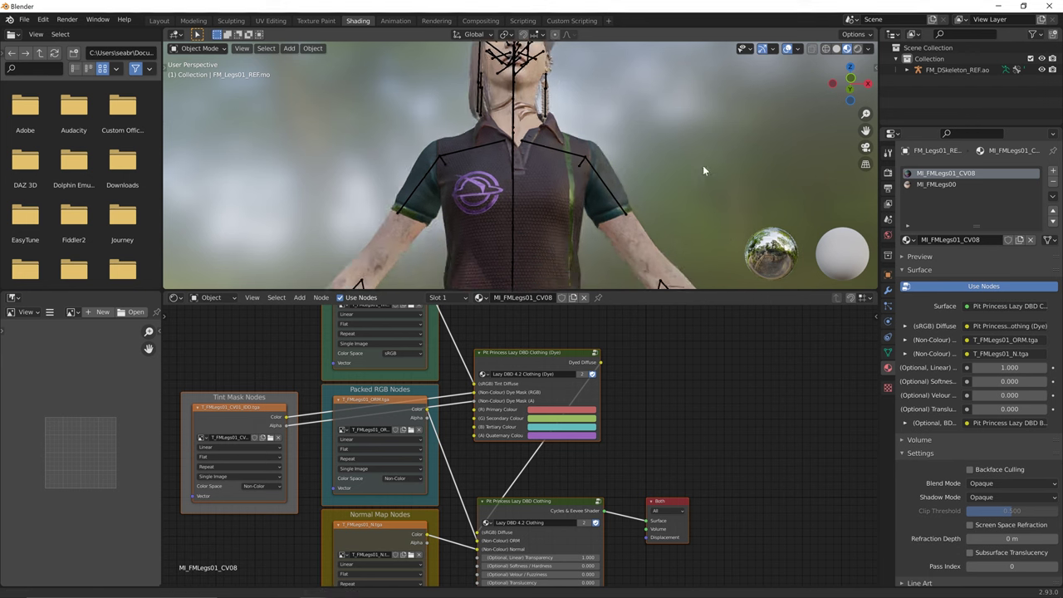
{"action": "middle_click_drag", "start_coordinate": [703, 165], "coordinate": [513, 144], "text": "shift"}
{"action": "left_click", "coordinate": [513, 145]}
{"action": "middle_click_drag", "start_coordinate": [601, 256], "coordinate": [592, 256]}
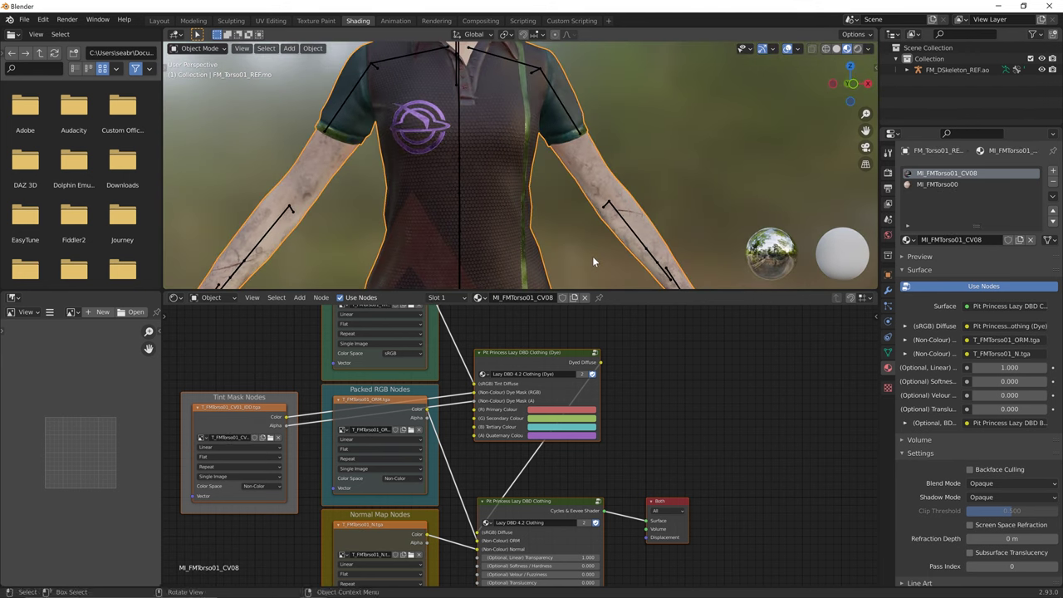
{"action": "left_click", "coordinate": [567, 407]}
{"action": "left_click", "coordinate": [545, 324]}
{"action": "left_click_drag", "start_coordinate": [546, 323], "coordinate": [538, 313]}
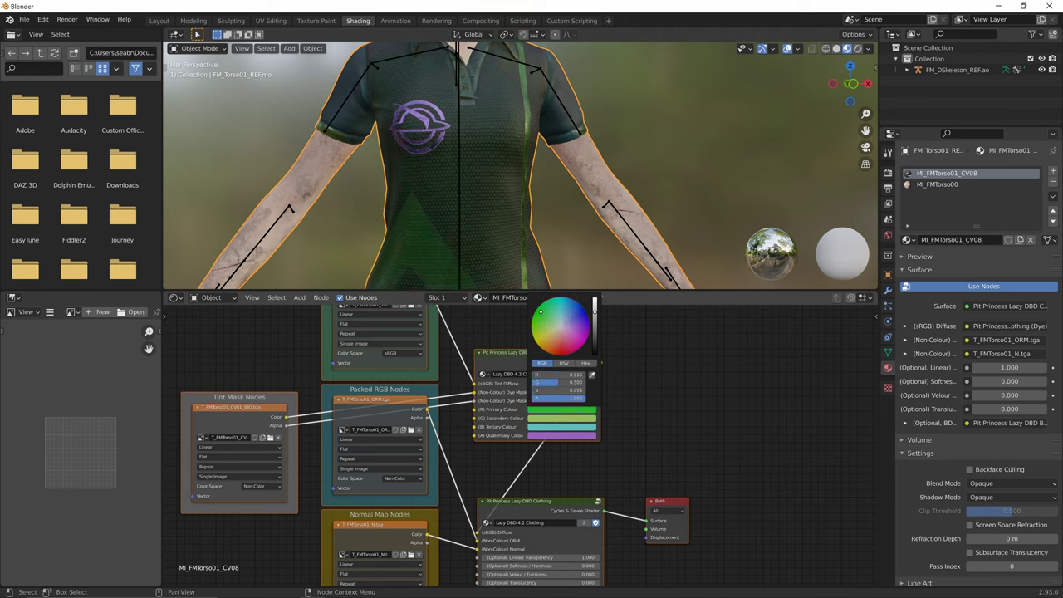
Set the torso dye node's Quaternary Colour to magenta and its Tertiary Colour to pale beige
{"action": "left_click", "coordinate": [570, 437]}
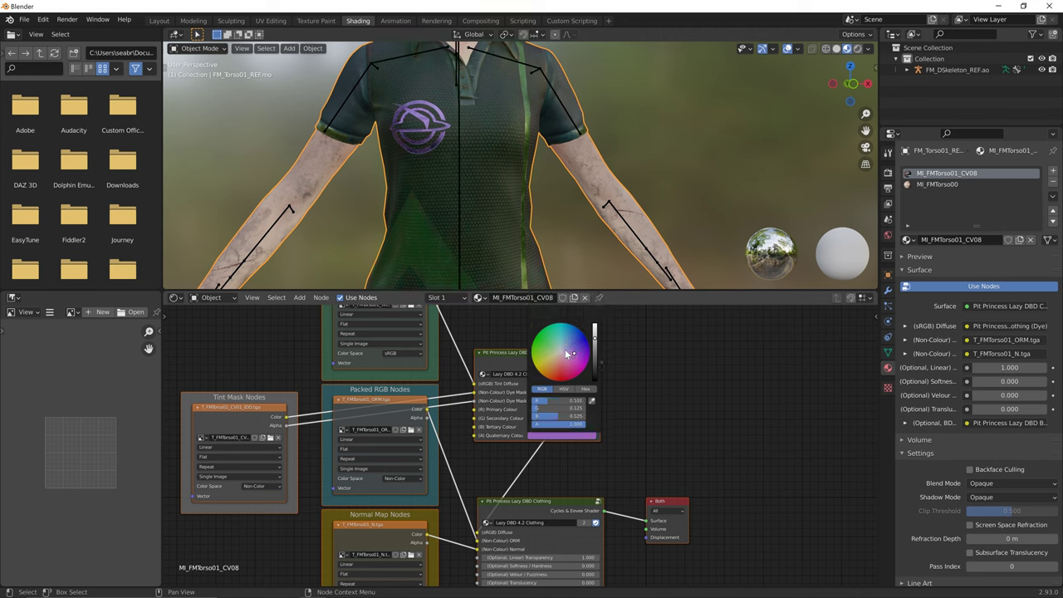
{"action": "mouse_move", "coordinate": [568, 355]}
{"action": "left_mouse_down"}
{"action": "mouse_move", "coordinate": [587, 350]}
{"action": "mouse_move", "coordinate": [580, 366]}
{"action": "mouse_move", "coordinate": [557, 344]}
{"action": "left_mouse_up"}
{"action": "left_click", "coordinate": [573, 429]}
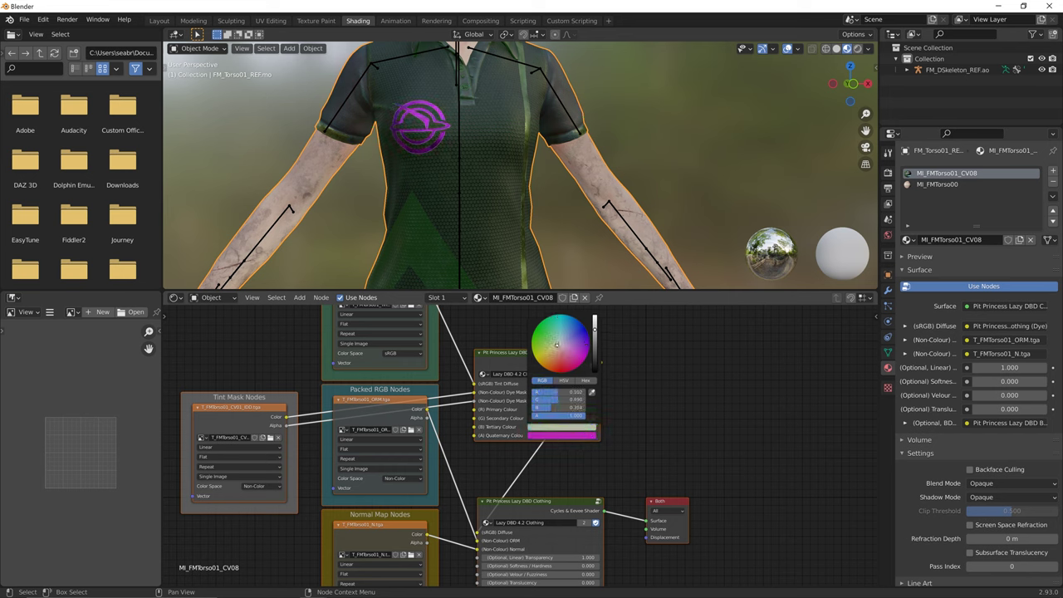
{"action": "scroll", "coordinate": [573, 213], "scroll_direction": "down", "scroll_amount": 6}
{"action": "middle_click_drag", "start_coordinate": [565, 207], "coordinate": [607, 210]}
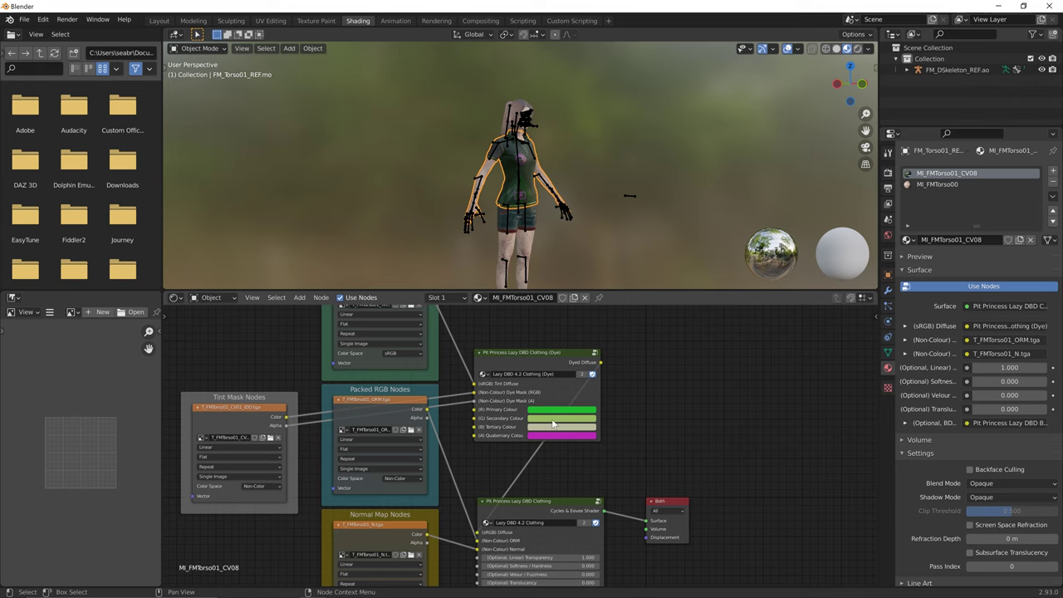
Try different tints for the torso dye node's Secondary Colour, settling on pink for the shirt's stripe
{"action": "left_click", "coordinate": [553, 422]}
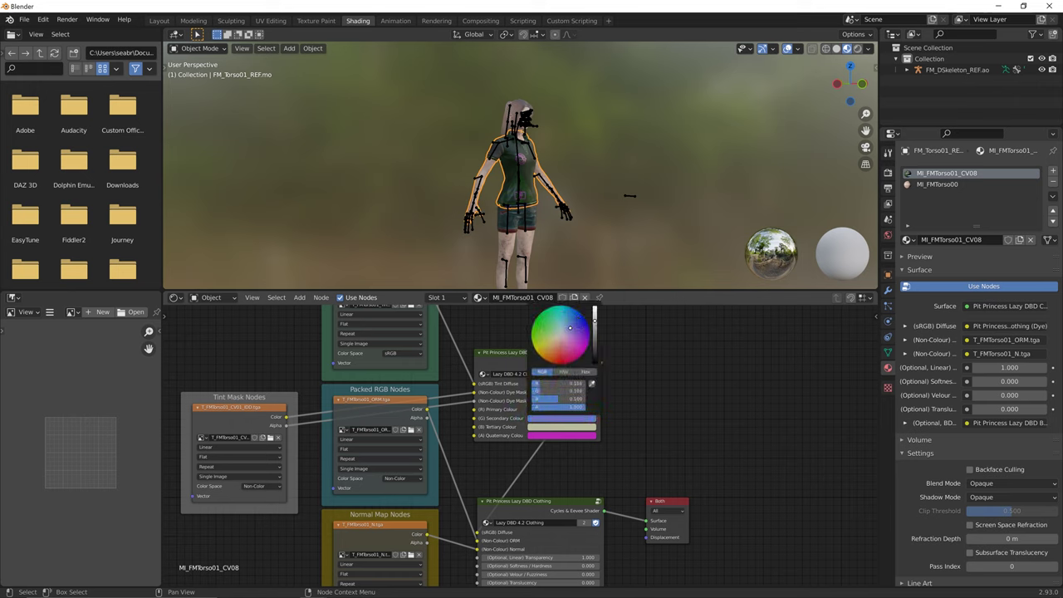
{"action": "left_click_drag", "start_coordinate": [536, 318], "coordinate": [555, 334]}
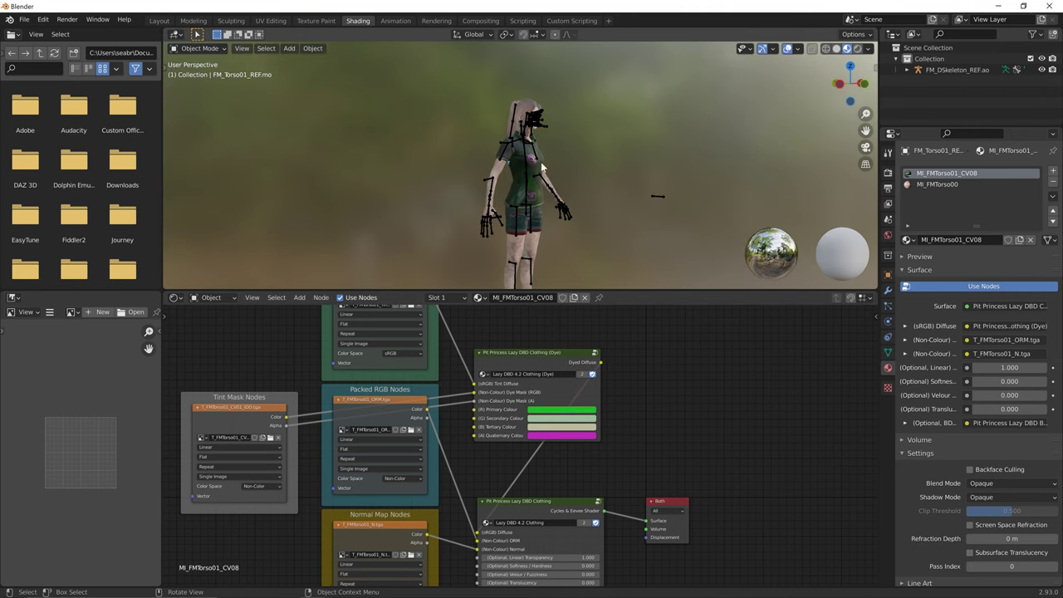
{"action": "scroll", "coordinate": [552, 199], "scroll_direction": "up", "scroll_amount": 5}
{"action": "scroll", "coordinate": [552, 199], "scroll_direction": "up", "scroll_amount": 3}
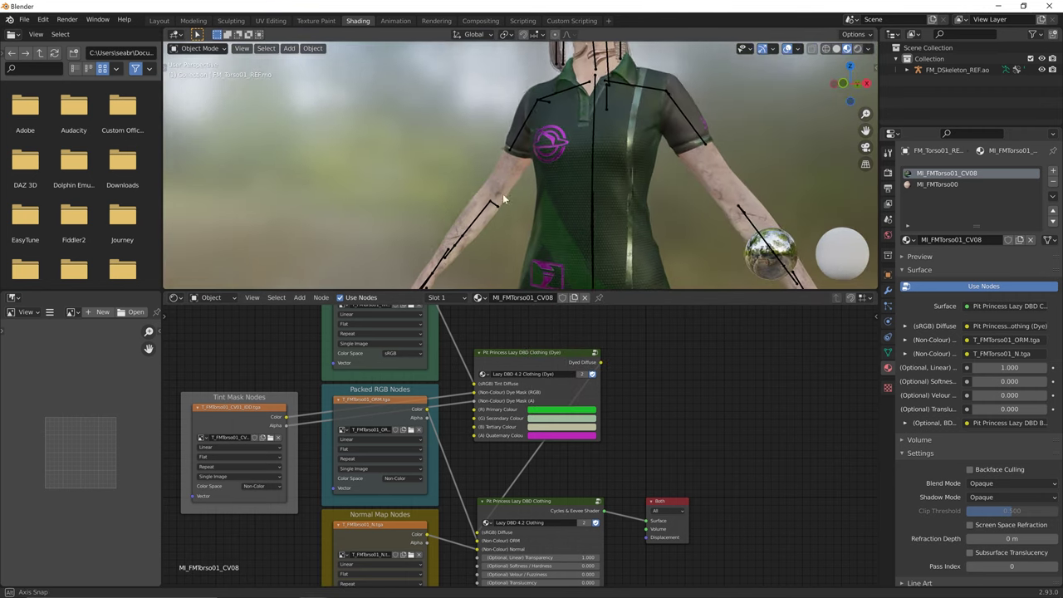
{"action": "left_click", "coordinate": [559, 420]}
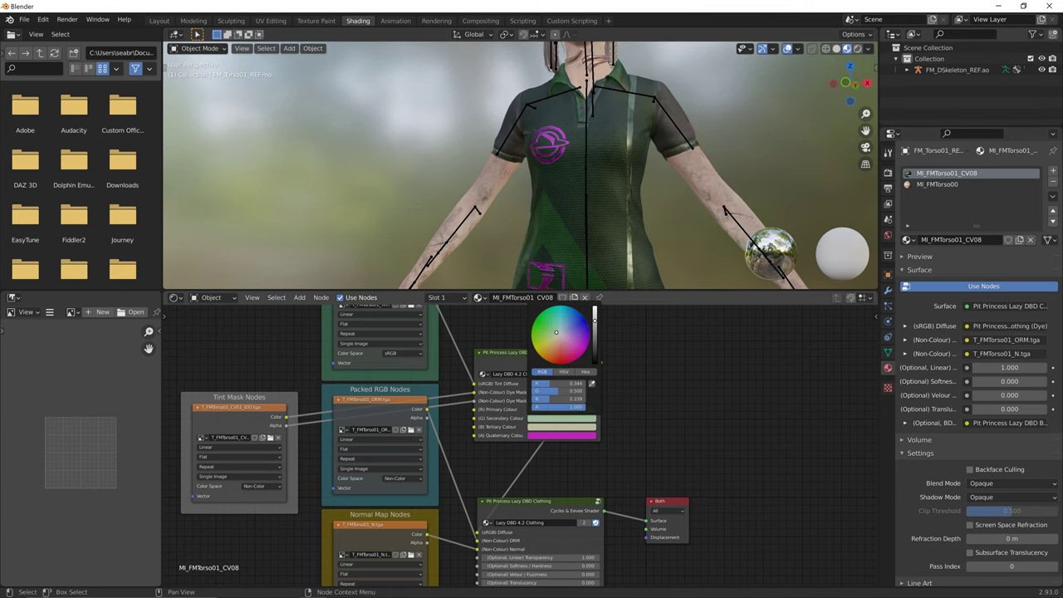
{"action": "left_click_drag", "start_coordinate": [559, 339], "coordinate": [570, 350]}
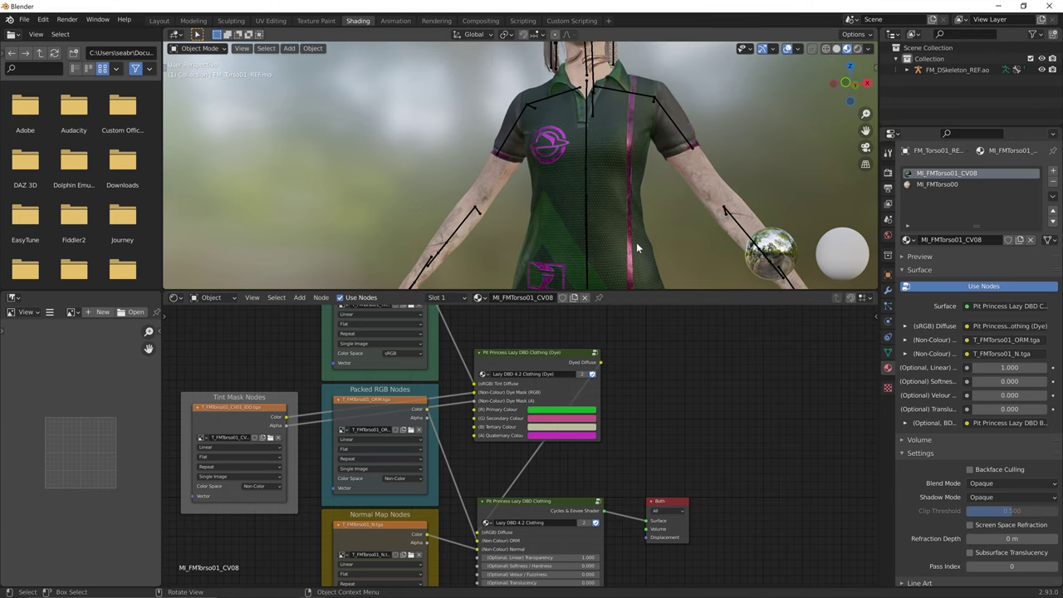
{"action": "middle_click_drag", "start_coordinate": [664, 226], "coordinate": [631, 266]}
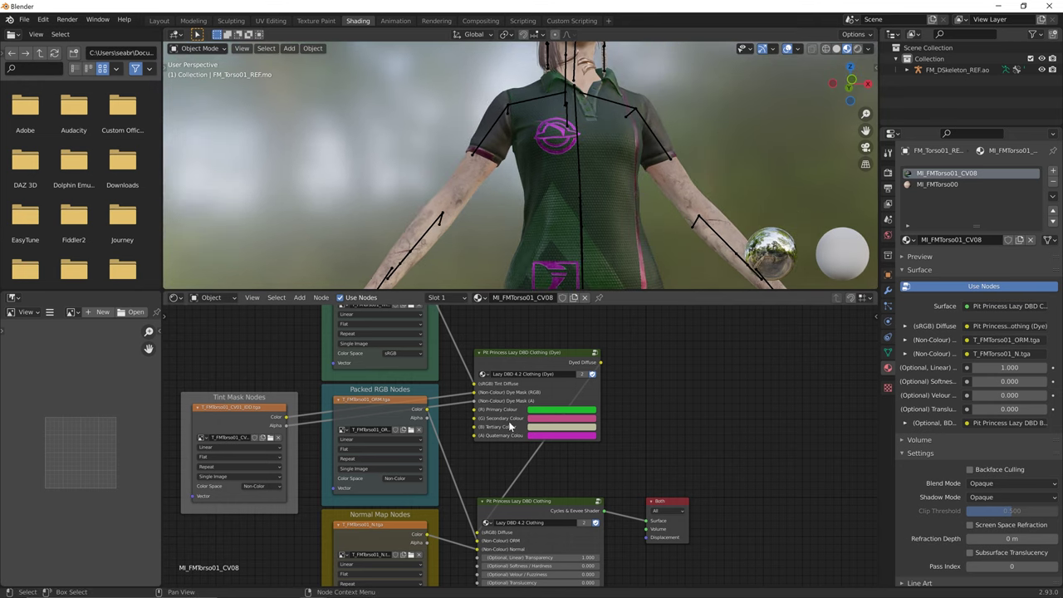
Select the legs mesh and set the Primary Colour of its MI_FMLegs01_CV08 dye node to crimson
{"action": "scroll", "coordinate": [636, 191], "scroll_direction": "down", "scroll_amount": 6}
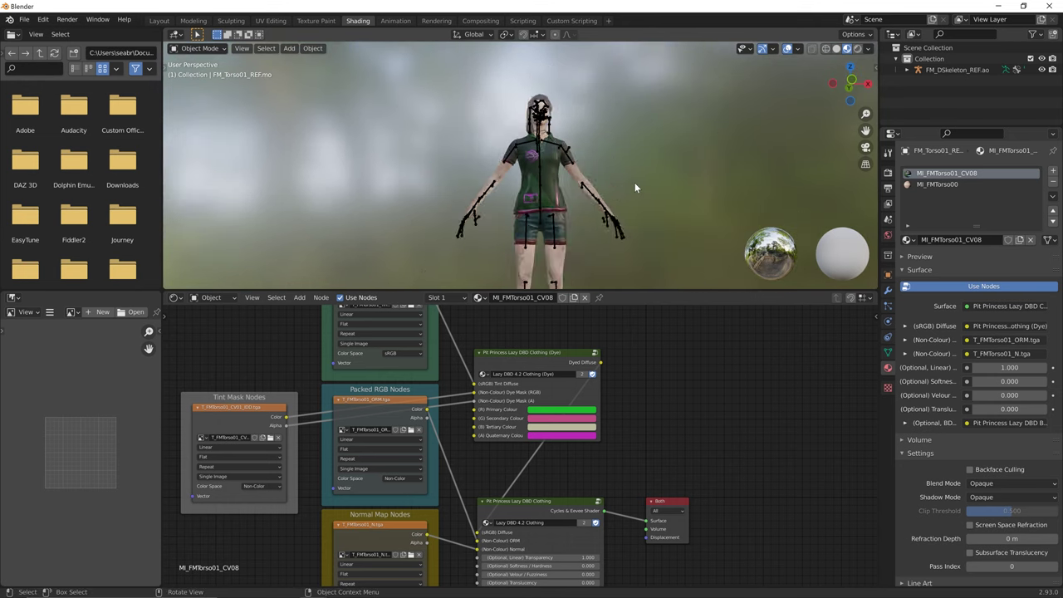
{"action": "left_click", "coordinate": [561, 224]}
{"action": "left_click", "coordinate": [561, 411]}
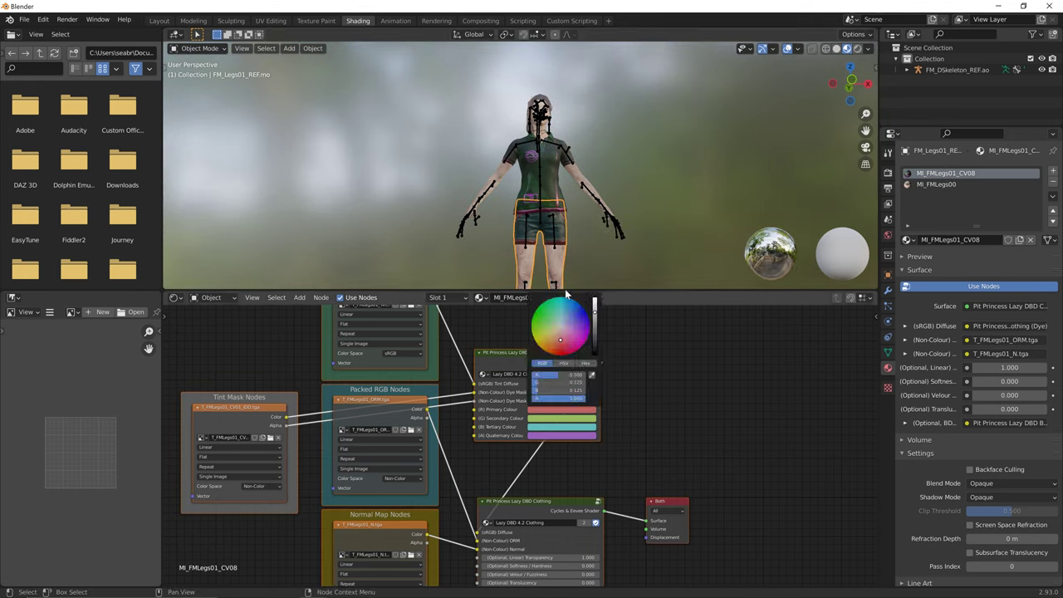
{"action": "left_click", "coordinate": [548, 384]}
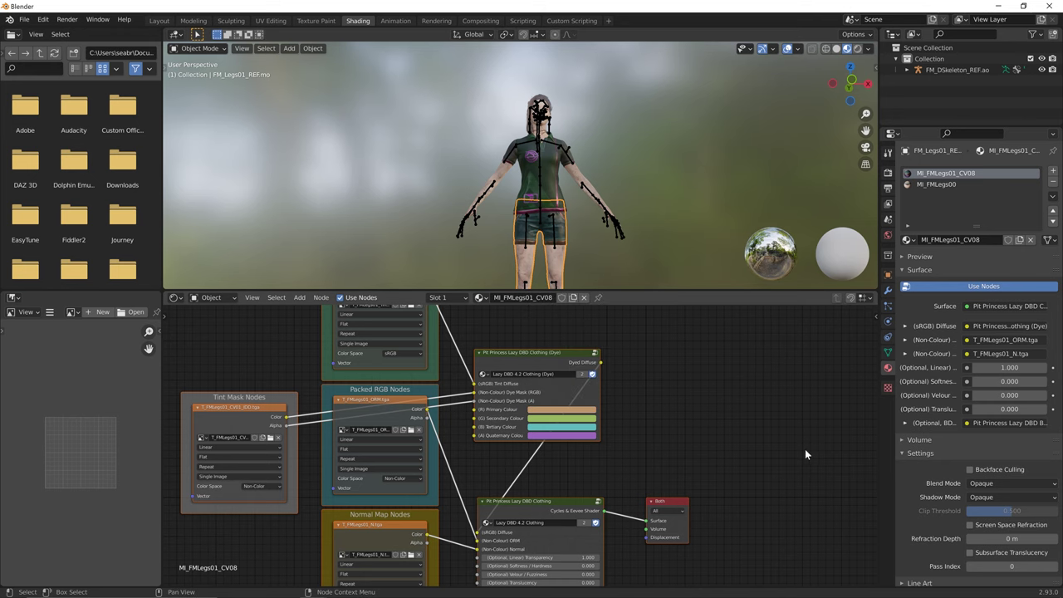
{"action": "left_click", "coordinate": [937, 183]}
{"action": "left_click", "coordinate": [945, 173]}
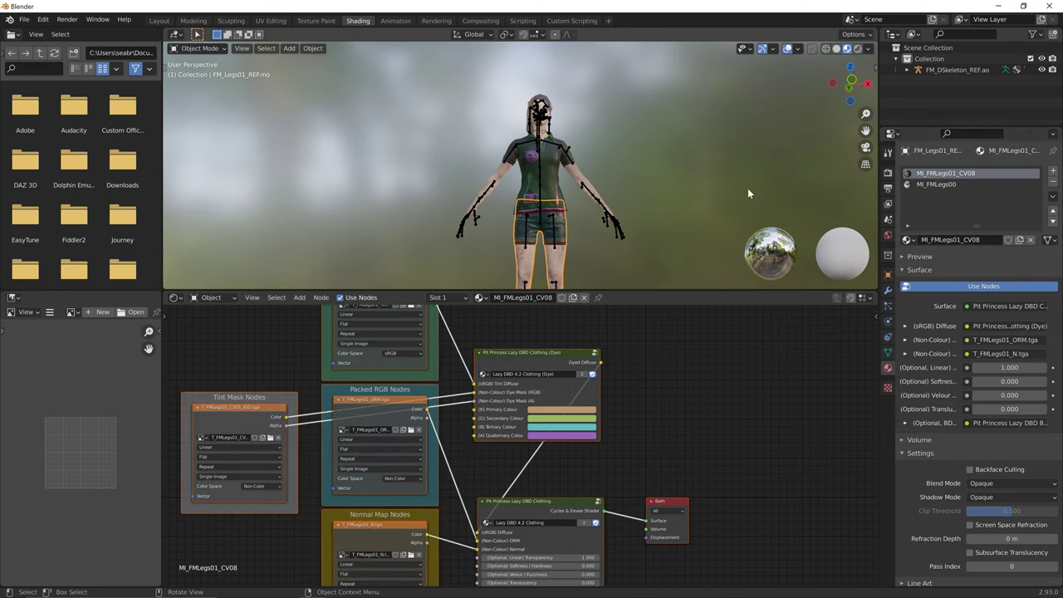
{"action": "left_click", "coordinate": [571, 240]}
{"action": "left_click", "coordinate": [562, 258]}
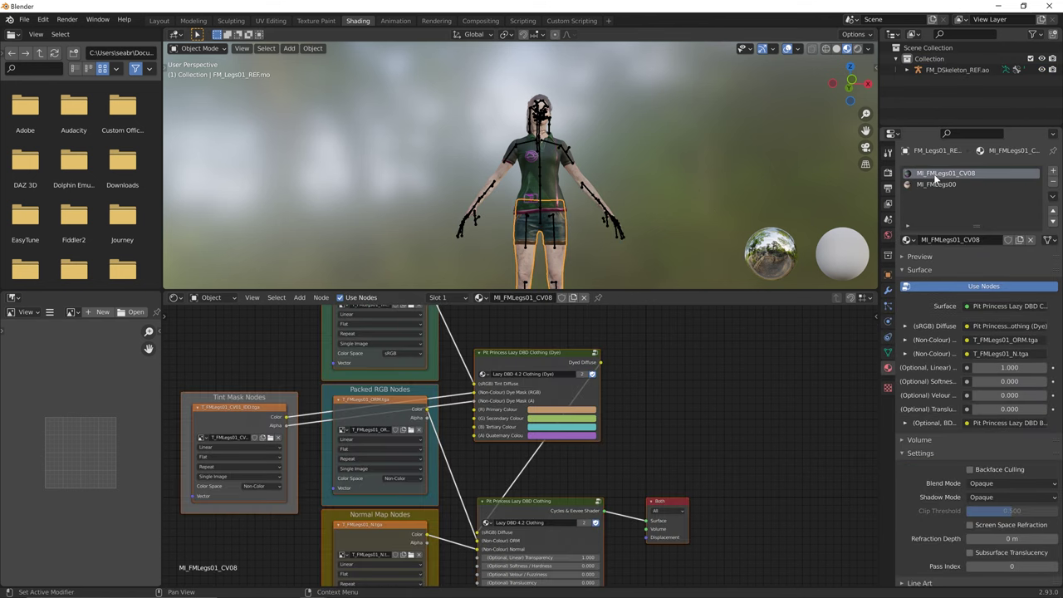
{"action": "left_click", "coordinate": [541, 413]}
{"action": "left_click_drag", "start_coordinate": [555, 375], "coordinate": [540, 375]}
{"action": "left_click_drag", "start_coordinate": [584, 324], "coordinate": [566, 350]}
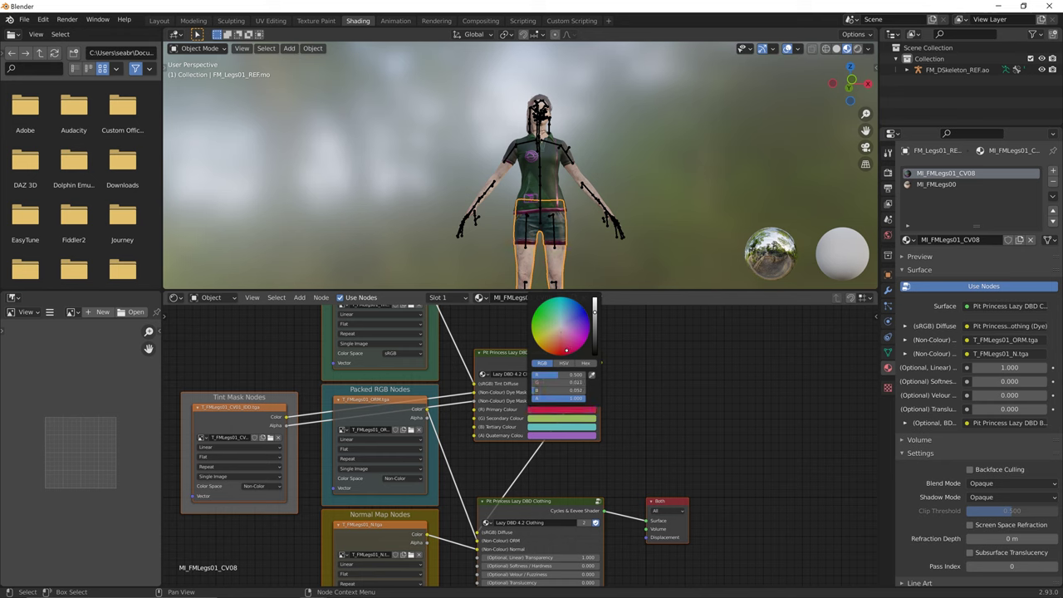
Set the legs dye node's Quaternary Colour to deep pink and its Tertiary Colour to green
{"action": "left_click", "coordinate": [571, 420]}
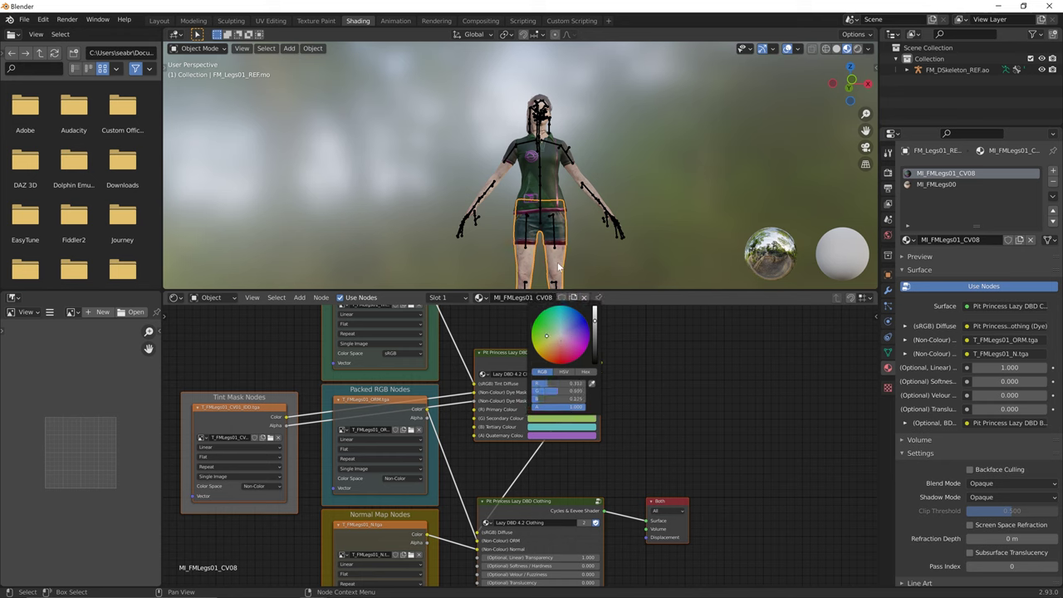
{"action": "left_click", "coordinate": [569, 436]}
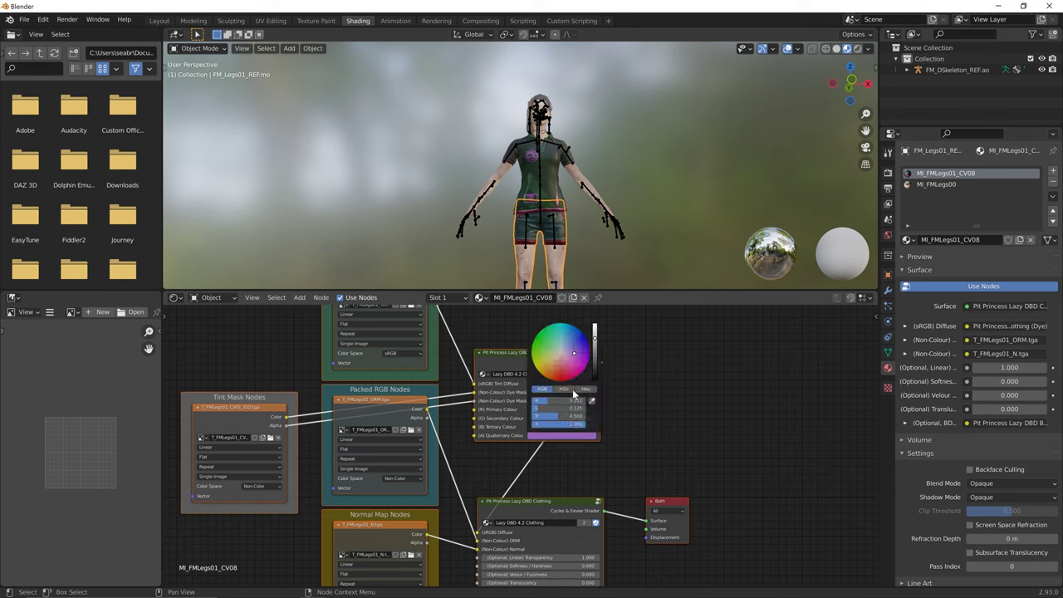
{"action": "left_click_drag", "start_coordinate": [553, 417], "coordinate": [543, 417]}
{"action": "left_click", "coordinate": [571, 427]}
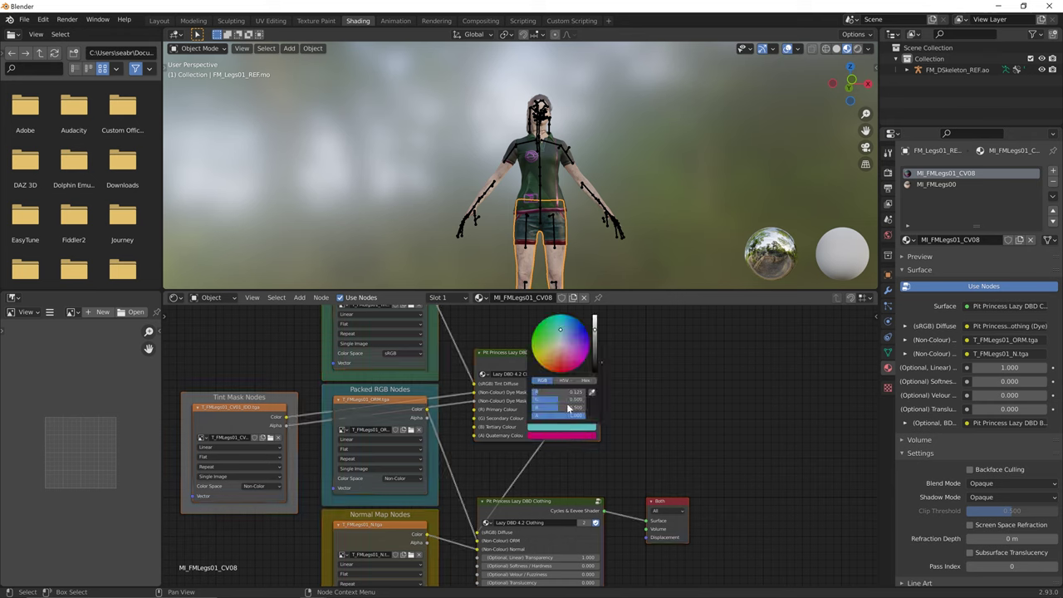
{"action": "mouse_move", "coordinate": [562, 347]}
{"action": "left_mouse_down"}
{"action": "mouse_move", "coordinate": [550, 364]}
{"action": "mouse_move", "coordinate": [547, 323]}
{"action": "left_mouse_up"}
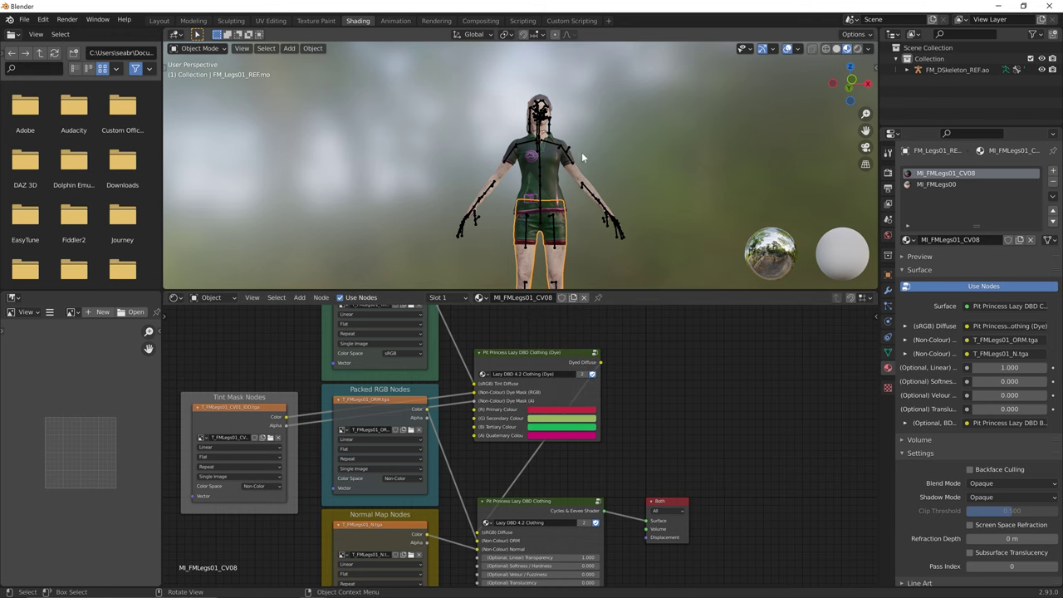
Set the legs dye node's Secondary Colour to tan, check the outfit from several angles, and return to the Layout workspace
{"action": "middle_click_drag", "start_coordinate": [581, 152], "coordinate": [615, 163]}
{"action": "scroll", "coordinate": [616, 163], "scroll_direction": "up", "scroll_amount": 2}
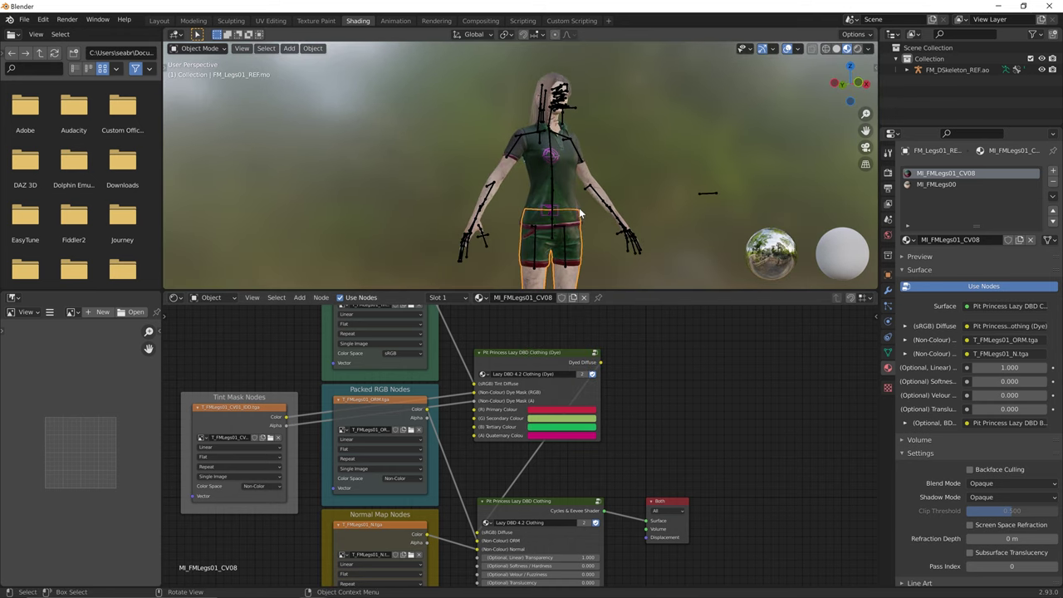
{"action": "left_click", "coordinate": [547, 436]}
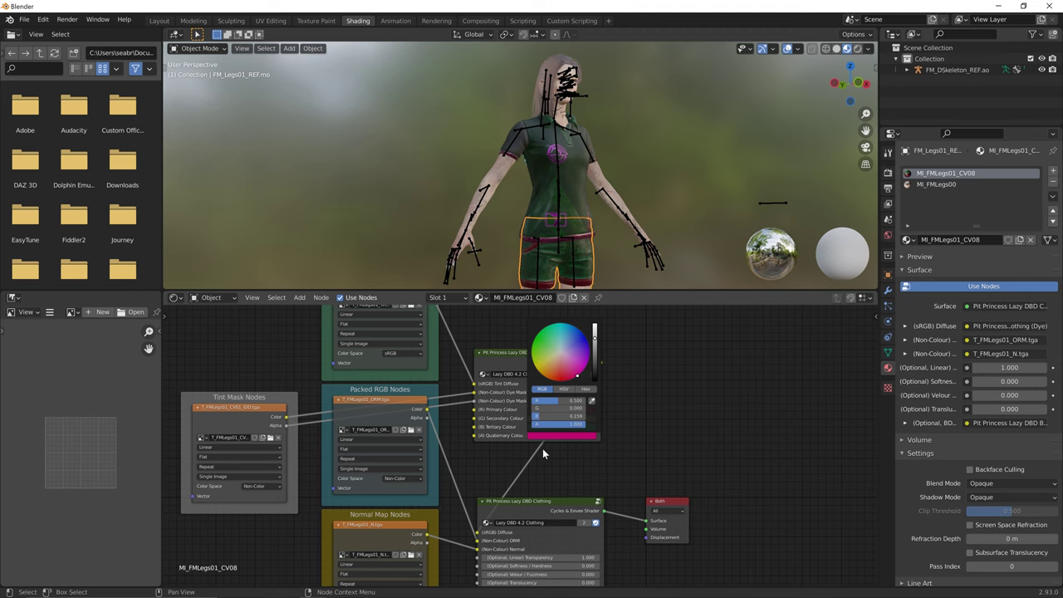
{"action": "middle_click_drag", "start_coordinate": [615, 200], "coordinate": [574, 185]}
{"action": "left_click", "coordinate": [546, 420]}
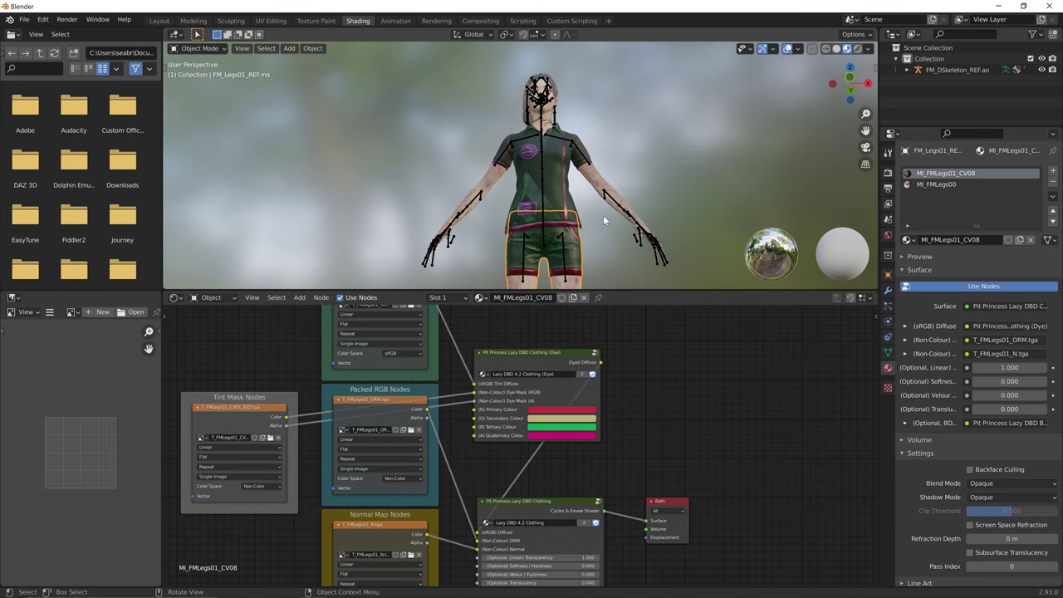
{"action": "mouse_move", "coordinate": [603, 215]}
{"action": "middle_mouse_down"}
{"action": "mouse_move", "coordinate": [635, 252]}
{"action": "mouse_move", "coordinate": [550, 42]}
{"action": "mouse_move", "coordinate": [584, 235]}
{"action": "mouse_move", "coordinate": [613, 224]}
{"action": "middle_mouse_up"}
{"action": "left_click", "coordinate": [159, 20]}
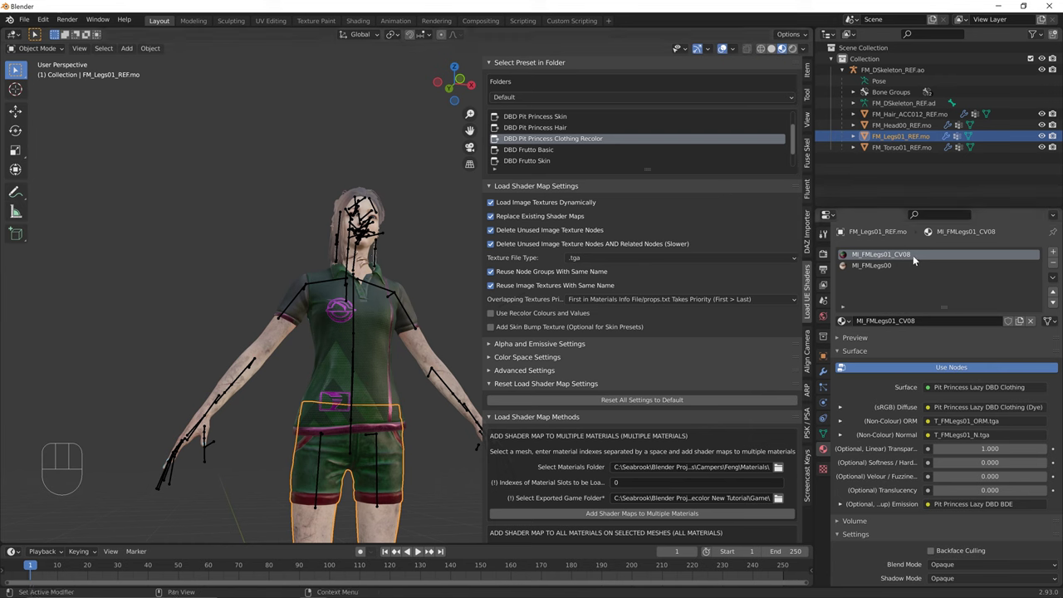
Select the torso mesh, look at its MI_FMTorso01_CV08 material slot, and view the recoloured outfit unobstructed from the front
{"action": "left_click", "coordinate": [370, 368]}
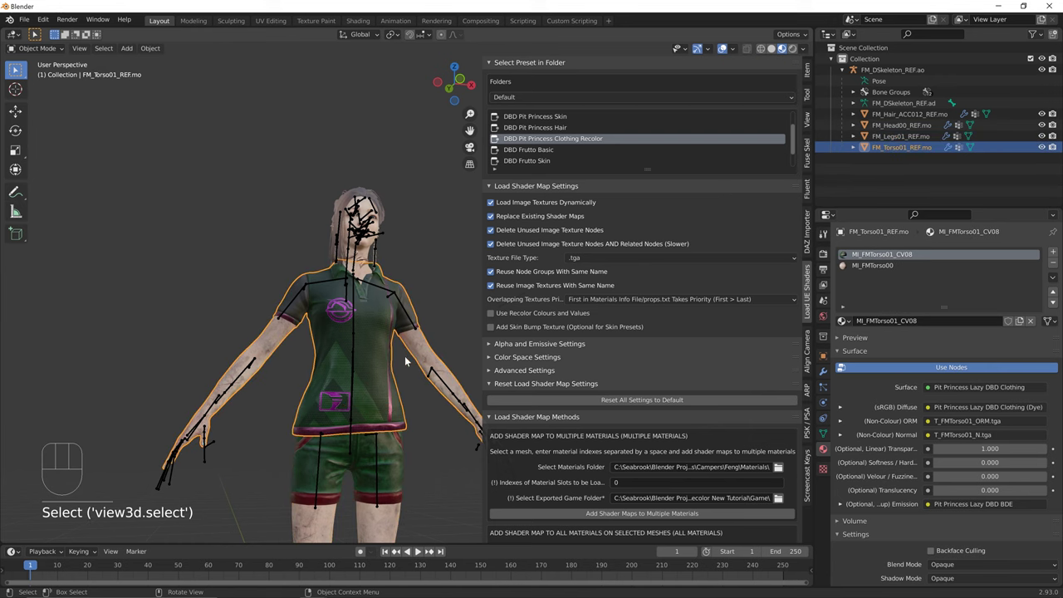
{"action": "double_click", "coordinate": [932, 256]}
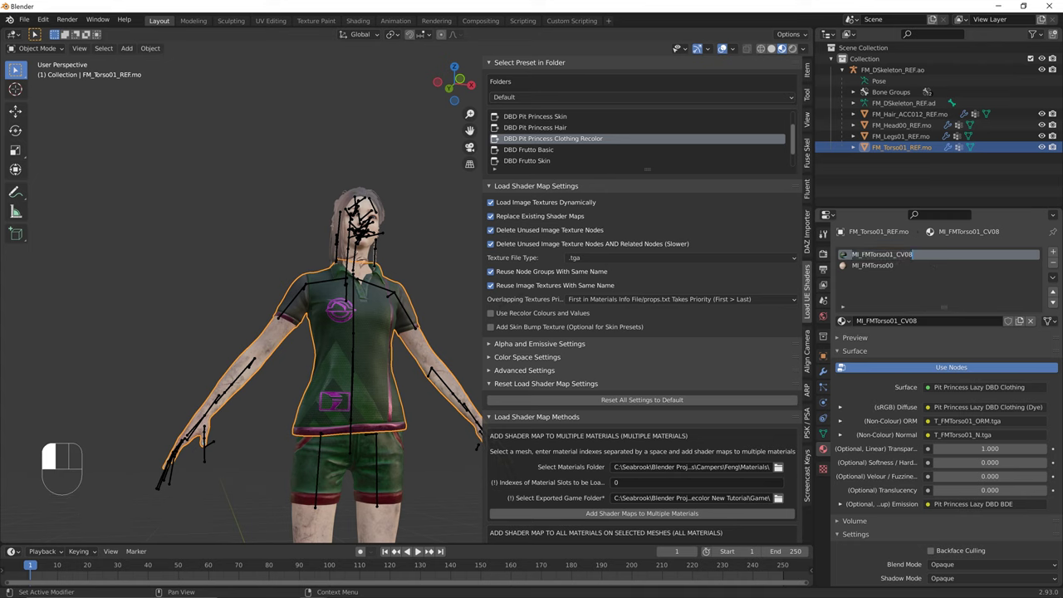
{"action": "middle_click_drag", "start_coordinate": [366, 407], "coordinate": [287, 286]}
{"action": "key", "text": "n"}
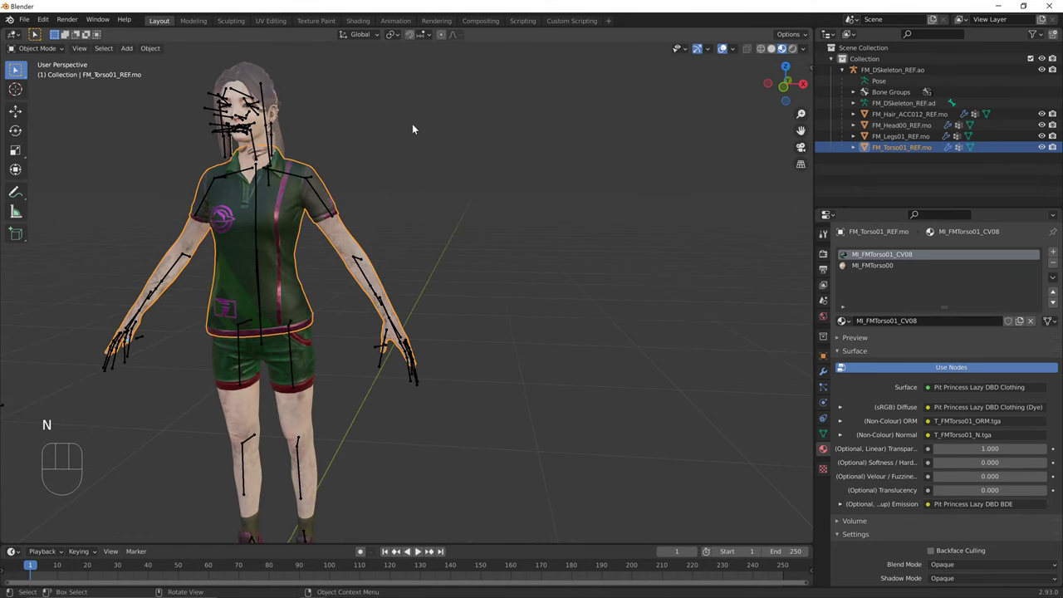
Switch the render engine to Cycles on GPU Compute and set the render samples to 32
{"action": "left_click", "coordinate": [823, 253]}
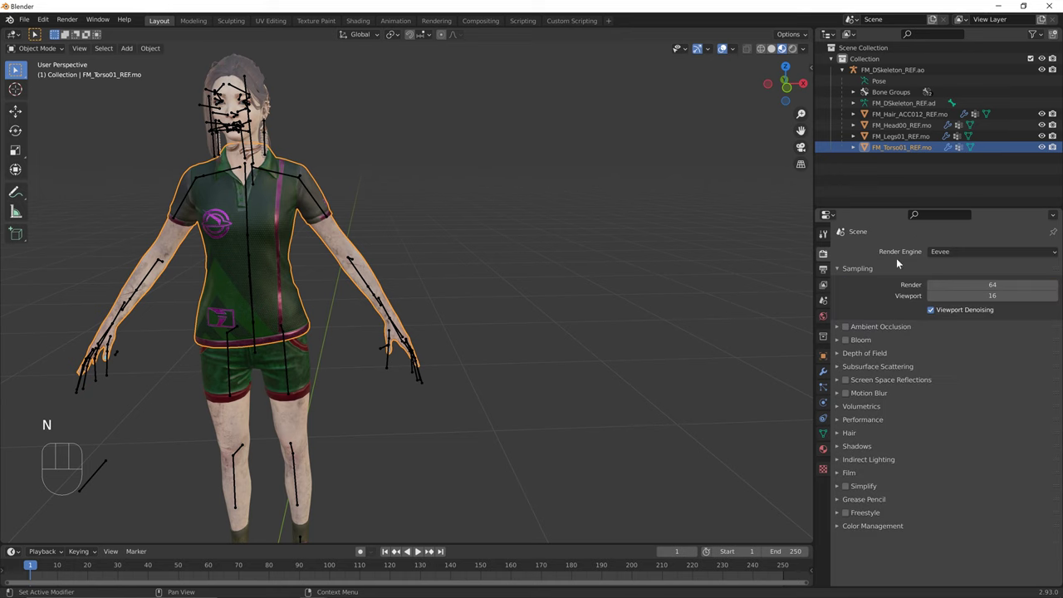
{"action": "left_click", "coordinate": [952, 251]}
{"action": "left_click", "coordinate": [954, 279]}
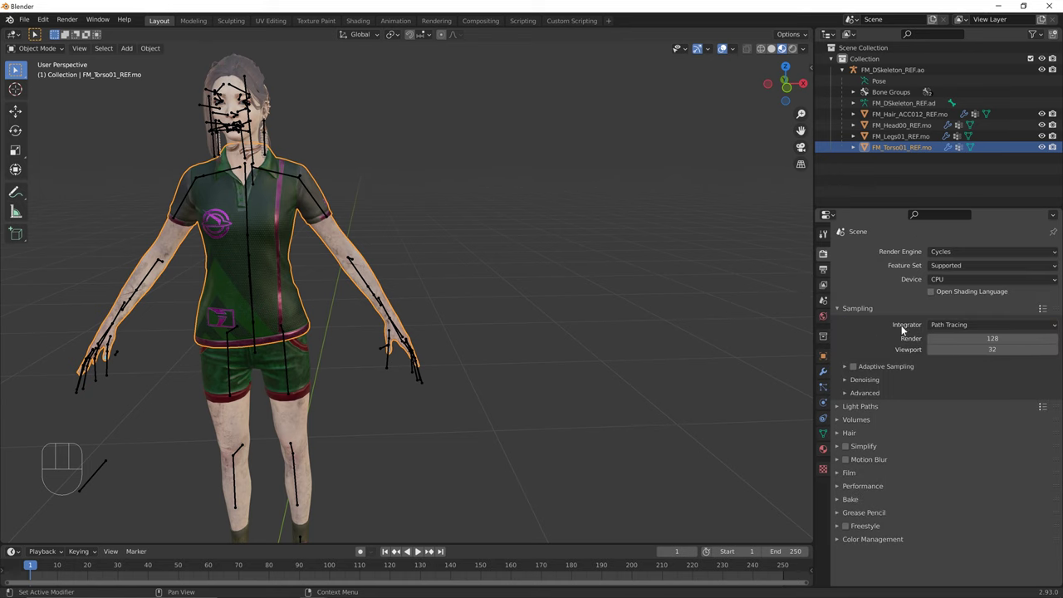
{"action": "left_click", "coordinate": [941, 279]}
{"action": "left_click", "coordinate": [960, 307]}
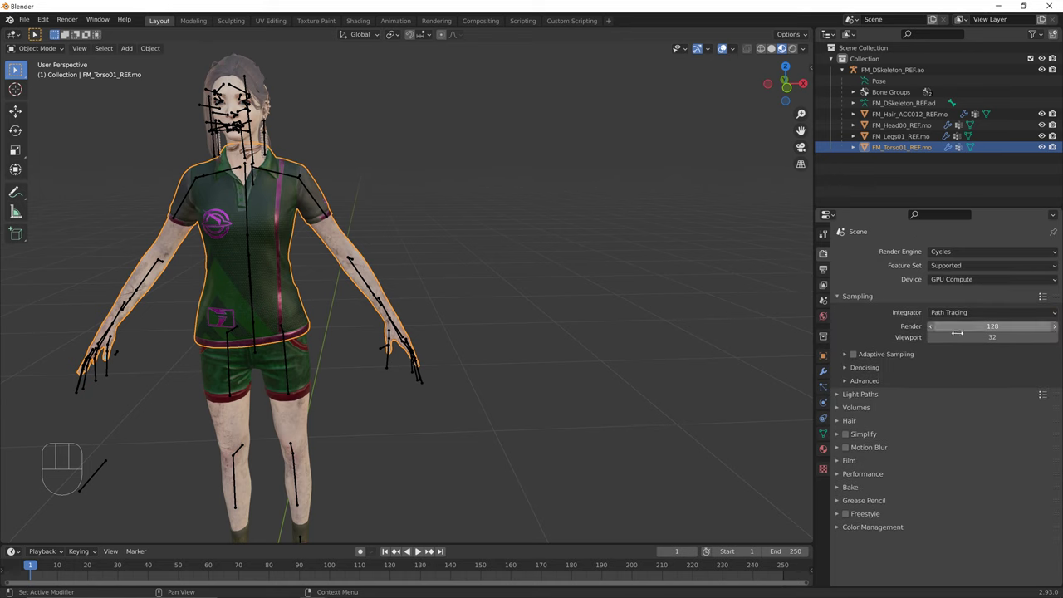
{"action": "left_click", "coordinate": [961, 332]}
{"action": "key", "text": "Return"}
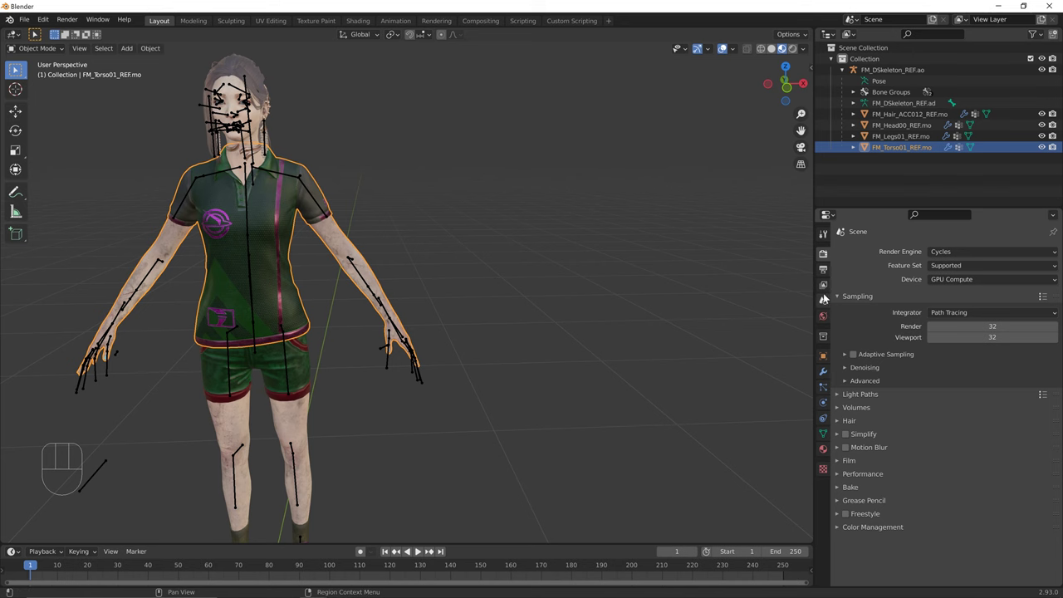
Centre the character with nothing selected and switch the viewport to rendered shading
{"action": "middle_click_drag", "start_coordinate": [671, 308], "coordinate": [752, 295], "text": "shift"}
{"action": "left_click", "coordinate": [611, 396]}
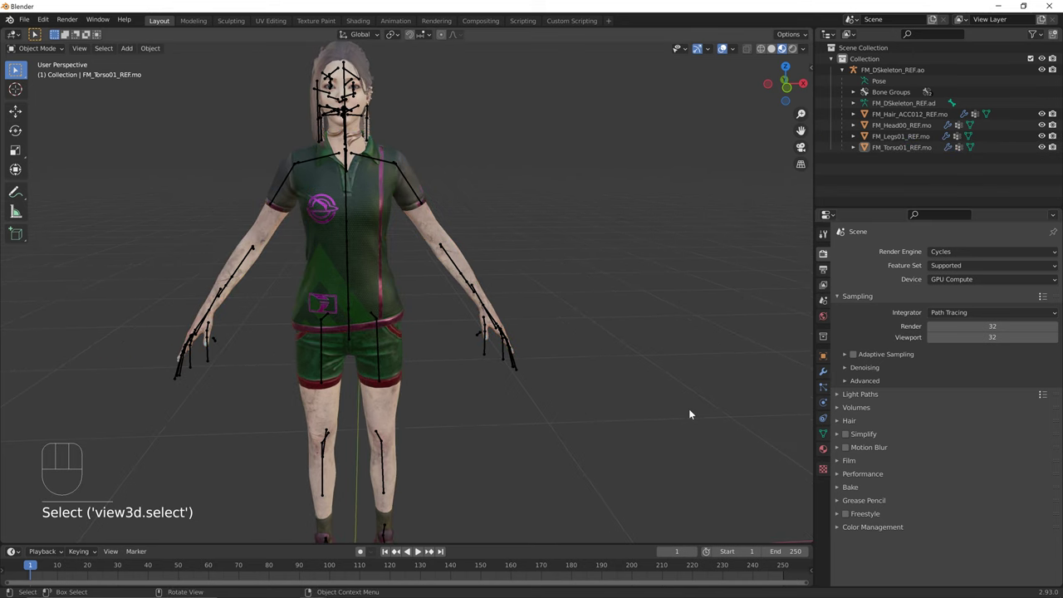
{"action": "middle_click_drag", "start_coordinate": [689, 409], "coordinate": [570, 408]}
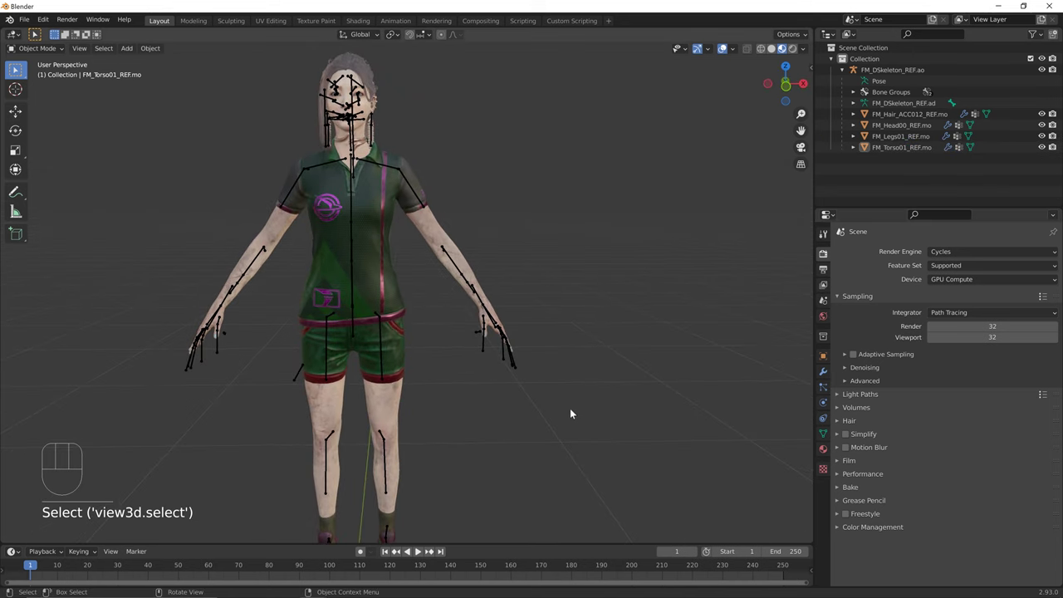
{"action": "left_click", "coordinate": [793, 49]}
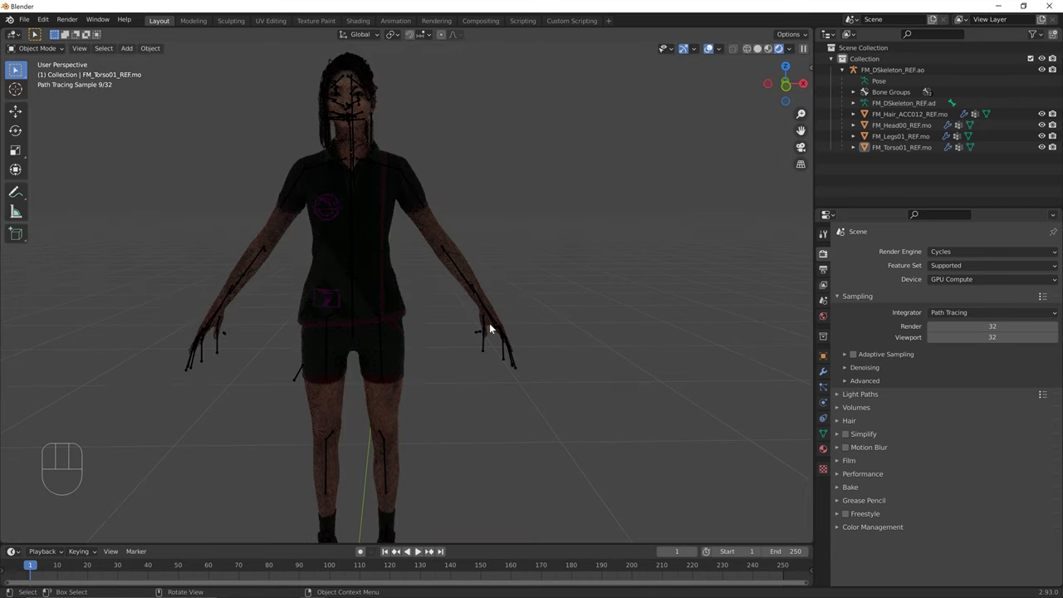
Add a camera and align it to the current front view with the full character visible
{"action": "scroll", "coordinate": [490, 330], "scroll_direction": "down", "scroll_amount": 3}
{"action": "key", "text": "shift+a"}
{"action": "mouse_move", "coordinate": [494, 347]}
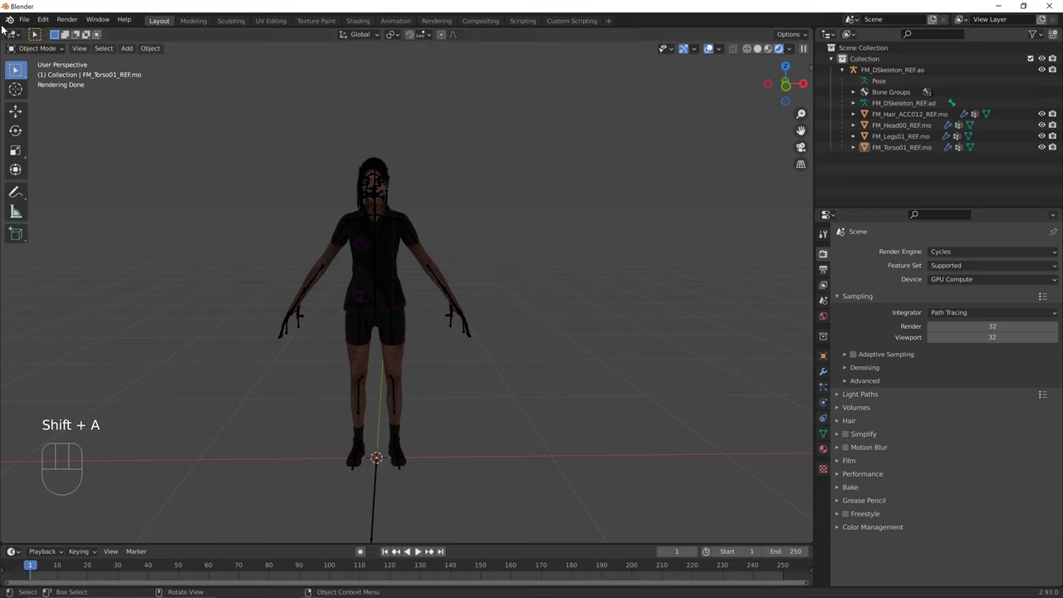
{"action": "key", "text": "shift+a"}
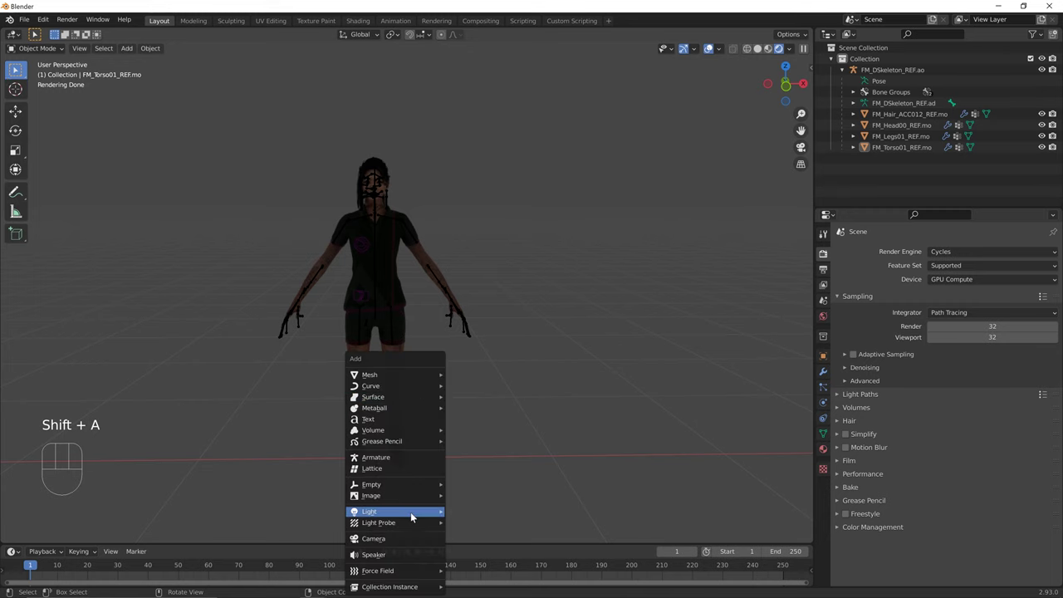
{"action": "left_click", "coordinate": [412, 539]}
{"action": "middle_click_drag", "start_coordinate": [457, 419], "coordinate": [479, 412]}
{"action": "key", "text": "g"}
{"action": "key", "text": "ctrl+z"}
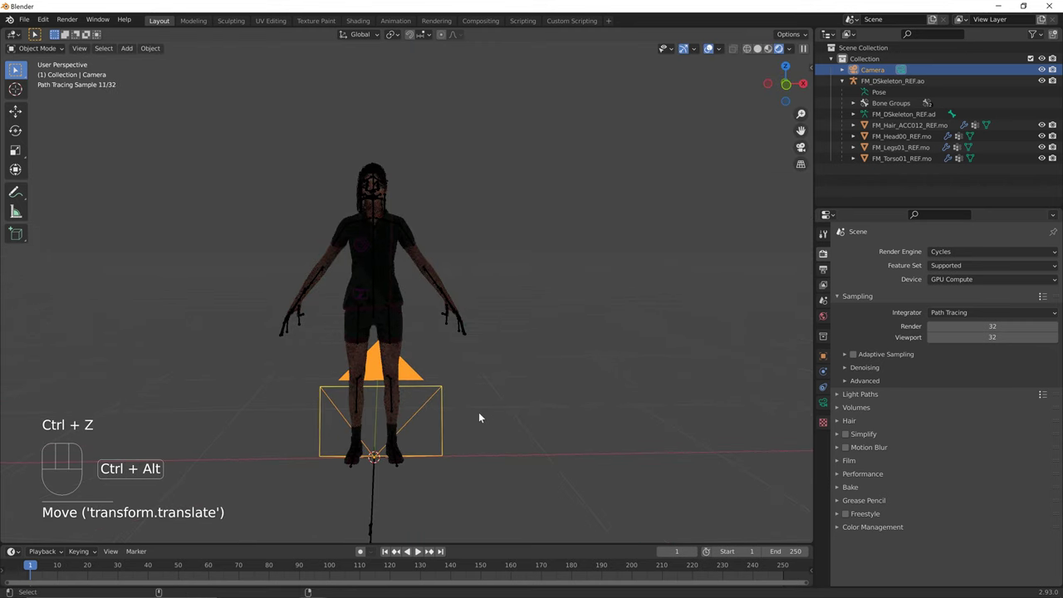
{"action": "key", "text": "ctrl+alt+KP_0"}
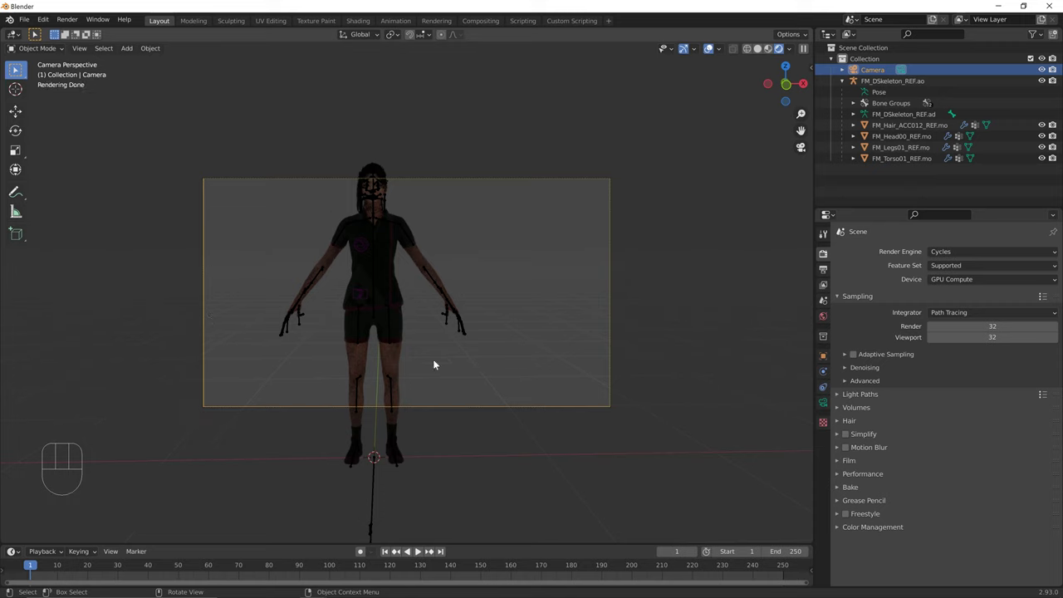
Set the output's Y resolution to 1920 px for a square frame and deselect the camera
{"action": "left_click", "coordinate": [824, 271]}
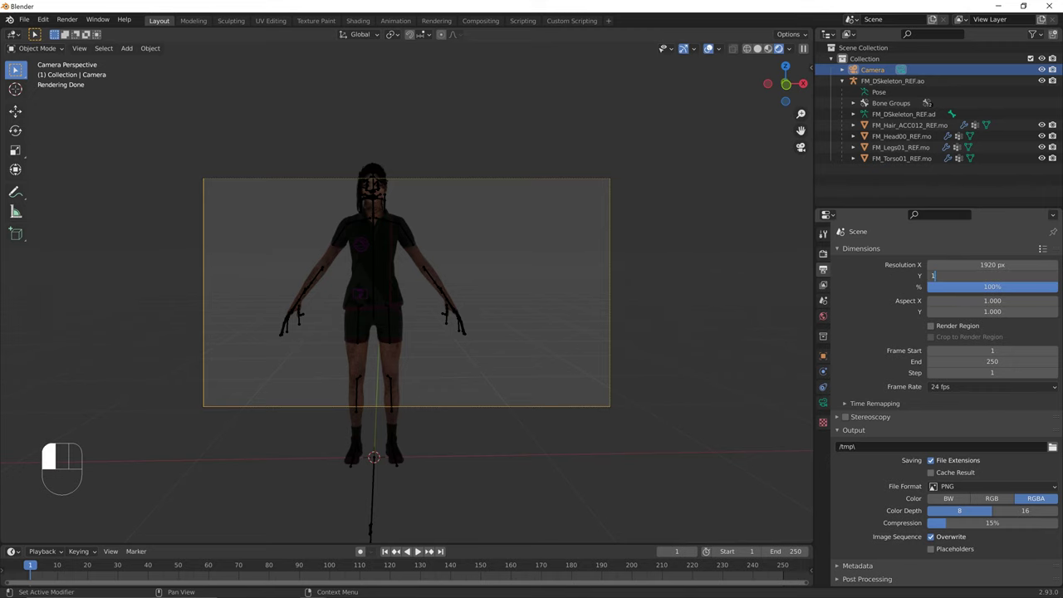
{"action": "type", "text": "1920"}
{"action": "key", "text": "Return"}
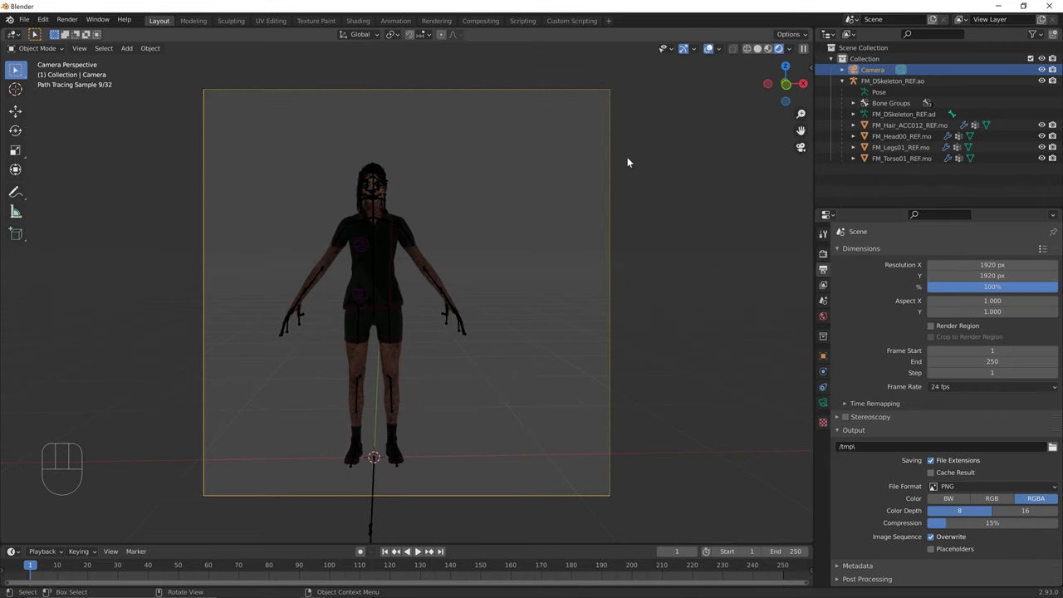
{"action": "left_click", "coordinate": [589, 298]}
Lock the camera to the view and reframe the character closer to the camera
{"action": "key", "text": "n"}
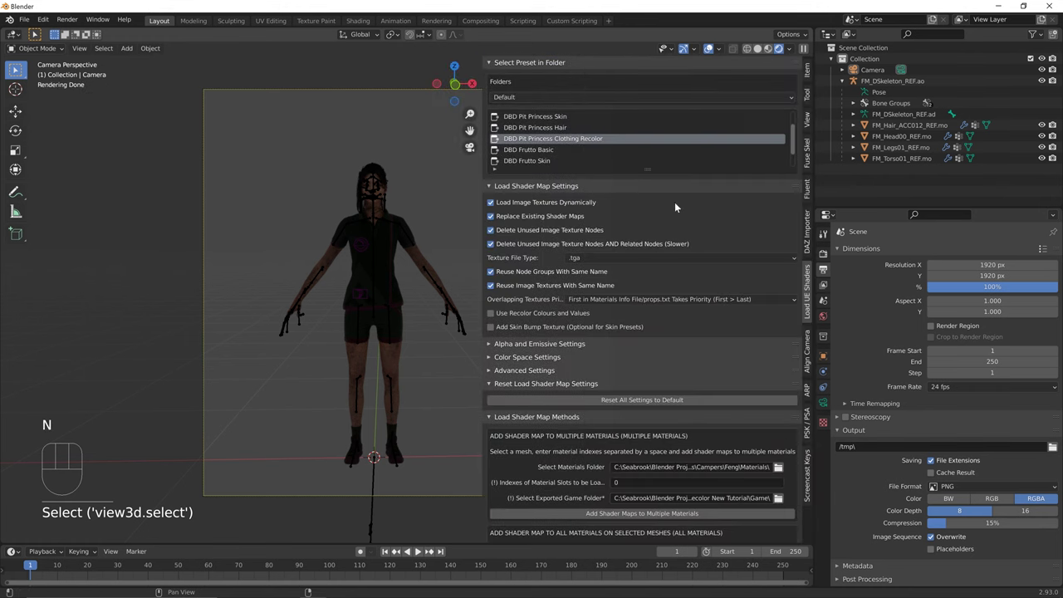
{"action": "left_click", "coordinate": [811, 72]}
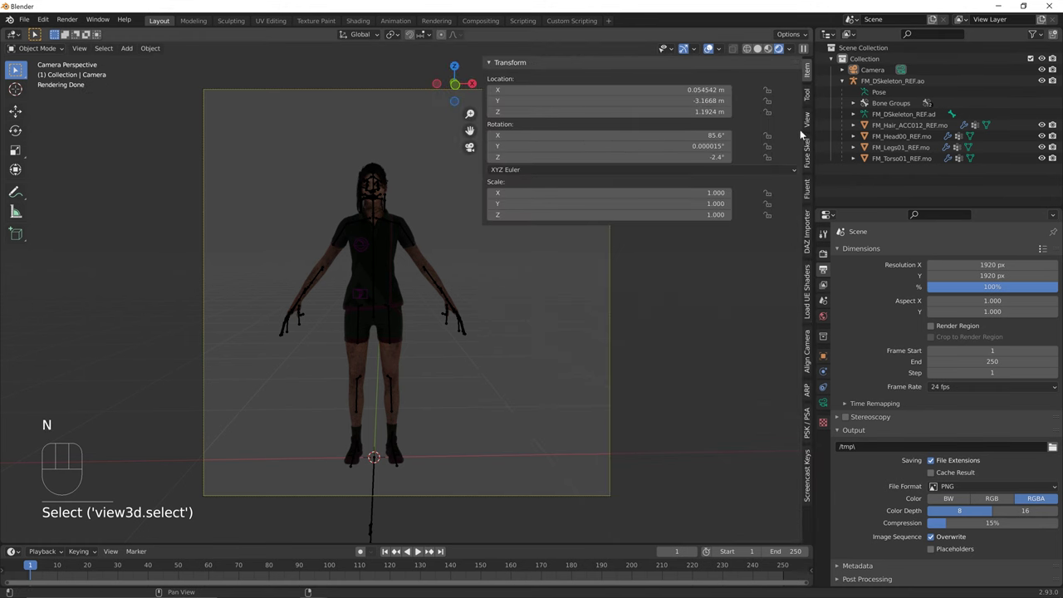
{"action": "left_click", "coordinate": [809, 94]}
{"action": "left_click", "coordinate": [809, 119]}
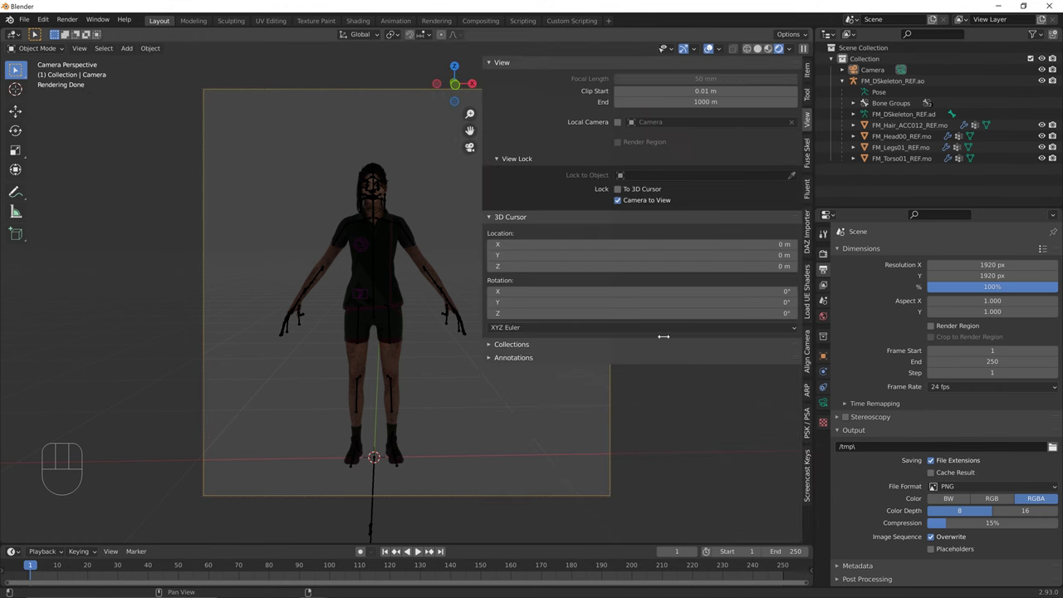
{"action": "key", "text": "n"}
{"action": "mouse_move", "coordinate": [639, 383]}
{"action": "middle_mouse_down"}
{"action": "mouse_move", "coordinate": [597, 371]}
{"action": "mouse_move", "coordinate": [528, 376]}
{"action": "mouse_move", "coordinate": [575, 373]}
{"action": "mouse_move", "coordinate": [501, 351]}
{"action": "mouse_move", "coordinate": [548, 340]}
{"action": "mouse_move", "coordinate": [477, 354]}
{"action": "mouse_move", "coordinate": [528, 360]}
{"action": "mouse_move", "coordinate": [515, 360]}
{"action": "mouse_move", "coordinate": [552, 350]}
{"action": "mouse_move", "coordinate": [551, 360]}
{"action": "middle_mouse_up"}
{"action": "scroll", "coordinate": [502, 325], "scroll_direction": "up", "scroll_amount": 5}
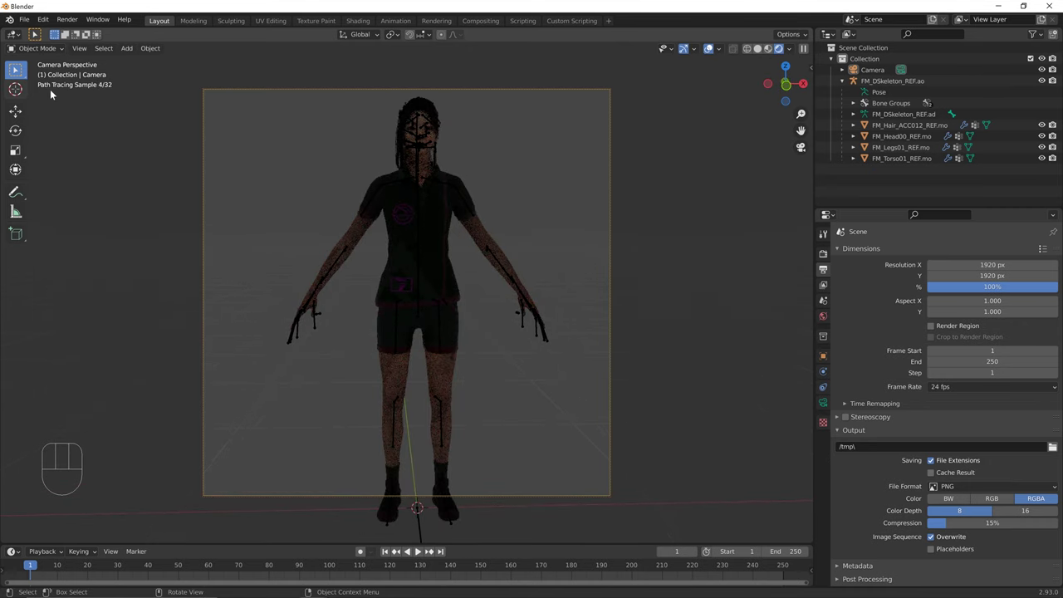
Split the 3D viewport into two side-by-side views and turn off Camera to View in the solid-shaded one
{"action": "key", "text": "n"}
{"action": "key", "text": "n"}
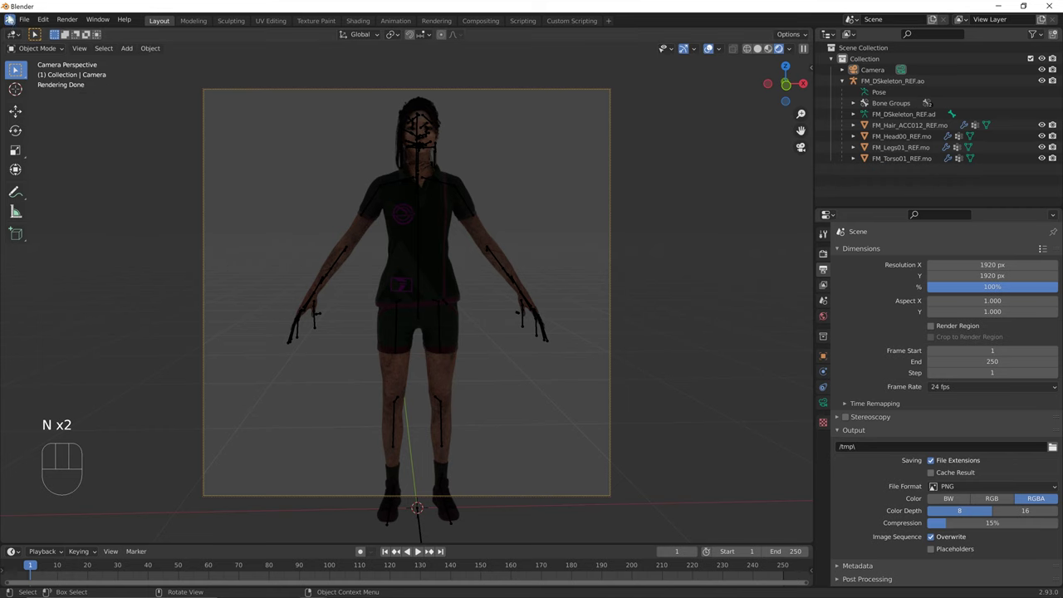
{"action": "left_click_drag", "start_coordinate": [2, 29], "coordinate": [426, 50]}
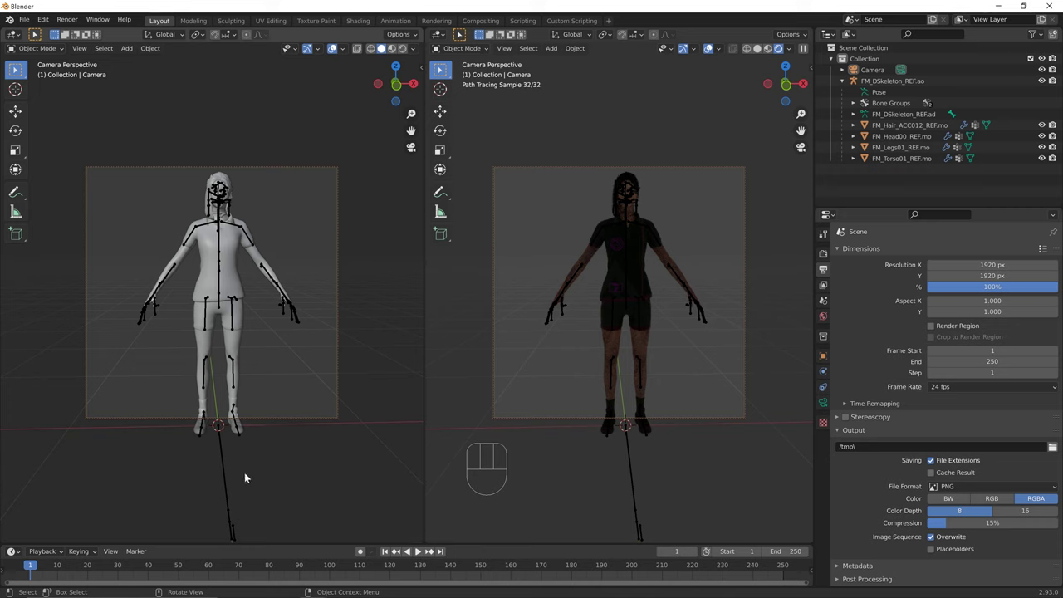
{"action": "key", "text": "n"}
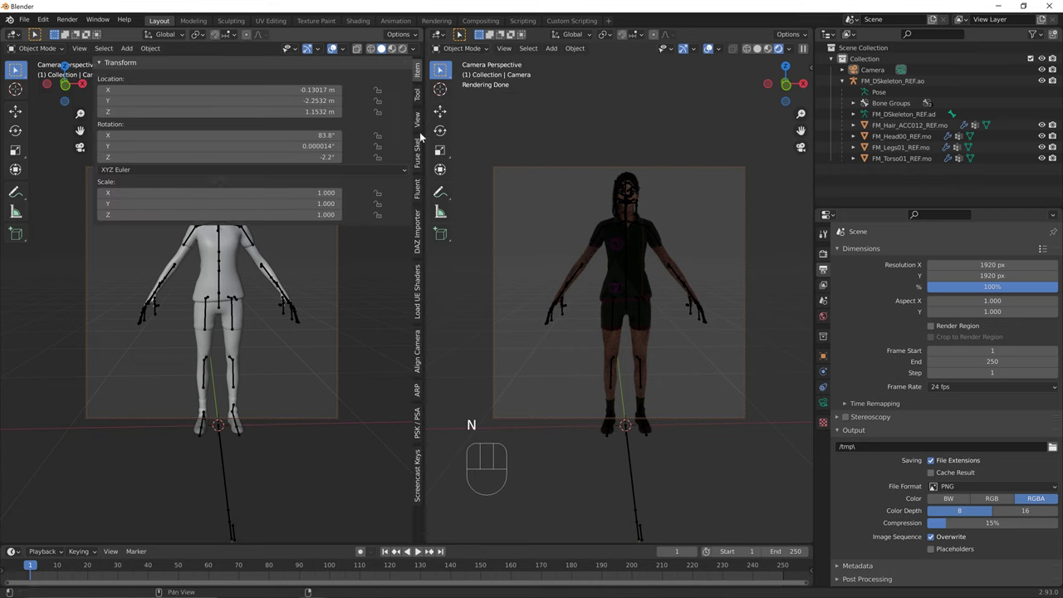
{"action": "left_click", "coordinate": [418, 118]}
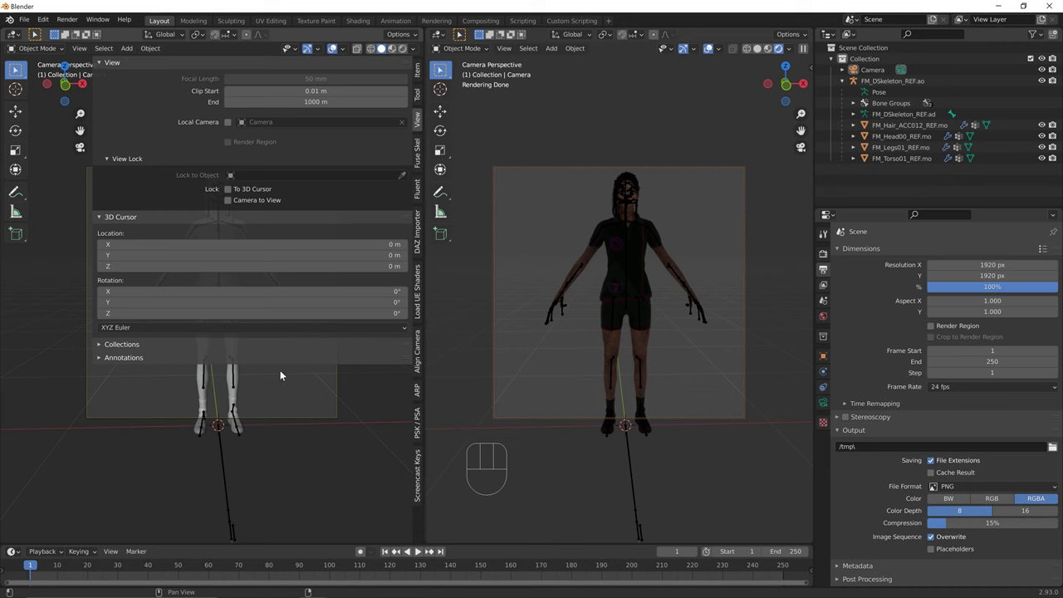
Add a spot light at the character and raise it about 5.4 m overhead
{"action": "key", "text": "n"}
{"action": "middle_click_drag", "start_coordinate": [296, 446], "coordinate": [344, 404]}
{"action": "scroll", "coordinate": [344, 404], "scroll_direction": "down", "scroll_amount": 4}
{"action": "middle_click_drag", "start_coordinate": [266, 371], "coordinate": [239, 354]}
{"action": "key", "text": "shift+a"}
{"action": "mouse_move", "coordinate": [216, 339]}
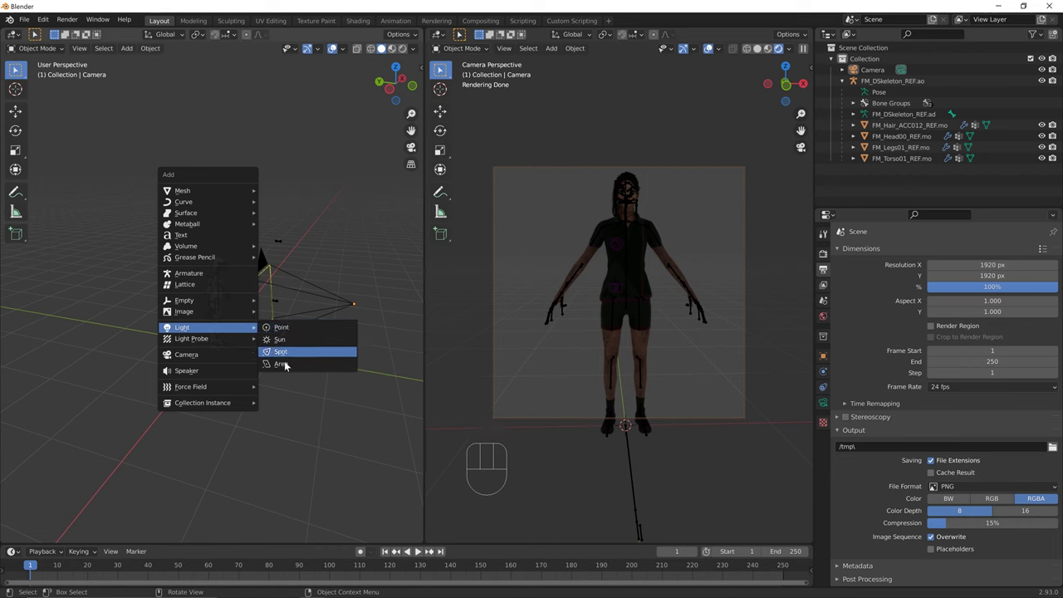
{"action": "left_click", "coordinate": [281, 353]}
{"action": "key", "text": "g"}
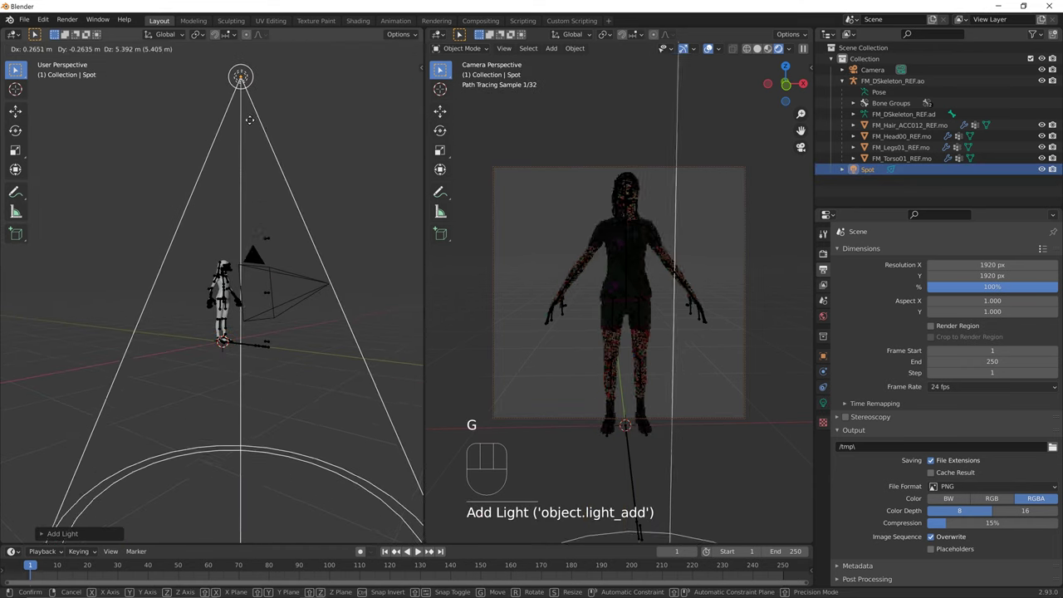
{"action": "left_click", "coordinate": [239, 122]}
Adjust the spot light's placement above the character, offsetting it slightly toward the negative X side
{"action": "middle_click_drag", "start_coordinate": [203, 257], "coordinate": [247, 308]}
{"action": "key", "text": "g"}
{"action": "left_click", "coordinate": [125, 332]}
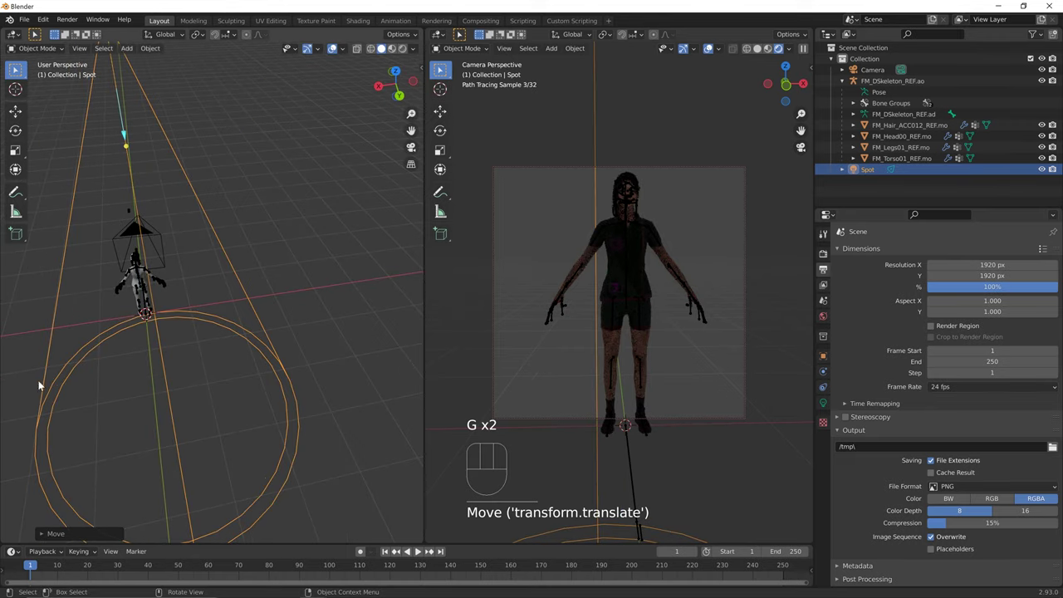
{"action": "middle_click_drag", "start_coordinate": [38, 380], "coordinate": [284, 285], "text": "shift"}
{"action": "key", "text": "shift+a"}
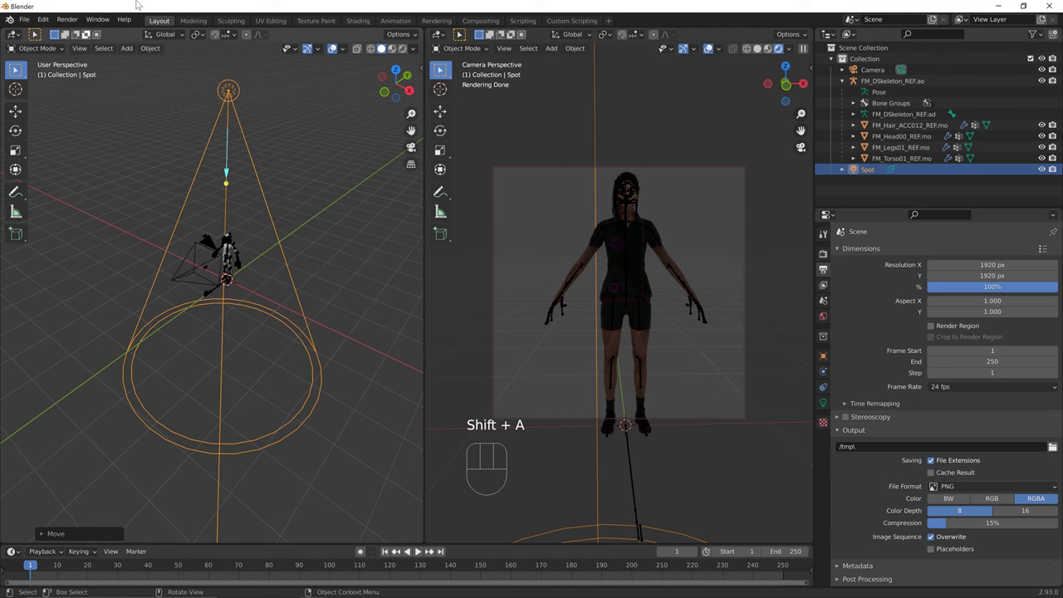
{"action": "middle_click_drag", "start_coordinate": [262, 242], "coordinate": [287, 277]}
{"action": "key", "text": "g"}
{"action": "left_click", "coordinate": [203, 270]}
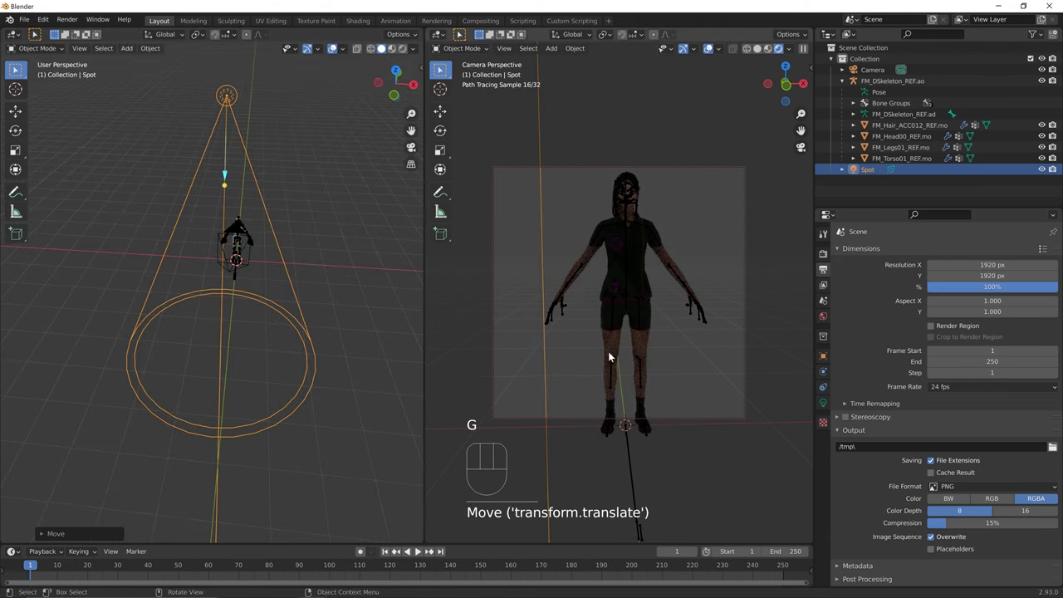
Shift the spot light across to the positive X side of the character
{"action": "middle_click_drag", "start_coordinate": [277, 318], "coordinate": [209, 281]}
{"action": "key", "text": "g"}
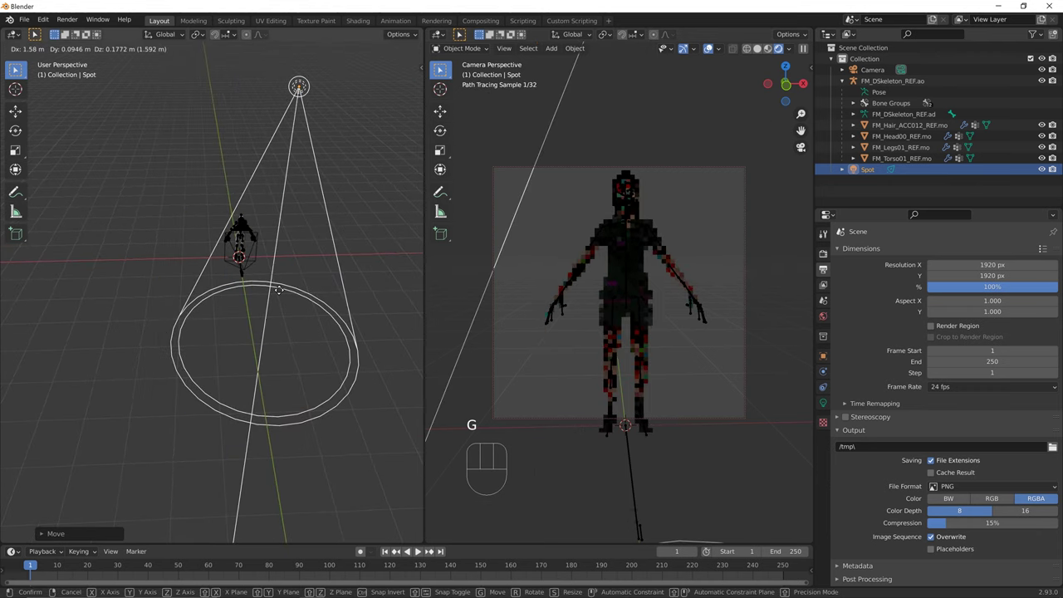
{"action": "left_click", "coordinate": [275, 293]}
{"action": "key", "text": "g"}
{"action": "left_click", "coordinate": [283, 391]}
{"action": "middle_click_drag", "start_coordinate": [131, 295], "coordinate": [92, 281]}
{"action": "key", "text": "x"}
{"action": "left_click", "coordinate": [231, 287]}
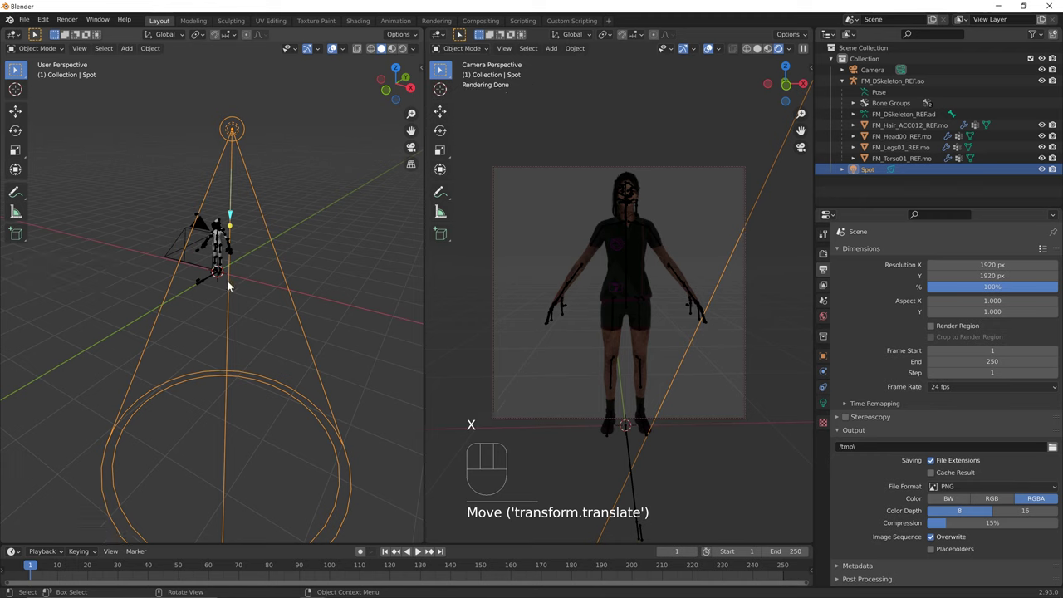
Tilt the spot light about the X axis so its cone no longer points straight down
{"action": "key", "text": "r"}
{"action": "key", "text": "x"}
{"action": "left_click", "coordinate": [304, 235]}
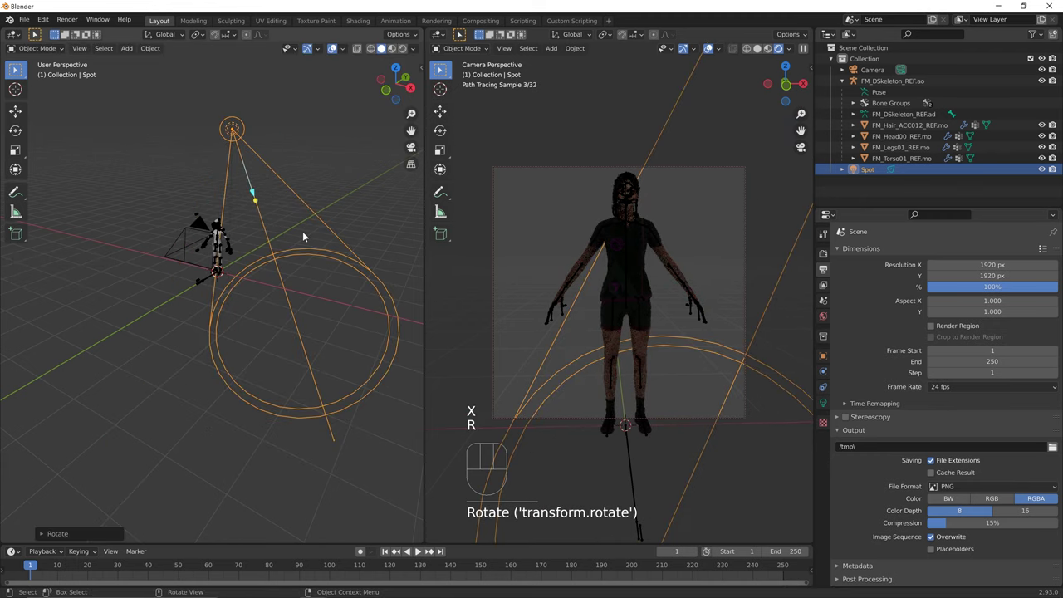
Reposition the tilted spot light in front of the character and off to the positive X side
{"action": "key", "text": "g"}
{"action": "left_click", "coordinate": [181, 169]}
{"action": "middle_click_drag", "start_coordinate": [181, 169], "coordinate": [287, 295]}
{"action": "key", "text": "g"}
{"action": "left_click", "coordinate": [360, 373]}
{"action": "middle_click_drag", "start_coordinate": [361, 373], "coordinate": [230, 351]}
{"action": "key", "text": "g"}
{"action": "left_click", "coordinate": [186, 350]}
Rotate the spot light further about X and about 18° around global Z to aim its cone at the character
{"action": "key", "text": "r"}
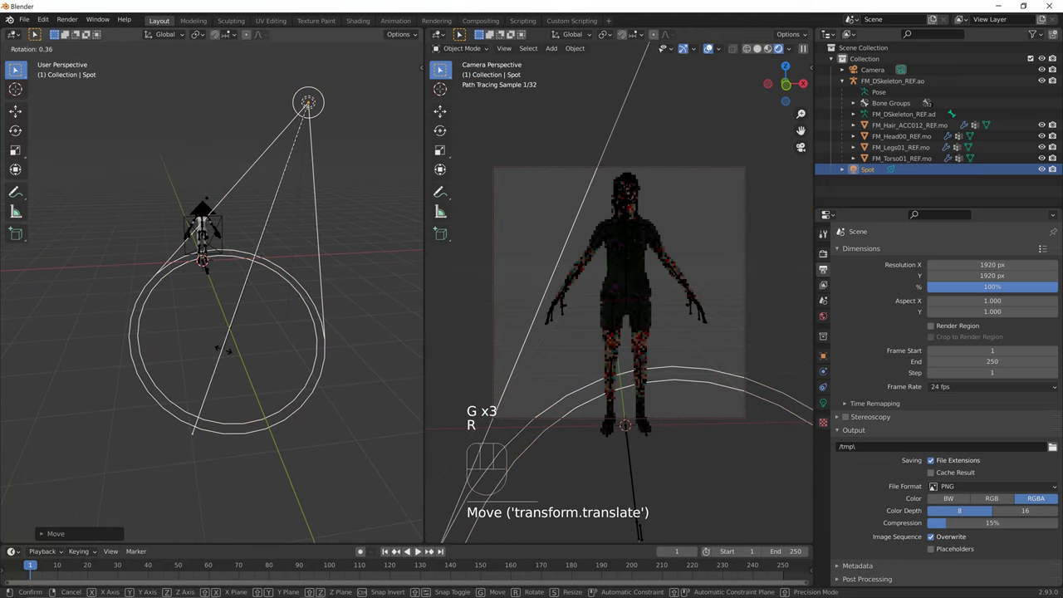
{"action": "key", "text": "x"}
{"action": "left_click", "coordinate": [162, 297]}
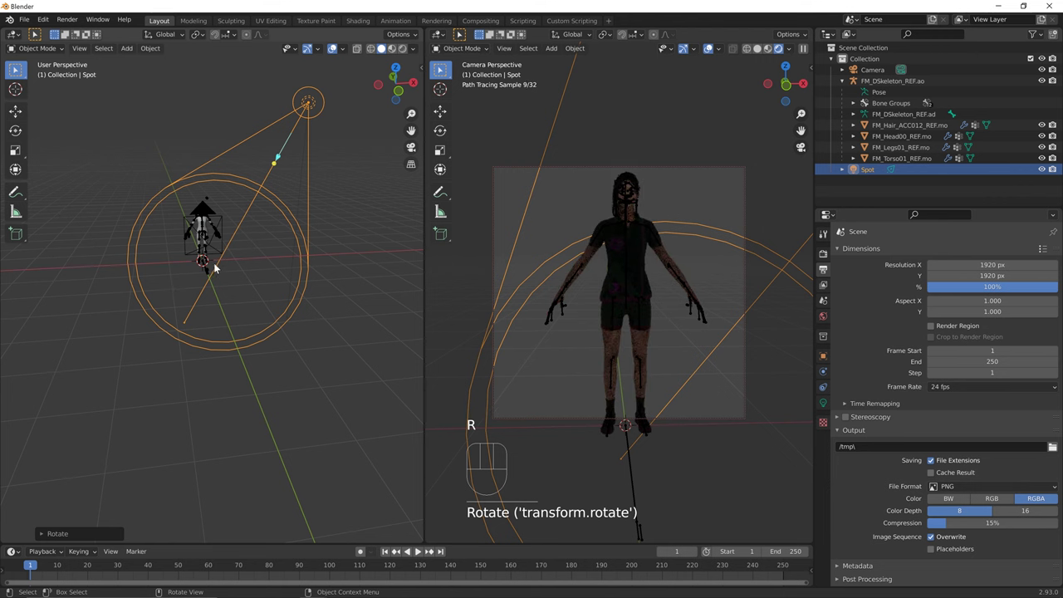
{"action": "key", "text": "r"}
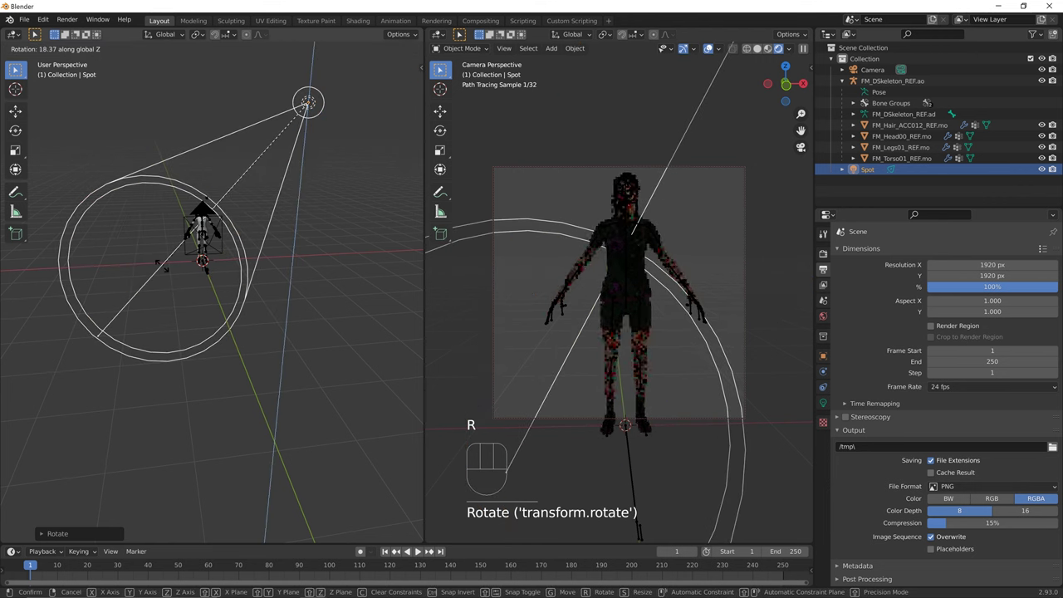
{"action": "left_click", "coordinate": [179, 261]}
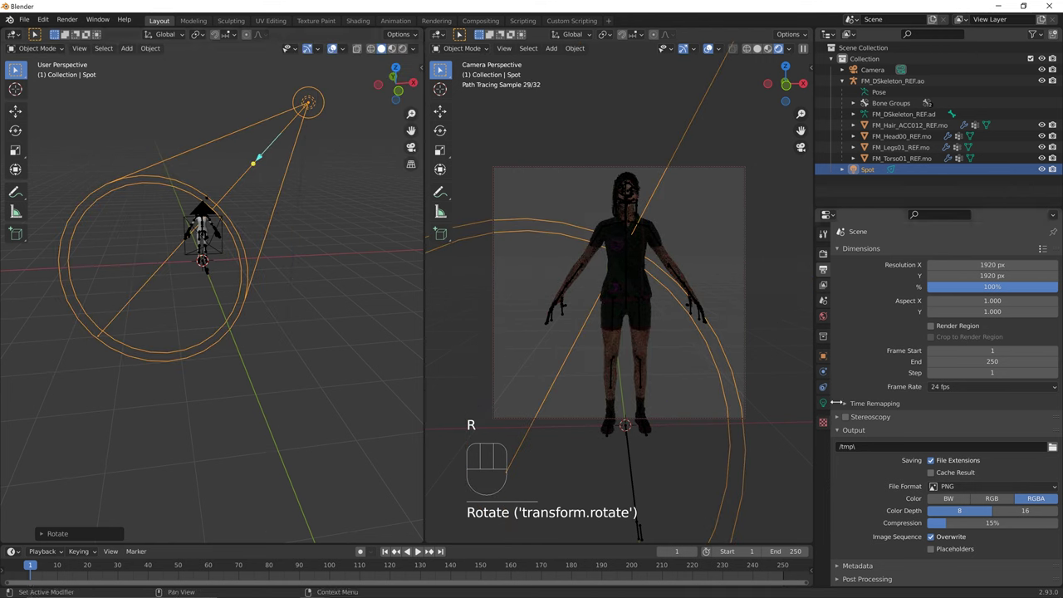
Set the spot light's power to 100.4 W
{"action": "left_click", "coordinate": [822, 403]}
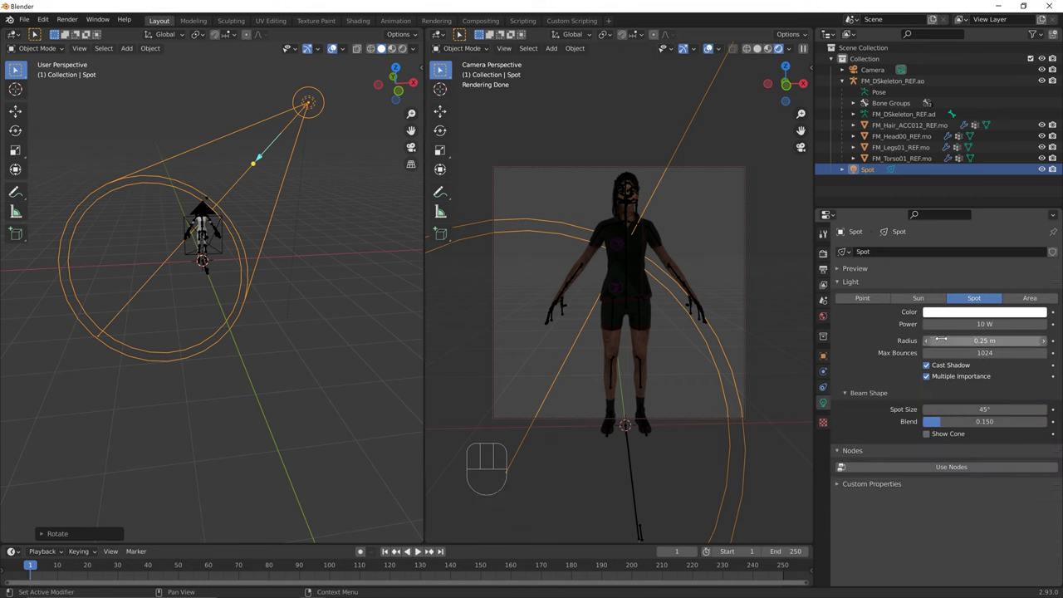
{"action": "left_click_drag", "start_coordinate": [962, 325], "coordinate": [980, 326]}
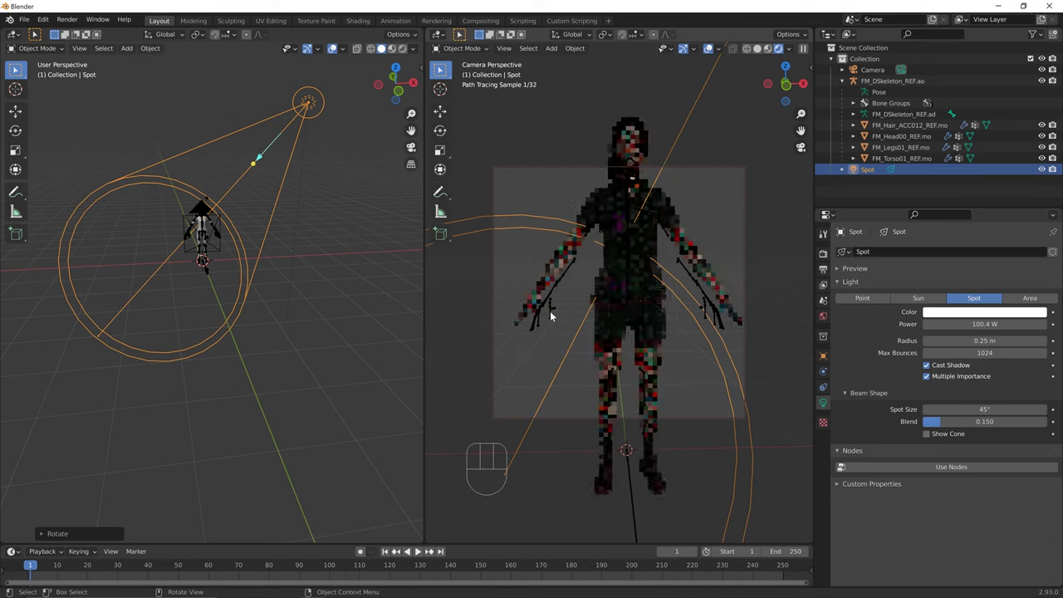
{"action": "scroll", "coordinate": [549, 313], "scroll_direction": "down", "scroll_amount": 1}
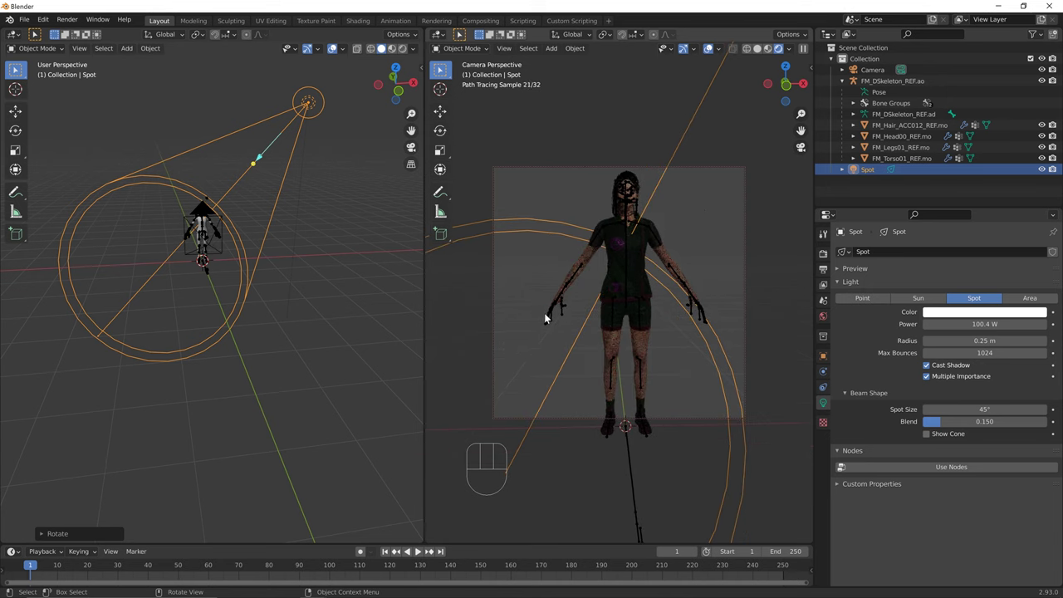
Turn off the Camera to View lock in the rendered viewport and frame the character more closely
{"action": "key", "text": "n"}
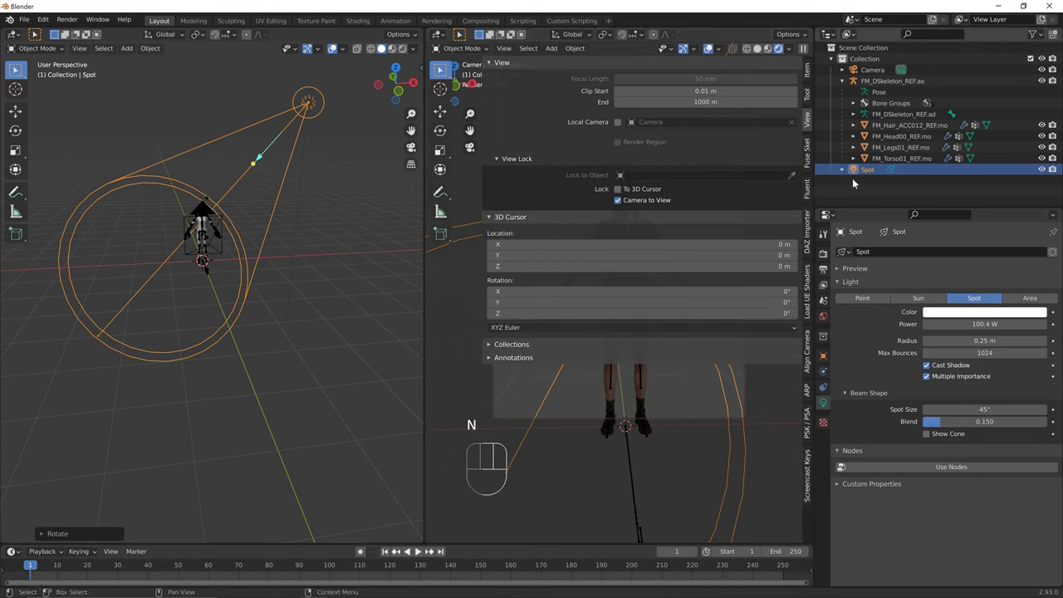
{"action": "left_click", "coordinate": [678, 430]}
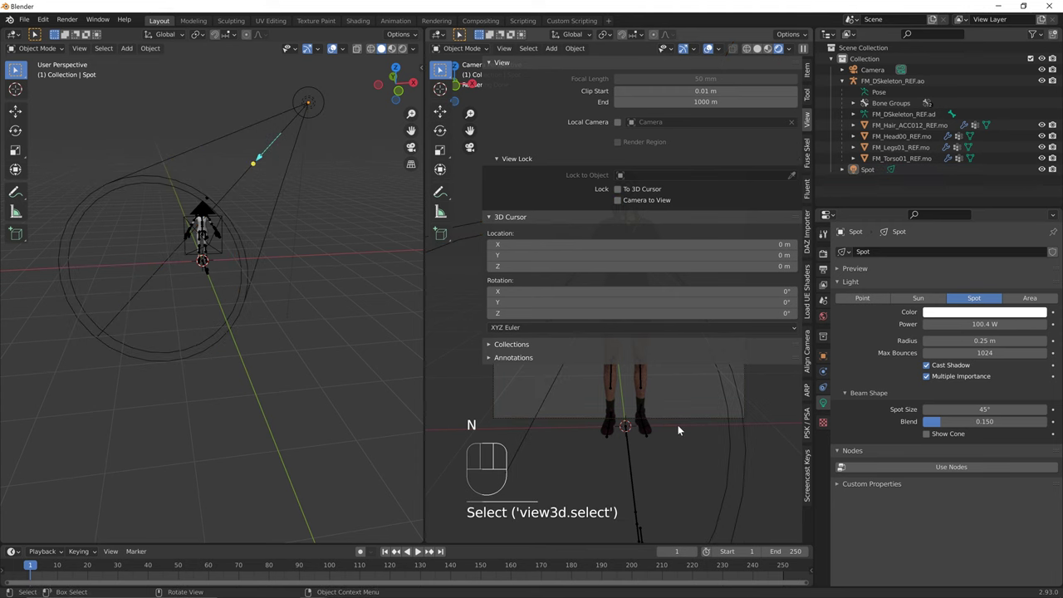
{"action": "key", "text": "n"}
{"action": "middle_click_drag", "start_coordinate": [688, 427], "coordinate": [673, 333], "text": "ctrl"}
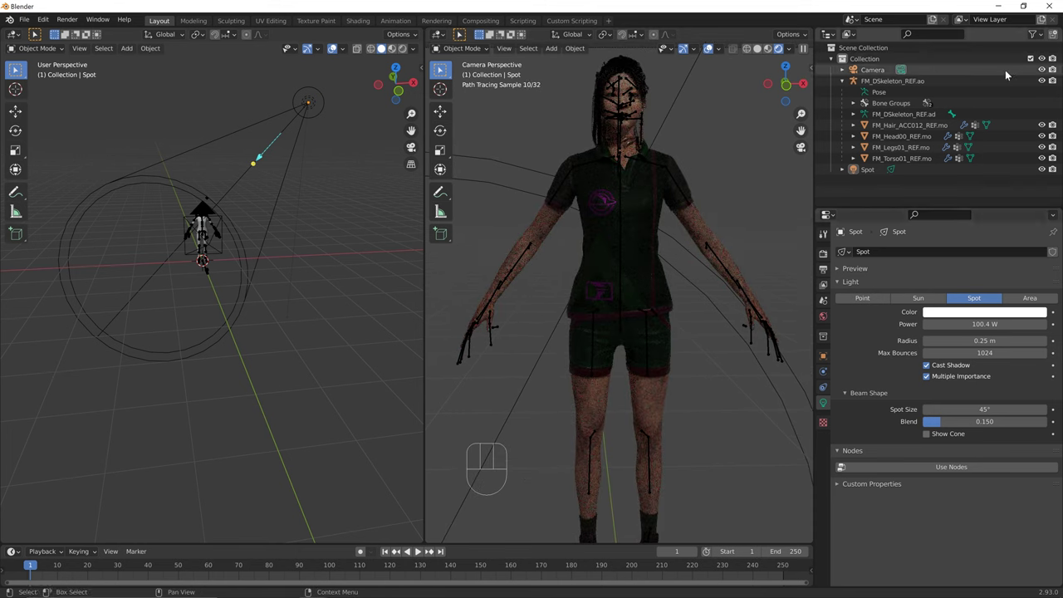
Hide the FM_DSkeleton_REF.ao armature in the viewports and set the spot light's power to 146.4 W
{"action": "left_click", "coordinate": [1042, 80]}
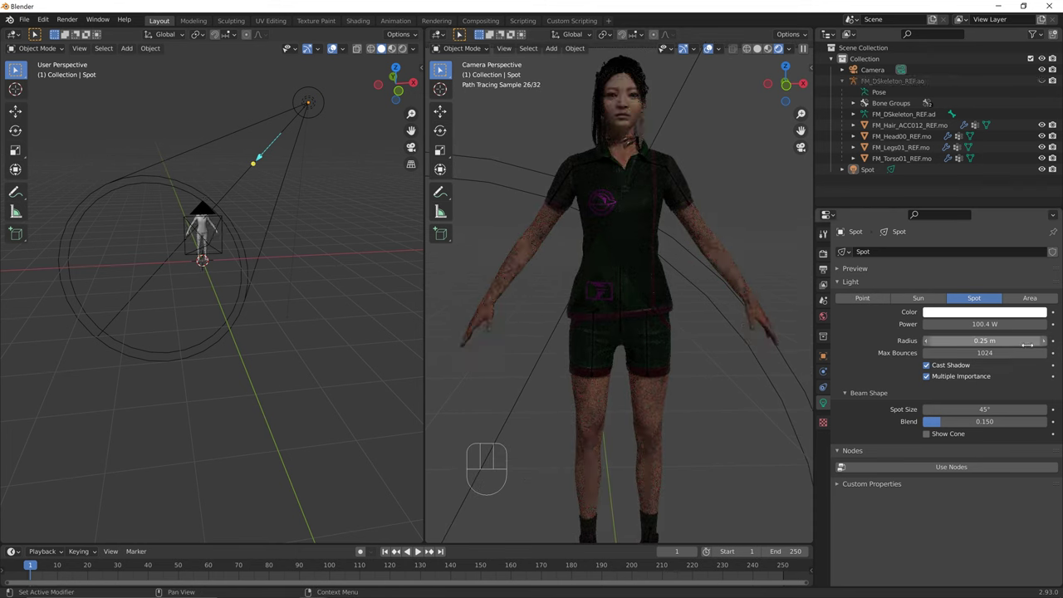
{"action": "left_click", "coordinate": [957, 313]}
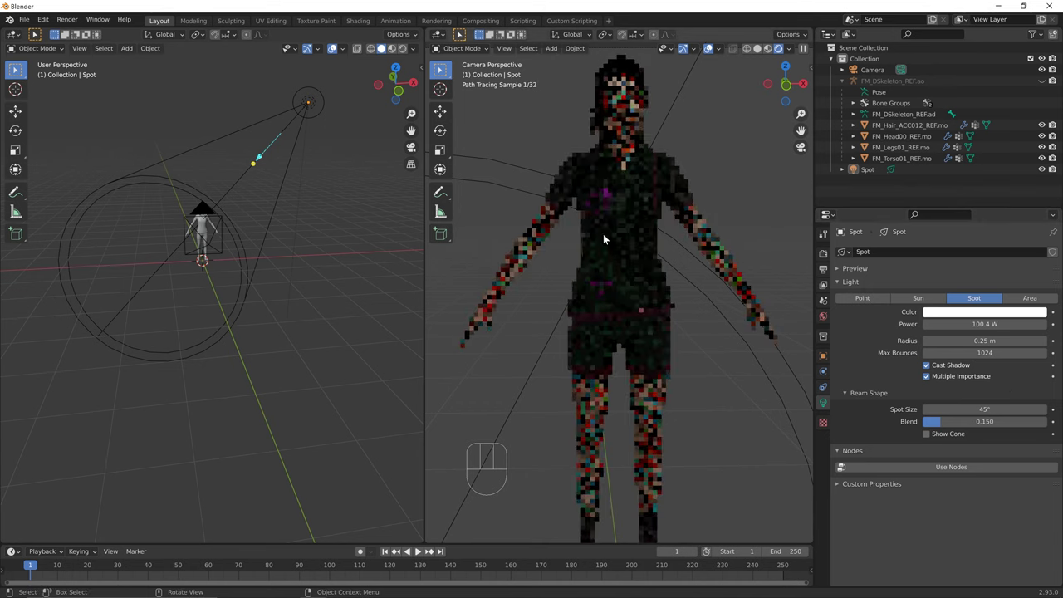
{"action": "left_click_drag", "start_coordinate": [972, 330], "coordinate": [746, 327]}
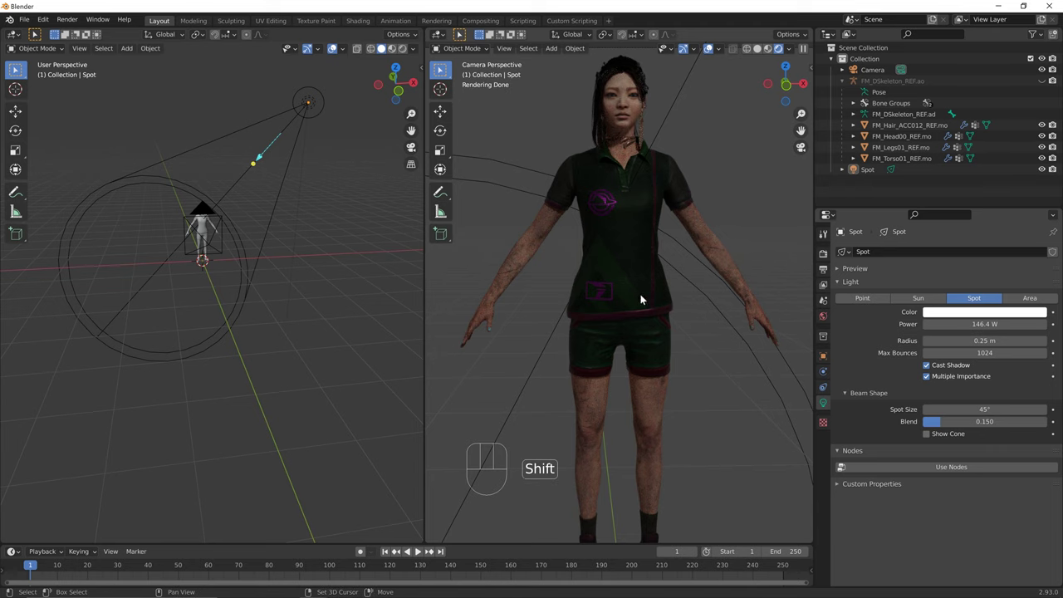
Add a second spot light and lift it above the character
{"action": "key", "text": "shift+a"}
{"action": "mouse_move", "coordinate": [619, 295]}
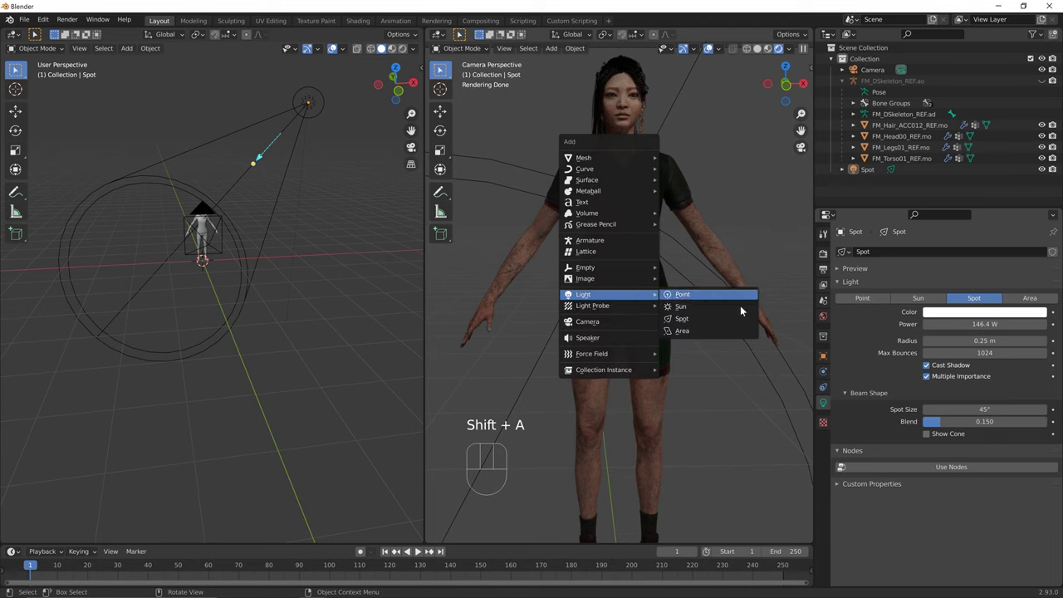
{"action": "left_click", "coordinate": [729, 324]}
{"action": "middle_click_drag", "start_coordinate": [221, 403], "coordinate": [237, 382]}
{"action": "key", "text": "g"}
{"action": "left_click", "coordinate": [194, 232]}
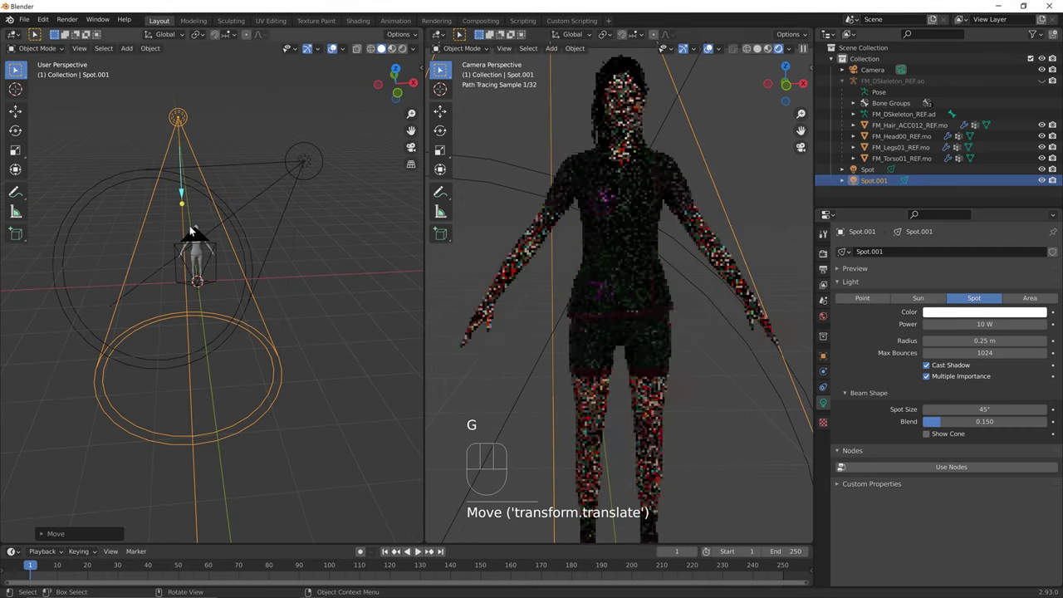
Move the second spot light to the side of the character opposite the first light
{"action": "middle_click_drag", "start_coordinate": [237, 312], "coordinate": [243, 275]}
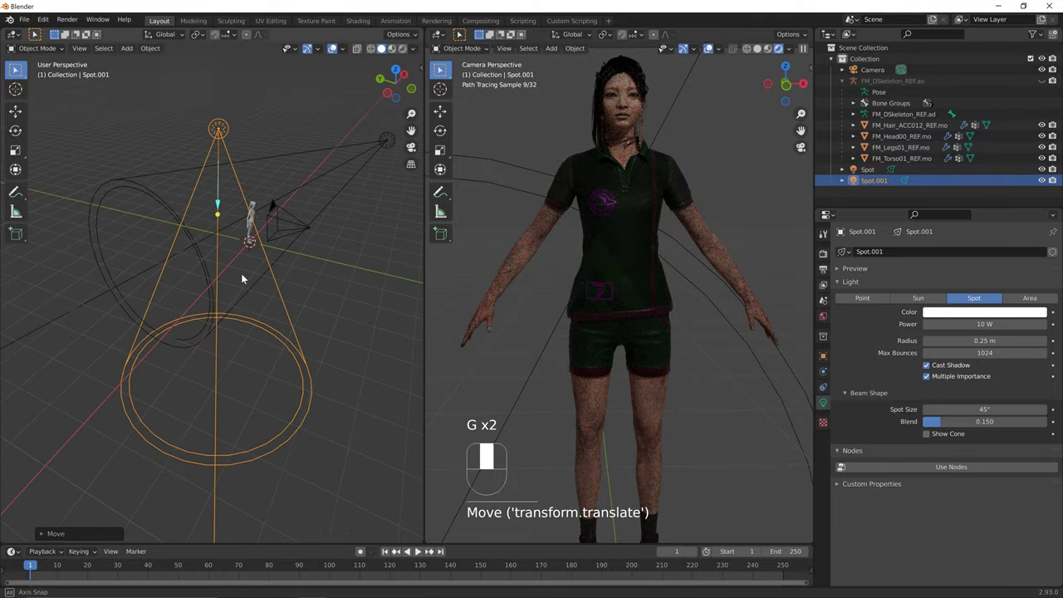
{"action": "key", "text": "g"}
{"action": "left_click", "coordinate": [191, 300]}
{"action": "middle_click_drag", "start_coordinate": [190, 300], "coordinate": [108, 296]}
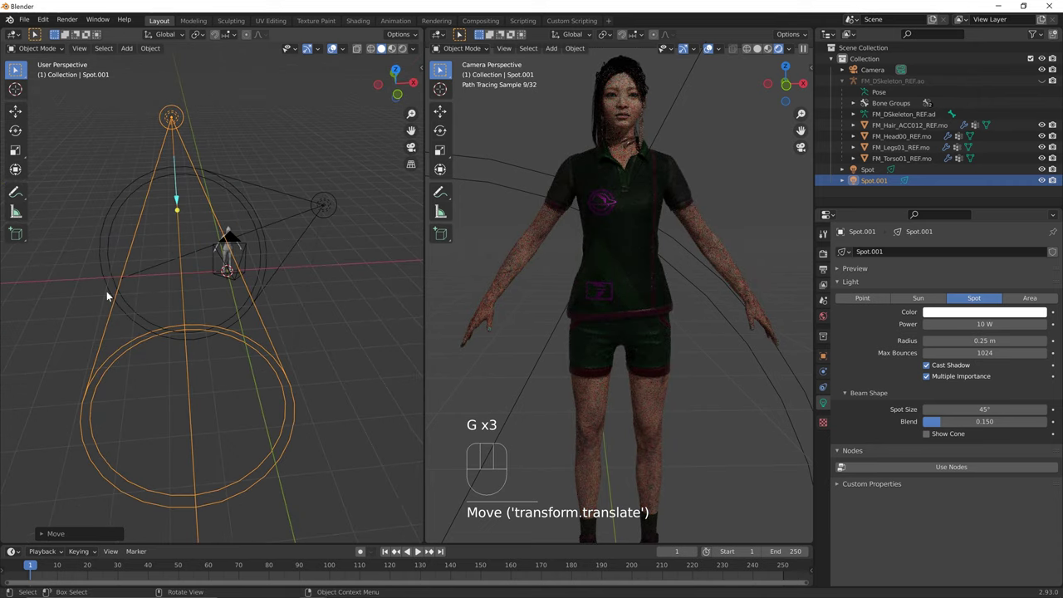
Rotate the second spot light to tilt and turn its cone toward the character
{"action": "key", "text": "r"}
{"action": "left_click", "coordinate": [223, 274]}
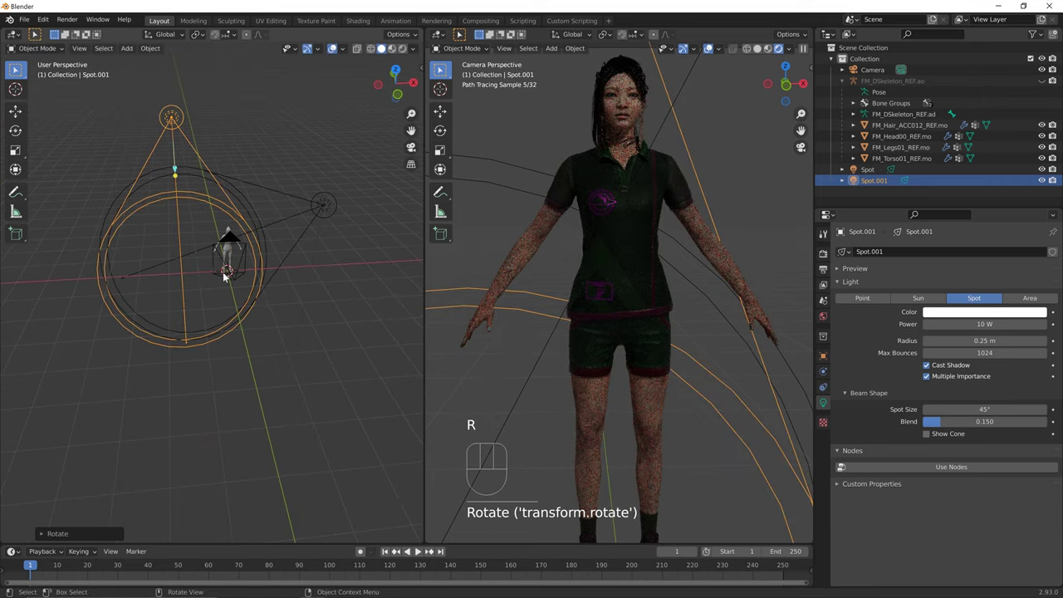
{"action": "key", "text": "r"}
{"action": "left_click", "coordinate": [340, 310]}
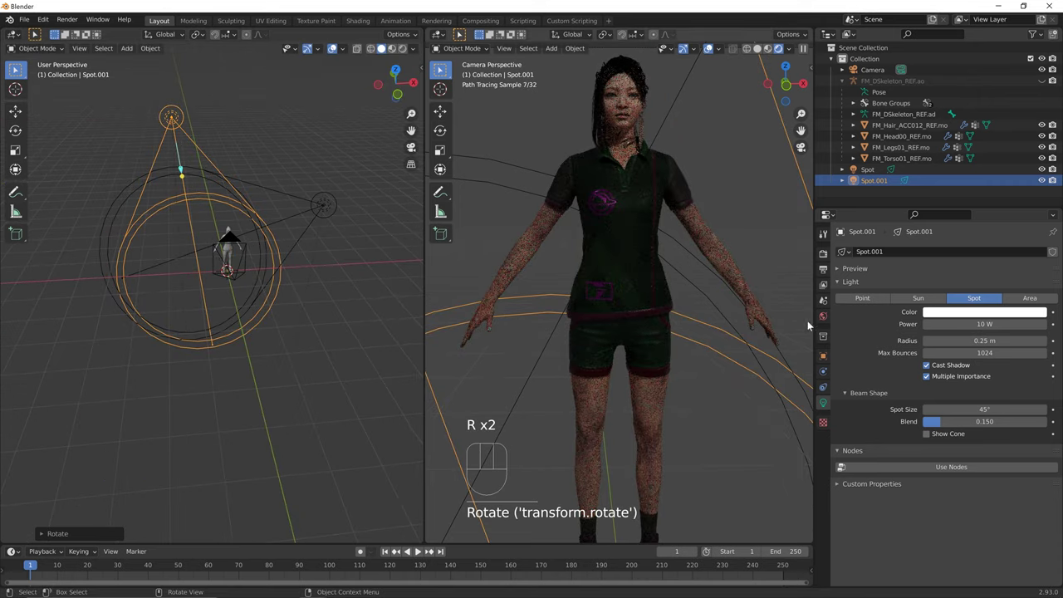
Raise the second spot light's power to 189.7 W
{"action": "left_click_drag", "start_coordinate": [972, 325], "coordinate": [873, 327]}
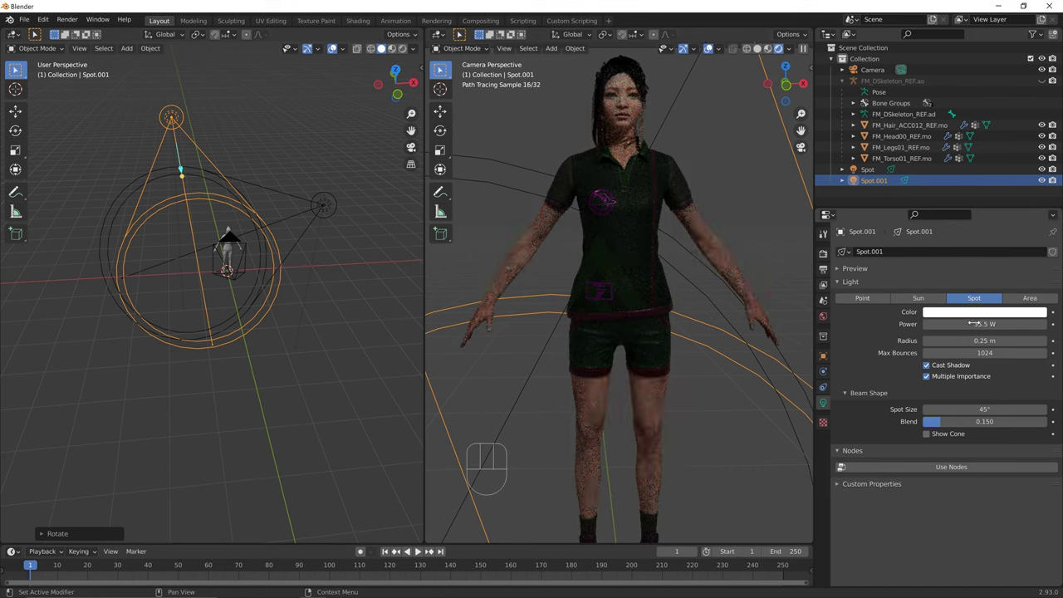
{"action": "left_click_drag", "start_coordinate": [1003, 325], "coordinate": [1030, 325]}
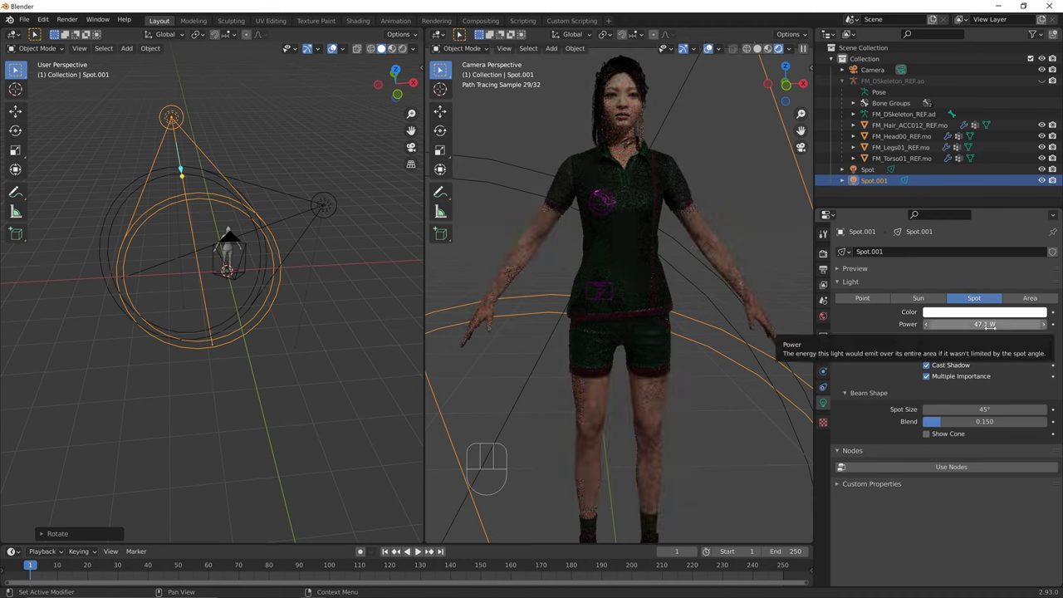
{"action": "left_click_drag", "start_coordinate": [991, 326], "coordinate": [1022, 326]}
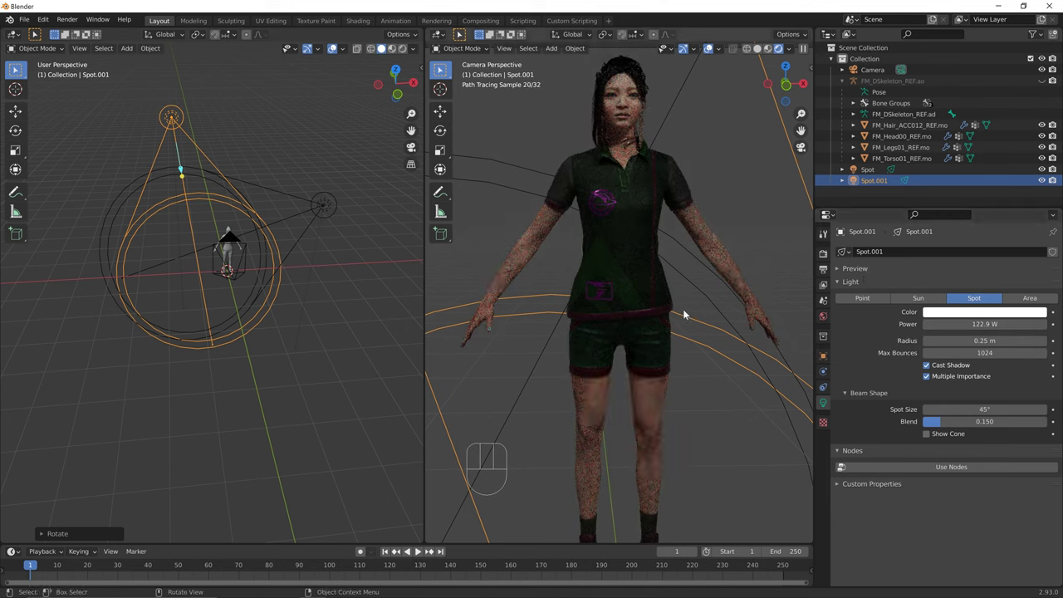
{"action": "left_click_drag", "start_coordinate": [997, 325], "coordinate": [1030, 325]}
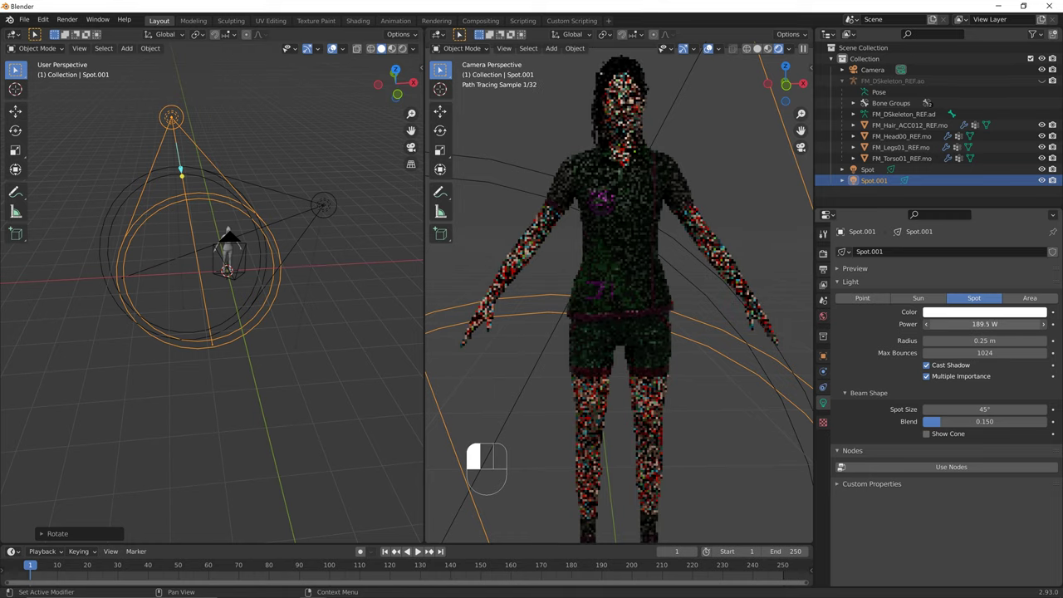
Reposition the second spot light farther out to the side and front of the character, checking its placement from several angles
{"action": "key", "text": "g"}
{"action": "left_click", "coordinate": [82, 281]}
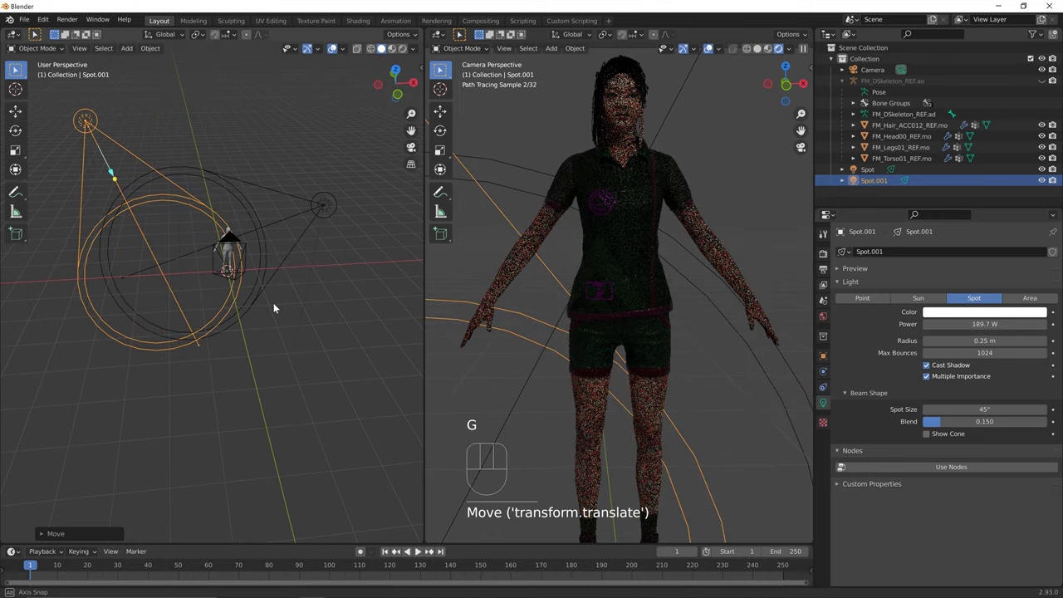
{"action": "middle_click_drag", "start_coordinate": [274, 306], "coordinate": [372, 315]}
{"action": "key", "text": "g"}
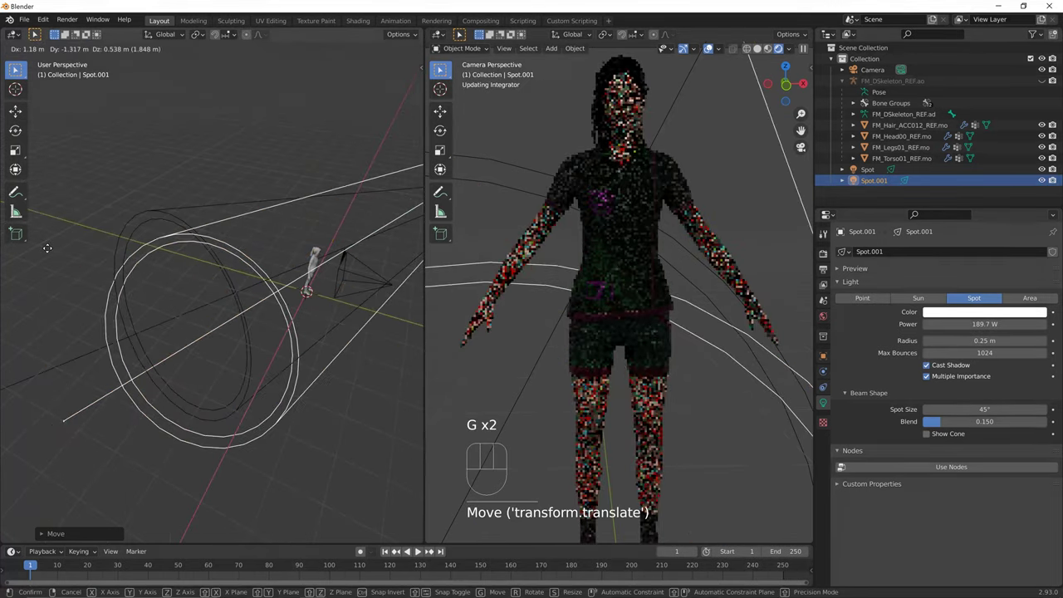
{"action": "key", "text": "g"}
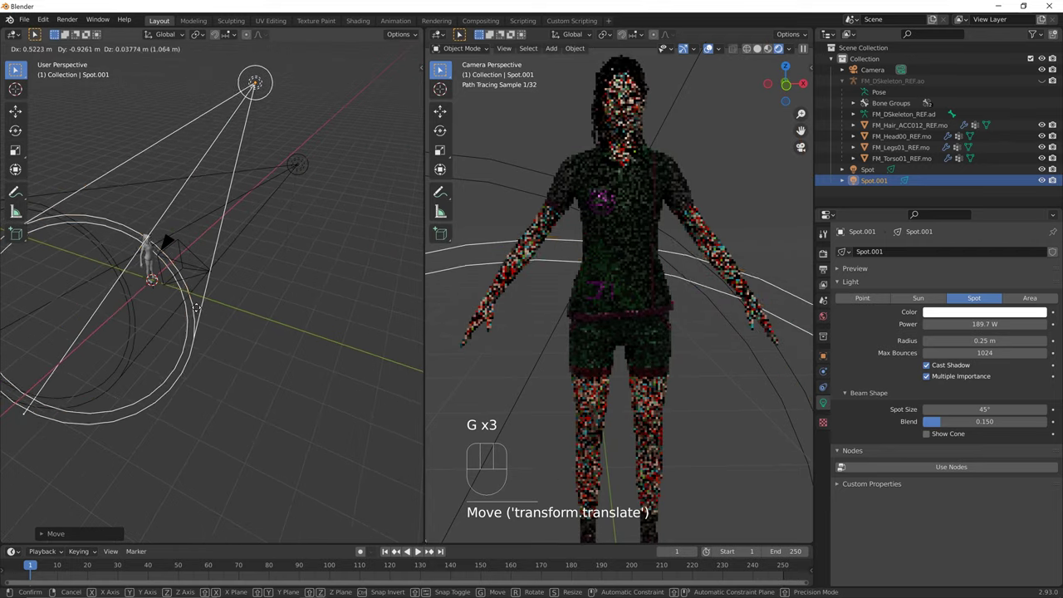
{"action": "left_click", "coordinate": [196, 306]}
{"action": "key", "text": "g"}
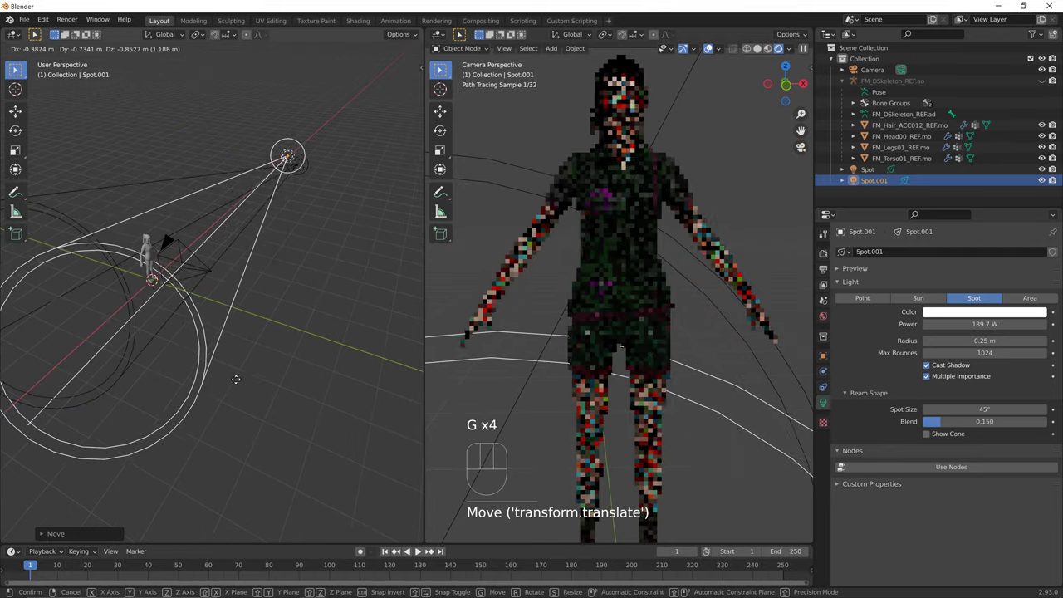
{"action": "left_click", "coordinate": [231, 365]}
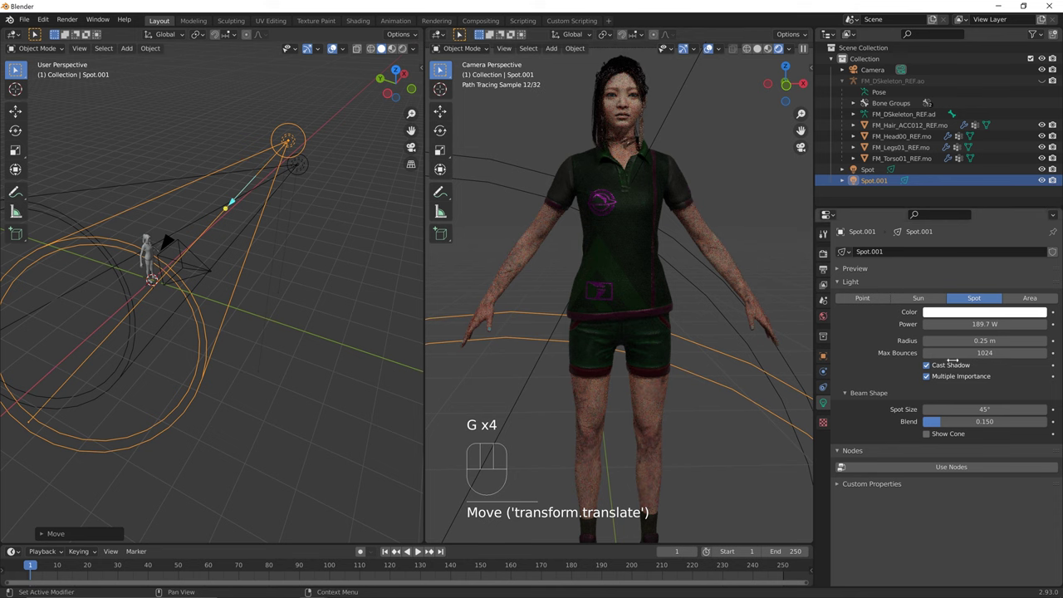
Raise the second spot light's power to 236.8 W and shift the light again beside the character
{"action": "left_click_drag", "start_coordinate": [972, 324], "coordinate": [1009, 324]}
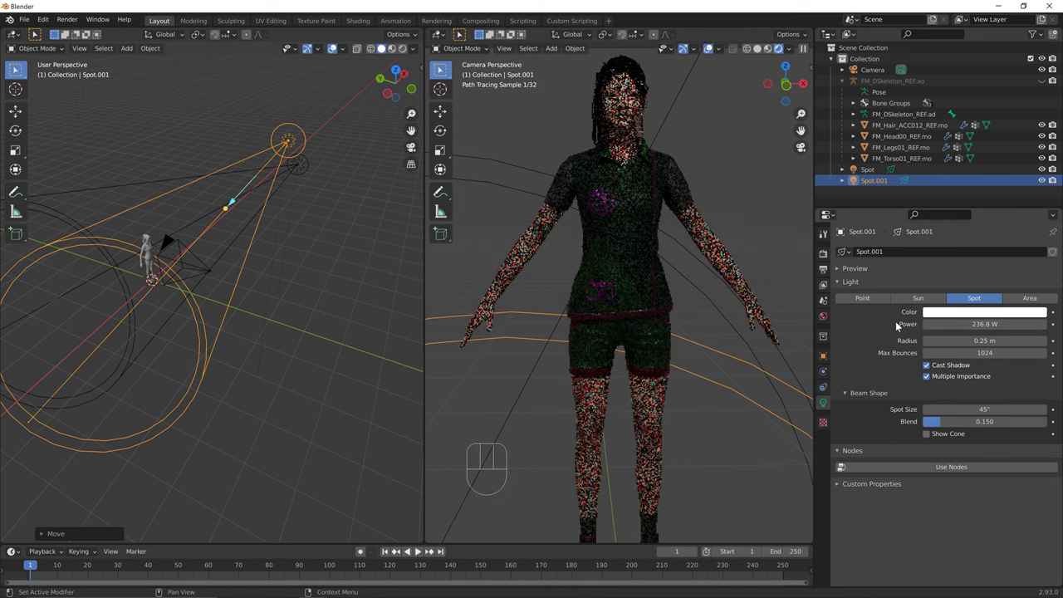
{"action": "mouse_move", "coordinate": [200, 278]}
{"action": "middle_mouse_down"}
{"action": "mouse_move", "coordinate": [166, 268]}
{"action": "mouse_move", "coordinate": [205, 278]}
{"action": "mouse_move", "coordinate": [192, 283]}
{"action": "middle_mouse_up"}
{"action": "key", "text": "g"}
{"action": "left_click", "coordinate": [92, 278]}
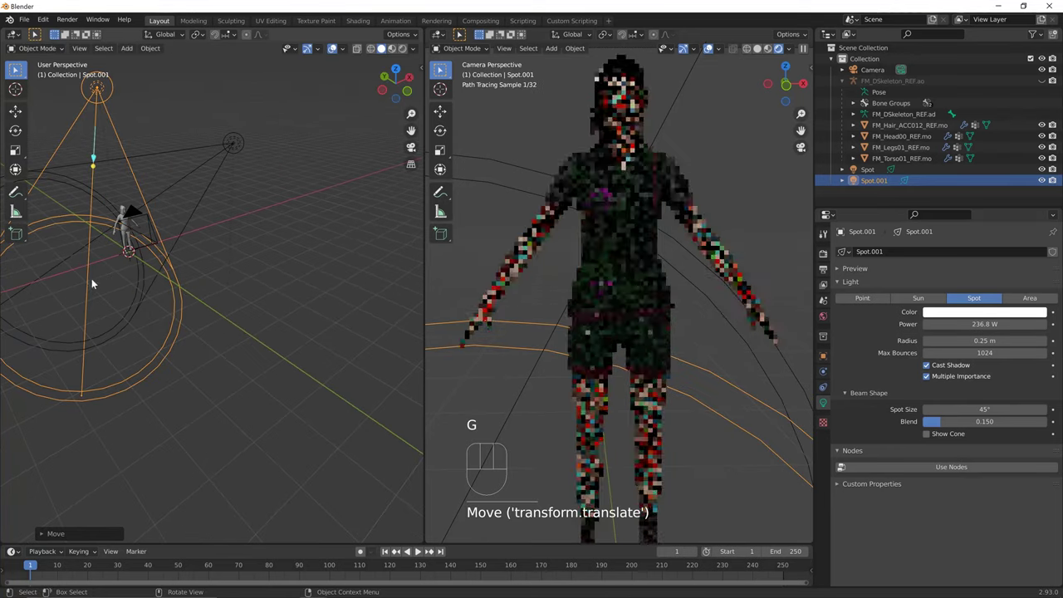
Add an area light and move it behind the character, off to one side
{"action": "middle_click_drag", "start_coordinate": [91, 278], "coordinate": [283, 296]}
{"action": "key", "text": "shift+a"}
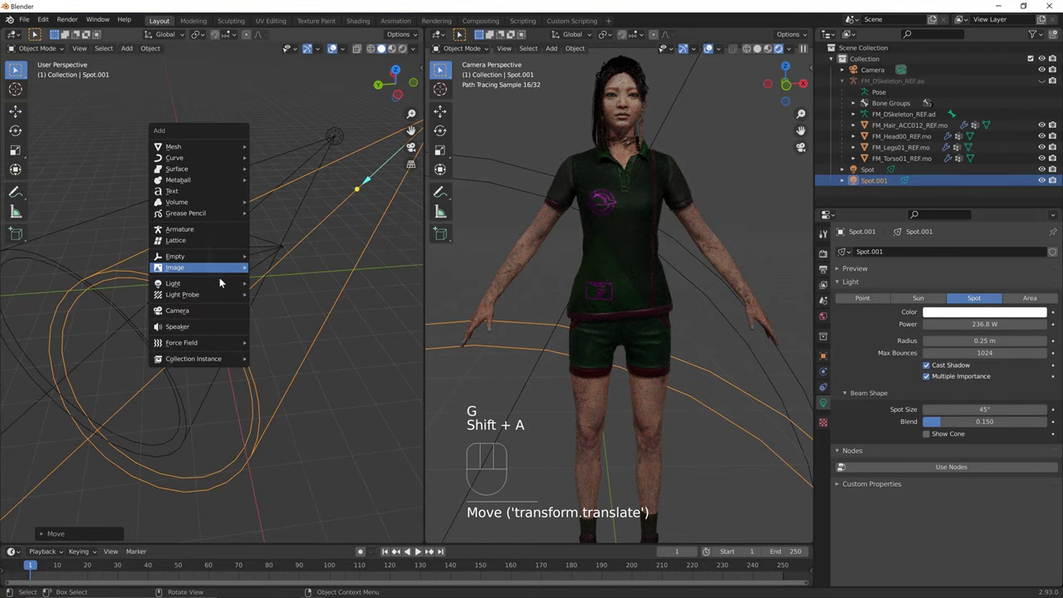
{"action": "mouse_move", "coordinate": [225, 284]}
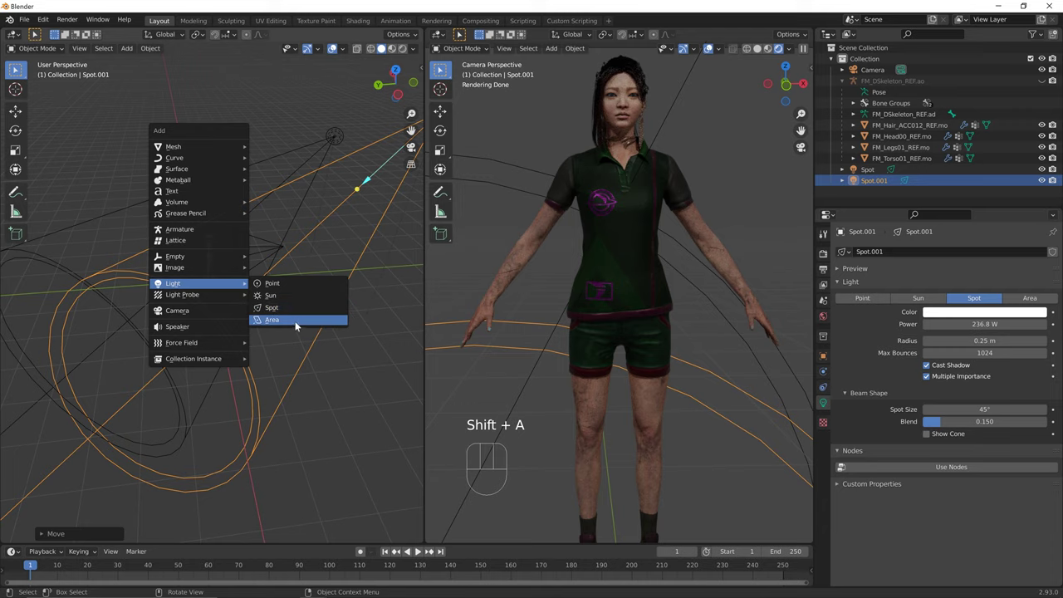
{"action": "left_click", "coordinate": [295, 320]}
{"action": "middle_click_drag", "start_coordinate": [295, 321], "coordinate": [257, 290]}
{"action": "key", "text": "g"}
{"action": "left_click", "coordinate": [131, 269]}
{"action": "key", "text": "g"}
{"action": "left_click", "coordinate": [201, 301]}
Rotate the area light about -81° around X and about 43° around Z so it faces the character
{"action": "key", "text": "r"}
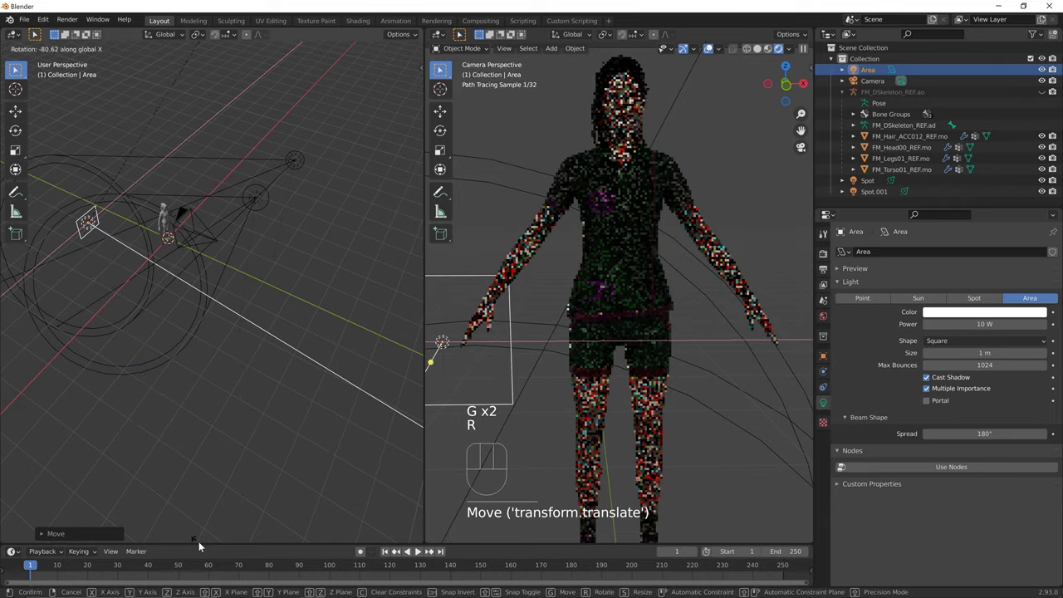
{"action": "left_click", "coordinate": [198, 542]}
{"action": "key", "text": "r"}
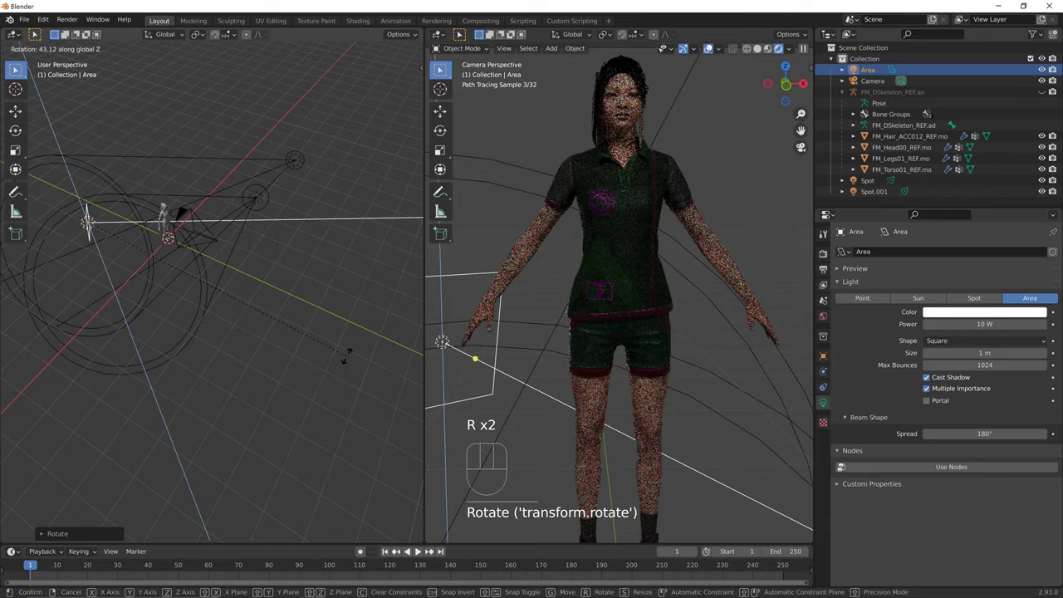
Move the area light in close behind the character as a rim light
{"action": "key", "text": "g"}
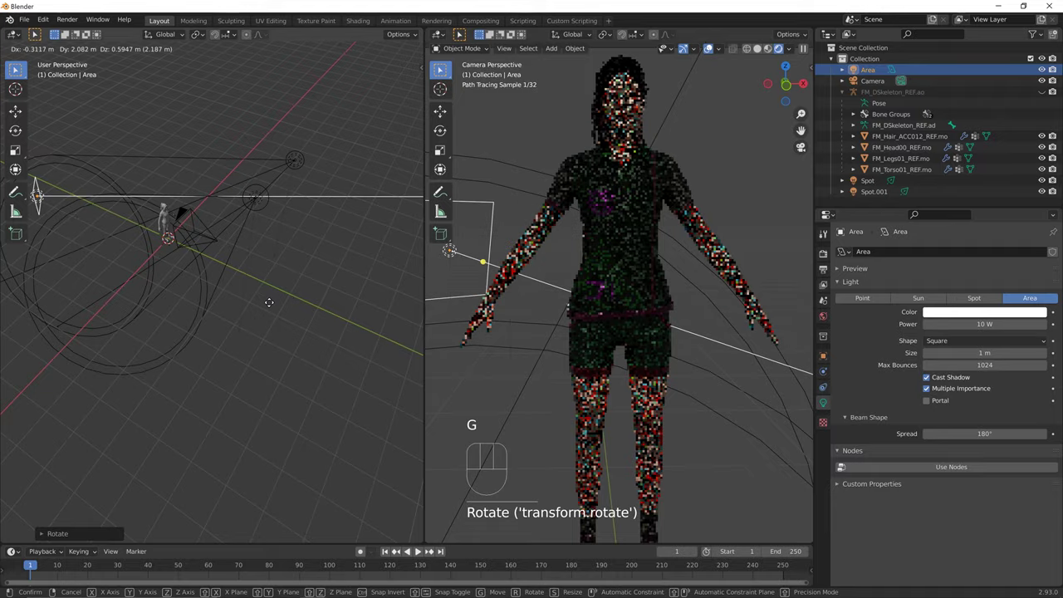
{"action": "left_click", "coordinate": [212, 361]}
{"action": "middle_click_drag", "start_coordinate": [206, 368], "coordinate": [49, 309]}
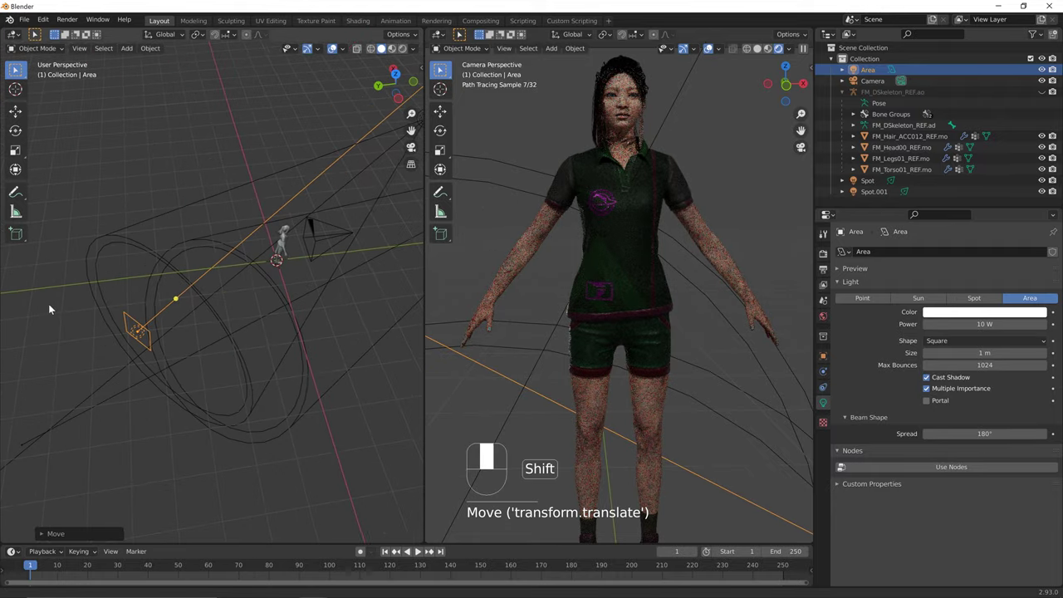
{"action": "key", "text": "g"}
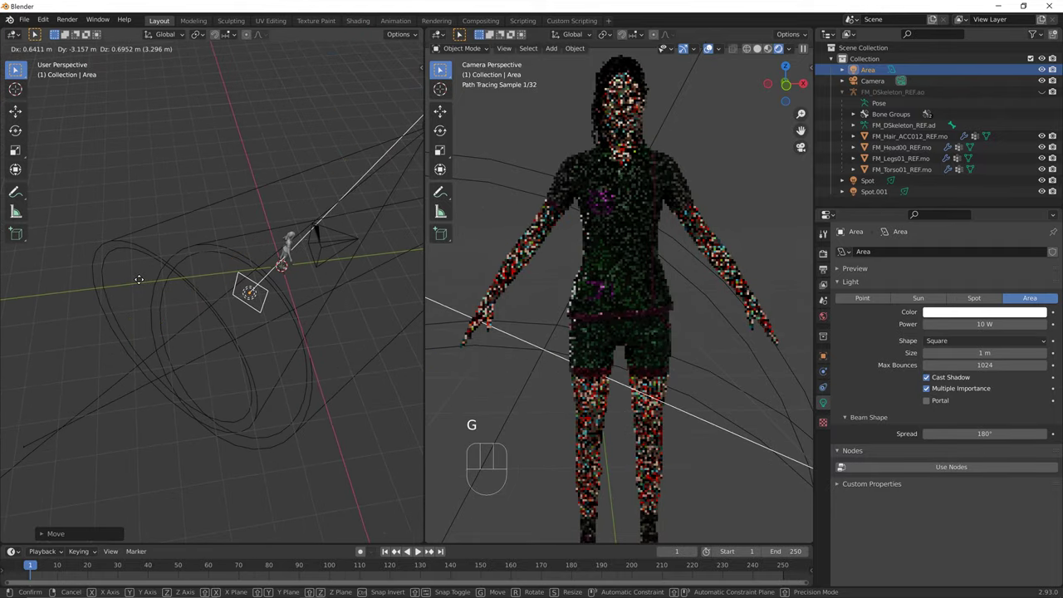
{"action": "left_click", "coordinate": [139, 277]}
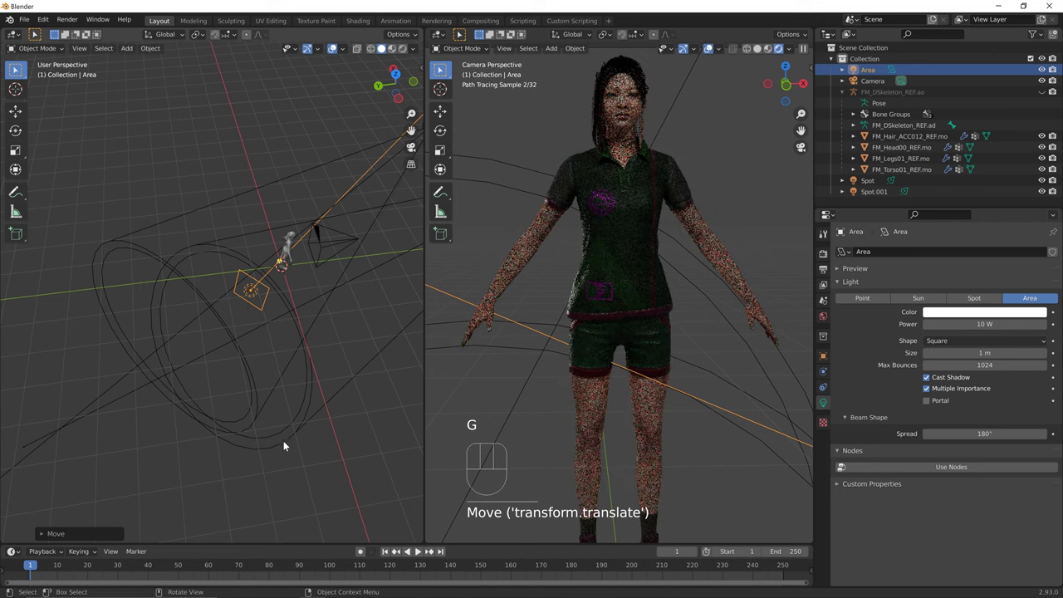
{"action": "key", "text": "g"}
{"action": "left_click", "coordinate": [307, 299]}
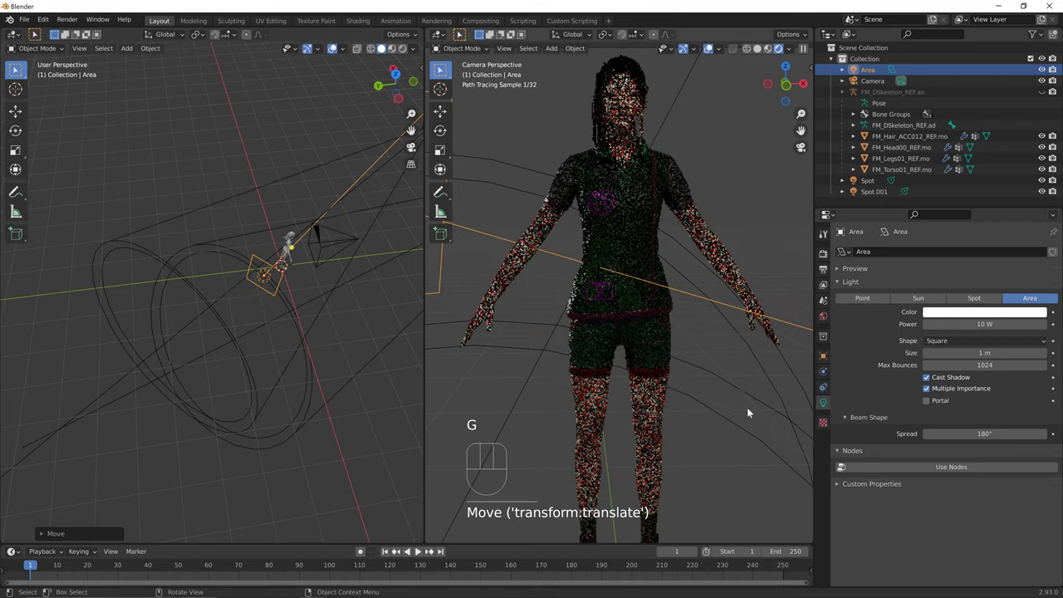
Raise the area light's power to 250.7 W and fine-tune its position behind the character's side
{"action": "mouse_move", "coordinate": [986, 324]}
{"action": "left_mouse_down"}
{"action": "mouse_move", "coordinate": [1022, 324]}
{"action": "mouse_move", "coordinate": [1002, 324]}
{"action": "left_mouse_up"}
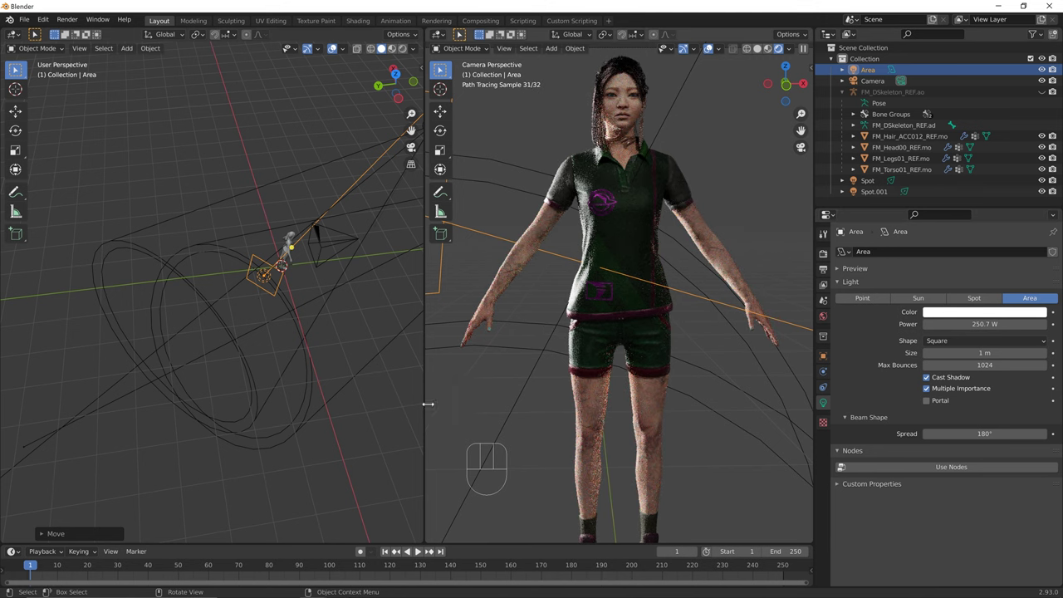
{"action": "key", "text": "g"}
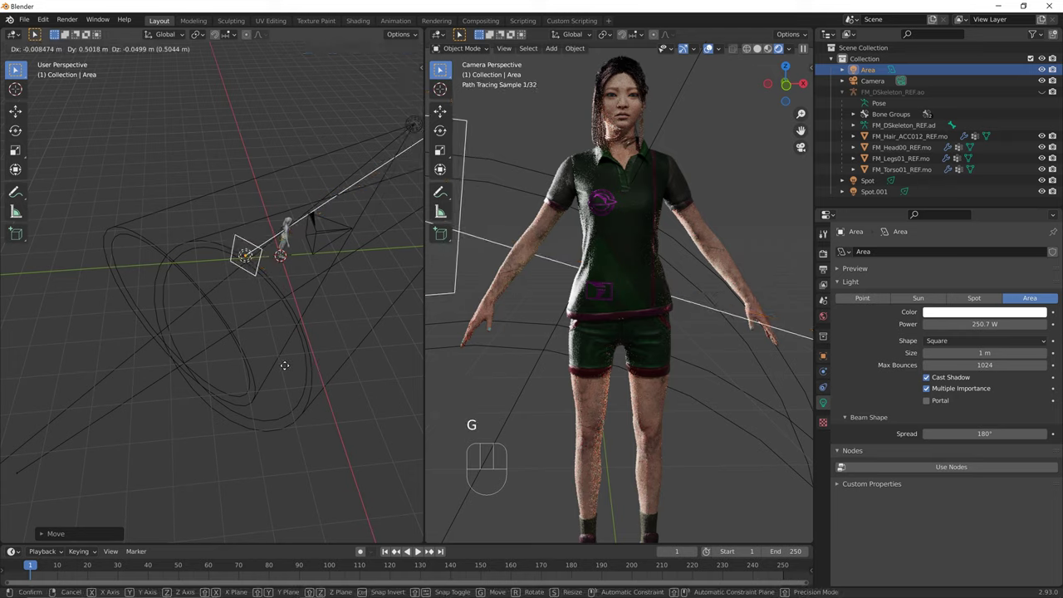
{"action": "left_click", "coordinate": [283, 366]}
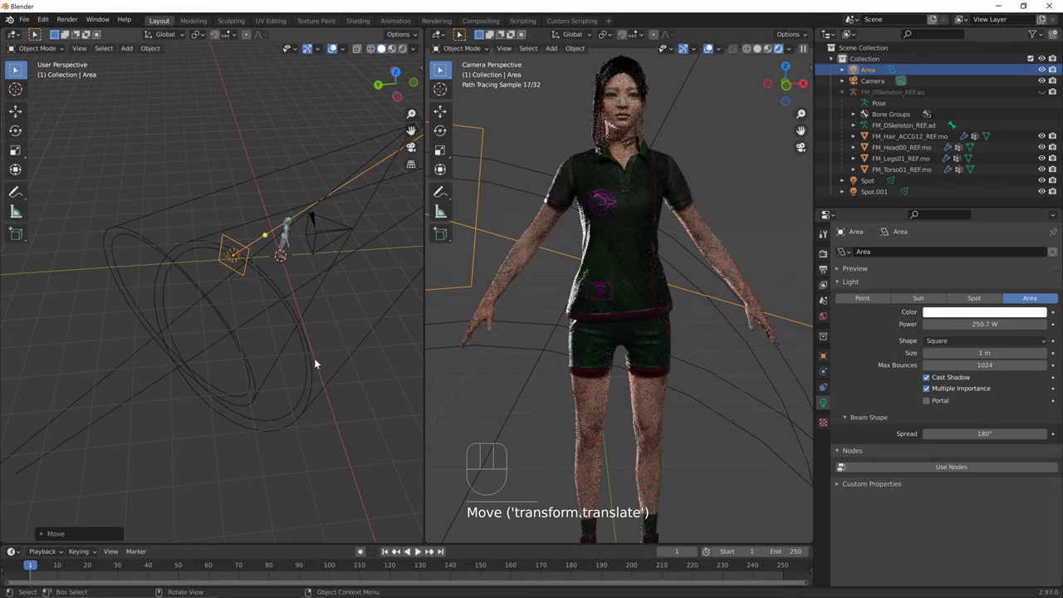
{"action": "key", "text": "g"}
{"action": "left_click", "coordinate": [340, 371]}
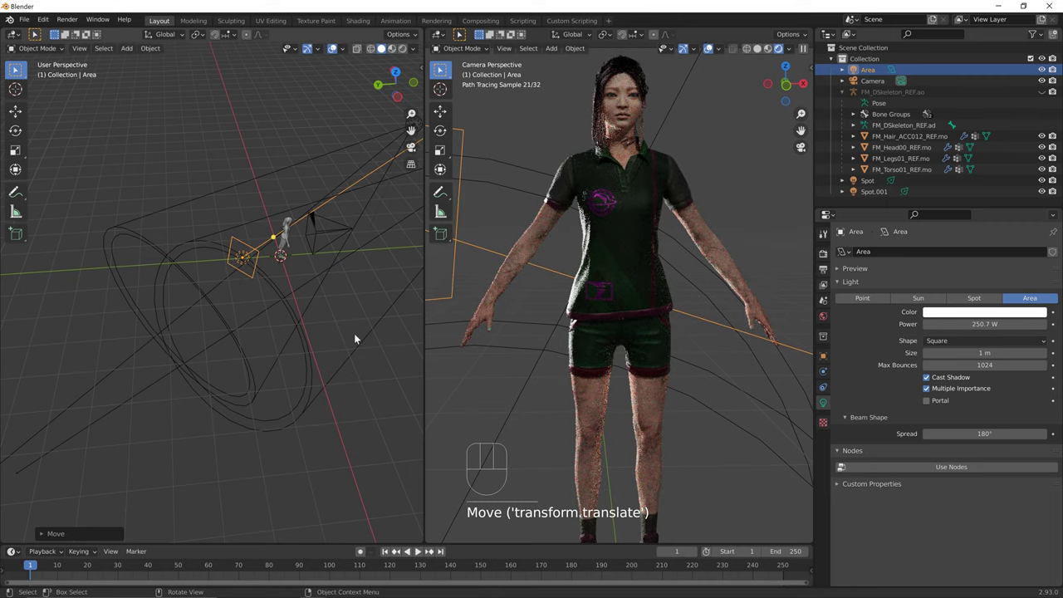
Add a second area light and lift it to above the character's head height
{"action": "middle_click_drag", "start_coordinate": [355, 339], "coordinate": [247, 293]}
{"action": "middle_click_drag", "start_coordinate": [277, 334], "coordinate": [249, 348]}
{"action": "key", "text": "shift+a"}
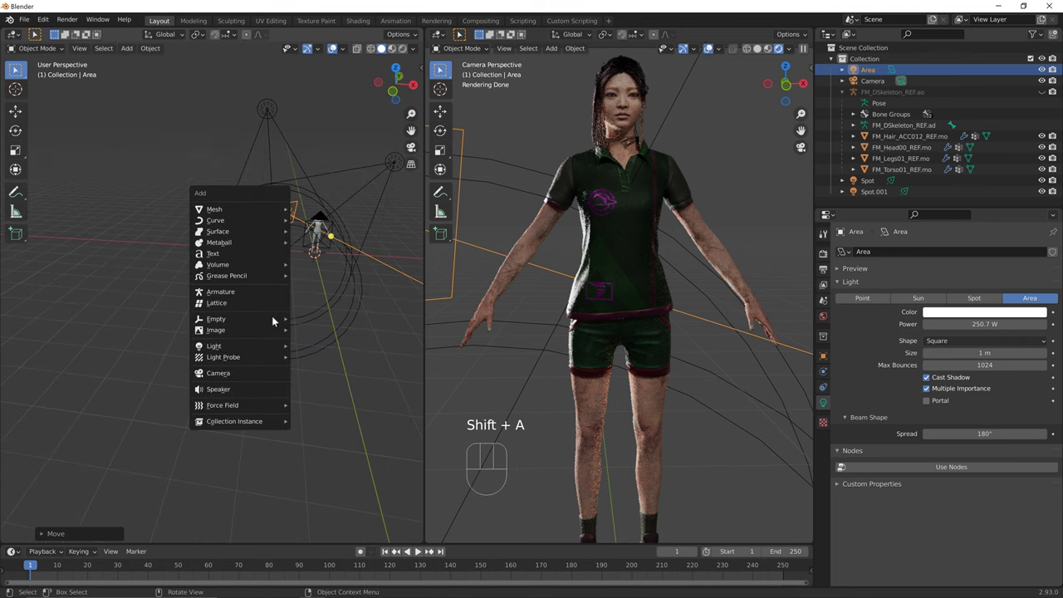
{"action": "mouse_move", "coordinate": [264, 345]}
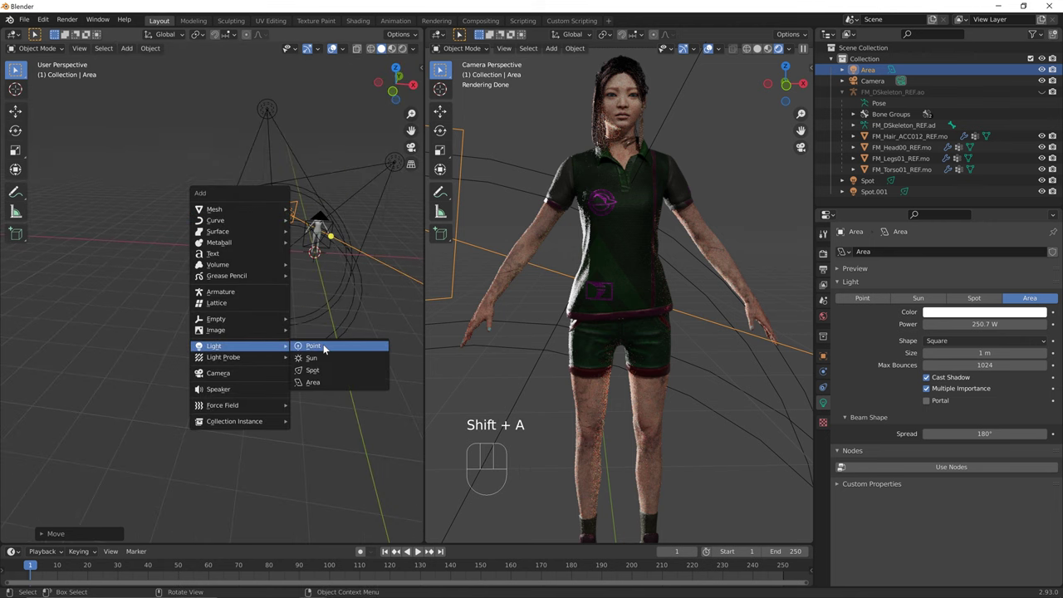
{"action": "left_click", "coordinate": [319, 383]}
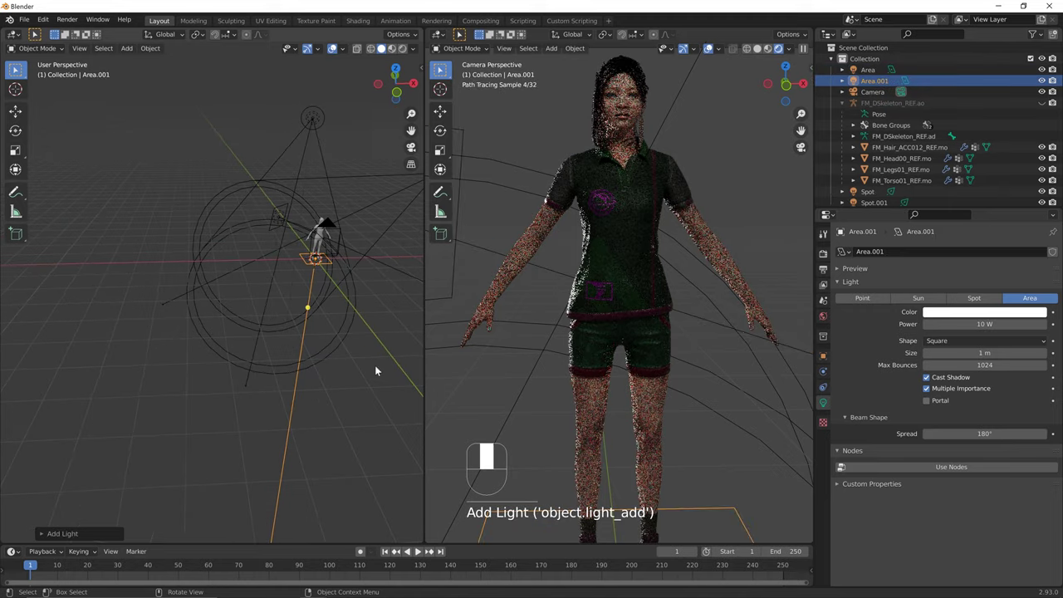
{"action": "key", "text": "g"}
{"action": "left_click", "coordinate": [405, 331]}
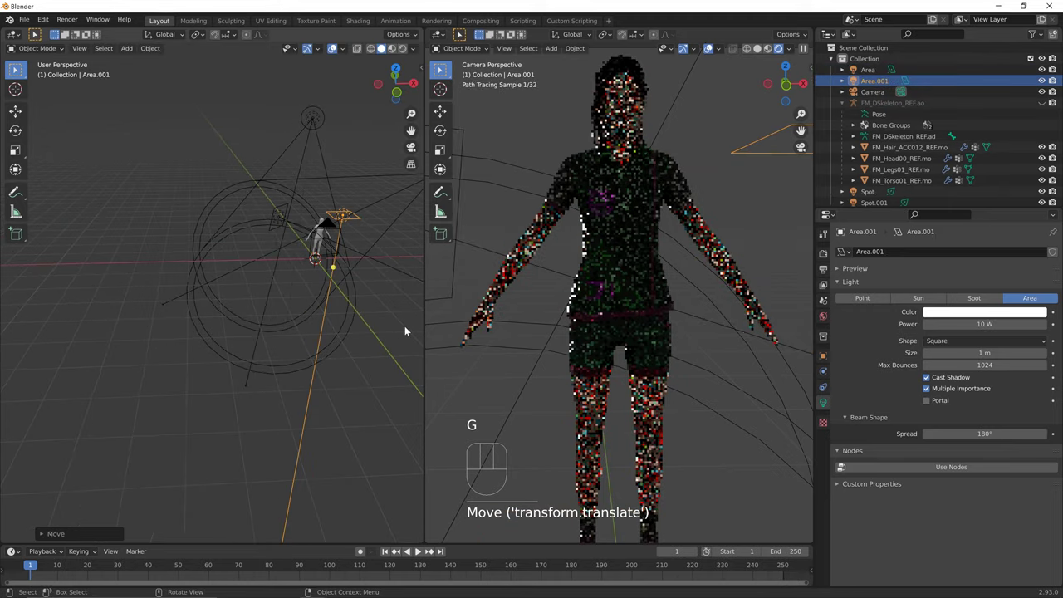
{"action": "key", "text": "g"}
{"action": "left_click", "coordinate": [336, 312]}
Move the second area light in front of the character, slightly above the head
{"action": "scroll", "coordinate": [329, 312], "scroll_direction": "up", "scroll_amount": 3}
{"action": "middle_click_drag", "start_coordinate": [329, 311], "coordinate": [204, 379], "text": "shift"}
{"action": "scroll", "coordinate": [274, 337], "scroll_direction": "up", "scroll_amount": 1}
{"action": "middle_click_drag", "start_coordinate": [274, 336], "coordinate": [154, 351], "text": "shift"}
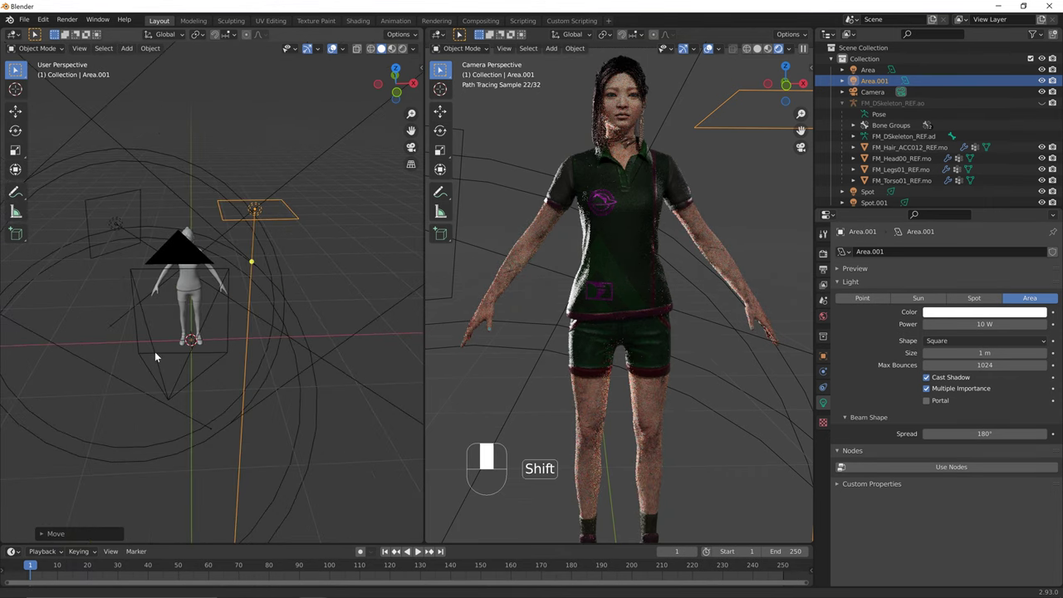
{"action": "middle_click_drag", "start_coordinate": [205, 321], "coordinate": [294, 457]}
{"action": "key", "text": "g"}
{"action": "left_click", "coordinate": [222, 329]}
{"action": "key", "text": "g"}
{"action": "left_click", "coordinate": [402, 293]}
Tilt the second area light around the X axis toward the character and adjust its position in front of her
{"action": "key", "text": "r"}
{"action": "key", "text": "x"}
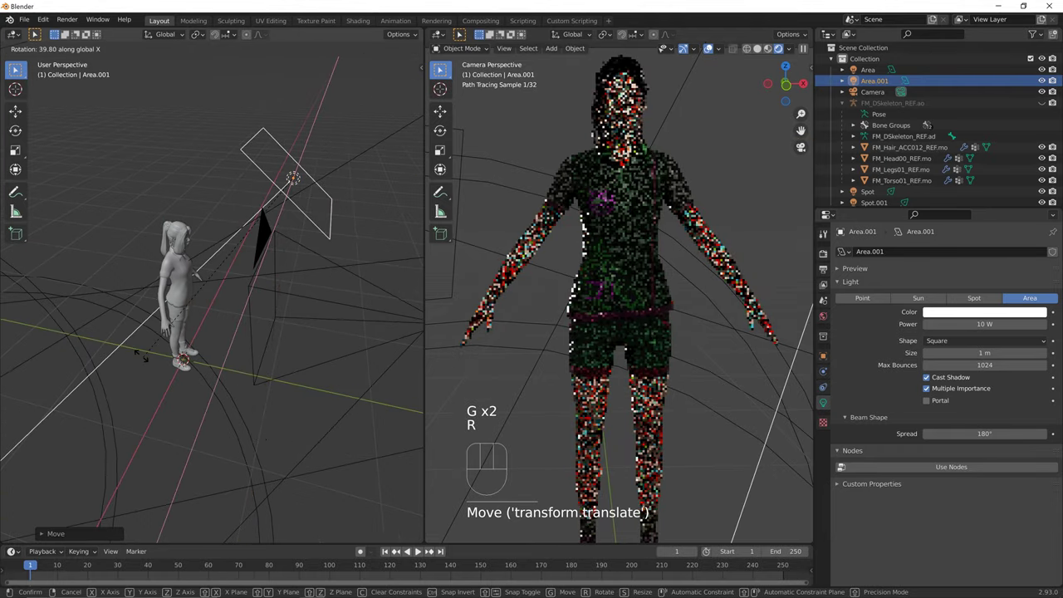
{"action": "left_click", "coordinate": [316, 364]}
{"action": "middle_click_drag", "start_coordinate": [315, 364], "coordinate": [272, 416]}
{"action": "key", "text": "g"}
{"action": "left_click", "coordinate": [196, 371]}
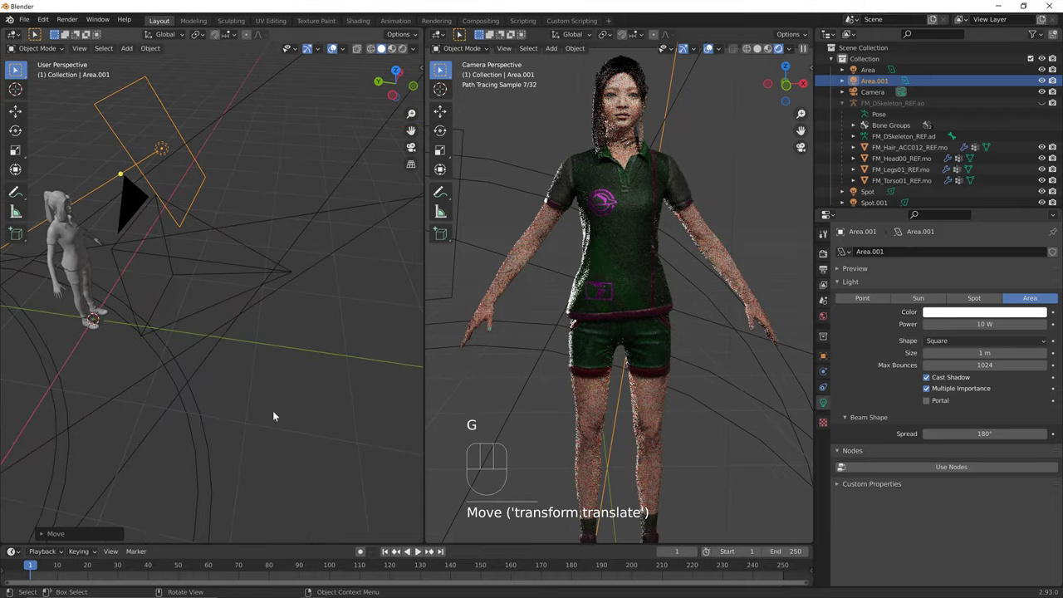
{"action": "key", "text": "g"}
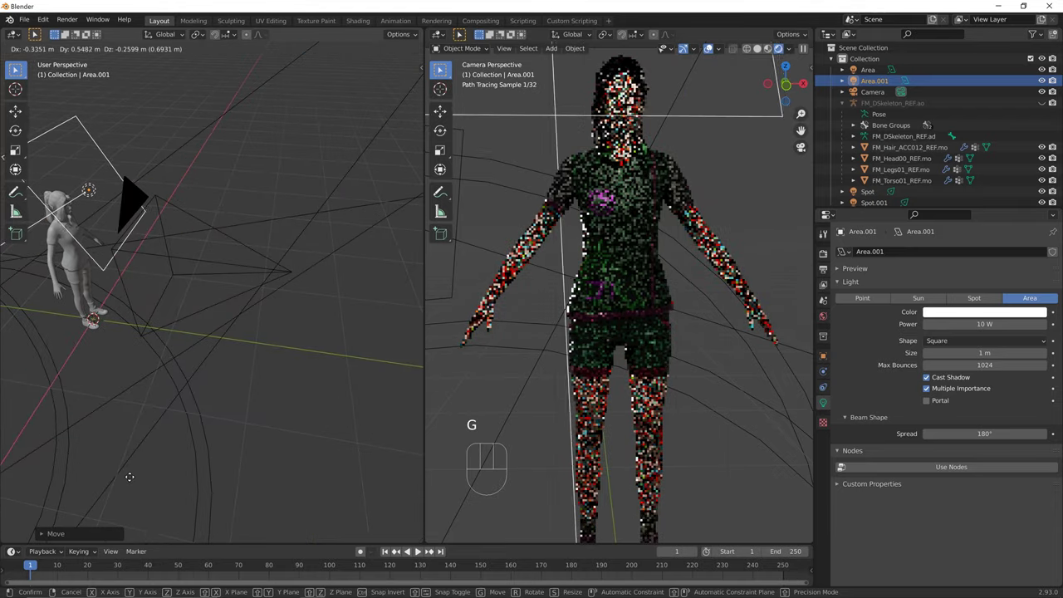
{"action": "left_click", "coordinate": [185, 443]}
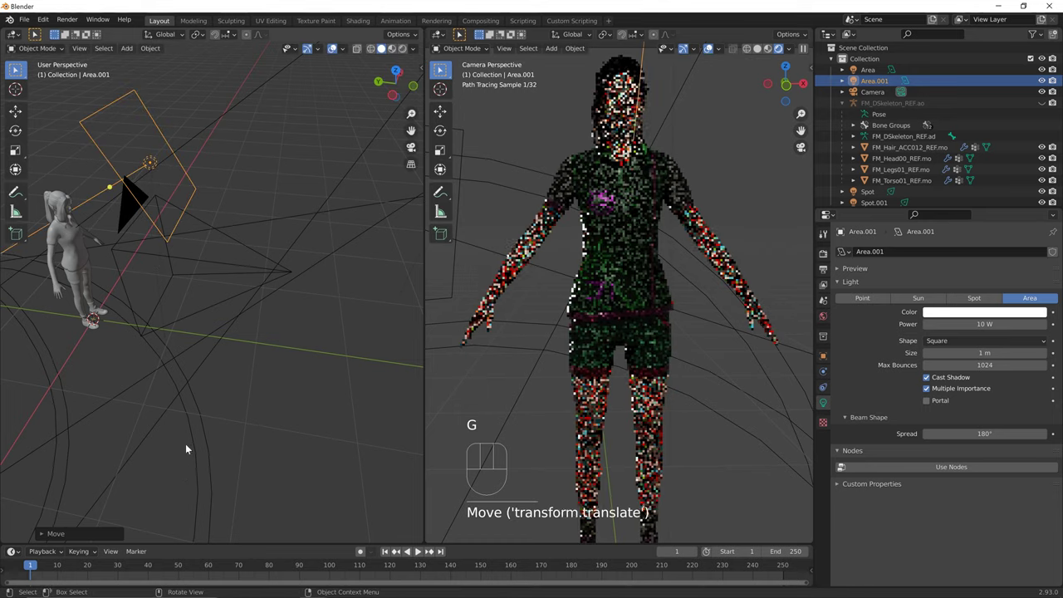
Set the second area light to 4.4 W power, a pink color and a 0.4 m size
{"action": "left_click_drag", "start_coordinate": [985, 324], "coordinate": [932, 324]}
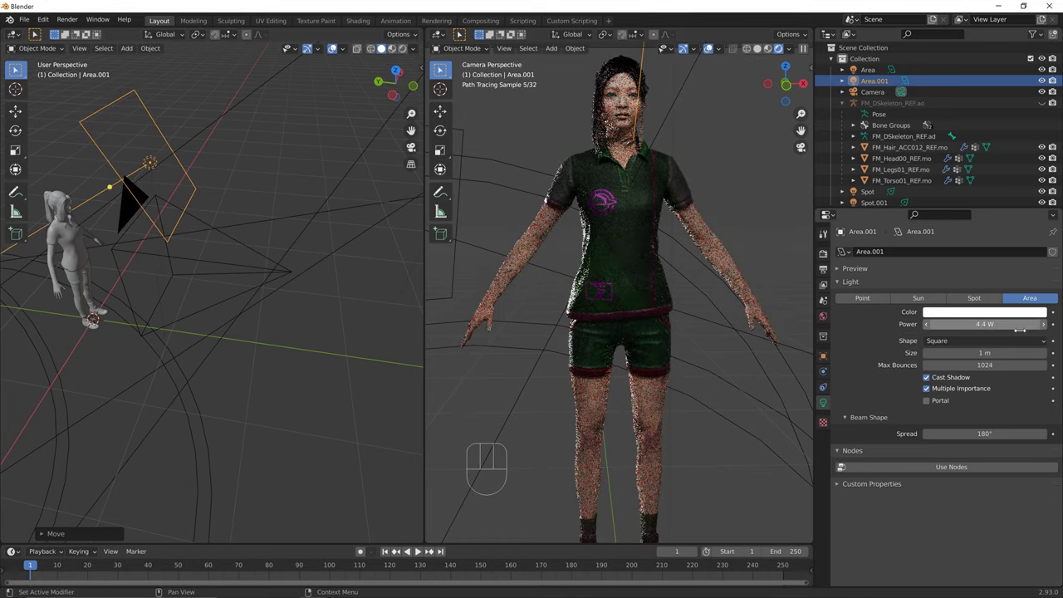
{"action": "left_click", "coordinate": [965, 314]}
{"action": "left_click", "coordinate": [998, 222]}
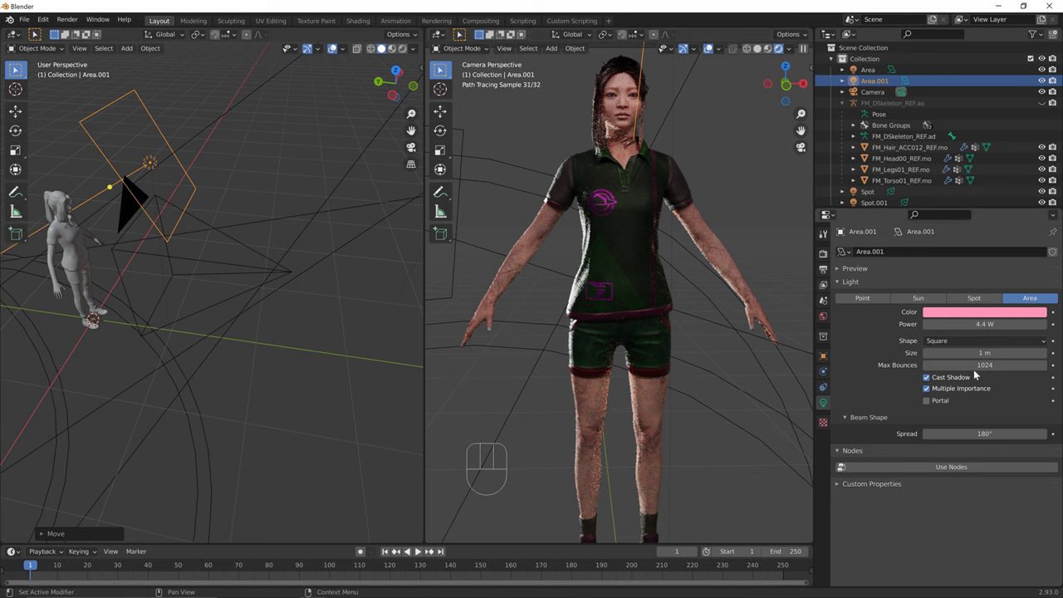
{"action": "mouse_move", "coordinate": [985, 353]}
{"action": "left_mouse_down"}
{"action": "mouse_move", "coordinate": [955, 353]}
{"action": "mouse_move", "coordinate": [991, 350]}
{"action": "left_mouse_up"}
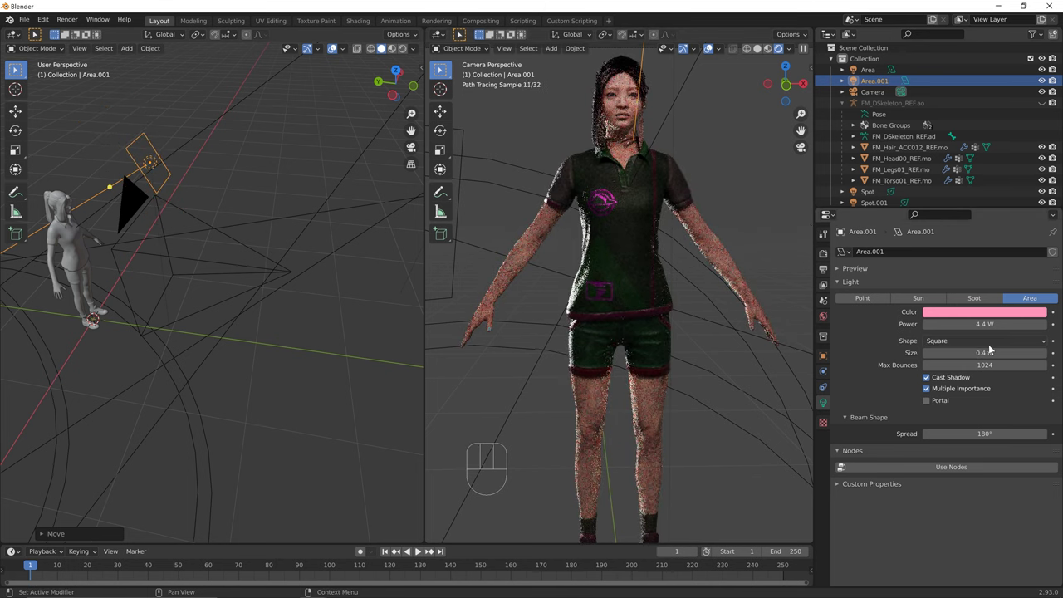
Move the pink area light closer in front of the character's head and adjust its height and side offset
{"action": "key", "text": "g"}
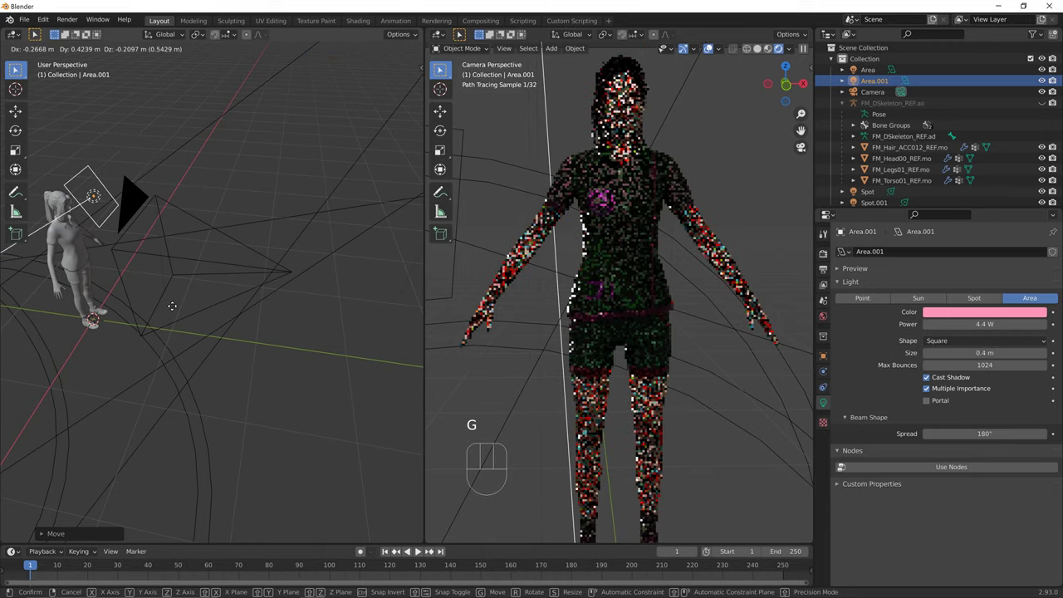
{"action": "left_click", "coordinate": [190, 292]}
{"action": "middle_click_drag", "start_coordinate": [190, 293], "coordinate": [77, 287], "text": "shift"}
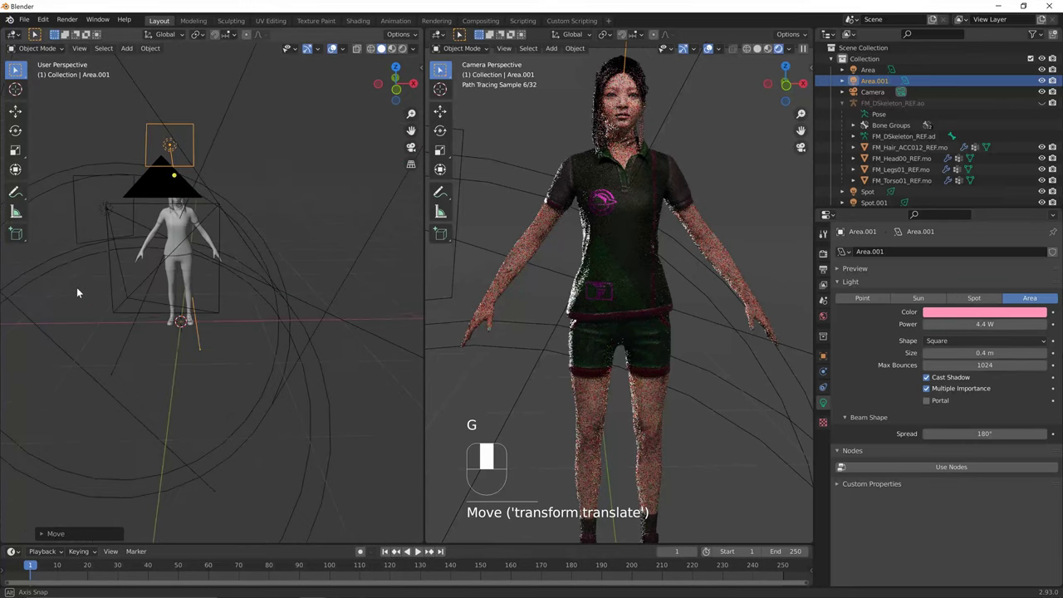
{"action": "key", "text": "g"}
{"action": "left_click", "coordinate": [96, 311]}
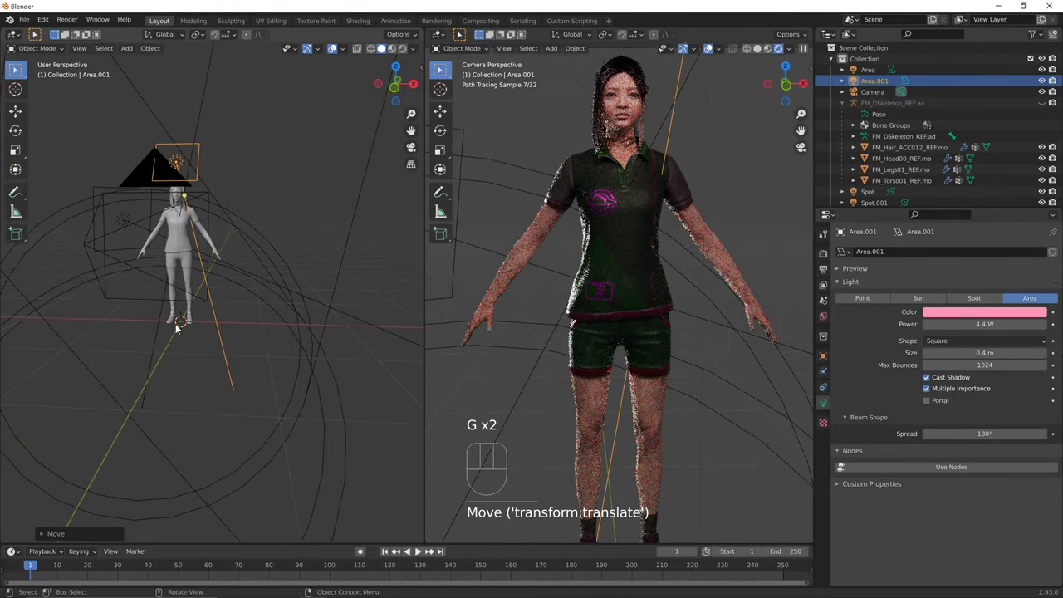
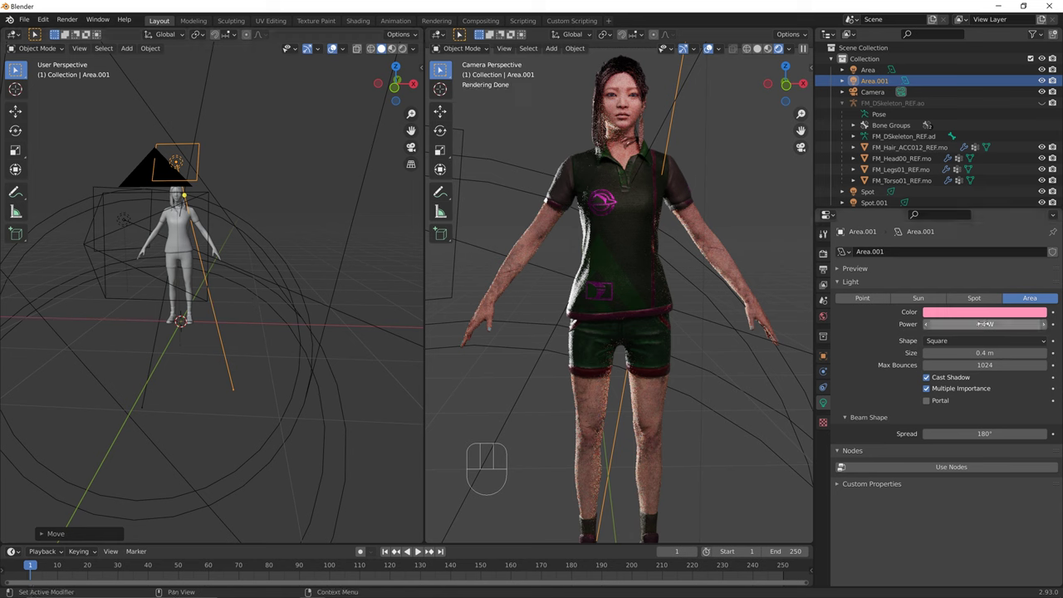
Compare the render with each area light hidden in turn, and lighten the front area light's color to a pale pink
{"action": "left_click", "coordinate": [1043, 70]}
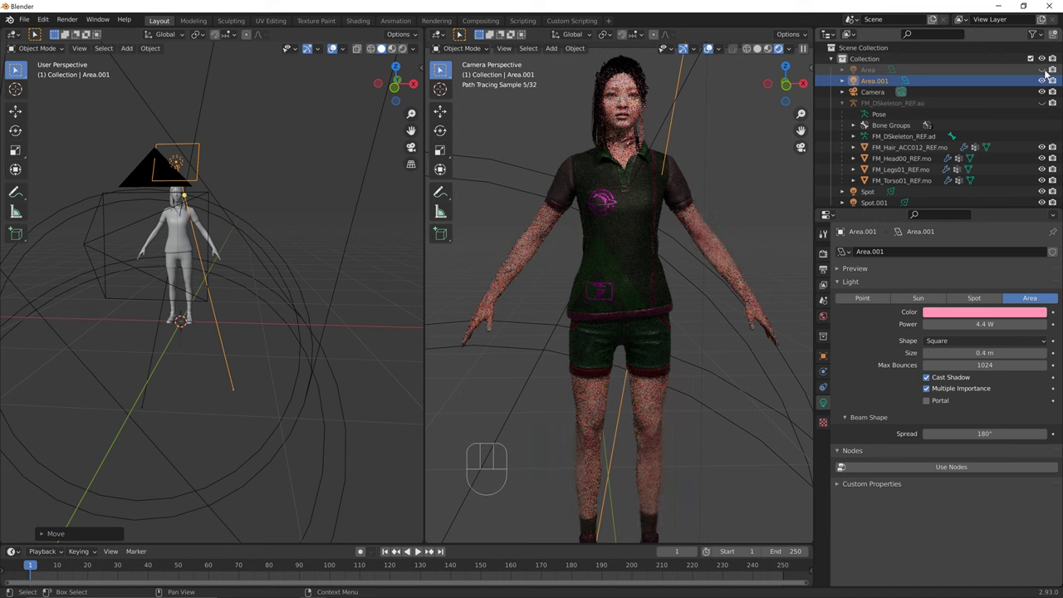
{"action": "left_click", "coordinate": [1043, 70]}
{"action": "left_click", "coordinate": [1043, 81]}
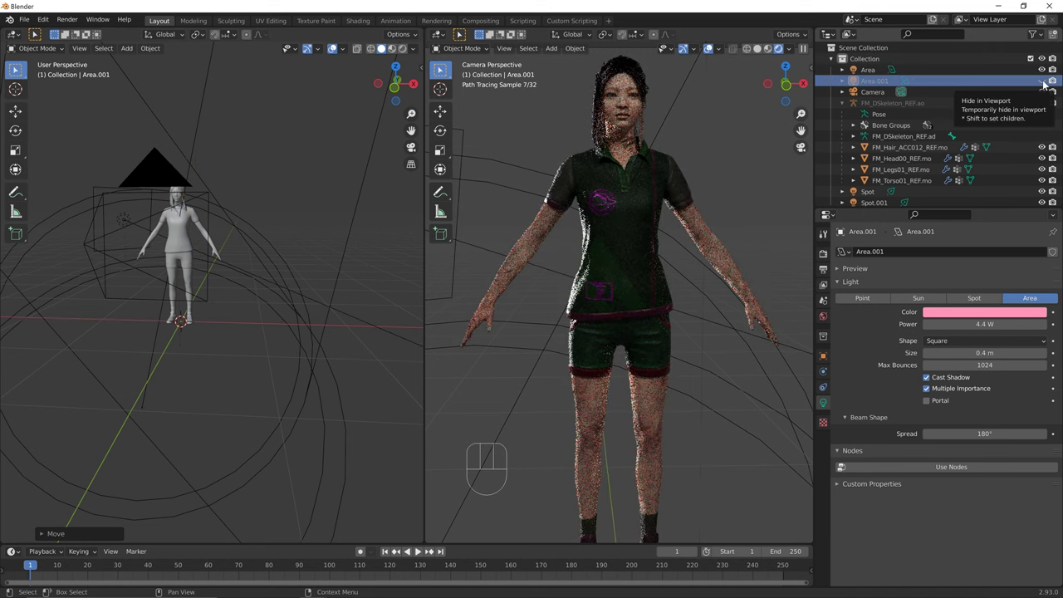
{"action": "left_click", "coordinate": [1043, 81]}
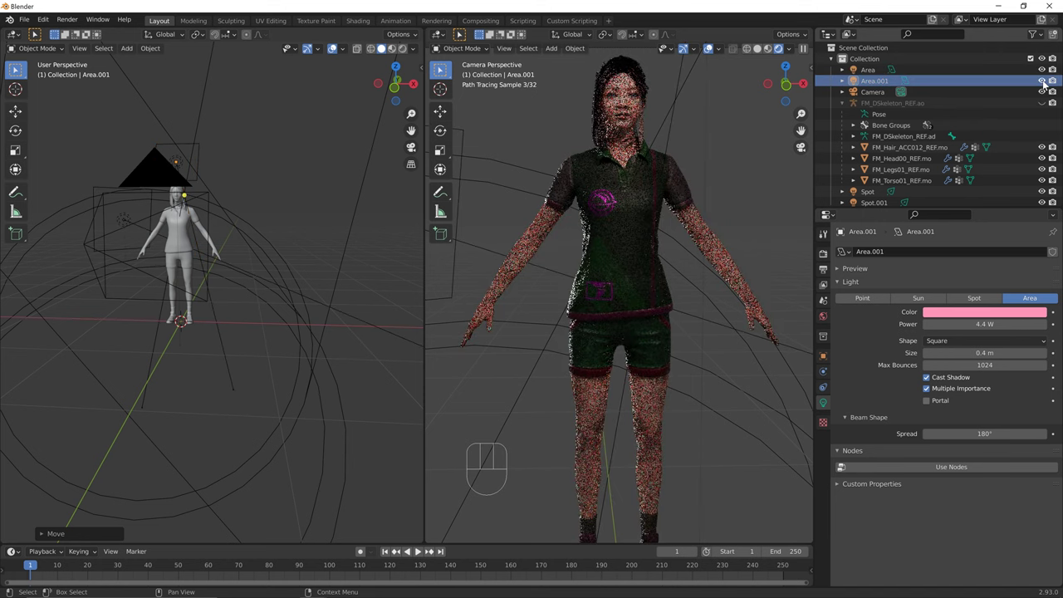
{"action": "left_click", "coordinate": [974, 315]}
{"action": "left_click_drag", "start_coordinate": [969, 215], "coordinate": [995, 214]}
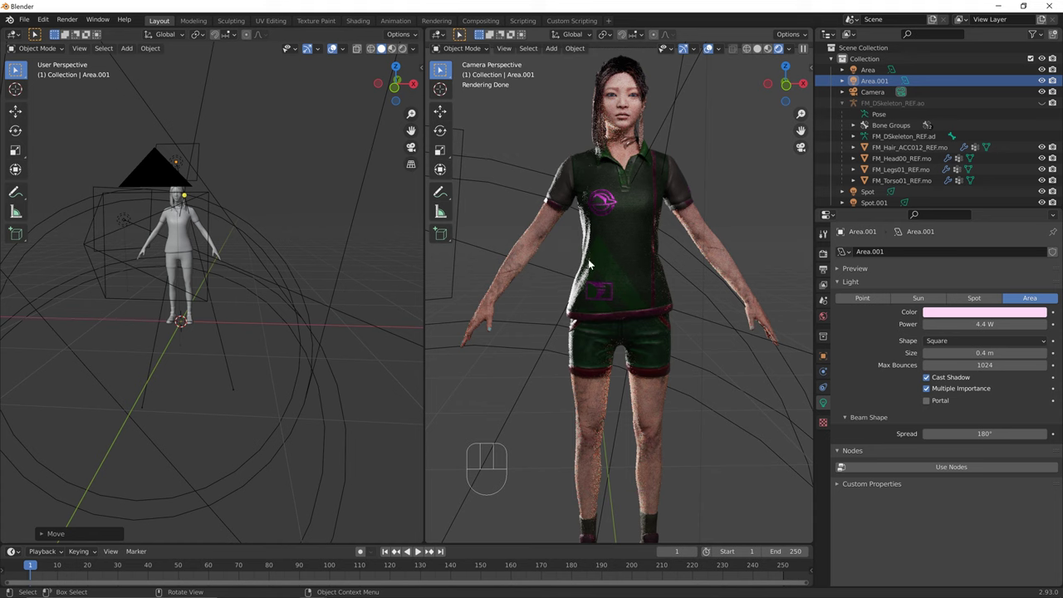
Add a third area light and move it up in front of the character at about waist height
{"action": "key", "text": "shift+a"}
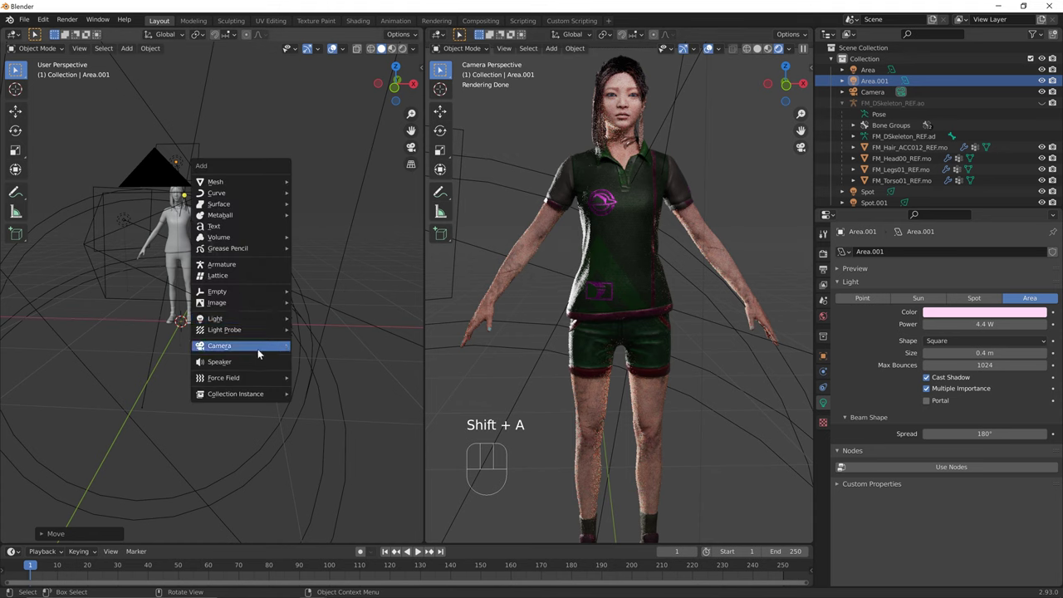
{"action": "mouse_move", "coordinate": [264, 319]}
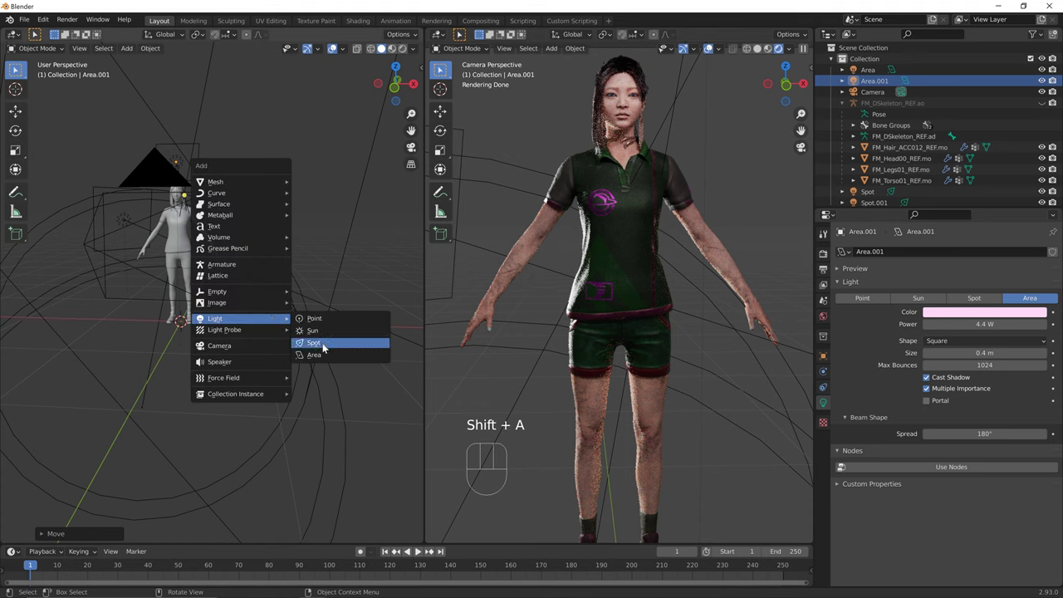
{"action": "left_click", "coordinate": [323, 356]}
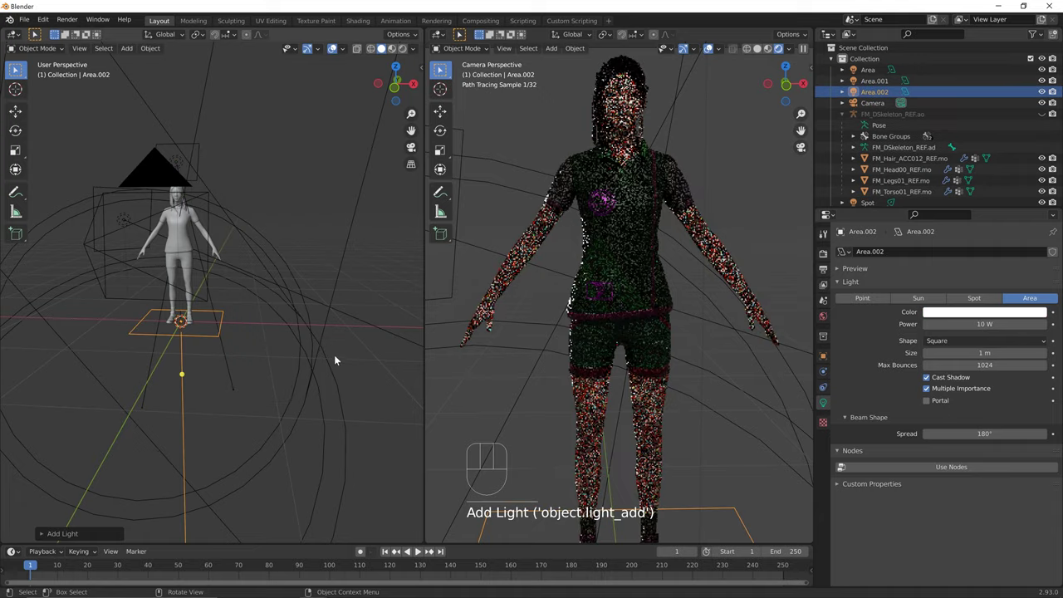
{"action": "middle_click_drag", "start_coordinate": [334, 355], "coordinate": [269, 380]}
{"action": "key", "text": "g"}
{"action": "left_click", "coordinate": [176, 294]}
{"action": "middle_click_drag", "start_coordinate": [177, 294], "coordinate": [163, 215]}
{"action": "key", "text": "g"}
{"action": "left_click", "coordinate": [354, 277]}
Rotate the third area light about 97° around the X axis to face the character and set its power to 0 W
{"action": "key", "text": "r"}
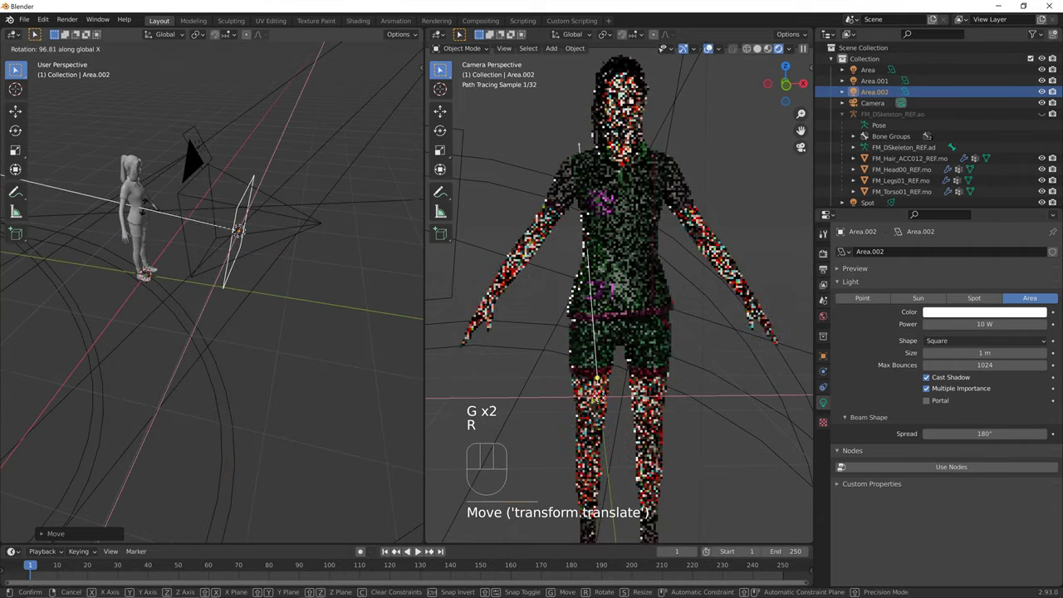
{"action": "left_click", "coordinate": [244, 267]}
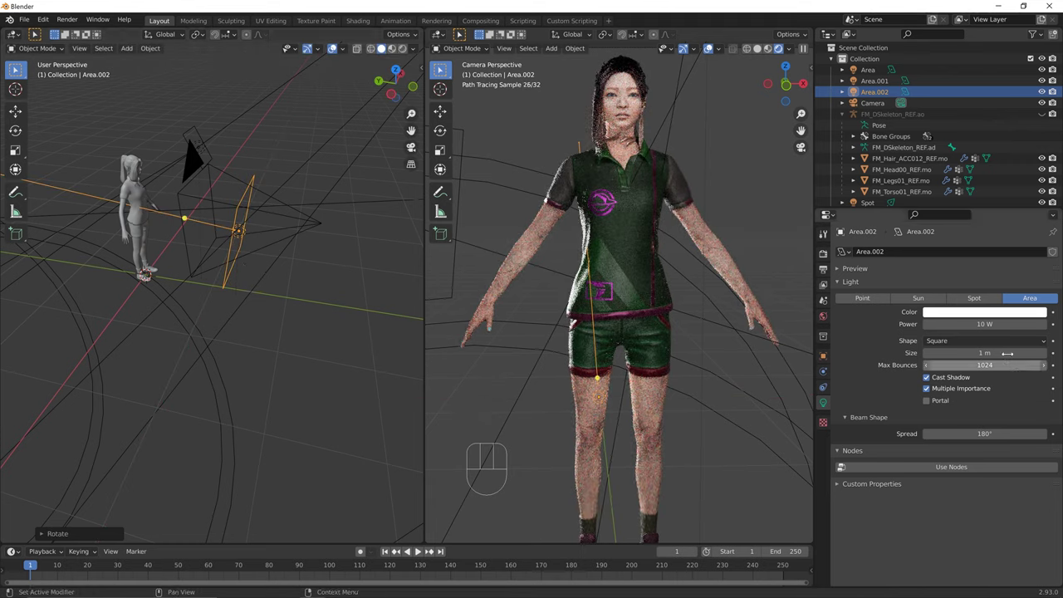
{"action": "left_click_drag", "start_coordinate": [984, 324], "coordinate": [956, 324]}
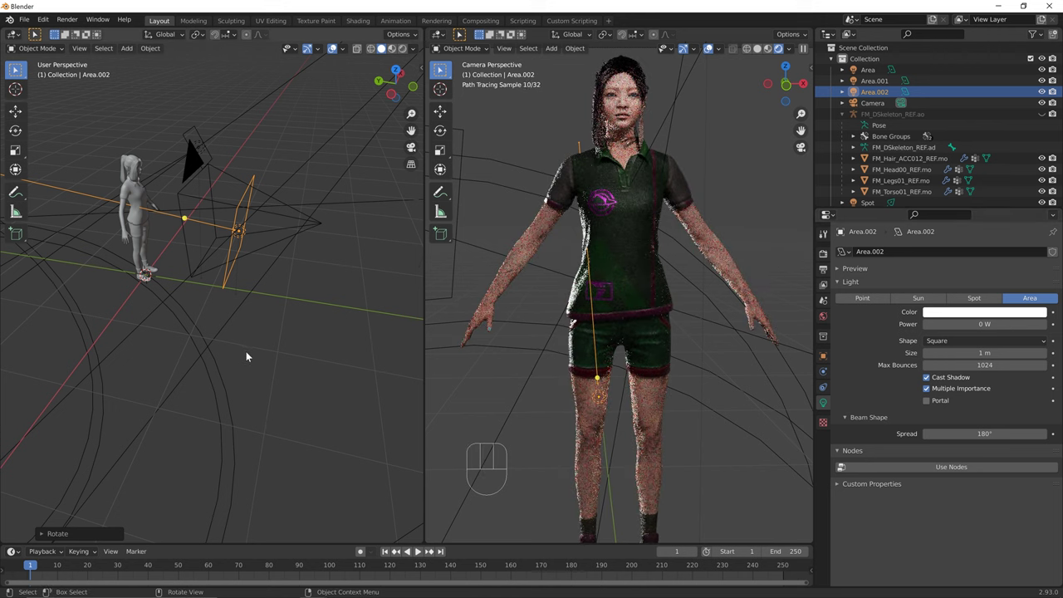
Move the third area light farther away in front of the character and open the render settings
{"action": "key", "text": "g"}
{"action": "left_click", "coordinate": [383, 390]}
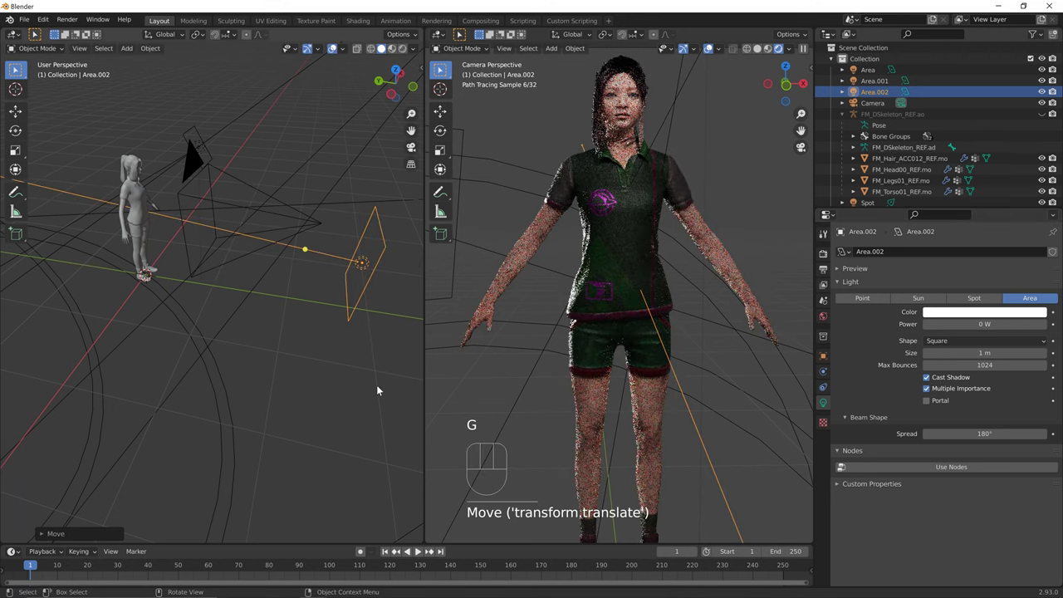
{"action": "left_click", "coordinate": [824, 256]}
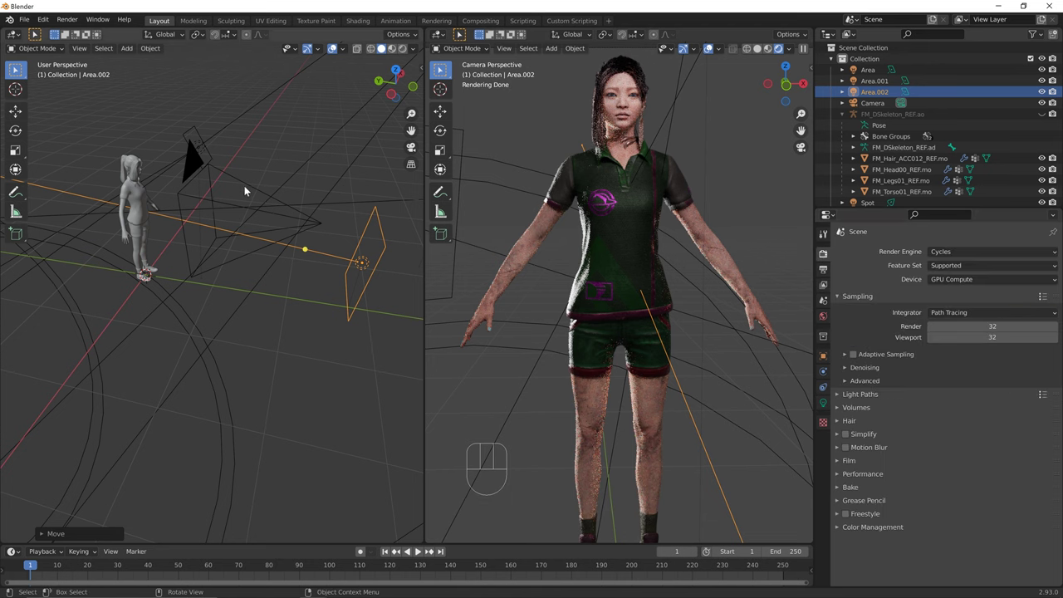
Select the pale pink area light in front of the head and shift it toward the character's left side
{"action": "middle_click_drag", "start_coordinate": [248, 166], "coordinate": [231, 134]}
{"action": "left_click", "coordinate": [232, 135]}
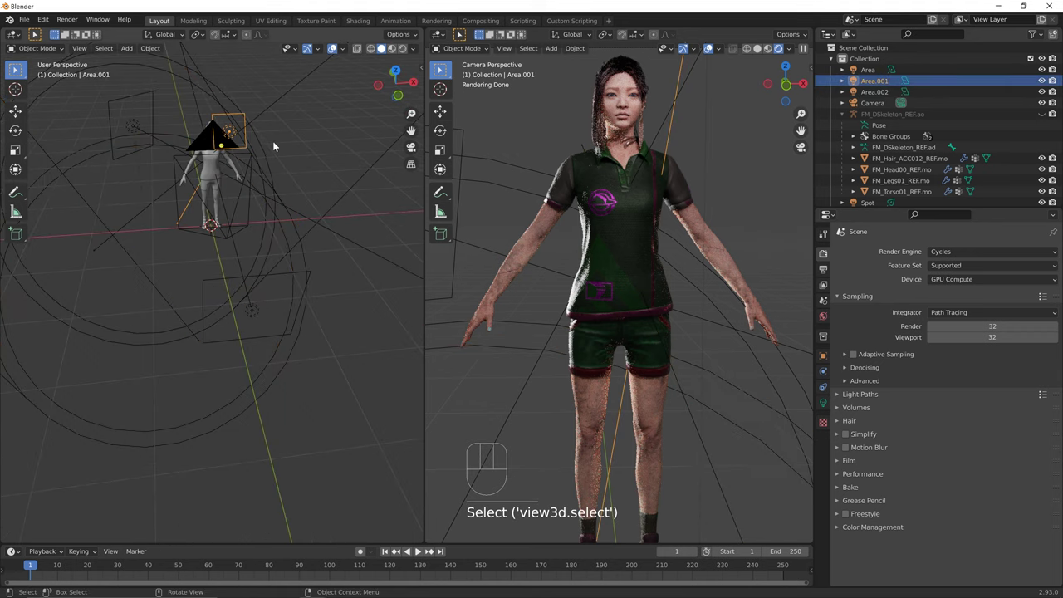
{"action": "key", "text": "g"}
{"action": "left_click", "coordinate": [325, 183]}
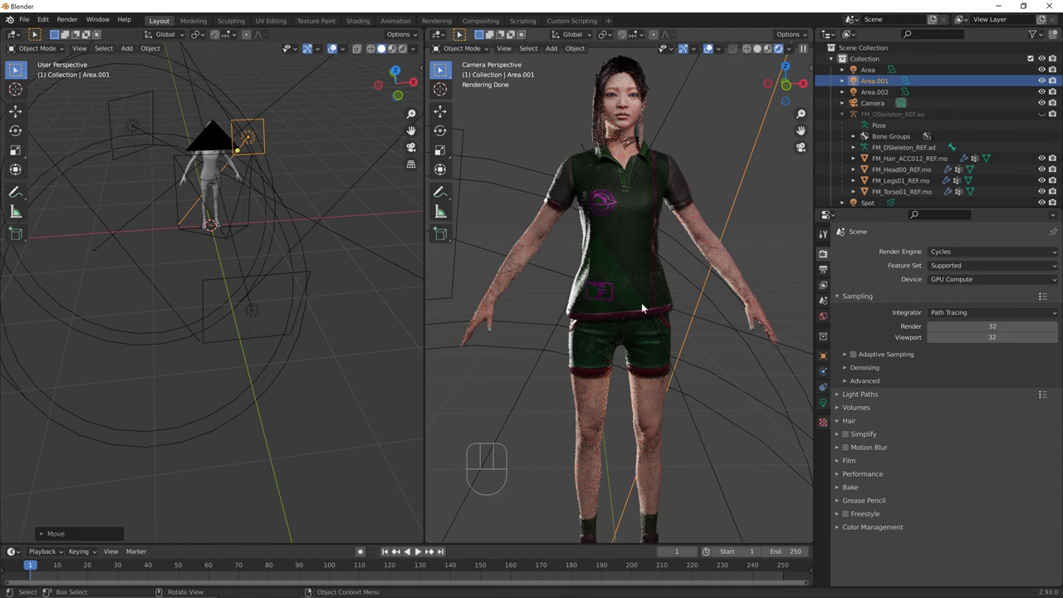
Add a fourth area light and move it behind the character, raised to about head height
{"action": "middle_click_drag", "start_coordinate": [335, 216], "coordinate": [33, 217]}
{"action": "key", "text": "shift+a"}
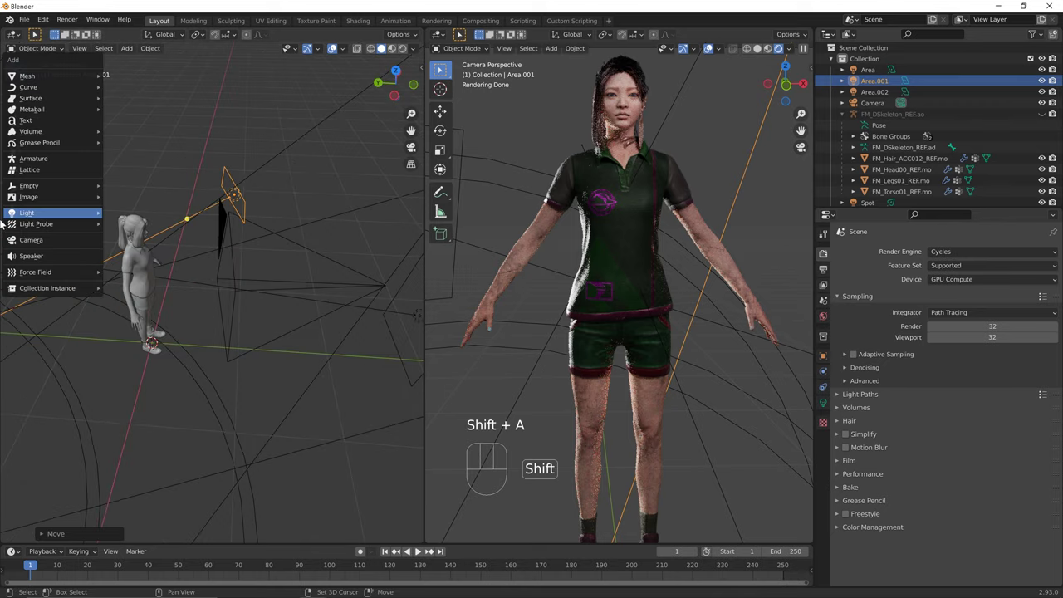
{"action": "mouse_move", "coordinate": [27, 215]}
{"action": "left_click", "coordinate": [133, 249]}
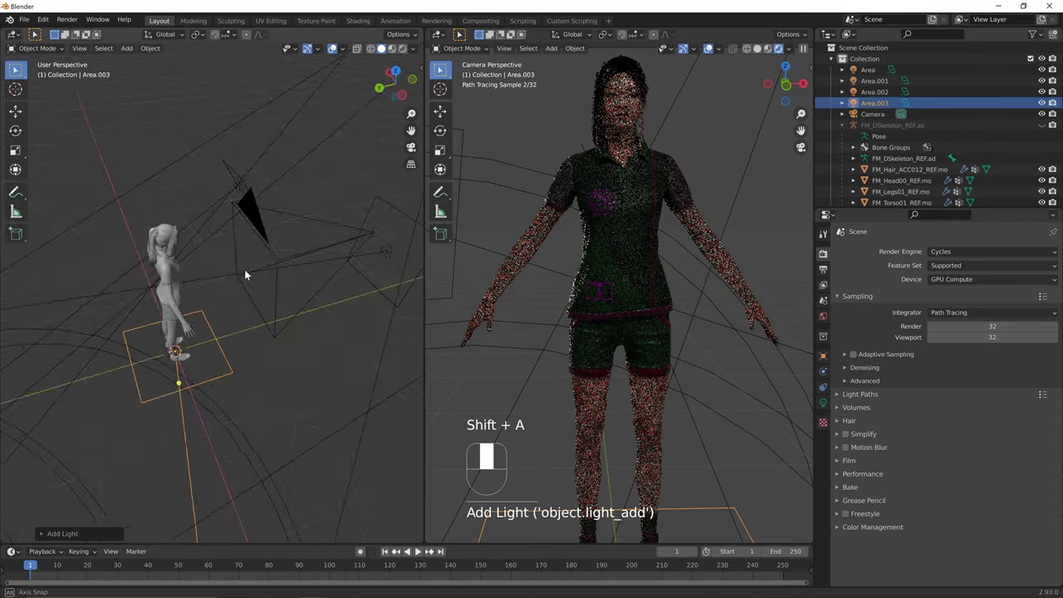
{"action": "key", "text": "g"}
{"action": "left_click", "coordinate": [258, 328]}
{"action": "middle_click_drag", "start_coordinate": [263, 335], "coordinate": [147, 311]}
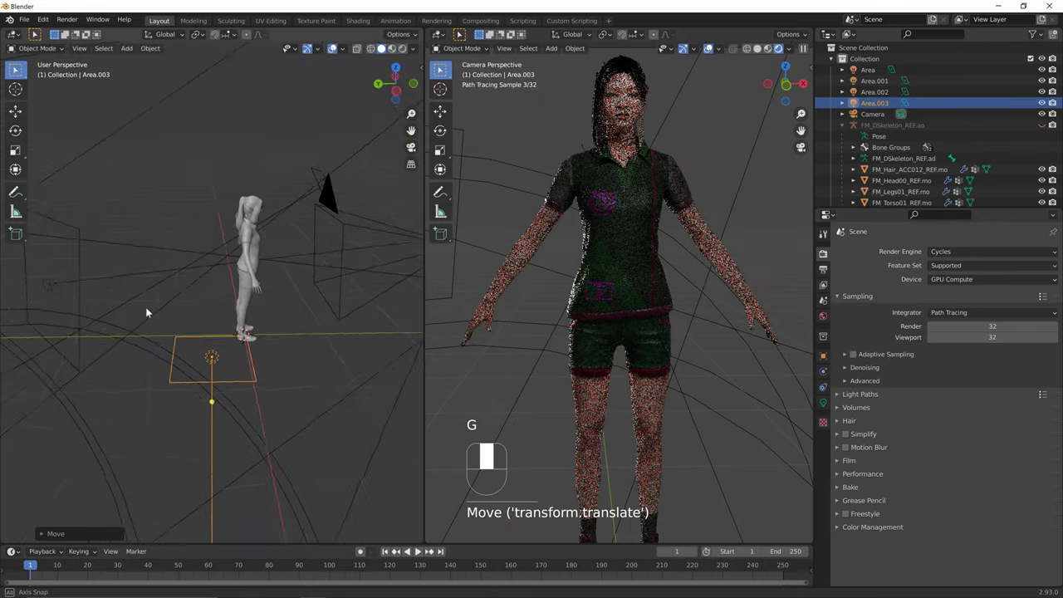
{"action": "key", "text": "g"}
{"action": "left_click", "coordinate": [115, 109]}
{"action": "middle_click_drag", "start_coordinate": [116, 111], "coordinate": [353, 267]}
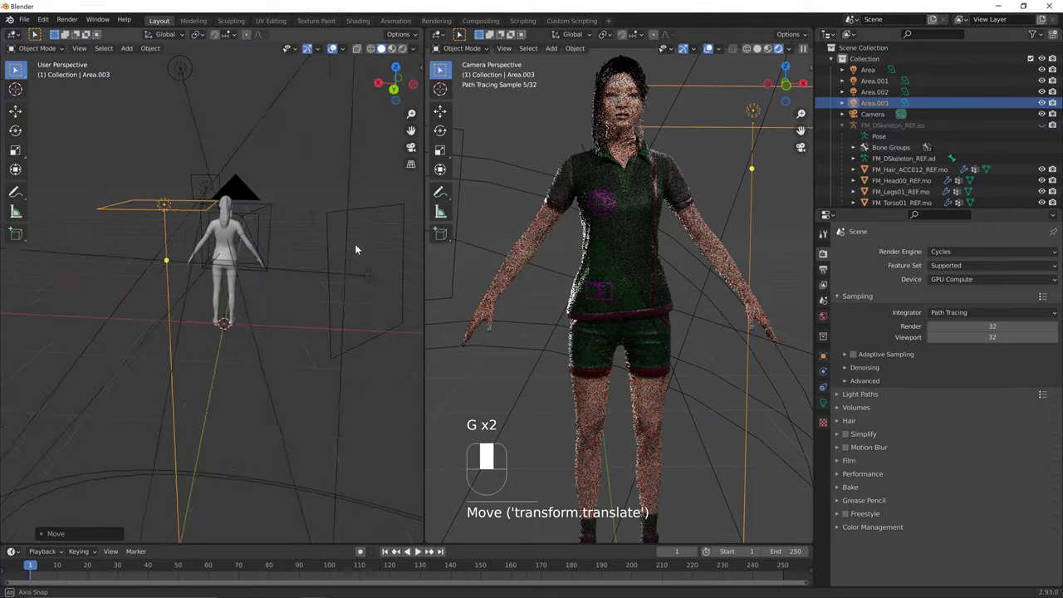
Center the fourth area light over the character and rotate it about -78° around the X axis
{"action": "key", "text": "g"}
{"action": "key", "text": "r"}
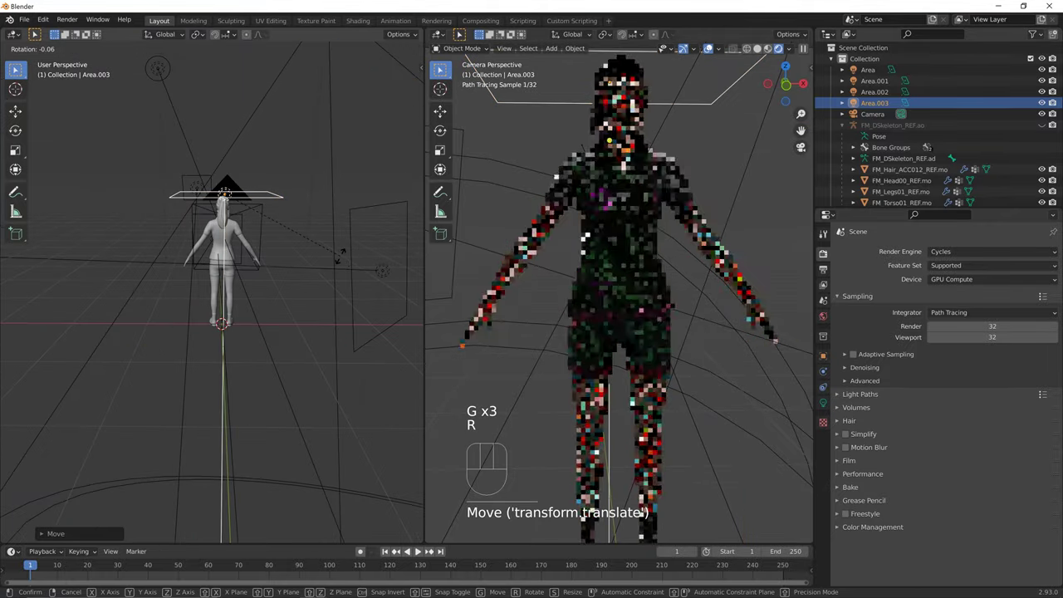
{"action": "key", "text": "x"}
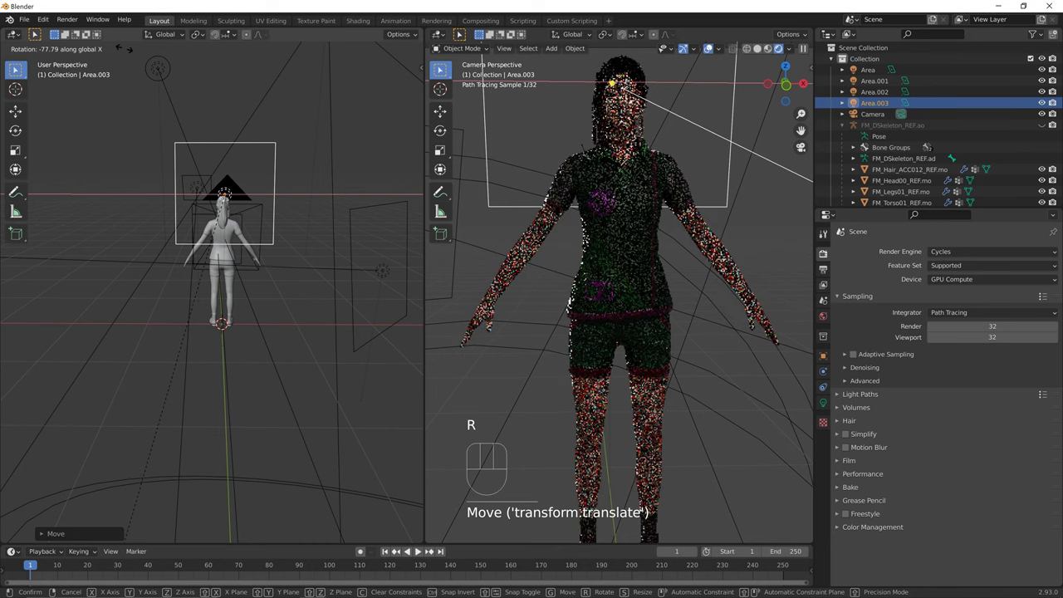
{"action": "left_click", "coordinate": [548, 34]}
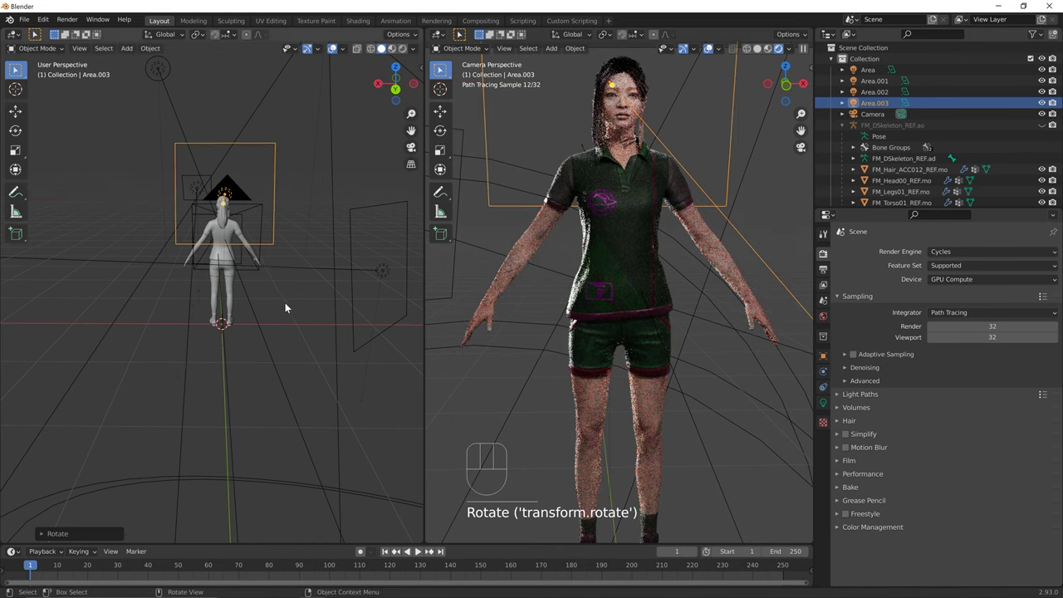
Adjust the fourth area light's position behind the character's head
{"action": "middle_click_drag", "start_coordinate": [285, 302], "coordinate": [329, 284]}
{"action": "key", "text": "g"}
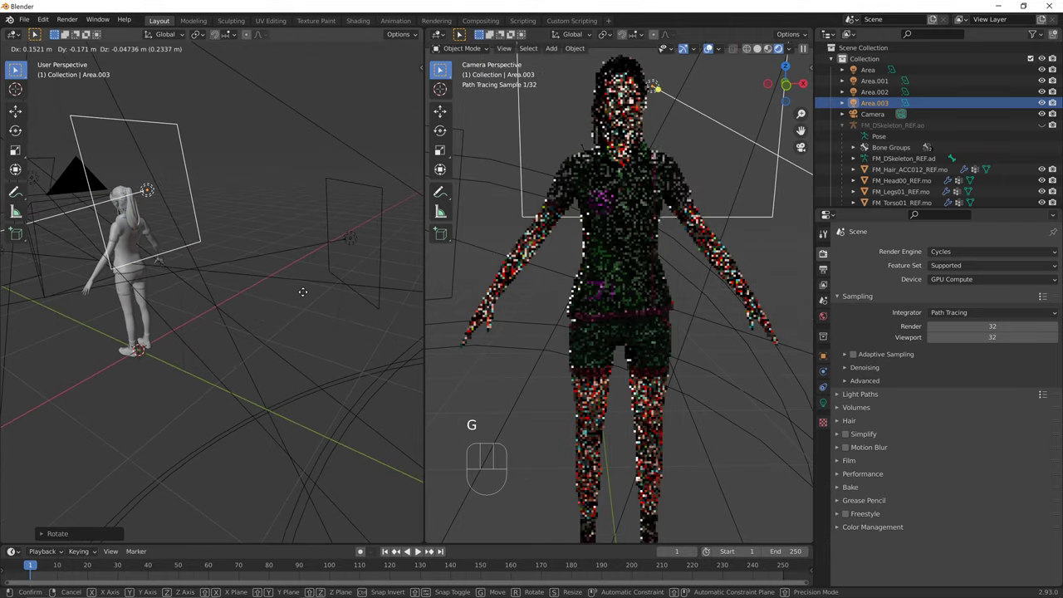
{"action": "left_click", "coordinate": [157, 304]}
{"action": "middle_click_drag", "start_coordinate": [157, 304], "coordinate": [365, 233]}
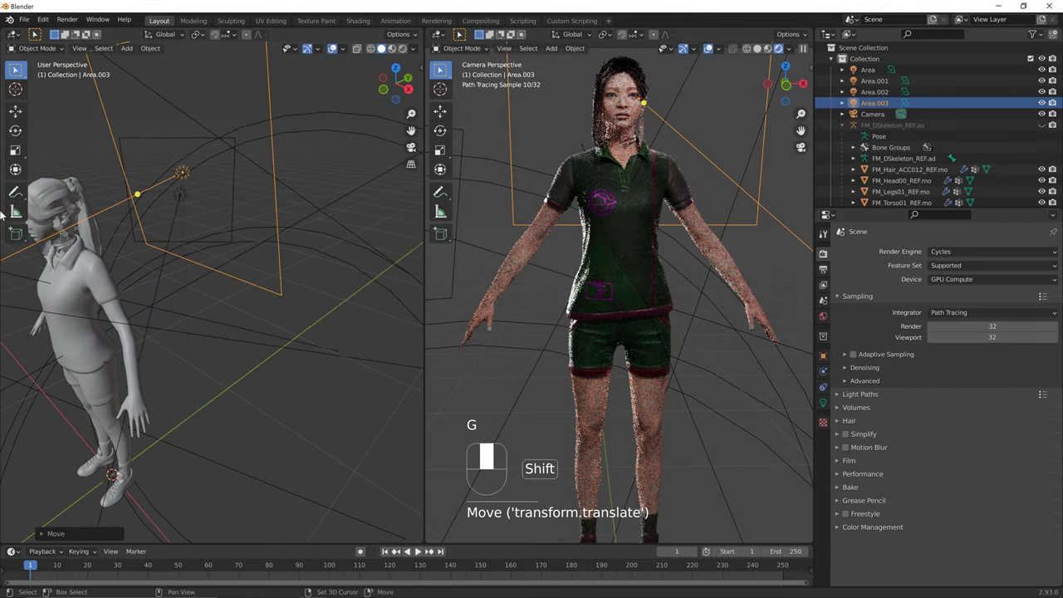
{"action": "key", "text": "g"}
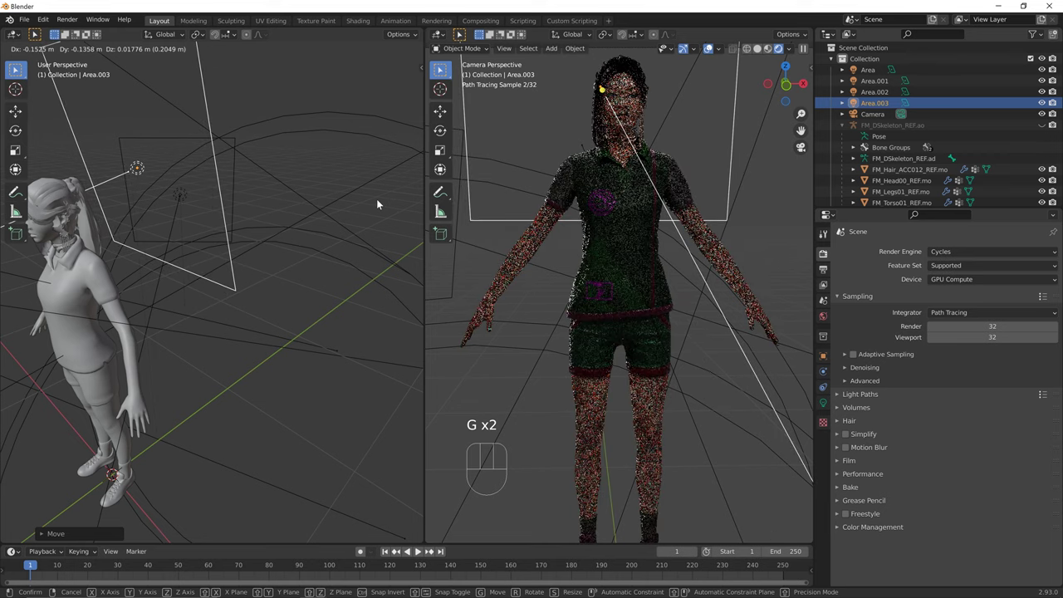
{"action": "left_click", "coordinate": [379, 202]}
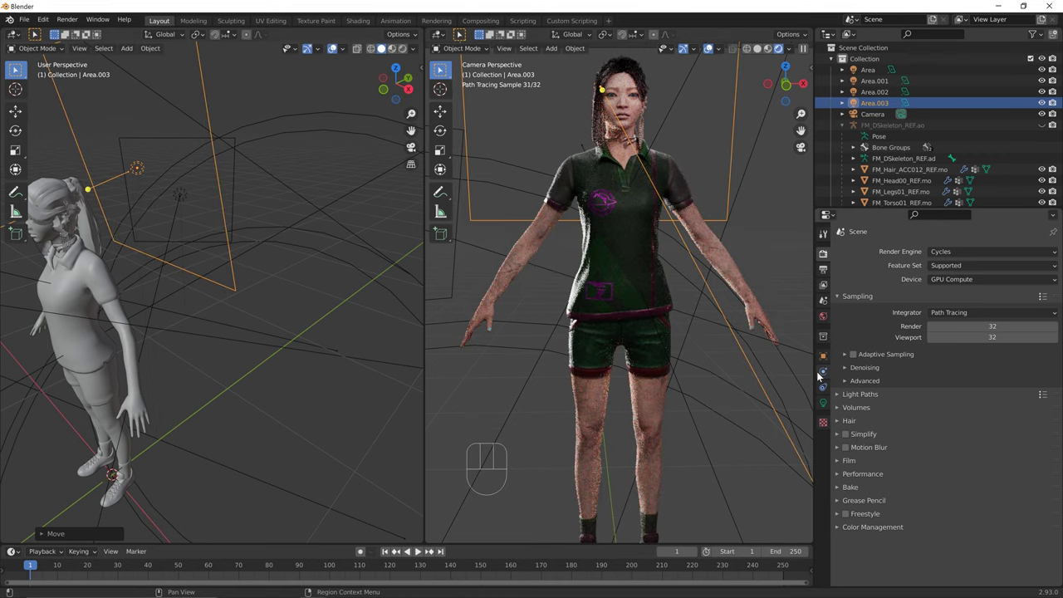
Set the fourth area light's power to 31 W and deselect it
{"action": "left_click", "coordinate": [824, 403]}
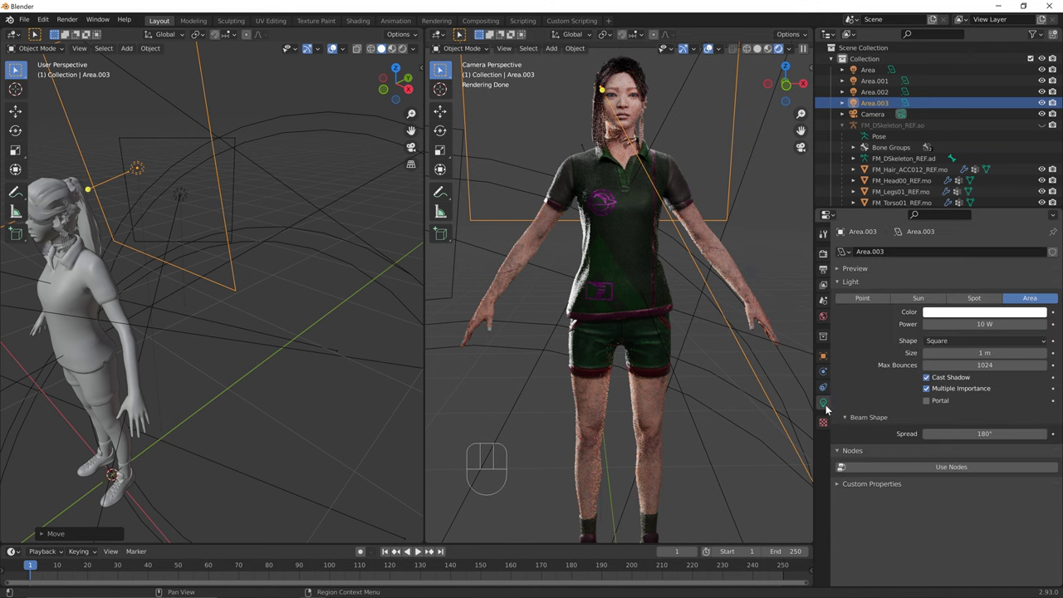
{"action": "left_click_drag", "start_coordinate": [958, 324], "coordinate": [989, 324]}
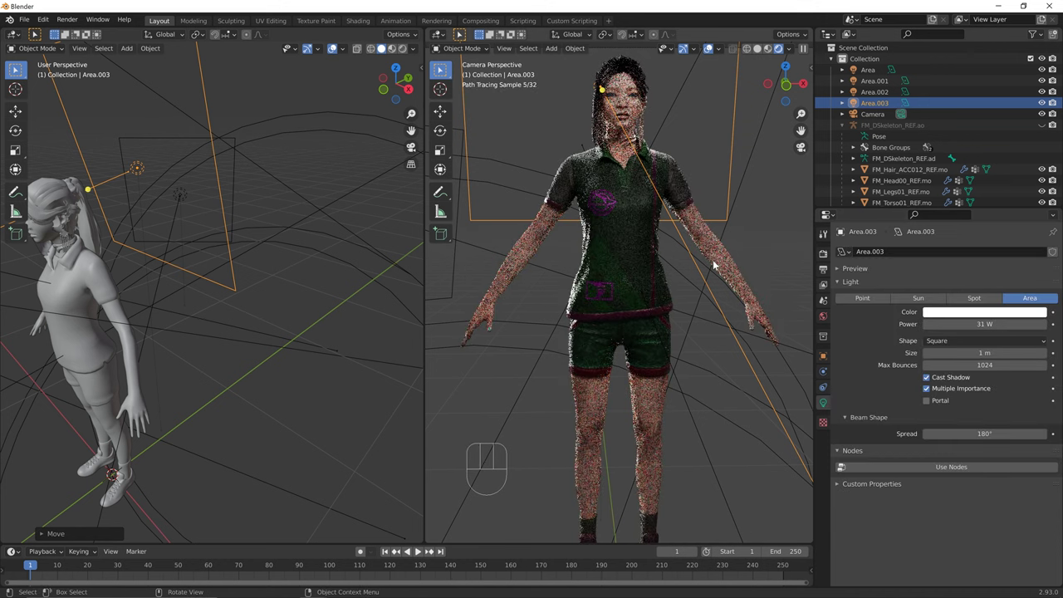
{"action": "left_click", "coordinate": [699, 393]}
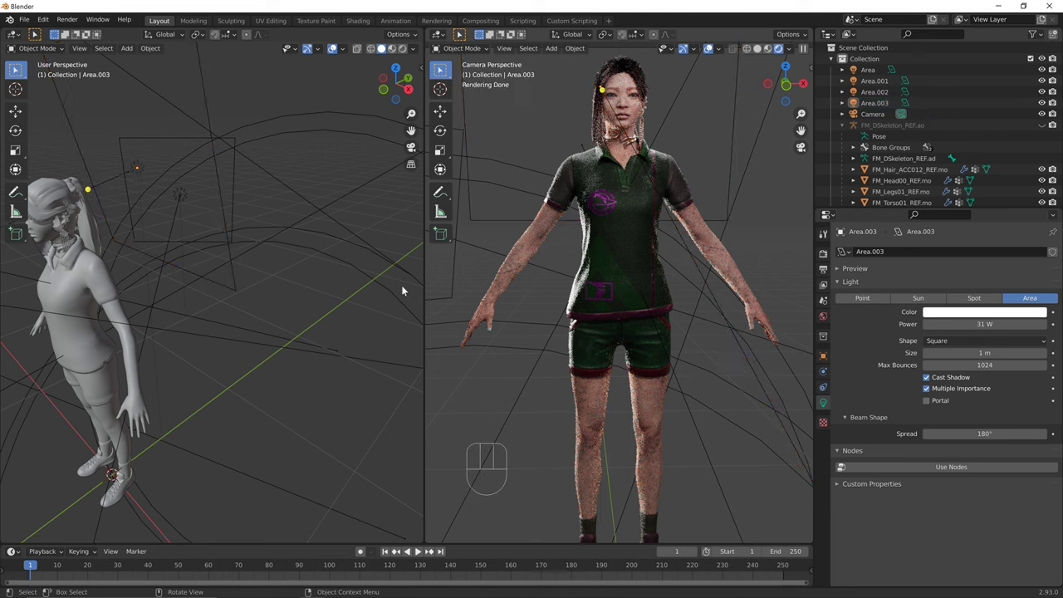
Unhide the FM_DSkeleton_REF.ao armature in the viewport and select it
{"action": "middle_click_drag", "start_coordinate": [237, 334], "coordinate": [254, 327], "text": "shift"}
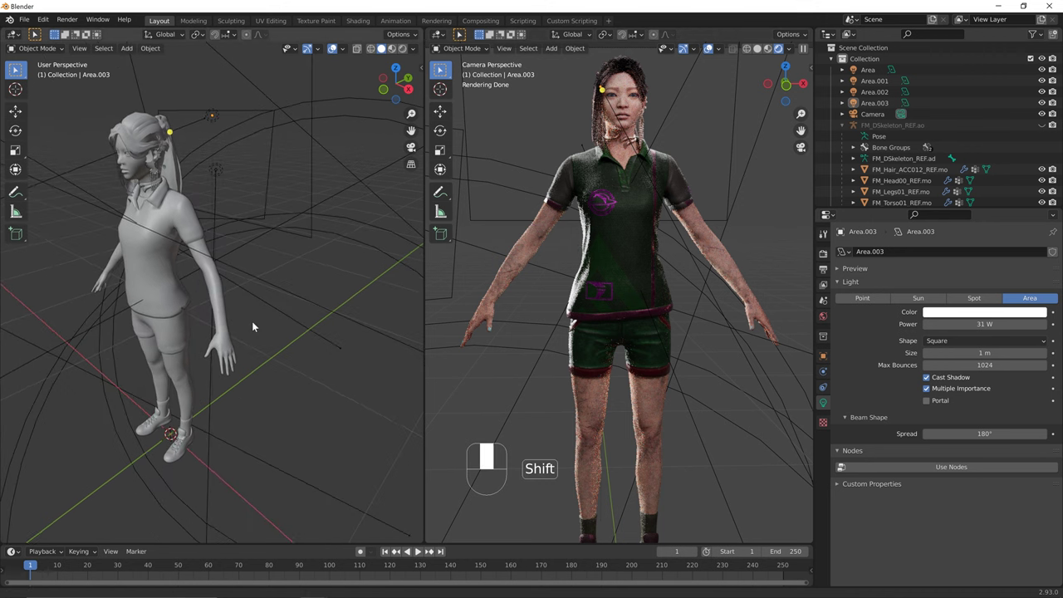
{"action": "left_click", "coordinate": [219, 279]}
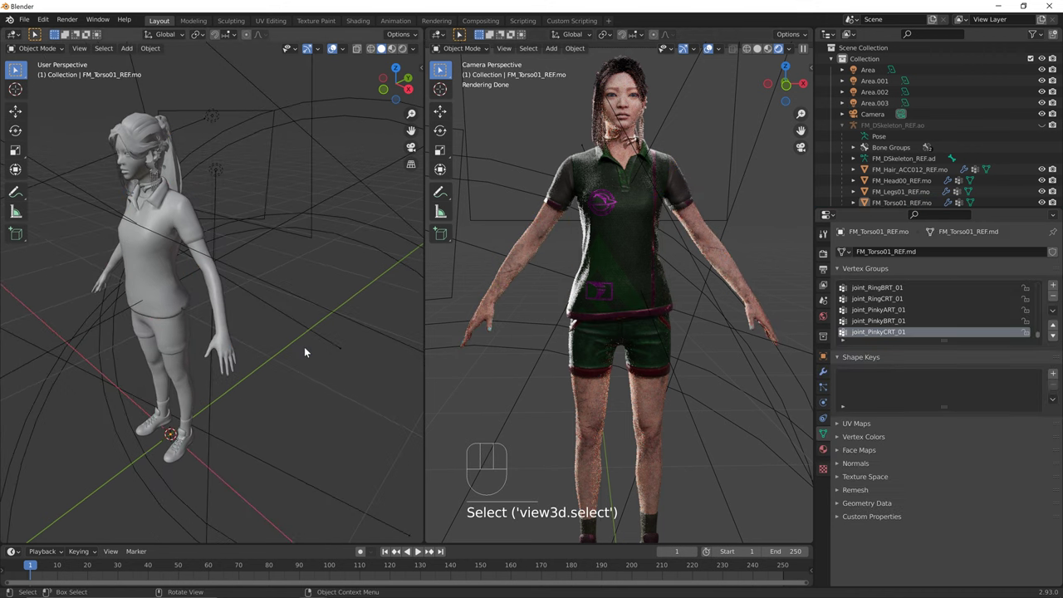
{"action": "left_click", "coordinate": [1042, 125]}
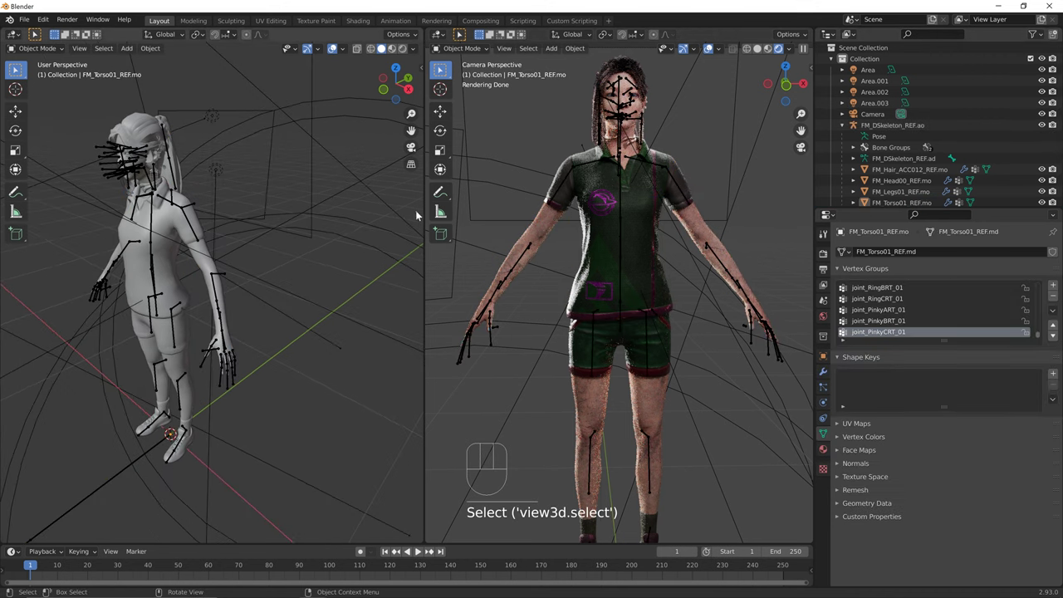
{"action": "left_click", "coordinate": [623, 240]}
Add a new General Layout workspace and set its viewport to Material Preview shading
{"action": "left_click", "coordinate": [611, 21]}
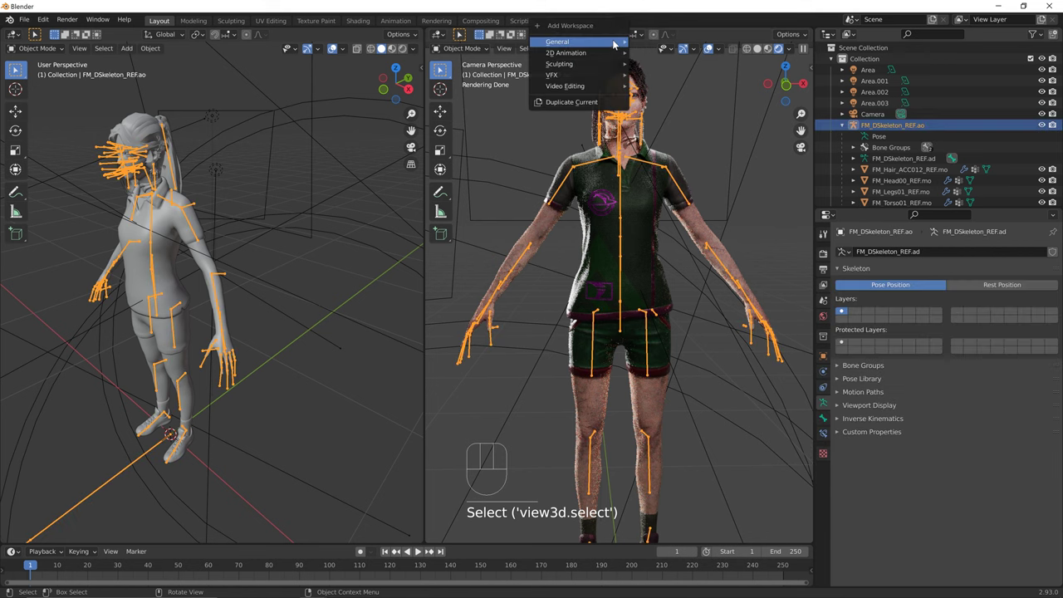
{"action": "mouse_move", "coordinate": [617, 44]}
{"action": "left_click", "coordinate": [665, 74]}
{"action": "mouse_move", "coordinate": [400, 243]}
{"action": "middle_mouse_down"}
{"action": "mouse_move", "coordinate": [544, 237]}
{"action": "mouse_move", "coordinate": [541, 290]}
{"action": "mouse_move", "coordinate": [549, 274]}
{"action": "mouse_move", "coordinate": [462, 377]}
{"action": "mouse_move", "coordinate": [524, 298]}
{"action": "middle_mouse_up"}
{"action": "scroll", "coordinate": [562, 270], "scroll_direction": "up", "scroll_amount": 4}
{"action": "left_click", "coordinate": [858, 49]}
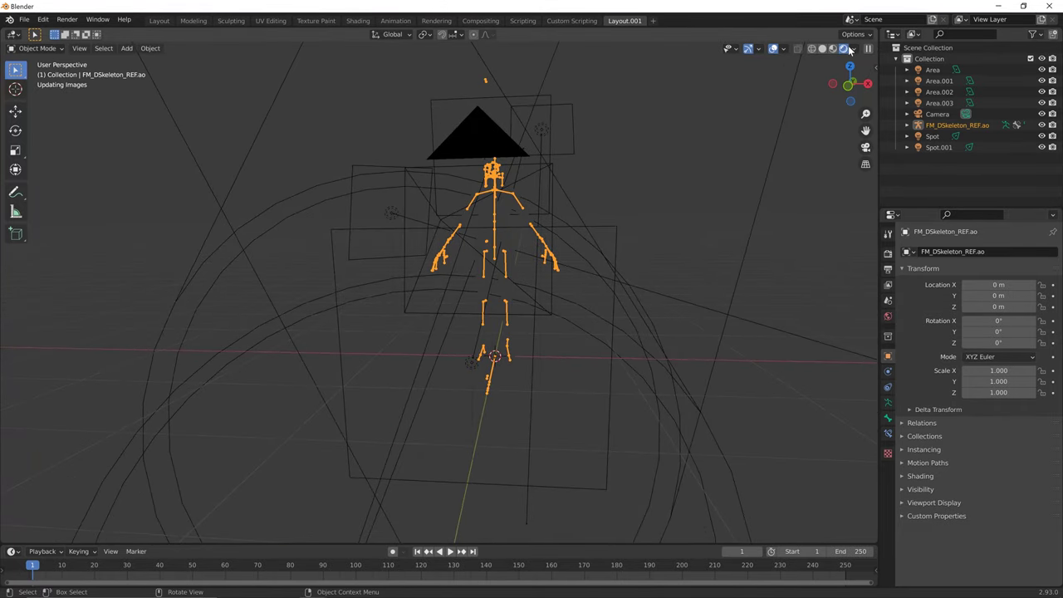
{"action": "left_click", "coordinate": [846, 48]}
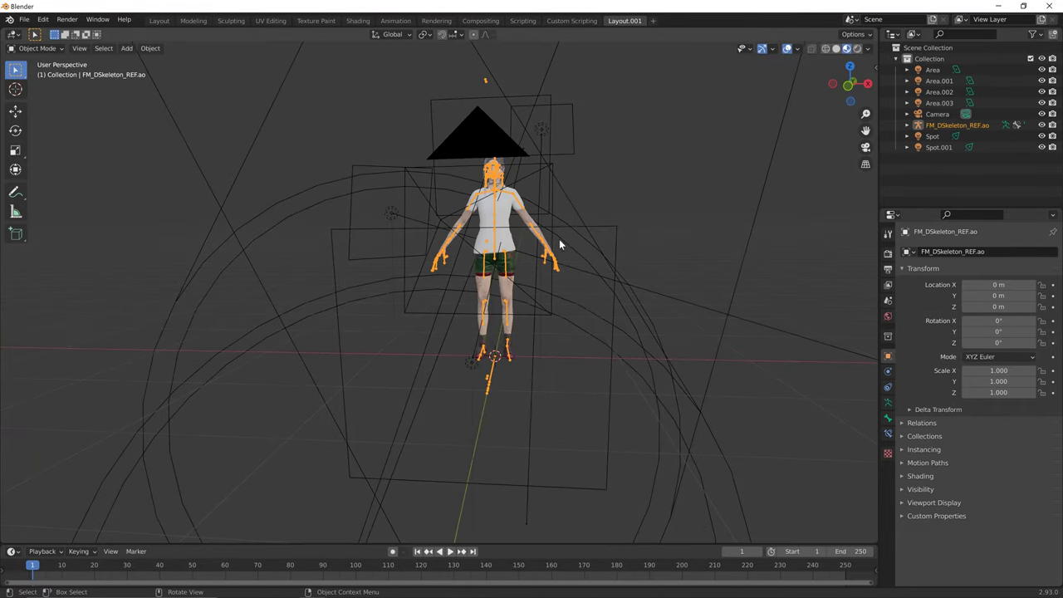
Show the PSK/PSA import options for the selected FM_DSkeleton_REF.ao armature
{"action": "middle_click_drag", "start_coordinate": [559, 239], "coordinate": [402, 306]}
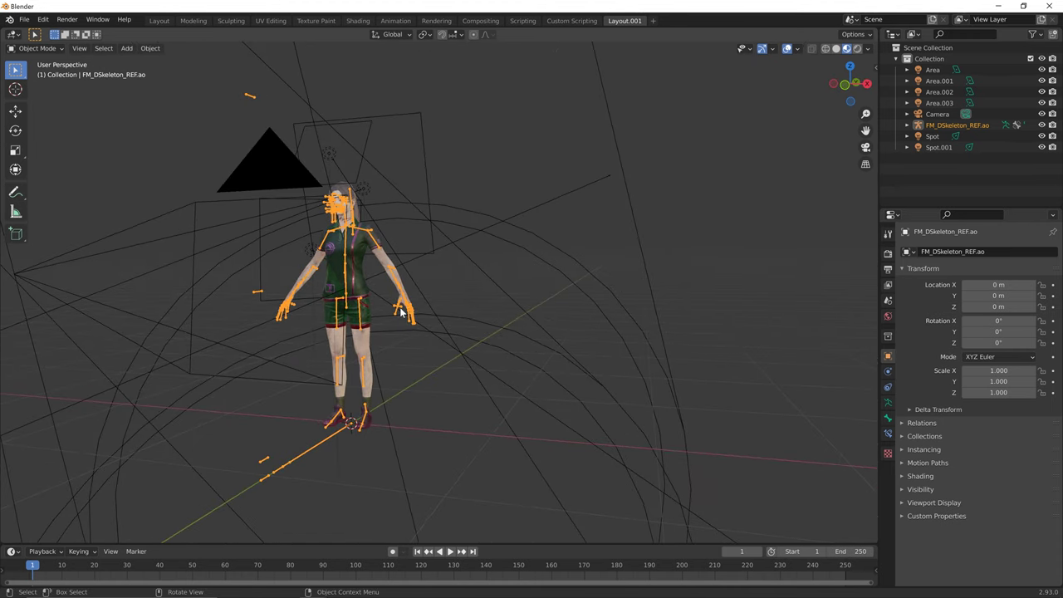
{"action": "key", "text": "n"}
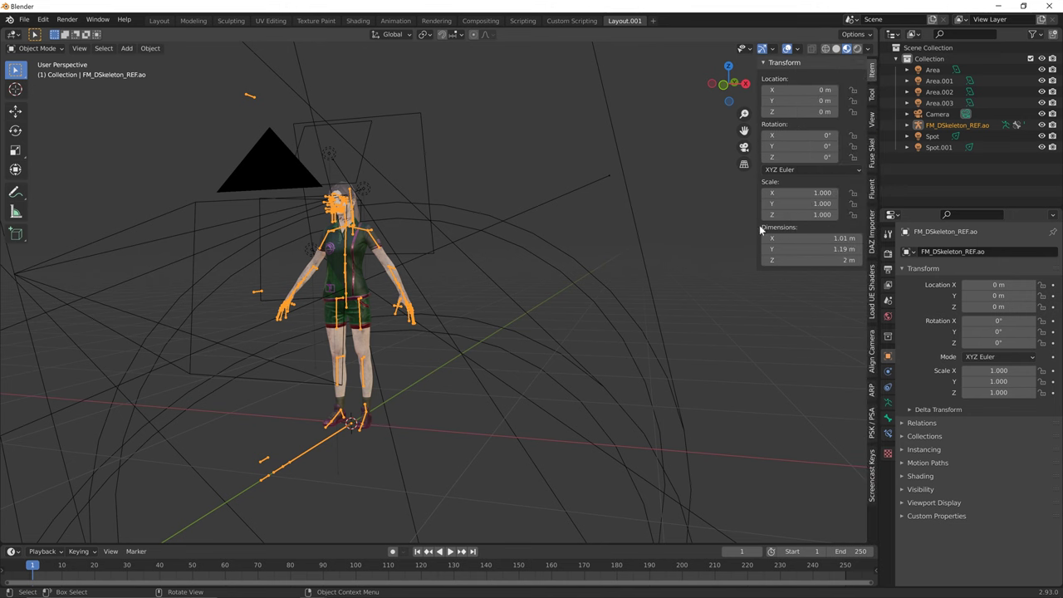
{"action": "left_click", "coordinate": [871, 424]}
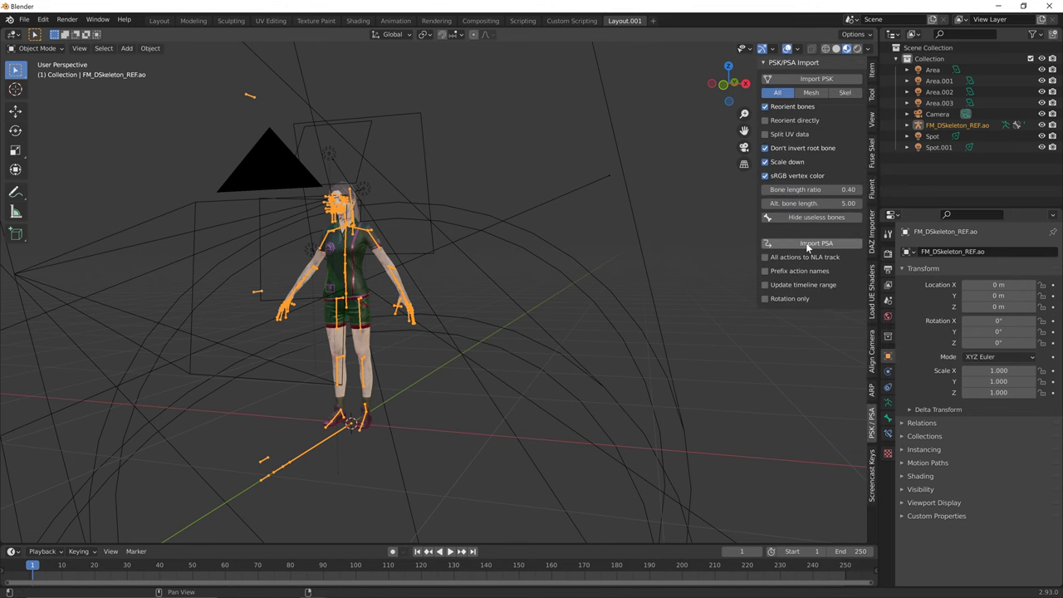
Switch to UE Viewer and browse the Female animation folder under Campers/Common, listing the packages in AimOffset
{"action": "mouse_move", "coordinate": [340, 588]}
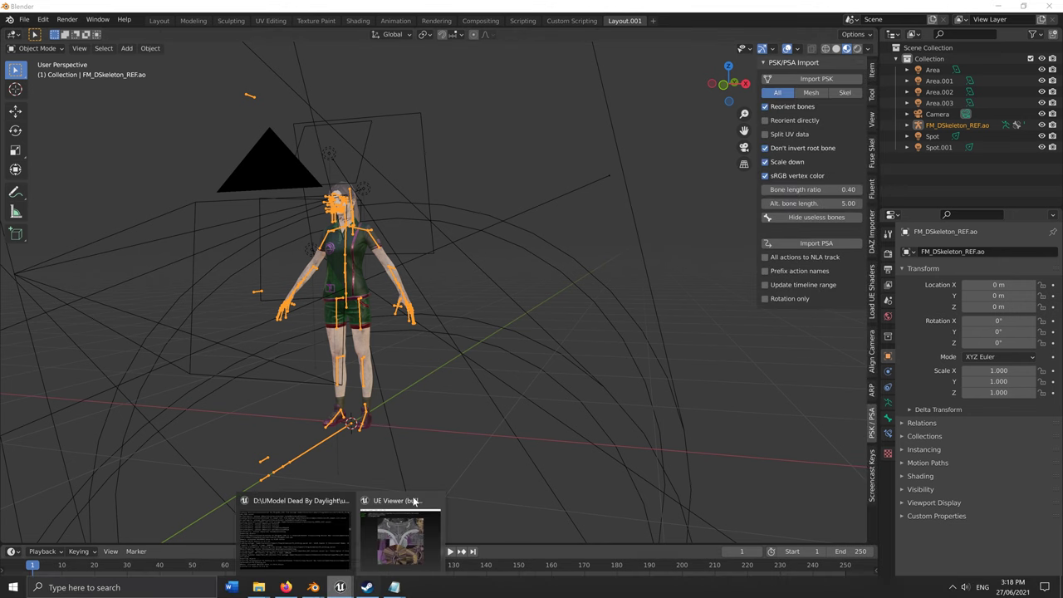
{"action": "left_click", "coordinate": [401, 540]}
{"action": "scroll", "coordinate": [407, 235], "scroll_direction": "up", "scroll_amount": 4}
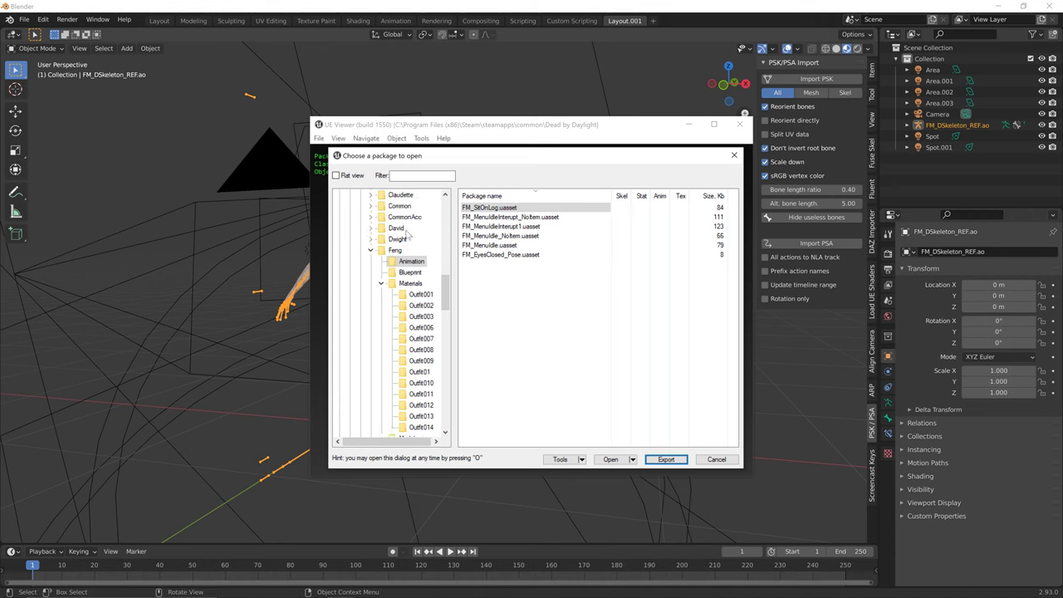
{"action": "left_click", "coordinate": [371, 306]}
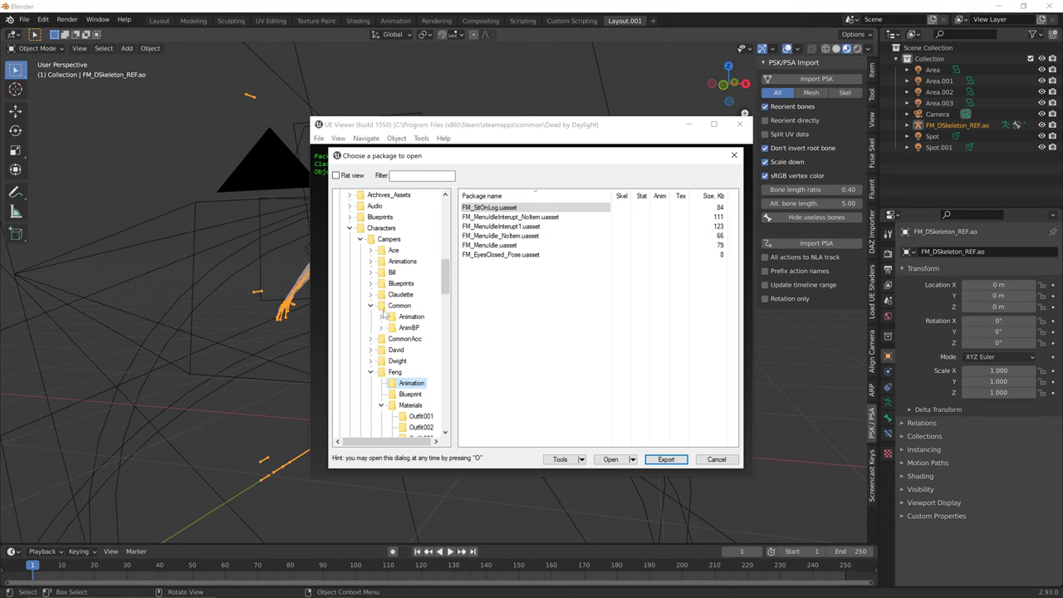
{"action": "left_click", "coordinate": [381, 316]}
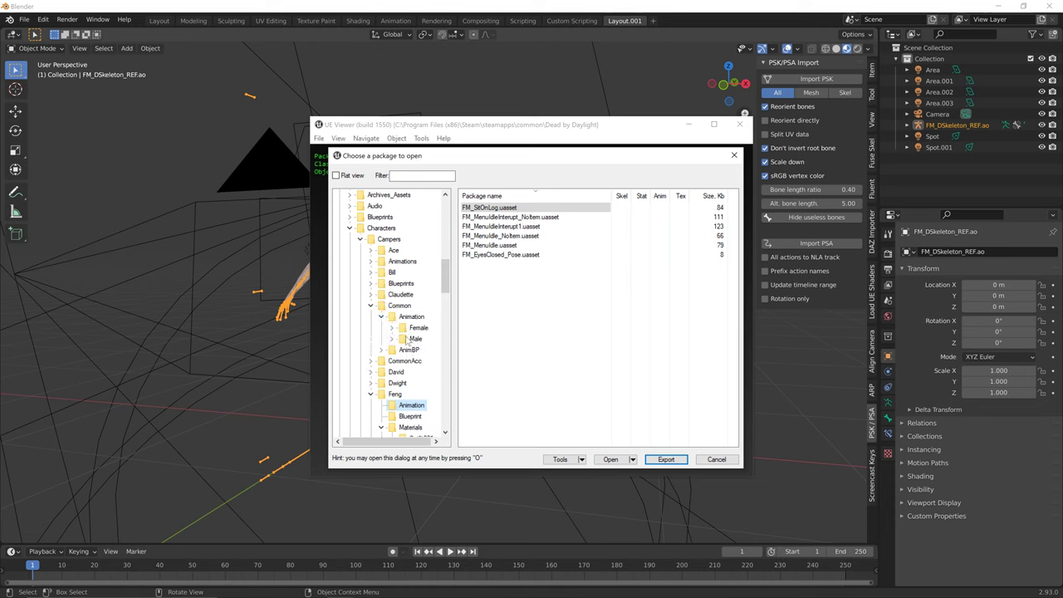
{"action": "left_click", "coordinate": [392, 328]}
{"action": "left_click", "coordinate": [419, 328]}
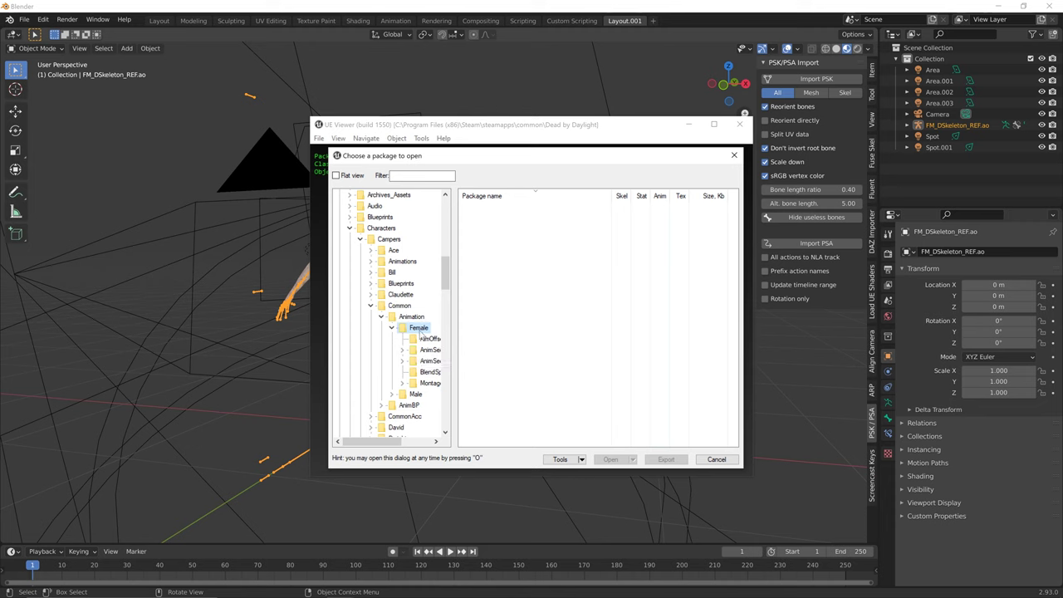
{"action": "left_click", "coordinate": [425, 340]}
{"action": "left_click", "coordinate": [425, 352]}
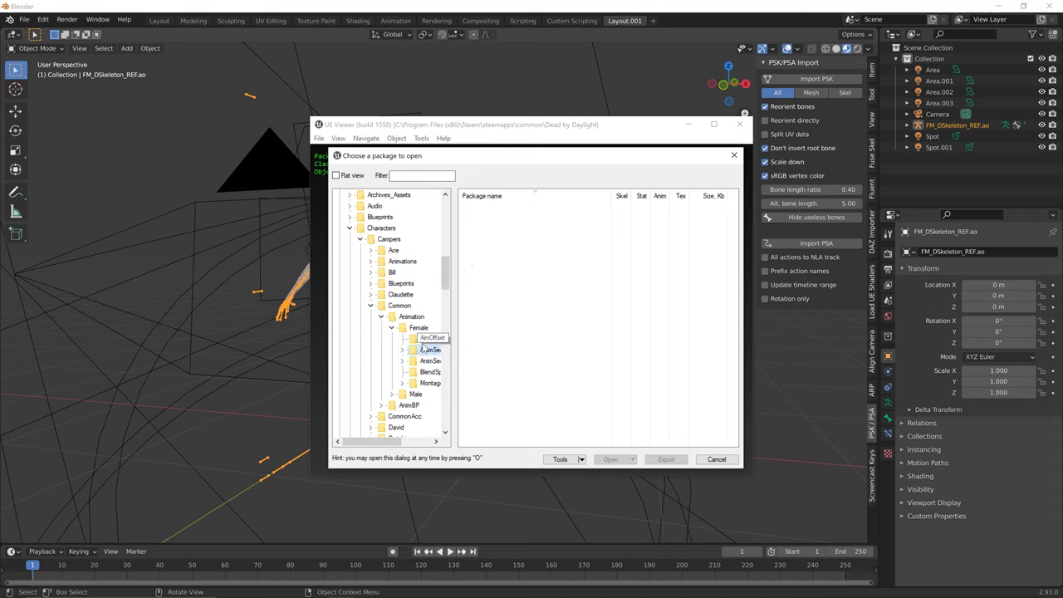
{"action": "left_click", "coordinate": [417, 329]}
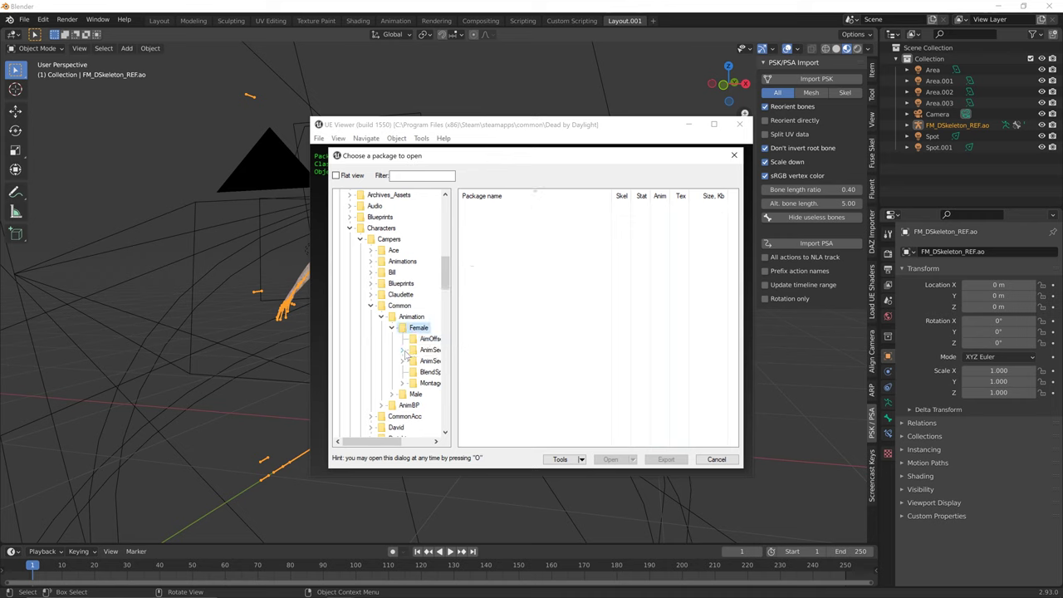
{"action": "left_click", "coordinate": [428, 339]}
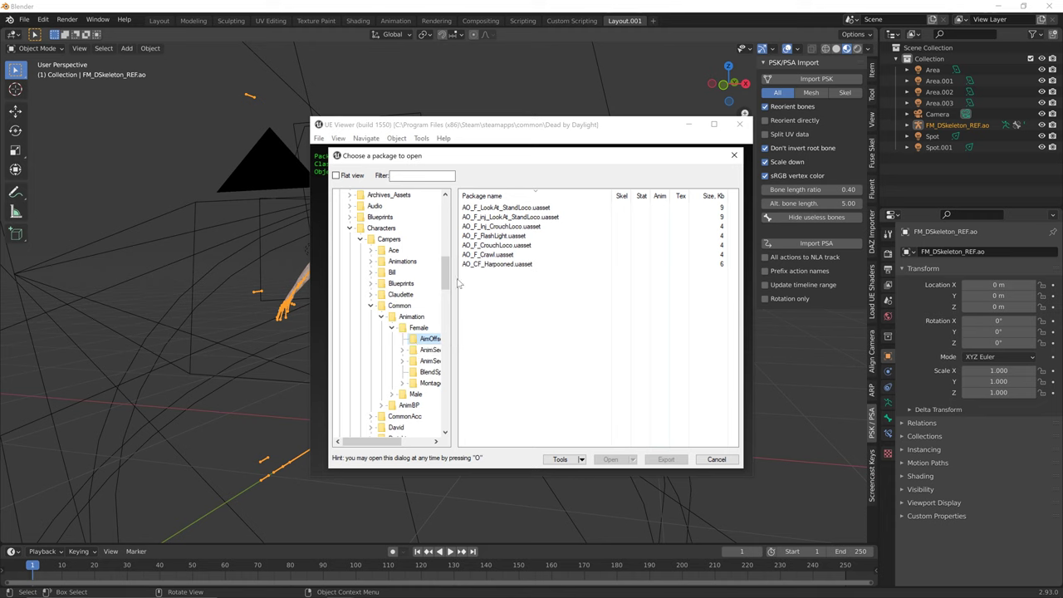
Expand the female AnimSequences folder, widen the package chooser, and list the Locomotion animation packages
{"action": "left_click", "coordinate": [404, 351]}
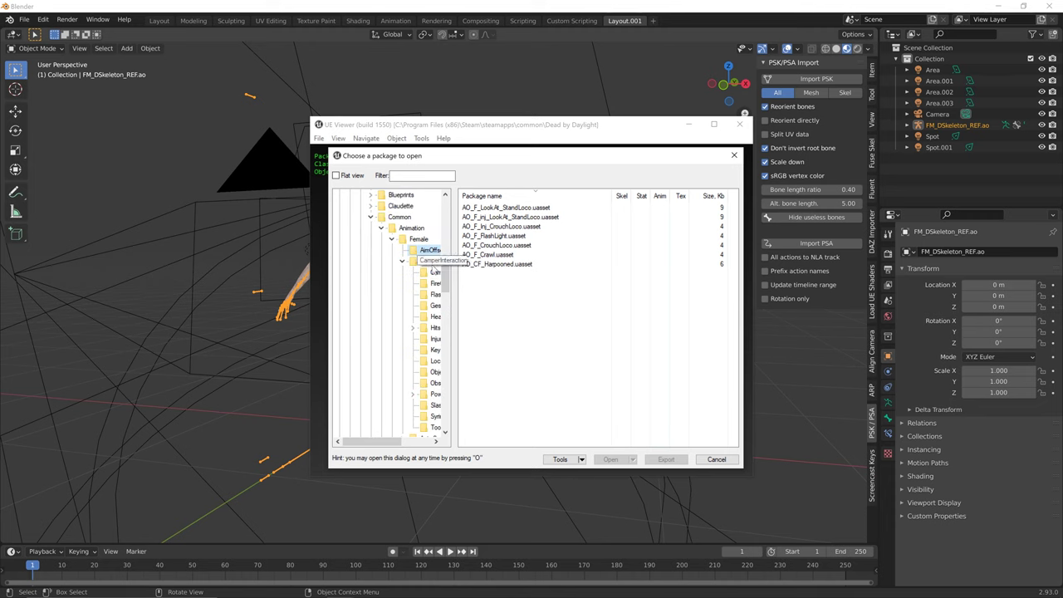
{"action": "left_click_drag", "start_coordinate": [749, 337], "coordinate": [892, 340]}
{"action": "left_click", "coordinate": [446, 360]}
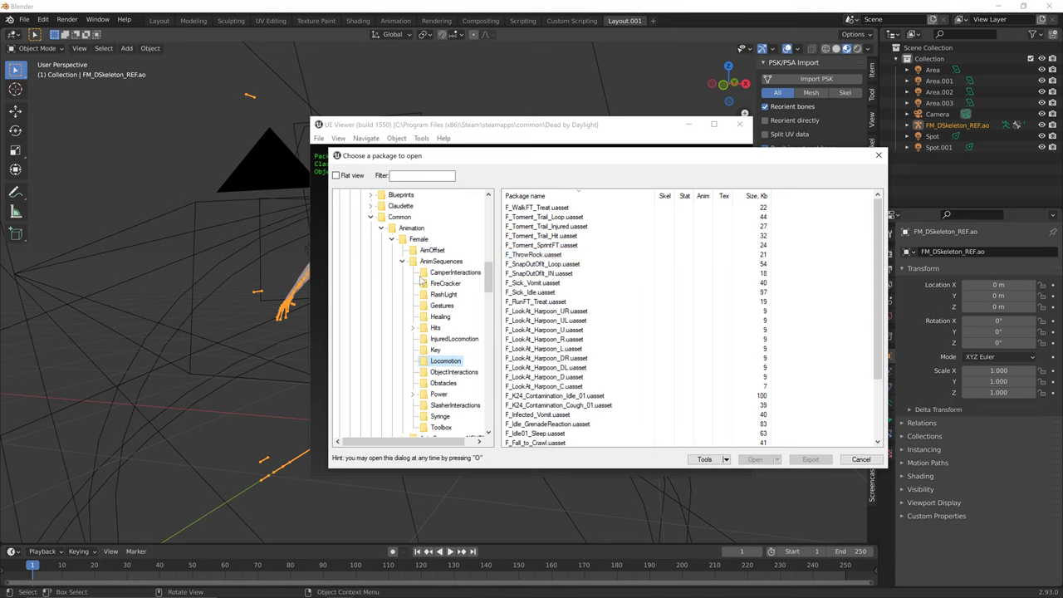
{"action": "scroll", "coordinate": [424, 330], "scroll_direction": "down", "scroll_amount": 3}
{"action": "scroll", "coordinate": [414, 364], "scroll_direction": "down", "scroll_amount": 2}
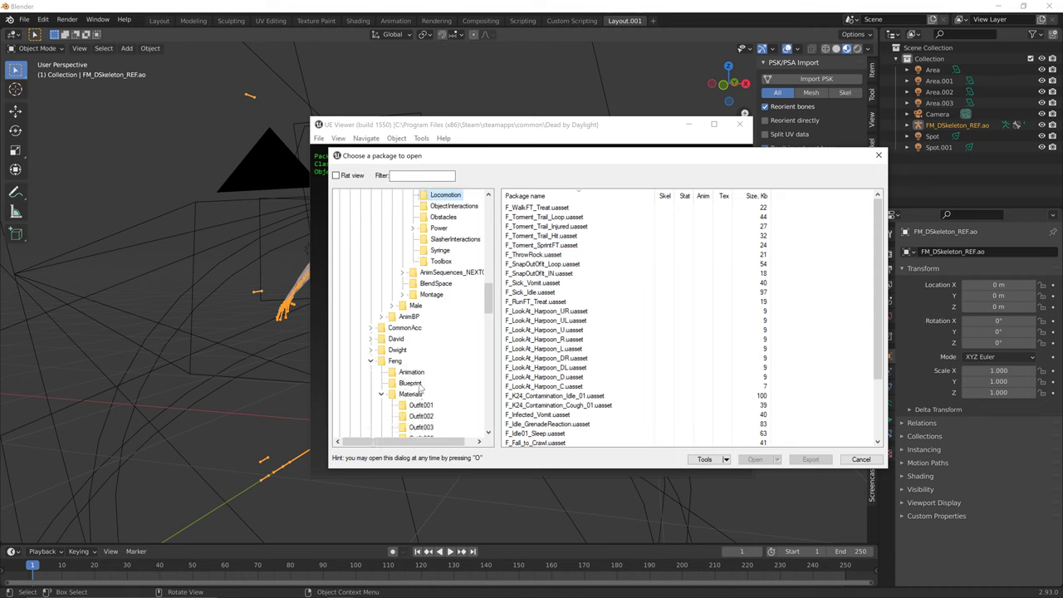
Export FM_MenuIdle.uasset from Feng's Animation folder into the Feng Recolor New Tutorial project folder
{"action": "left_click", "coordinate": [411, 373]}
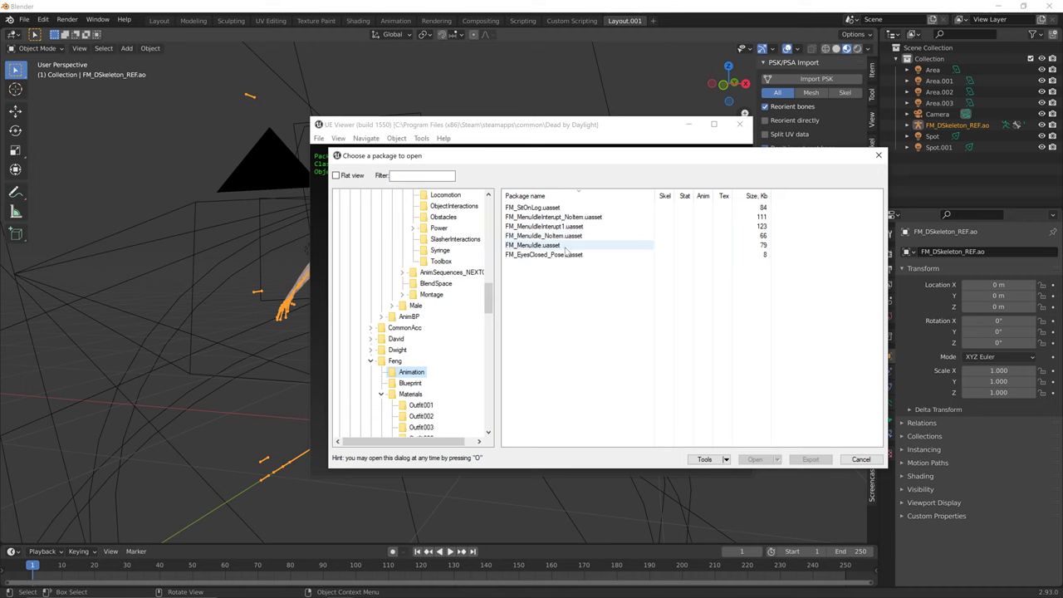
{"action": "left_click", "coordinate": [572, 219]}
{"action": "key", "text": "Down"}
{"action": "key", "text": "Down"}
{"action": "key", "text": "Down"}
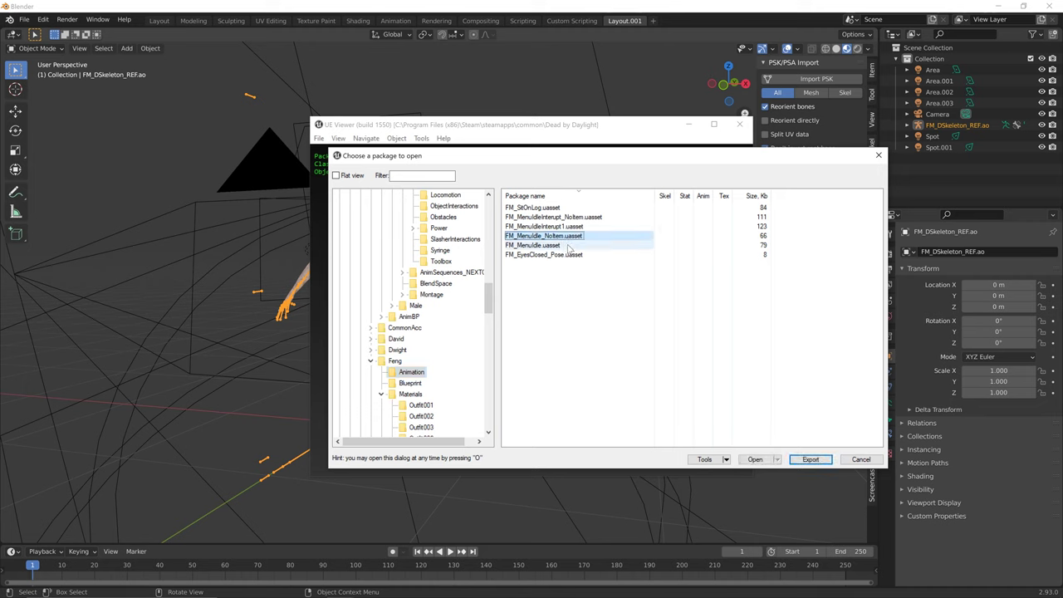
{"action": "left_click", "coordinate": [811, 459]}
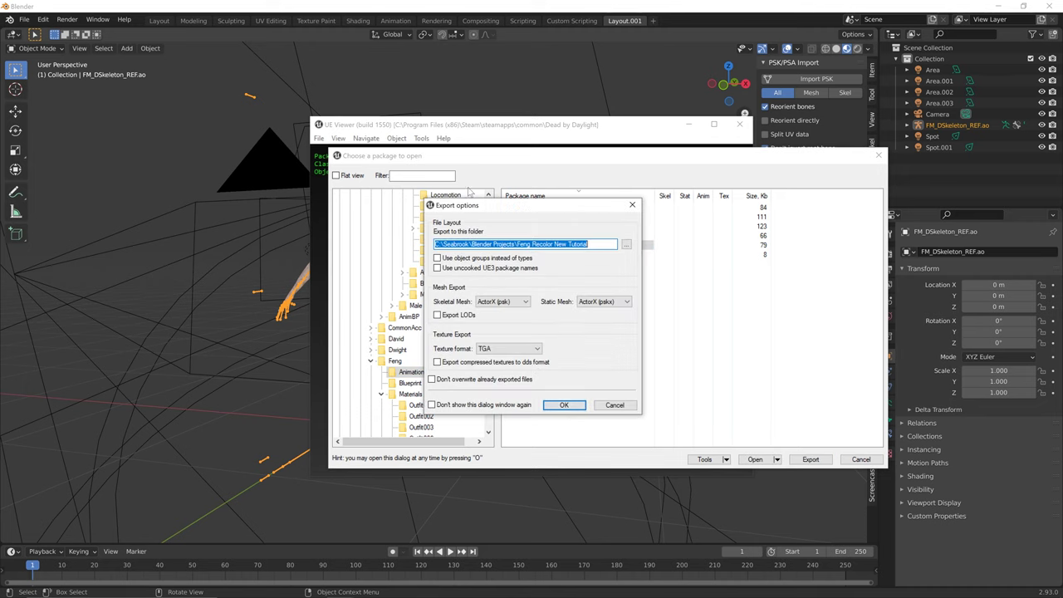
{"action": "left_click", "coordinate": [563, 405]}
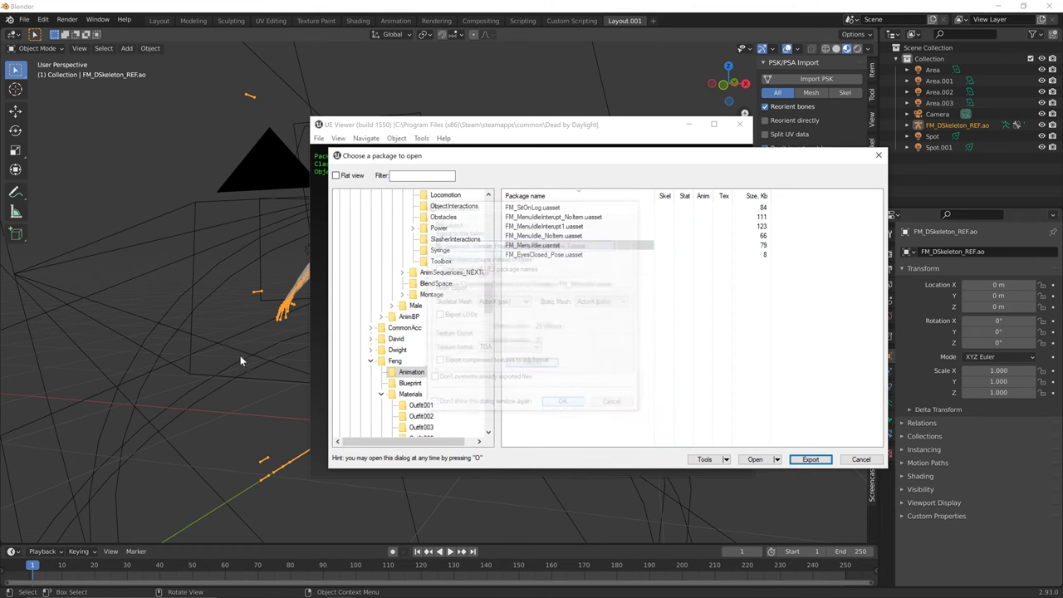
Switch back to Blender and import the FM_MenuIdle.psa animation onto the FM_DSkeleton_REF.ao armature
{"action": "left_click", "coordinate": [397, 311]}
{"action": "left_click", "coordinate": [346, 305]}
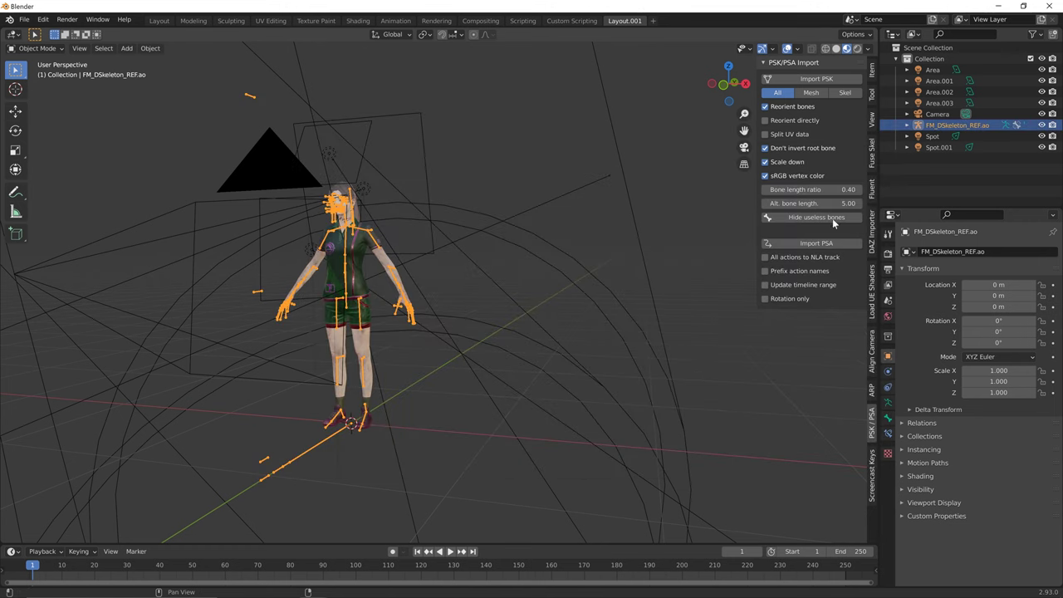
{"action": "left_click", "coordinate": [817, 242]}
{"action": "double_click", "coordinate": [391, 182]}
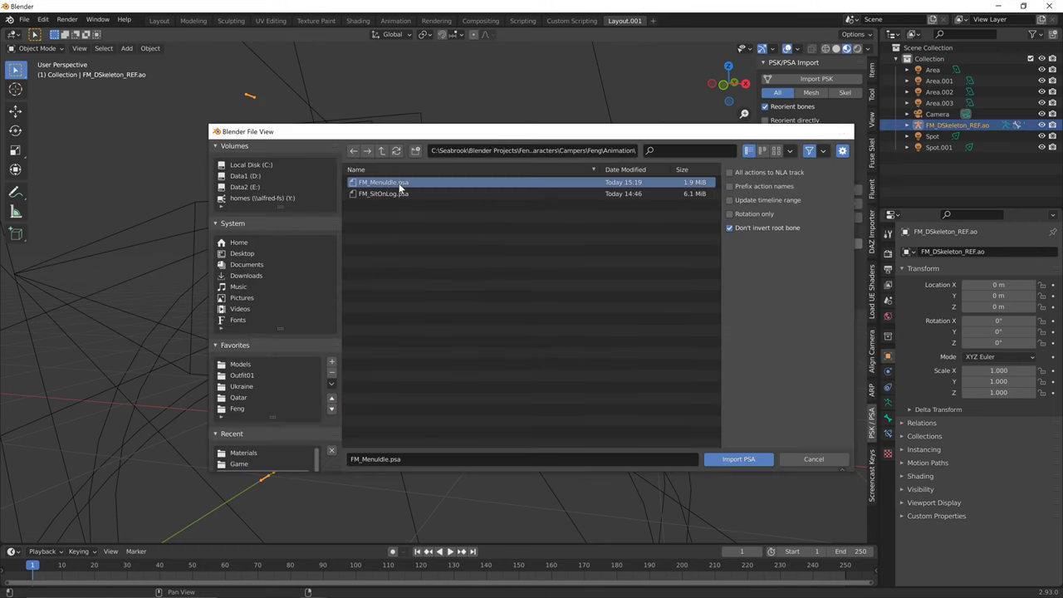
{"action": "middle_click_drag", "start_coordinate": [462, 358], "coordinate": [463, 358]}
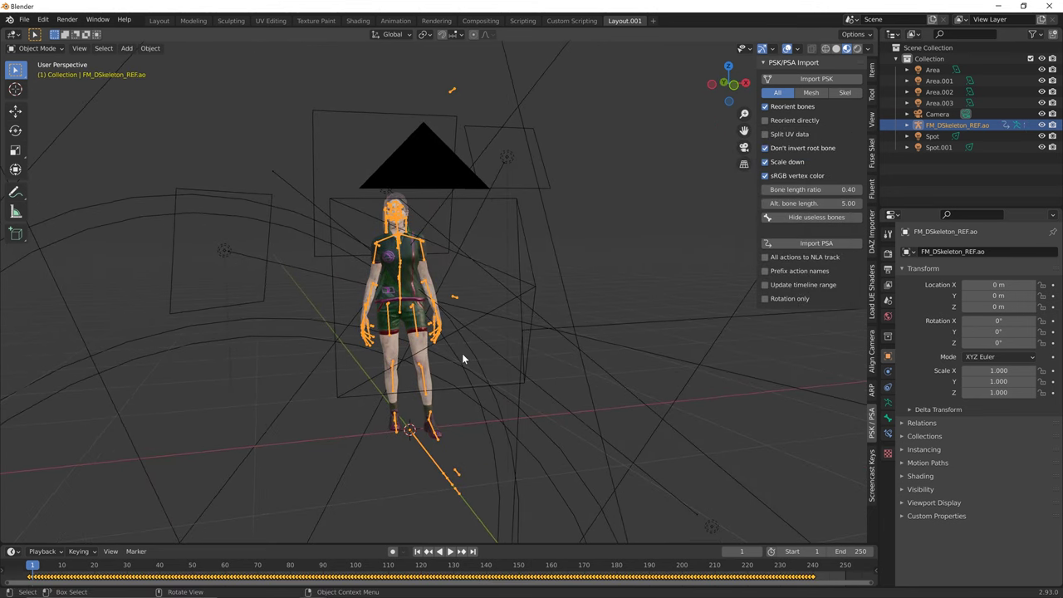
Hide the armature and play back the menu idle animation in the camera view
{"action": "key", "text": "KP_0"}
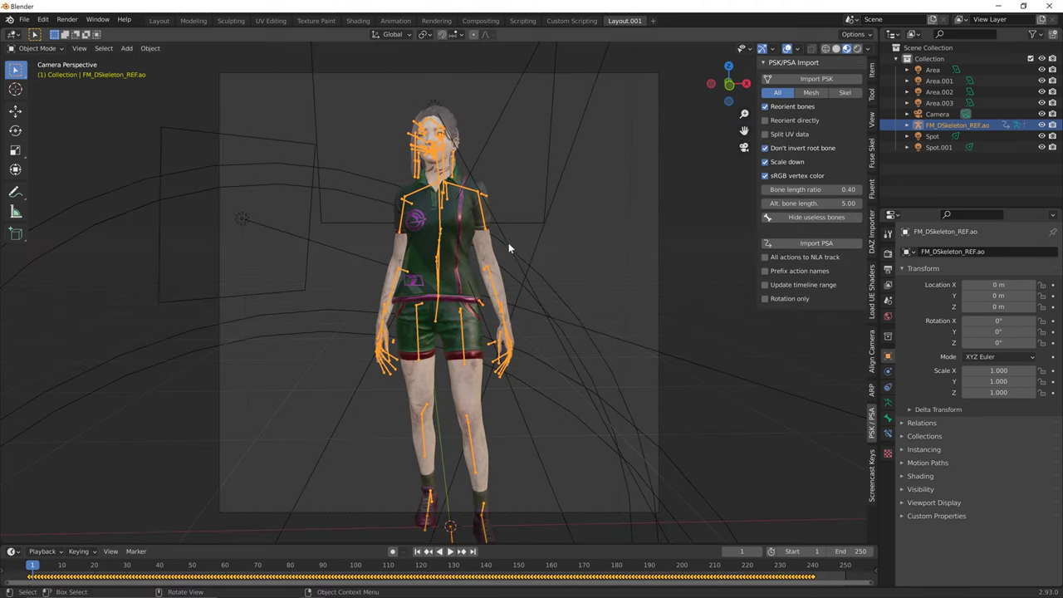
{"action": "left_click", "coordinate": [1042, 124]}
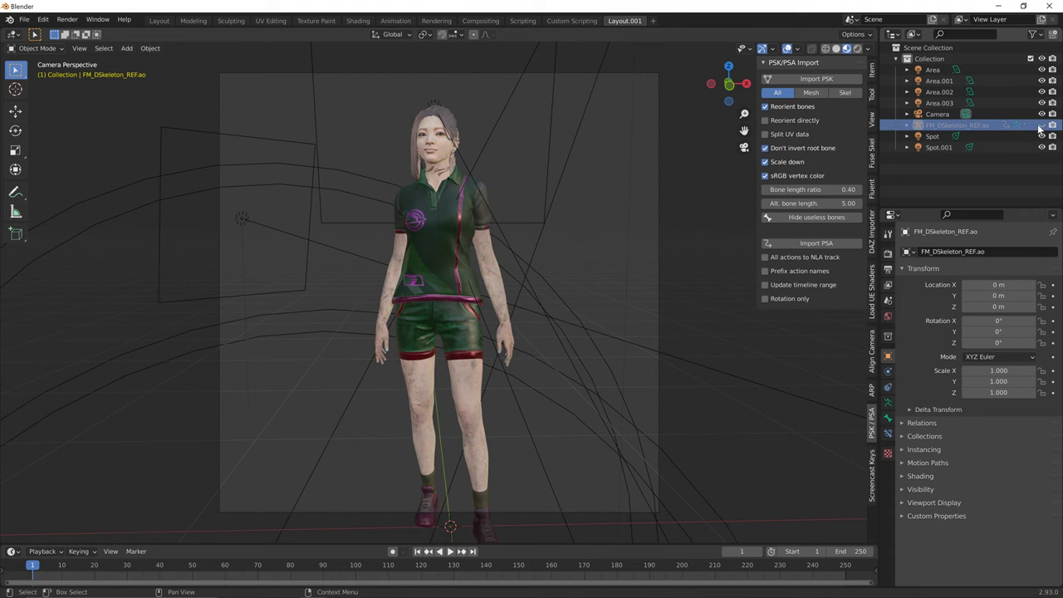
{"action": "key", "text": "space"}
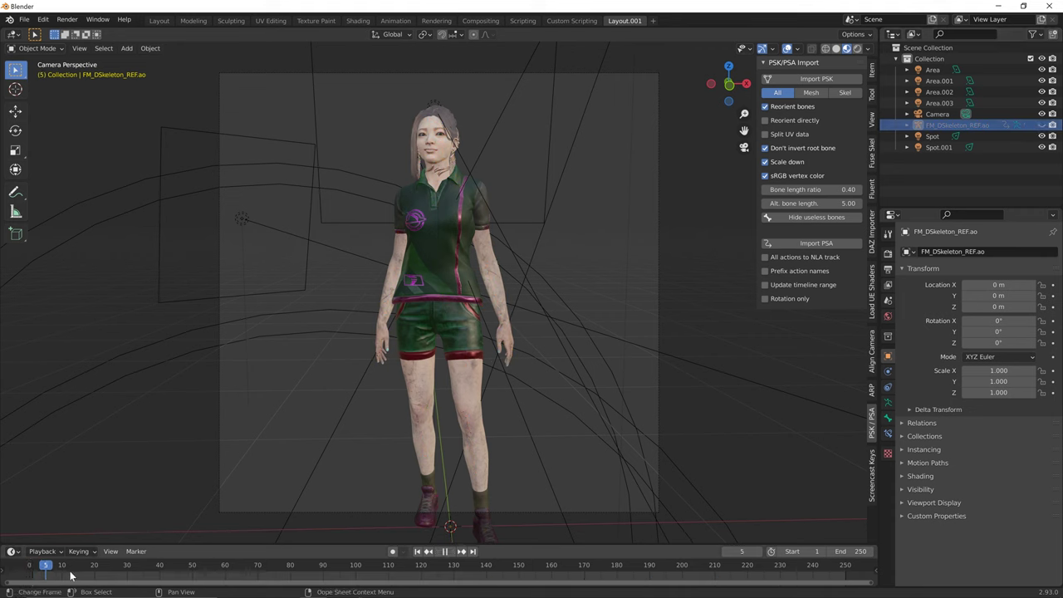
{"action": "key", "text": "Escape"}
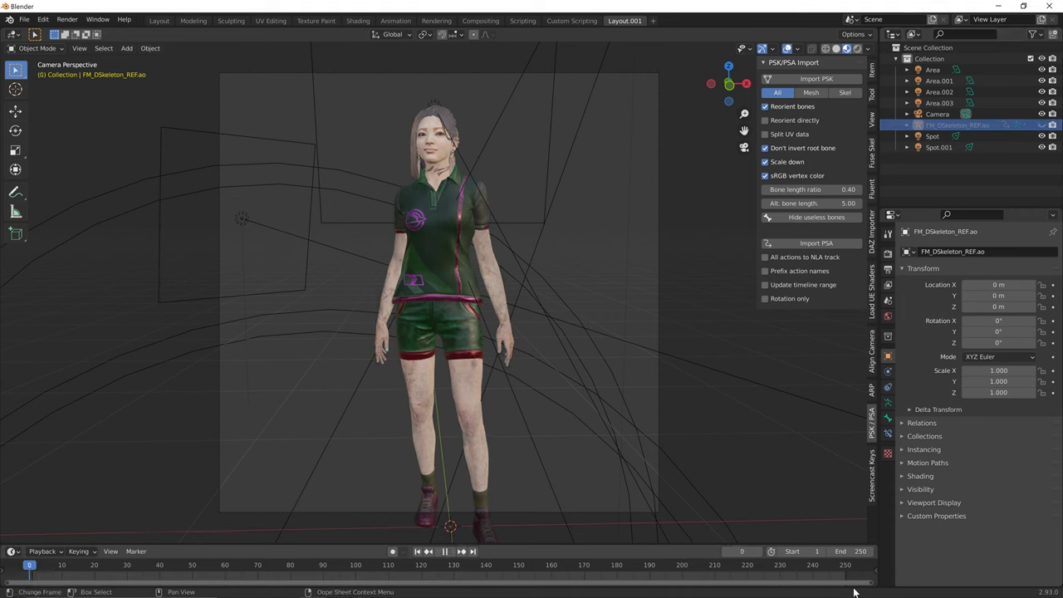
{"action": "key", "text": "space"}
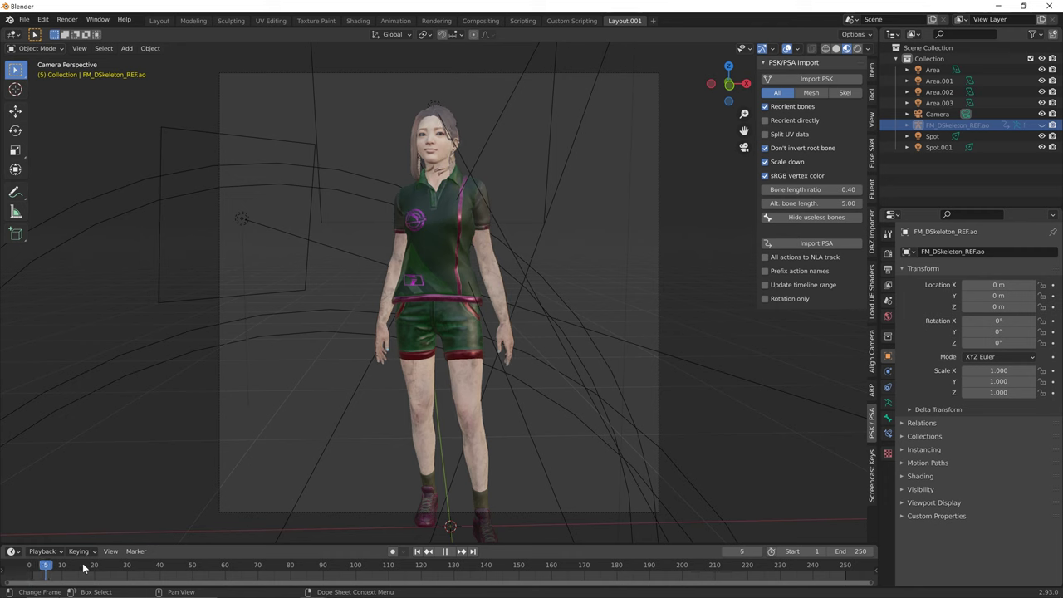
{"action": "key", "text": "Escape"}
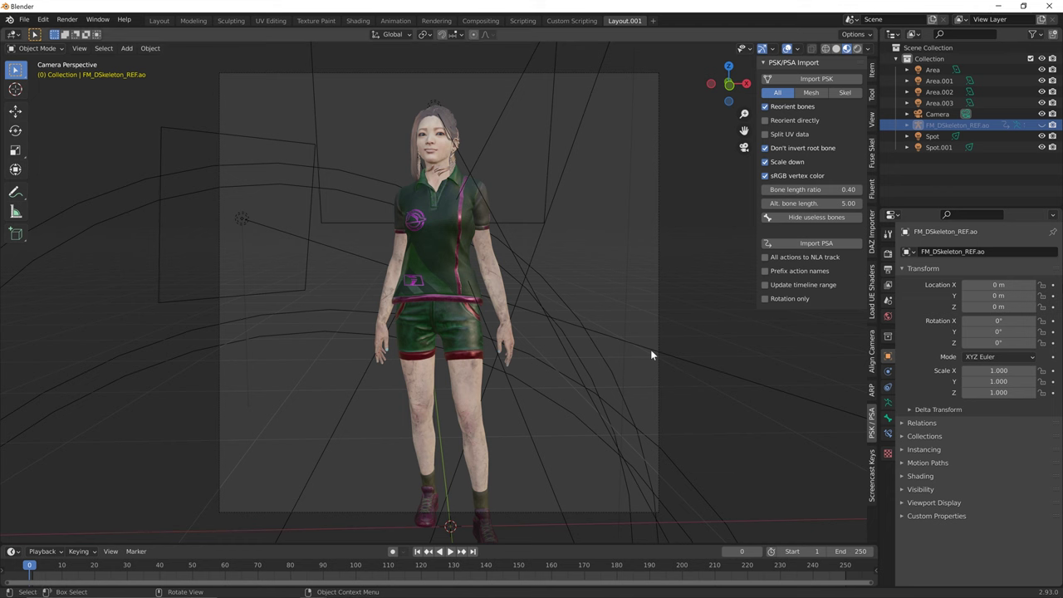
Leave the camera view, unhide the armature and undo the import of the menu idle animation
{"action": "key", "text": "KP_0"}
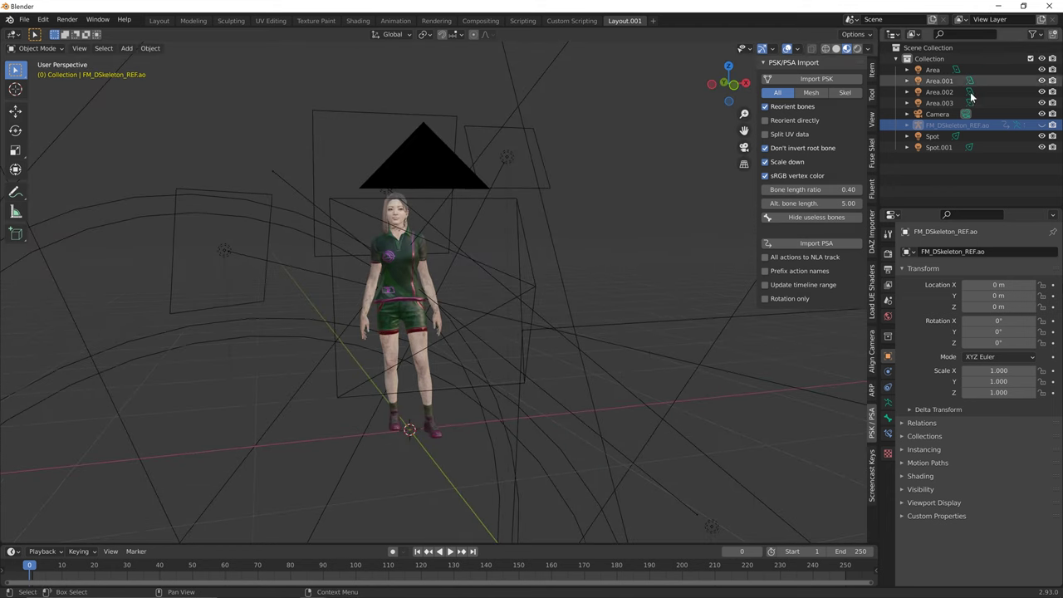
{"action": "left_click", "coordinate": [1043, 124]}
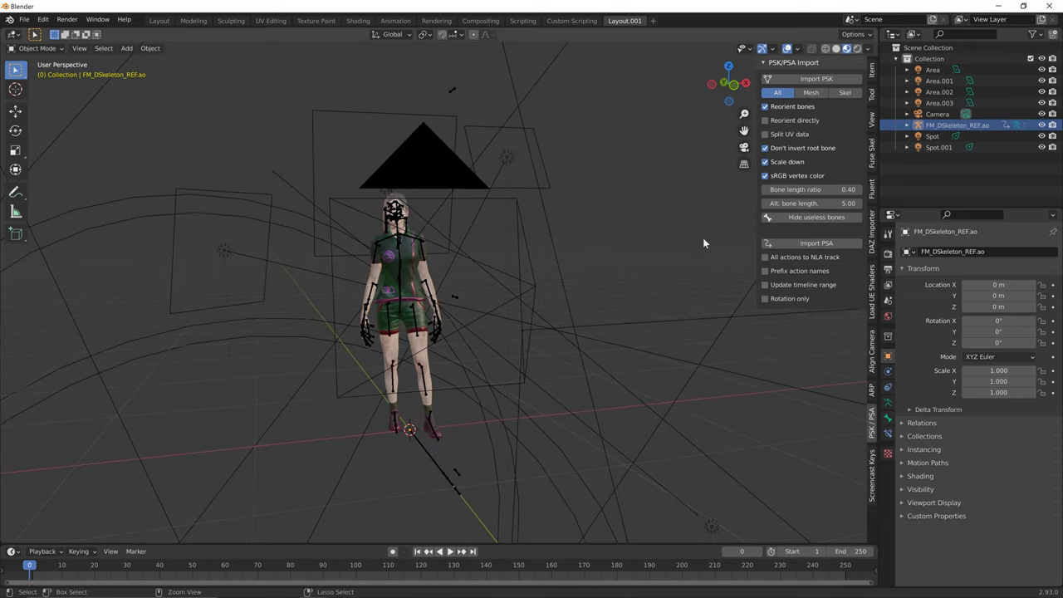
{"action": "key", "text": "alt+h"}
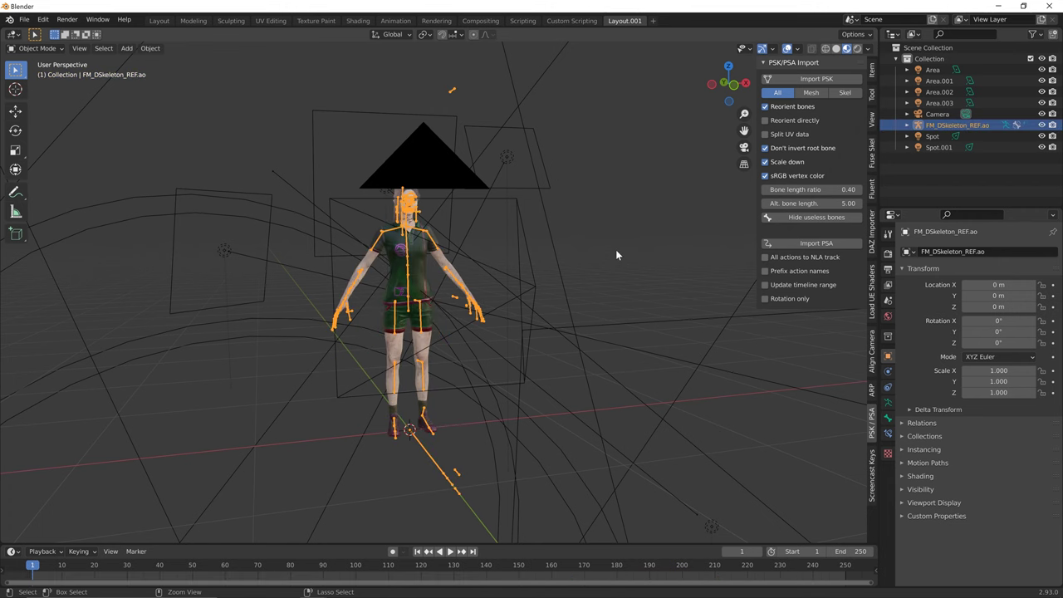
{"action": "left_click", "coordinate": [821, 246]}
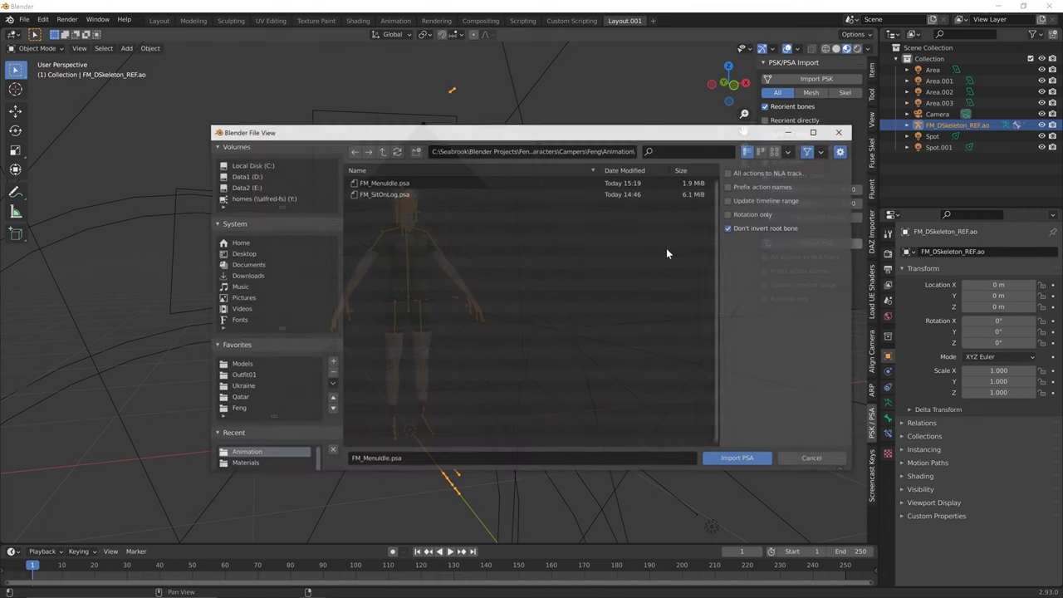
{"action": "left_click", "coordinate": [842, 132]}
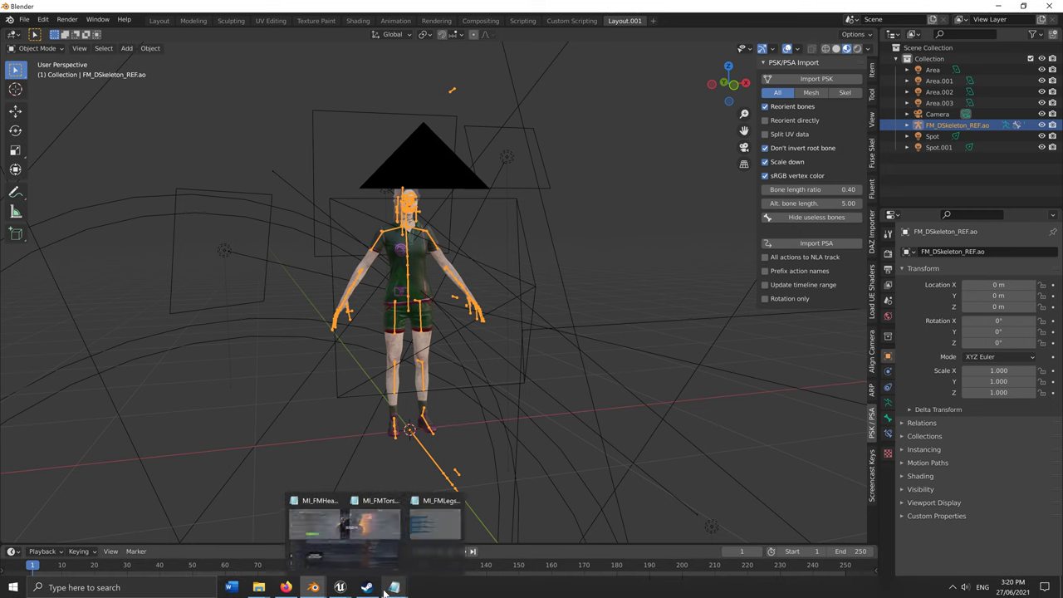
Switch to UE Viewer and export FM_MenuIdleInterupt_NoItem.uasset from Feng's Animation folder into the Feng Recolor New Tutorial project folder
{"action": "mouse_move", "coordinate": [314, 591]}
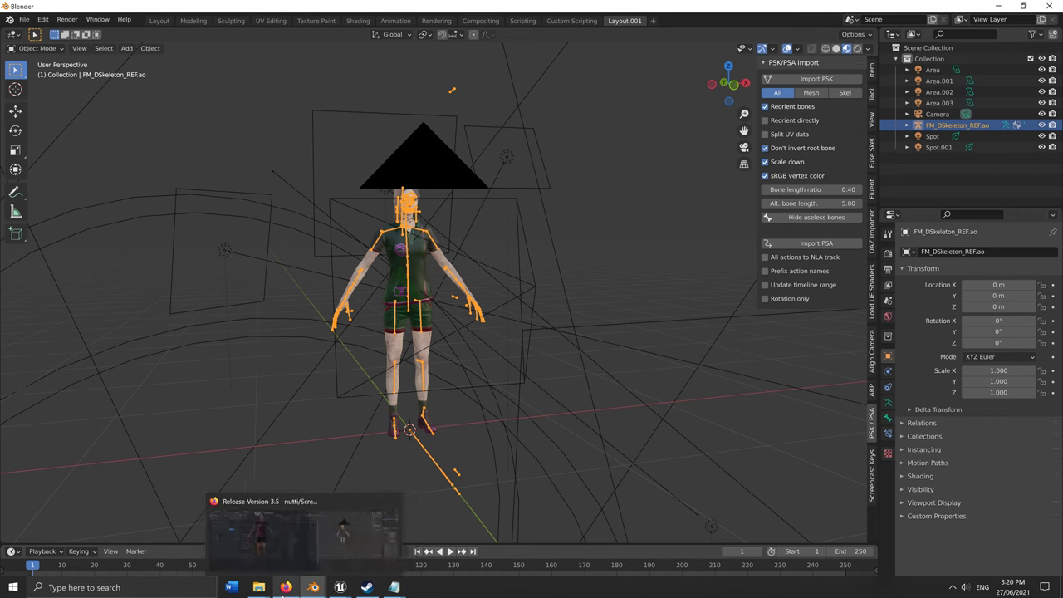
{"action": "left_click", "coordinate": [284, 515]}
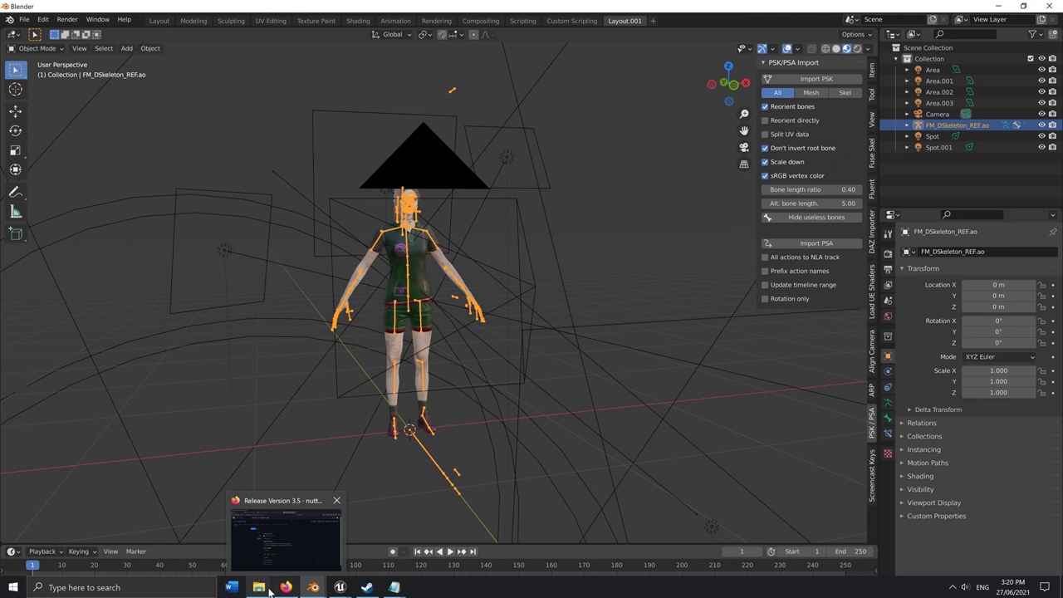
{"action": "mouse_move", "coordinate": [336, 590]}
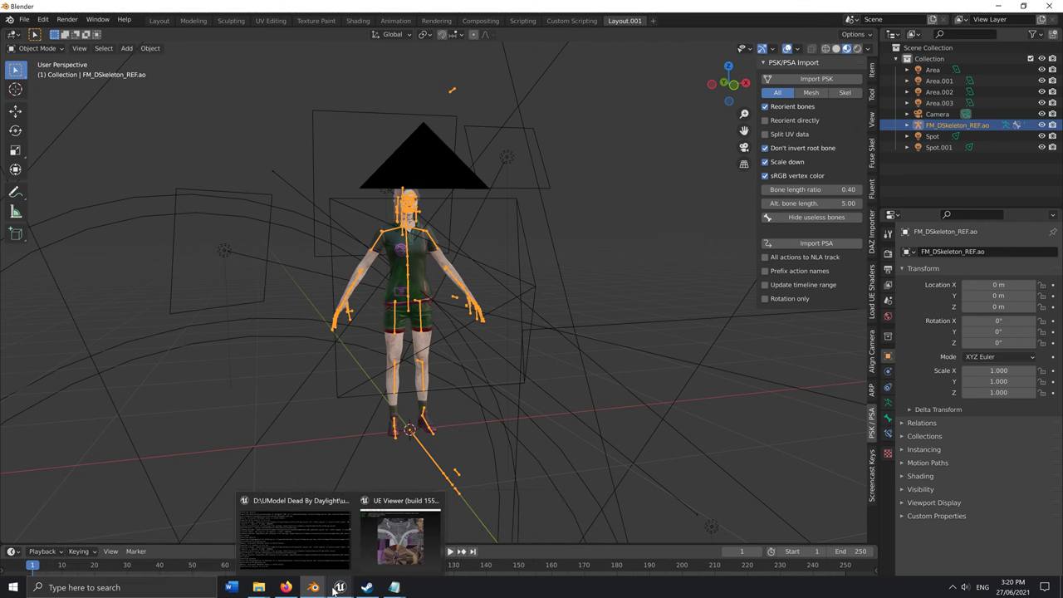
{"action": "left_click", "coordinate": [395, 541]}
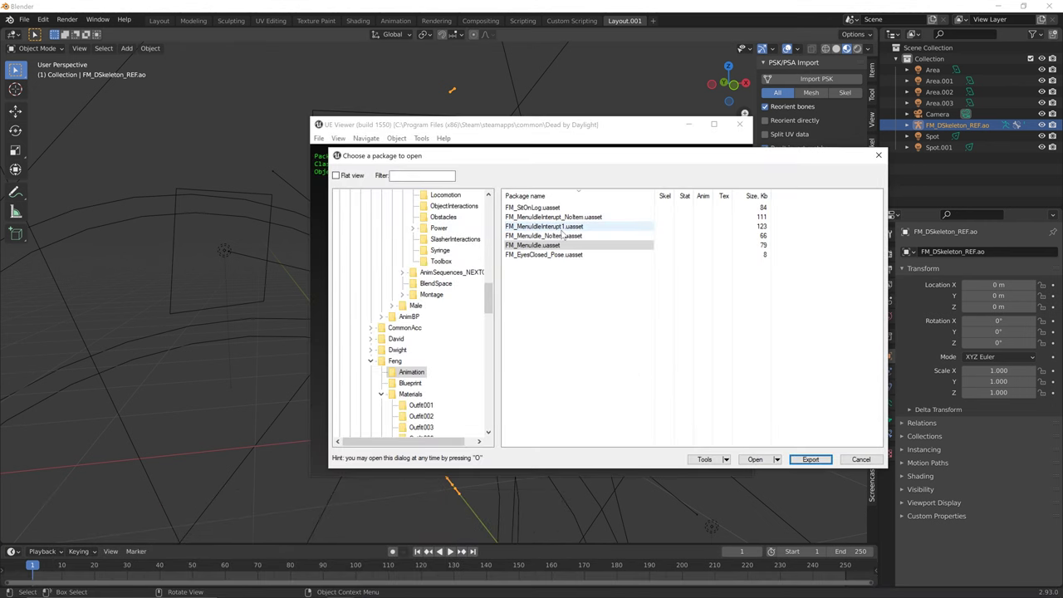
{"action": "left_click", "coordinate": [563, 228]}
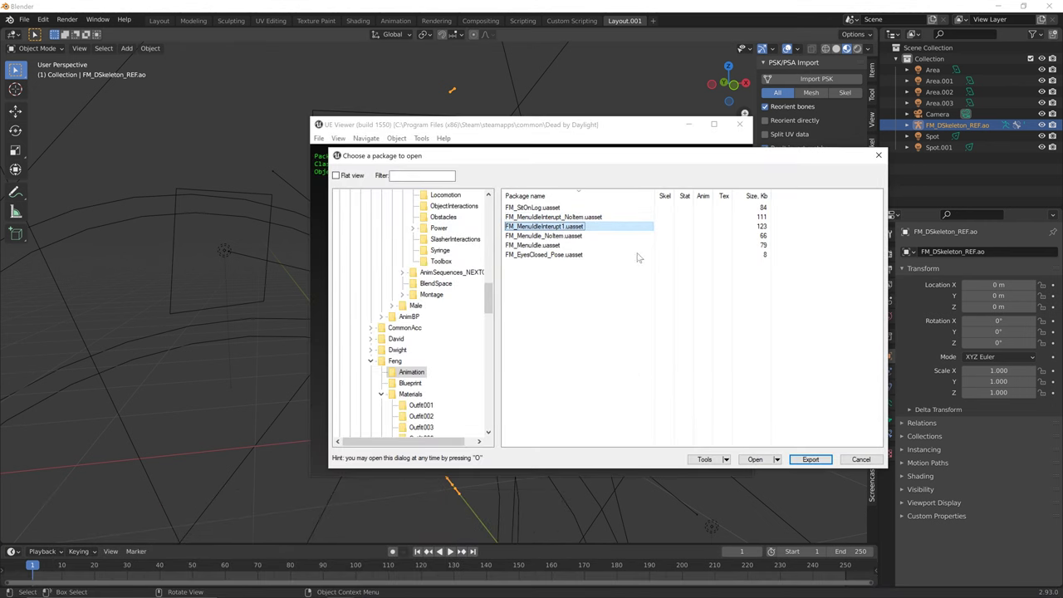
{"action": "key", "text": "Up"}
{"action": "left_click", "coordinate": [803, 459]}
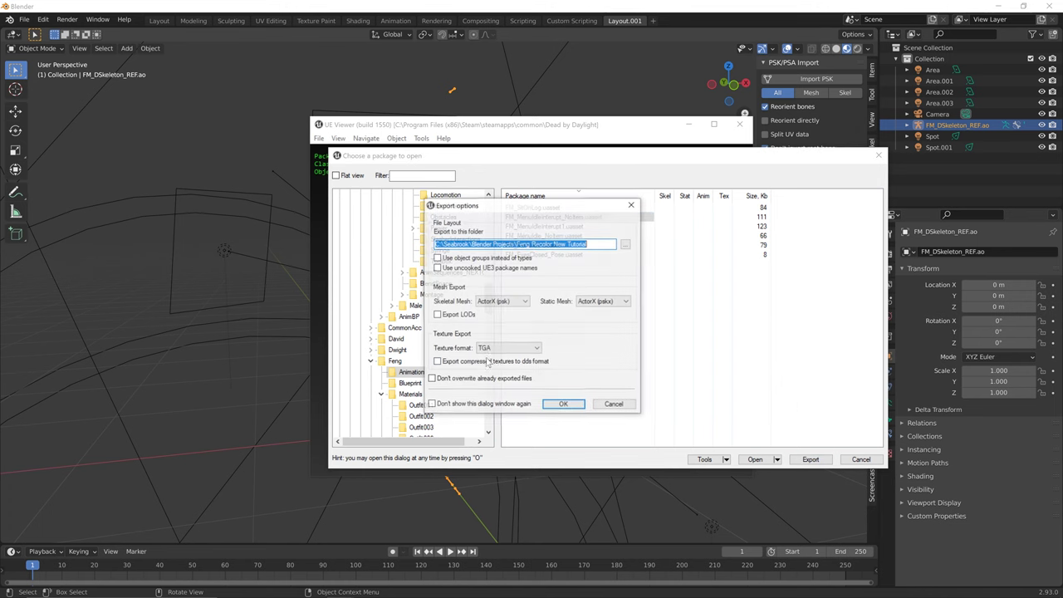
{"action": "left_click", "coordinate": [564, 405]}
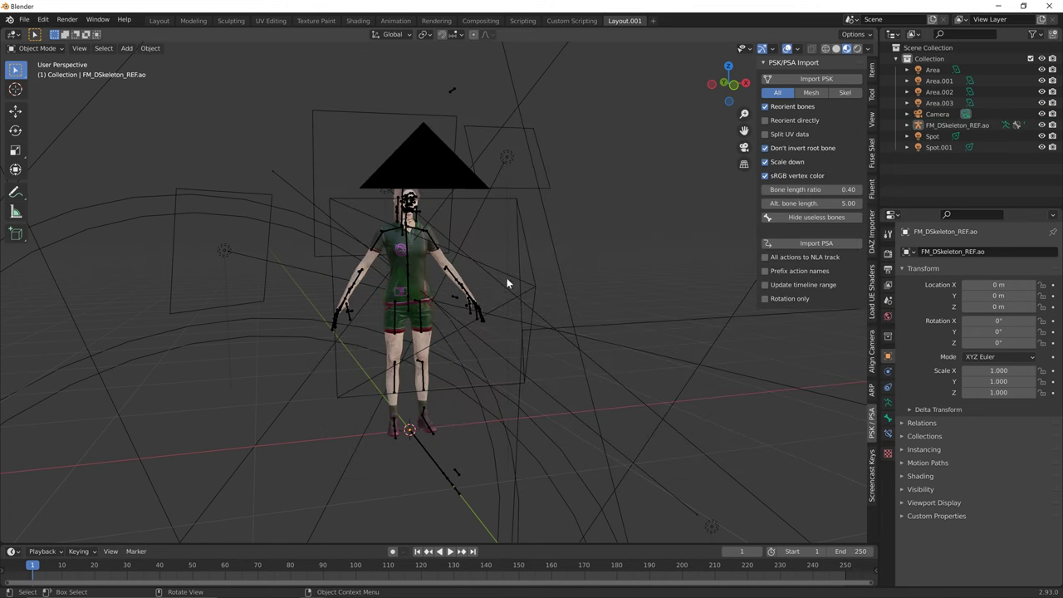
Select the FM_DSkeleton_REF.ao armature in Blender and import the FM_MenuIdleInterupt_NoItem.psa animation onto it
{"action": "left_click", "coordinate": [411, 283]}
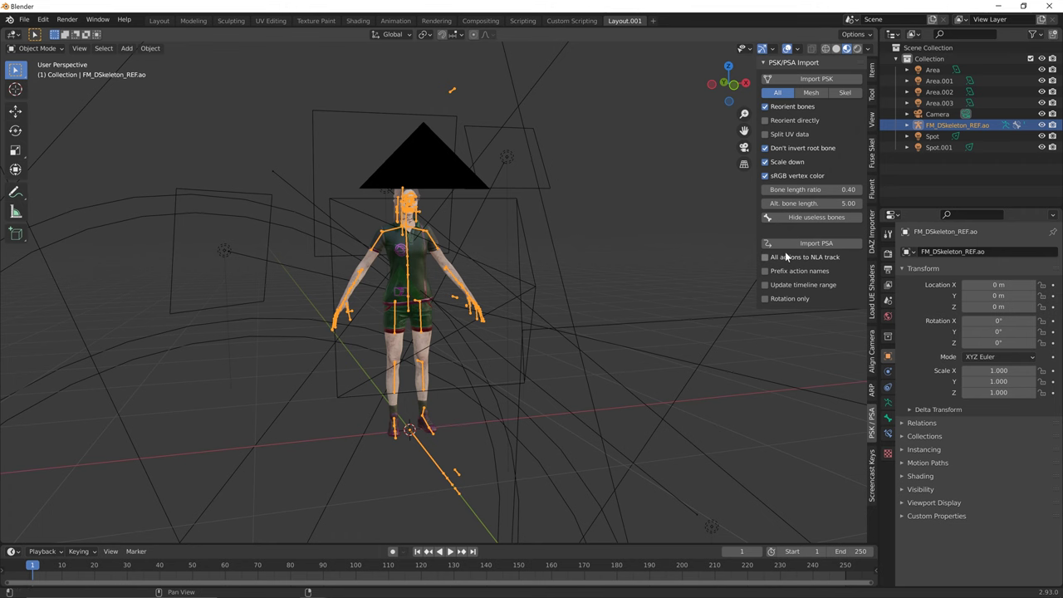
{"action": "key", "text": "ctrl+z"}
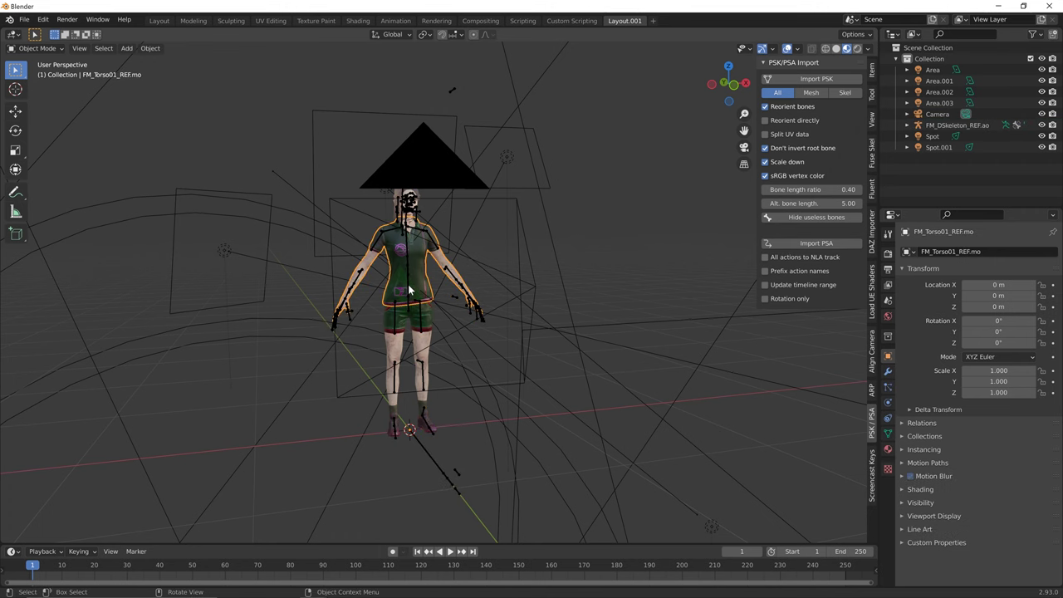
{"action": "left_click", "coordinate": [412, 287]}
{"action": "left_click", "coordinate": [814, 243]}
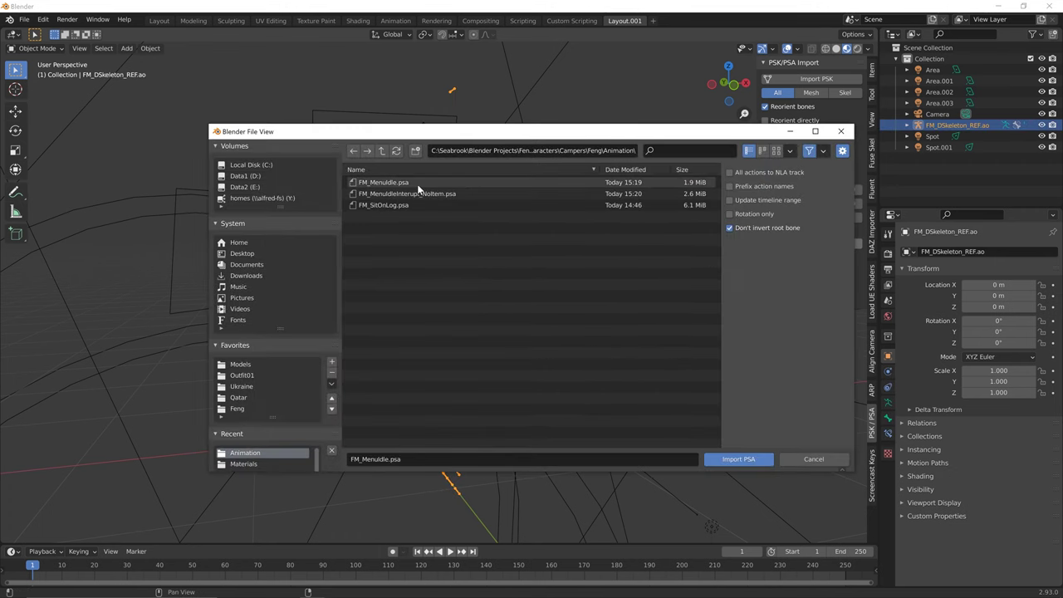
{"action": "left_click", "coordinate": [443, 194]}
{"action": "double_click", "coordinate": [443, 194]}
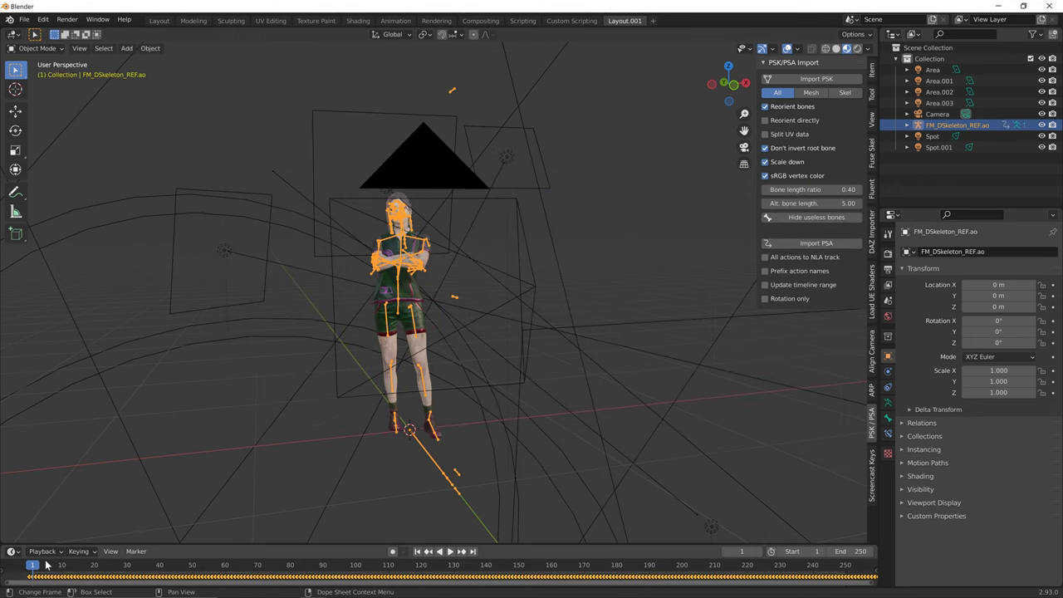
Switch to the camera view, hide the armature and play back the imported menu idle interrupt animation
{"action": "key", "text": "KP_Decimal"}
{"action": "left_click", "coordinate": [189, 477]}
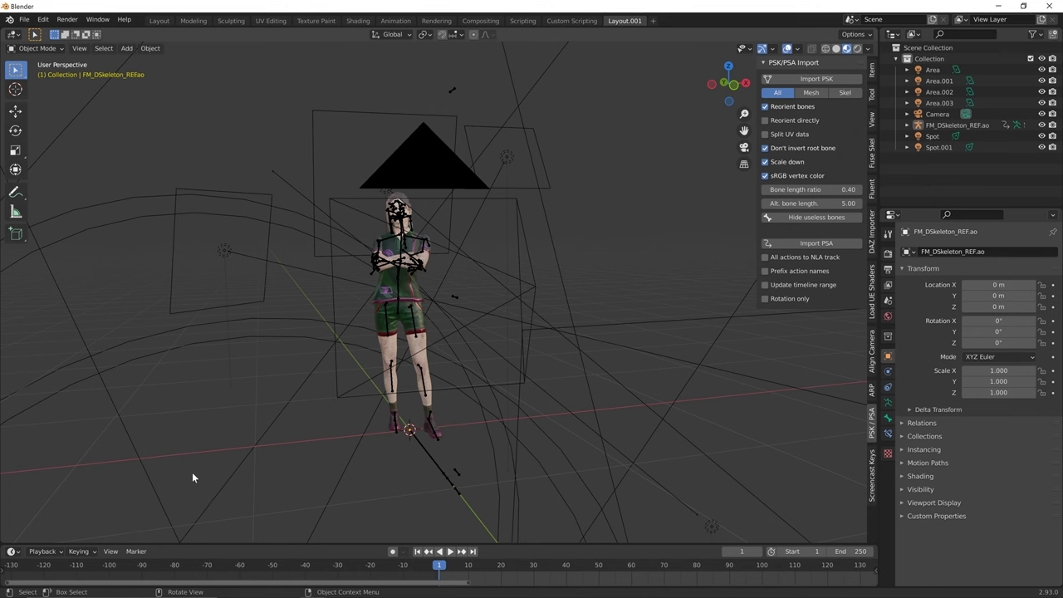
{"action": "key", "text": "KP_0"}
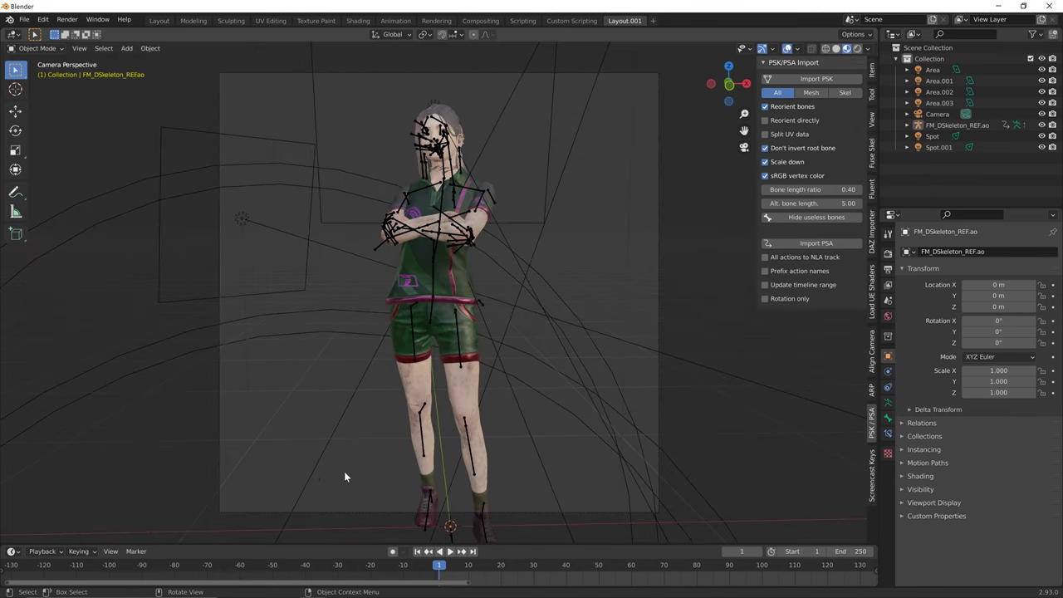
{"action": "left_click", "coordinate": [870, 479]}
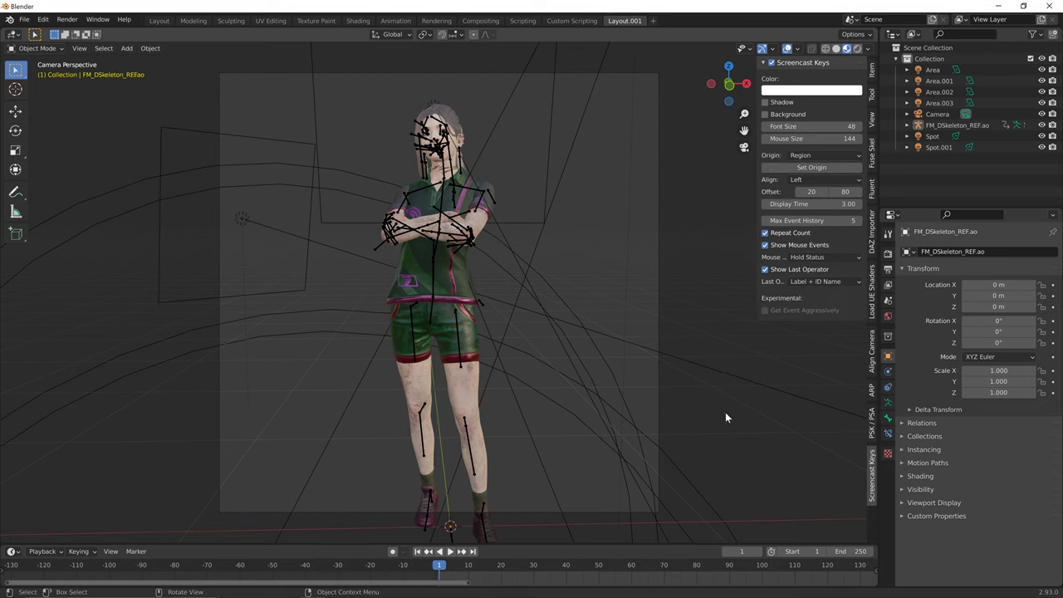
{"action": "right_click", "coordinate": [150, 408]}
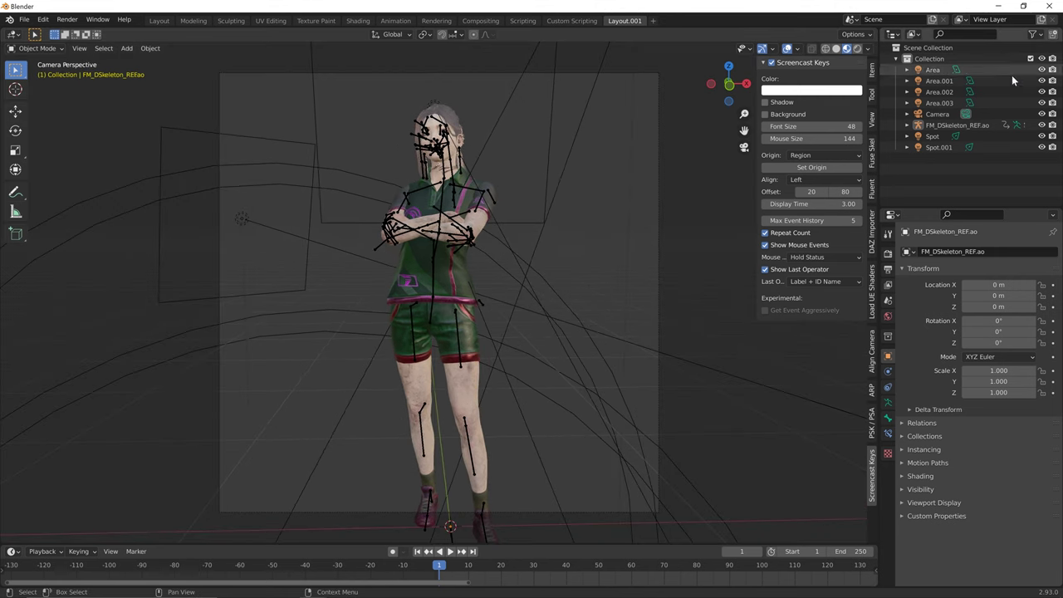
{"action": "left_click", "coordinate": [1042, 125]}
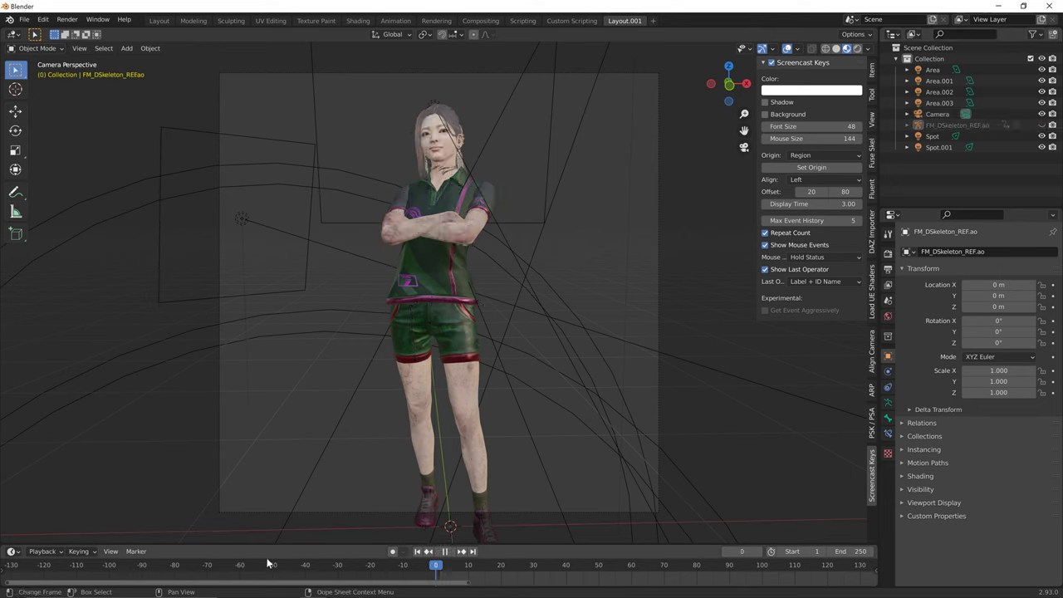
{"action": "left_click_drag", "start_coordinate": [360, 573], "coordinate": [573, 572]}
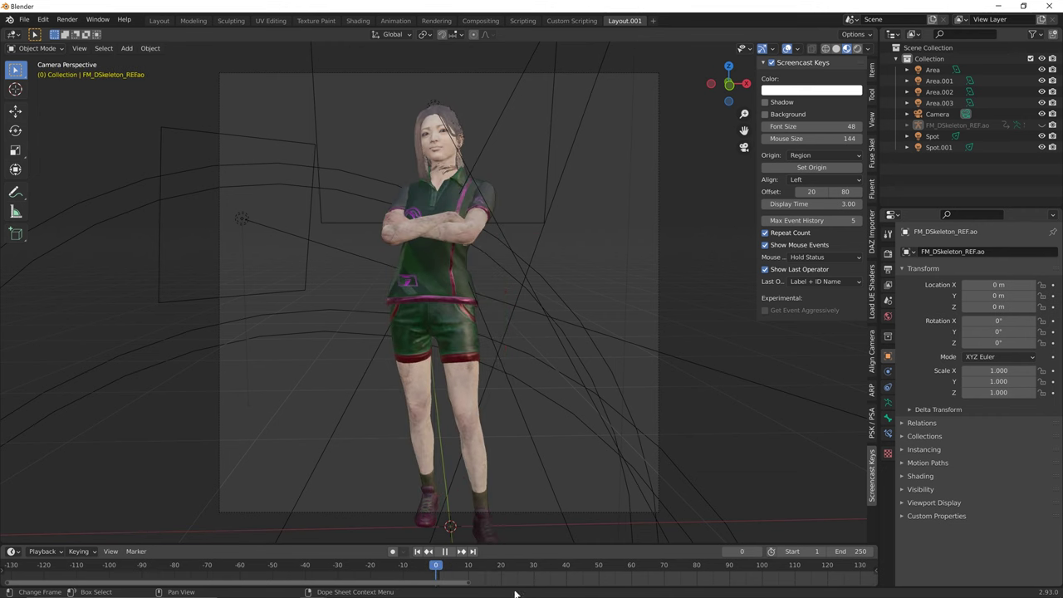
{"action": "key", "text": "Escape"}
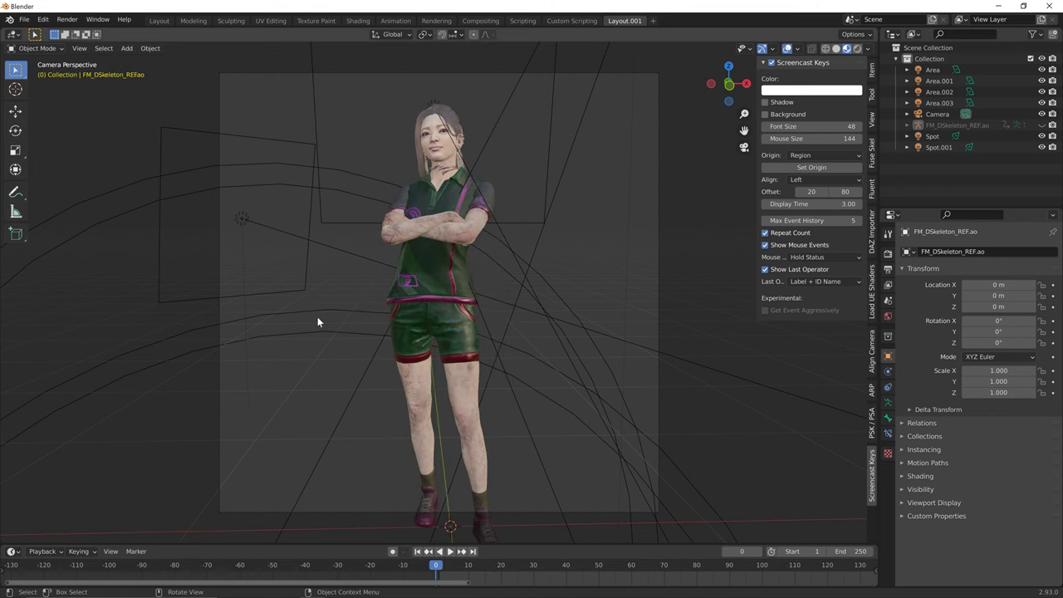
Leave the camera view, then unhide and select the FM_DSkeleton_REF.ao armature
{"action": "middle_click_drag", "start_coordinate": [317, 323], "coordinate": [523, 212]}
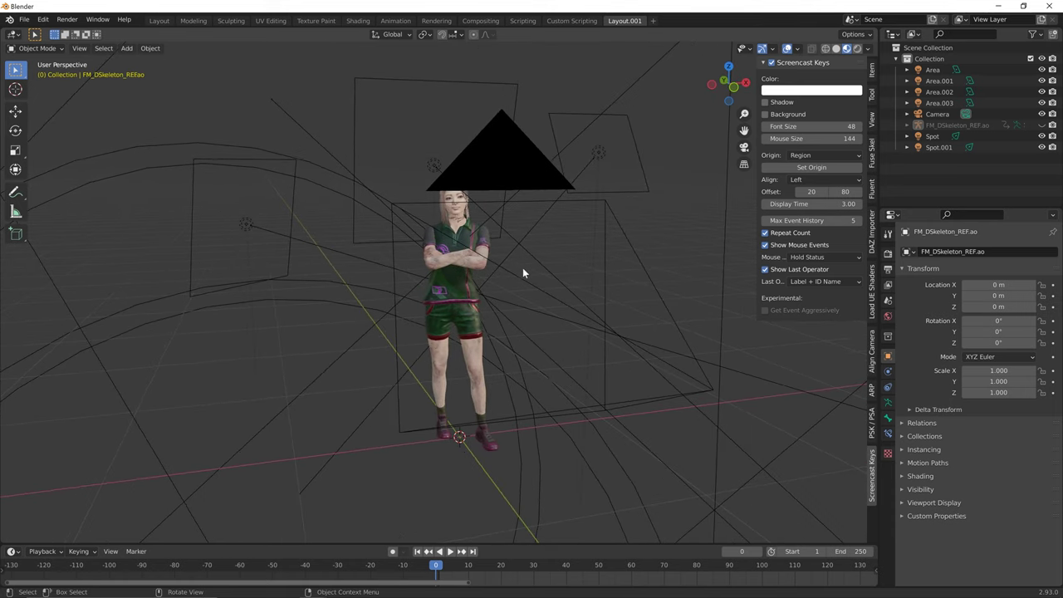
{"action": "left_click", "coordinate": [1042, 124]}
{"action": "left_click", "coordinate": [456, 286]}
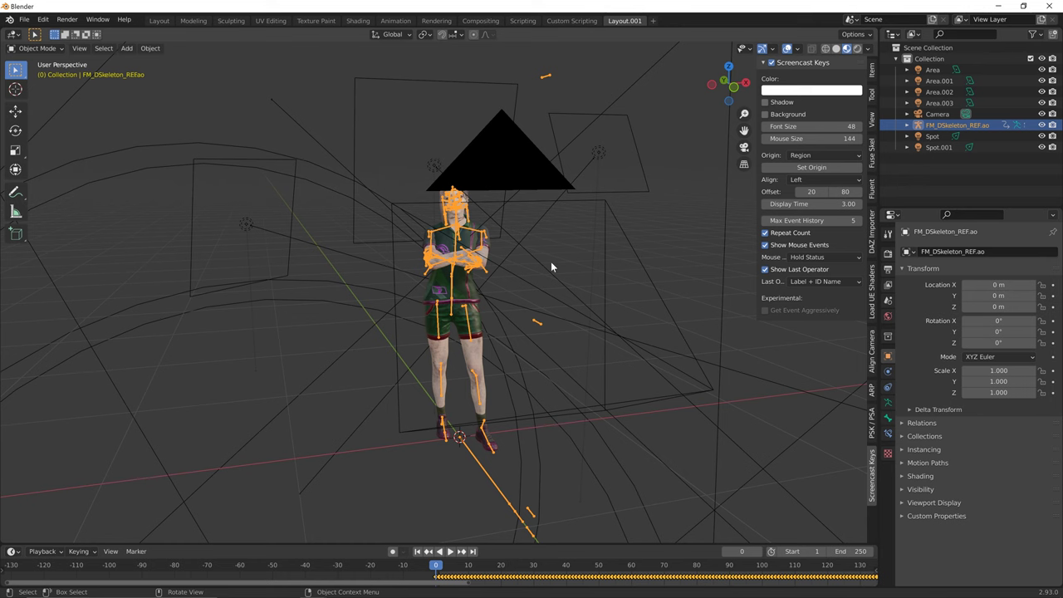
{"action": "middle_click_drag", "start_coordinate": [551, 262], "coordinate": [532, 319]}
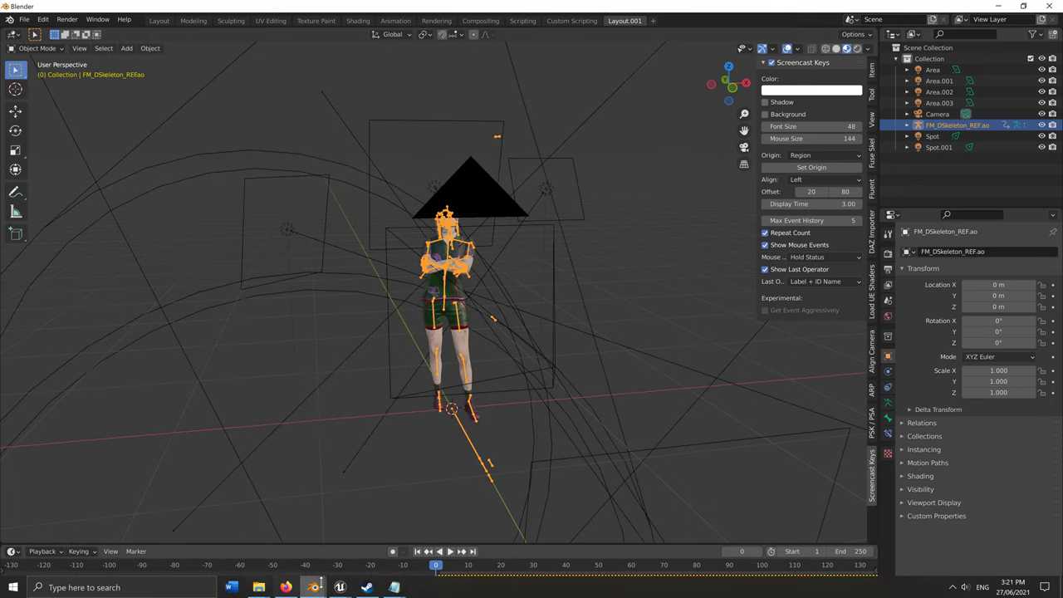
Switch to UE Viewer and examine the animation packages in the Locomotion folder of Common's female AnimSequences
{"action": "mouse_move", "coordinate": [340, 588]}
{"action": "left_click", "coordinate": [413, 519]}
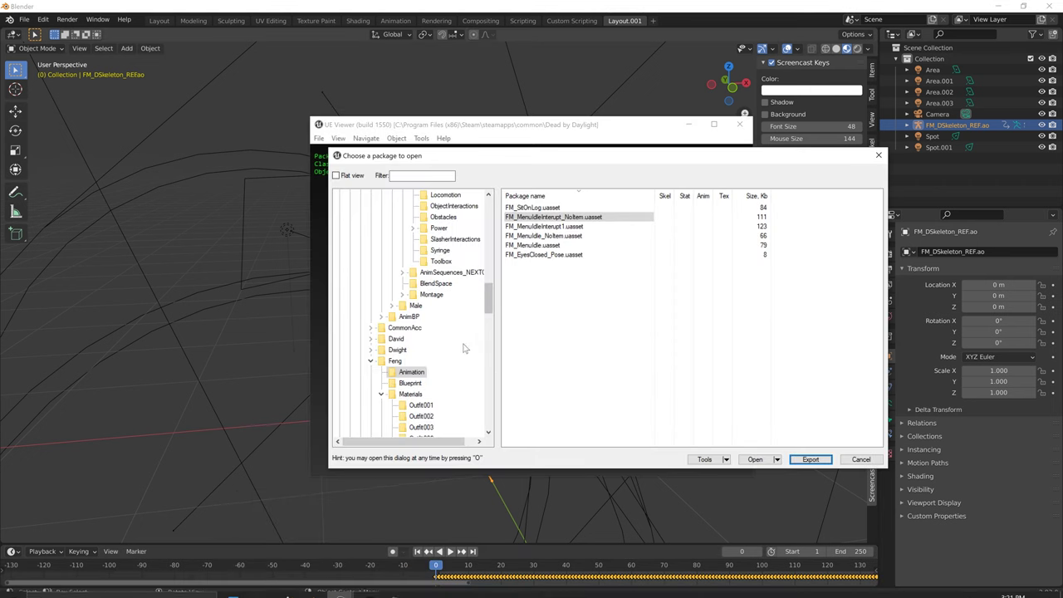
{"action": "scroll", "coordinate": [371, 242], "scroll_direction": "up", "scroll_amount": 6}
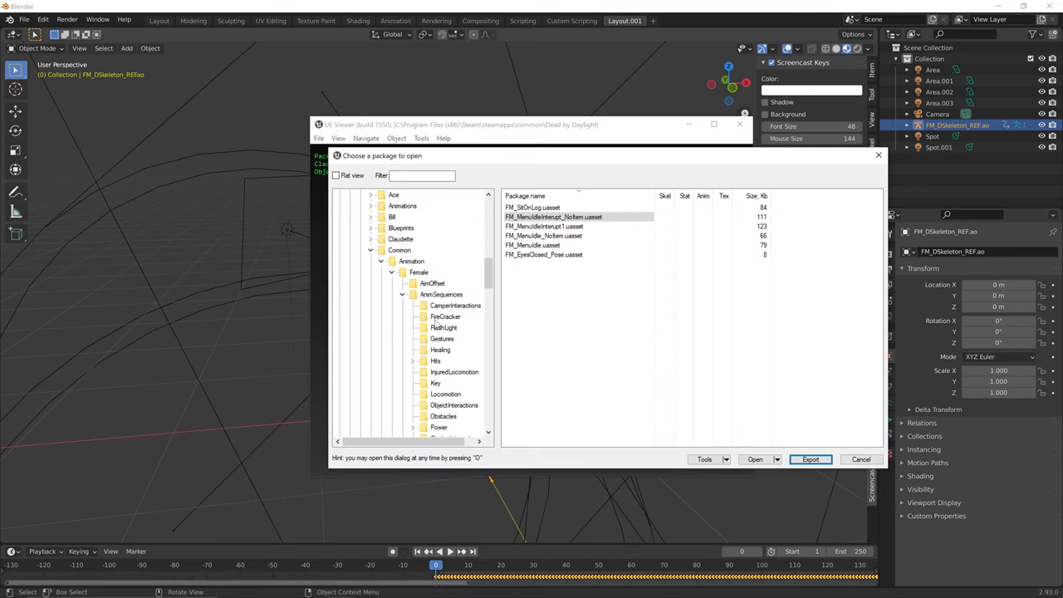
{"action": "scroll", "coordinate": [449, 339], "scroll_direction": "down", "scroll_amount": 1}
{"action": "left_click", "coordinate": [445, 361]}
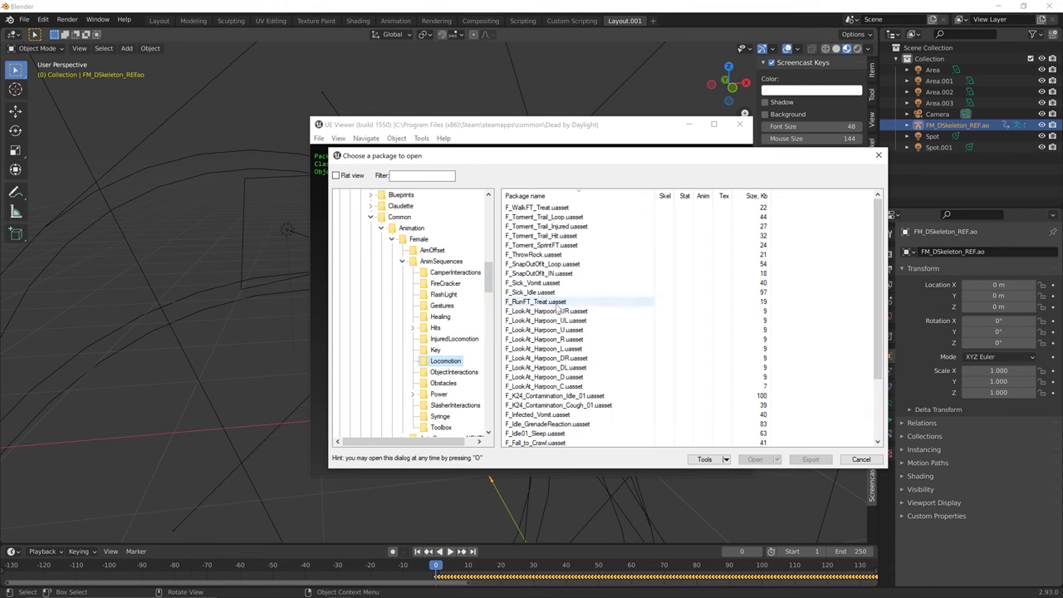
{"action": "scroll", "coordinate": [558, 309], "scroll_direction": "down", "scroll_amount": 2}
{"action": "scroll", "coordinate": [552, 266], "scroll_direction": "up", "scroll_amount": 2}
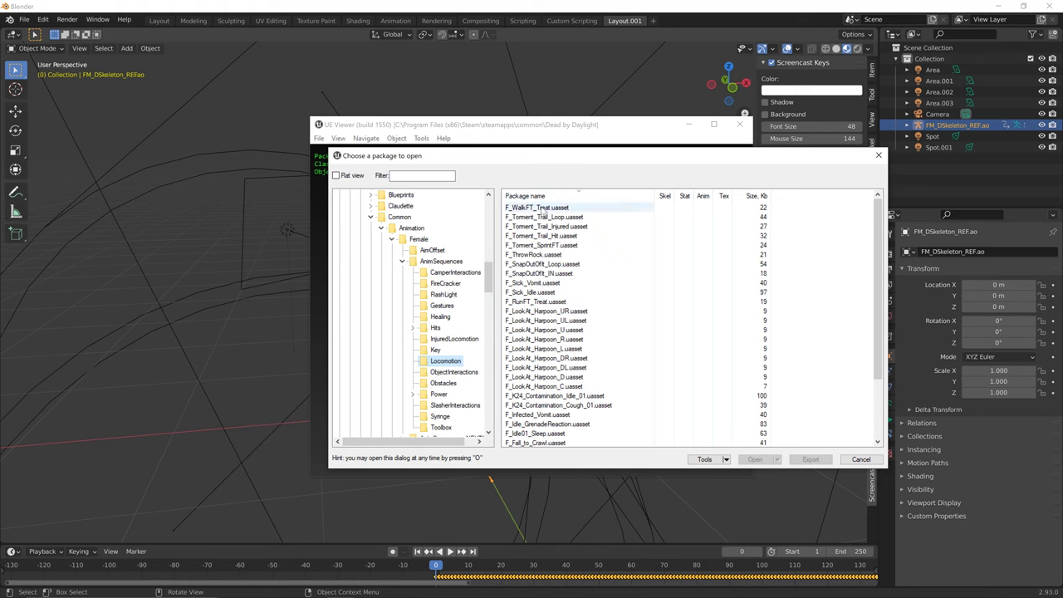
{"action": "scroll", "coordinate": [550, 309], "scroll_direction": "down", "scroll_amount": 2}
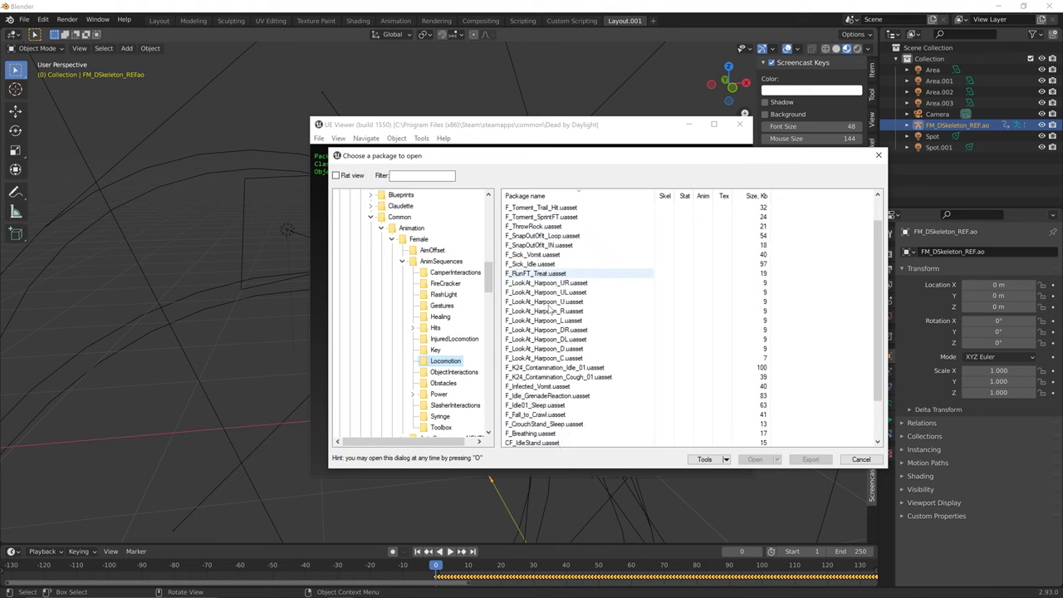
{"action": "scroll", "coordinate": [549, 308], "scroll_direction": "down", "scroll_amount": 1}
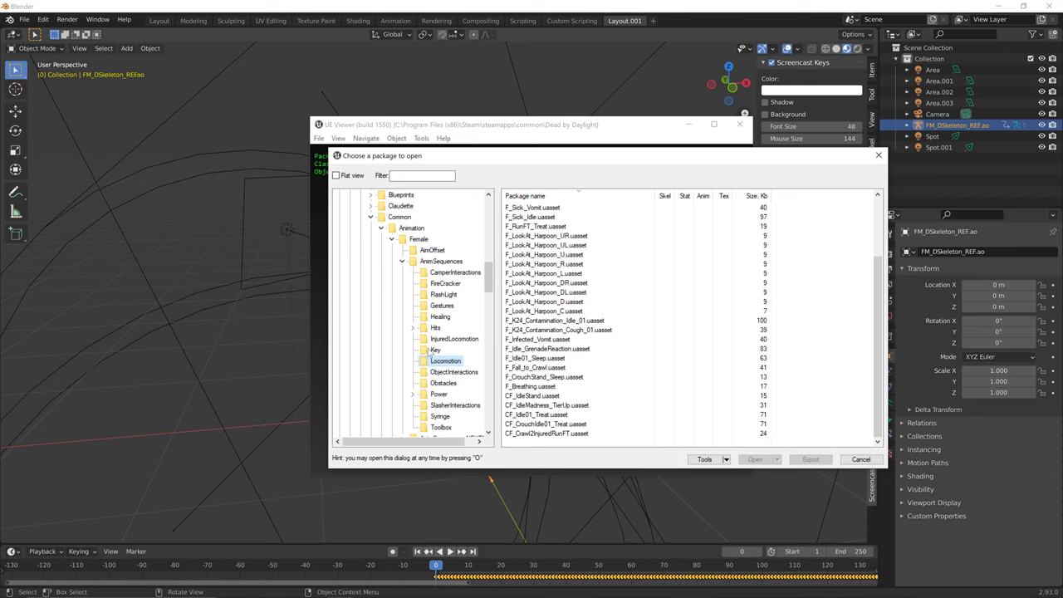
{"action": "left_click", "coordinate": [430, 351]}
{"action": "left_click", "coordinate": [432, 360]}
{"action": "left_click", "coordinate": [438, 261]}
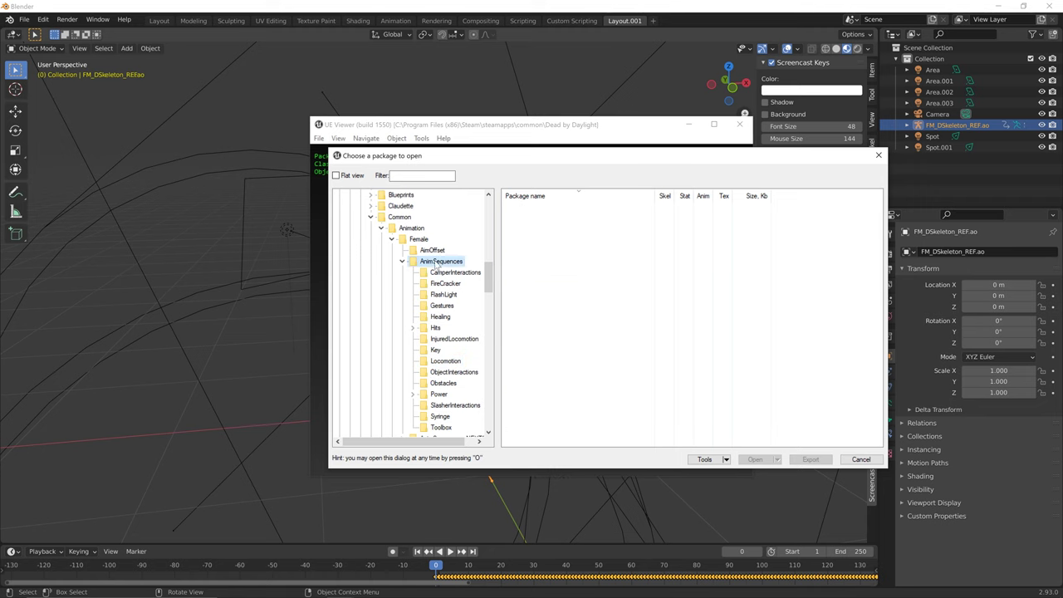
{"action": "left_click", "coordinate": [455, 360]}
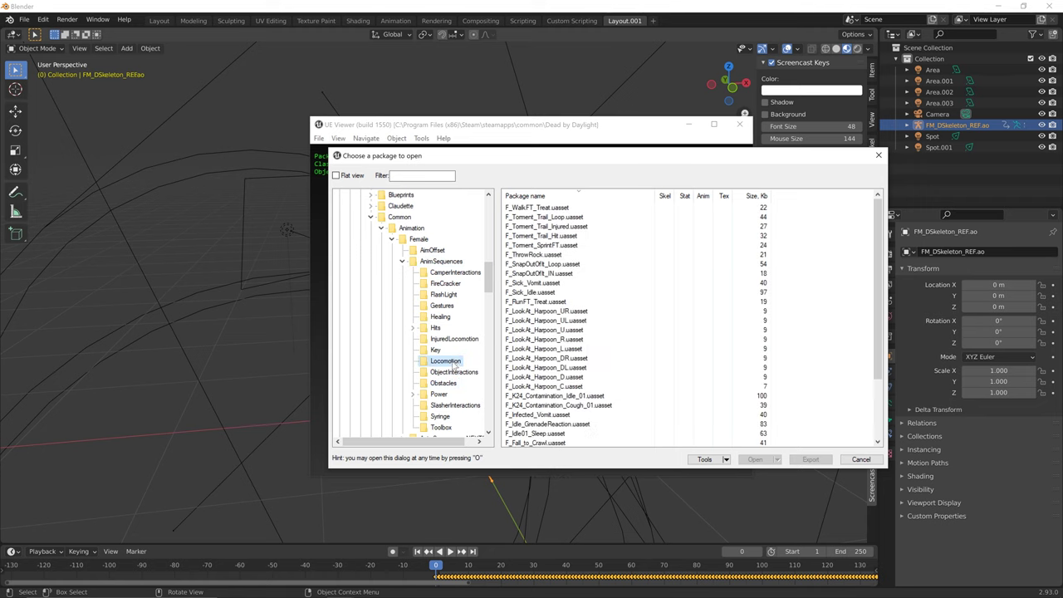
{"action": "scroll", "coordinate": [606, 359], "scroll_direction": "down", "scroll_amount": 1}
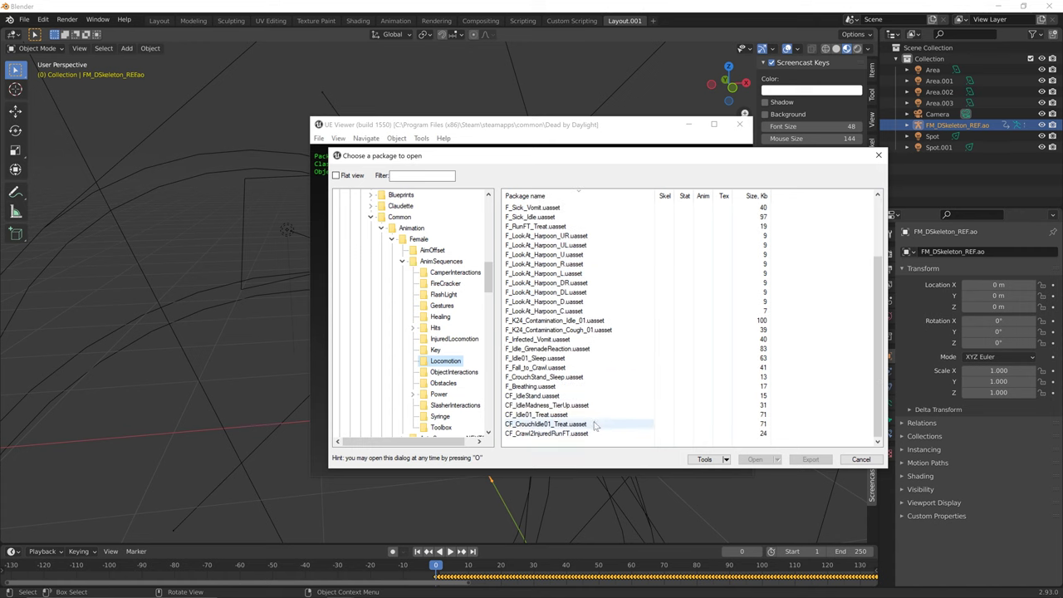
{"action": "key", "text": "Home"}
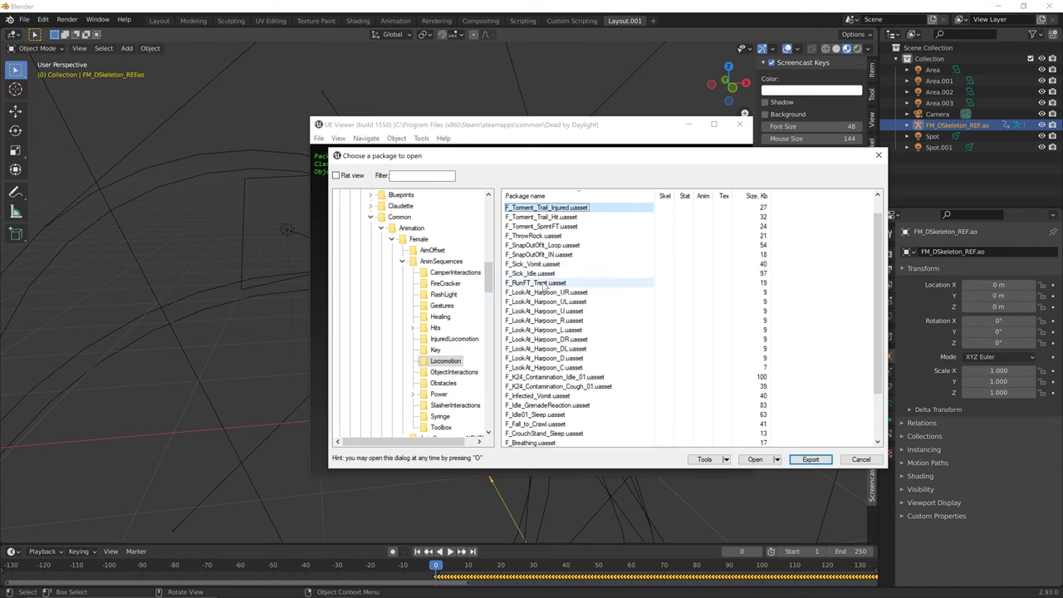
{"action": "left_click", "coordinate": [544, 284]}
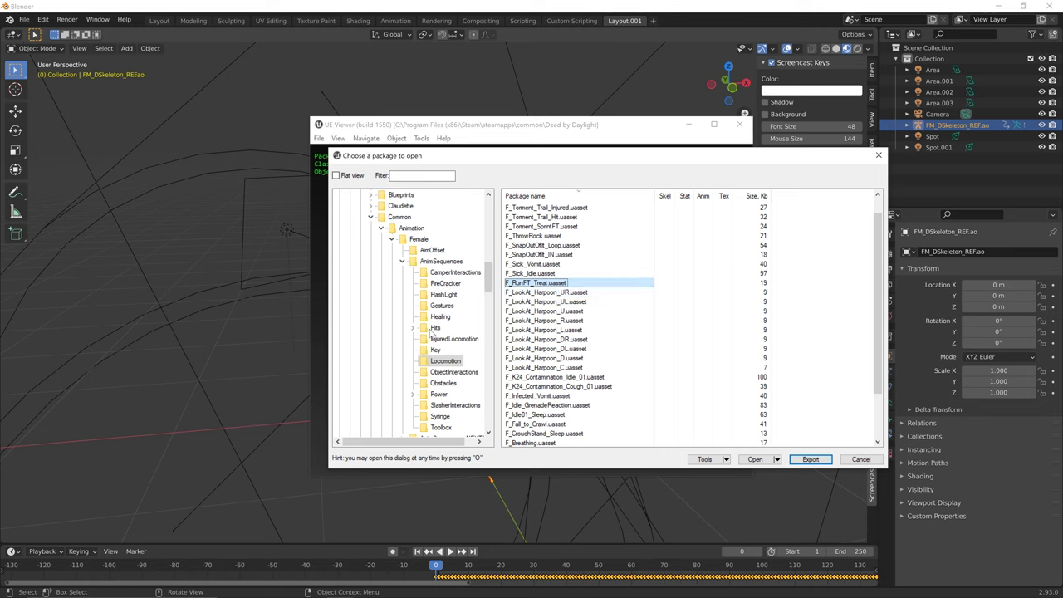
Filter the Locomotion packages under the female AnimSequences_NEXT… folder by "run", then clear the filter
{"action": "type", "text": "run"}
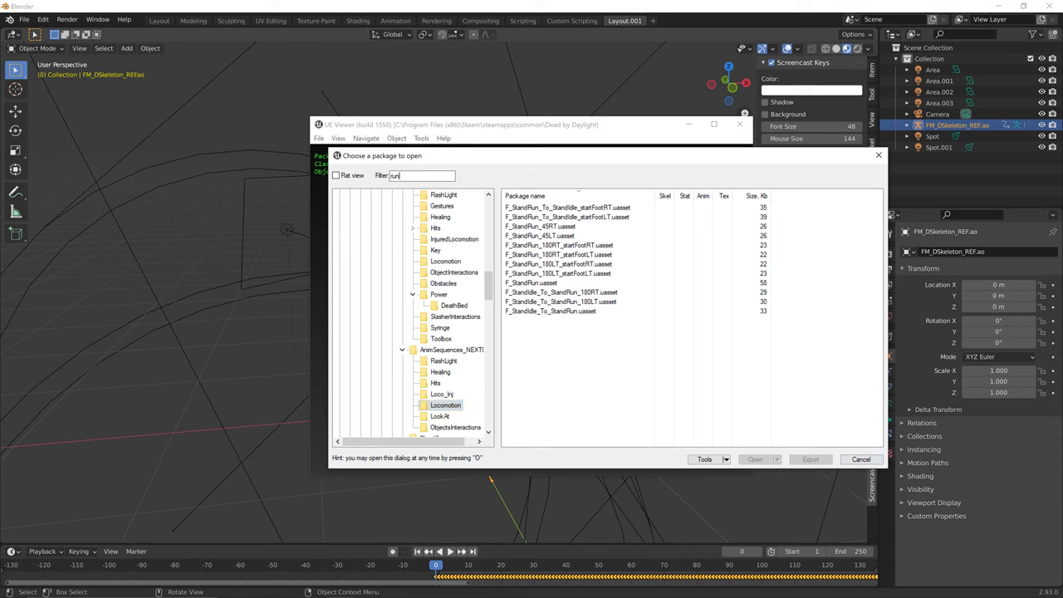
{"action": "key", "text": "BackSpace"}
{"action": "key", "text": "BackSpace"}
{"action": "key", "text": "BackSpace"}
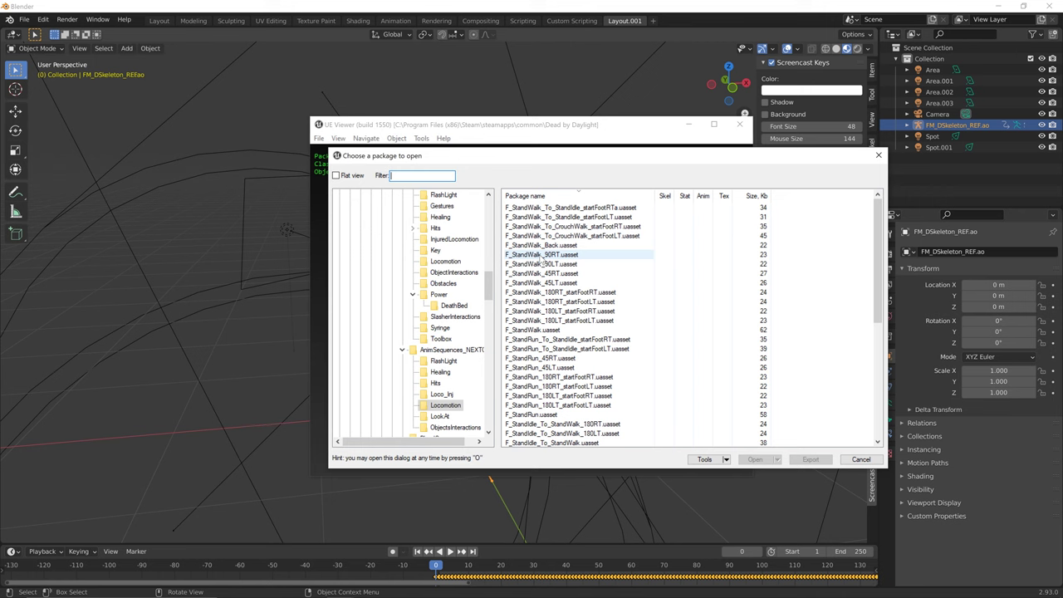
Export the F_StandWalk_90RT.uasset animation package to the Feng Recolor New Tutorial folder with the current export options
{"action": "left_click", "coordinate": [542, 258]}
{"action": "left_click", "coordinate": [811, 459]}
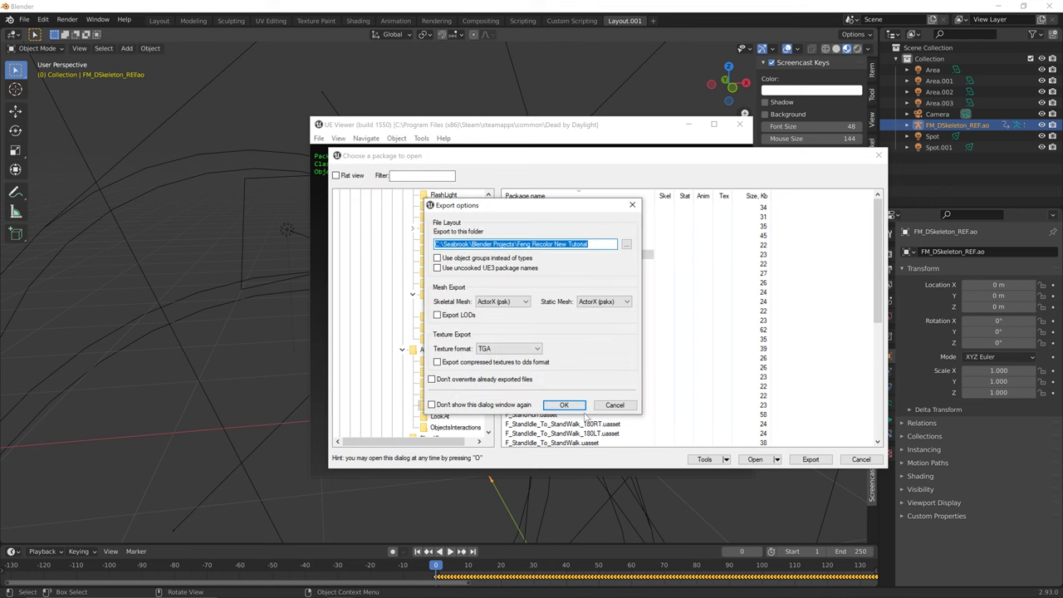
{"action": "left_click", "coordinate": [564, 405]}
Switch to Blender, select the FM_DSkeleton_REF.ao armature and show the PSK/PSA import settings
{"action": "left_click", "coordinate": [466, 275]}
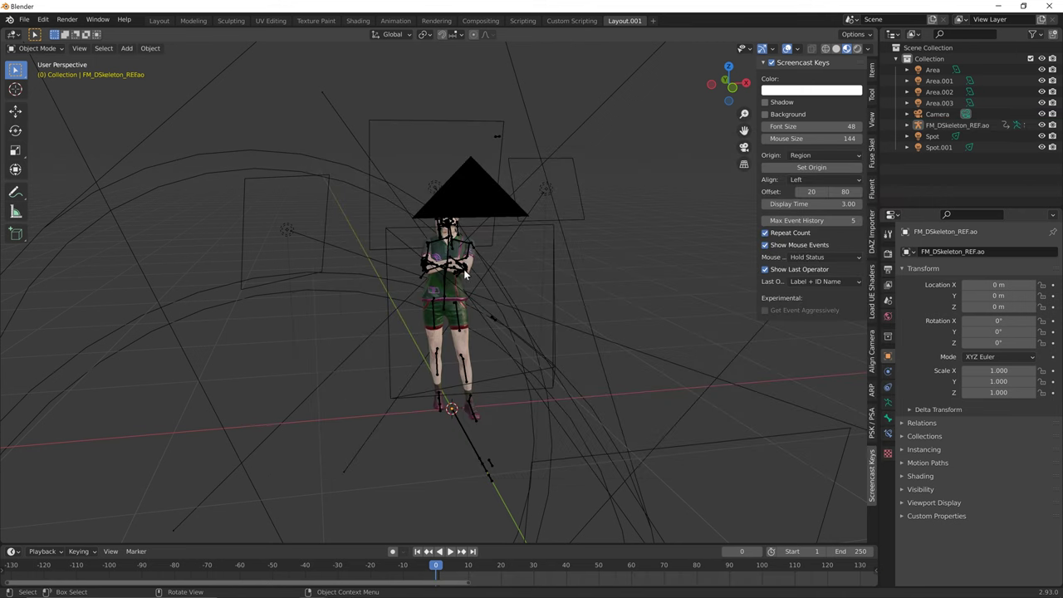
{"action": "left_click", "coordinate": [449, 271]}
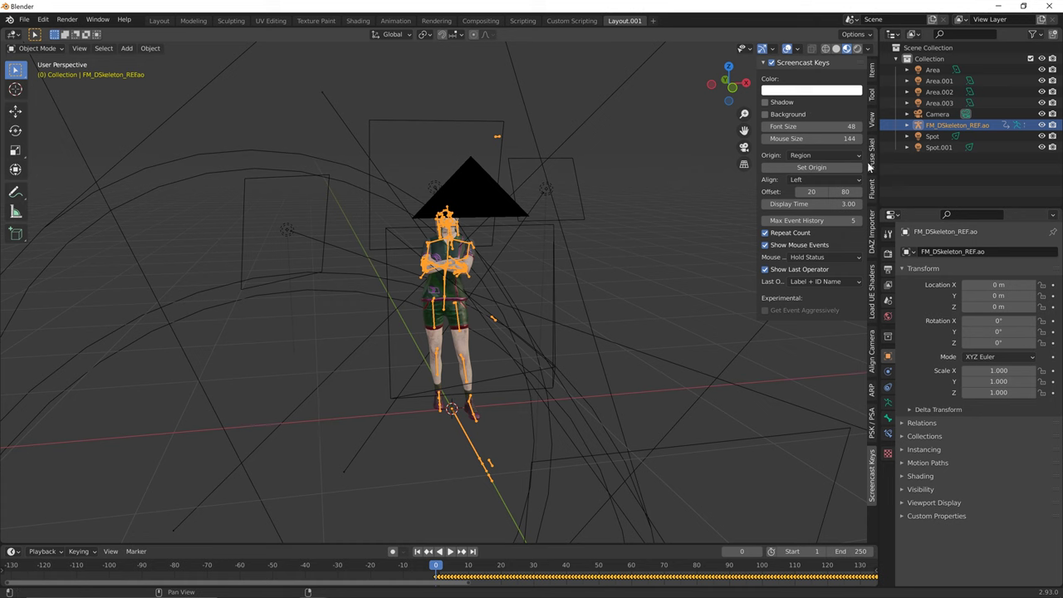
{"action": "left_click", "coordinate": [872, 422]}
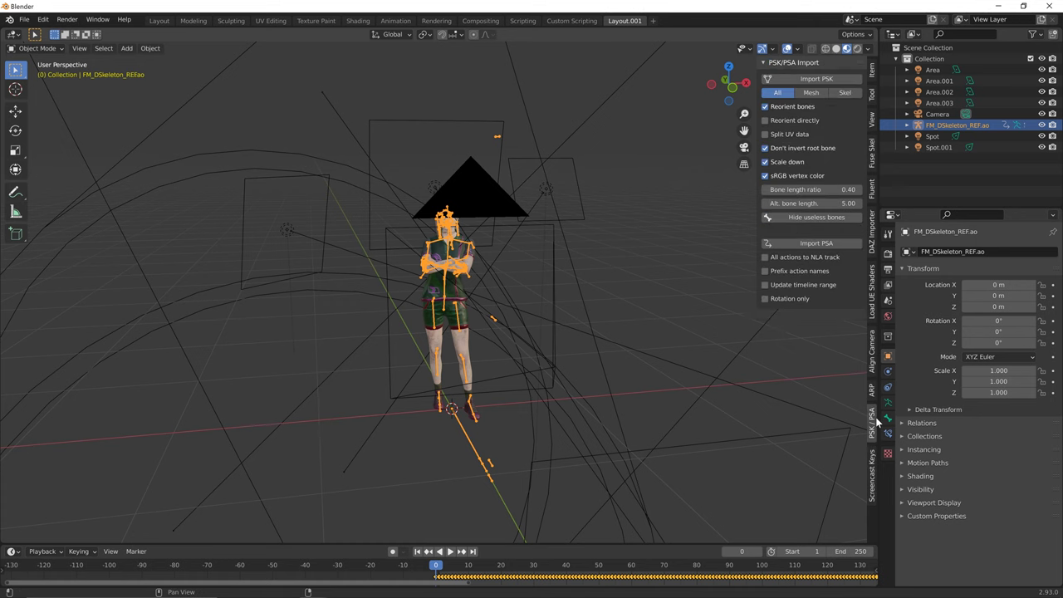
Switch to the Layout workspace, enlarge the rendered camera viewport, and briefly hide the armature to preview the character before unhiding it
{"action": "left_click", "coordinate": [158, 20]}
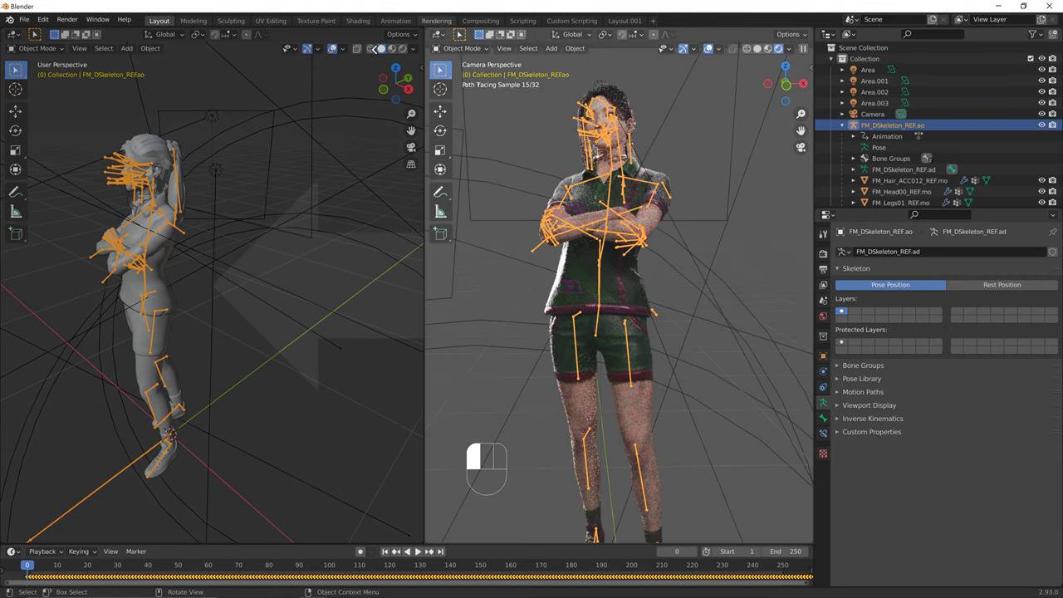
{"action": "key", "text": "ctrl+space"}
{"action": "scroll", "coordinate": [557, 161], "scroll_direction": "down", "scroll_amount": 3}
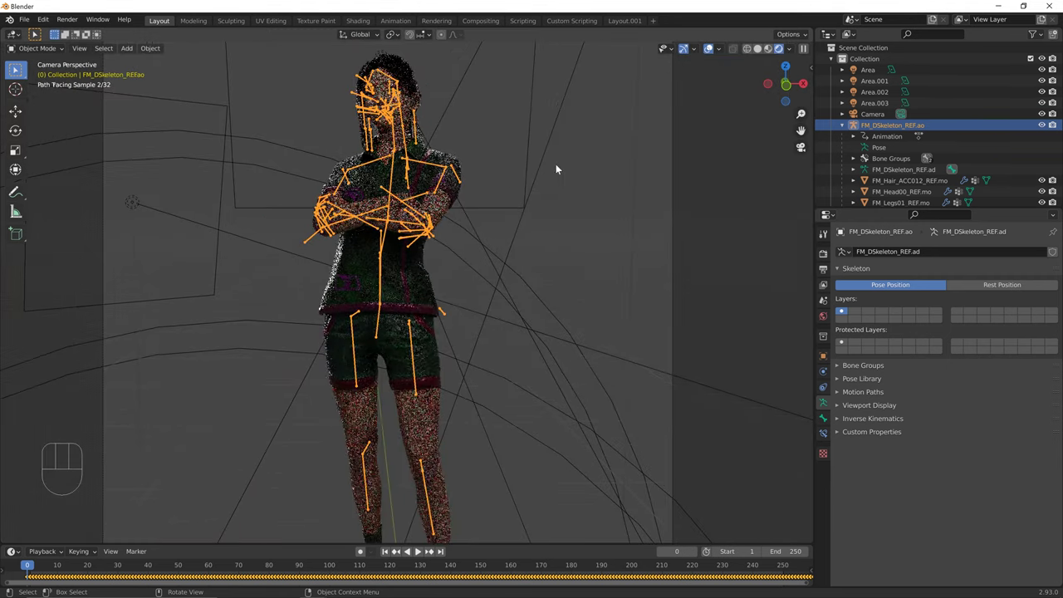
{"action": "left_click", "coordinate": [1043, 128]}
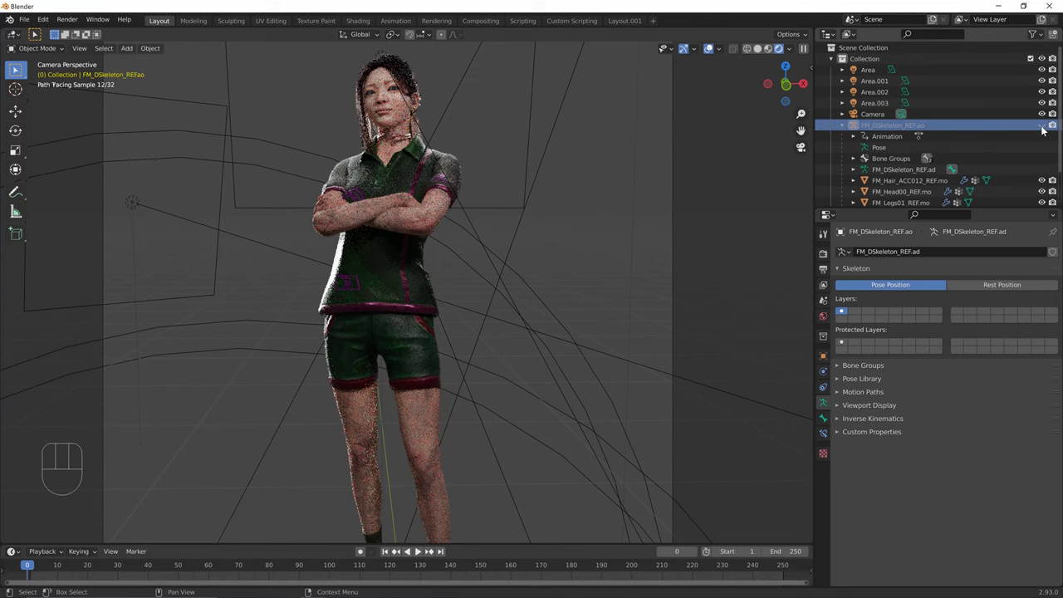
{"action": "left_click", "coordinate": [1043, 126]}
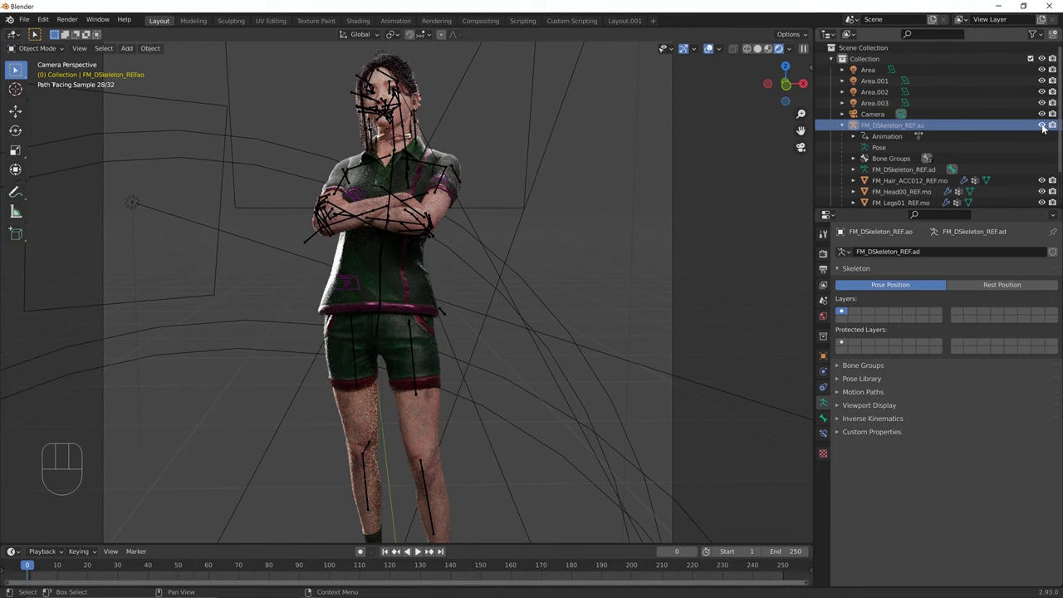
Reselect the armature in the camera viewport and show the PSK/PSA import settings in a narrower sidebar
{"action": "left_click", "coordinate": [386, 228]}
{"action": "key", "text": "n"}
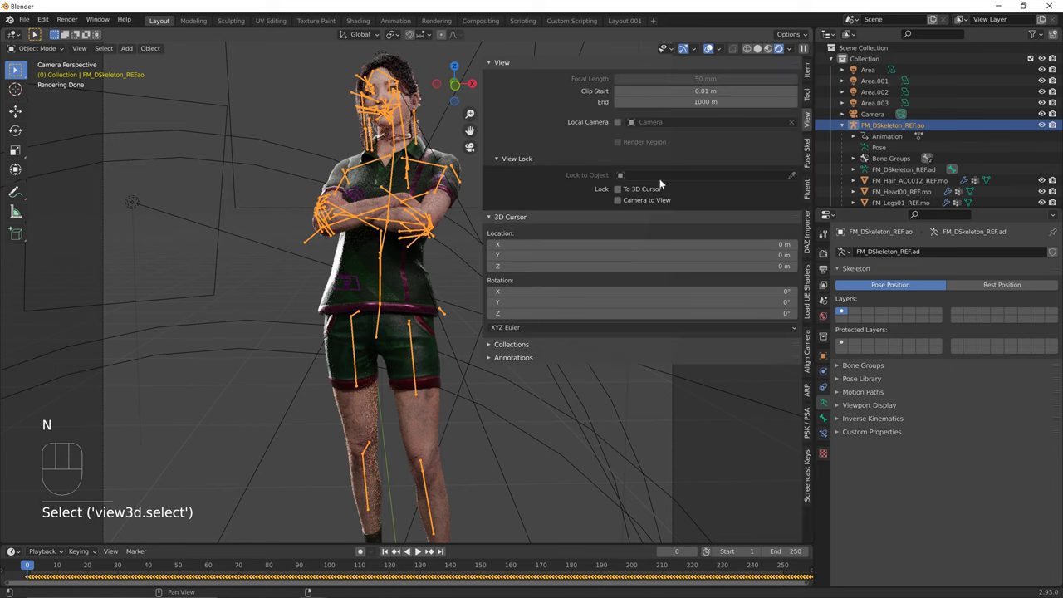
{"action": "left_click", "coordinate": [808, 436]}
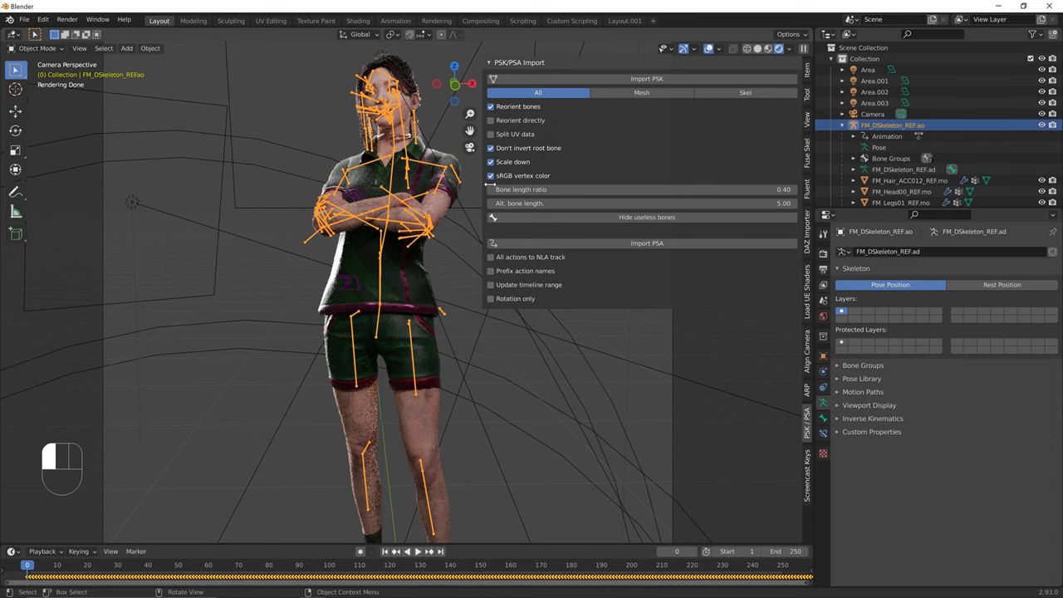
{"action": "left_click_drag", "start_coordinate": [490, 184], "coordinate": [566, 185]}
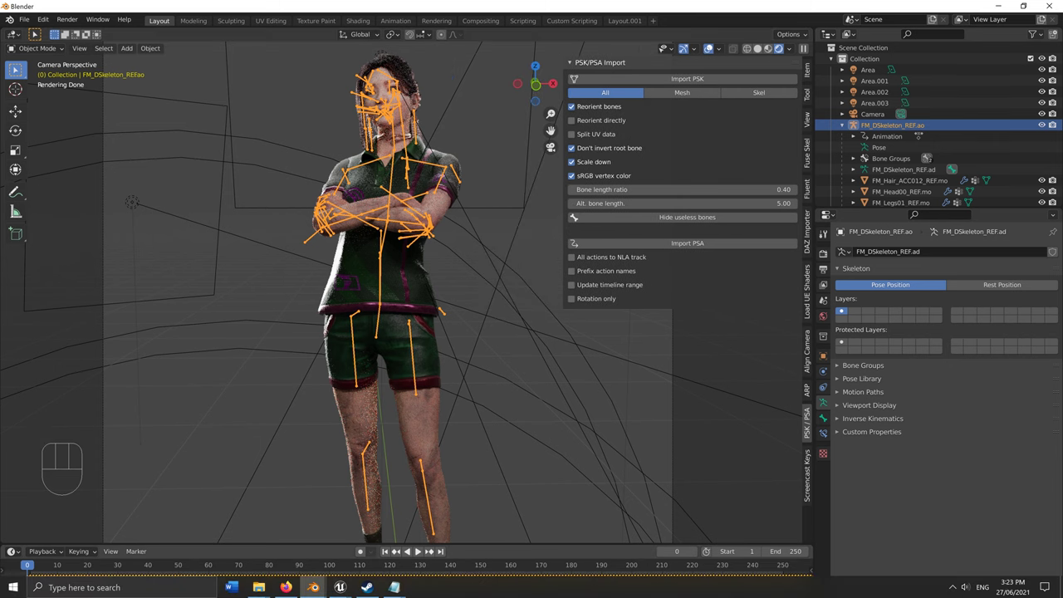
Import F_StandWalk_90RT.psa onto the armature from the Locomotion folder in Common's female AnimSequences_NEXTGEN animations
{"action": "left_click", "coordinate": [666, 244]}
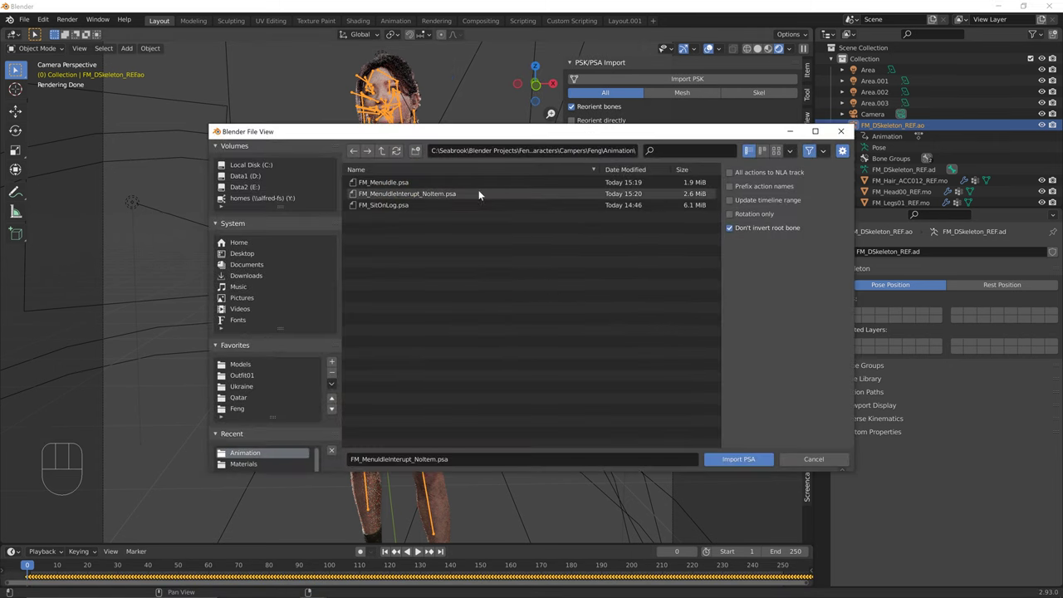
{"action": "left_click", "coordinate": [383, 151]}
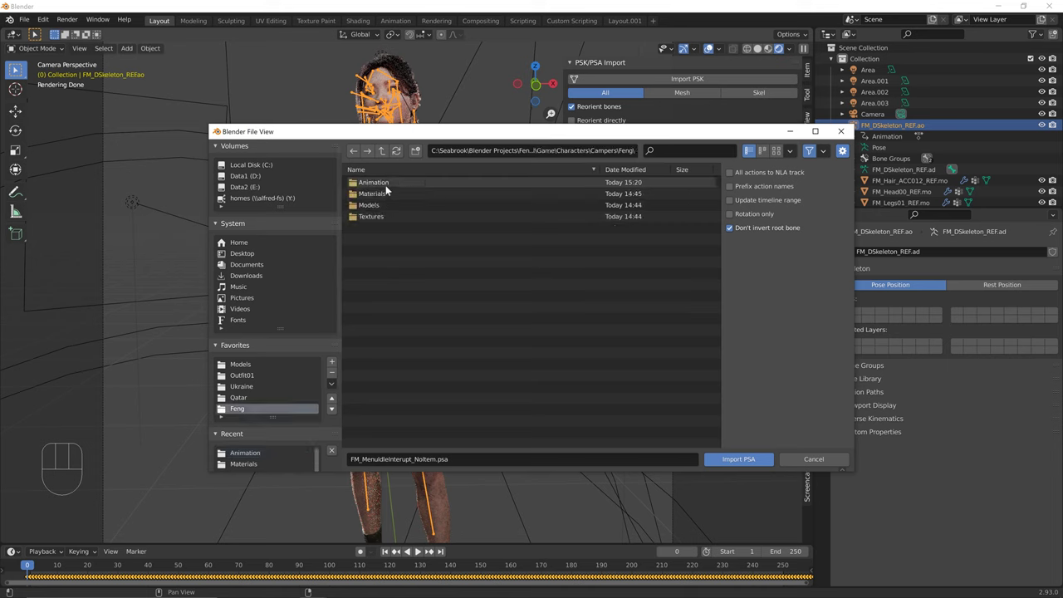
{"action": "double_click", "coordinate": [386, 183]}
{"action": "left_click", "coordinate": [383, 151]}
{"action": "left_click", "coordinate": [382, 152]}
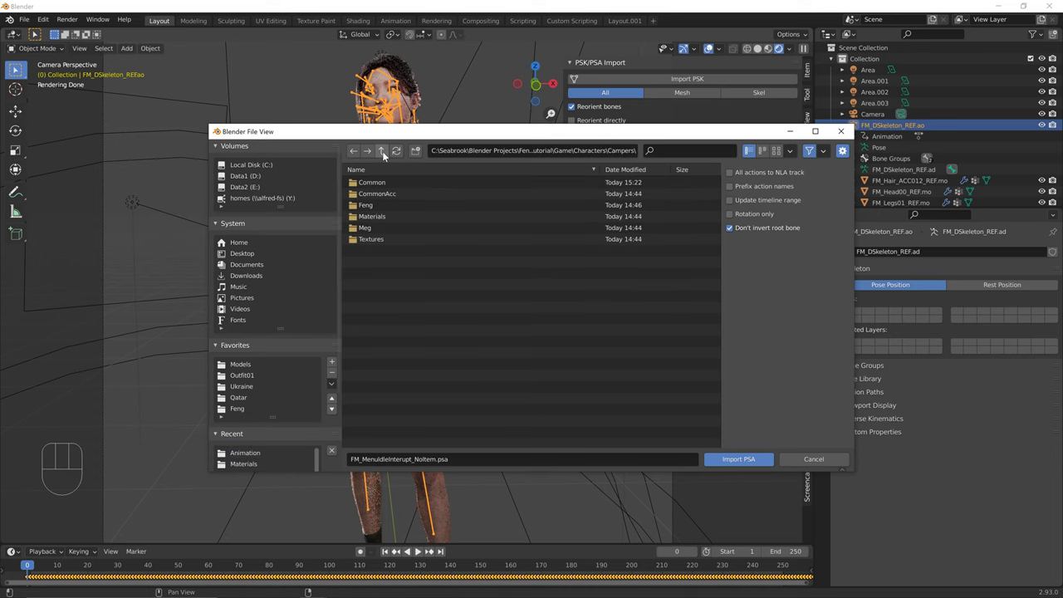
{"action": "double_click", "coordinate": [383, 183]}
{"action": "double_click", "coordinate": [383, 182]}
{"action": "double_click", "coordinate": [384, 182]}
{"action": "left_click", "coordinate": [384, 182]}
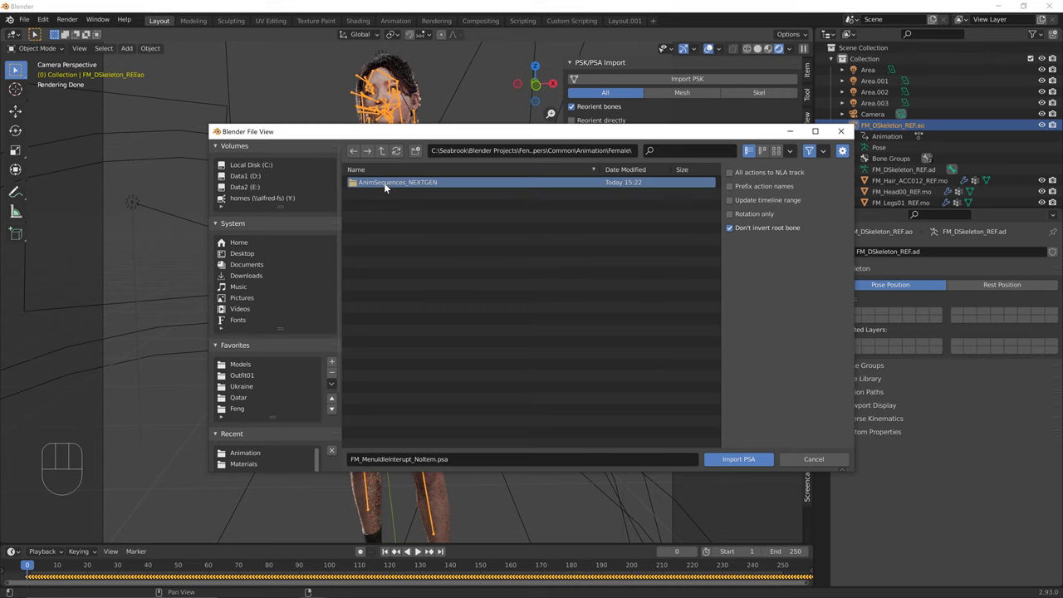
{"action": "double_click", "coordinate": [384, 183]}
{"action": "double_click", "coordinate": [384, 183]}
{"action": "double_click", "coordinate": [384, 183]}
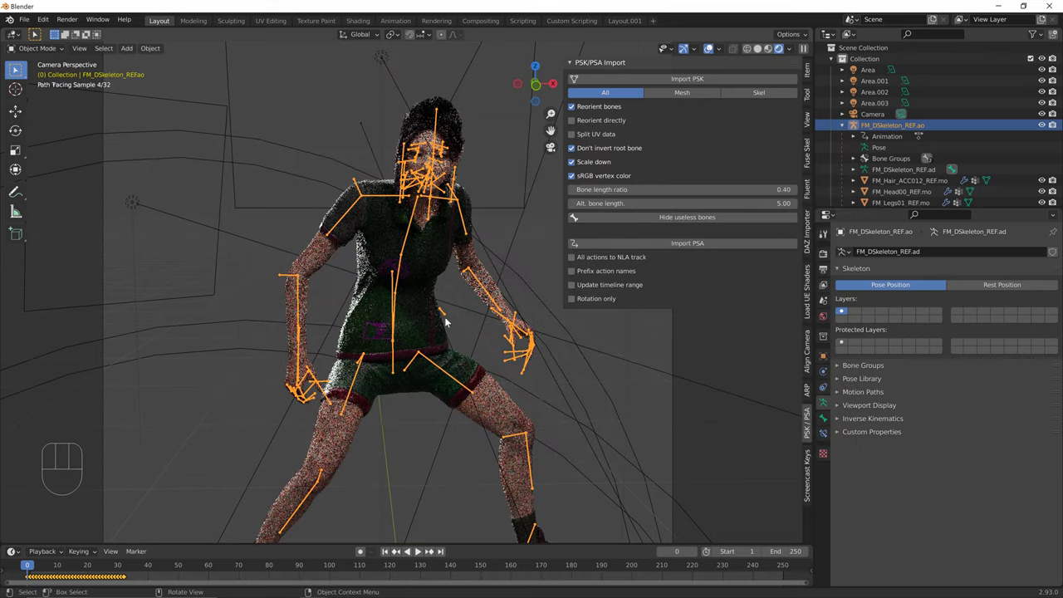
{"action": "left_click_drag", "start_coordinate": [48, 574], "coordinate": [15, 567]}
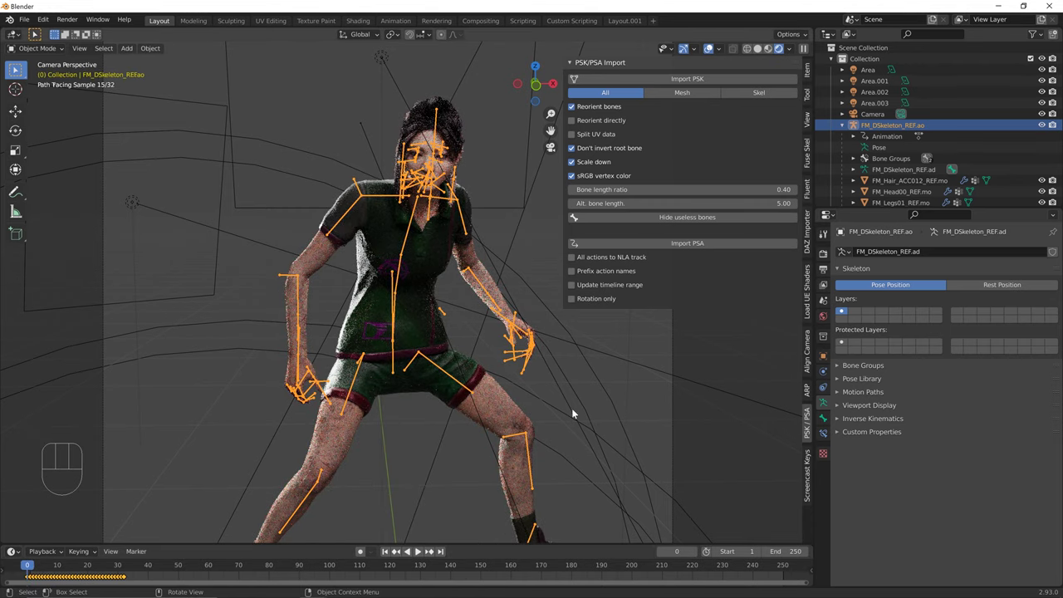
Switch to UE Viewer and export F_RunFT_Treat.uasset from the Locomotion folder of the female AnimSequences with the current export options
{"action": "mouse_move", "coordinate": [274, 591]}
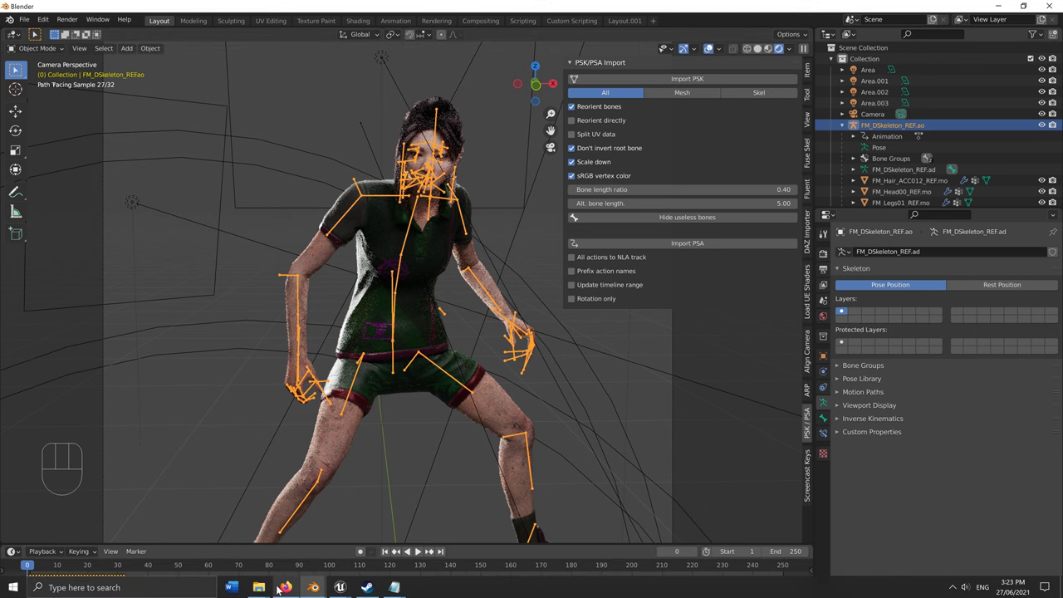
{"action": "mouse_move", "coordinate": [340, 588]}
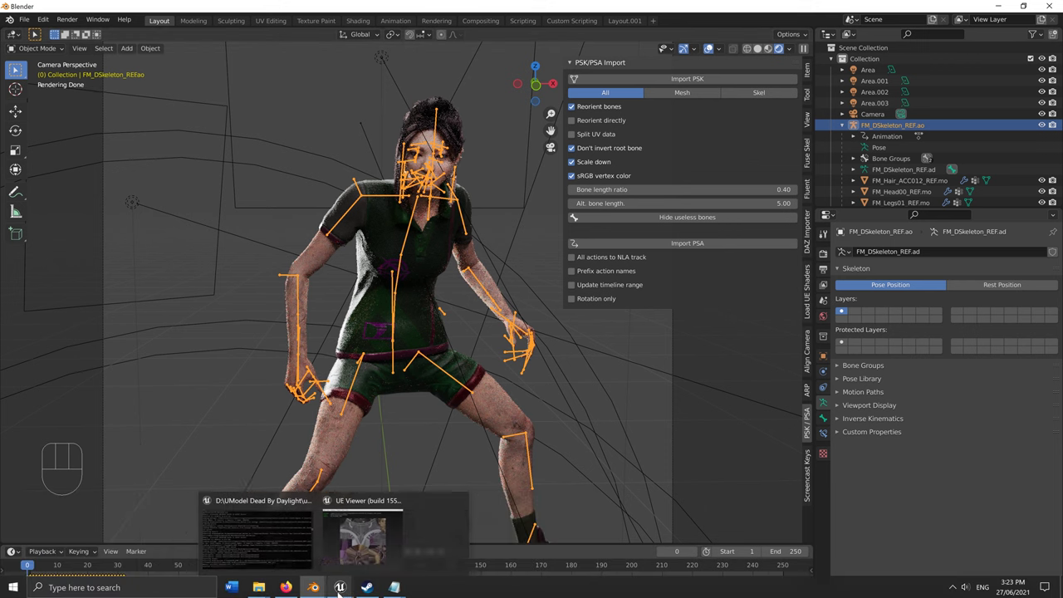
{"action": "left_click", "coordinate": [399, 531]}
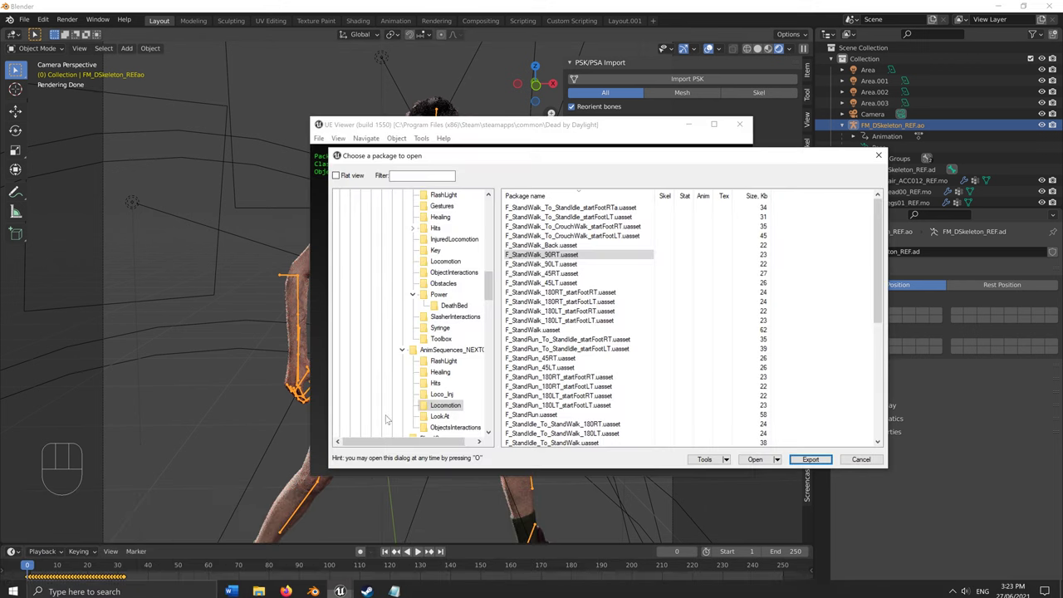
{"action": "left_click", "coordinate": [446, 262]}
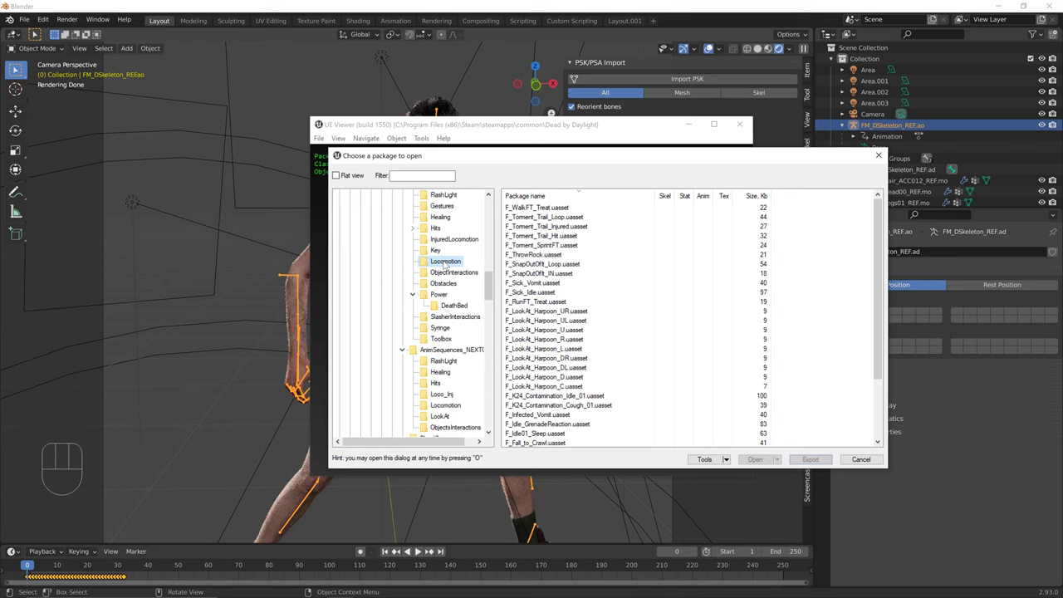
{"action": "left_click", "coordinate": [582, 303]}
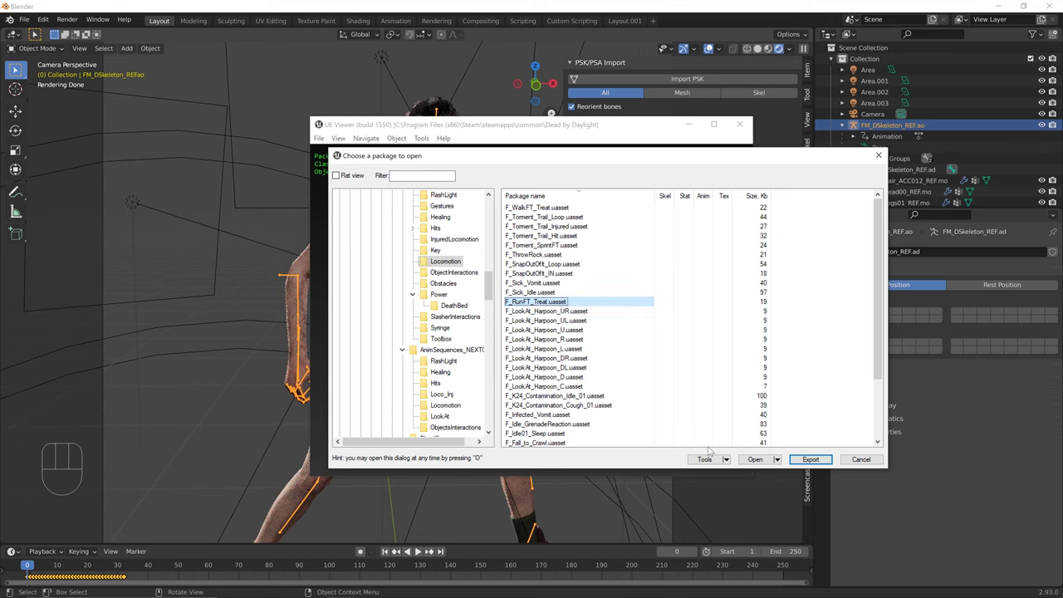
{"action": "left_click", "coordinate": [810, 460]}
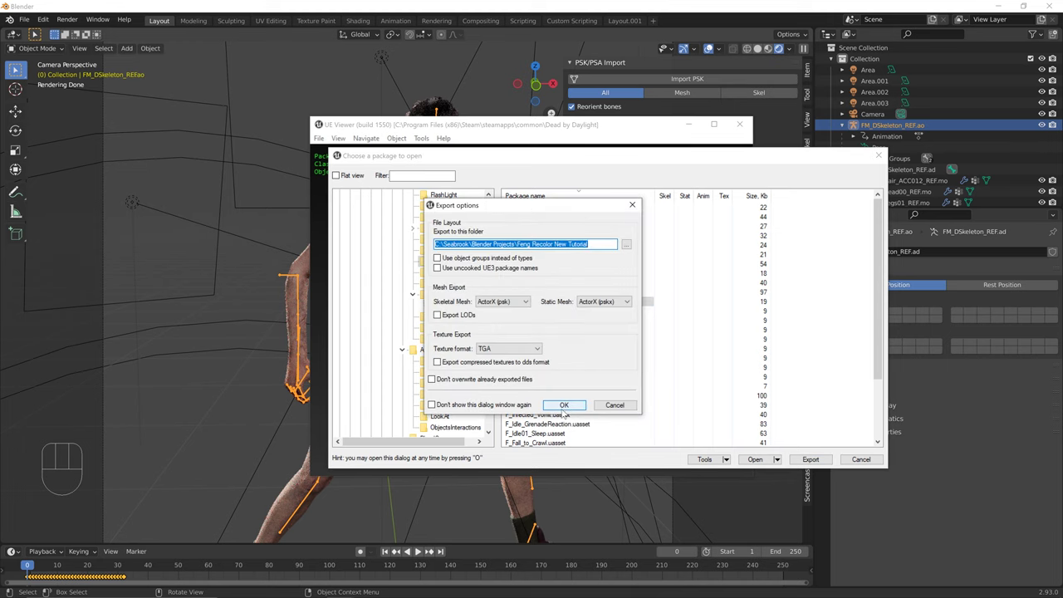
{"action": "left_click", "coordinate": [564, 406]}
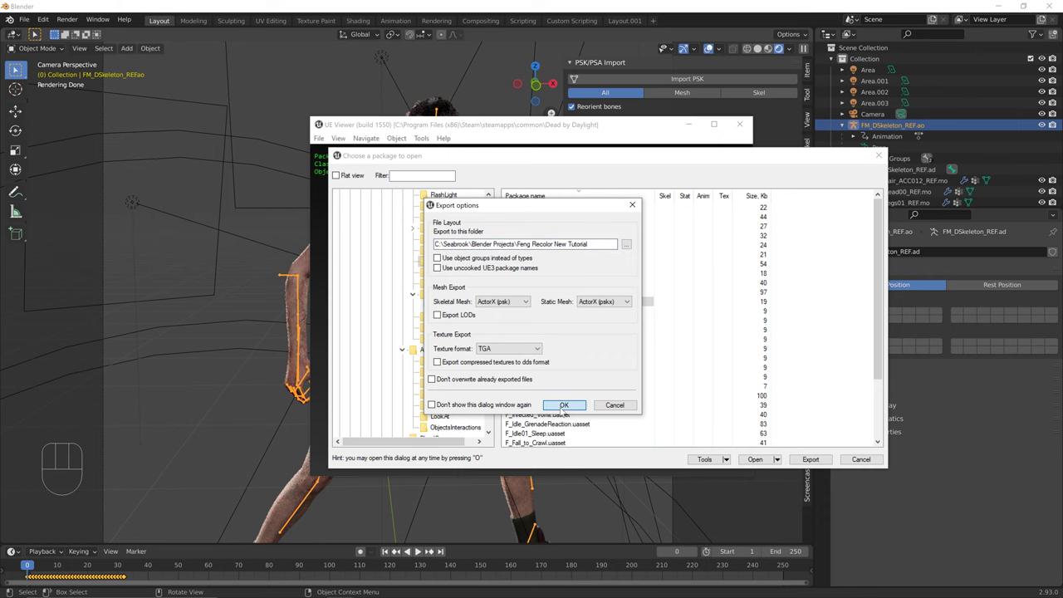
{"action": "left_click", "coordinate": [563, 405]}
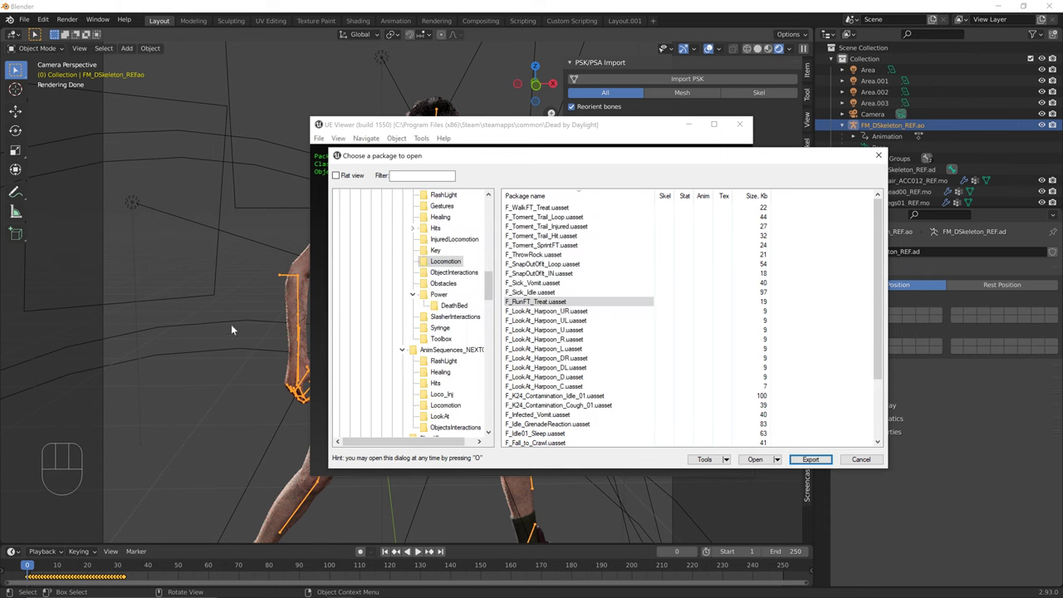
Switch to Blender and import the exported F_RunFT_Treat animation onto the armature from the Locomotion folder of the female AnimSequences
{"action": "left_click", "coordinate": [300, 288]}
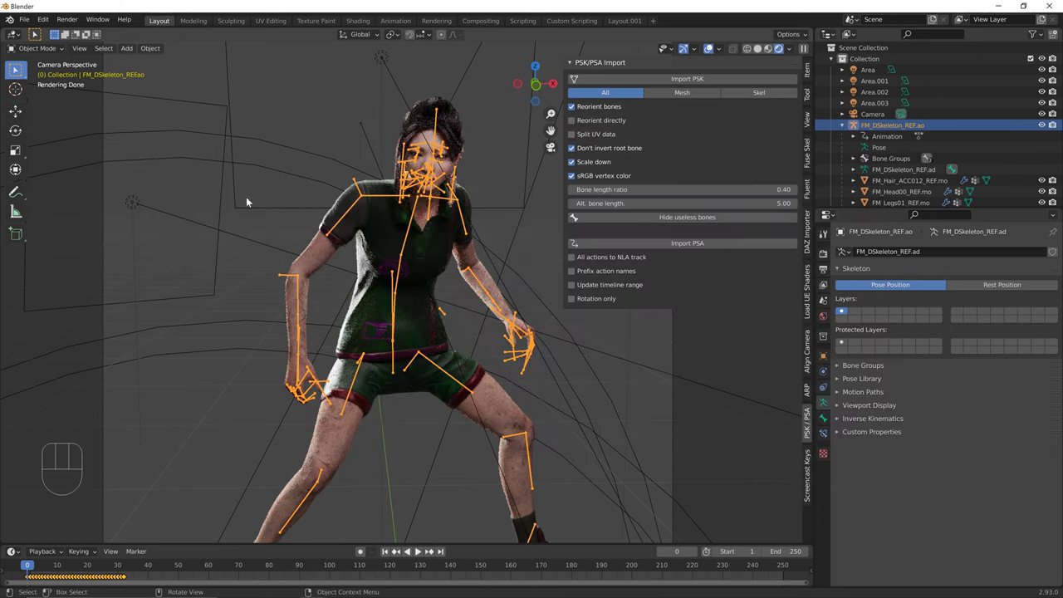
{"action": "left_click", "coordinate": [647, 243]}
{"action": "left_click", "coordinate": [383, 151]}
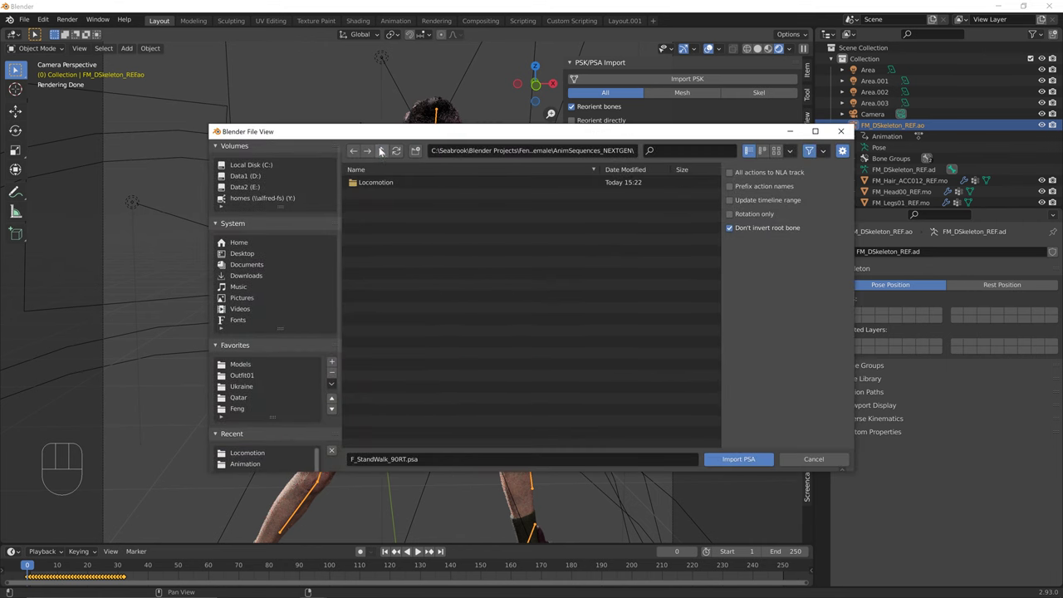
{"action": "left_click", "coordinate": [382, 150]}
{"action": "double_click", "coordinate": [397, 184]}
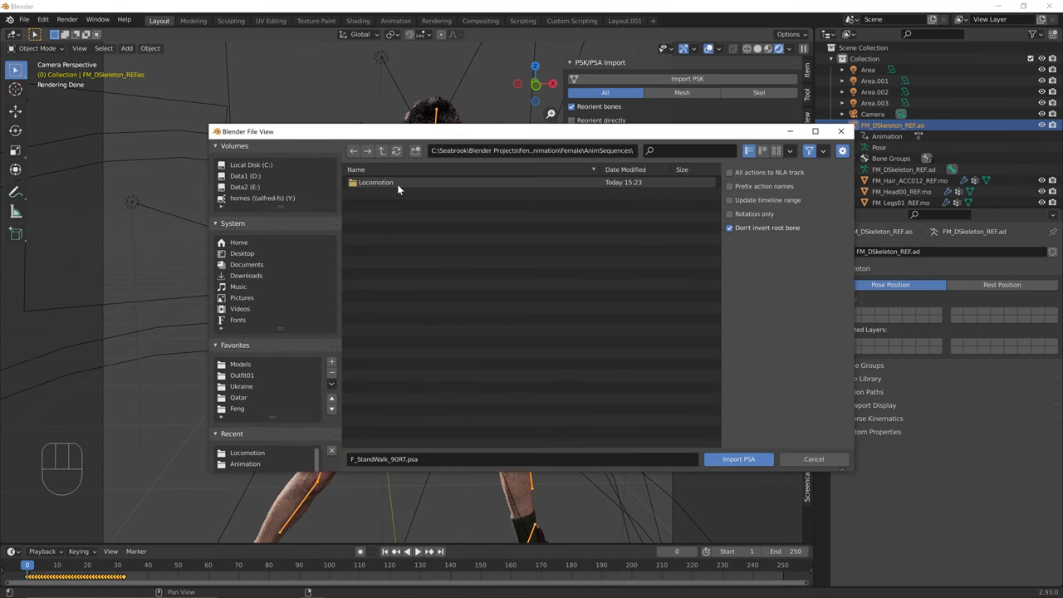
{"action": "double_click", "coordinate": [397, 183]}
{"action": "double_click", "coordinate": [397, 184]}
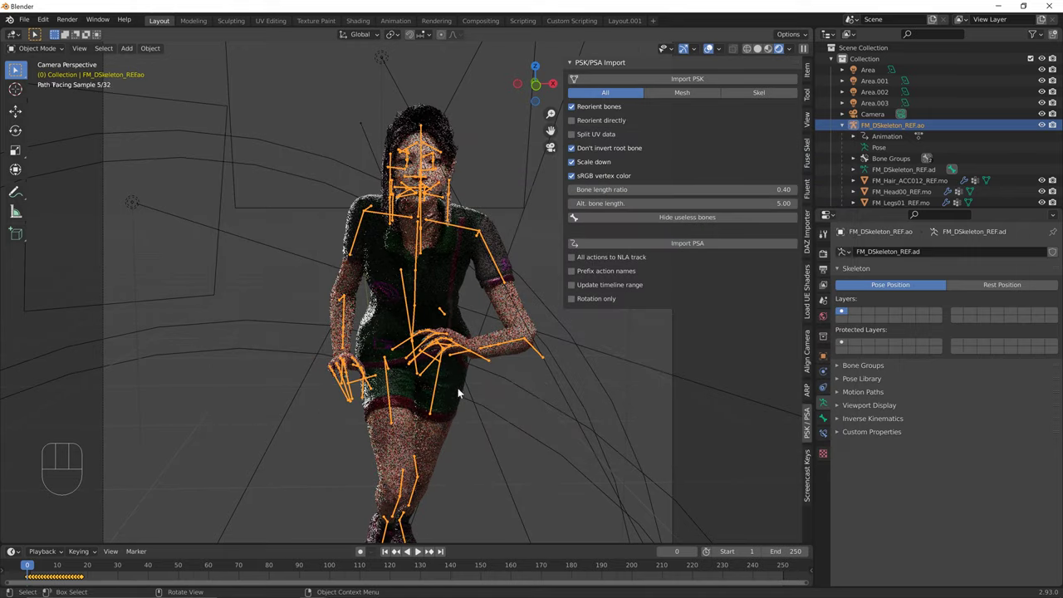
Play back the imported run animation, set the viewport to Material Preview shading, and return the timeline to frame 0
{"action": "left_click", "coordinate": [417, 550]}
{"action": "left_click", "coordinate": [63, 566]}
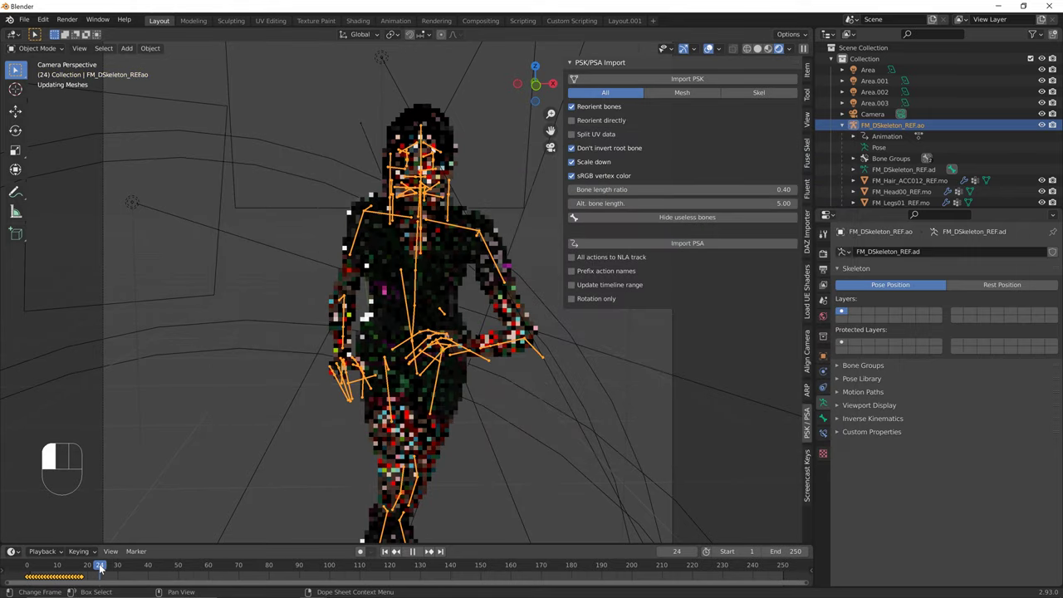
{"action": "key", "text": "space"}
{"action": "left_click", "coordinate": [769, 48]}
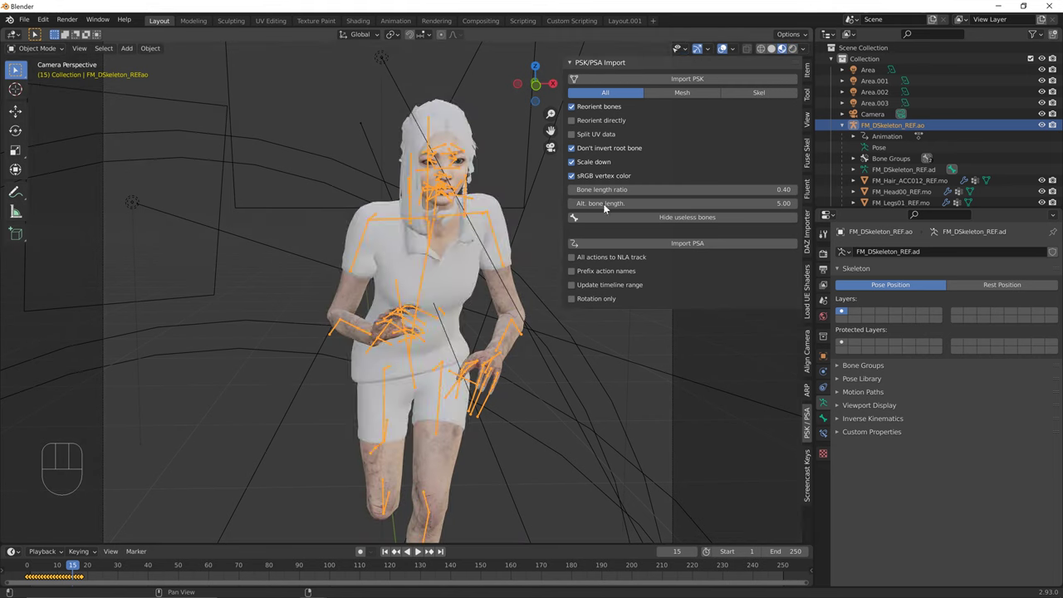
{"action": "key", "text": "space"}
{"action": "left_click", "coordinate": [30, 566]}
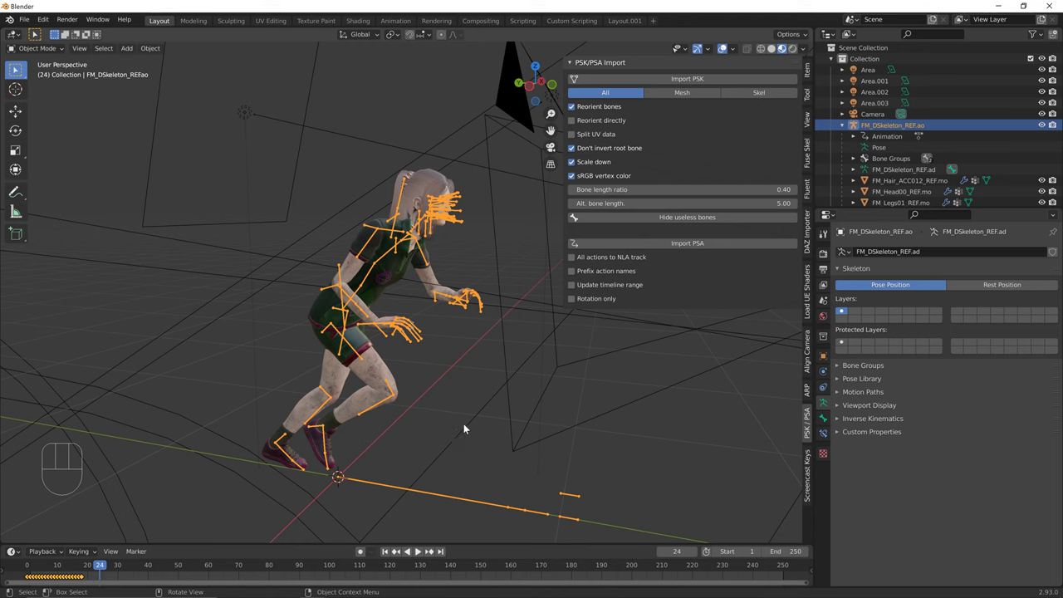
{"action": "left_click", "coordinate": [28, 565]}
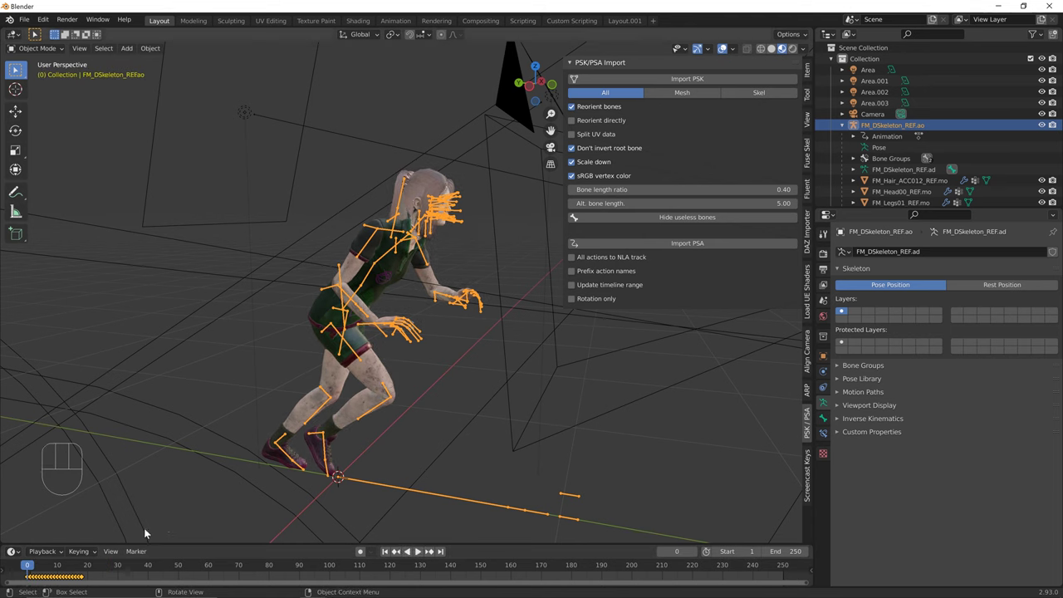
Change the timeline area below the viewport to the Dope Sheet editor
{"action": "left_click", "coordinate": [12, 552]}
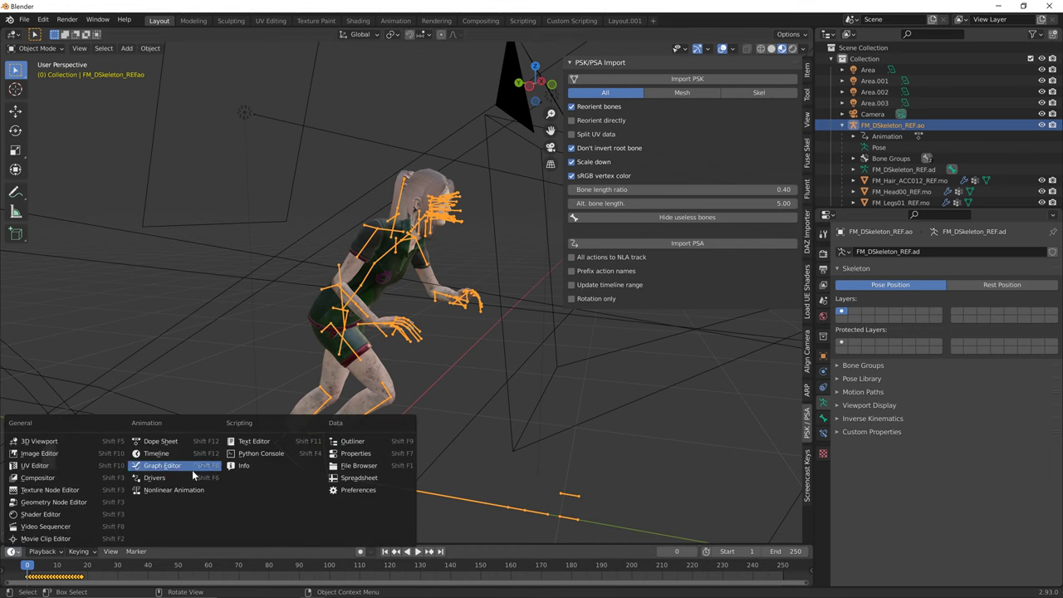
{"action": "left_click", "coordinate": [160, 441]}
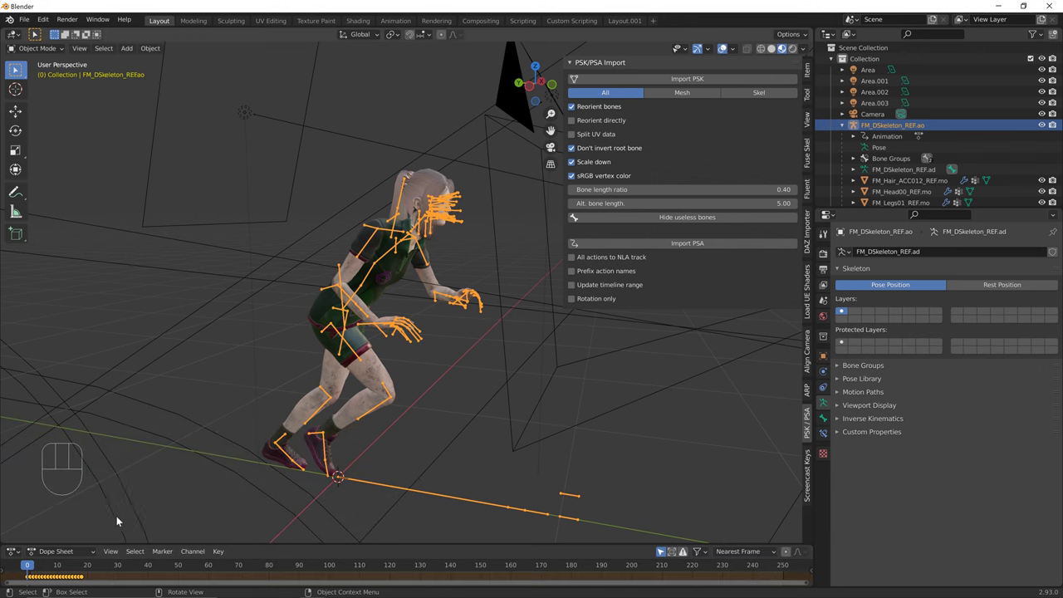
Switch the Dope Sheet to Action Editor mode and enlarge its area to about a quarter of the window's height
{"action": "left_click", "coordinate": [73, 552]}
{"action": "left_click", "coordinate": [60, 527]}
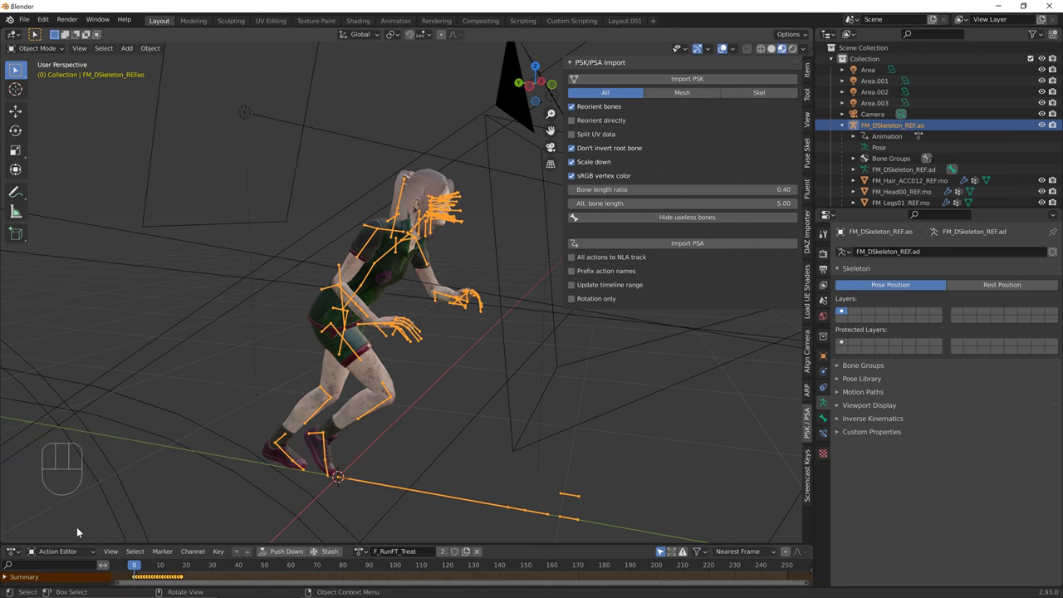
{"action": "left_click", "coordinate": [159, 539]}
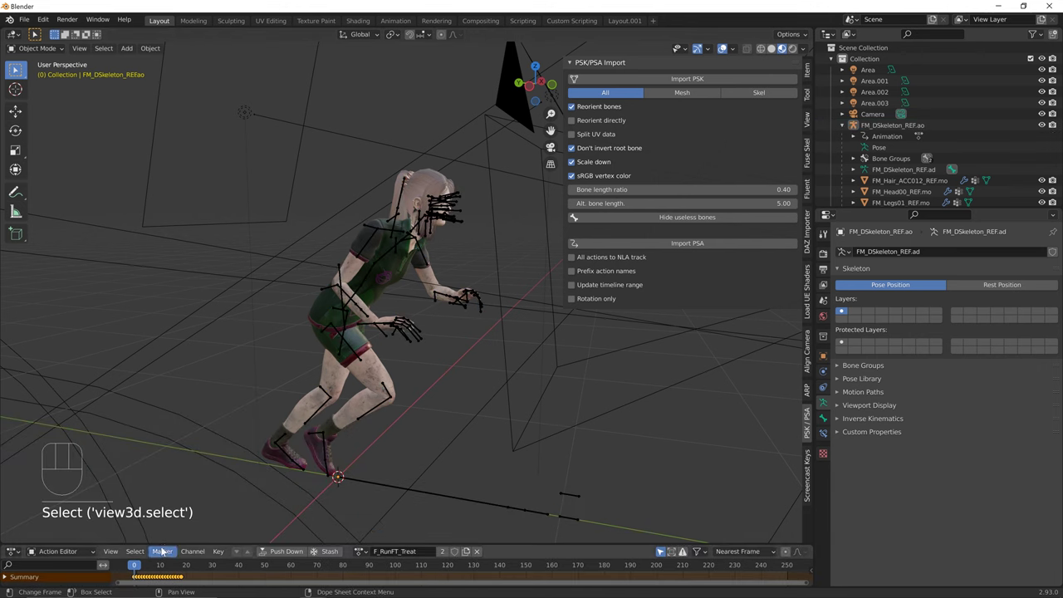
{"action": "left_click_drag", "start_coordinate": [165, 546], "coordinate": [168, 432]}
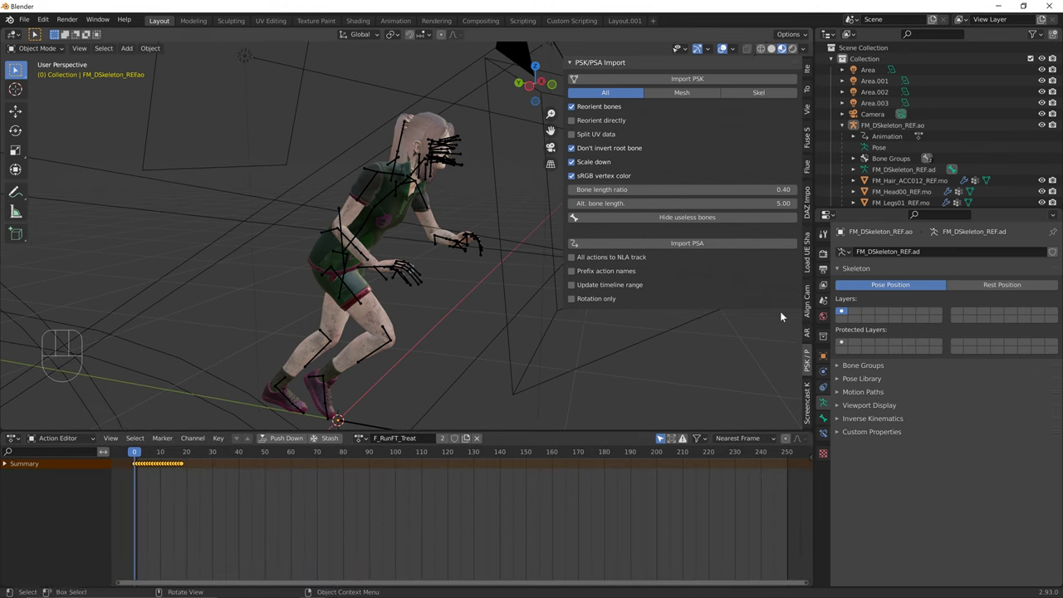
Switch to UE Viewer and export F_HookRescueCamperIn.uasset from the CamperInteractions folder of the female AnimSequences with the current export options
{"action": "mouse_move", "coordinate": [313, 587]}
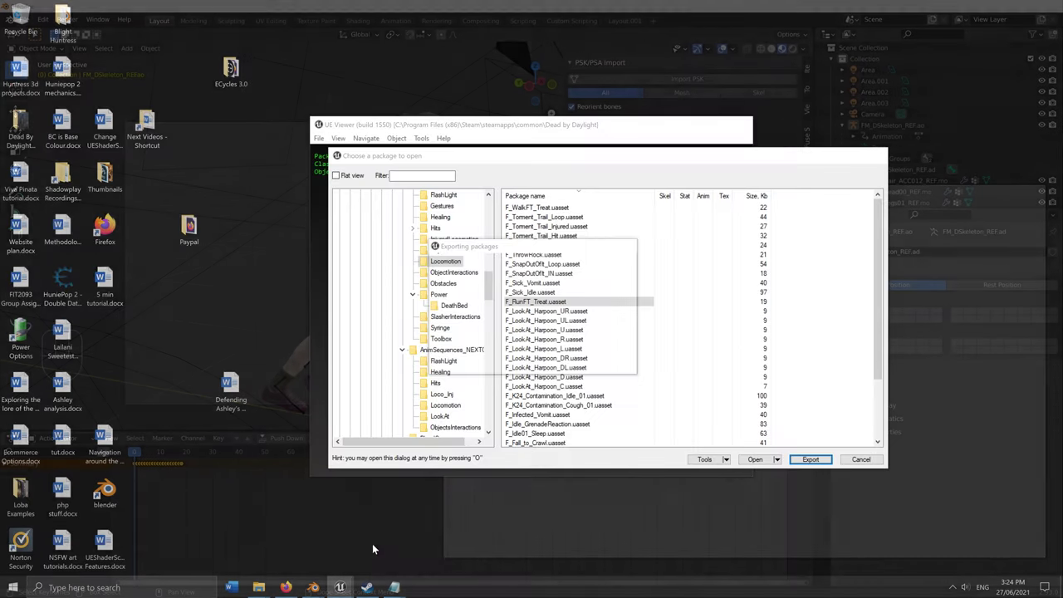
{"action": "left_click", "coordinate": [373, 543]}
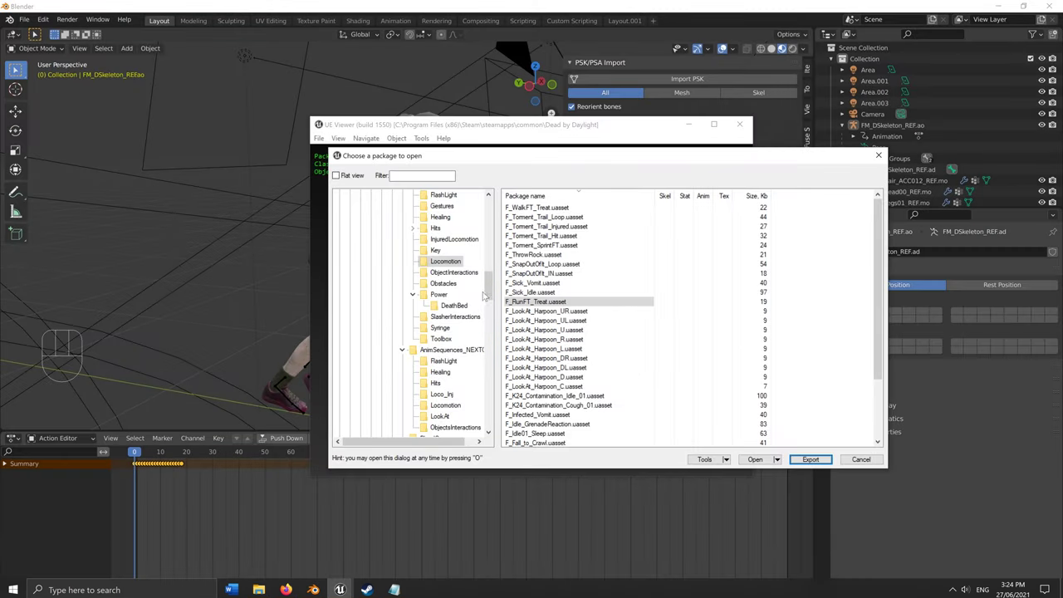
{"action": "scroll", "coordinate": [449, 243], "scroll_direction": "up", "scroll_amount": 2}
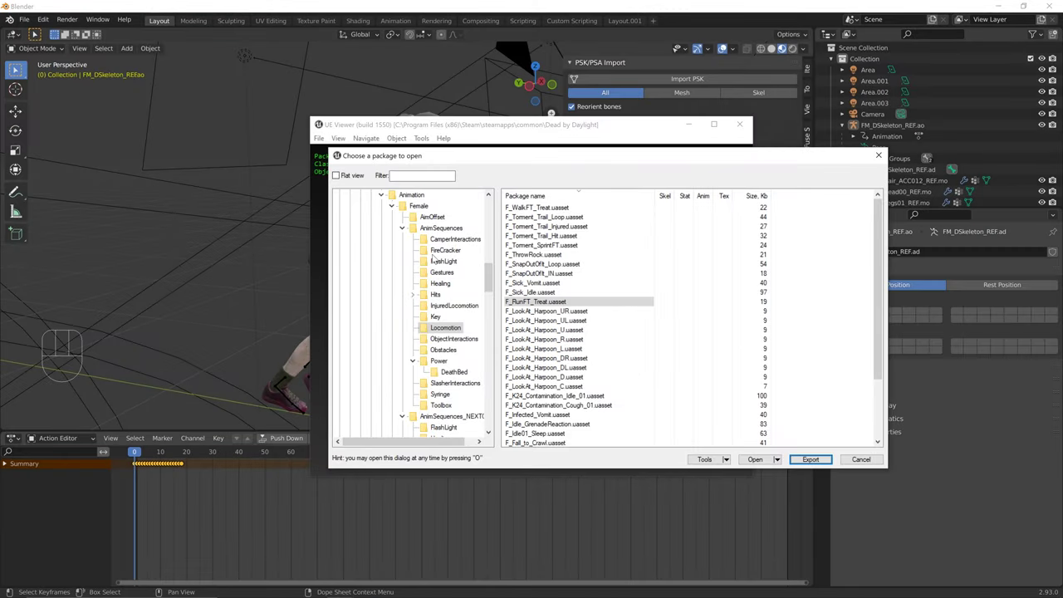
{"action": "left_click", "coordinate": [462, 241]}
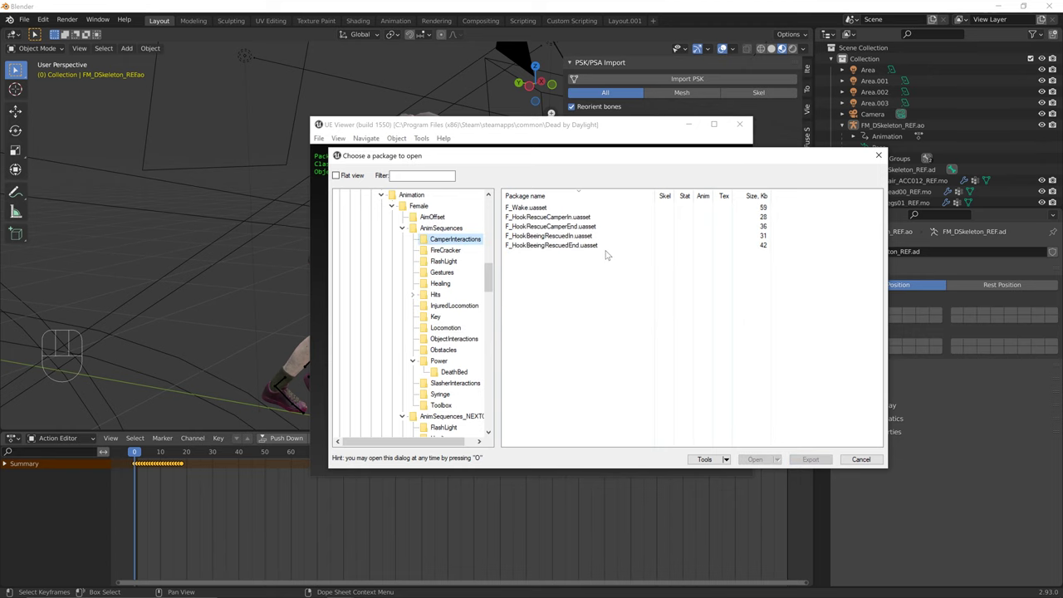
{"action": "left_click", "coordinate": [575, 218]}
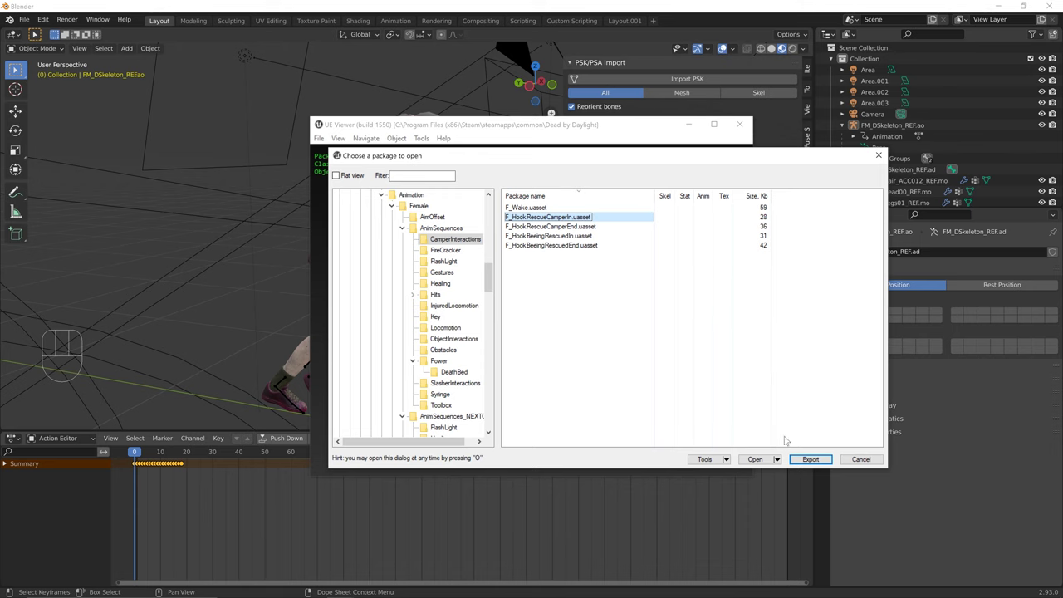
{"action": "left_click", "coordinate": [811, 459]}
{"action": "left_click", "coordinate": [562, 405]}
Export F_HookRescueCamperEnd.uasset from the same CamperInteractions folder with the current export options
{"action": "key", "text": "Down"}
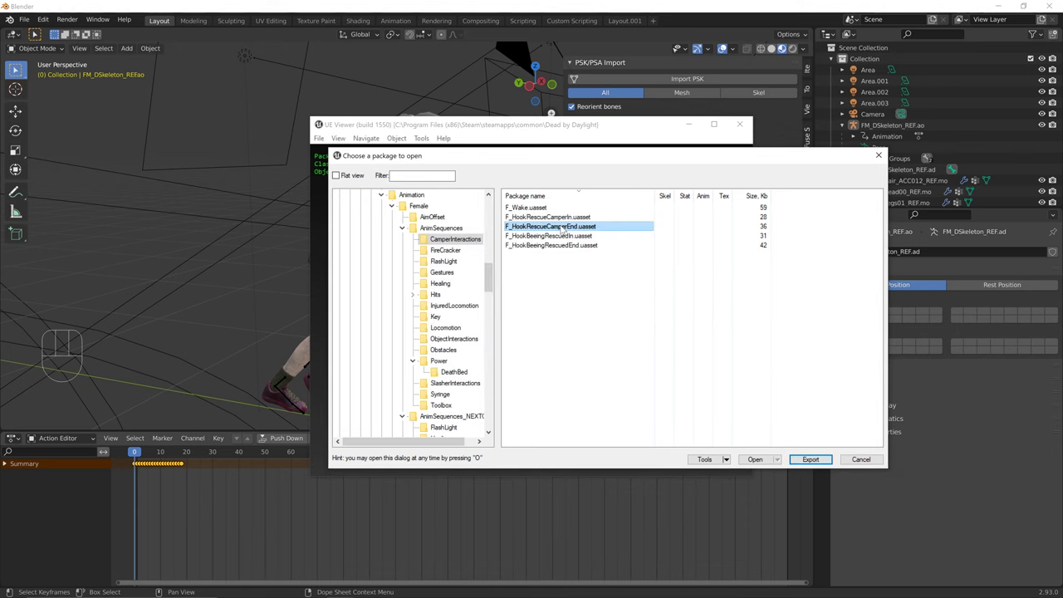
{"action": "left_click", "coordinate": [811, 459]}
{"action": "left_click", "coordinate": [562, 404]}
Switch to Blender, select the character's armature and import the F_HookRescueCamperEnd animation from the CamperInteractions folder
{"action": "left_click", "coordinate": [166, 348]}
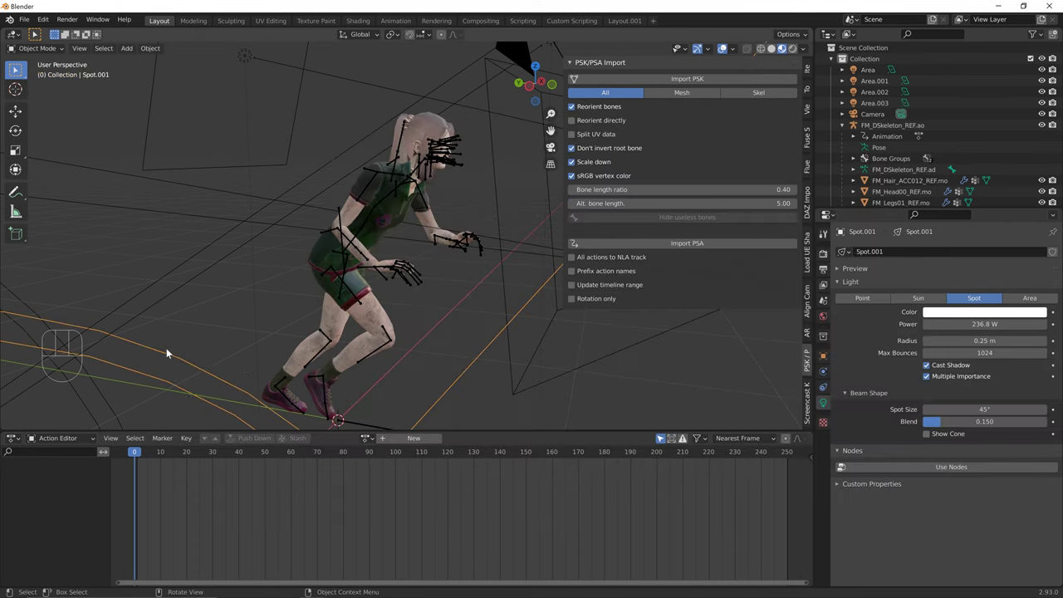
{"action": "left_click", "coordinate": [354, 291]}
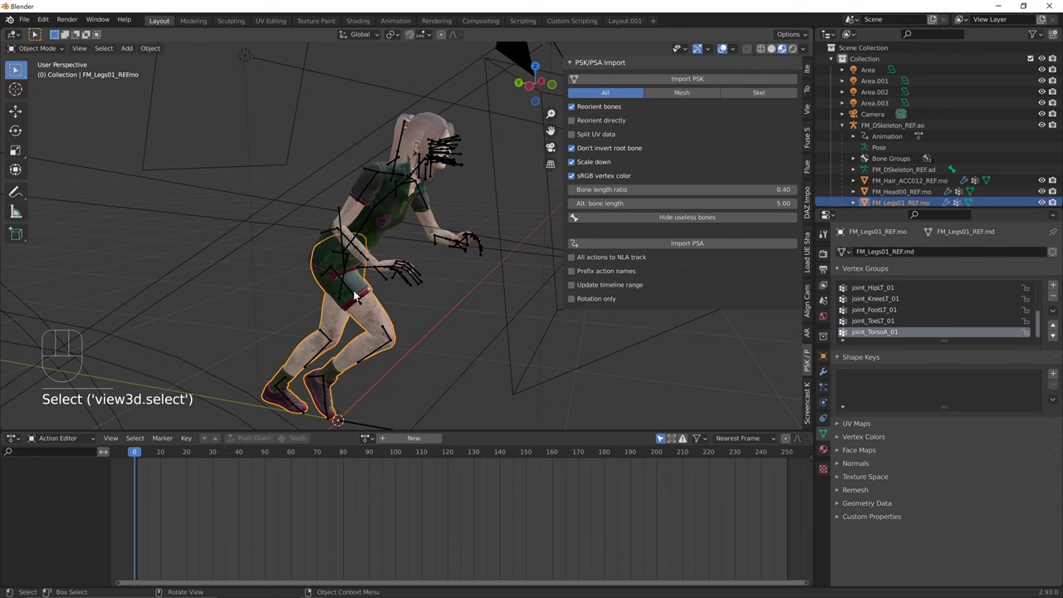
{"action": "left_click", "coordinate": [354, 291]}
{"action": "left_click", "coordinate": [727, 244]}
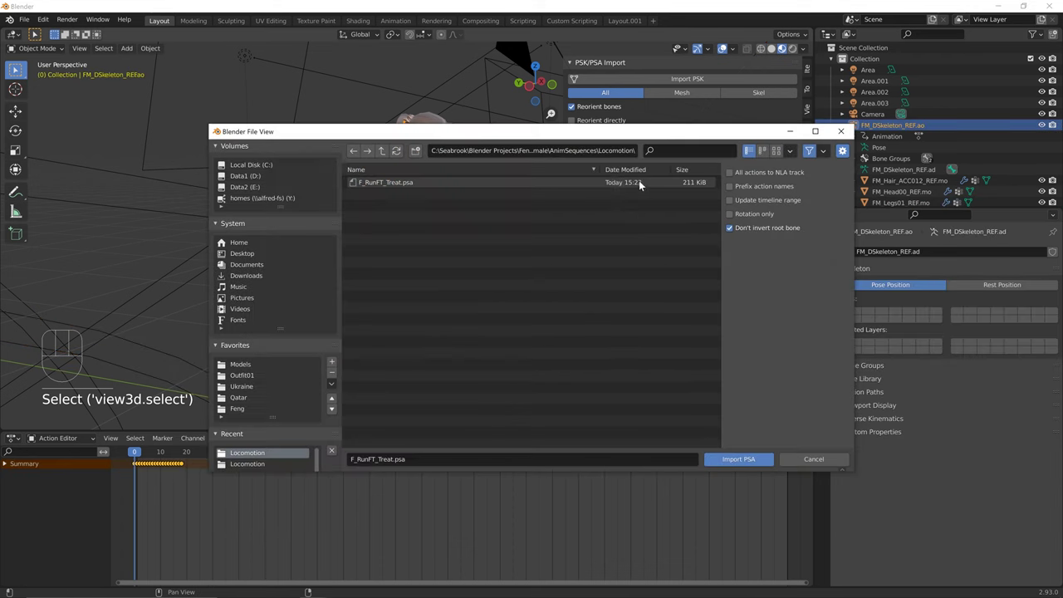
{"action": "left_click", "coordinate": [382, 150]}
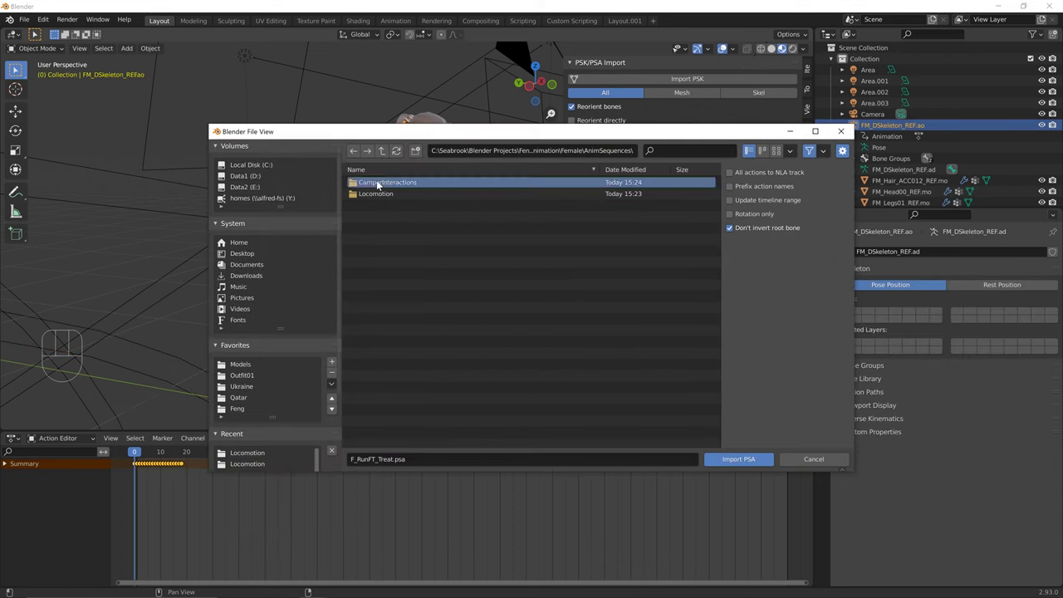
{"action": "double_click", "coordinate": [376, 181]}
{"action": "double_click", "coordinate": [377, 181]}
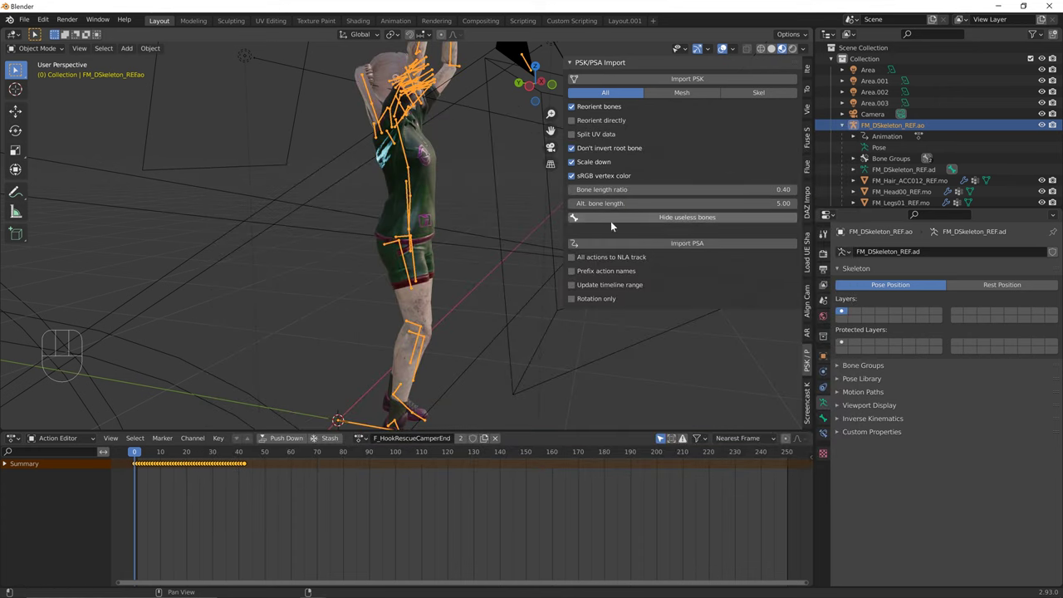
Import the F_HookRescueCamperIn animation onto the armature, preview its motion and return the timeline to frame 0
{"action": "left_click", "coordinate": [659, 245]}
{"action": "left_click", "coordinate": [410, 194]}
{"action": "double_click", "coordinate": [410, 195]}
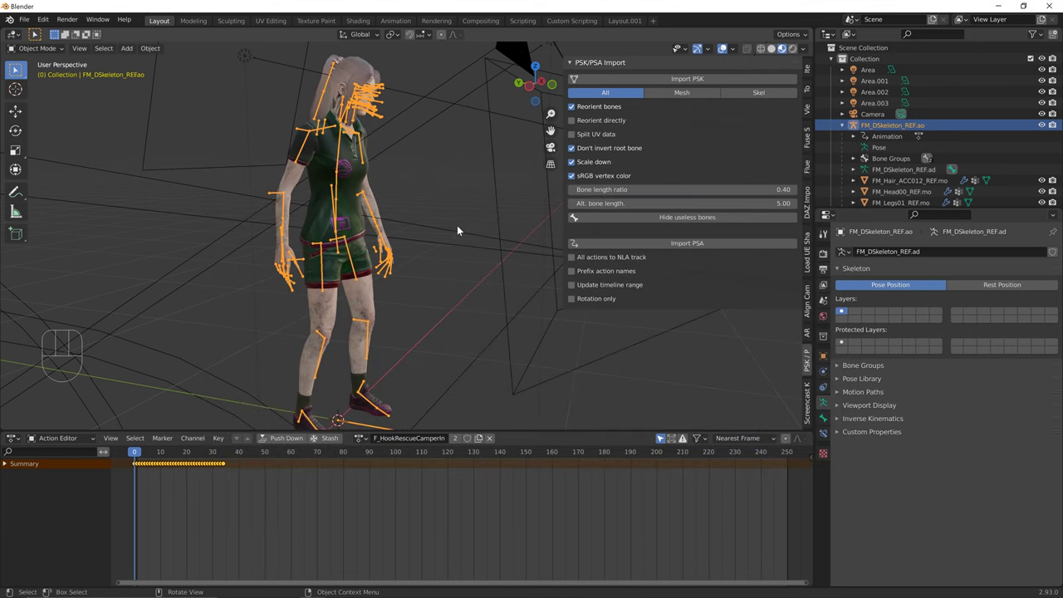
{"action": "key", "text": "space"}
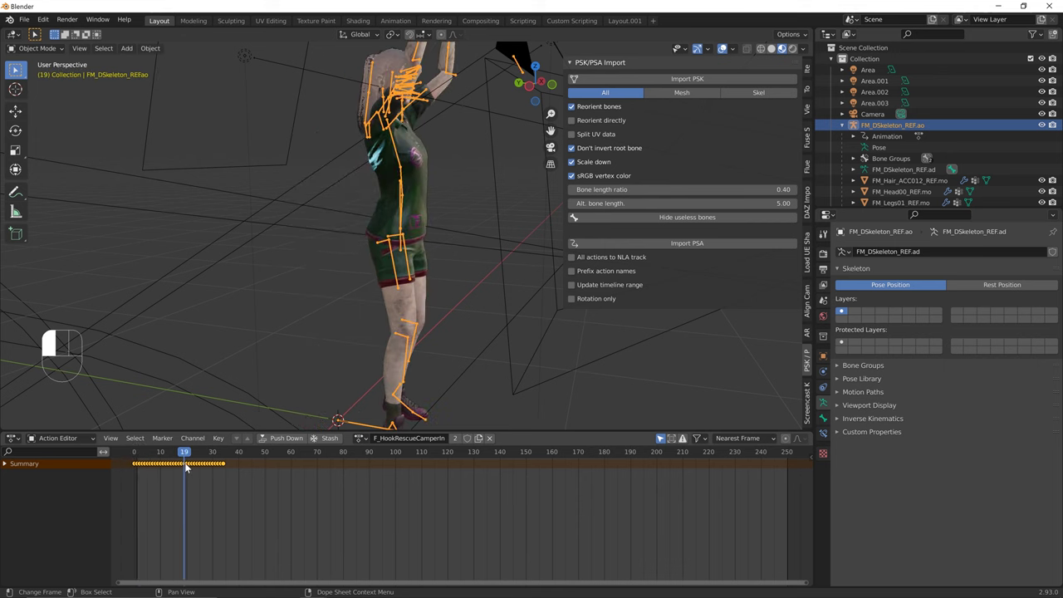
{"action": "left_click_drag", "start_coordinate": [144, 485], "coordinate": [134, 488]}
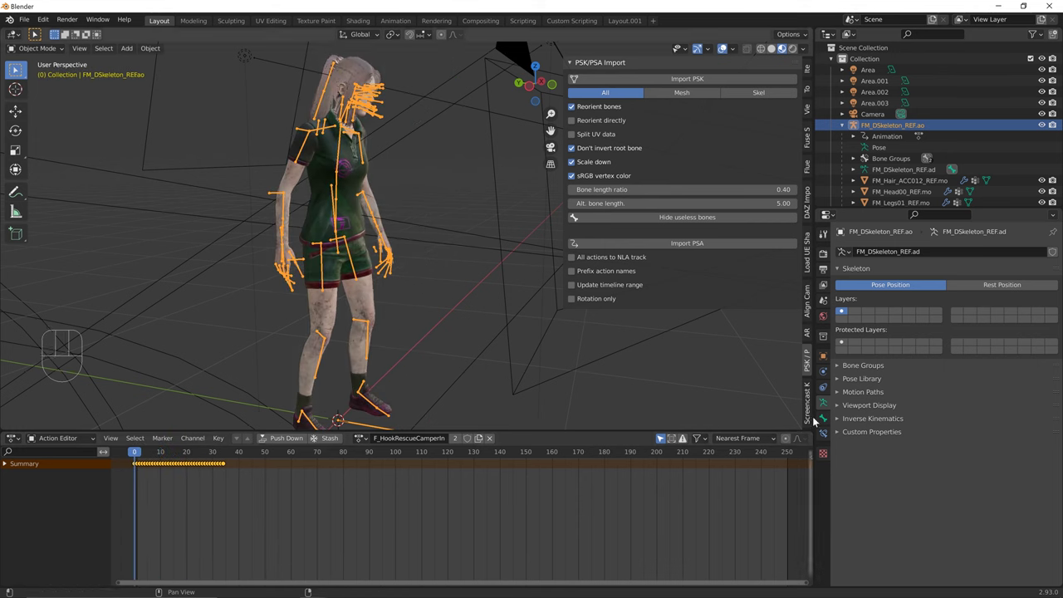
Split the Action Editor area in two side by side and change the new half to the Nonlinear Animation editor
{"action": "left_click_drag", "start_coordinate": [814, 436], "coordinate": [403, 449]}
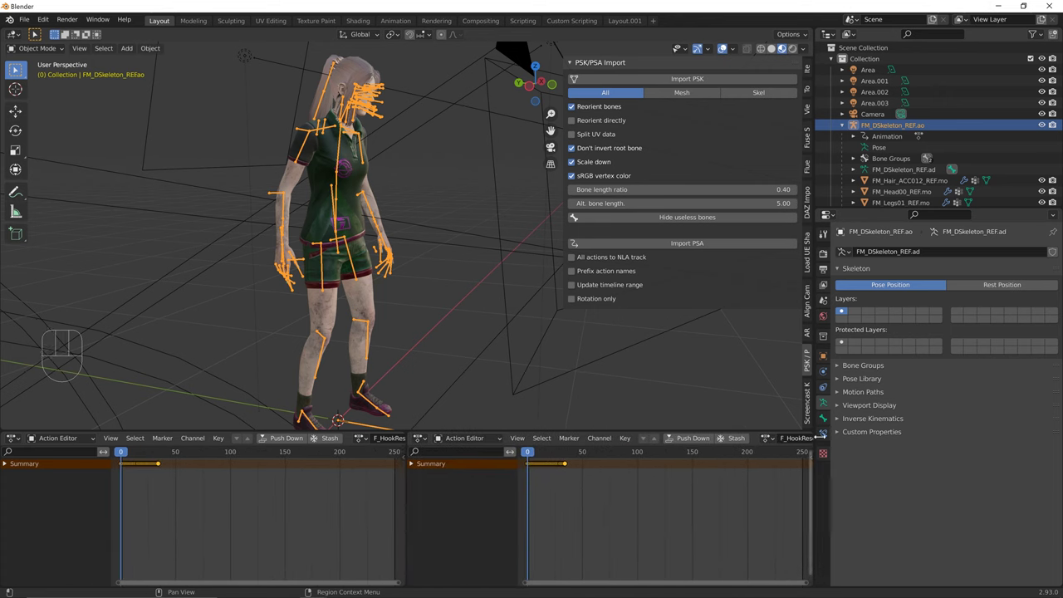
{"action": "left_click", "coordinate": [421, 437]}
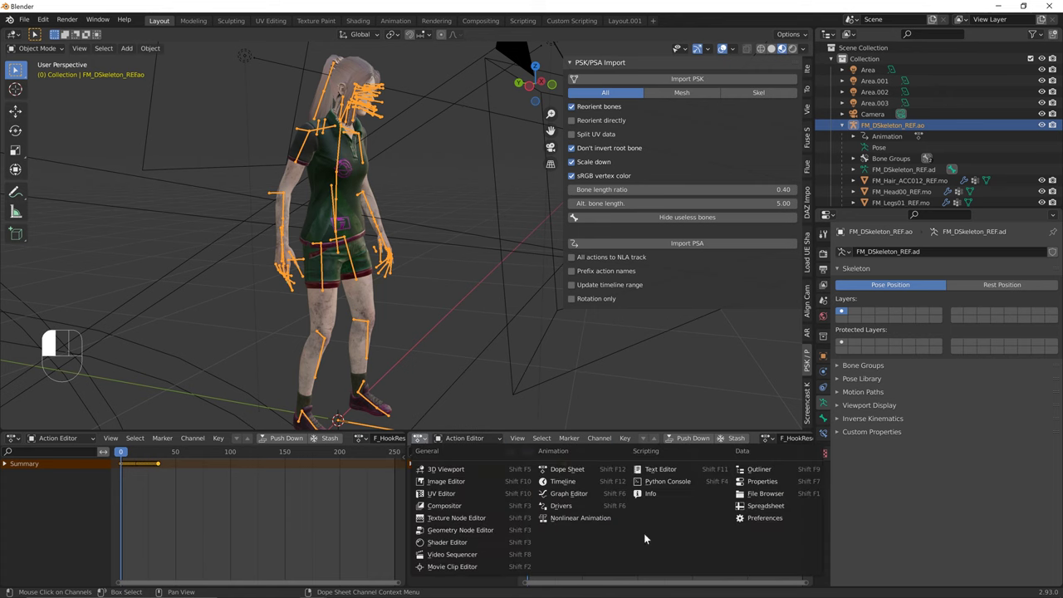
{"action": "left_click", "coordinate": [600, 519]}
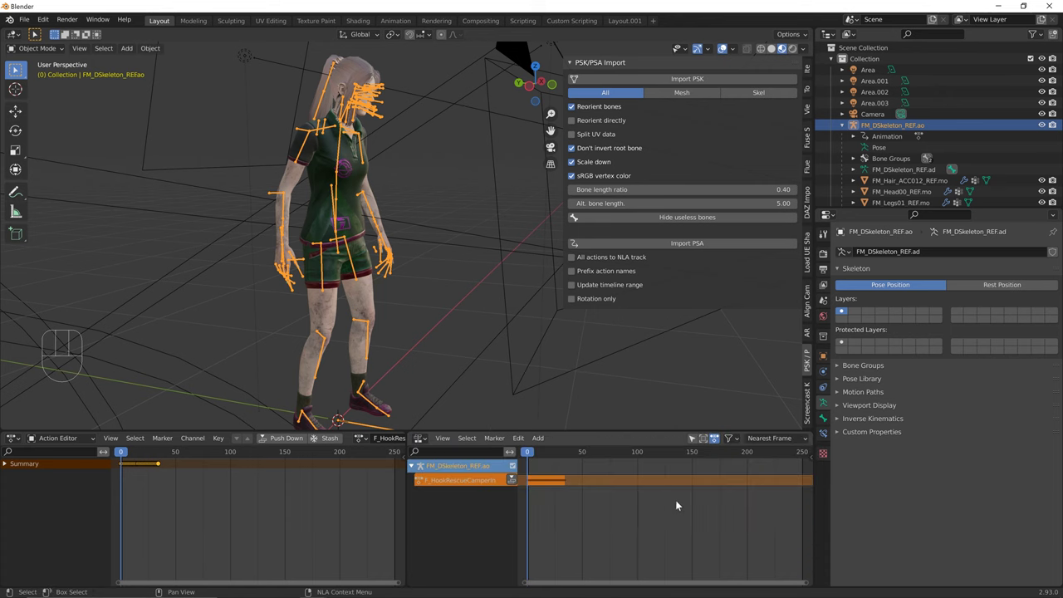
Assign the F_RunFT_Treat action to the armature and push it down into an NLA track as a strip
{"action": "left_click", "coordinate": [361, 439]}
{"action": "left_click", "coordinate": [361, 438]}
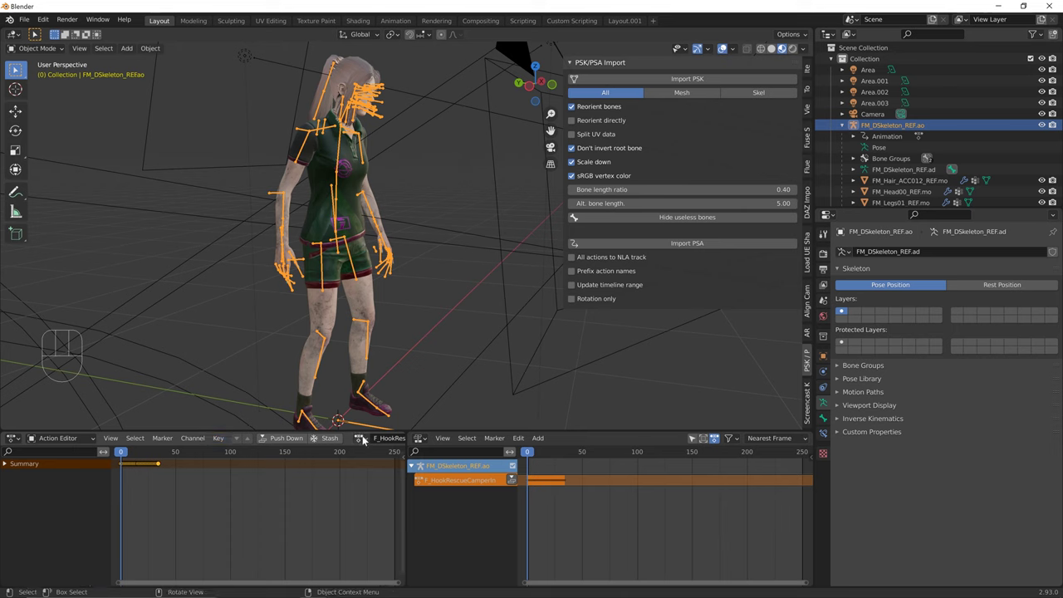
{"action": "left_click", "coordinate": [362, 438]}
{"action": "key", "text": "Up"}
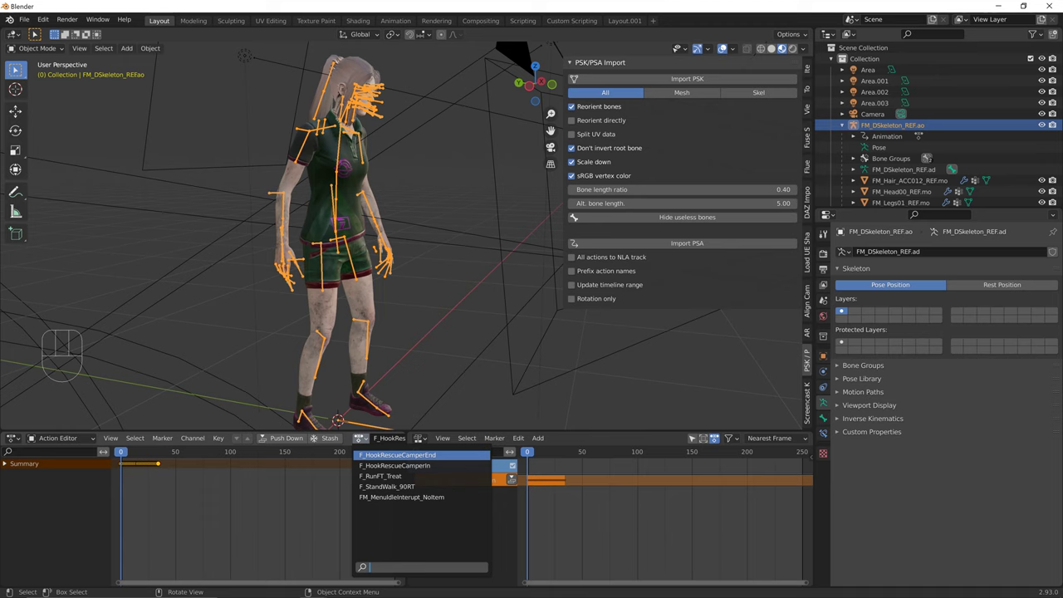
{"action": "key", "text": "Down"}
{"action": "key", "text": "Down"}
{"action": "key", "text": "Down"}
{"action": "key", "text": "Up"}
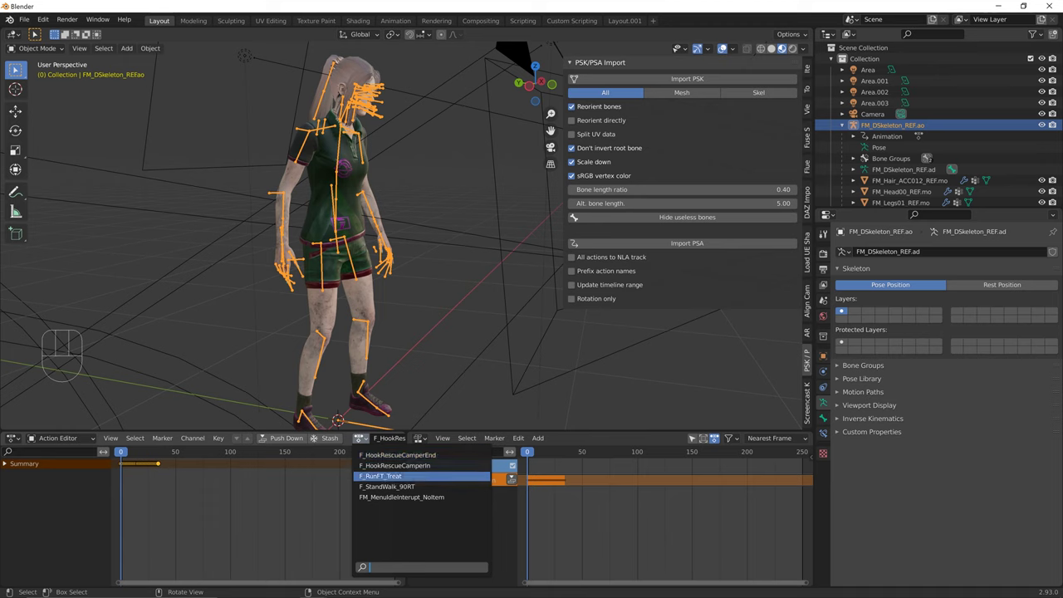
{"action": "key", "text": "Return"}
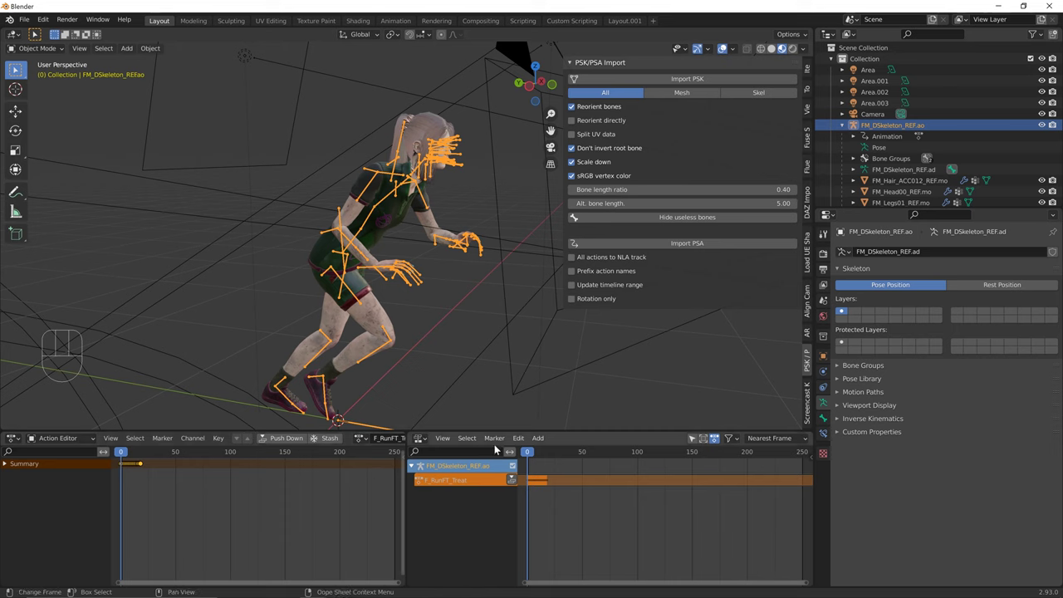
{"action": "left_click", "coordinate": [511, 480]}
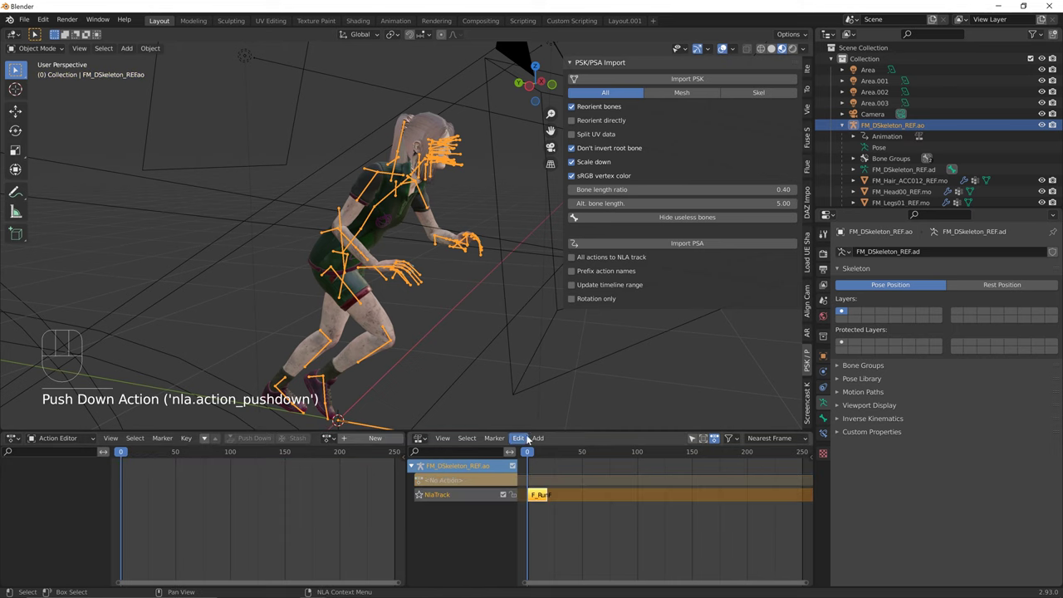
Push the F_HookRescueCamperIn action down as a strip placed directly after the run strip on the same NLA track, and preview the sequence
{"action": "left_click_drag", "start_coordinate": [527, 455], "coordinate": [554, 462]}
{"action": "left_click", "coordinate": [329, 438]}
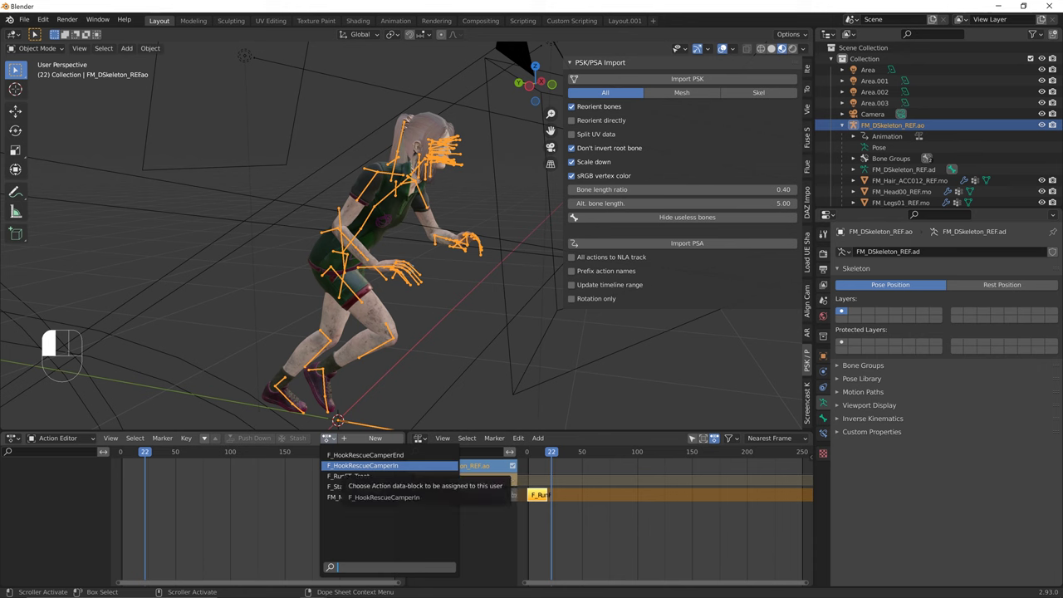
{"action": "left_click", "coordinate": [366, 467]}
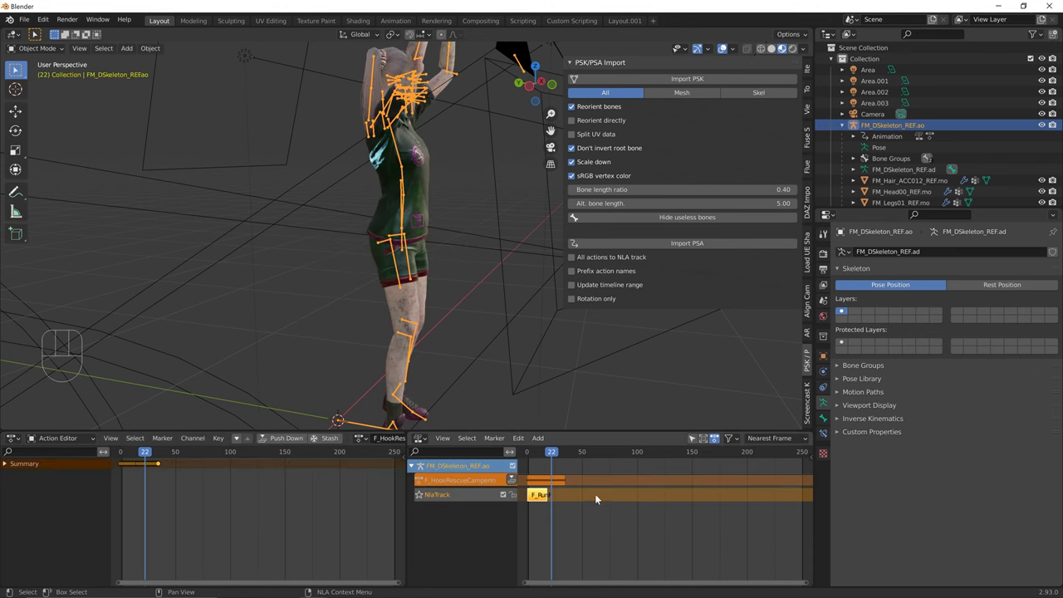
{"action": "left_click", "coordinate": [512, 480]}
{"action": "mouse_move", "coordinate": [548, 501]}
{"action": "left_mouse_down"}
{"action": "mouse_move", "coordinate": [581, 497]}
{"action": "mouse_move", "coordinate": [574, 537]}
{"action": "mouse_move", "coordinate": [554, 521]}
{"action": "left_mouse_up"}
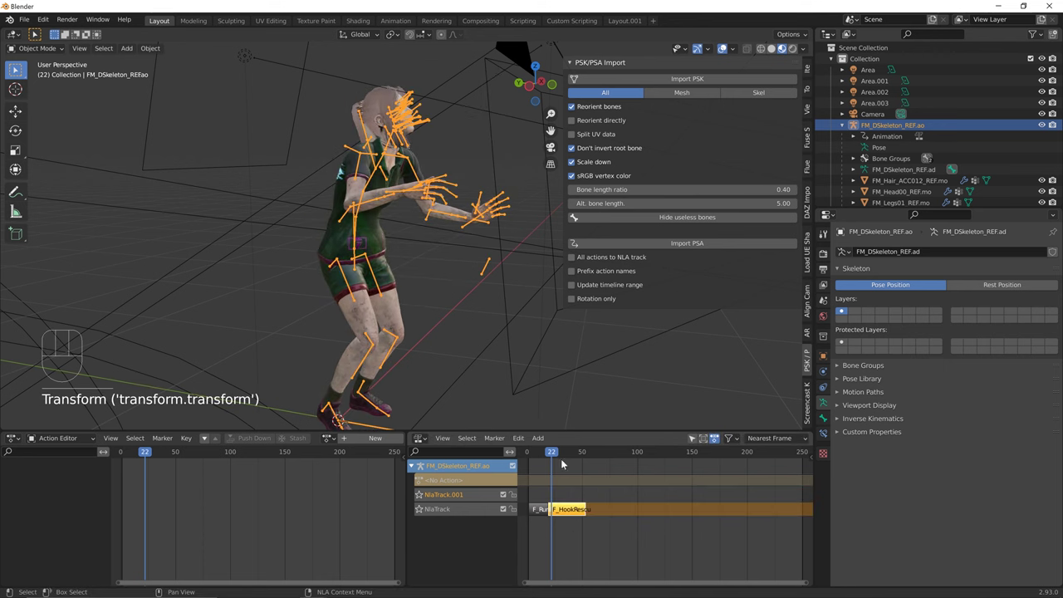
{"action": "left_click", "coordinate": [526, 452]}
{"action": "key", "text": "space"}
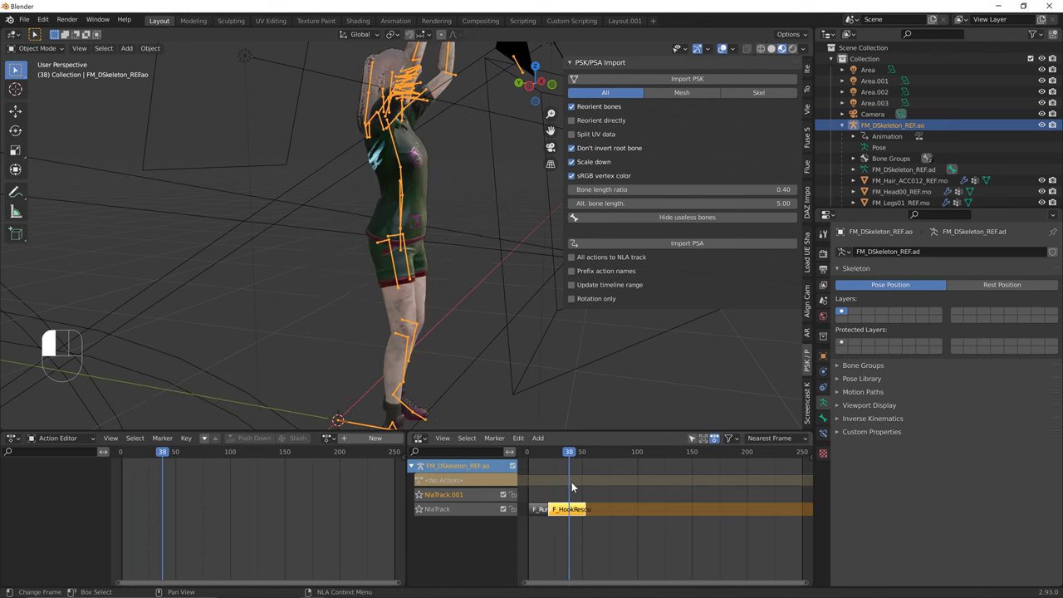
Assign the F_HookRescueCamperEnd action to the armature, scrub through its motion and push it down into a new NLA strip
{"action": "left_click", "coordinate": [328, 438]}
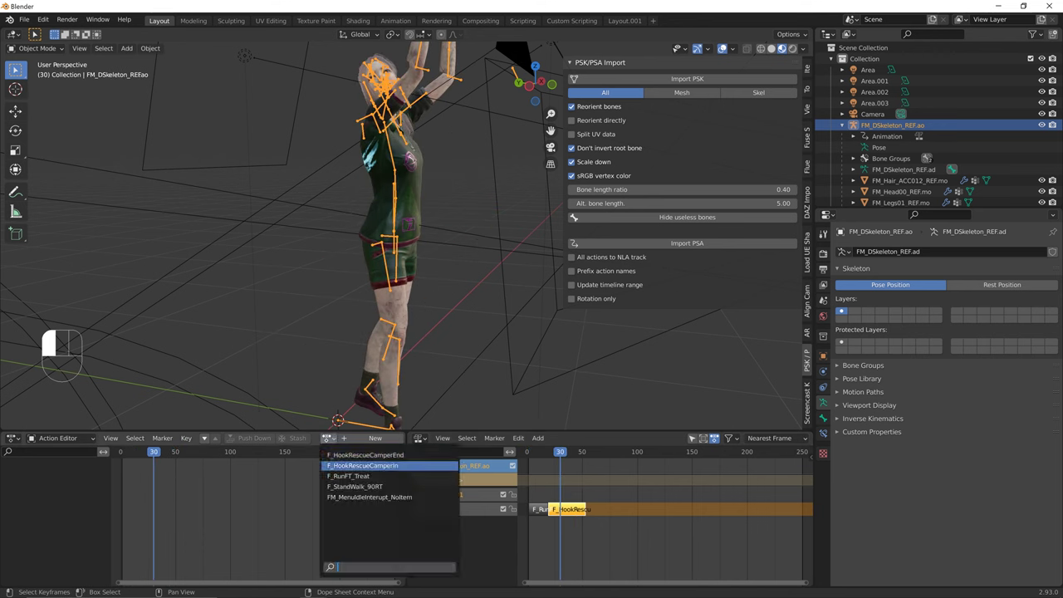
{"action": "left_click", "coordinate": [338, 466]}
{"action": "left_click", "coordinate": [360, 438]}
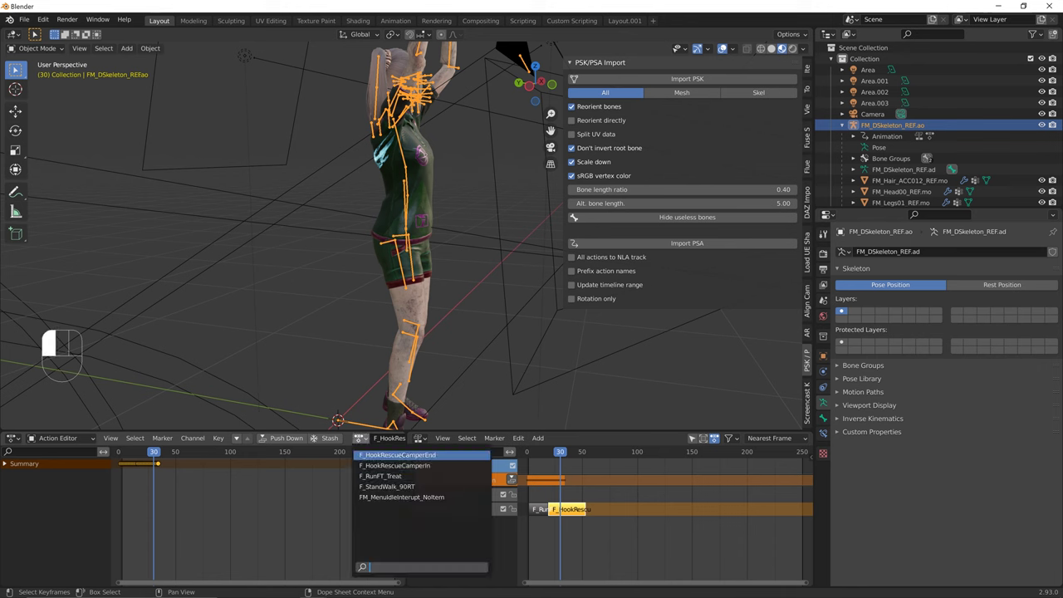
{"action": "left_click", "coordinate": [368, 456]}
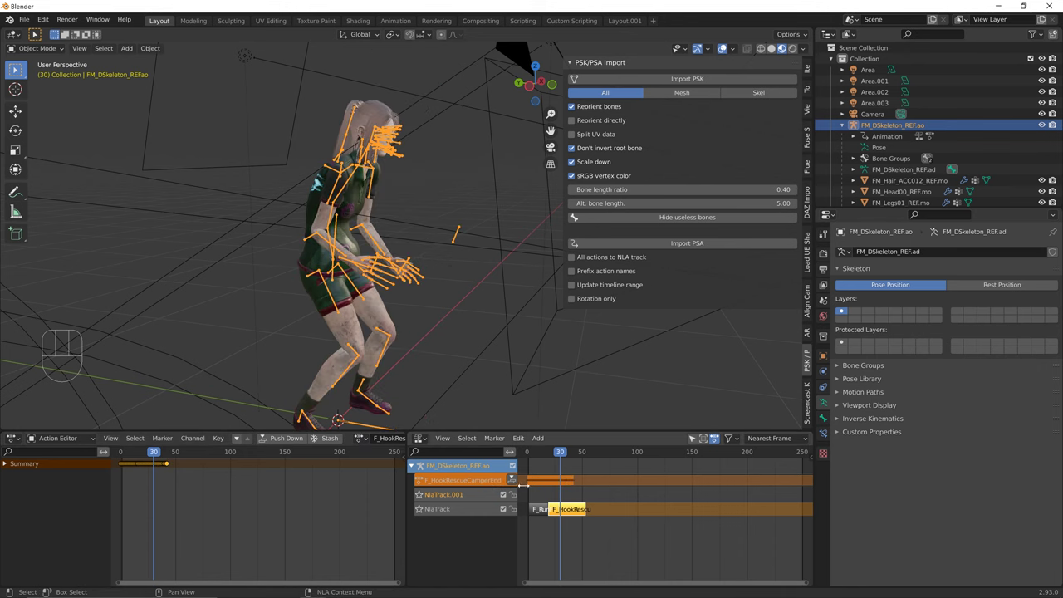
{"action": "left_click_drag", "start_coordinate": [557, 464], "coordinate": [540, 463]}
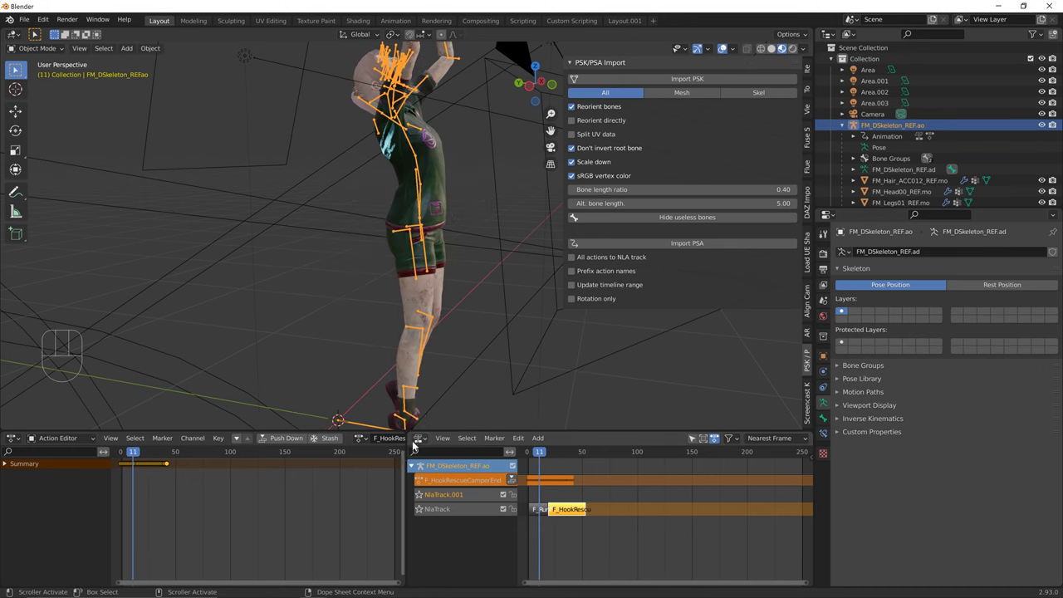
{"action": "left_click", "coordinate": [361, 441]}
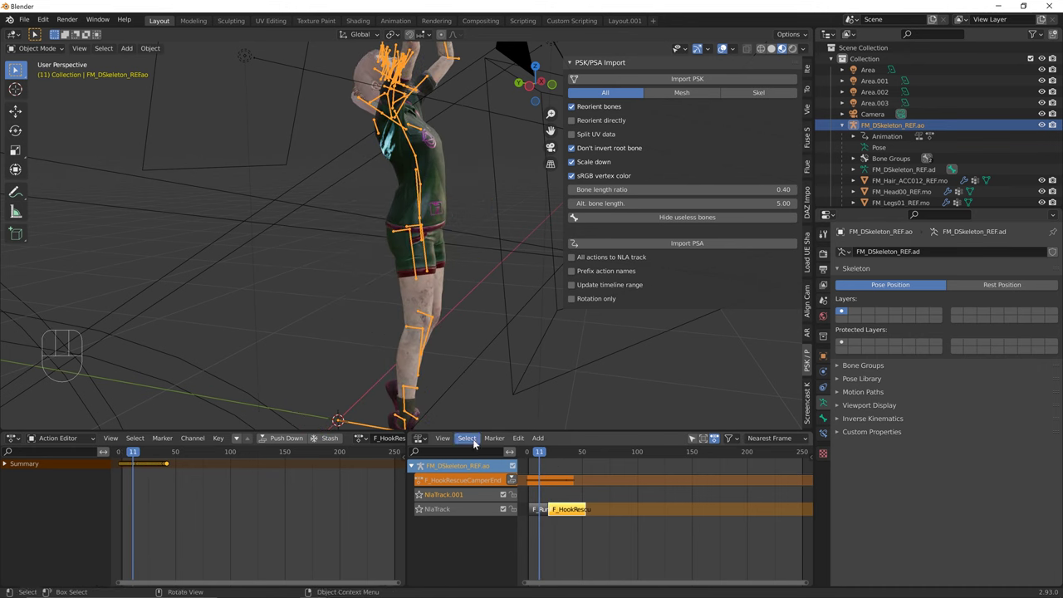
{"action": "left_click", "coordinate": [511, 480]}
{"action": "left_click", "coordinate": [594, 495]}
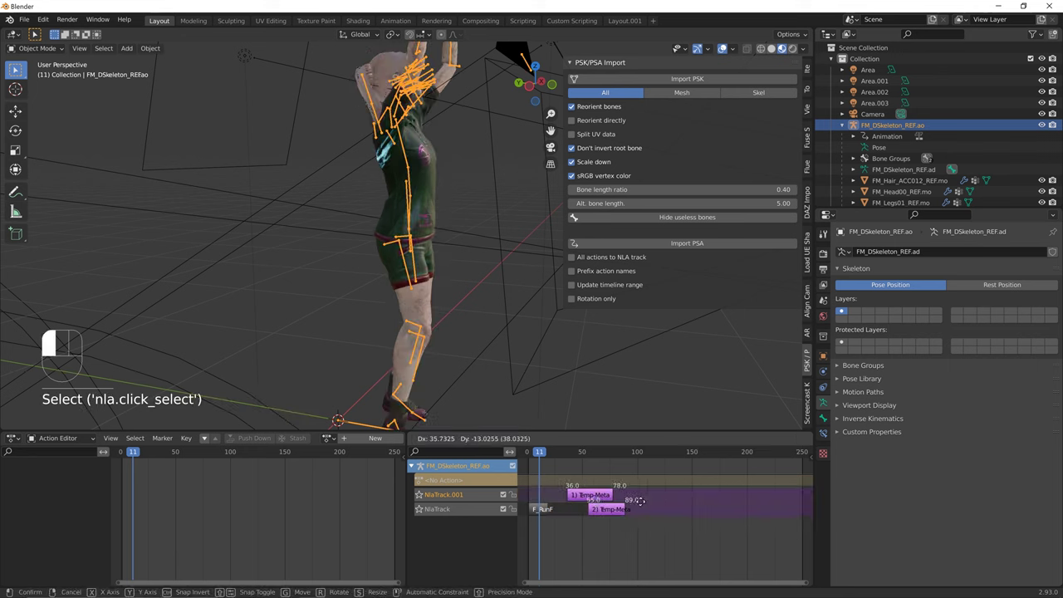
{"action": "left_click", "coordinate": [656, 536]}
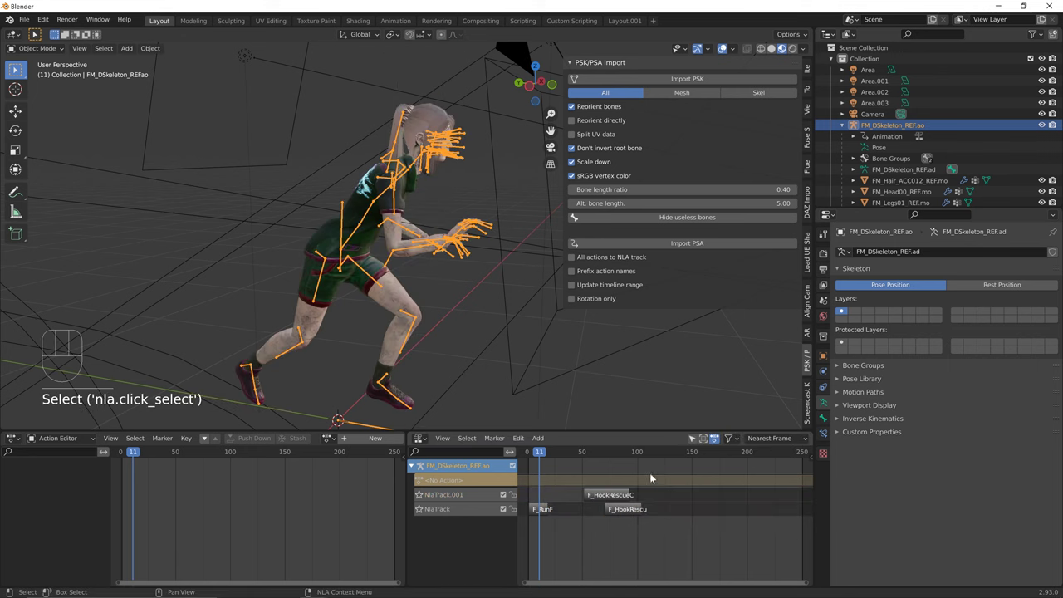
{"action": "key", "text": "ctrl+z"}
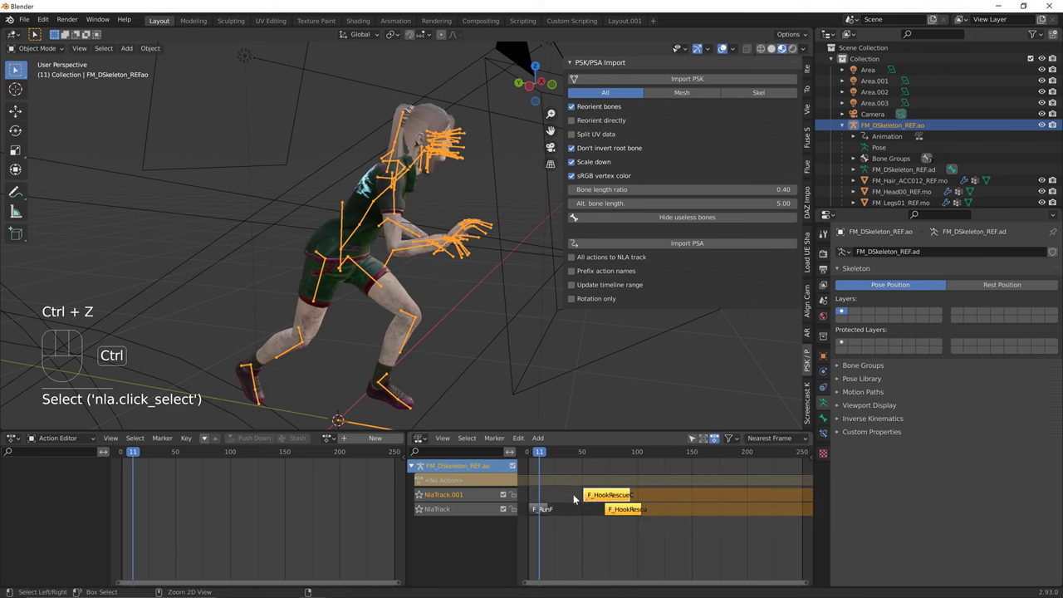
{"action": "key", "text": "ctrl+z"}
Place the F_HookRescueCamperEnd strip directly after the F_HookRescueCamperIn strip on the same NLA track and preview the sequence
{"action": "left_click_drag", "start_coordinate": [559, 498], "coordinate": [591, 528]}
{"action": "key", "text": "shift+space"}
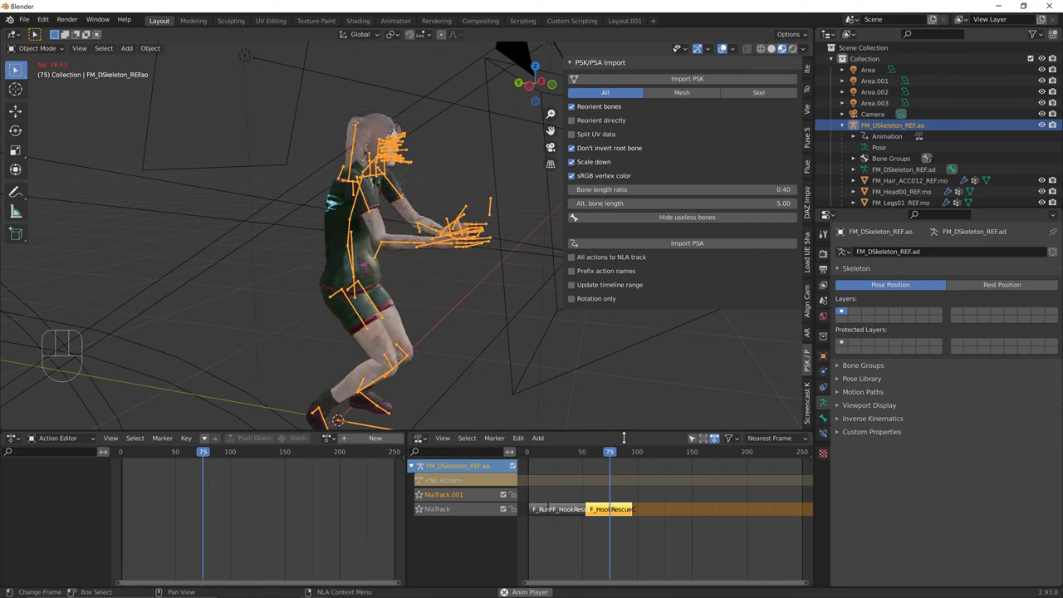
{"action": "key", "text": "shift+space"}
{"action": "left_click_drag", "start_coordinate": [614, 463], "coordinate": [541, 473]}
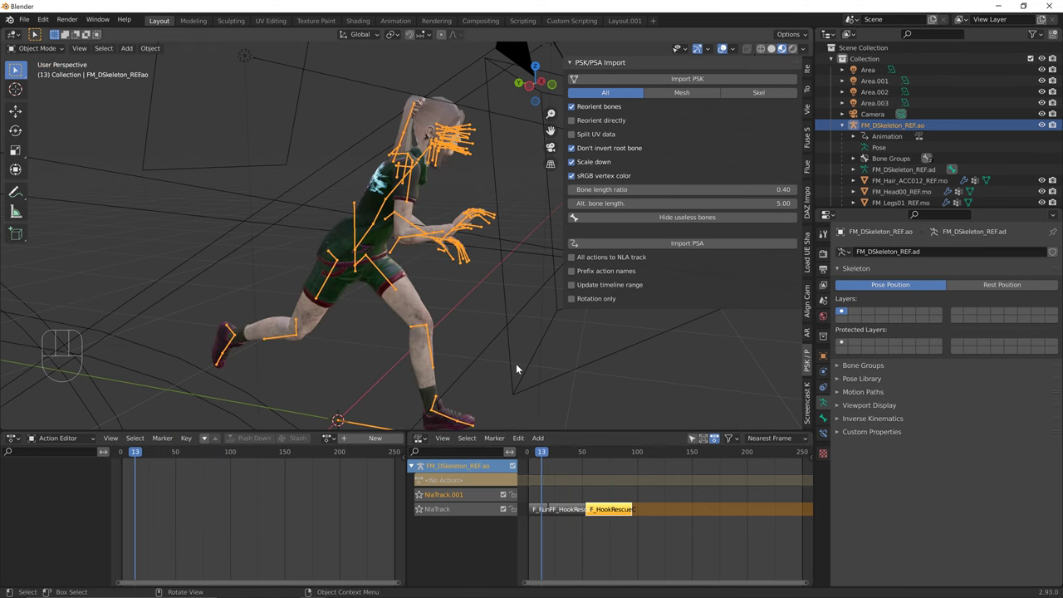
{"action": "middle_click_drag", "start_coordinate": [516, 364], "coordinate": [540, 366]}
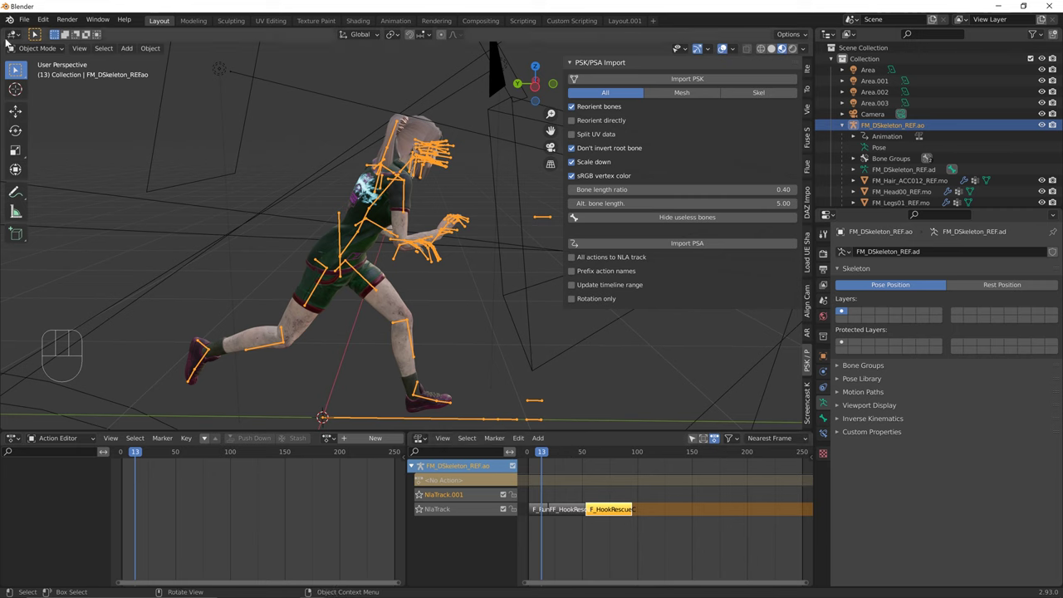
{"action": "left_click", "coordinate": [33, 48]}
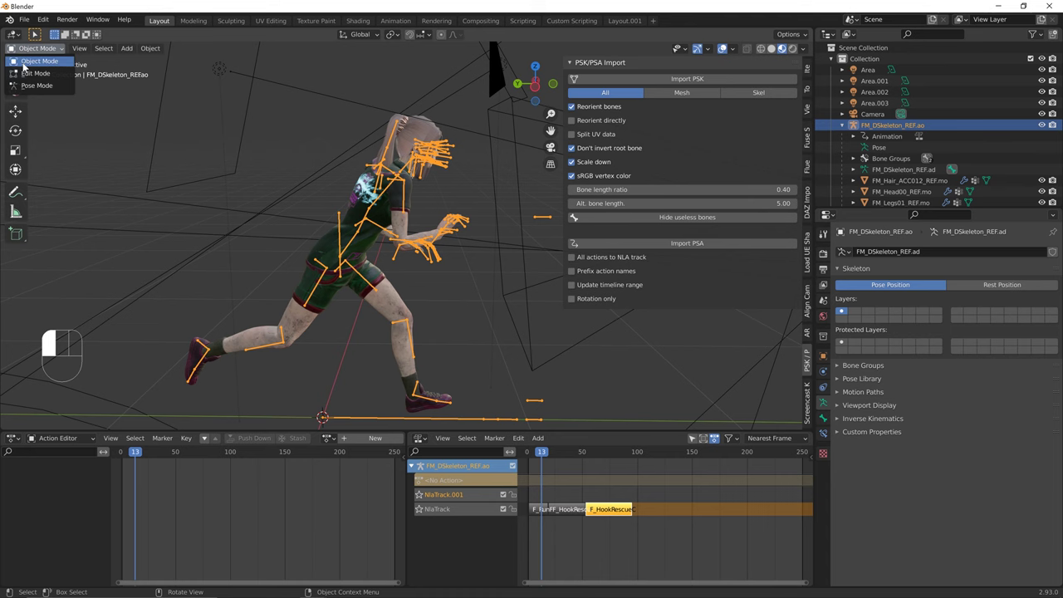
{"action": "left_click", "coordinate": [28, 86]}
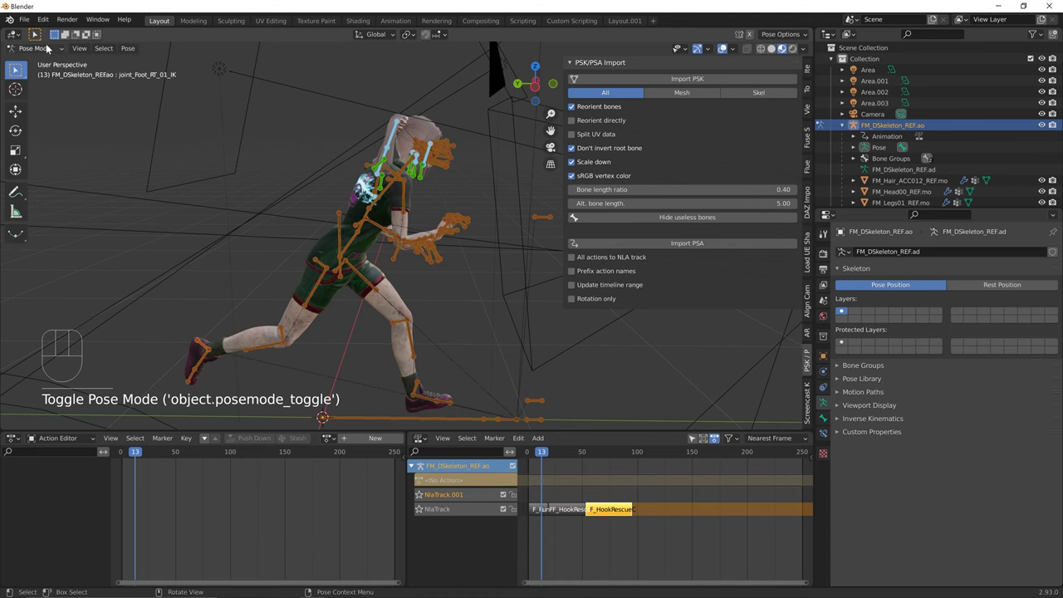
{"action": "middle_click_drag", "start_coordinate": [501, 311], "coordinate": [449, 309]}
{"action": "left_click", "coordinate": [33, 49]}
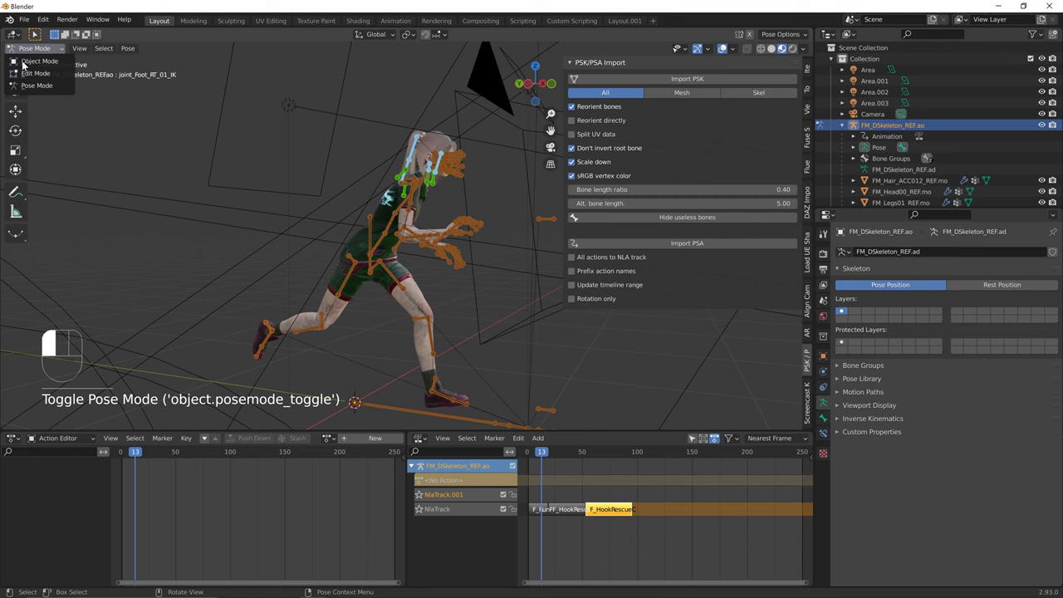
{"action": "left_click", "coordinate": [27, 63]}
{"action": "middle_click_drag", "start_coordinate": [369, 289], "coordinate": [383, 296]}
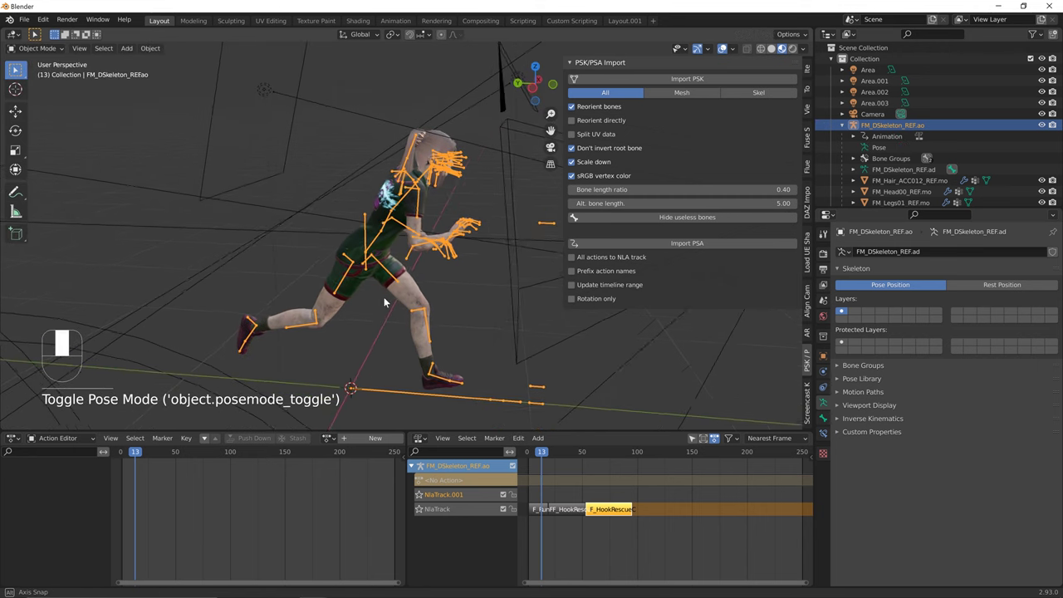
Scrub to the end of the run strip at frame 20 and merge the two animation areas into one full-width Action Editor
{"action": "left_click", "coordinate": [542, 466]}
{"action": "mouse_move", "coordinate": [542, 467]}
{"action": "left_mouse_down"}
{"action": "mouse_move", "coordinate": [549, 461]}
{"action": "mouse_move", "coordinate": [532, 468]}
{"action": "mouse_move", "coordinate": [549, 469]}
{"action": "left_mouse_up"}
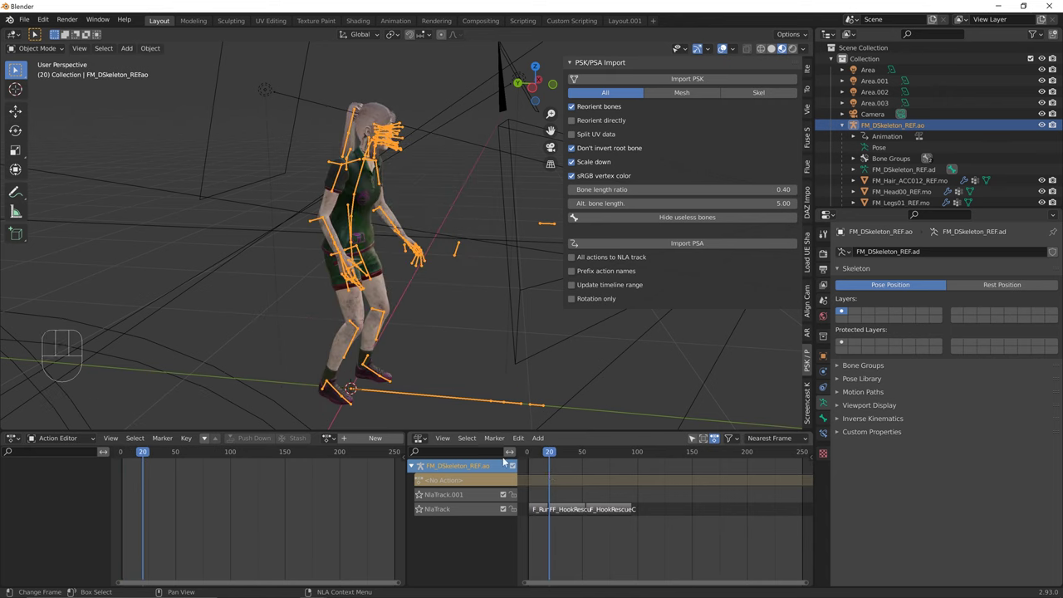
{"action": "left_click_drag", "start_coordinate": [407, 432], "coordinate": [521, 457]}
Insert a Location, Rotation & Scale keyframe for the armature at frame 1 and move the timeline to frame 19
{"action": "left_click", "coordinate": [138, 464]}
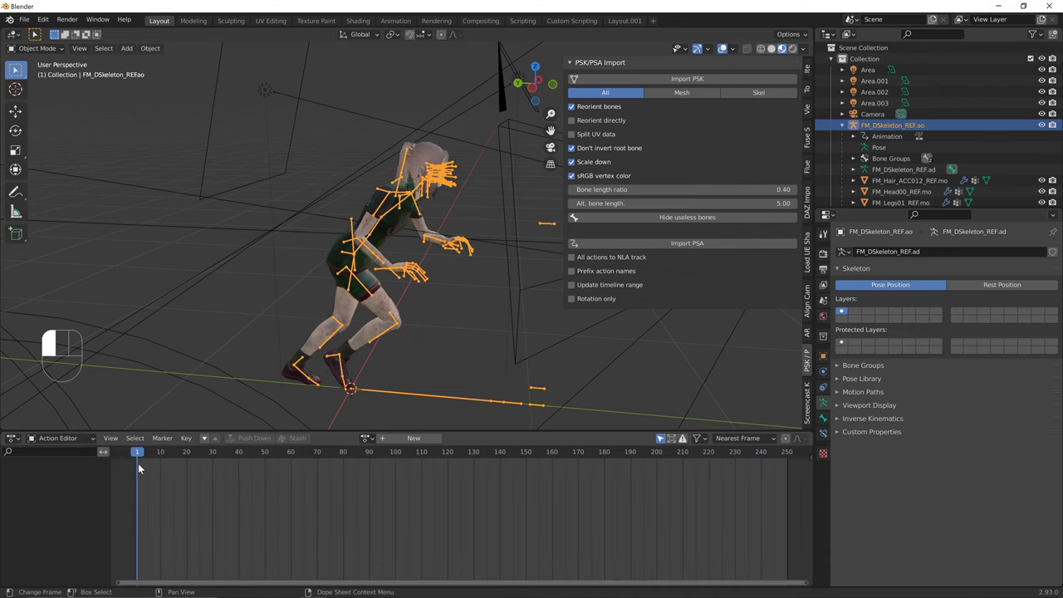
{"action": "left_click", "coordinate": [137, 470]}
{"action": "key", "text": "i"}
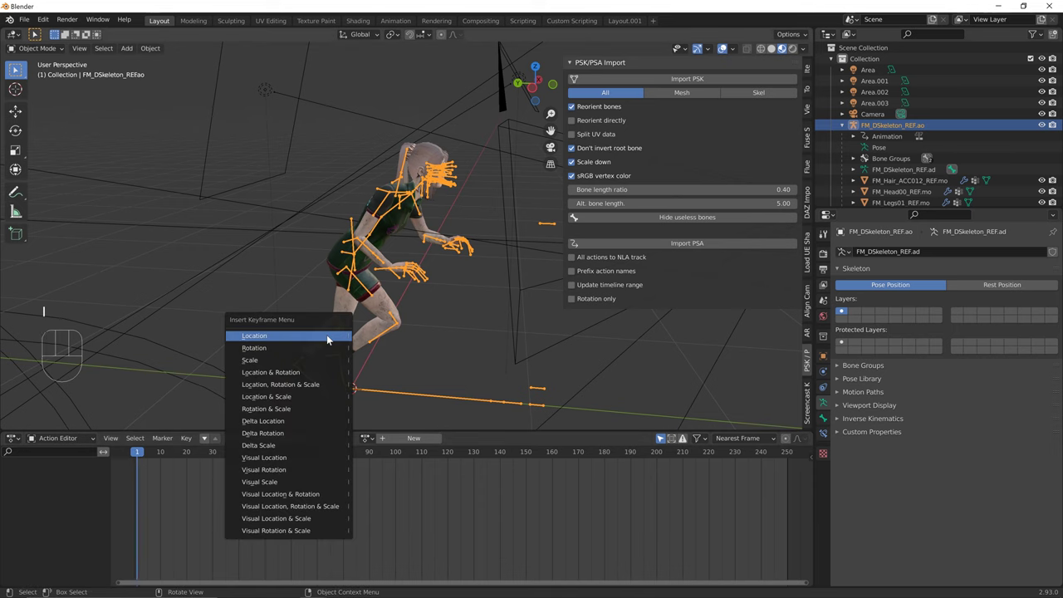
{"action": "left_click", "coordinate": [316, 384]}
{"action": "left_click_drag", "start_coordinate": [137, 455], "coordinate": [184, 470]}
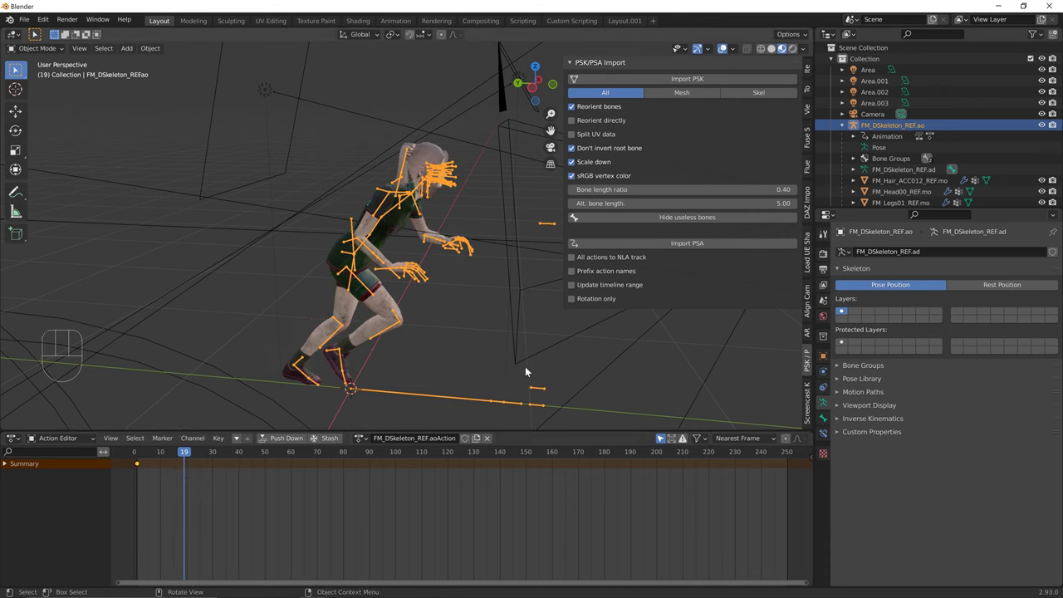
{"action": "key", "text": "h"}
{"action": "key", "text": "ctrl+z"}
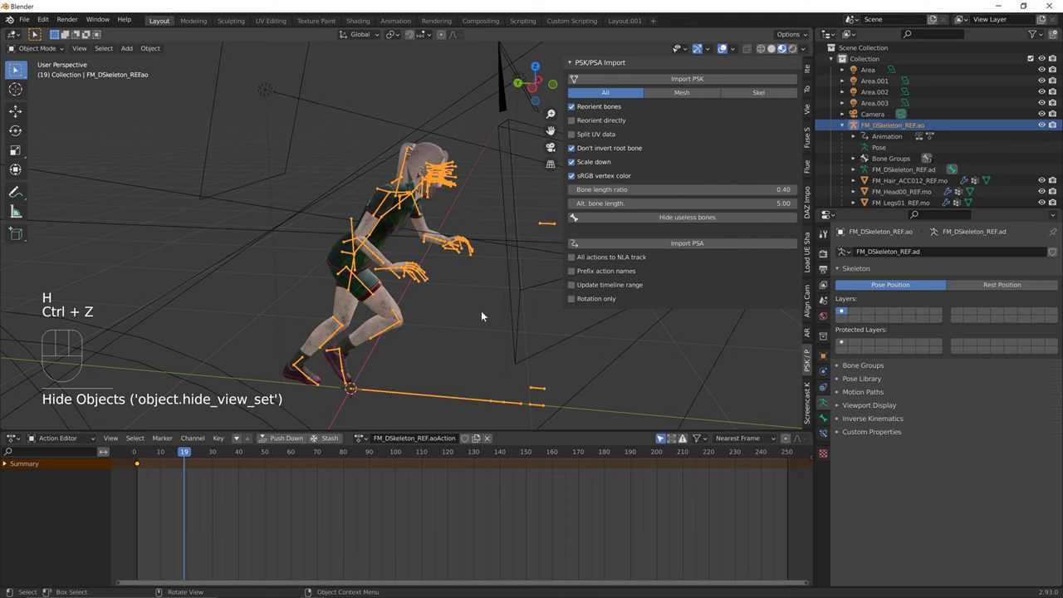
{"action": "key", "text": "g"}
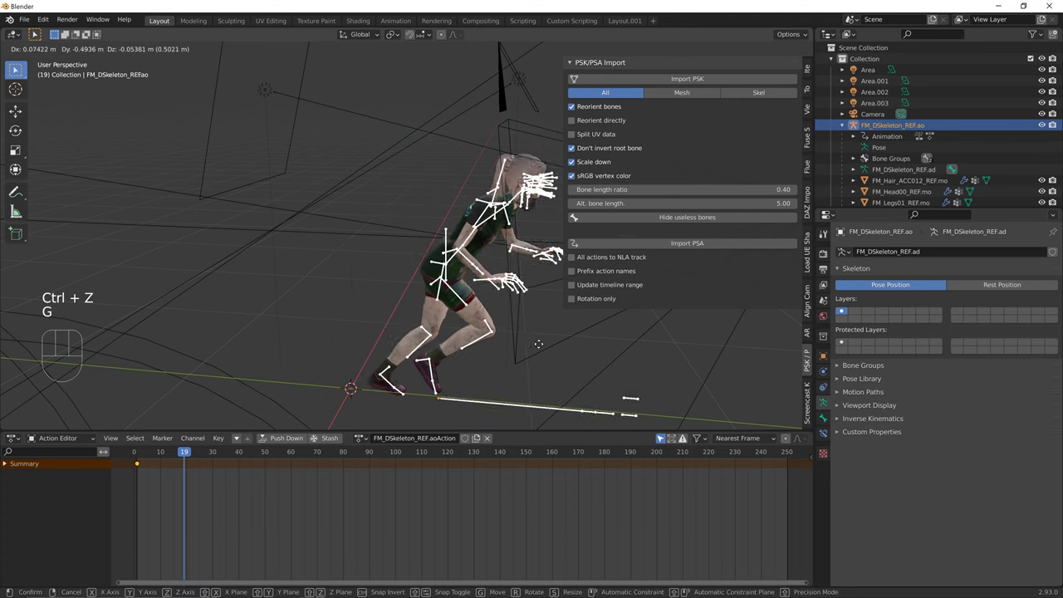
{"action": "left_click", "coordinate": [508, 321]}
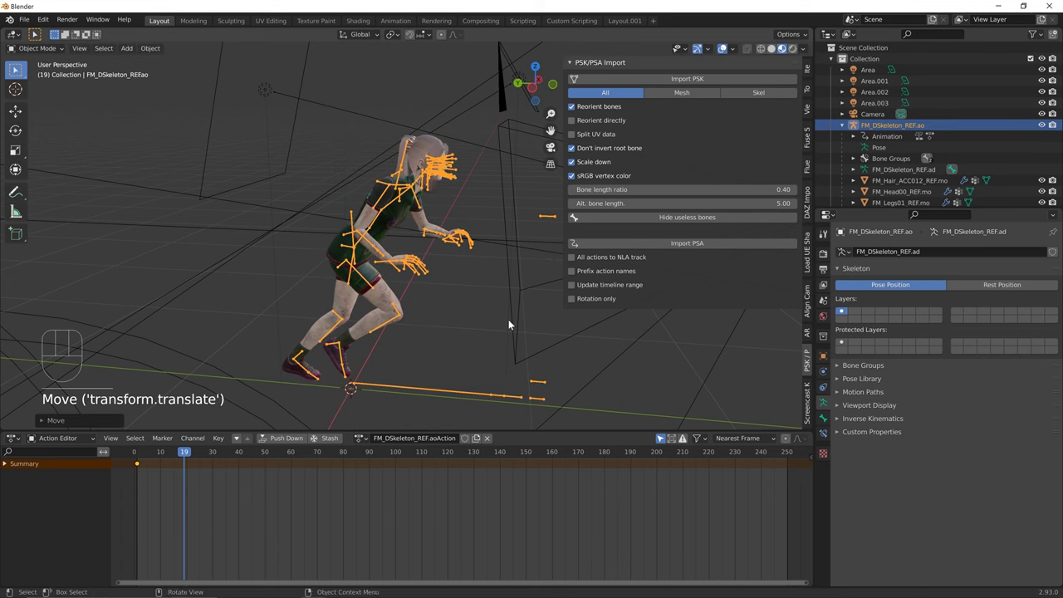
{"action": "key", "text": "ctrl+z"}
Move the armature about 1.65 m in the negative Y direction and insert a Location, Rotation & Scale keyframe at frame 19
{"action": "key", "text": "g"}
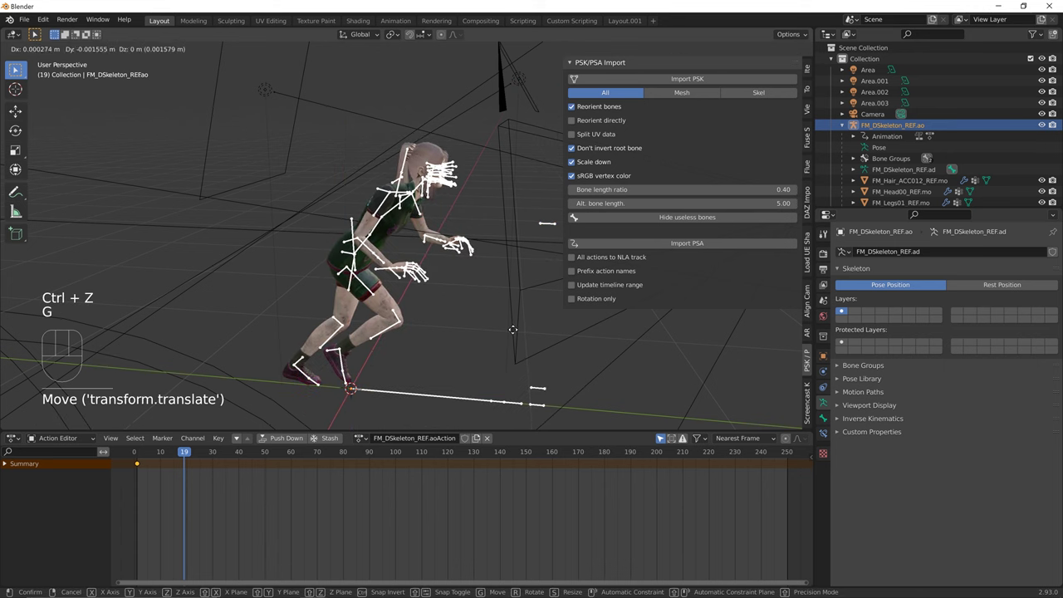
{"action": "key", "text": "y"}
{"action": "left_click", "coordinate": [794, 399]}
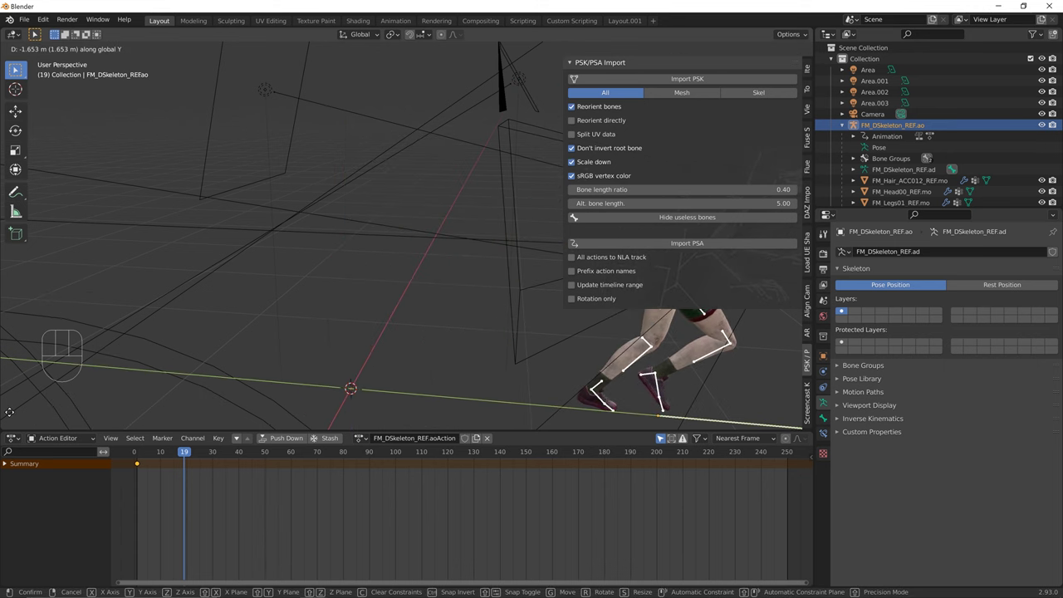
{"action": "middle_click_drag", "start_coordinate": [315, 364], "coordinate": [228, 390], "text": "shift"}
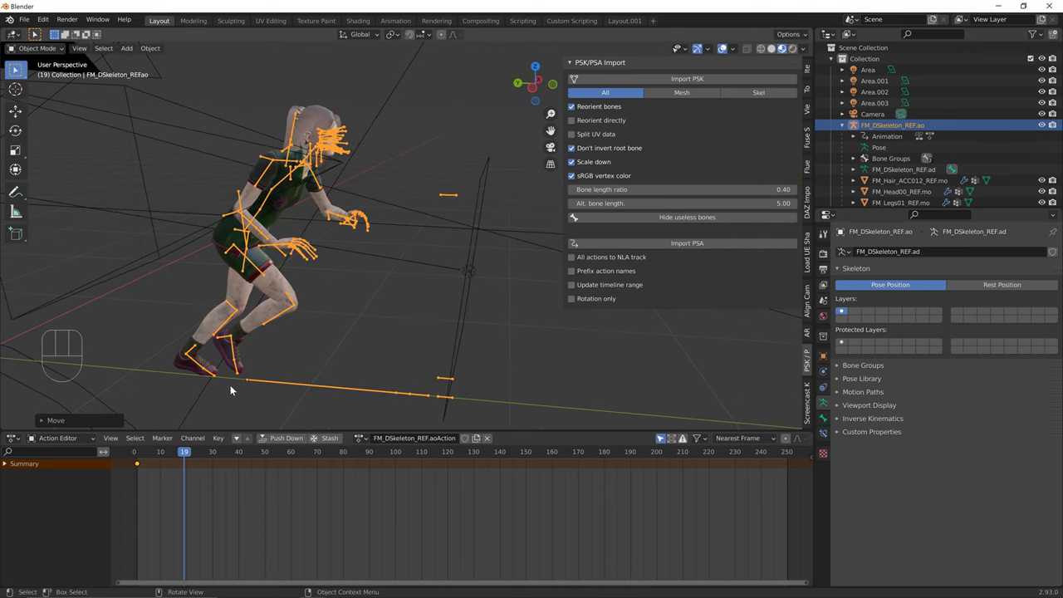
{"action": "key", "text": "i"}
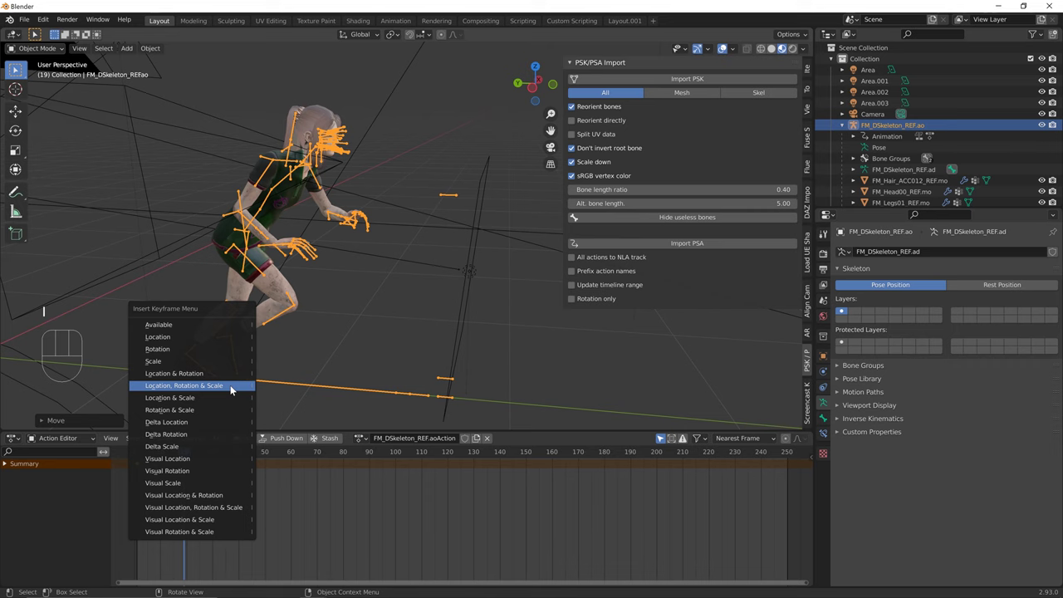
{"action": "left_click", "coordinate": [231, 385]}
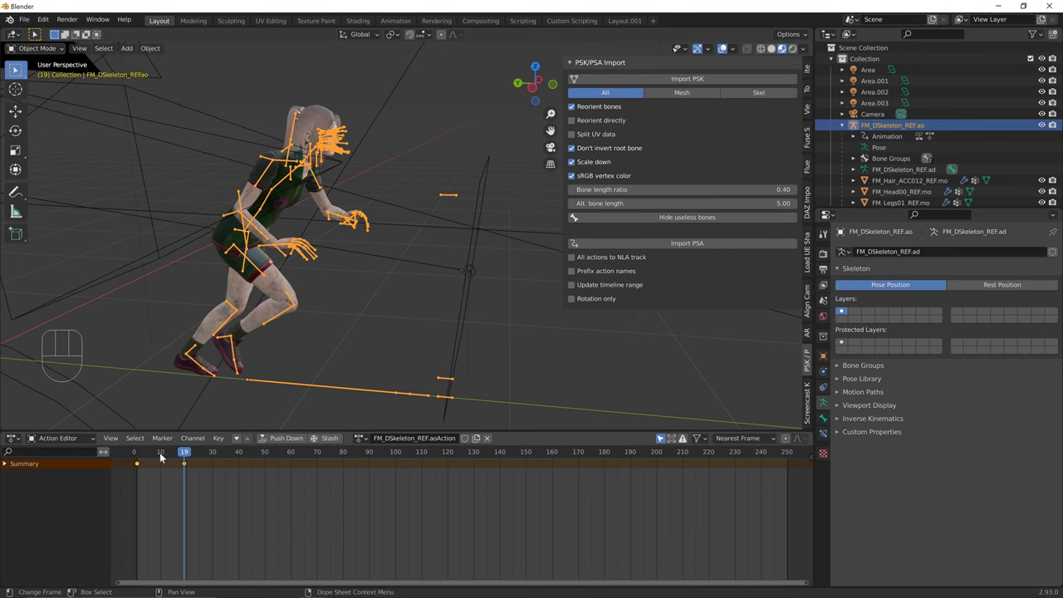
Play and scrub the timeline from the start to examine the armature's forward travel during the run and the rescue animation
{"action": "left_click_drag", "start_coordinate": [161, 456], "coordinate": [137, 453]}
{"action": "middle_click_drag", "start_coordinate": [249, 249], "coordinate": [208, 266]}
{"action": "middle_click_drag", "start_coordinate": [272, 287], "coordinate": [425, 287], "text": "shift"}
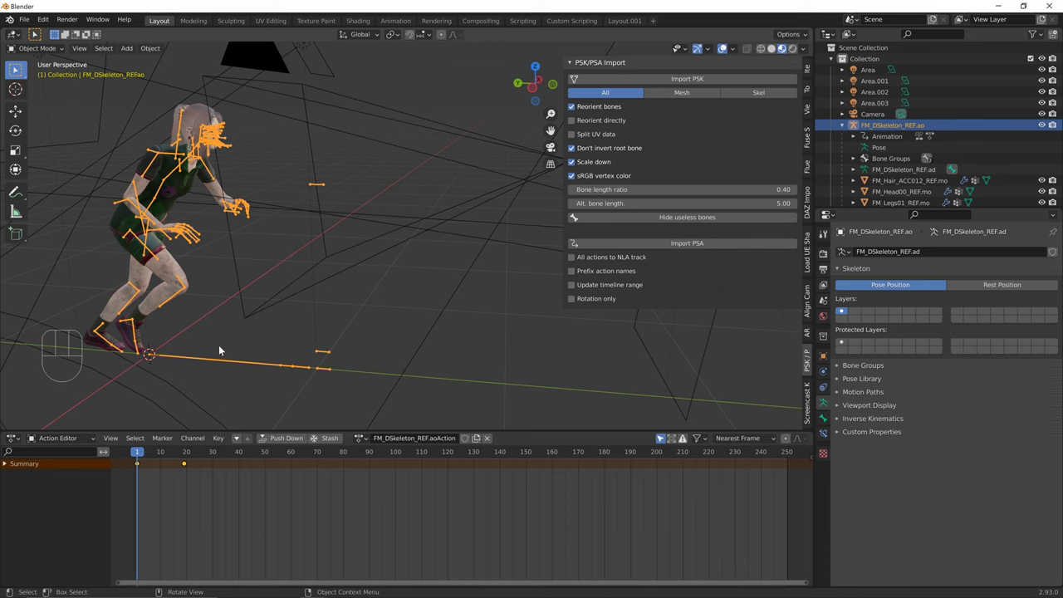
{"action": "left_click", "coordinate": [190, 469]}
{"action": "key", "text": "space"}
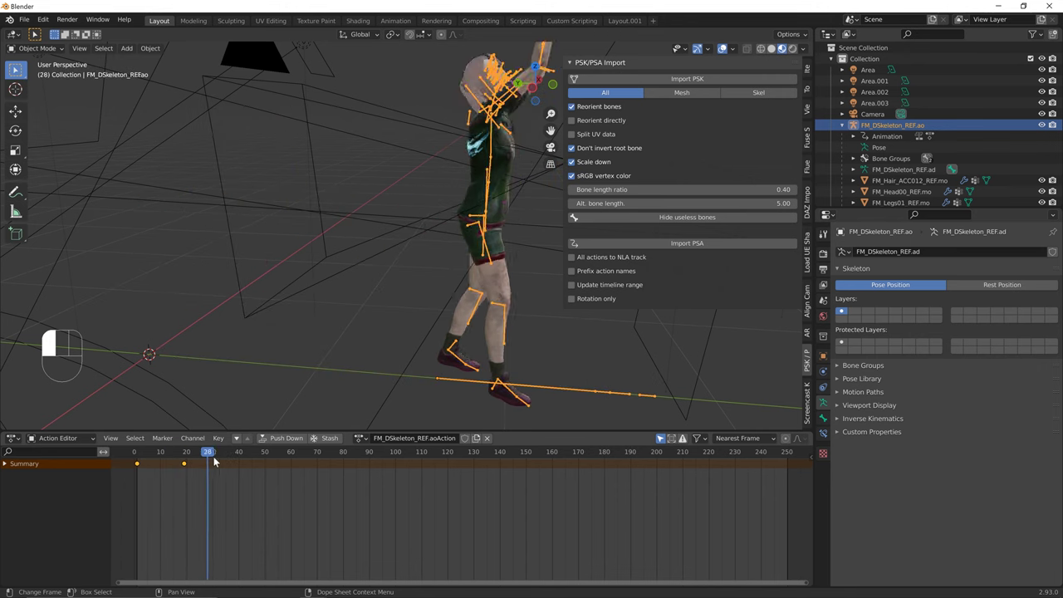
{"action": "left_click", "coordinate": [139, 453]}
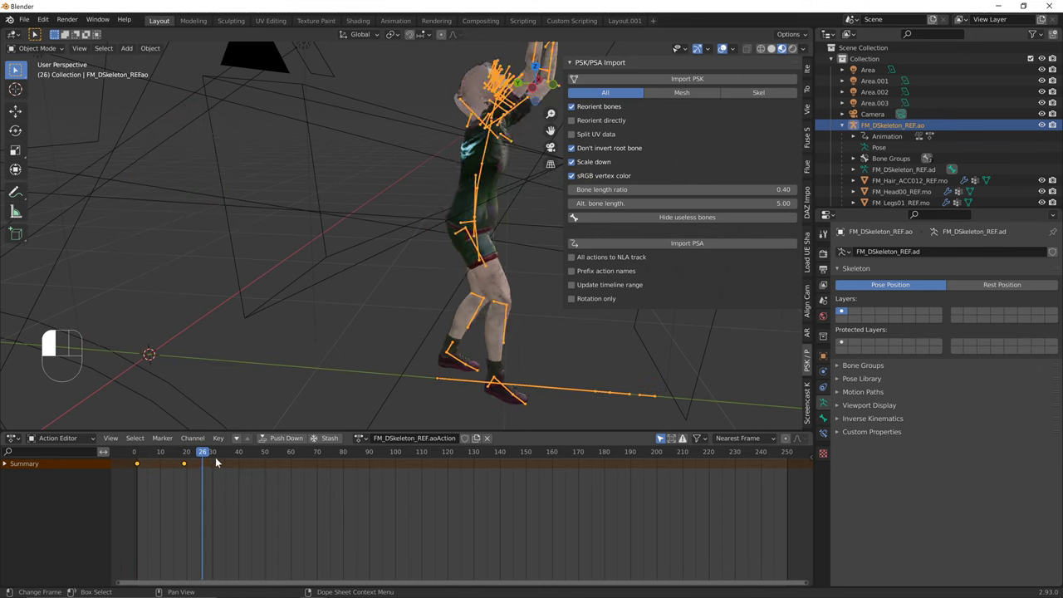
{"action": "key", "text": "space"}
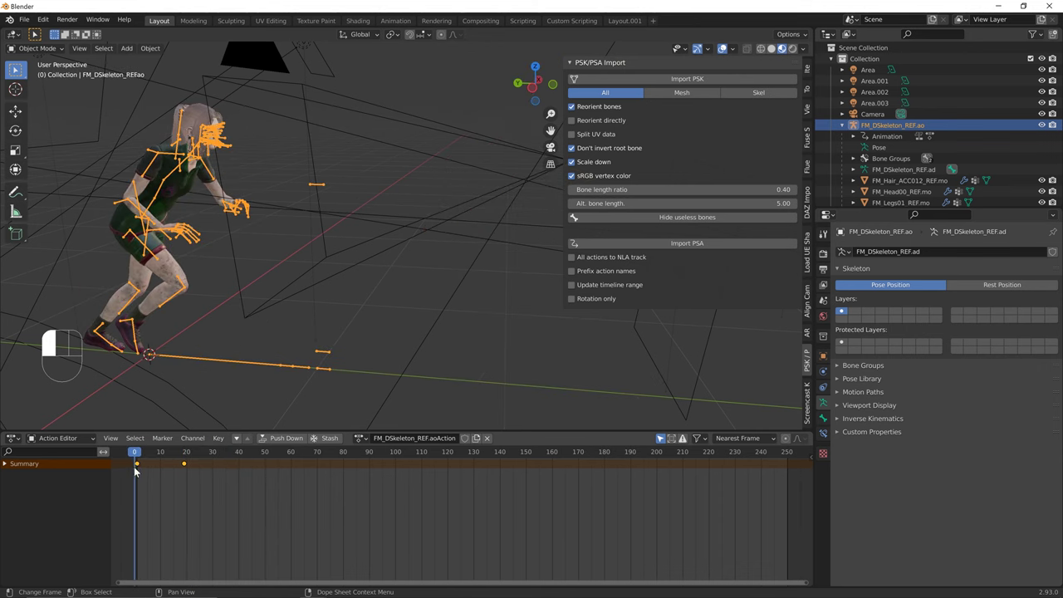
{"action": "key", "text": "space"}
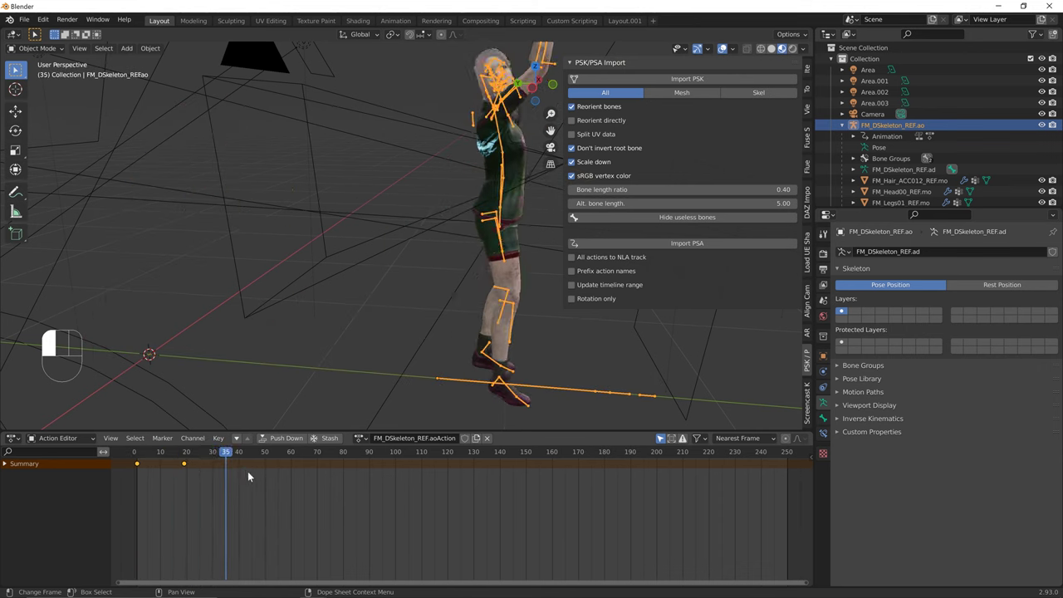
{"action": "left_click_drag", "start_coordinate": [248, 471], "coordinate": [154, 471]}
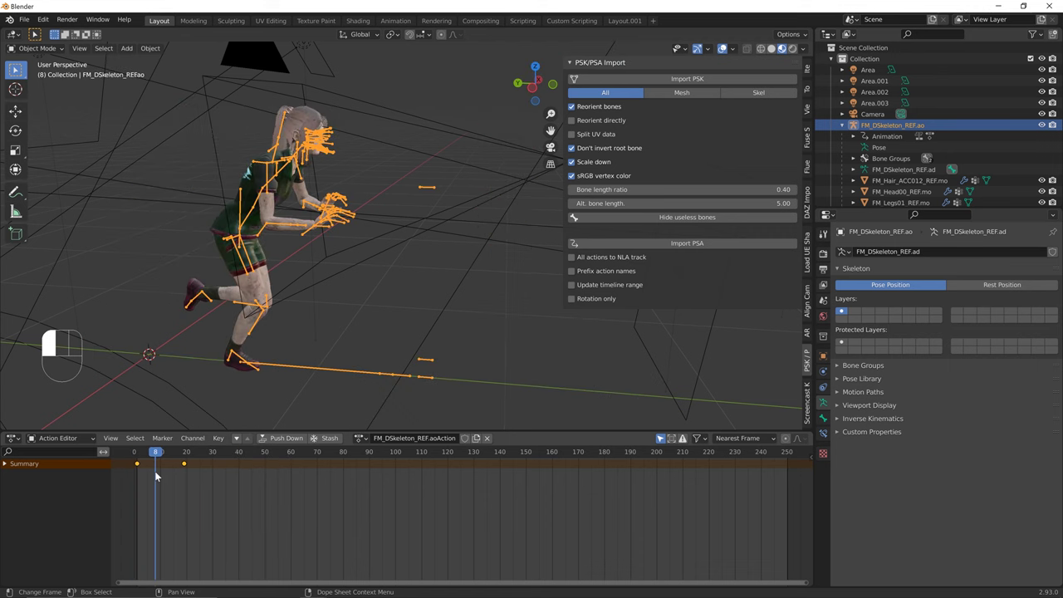
Change the Action Editor area to the Nonlinear Animation editor
{"action": "left_click", "coordinate": [13, 438]}
{"action": "key", "text": "Escape"}
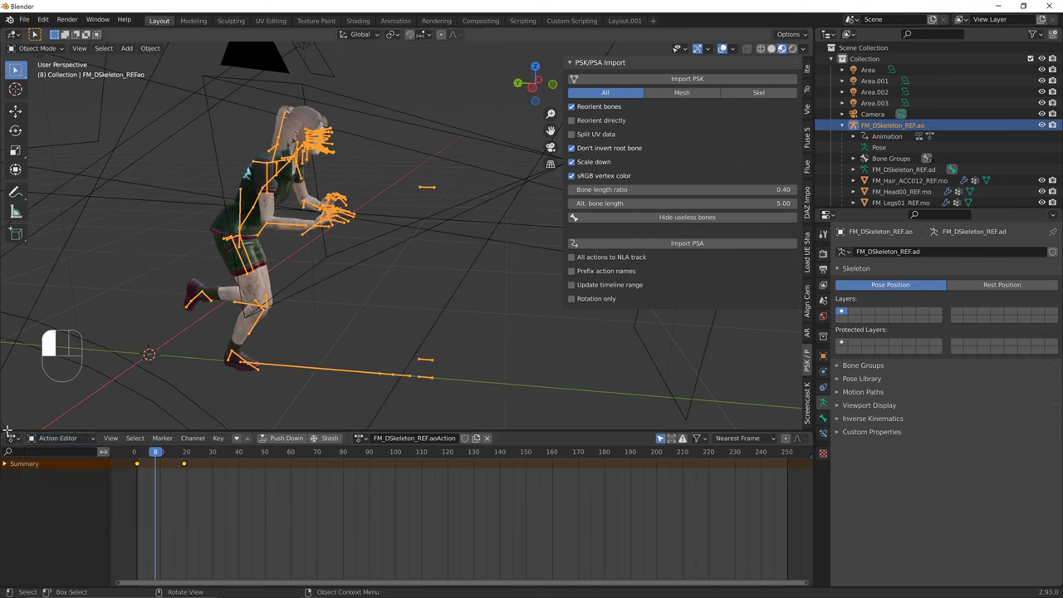
{"action": "left_click", "coordinate": [12, 438]}
{"action": "left_click", "coordinate": [177, 516]}
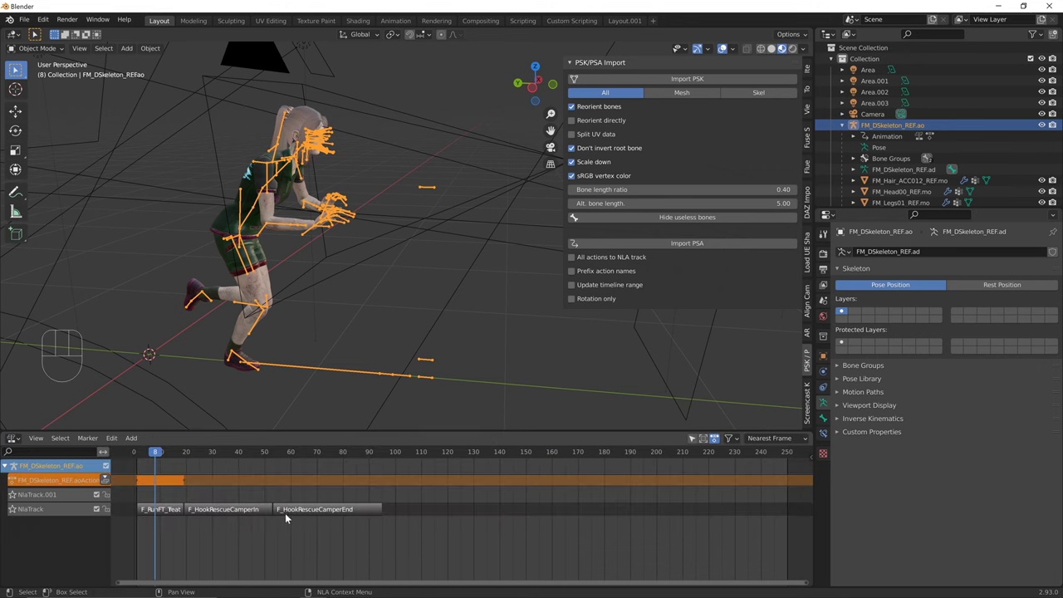
Push the armature's keyframed movement action down into its own NLA strip and scrub the timeline to frame 68 to check the motion
{"action": "left_click", "coordinate": [181, 510]}
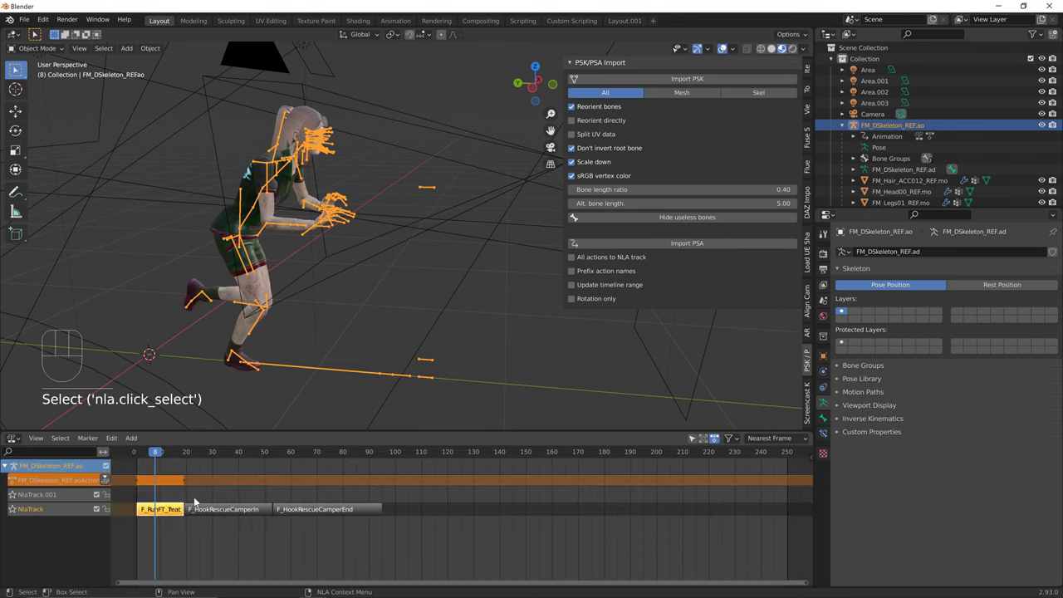
{"action": "left_click", "coordinate": [104, 481]}
{"action": "mouse_move", "coordinate": [157, 453]}
{"action": "left_mouse_down"}
{"action": "mouse_move", "coordinate": [130, 453]}
{"action": "mouse_move", "coordinate": [191, 453]}
{"action": "mouse_move", "coordinate": [152, 456]}
{"action": "left_mouse_up"}
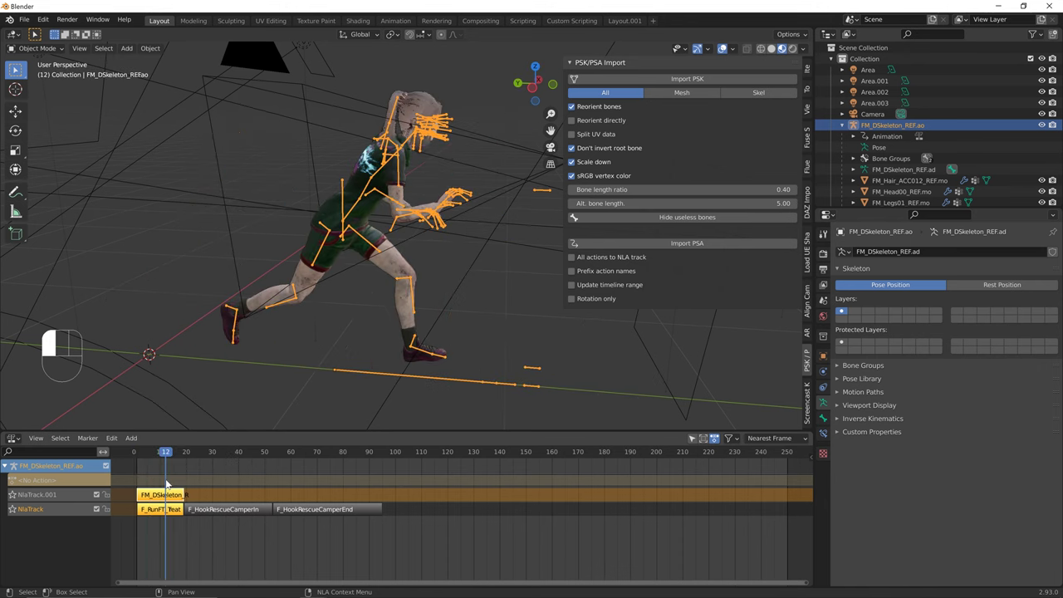
{"action": "left_click", "coordinate": [184, 522]}
{"action": "left_click", "coordinate": [234, 512]}
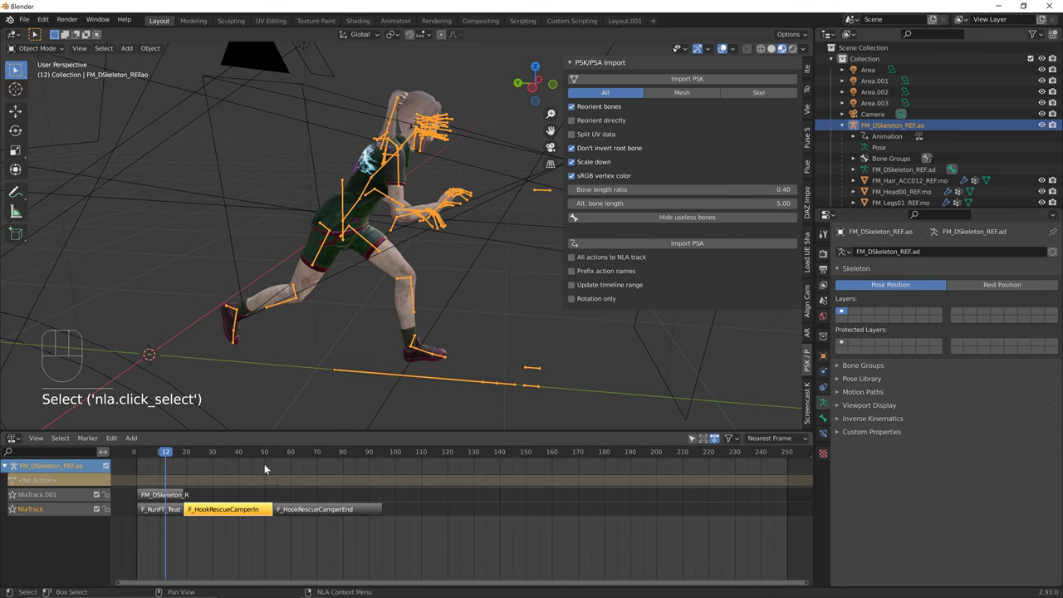
{"action": "left_click_drag", "start_coordinate": [242, 455], "coordinate": [311, 464]}
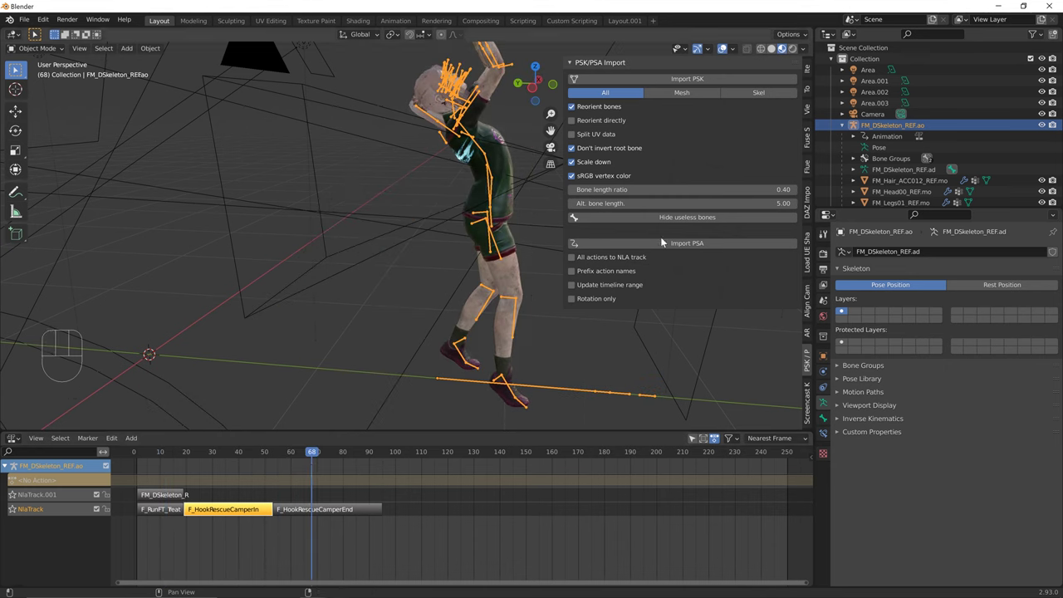
Import the PSA animation FM_MenuIdleInterupt_NoItem.psa from the Animation folder under Campers\Feng
{"action": "left_click", "coordinate": [711, 242]}
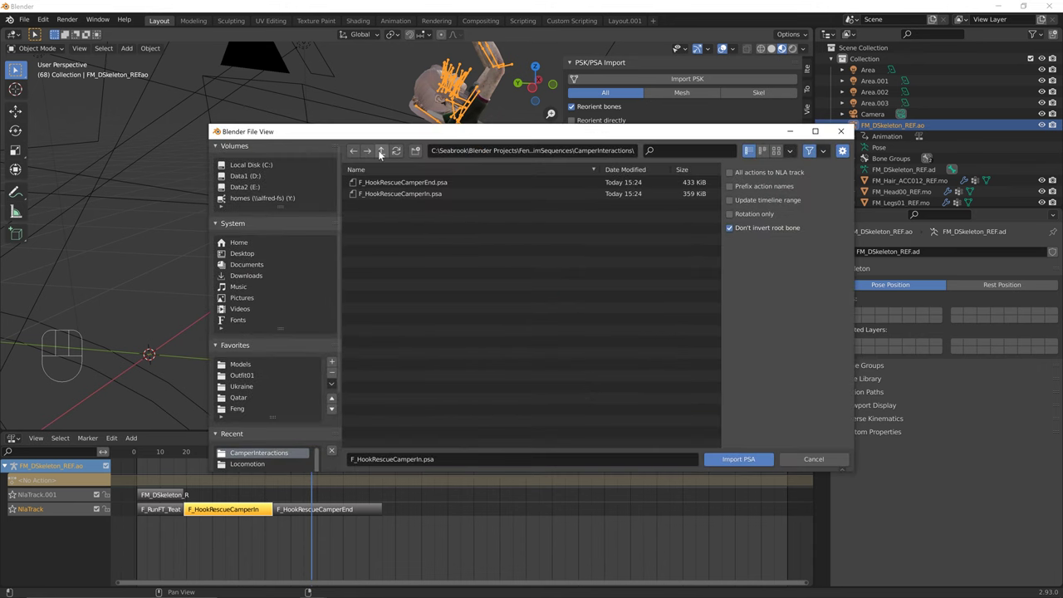
{"action": "left_click", "coordinate": [381, 150]}
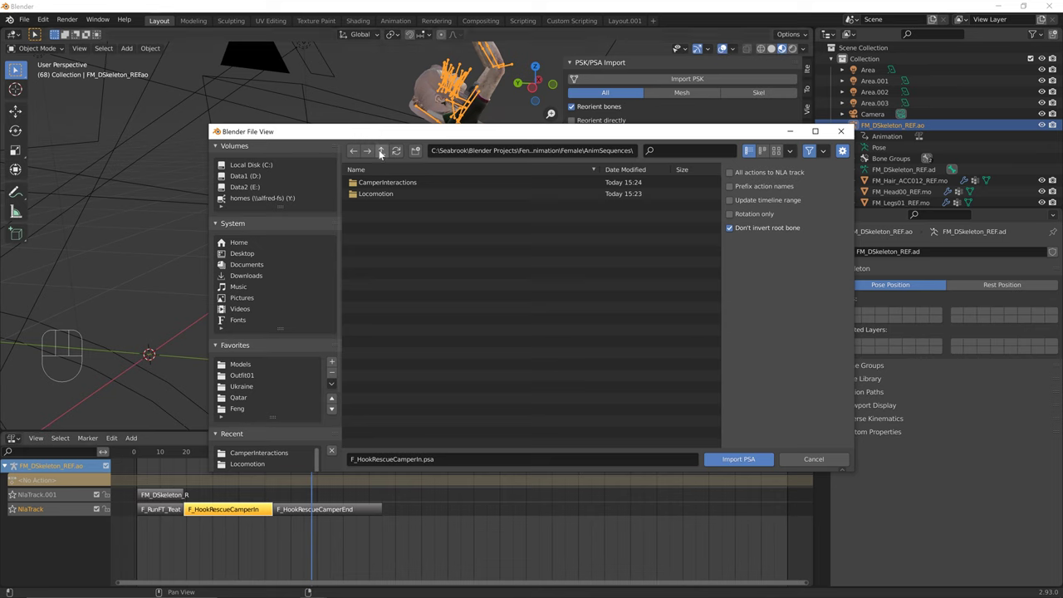
{"action": "left_click", "coordinate": [383, 150]}
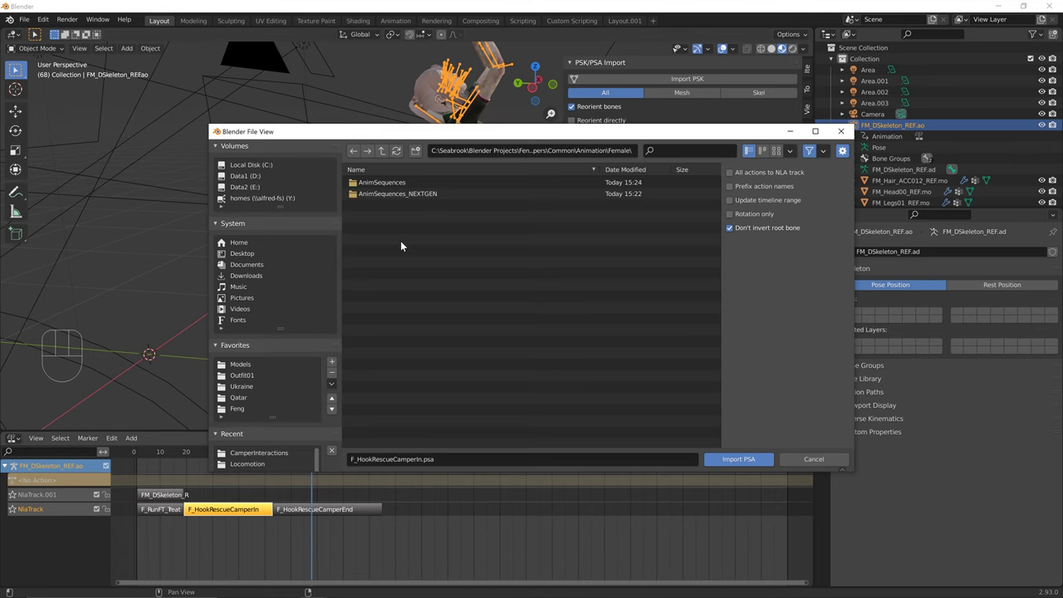
{"action": "left_click", "coordinate": [384, 153]}
{"action": "left_click", "coordinate": [384, 152]}
{"action": "left_click", "coordinate": [384, 152]}
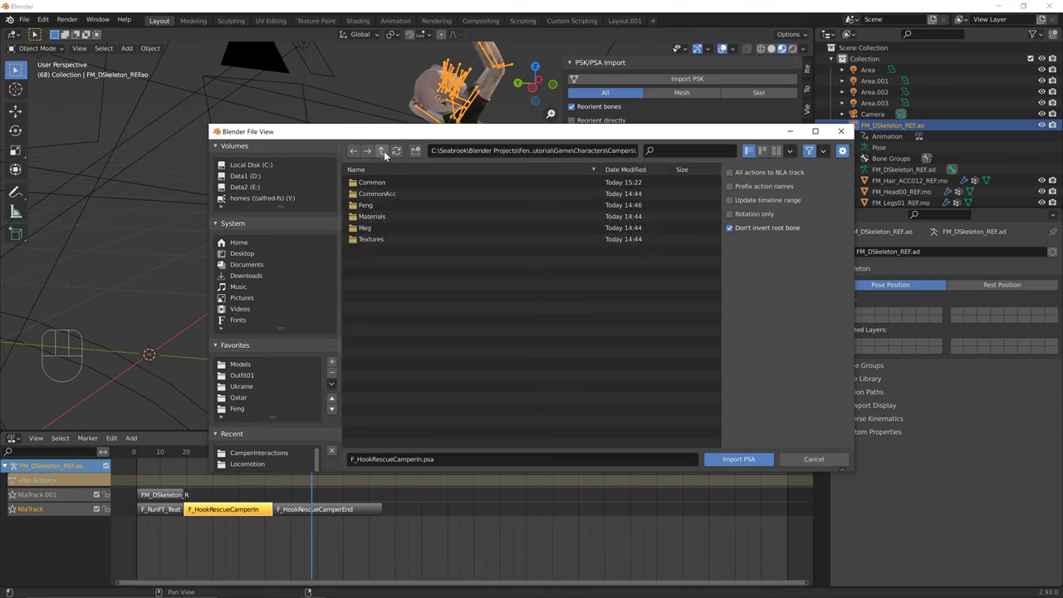
{"action": "double_click", "coordinate": [382, 203]}
{"action": "double_click", "coordinate": [384, 180]}
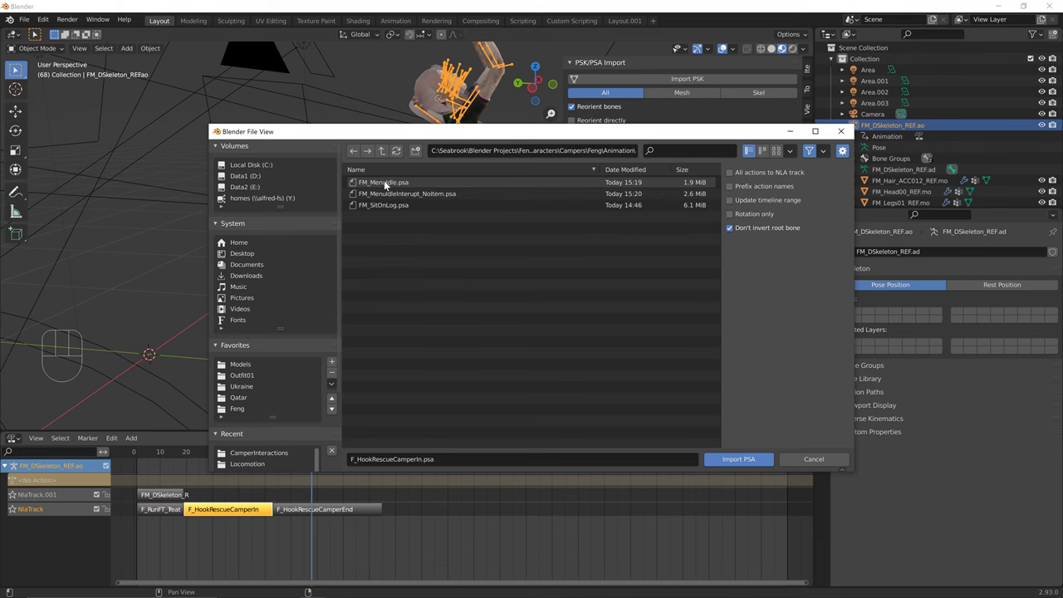
{"action": "left_click", "coordinate": [404, 194]}
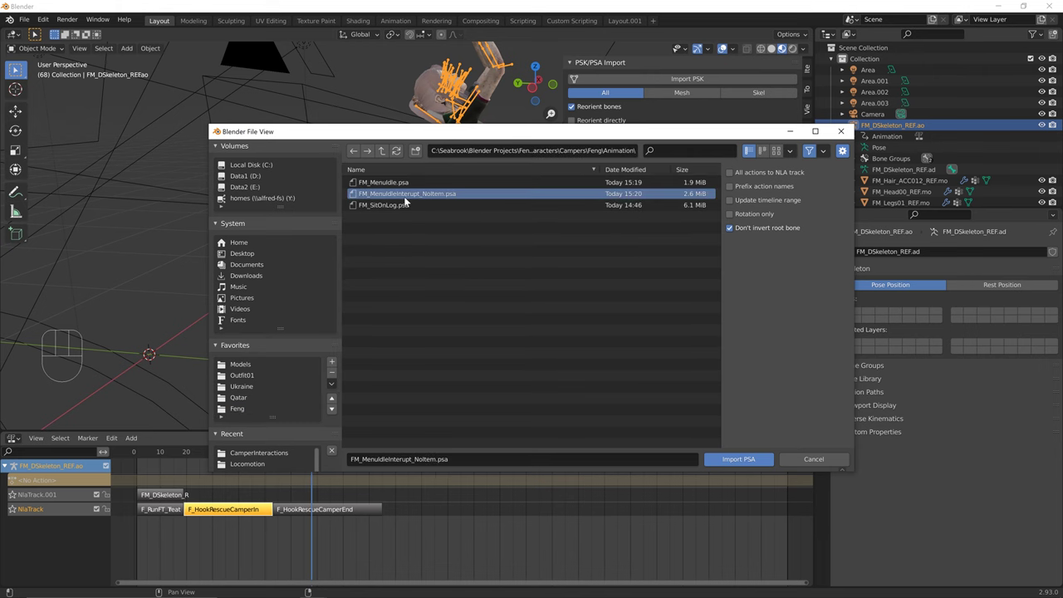
{"action": "double_click", "coordinate": [403, 196]}
Push the imported menu idle action down into an NLA strip and place it on NlaTrack.001 from frame 92, overlapping the end of F_HookRescueCamperEnd
{"action": "left_click", "coordinate": [257, 489]}
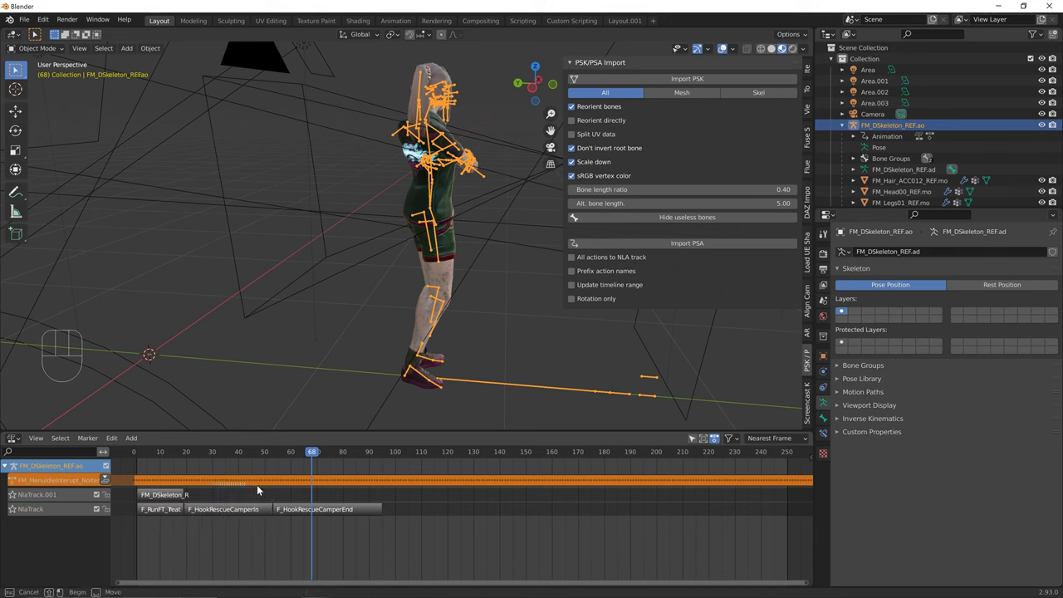
{"action": "left_click_drag", "start_coordinate": [257, 485], "coordinate": [118, 480]}
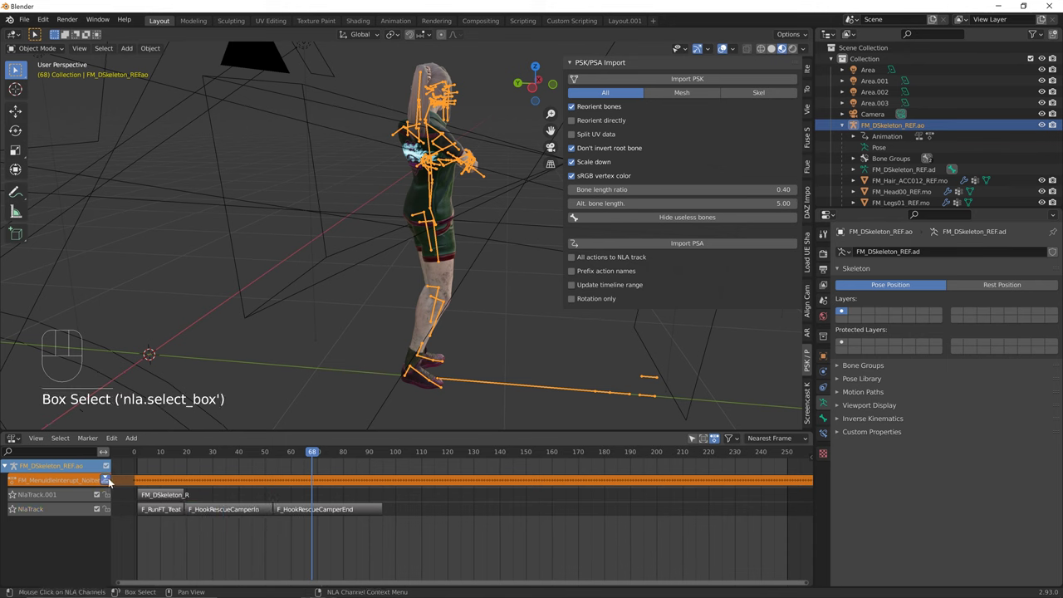
{"action": "left_click", "coordinate": [104, 480]}
{"action": "left_click_drag", "start_coordinate": [185, 496], "coordinate": [435, 541]}
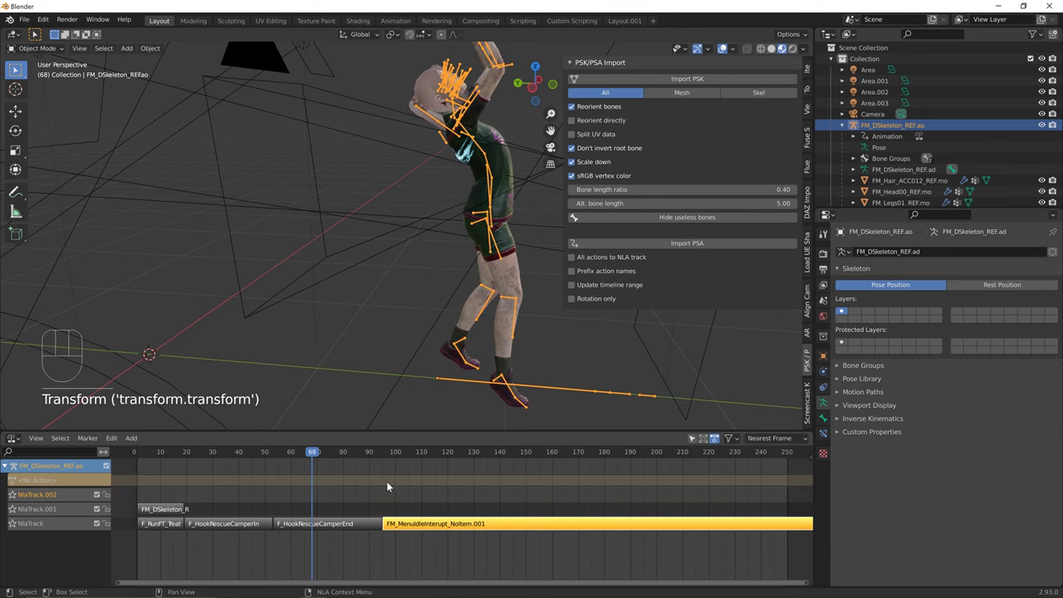
{"action": "left_click_drag", "start_coordinate": [344, 451], "coordinate": [369, 495]}
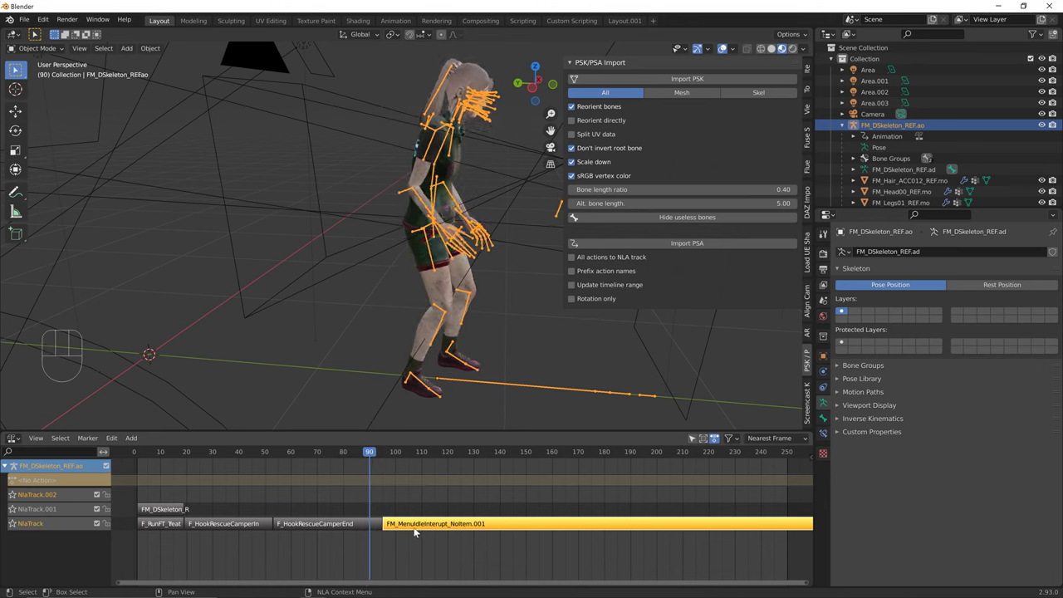
{"action": "left_click_drag", "start_coordinate": [414, 532], "coordinate": [388, 512]}
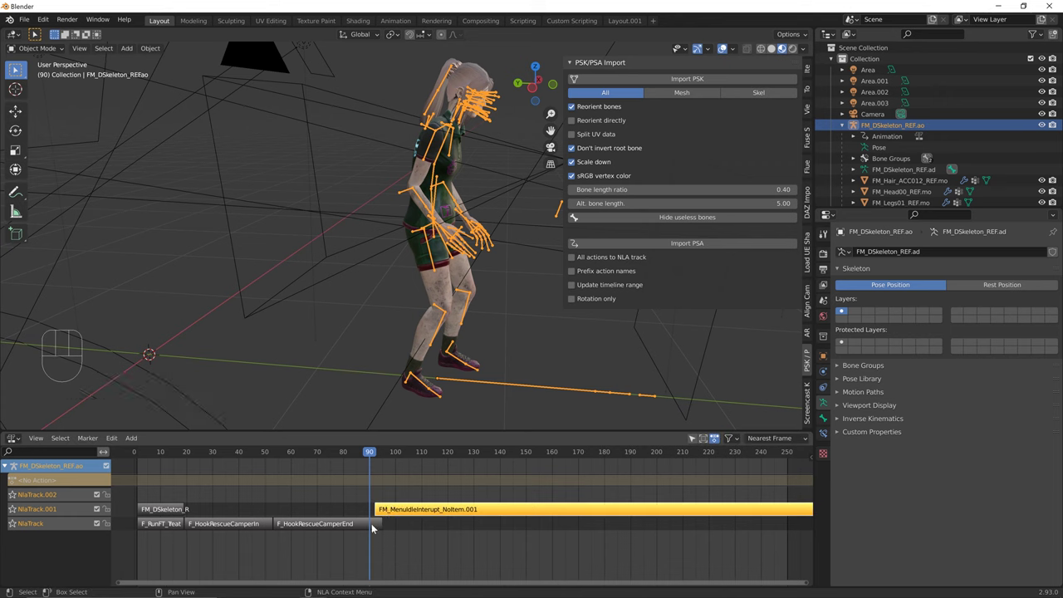
Show the strip properties of F_HookRescueCamperEnd in the Nonlinear Animation editor and set its blend out to 5.200
{"action": "left_click", "coordinate": [371, 524]}
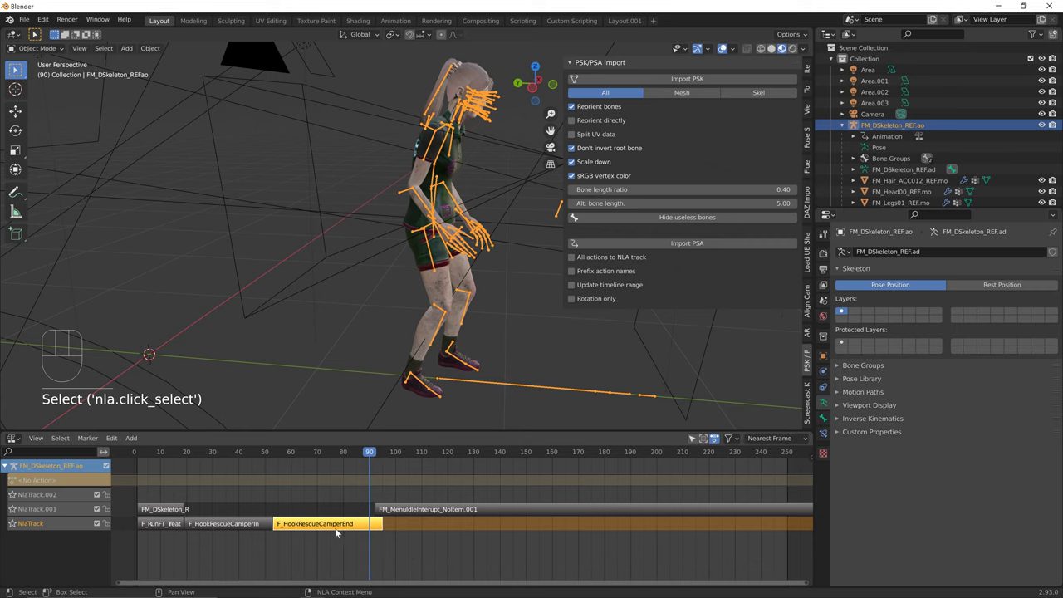
{"action": "key", "text": "n"}
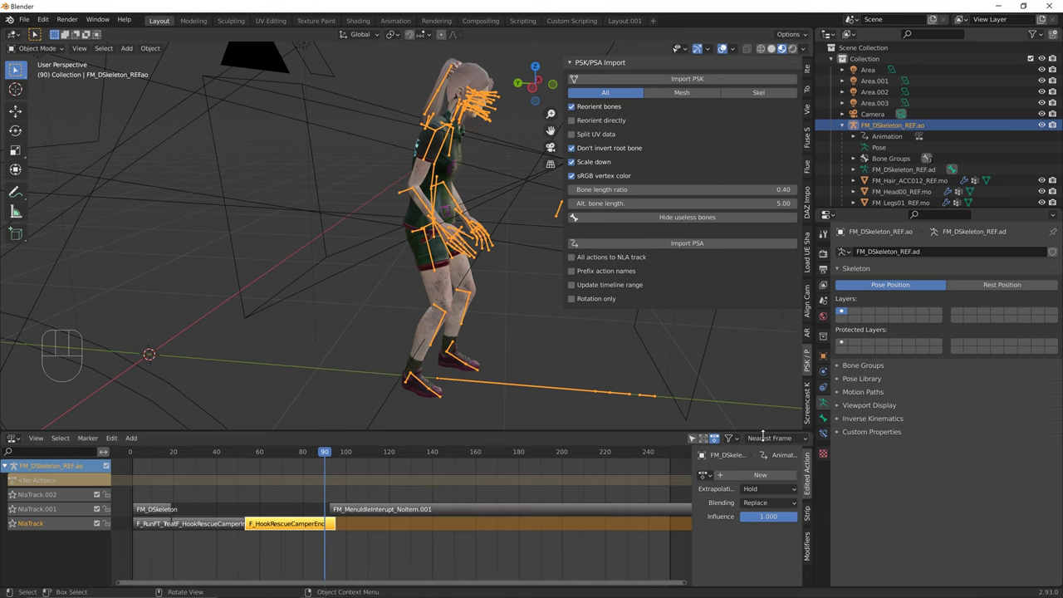
{"action": "left_click_drag", "start_coordinate": [761, 430], "coordinate": [769, 359]}
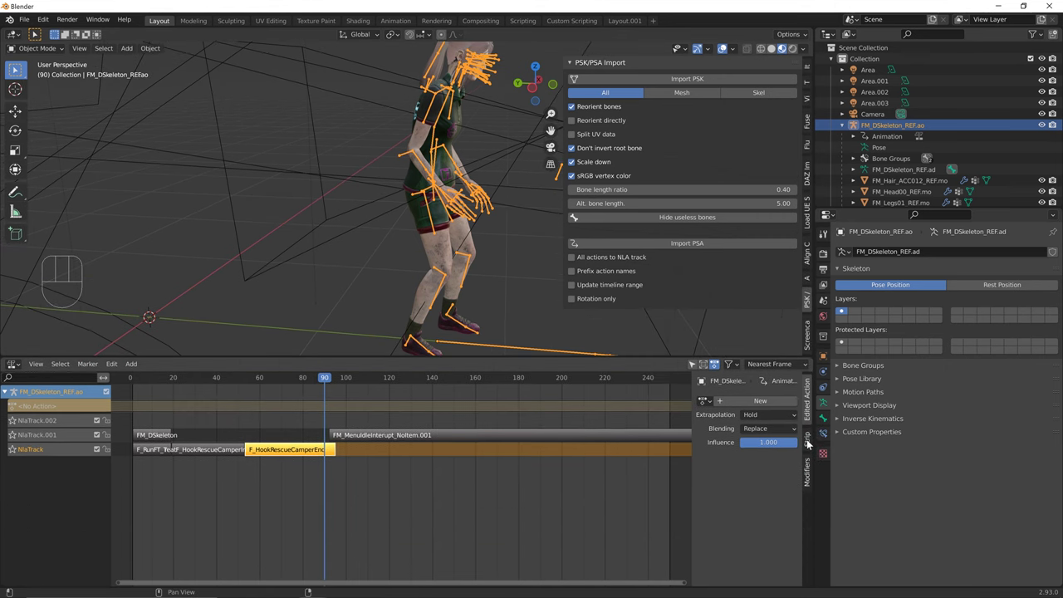
{"action": "left_click", "coordinate": [807, 440]}
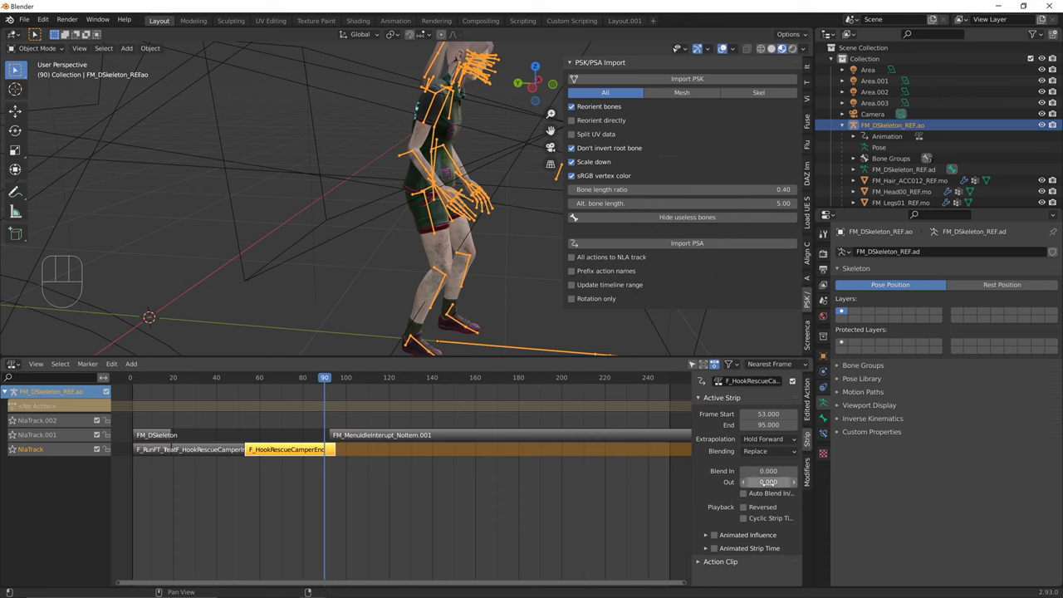
{"action": "left_click_drag", "start_coordinate": [768, 483], "coordinate": [772, 481]}
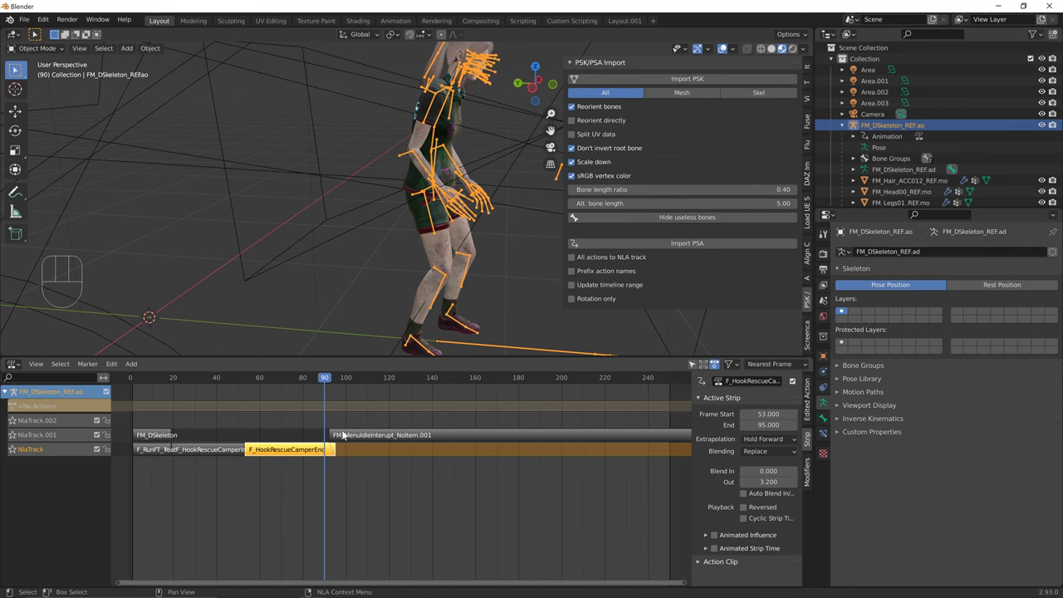
{"action": "middle_click_drag", "start_coordinate": [375, 444], "coordinate": [528, 438], "text": "ctrl"}
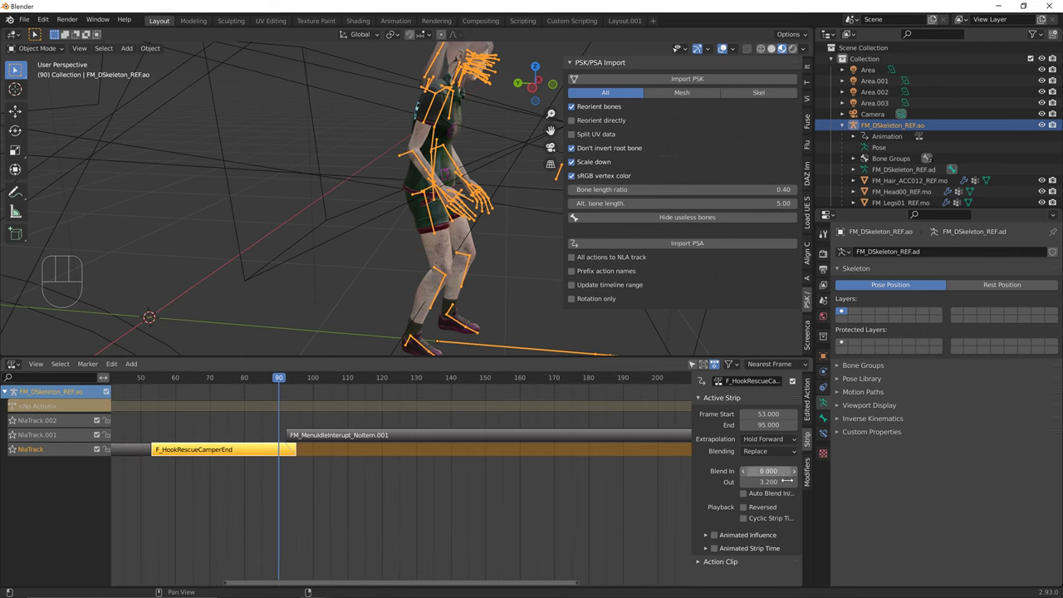
{"action": "left_click_drag", "start_coordinate": [786, 481], "coordinate": [797, 481]}
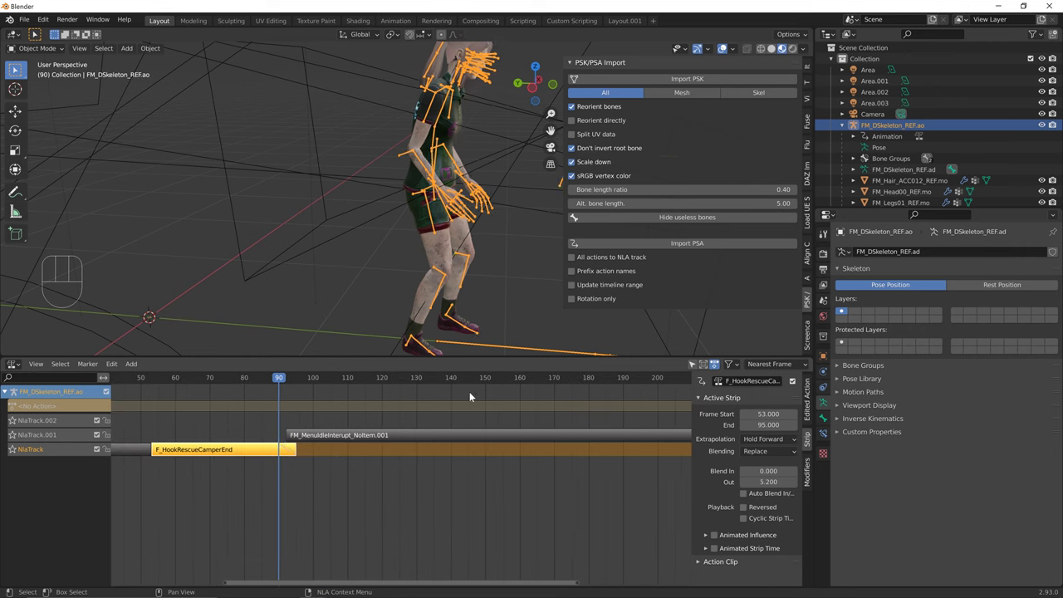
Set the blend in of the FM_MenuIdleInterupt_NoItem.001 strip to 8.000
{"action": "left_click", "coordinate": [478, 432]}
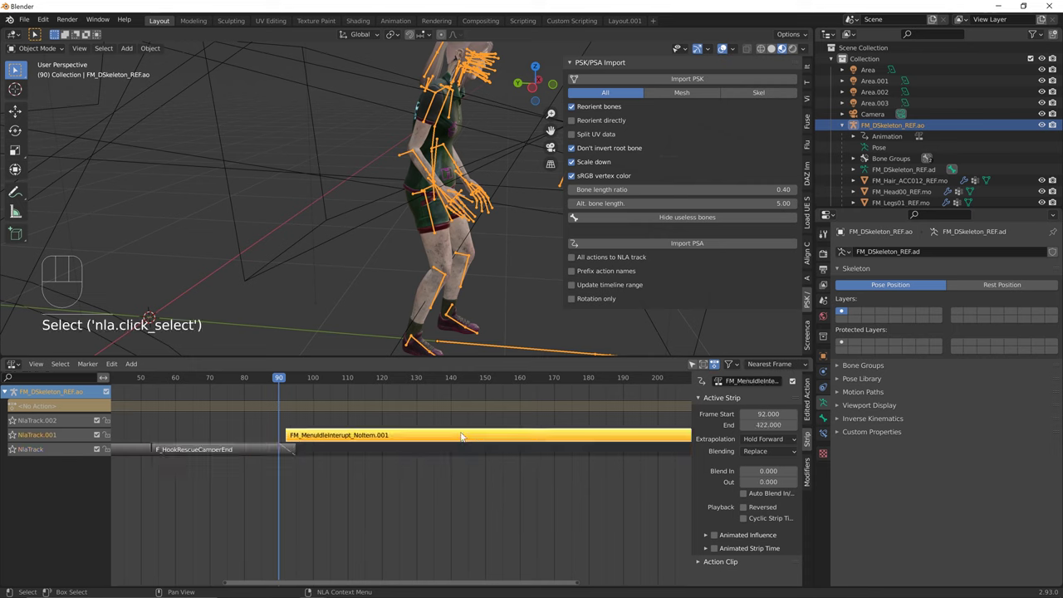
{"action": "left_click_drag", "start_coordinate": [768, 471], "coordinate": [794, 471]}
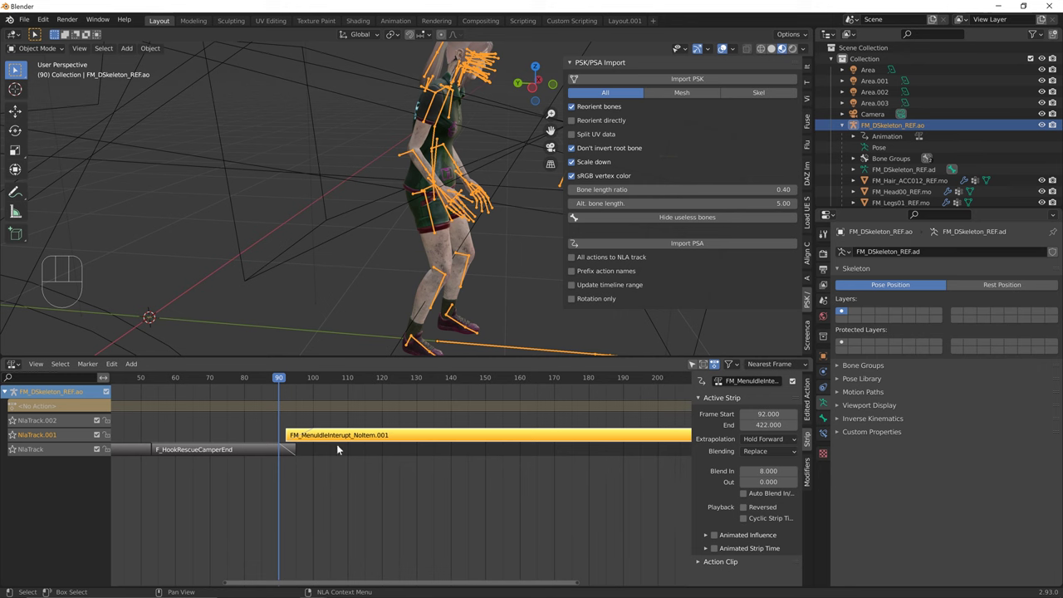
{"action": "left_click", "coordinate": [274, 448]}
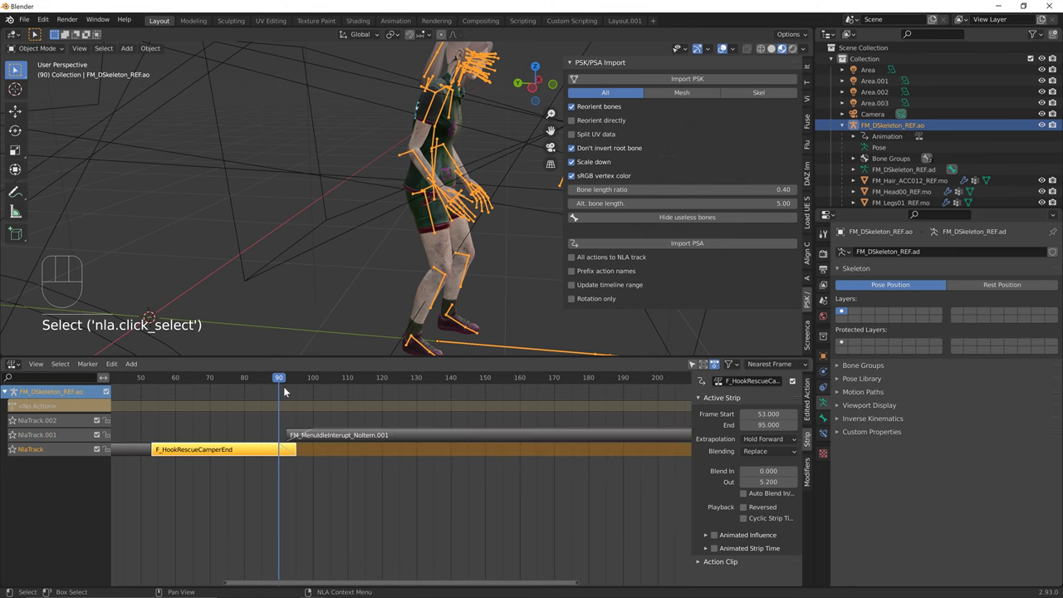
Play and scrub the timeline around frames 90 to 92 to examine the transition from the rescue to the idle animation
{"action": "key", "text": "shift+space"}
{"action": "key", "text": "shift+space"}
{"action": "key", "text": "shift+space"}
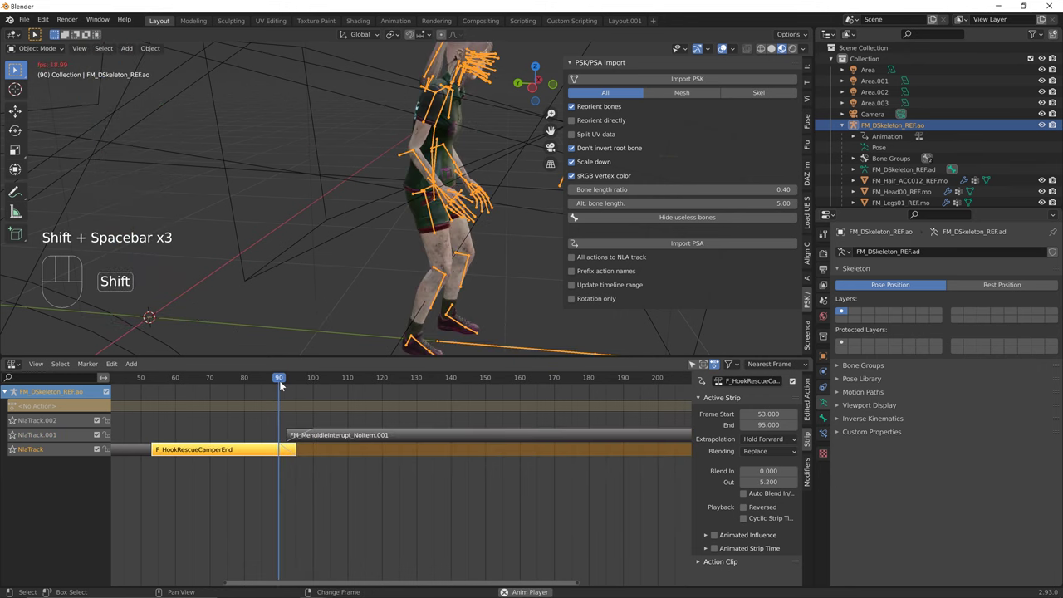
{"action": "key", "text": "shift+space"}
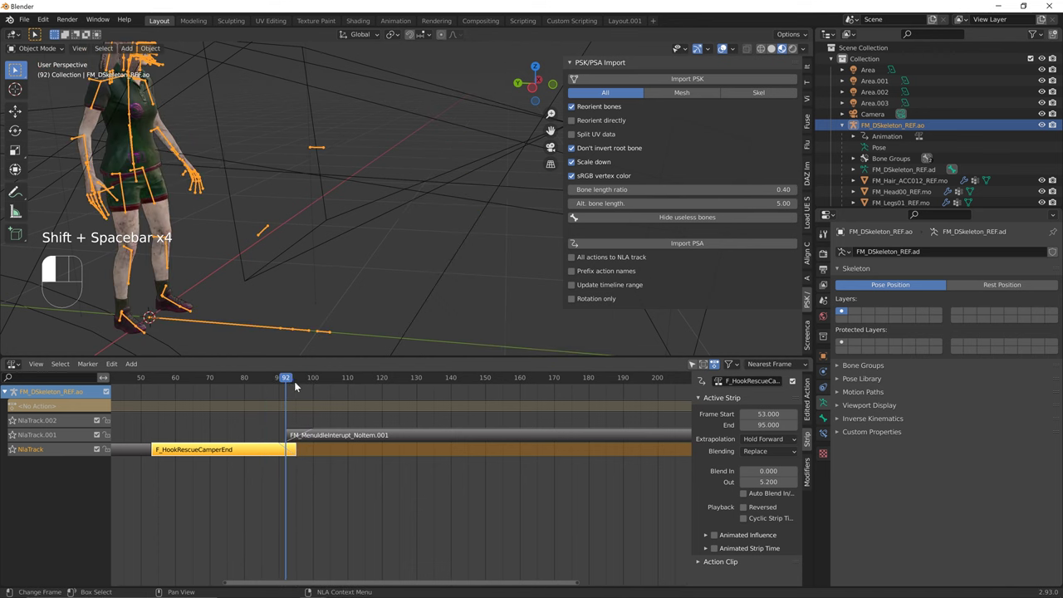
{"action": "left_click_drag", "start_coordinate": [294, 382], "coordinate": [297, 402]}
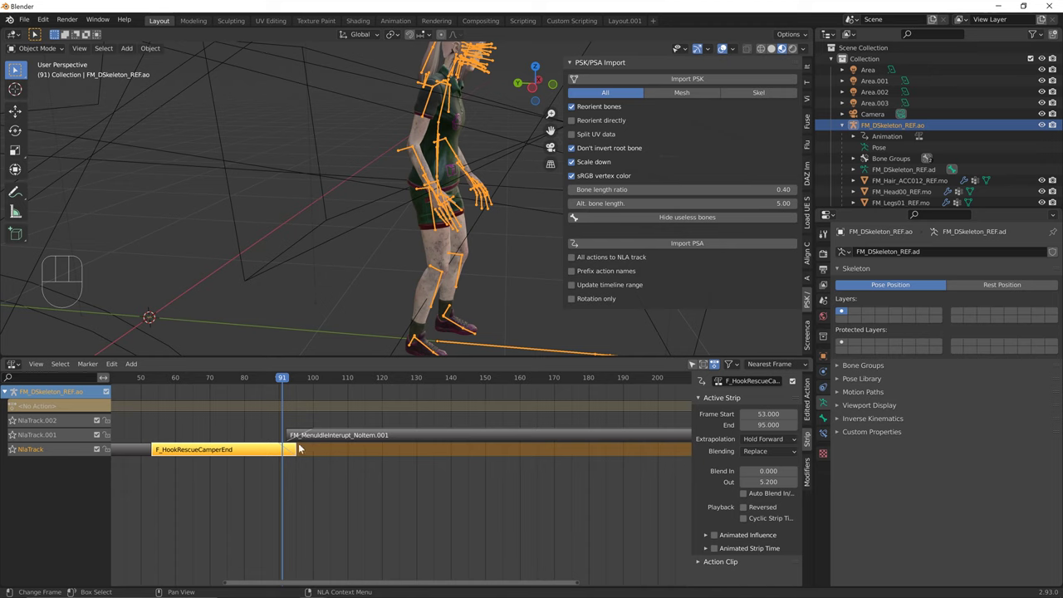
Add an NLA track above the existing ones and move the FM_MenuIdleInterupt_NoItem.001 strip onto it, starting at frame 91
{"action": "left_click_drag", "start_coordinate": [299, 448], "coordinate": [304, 411]}
{"action": "right_click", "coordinate": [61, 421]}
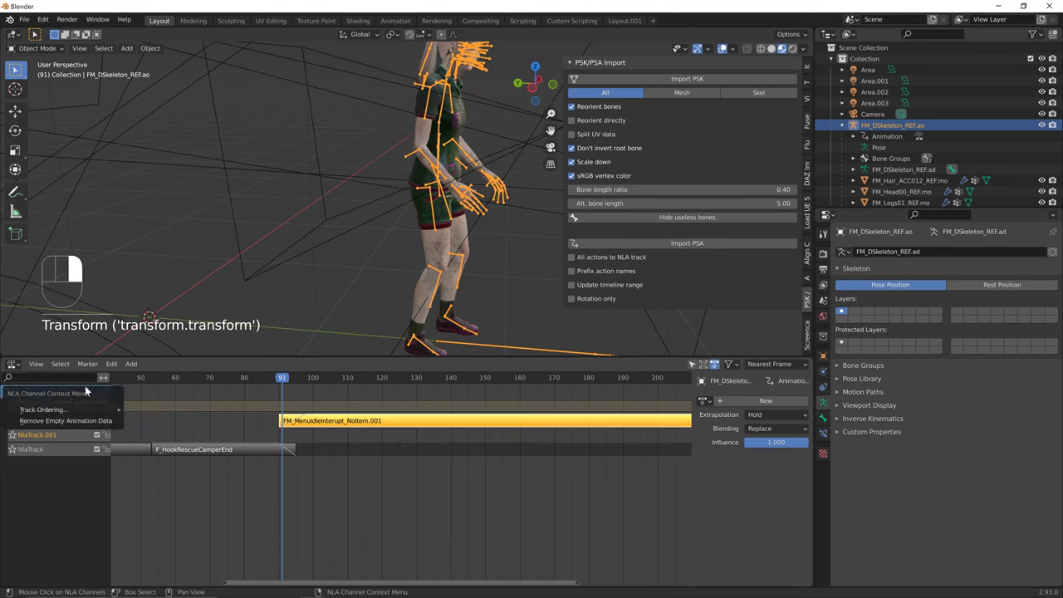
{"action": "right_click", "coordinate": [30, 470]}
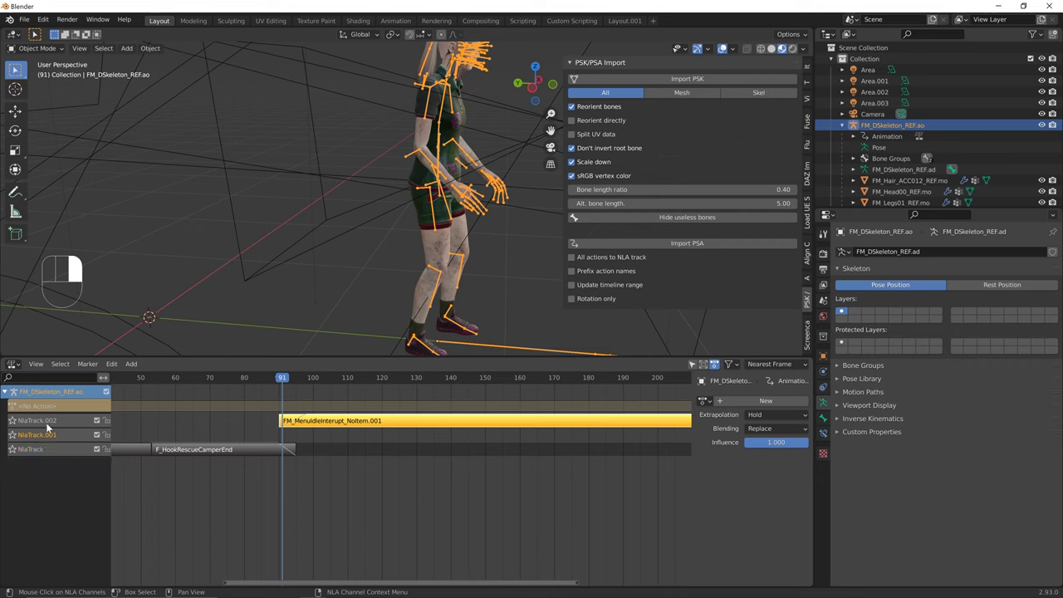
{"action": "right_click", "coordinate": [50, 421]}
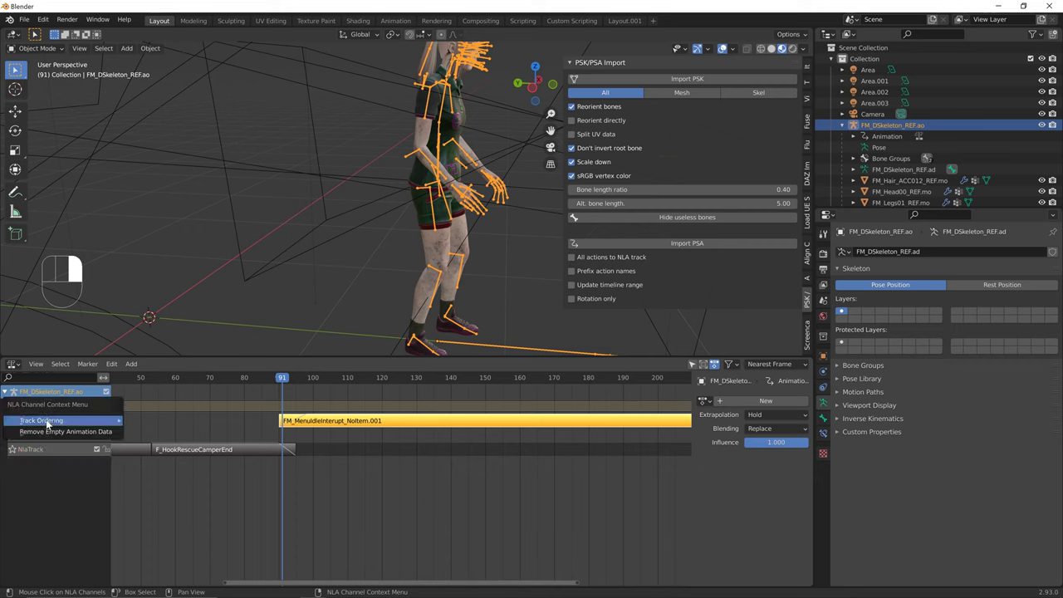
{"action": "left_click", "coordinate": [131, 364]}
{"action": "left_click", "coordinate": [133, 366]}
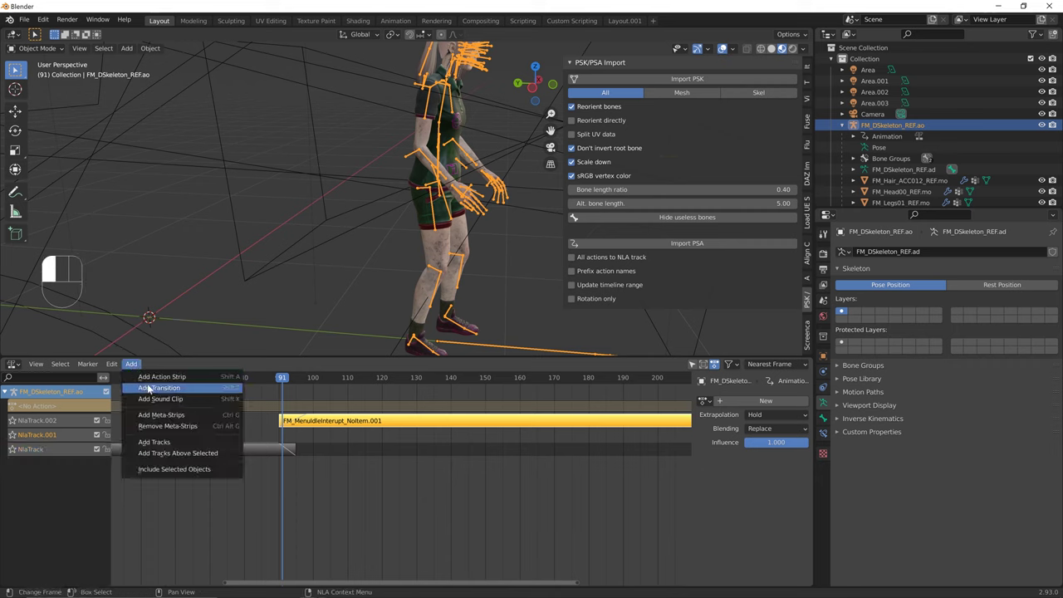
{"action": "left_click", "coordinate": [169, 442]}
{"action": "left_click_drag", "start_coordinate": [310, 438], "coordinate": [317, 416]}
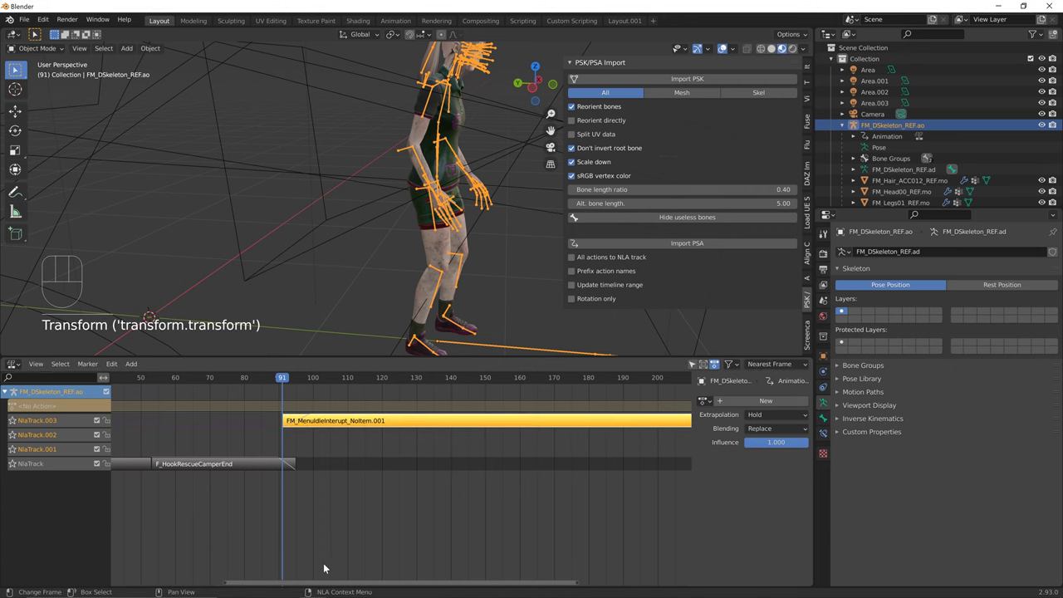
Move the FM_MenuIdleInterupt_NoItem.001 strip back down to NlaTrack.001 starting at frame 91 and scrub to frame 85 to check the transition
{"action": "left_click_drag", "start_coordinate": [332, 581], "coordinate": [191, 579]}
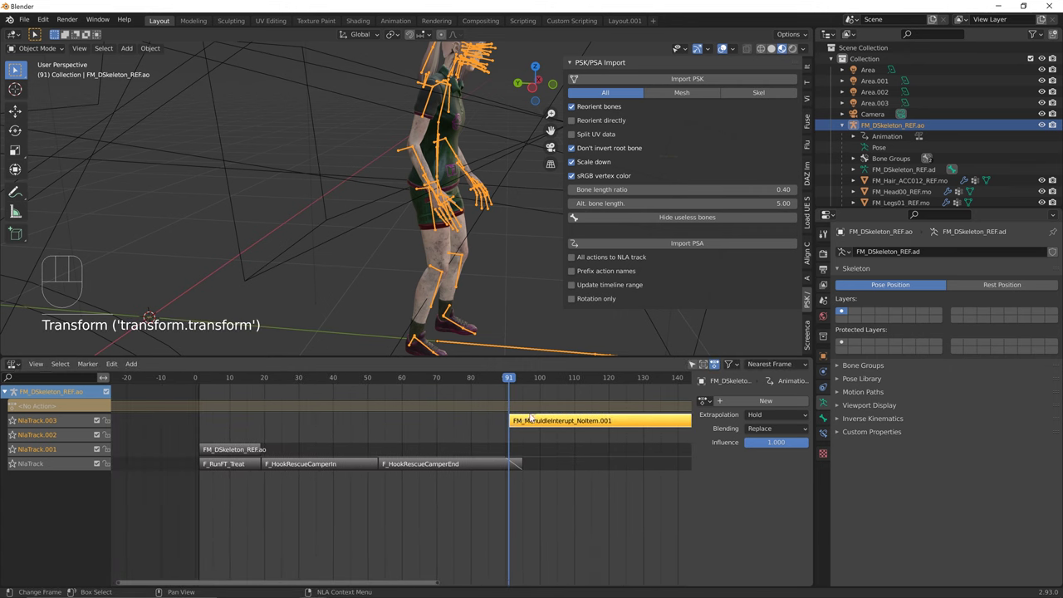
{"action": "left_click_drag", "start_coordinate": [532, 418], "coordinate": [540, 452]}
{"action": "left_click", "coordinate": [236, 449]}
{"action": "left_click", "coordinate": [509, 380]}
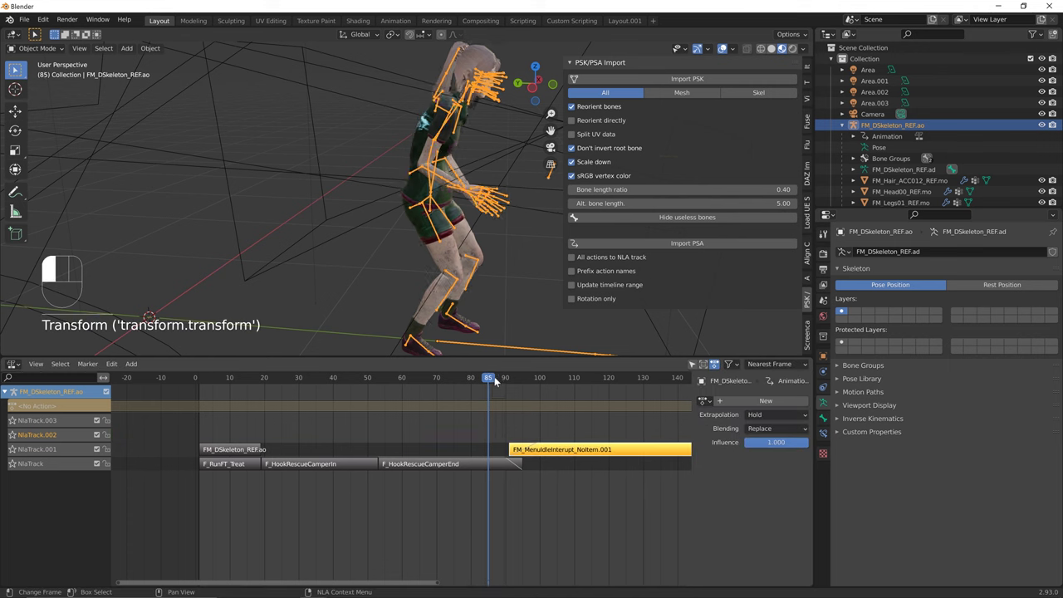
Move the FM_MenuIdleInterupt_NoItem.001 strip up to NlaTrack.002 so that it starts at about frame 90
{"action": "left_click_drag", "start_coordinate": [511, 382], "coordinate": [250, 415]}
{"action": "left_click", "coordinate": [233, 450]}
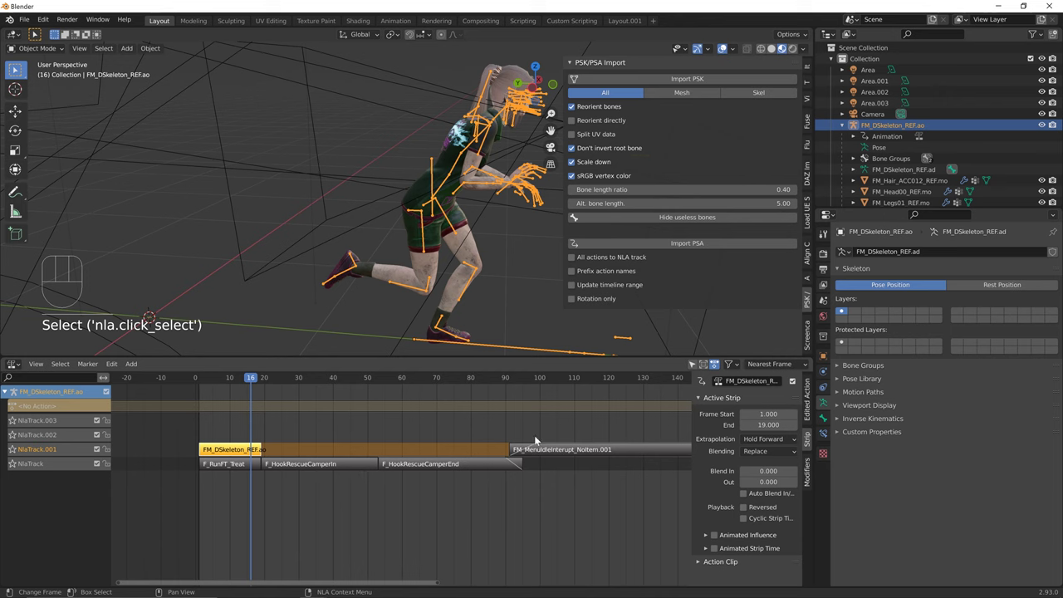
{"action": "left_click_drag", "start_coordinate": [534, 435], "coordinate": [531, 420]}
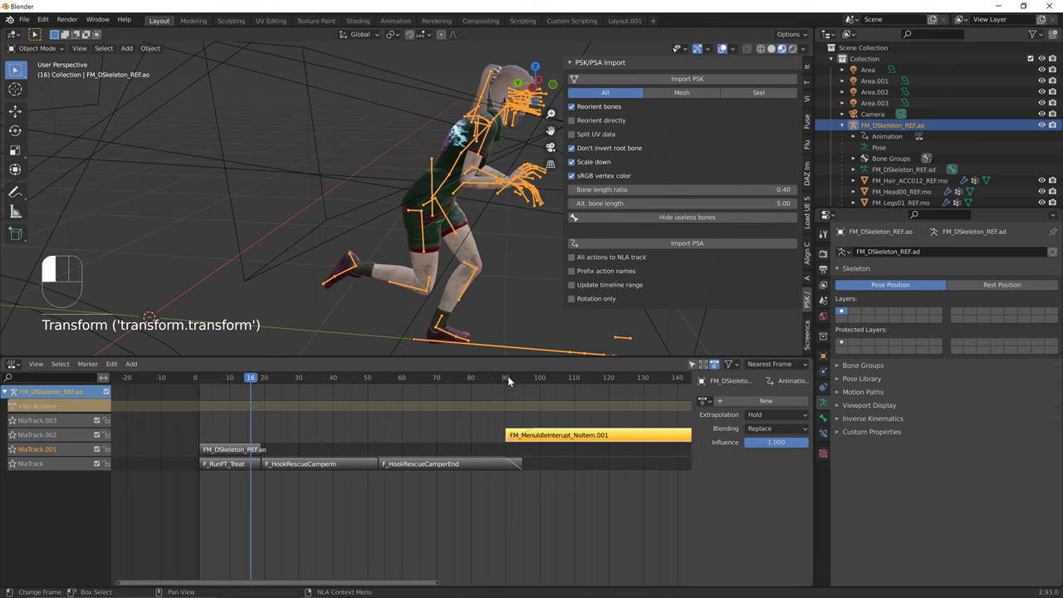
Play the transition into the menu idle strip from about frame 83 and inspect the F_HookRescueCamperEnd strip's blend settings
{"action": "key", "text": "shift+space"}
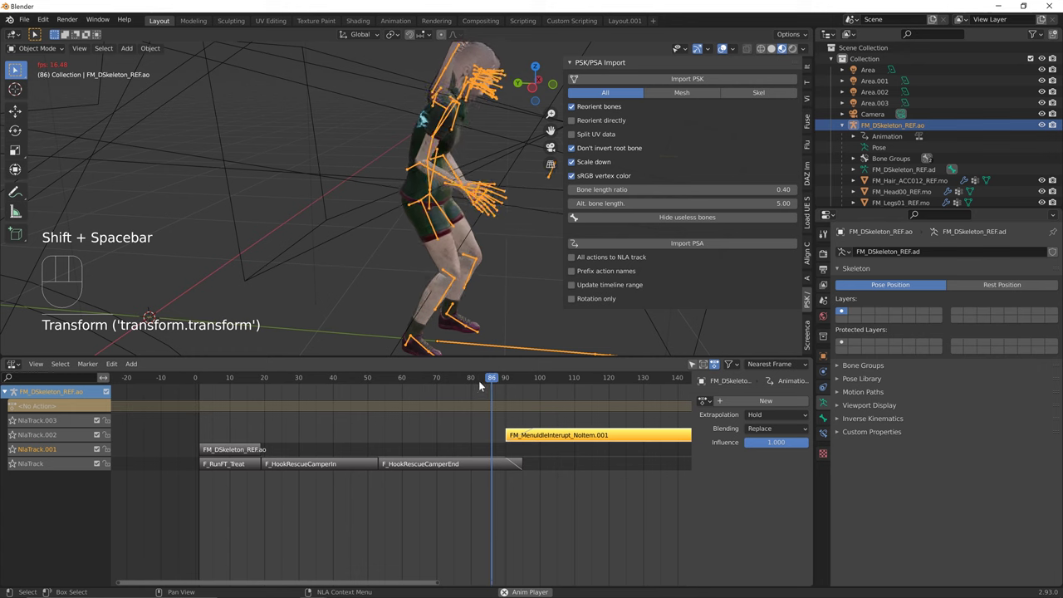
{"action": "left_click", "coordinate": [482, 379]}
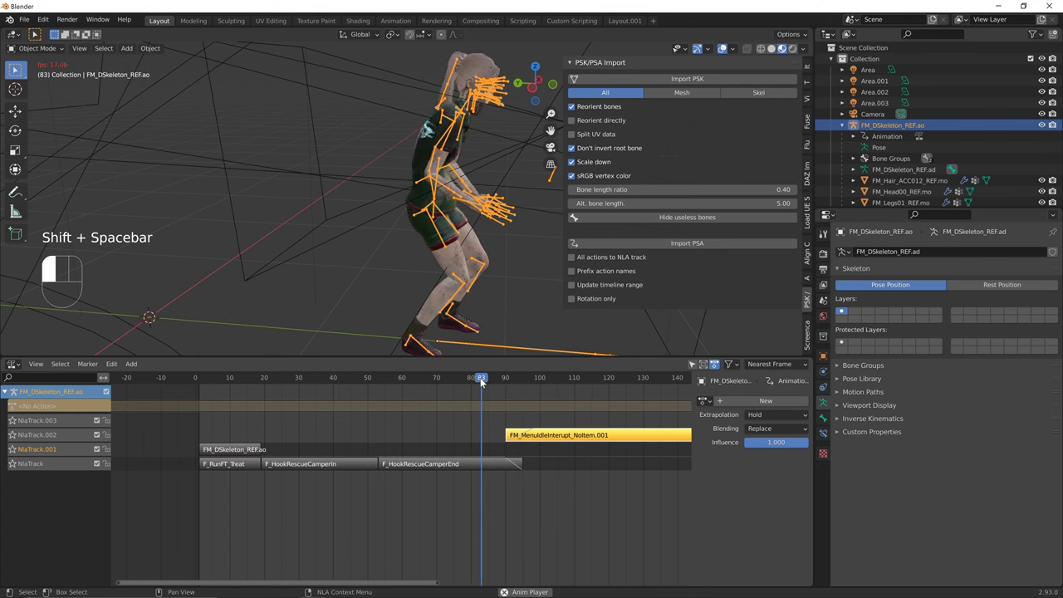
{"action": "key", "text": "shift+space"}
{"action": "key", "text": "shift+space"}
{"action": "key", "text": "shift+space"}
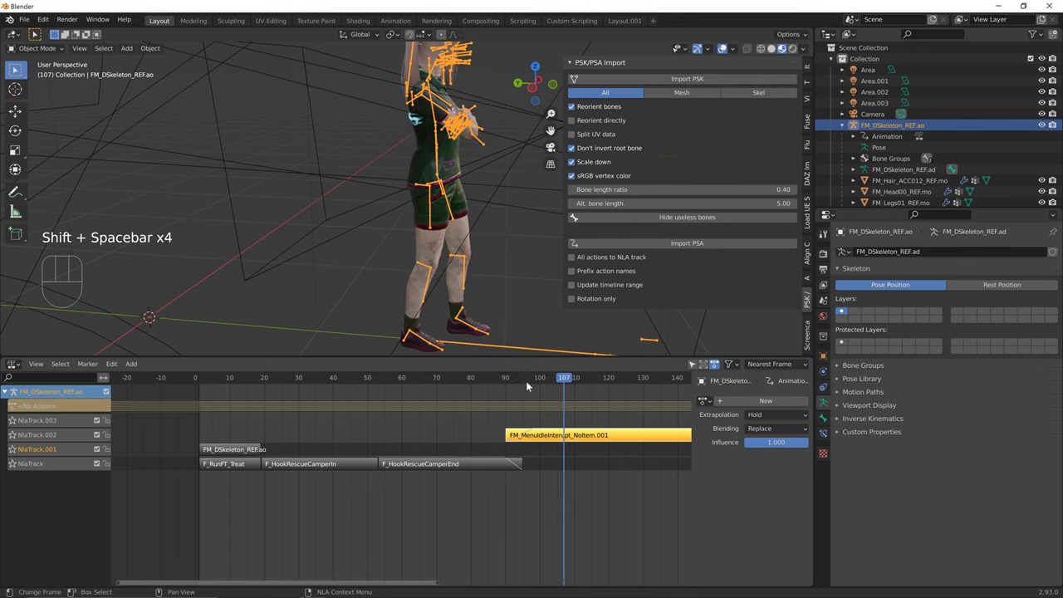
{"action": "left_click", "coordinate": [483, 466]}
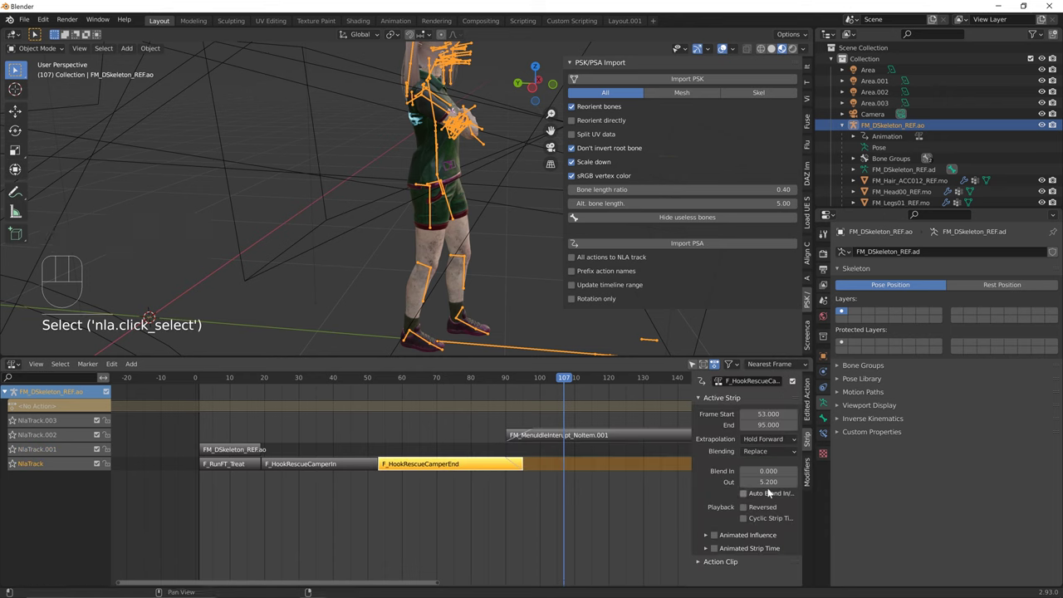
{"action": "left_click", "coordinate": [656, 435]}
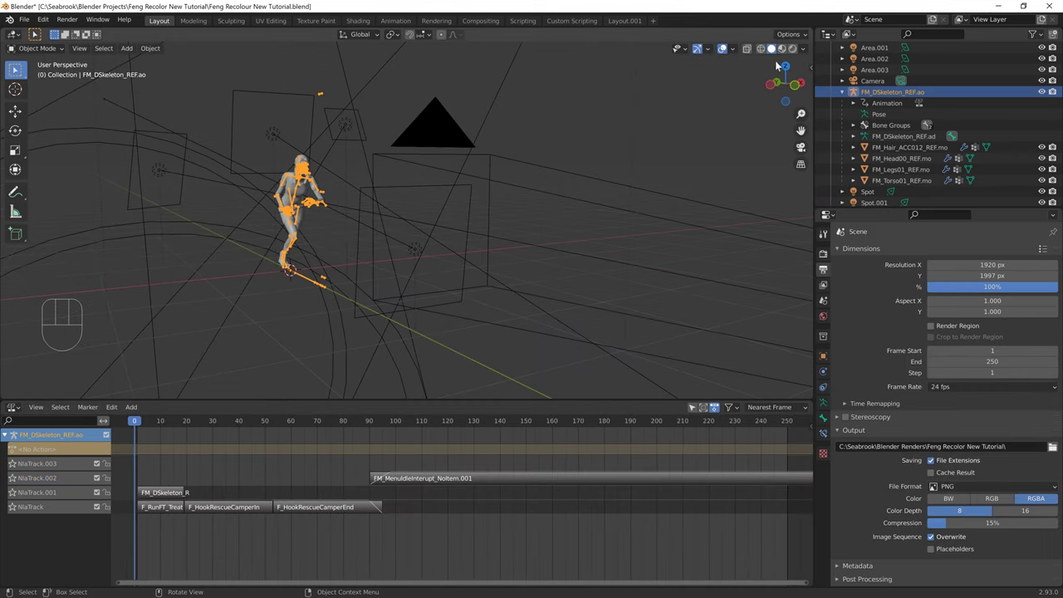
Switch the viewport to Material Preview and select the character's torso mesh, FM_Torso01_REF.mo
{"action": "left_click", "coordinate": [782, 48]}
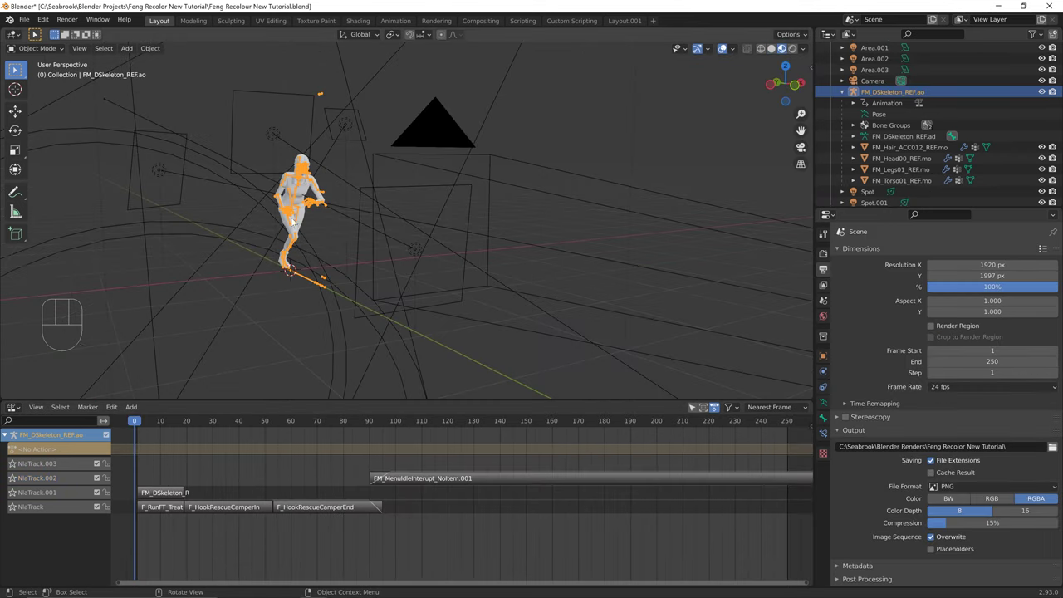
{"action": "middle_click_drag", "start_coordinate": [347, 255], "coordinate": [472, 310], "text": "shift"}
{"action": "scroll", "coordinate": [393, 248], "scroll_direction": "up", "scroll_amount": 3}
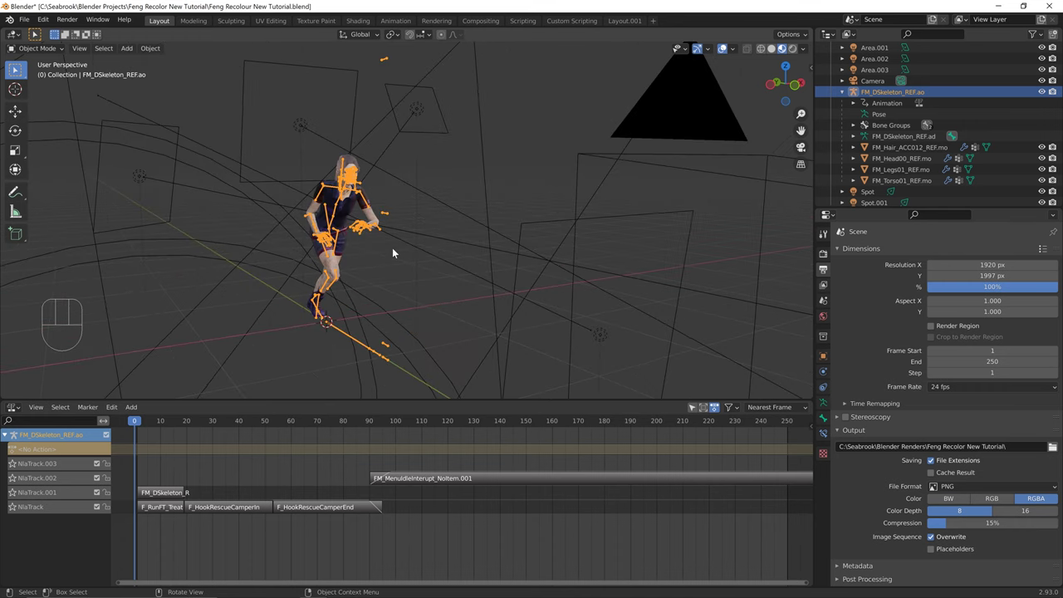
{"action": "left_click", "coordinate": [445, 273]}
{"action": "middle_click_drag", "start_coordinate": [445, 274], "coordinate": [411, 236]}
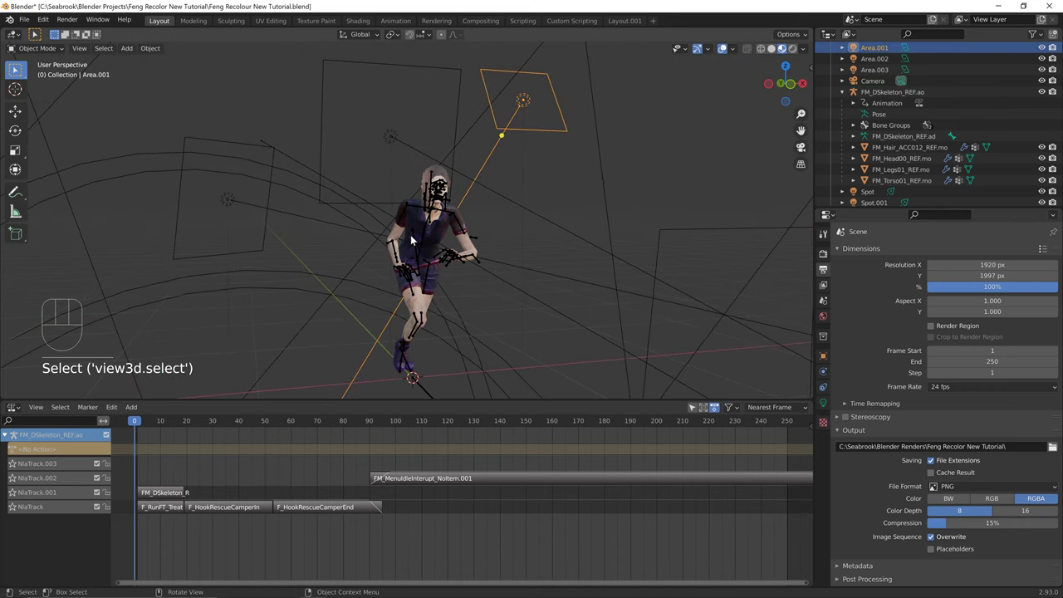
{"action": "left_click", "coordinate": [436, 240]}
{"action": "left_click", "coordinate": [432, 255]}
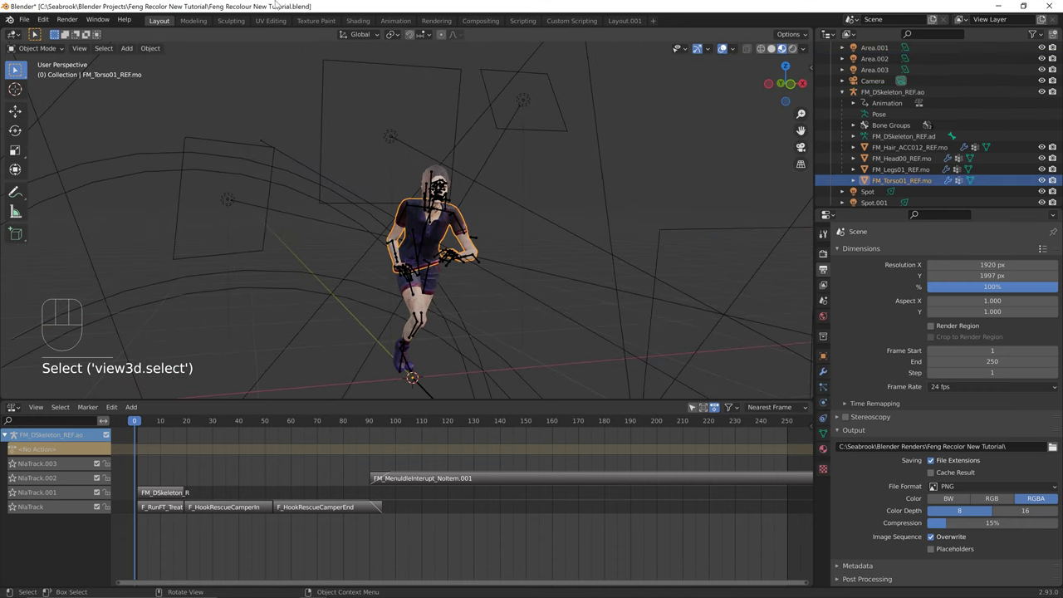
Open the torso's material in the Shading workspace and frame the character's outfit closely
{"action": "left_click", "coordinate": [362, 20]}
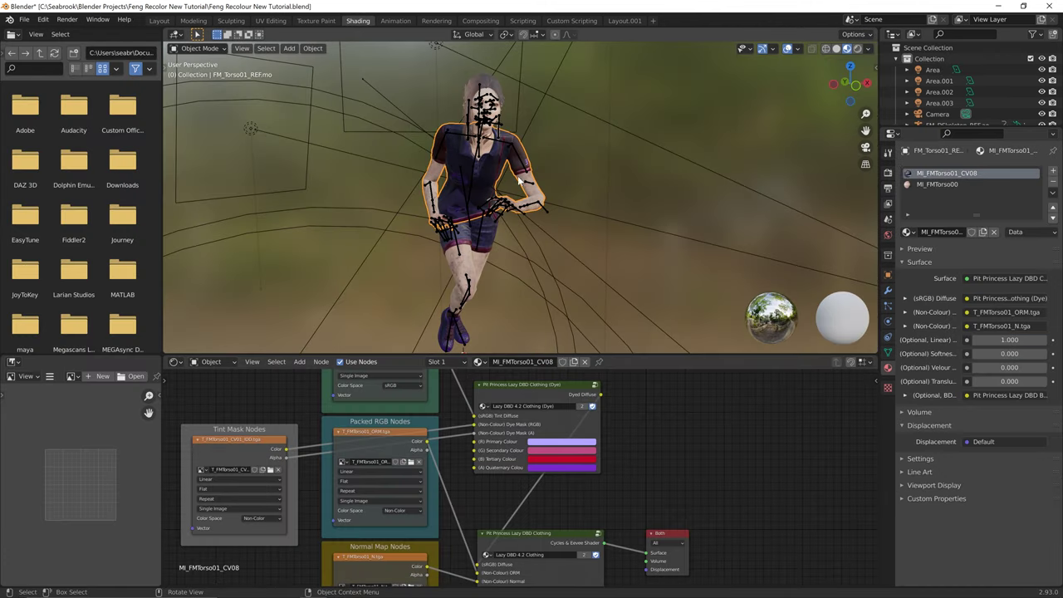
{"action": "scroll", "coordinate": [539, 213], "scroll_direction": "up", "scroll_amount": 5}
{"action": "scroll", "coordinate": [538, 213], "scroll_direction": "down", "scroll_amount": 2}
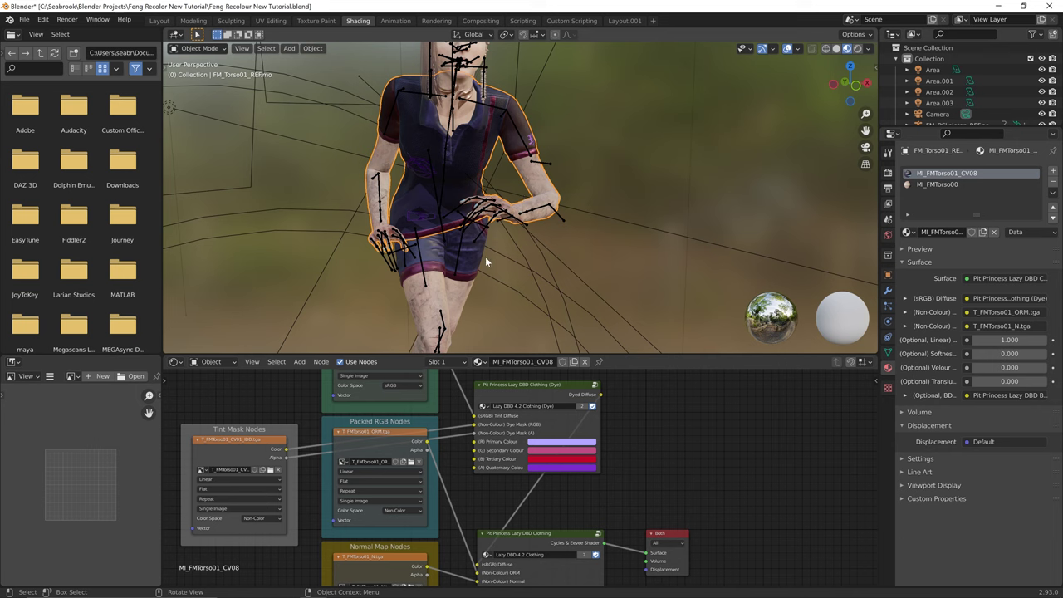
{"action": "left_click", "coordinate": [555, 446]}
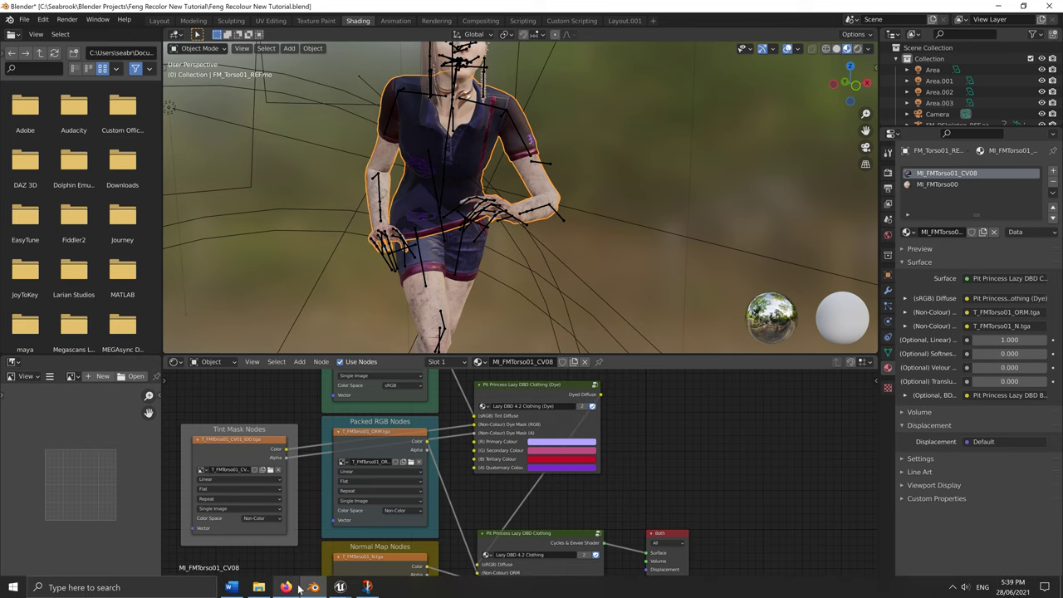
Switch to Firefox, search the web for "coolors" and start the Coolors palette generator
{"action": "left_click", "coordinate": [285, 592]}
{"action": "left_click", "coordinate": [261, 28]}
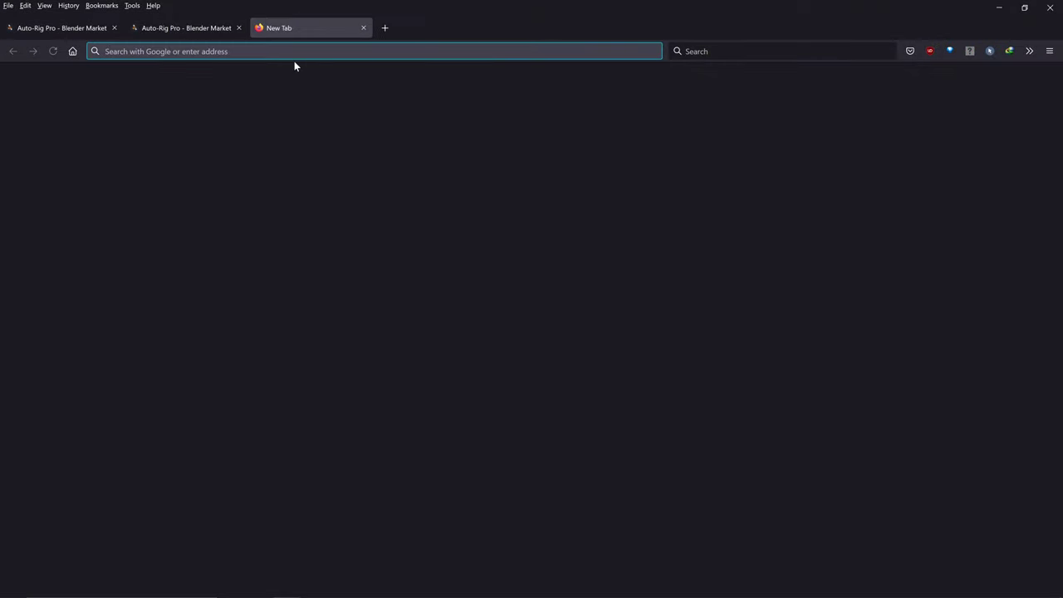
{"action": "type", "text": "coolors"}
{"action": "key", "text": "Return"}
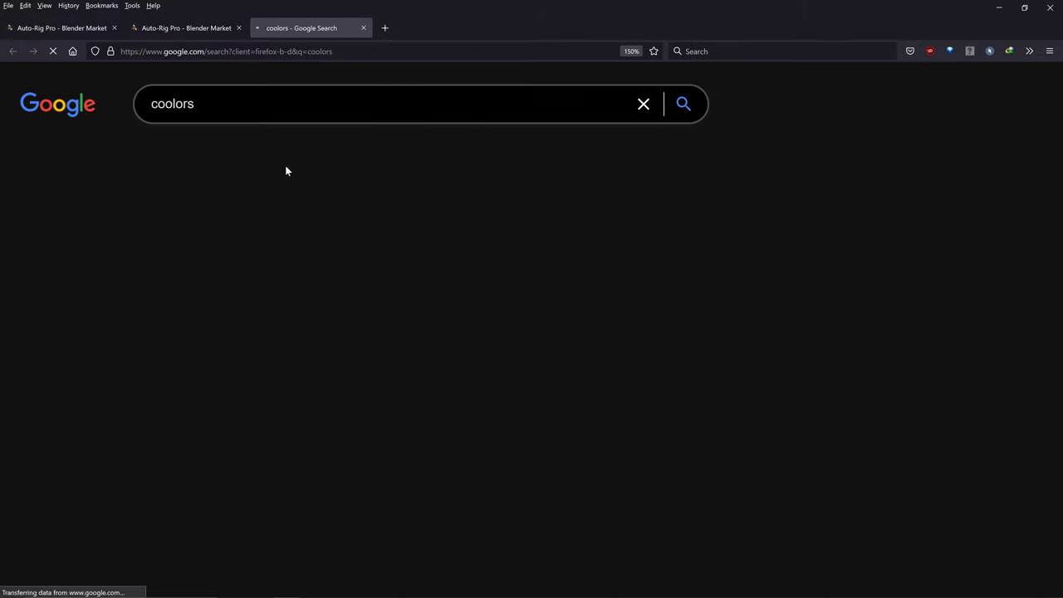
{"action": "left_click", "coordinate": [271, 249]}
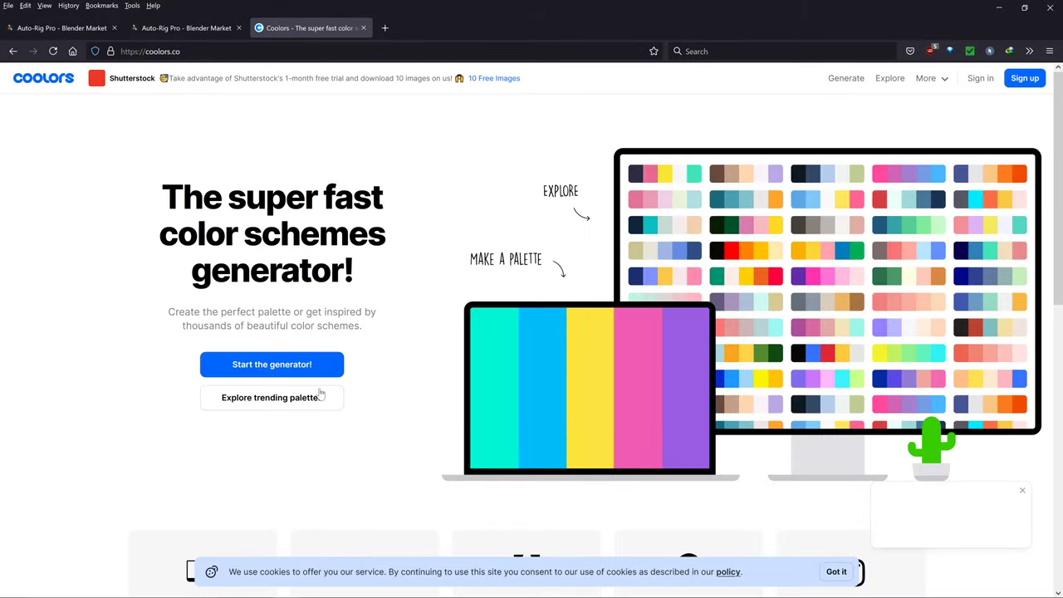
{"action": "left_click", "coordinate": [303, 372]}
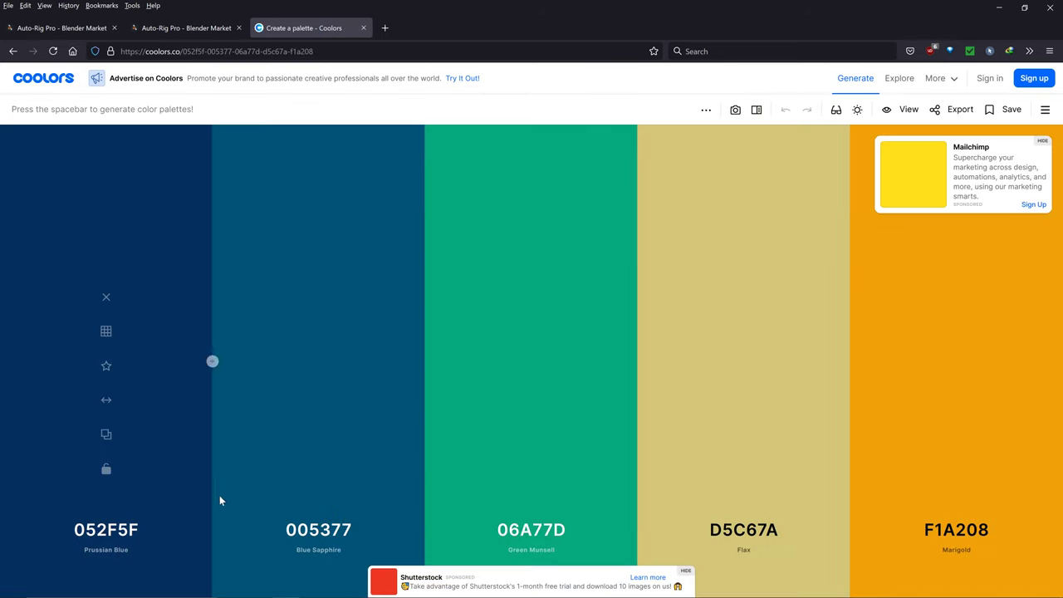
Copy the hex code 052F5F of the palette's Prussian Blue colour
{"action": "left_click", "coordinate": [125, 527]}
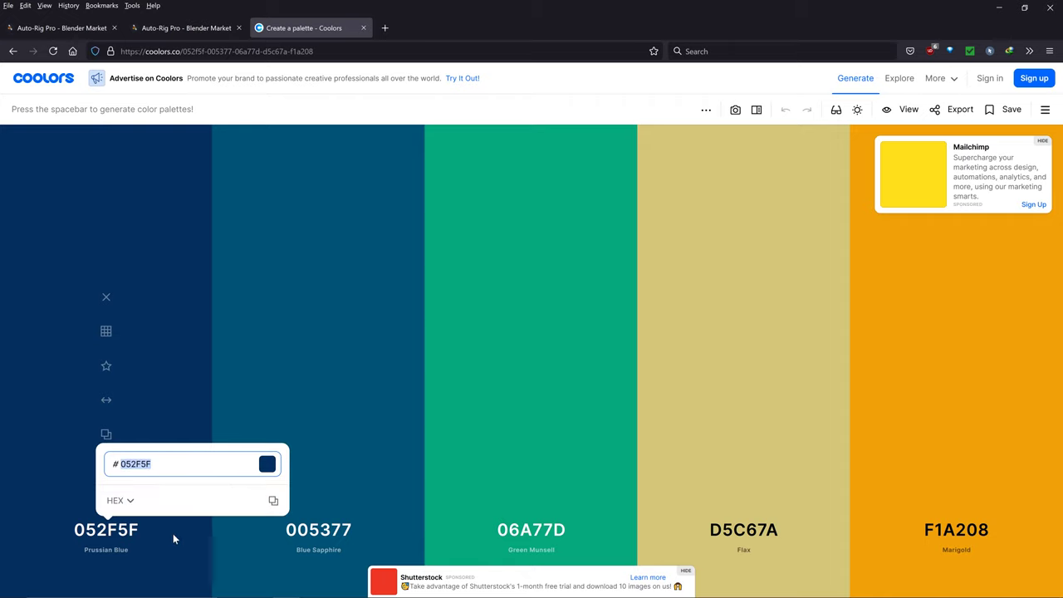
{"action": "left_click", "coordinate": [115, 501]}
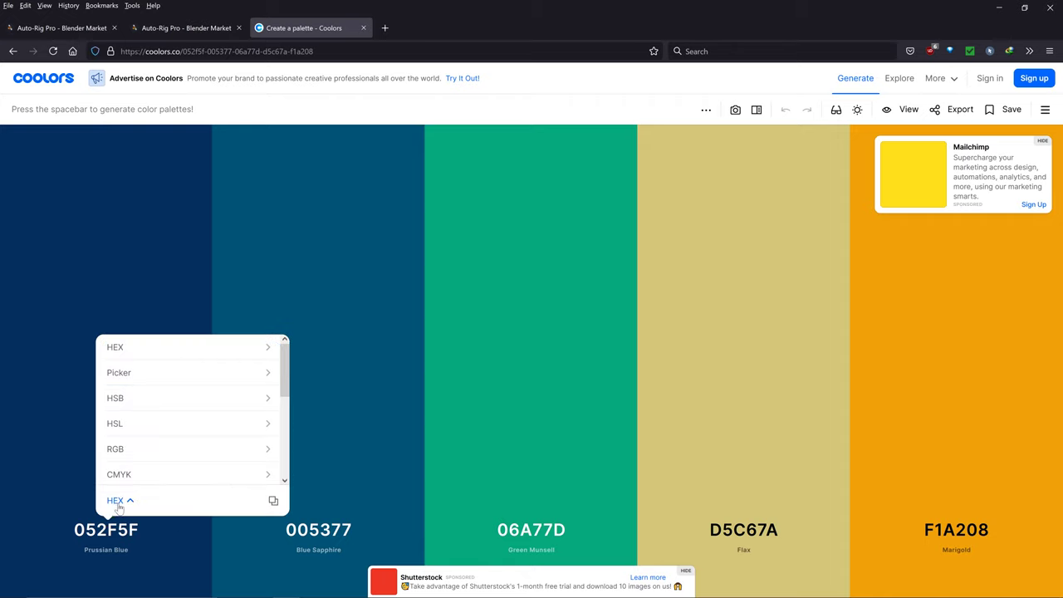
{"action": "left_click", "coordinate": [116, 501]}
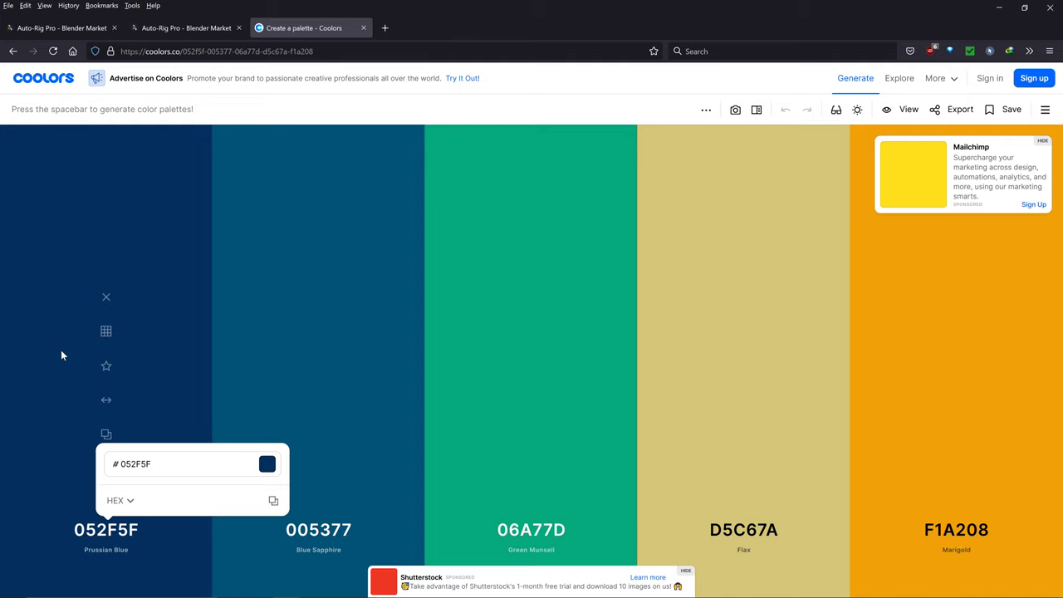
{"action": "key", "text": "alt+z"}
{"action": "key", "text": "alt+z"}
{"action": "left_click_drag", "start_coordinate": [152, 463], "coordinate": [120, 463]}
{"action": "key", "text": "ctrl+c"}
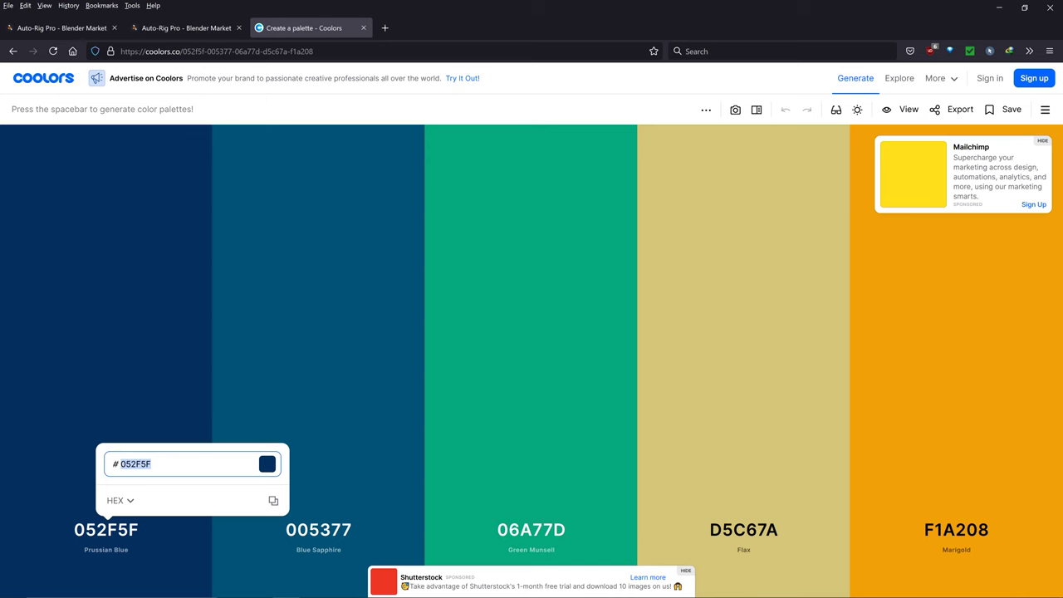
Switch back to Blender, try 052F5F as the clothing dye node's Primary Colour, and undo it
{"action": "left_click", "coordinate": [327, 586]}
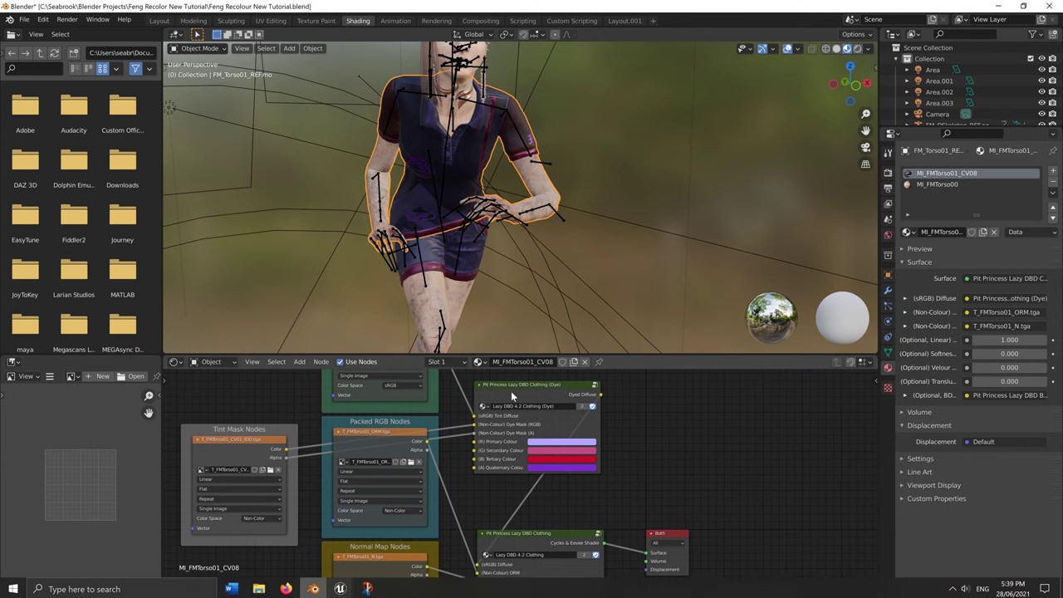
{"action": "left_click", "coordinate": [548, 443]}
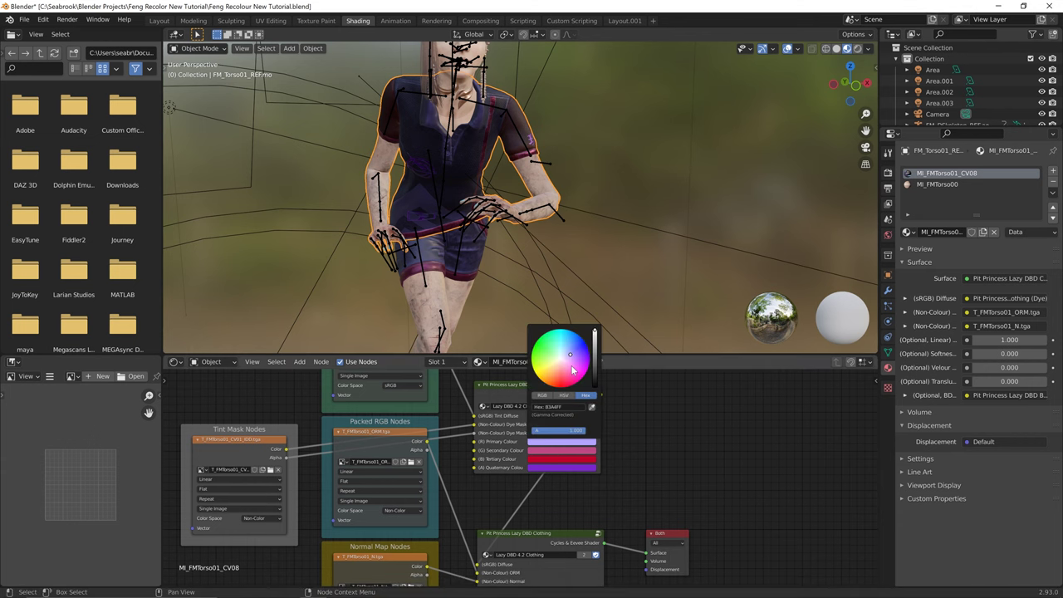
{"action": "left_click", "coordinate": [562, 407]}
{"action": "key", "text": "ctrl+v"}
{"action": "key", "text": "Return"}
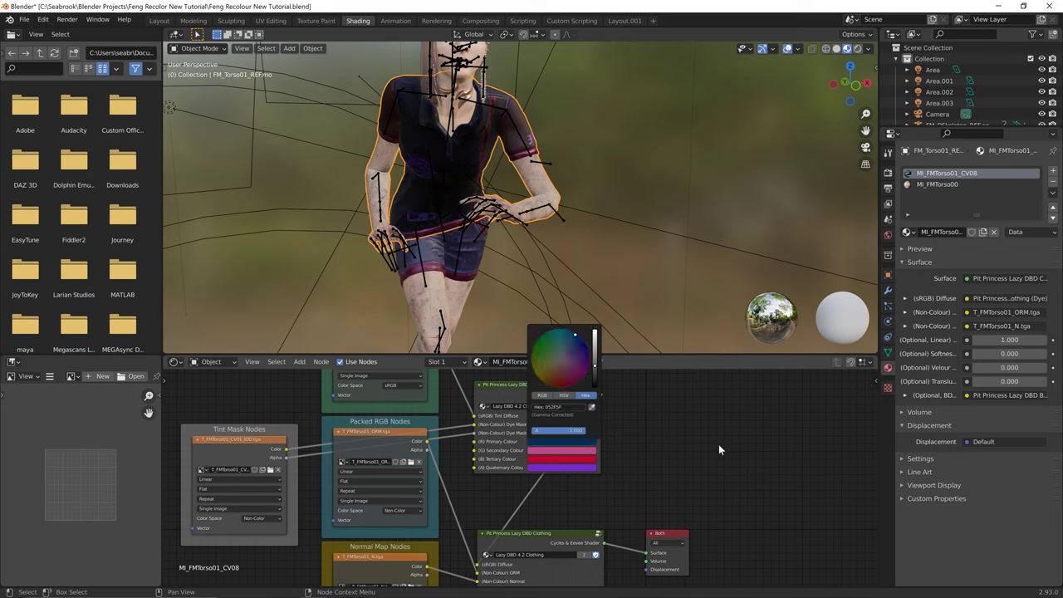
{"action": "key", "text": "ctrl+z"}
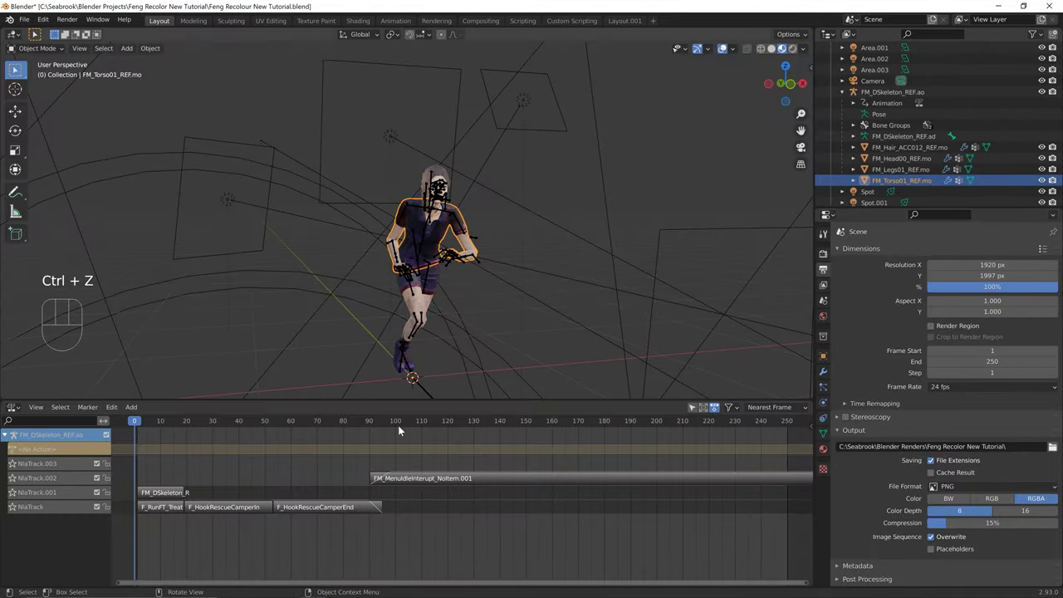
View the character through the scene camera and move the playhead to frame 10
{"action": "middle_click_drag", "start_coordinate": [522, 317], "coordinate": [630, 339]}
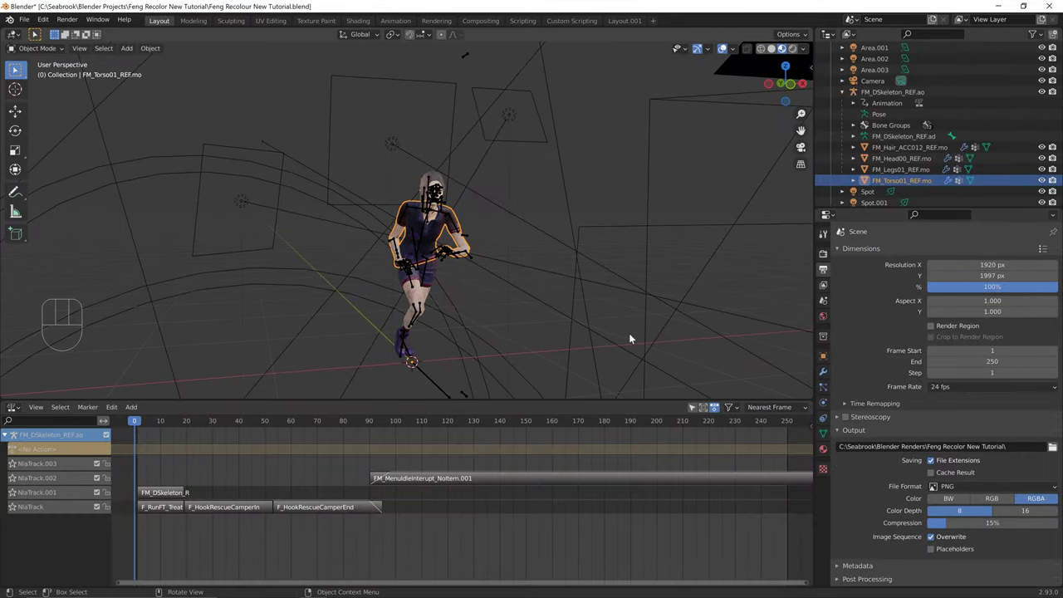
{"action": "key", "text": "KP_0"}
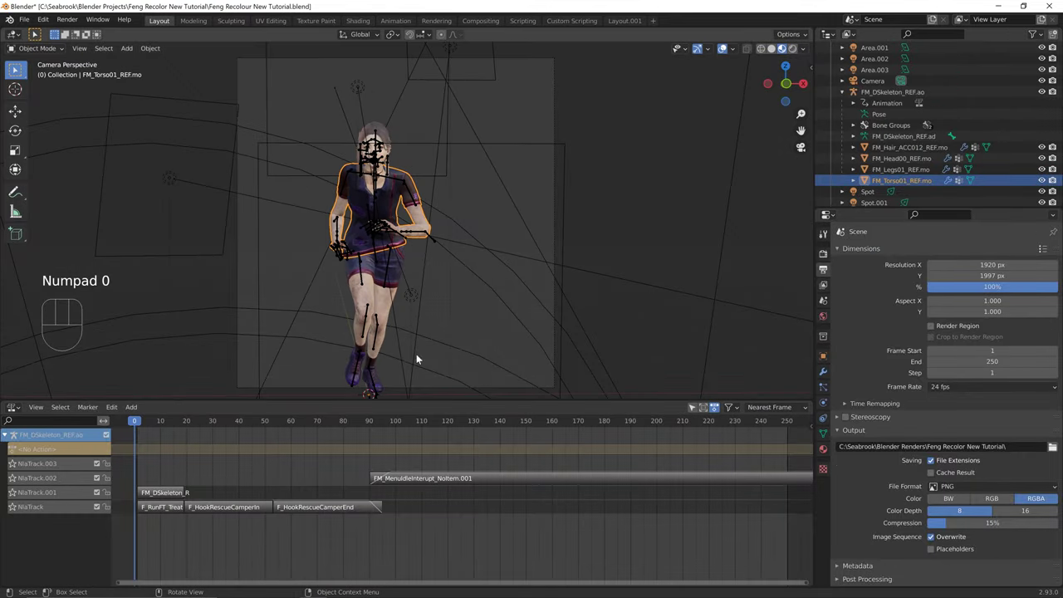
{"action": "left_click_drag", "start_coordinate": [133, 423], "coordinate": [161, 424]}
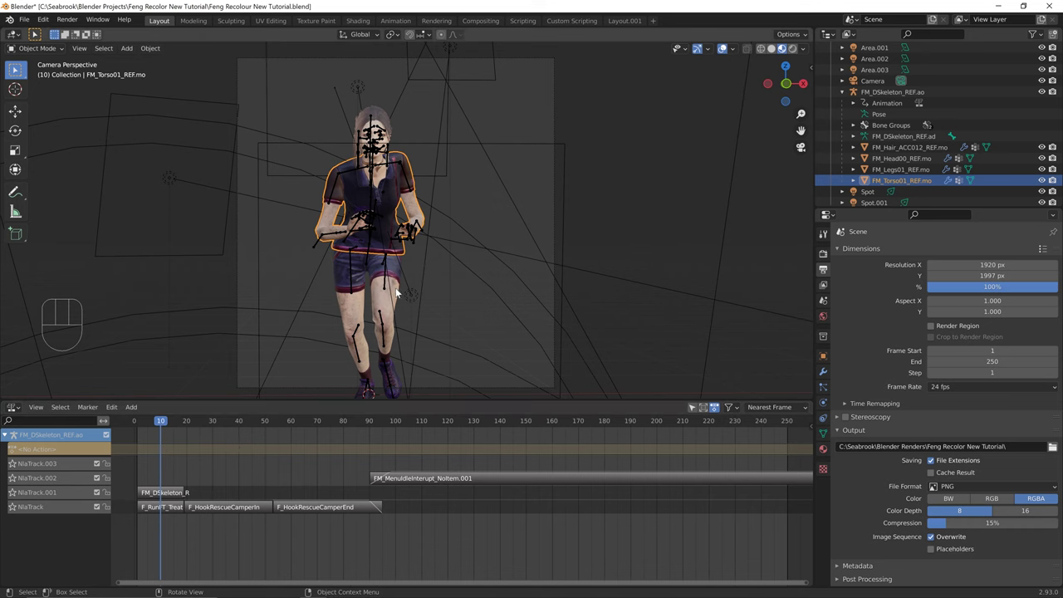
Select the character's armature, FM_DSkeleton_REF.ao, and show the 3D viewport's sidebar
{"action": "middle_click_drag", "start_coordinate": [408, 296], "coordinate": [459, 285]}
{"action": "left_click", "coordinate": [306, 264]}
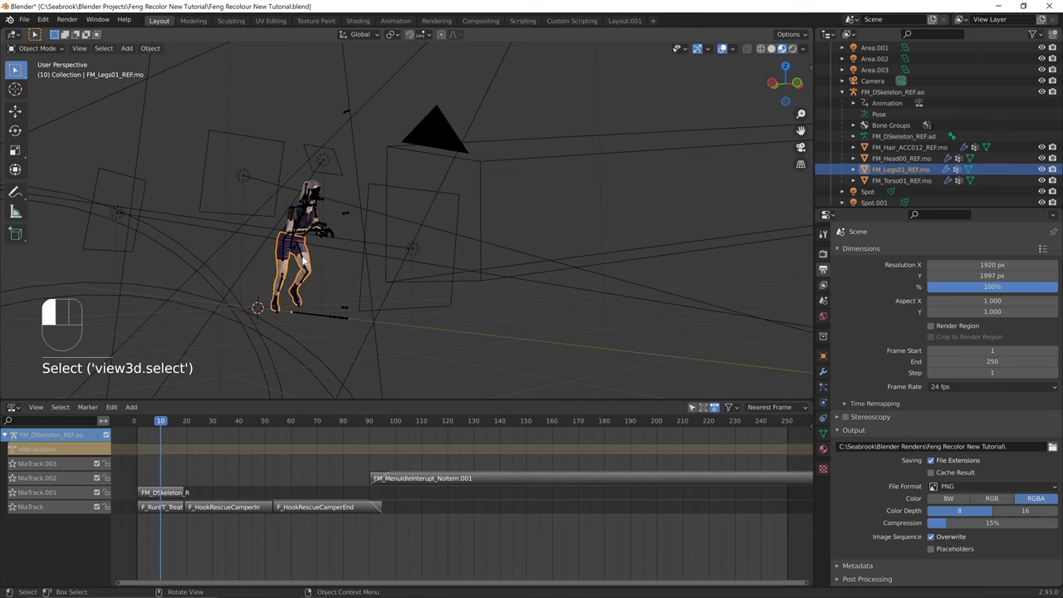
{"action": "left_click", "coordinate": [304, 260]}
{"action": "middle_click_drag", "start_coordinate": [315, 264], "coordinate": [382, 283]}
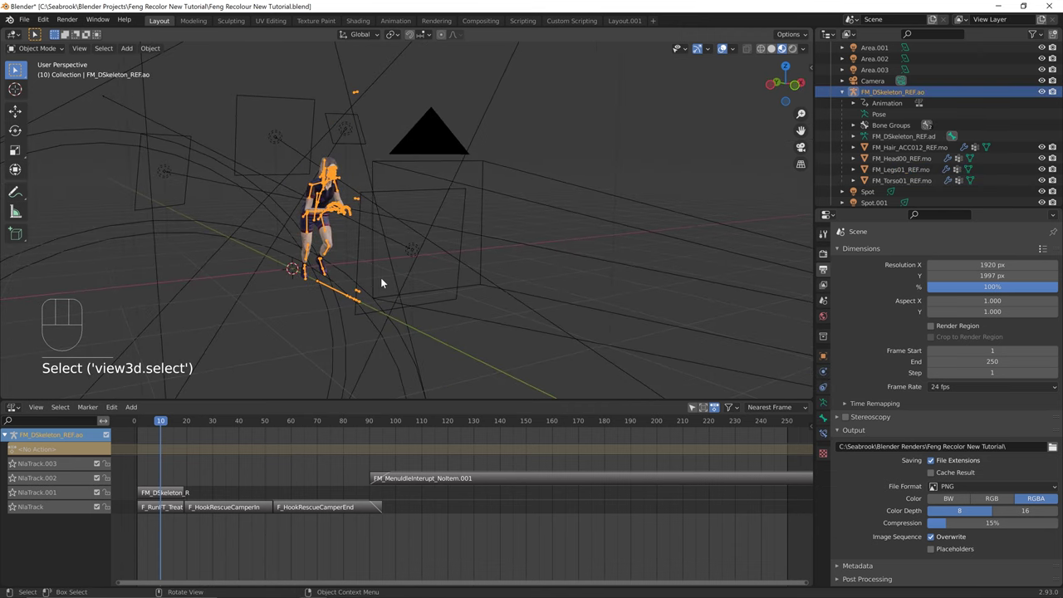
{"action": "key", "text": "n"}
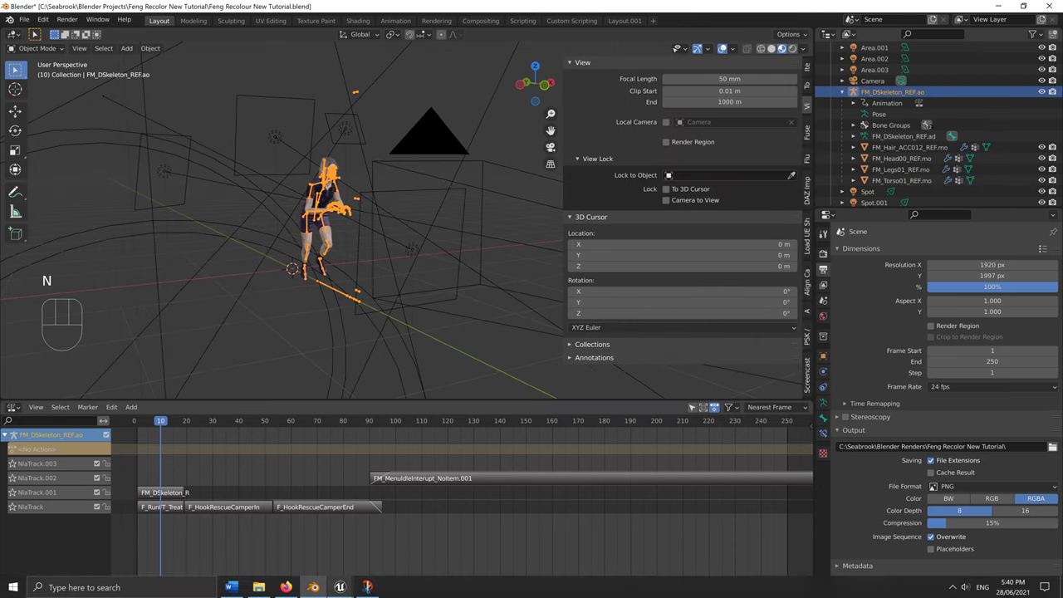
Switch to UE Viewer and select the CF_RunFT.uasset package in the female Locomotion animation folder
{"action": "mouse_move", "coordinate": [339, 588]}
{"action": "left_click", "coordinate": [390, 543]}
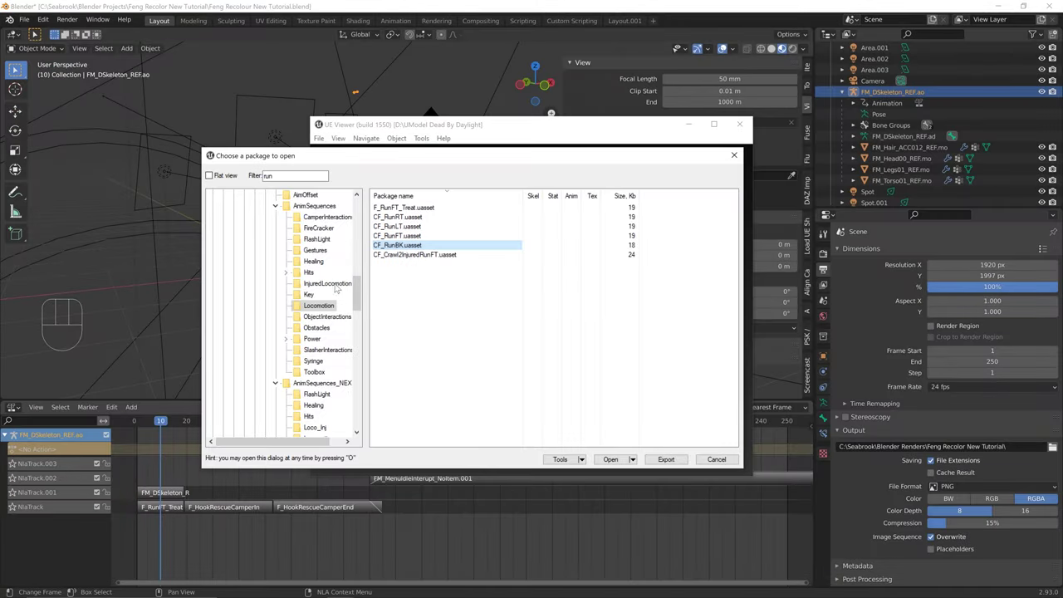
{"action": "scroll", "coordinate": [331, 292], "scroll_direction": "up", "scroll_amount": 3}
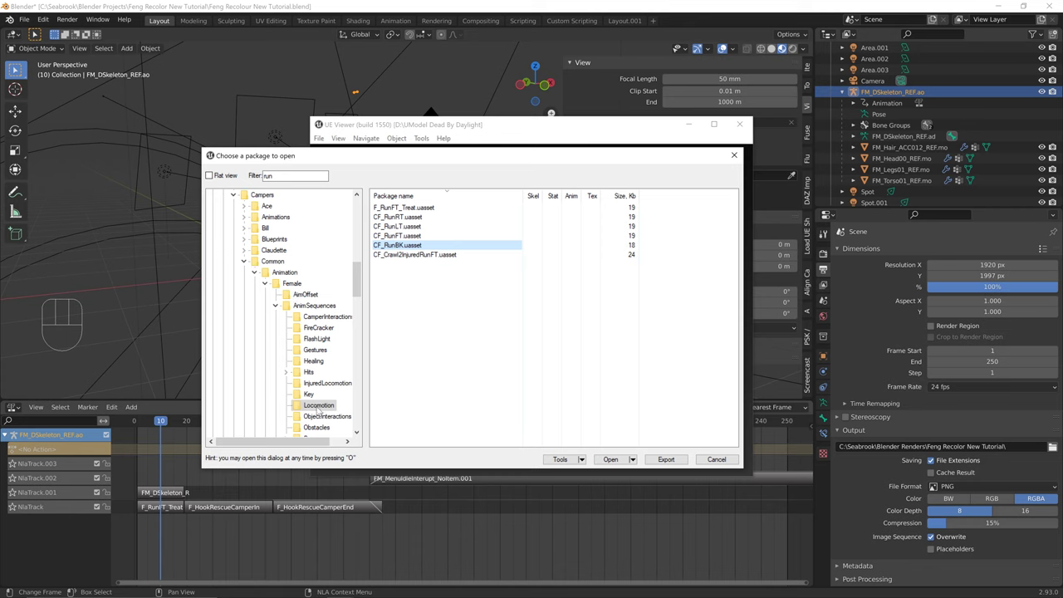
{"action": "left_click", "coordinate": [398, 237]}
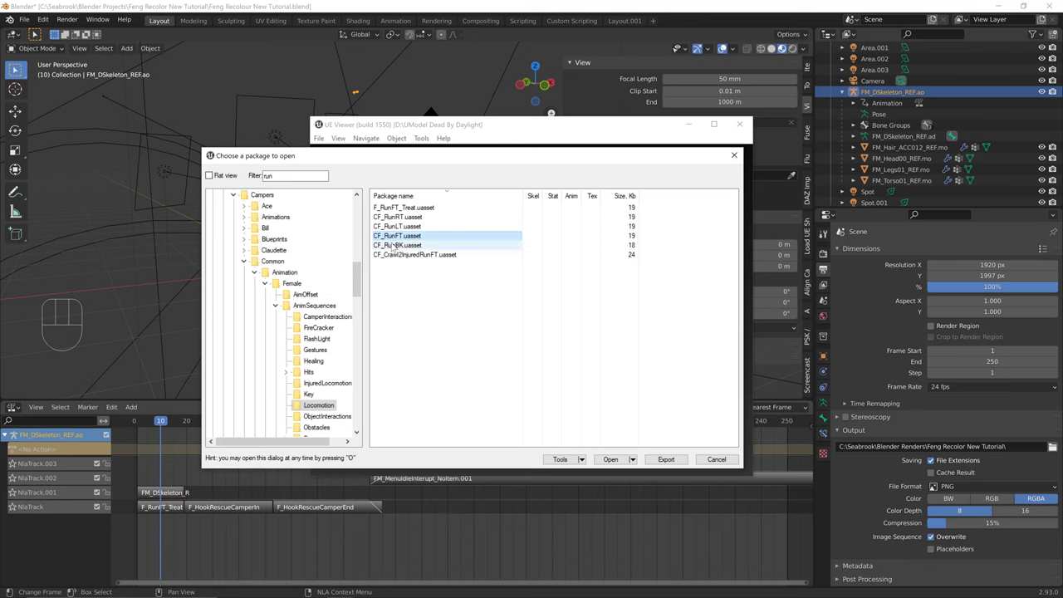
Find the F_StandRun.uasset package in the female AnimSequences_NEXTGEN Locomotion folder and view its export options without exporting
{"action": "left_click", "coordinate": [276, 306]}
{"action": "left_click", "coordinate": [328, 316]}
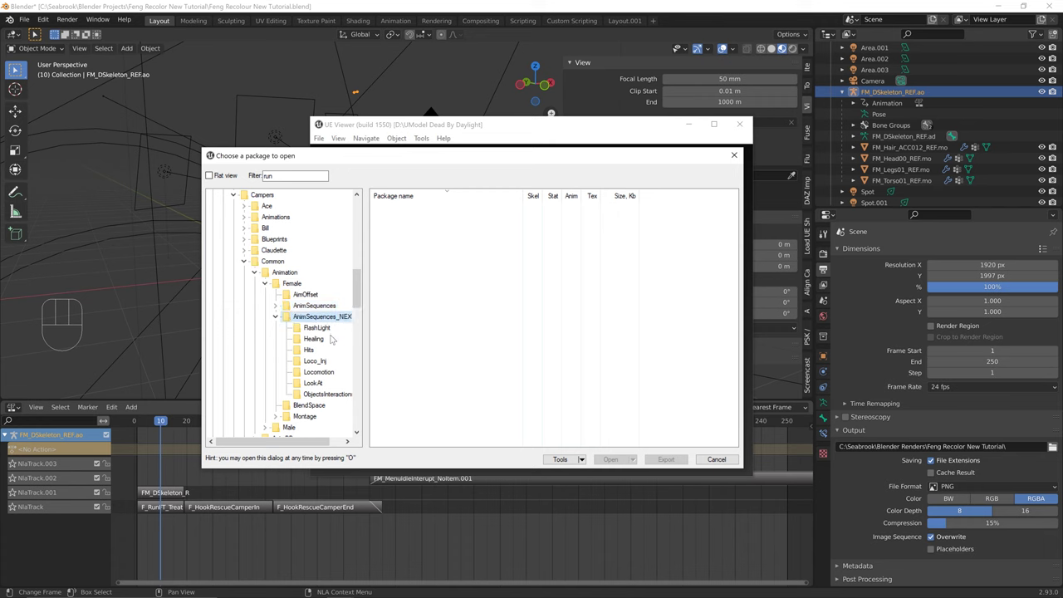
{"action": "left_click", "coordinate": [317, 373]}
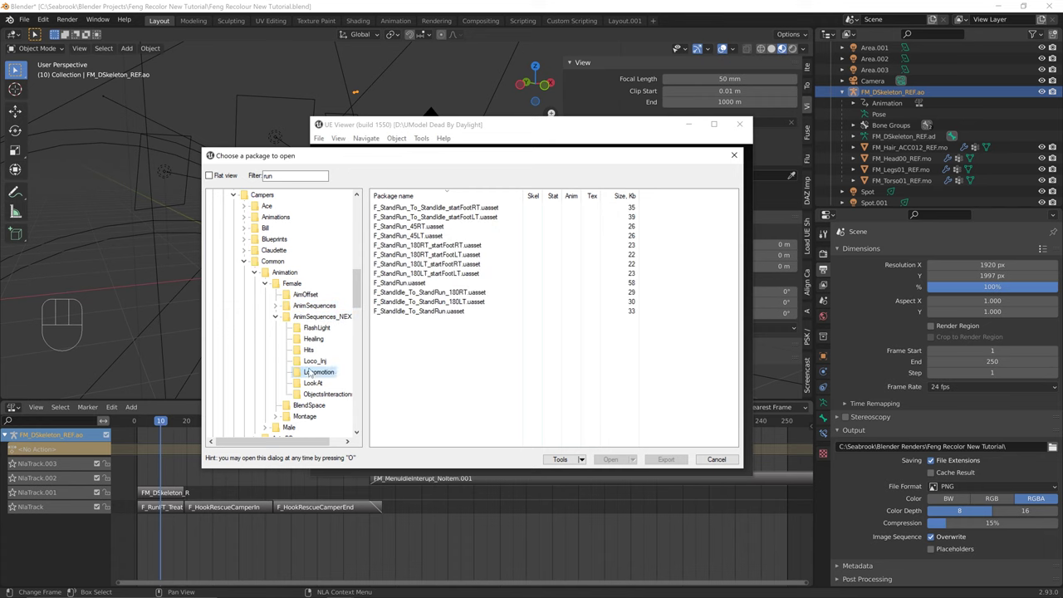
{"action": "left_click", "coordinate": [422, 284]}
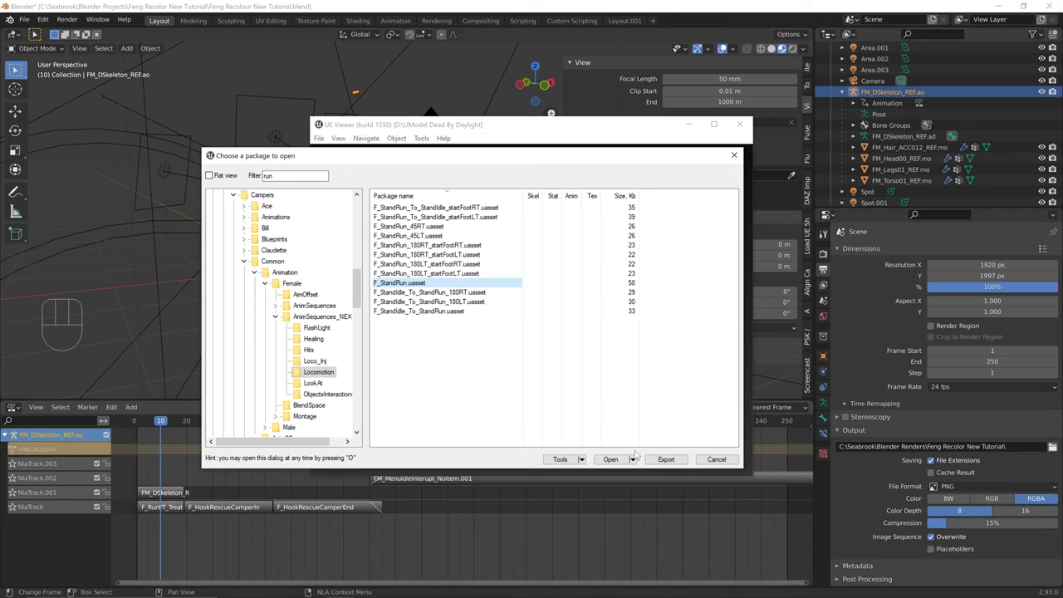
{"action": "left_click", "coordinate": [678, 462]}
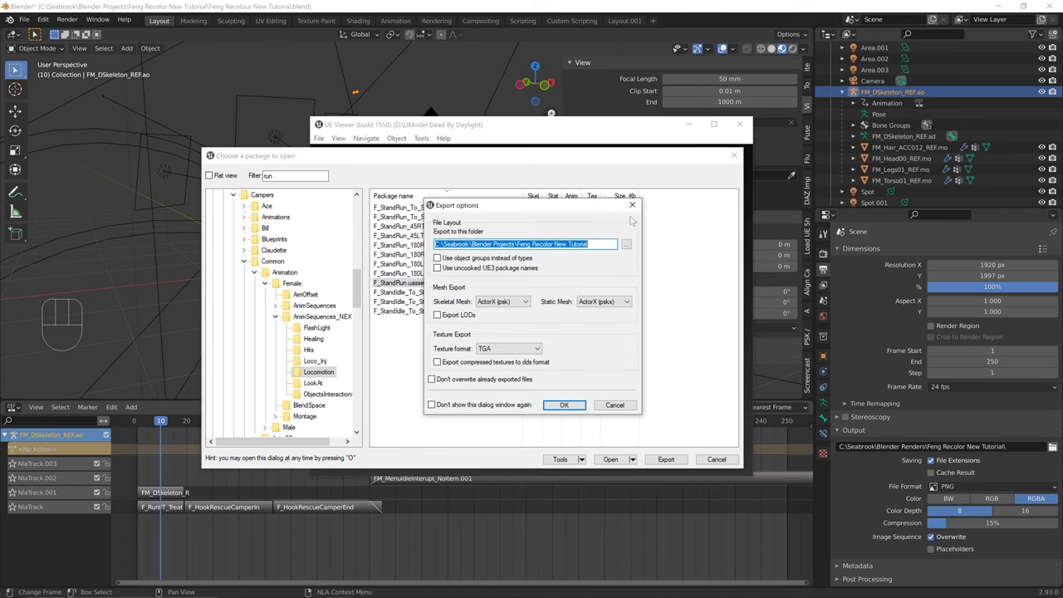
{"action": "left_click", "coordinate": [632, 204]}
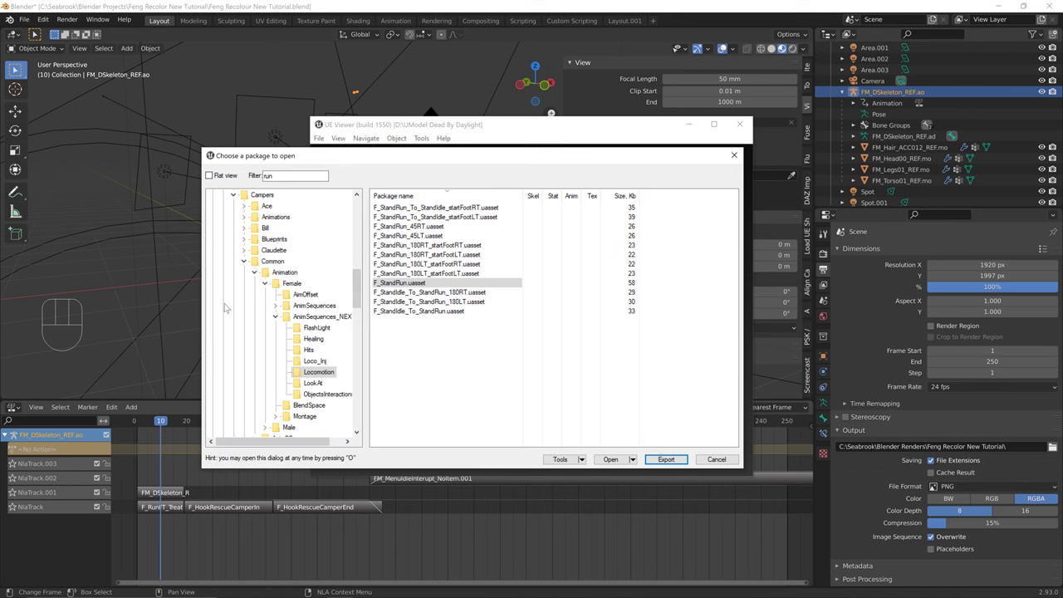
Switch back to Blender, show the PSK/PSA import settings, and enlarge the 3D viewport
{"action": "left_click", "coordinate": [234, 237]}
{"action": "scroll", "coordinate": [300, 232], "scroll_direction": "up", "scroll_amount": 3}
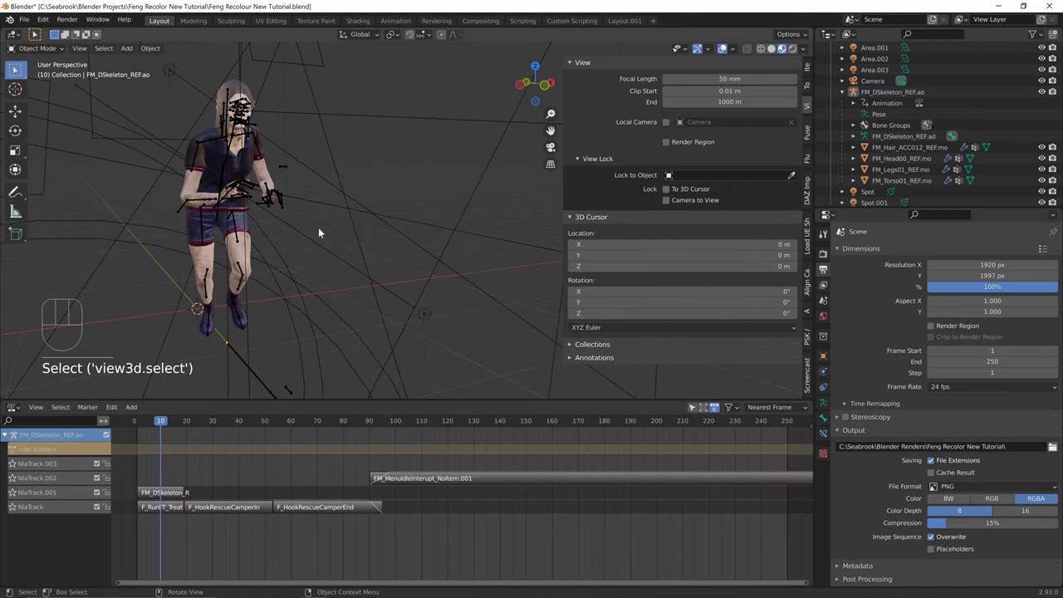
{"action": "left_click", "coordinate": [809, 333]}
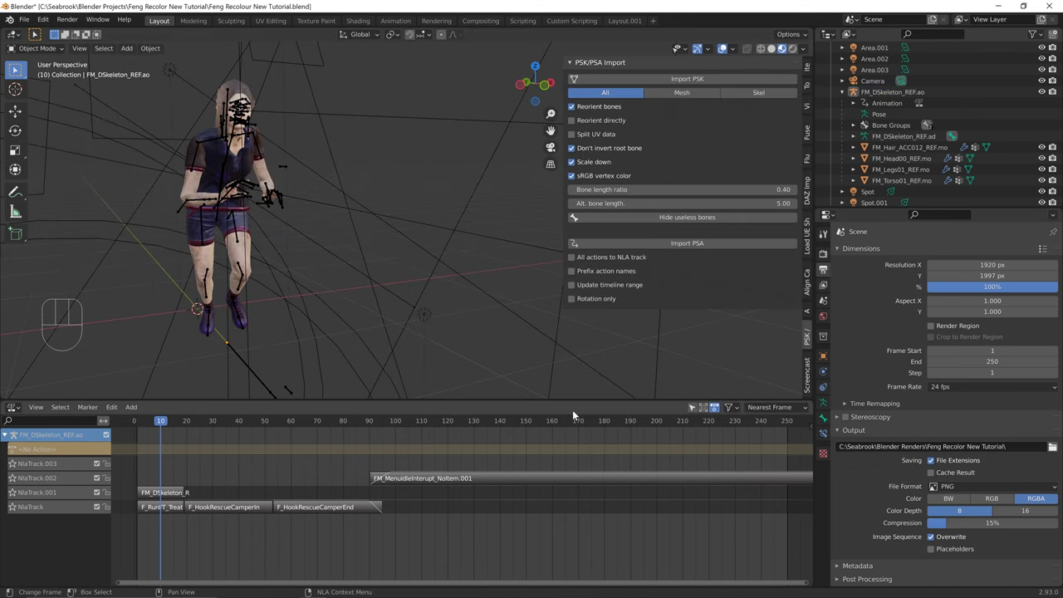
{"action": "left_click_drag", "start_coordinate": [573, 401], "coordinate": [579, 456]}
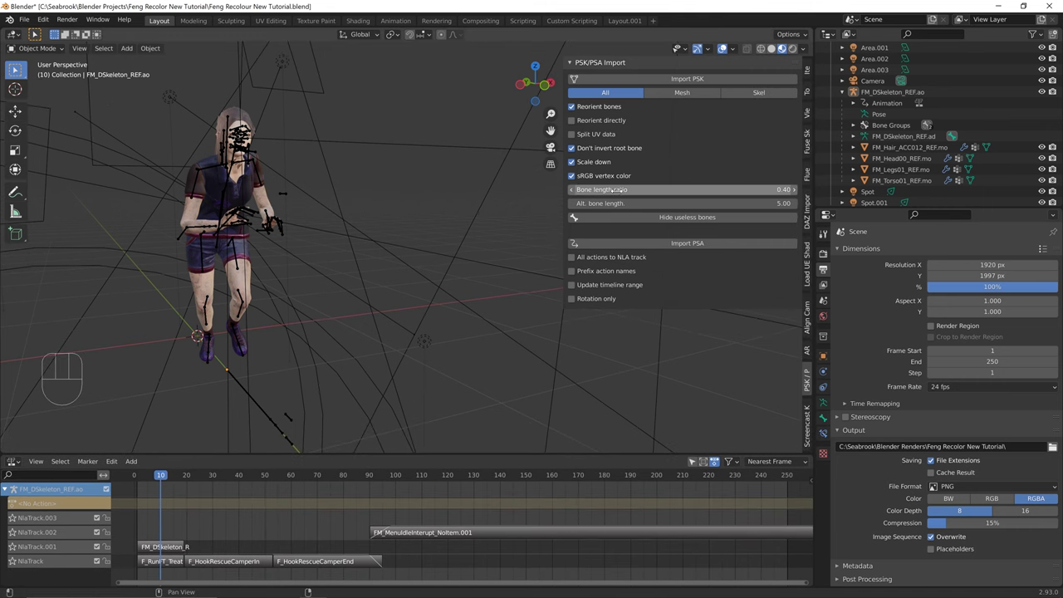
{"action": "key", "text": "n"}
{"action": "key", "text": "n"}
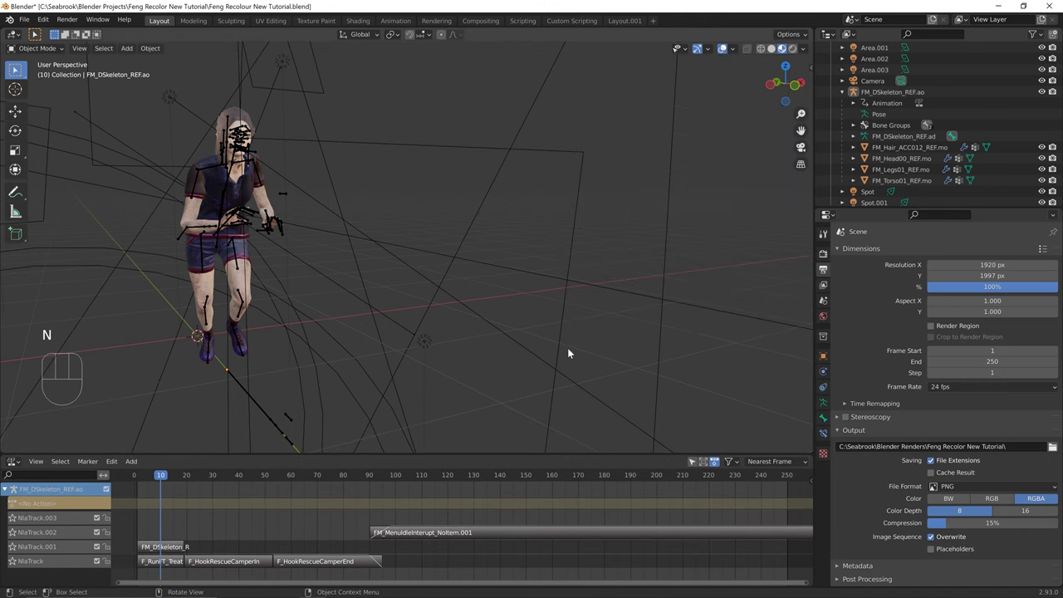
Start a PSA import for the character's armature and browse up to the Female animation folder
{"action": "left_click", "coordinate": [236, 249]}
{"action": "left_click", "coordinate": [642, 243]}
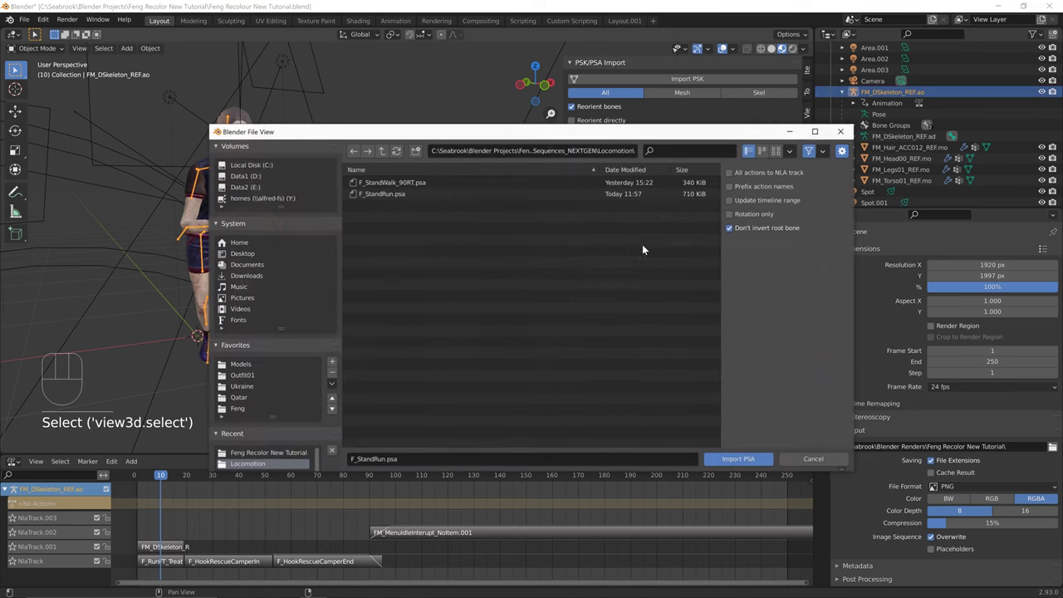
{"action": "left_click", "coordinate": [383, 150]}
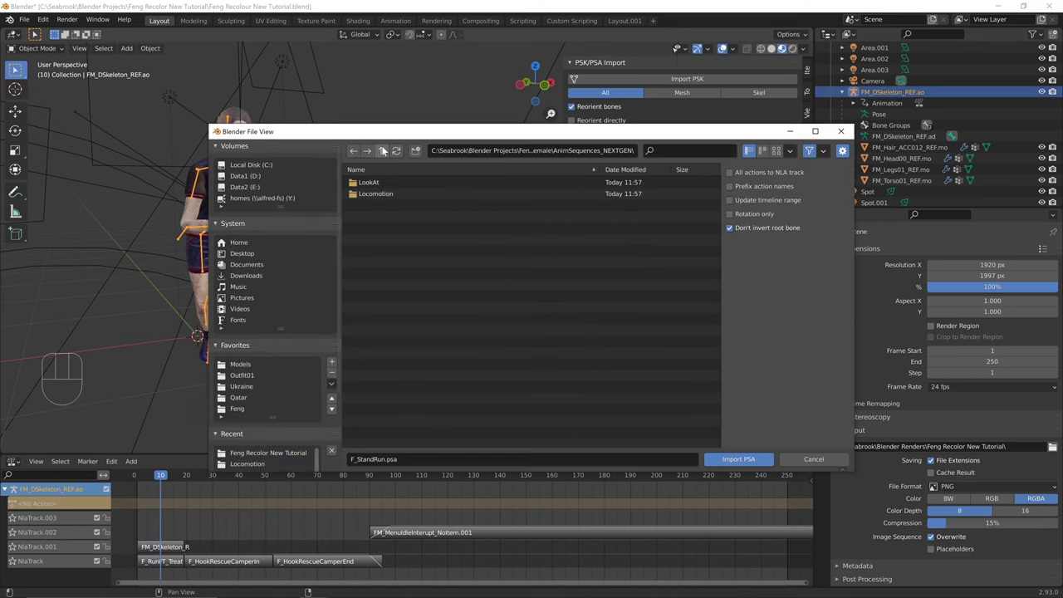
{"action": "left_click", "coordinate": [383, 151]}
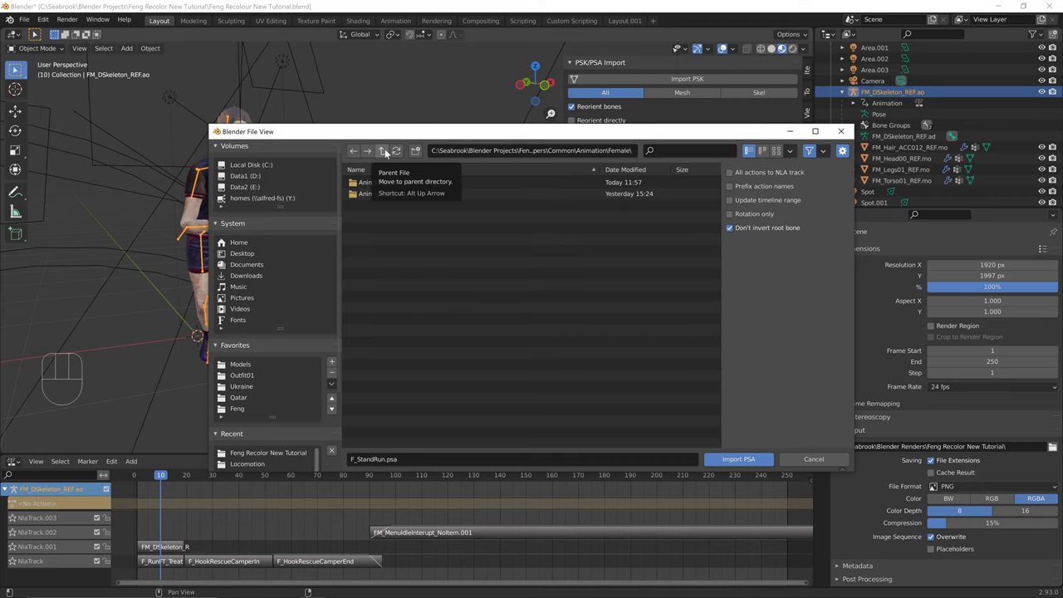
Switch to UE Viewer and look through the run animation packages in the female AnimSequences Locomotion folder
{"action": "mouse_move", "coordinate": [340, 587]}
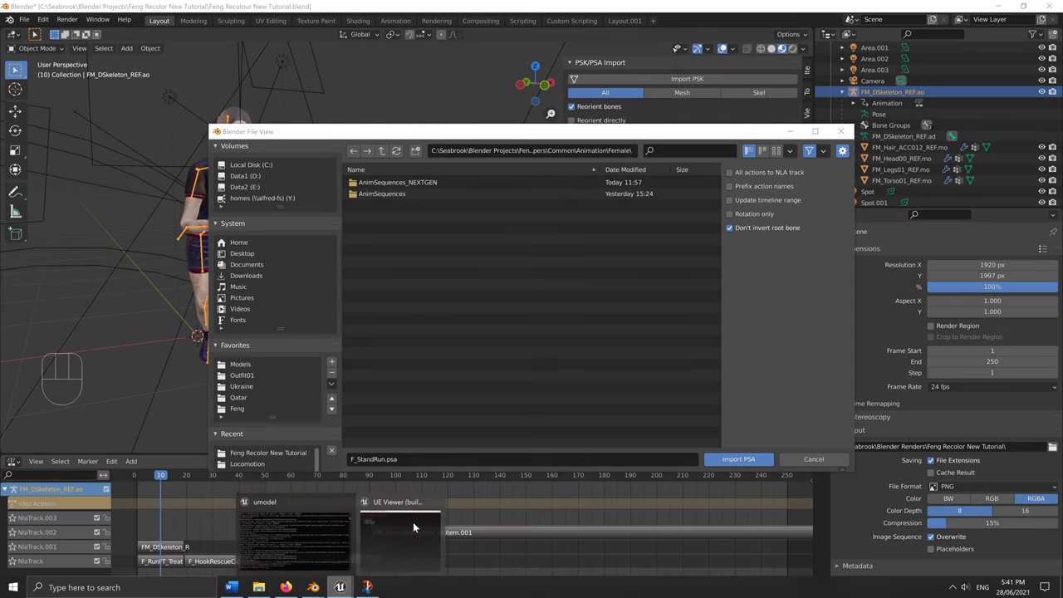
{"action": "left_click", "coordinate": [413, 525]}
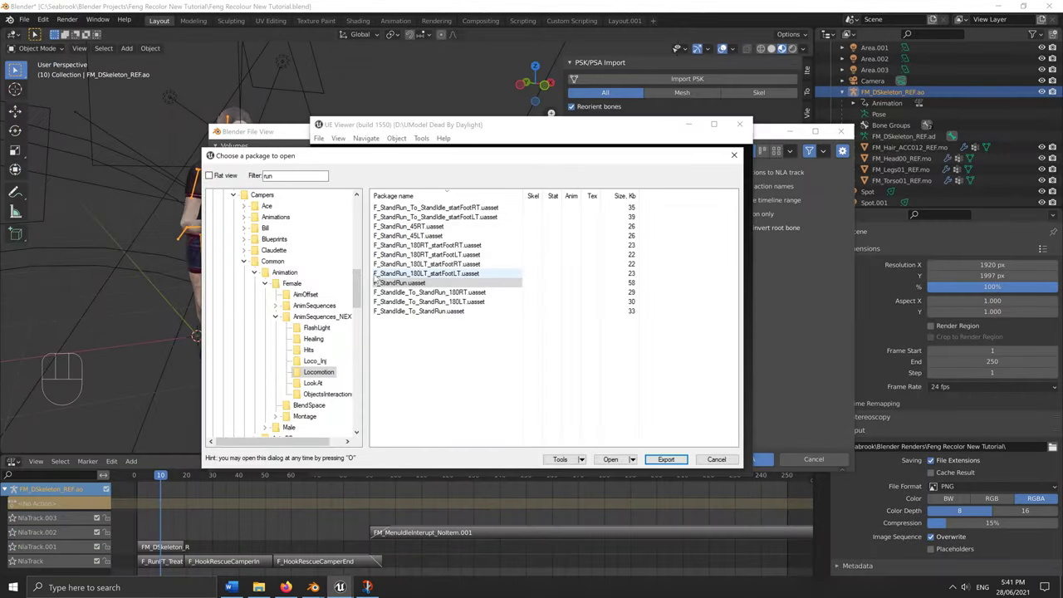
{"action": "double_click", "coordinate": [314, 306]}
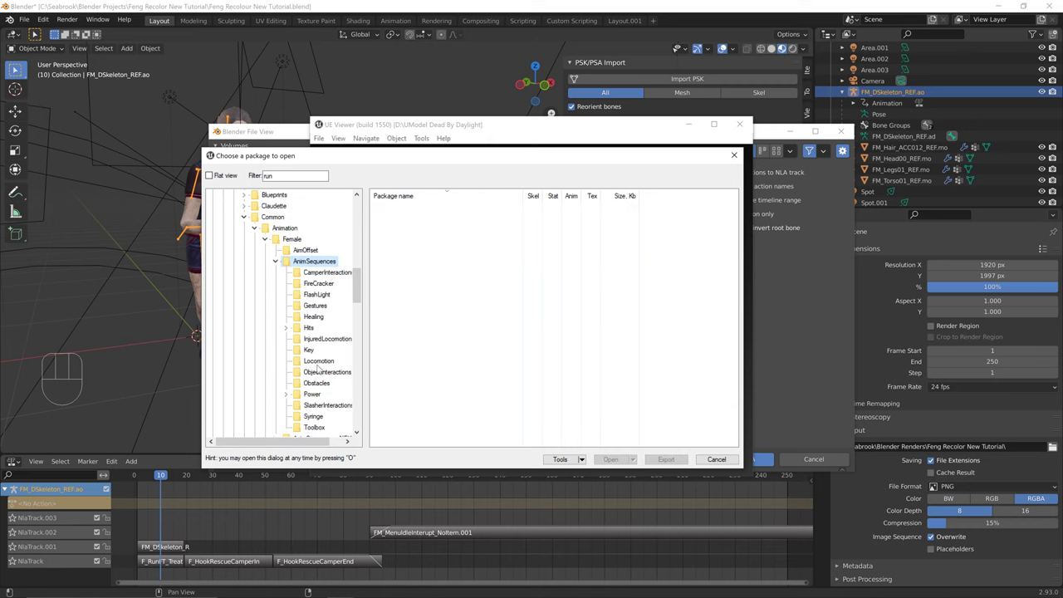
{"action": "left_click", "coordinate": [317, 362]}
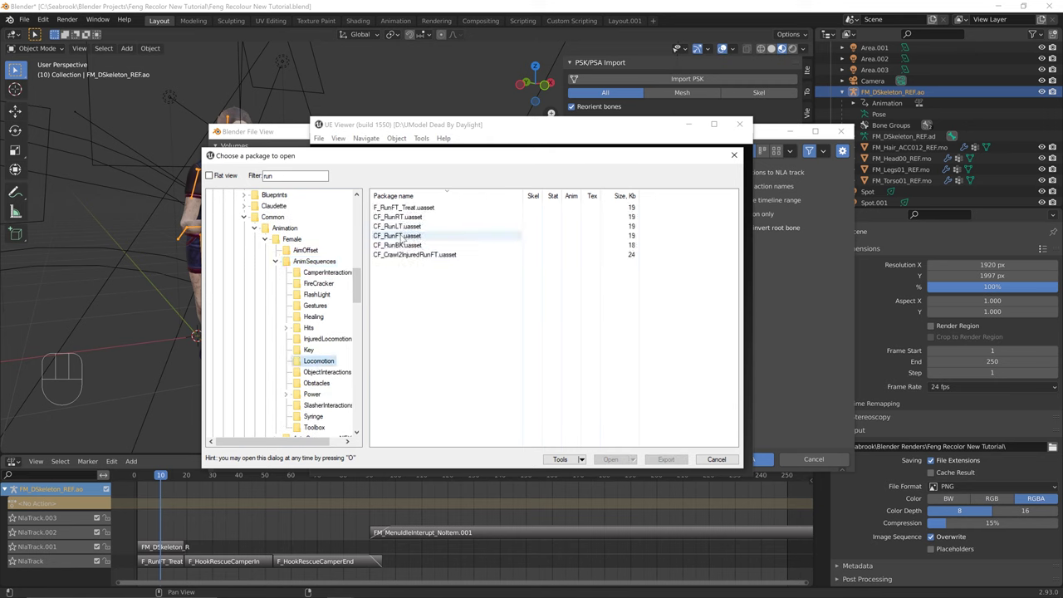
{"action": "left_click", "coordinate": [403, 236]}
{"action": "left_click", "coordinate": [407, 246]}
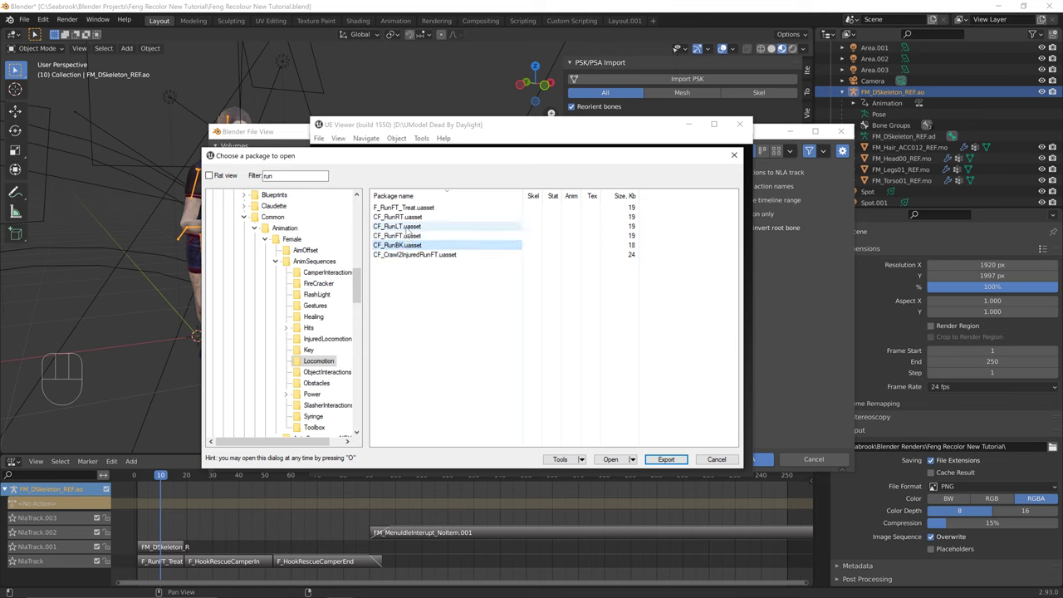
{"action": "left_click", "coordinate": [409, 227]}
{"action": "left_click", "coordinate": [414, 237]}
{"action": "left_click", "coordinate": [413, 227]}
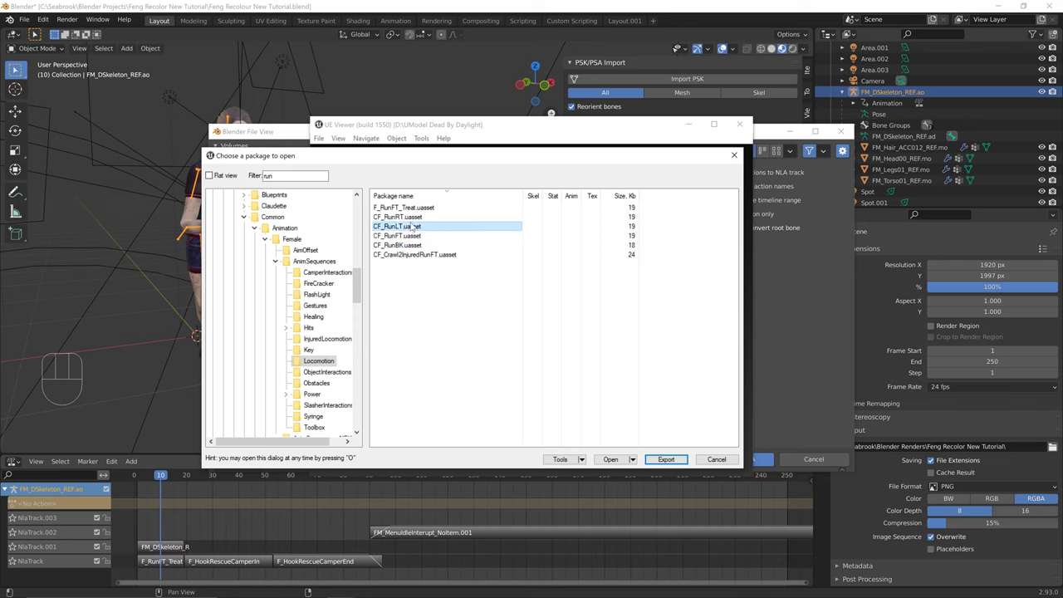
{"action": "key", "text": "Up"}
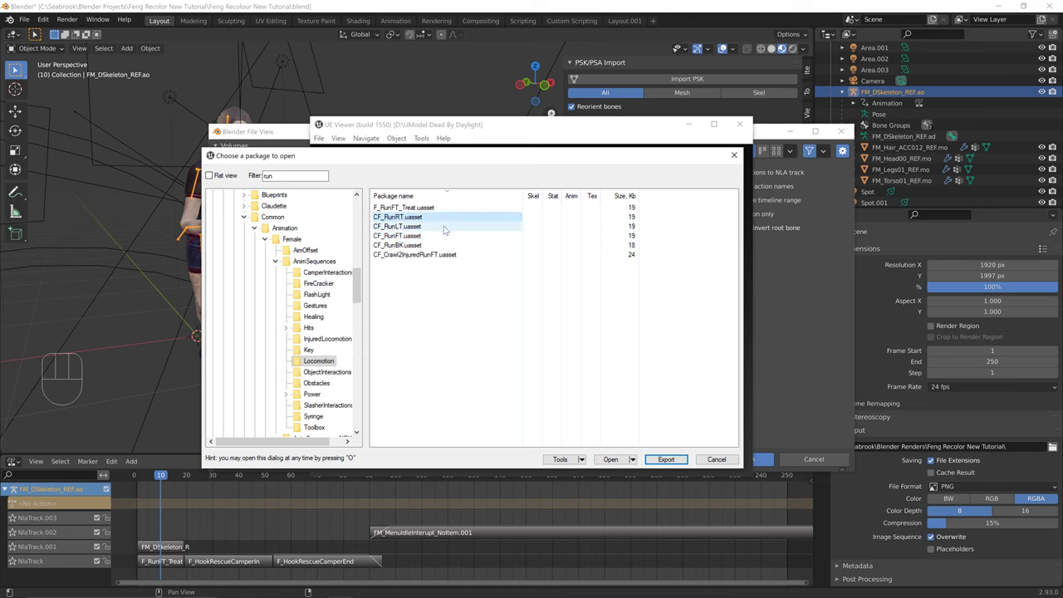
Switch back to Blender and import CF_RunFT.psa from the AnimSequences Locomotion folder onto the armature
{"action": "left_click", "coordinate": [63, 262]}
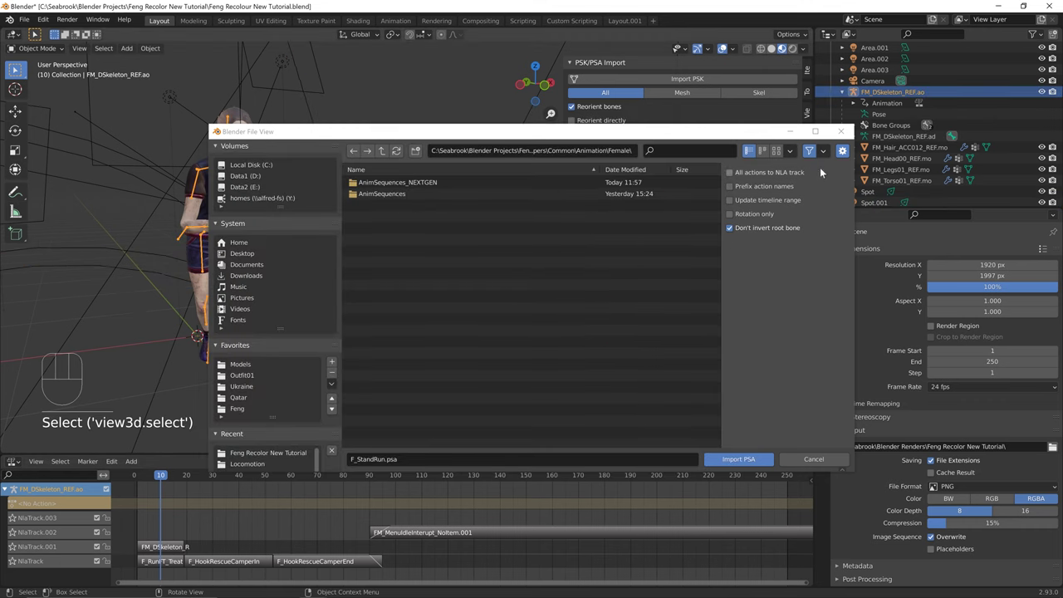
{"action": "left_click", "coordinate": [441, 193]}
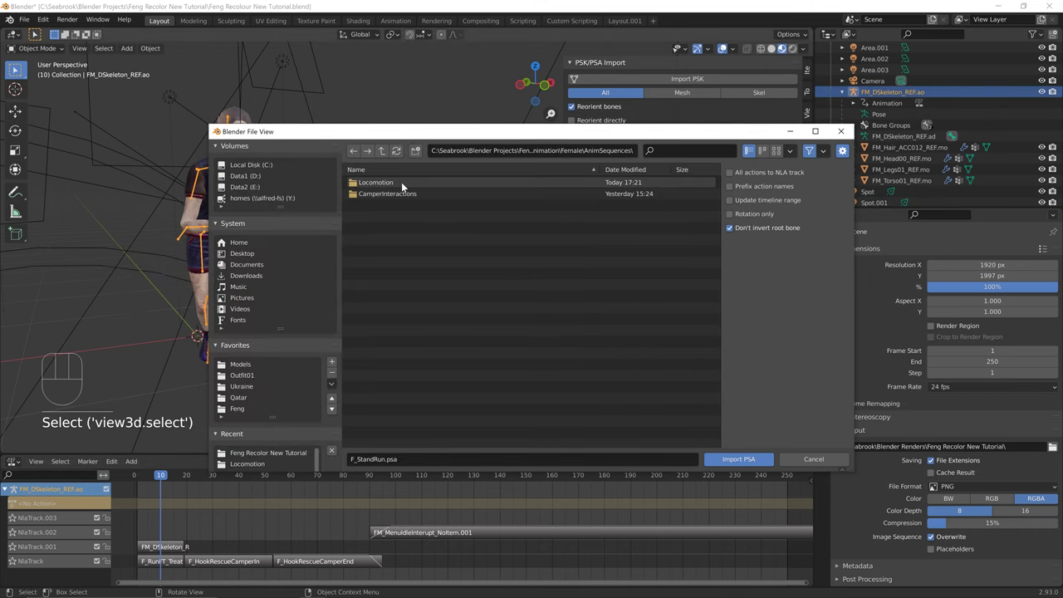
{"action": "double_click", "coordinate": [401, 182]}
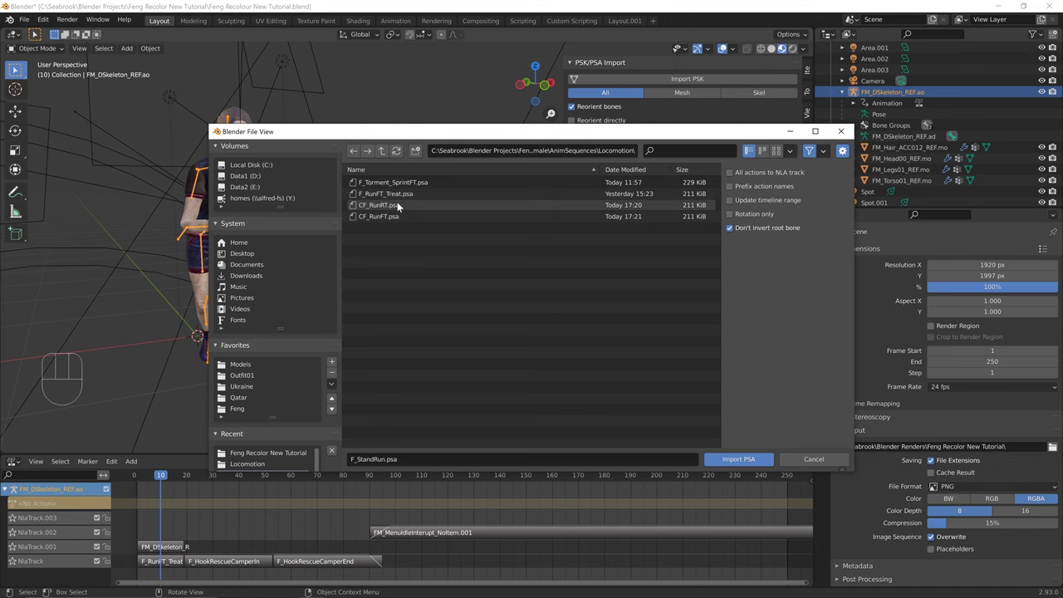
{"action": "double_click", "coordinate": [394, 213]}
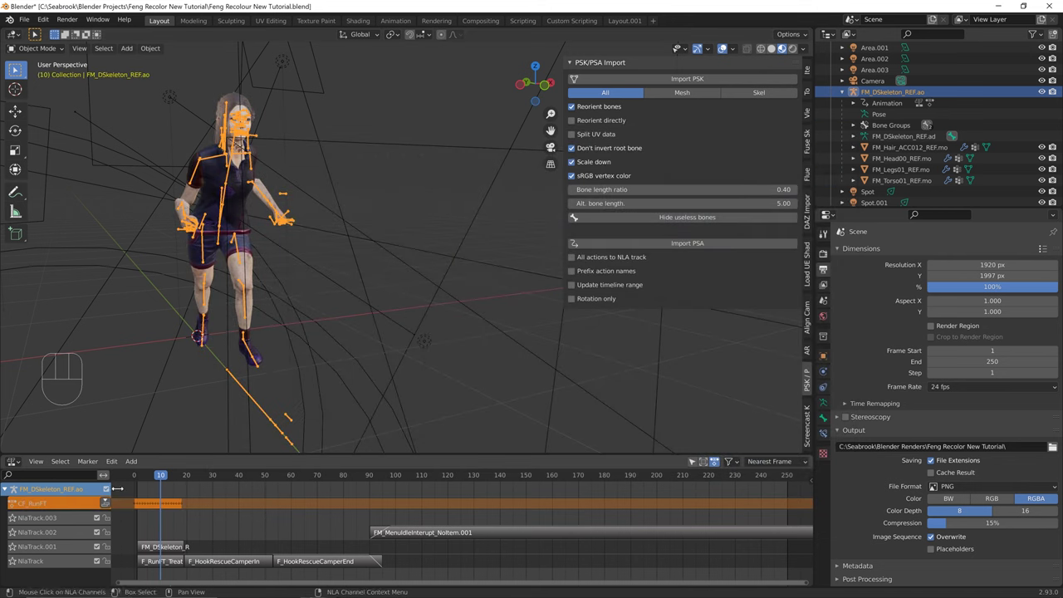
Preview the CF_RunFT animation up close with the playhead at frame 9, and undo its import
{"action": "scroll", "coordinate": [202, 194], "scroll_direction": "up", "scroll_amount": 3}
{"action": "middle_click_drag", "start_coordinate": [248, 212], "coordinate": [416, 275], "text": "shift"}
{"action": "left_click", "coordinate": [161, 489]}
{"action": "mouse_move", "coordinate": [160, 480]}
{"action": "left_mouse_down"}
{"action": "mouse_move", "coordinate": [143, 476]}
{"action": "mouse_move", "coordinate": [164, 484]}
{"action": "mouse_move", "coordinate": [153, 486]}
{"action": "left_mouse_up"}
{"action": "middle_click_drag", "start_coordinate": [200, 358], "coordinate": [186, 267]}
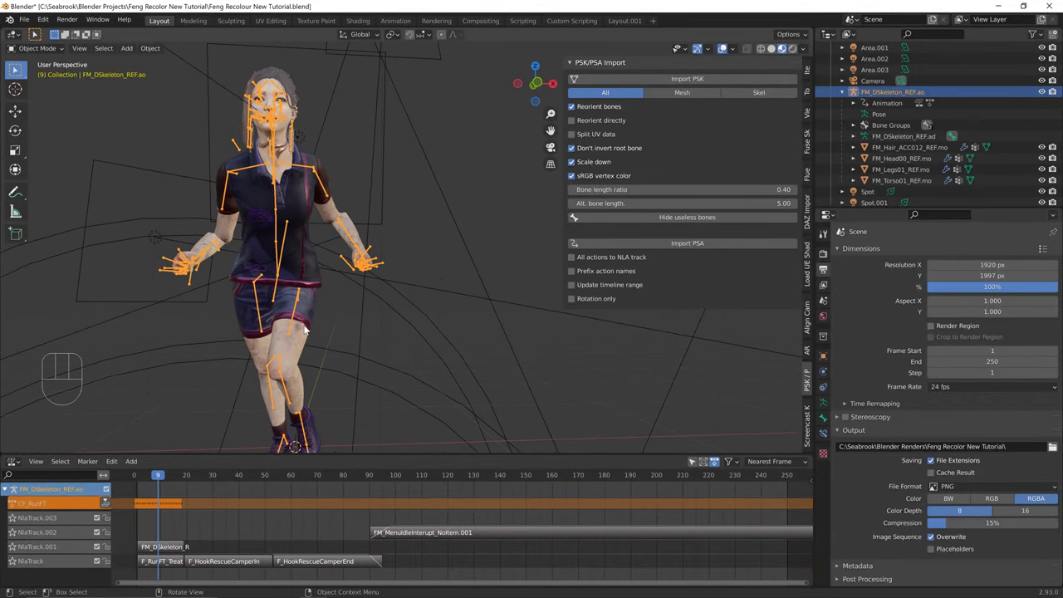
{"action": "key", "text": "ctrl+z"}
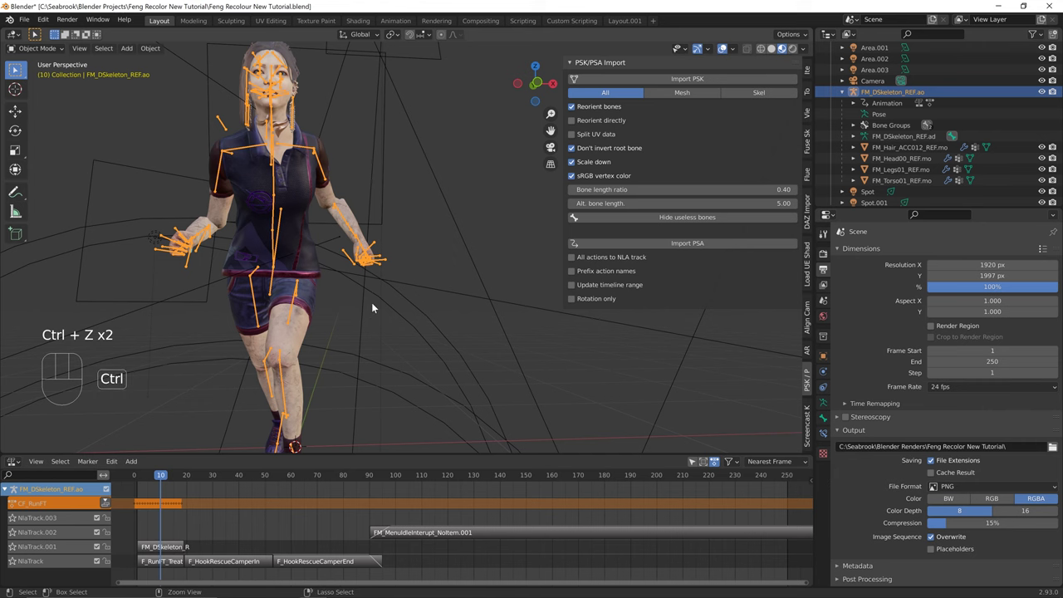
{"action": "key", "text": "ctrl+z"}
Import F_StandRun.psa from the AnimSequences_NEXTGEN Locomotion folder onto the armature
{"action": "left_click", "coordinate": [630, 244]}
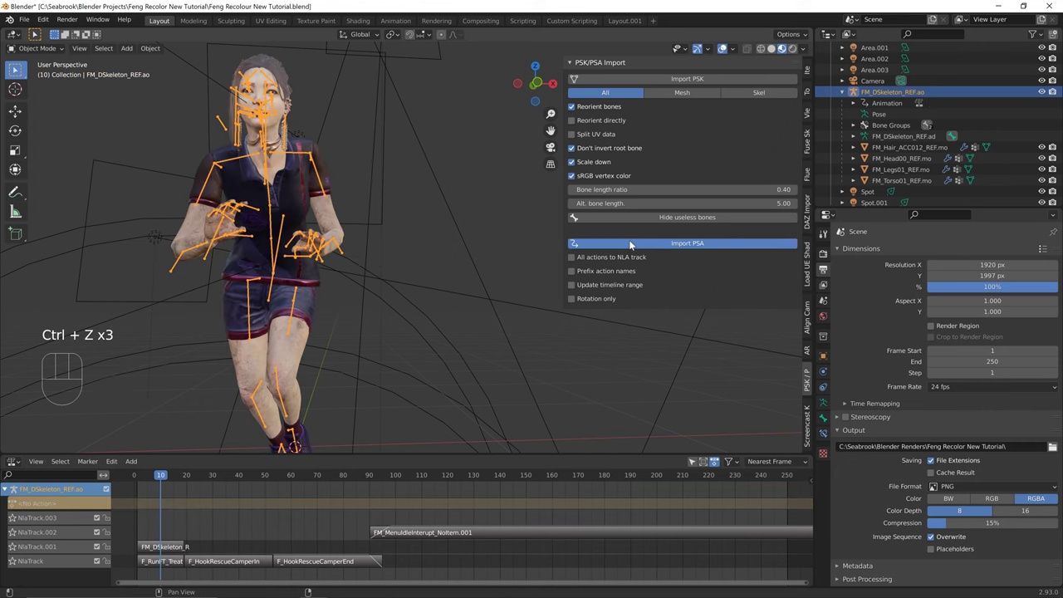
{"action": "left_click", "coordinate": [383, 151]}
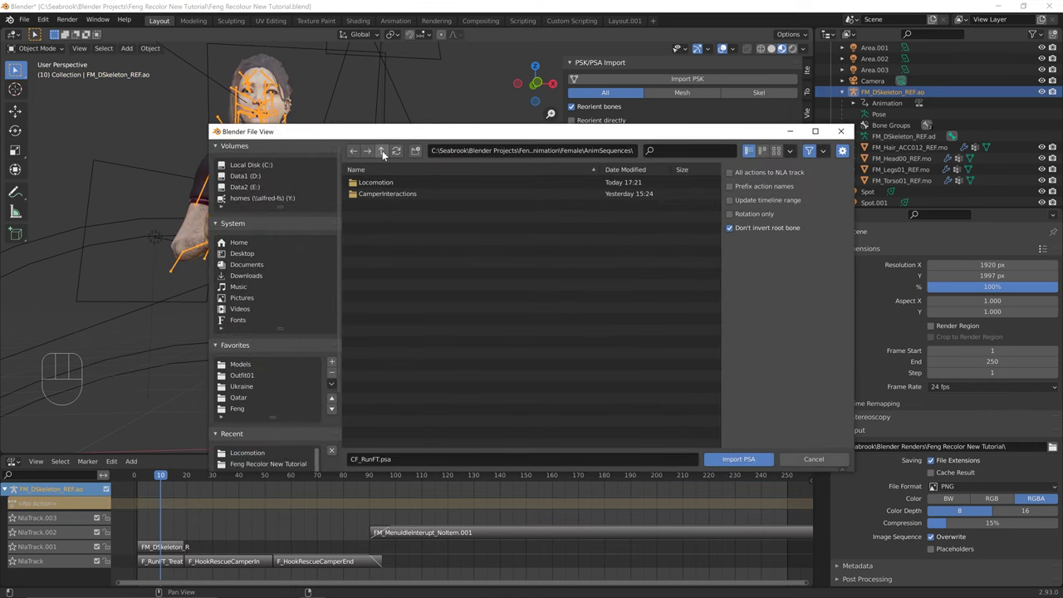
{"action": "left_click", "coordinate": [383, 151]}
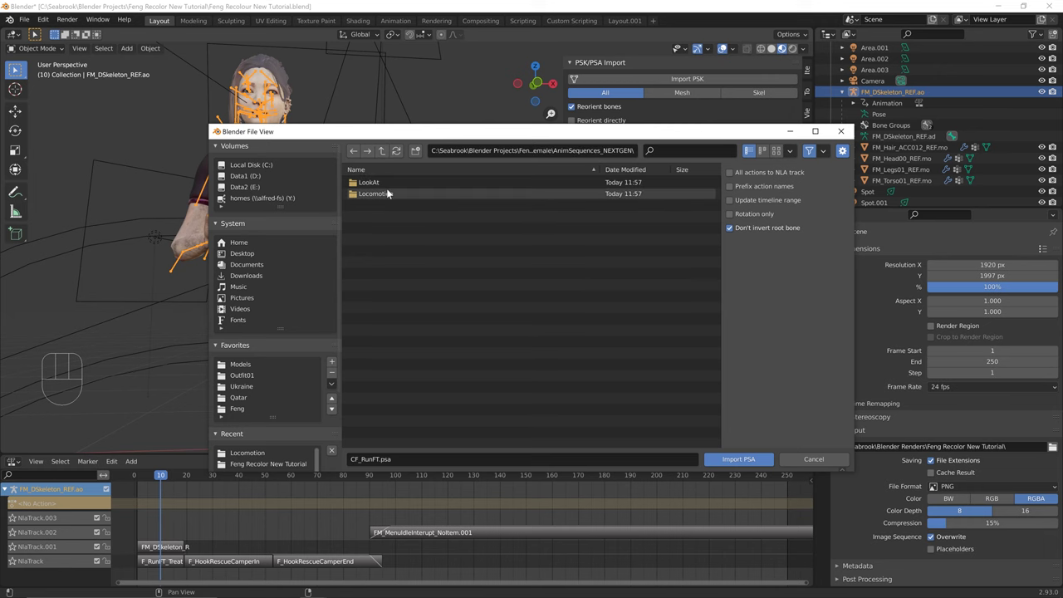
{"action": "double_click", "coordinate": [382, 193]}
{"action": "double_click", "coordinate": [396, 193]}
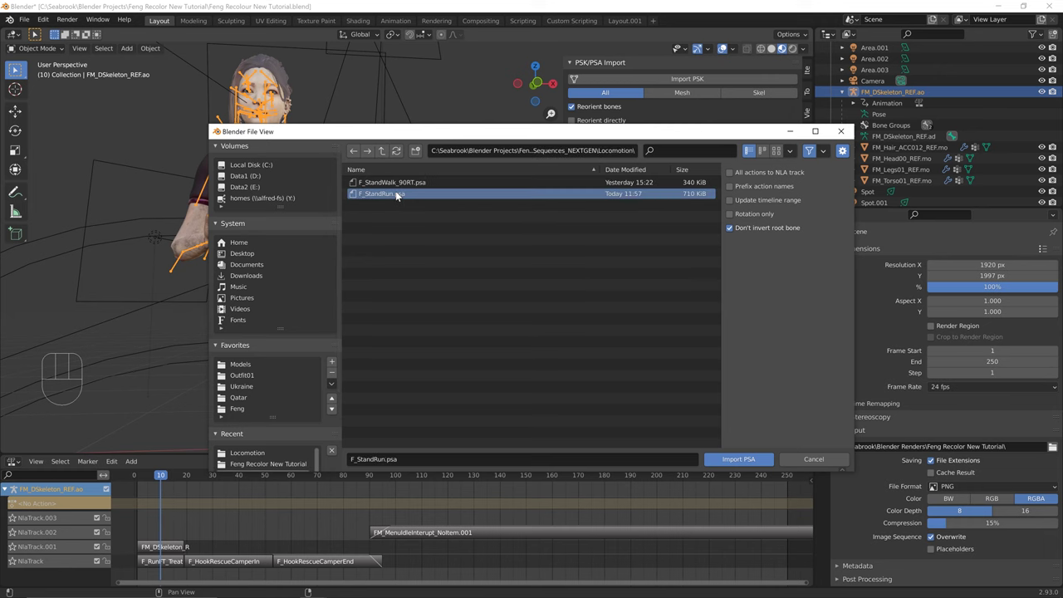
Preview the F_StandRun animation by scrubbing to frame 0, undo its import, and deselect the armature
{"action": "middle_click_drag", "start_coordinate": [355, 232], "coordinate": [369, 239]}
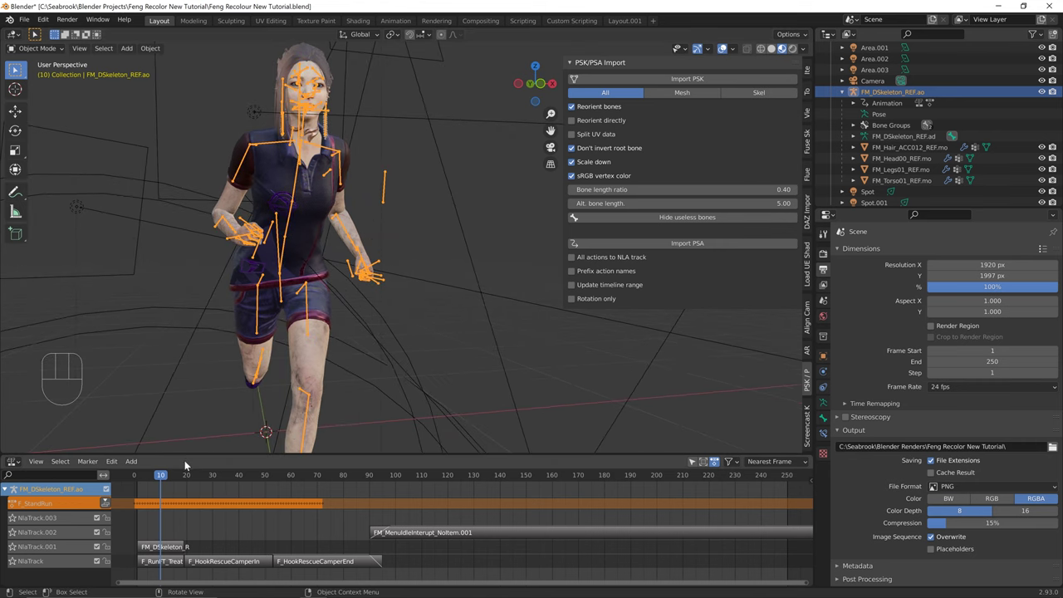
{"action": "left_click_drag", "start_coordinate": [170, 480], "coordinate": [118, 515]}
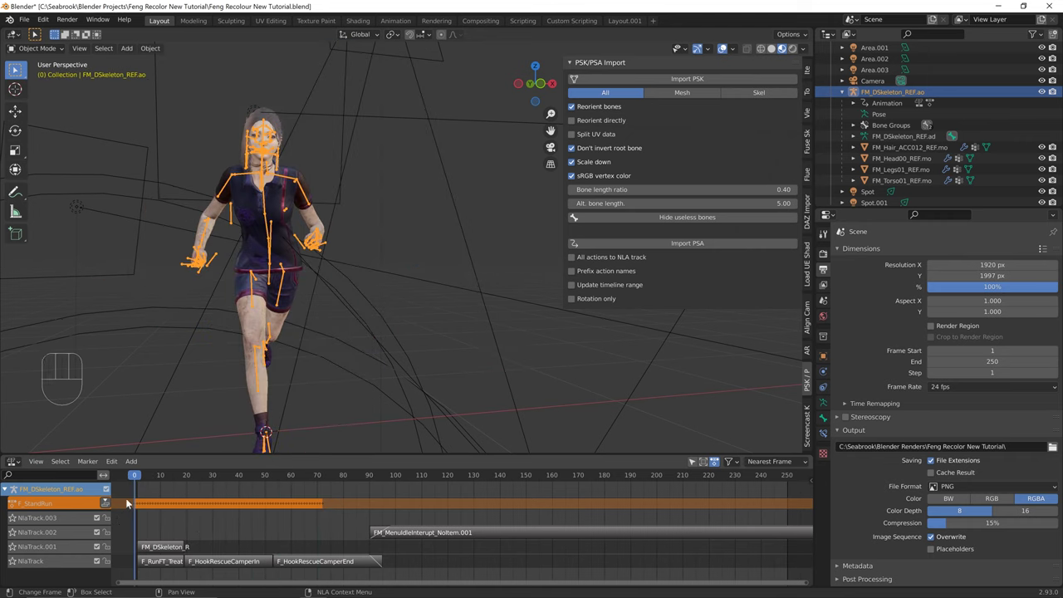
{"action": "key", "text": "ctrl+z"}
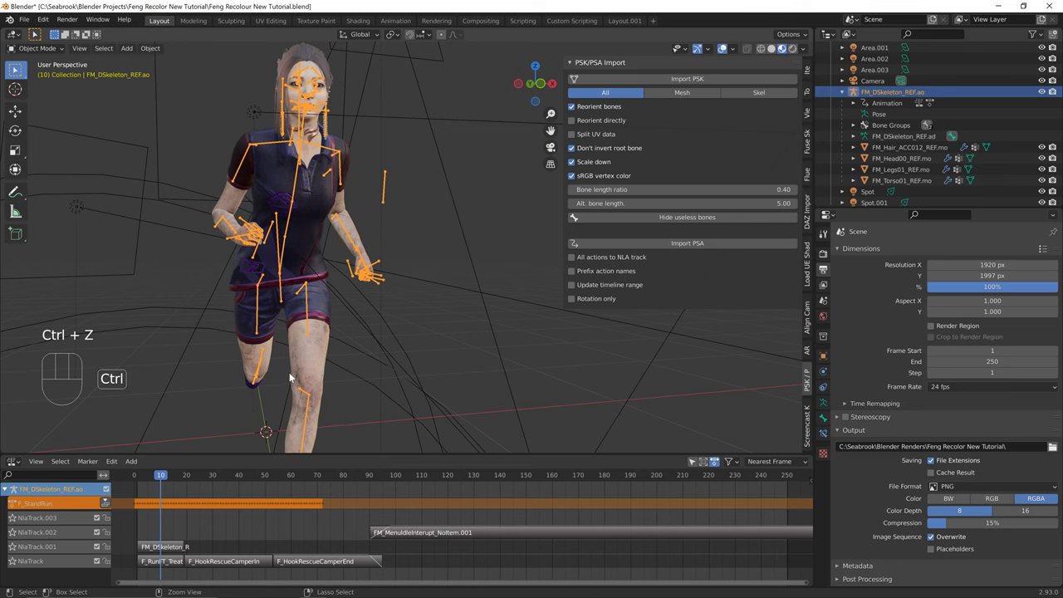
{"action": "key", "text": "ctrl+z"}
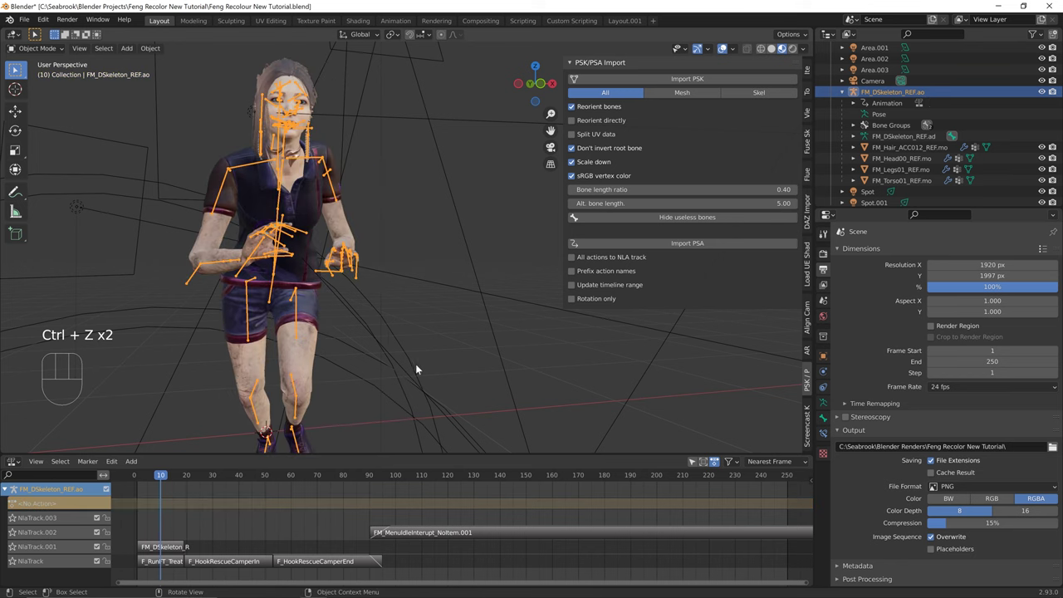
{"action": "mouse_move", "coordinate": [416, 366]}
{"action": "middle_mouse_down"}
{"action": "mouse_move", "coordinate": [444, 364]}
{"action": "mouse_move", "coordinate": [426, 352]}
{"action": "middle_mouse_up"}
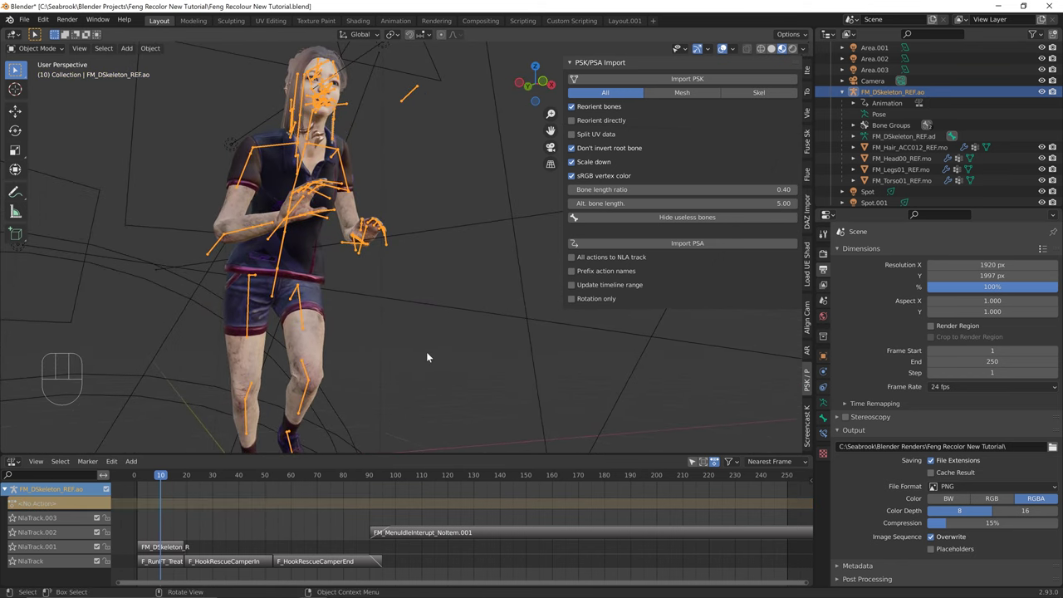
{"action": "left_click", "coordinate": [461, 367]}
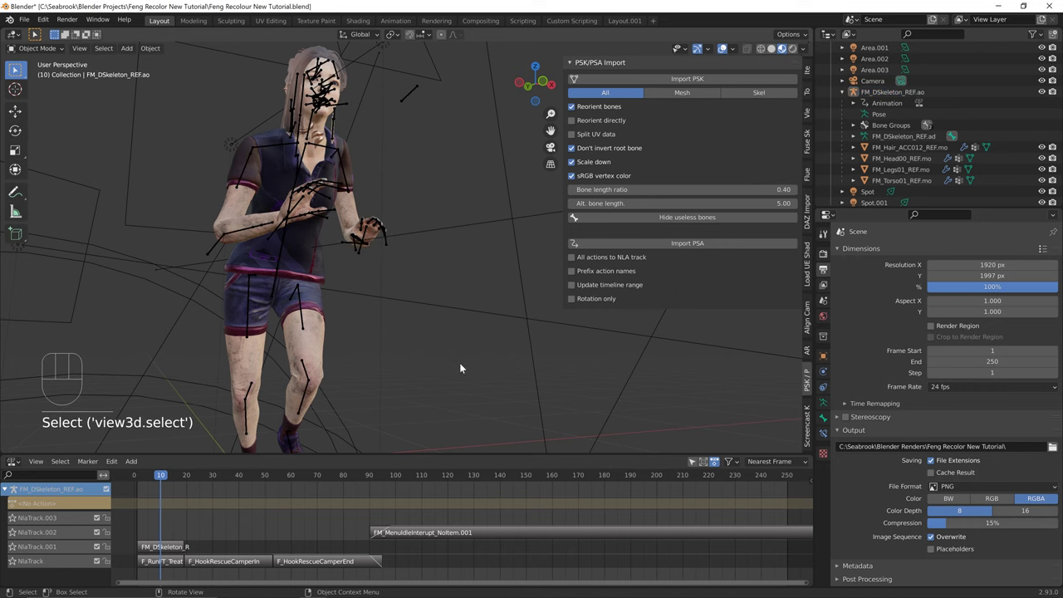
Hide the viewport sidebar and make sure the Denoising Data pass is enabled for the view layer
{"action": "key", "text": "n"}
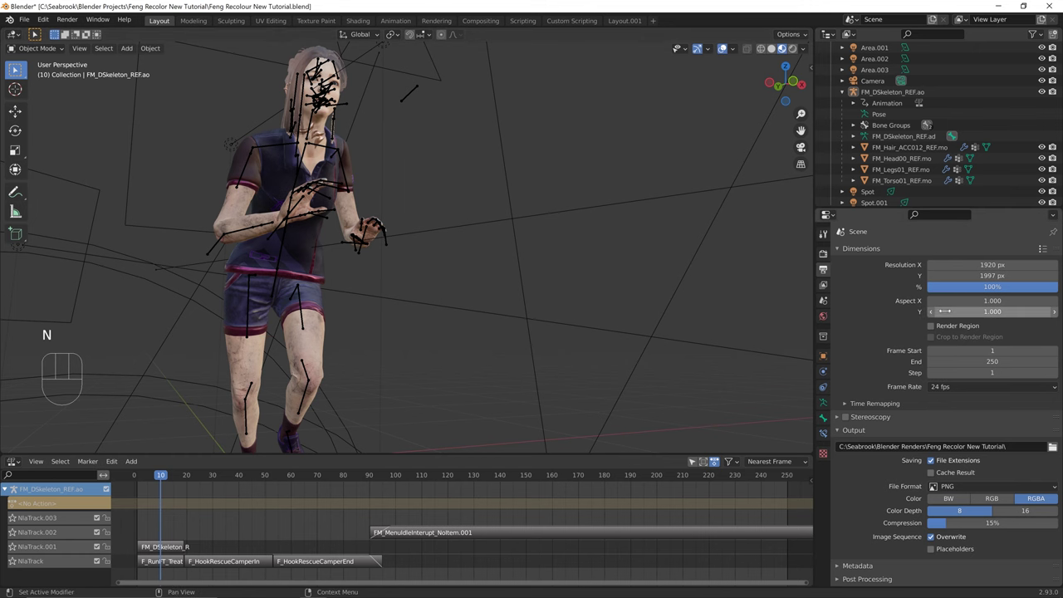
{"action": "middle_click_drag", "start_coordinate": [513, 313], "coordinate": [512, 310]}
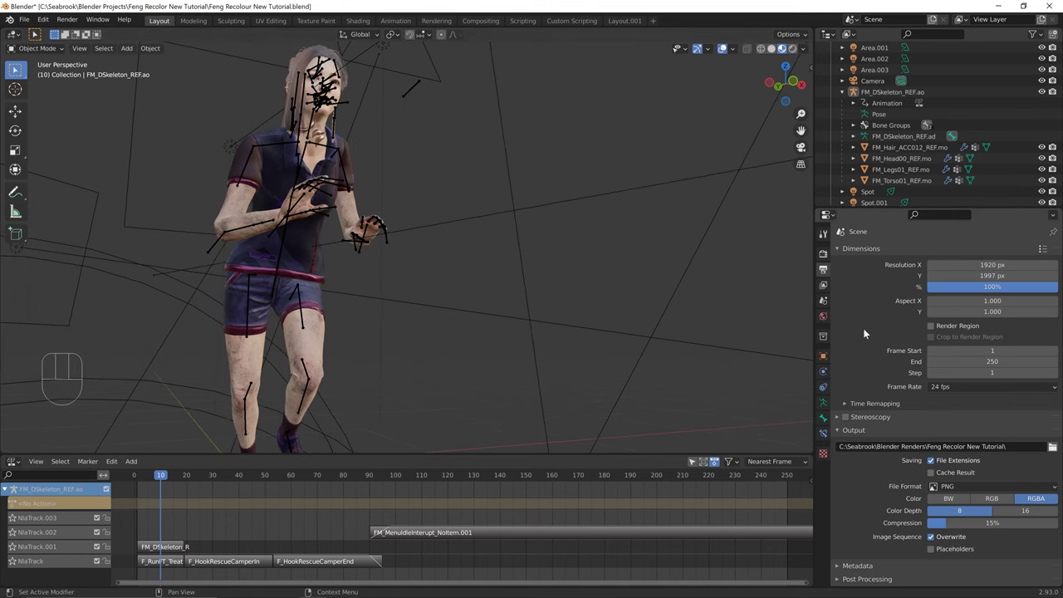
{"action": "left_click", "coordinate": [823, 286]}
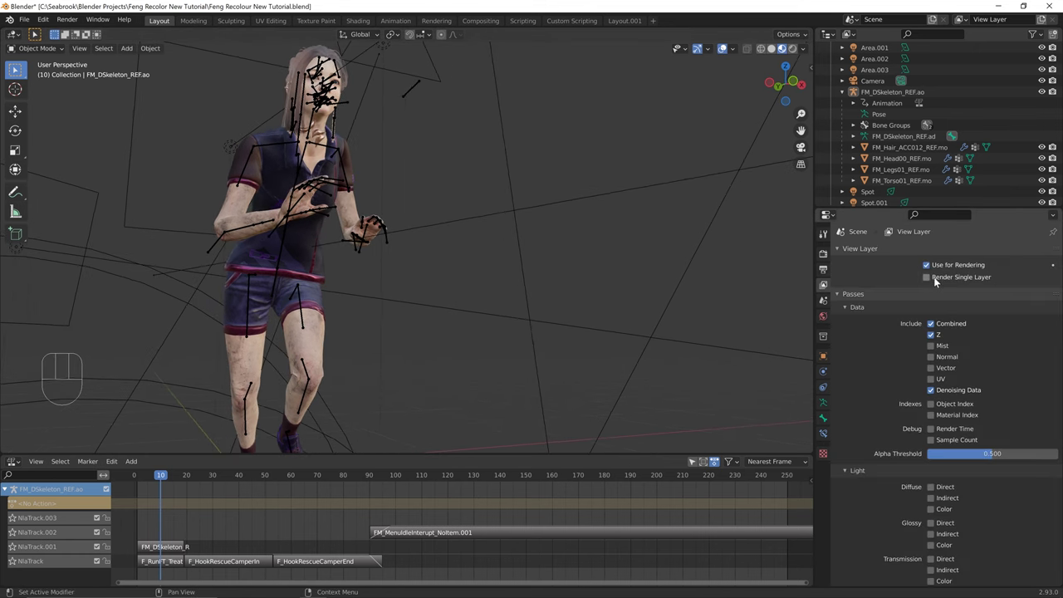
{"action": "left_click", "coordinate": [931, 390]}
{"action": "left_click", "coordinate": [931, 388]}
Set the render engine to Cycles with GPU Compute as the device and 32 viewport samples
{"action": "left_click", "coordinate": [822, 256]}
{"action": "left_click", "coordinate": [941, 251]}
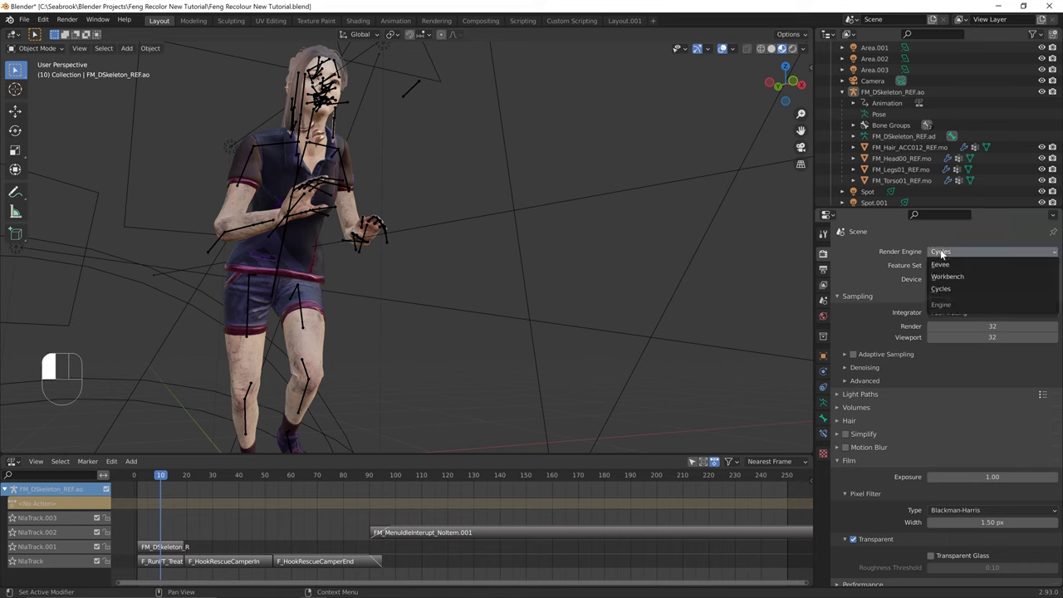
{"action": "left_click", "coordinate": [941, 288]}
{"action": "left_click", "coordinate": [942, 281]}
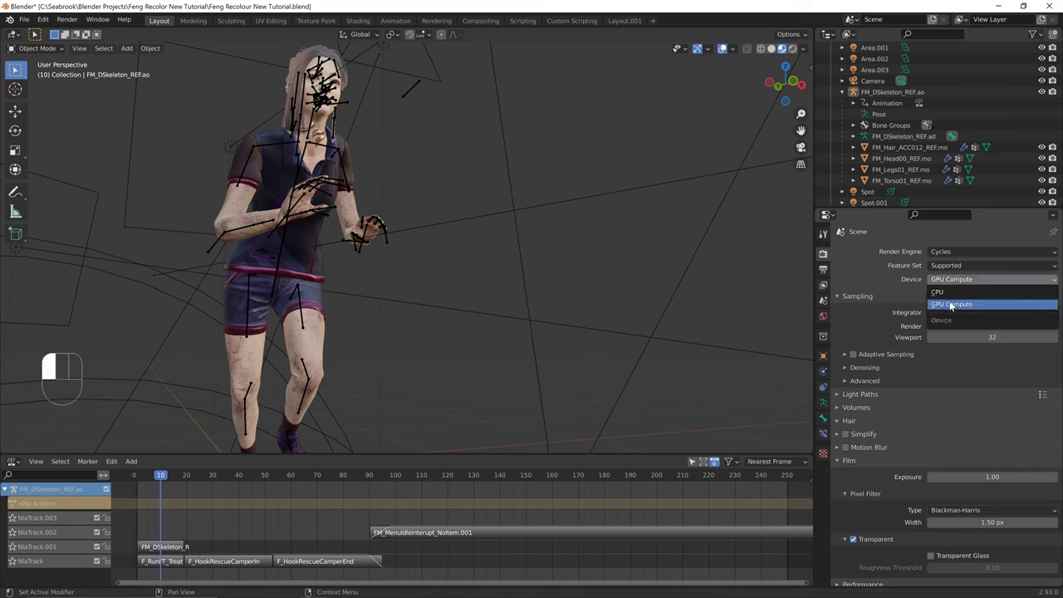
{"action": "left_click", "coordinate": [952, 305]}
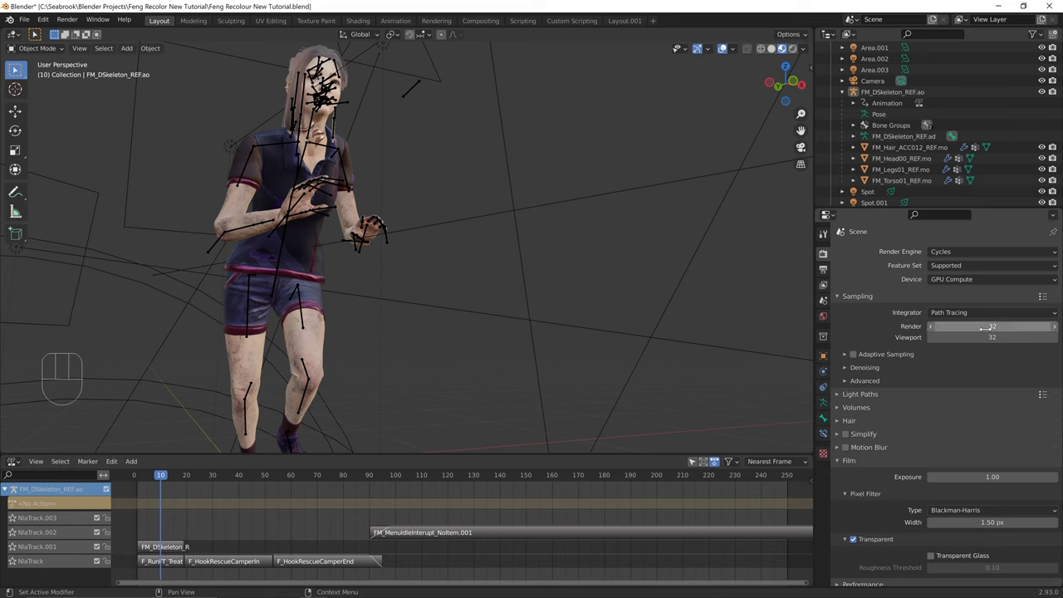
{"action": "left_click_drag", "start_coordinate": [987, 335], "coordinate": [993, 336]}
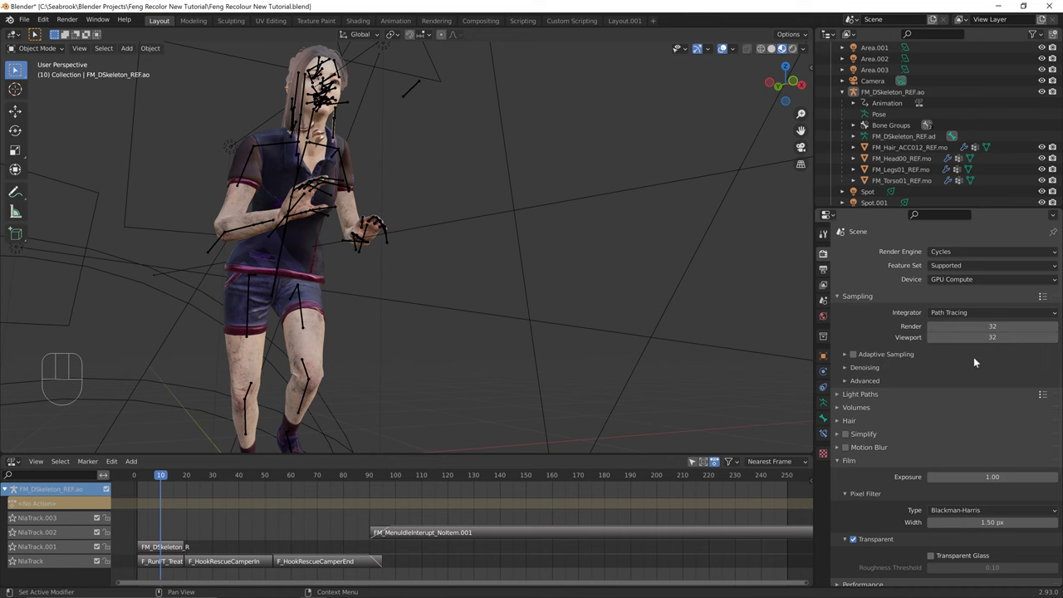
Make sure the Transparent option is enabled in the render's Film settings
{"action": "mouse_move", "coordinate": [656, 344]}
{"action": "middle_mouse_down"}
{"action": "mouse_move", "coordinate": [630, 345]}
{"action": "mouse_move", "coordinate": [654, 344]}
{"action": "middle_mouse_up"}
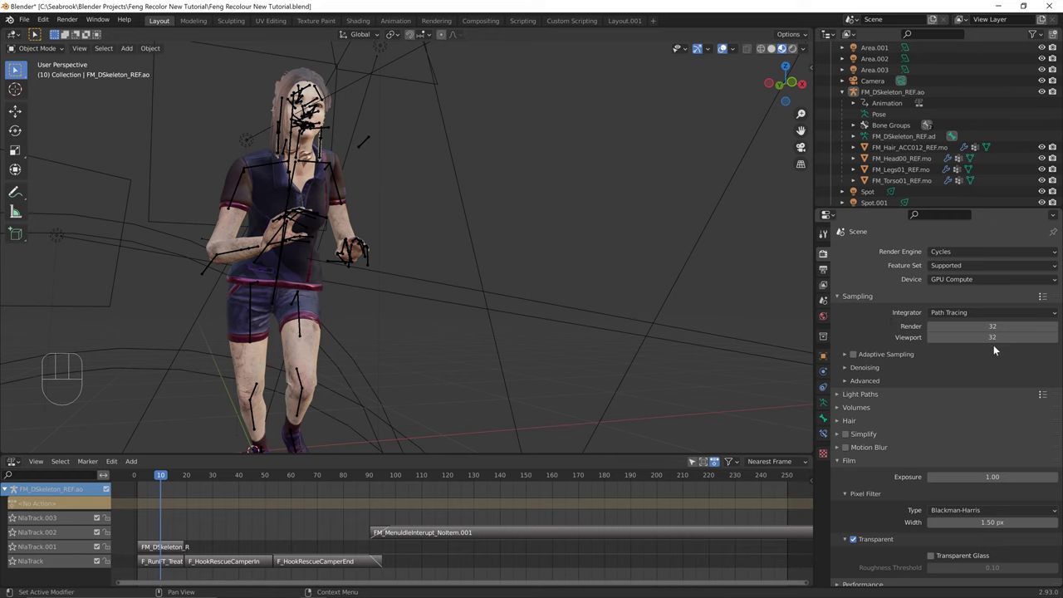
{"action": "scroll", "coordinate": [861, 530], "scroll_direction": "down", "scroll_amount": 1}
{"action": "left_click", "coordinate": [860, 427]}
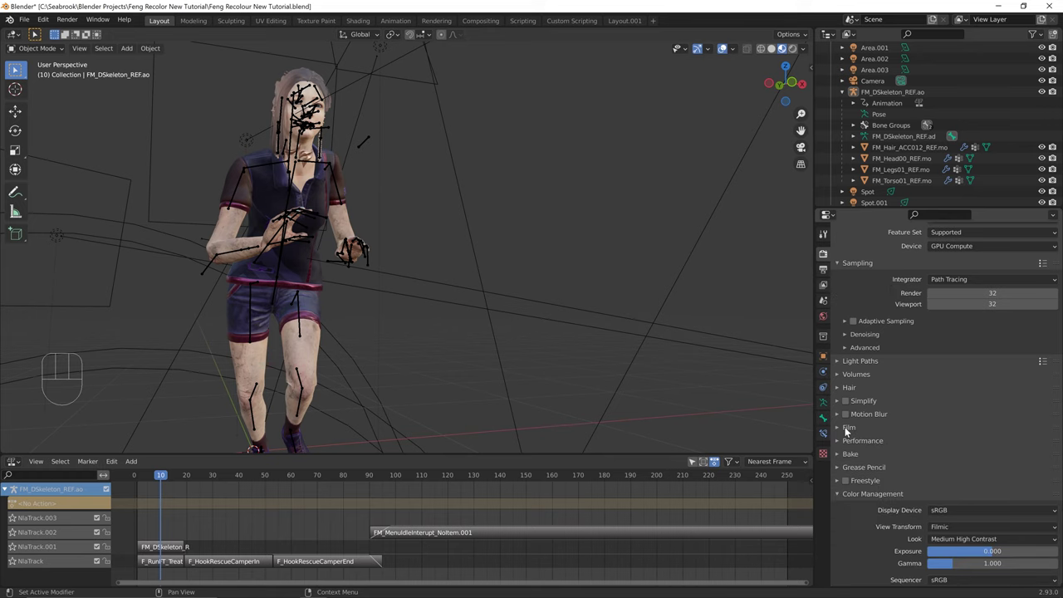
{"action": "left_click", "coordinate": [861, 428]}
{"action": "left_click", "coordinate": [855, 507]}
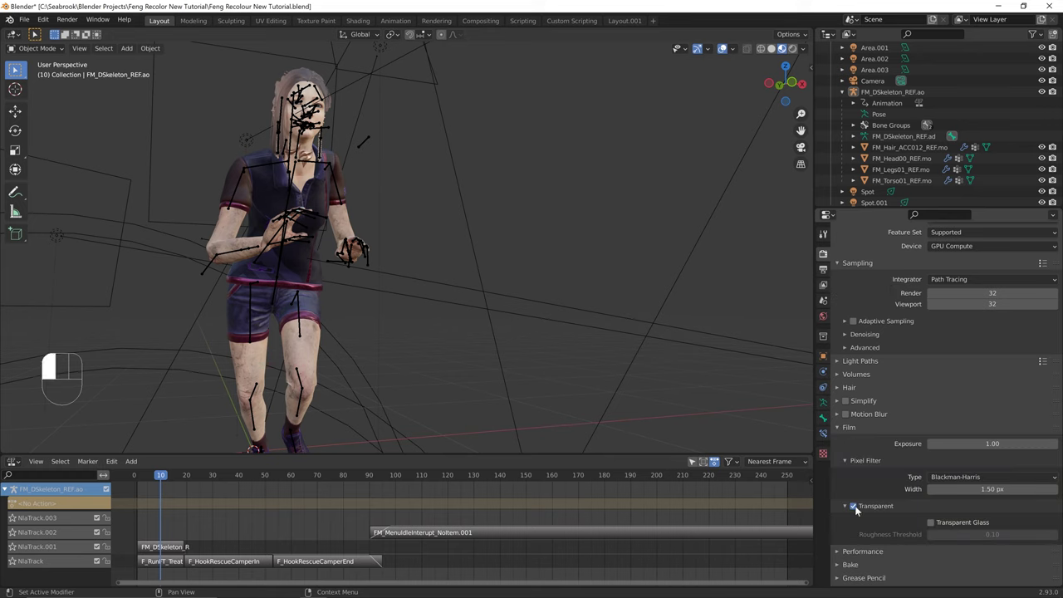
{"action": "middle_click_drag", "start_coordinate": [532, 366], "coordinate": [594, 373]}
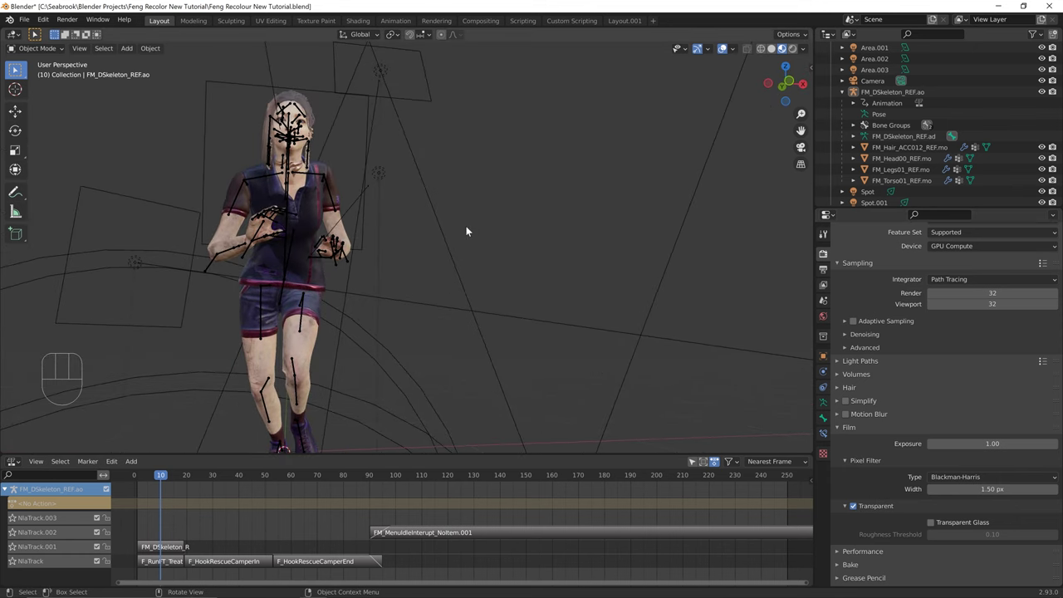
Review the scene's output dimensions and format, and its Cycles render settings
{"action": "scroll", "coordinate": [892, 485], "scroll_direction": "down", "scroll_amount": 2}
{"action": "left_click", "coordinate": [824, 269]}
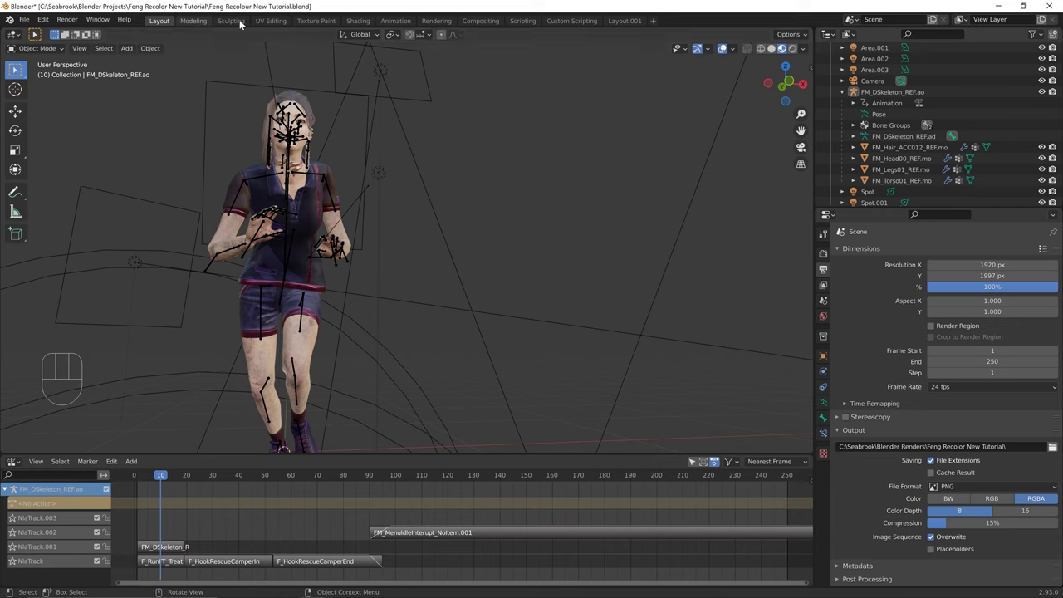
{"action": "left_click", "coordinate": [824, 254]}
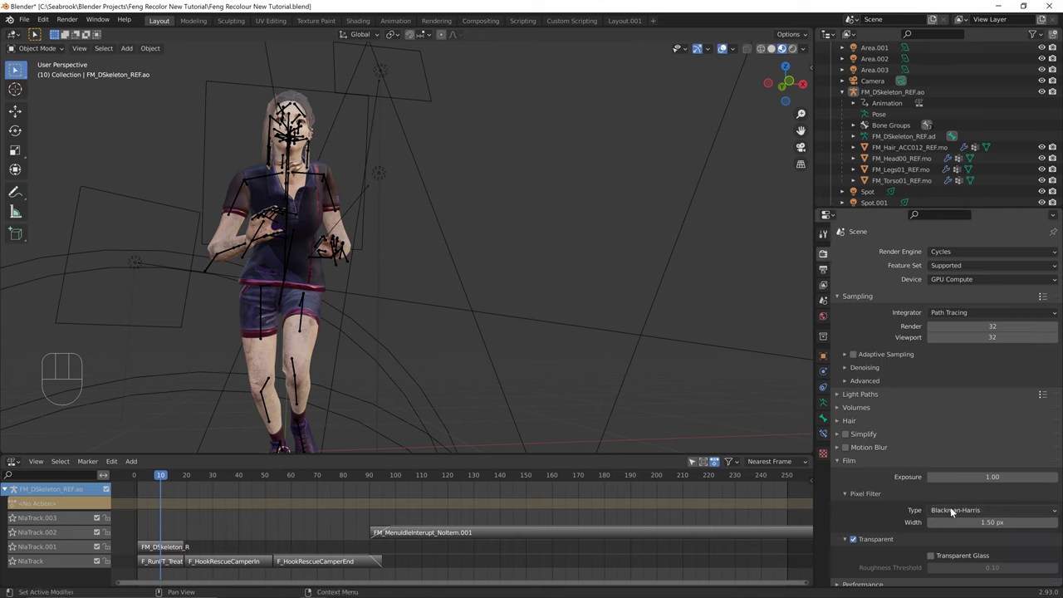
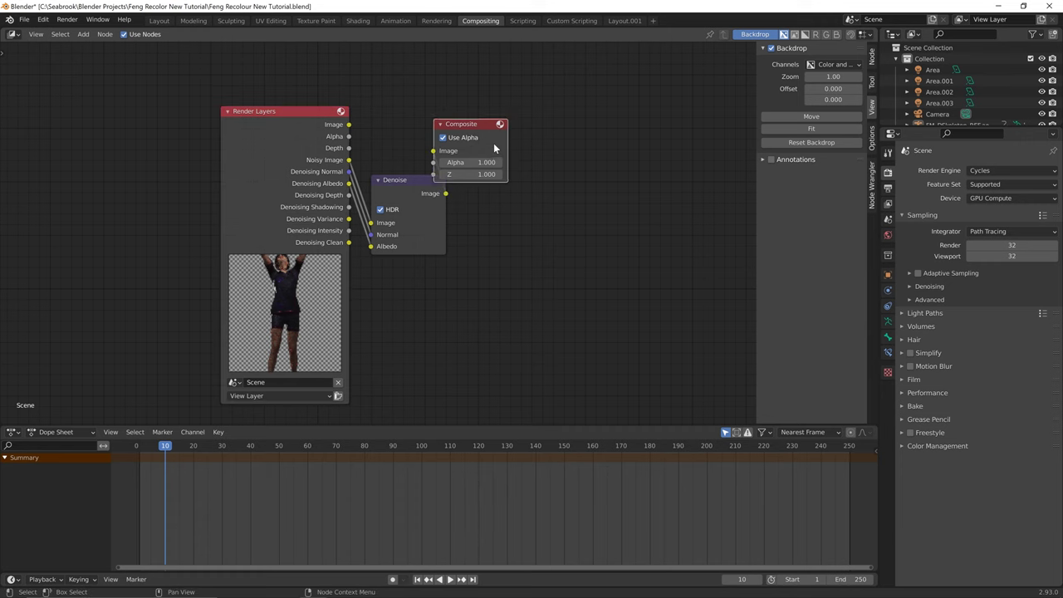
Return to the Layout workspace and render frame 10 as a still image
{"action": "left_click", "coordinate": [159, 21]}
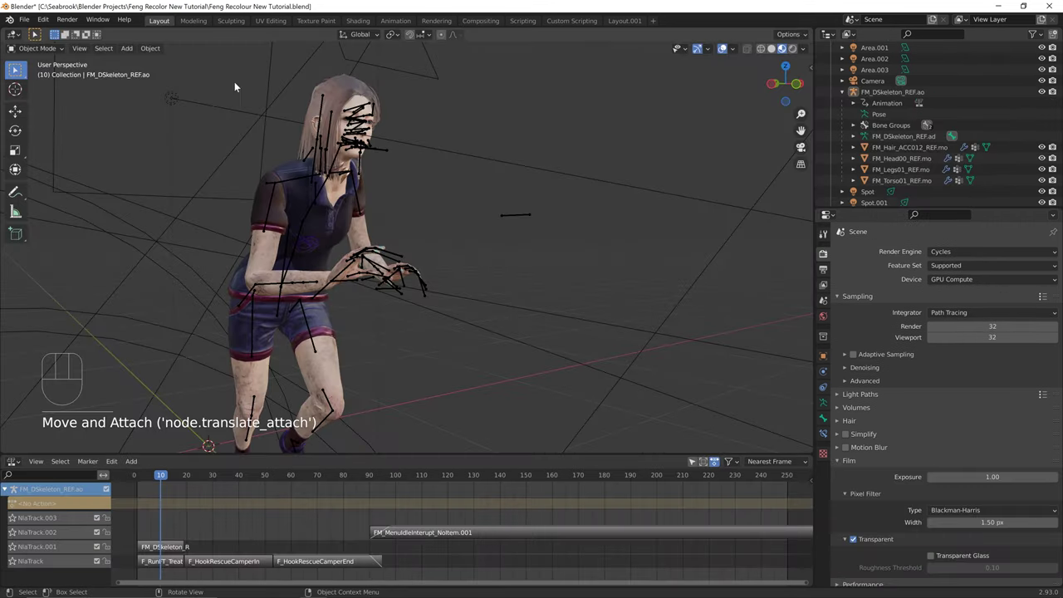
{"action": "left_click", "coordinate": [70, 20]}
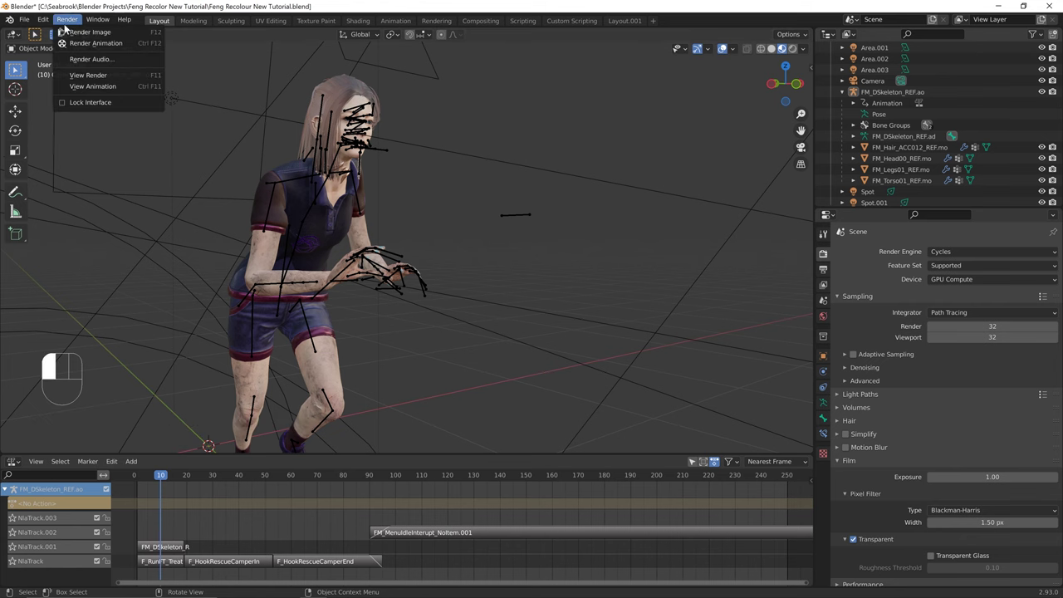
{"action": "left_click", "coordinate": [61, 33]}
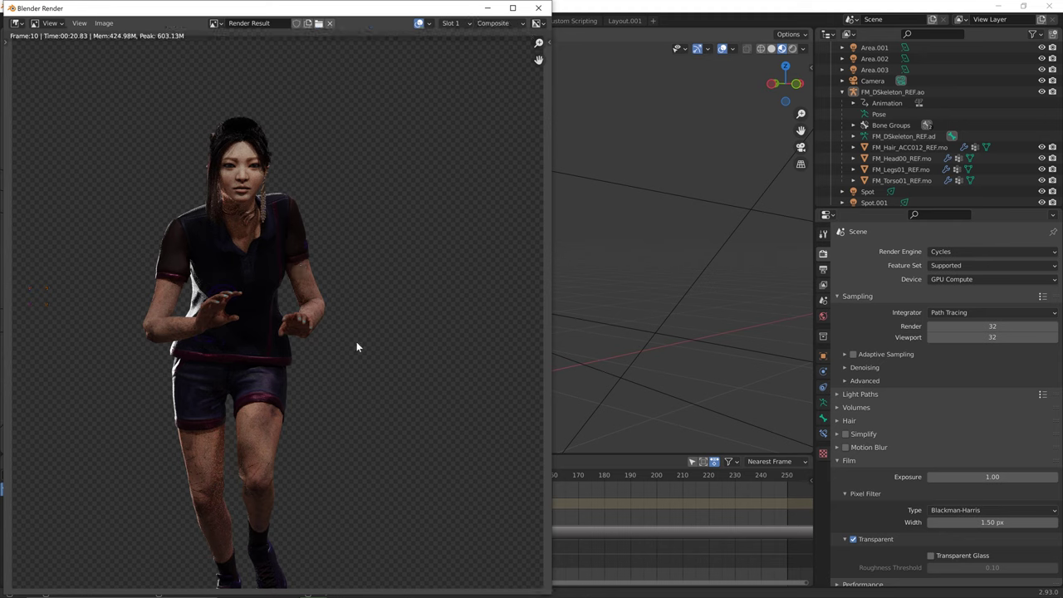
Save the render as Feng Recolor New Tutorial Run.png in the Feng Recolor New Tutorial folder and close the render window
{"action": "left_click", "coordinate": [104, 23]}
{"action": "left_click", "coordinate": [104, 23]}
{"action": "left_click", "coordinate": [104, 23]}
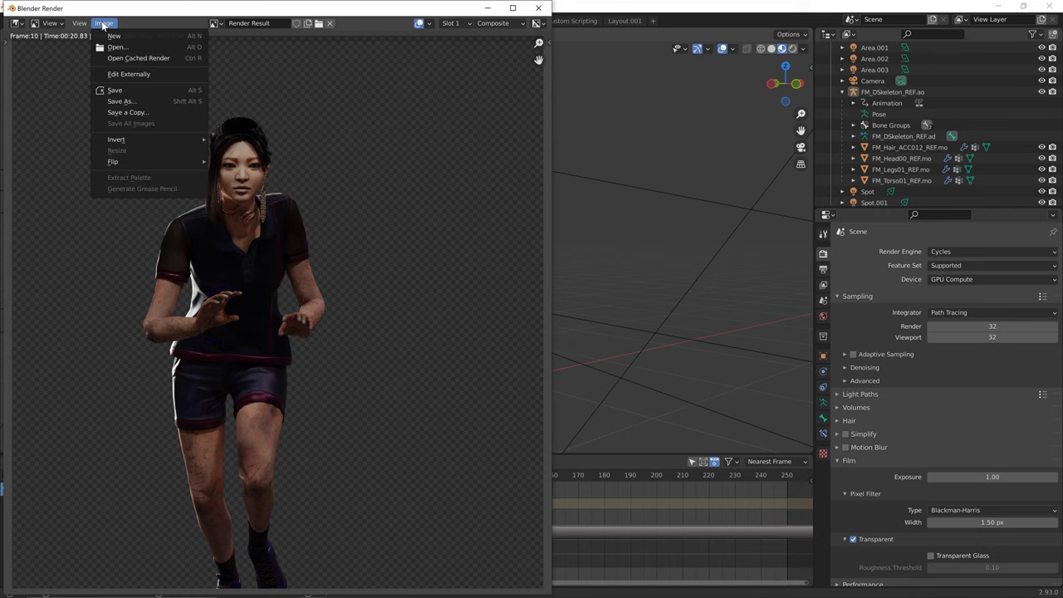
{"action": "left_click", "coordinate": [120, 91]}
{"action": "left_click", "coordinate": [216, 71]}
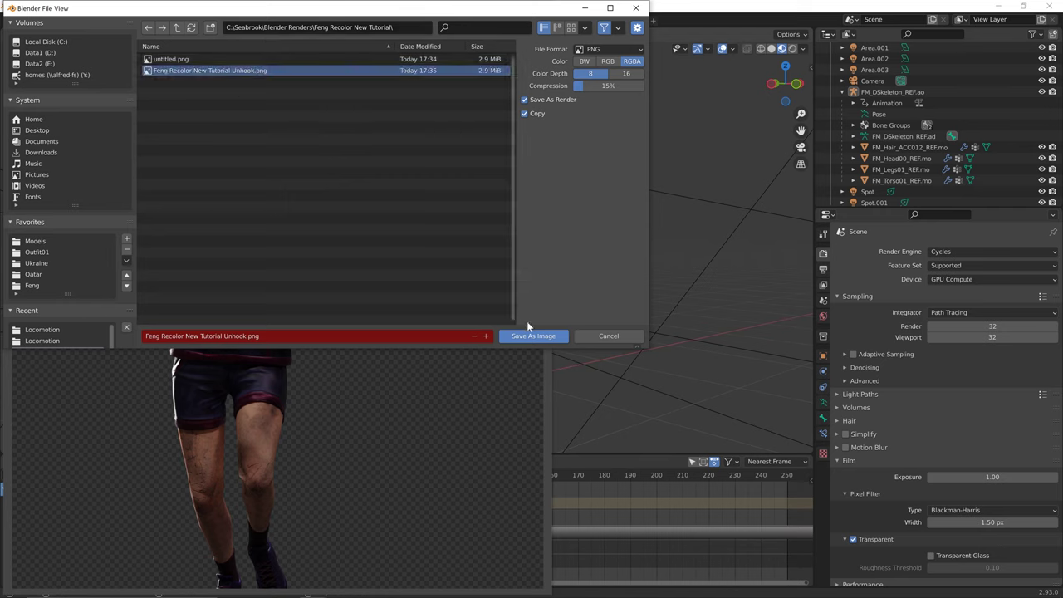
{"action": "left_click", "coordinate": [235, 336]}
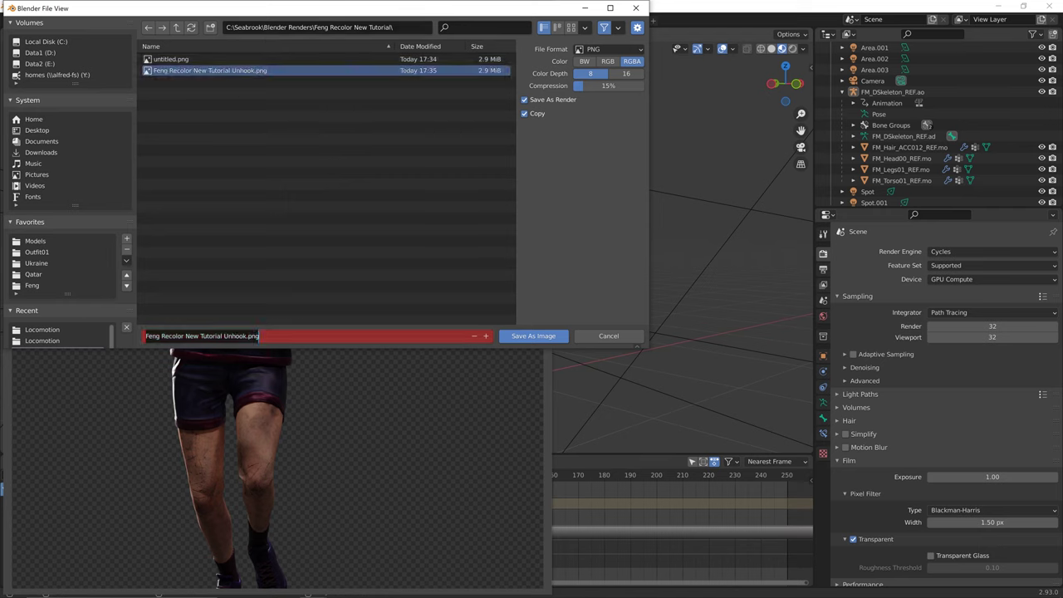
{"action": "left_click", "coordinate": [248, 336]}
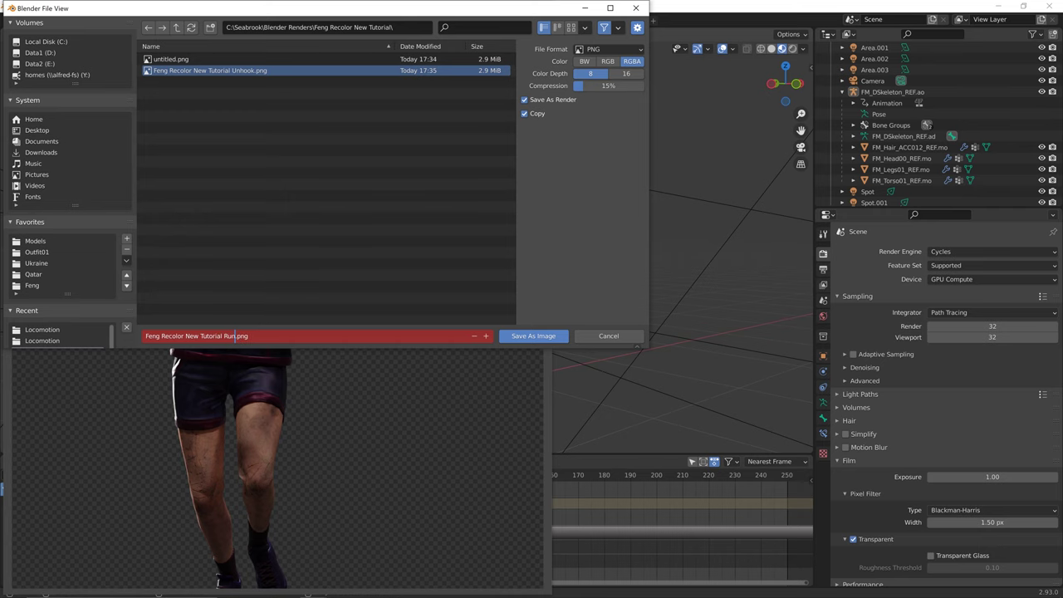
{"action": "left_click", "coordinate": [534, 336]}
{"action": "left_click", "coordinate": [537, 10]}
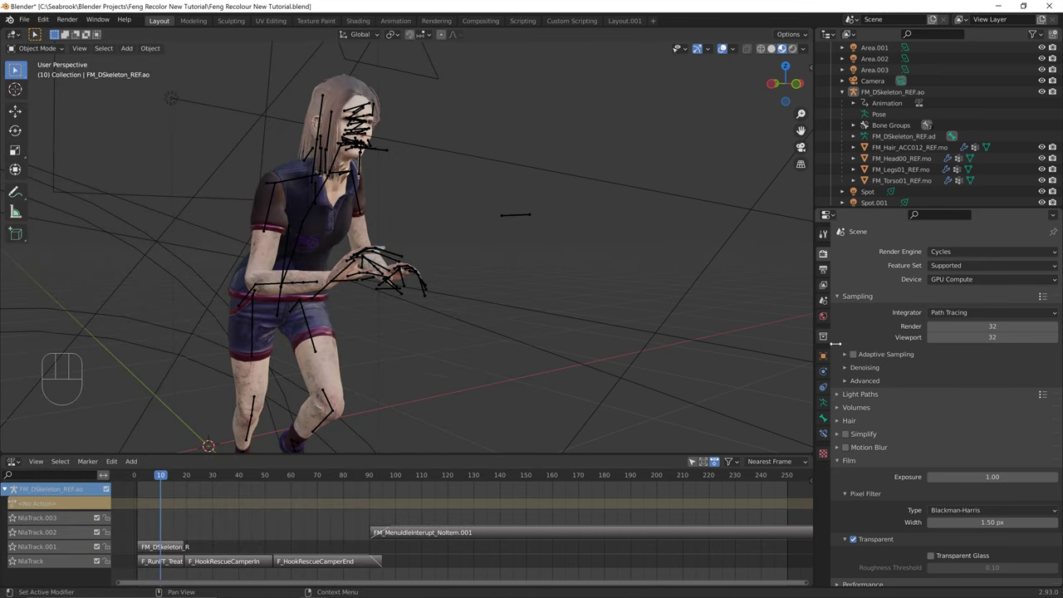
Set the scene's end frame to 112 in the output dimensions
{"action": "scroll", "coordinate": [893, 382], "scroll_direction": "down", "scroll_amount": 3}
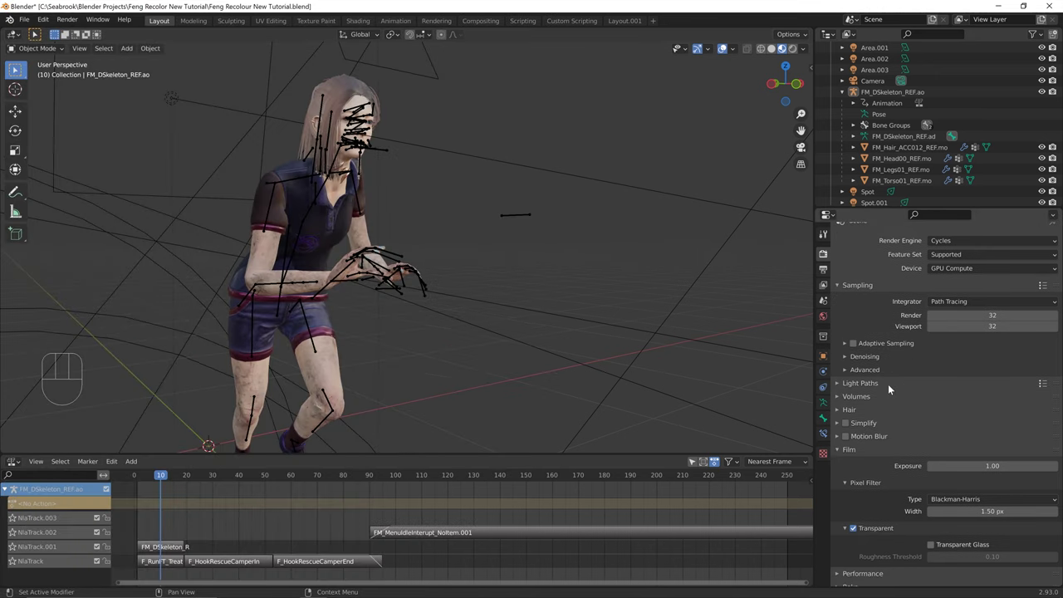
{"action": "left_click", "coordinate": [826, 271]}
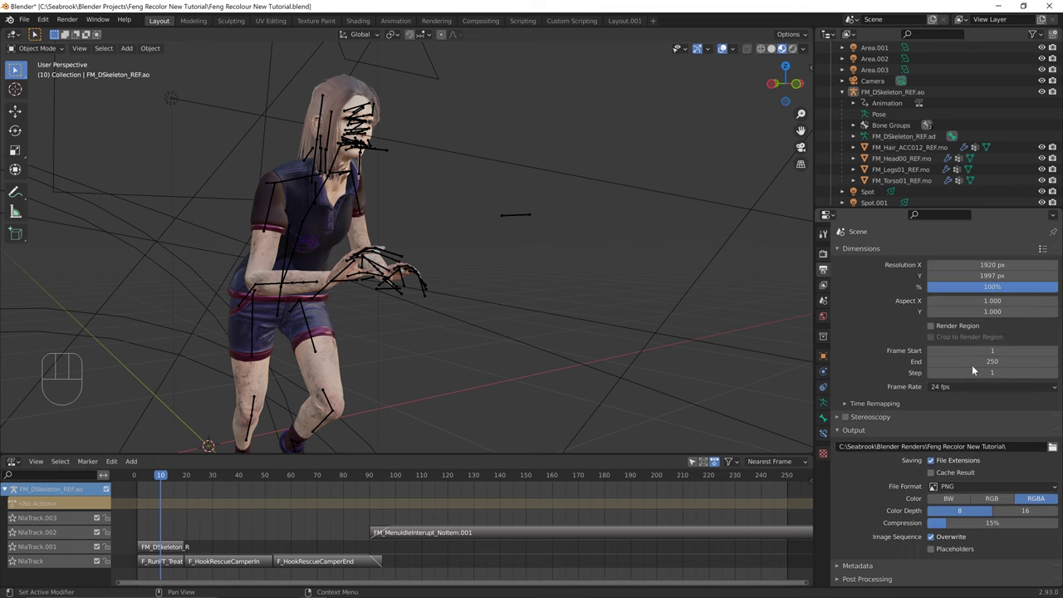
{"action": "left_click_drag", "start_coordinate": [971, 368], "coordinate": [900, 368]}
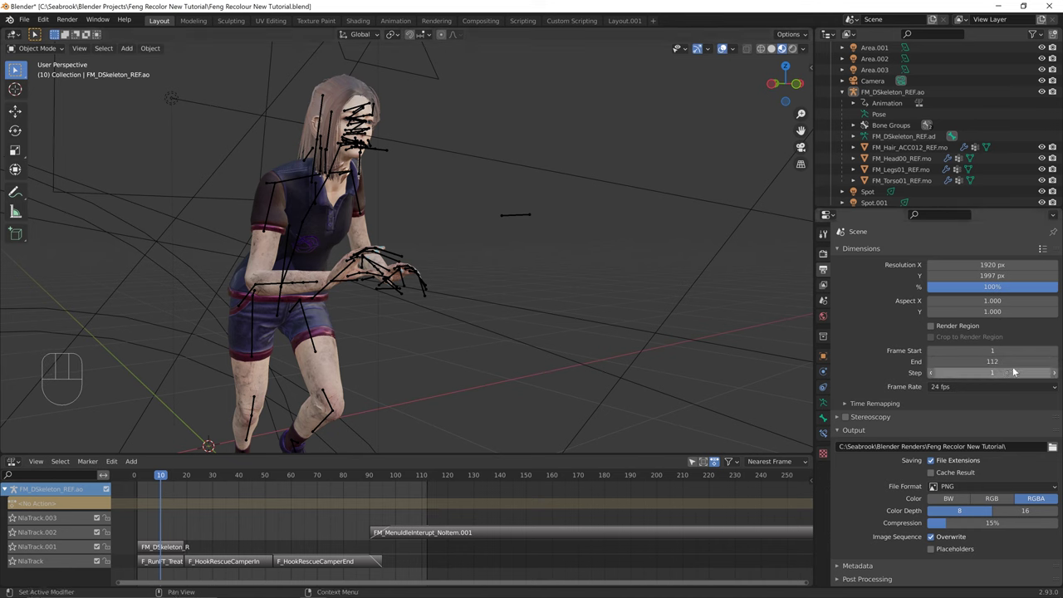
Look at the Render Animation command and inspect the output folder for the rendered frames
{"action": "left_click", "coordinate": [67, 19]}
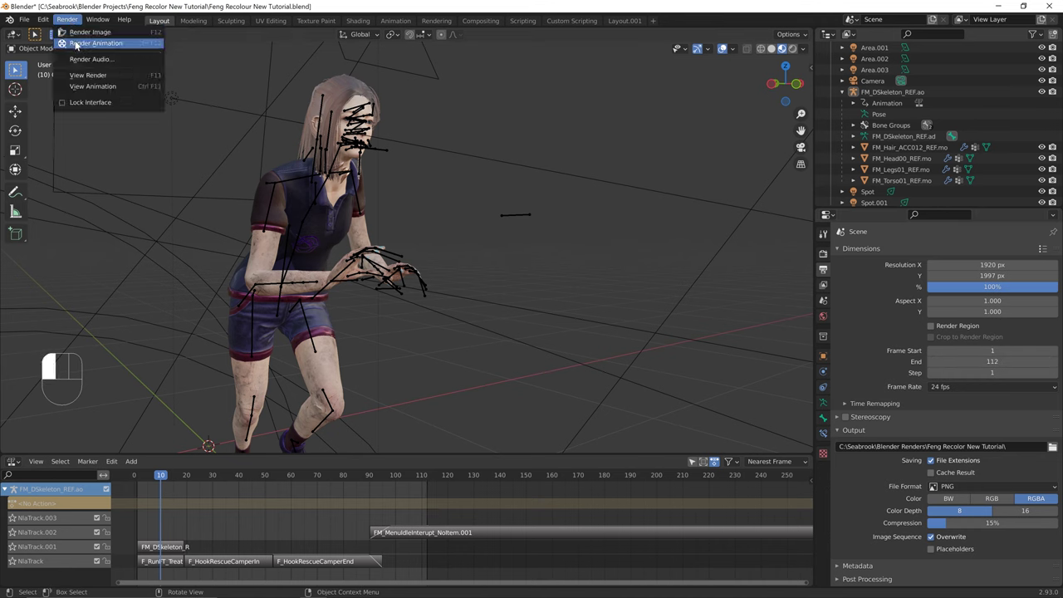
{"action": "left_click", "coordinate": [1053, 448]}
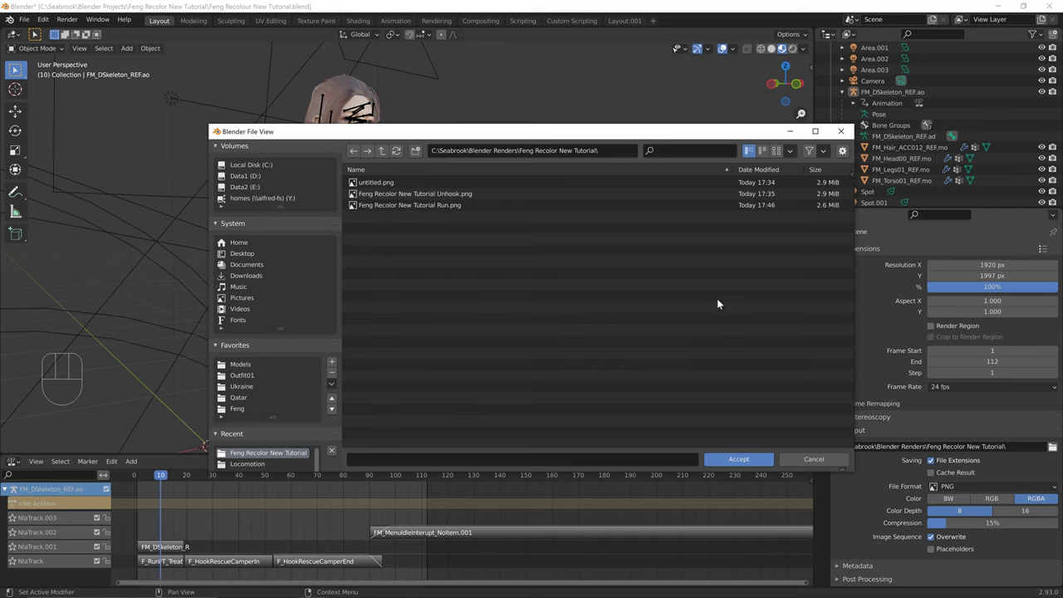
{"action": "key", "text": "Escape"}
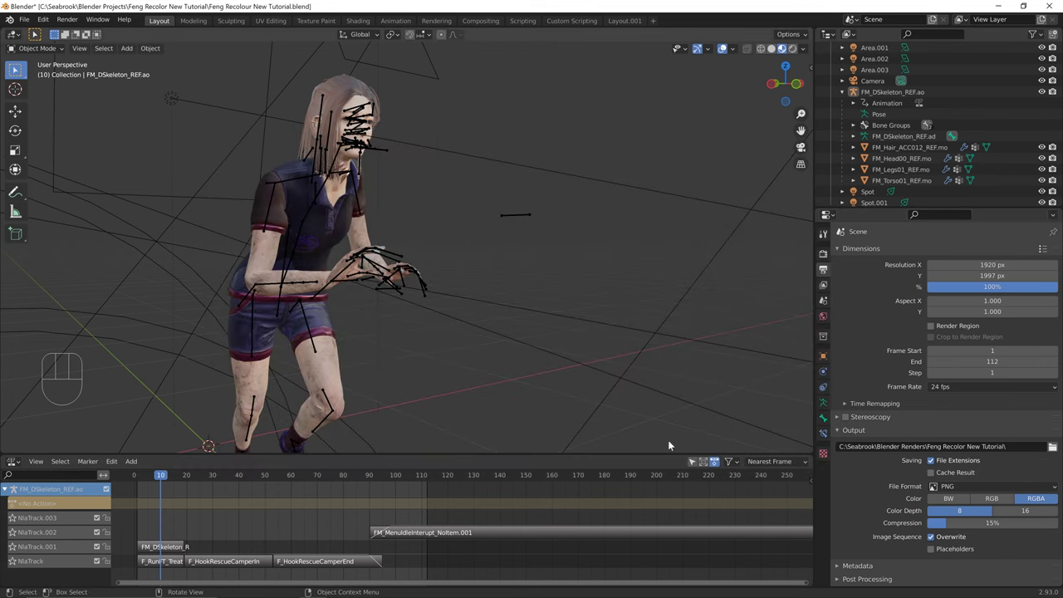
Copy the FM_DSkeleton_REF.ao armature with its hair, head, legs and torso meshes, and paste a duplicate into the scene
{"action": "middle_click_drag", "start_coordinate": [395, 344], "coordinate": [430, 368]}
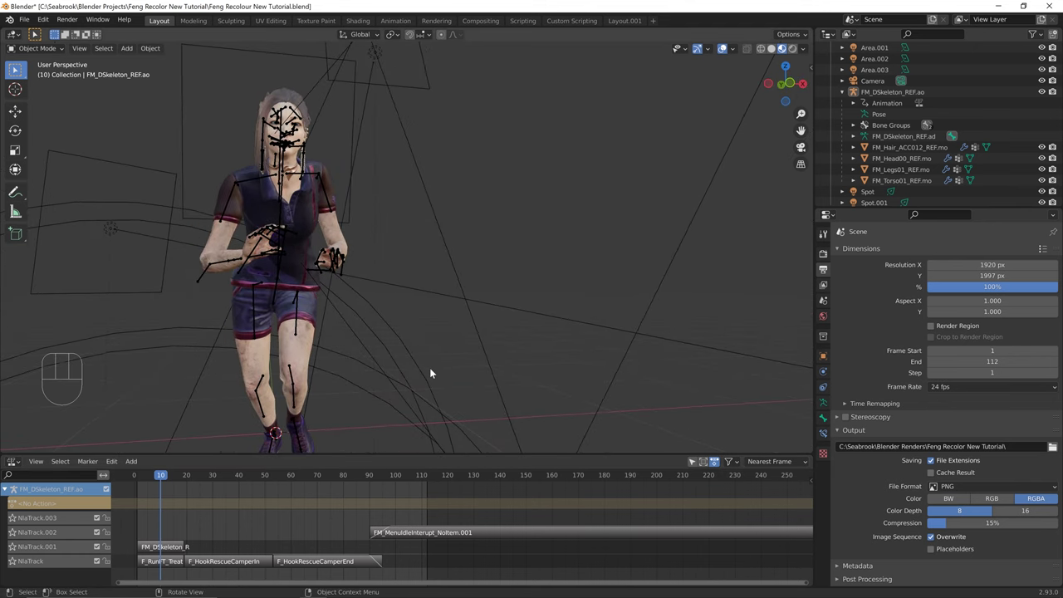
{"action": "left_click", "coordinate": [296, 303]}
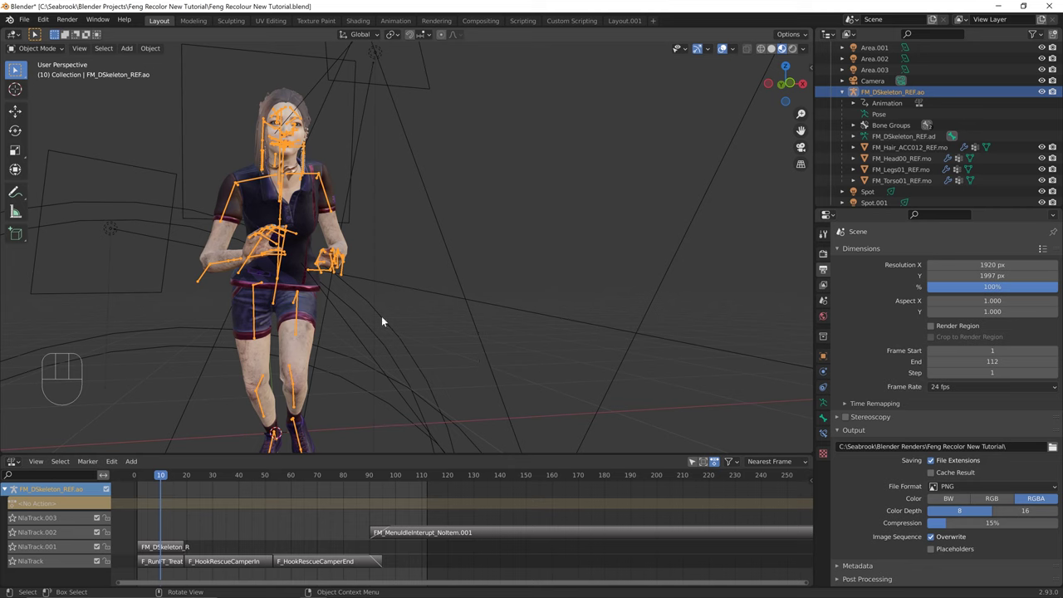
{"action": "left_click", "coordinate": [881, 180], "text": "shift"}
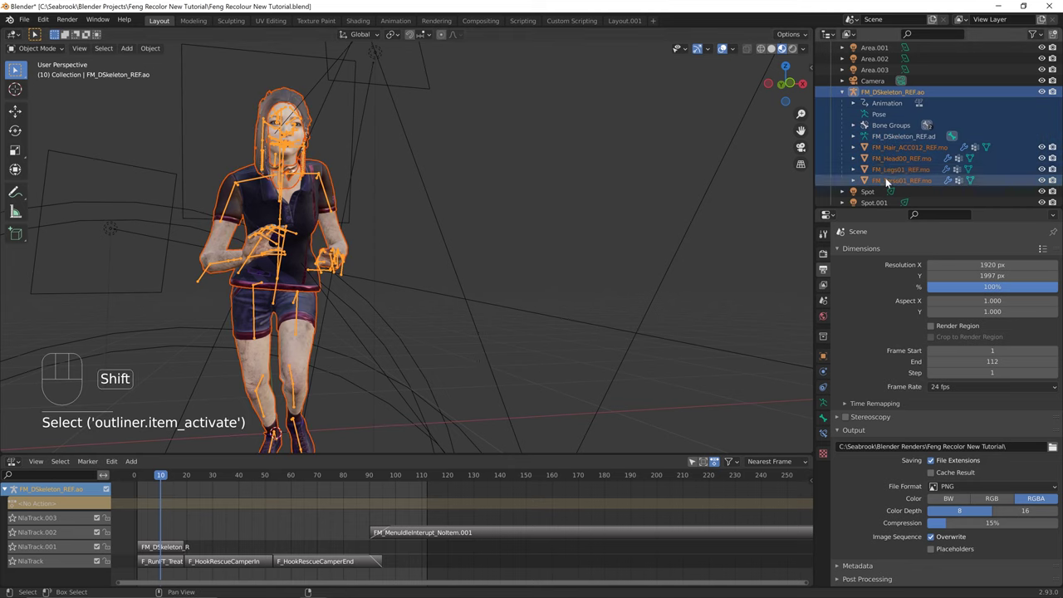
{"action": "right_click", "coordinate": [863, 94]}
{"action": "left_click", "coordinate": [862, 93]}
{"action": "right_click", "coordinate": [862, 93]}
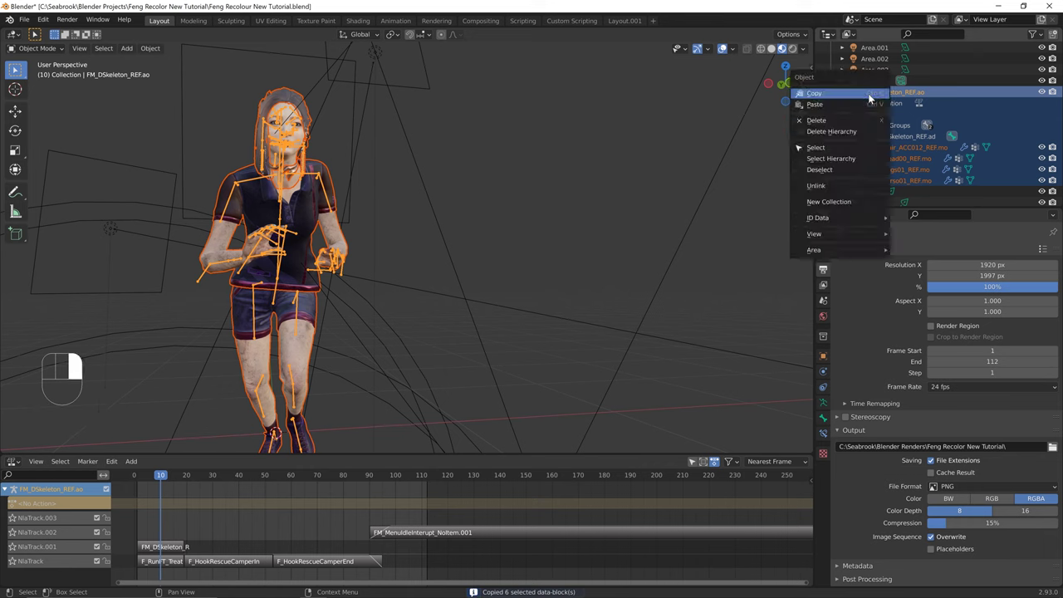
{"action": "left_click", "coordinate": [814, 104]}
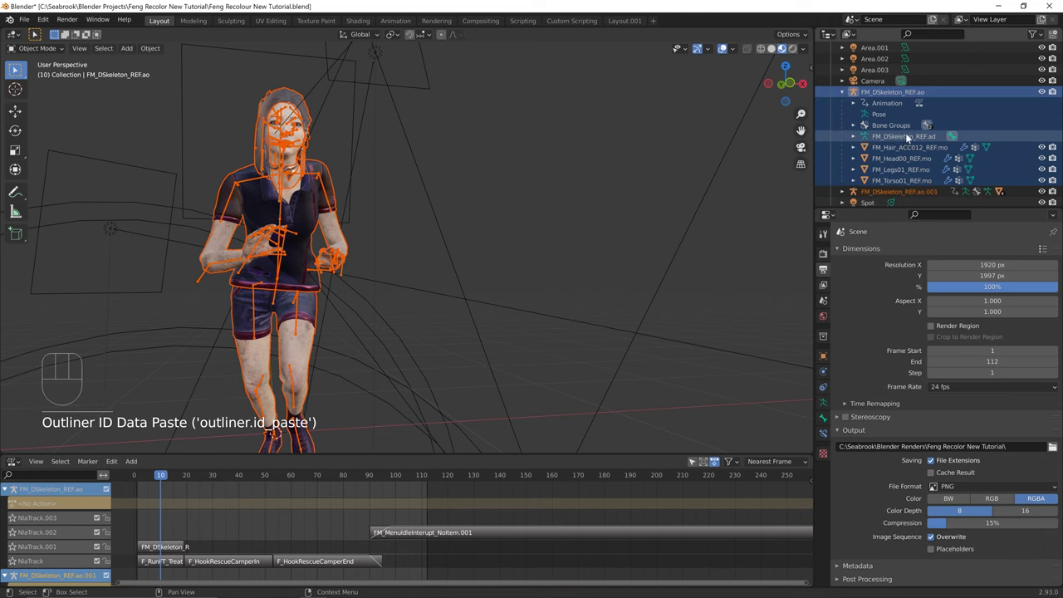
Hide the original FM_DSkeleton_REF.ao armature and its hair, head, legs and torso meshes from both the viewport and renders
{"action": "scroll", "coordinate": [904, 134], "scroll_direction": "down", "scroll_amount": 1}
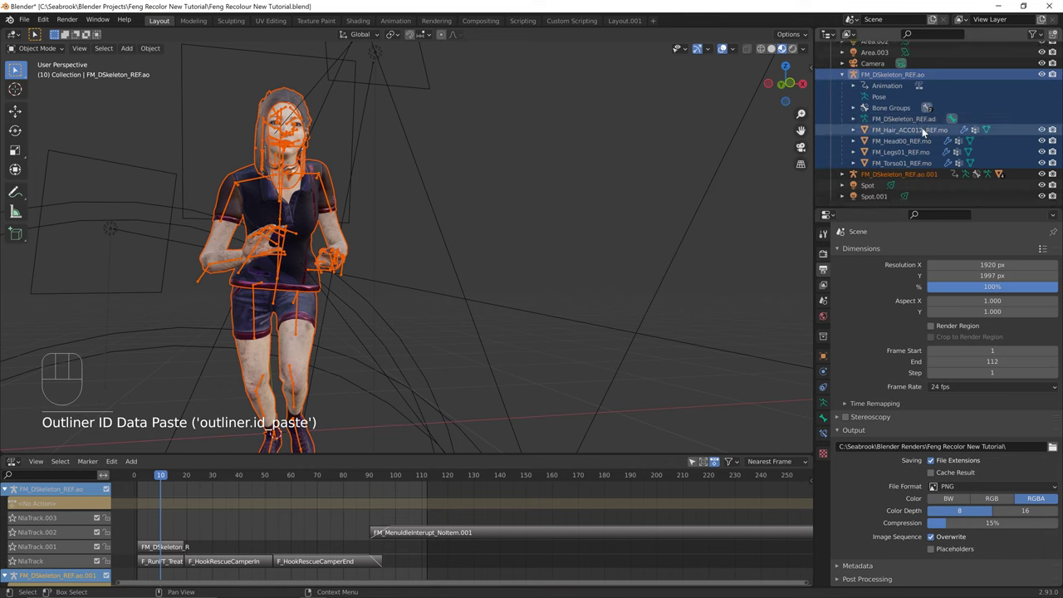
{"action": "left_click", "coordinate": [1042, 74]}
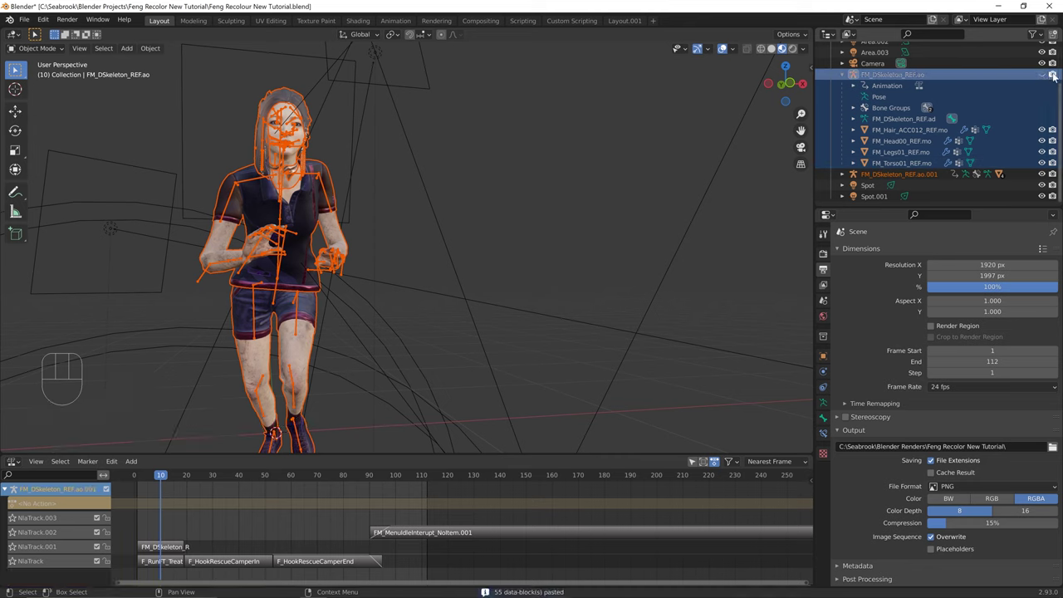
{"action": "left_click", "coordinate": [1043, 130]}
{"action": "left_click", "coordinate": [1043, 141]}
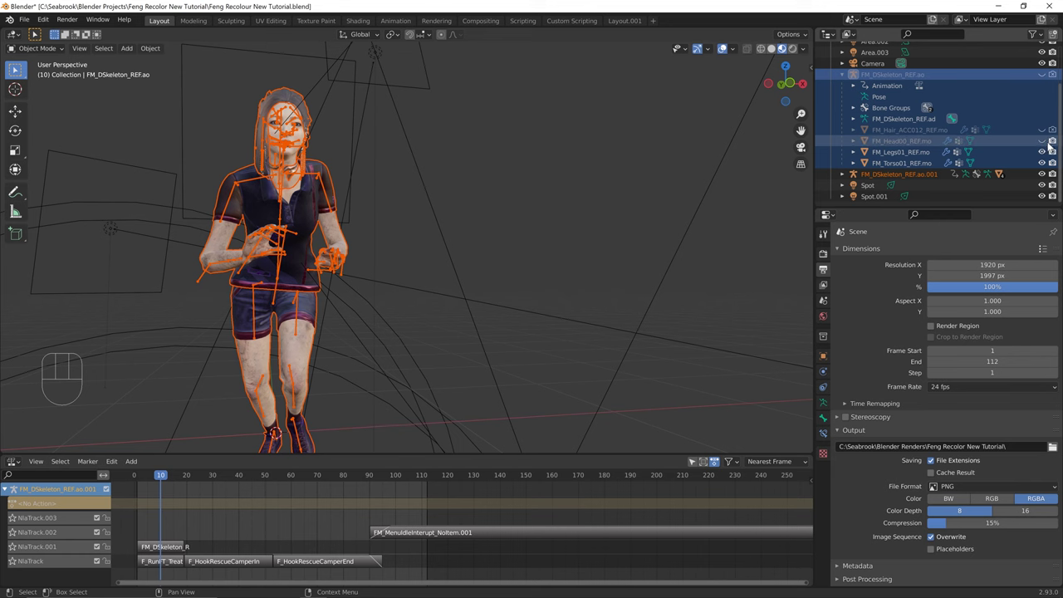
{"action": "left_click", "coordinate": [1043, 152]}
{"action": "left_click", "coordinate": [1043, 163]}
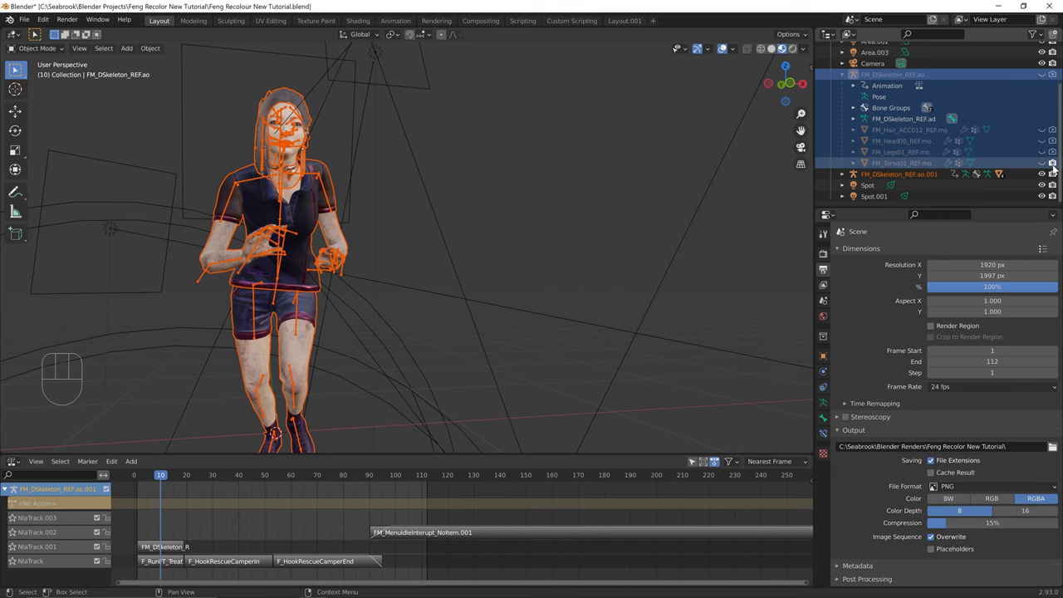
{"action": "middle_click_drag", "start_coordinate": [343, 121], "coordinate": [381, 200]}
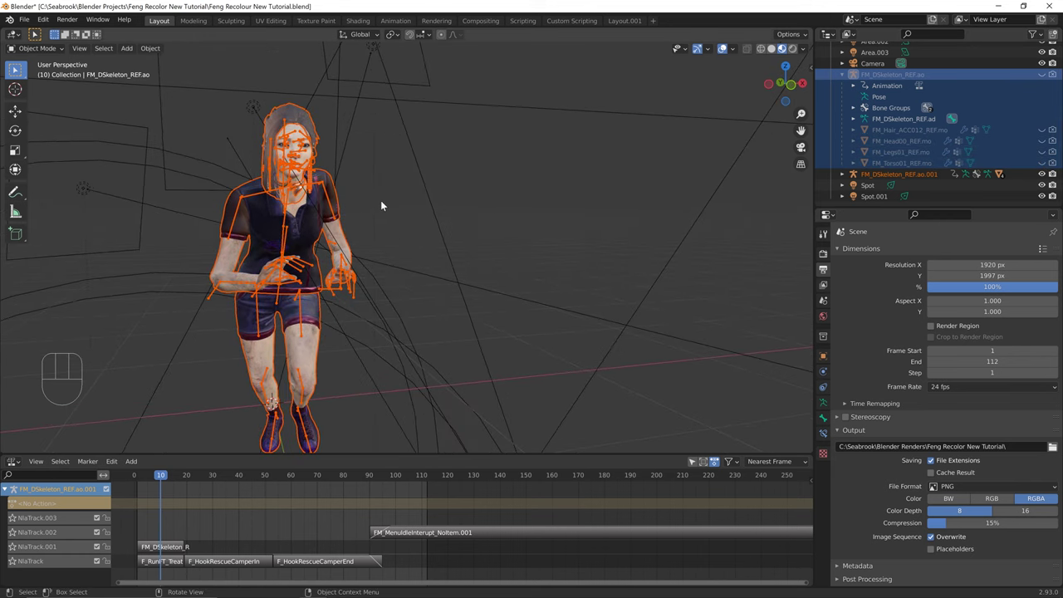
Clear the animation data from the duplicated FM_DSkeleton_REF.ao.001 armature
{"action": "left_click", "coordinate": [897, 175]}
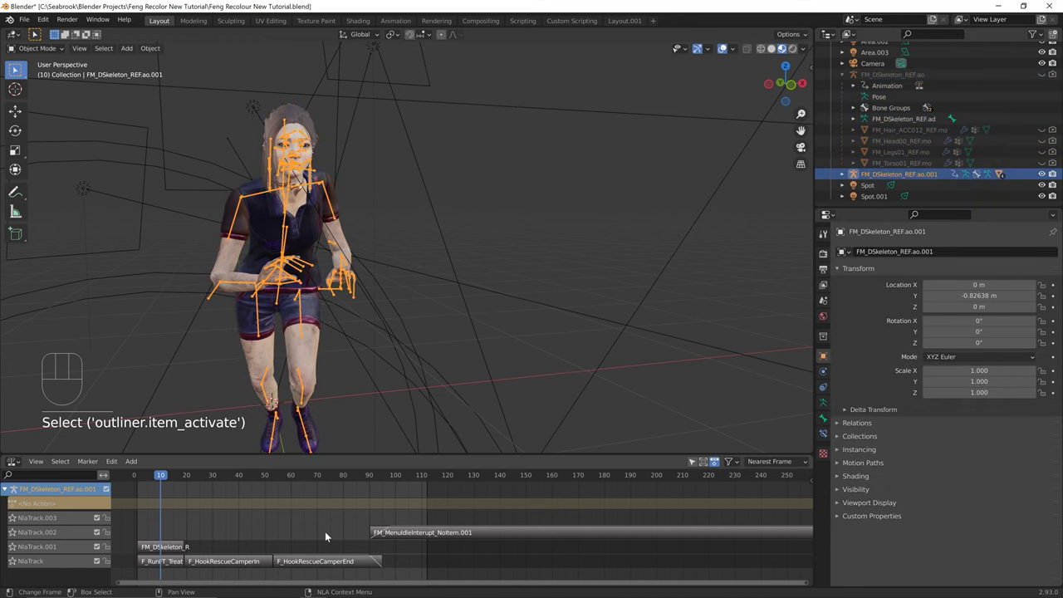
{"action": "key", "text": "a"}
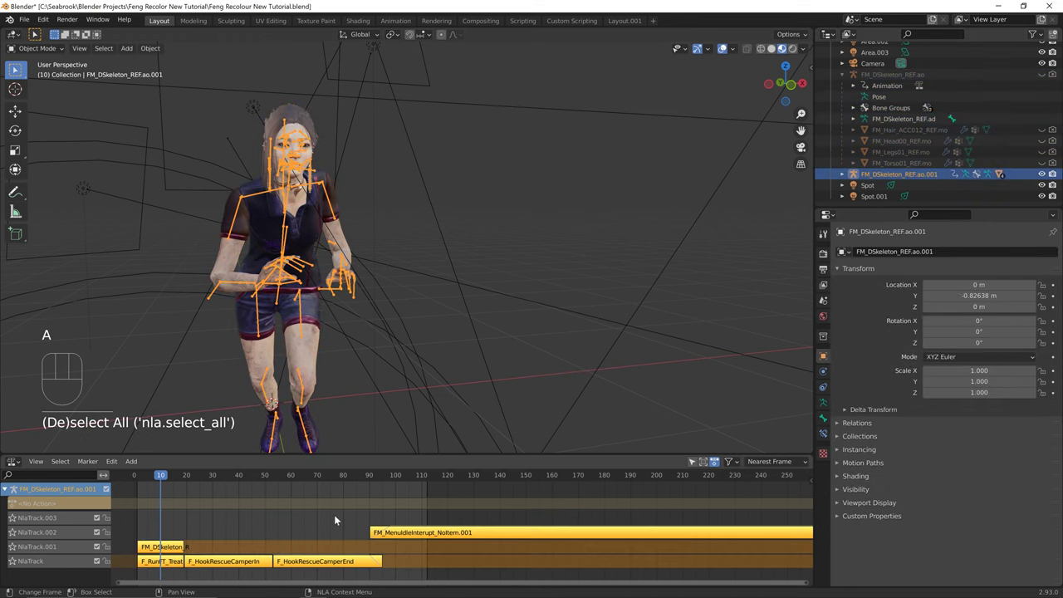
{"action": "left_click", "coordinate": [842, 175]}
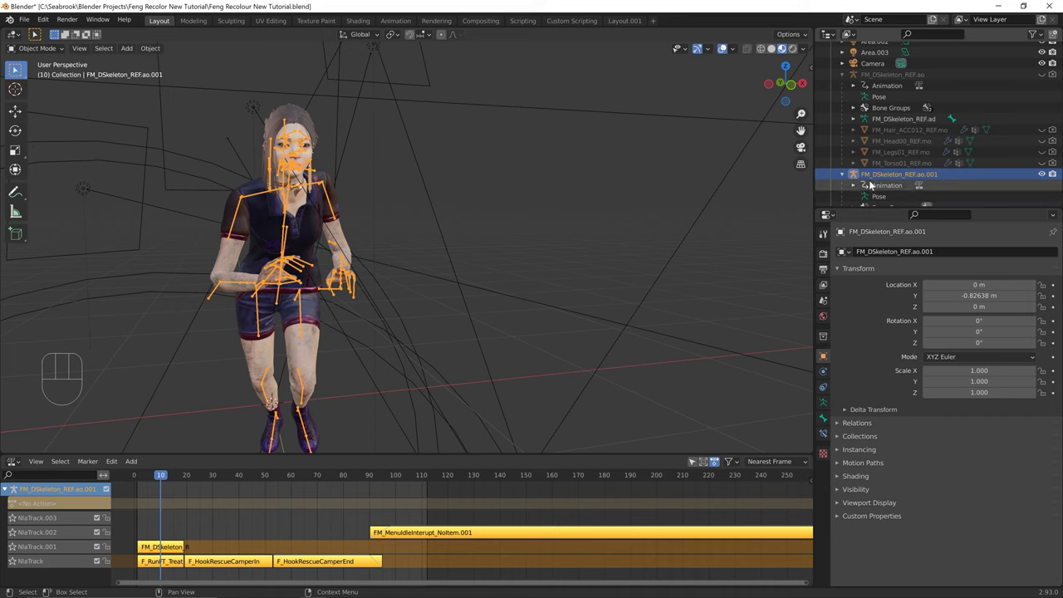
{"action": "right_click", "coordinate": [873, 184]}
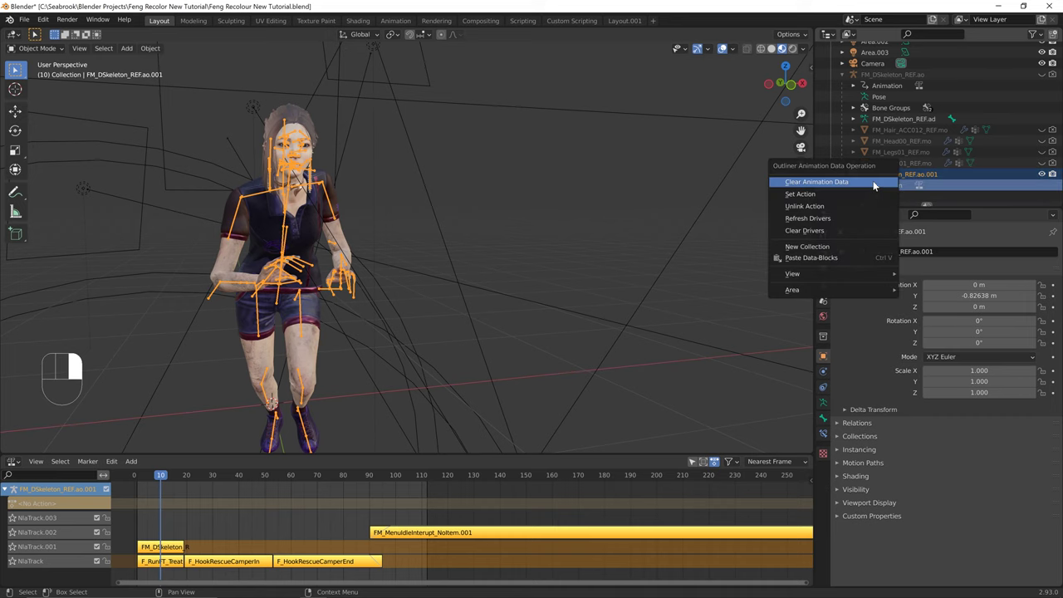
{"action": "left_click", "coordinate": [874, 182]}
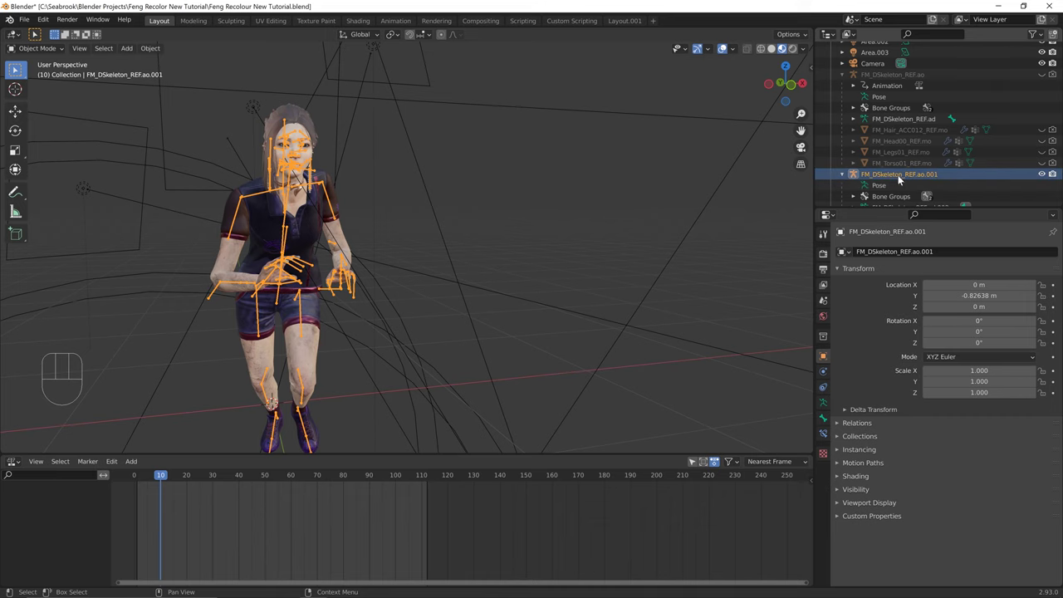
Reset the location, rotation and scale of all bones in the duplicate armature in Pose Mode, and return to Object Mode
{"action": "left_click", "coordinate": [899, 176]}
{"action": "left_click_drag", "start_coordinate": [569, 232], "coordinate": [447, 248], "text": "alt"}
{"action": "middle_click_drag", "start_coordinate": [447, 247], "coordinate": [443, 306]}
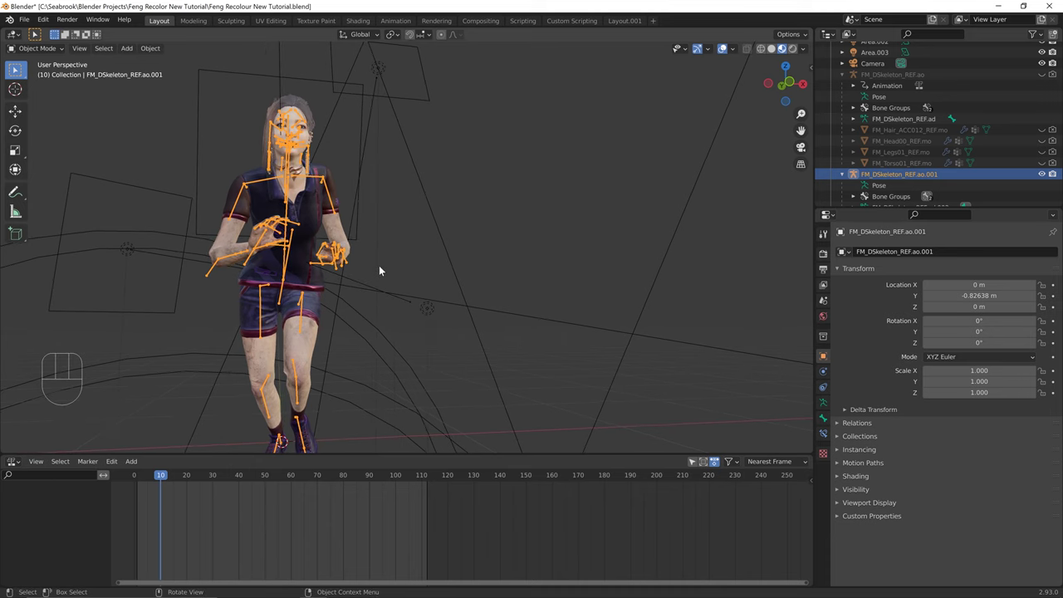
{"action": "mouse_move", "coordinate": [384, 270]}
{"action": "middle_mouse_down"}
{"action": "mouse_move", "coordinate": [427, 287]}
{"action": "mouse_move", "coordinate": [402, 280]}
{"action": "middle_mouse_up"}
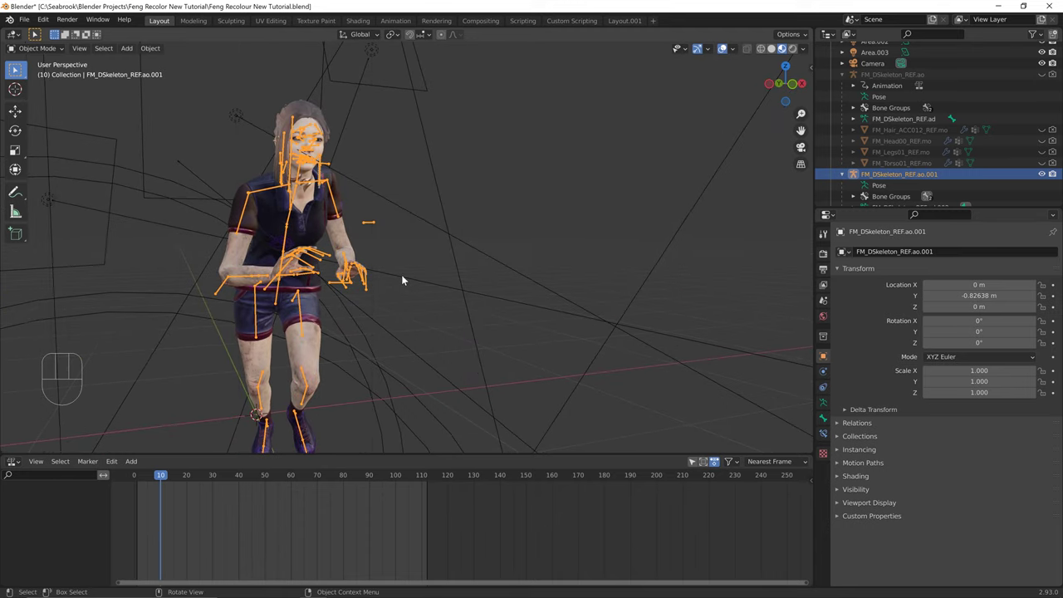
{"action": "left_click", "coordinate": [37, 48]}
{"action": "left_click", "coordinate": [39, 85]}
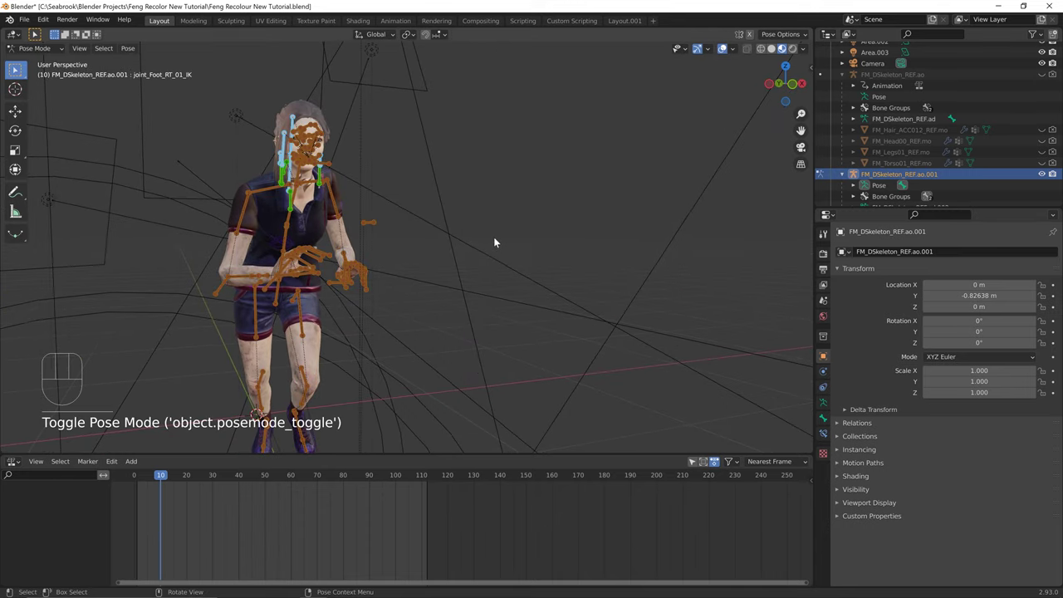
{"action": "key", "text": "a"}
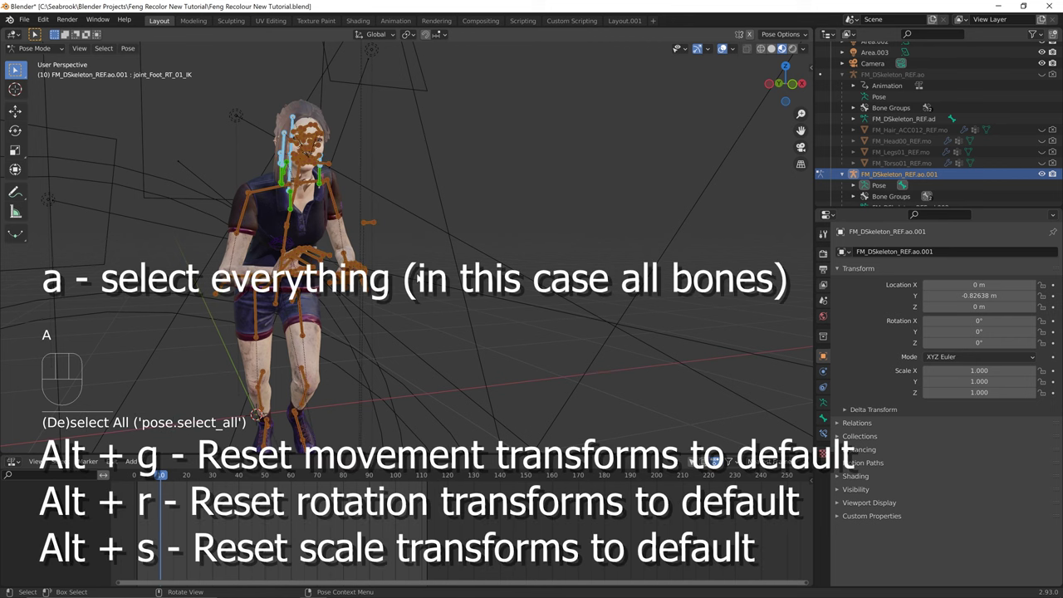
{"action": "key", "text": "alt+g"}
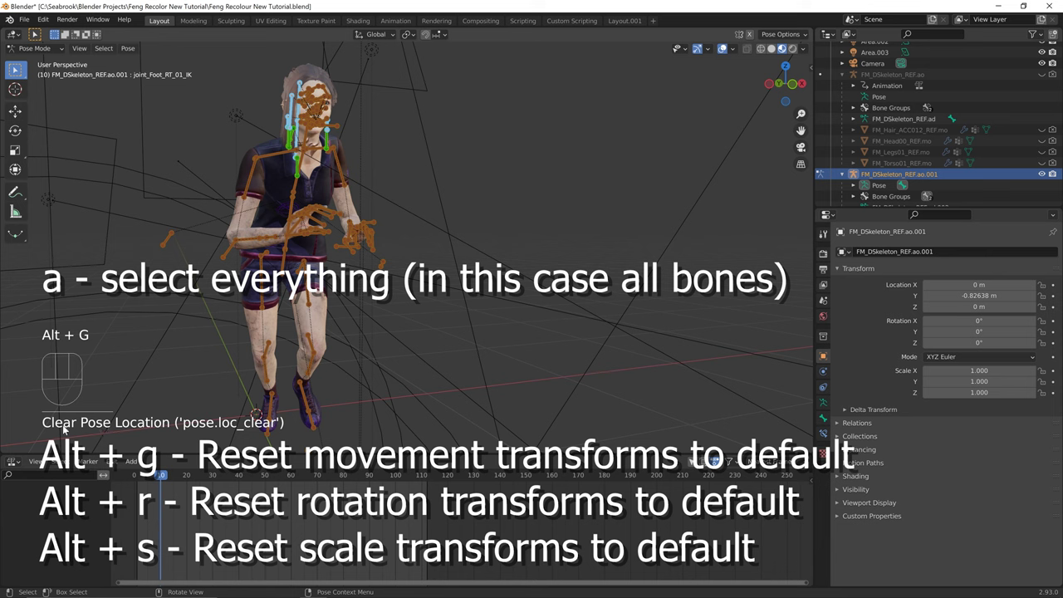
{"action": "key", "text": "alt+r"}
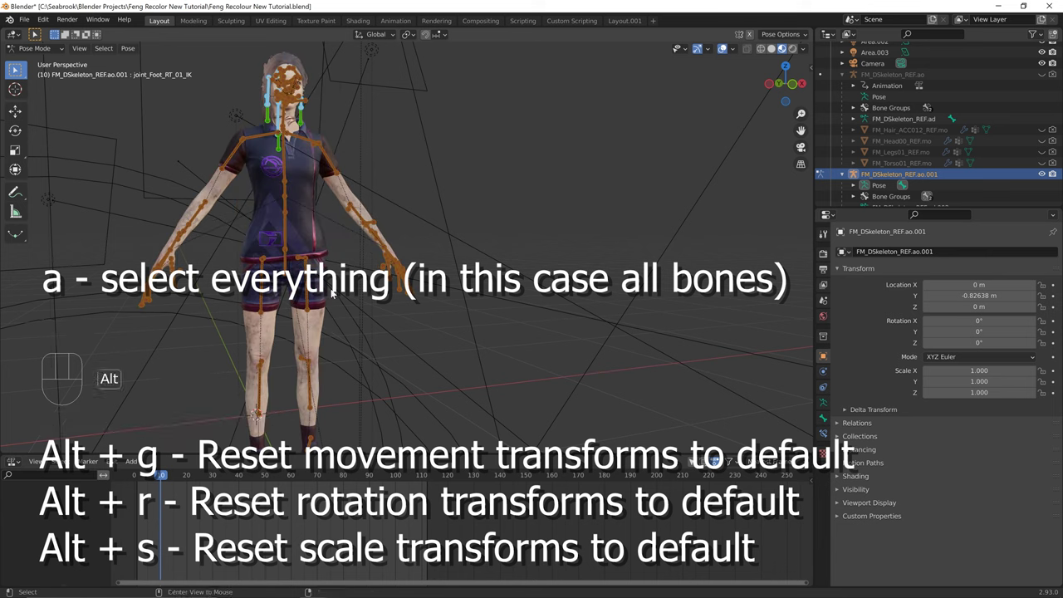
{"action": "key", "text": "alt+s"}
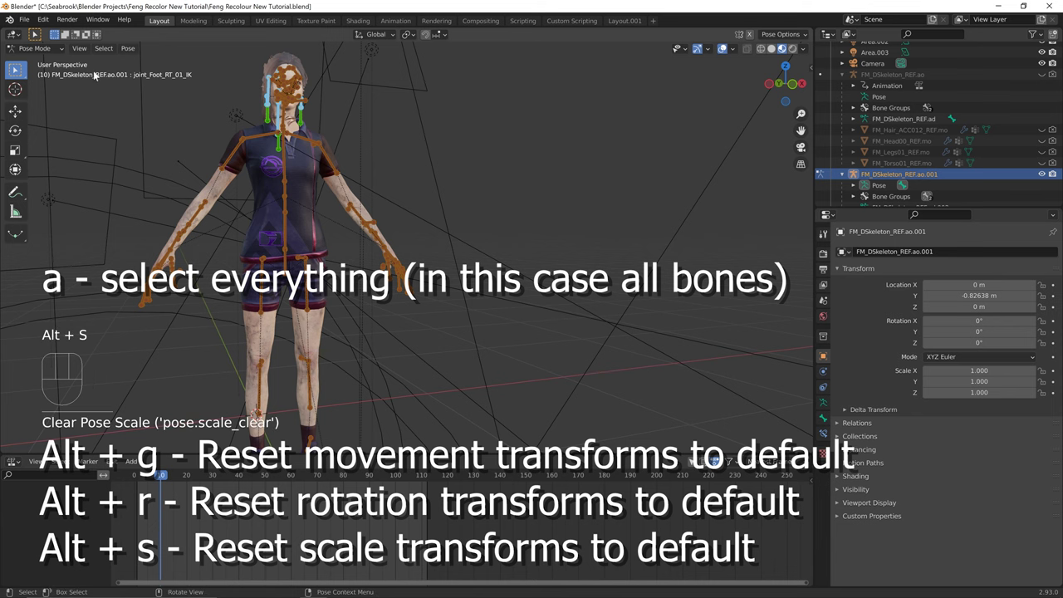
{"action": "left_click", "coordinate": [35, 47]}
{"action": "left_click", "coordinate": [38, 62]}
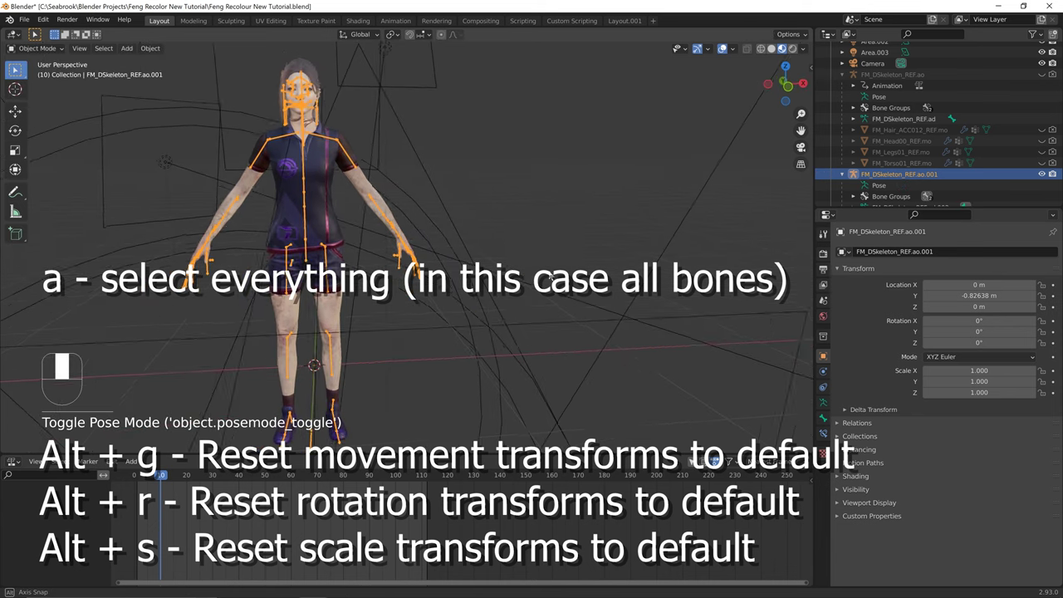
{"action": "middle_click_drag", "start_coordinate": [340, 106], "coordinate": [340, 106]}
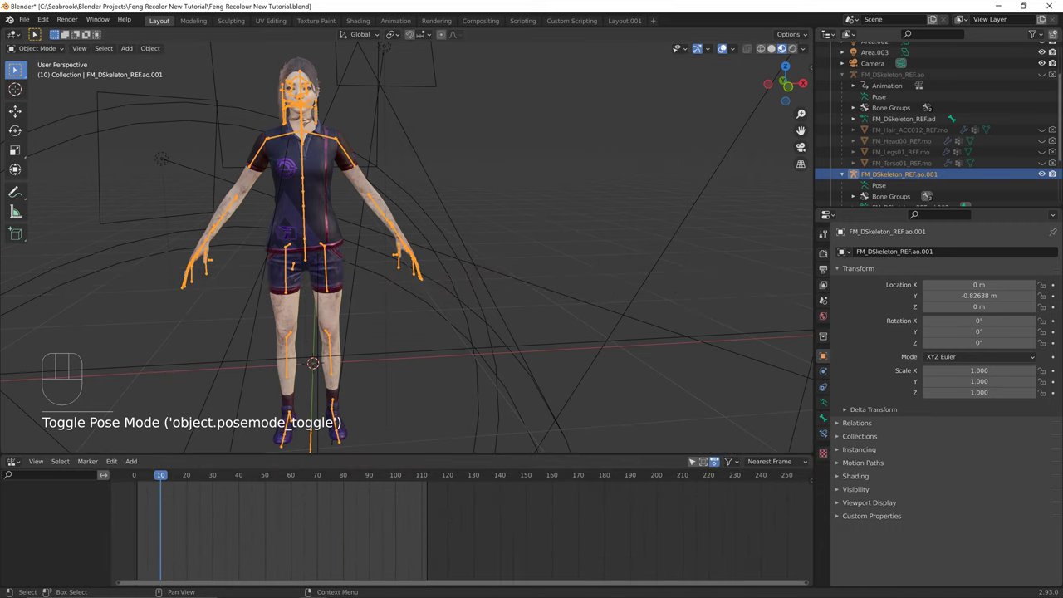
Switch to Firefox and look over the Auto-Rig Pro product page on Blender Market
{"action": "mouse_move", "coordinate": [352, 565]}
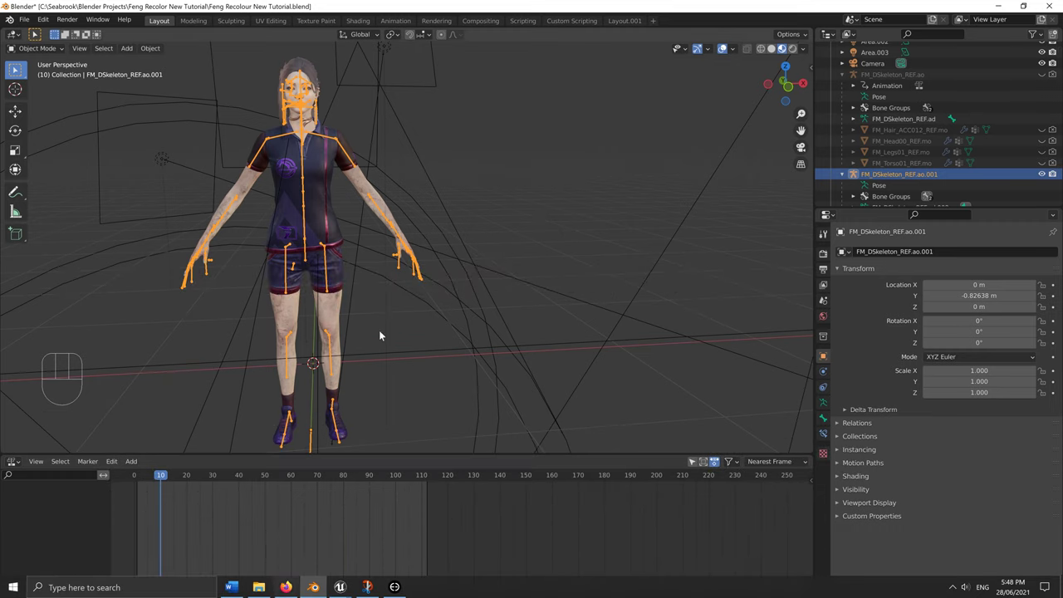
{"action": "left_click", "coordinate": [287, 587]}
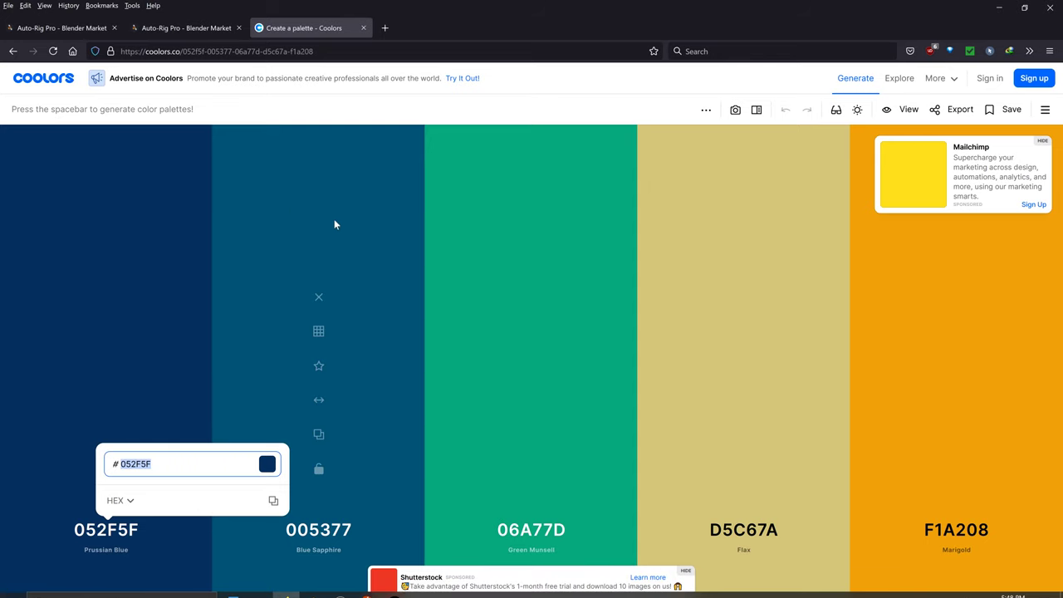
{"action": "left_click", "coordinate": [72, 28]}
{"action": "middle_click_drag", "start_coordinate": [152, 269], "coordinate": [270, 196]}
{"action": "middle_click_drag", "start_coordinate": [128, 240], "coordinate": [393, 316]}
{"action": "scroll", "coordinate": [158, 79], "scroll_direction": "up", "scroll_amount": 3}
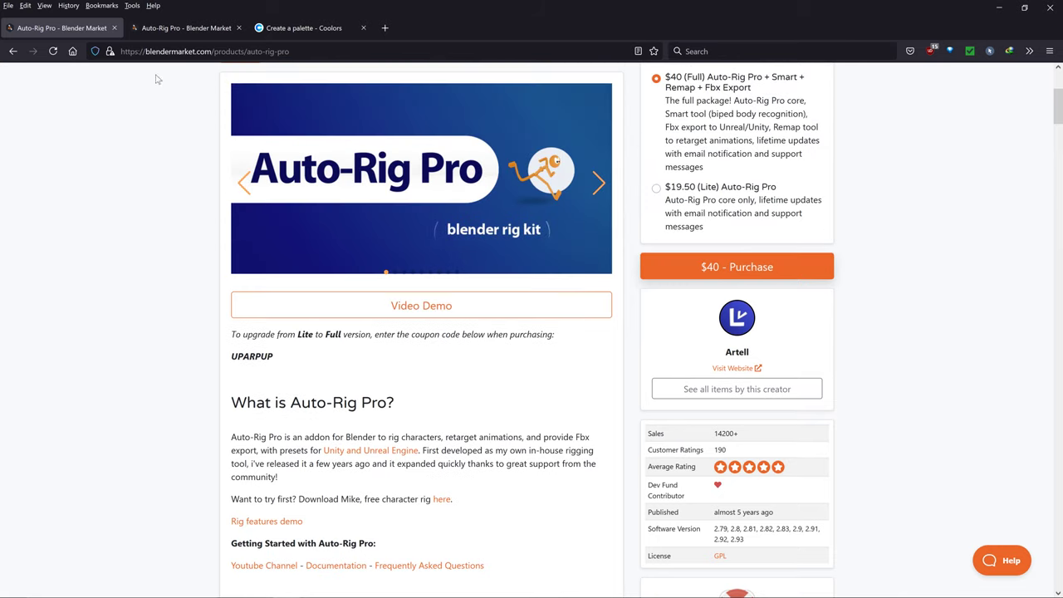
Search the web for "auto rig pro quick rig" in the second Auto-Rig Pro tab and open its Blender Market product page
{"action": "left_click", "coordinate": [156, 30]}
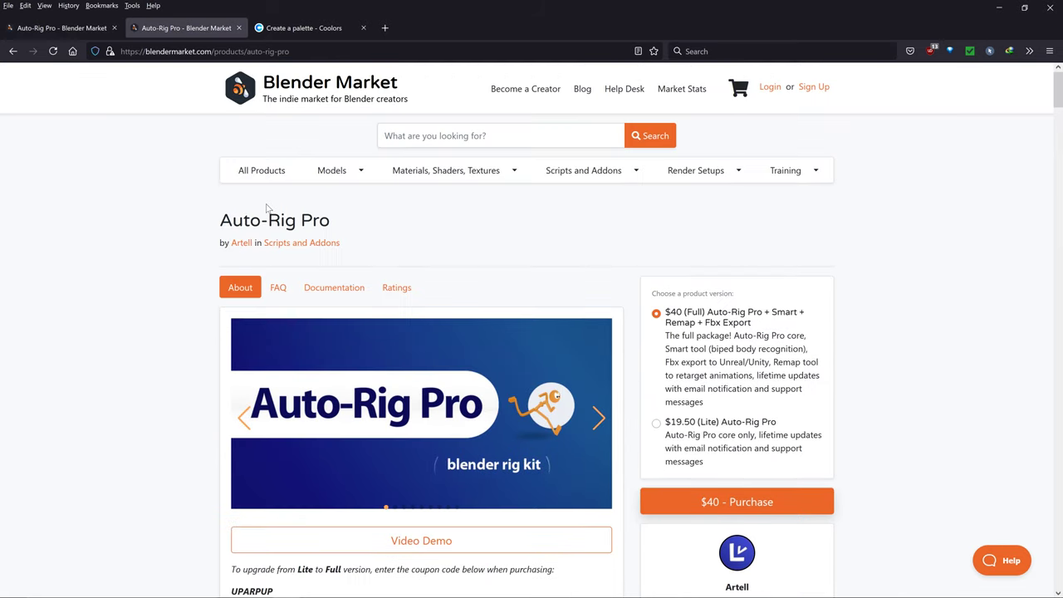
{"action": "left_click", "coordinate": [229, 51]}
{"action": "type", "text": "s"}
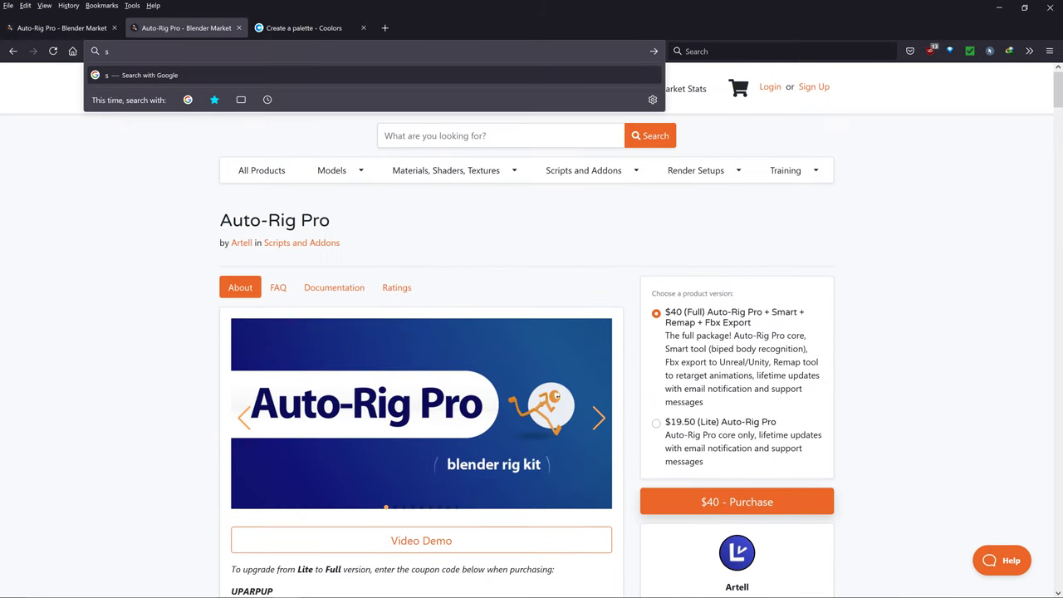
{"action": "type", "text": "a"}
{"action": "key", "text": "BackSpace"}
{"action": "key", "text": "BackSpace"}
{"action": "type", "text": "auto rig pro quic"}
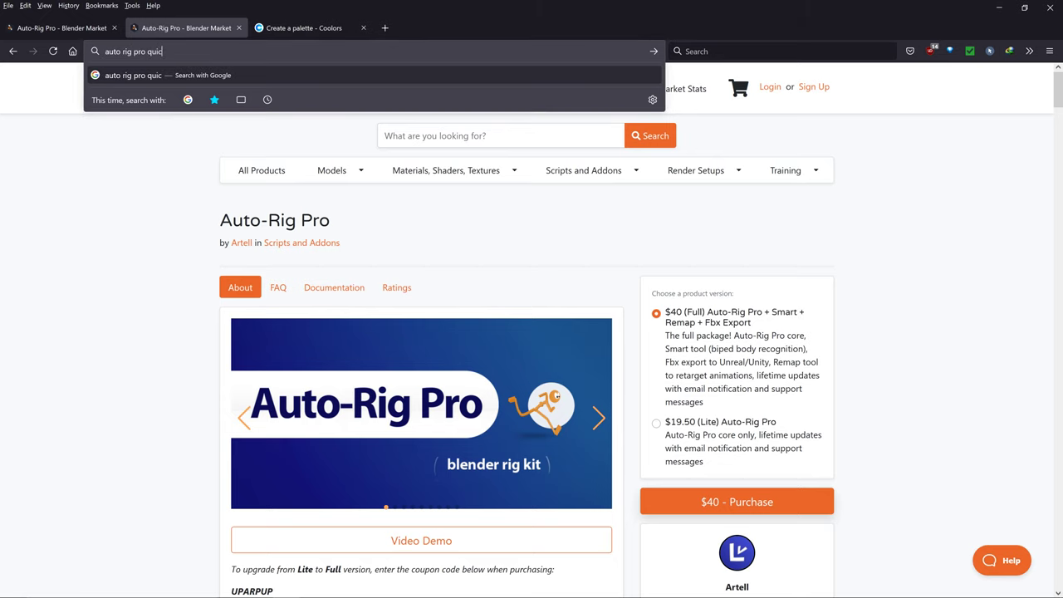
{"action": "type", "text": "k rig"}
{"action": "key", "text": "Return"}
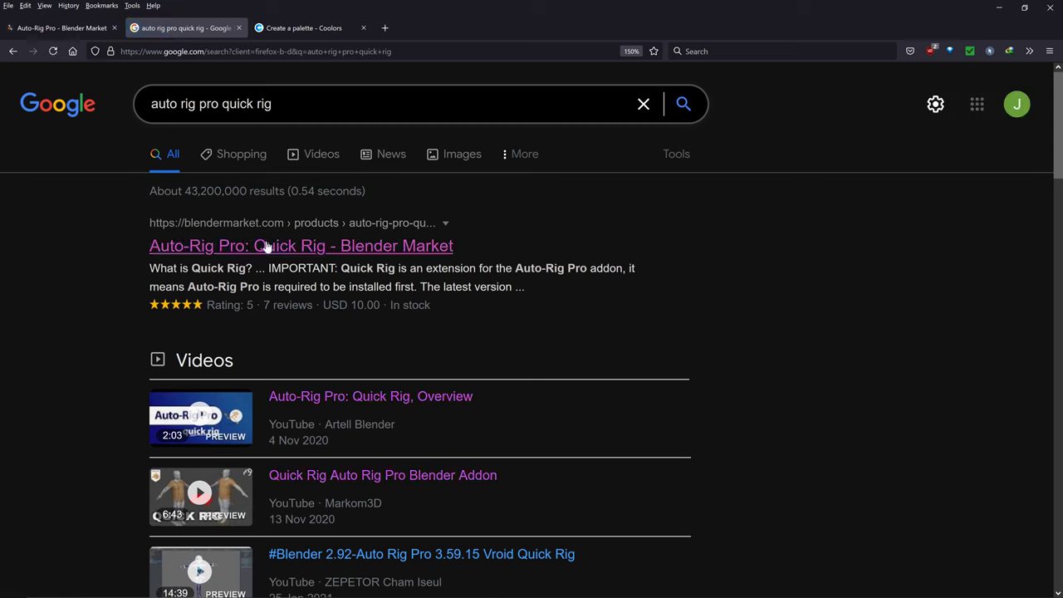
{"action": "left_click", "coordinate": [267, 247]}
Compare the Auto-Rig Pro and Auto-Rig Pro: Quick Rig product pages, examining their versions, prices and descriptions
{"action": "left_click", "coordinate": [62, 28]}
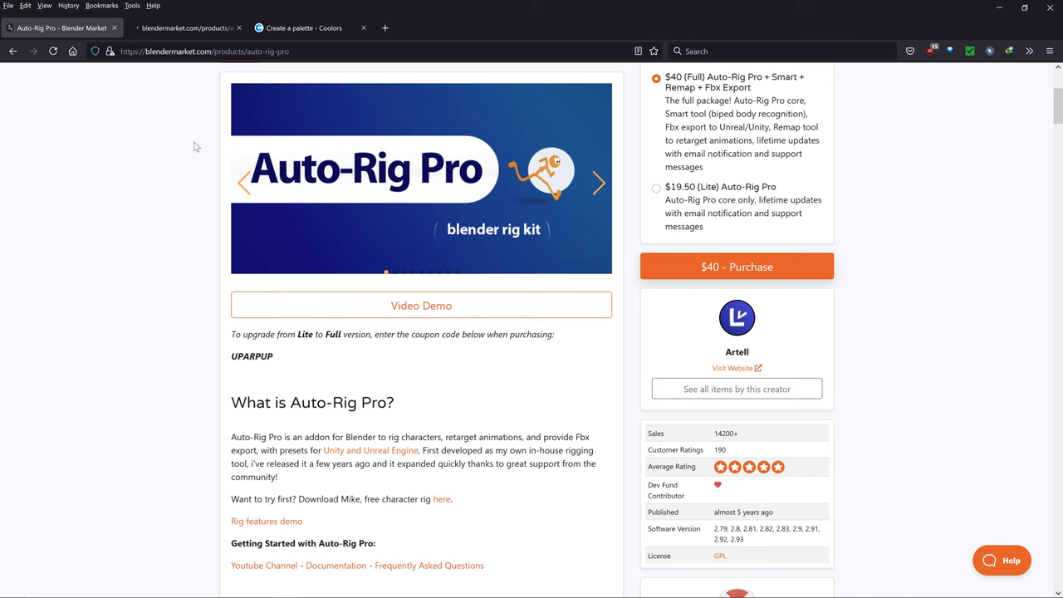
{"action": "scroll", "coordinate": [152, 202], "scroll_direction": "up", "scroll_amount": 1}
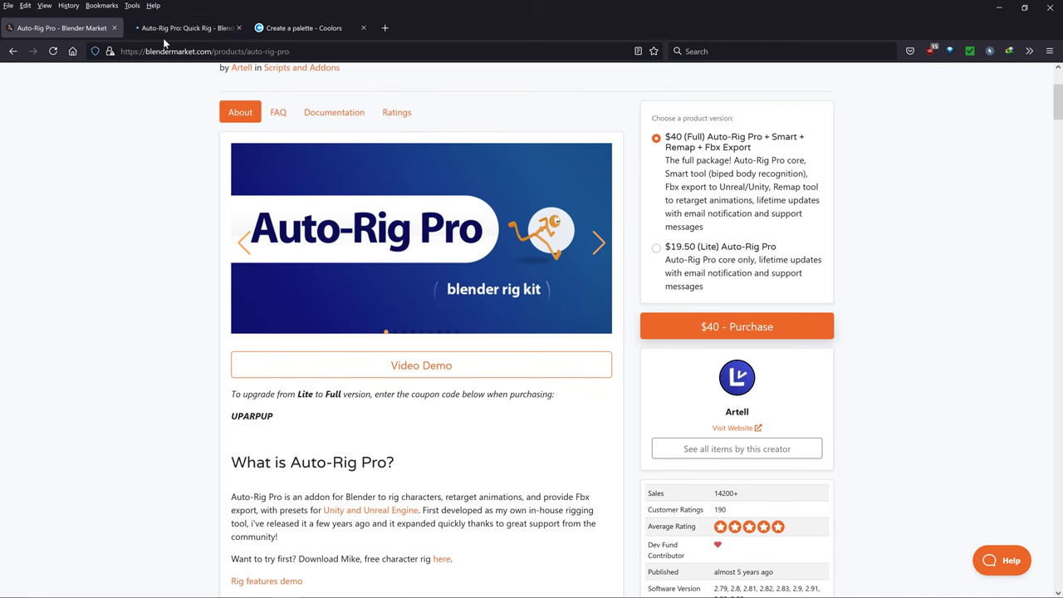
{"action": "scroll", "coordinate": [186, 197], "scroll_direction": "up", "scroll_amount": 3}
{"action": "left_click", "coordinate": [174, 27]}
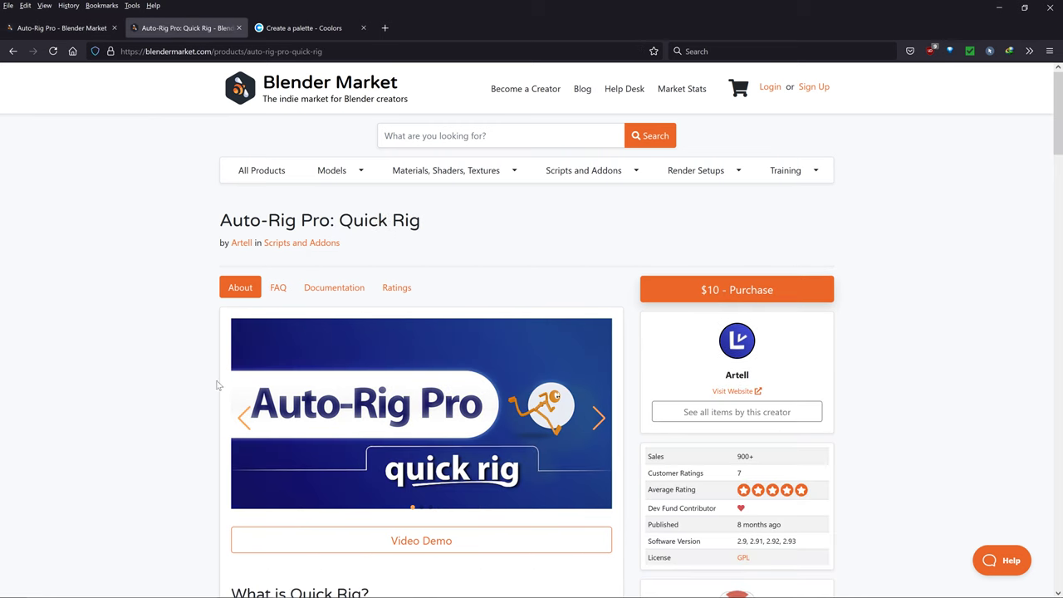
{"action": "scroll", "coordinate": [177, 309], "scroll_direction": "down", "scroll_amount": 3}
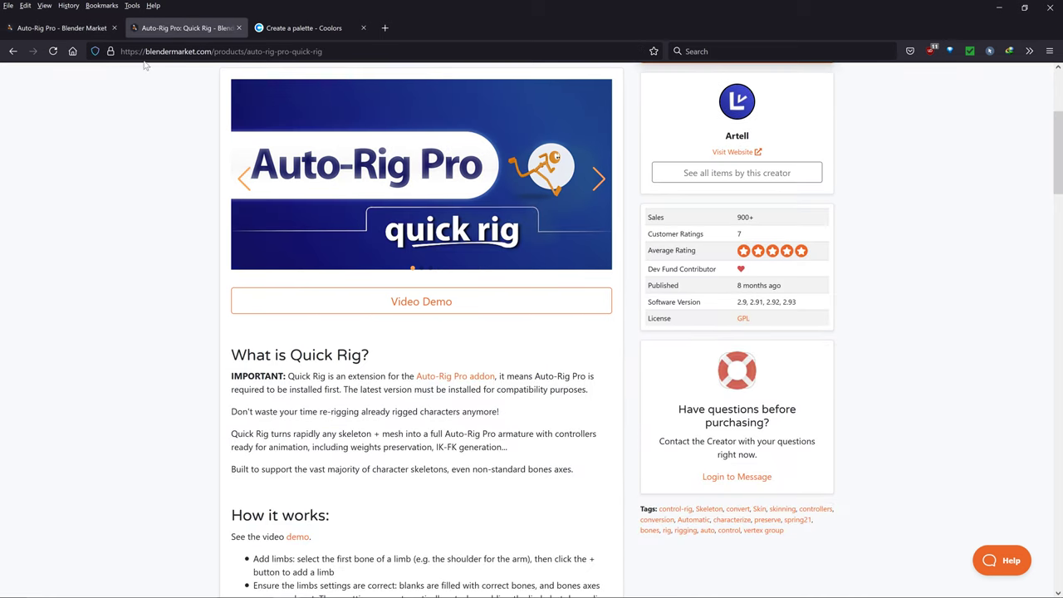
{"action": "left_click", "coordinate": [33, 25]}
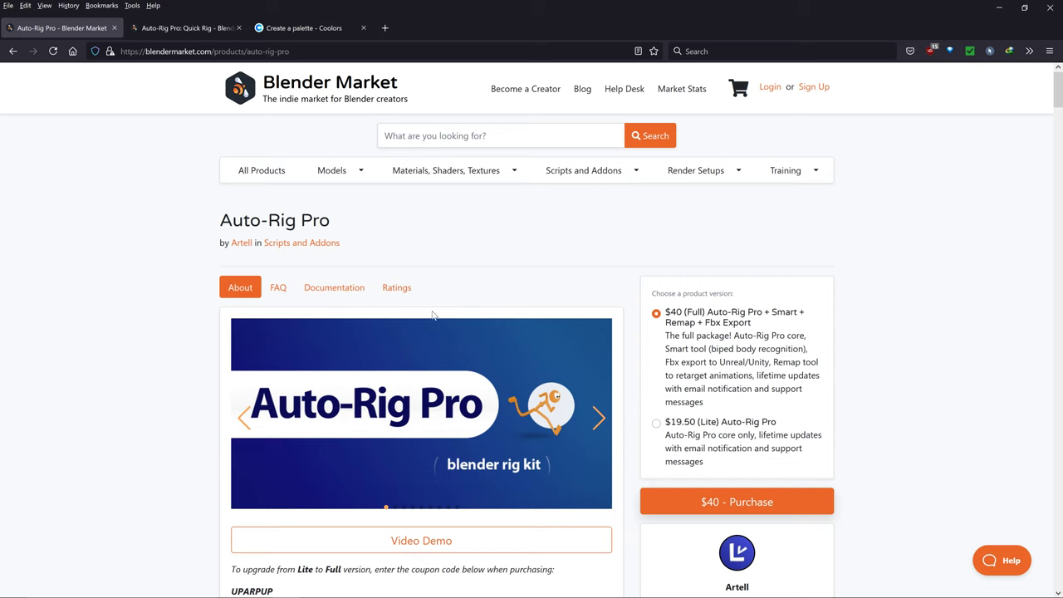
Switch from the browser back to the Blender project with the duplicated character
{"action": "mouse_move", "coordinate": [307, 586]}
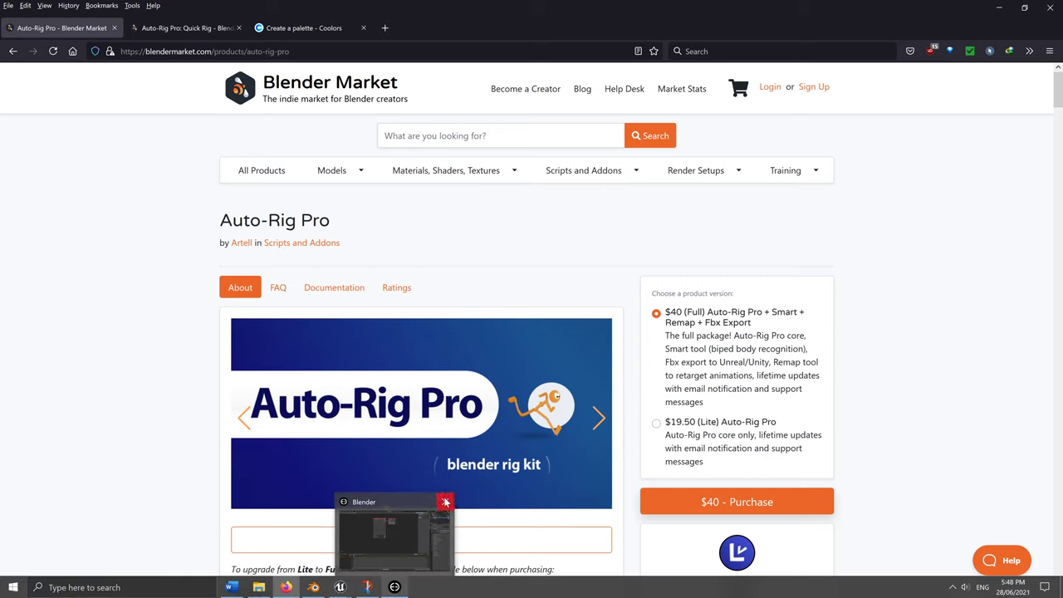
{"action": "left_click", "coordinate": [396, 588]}
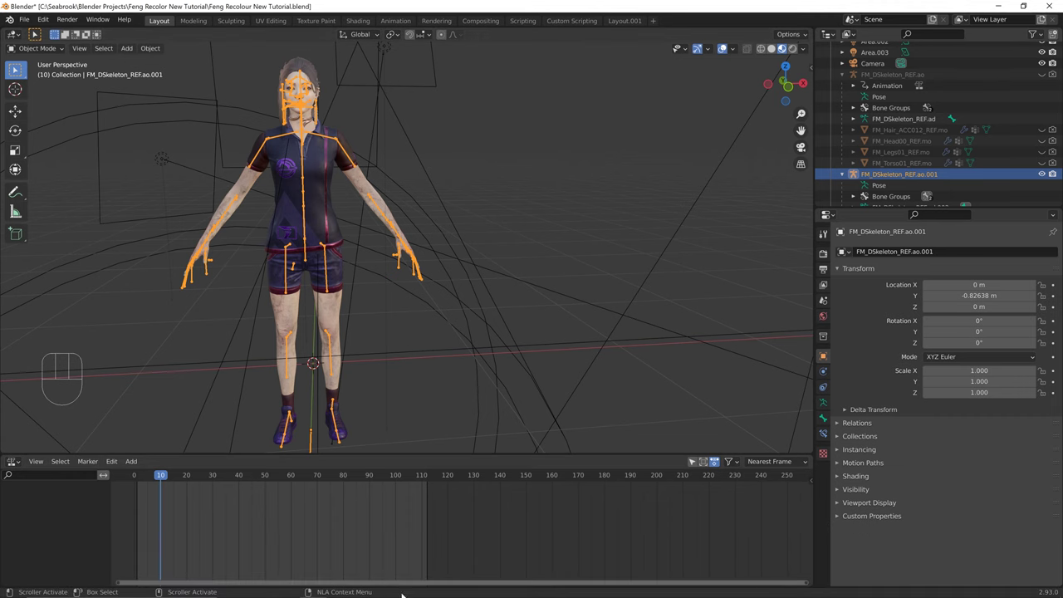
{"action": "left_click", "coordinate": [396, 584]}
{"action": "left_click", "coordinate": [549, 325]}
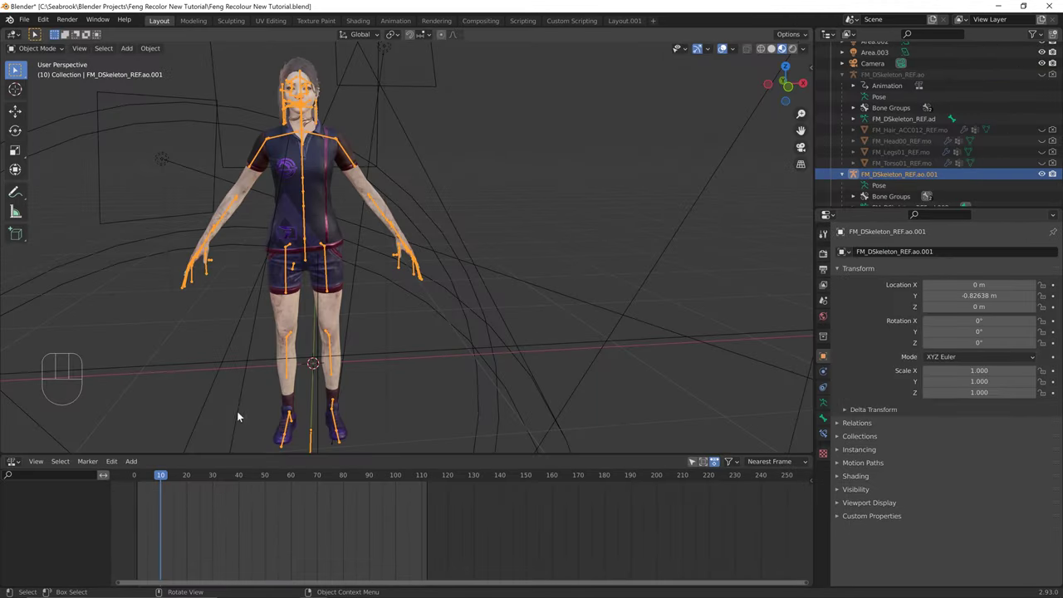
Search the add-on preferences for "auto" to check which Auto-Rig Pro add-ons are enabled, and close the preferences
{"action": "left_click", "coordinate": [43, 19]}
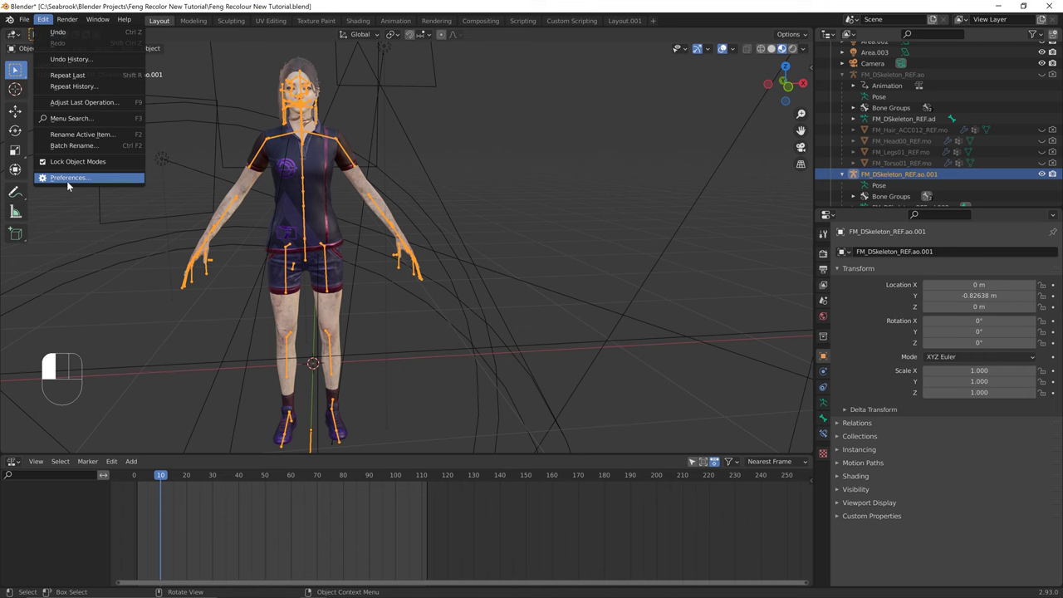
{"action": "left_click", "coordinate": [66, 181]}
{"action": "left_click", "coordinate": [293, 61]}
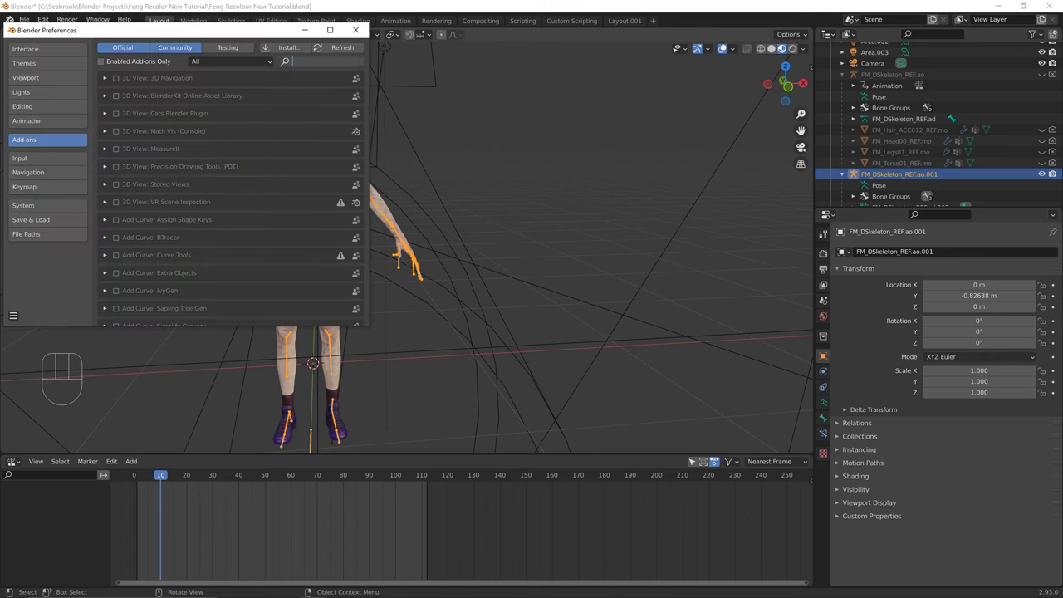
{"action": "type", "text": "auto"}
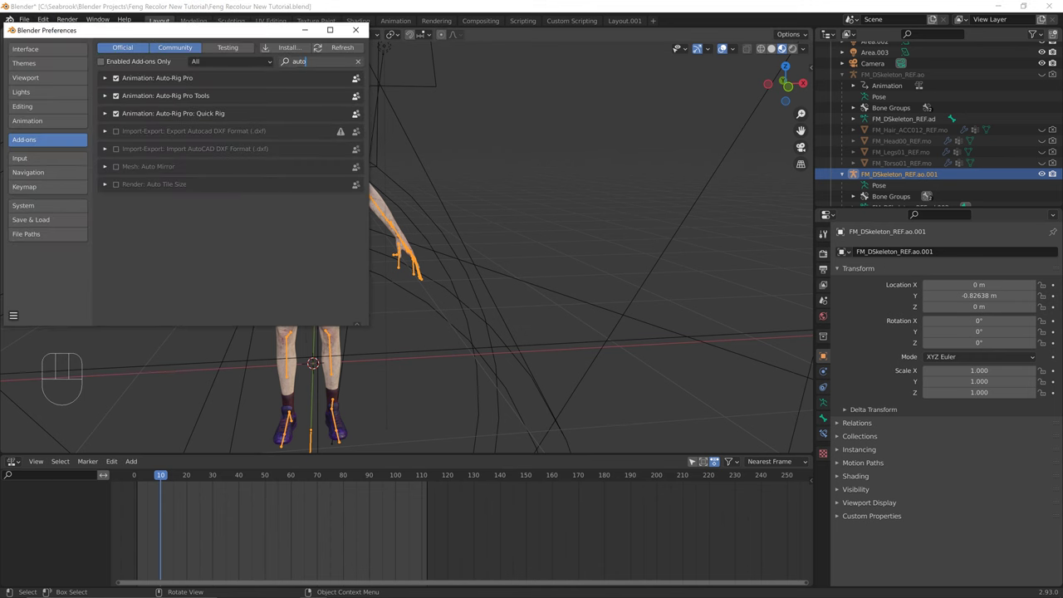
{"action": "key", "text": "Return"}
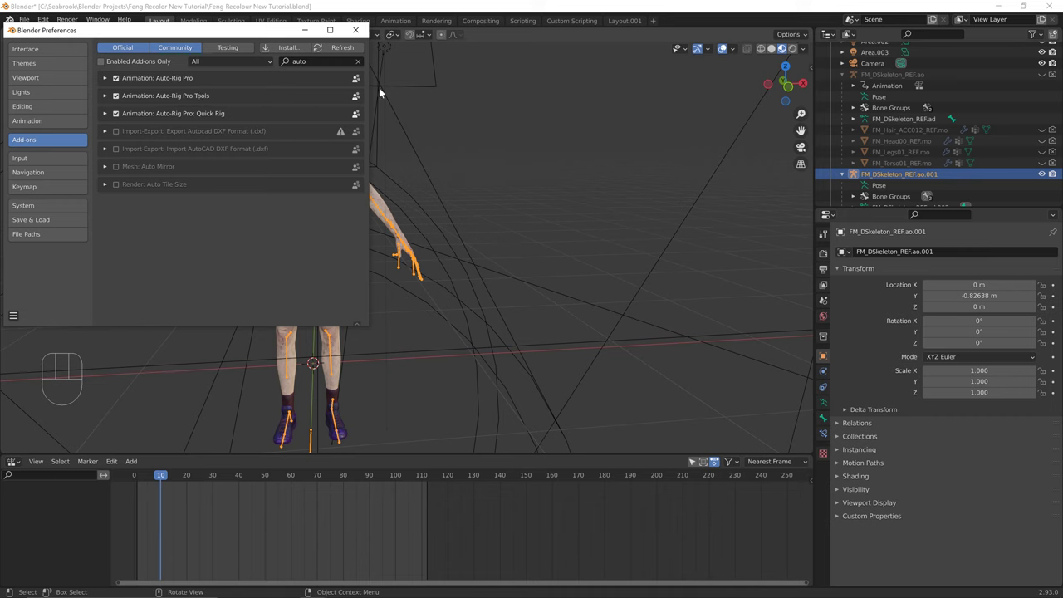
{"action": "left_click", "coordinate": [358, 31]}
Show the Auto-Rig Pro tools beside the viewport and put the duplicate armature FM_DSkeleton_REF.ao.001 in Pose Mode
{"action": "middle_click_drag", "start_coordinate": [503, 235], "coordinate": [629, 214], "text": "shift"}
{"action": "key", "text": "n"}
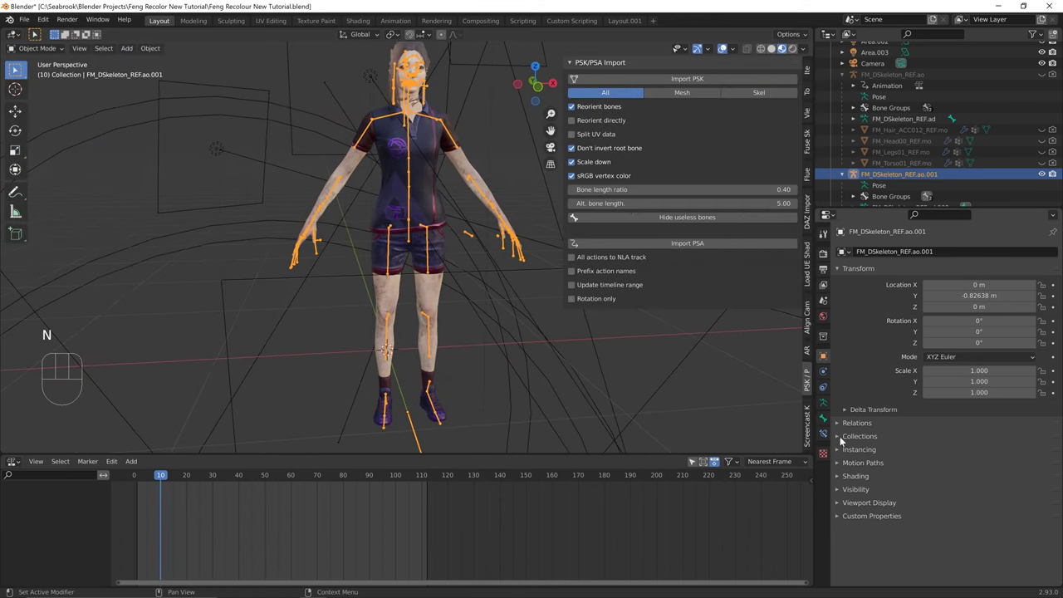
{"action": "left_click", "coordinate": [807, 356]}
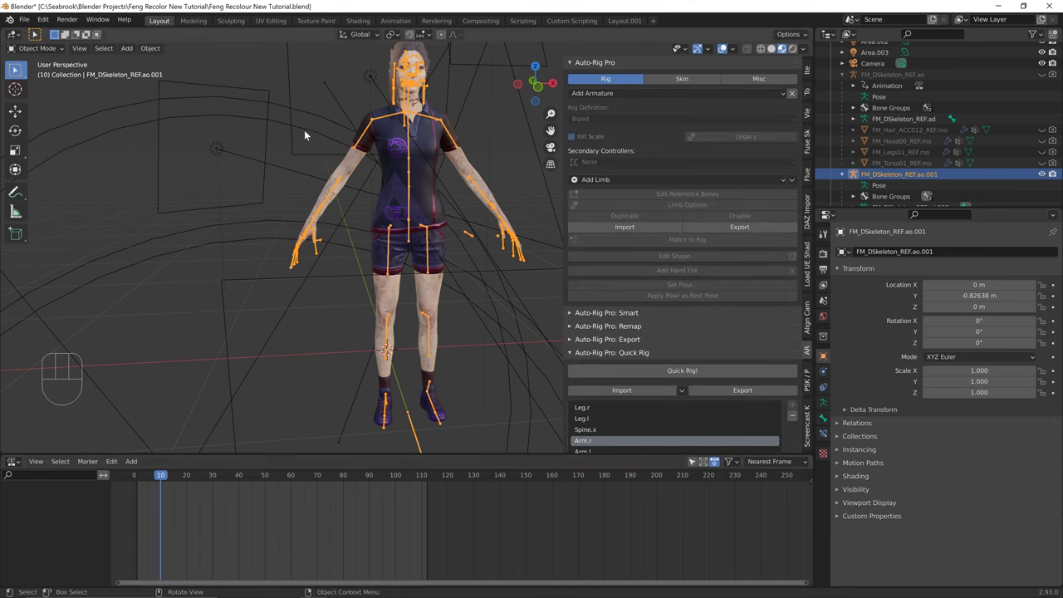
{"action": "left_click", "coordinate": [37, 48]}
{"action": "left_click", "coordinate": [33, 87]}
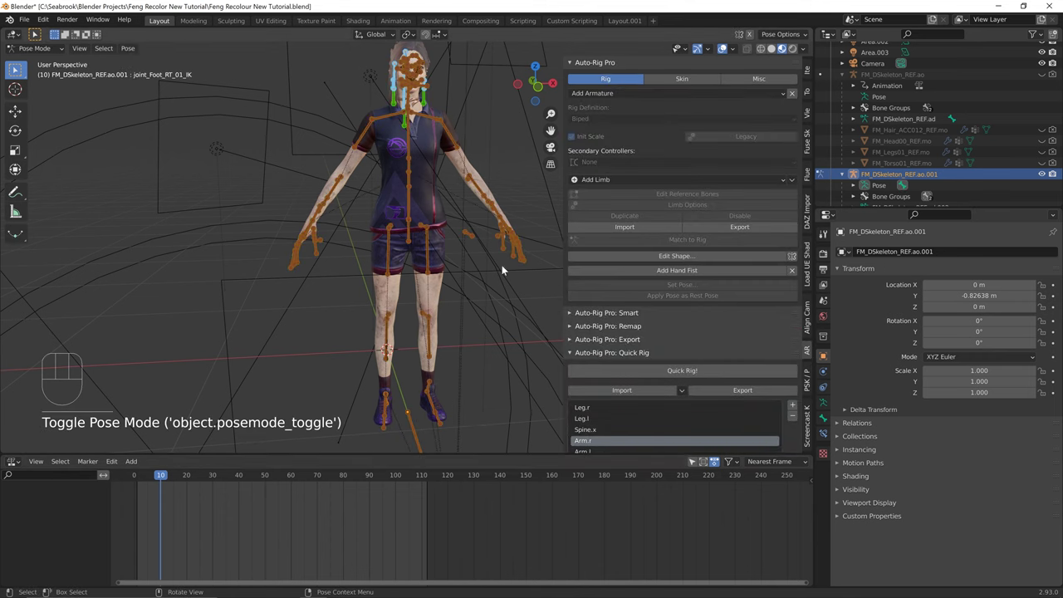
Remove all existing limb entries from the Auto-Rig Pro: Quick Rig limb list
{"action": "scroll", "coordinate": [673, 410], "scroll_direction": "down", "scroll_amount": 3}
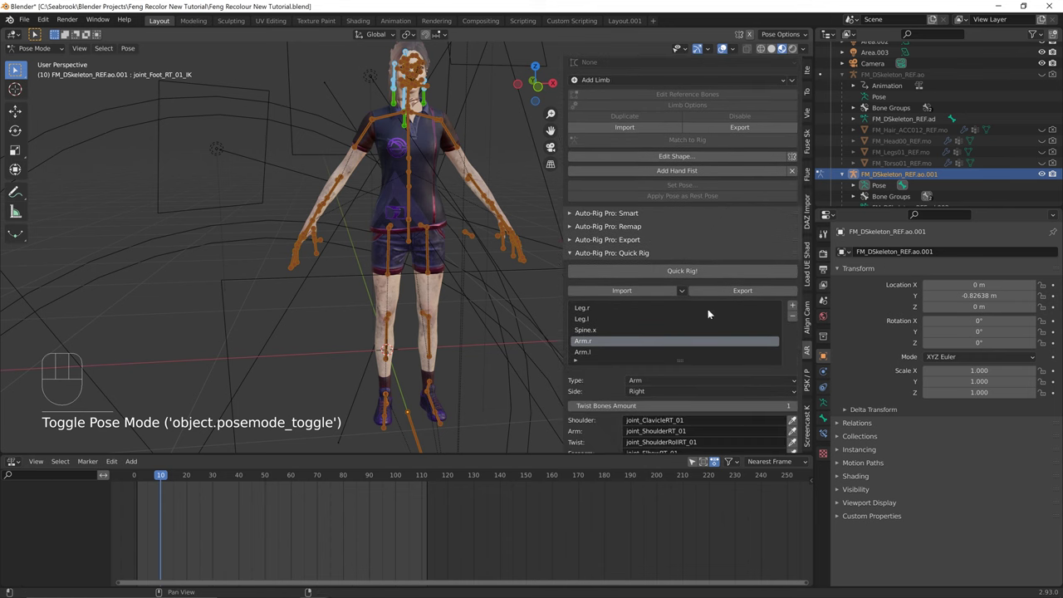
{"action": "scroll", "coordinate": [708, 314], "scroll_direction": "down", "scroll_amount": 4}
{"action": "left_click", "coordinate": [587, 152]}
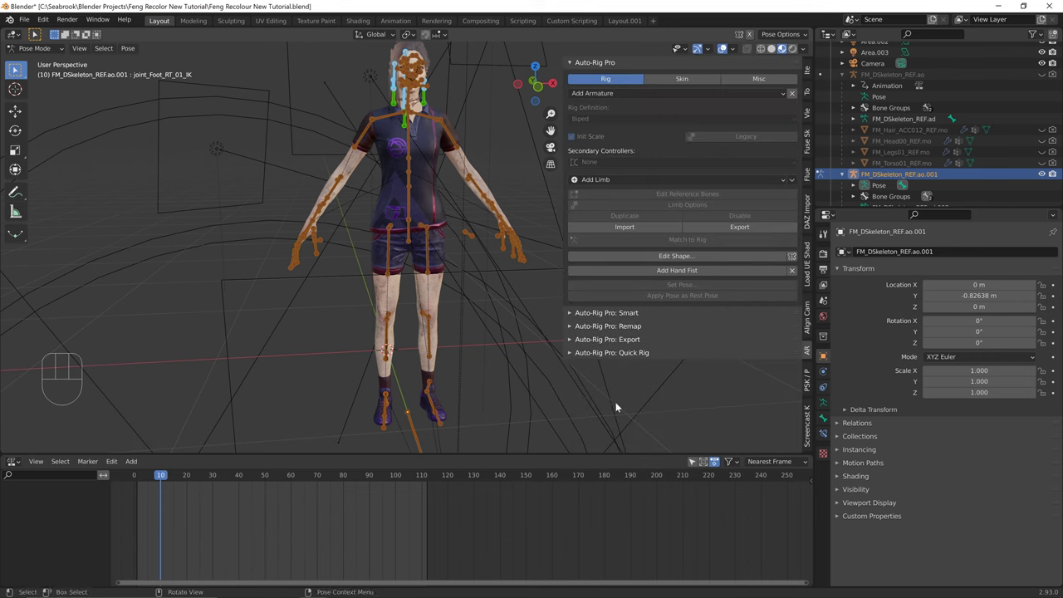
{"action": "left_click", "coordinate": [618, 353]}
{"action": "scroll", "coordinate": [636, 362], "scroll_direction": "down", "scroll_amount": 1}
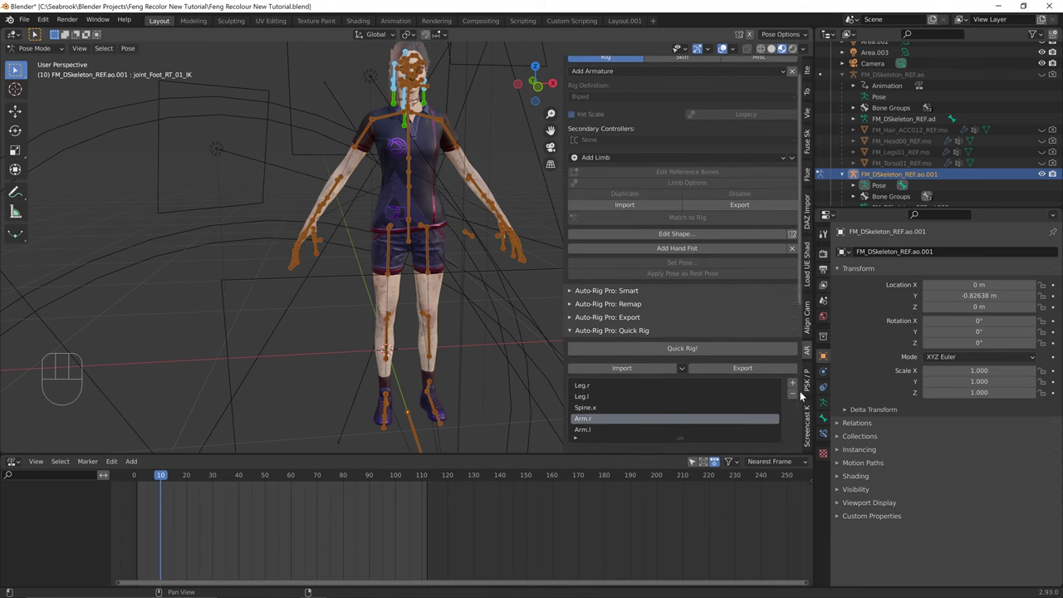
{"action": "scroll", "coordinate": [798, 391], "scroll_direction": "down", "scroll_amount": 7}
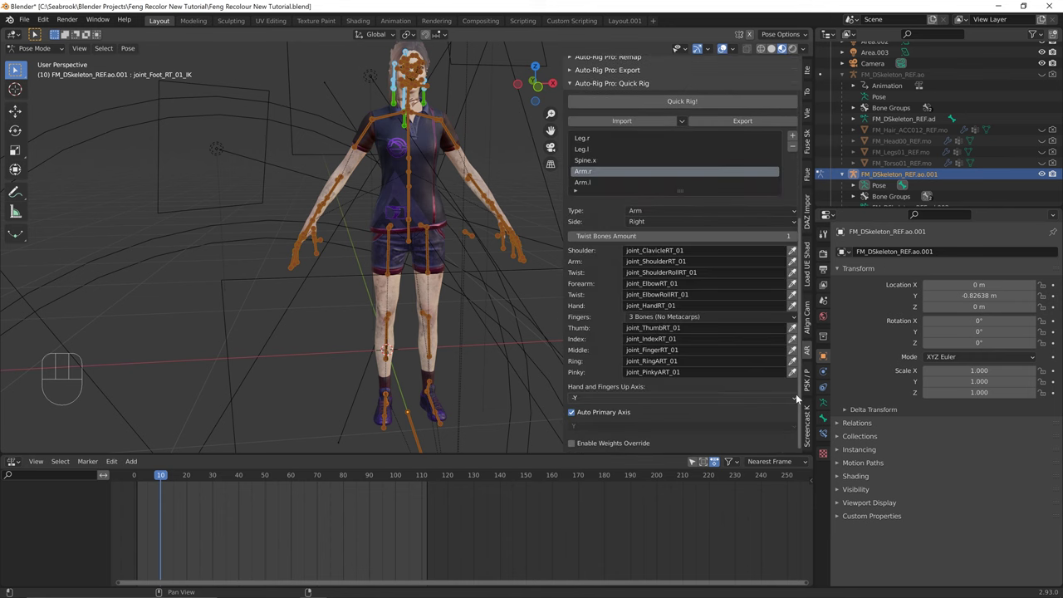
{"action": "left_click", "coordinate": [792, 148]}
{"action": "left_click", "coordinate": [793, 150]}
{"action": "left_click", "coordinate": [791, 193]}
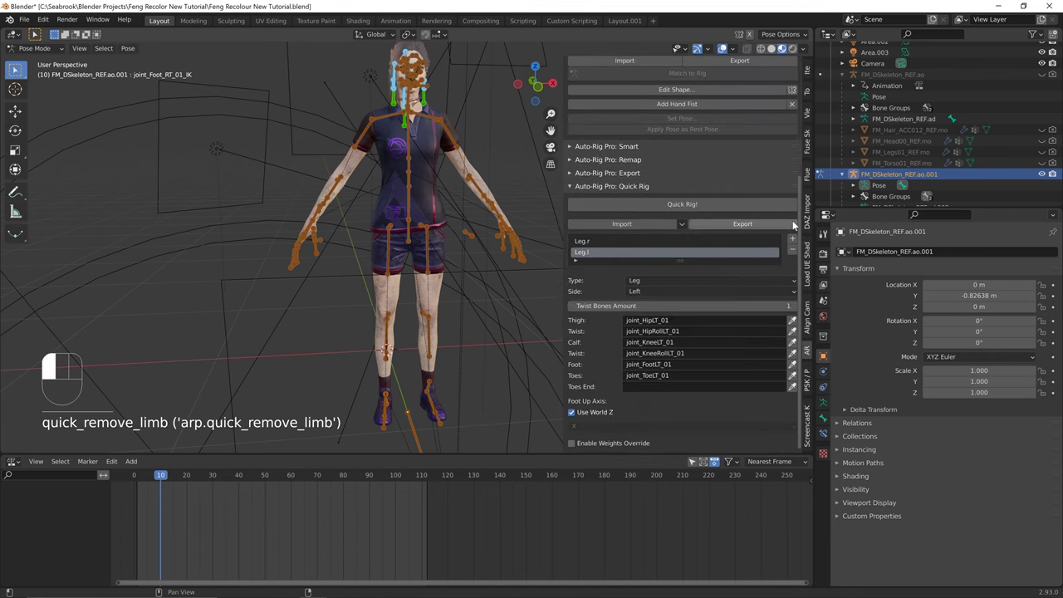
{"action": "left_click", "coordinate": [792, 251]}
{"action": "left_click", "coordinate": [793, 251]}
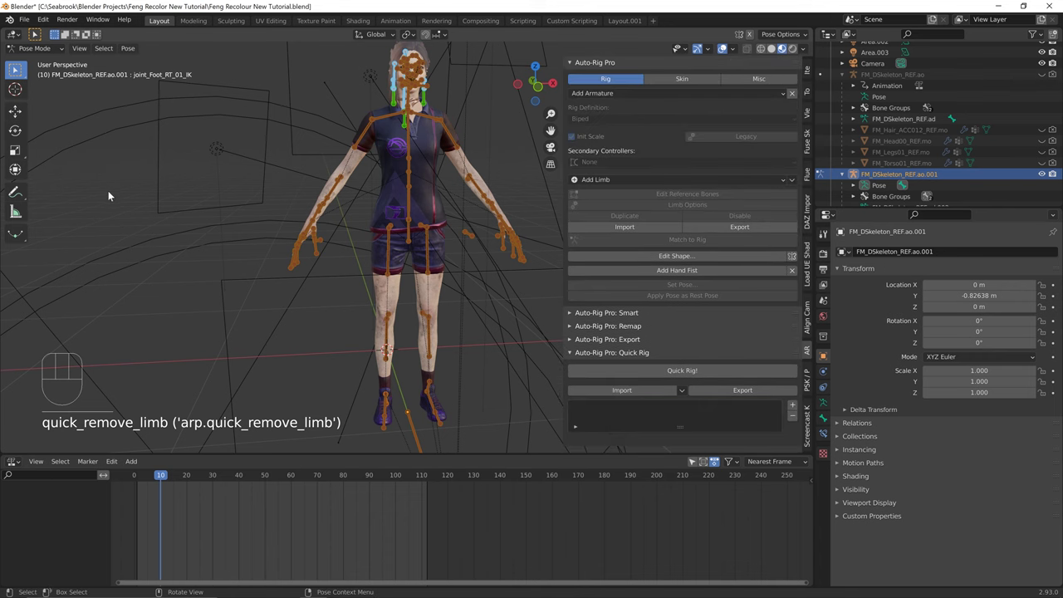
Select the right hip bone joint_HipRT_01 and examine the armature's bones from several angles
{"action": "left_click", "coordinate": [386, 261]}
{"action": "middle_click_drag", "start_coordinate": [385, 261], "coordinate": [341, 294]}
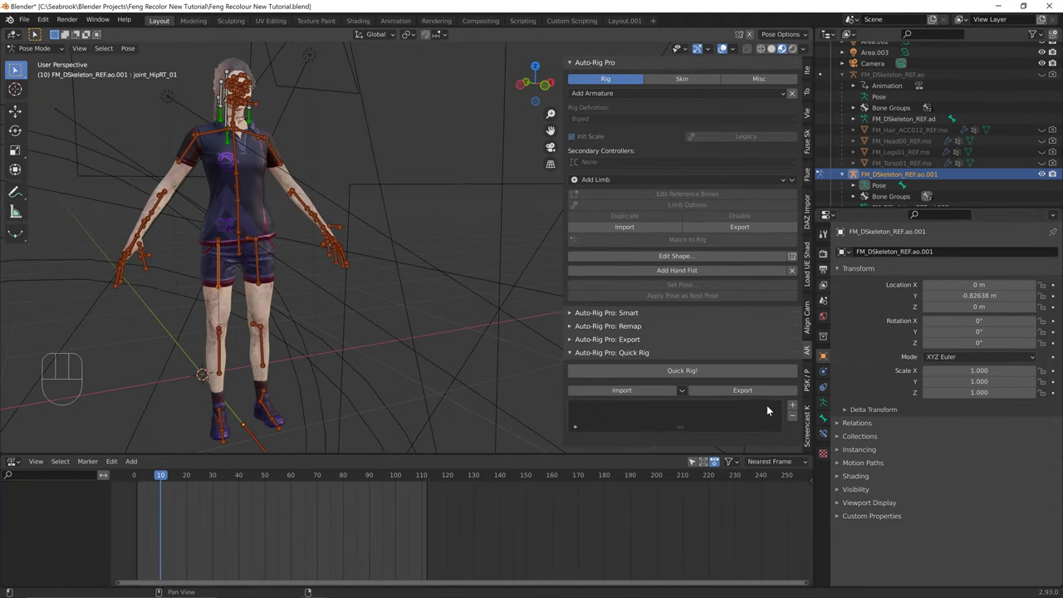
{"action": "middle_click_drag", "start_coordinate": [320, 337], "coordinate": [355, 271]}
{"action": "left_click_drag", "start_coordinate": [302, 149], "coordinate": [340, 344]}
{"action": "left_click_drag", "start_coordinate": [313, 195], "coordinate": [335, 216]}
{"action": "middle_click_drag", "start_coordinate": [334, 216], "coordinate": [349, 270]}
{"action": "left_click_drag", "start_coordinate": [335, 106], "coordinate": [392, 337]}
{"action": "left_click_drag", "start_coordinate": [145, 148], "coordinate": [193, 297]}
{"action": "middle_click_drag", "start_coordinate": [193, 297], "coordinate": [298, 212]}
{"action": "left_click", "coordinate": [375, 240]}
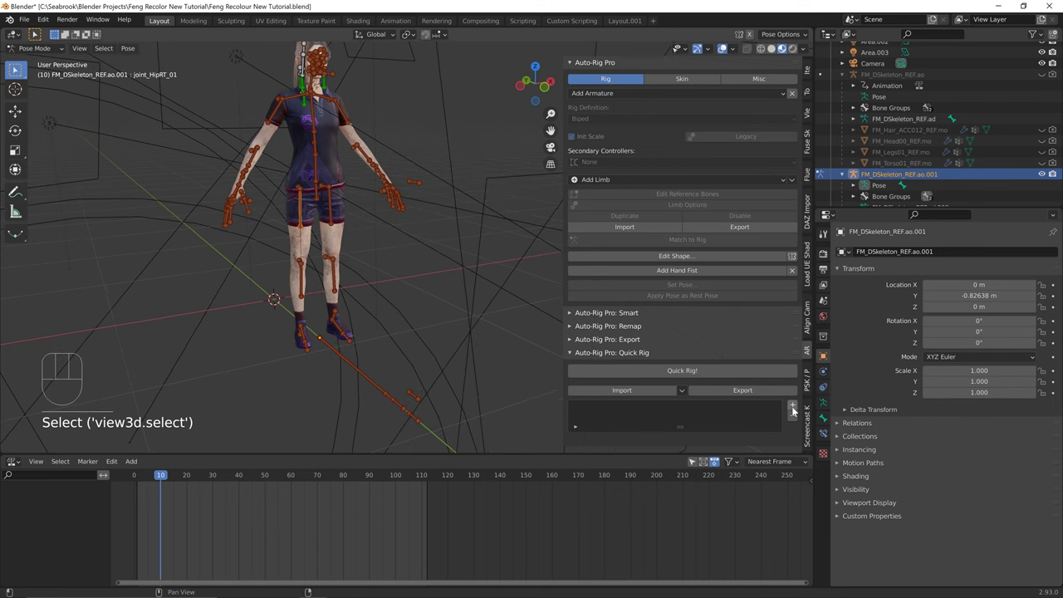
Collapse the timeline area to enlarge the 3D viewport and bring the character's leg bones into close view
{"action": "left_click", "coordinate": [6, 464]}
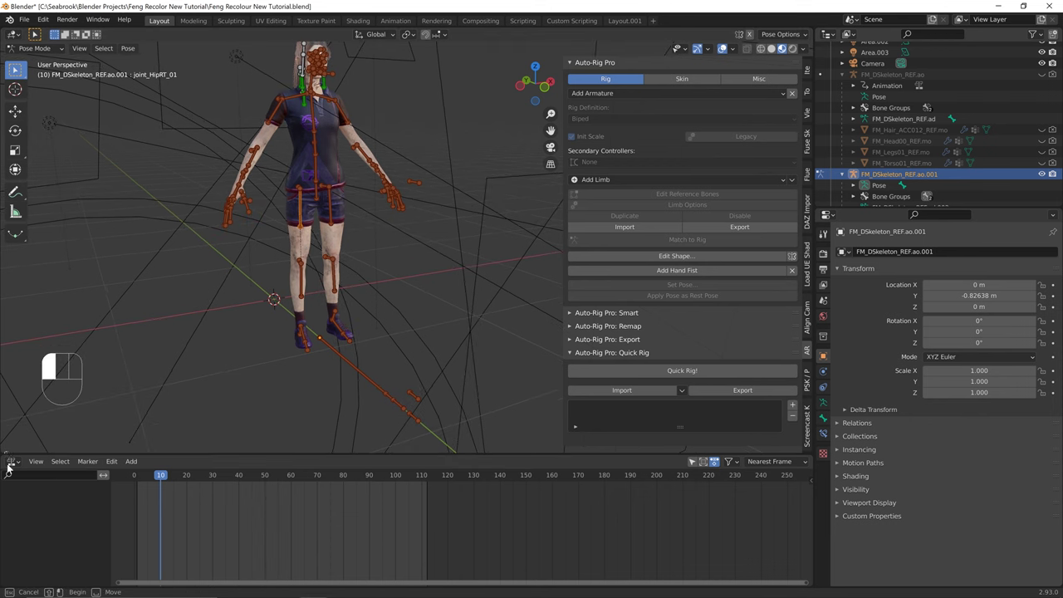
{"action": "left_click_drag", "start_coordinate": [6, 462], "coordinate": [10, 499]}
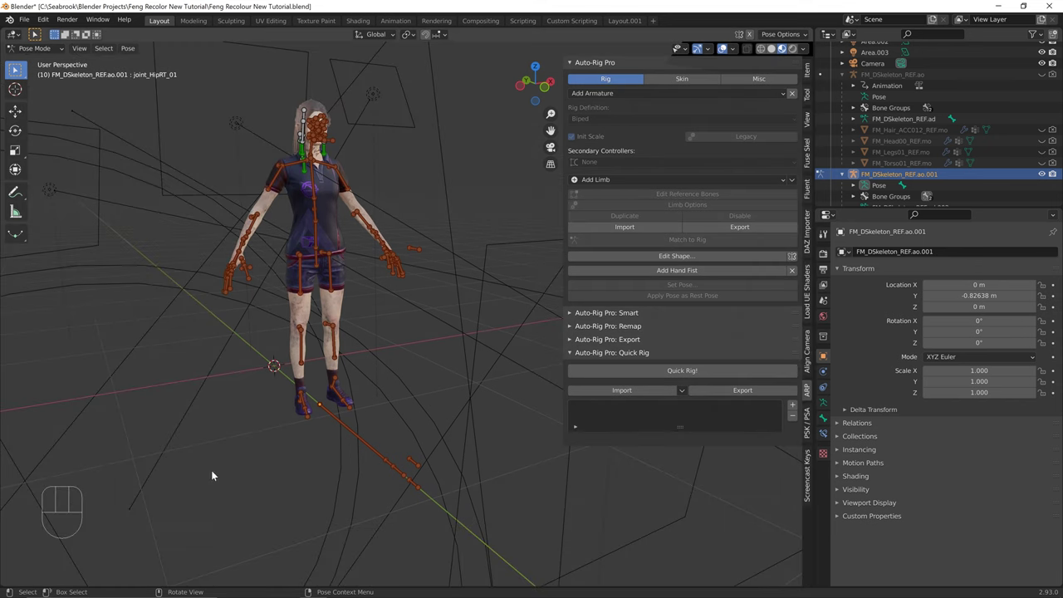
{"action": "middle_click_drag", "start_coordinate": [368, 398], "coordinate": [395, 442], "text": "shift"}
{"action": "scroll", "coordinate": [368, 400], "scroll_direction": "up", "scroll_amount": 5}
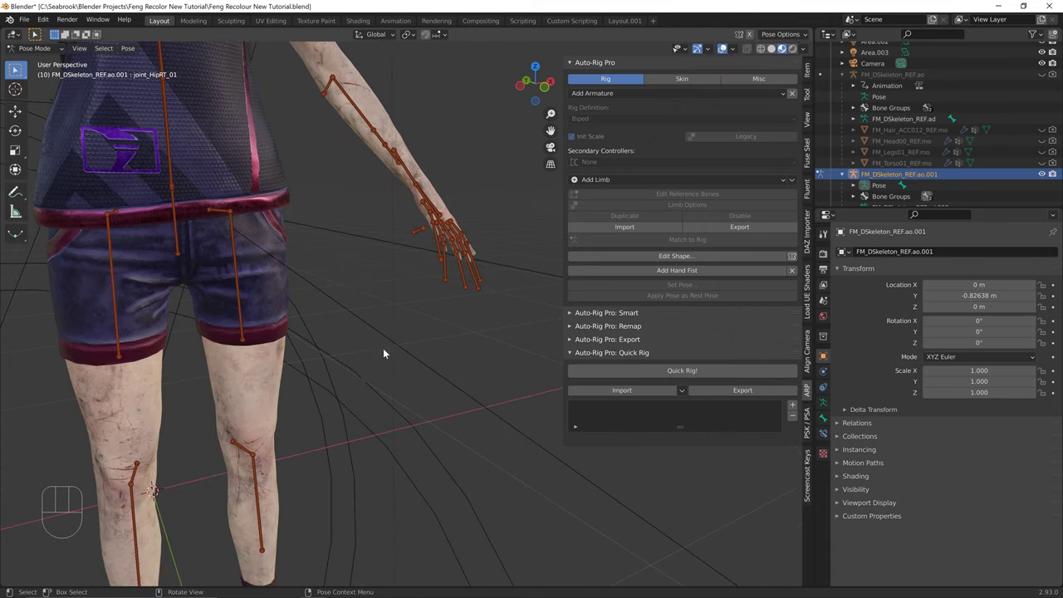
{"action": "scroll", "coordinate": [358, 345], "scroll_direction": "down", "scroll_amount": 3}
{"action": "scroll", "coordinate": [335, 340], "scroll_direction": "up", "scroll_amount": 1}
Add the right leg as a Quick Rig limb starting from joint_HipRT_01 and set its twist bones amount to 1
{"action": "left_click", "coordinate": [278, 286]}
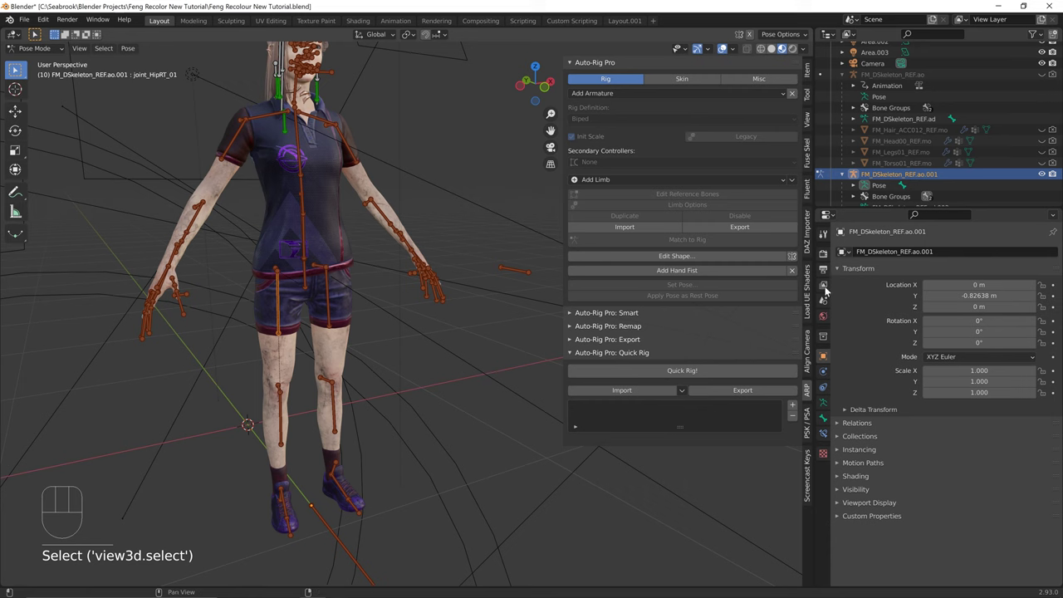
{"action": "left_click", "coordinate": [792, 405]}
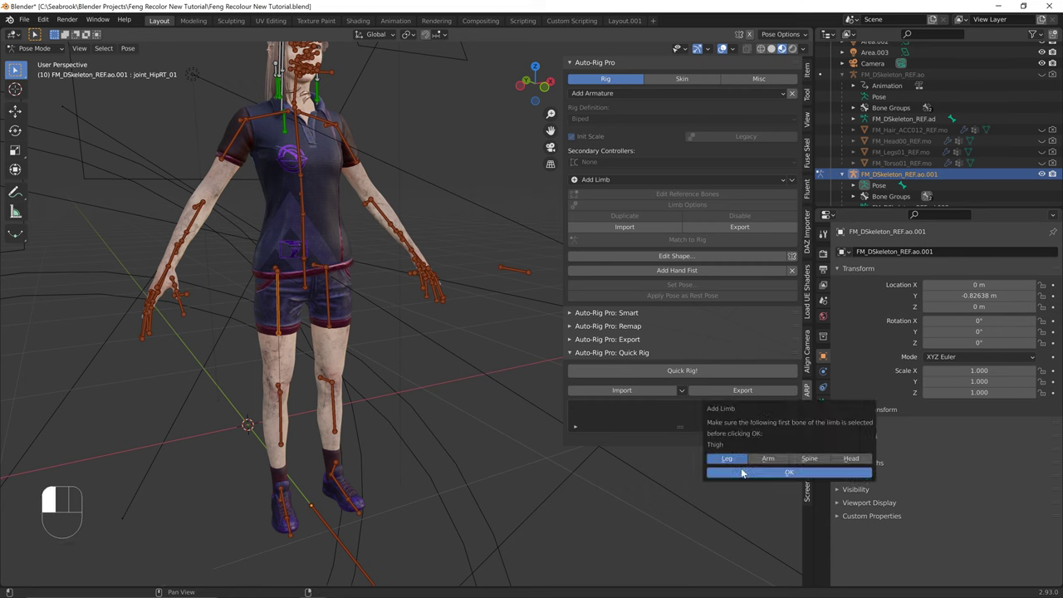
{"action": "left_click", "coordinate": [760, 471]}
{"action": "left_click", "coordinate": [642, 458]}
{"action": "left_click", "coordinate": [637, 484]}
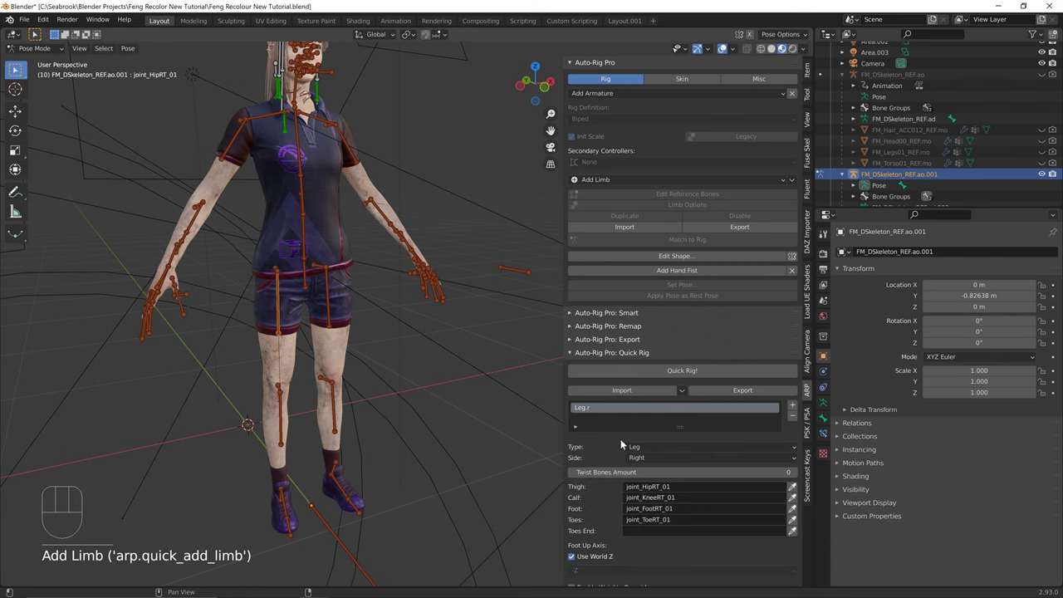
{"action": "left_click", "coordinate": [788, 472]}
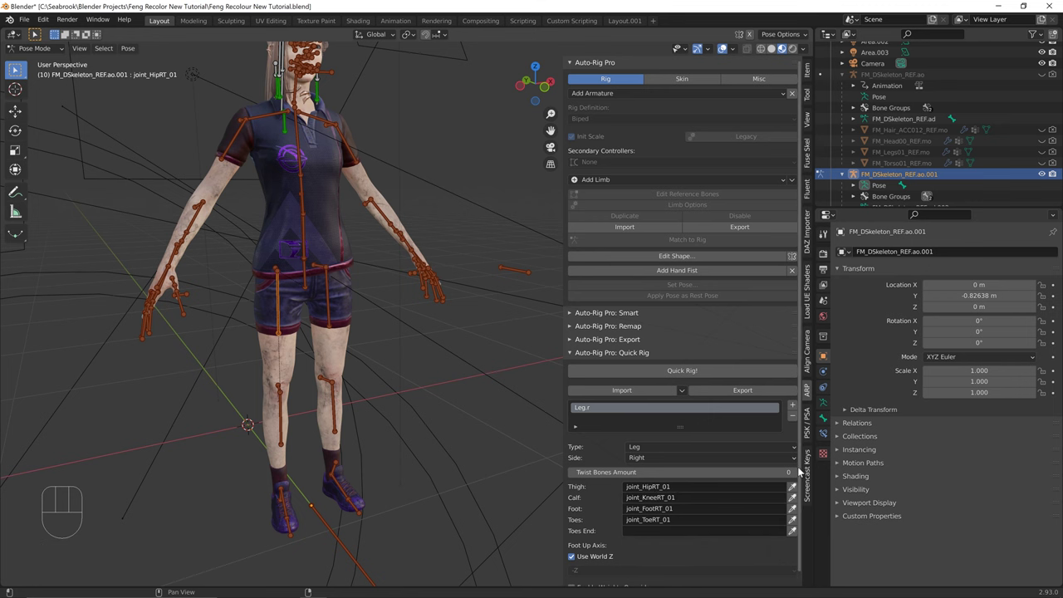
Assign joint_HipRollRT_01 as the right leg's thigh twist bone and joint_KneeRollRT_01 as its calf twist bone
{"action": "middle_click_drag", "start_coordinate": [319, 434], "coordinate": [276, 276]}
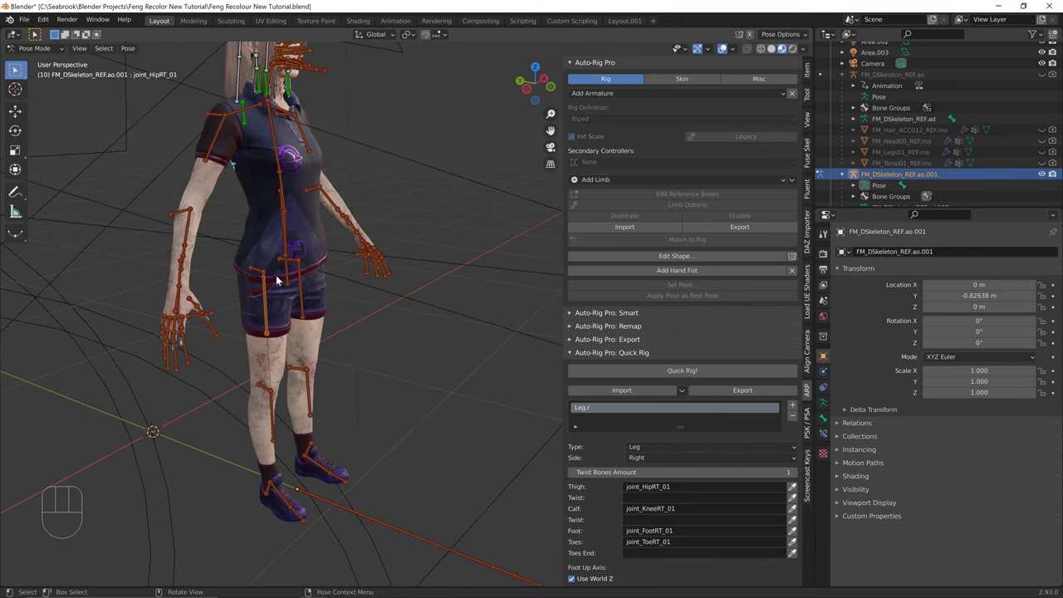
{"action": "left_click", "coordinate": [260, 274]}
{"action": "left_click", "coordinate": [268, 394]}
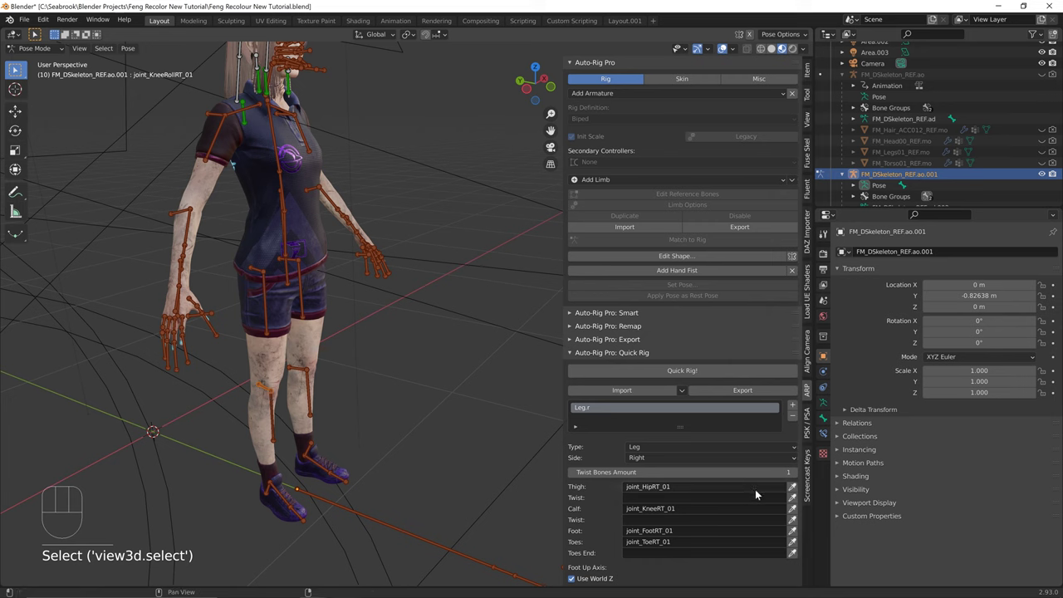
{"action": "left_click", "coordinate": [258, 272]}
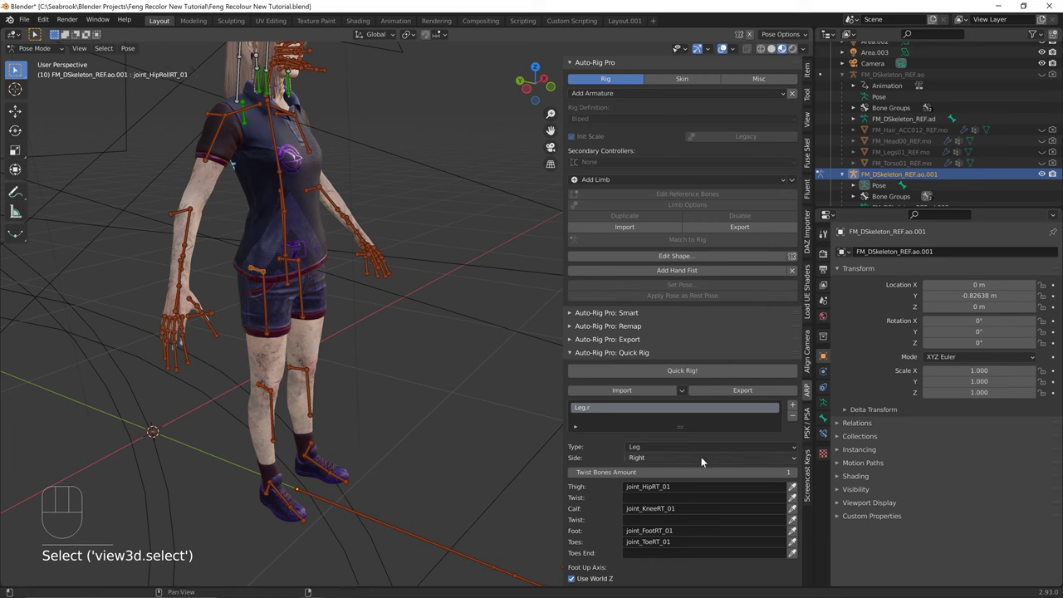
{"action": "left_click", "coordinate": [793, 497]}
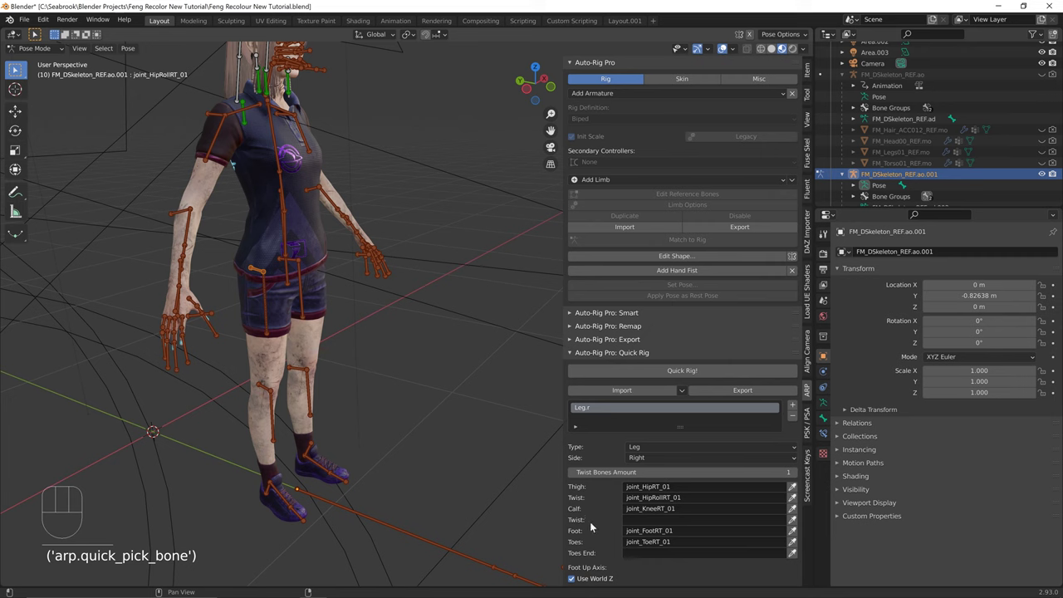
{"action": "left_click", "coordinate": [265, 388]}
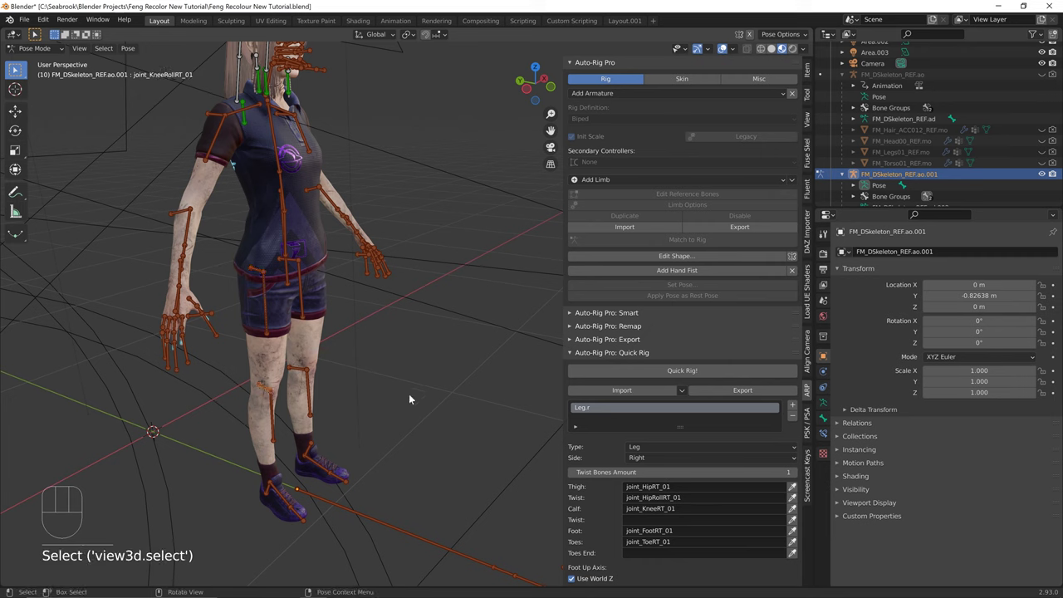
{"action": "left_click", "coordinate": [795, 520]}
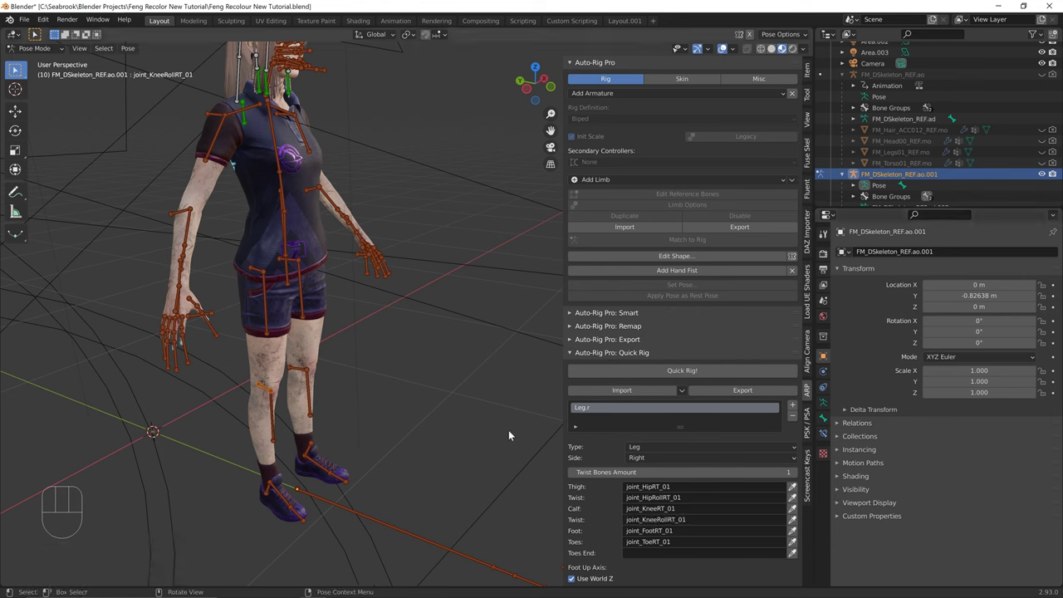
{"action": "left_click", "coordinate": [688, 542]}
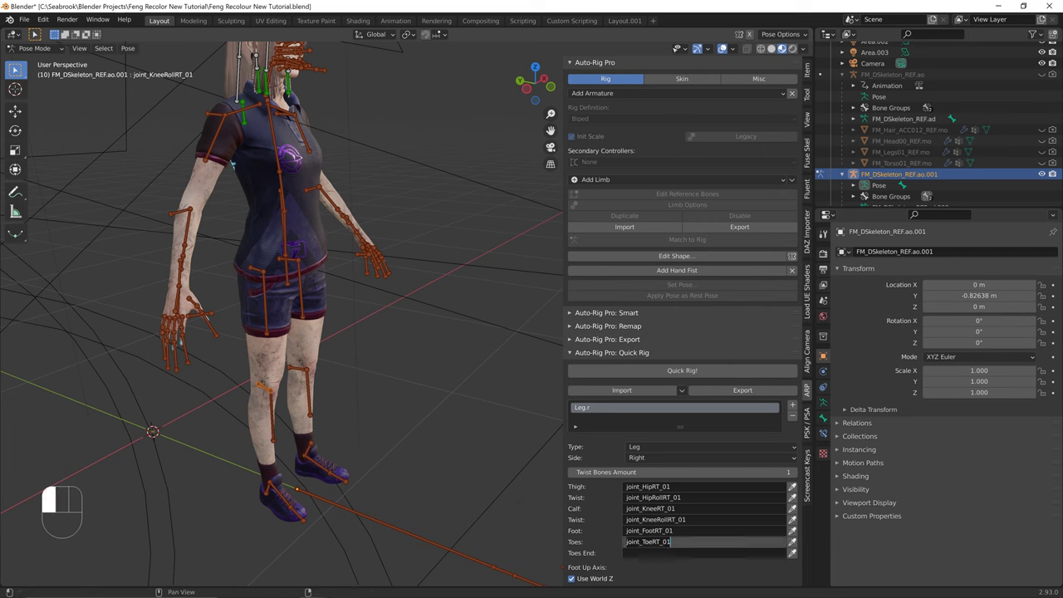
{"action": "left_click", "coordinate": [651, 544]}
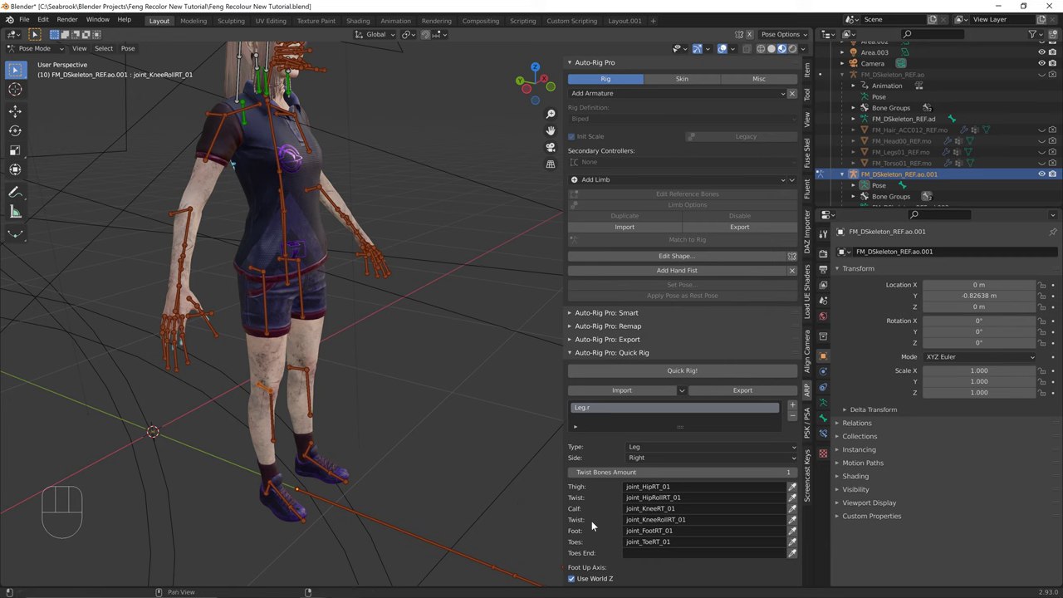
{"action": "double_click", "coordinate": [651, 542]}
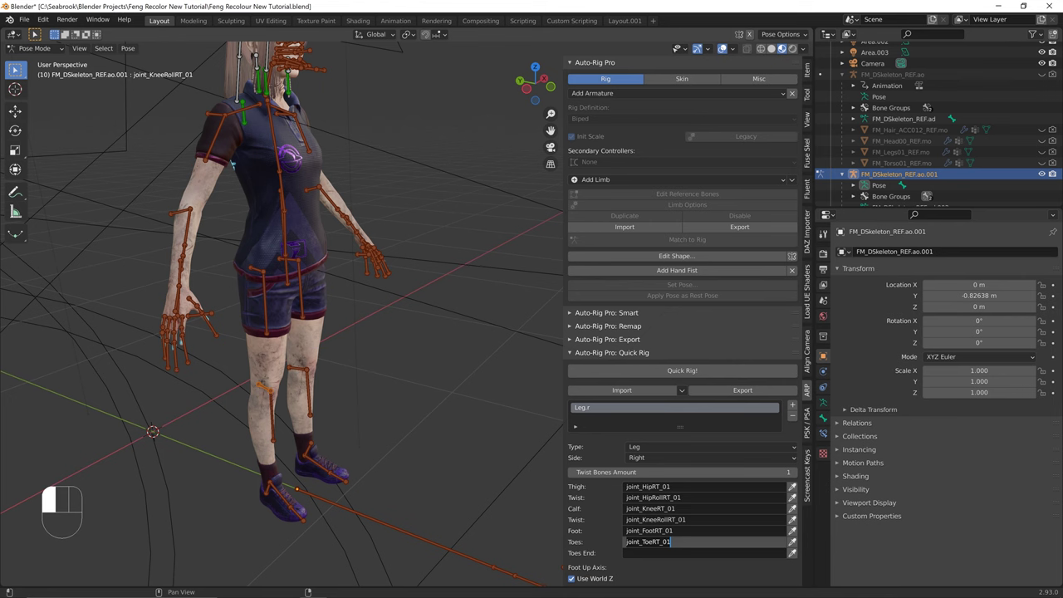
{"action": "left_click", "coordinate": [299, 263]}
{"action": "middle_click_drag", "start_coordinate": [412, 298], "coordinate": [364, 285]}
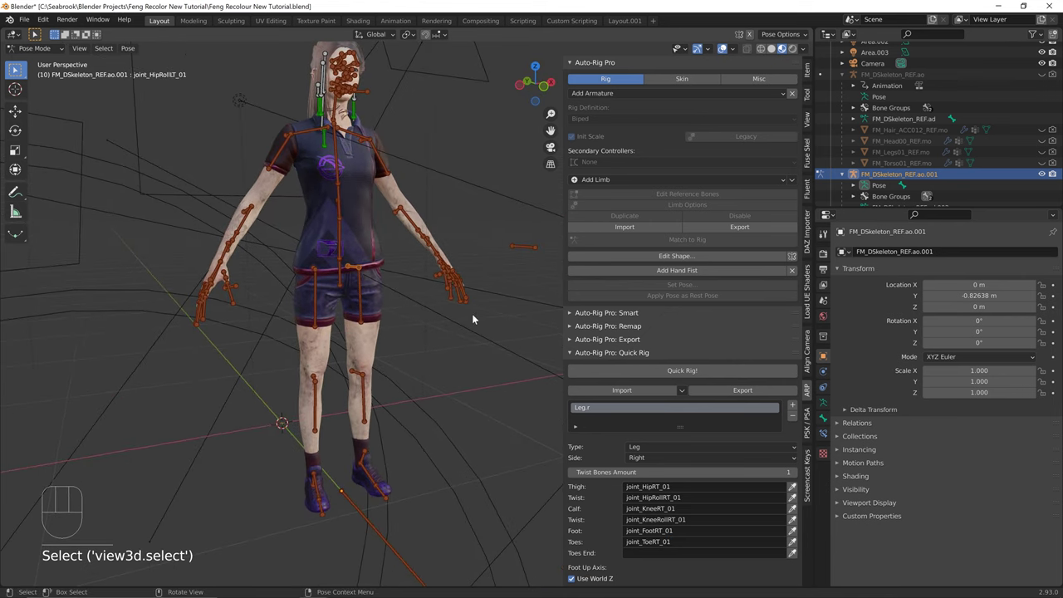
{"action": "left_click", "coordinate": [793, 405]}
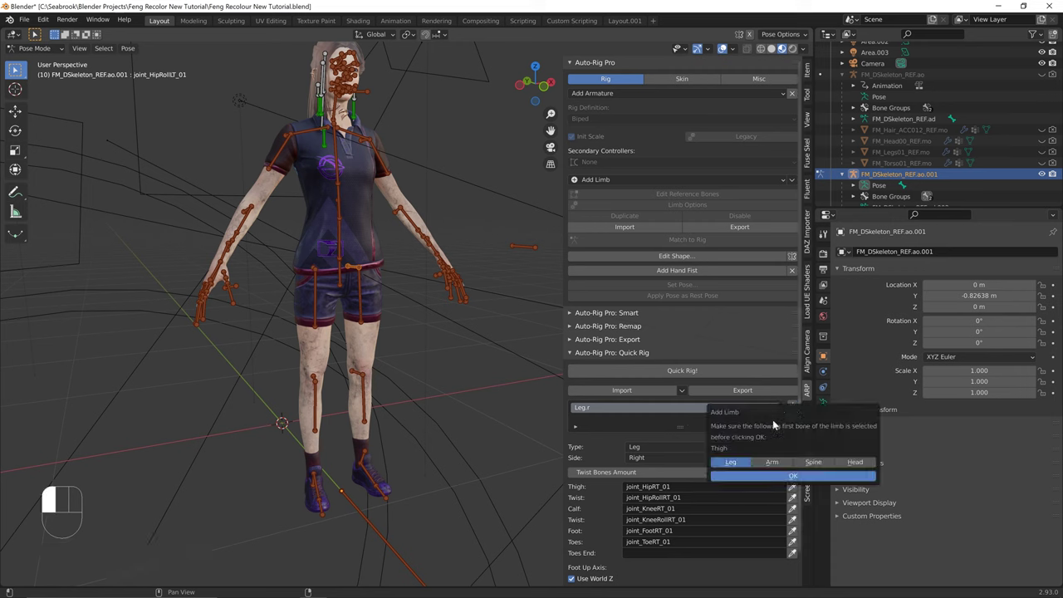
{"action": "left_click", "coordinate": [755, 476]}
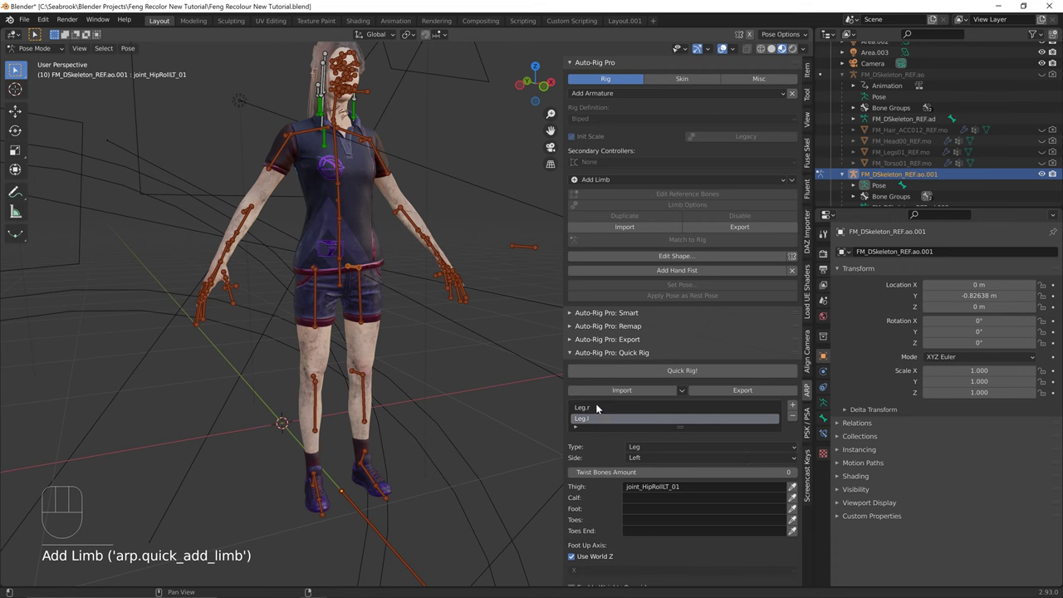
{"action": "key", "text": "ctrl+z"}
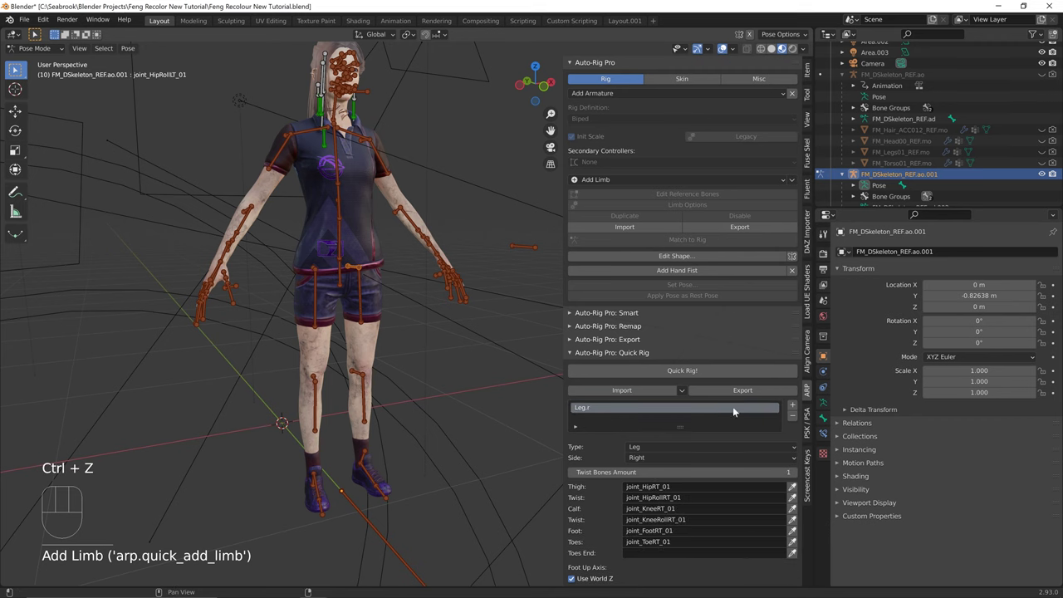
Add the left leg as a Quick Rig limb starting from joint_HipLT_01 and set its twist bones amount to 1
{"action": "left_click", "coordinate": [360, 266]}
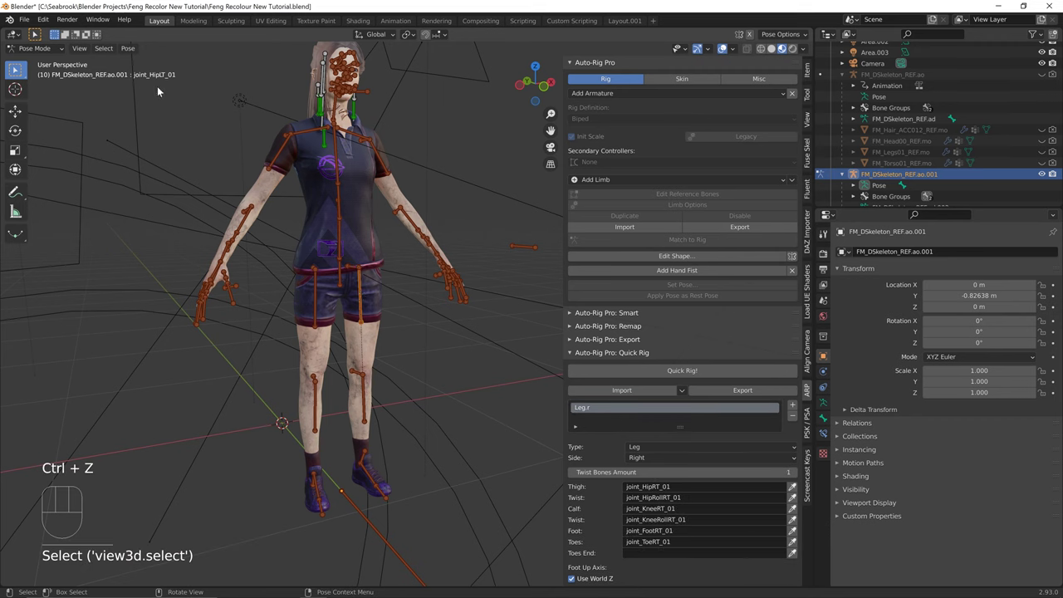
{"action": "left_click", "coordinate": [793, 406]}
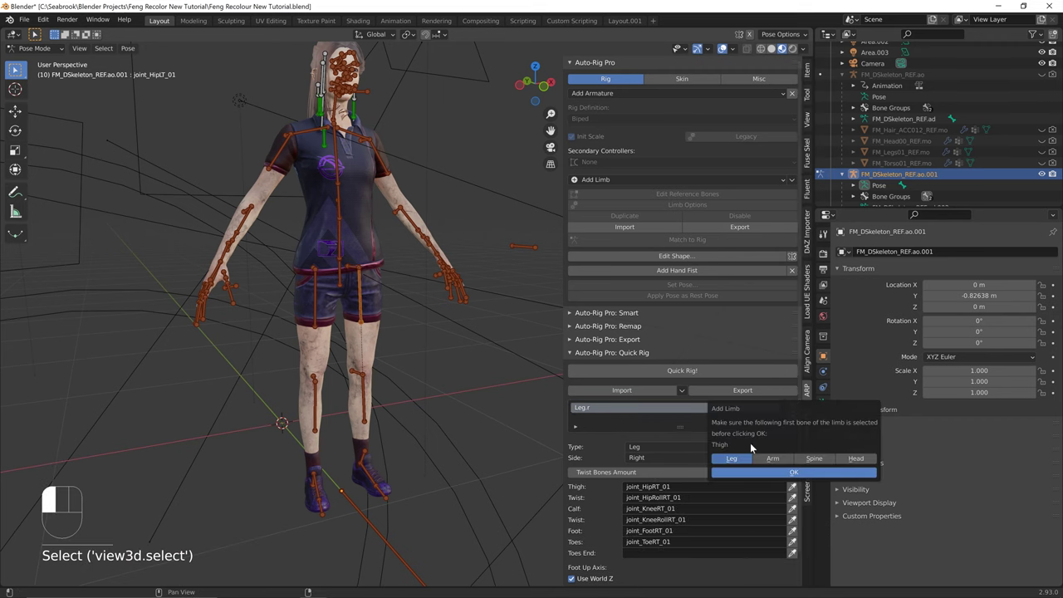
{"action": "left_click", "coordinate": [748, 474]}
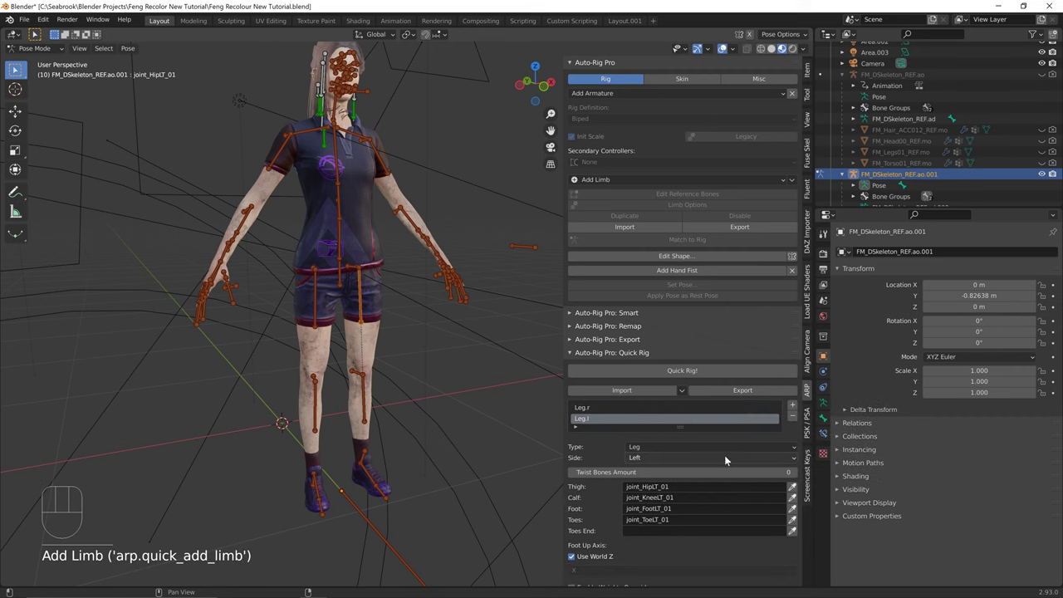
{"action": "left_click", "coordinate": [604, 472]}
{"action": "type", "text": "1"}
{"action": "key", "text": "Return"}
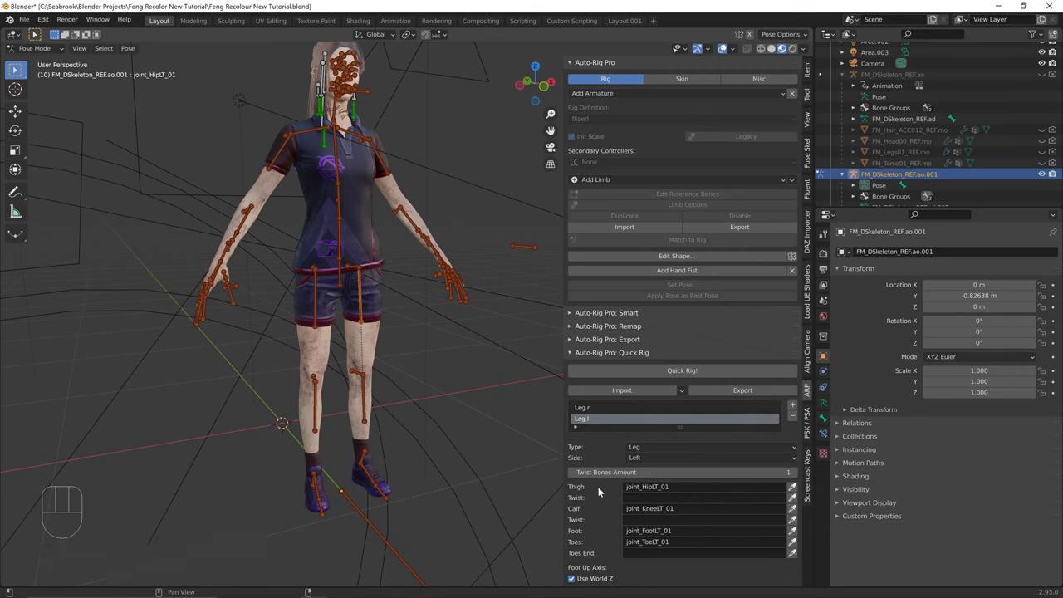
Assign joint_HipRollLT_01 as the left leg's thigh twist bone and joint_KneeRollLT_01 as its calf twist bone
{"action": "left_click", "coordinate": [357, 270]}
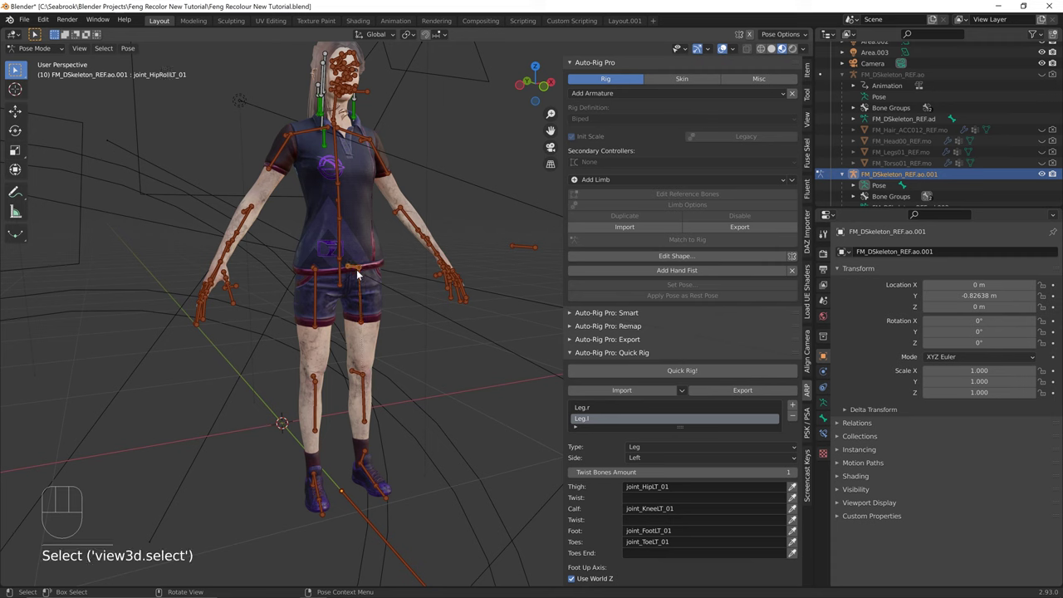
{"action": "left_click", "coordinate": [792, 498]}
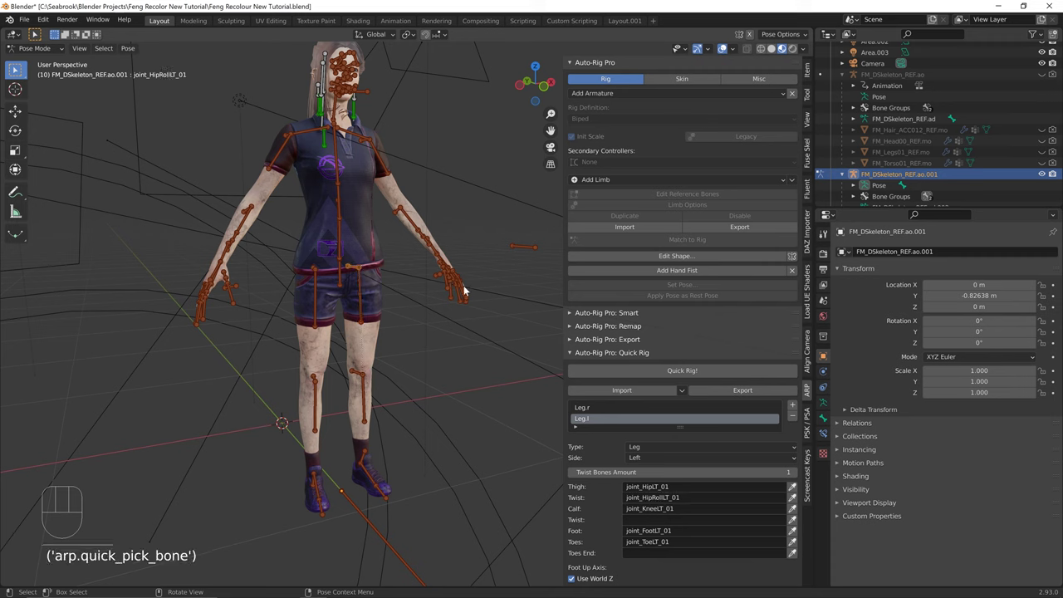
{"action": "left_click", "coordinate": [358, 375]}
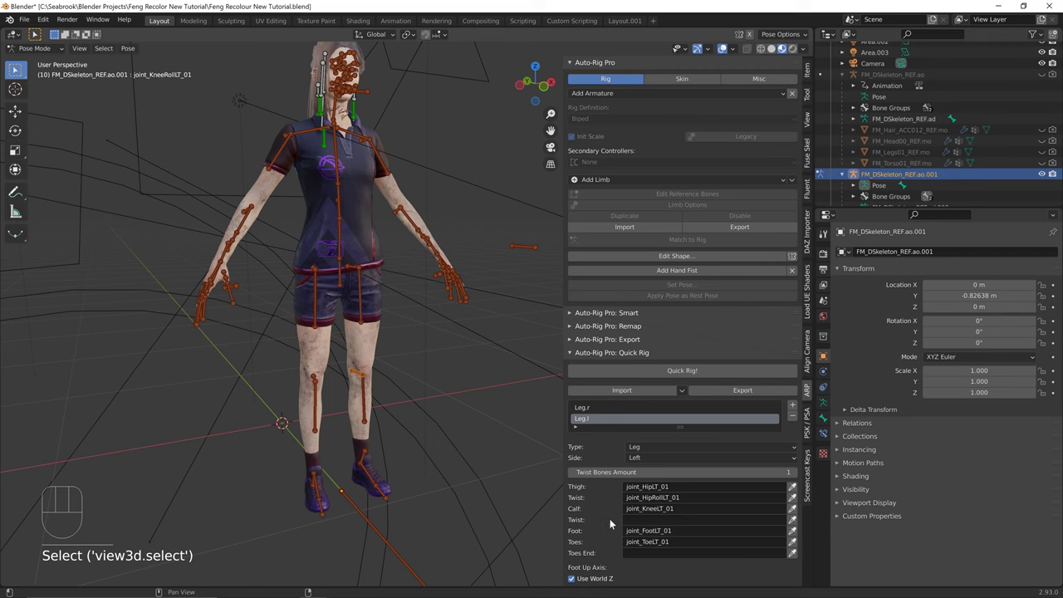
{"action": "left_click", "coordinate": [793, 522]}
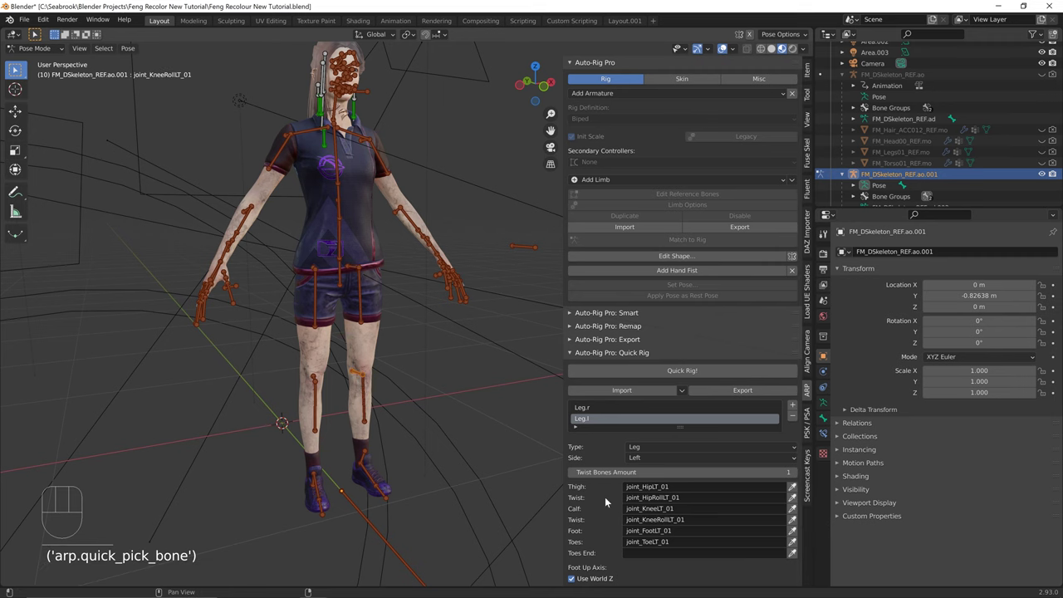
Add the spine as a Quick Rig limb starting from the pelvis bone joint_Pelvis_01
{"action": "middle_click_drag", "start_coordinate": [433, 404], "coordinate": [340, 376]}
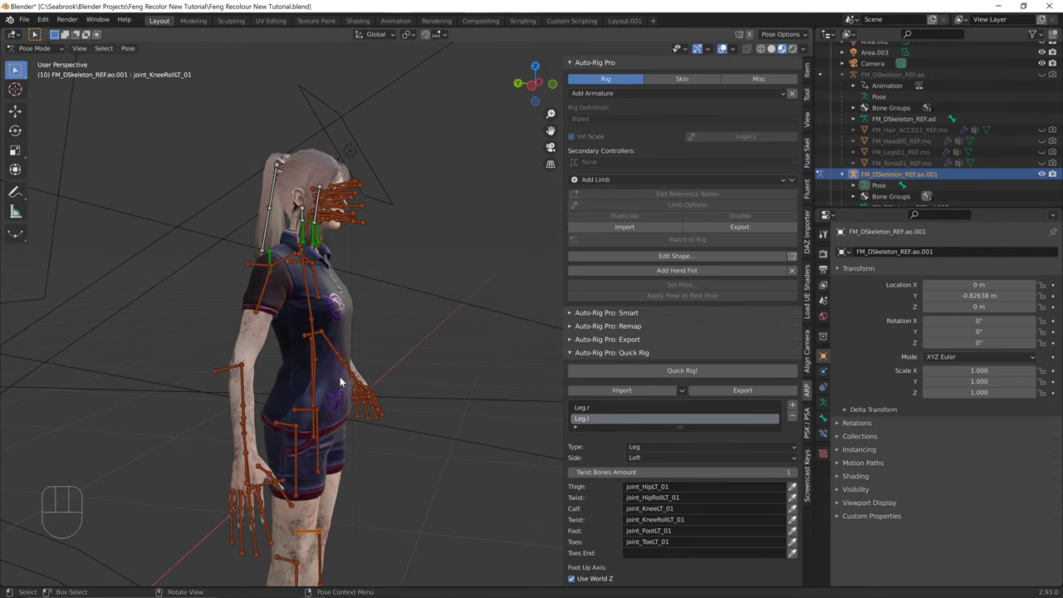
{"action": "left_click", "coordinate": [350, 414]}
{"action": "middle_click_drag", "start_coordinate": [350, 414], "coordinate": [316, 415]}
{"action": "left_click", "coordinate": [320, 413]}
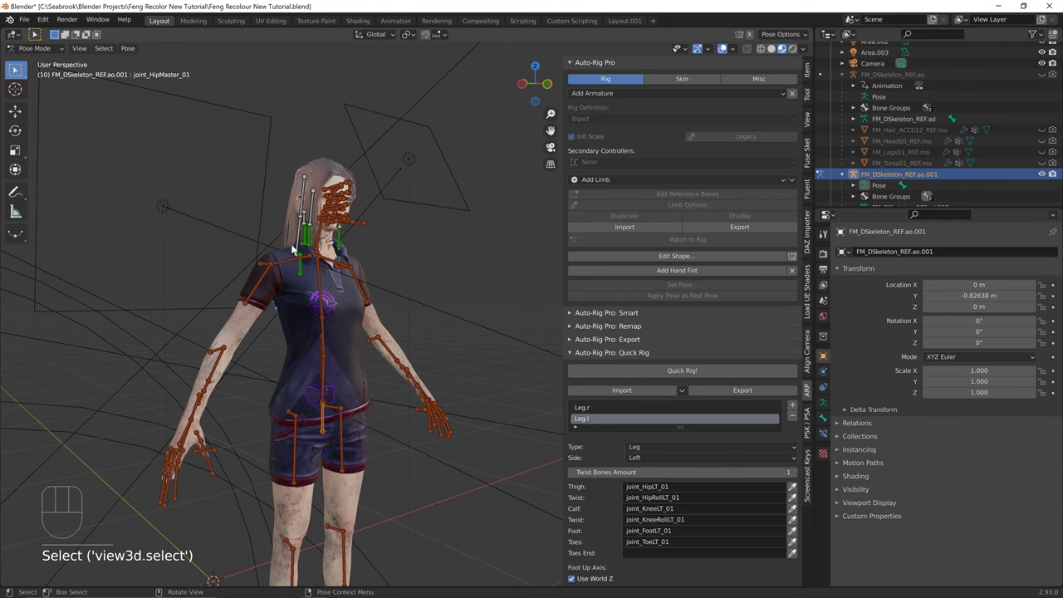
{"action": "middle_click_drag", "start_coordinate": [223, 312], "coordinate": [403, 345]}
{"action": "left_click", "coordinate": [356, 362]}
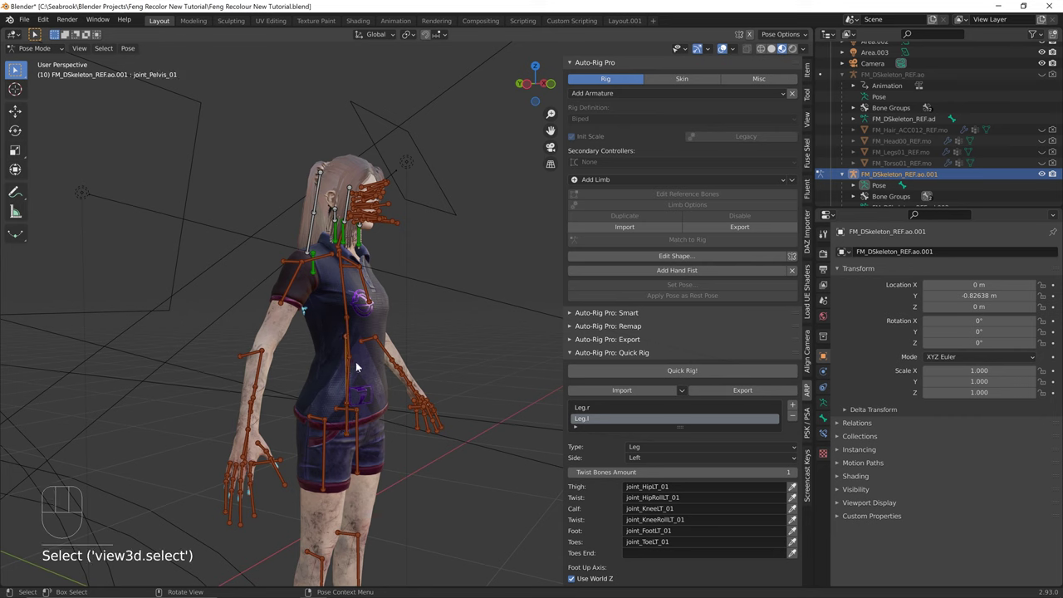
{"action": "left_click", "coordinate": [793, 405]}
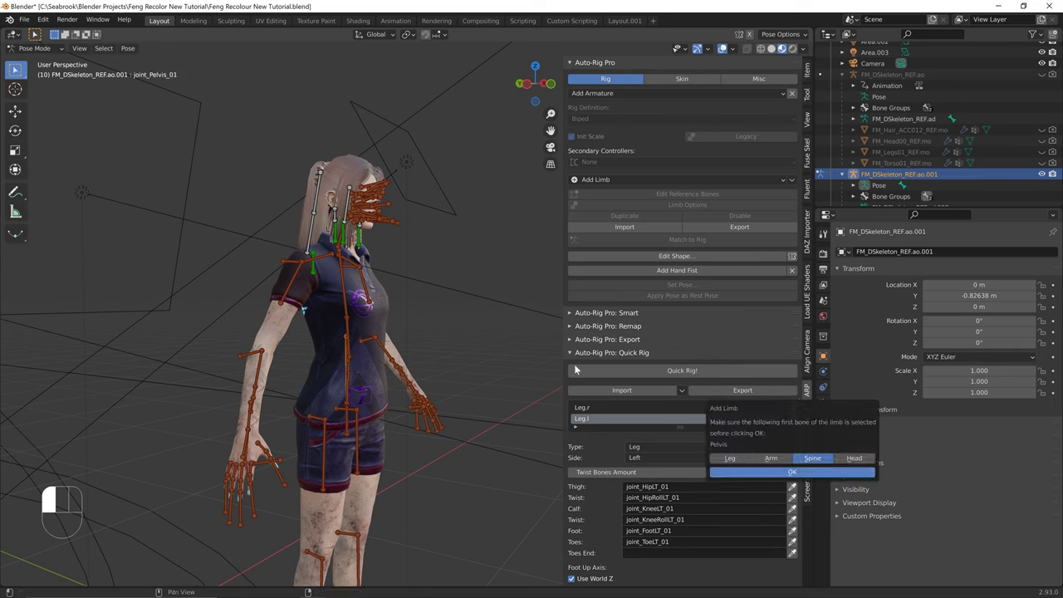
{"action": "left_click", "coordinate": [797, 470]}
Assign joint_TorsoA_01, joint_TorsoB_01 and joint_TorsoC_01 as the spine limb's Spine1, Spine2 and Spine3 bones
{"action": "middle_click_drag", "start_coordinate": [498, 473], "coordinate": [359, 397]}
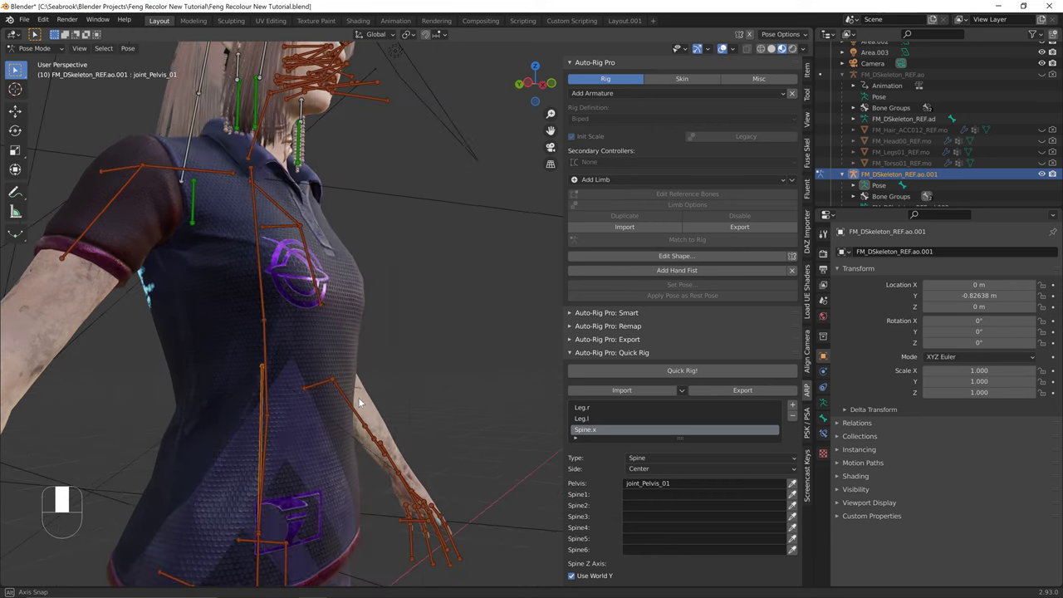
{"action": "left_click", "coordinate": [267, 426]}
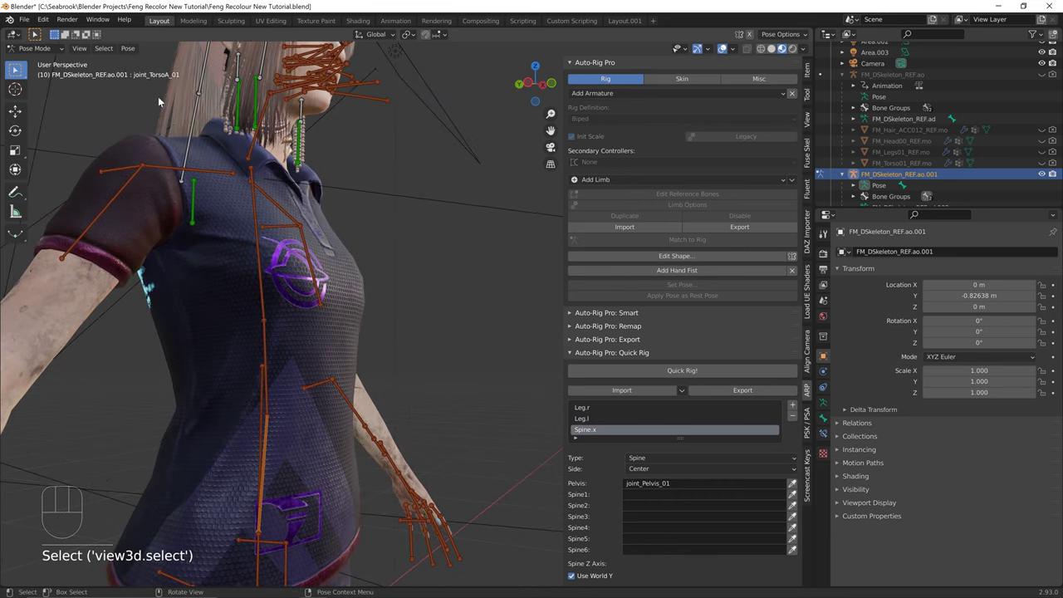
{"action": "left_click", "coordinate": [792, 495]}
{"action": "left_click", "coordinate": [263, 404]}
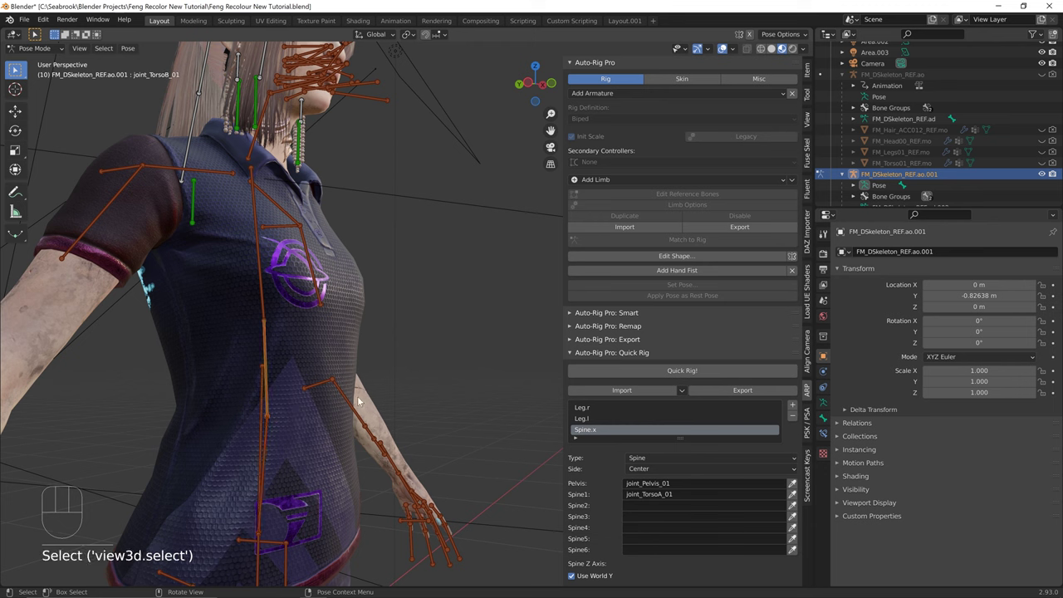
{"action": "left_click", "coordinate": [792, 506]}
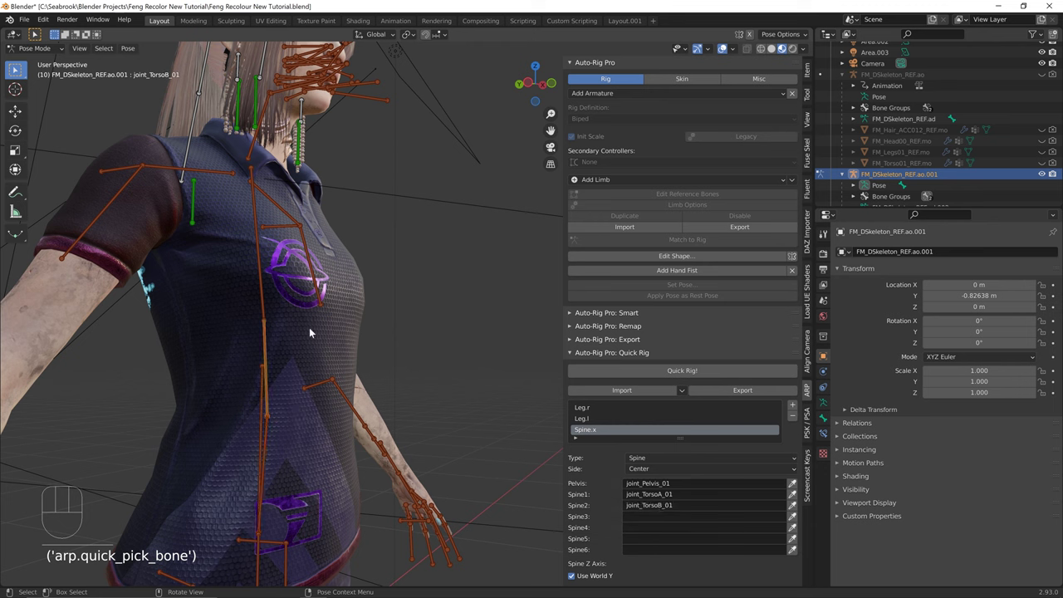
{"action": "left_click", "coordinate": [267, 296]}
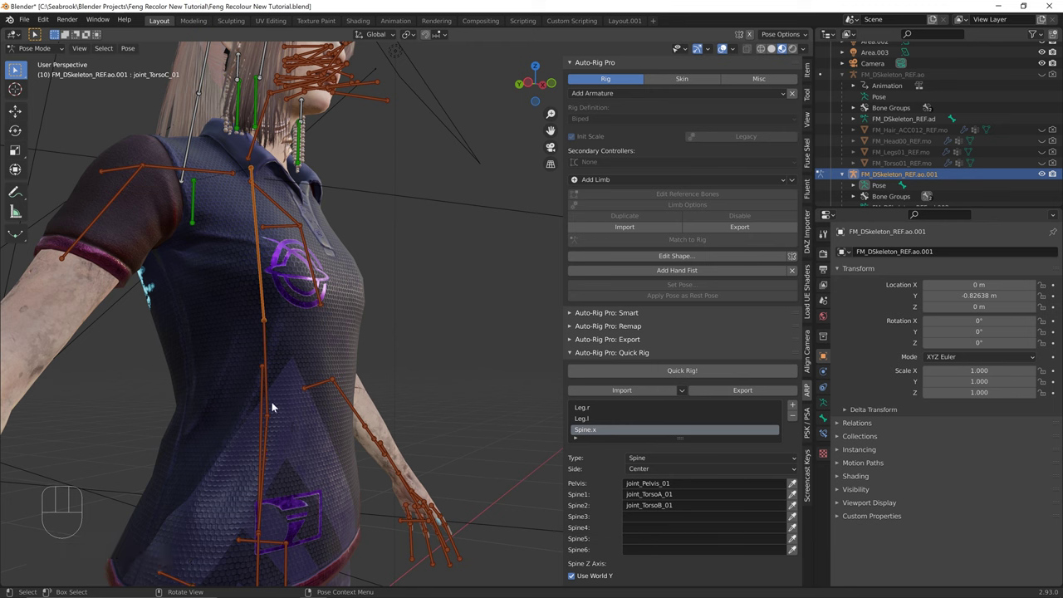
{"action": "left_click", "coordinate": [791, 516]}
Add the right arm as a Quick Rig limb starting from the clavicle bone joint_ClavicleRT_01
{"action": "middle_click_drag", "start_coordinate": [406, 307], "coordinate": [342, 302]}
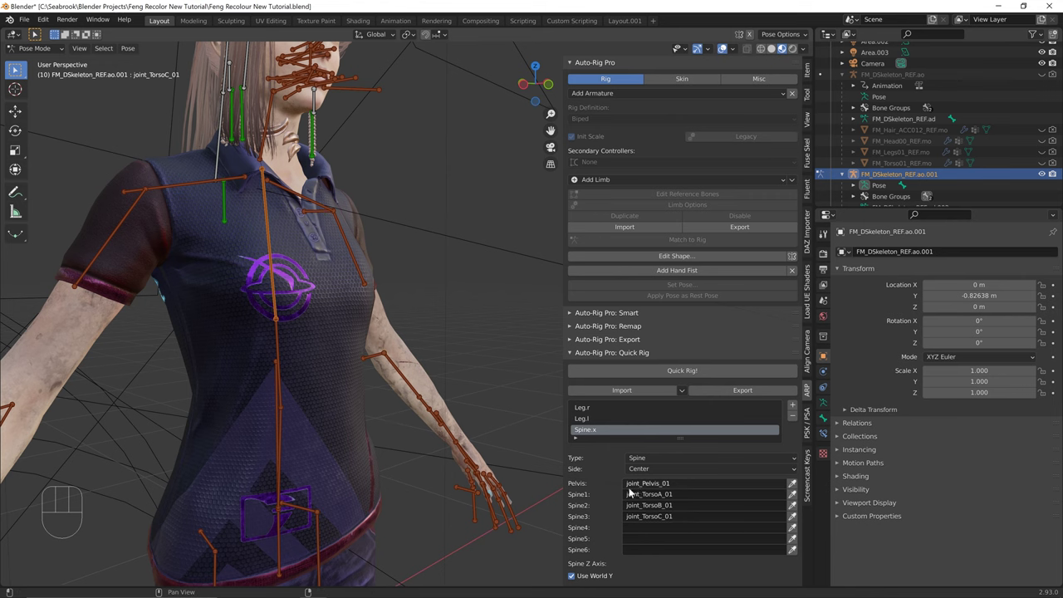
{"action": "middle_click_drag", "start_coordinate": [336, 436], "coordinate": [277, 502]}
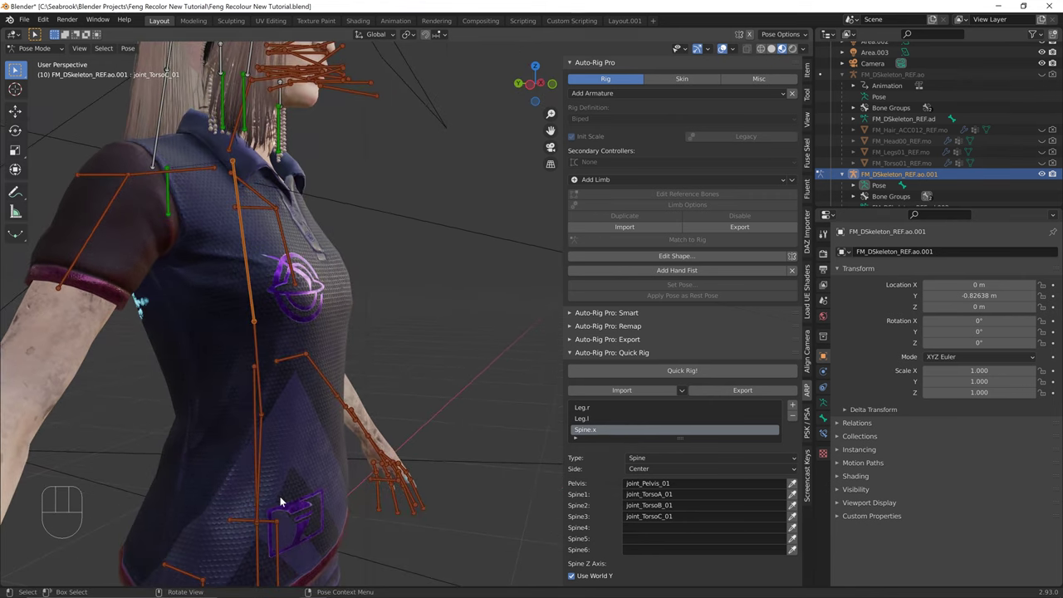
{"action": "middle_click_drag", "start_coordinate": [369, 294], "coordinate": [329, 245]}
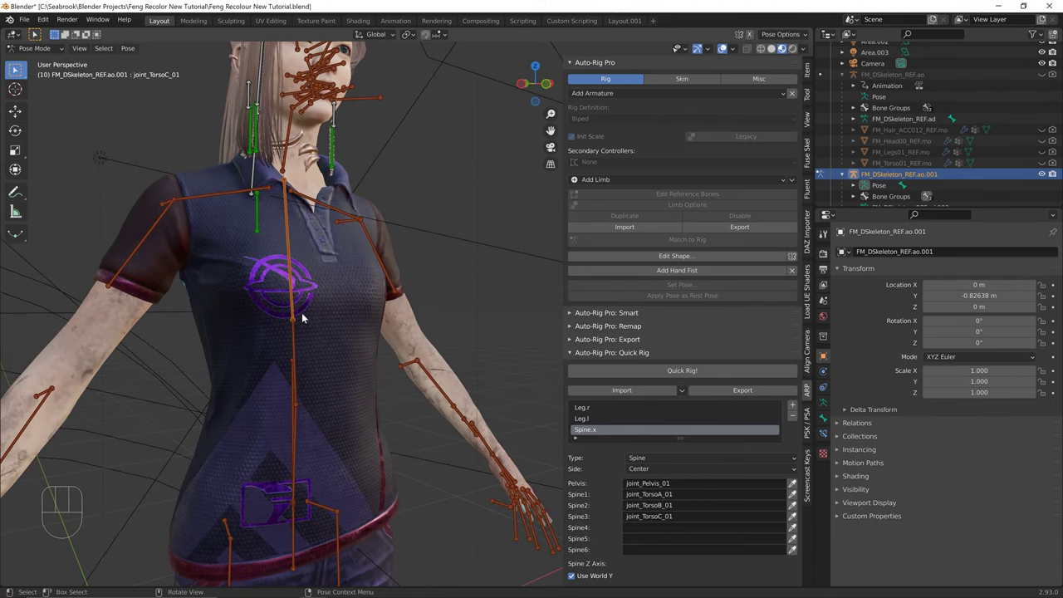
{"action": "scroll", "coordinate": [275, 296], "scroll_direction": "down", "scroll_amount": 3}
{"action": "left_click", "coordinate": [282, 257]}
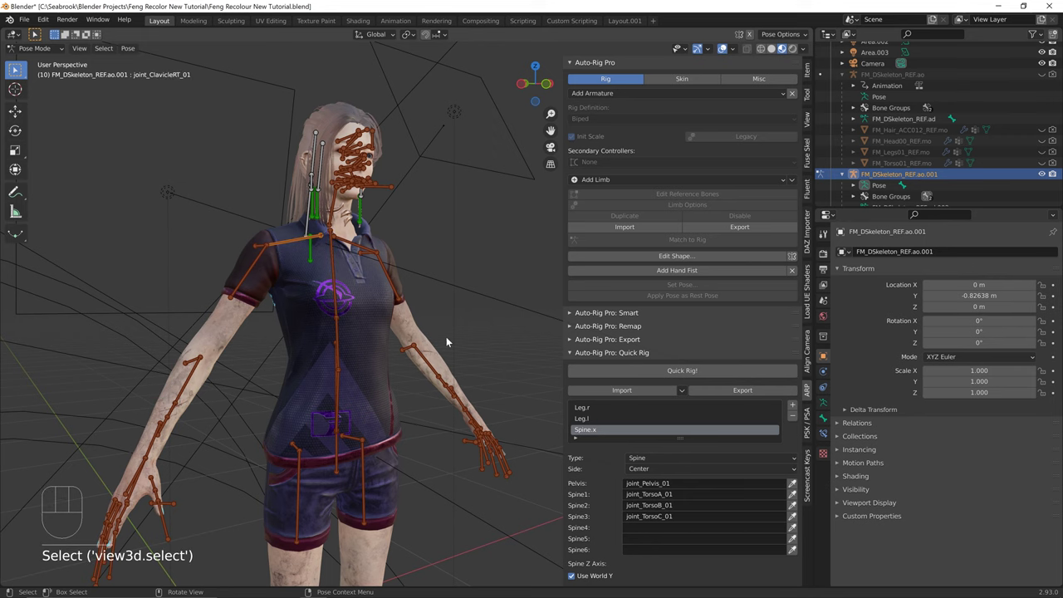
{"action": "left_click", "coordinate": [332, 281]}
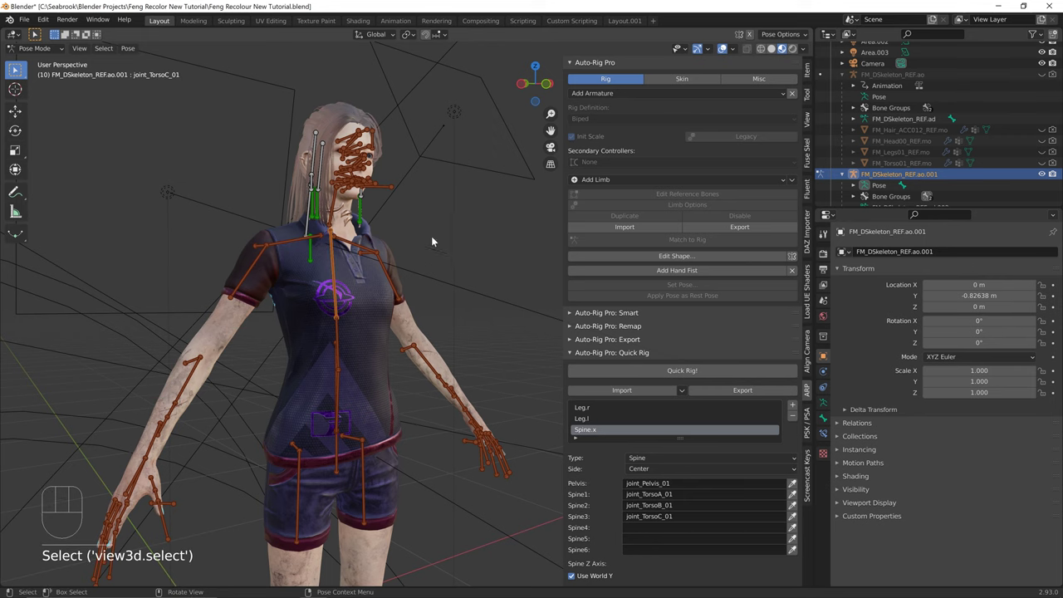
{"action": "left_click", "coordinate": [285, 253]}
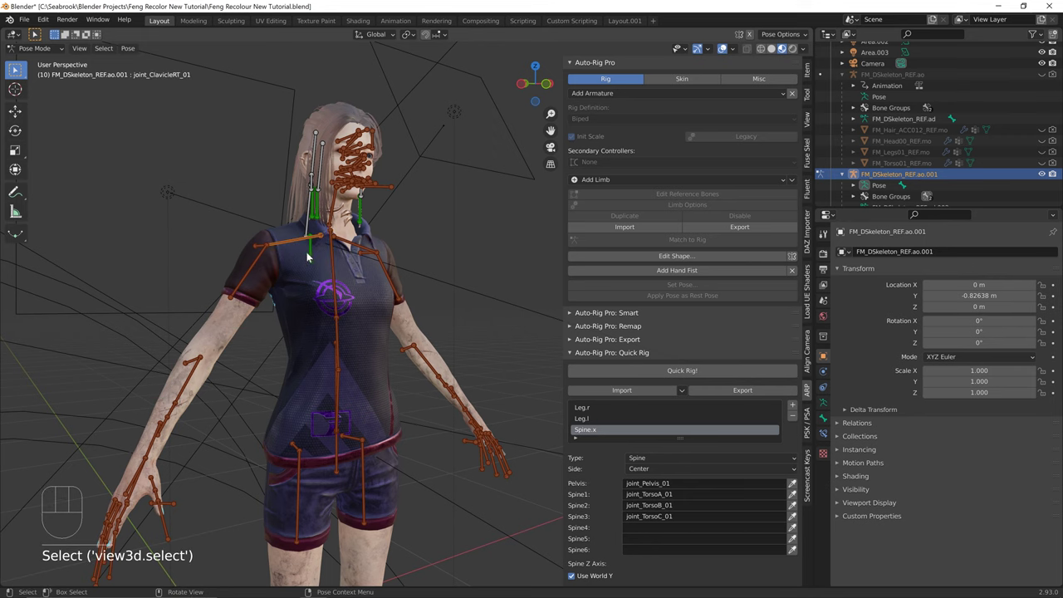
{"action": "middle_click_drag", "start_coordinate": [285, 254], "coordinate": [316, 276]}
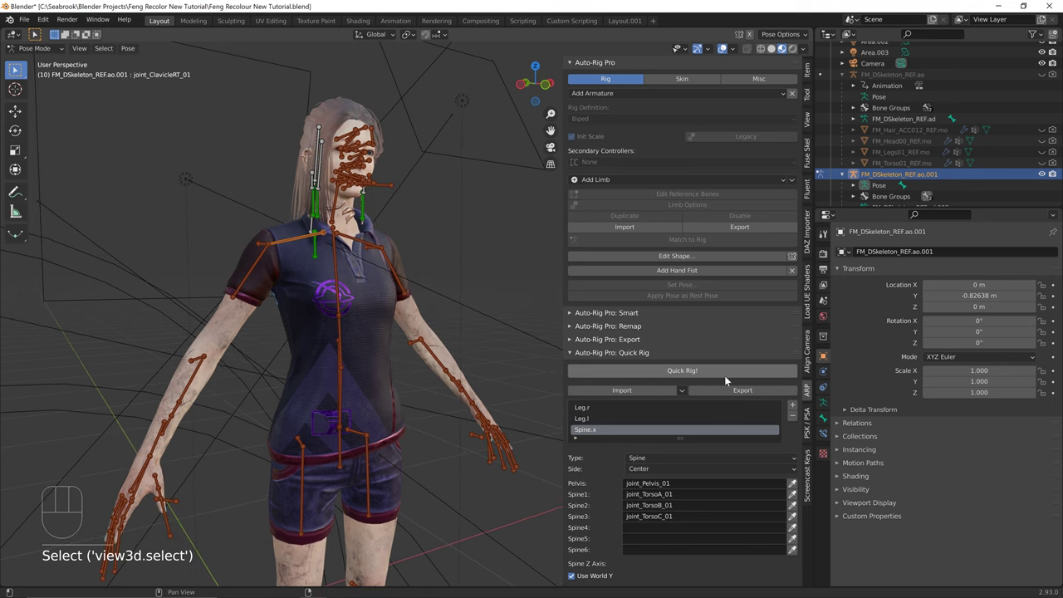
{"action": "left_click", "coordinate": [791, 407]}
{"action": "left_click", "coordinate": [767, 458]}
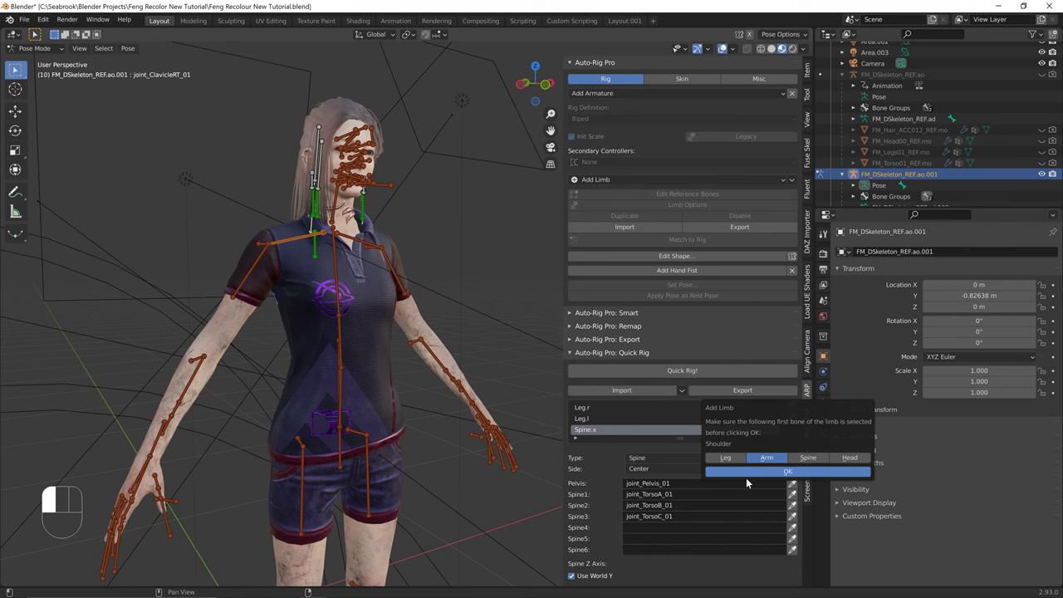
{"action": "left_click", "coordinate": [746, 473]}
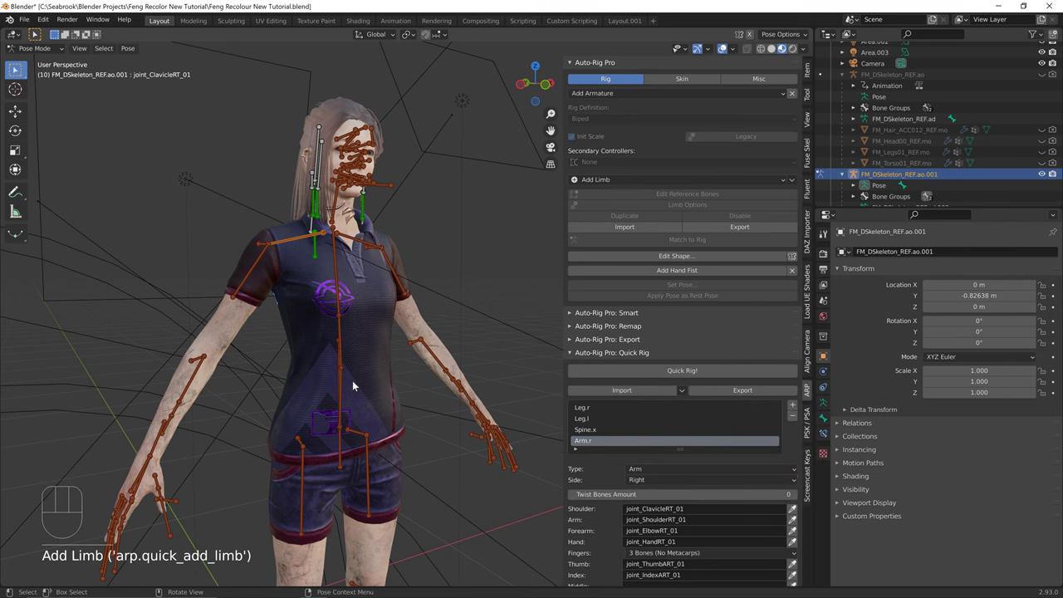
Assign joint_FingerART_01 as the right arm's middle finger bone and set the arm's twist bones amount to 1
{"action": "middle_click_drag", "start_coordinate": [352, 380], "coordinate": [349, 378]}
{"action": "scroll", "coordinate": [609, 462], "scroll_direction": "down", "scroll_amount": 2}
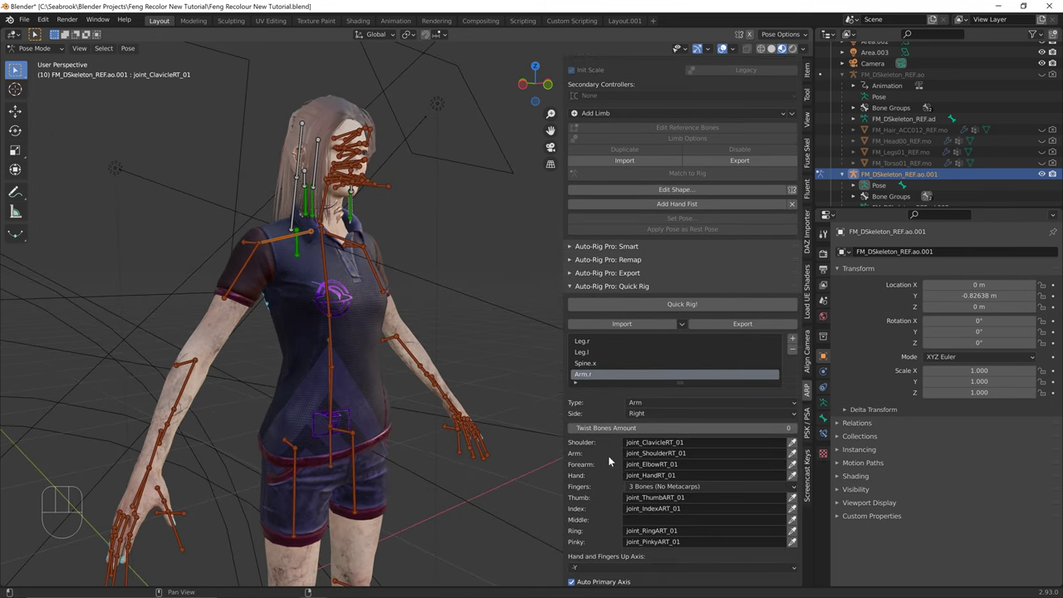
{"action": "scroll", "coordinate": [608, 455], "scroll_direction": "down", "scroll_amount": 1}
{"action": "middle_click_drag", "start_coordinate": [238, 402], "coordinate": [309, 404]}
{"action": "left_click", "coordinate": [250, 521]}
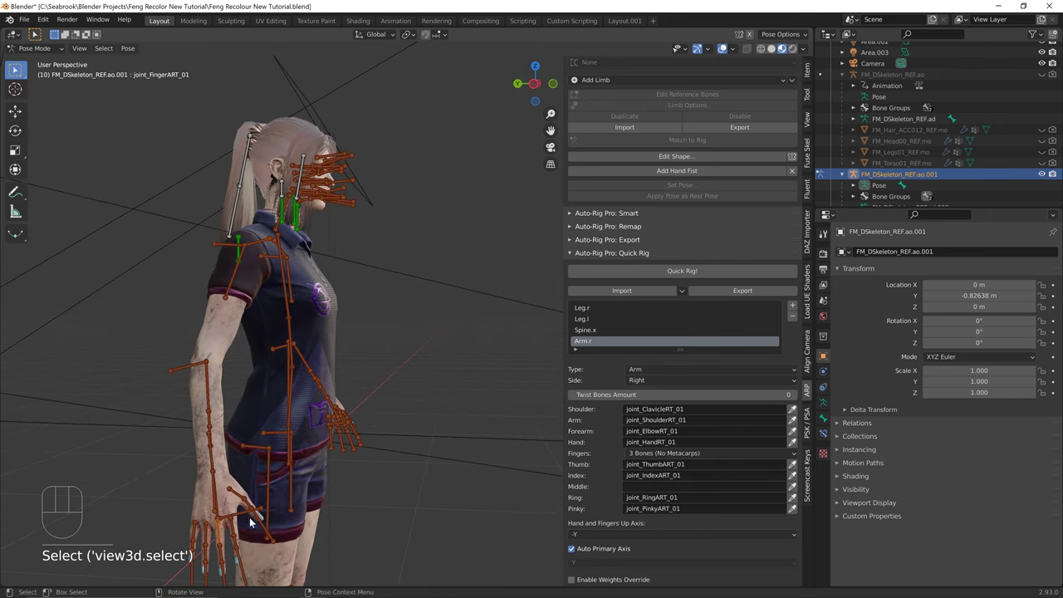
{"action": "middle_click_drag", "start_coordinate": [210, 487], "coordinate": [274, 484]}
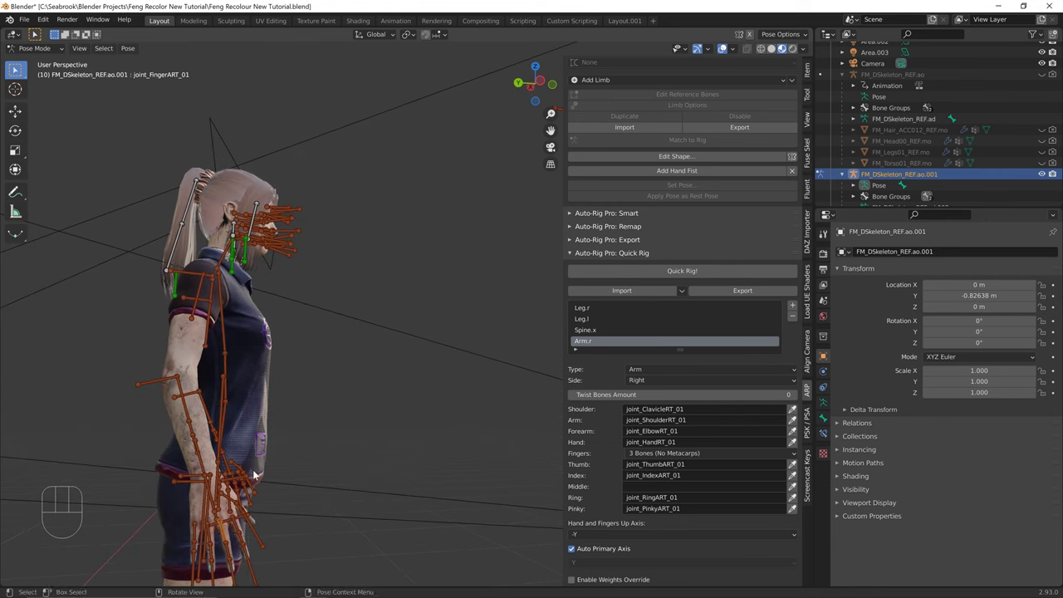
{"action": "left_click", "coordinate": [794, 488]}
{"action": "middle_click_drag", "start_coordinate": [224, 475], "coordinate": [162, 527]}
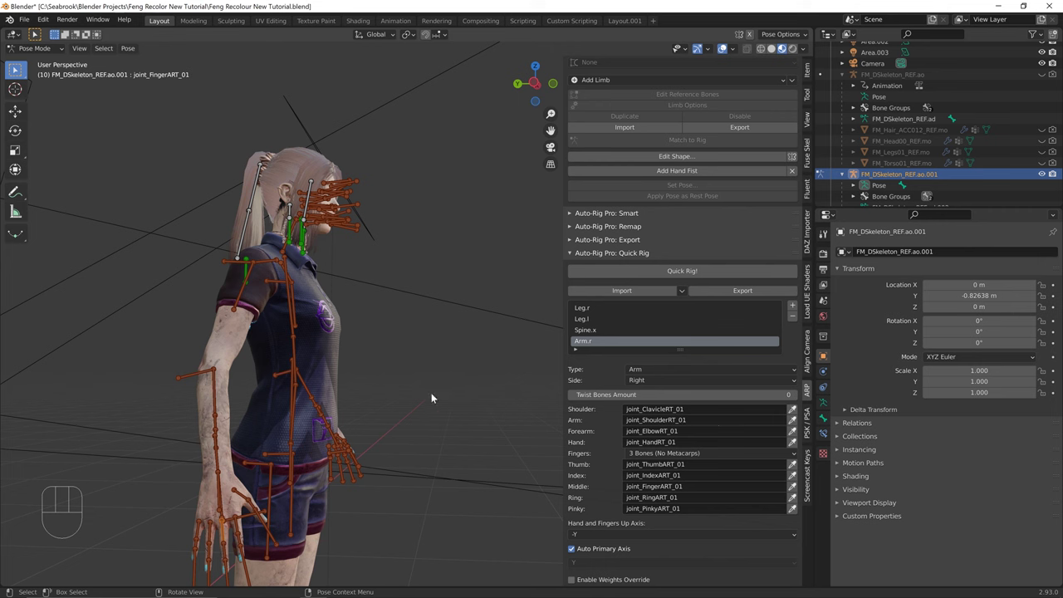
{"action": "left_click", "coordinate": [793, 395]}
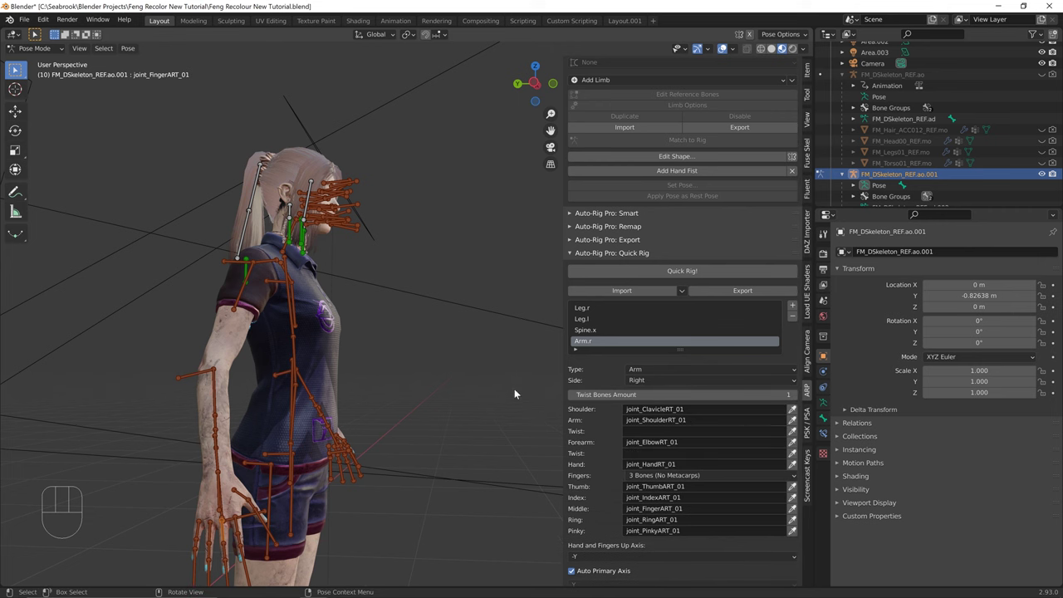
Assign joint_ShoulderRollRT_01 as the right arm's upper twist bone and joint_ElbowRollRT_01 as its forearm twist bone
{"action": "middle_click_drag", "start_coordinate": [286, 294], "coordinate": [258, 286]}
{"action": "left_click", "coordinate": [244, 267]}
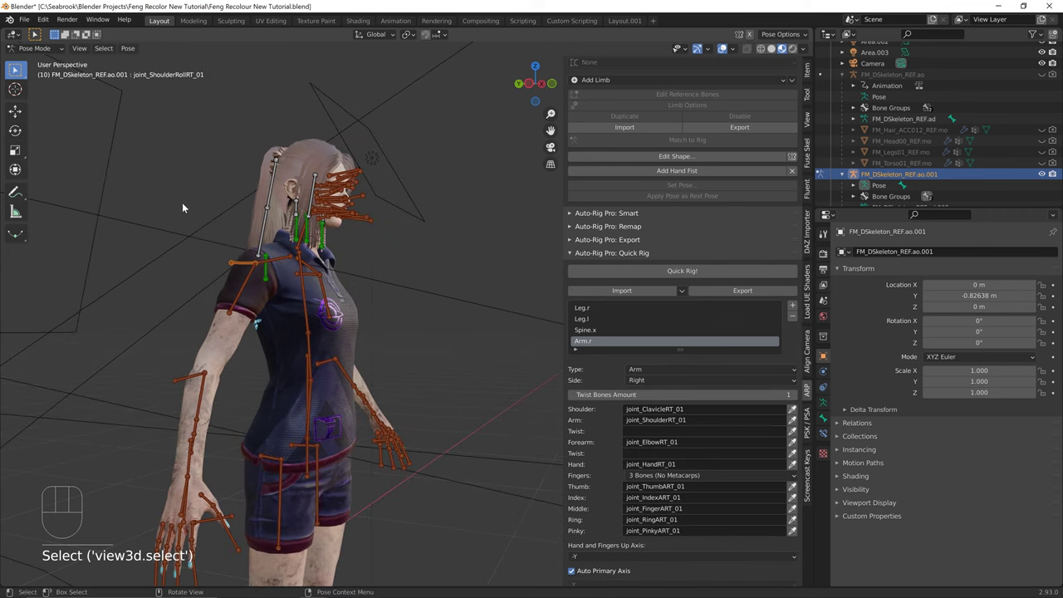
{"action": "left_click", "coordinate": [793, 432]}
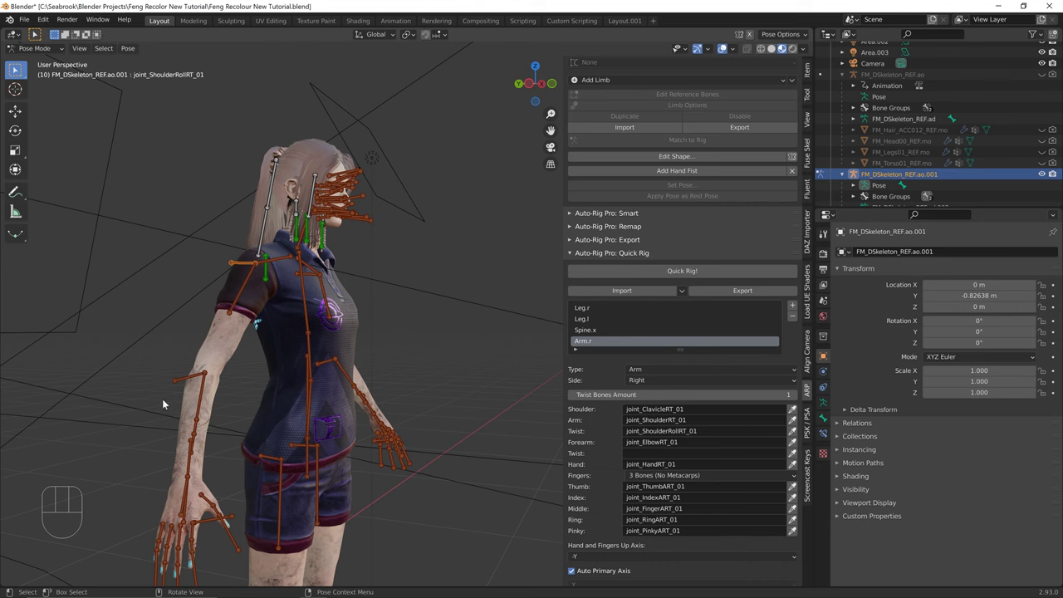
{"action": "left_click", "coordinate": [184, 378]}
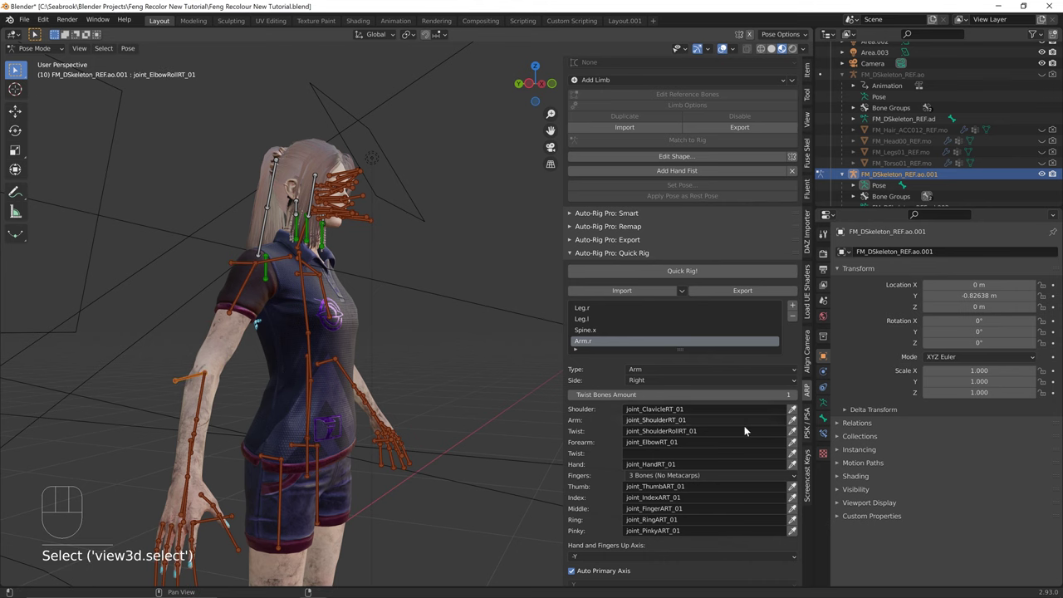
{"action": "left_click", "coordinate": [792, 454]}
Add the left arm as a Quick Rig limb starting from the clavicle bone joint_ClavicleLT_01
{"action": "middle_click_drag", "start_coordinate": [488, 387], "coordinate": [281, 366]}
{"action": "left_click", "coordinate": [382, 271]}
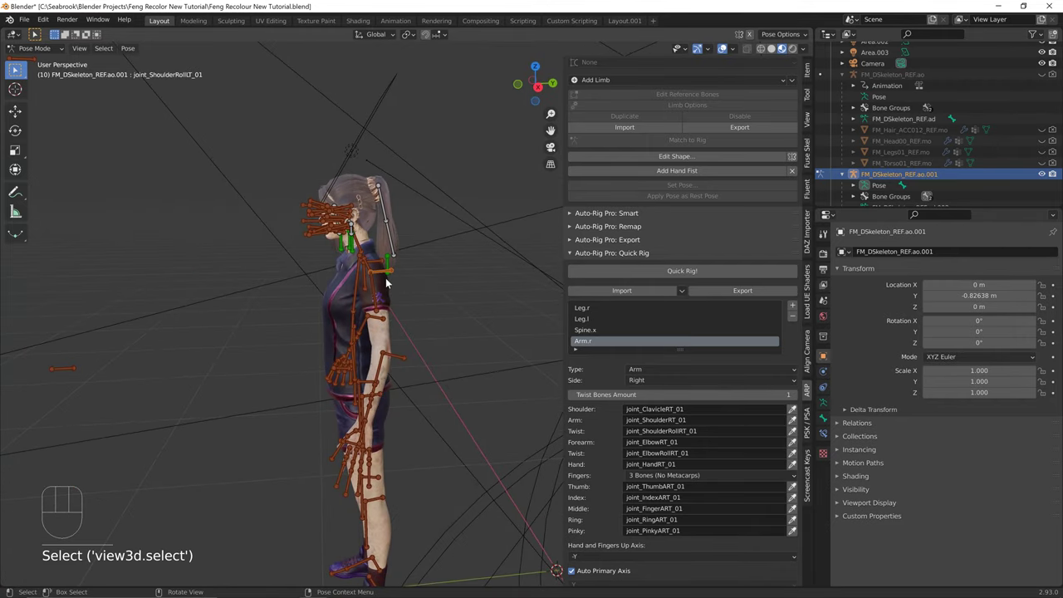
{"action": "middle_click_drag", "start_coordinate": [386, 279], "coordinate": [502, 279]}
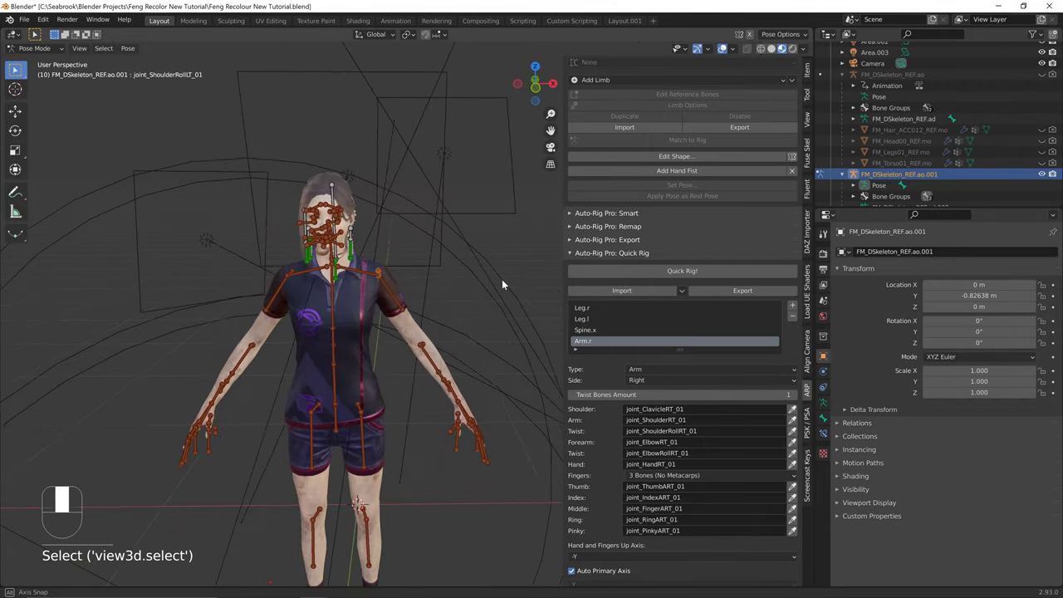
{"action": "left_click", "coordinate": [362, 277]}
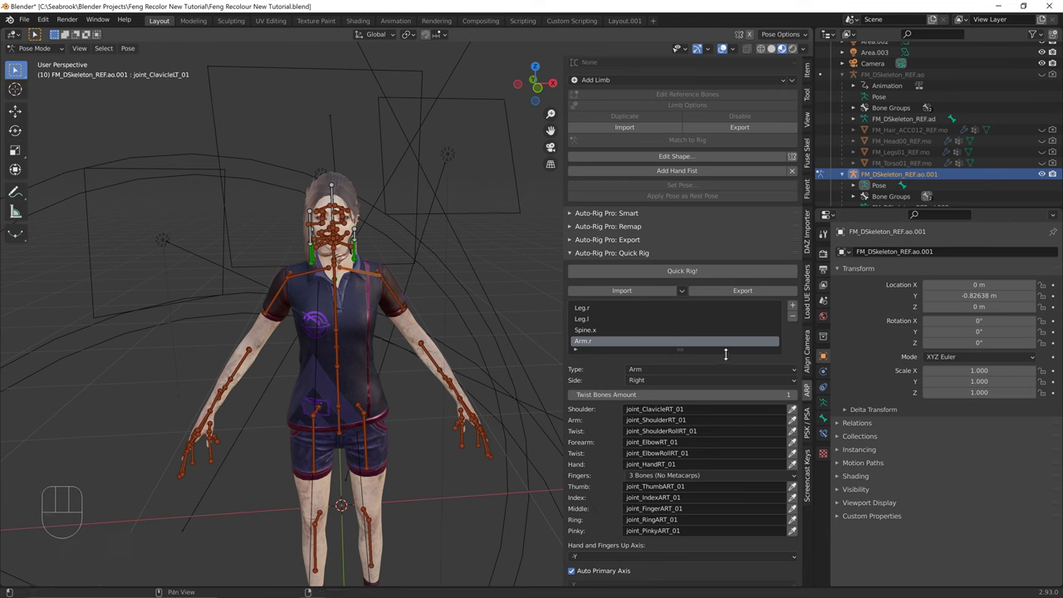
{"action": "left_click", "coordinate": [793, 305]}
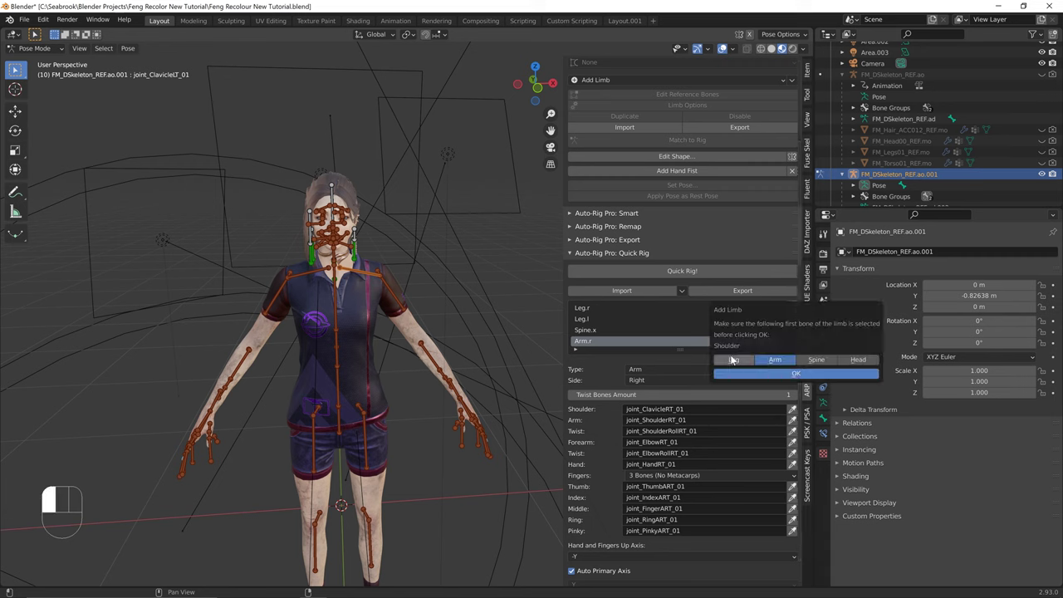
{"action": "left_click", "coordinate": [774, 360]}
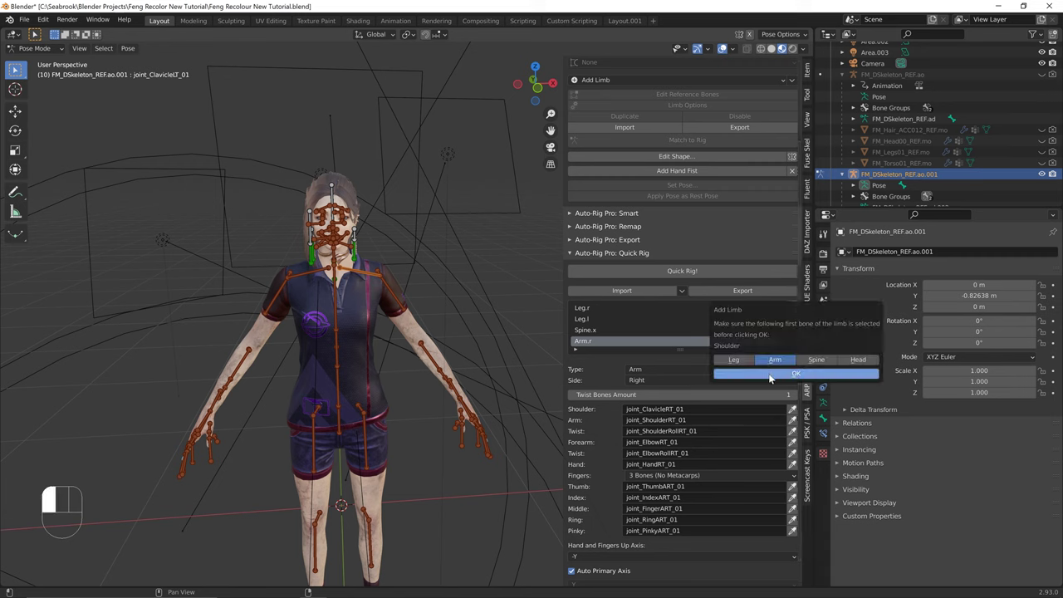
{"action": "left_click", "coordinate": [796, 373]}
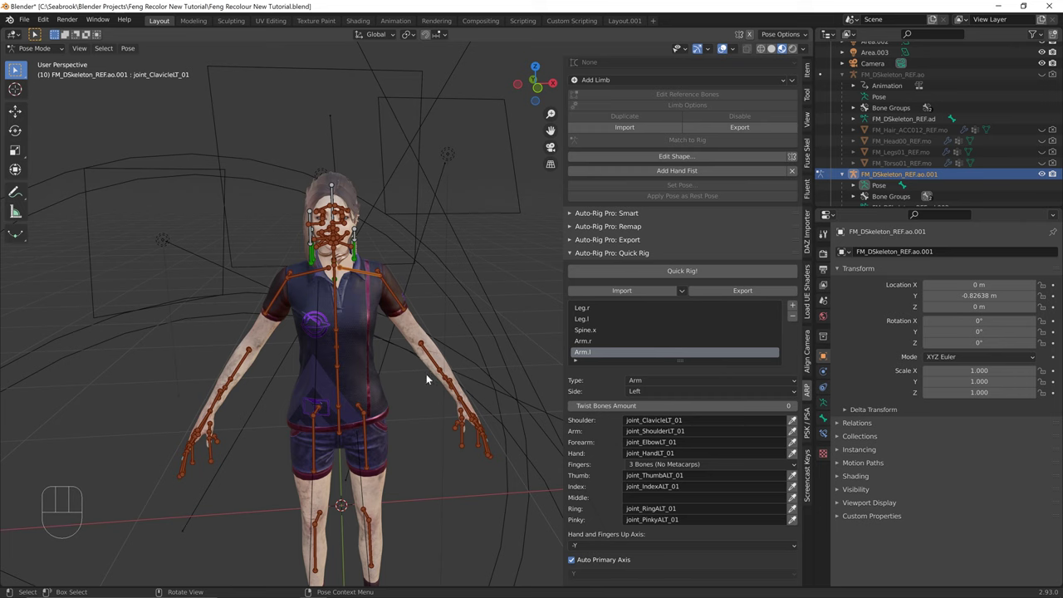
Set the left arm's twist bones amount to 1 and assign joint_FingerALT_01 as its middle finger bone
{"action": "left_click", "coordinate": [280, 309]}
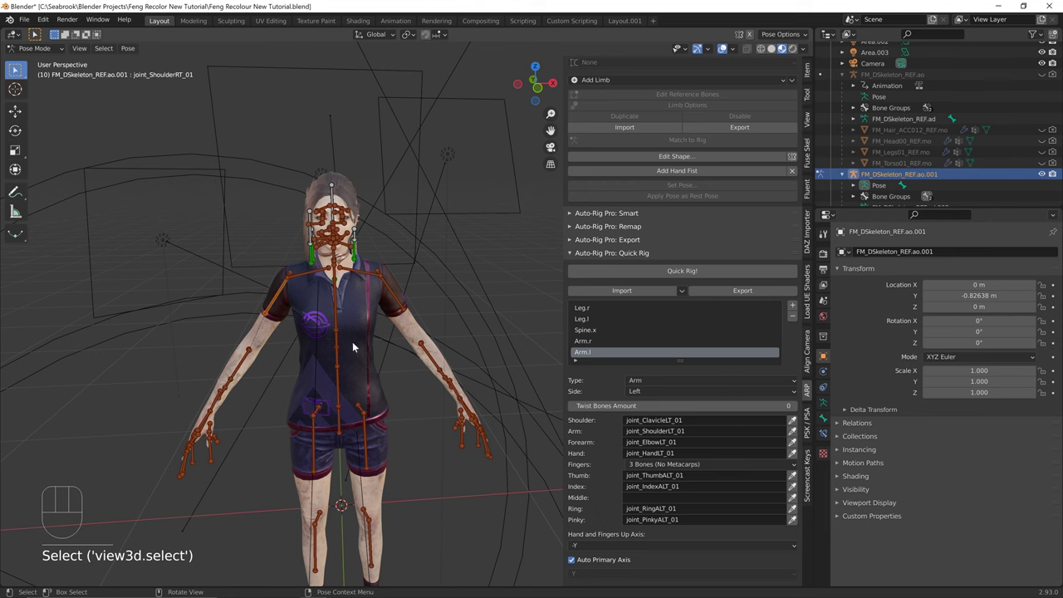
{"action": "middle_click_drag", "start_coordinate": [480, 419], "coordinate": [596, 378]}
{"action": "left_click", "coordinate": [485, 424]}
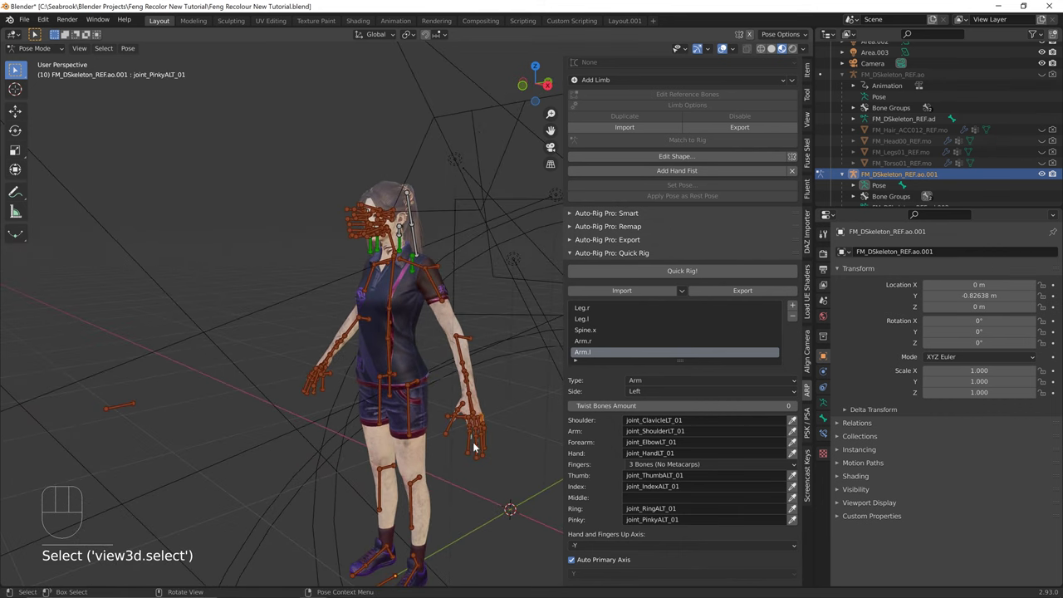
{"action": "left_click", "coordinate": [791, 406]}
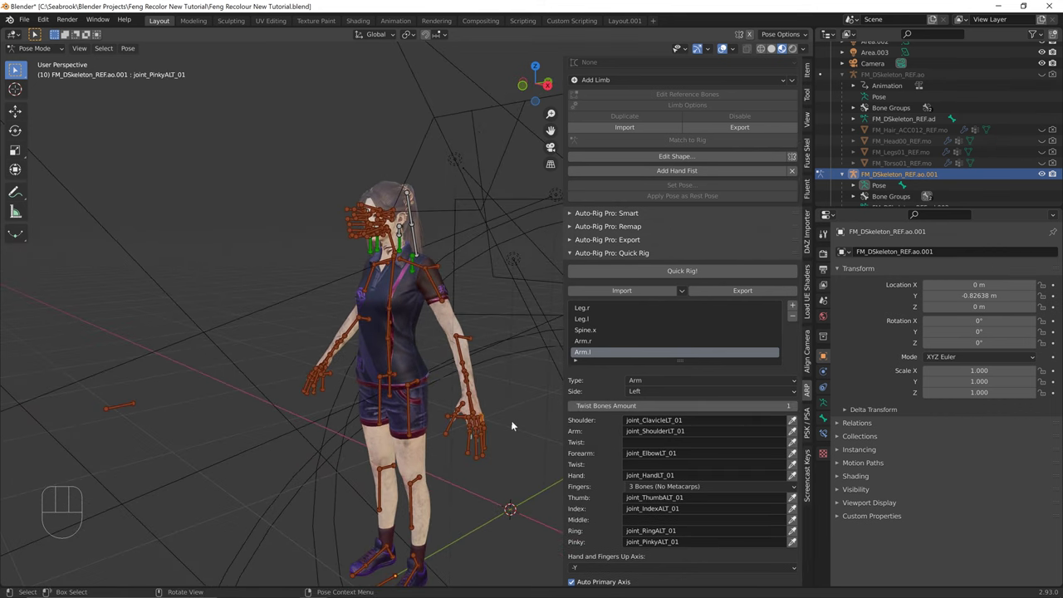
{"action": "left_click", "coordinate": [472, 420]}
{"action": "left_click", "coordinate": [475, 422]}
{"action": "middle_click_drag", "start_coordinate": [492, 445], "coordinate": [451, 443]}
{"action": "left_click", "coordinate": [792, 520]}
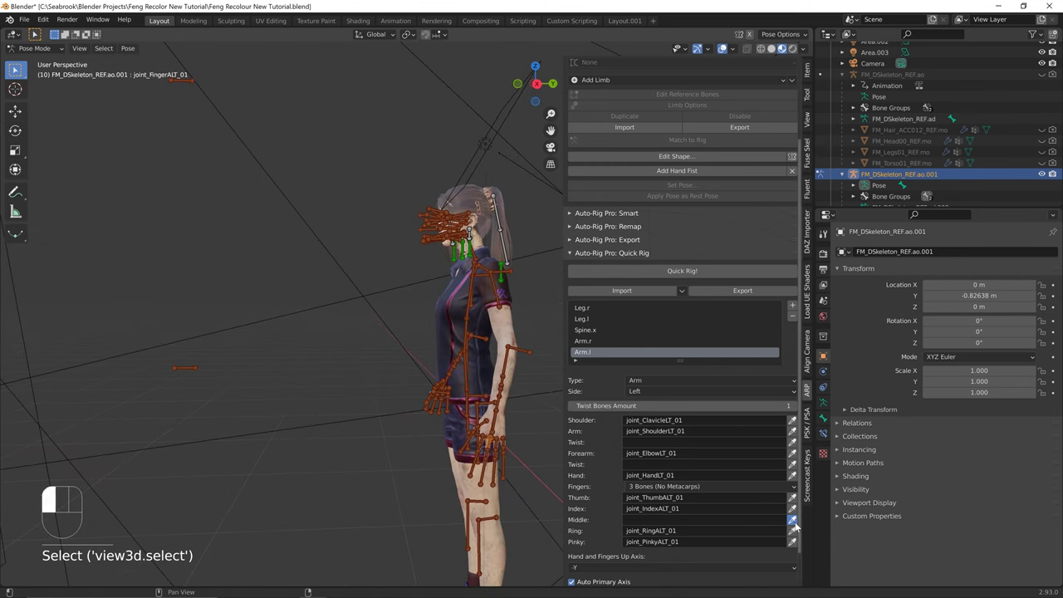
Assign joint_ShoulderRollLT_01 and joint_ElbowRollLT_01 as the left arm's upper arm and forearm twist bones
{"action": "middle_click_drag", "start_coordinate": [416, 417], "coordinate": [394, 412], "text": "shift"}
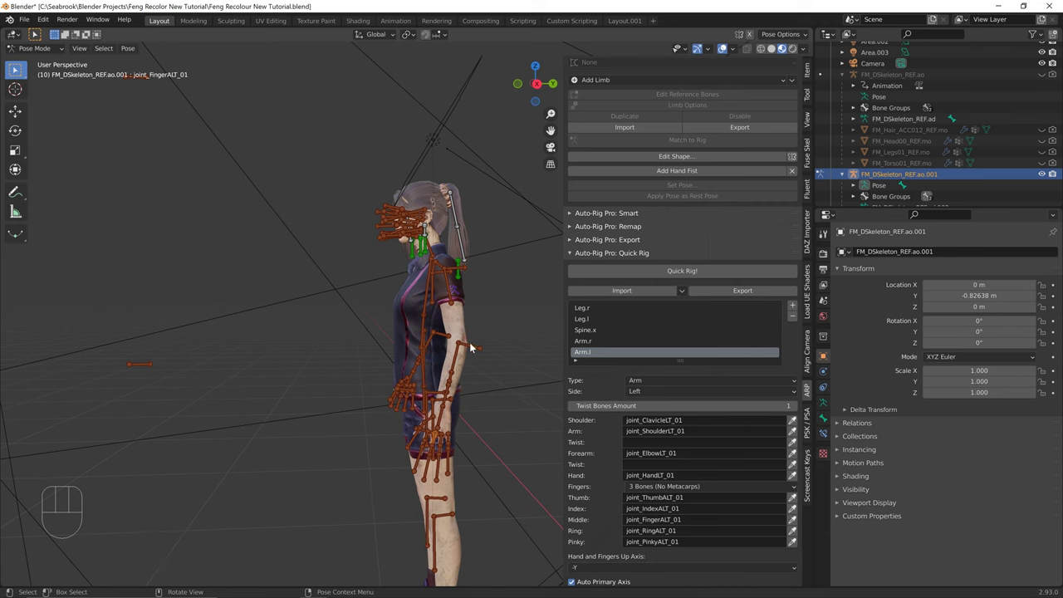
{"action": "left_click", "coordinate": [455, 275]}
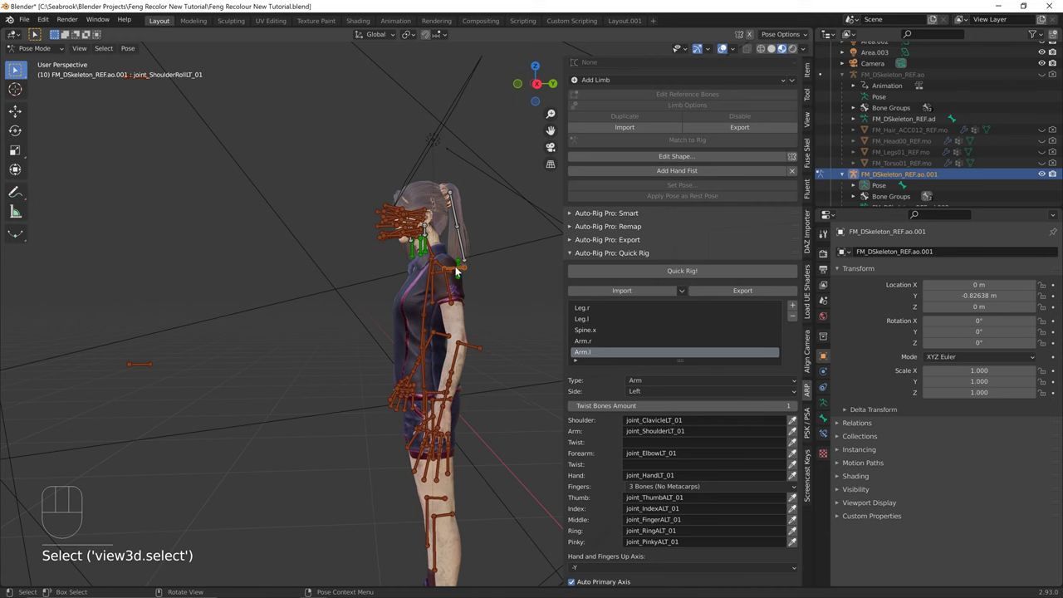
{"action": "left_click", "coordinate": [792, 442]}
{"action": "left_click", "coordinate": [475, 353]}
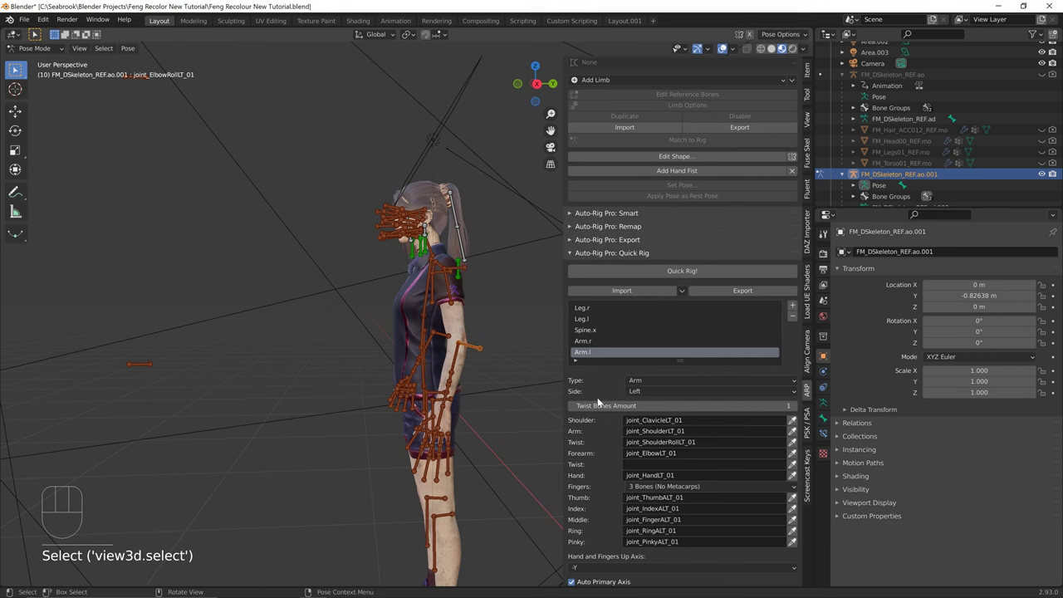
{"action": "left_click", "coordinate": [791, 464]}
Add the head as a Quick Rig limb starting from the neck bone joint_NeckA_01
{"action": "middle_click_drag", "start_coordinate": [349, 331], "coordinate": [481, 307]}
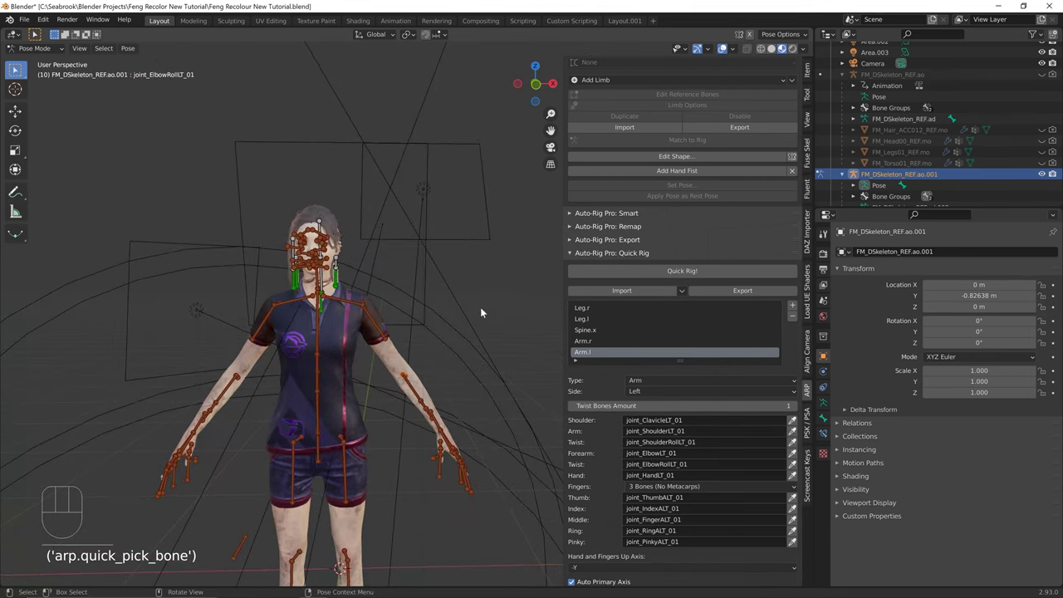
{"action": "left_click", "coordinate": [320, 283]}
{"action": "left_click", "coordinate": [792, 305]}
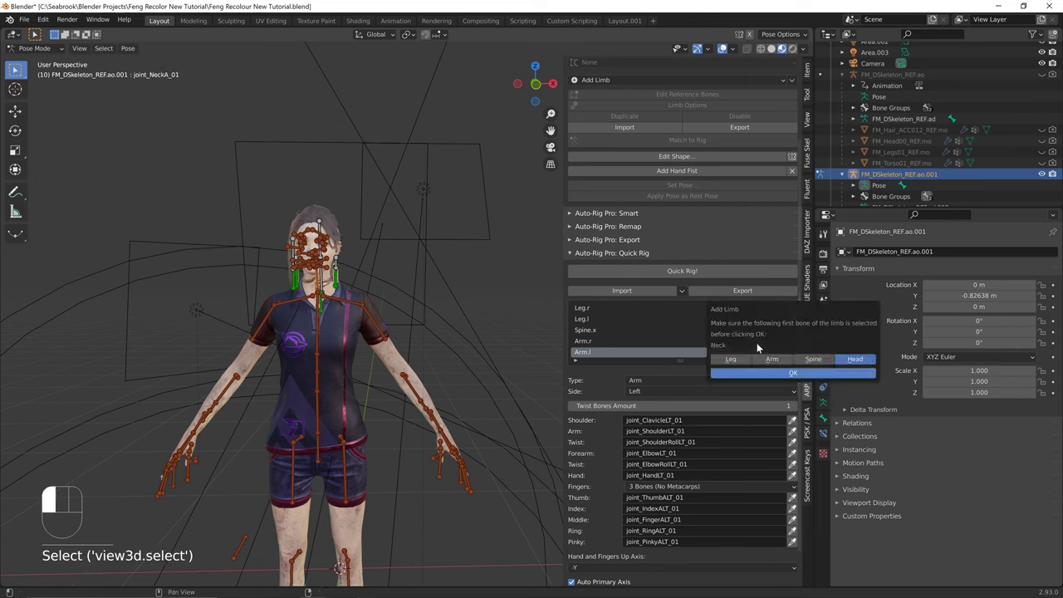
{"action": "left_click", "coordinate": [752, 373]}
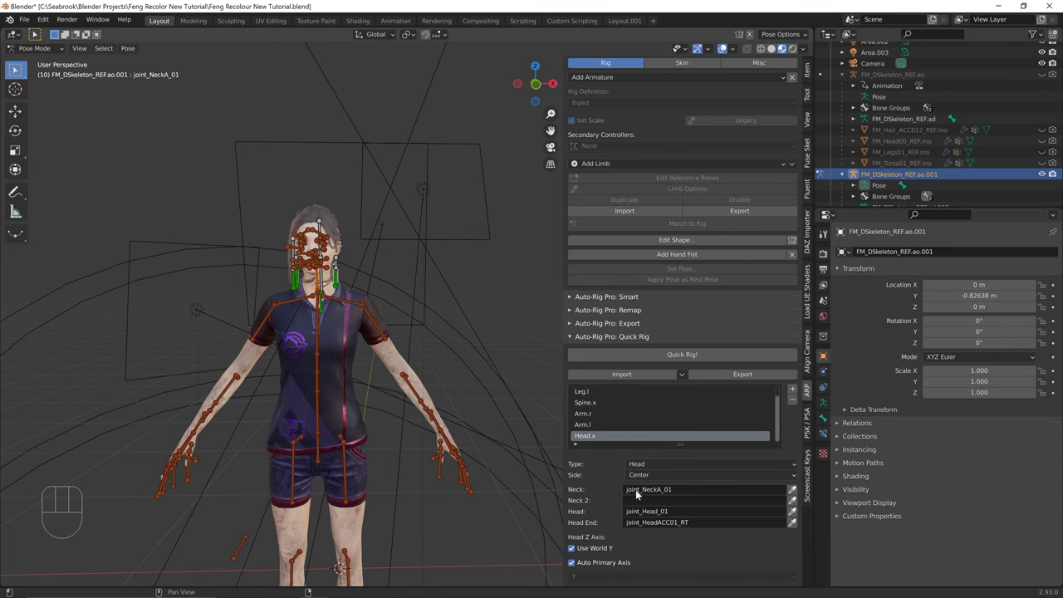
Assign the lower ponytail bone joint_Hair_L3_02 as the head limb's Head End bone
{"action": "middle_click_drag", "start_coordinate": [474, 467], "coordinate": [448, 397]}
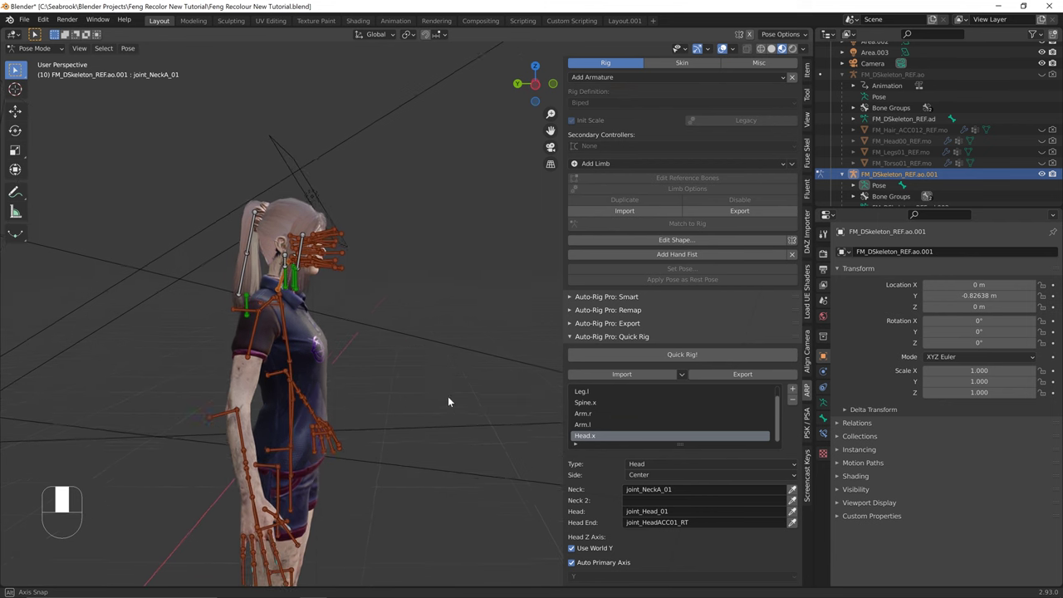
{"action": "scroll", "coordinate": [299, 297], "scroll_direction": "up", "scroll_amount": 5}
{"action": "middle_click_drag", "start_coordinate": [300, 303], "coordinate": [294, 281], "text": "shift"}
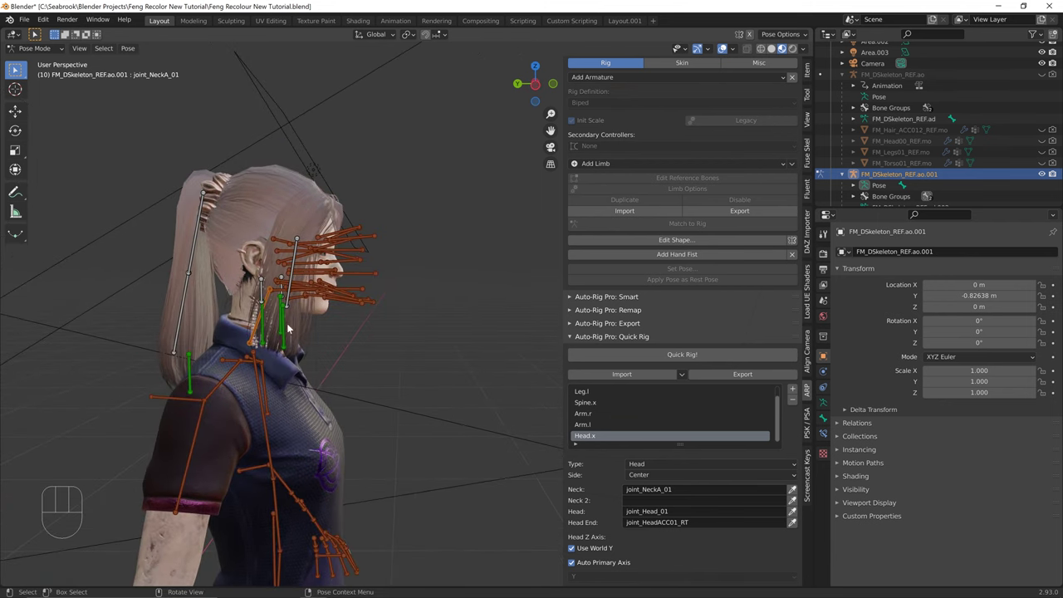
{"action": "left_click", "coordinate": [665, 501]}
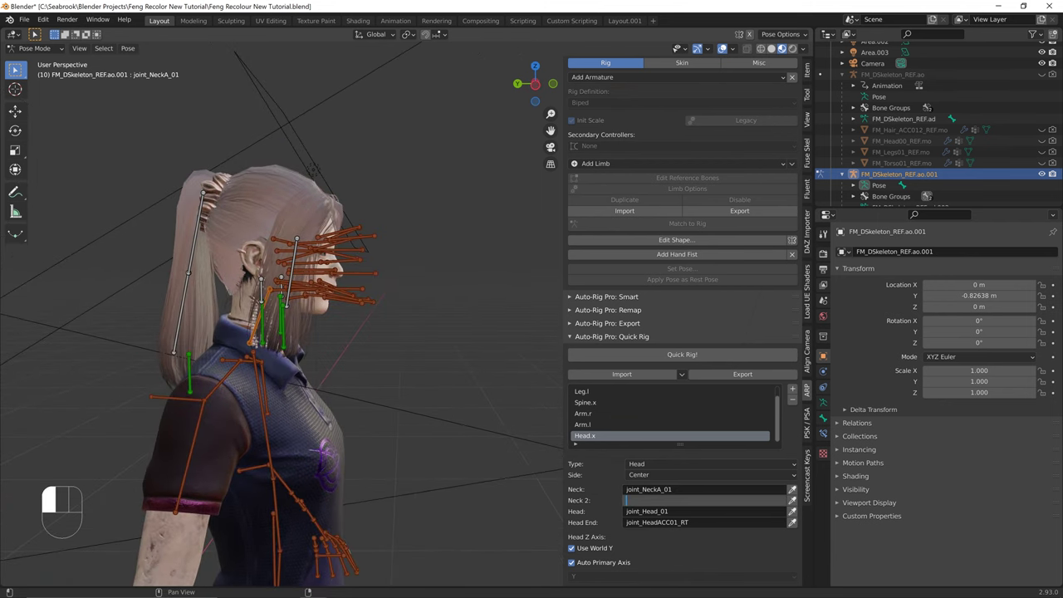
{"action": "left_click", "coordinate": [554, 451]}
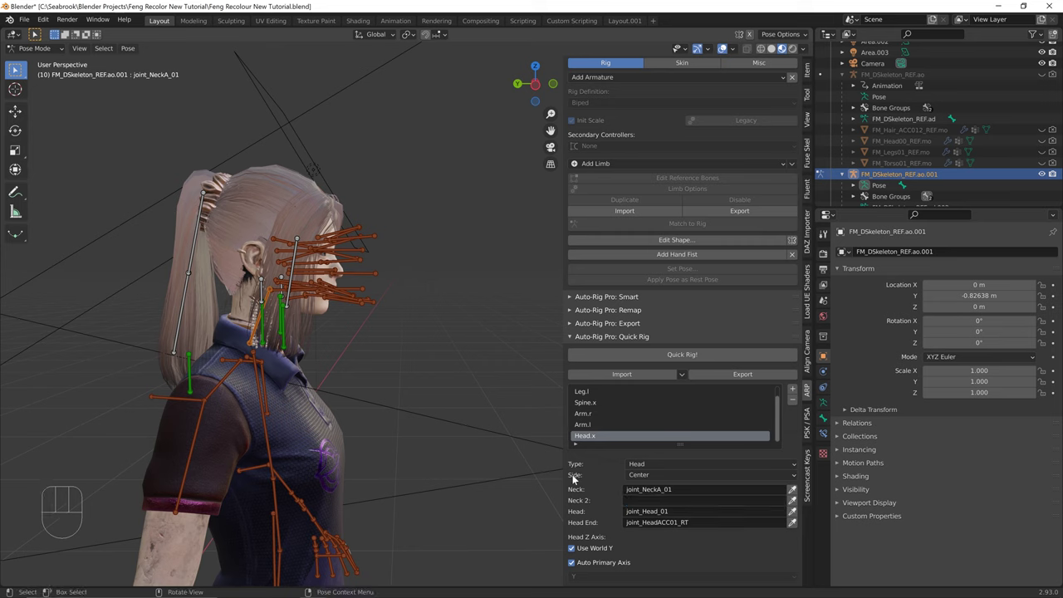
{"action": "left_click", "coordinate": [666, 522]}
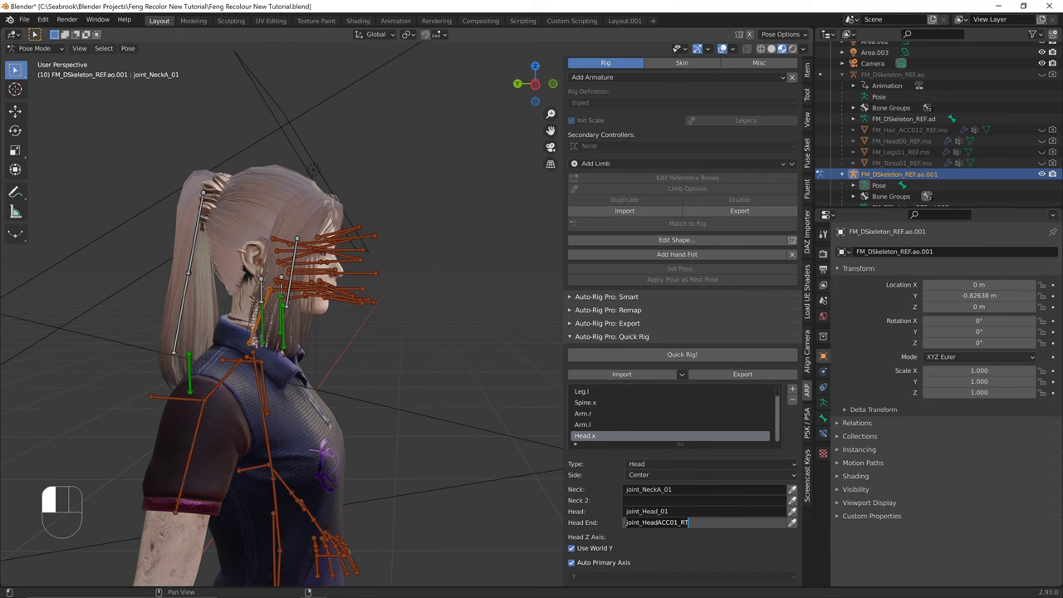
{"action": "key", "text": "Return"}
{"action": "middle_click_drag", "start_coordinate": [423, 379], "coordinate": [249, 324]}
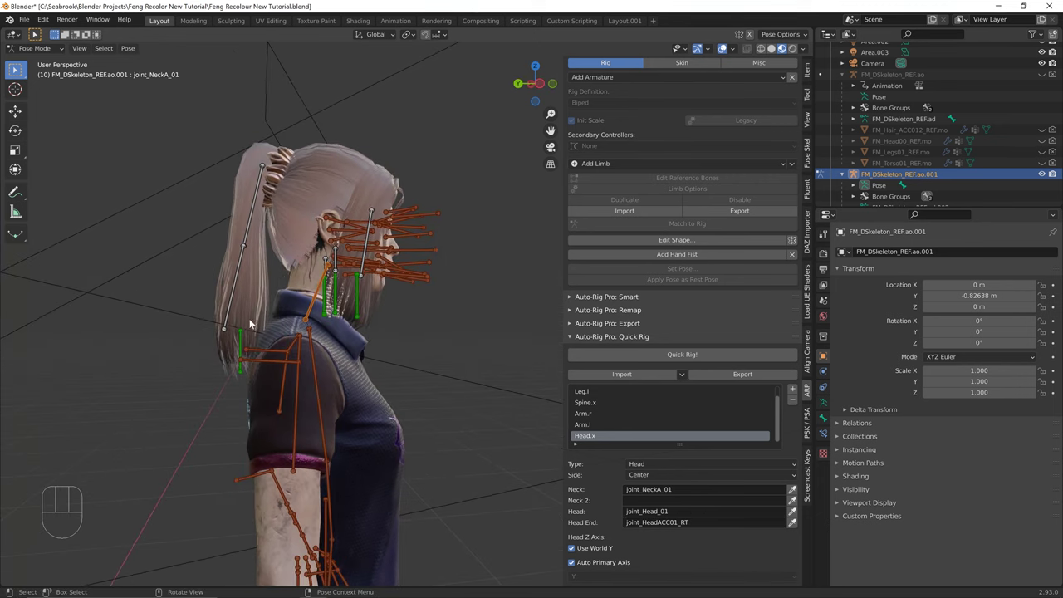
{"action": "left_click", "coordinate": [225, 326]}
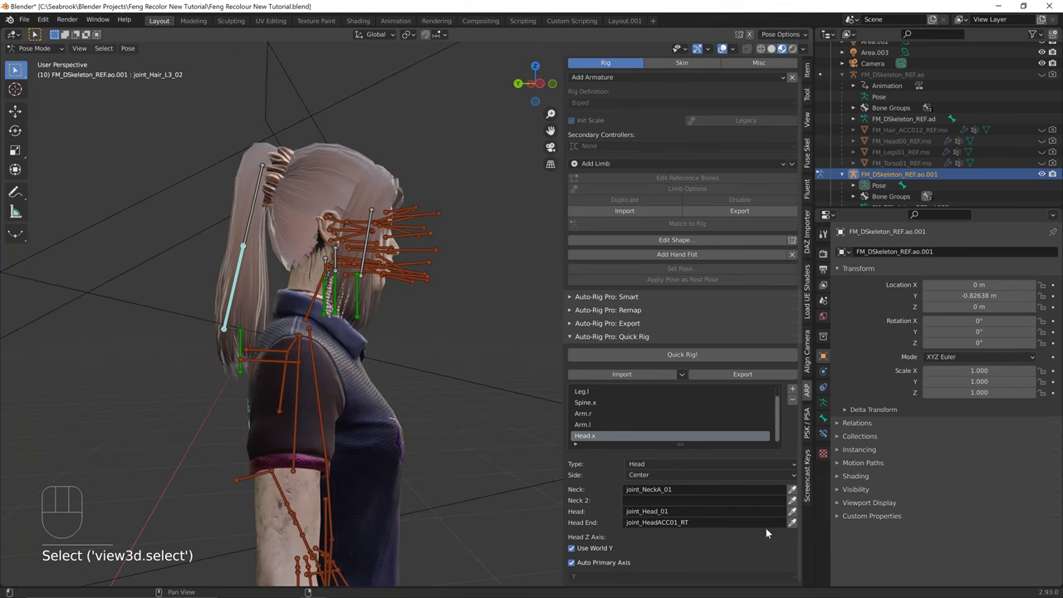
{"action": "left_click", "coordinate": [793, 522]}
Generate the Quick Rig with Neck Twist, Match to Rig, Preserve Volume and Hide Base Armature enabled
{"action": "middle_click_drag", "start_coordinate": [453, 408], "coordinate": [607, 400]}
{"action": "left_click", "coordinate": [643, 353]}
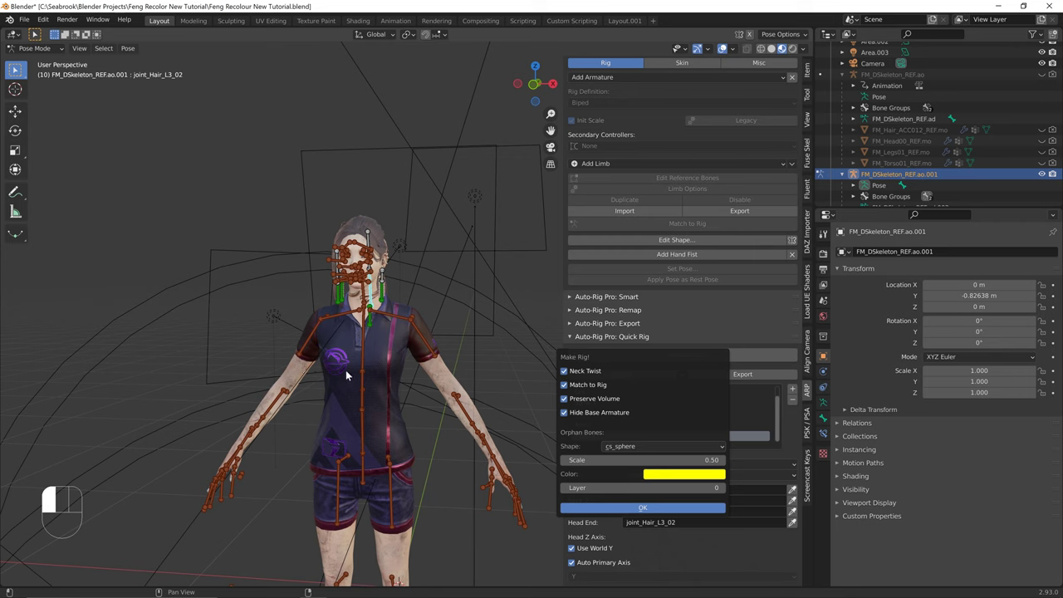
{"action": "key", "text": "Return"}
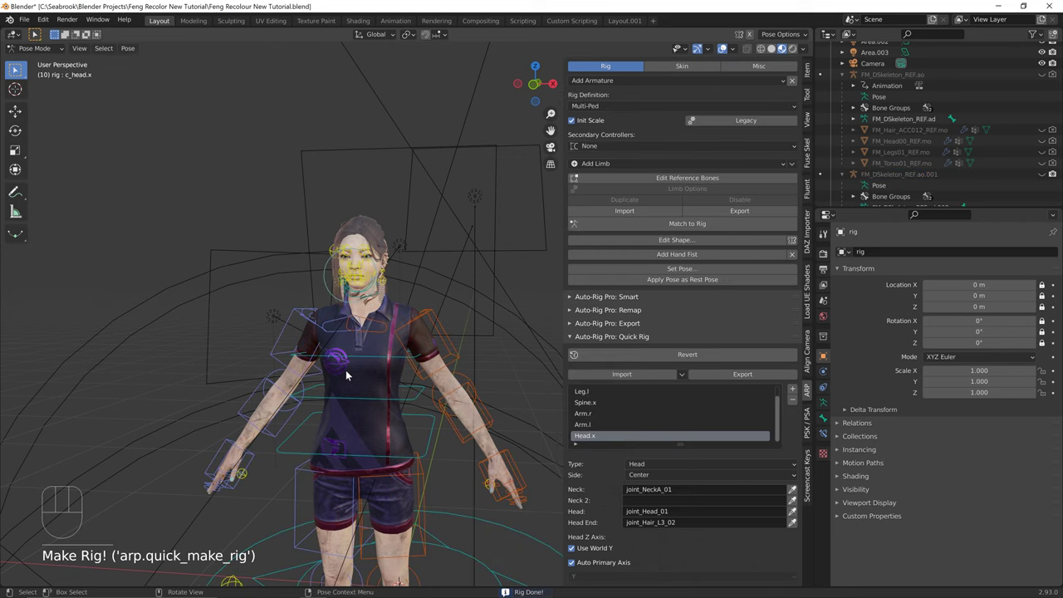
Test the arm rig by posing the character's right hand with the c_hand_fk.r control
{"action": "middle_click_drag", "start_coordinate": [431, 381], "coordinate": [319, 419]}
{"action": "scroll", "coordinate": [318, 414], "scroll_direction": "up", "scroll_amount": 3}
{"action": "middle_click_drag", "start_coordinate": [320, 485], "coordinate": [162, 362], "text": "shift"}
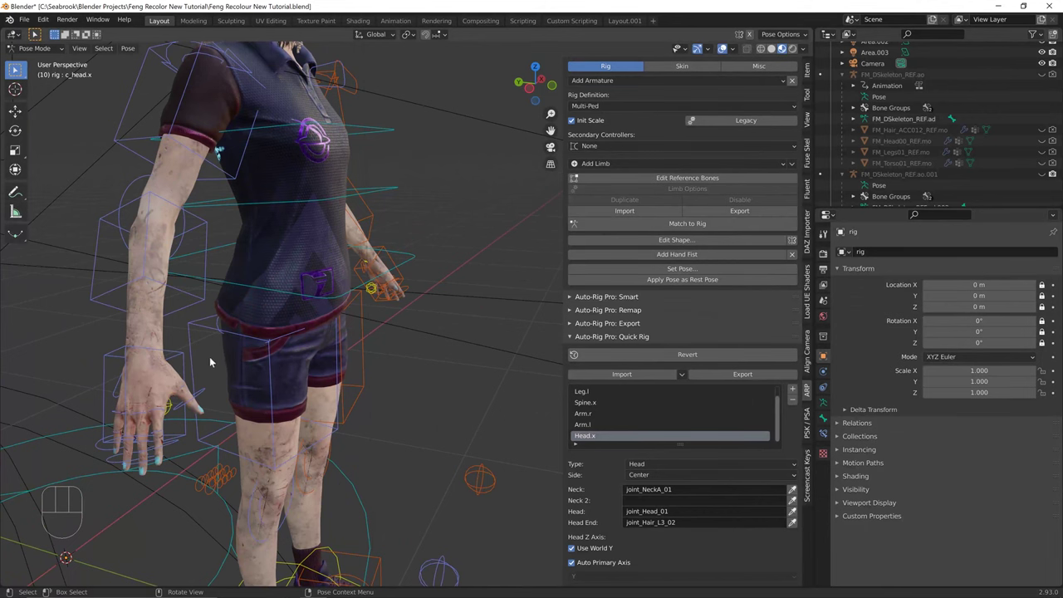
{"action": "left_click", "coordinate": [189, 380]}
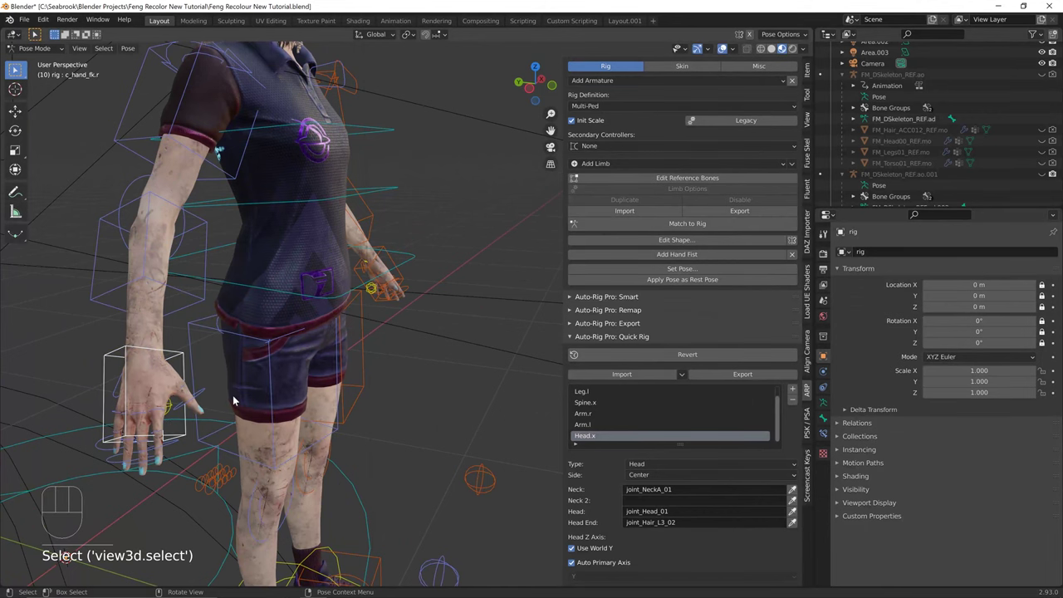
{"action": "middle_click_drag", "start_coordinate": [236, 402], "coordinate": [254, 390]}
{"action": "key", "text": "g"}
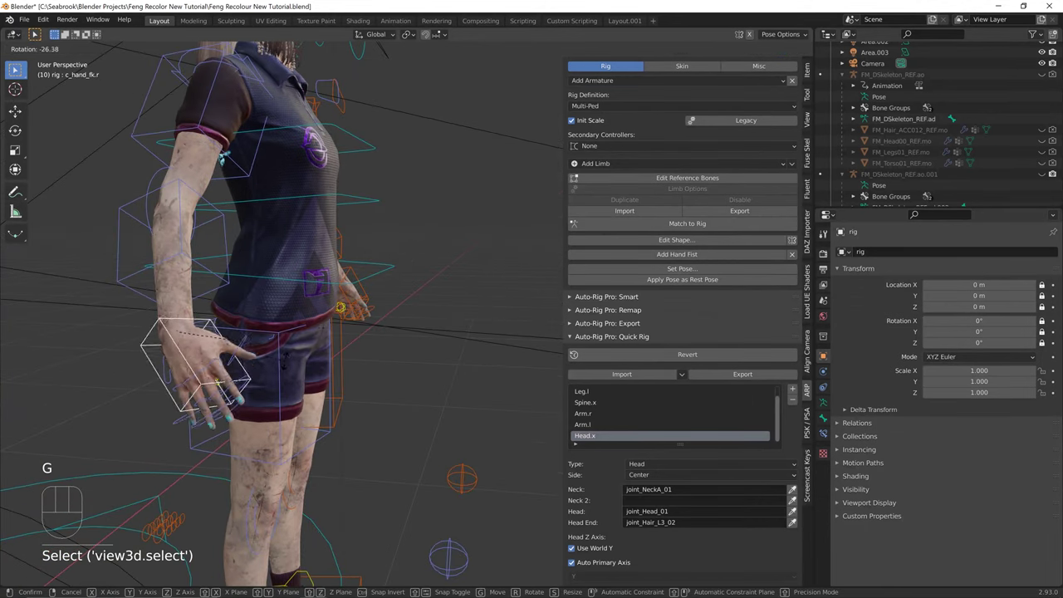
{"action": "left_click", "coordinate": [245, 370]}
Test the leg rig by lifting the character's right foot with its IK control
{"action": "middle_click_drag", "start_coordinate": [249, 374], "coordinate": [342, 455]}
{"action": "scroll", "coordinate": [364, 485], "scroll_direction": "down", "scroll_amount": 4}
{"action": "scroll", "coordinate": [364, 484], "scroll_direction": "up", "scroll_amount": 4}
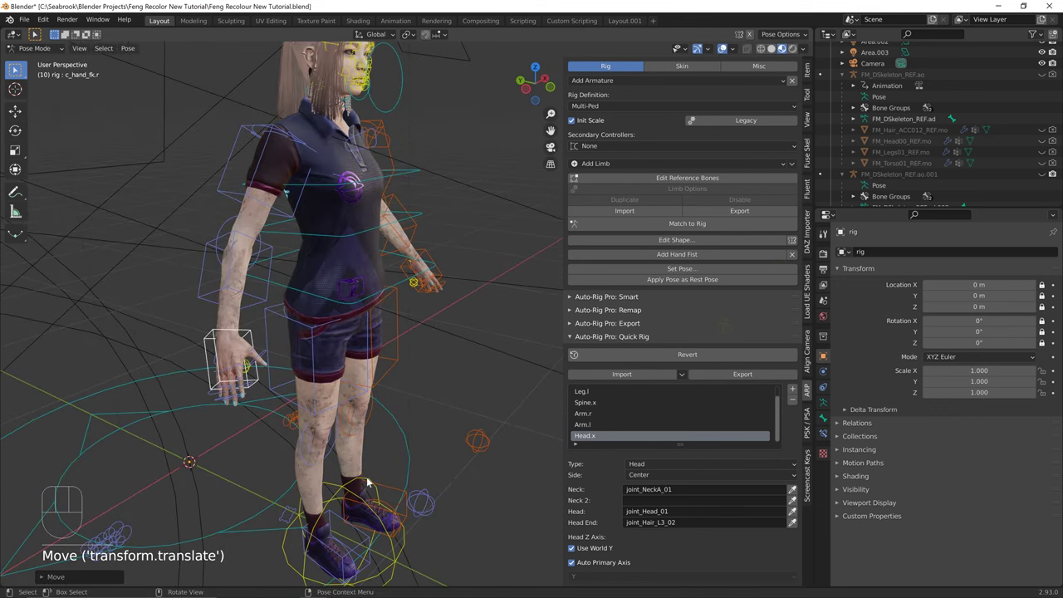
{"action": "middle_click_drag", "start_coordinate": [358, 515], "coordinate": [351, 332], "text": "shift"}
{"action": "left_click", "coordinate": [344, 408]}
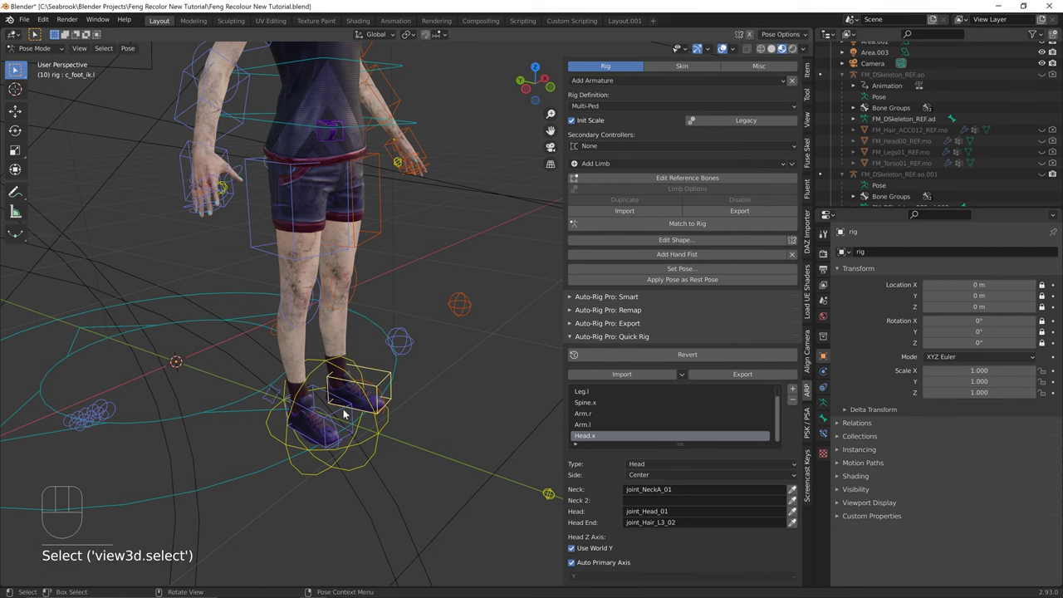
{"action": "key", "text": "g"}
{"action": "left_click", "coordinate": [340, 359]}
Raise the character's left foot outward with the c_foot_ik.l control
{"action": "middle_click_drag", "start_coordinate": [340, 359], "coordinate": [382, 386]}
{"action": "left_click", "coordinate": [383, 387]}
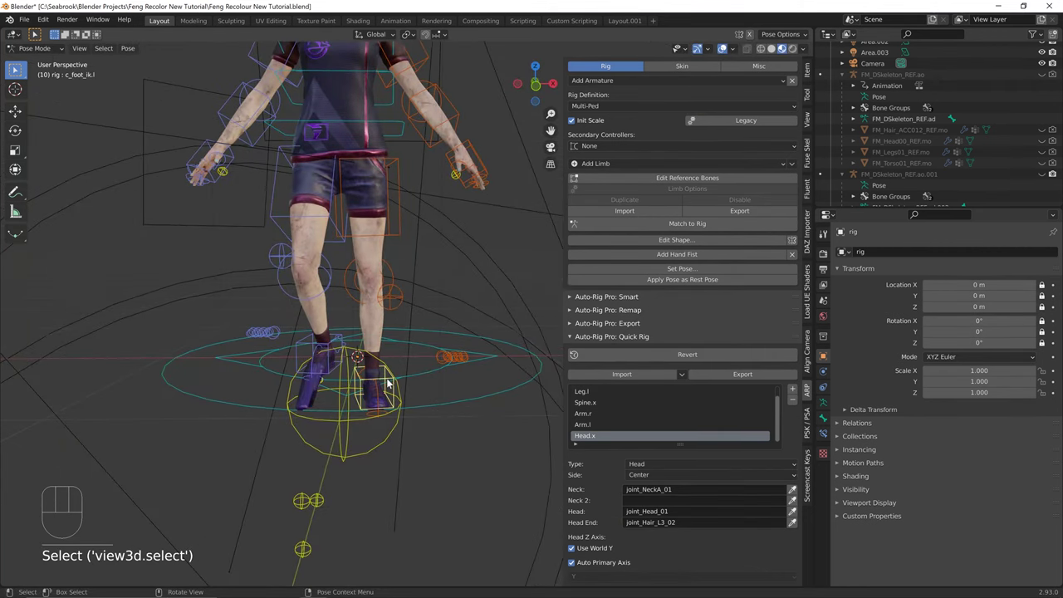
{"action": "key", "text": "g"}
{"action": "left_click", "coordinate": [427, 359]}
{"action": "middle_click_drag", "start_coordinate": [426, 359], "coordinate": [507, 250]}
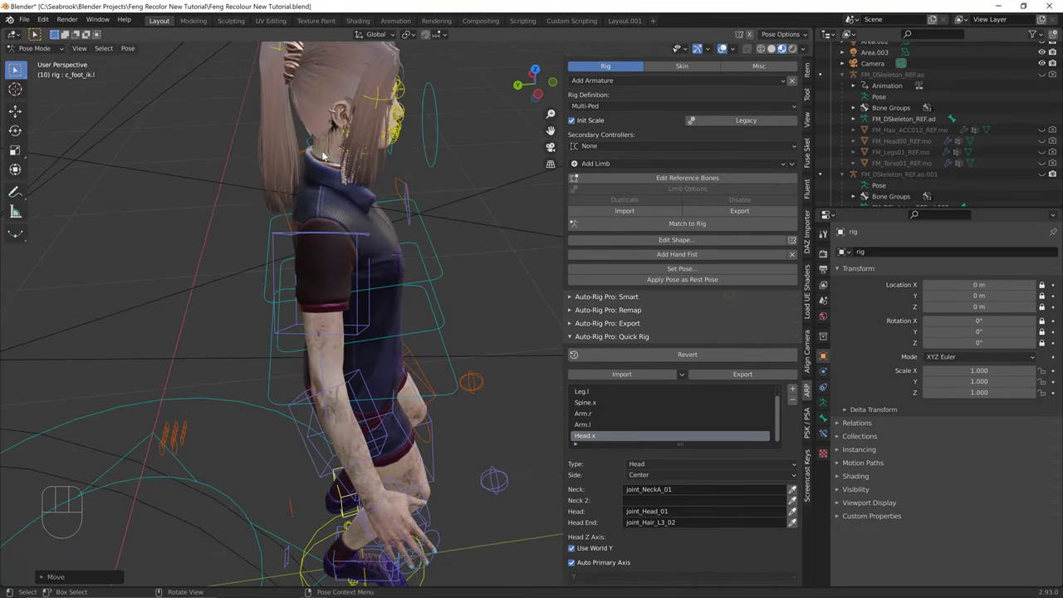
Test the neck deformation by moving the c_neck.x control forward
{"action": "left_click", "coordinate": [332, 155]}
{"action": "key", "text": "g"}
{"action": "left_click", "coordinate": [399, 108]}
{"action": "middle_click_drag", "start_coordinate": [398, 108], "coordinate": [299, 154]}
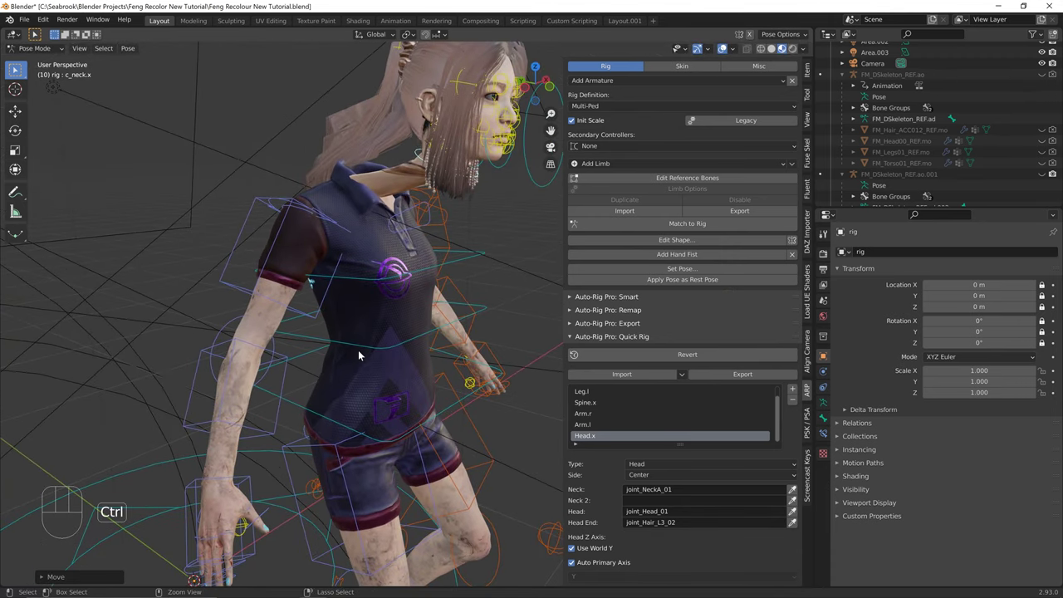
Undo the neck move and the earlier foot moves on the rig
{"action": "key", "text": "ctrl+z"}
{"action": "key", "text": "ctrl+z"}
{"action": "scroll", "coordinate": [340, 420], "scroll_direction": "down", "scroll_amount": 4}
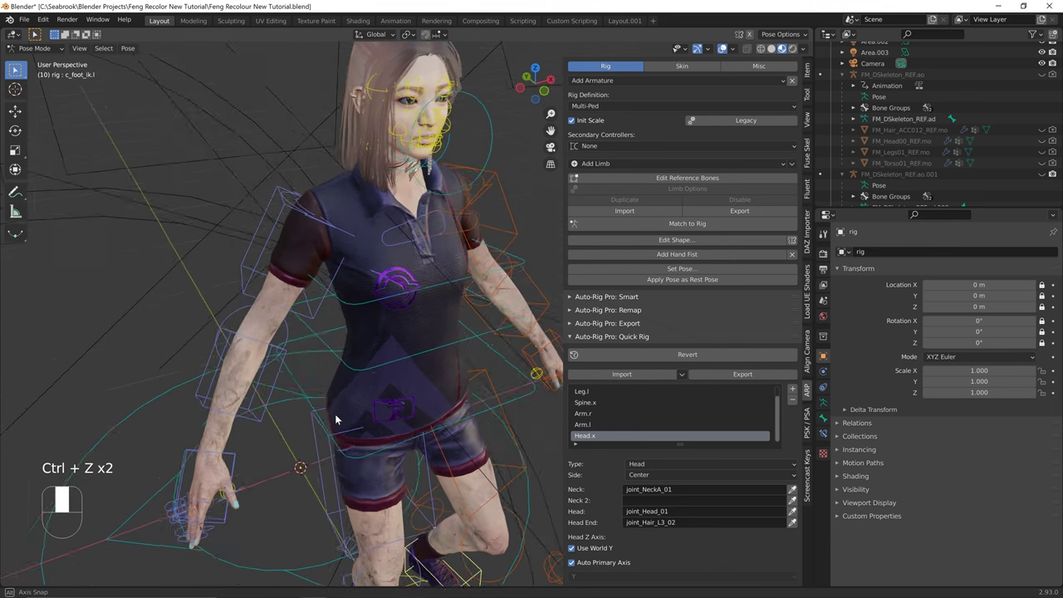
{"action": "key", "text": "ctrl+z"}
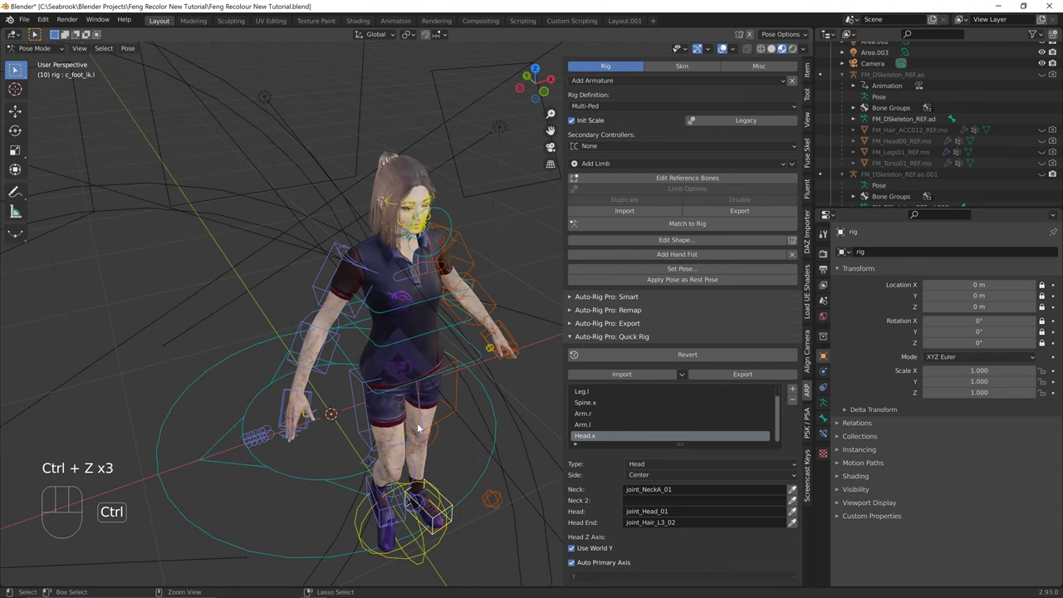
{"action": "key", "text": "ctrl+z"}
{"action": "key", "text": "ctrl+z"}
{"action": "key", "text": "ctrl+z"}
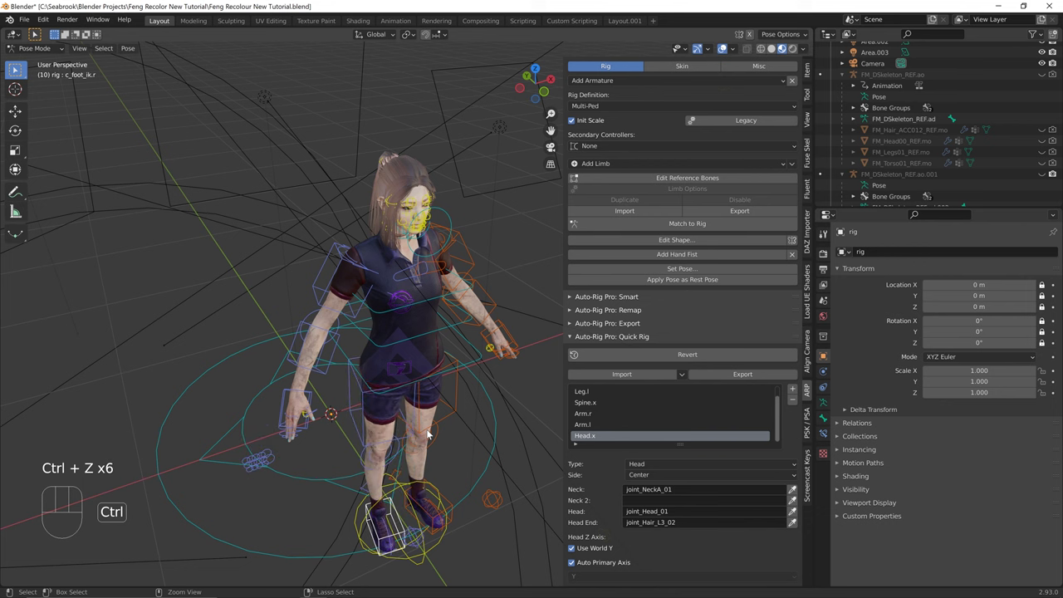
Revert the Quick Rig to the original skeleton and clear the Head End bone of the Head.x limb
{"action": "left_click", "coordinate": [658, 354]}
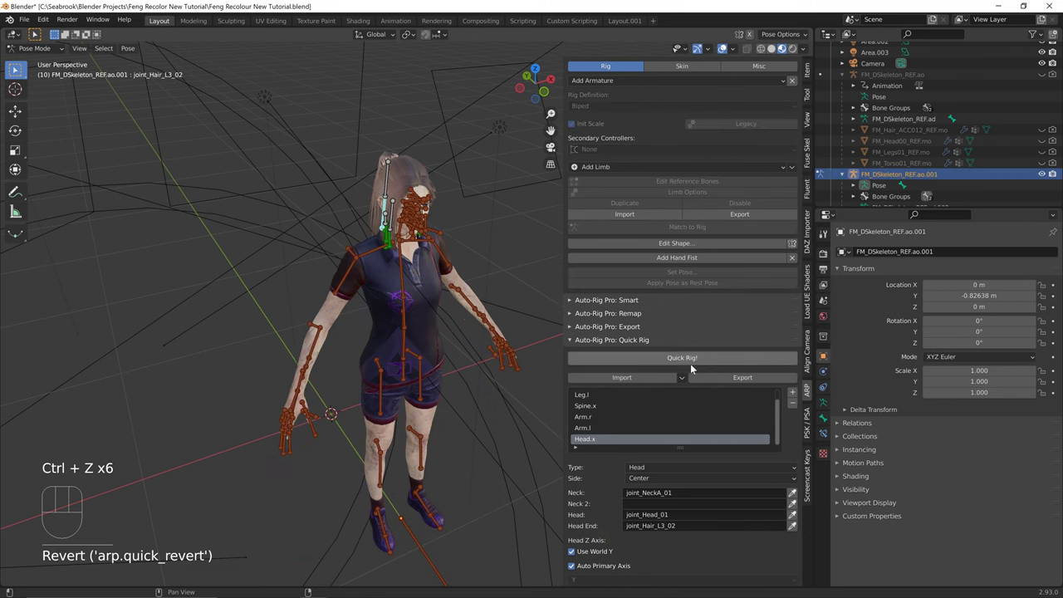
{"action": "middle_click_drag", "start_coordinate": [357, 302], "coordinate": [329, 282]}
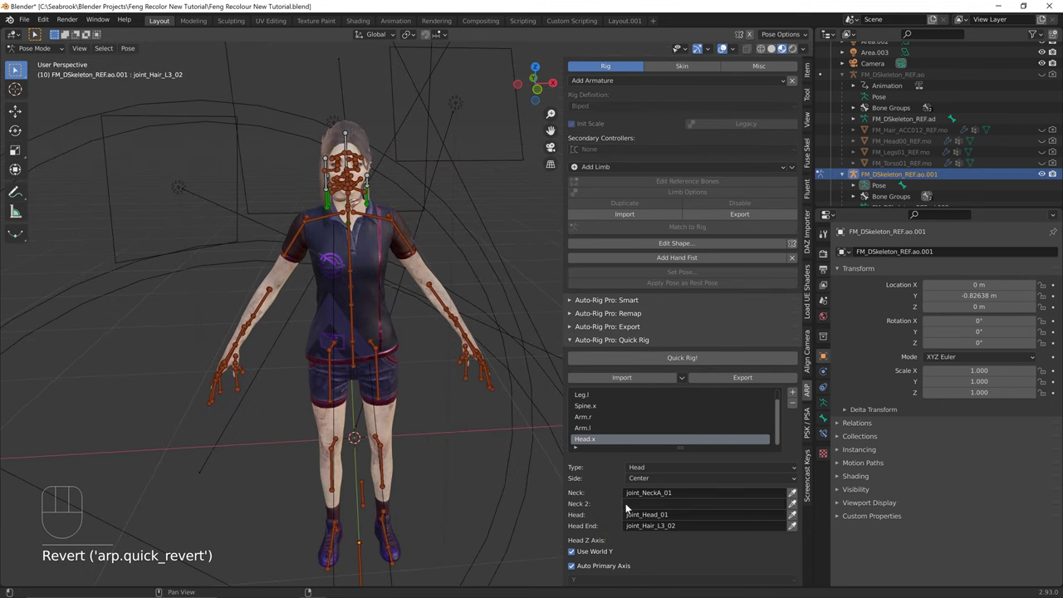
{"action": "left_click", "coordinate": [650, 526]}
{"action": "key", "text": "BackSpace"}
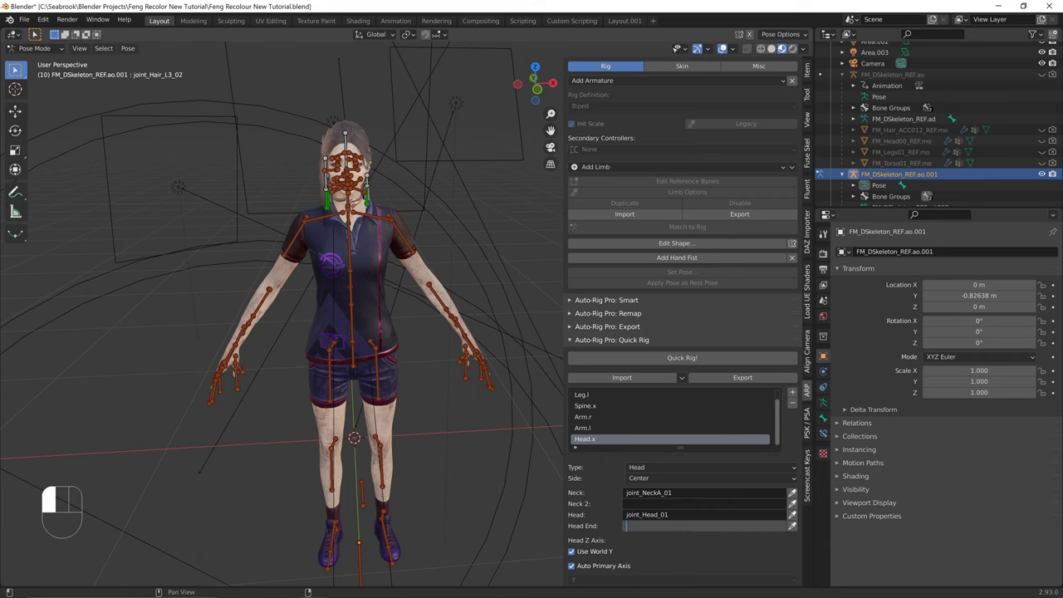
{"action": "left_click", "coordinate": [499, 424]}
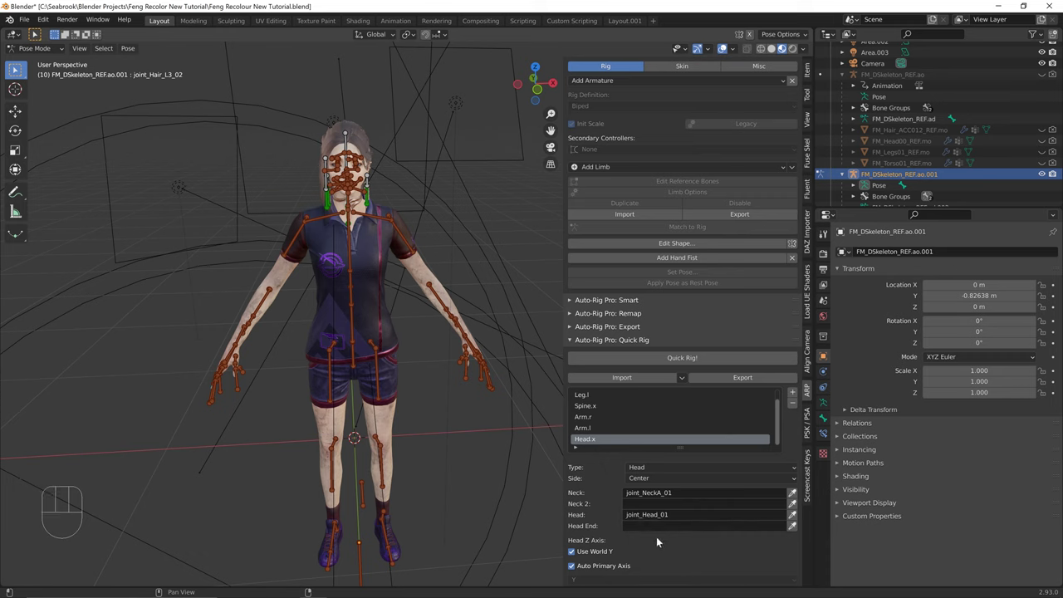
Clear the Toes bone from the Leg.l and Leg.r limbs and generate the Quick Rig again
{"action": "left_click", "coordinate": [584, 396]}
{"action": "scroll", "coordinate": [615, 438], "scroll_direction": "up", "scroll_amount": 1}
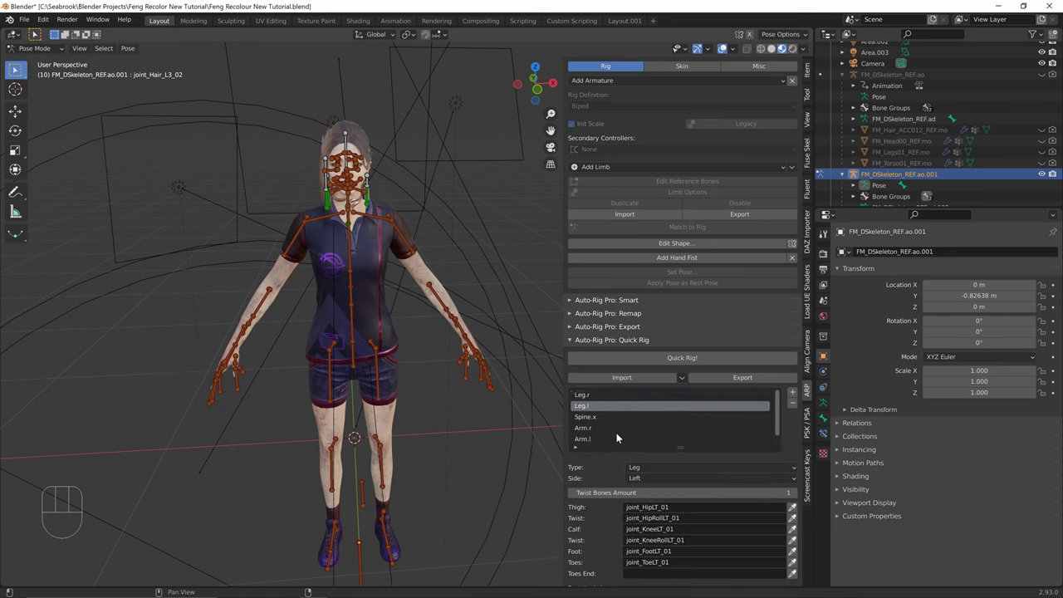
{"action": "left_click", "coordinate": [662, 562]}
{"action": "key", "text": "BackSpace"}
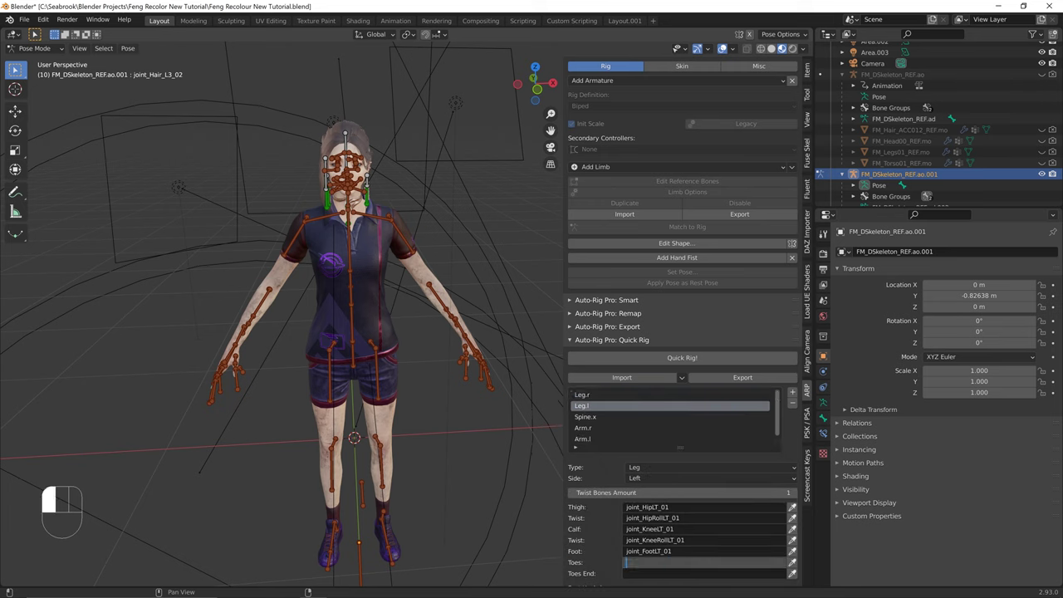
{"action": "left_click", "coordinate": [585, 394]}
{"action": "left_click", "coordinate": [585, 394]}
{"action": "left_click", "coordinate": [707, 565]}
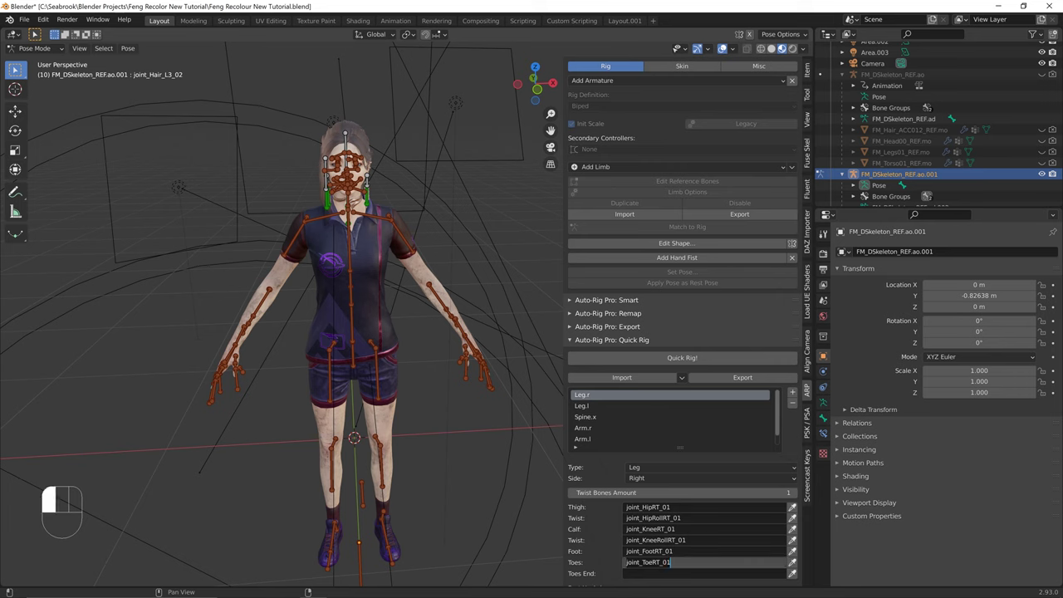
{"action": "key", "text": "BackSpace"}
{"action": "left_click", "coordinate": [617, 450]}
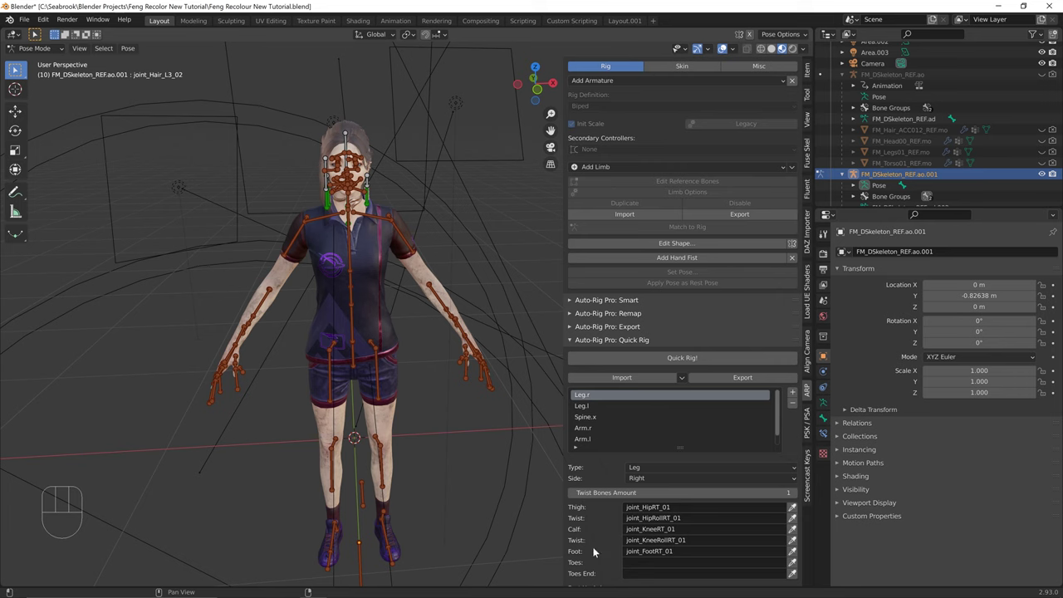
{"action": "left_click", "coordinate": [614, 356]}
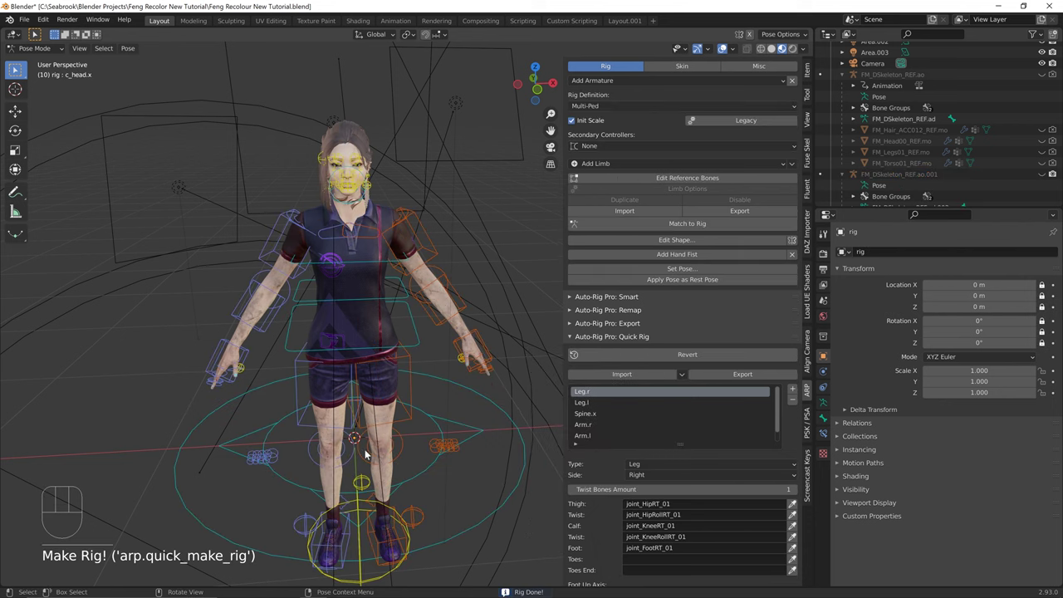
Test the right leg by moving the c_foot_ik.r control outward, and undo the move
{"action": "left_click", "coordinate": [353, 545]}
{"action": "left_click", "coordinate": [349, 548]}
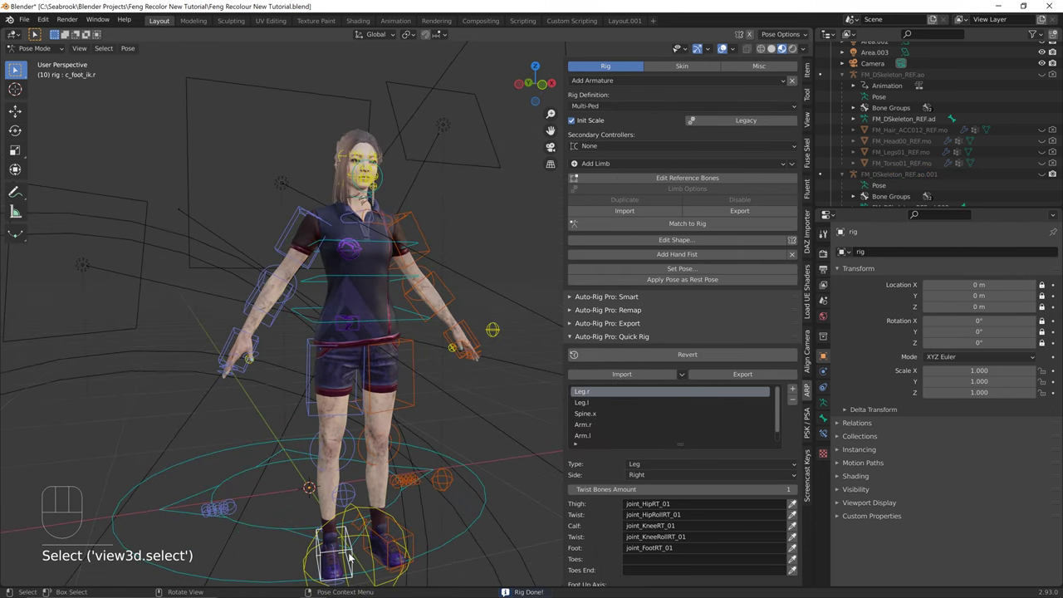
{"action": "key", "text": "g"}
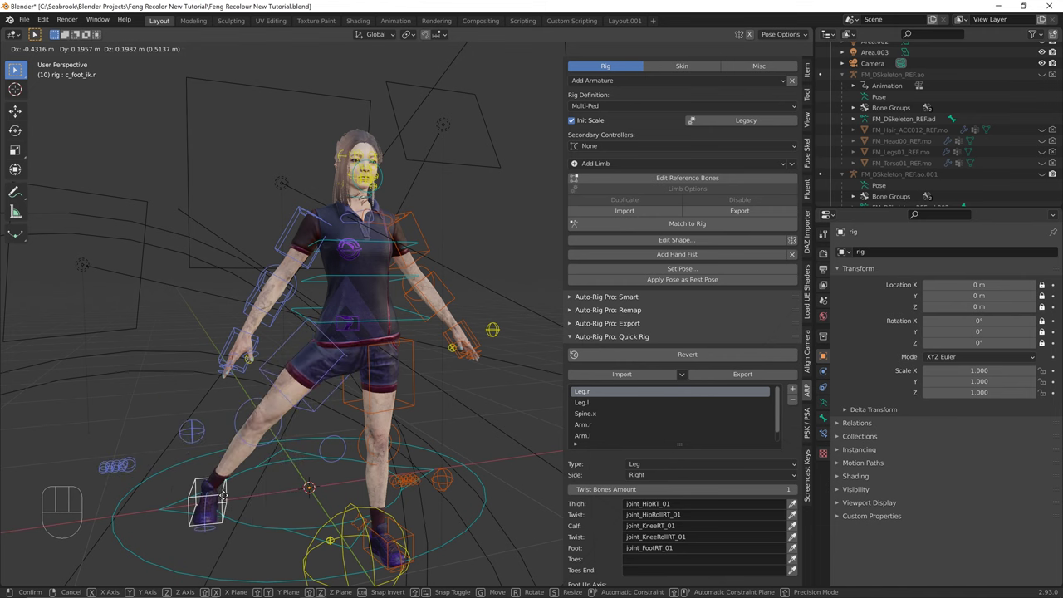
{"action": "left_click", "coordinate": [296, 492]}
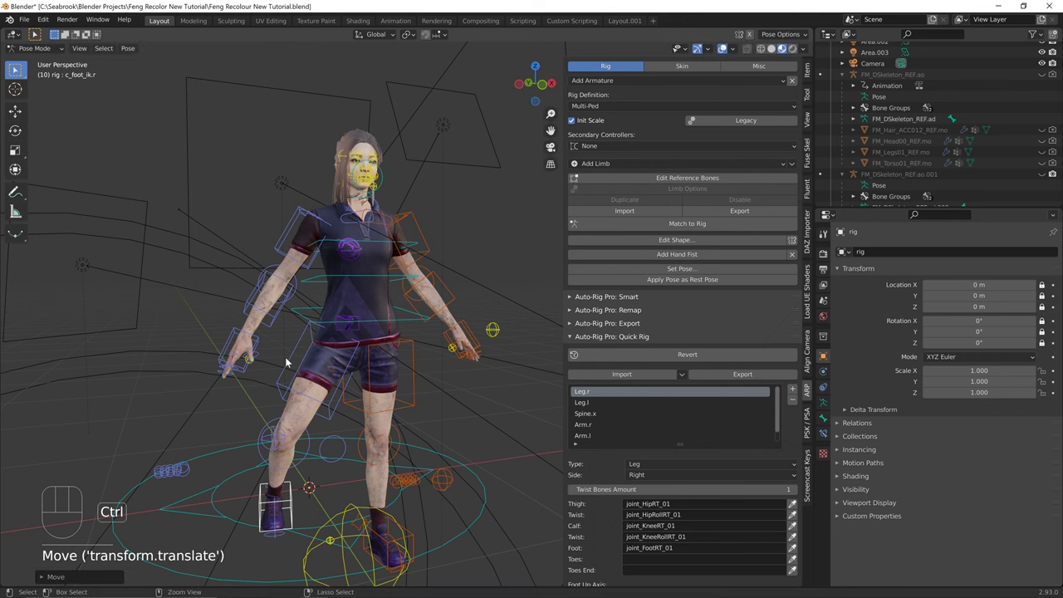
{"action": "key", "text": "ctrl+z"}
{"action": "mouse_move", "coordinate": [285, 356]}
{"action": "middle_mouse_down"}
{"action": "mouse_move", "coordinate": [315, 385]}
{"action": "mouse_move", "coordinate": [299, 372]}
{"action": "middle_mouse_up"}
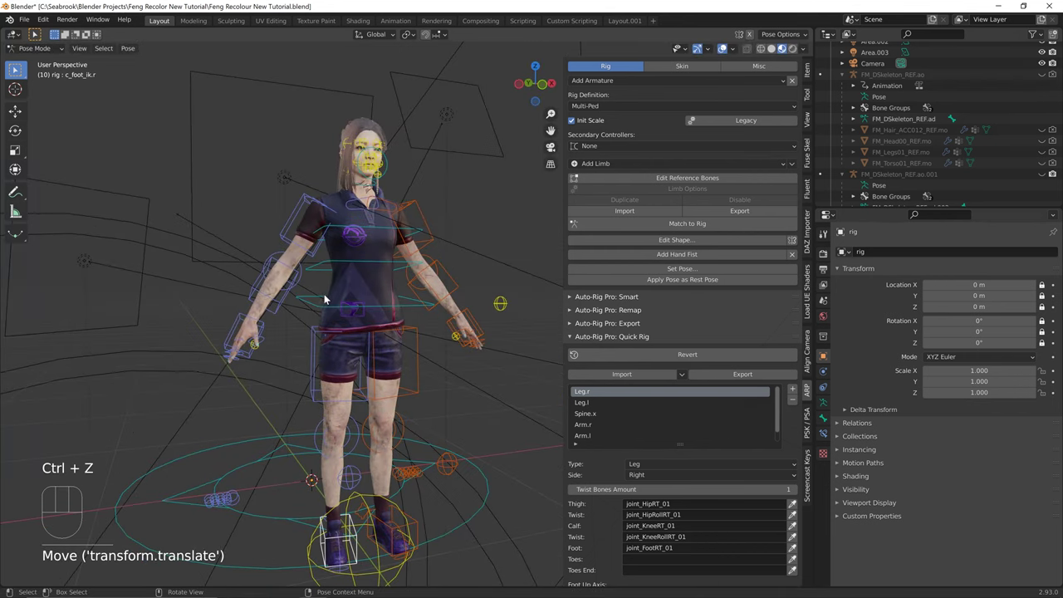
Swing the character's right upper arm forward by about 74 degrees with the c_arm_fk.r control
{"action": "middle_click_drag", "start_coordinate": [324, 294], "coordinate": [346, 331]}
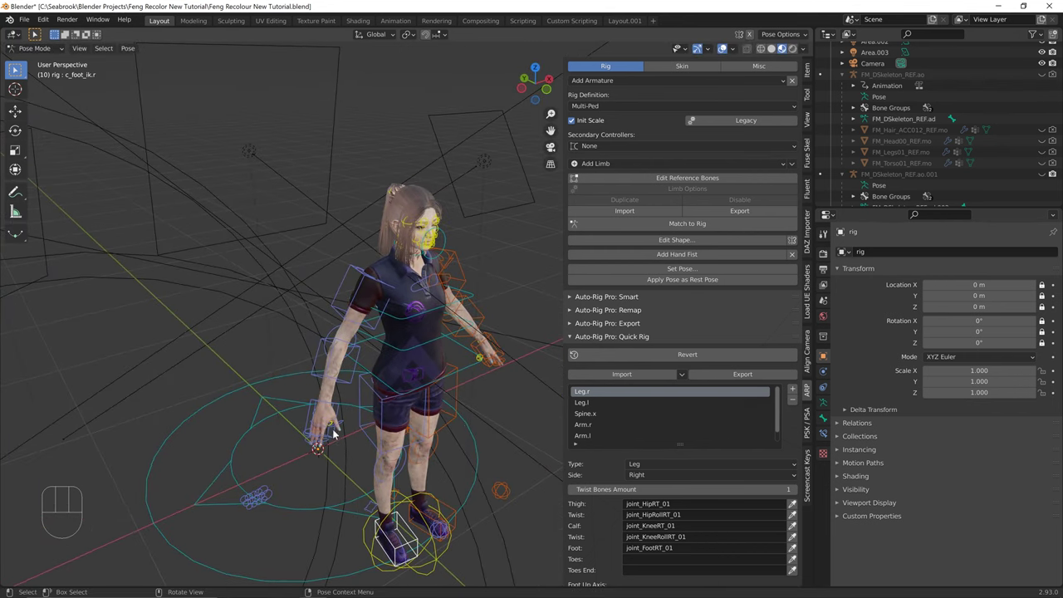
{"action": "left_click", "coordinate": [366, 332]}
{"action": "middle_click_drag", "start_coordinate": [360, 398], "coordinate": [398, 407]}
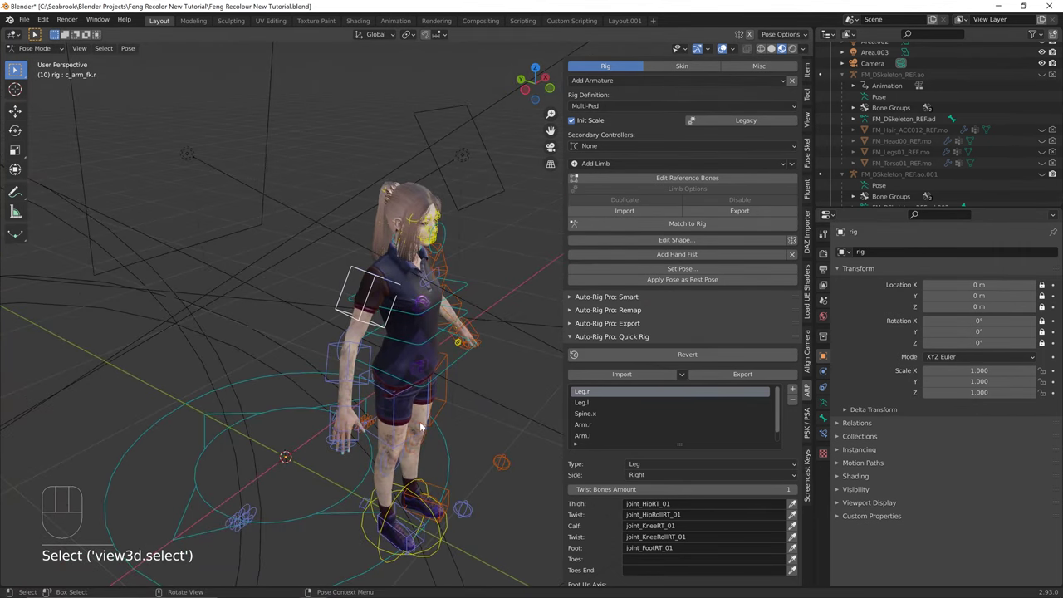
{"action": "key", "text": "g"}
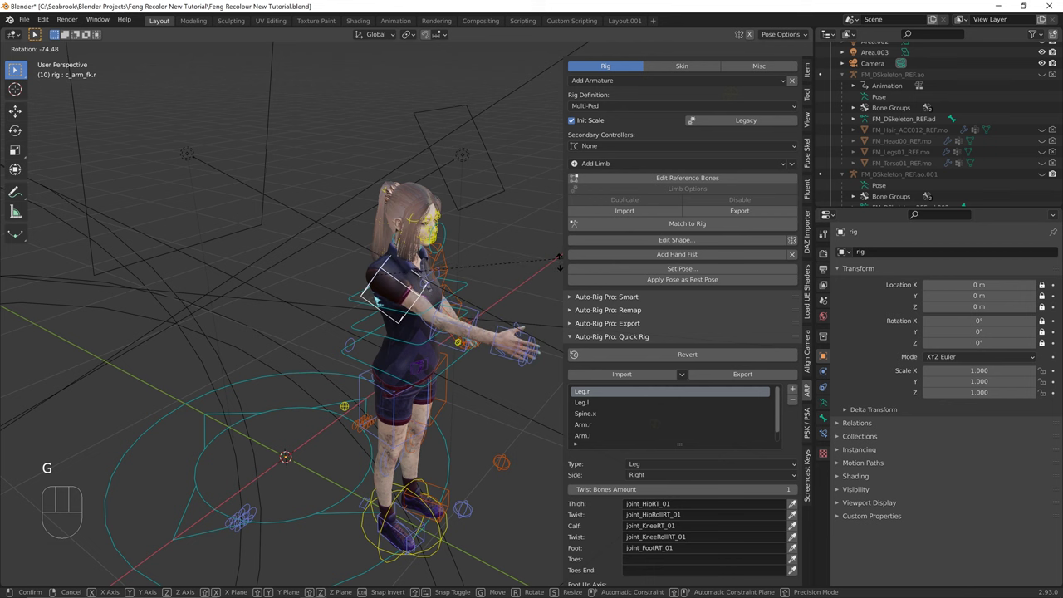
{"action": "left_click", "coordinate": [559, 259]}
{"action": "middle_click_drag", "start_coordinate": [458, 401], "coordinate": [343, 396], "text": "shift"}
Pose the character's right forearm and hand with the c_forearm_fk.r and c_hand_fk.r controls
{"action": "left_click", "coordinate": [324, 368]}
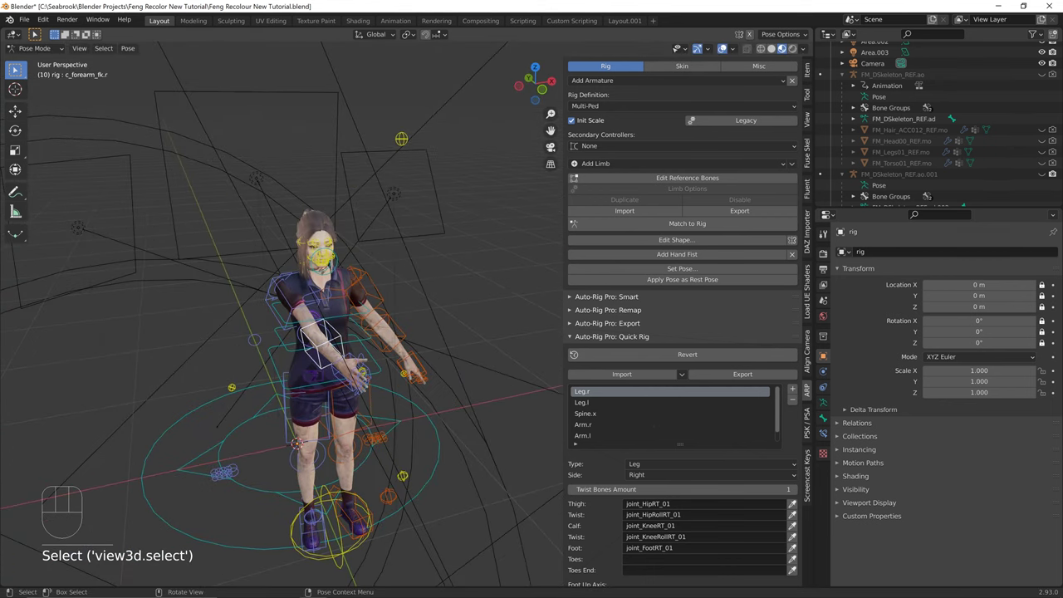
{"action": "key", "text": "g"}
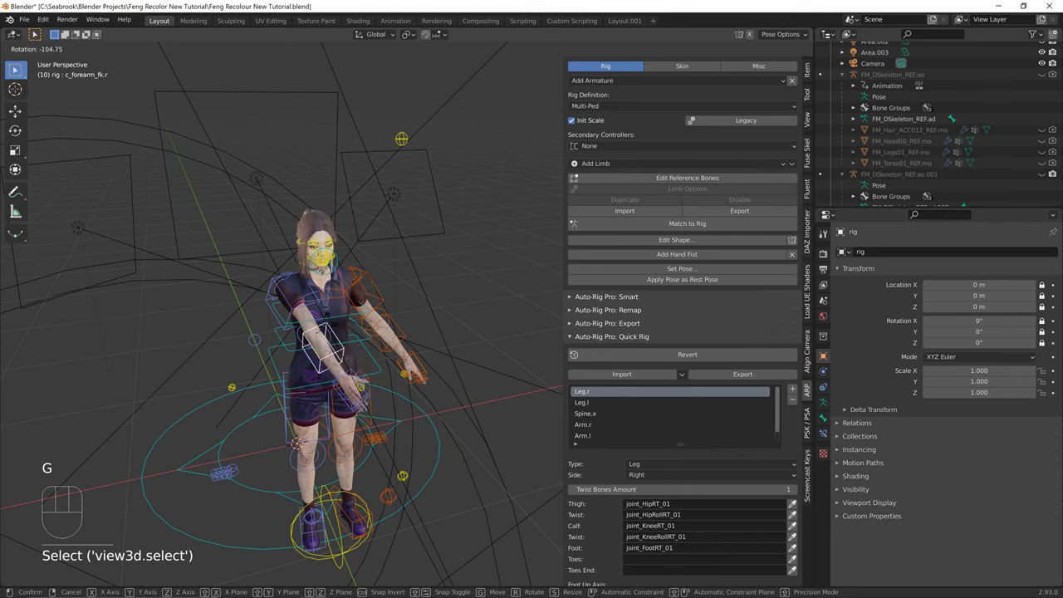
{"action": "left_click", "coordinate": [345, 380]}
{"action": "left_click", "coordinate": [347, 375]}
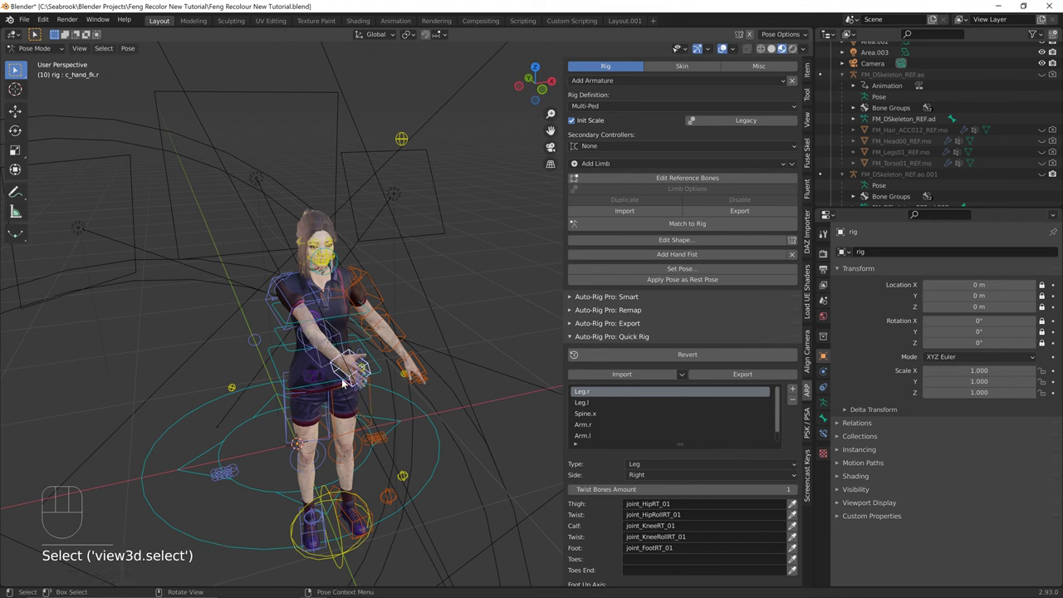
{"action": "key", "text": "g"}
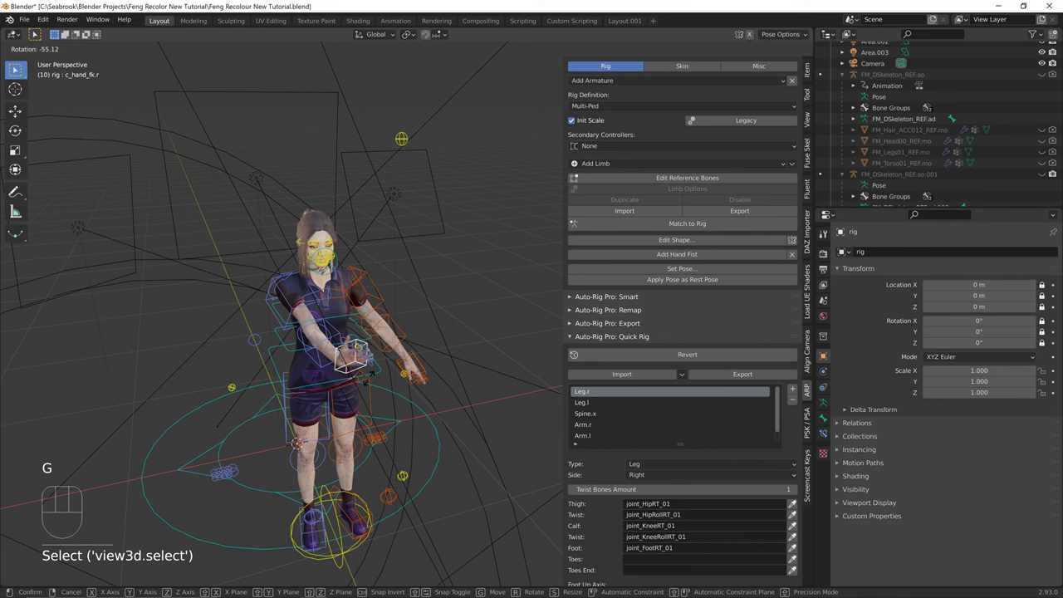
{"action": "left_click", "coordinate": [365, 376]}
{"action": "middle_click_drag", "start_coordinate": [363, 395], "coordinate": [363, 403]}
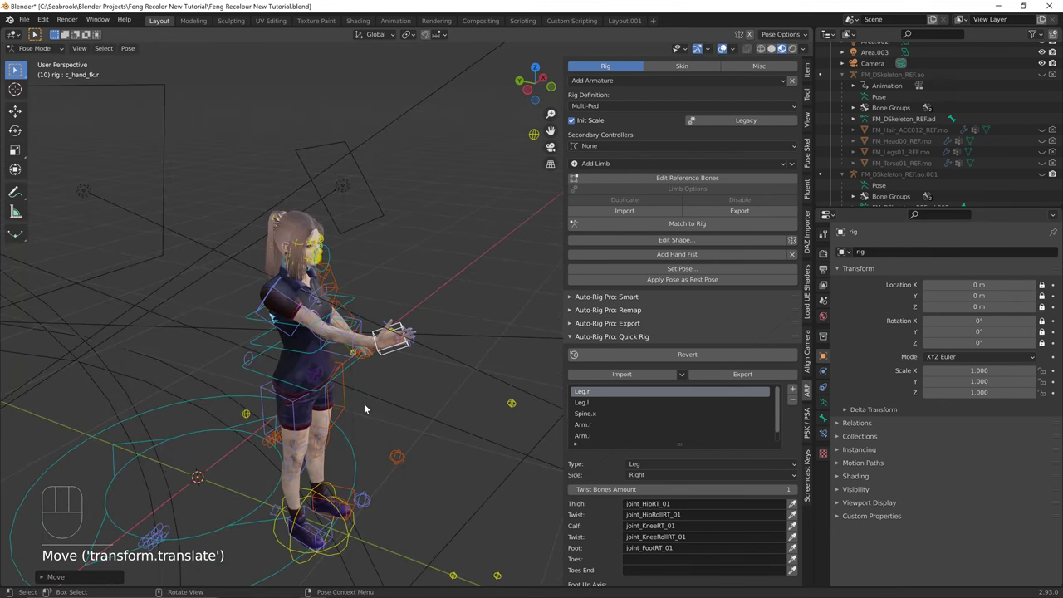
Clear the location, rotation and scale of all the rig's pose bones, keeping every bone selected
{"action": "key", "text": "a"}
{"action": "key", "text": "alt"}
{"action": "key", "text": "alt+r"}
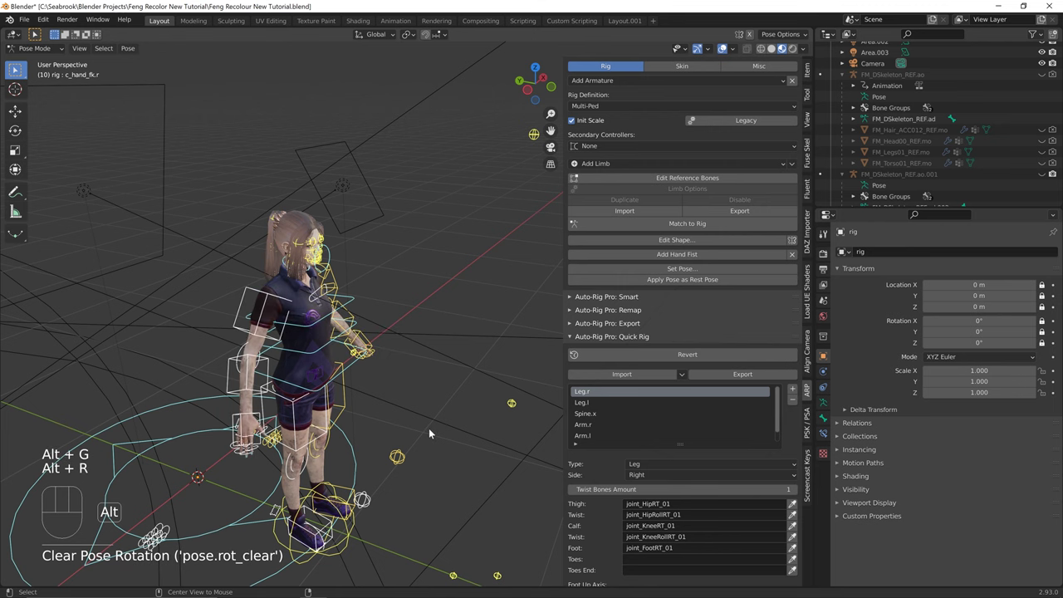
{"action": "key", "text": "alt+s"}
{"action": "middle_click_drag", "start_coordinate": [416, 419], "coordinate": [330, 411]}
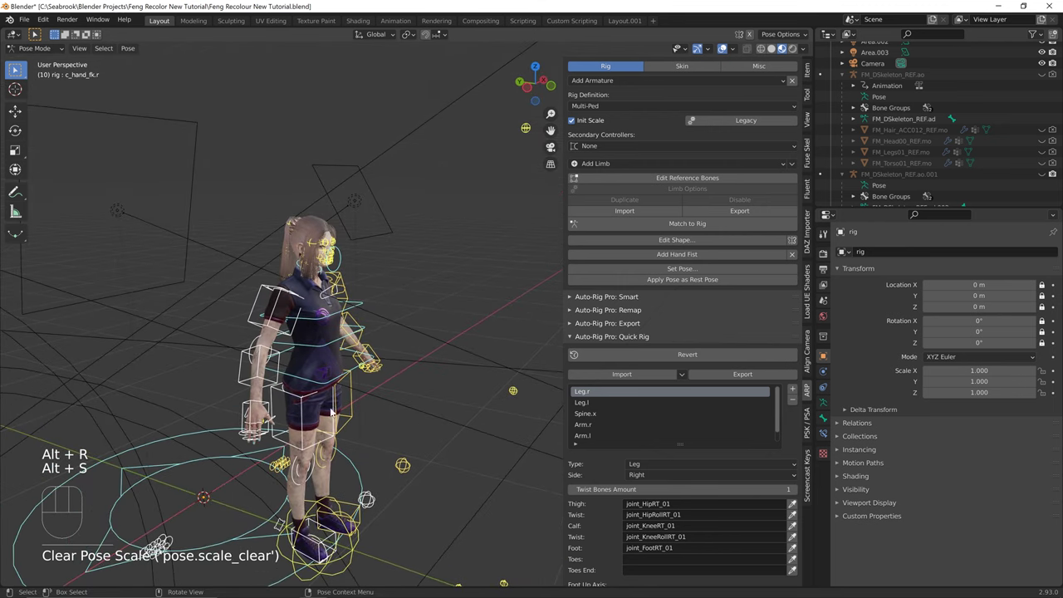
{"action": "left_click", "coordinate": [415, 406]}
{"action": "key", "text": "a"}
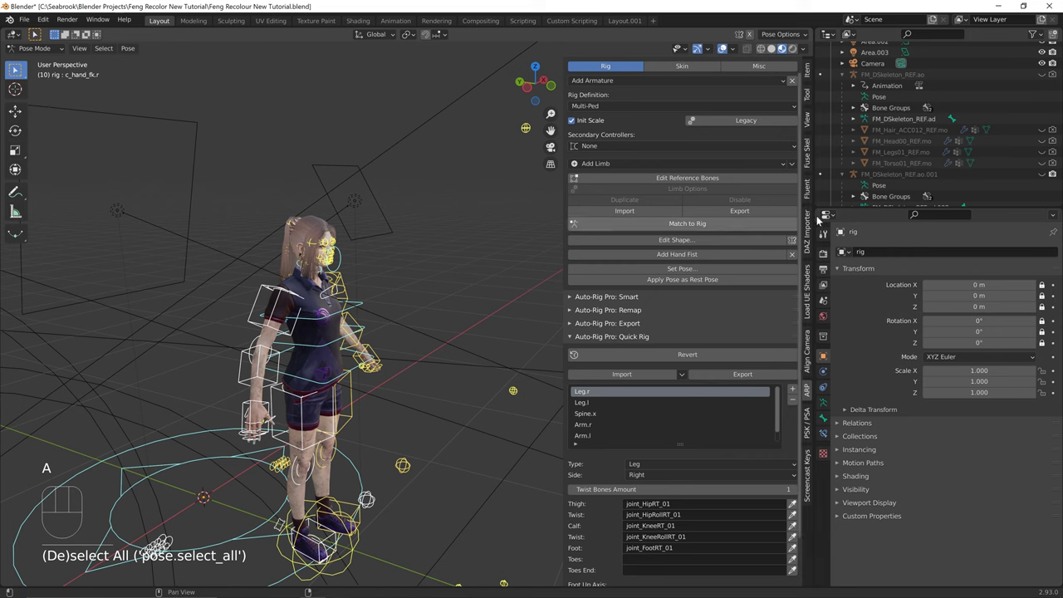
Switch the character's right arm from FK to IK in the rig's main properties, with IK-FK Switch at 0
{"action": "left_click", "coordinate": [810, 365]}
{"action": "left_click", "coordinate": [810, 389]}
{"action": "left_click", "coordinate": [810, 363]}
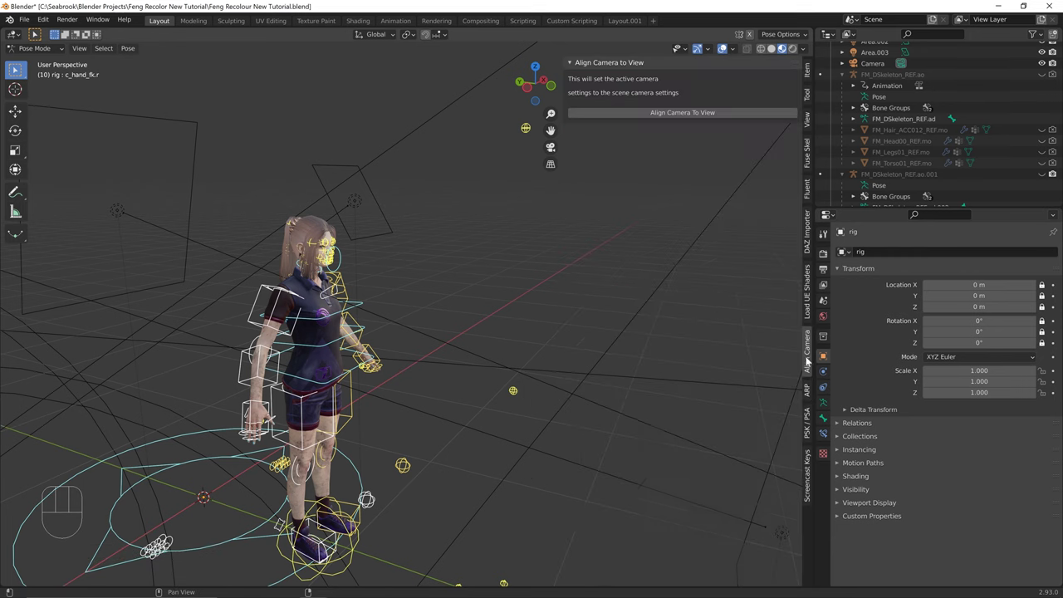
{"action": "left_click", "coordinate": [807, 152]}
{"action": "left_click", "coordinate": [807, 118]}
{"action": "left_click", "coordinate": [808, 87]}
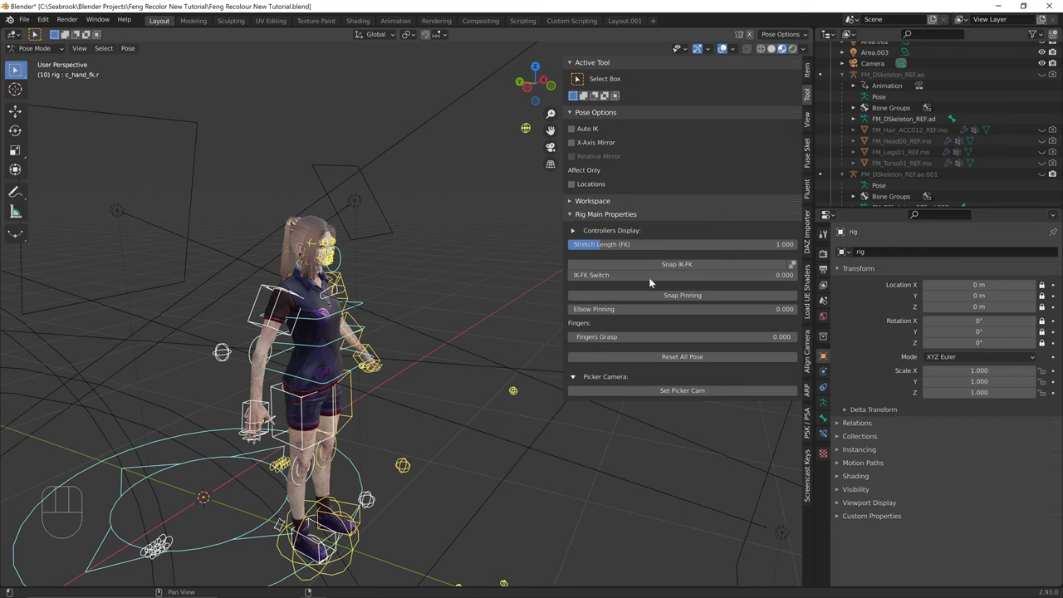
Raise the character's right hand in front of the chest with the c_hand_ik.r control
{"action": "middle_click_drag", "start_coordinate": [513, 471], "coordinate": [486, 457]}
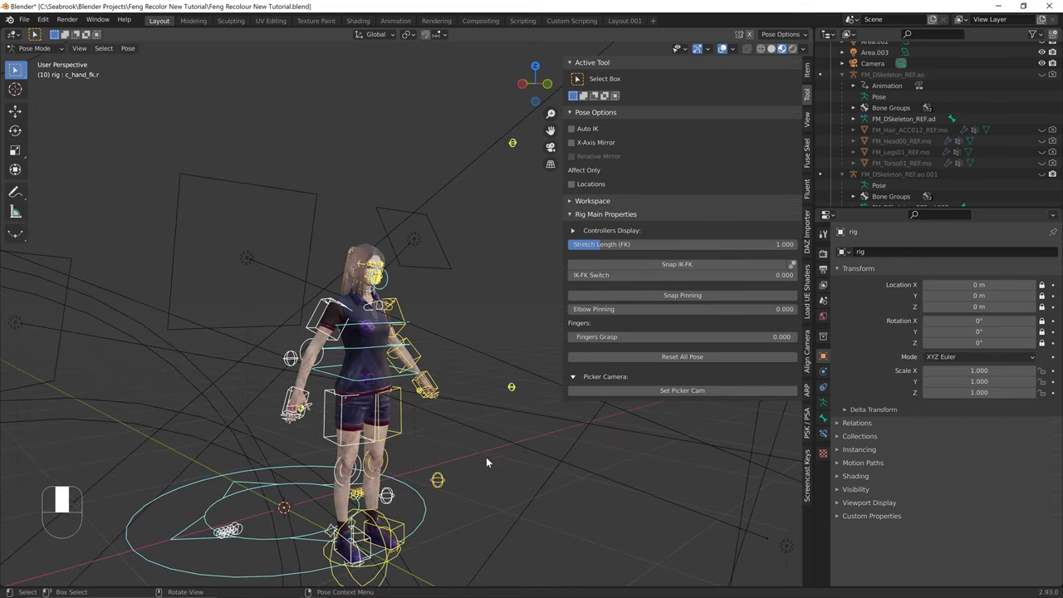
{"action": "left_click", "coordinate": [316, 441]}
{"action": "left_click", "coordinate": [306, 422]}
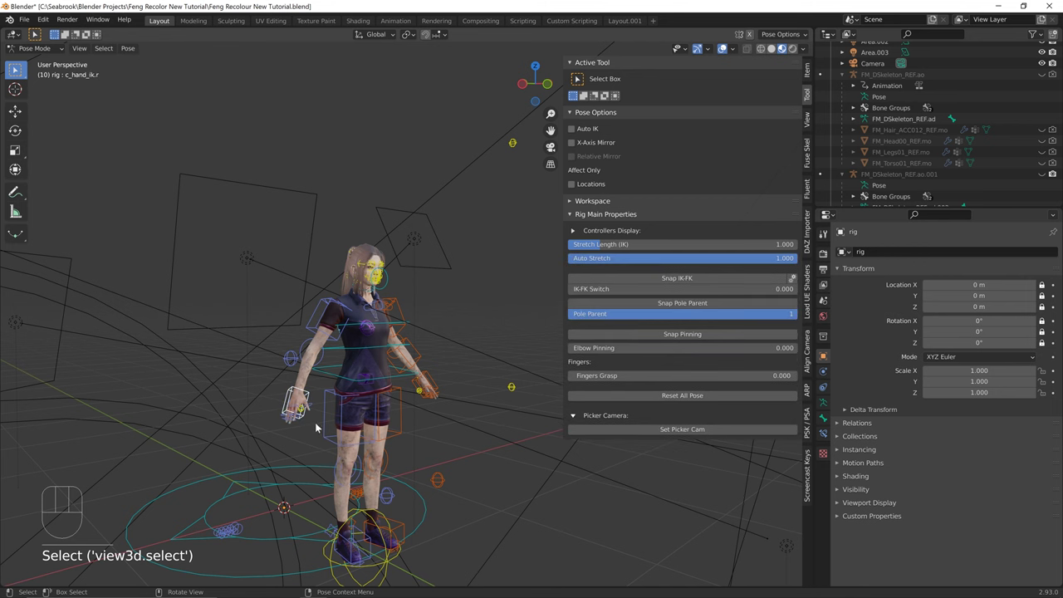
{"action": "middle_click_drag", "start_coordinate": [319, 428], "coordinate": [415, 436]}
{"action": "key", "text": "g"}
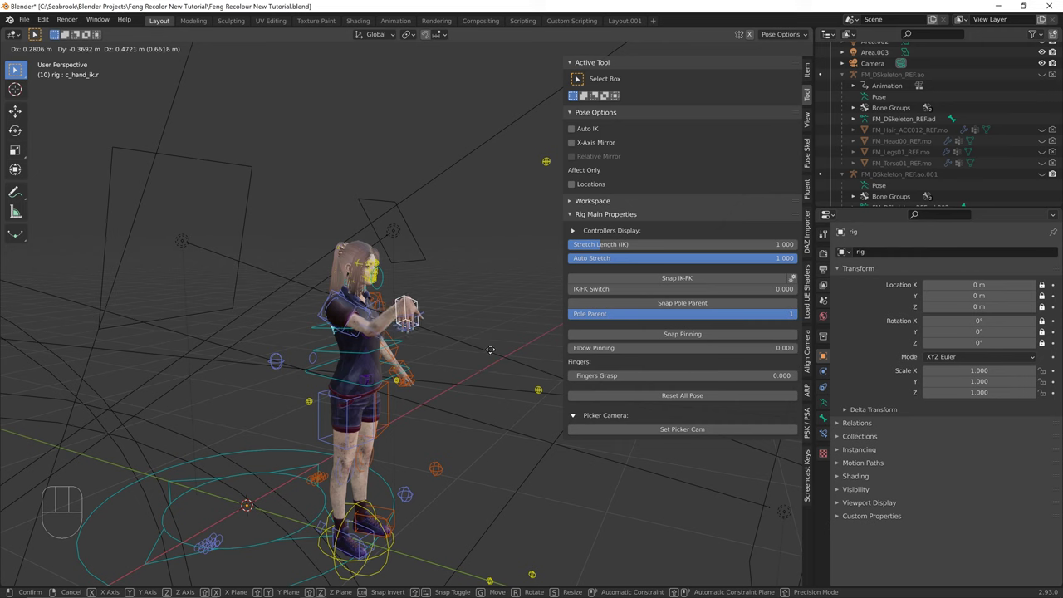
{"action": "left_click", "coordinate": [478, 388]}
Rotate the character's raised right hand into position with the c_hand_ik.r control, adjusting it from two viewing angles
{"action": "middle_click_drag", "start_coordinate": [477, 388], "coordinate": [314, 486]}
{"action": "key", "text": "r"}
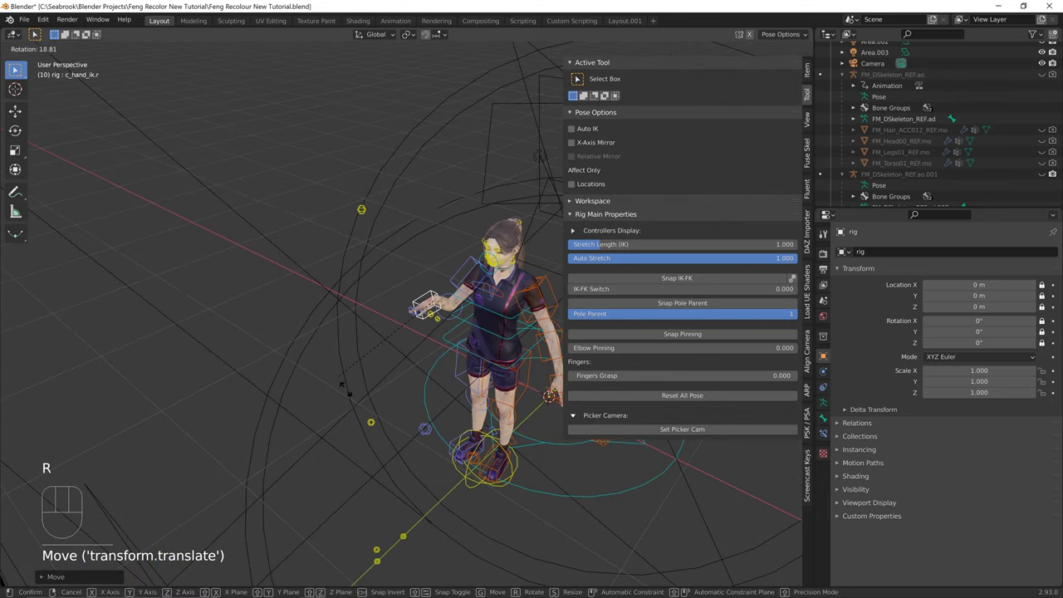
{"action": "left_click", "coordinate": [365, 393]}
{"action": "middle_click_drag", "start_coordinate": [371, 396], "coordinate": [544, 406]}
{"action": "key", "text": "r"}
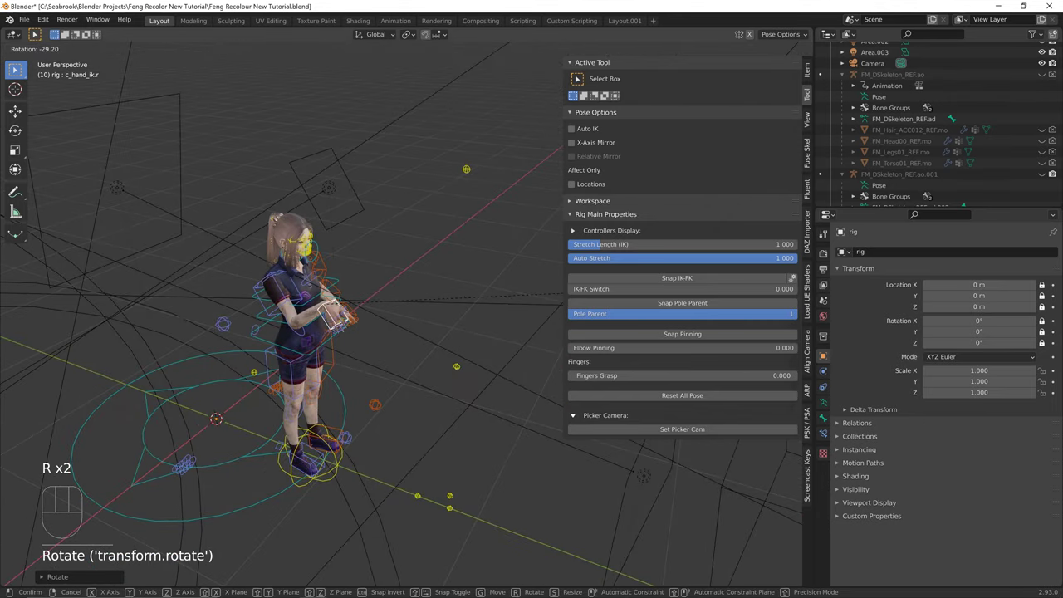
{"action": "left_click", "coordinate": [449, 55]}
Reposition the character's feet into a bent-knee stance by moving the c_foot_ik.r and c_foot_ik.l controls
{"action": "middle_click_drag", "start_coordinate": [390, 299], "coordinate": [353, 449]}
{"action": "scroll", "coordinate": [353, 448], "scroll_direction": "up", "scroll_amount": 2}
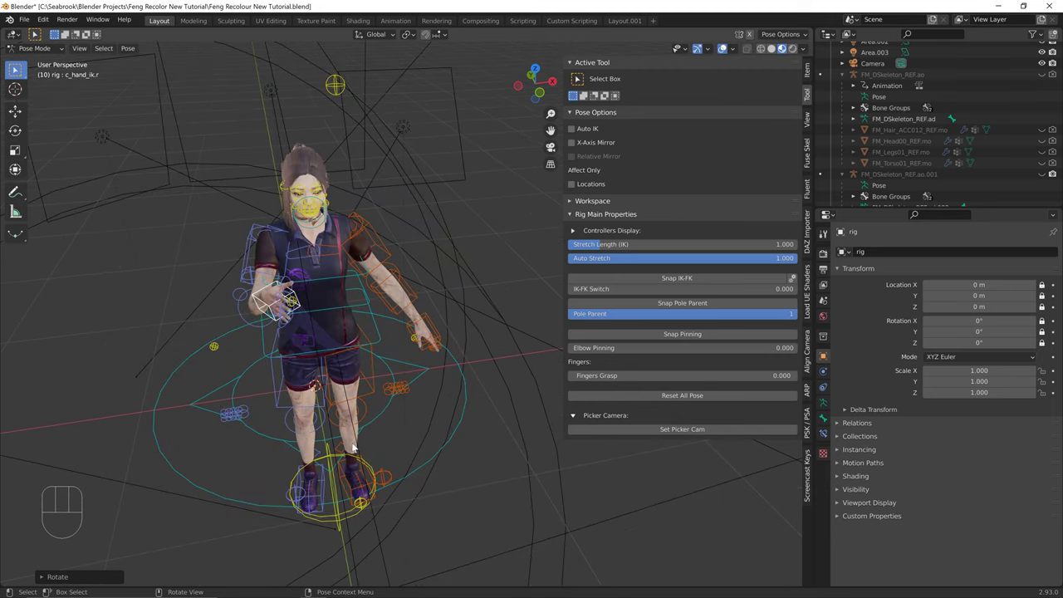
{"action": "left_click", "coordinate": [323, 492]}
{"action": "key", "text": "g"}
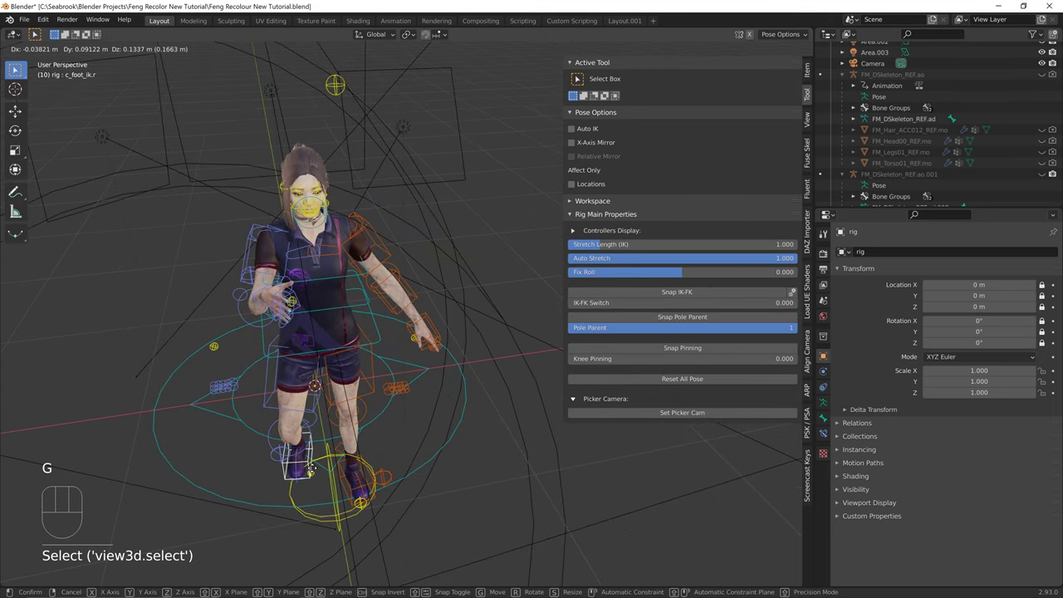
{"action": "left_click", "coordinate": [295, 457]}
{"action": "left_click", "coordinate": [374, 492]}
{"action": "key", "text": "g"}
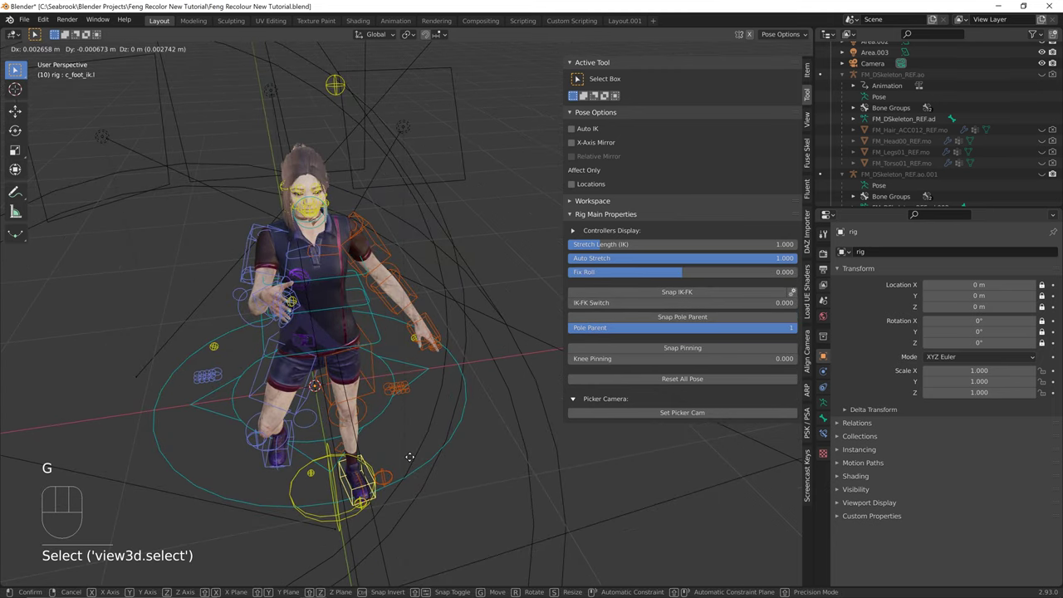
{"action": "left_click", "coordinate": [422, 511]}
Try moving the whole character with the c_pos ground control, and undo the move
{"action": "middle_click_drag", "start_coordinate": [425, 519], "coordinate": [492, 507]}
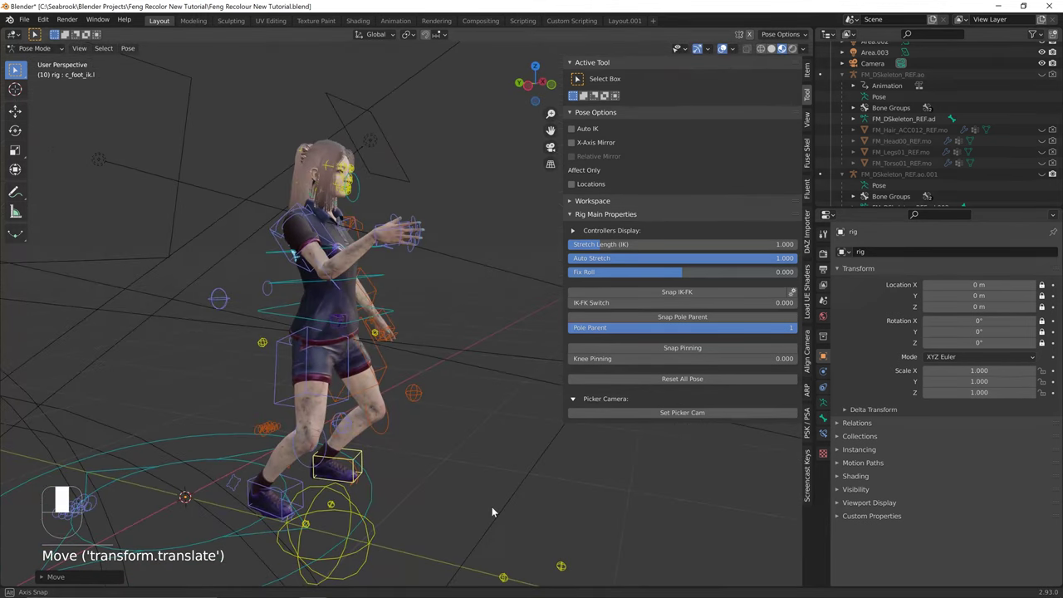
{"action": "left_click", "coordinate": [238, 536]}
{"action": "left_click", "coordinate": [287, 569]}
{"action": "key", "text": "g"}
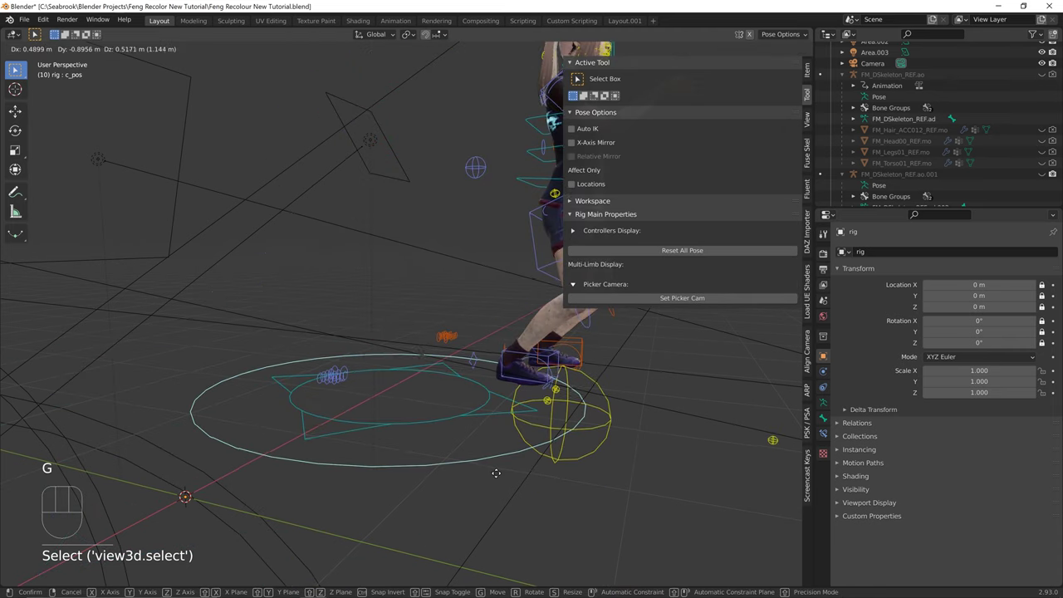
{"action": "left_click", "coordinate": [503, 406]}
{"action": "key", "text": "ctrl+z"}
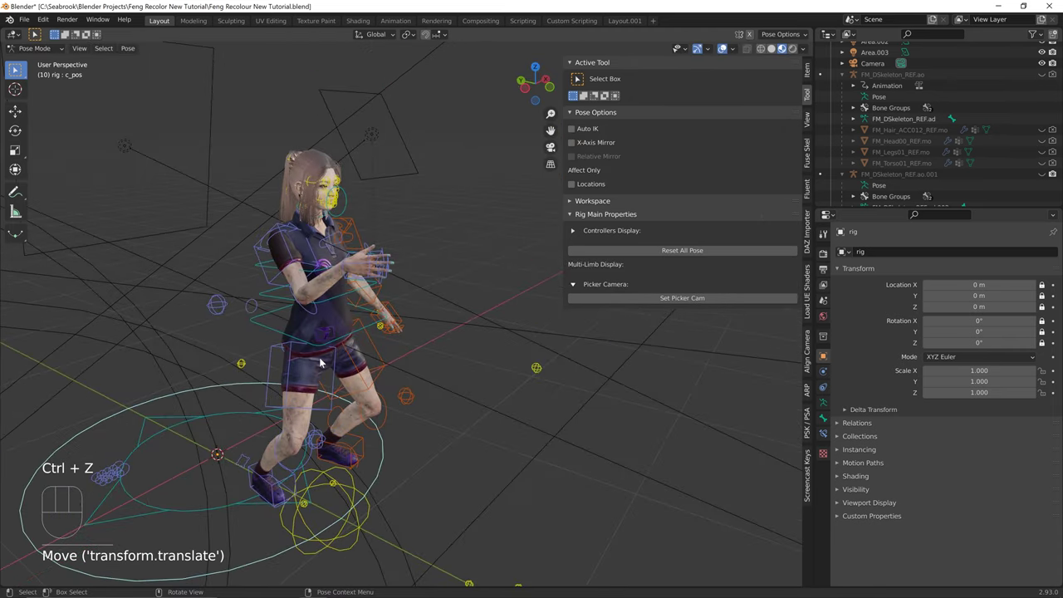
Try bending the torso by rotating the c_spine_01.x control, and undo the rotation
{"action": "left_click", "coordinate": [320, 344]}
{"action": "key", "text": "r"}
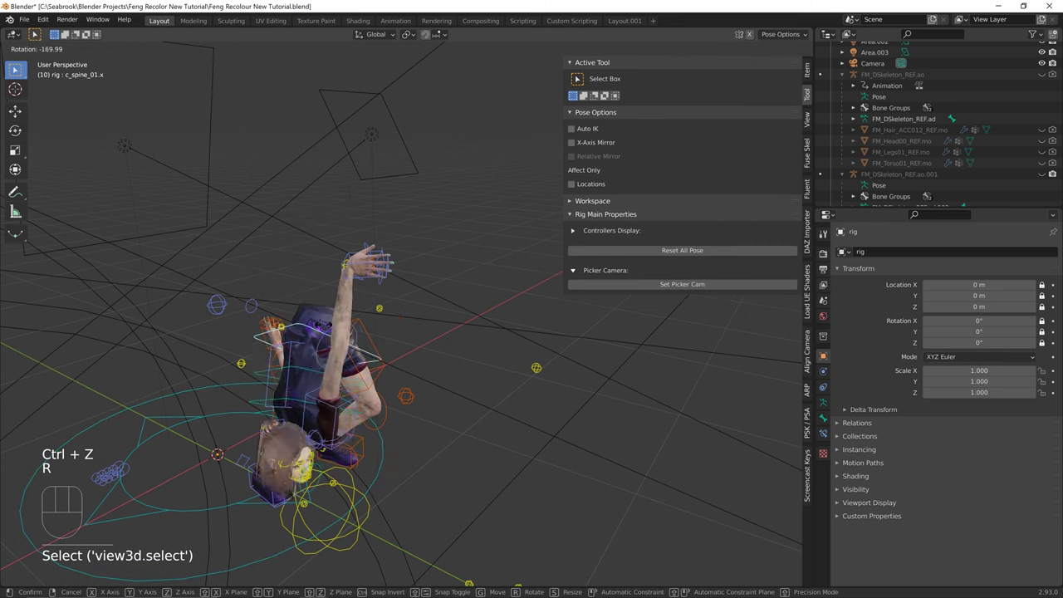
{"action": "left_click", "coordinate": [329, 351]}
{"action": "key", "text": "ctrl+z"}
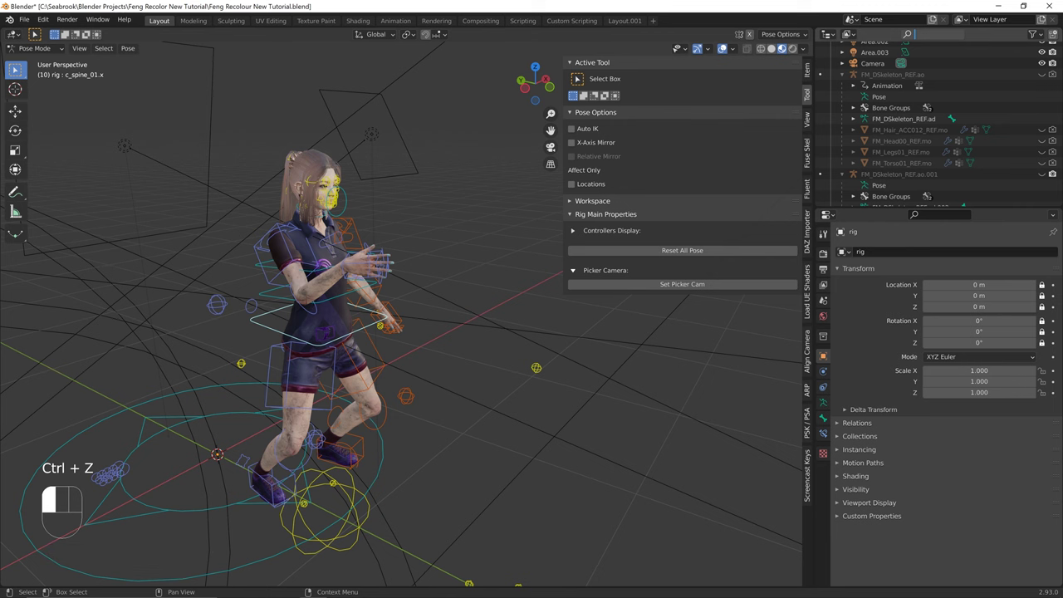
Filter the outliner by "jaw" and select the joint_Jaw_01 bone under the Auto-Rig Pro rig's head.x
{"action": "type", "text": "jaw"}
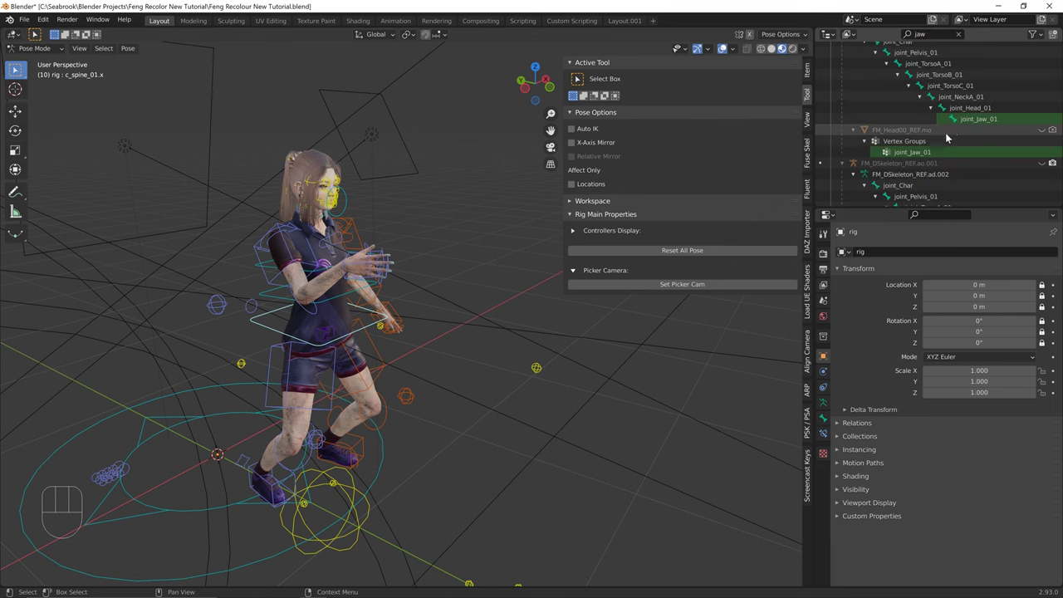
{"action": "left_click", "coordinate": [965, 119]}
{"action": "scroll", "coordinate": [407, 171], "scroll_direction": "up", "scroll_amount": 3}
{"action": "middle_click_drag", "start_coordinate": [407, 171], "coordinate": [833, 203]}
{"action": "scroll", "coordinate": [968, 112], "scroll_direction": "up", "scroll_amount": 3}
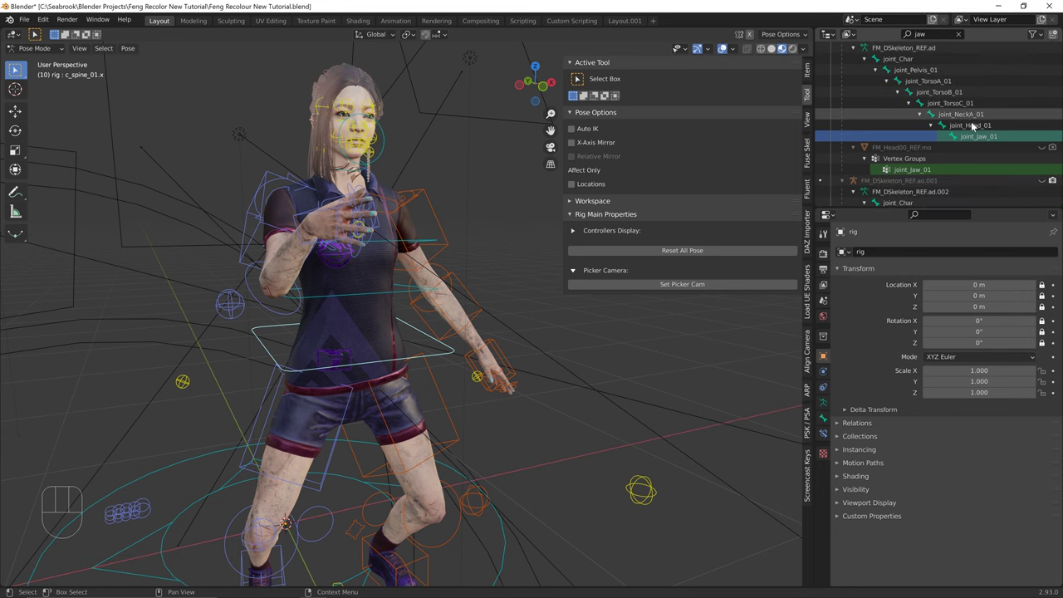
{"action": "scroll", "coordinate": [910, 120], "scroll_direction": "down", "scroll_amount": 5}
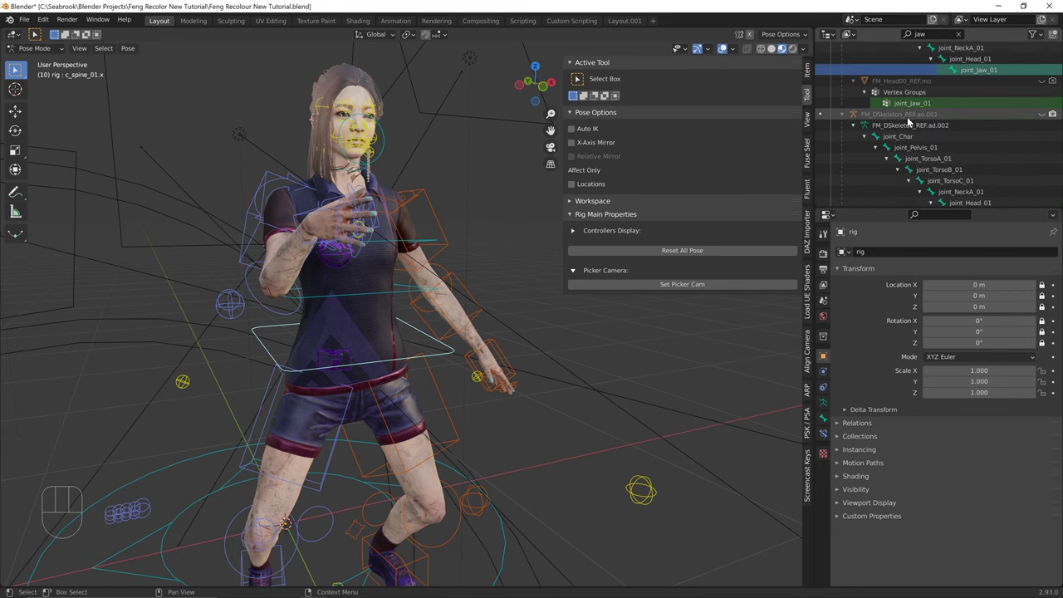
{"action": "scroll", "coordinate": [915, 169], "scroll_direction": "down", "scroll_amount": 2}
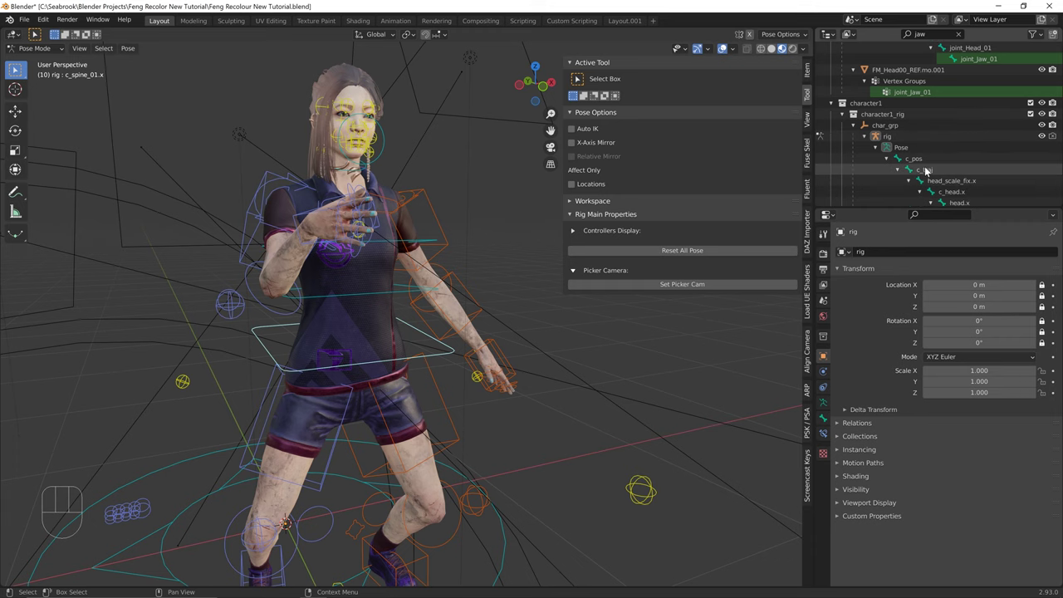
{"action": "left_click", "coordinate": [912, 137]}
{"action": "scroll", "coordinate": [912, 140], "scroll_direction": "down", "scroll_amount": 1}
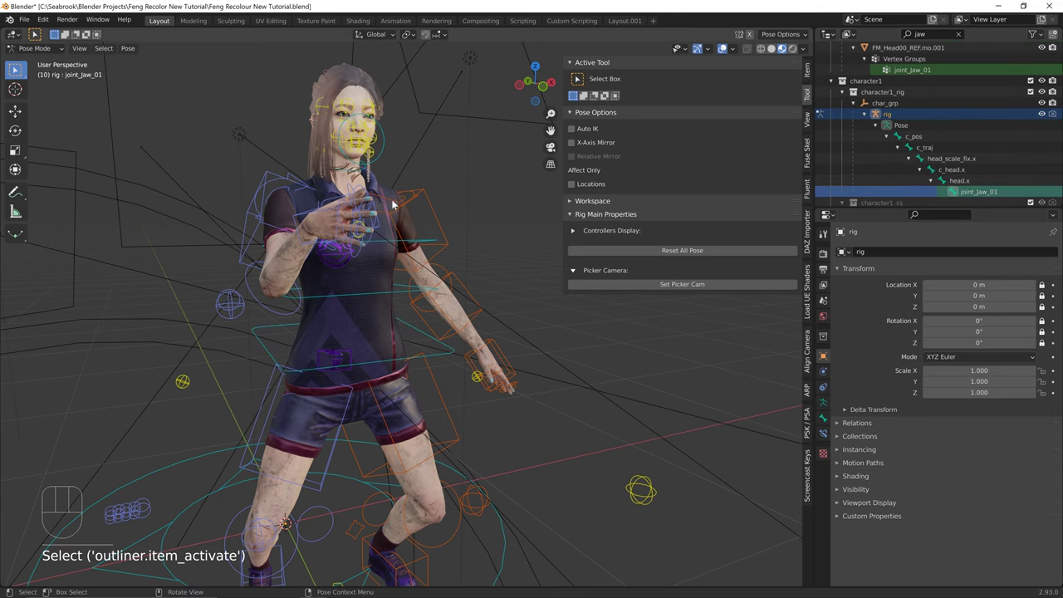
Try opening the character's mouth by moving the joint_Jaw_01 bone, and undo the move
{"action": "middle_click_drag", "start_coordinate": [354, 164], "coordinate": [398, 176]}
{"action": "key", "text": "g"}
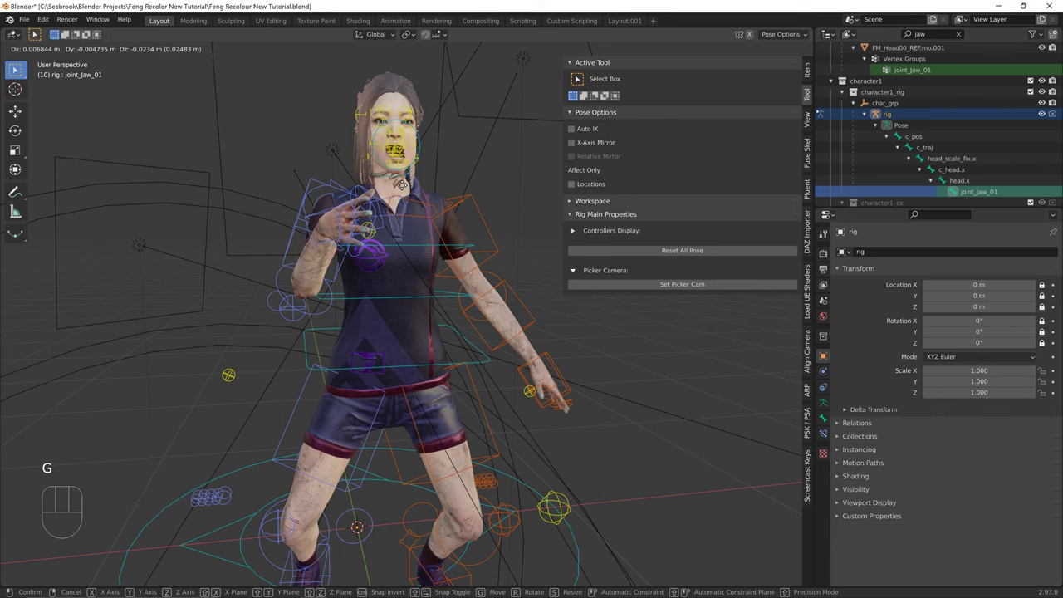
{"action": "left_click", "coordinate": [401, 181]}
{"action": "key", "text": "ctrl+z"}
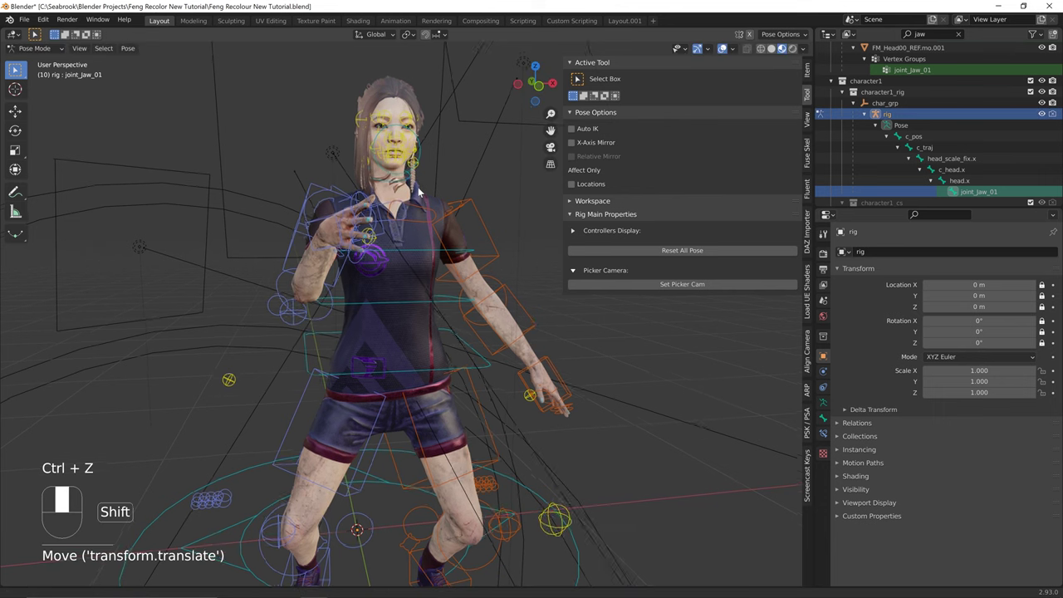
Give the joint_Jaw_01 bone the cs_arrow custom shape at a scale of 5.1 in its viewport display settings
{"action": "scroll", "coordinate": [415, 211], "scroll_direction": "up", "scroll_amount": 4}
{"action": "middle_click_drag", "start_coordinate": [414, 211], "coordinate": [447, 510], "text": "shift"}
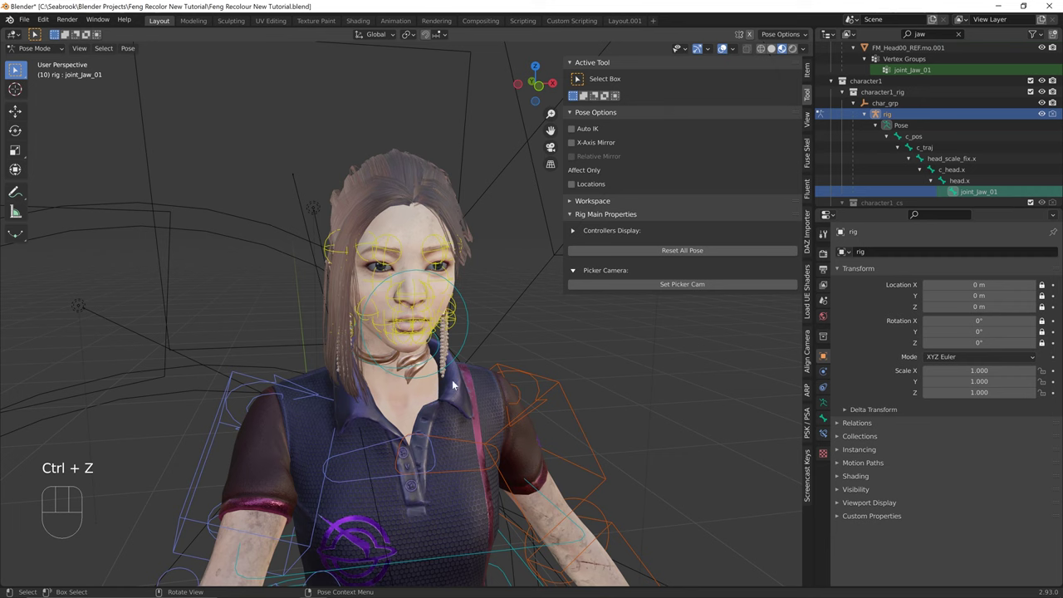
{"action": "left_click", "coordinate": [825, 420]}
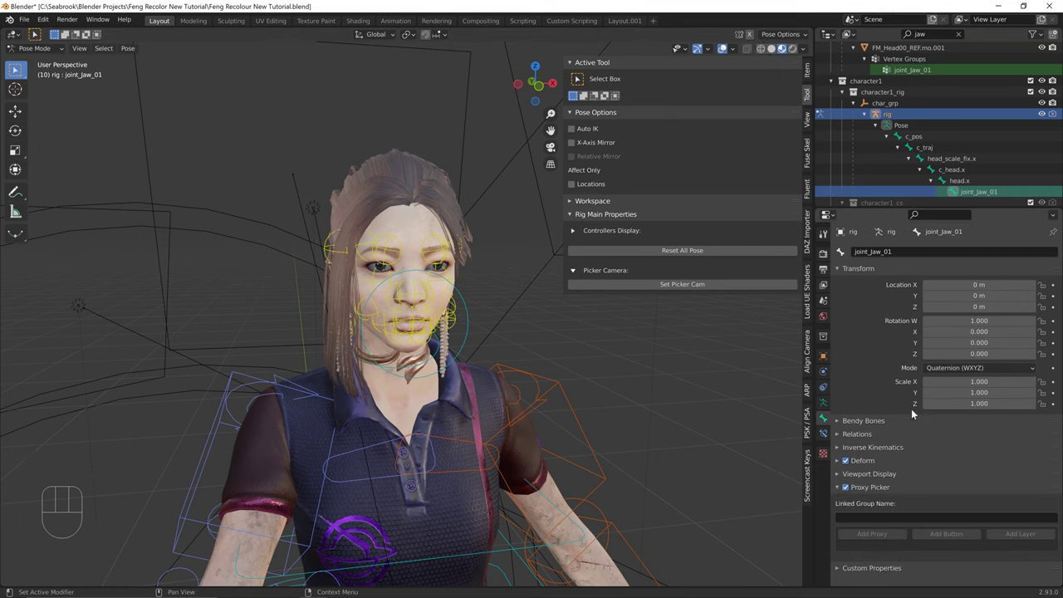
{"action": "left_click", "coordinate": [838, 473]}
{"action": "scroll", "coordinate": [915, 477], "scroll_direction": "down", "scroll_amount": 2}
{"action": "left_click_drag", "start_coordinate": [963, 484], "coordinate": [993, 484]}
{"action": "left_click", "coordinate": [955, 468]}
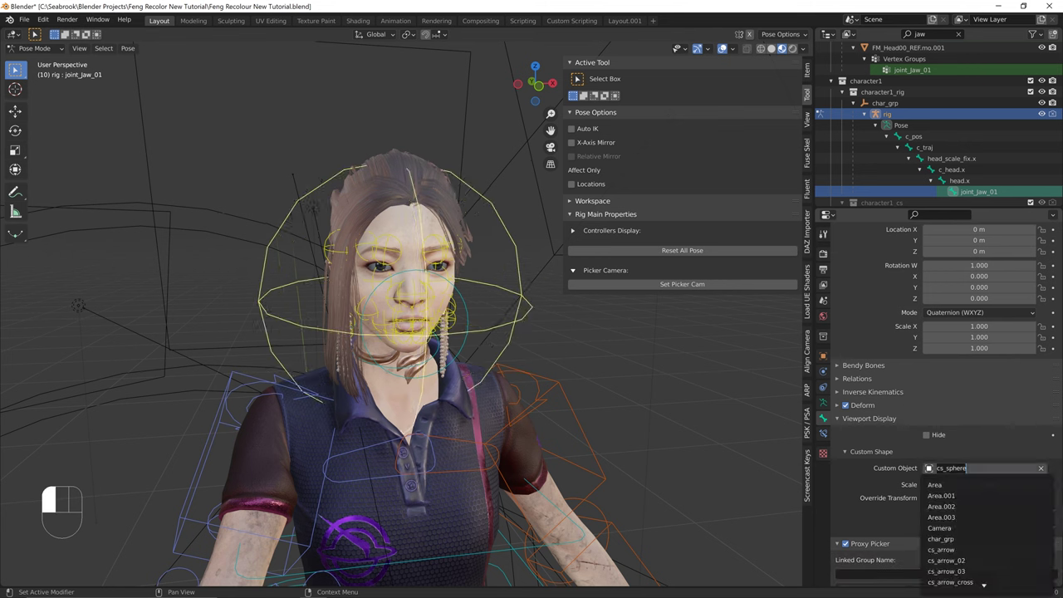
{"action": "left_click", "coordinate": [941, 549]}
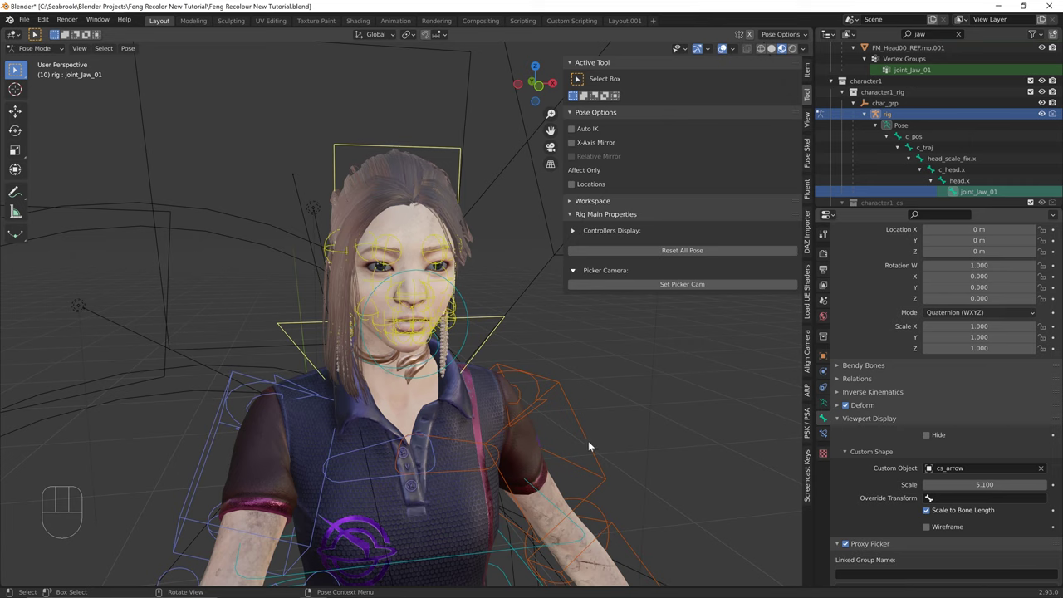
Try the jaw's arrow-shaped control from the side by moving it down twice, undoing each move
{"action": "middle_click_drag", "start_coordinate": [589, 442], "coordinate": [363, 379]}
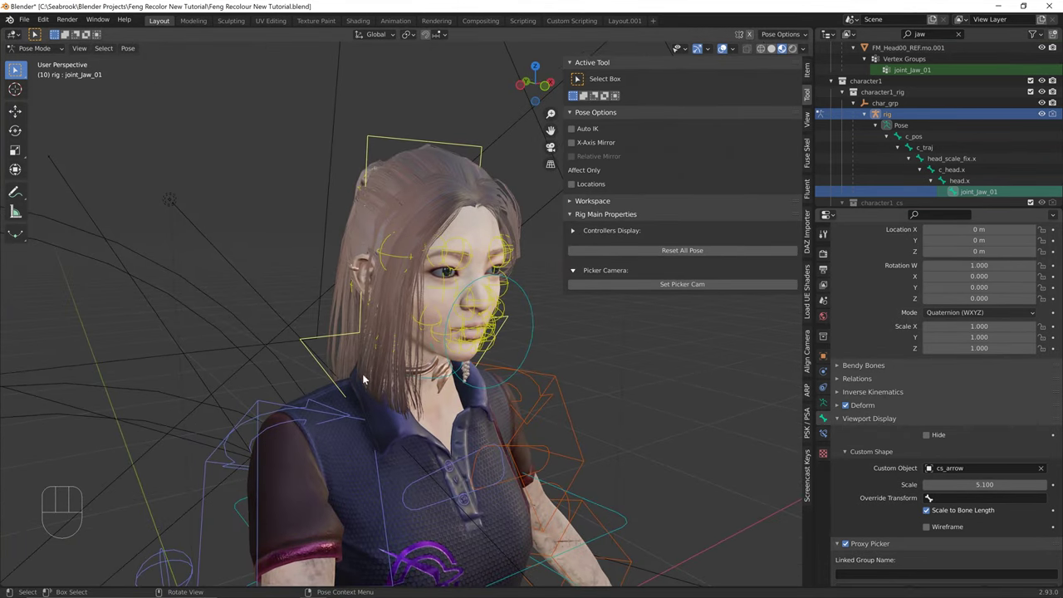
{"action": "middle_click_drag", "start_coordinate": [421, 352], "coordinate": [360, 341]}
{"action": "left_click", "coordinate": [336, 341]}
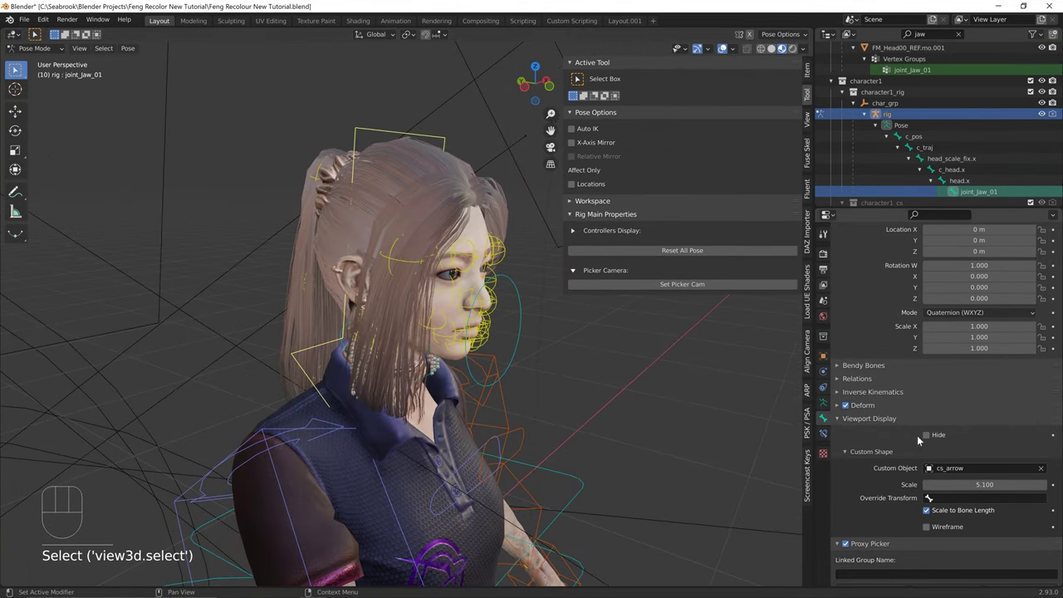
{"action": "key", "text": "g"}
{"action": "left_click", "coordinate": [347, 356]}
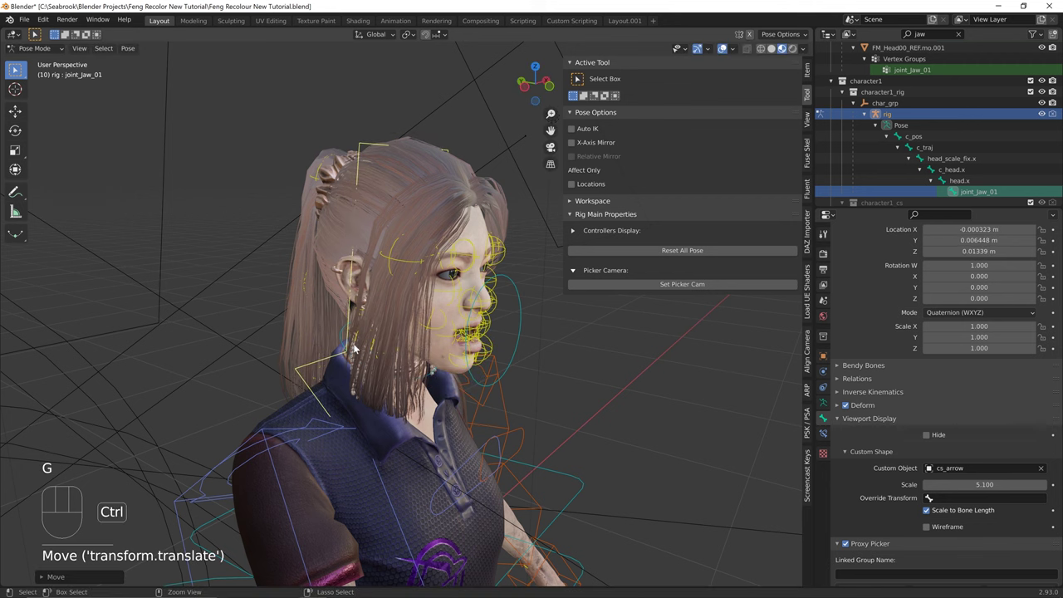
{"action": "key", "text": "ctrl+z"}
{"action": "key", "text": "g"}
{"action": "left_click", "coordinate": [391, 419]}
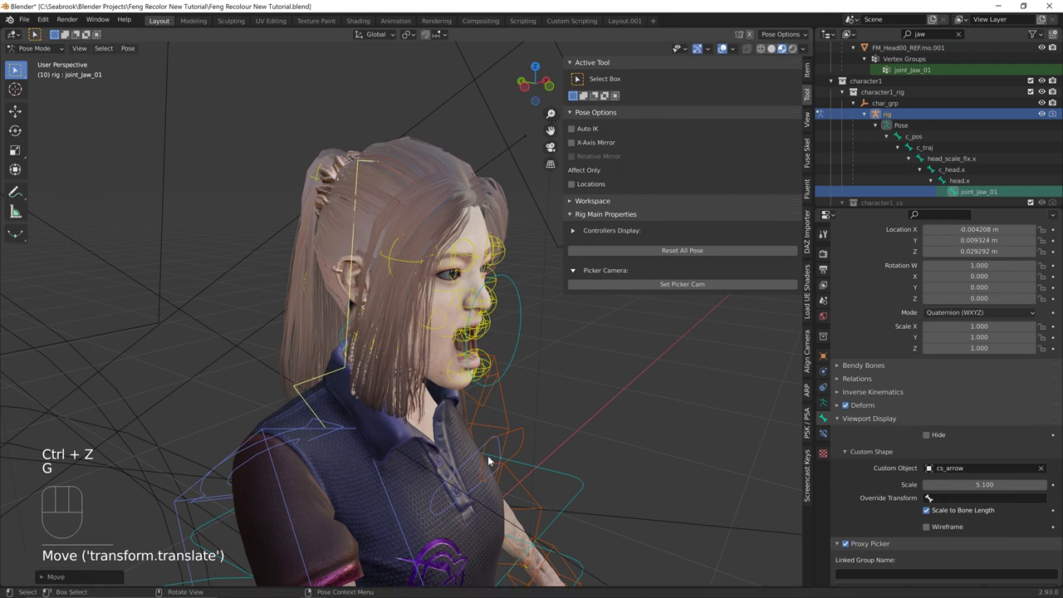
{"action": "middle_click_drag", "start_coordinate": [390, 419], "coordinate": [435, 279]}
{"action": "key", "text": "ctrl+z"}
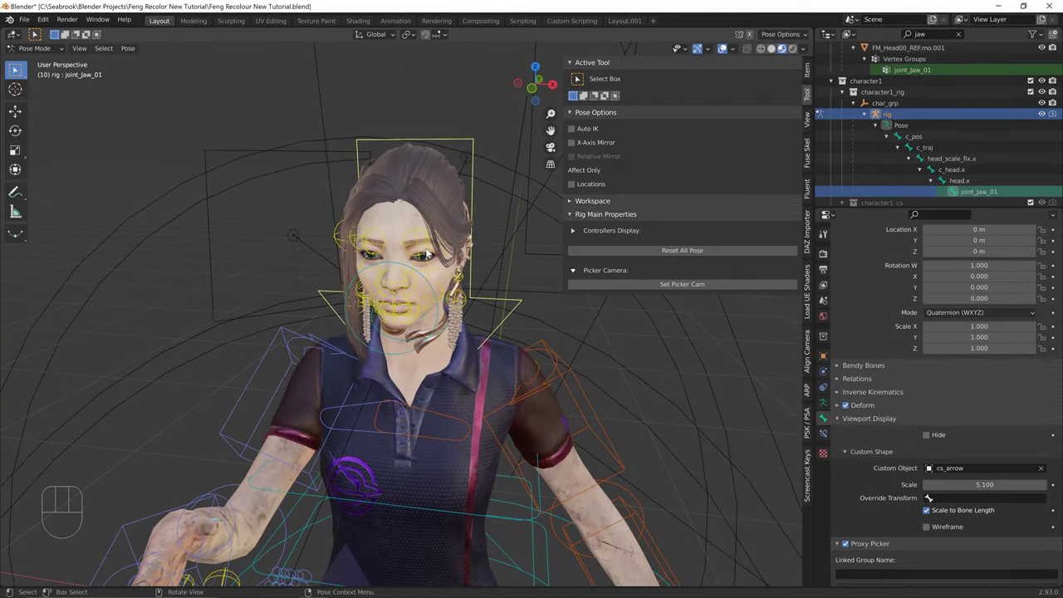
Try moving the joint_Cam_03 bone in front of the character, and undo the move
{"action": "scroll", "coordinate": [425, 252], "scroll_direction": "down", "scroll_amount": 6}
{"action": "mouse_move", "coordinate": [461, 323]}
{"action": "middle_mouse_down"}
{"action": "mouse_move", "coordinate": [526, 337]}
{"action": "mouse_move", "coordinate": [445, 343]}
{"action": "mouse_move", "coordinate": [463, 342]}
{"action": "middle_mouse_up"}
{"action": "left_click", "coordinate": [451, 257]}
{"action": "key", "text": "g"}
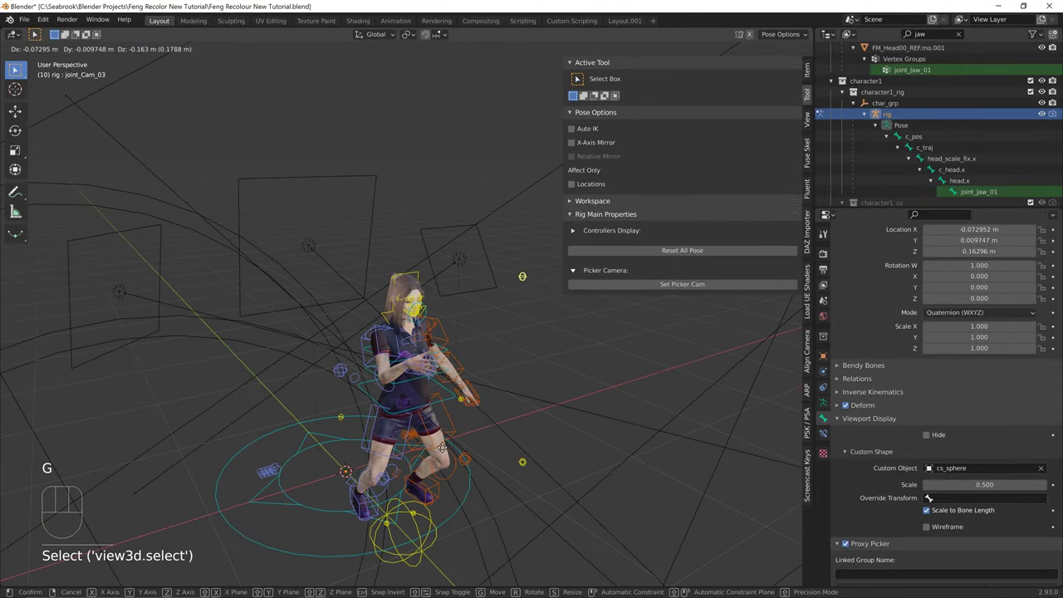
{"action": "key", "text": "ctrl+z"}
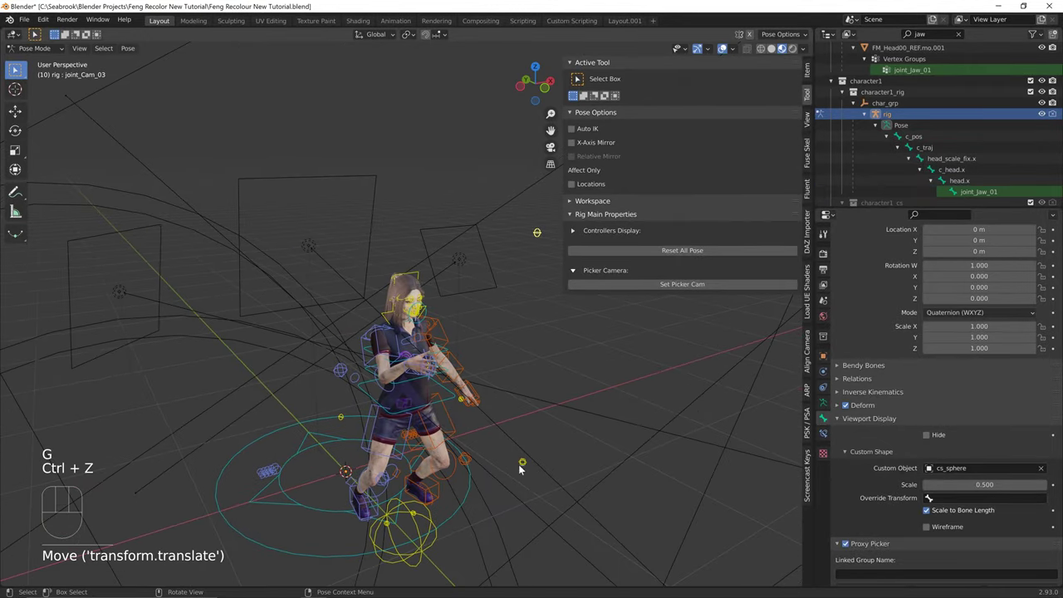
Select the joint_Cam_02 bone in front of the character and view the upper body
{"action": "left_click", "coordinate": [520, 463]}
{"action": "scroll", "coordinate": [480, 378], "scroll_direction": "up", "scroll_amount": 5}
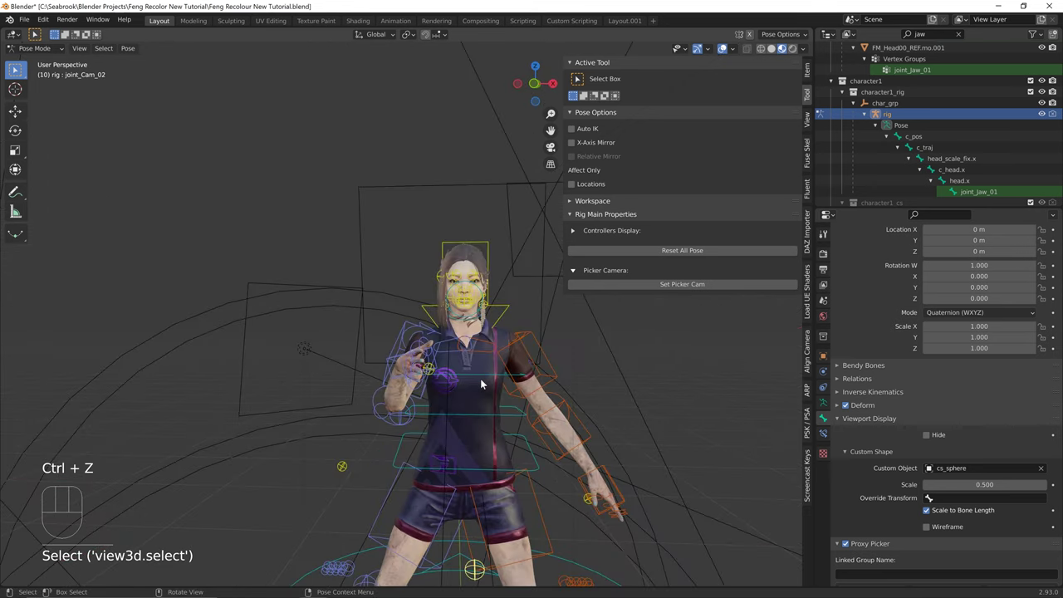
{"action": "middle_click_drag", "start_coordinate": [480, 378], "coordinate": [486, 408]}
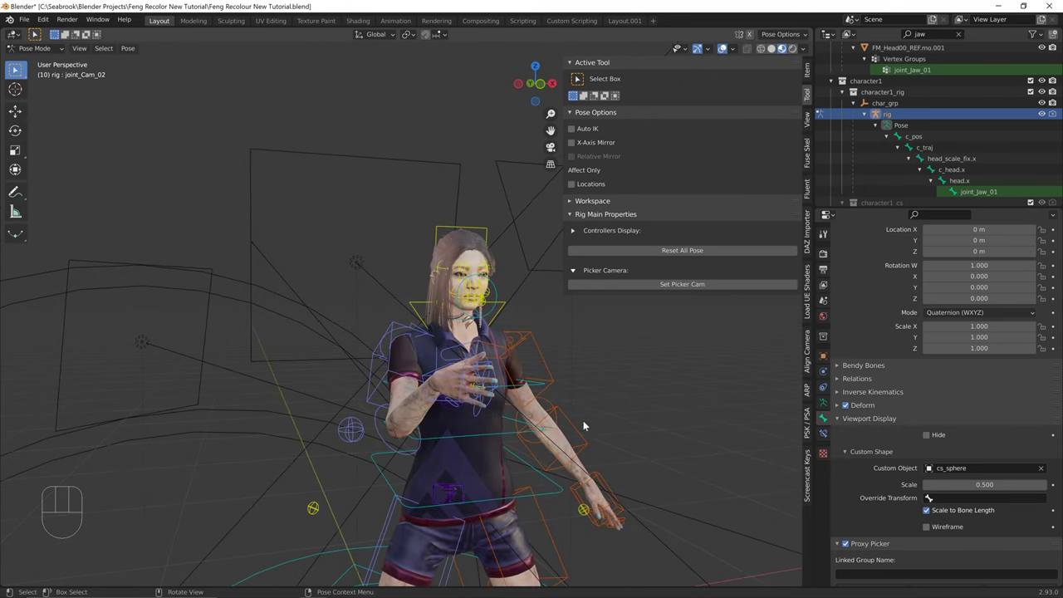